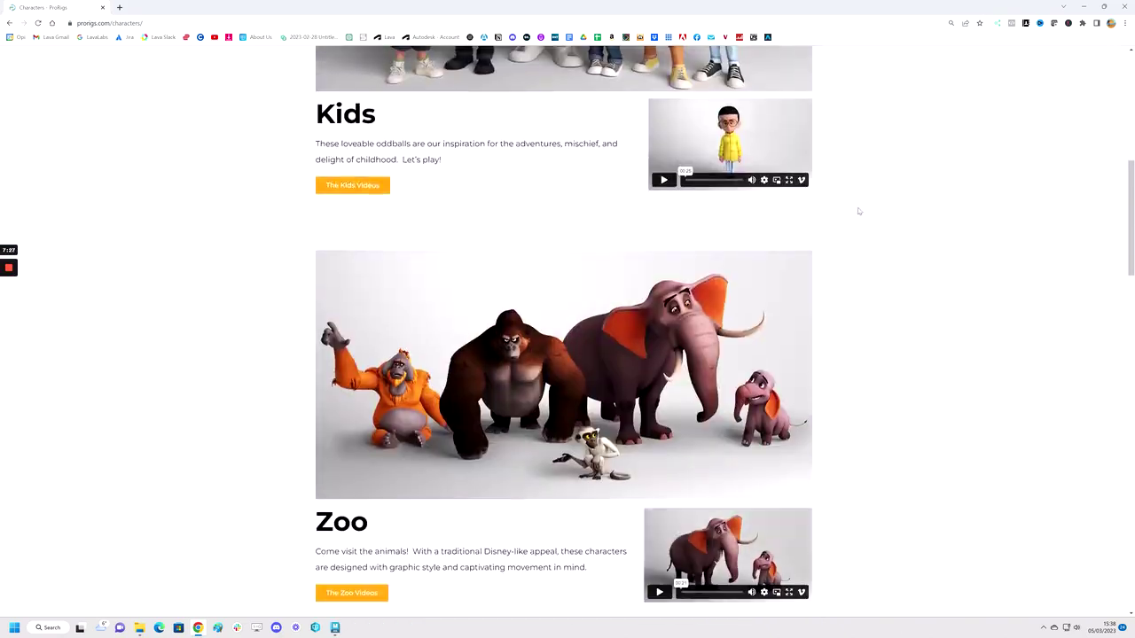
scroll(860, 211, down, 5)
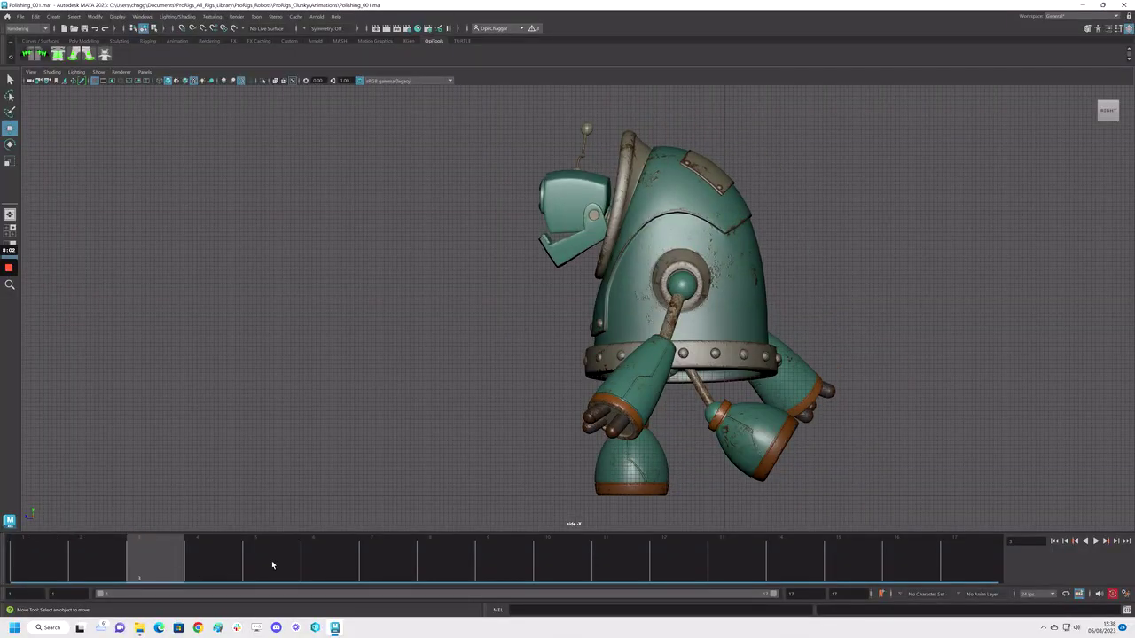
Review the robot's side-view walk cycle at frames 5, 7, 9, 11, 13, 15 and 17, and play it back
click(271, 560)
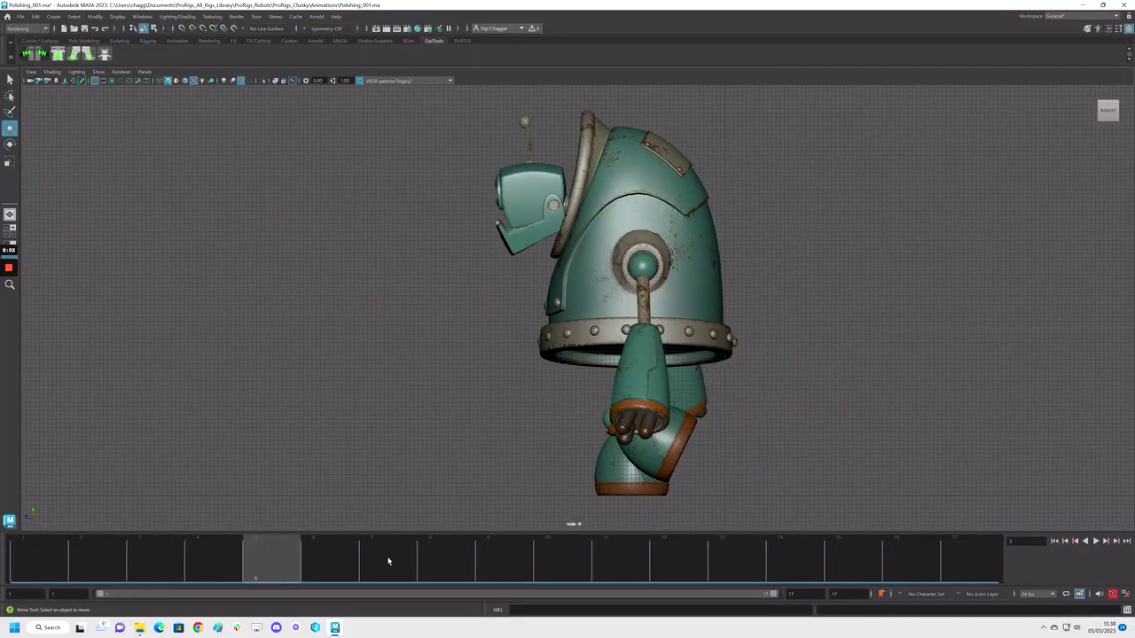
click(388, 560)
click(493, 559)
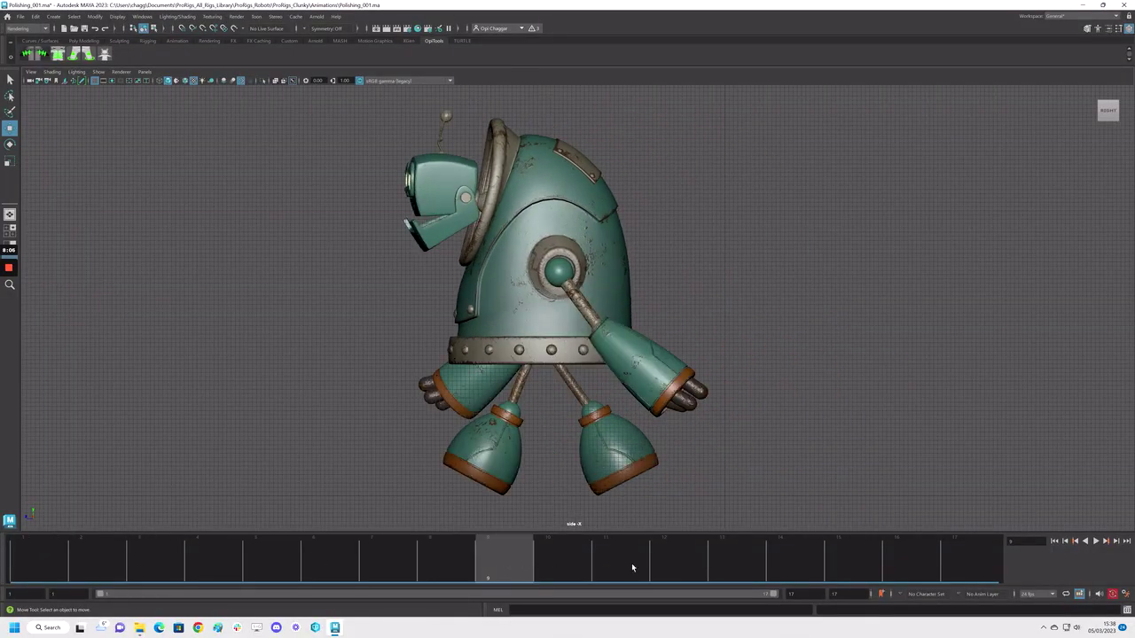
click(631, 563)
click(749, 567)
click(851, 568)
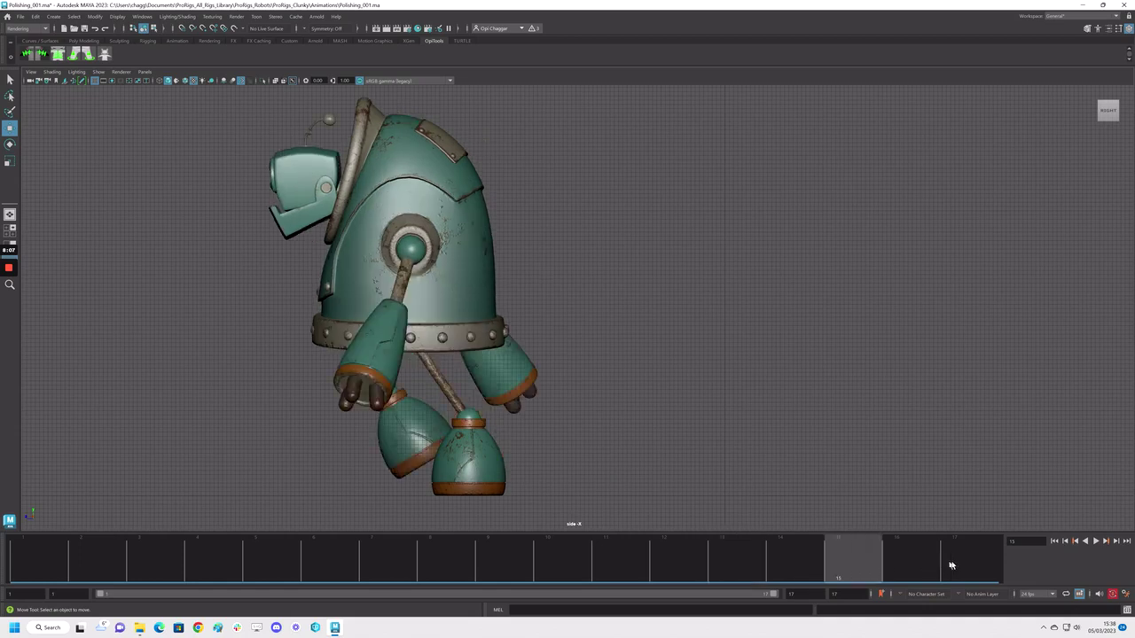
click(968, 558)
key(alt+v)
key(space)
key(space)
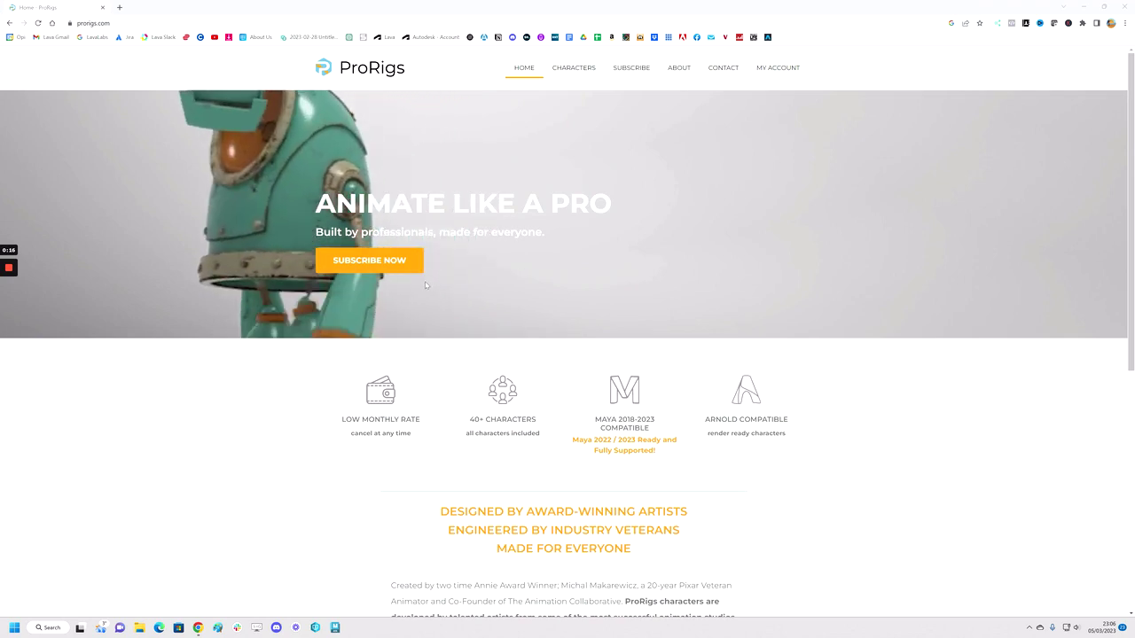
Look over the ProRigs home page in the browser and open its Characters page
scroll(433, 295, down, 1)
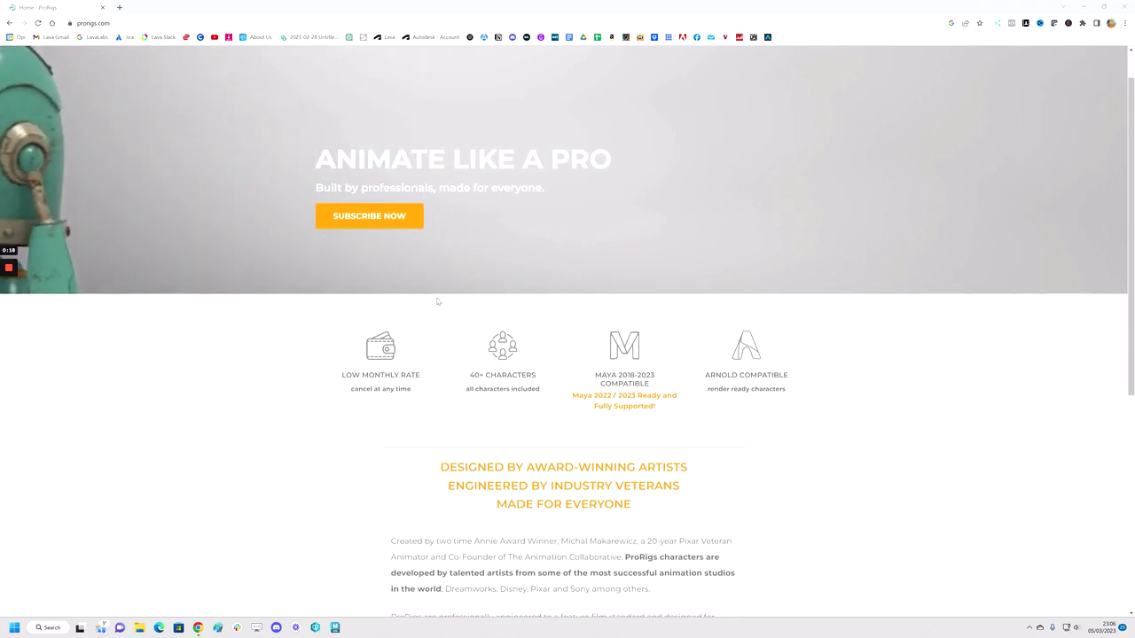
scroll(437, 302, up, 1)
click(576, 71)
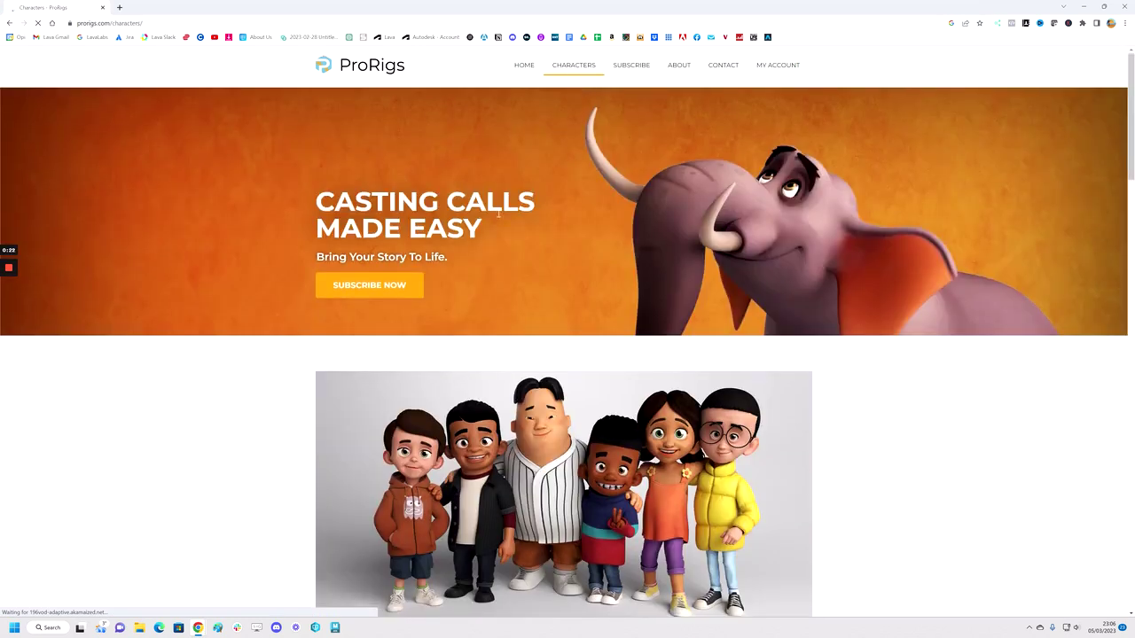
Browse all the character rig families on the Characters page, from Kids through Basics, and return to the start
scroll(535, 271, down, 7)
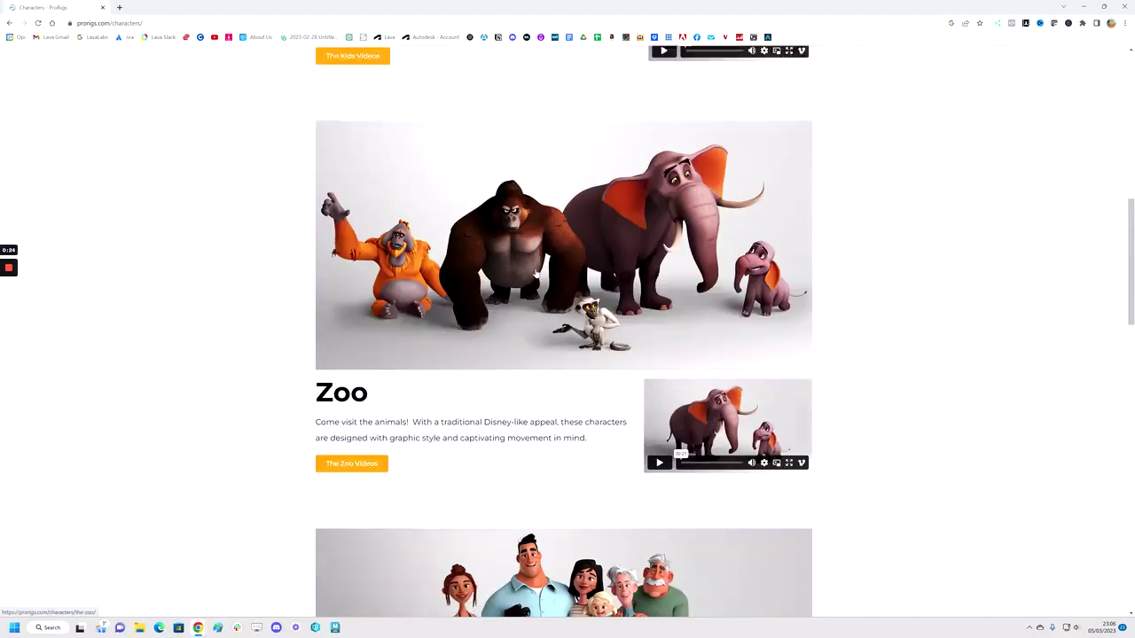
scroll(534, 274, down, 6)
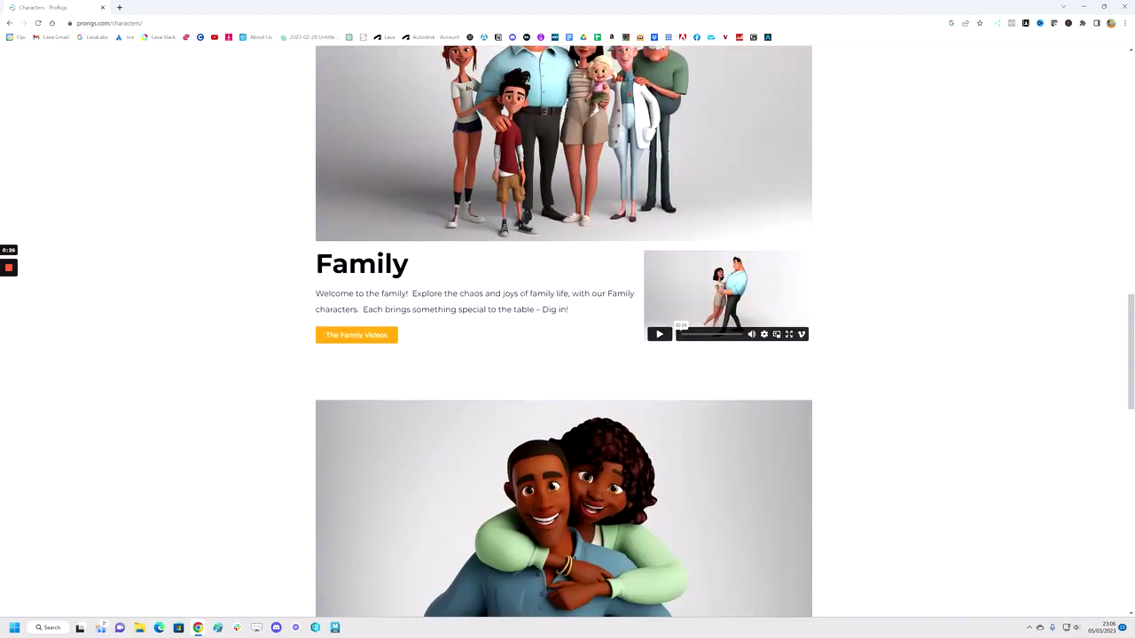
scroll(523, 295, down, 4)
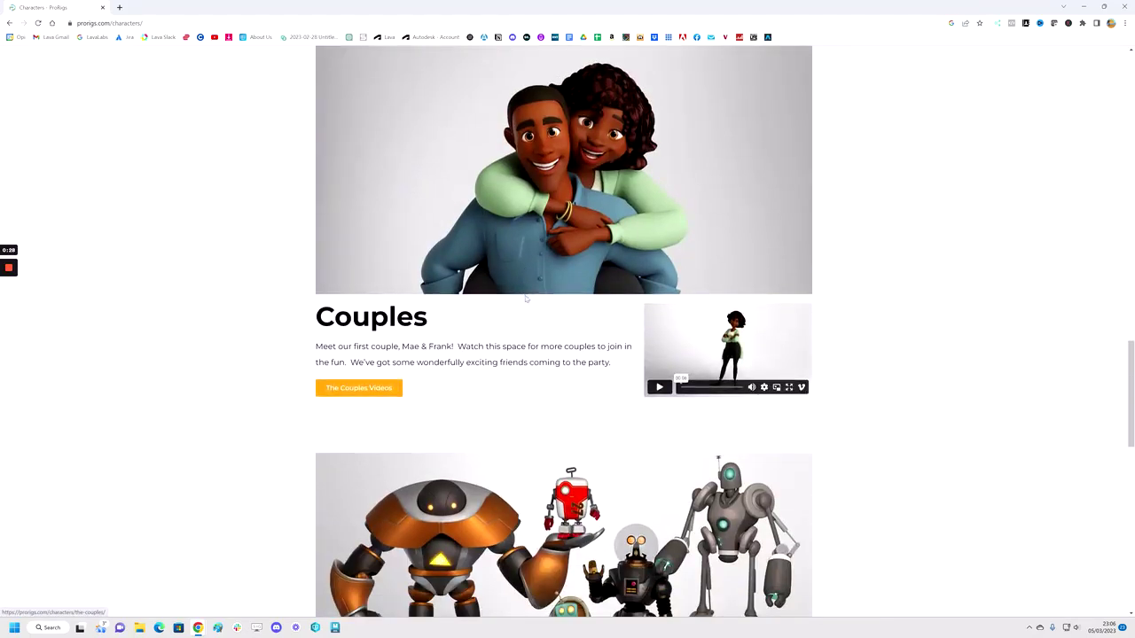
scroll(524, 300, down, 7)
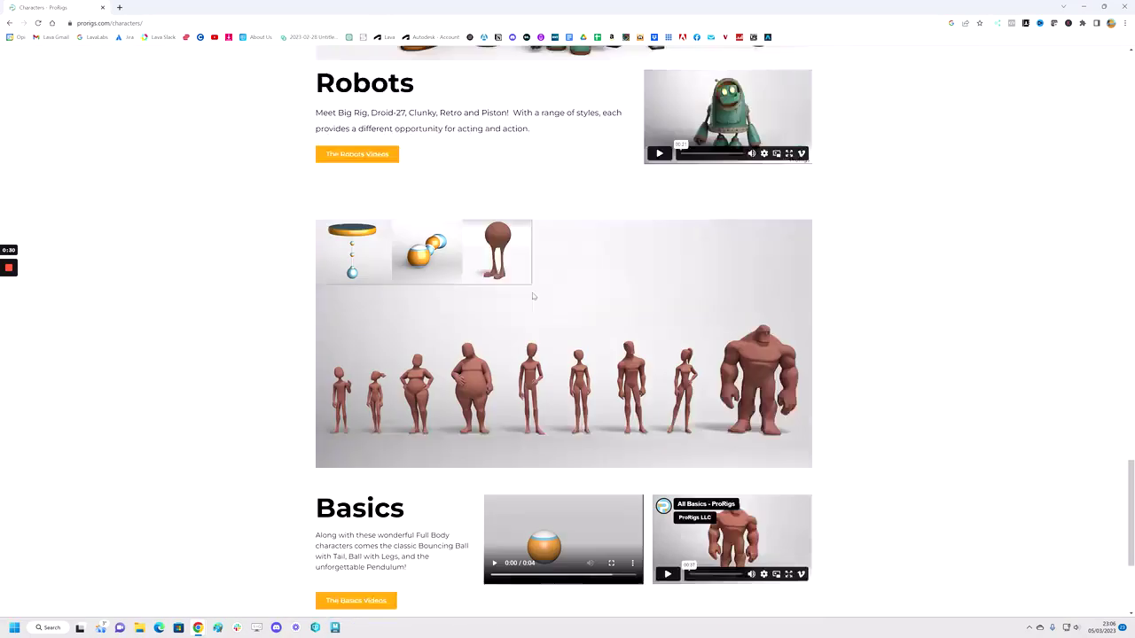
scroll(533, 296, down, 1)
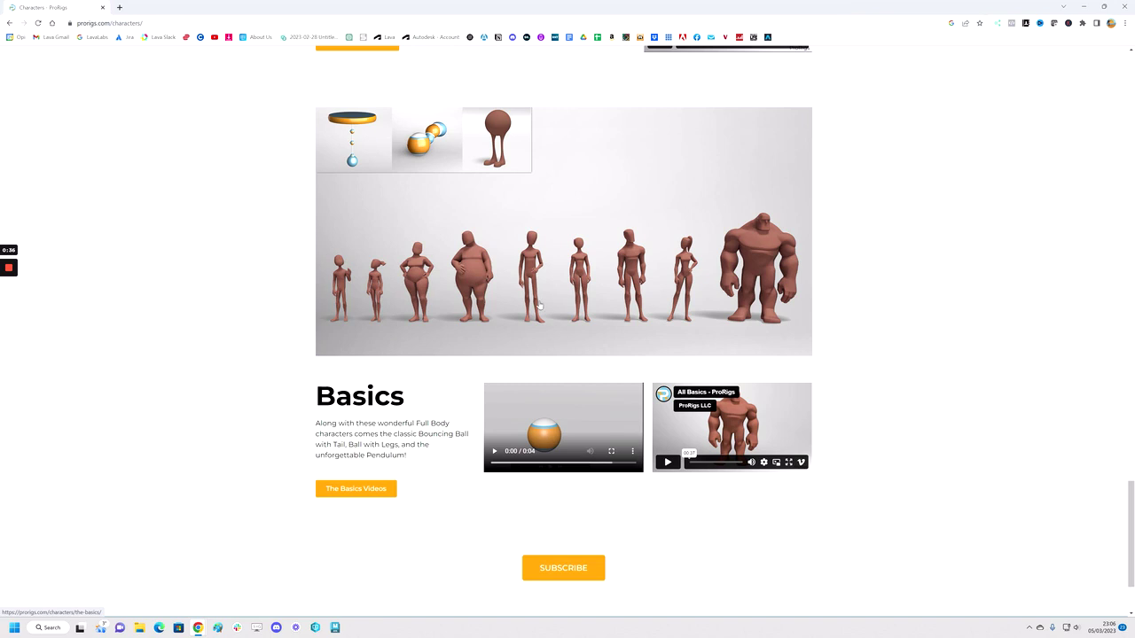
scroll(558, 287, up, 5)
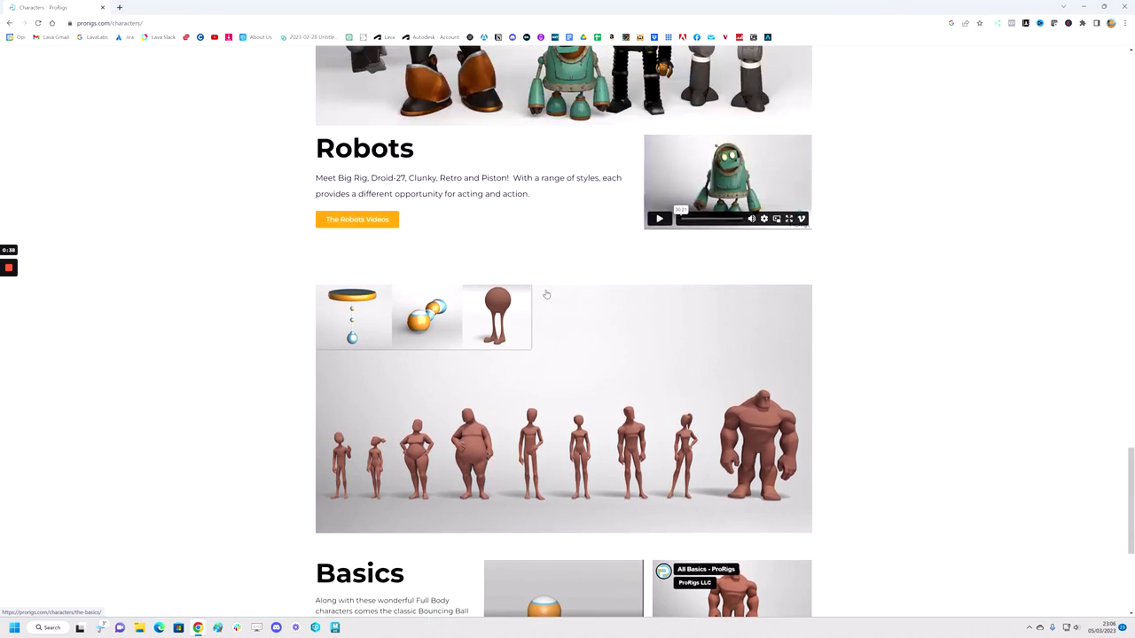
scroll(609, 293, up, 15)
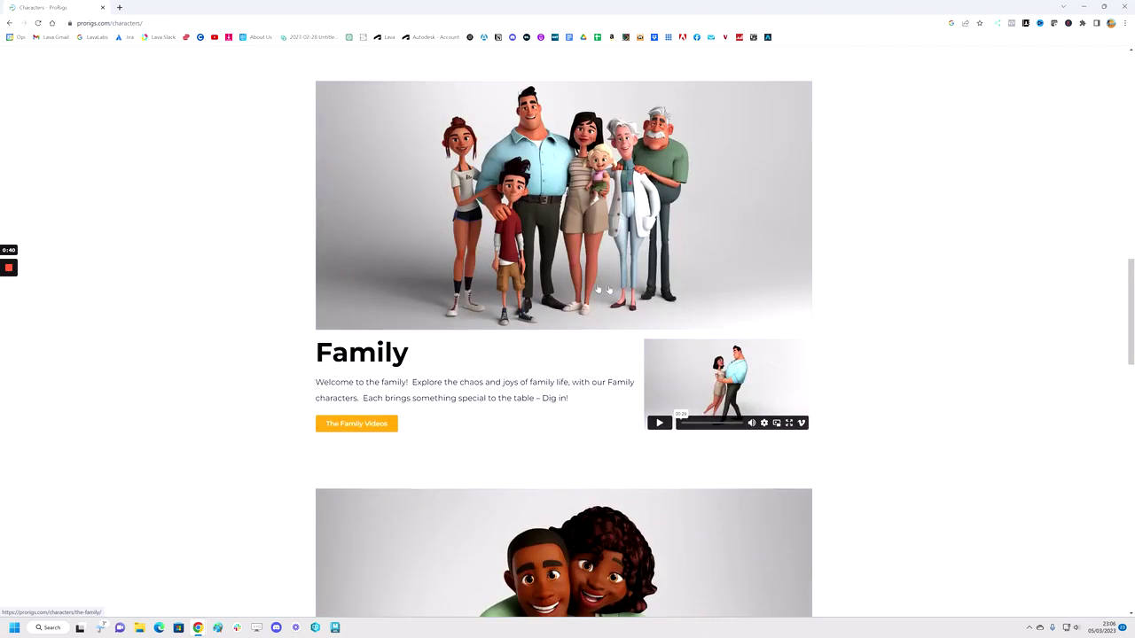
scroll(530, 279, up, 5)
scroll(527, 266, down, 2)
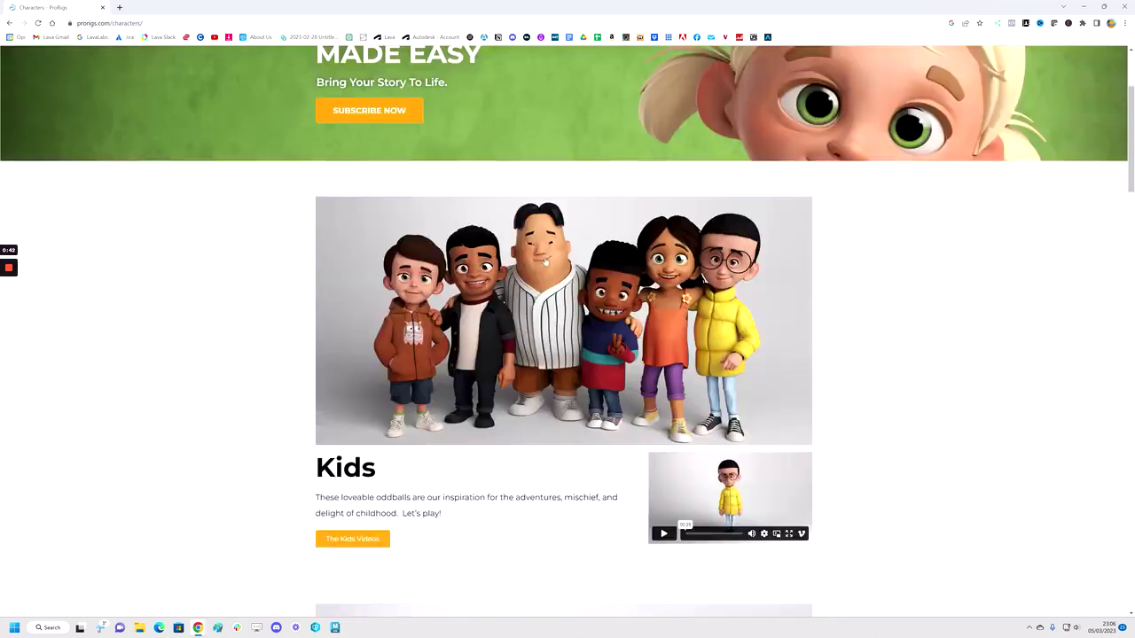
scroll(537, 257, up, 2)
scroll(541, 250, down, 3)
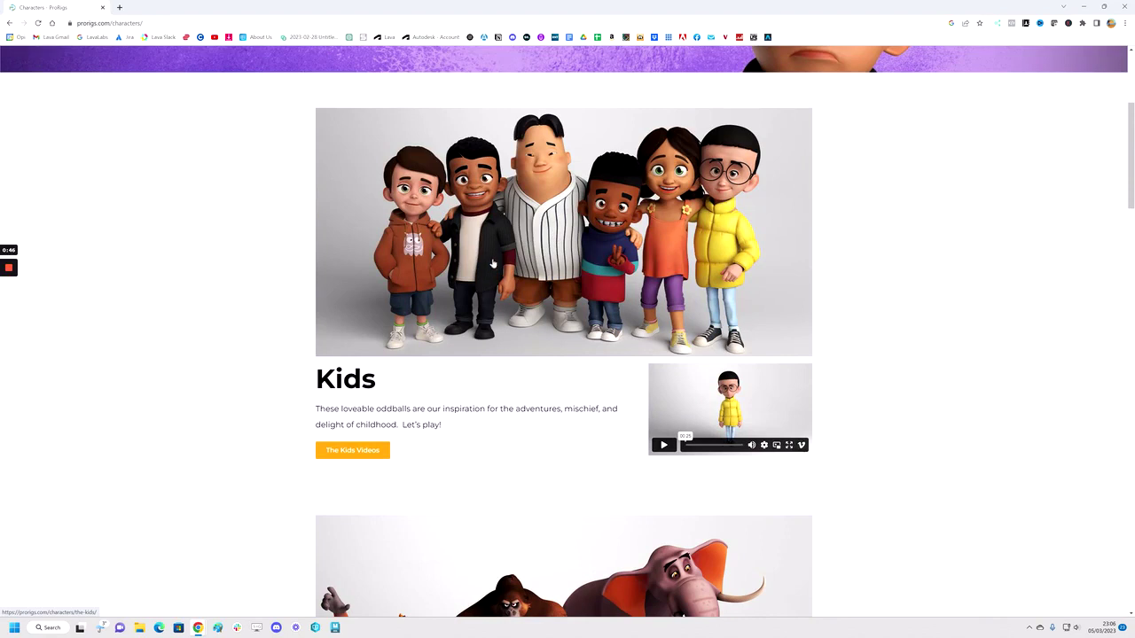
scroll(532, 268, up, 4)
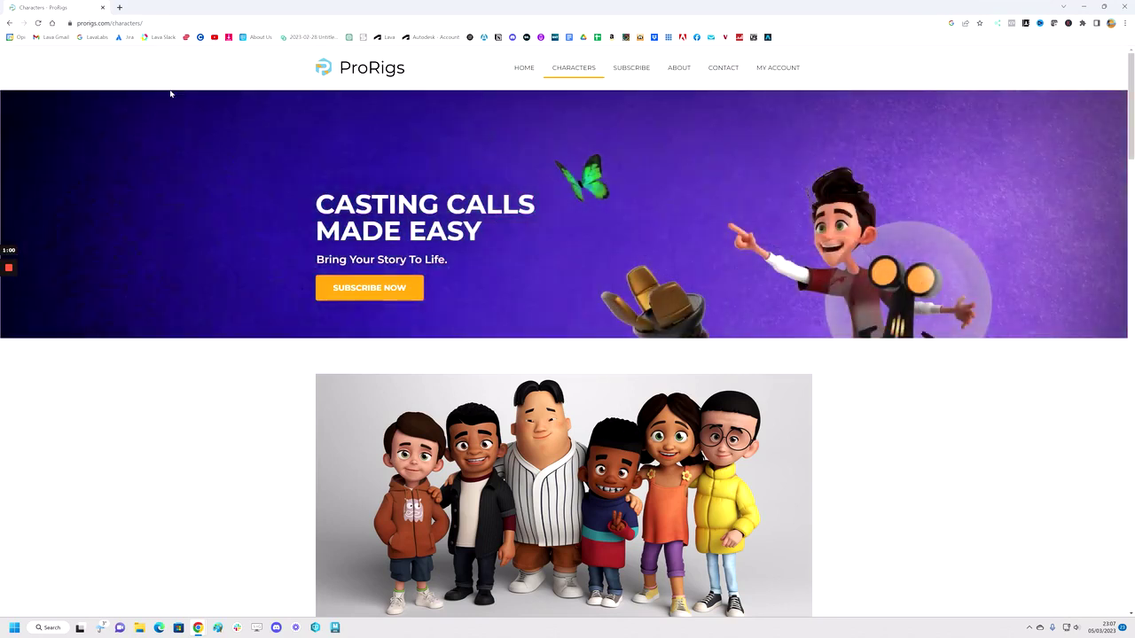
Look over the Kids and Zoo character sets once more
scroll(270, 314, down, 4)
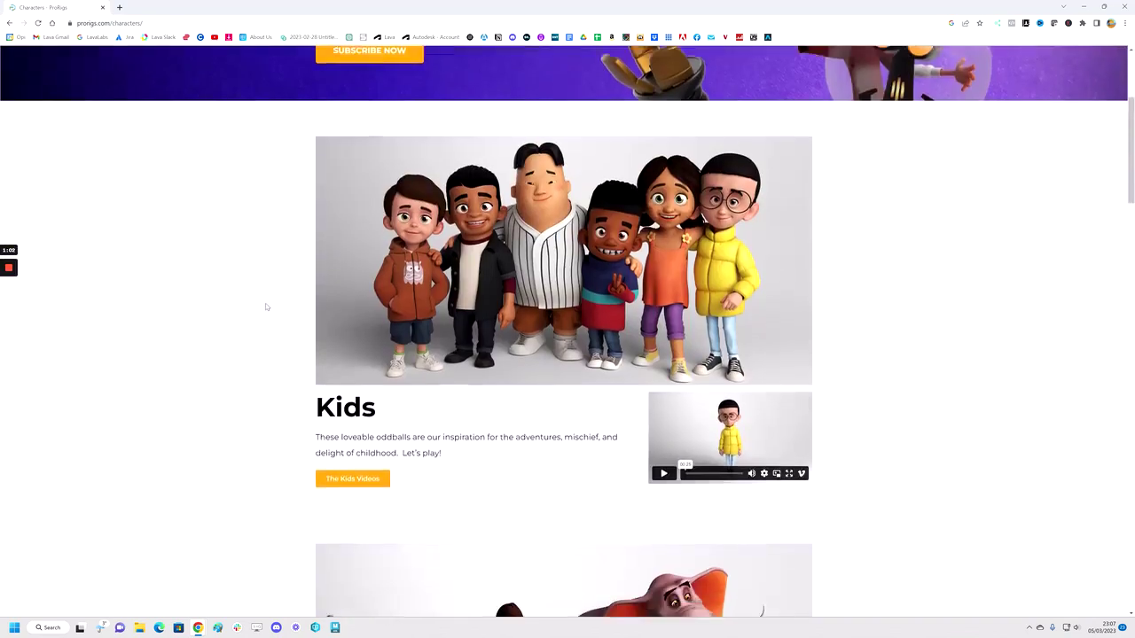
scroll(269, 284, down, 3)
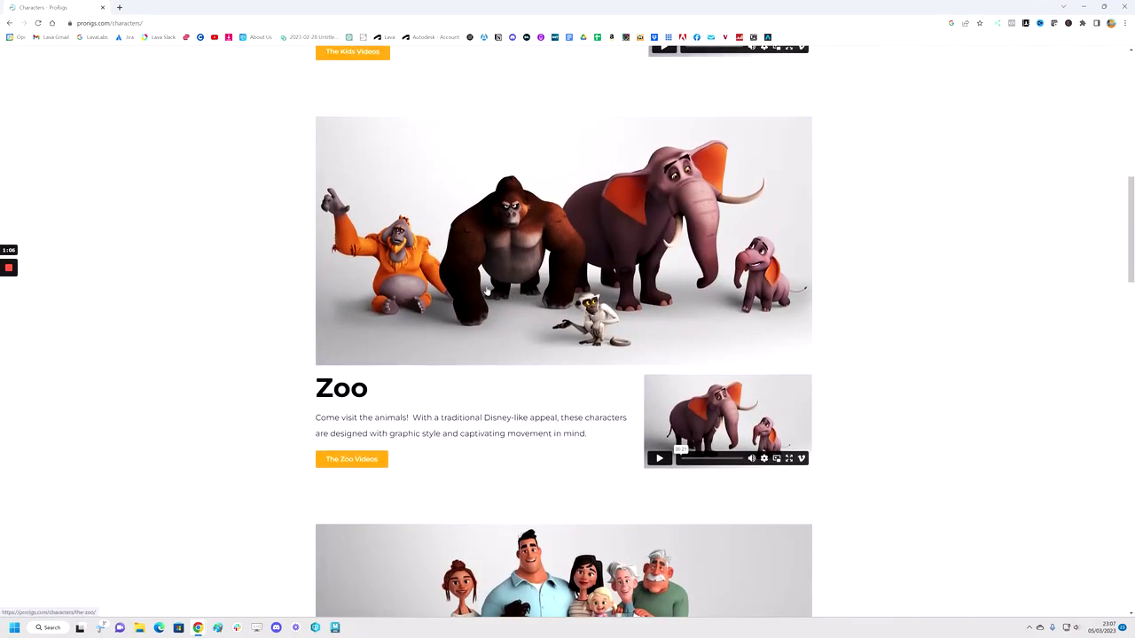
scroll(489, 290, down, 2)
scroll(271, 263, up, 4)
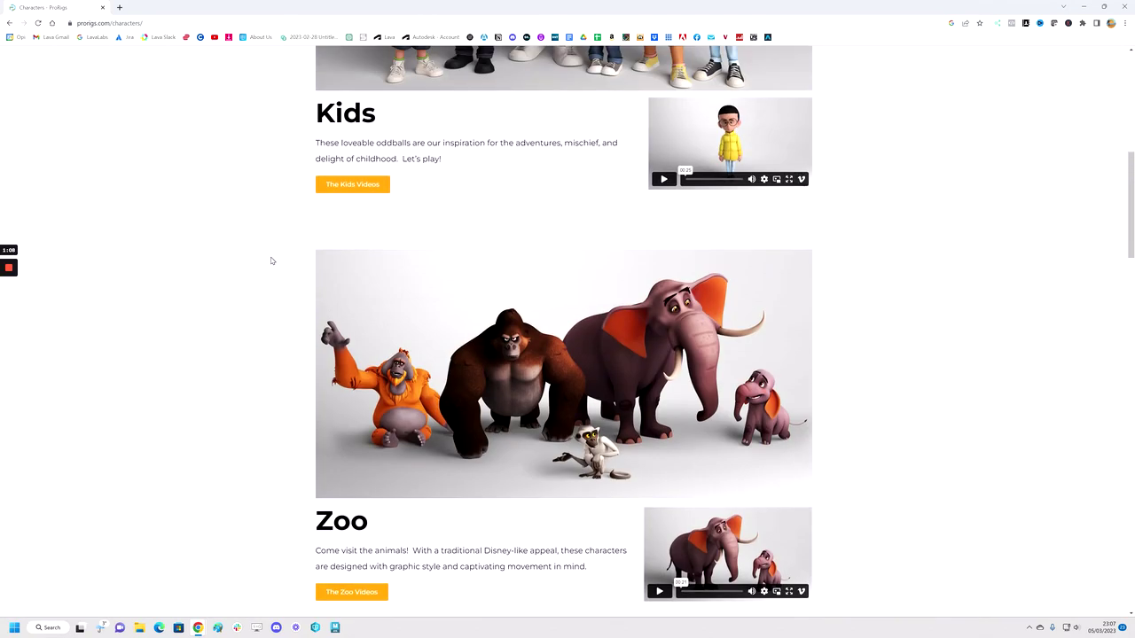
scroll(271, 260, up, 5)
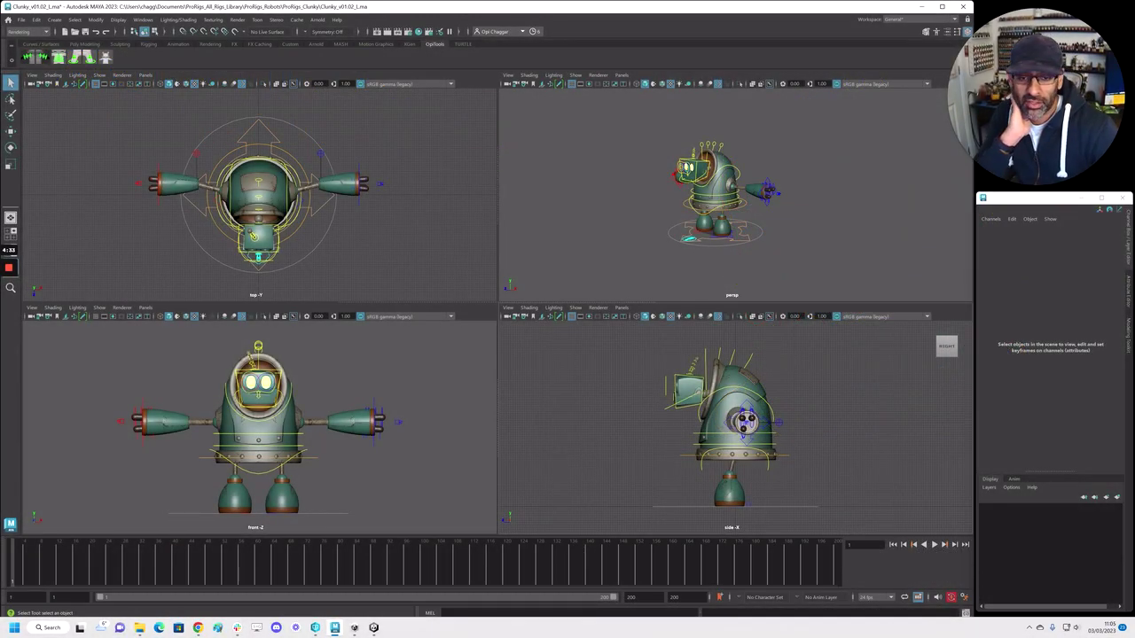
Switch to the browser's walk reference animation image results, restore the window to a smaller size and move it off the Maya viewports
key(alt+Tab)
drag(478, 188, 258, 193)
double_click(295, 188)
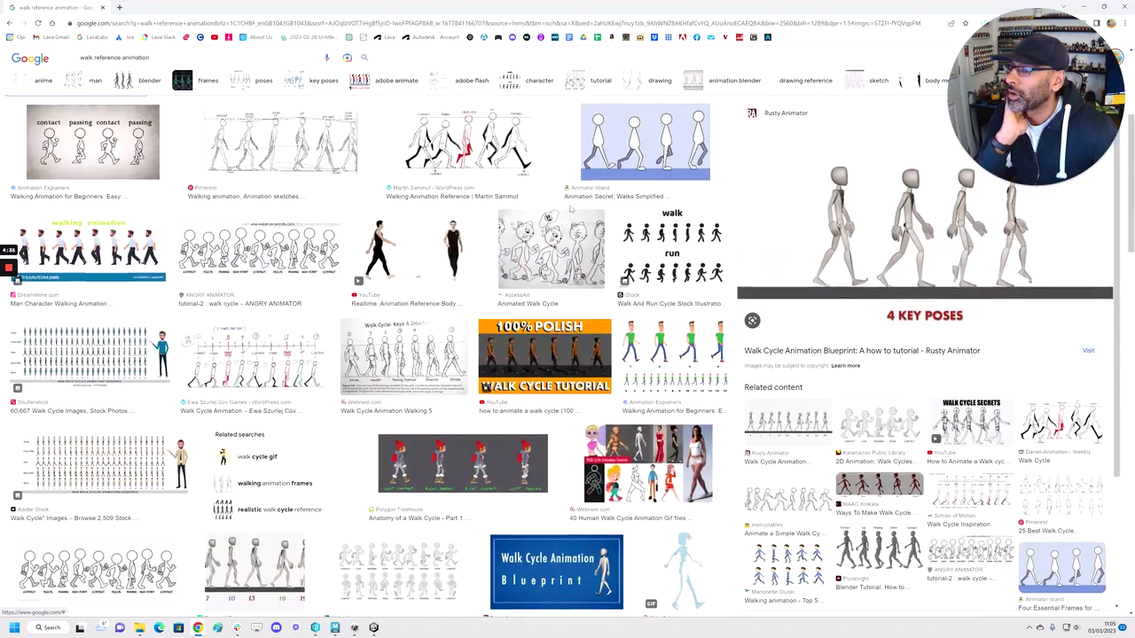
double_click(742, 8)
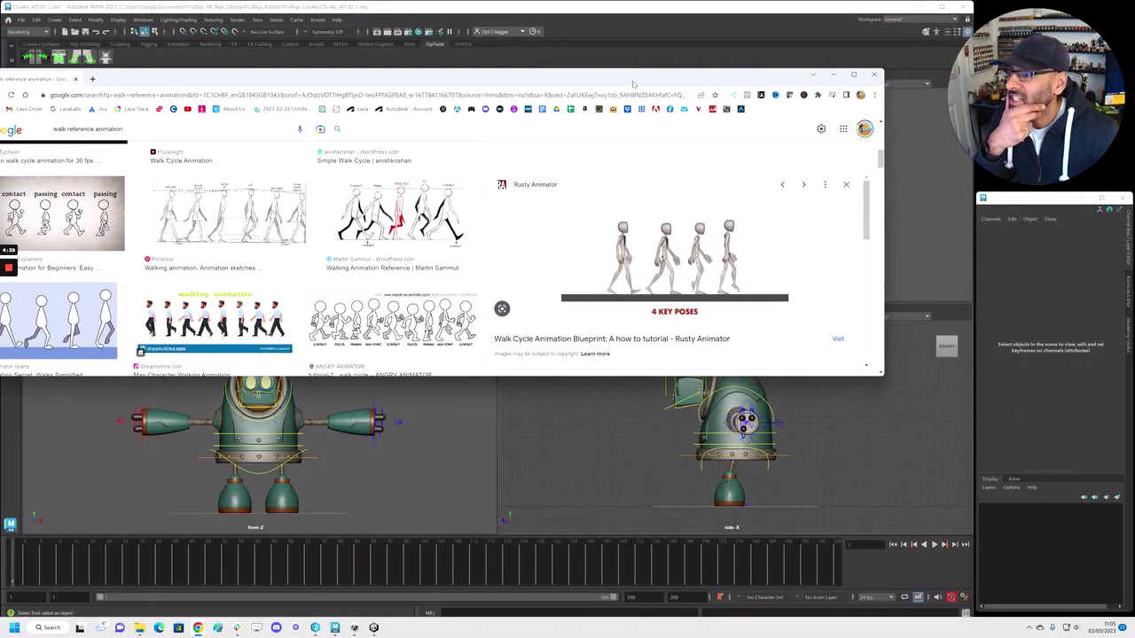
drag(633, 83, 642, 89)
drag(495, 85, 1134, 275)
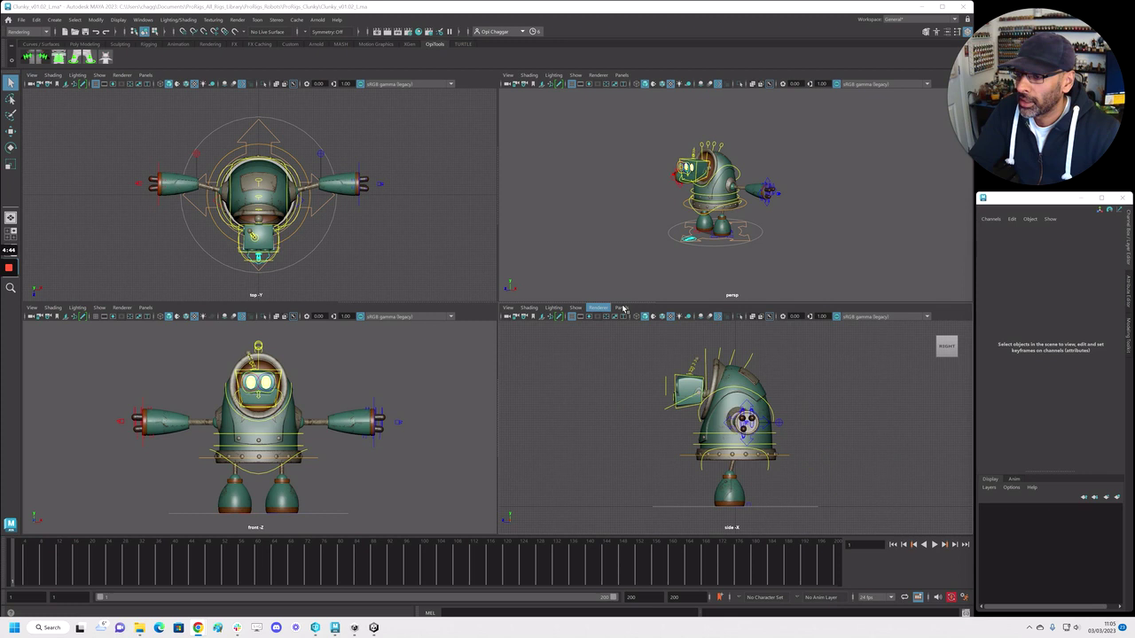
Spread the robot's feet for a step, moving the right foot control forward and the left foot control back to Translate Z about -16.8
alt+right_drag(624, 237, 727, 273)
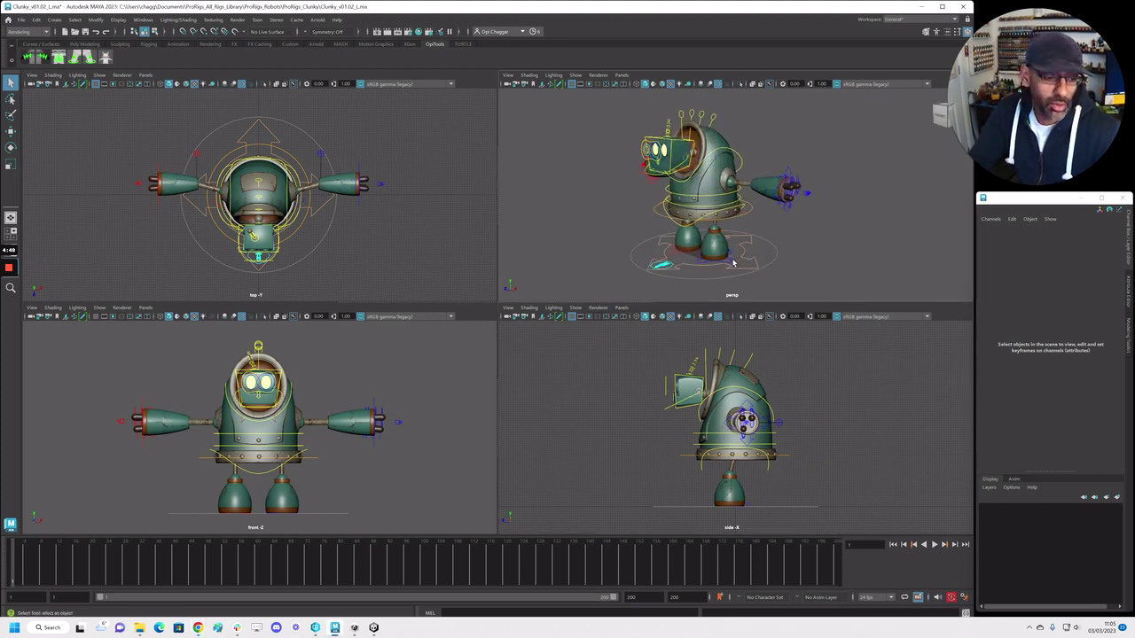
click(729, 264)
key(w)
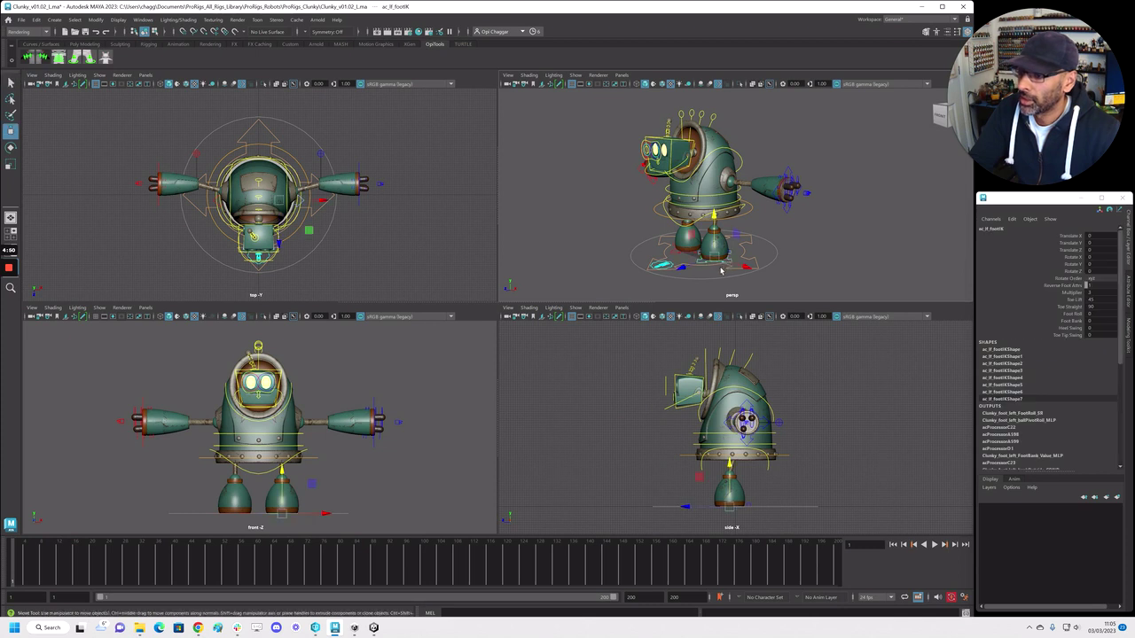
drag(687, 269, 633, 266)
click(676, 264)
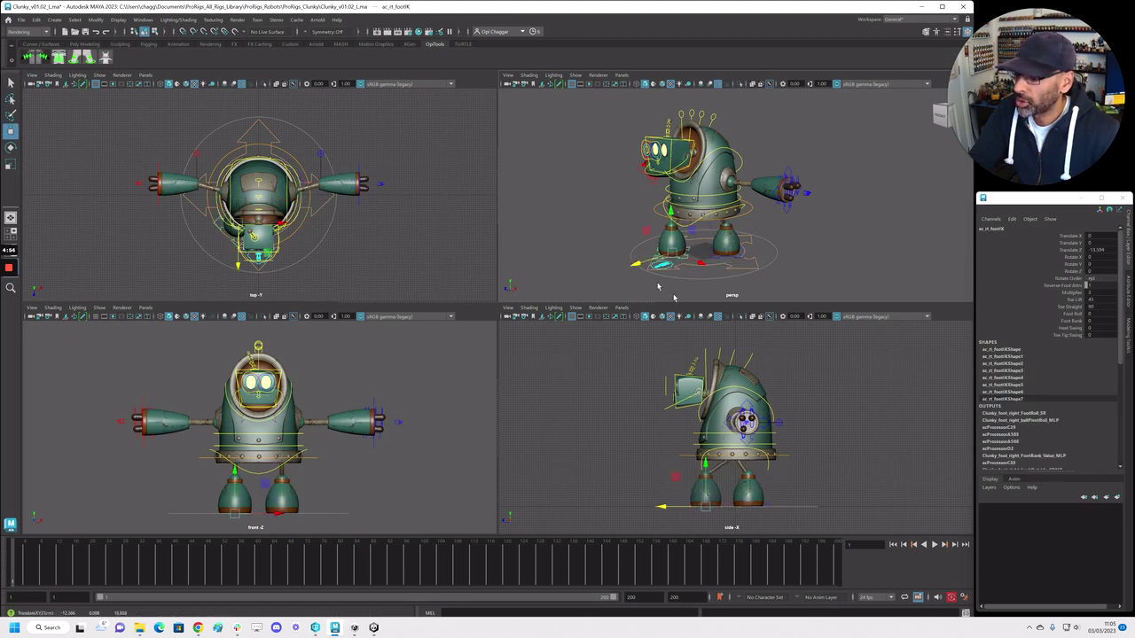
click(734, 268)
click(735, 262)
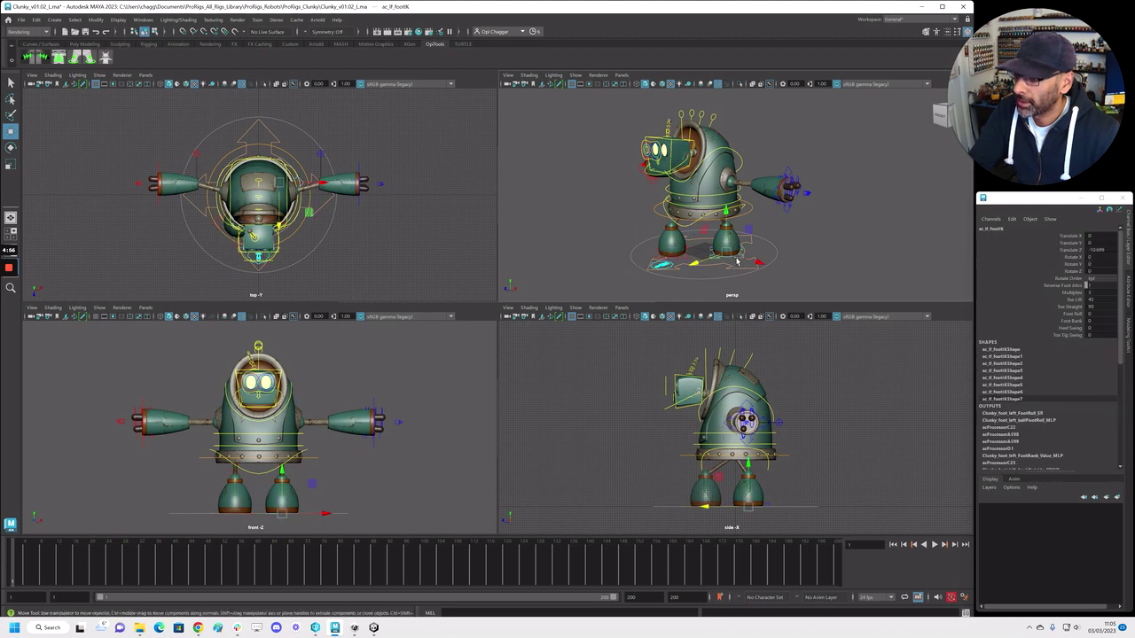
drag(694, 270, 711, 287)
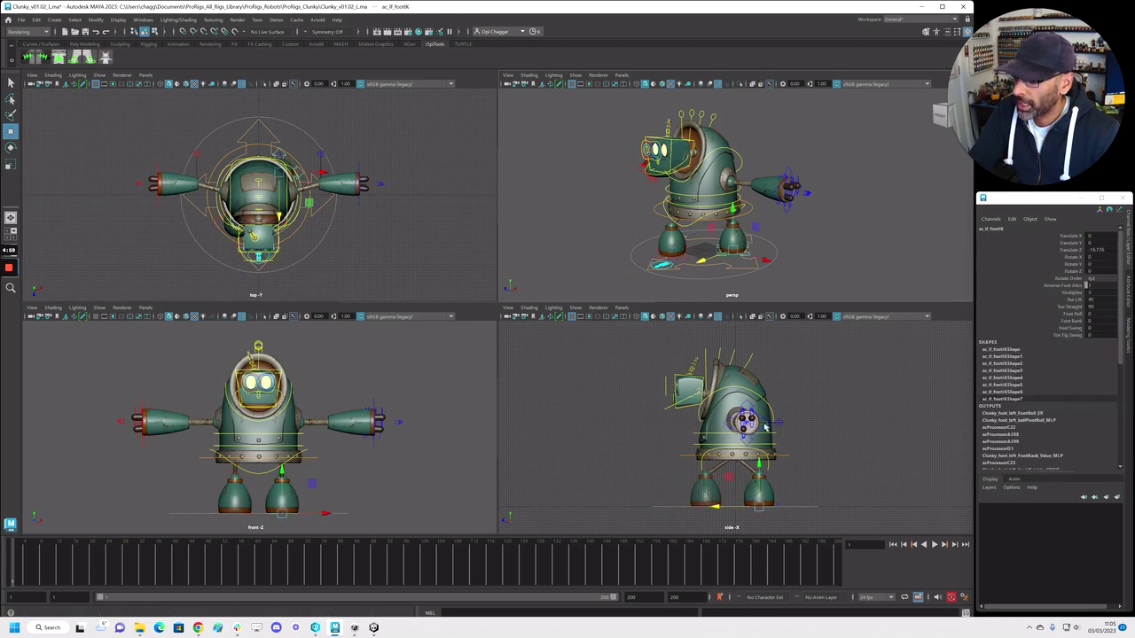
Maximize the side view and set the left foot control's Foot Roll to about -8.27
key(space)
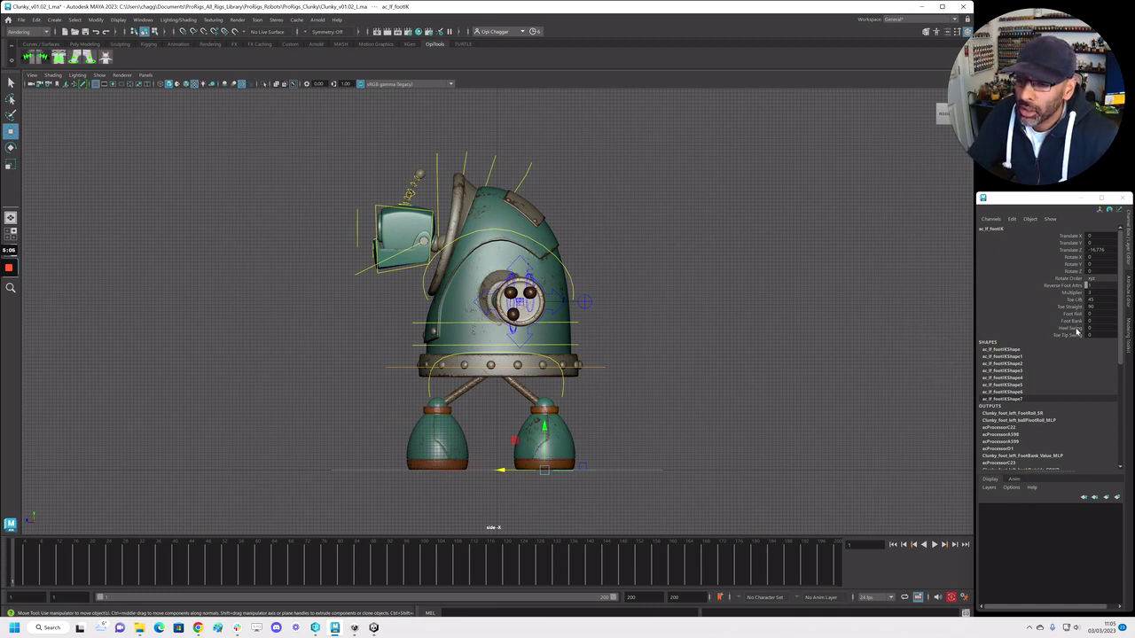
click(1074, 300)
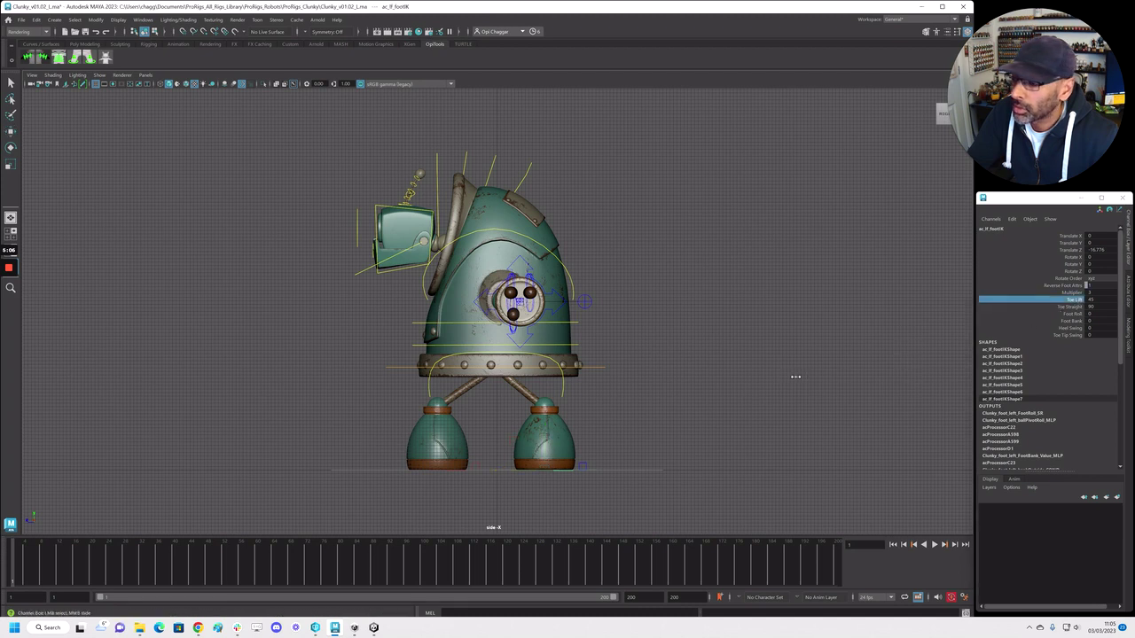
middle_drag(621, 366, 820, 380)
click(1060, 307)
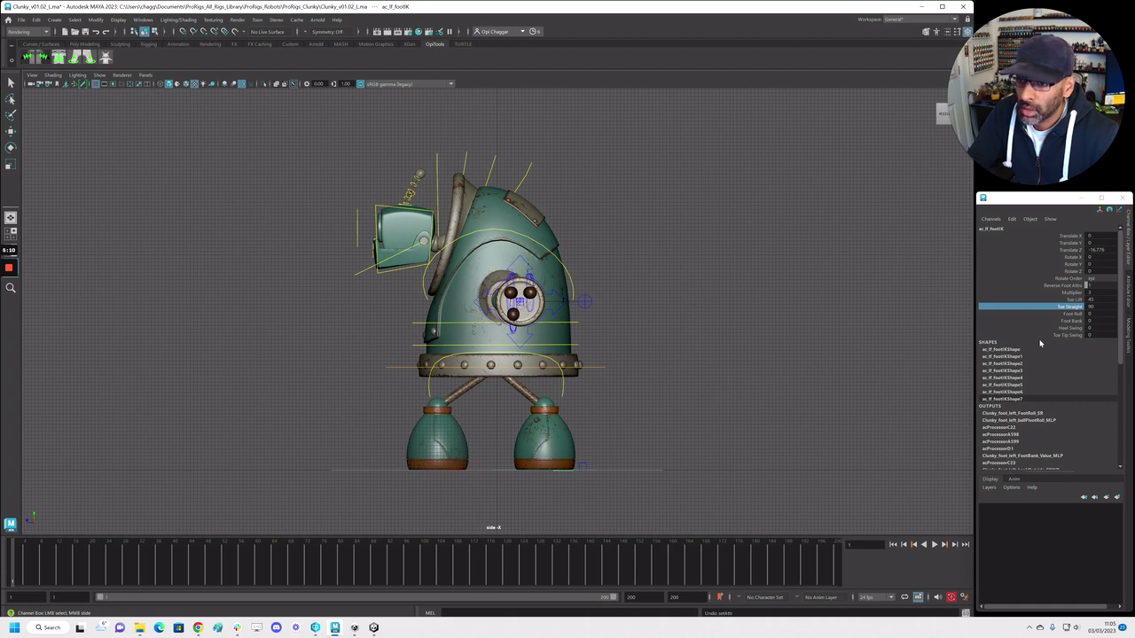
click(1071, 314)
middle_drag(676, 375, 768, 387)
Move the left foot control further back to a Translate Z of about -24.2
key(w)
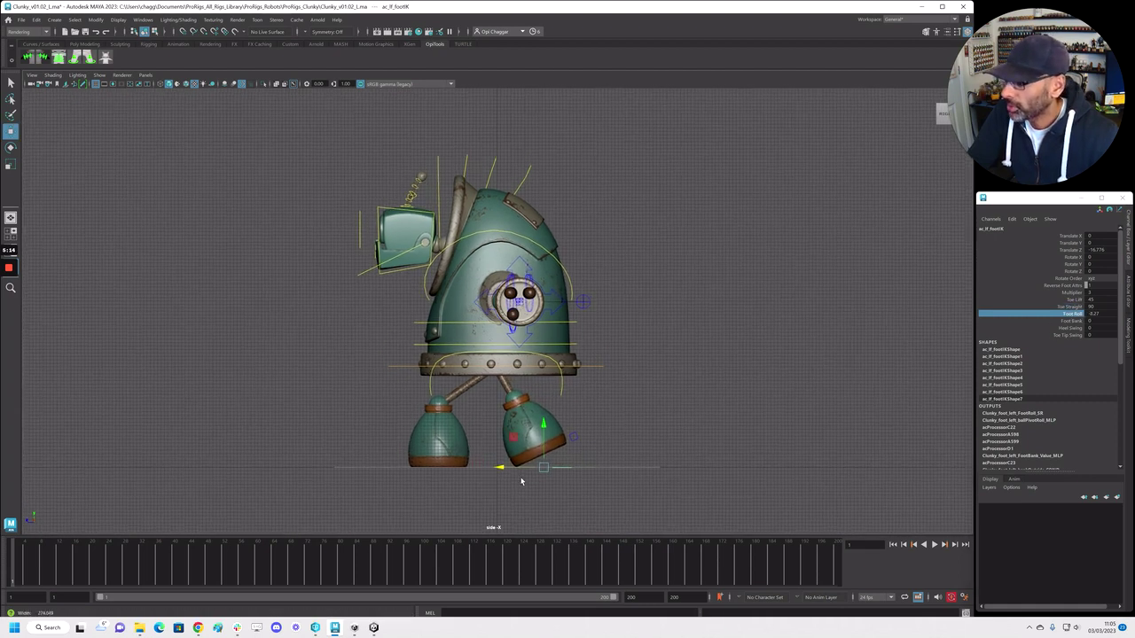
drag(499, 464, 555, 459)
scroll(506, 467, up, 1)
scroll(507, 467, up, 2)
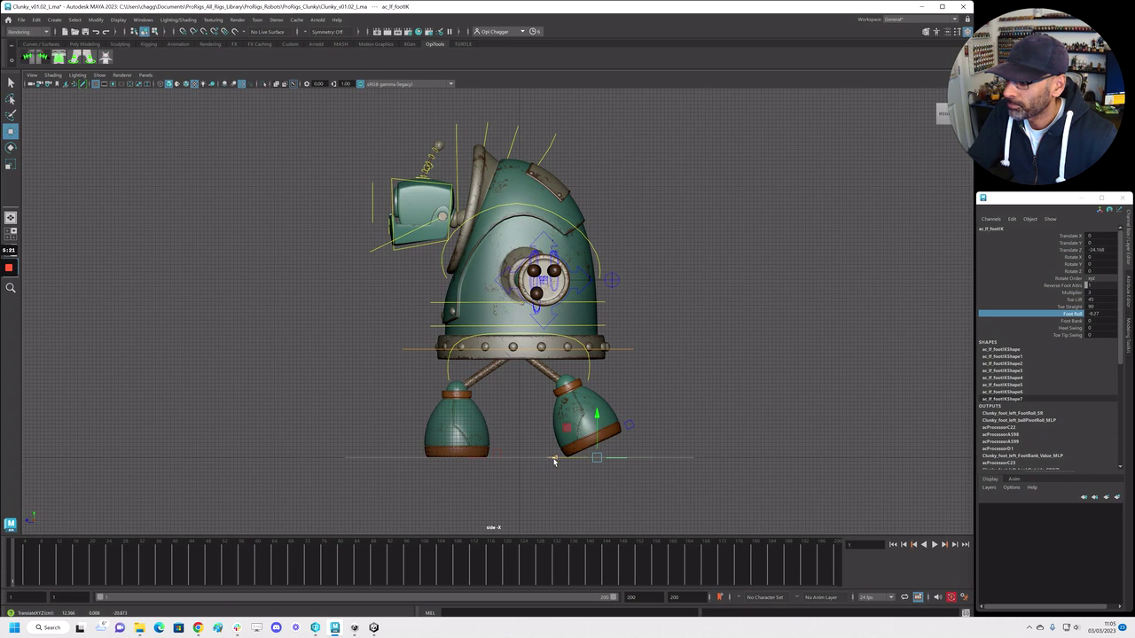
Select all of the robot's controls and set their keys to stepped tangents in the Graph Editor, keeping its window off the viewport
drag(316, 123, 142, 129)
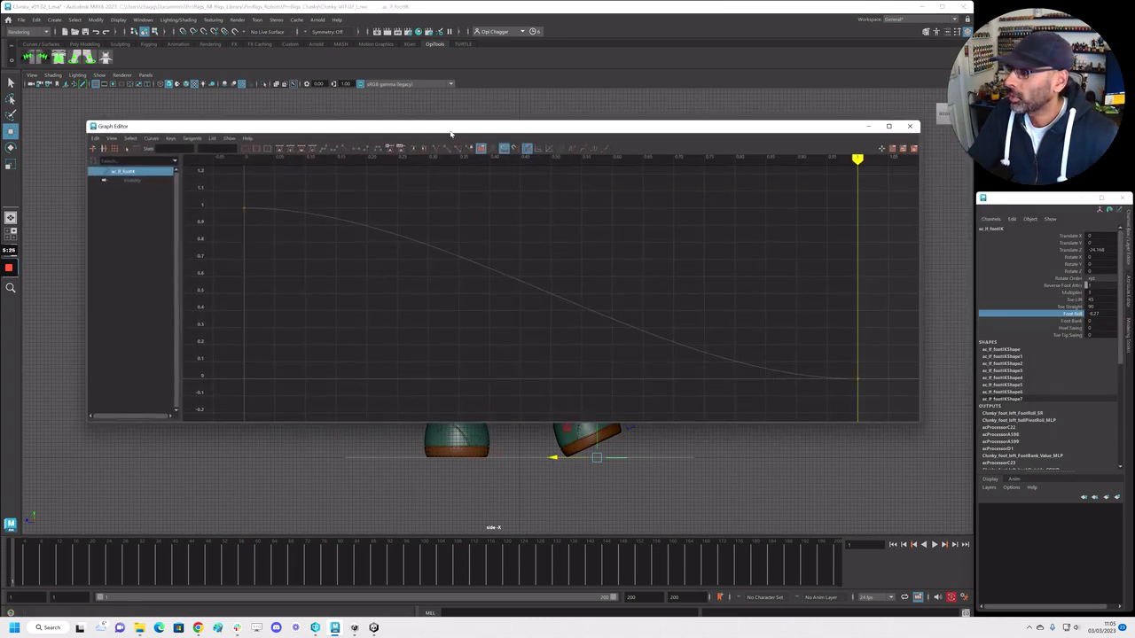
drag(451, 129, 1134, 178)
alt+right_drag(504, 385, 483, 373)
drag(301, 118, 772, 497)
key(shift+g)
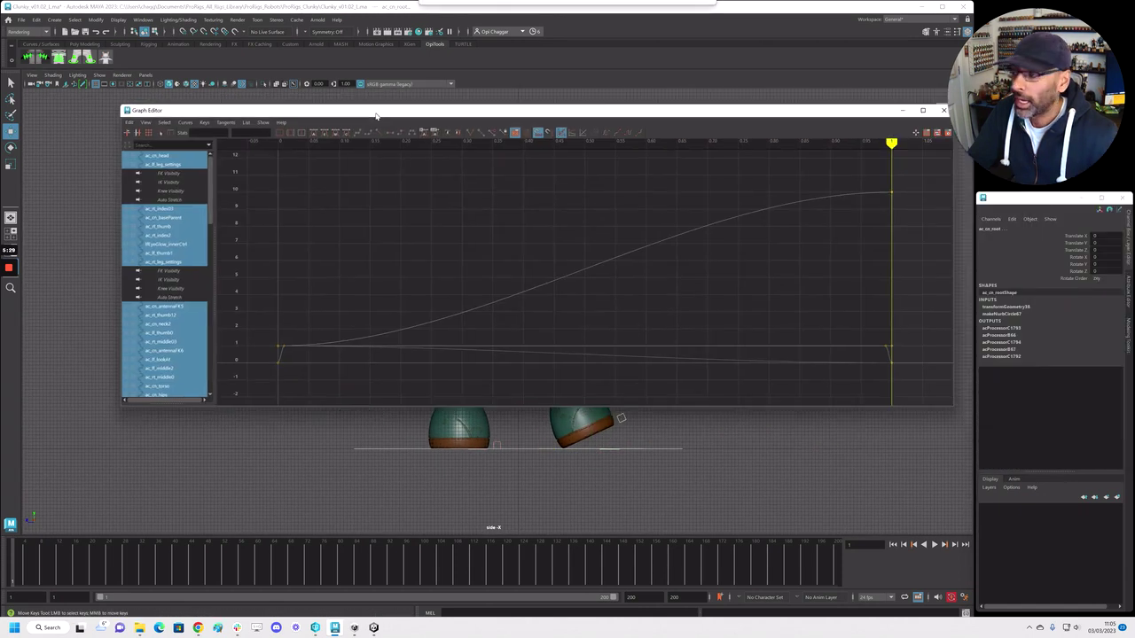
click(378, 136)
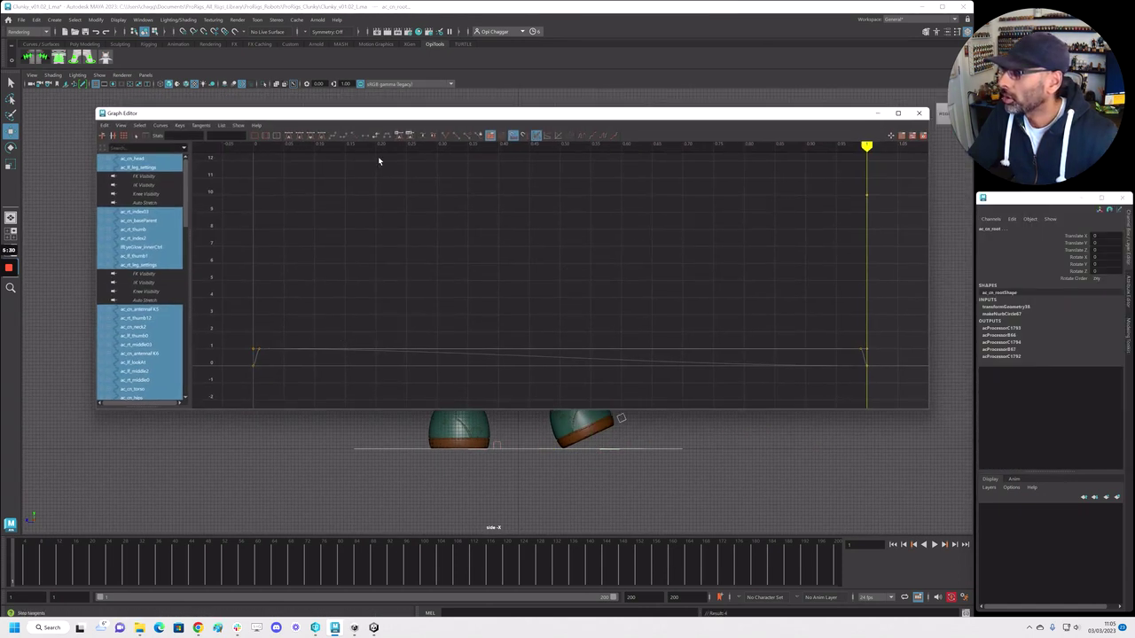
drag(660, 113, 1134, 106)
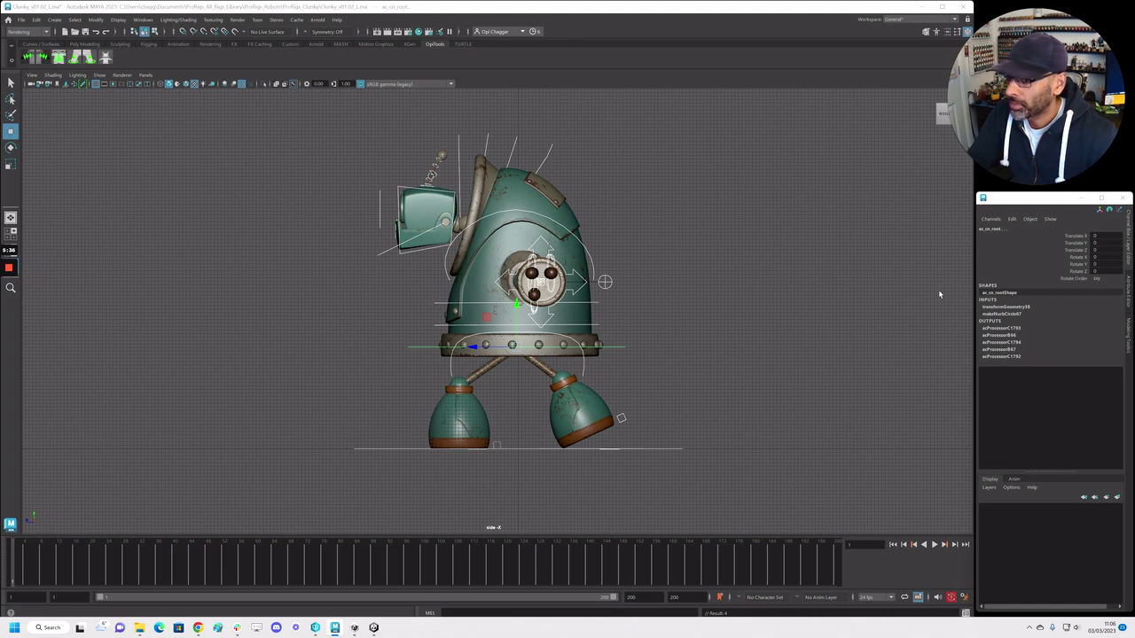
Select the left foot control and change its Foot Roll to about -11.96 in the side view
click(614, 434)
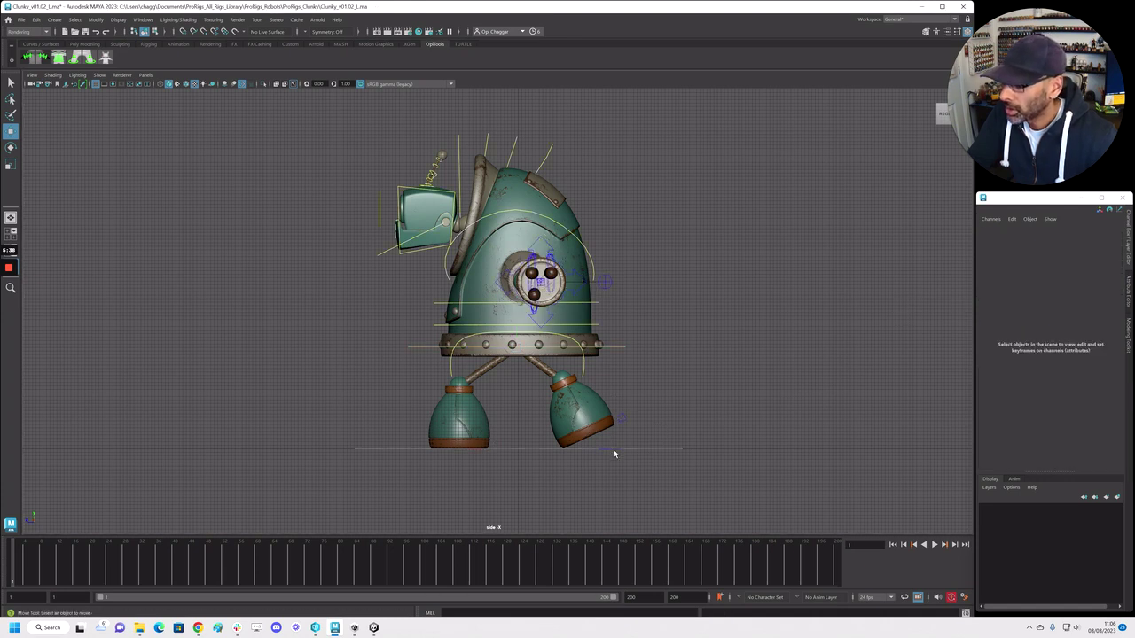
click(611, 453)
click(743, 365)
key(space)
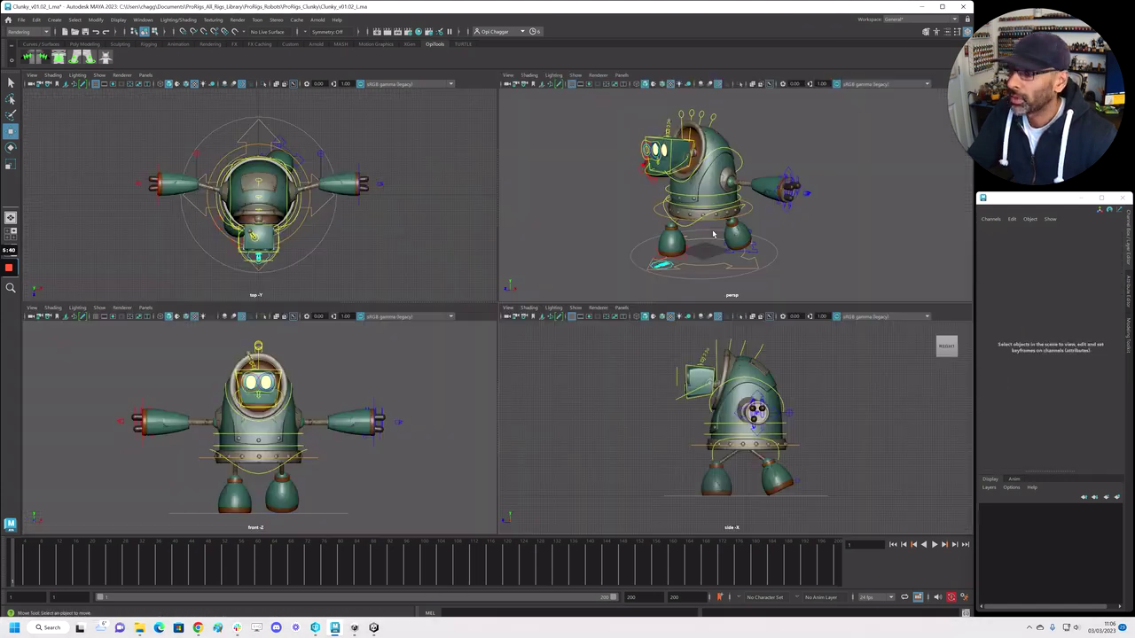
click(750, 257)
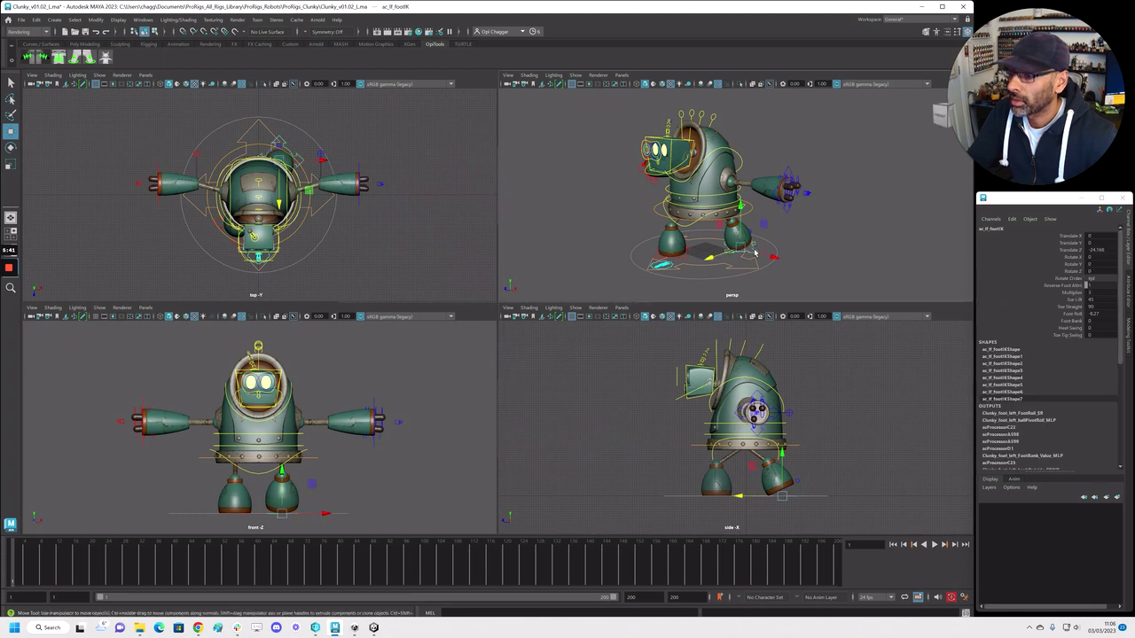
click(1073, 314)
key(space)
middle_drag(625, 409, 517, 422)
alt+right_drag(450, 425, 663, 412)
middle_drag(663, 412, 642, 410)
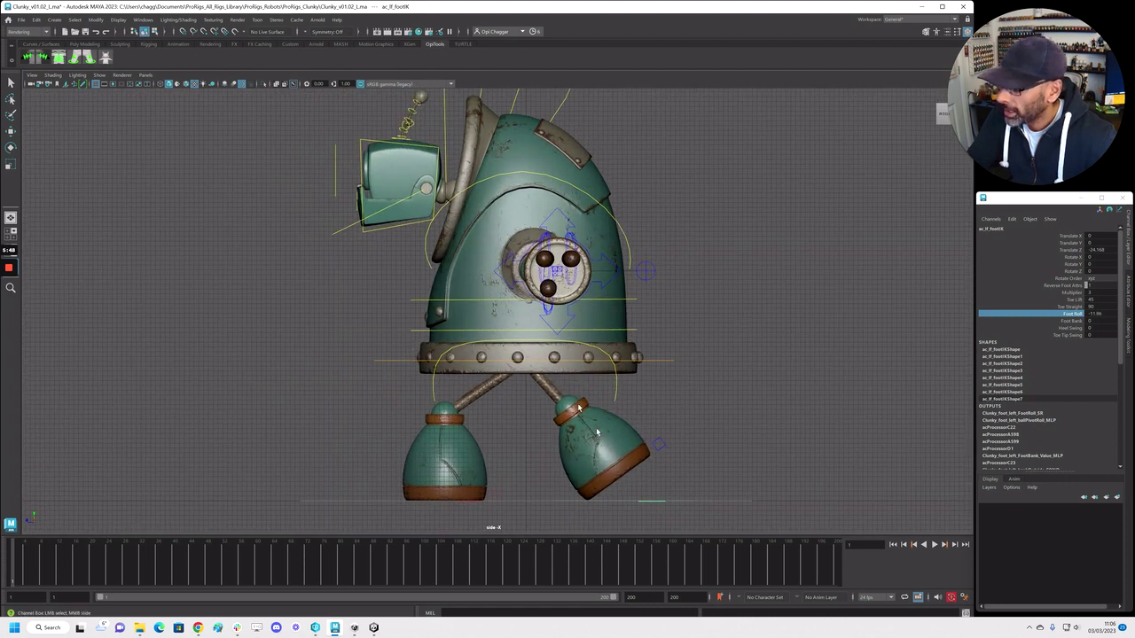
mouse_move(9, 309)
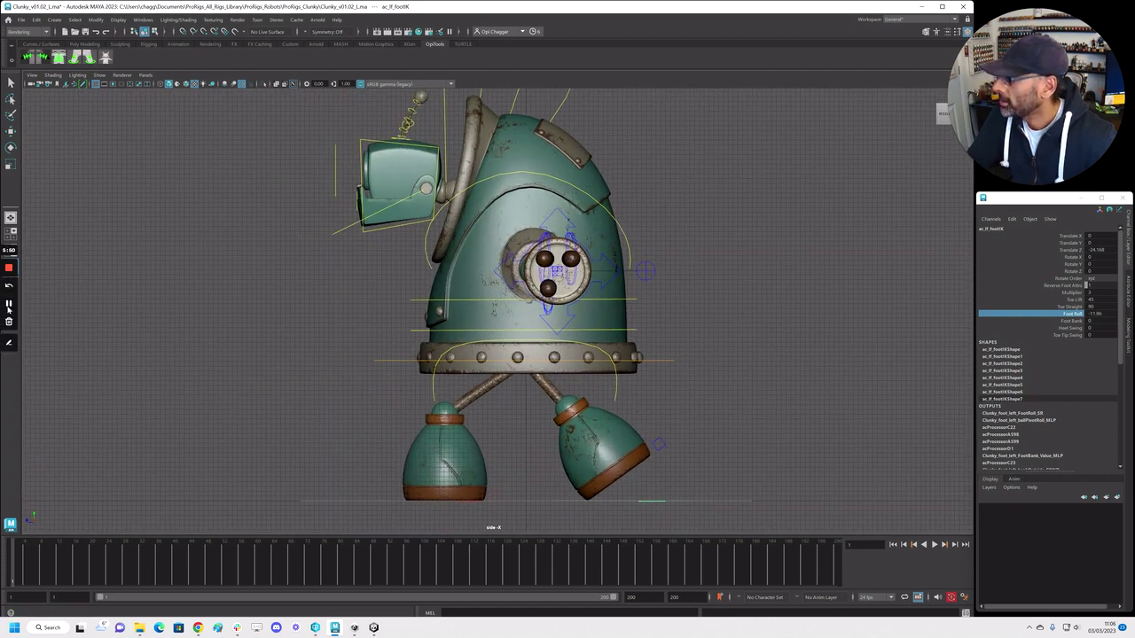
click(10, 344)
drag(534, 370, 624, 440)
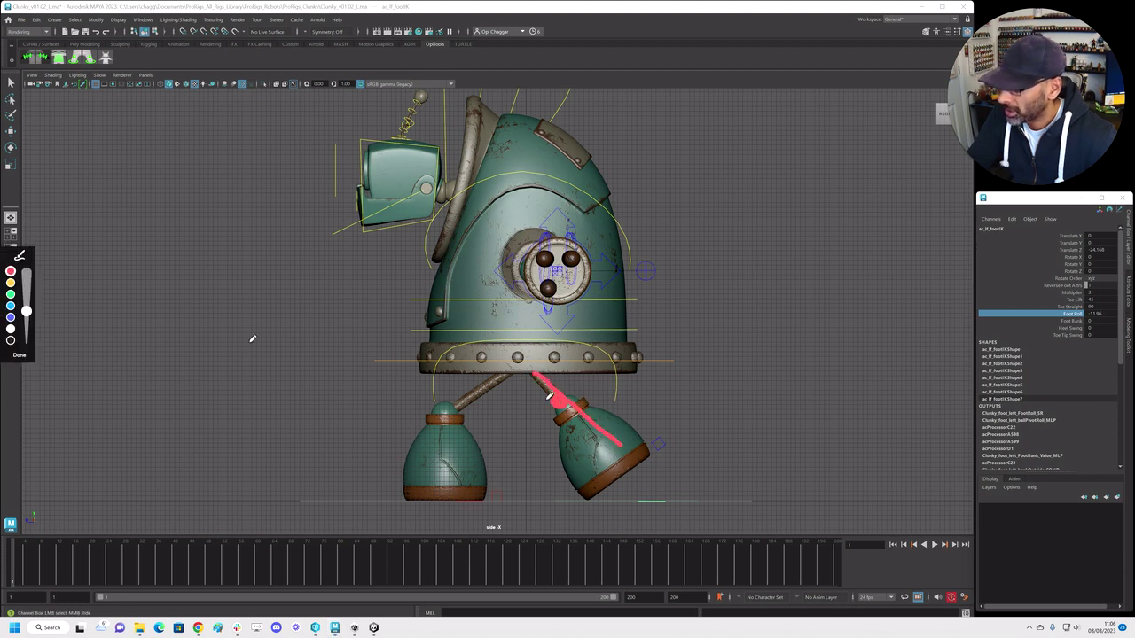
click(18, 355)
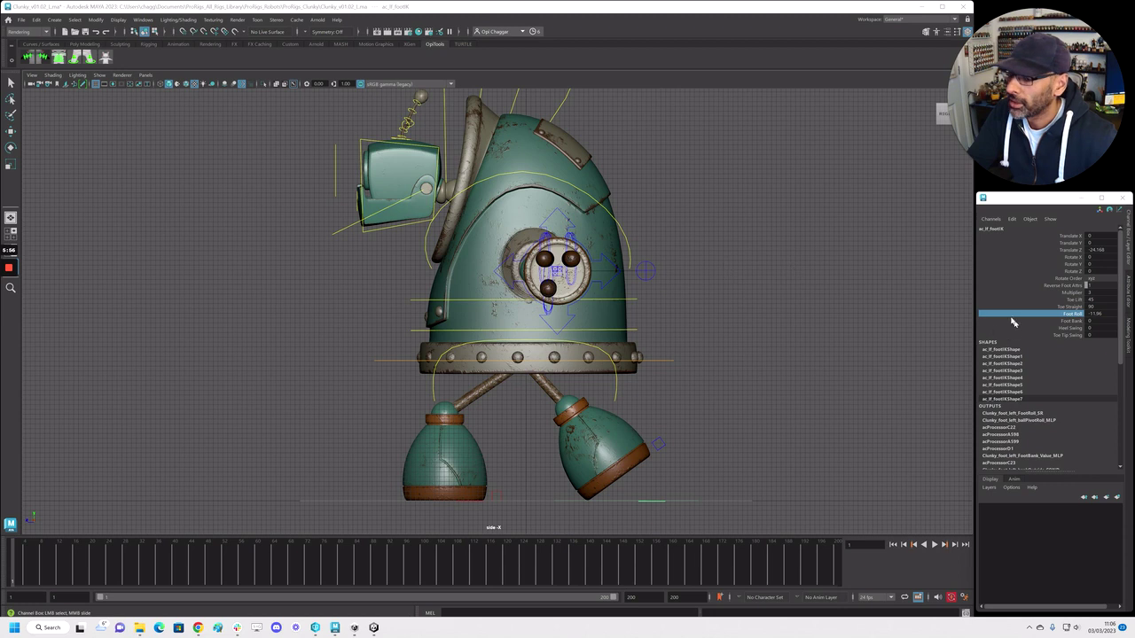
Increase the left foot's tilt to a Foot Roll of about -13.08
middle_drag(878, 342, 718, 358)
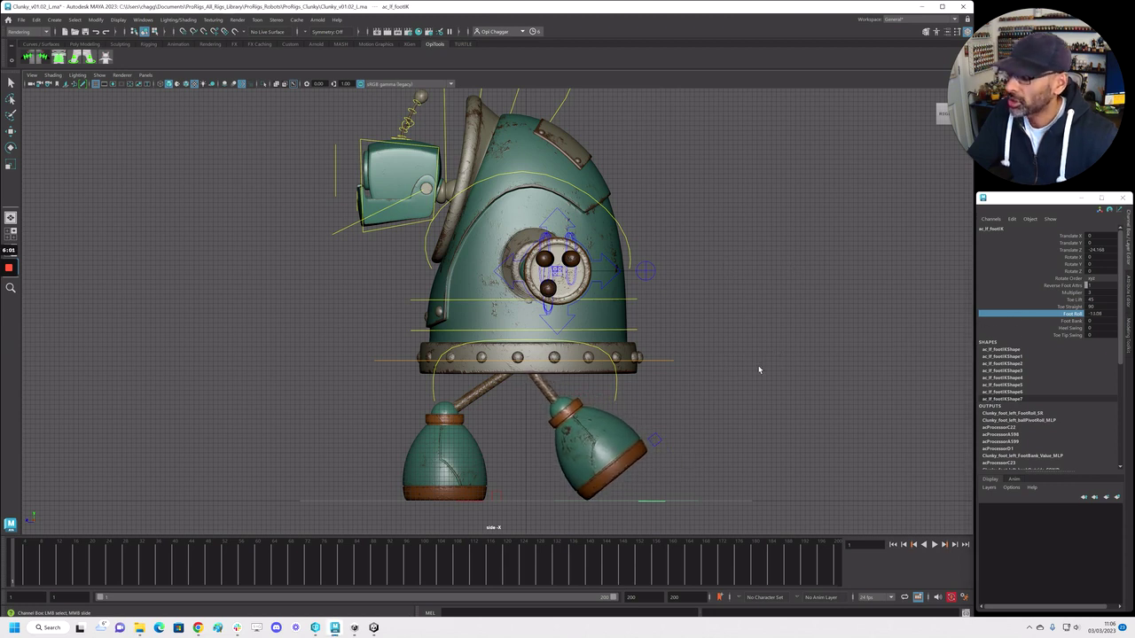
Set the right foot control's Foot Roll to about 11.23 and move the foot forward to a Translate Z of about -16.66
key(space)
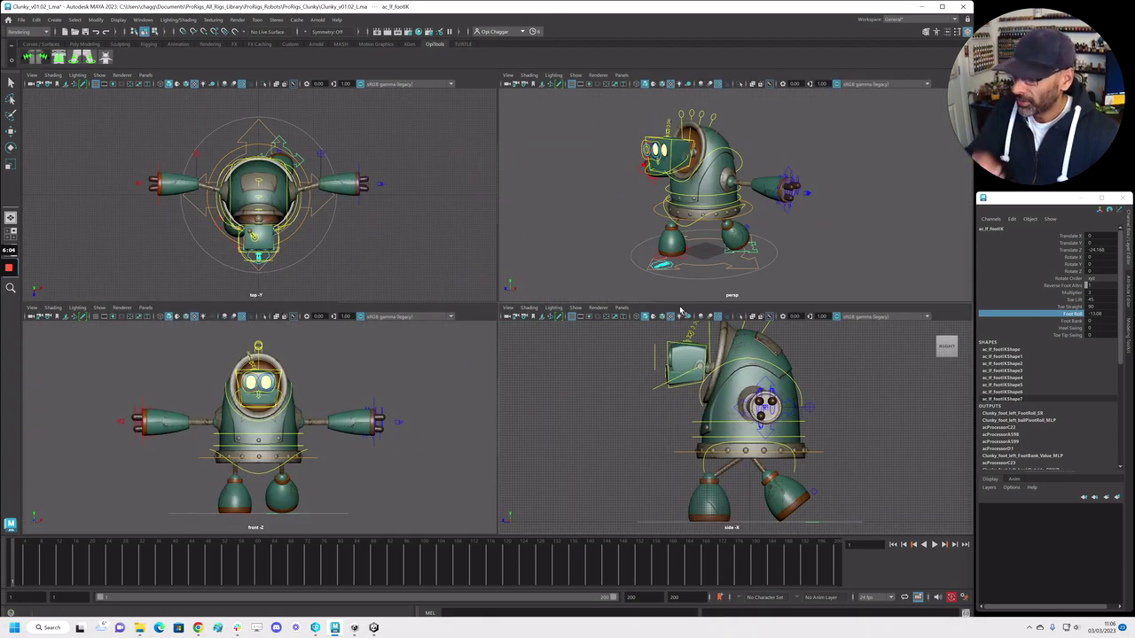
click(684, 260)
key(w)
key(space)
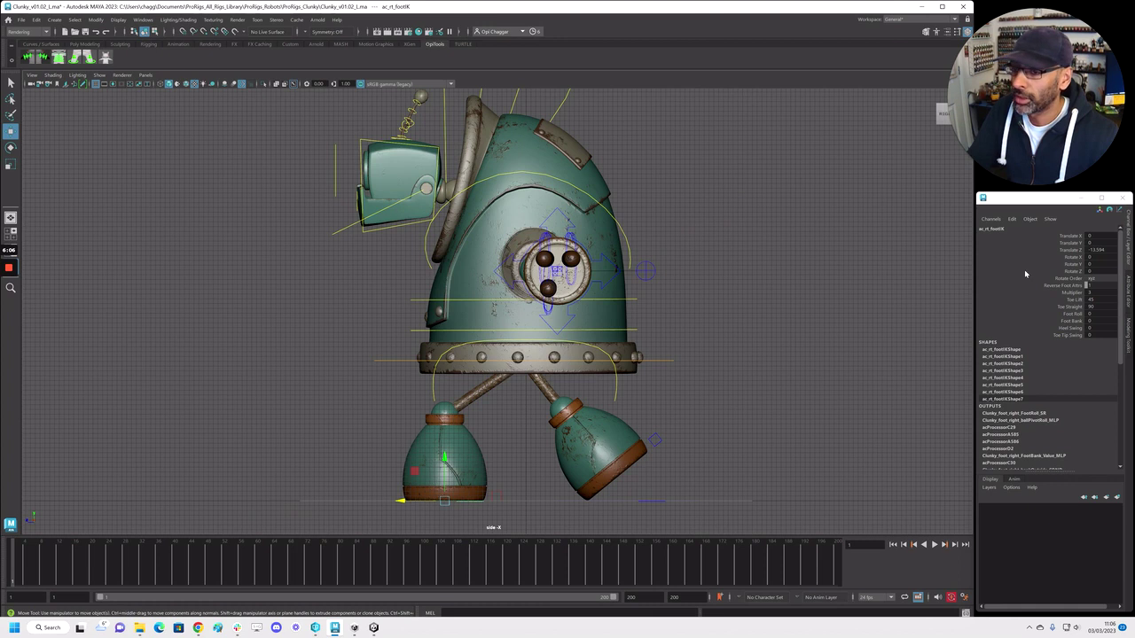
click(1070, 314)
middle_drag(771, 426, 697, 413)
key(w)
drag(402, 512, 387, 513)
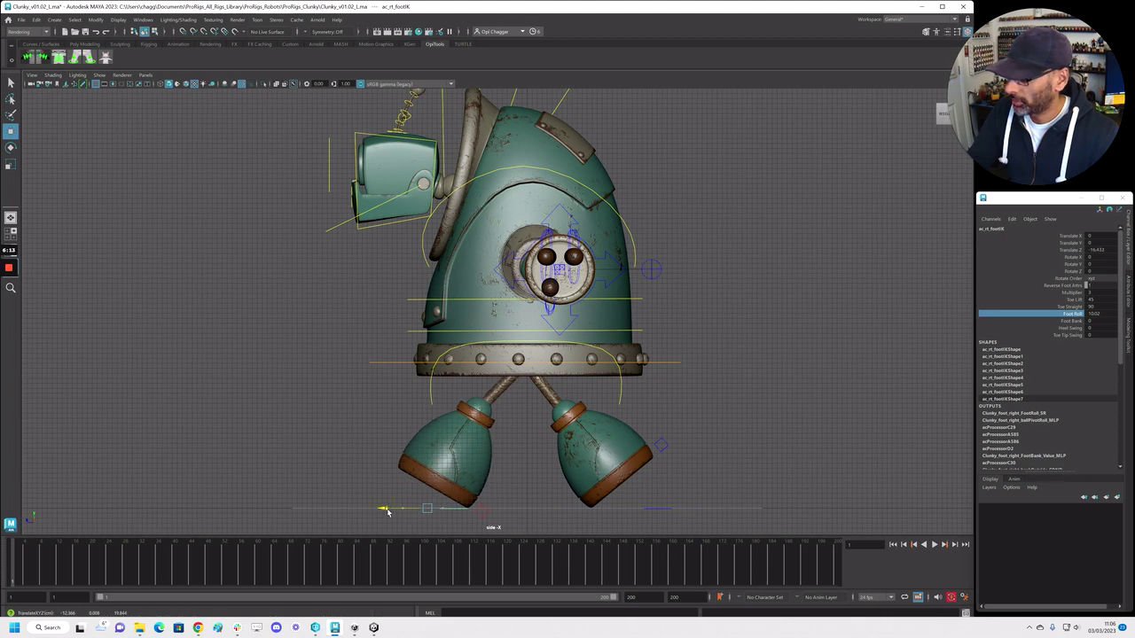
key(q)
middle_drag(777, 394, 780, 394)
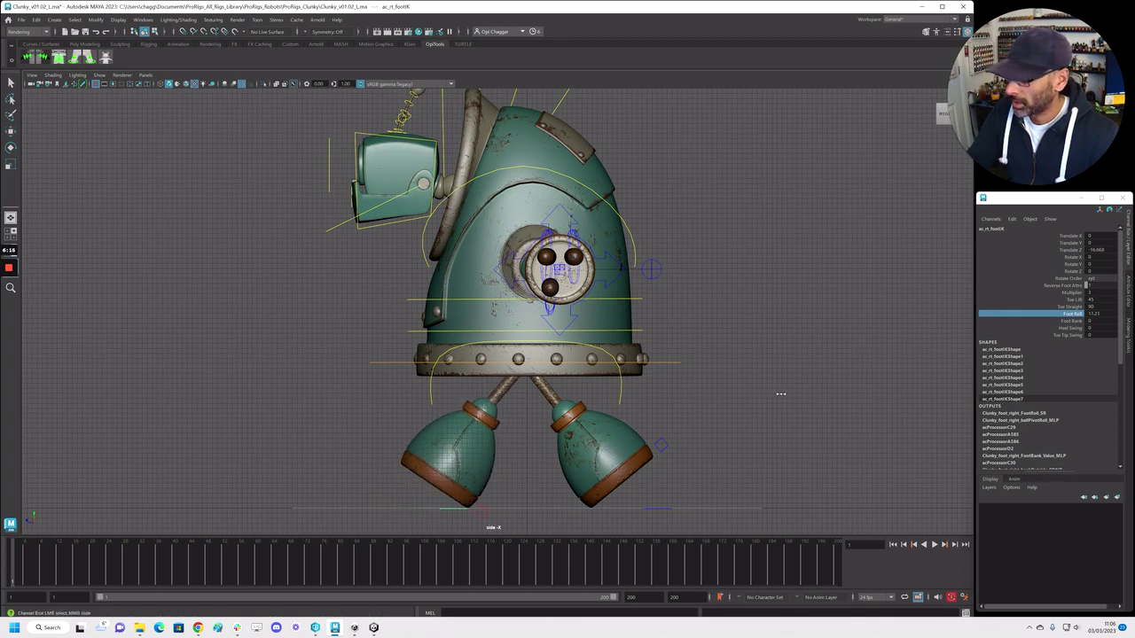
Raise the robot's body by moving the root control up to a Translate Y of about 4.49
click(680, 359)
key(w)
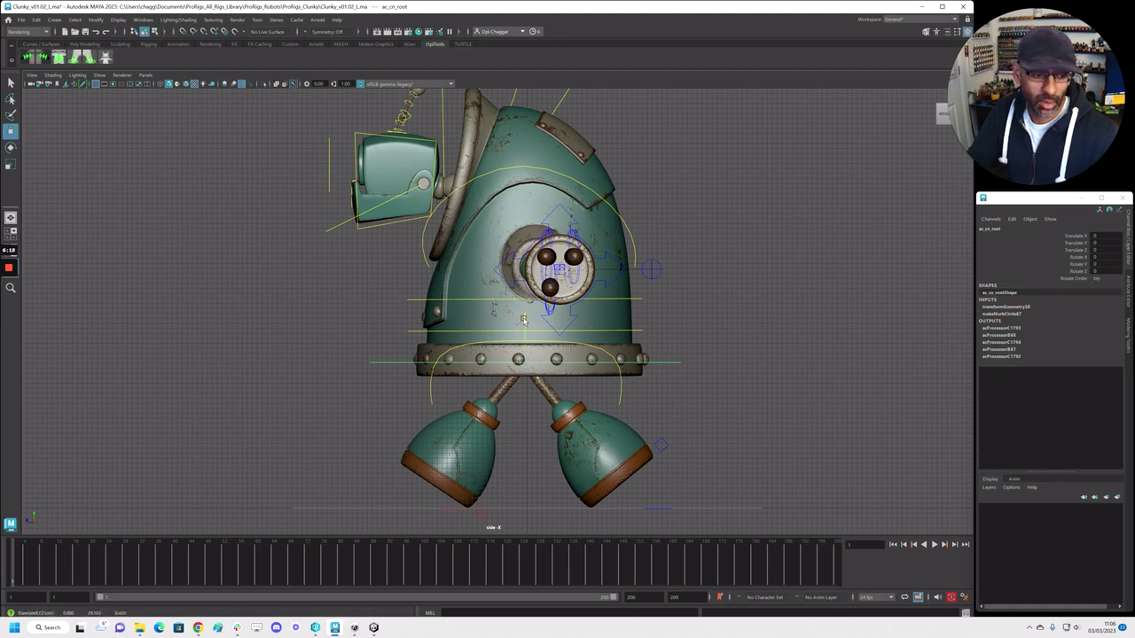
mouse_move(523, 321)
middle_down()
mouse_move(524, 294)
mouse_move(529, 321)
middle_up()
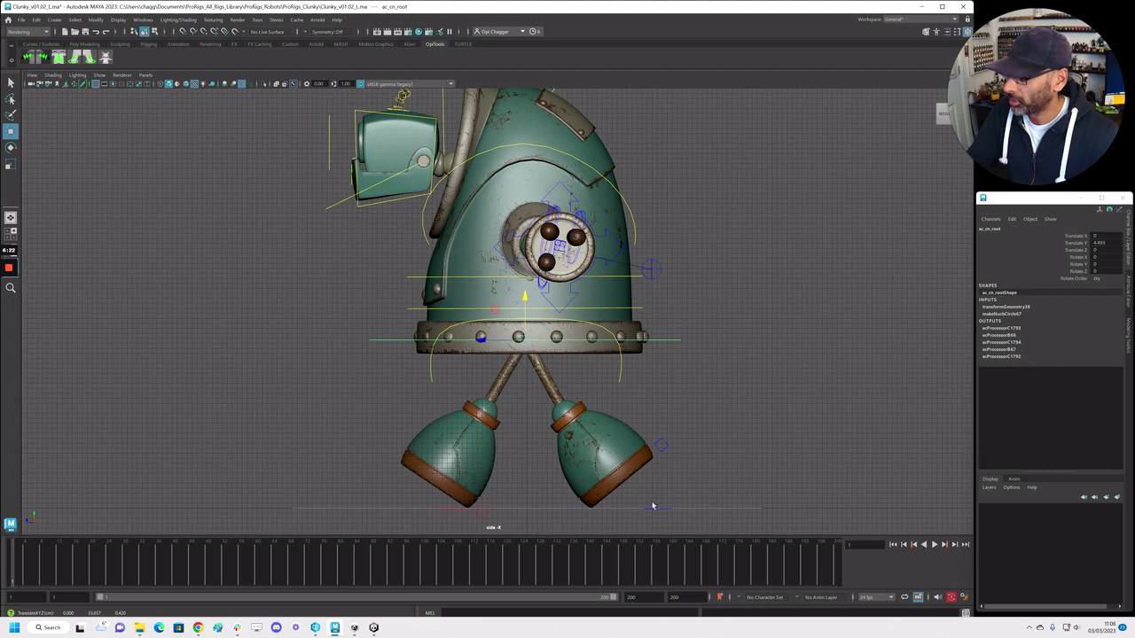
Move the left foot control further back to a Translate Z of about -28.6 in the side view
key(space)
click(750, 255)
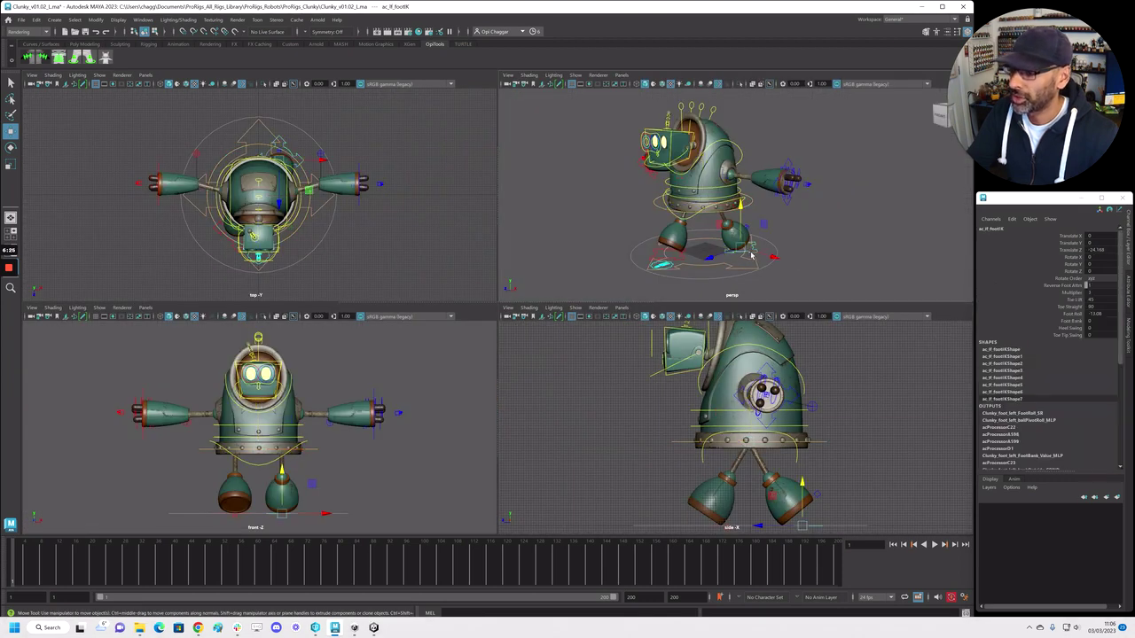
key(space)
drag(595, 509, 611, 511)
Move the right foot control further forward to a Translate Z of about -18.6
key(space)
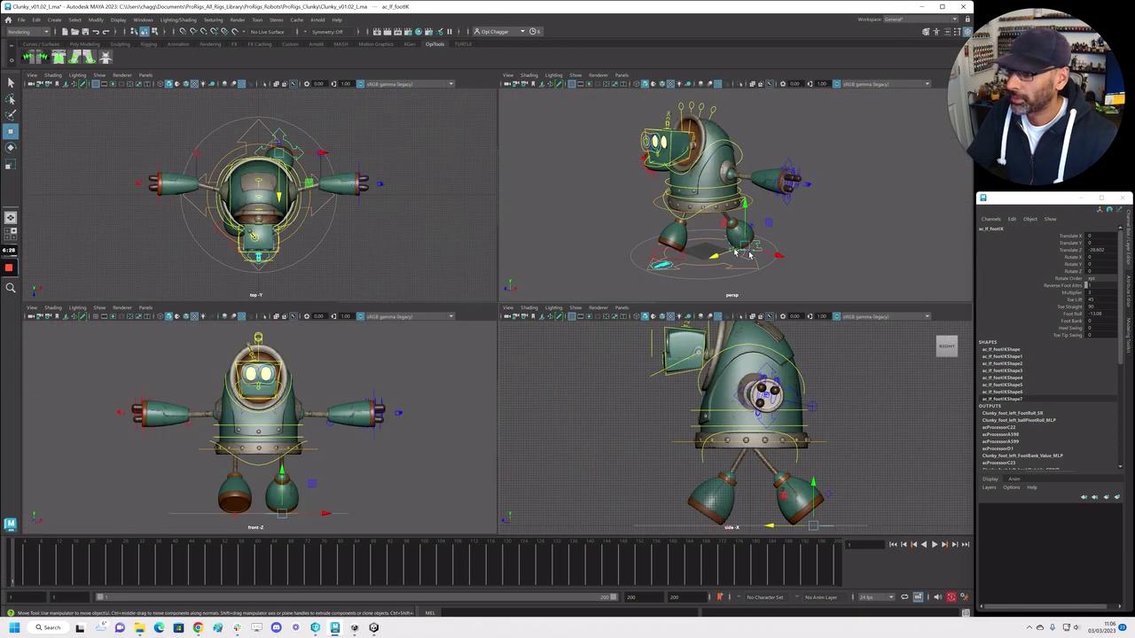
click(682, 259)
key(space)
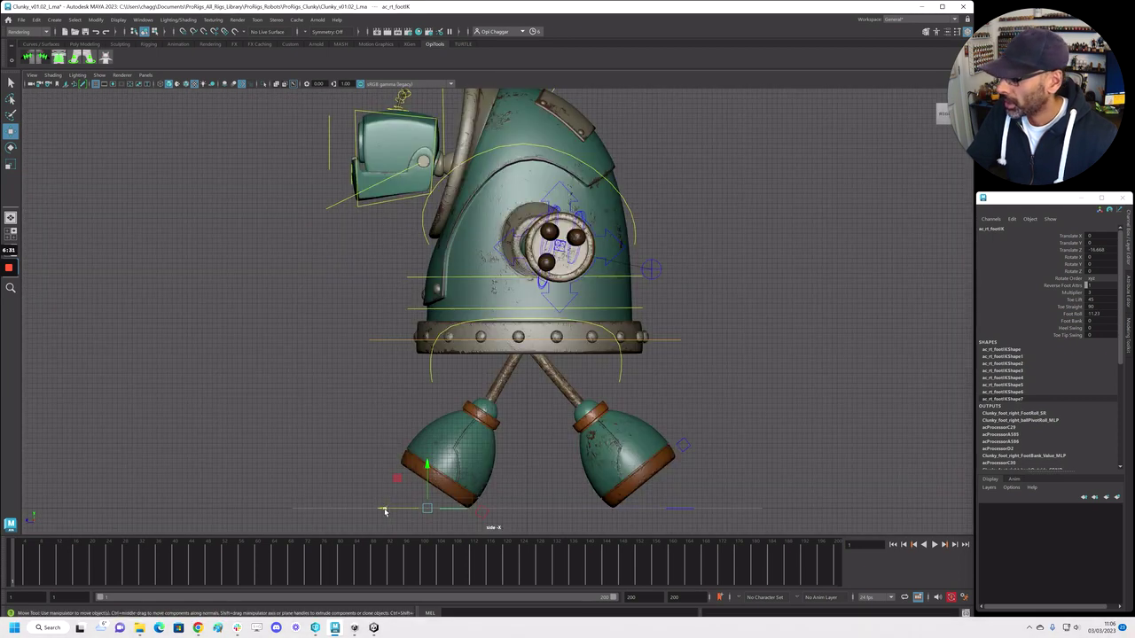
drag(384, 512, 375, 511)
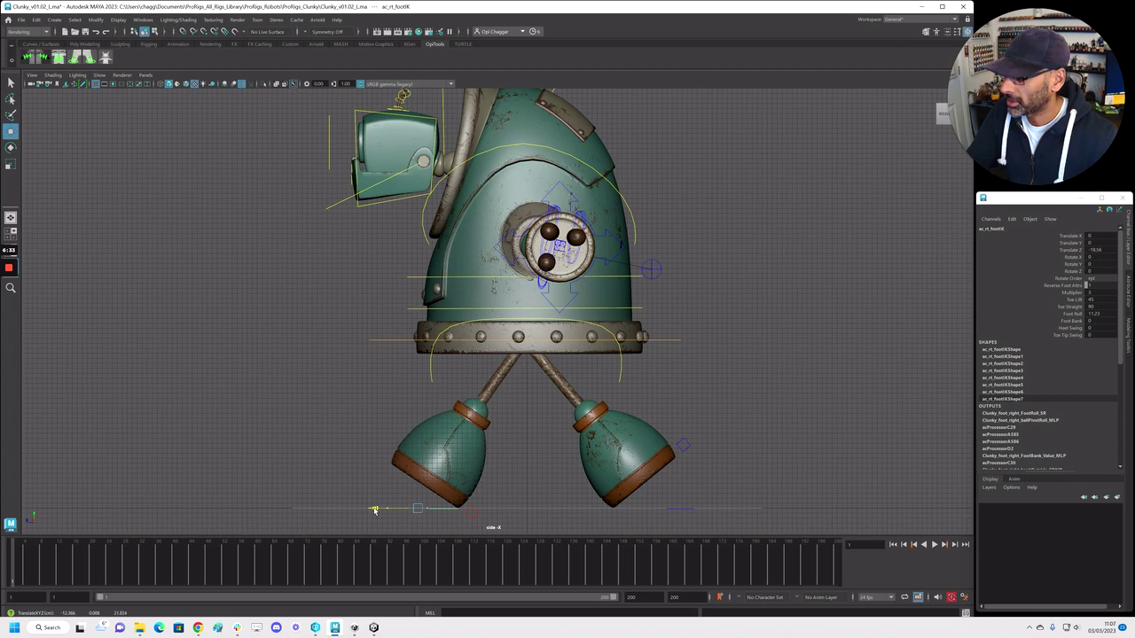
Switch the left arm to FK by setting IK Arm to 0 on its arm settings control
scroll(531, 408, down, 3)
scroll(635, 331, down, 2)
key(space)
key(space)
alt+drag(550, 305, 739, 312)
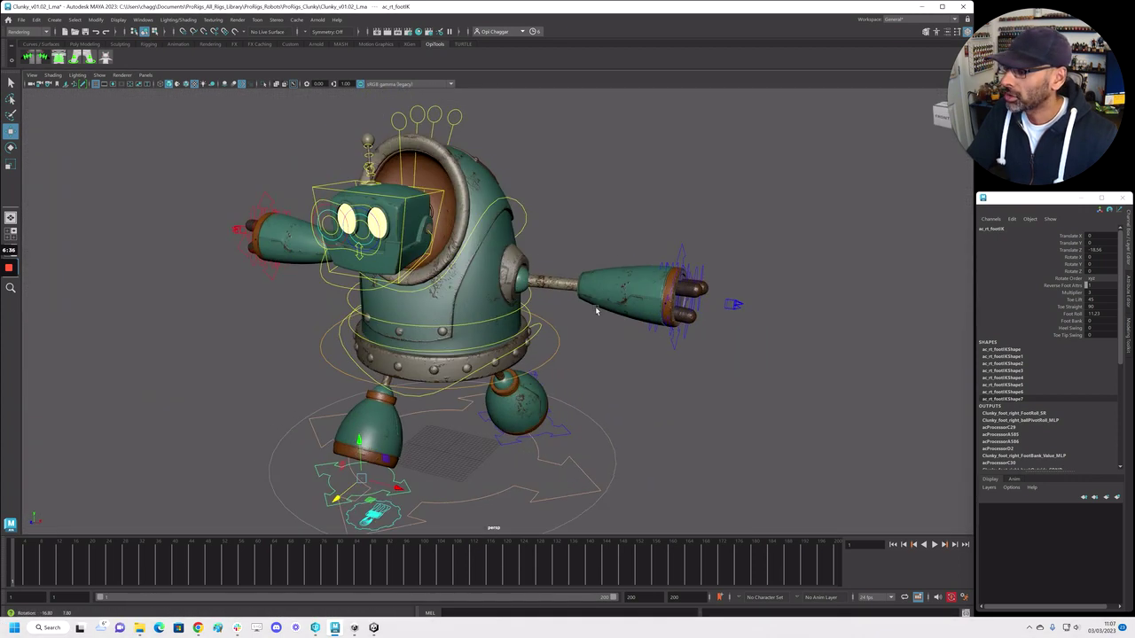
click(732, 304)
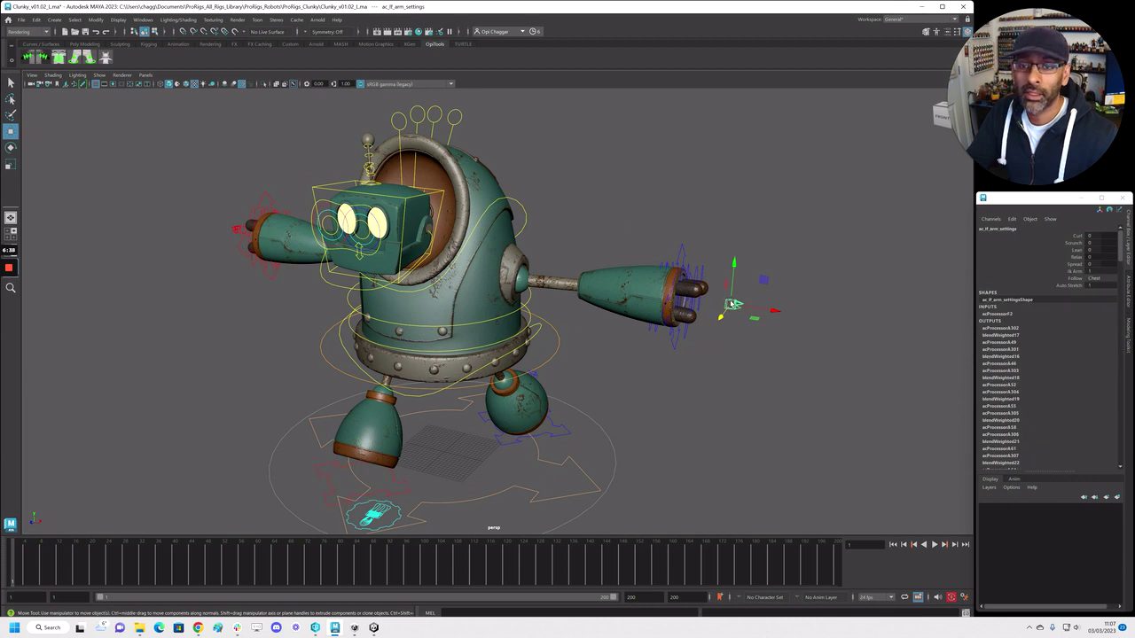
click(1101, 272)
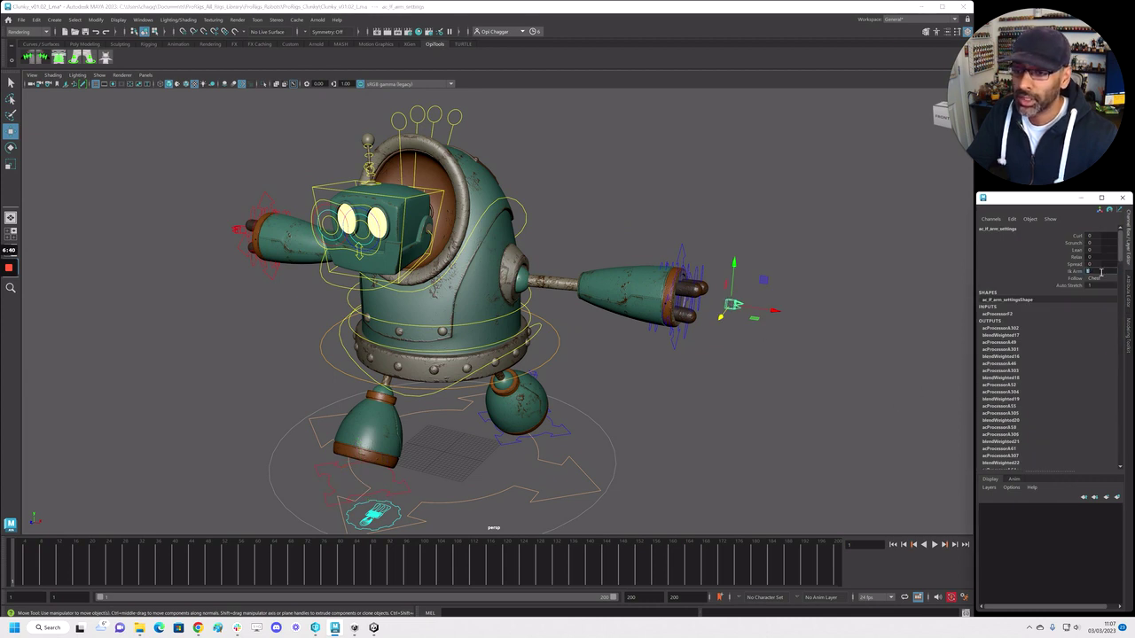
text(1)
key(Return)
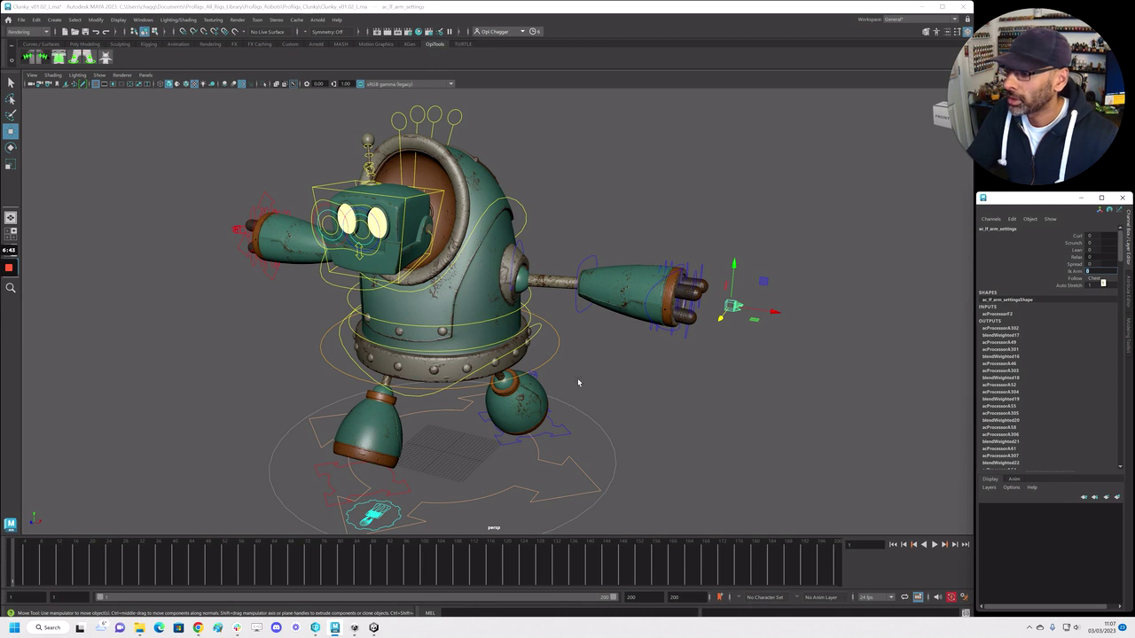
Switch the right arm to FK by setting IK Arm to 0 on its arm settings control
alt+drag(276, 313, 258, 311)
click(227, 306)
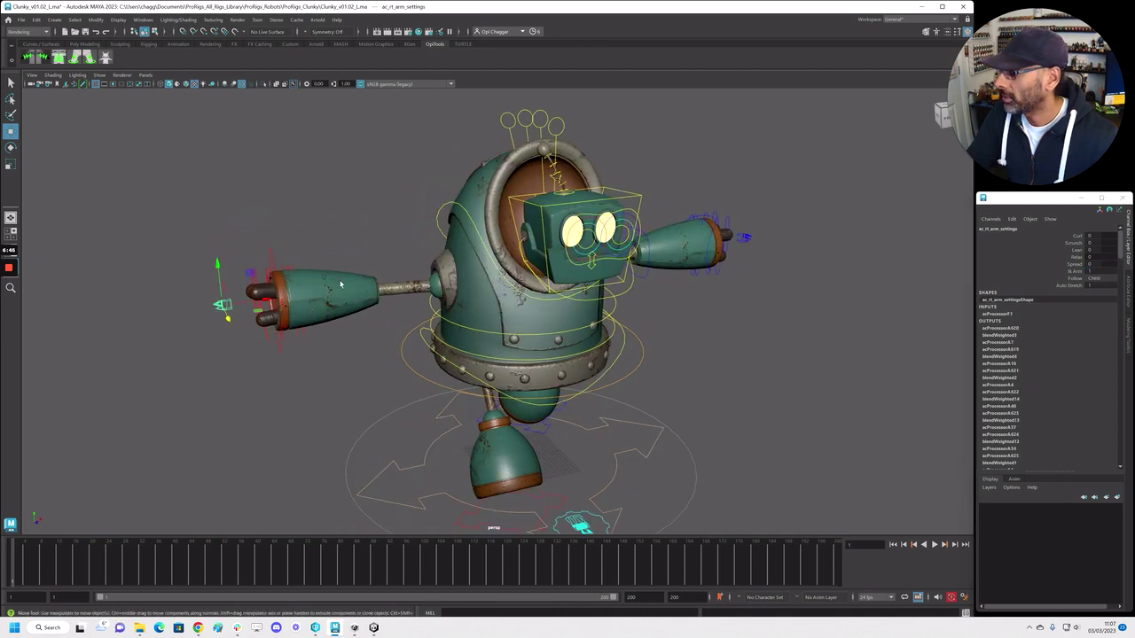
click(1101, 271)
text(0)
key(Return)
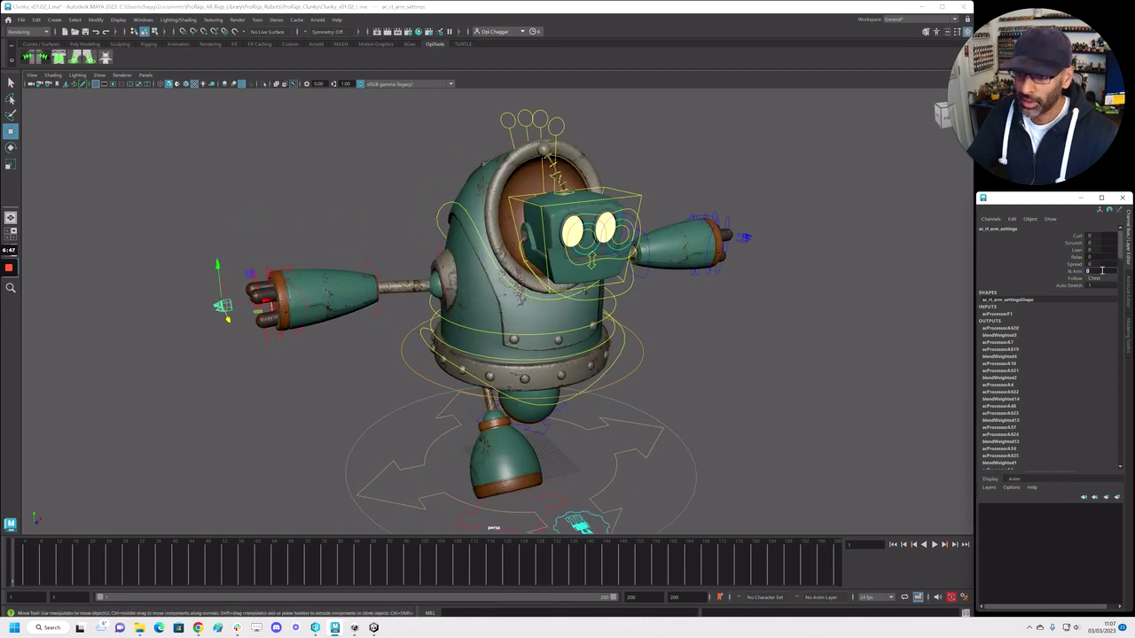
Set both the playback end and the animation end of the timeline to frame 20
alt+drag(705, 388, 576, 353)
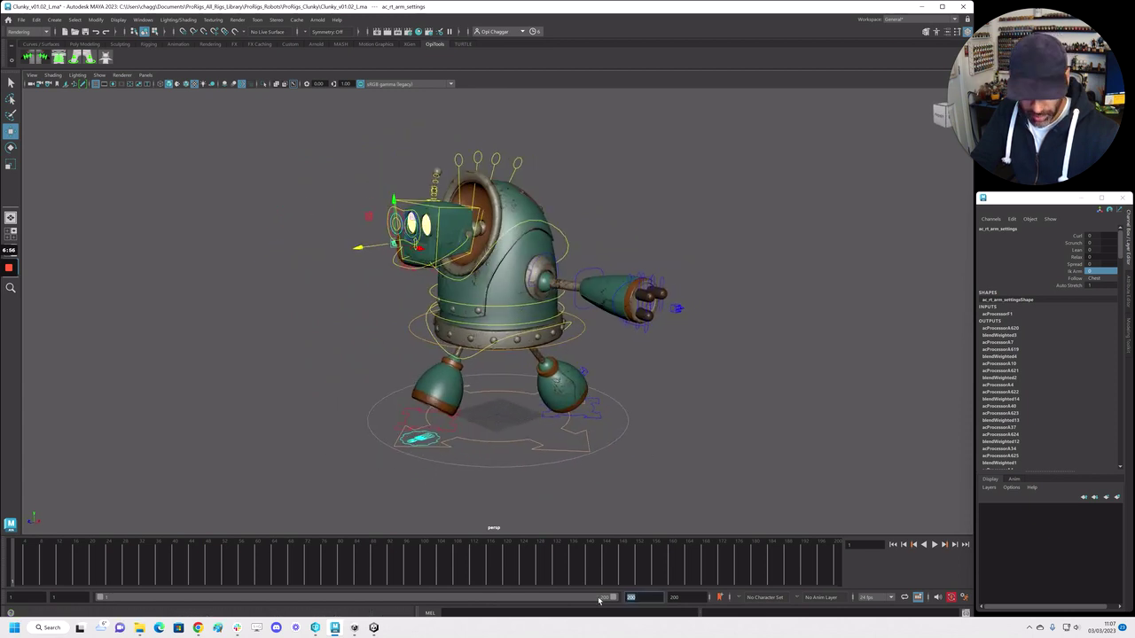
text(20)
key(Return)
key(Tab)
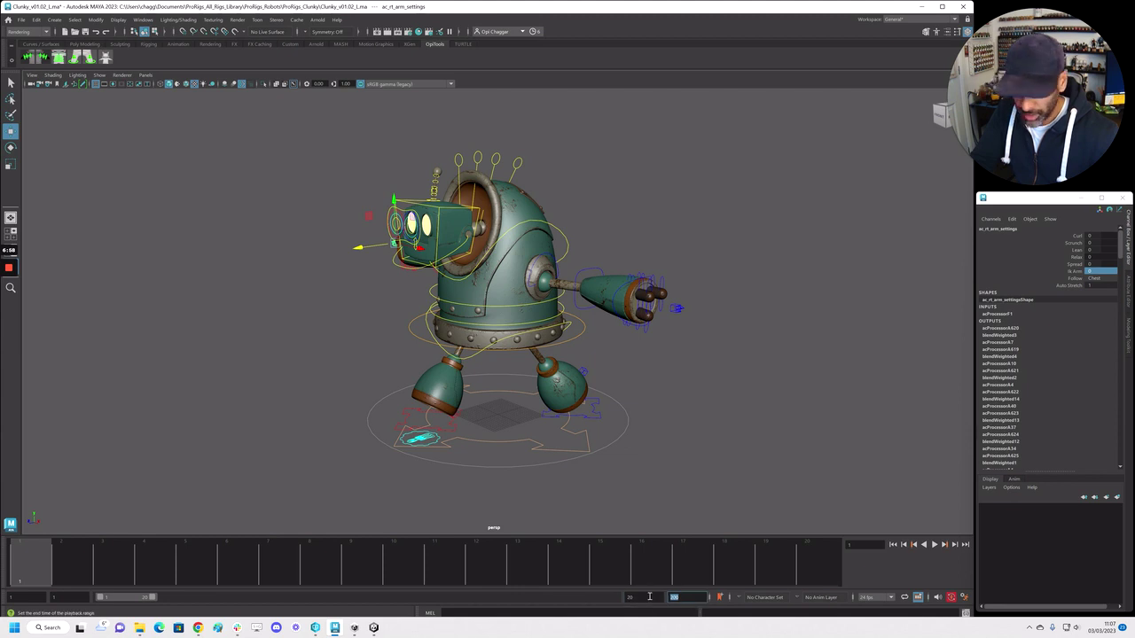
text(20)
key(Return)
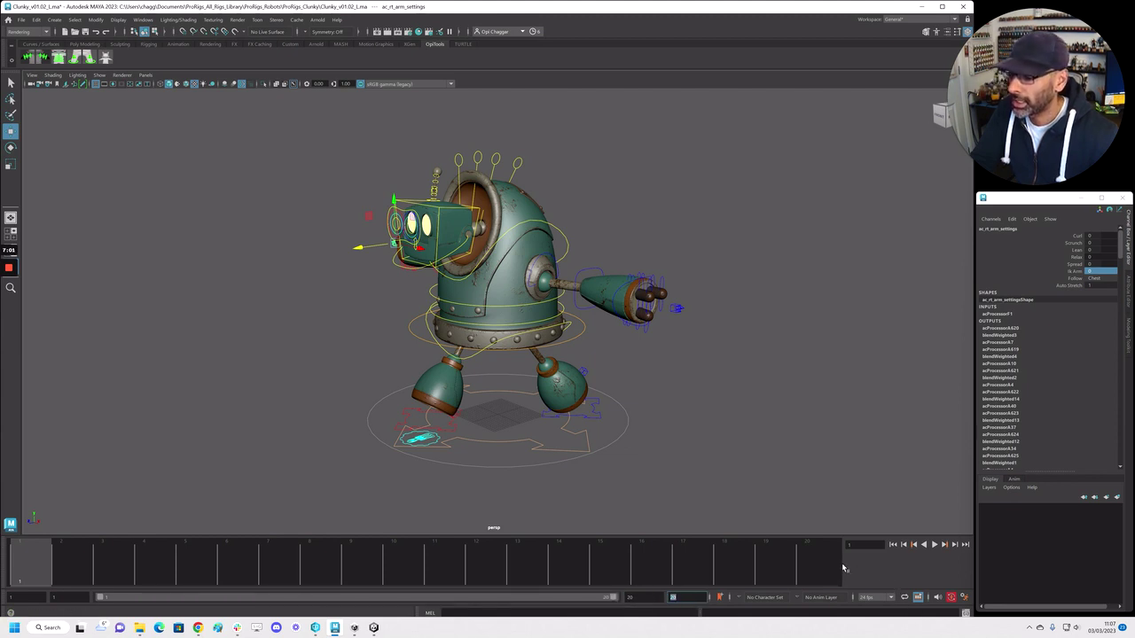
Select all of the robot's controls and key the contact pose at frame 1
drag(176, 571, 31, 567)
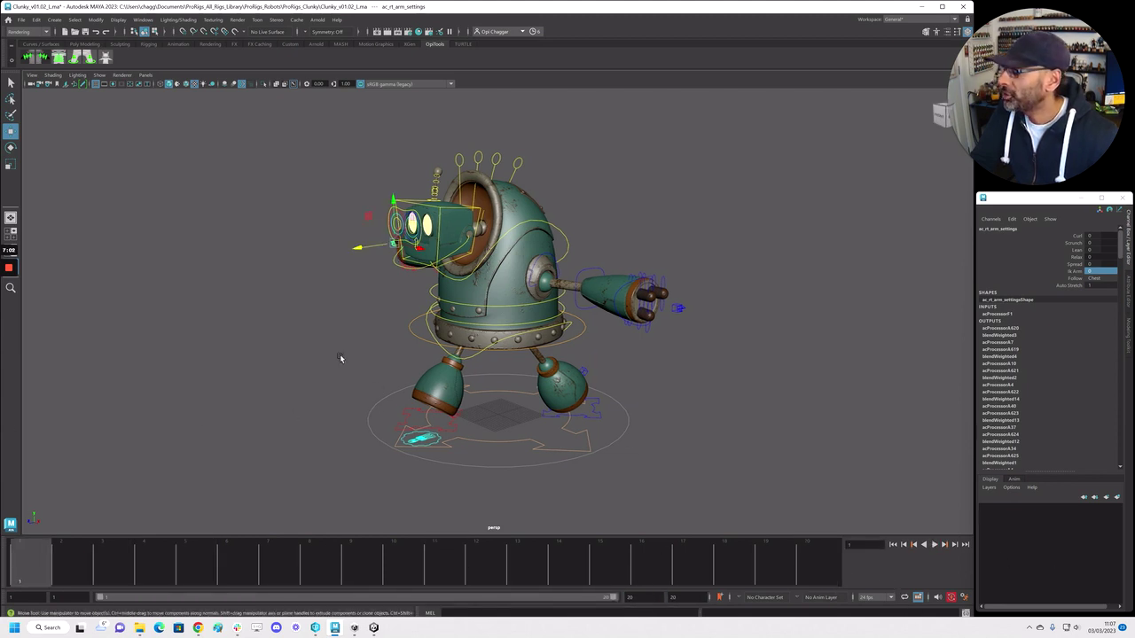
alt+drag(448, 338, 308, 244)
drag(325, 125, 429, 346)
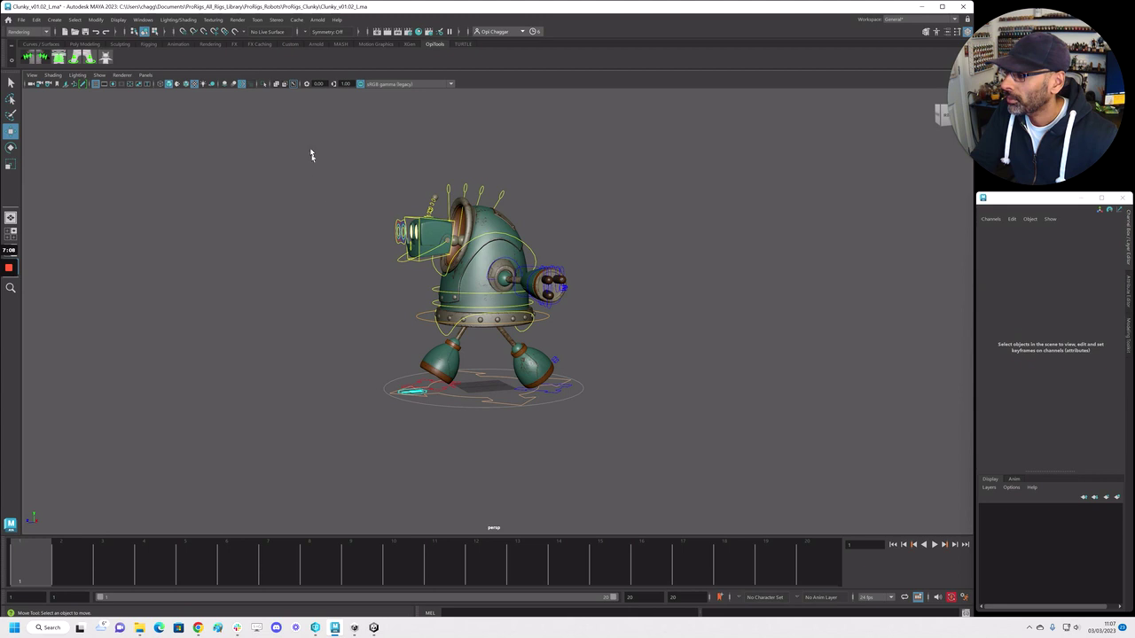
drag(312, 149, 690, 448)
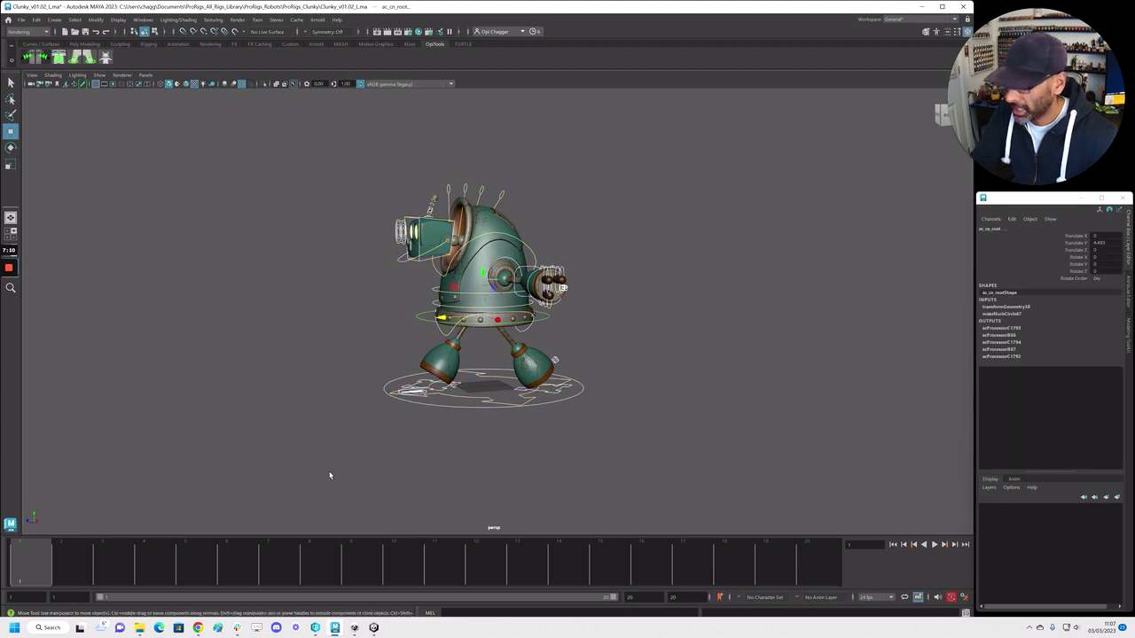
key(s)
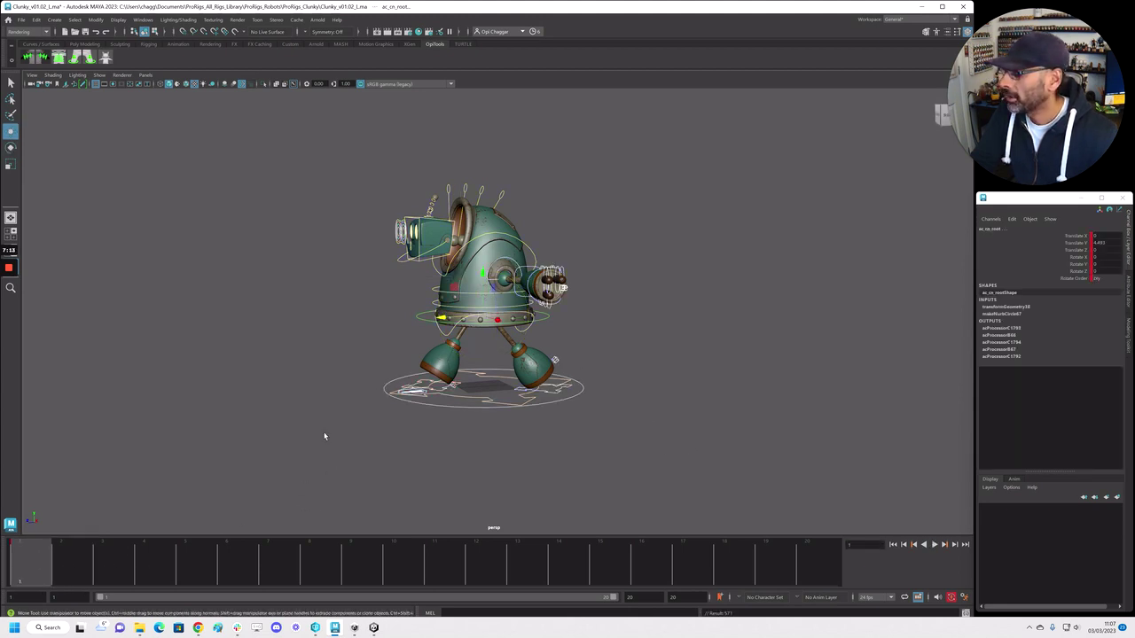
Show the robot in the side view and go to frame 3 on the timeline
alt+right_drag(324, 435, 466, 423)
alt+drag(466, 423, 527, 423)
alt+right_drag(526, 423, 581, 412)
alt+drag(581, 413, 518, 387)
click(645, 388)
click(557, 377)
key(e)
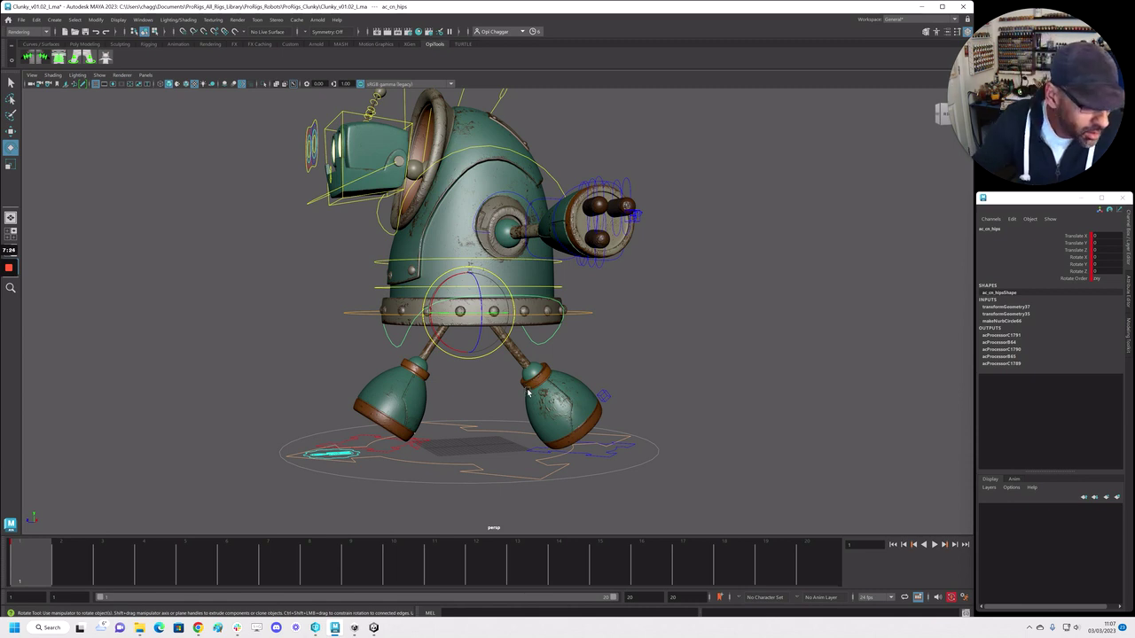
click(100, 568)
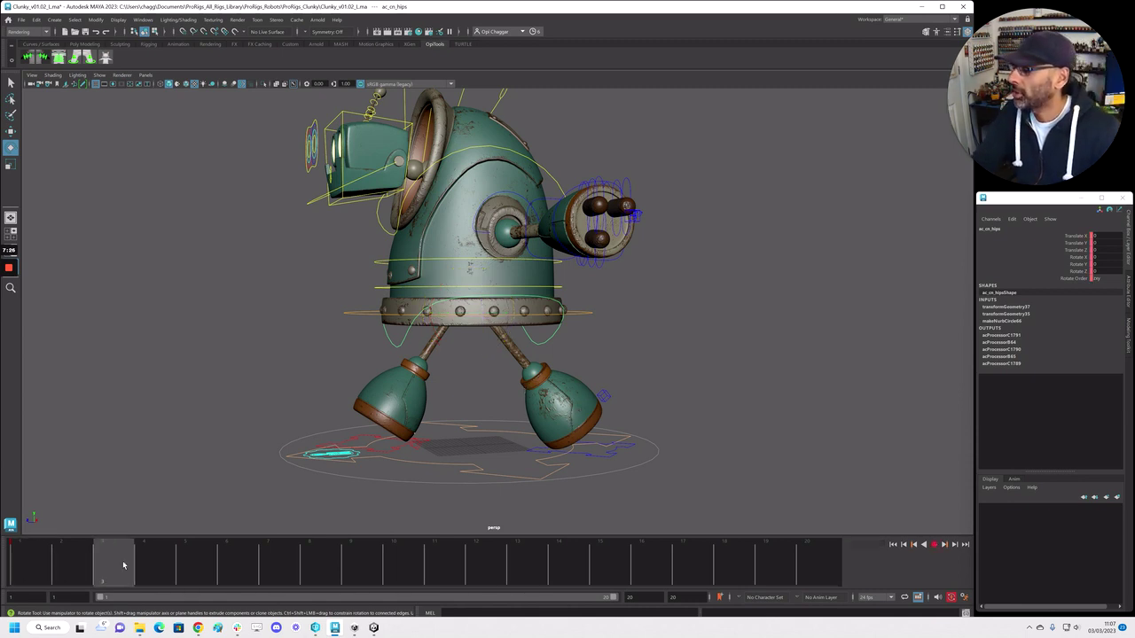
alt+drag(498, 391, 541, 388)
key(space)
key(space)
click(32, 568)
click(122, 578)
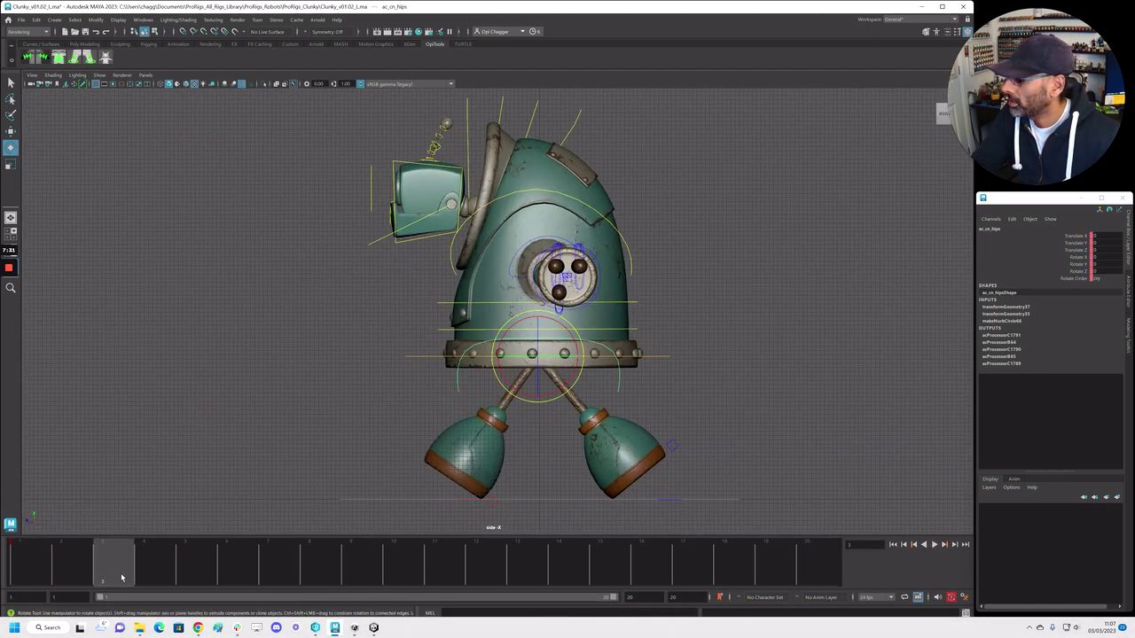
Select the root control and consult the four key walk poses in the reference image in Chrome
click(407, 358)
key(w)
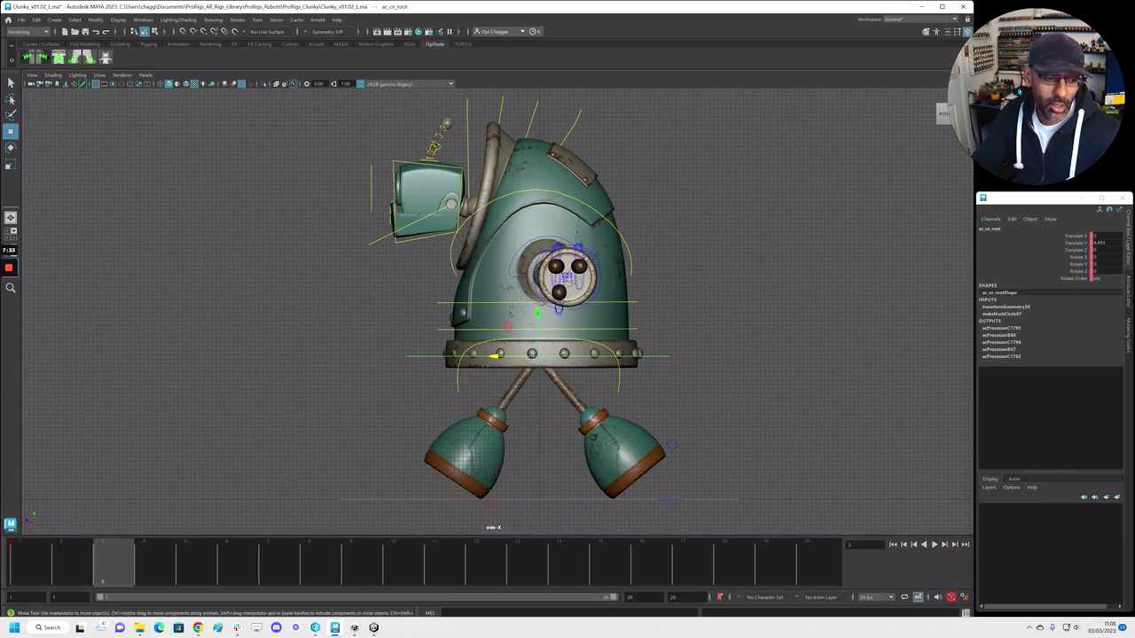
key(alt+Tab)
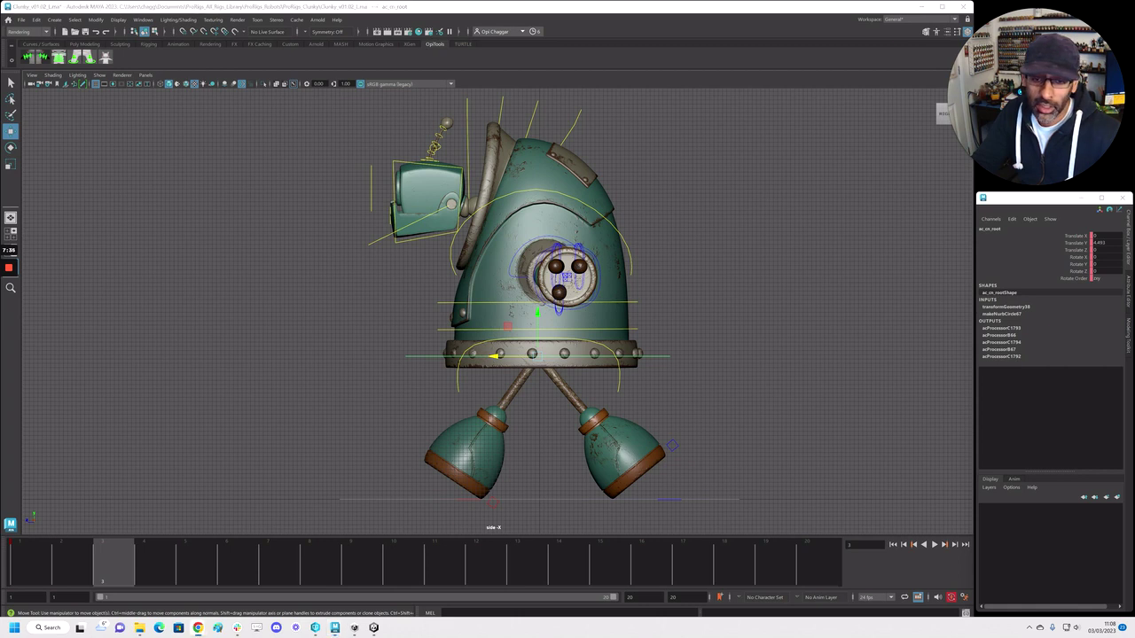
drag(1134, 359, 230, 203)
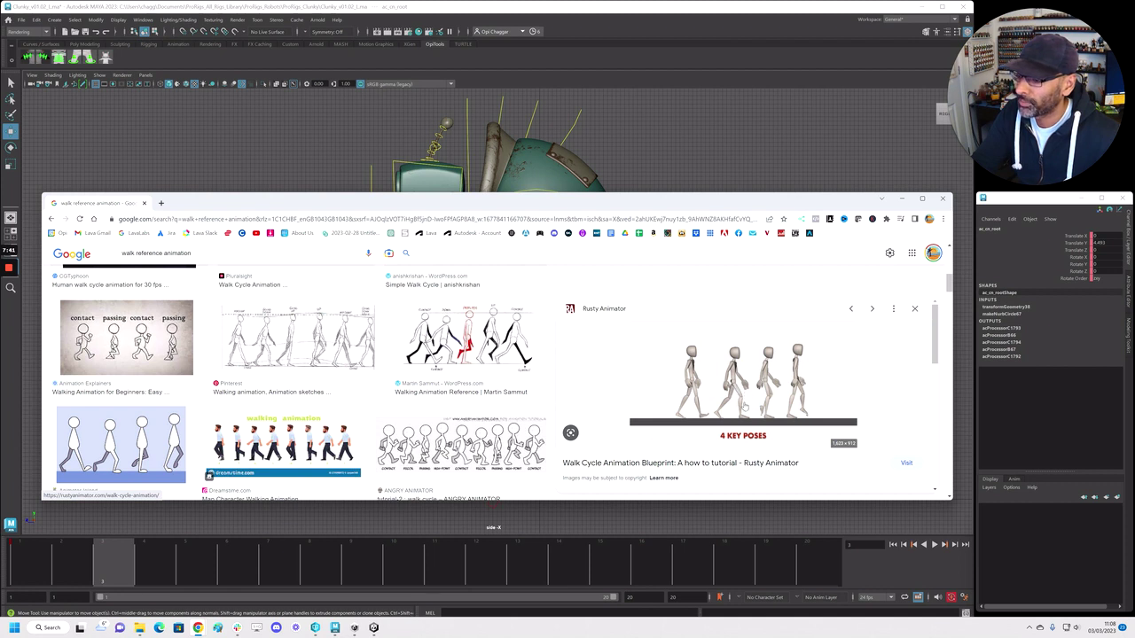
drag(738, 203, 1134, 266)
drag(494, 356, 464, 356)
key(ctrl+z)
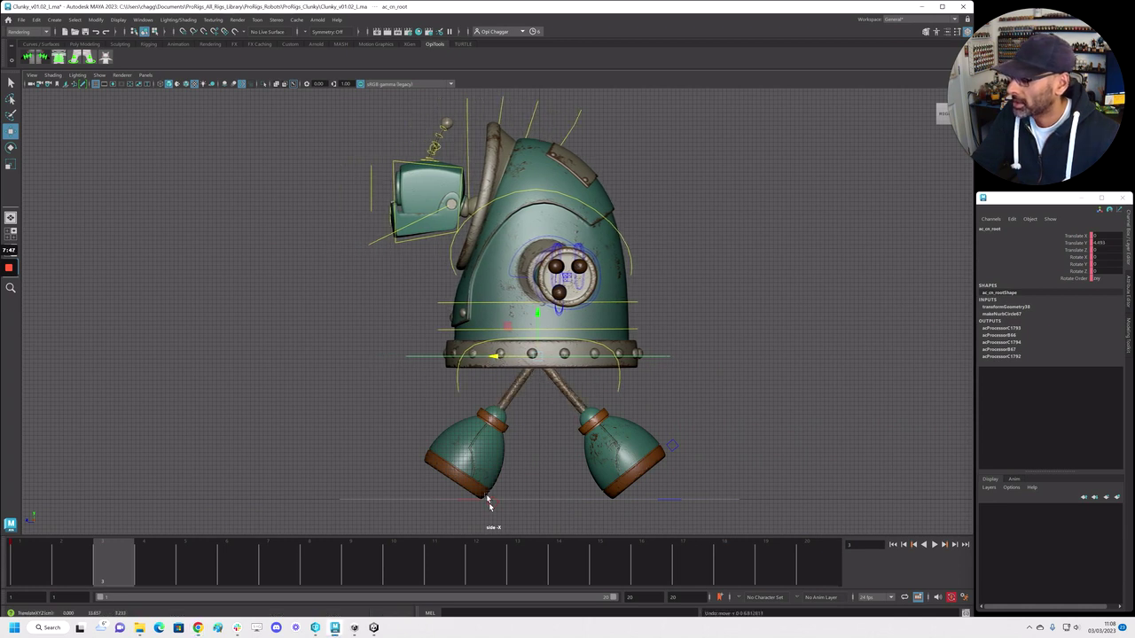
Set the right foot control's Foot Roll to 0 at frame 3 so the foot lies flat
key(space)
click(687, 264)
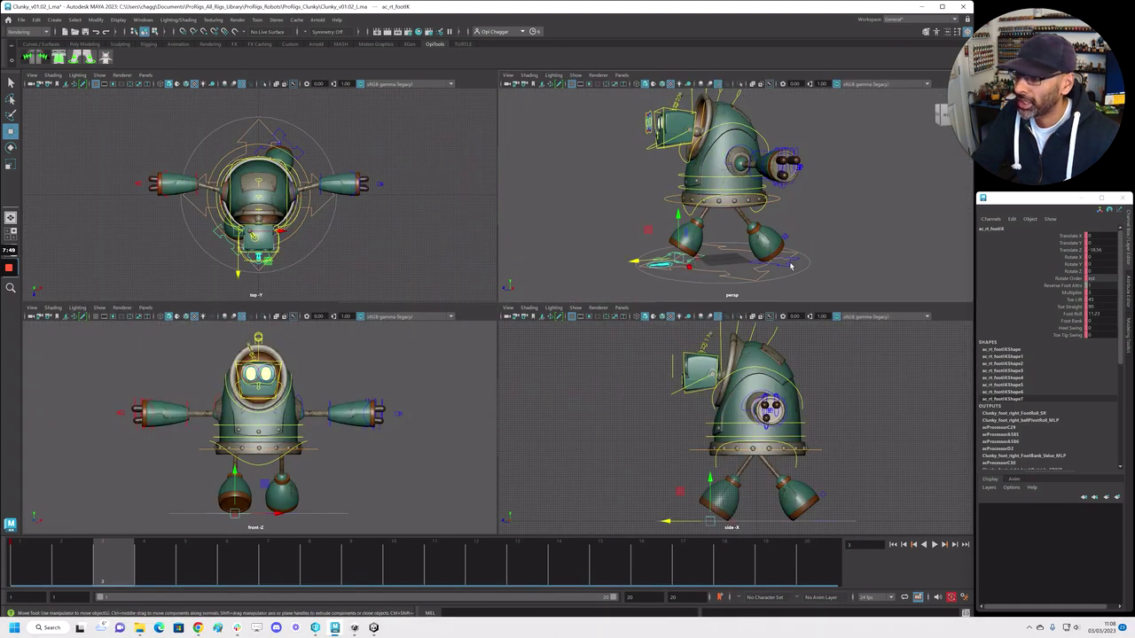
double_click(1105, 314)
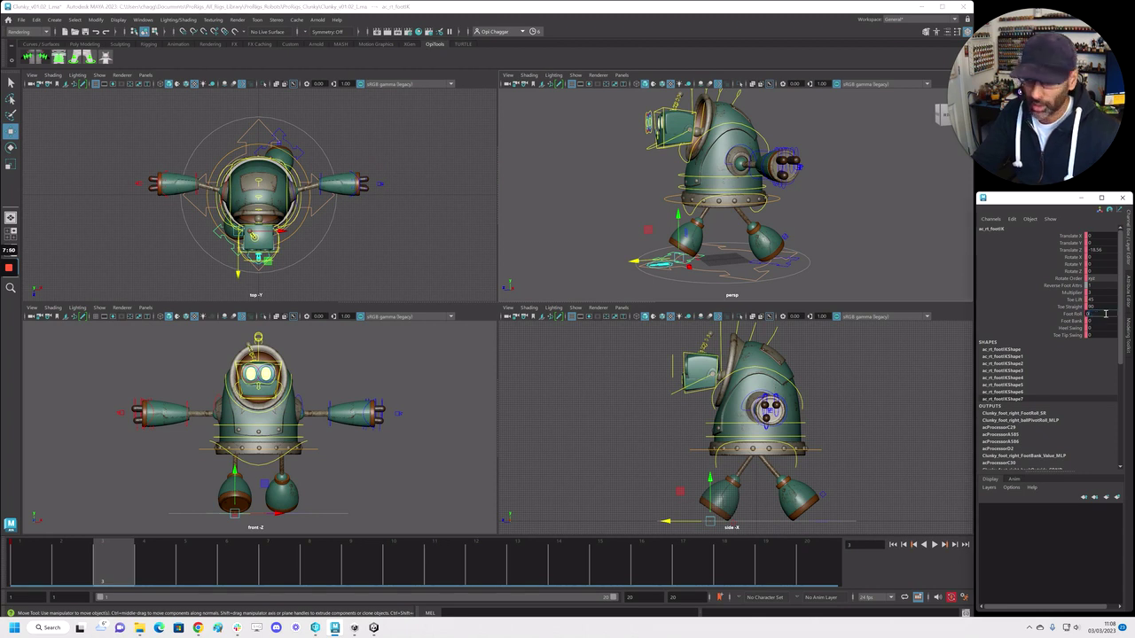
key(Return)
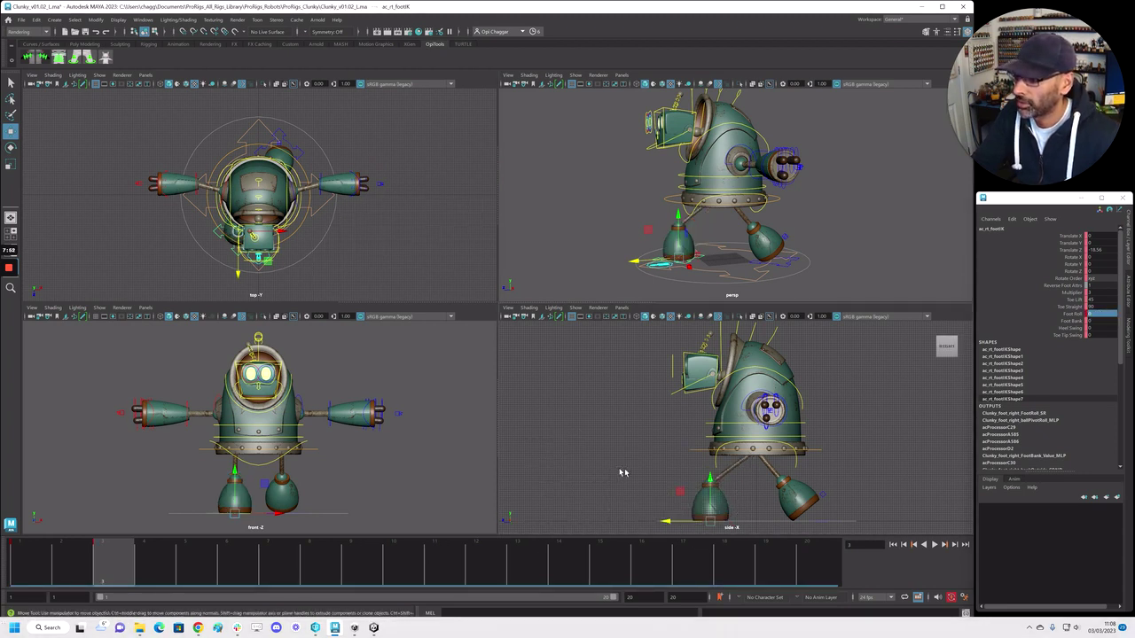
Lower the root control to Translate Y about 1.85 and move it forward to Translate Z about 9.87 at frame 3
key(space)
click(621, 385)
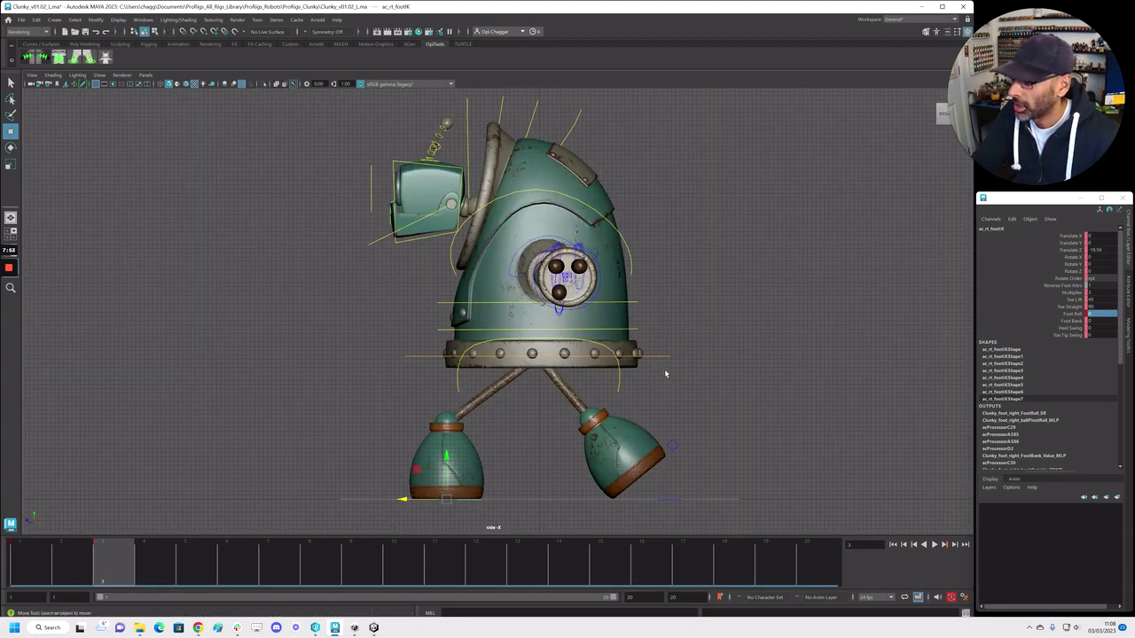
click(407, 352)
drag(538, 314, 535, 328)
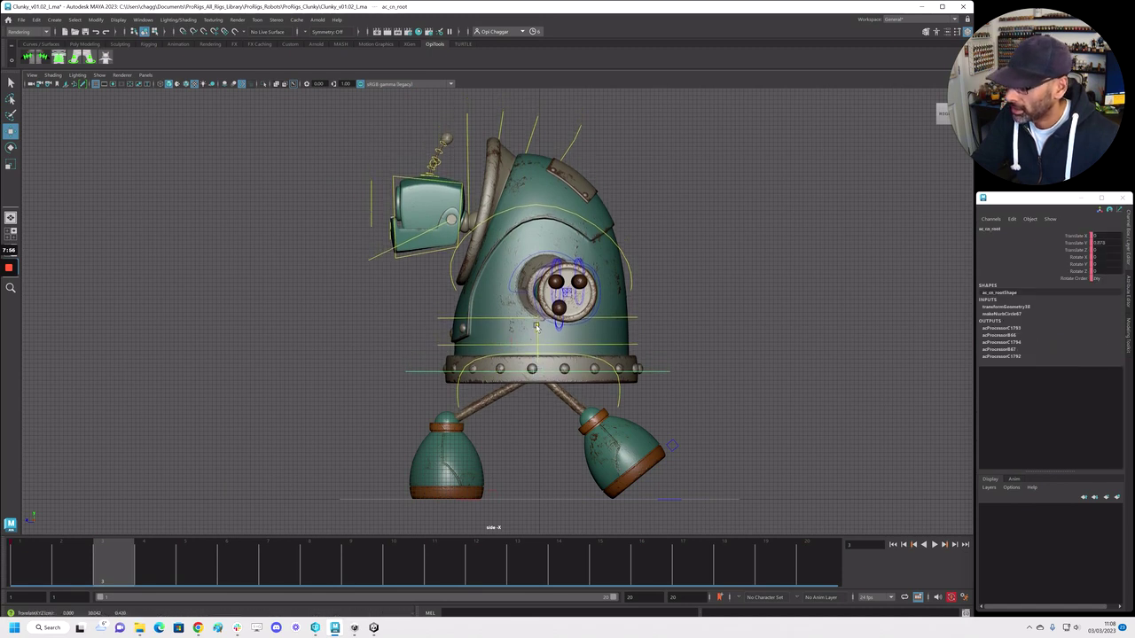
drag(495, 371, 456, 365)
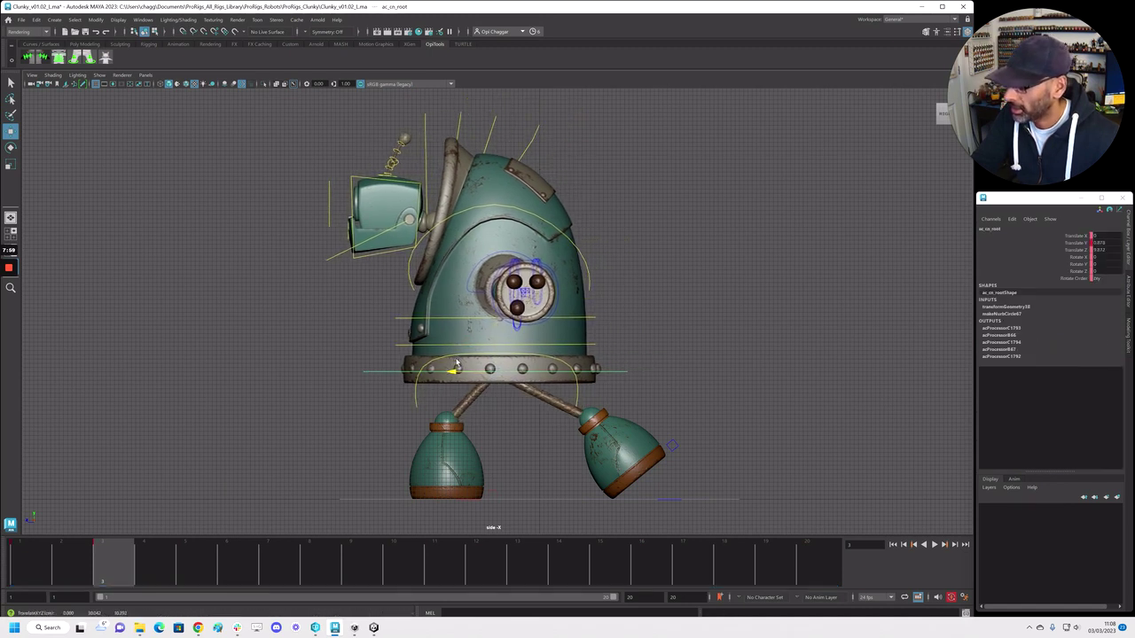
drag(494, 326, 495, 322)
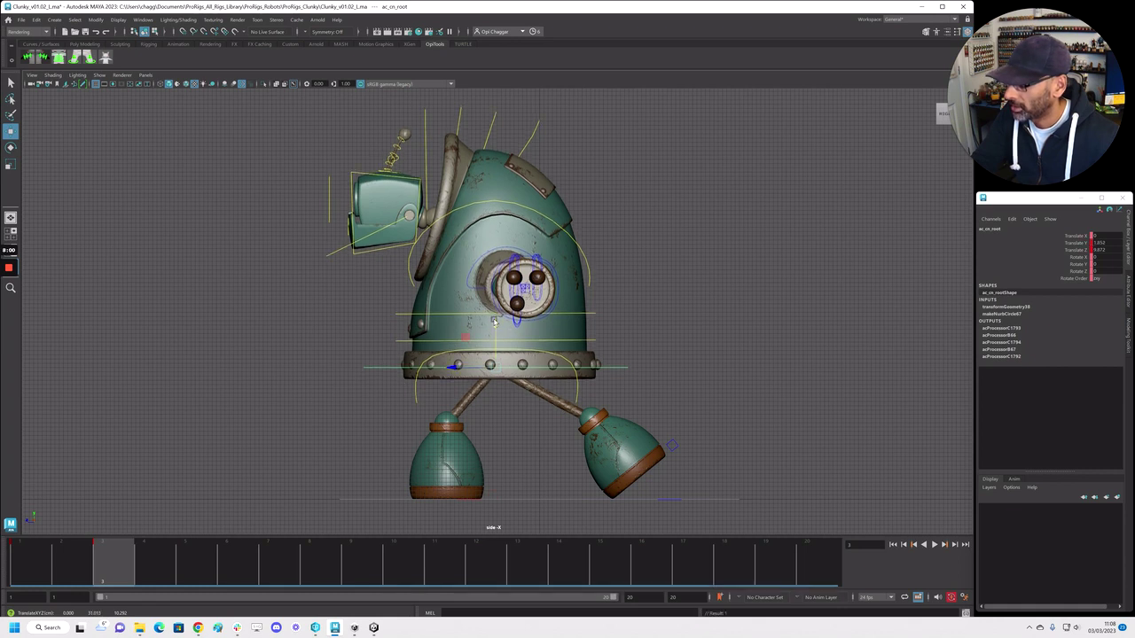
Move the left foot control forward to Translate Z about -20.5 and lift it to Translate Y about 2.4
key(space)
click(785, 269)
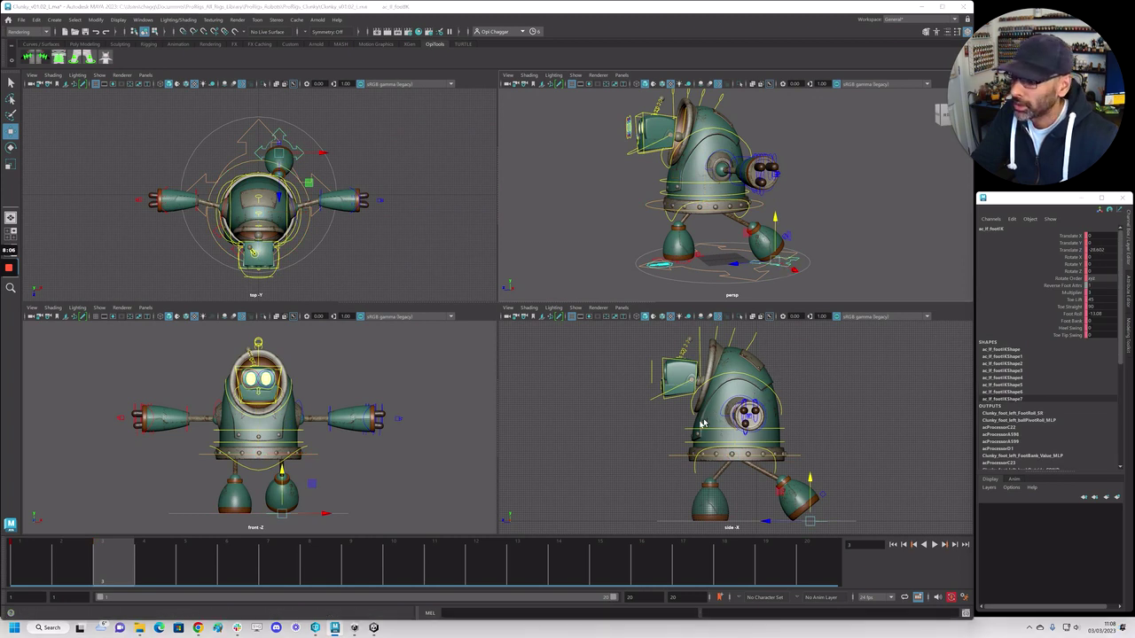
key(space)
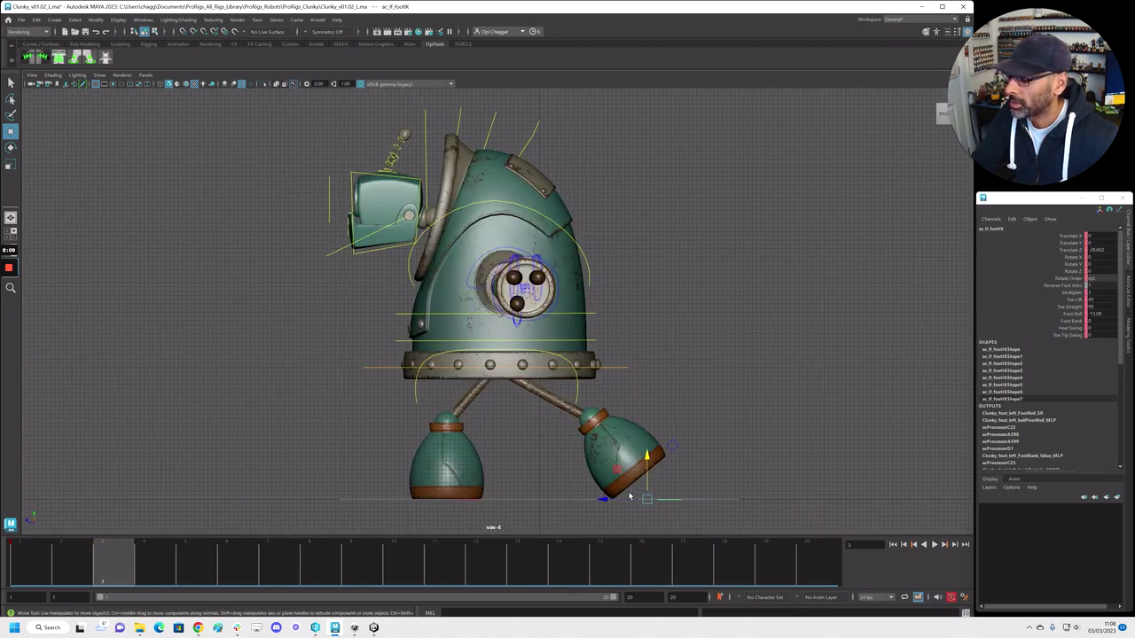
drag(607, 501, 571, 500)
drag(613, 456, 614, 446)
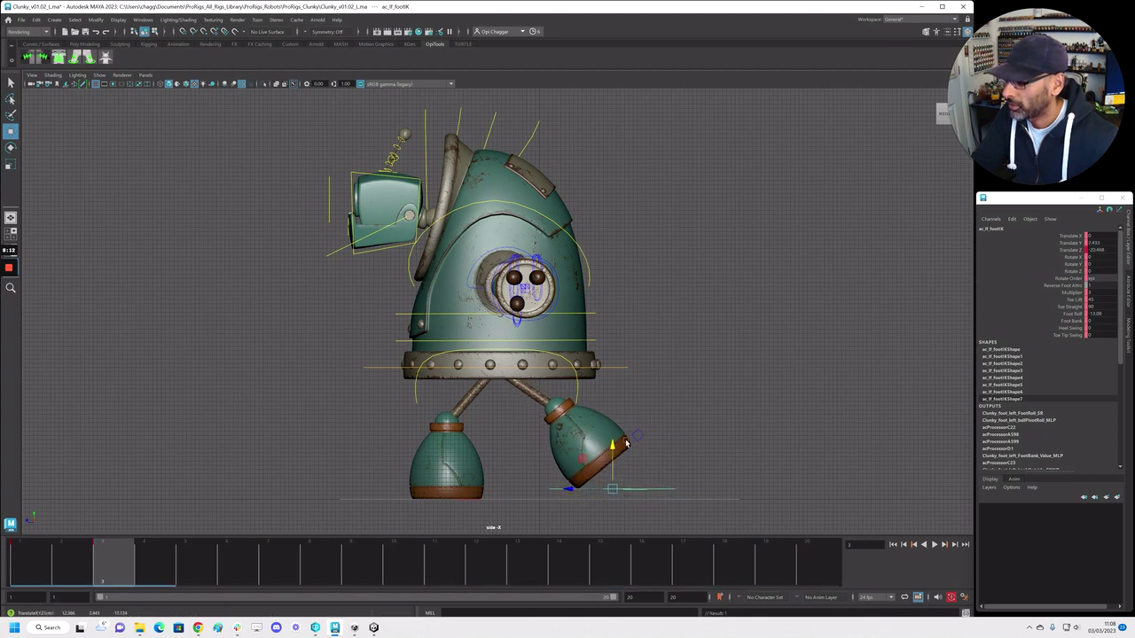
Set the left foot control's Foot Roll to about -18.8 and raise the foot to Translate Y about 3.3
click(1078, 314)
middle_drag(638, 387, 601, 387)
key(w)
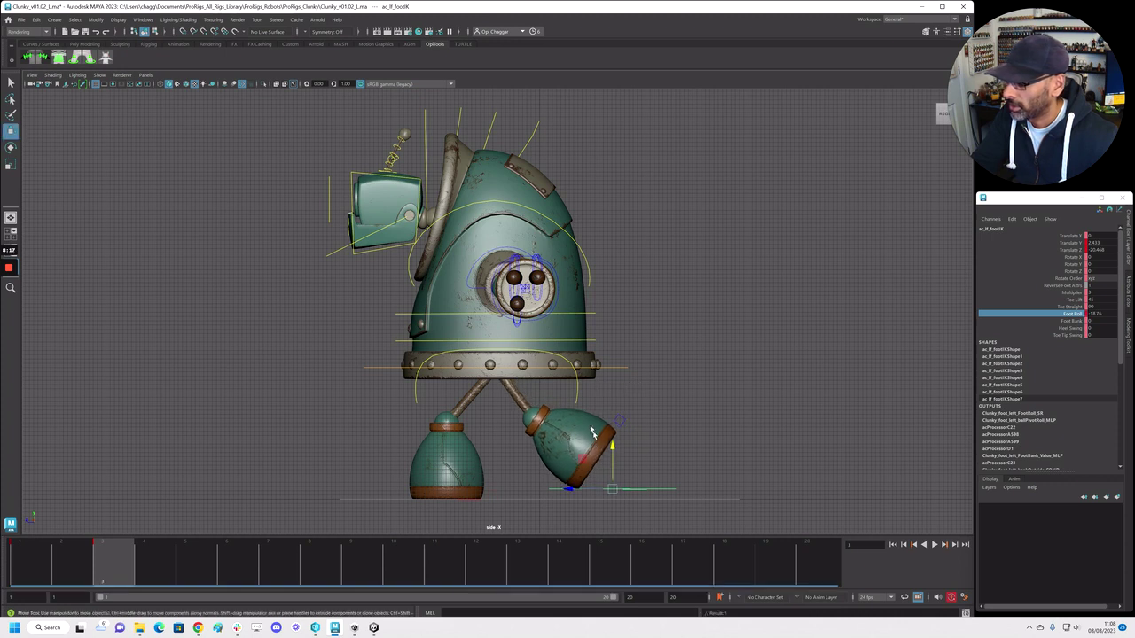
drag(612, 446, 612, 443)
Select all of the robot's controls and key the down pose at frame 3
scroll(658, 422, down, 3)
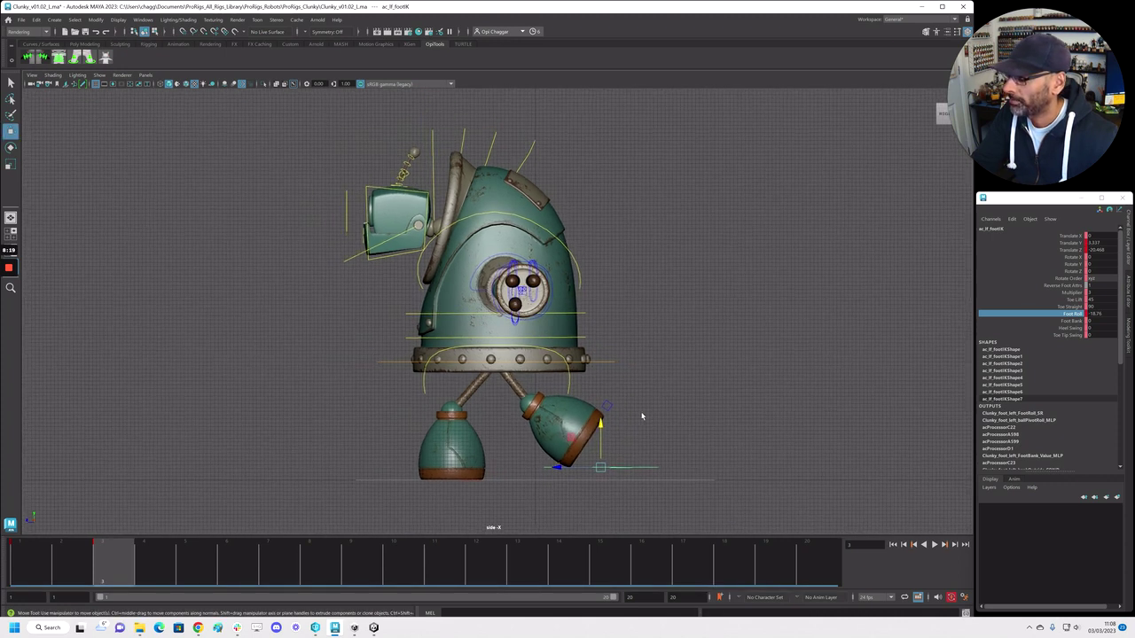
drag(282, 124, 772, 513)
key(e)
key(w)
drag(11, 565, 126, 572)
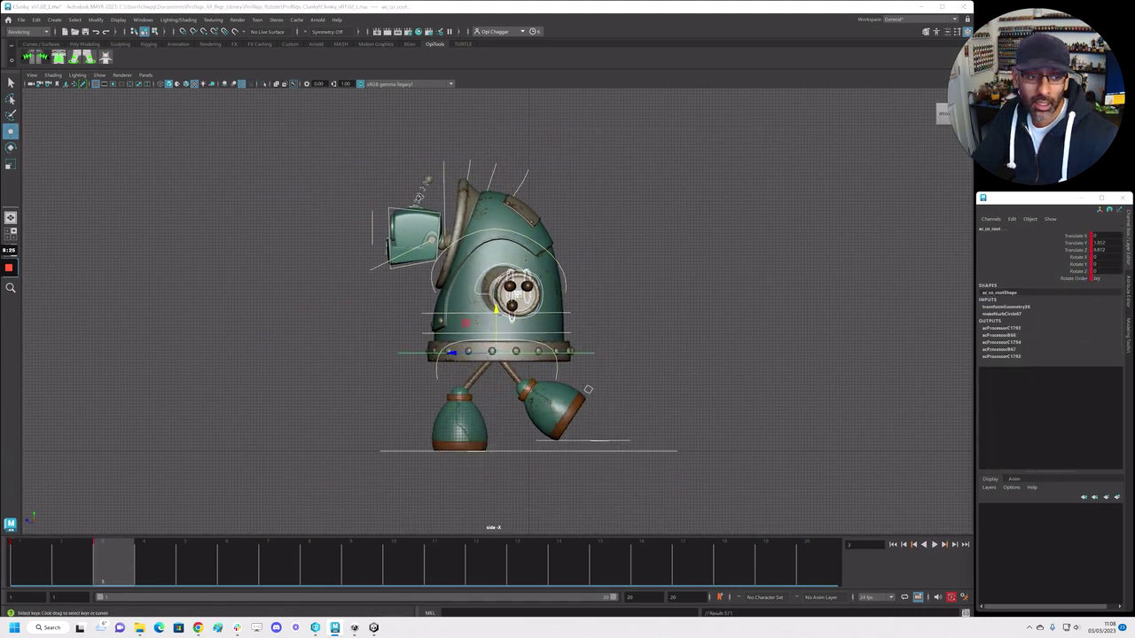
Set stepped tangents on the selected controls' curves in the Graph Editor and play back the two poses
drag(0, 121, 482, 119)
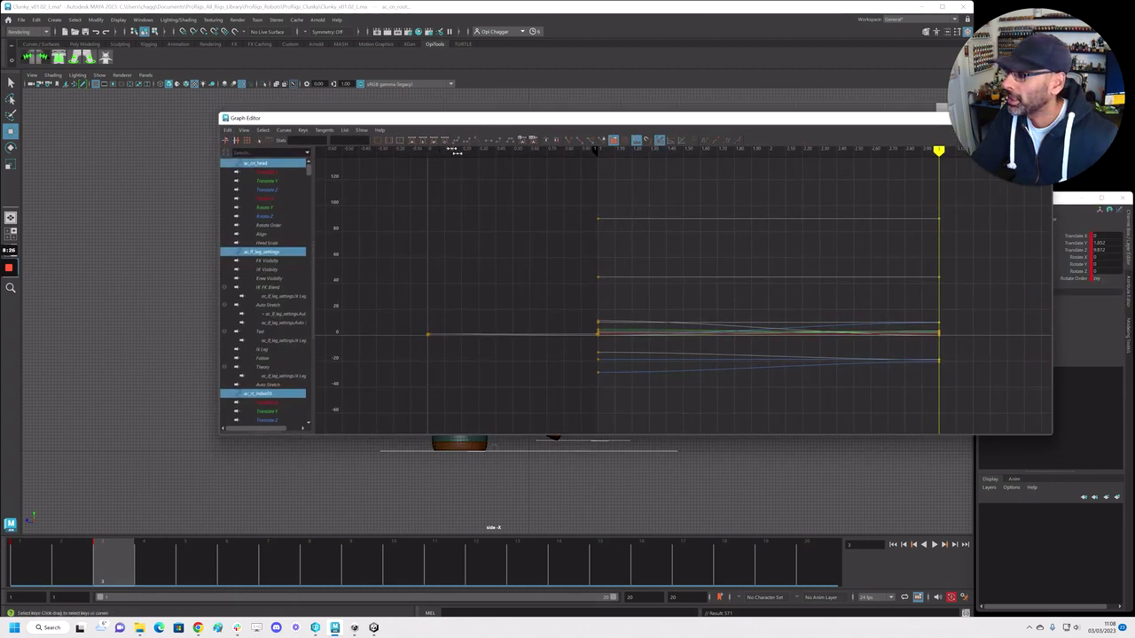
click(500, 141)
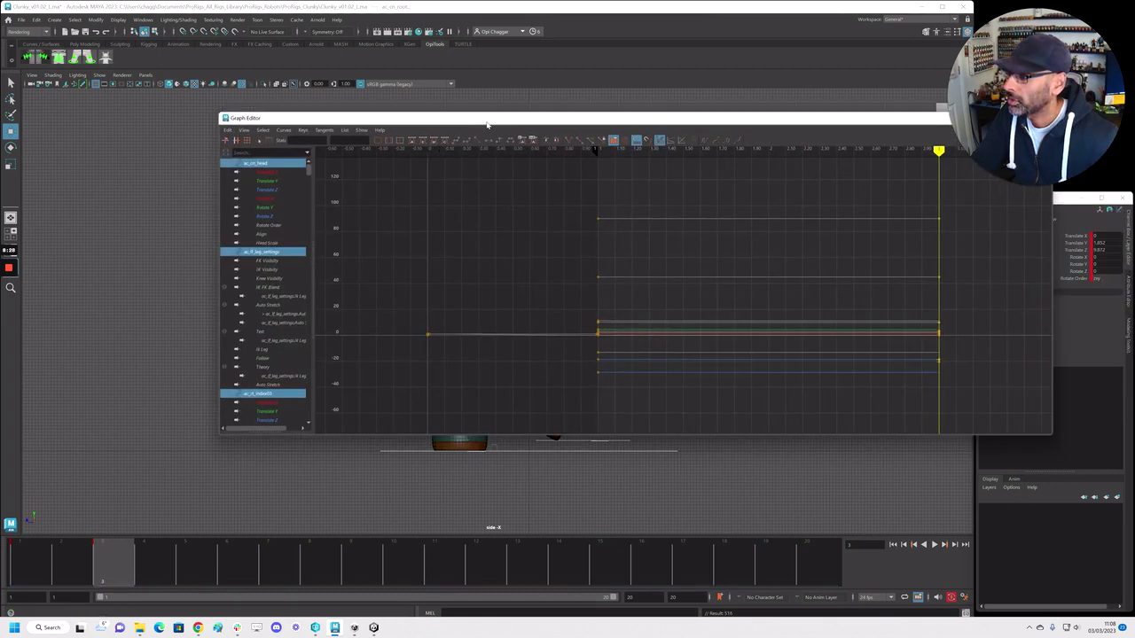
drag(486, 123, 1134, 170)
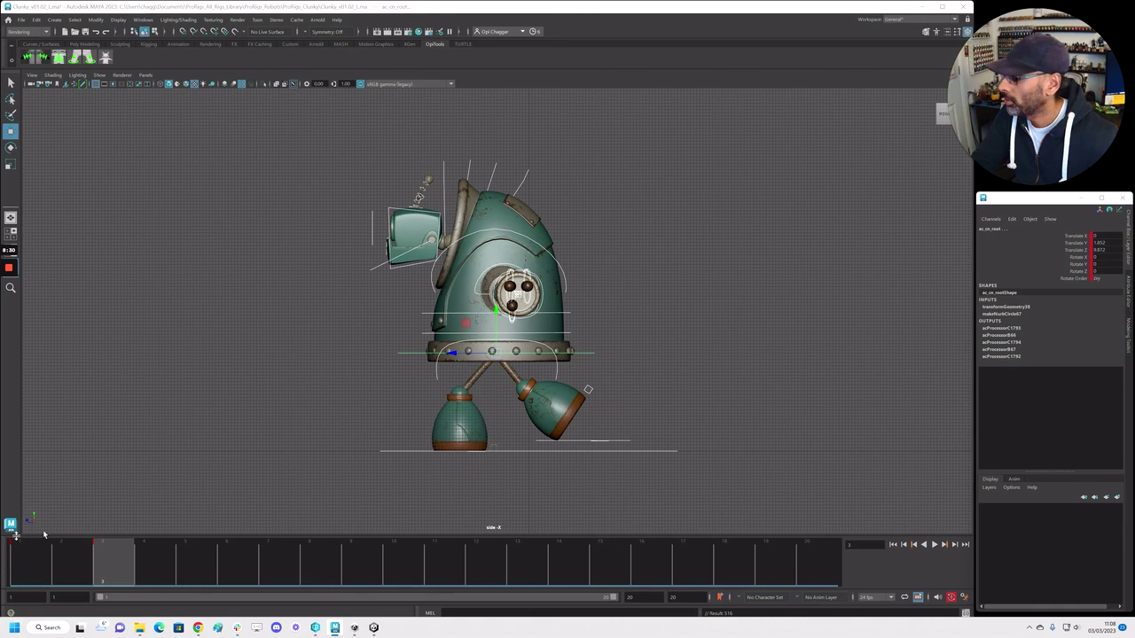
key(alt+v)
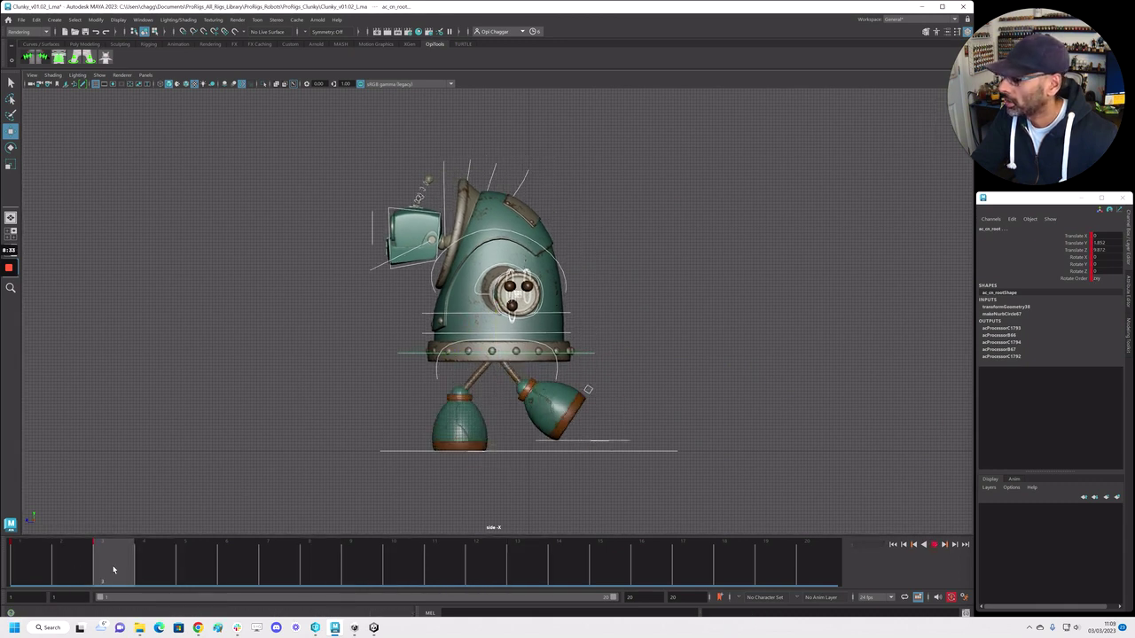
At frame 5, move the root control forward to Translate Z about 21.5 and up to Translate Y about 6.4
click(197, 565)
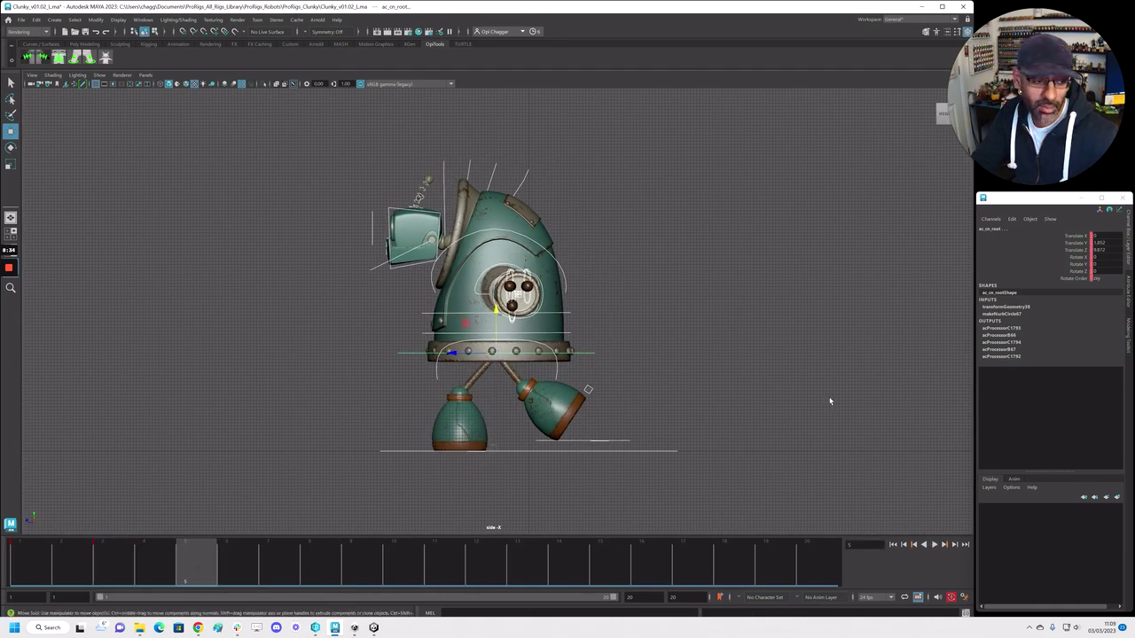
drag(456, 356, 417, 351)
drag(460, 310, 460, 296)
Bring the left foot control forward beneath the body at frame 5 and decrease its Foot Roll further
click(617, 443)
drag(576, 438, 483, 436)
key(s)
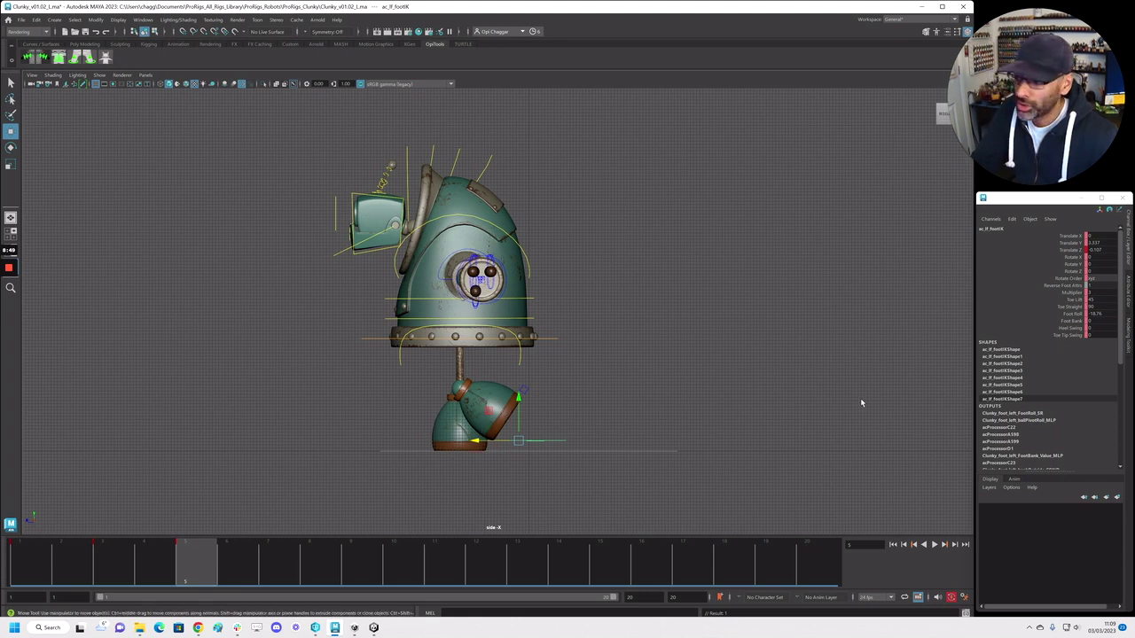
click(1073, 314)
middle_drag(735, 431, 661, 431)
key(w)
drag(477, 441, 470, 441)
Select all of the robot's controls and key the passing pose at frame 5
scroll(378, 257, down, 1)
drag(241, 131, 787, 493)
key(e)
key(w)
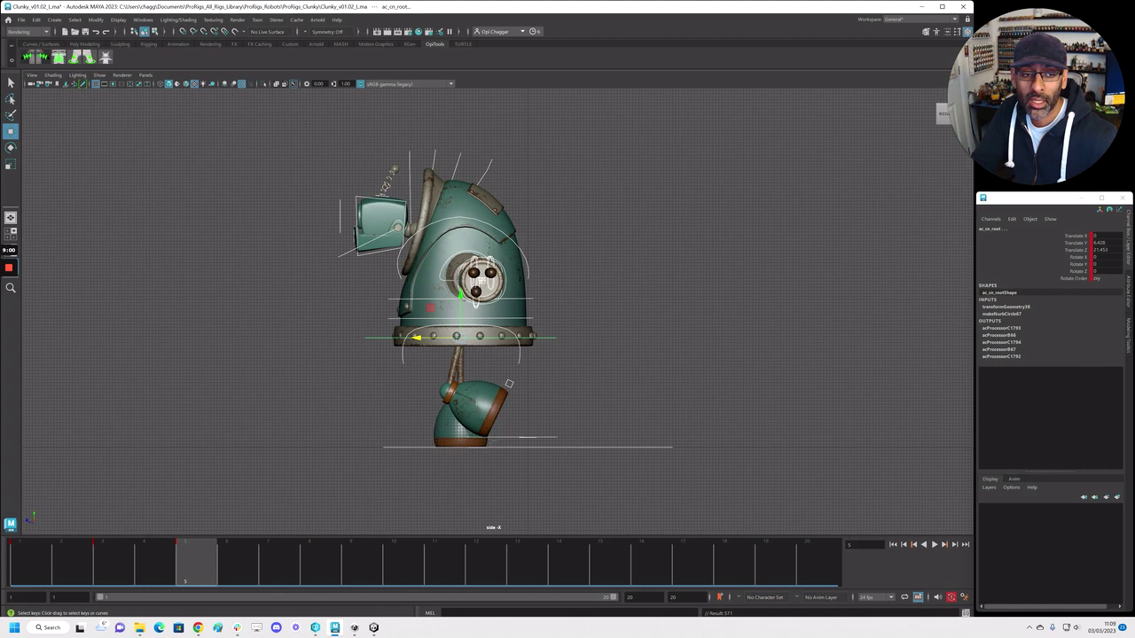
key(s)
Play back the animation from frame 1 to check how the keyed poses follow each other
mouse_move(36, 564)
mouse_down()
mouse_move(169, 568)
mouse_move(29, 564)
mouse_up()
key(alt+v)
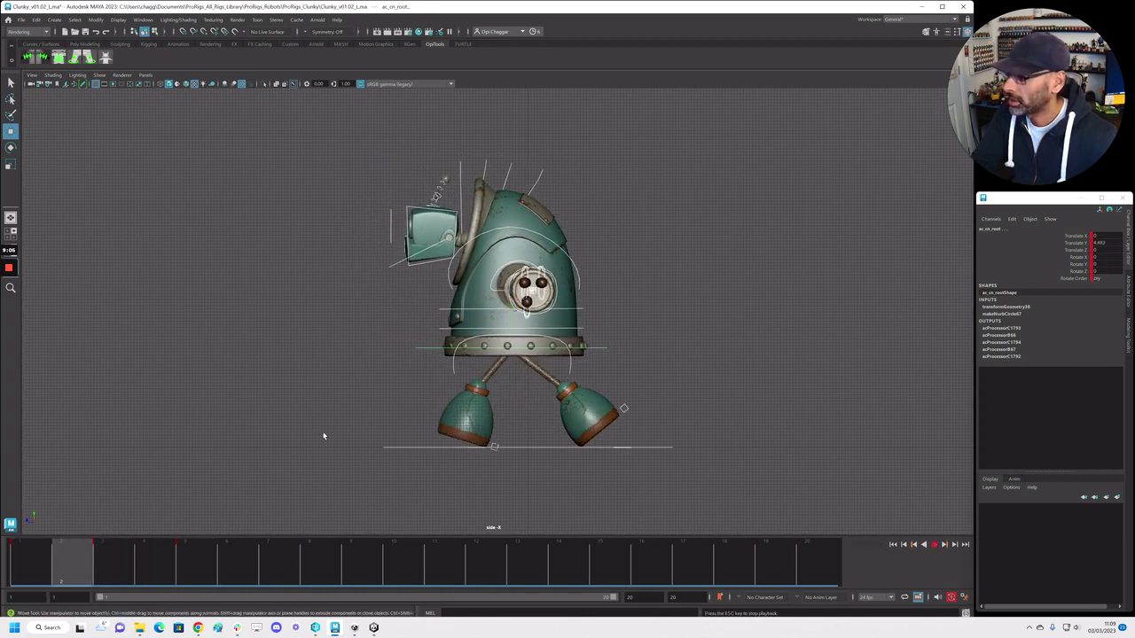
click(111, 568)
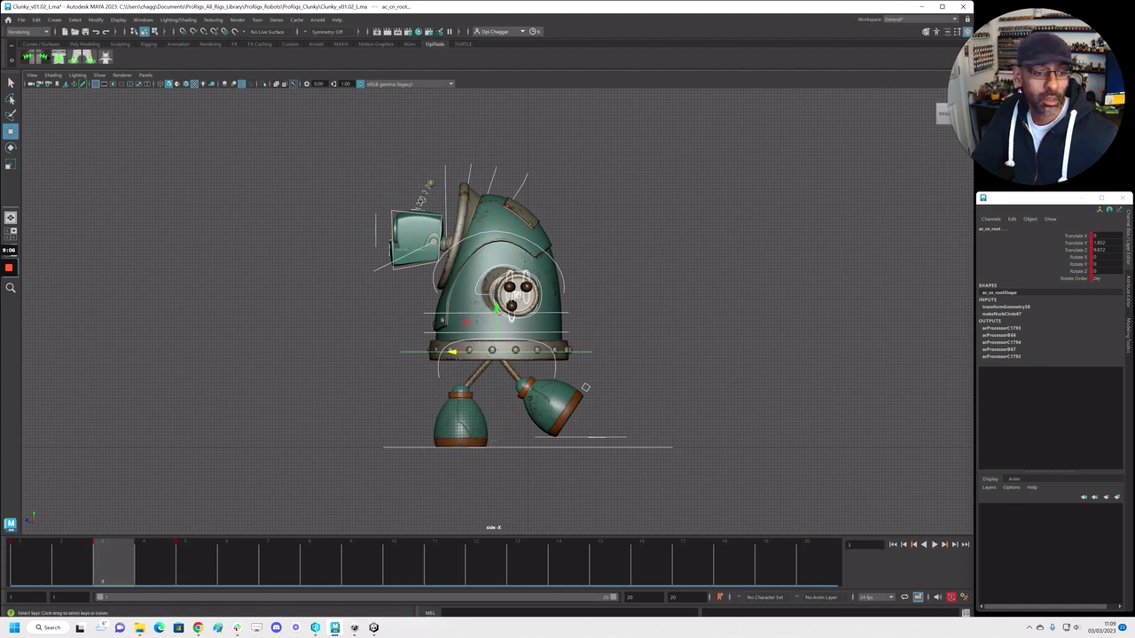
Apply stepped tangents to all the controls' keys in the Graph Editor and play back from frame 1
drag(222, 637, 268, 102)
alt+right_drag(374, 213, 311, 189)
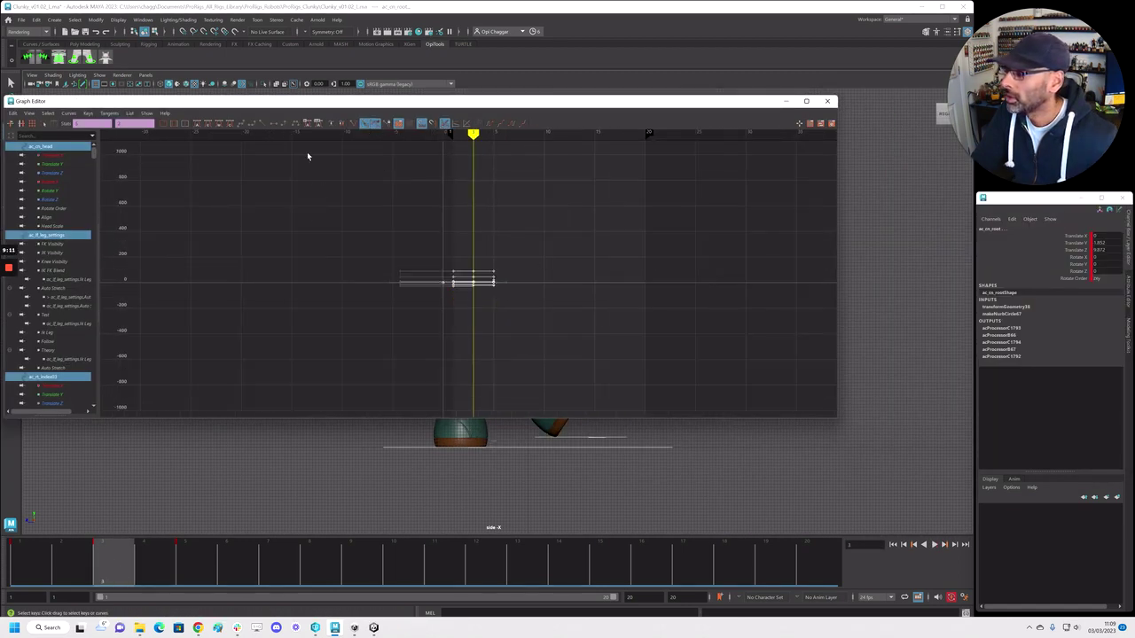
drag(287, 103, 1134, 180)
click(33, 560)
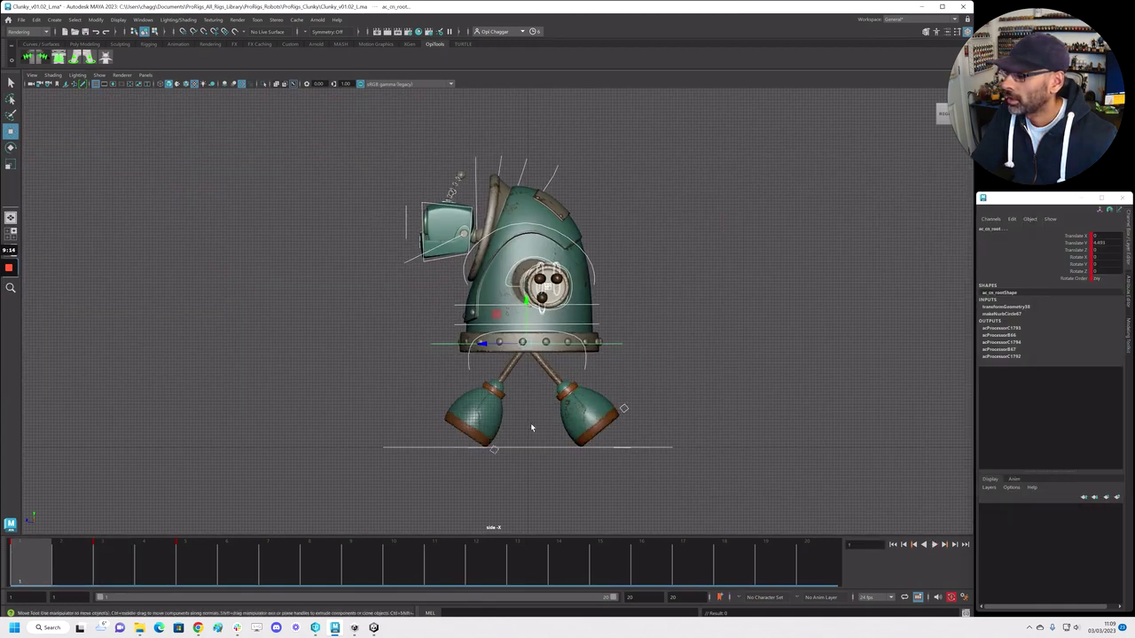
key(alt+v)
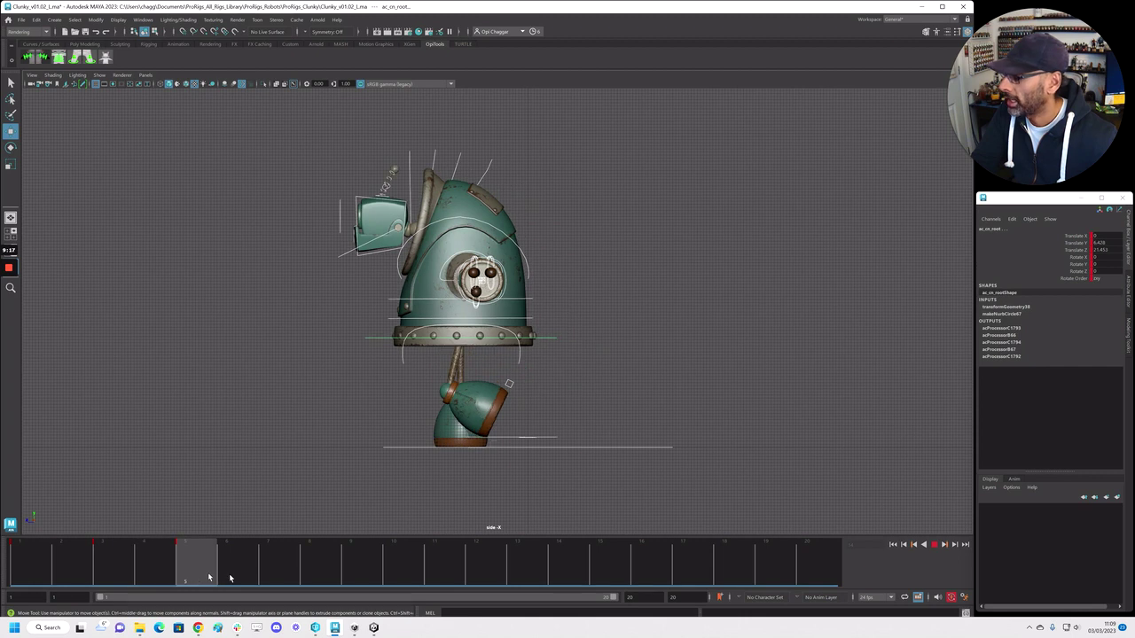
key(Escape)
At frame 7, move the root control forward to Translate Z about 27.7 and up to Translate Y about 9.2
drag(413, 338, 398, 339)
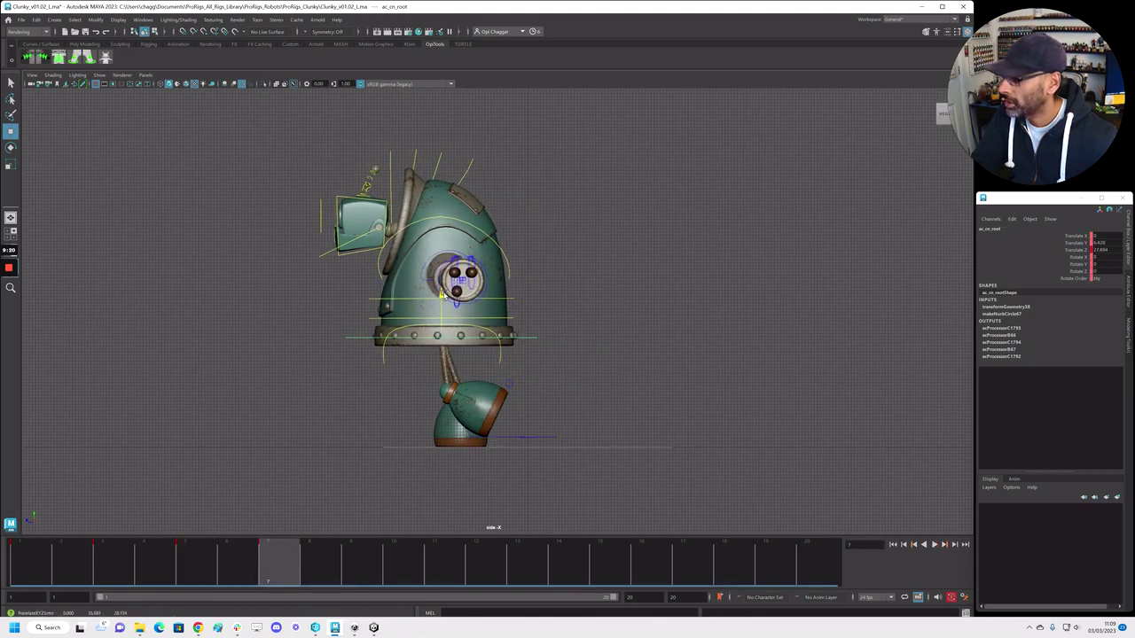
drag(442, 300, 442, 291)
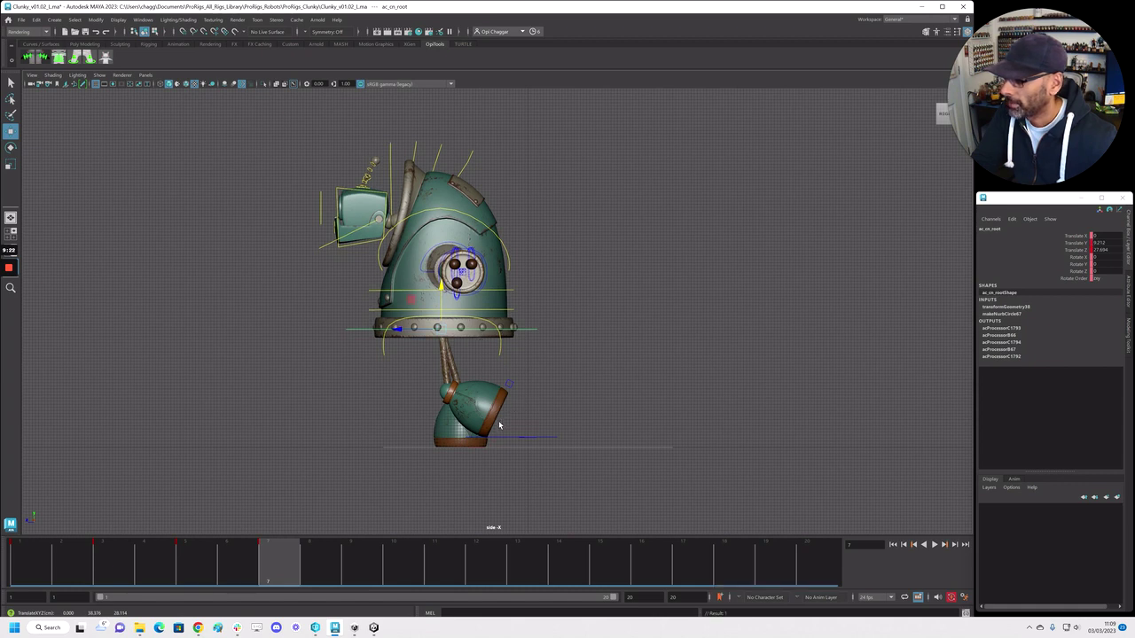
click(534, 439)
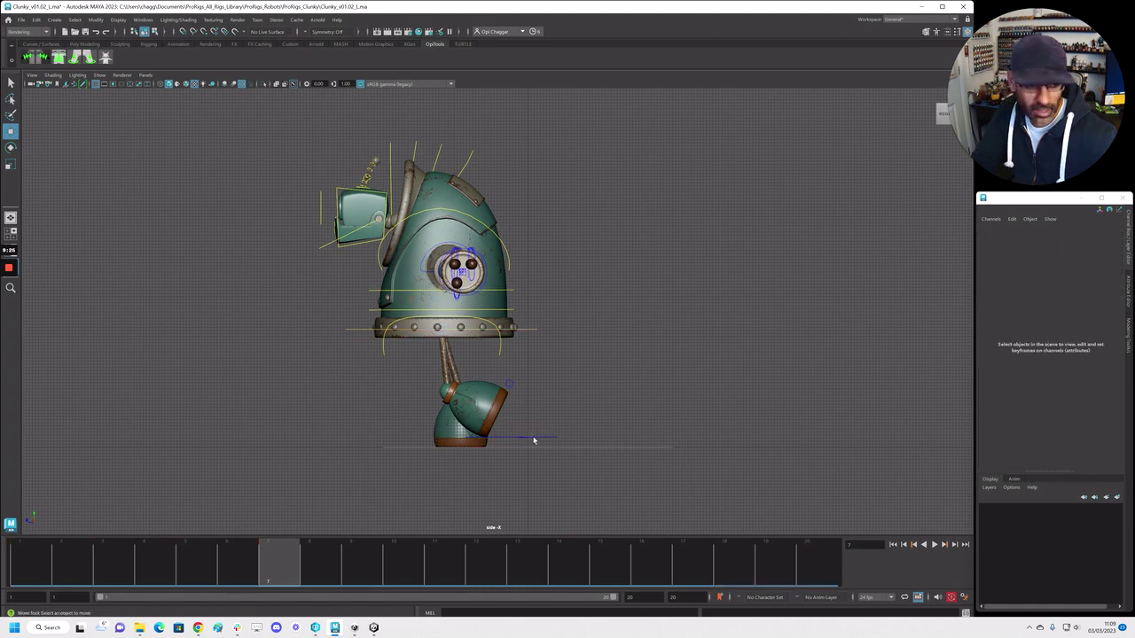
At frame 7, move the left foot control forward to Translate Z about 27.2 and adjust its Foot Roll to about -7.5
click(533, 440)
drag(488, 434, 432, 435)
click(1073, 314)
middle_drag(701, 396, 601, 383)
key(w)
drag(415, 438, 395, 438)
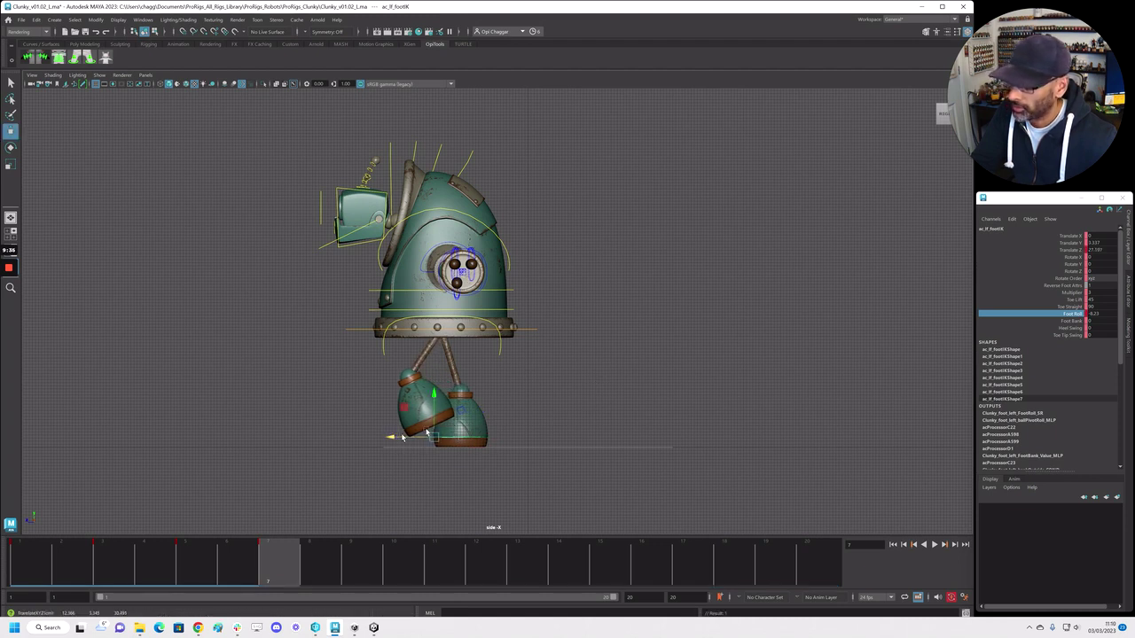
click(1056, 315)
middle_drag(845, 340, 866, 344)
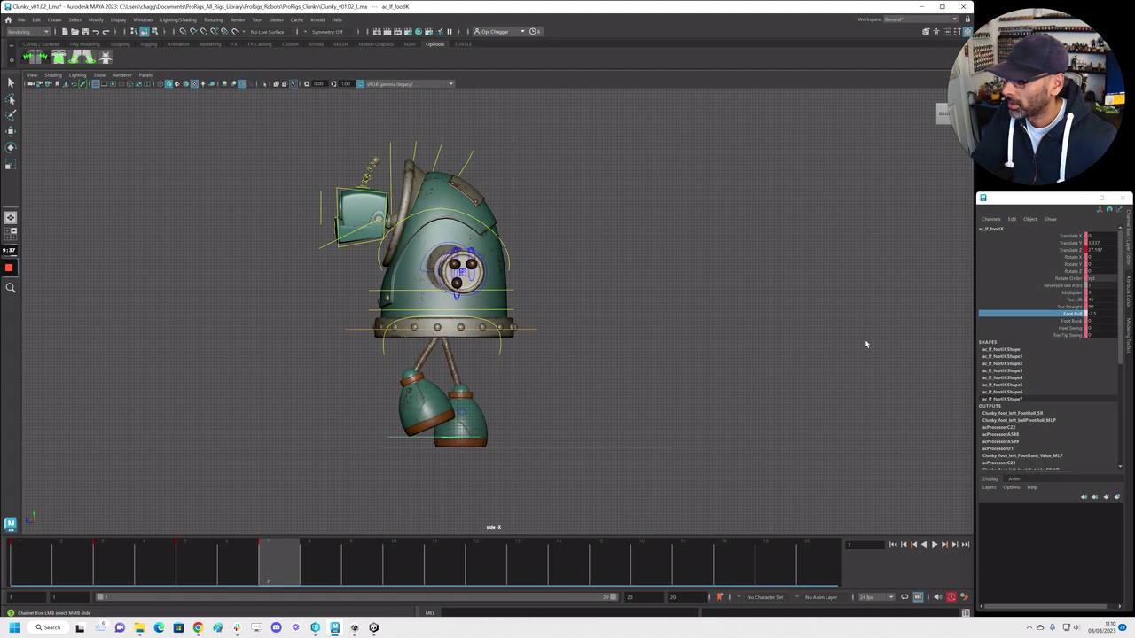
At frame 9, give the root control the Translate Y value copied from frame 1 and move it forward to Translate Z about 38.6
mouse_move(274, 566)
mouse_down()
mouse_move(29, 567)
mouse_move(365, 570)
mouse_up()
key(alt+v)
key(alt+v)
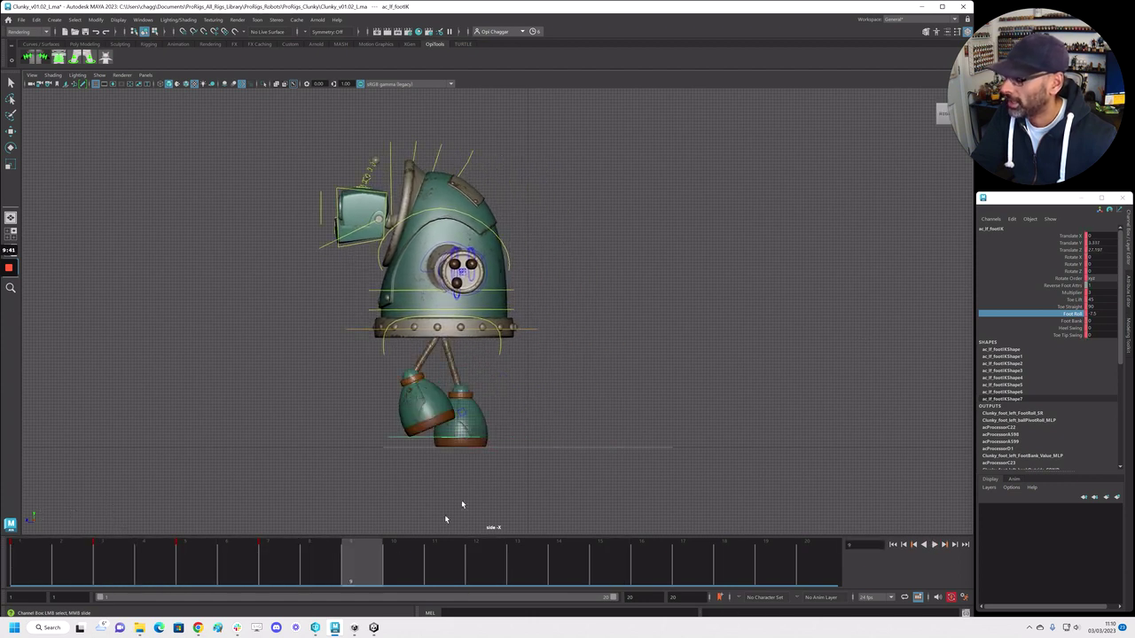
click(1080, 317)
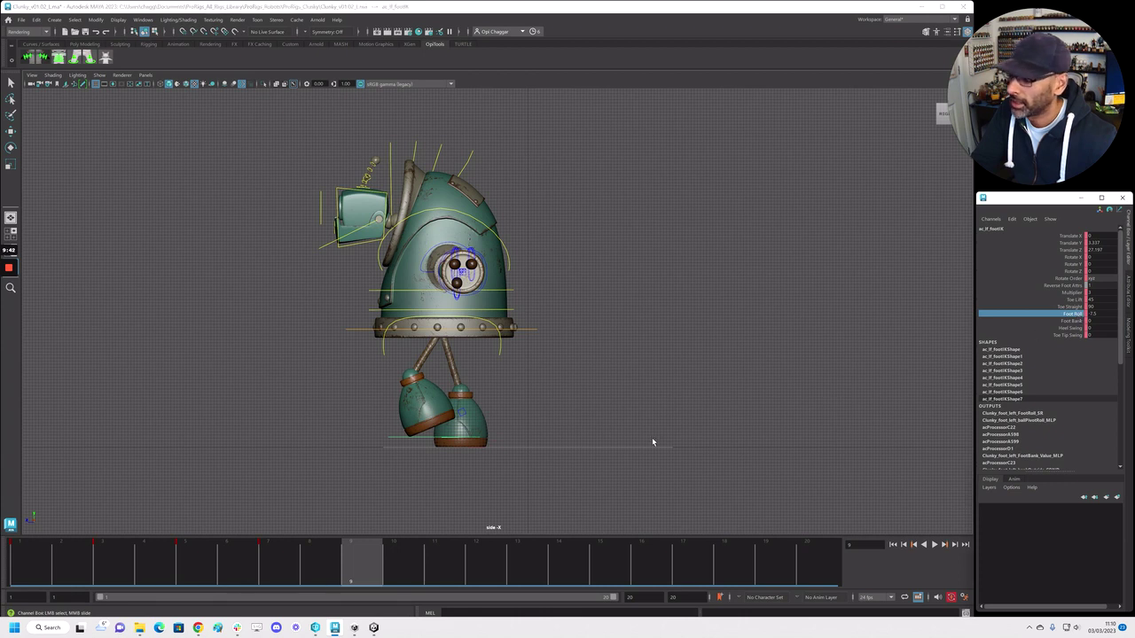
click(353, 327)
key(w)
click(22, 564)
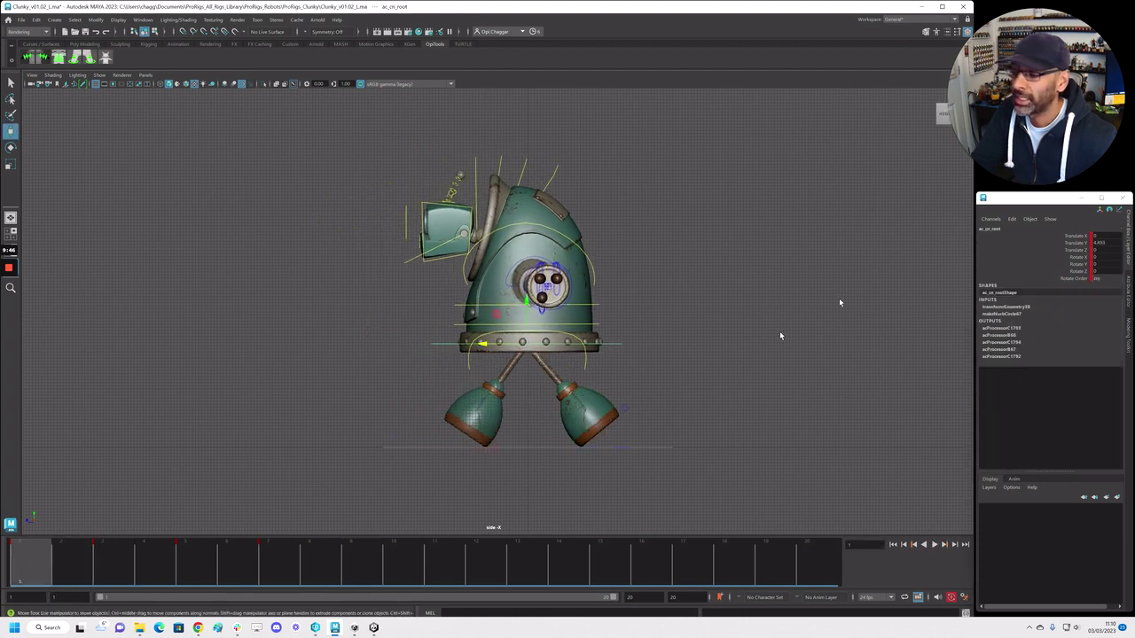
double_click(1112, 242)
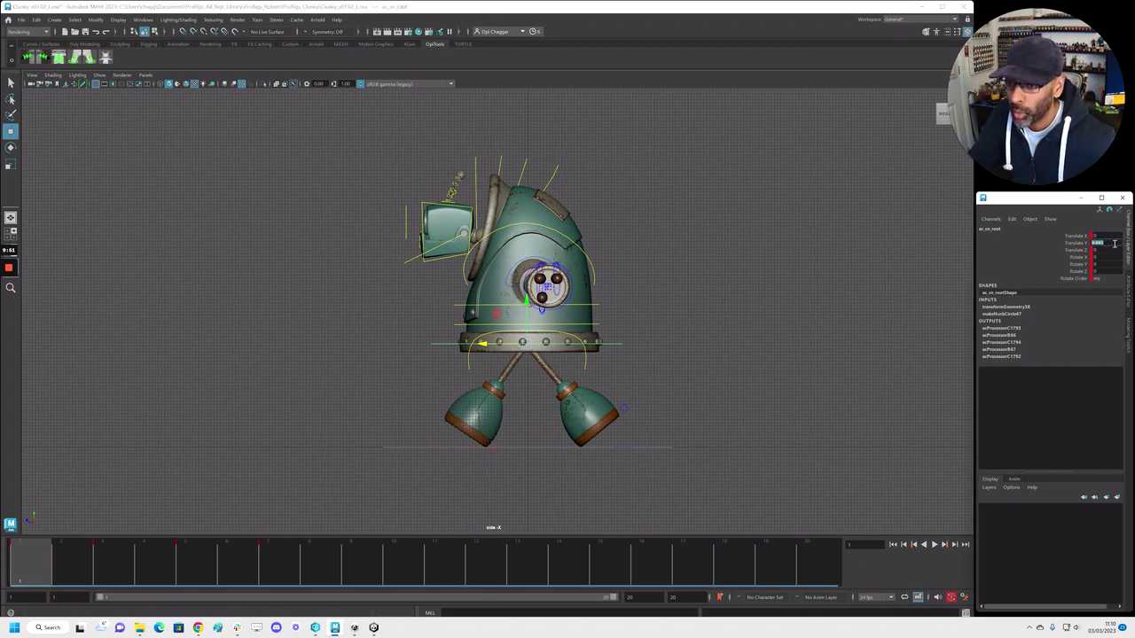
click(353, 565)
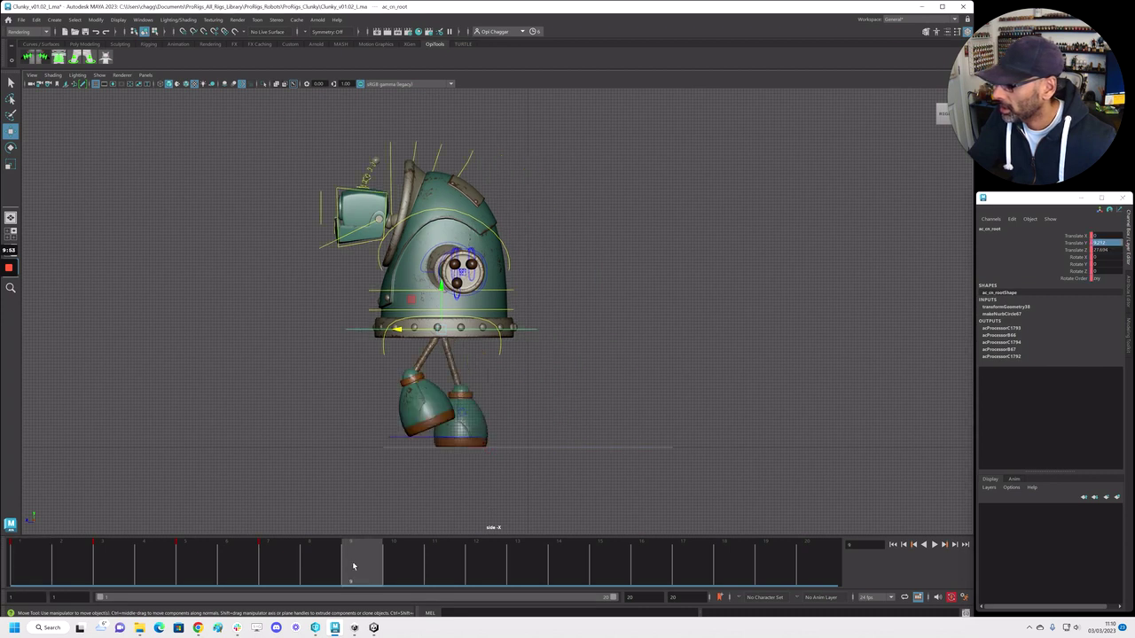
click(1108, 243)
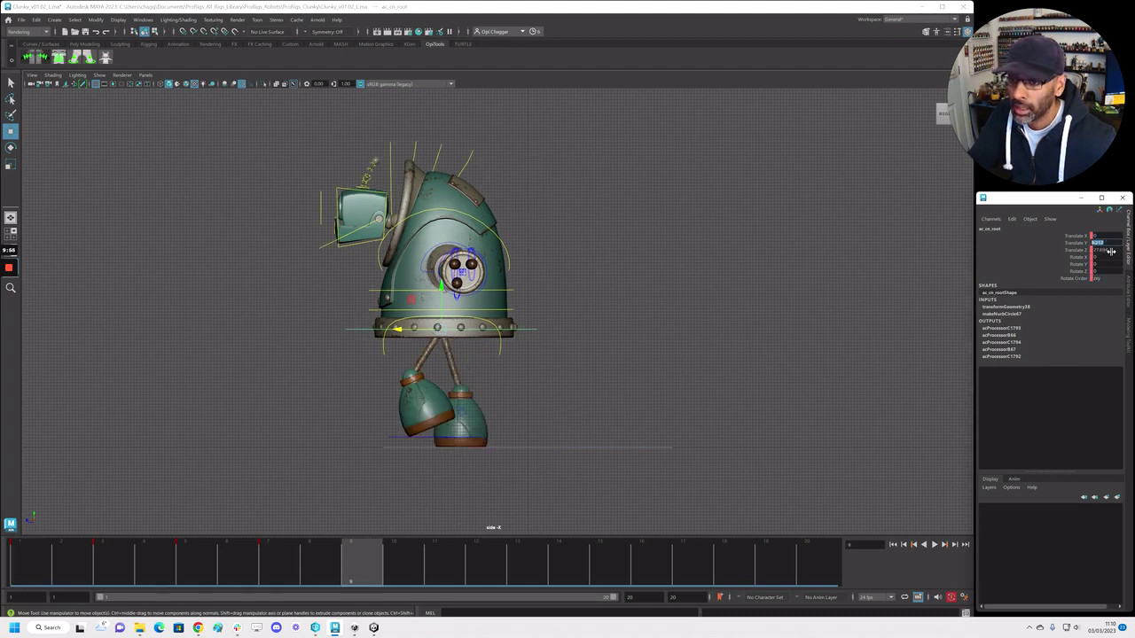
key(Return)
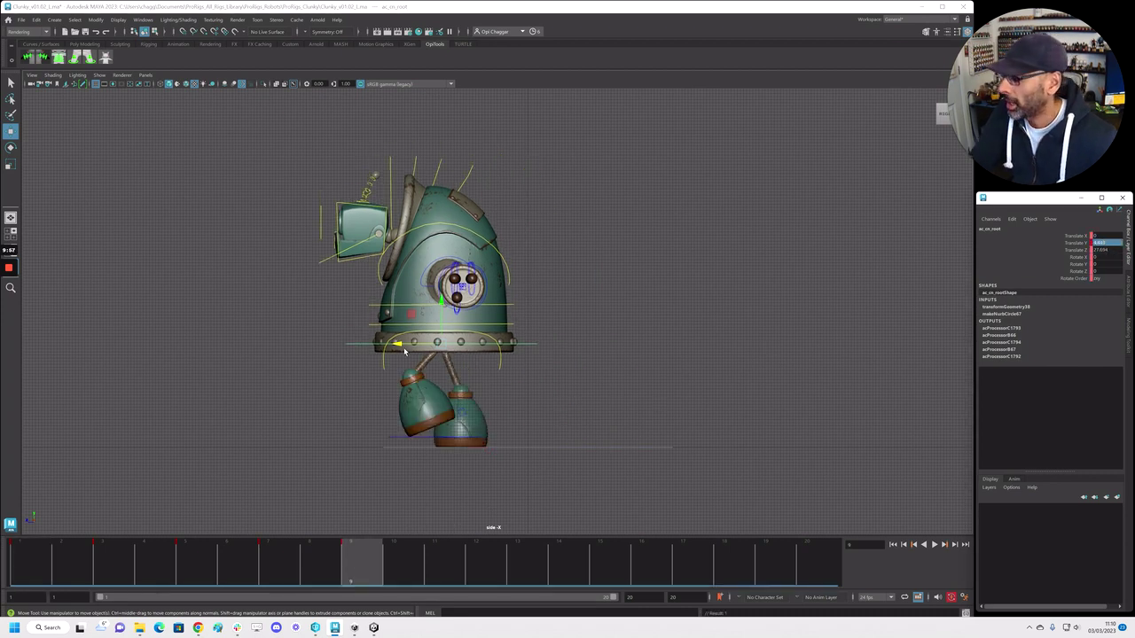
drag(399, 347, 365, 346)
Move the left foot control forward to Translate Z about 42.7 at frame 9 and set its Translate Y to 0
click(424, 441)
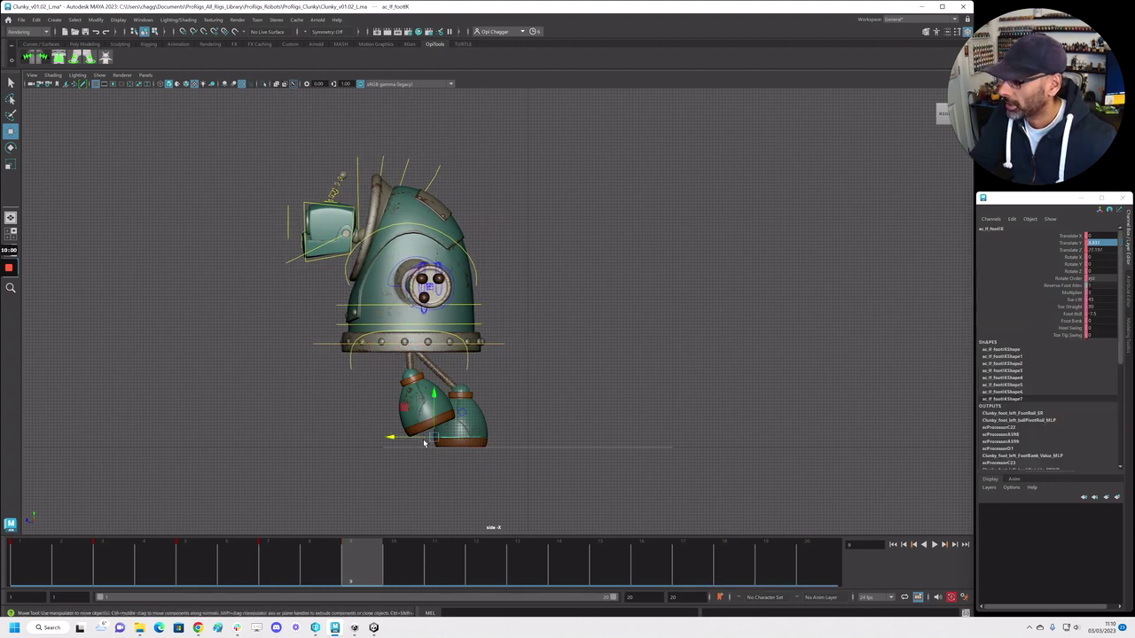
drag(397, 440, 349, 438)
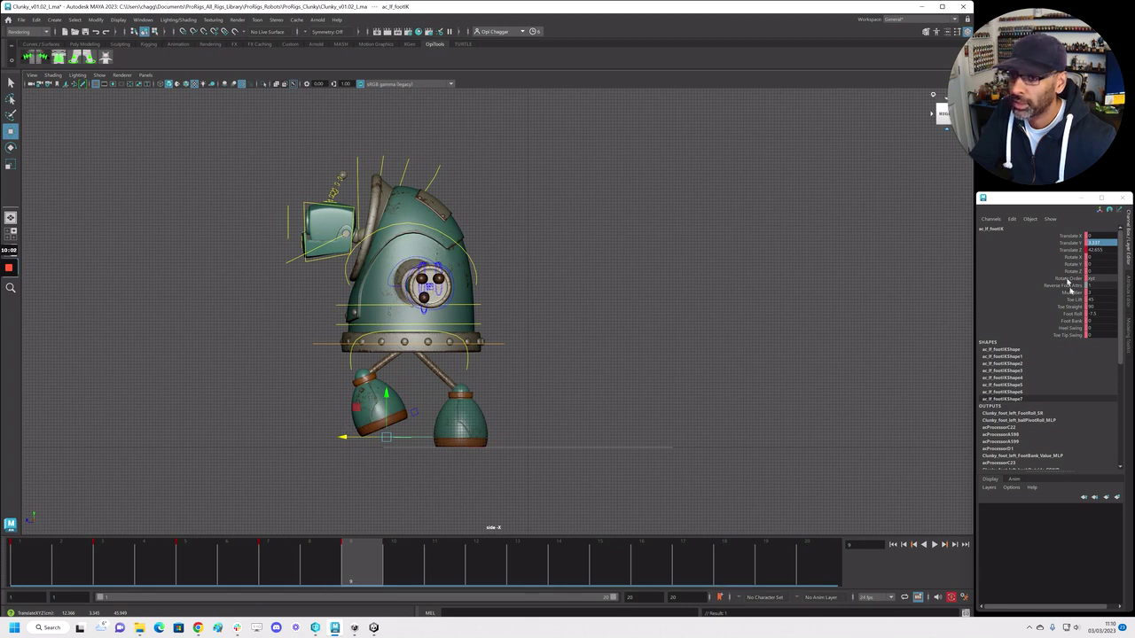
double_click(1104, 244)
text(0)
key(Return)
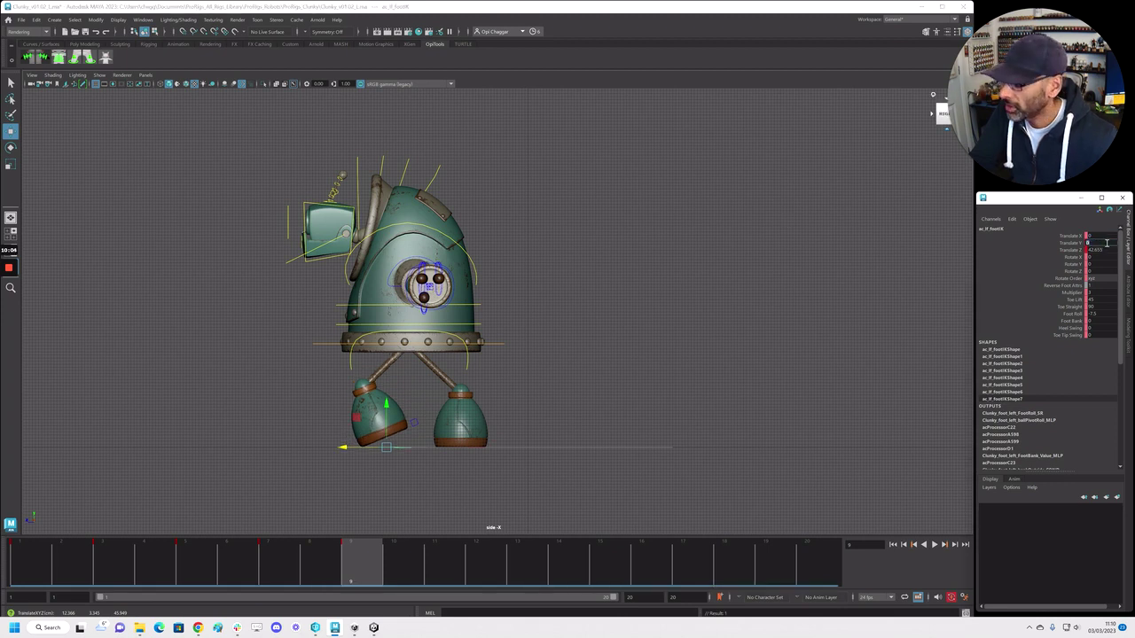
Roll the left foot back onto its heel with Foot Roll and move its control forward to Translate Z about 57.4
click(1073, 314)
middle_drag(562, 373, 1033, 384)
middle_drag(643, 400, 679, 398)
key(w)
drag(342, 449, 297, 449)
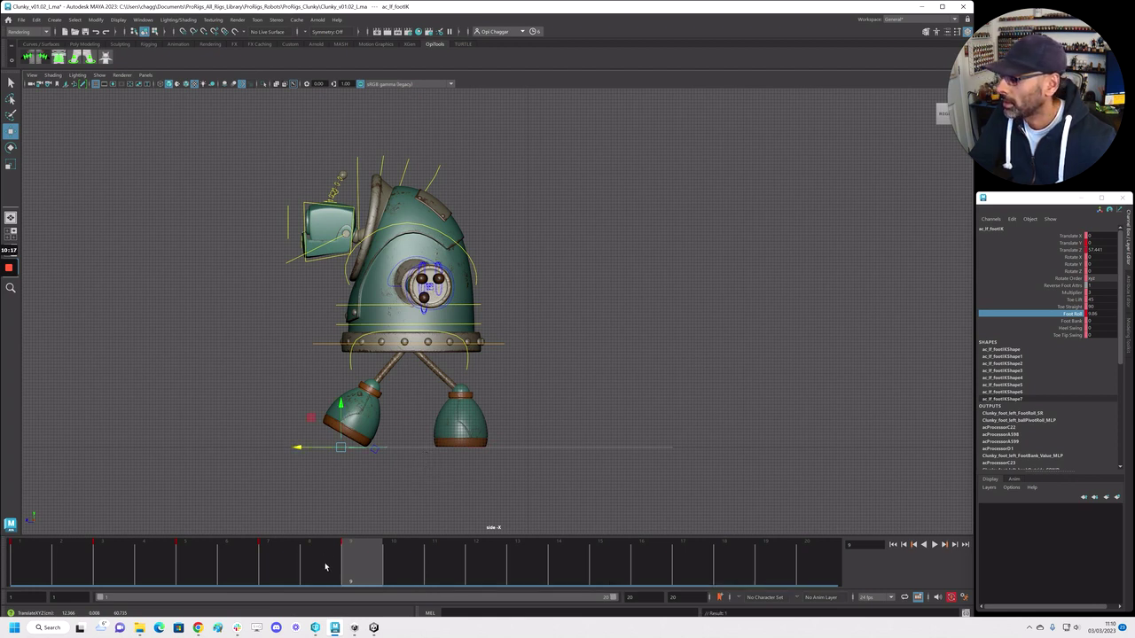
Play back the walk from frame 1 to check the new contact pose and return to frame 9
key(alt+v)
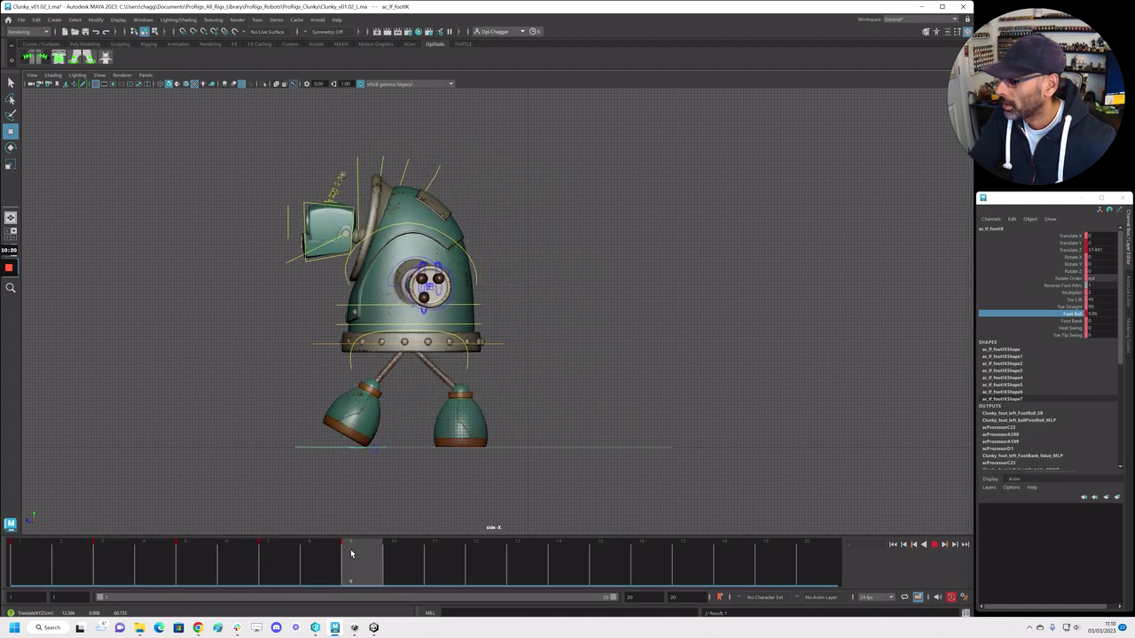
key(alt+v)
key(alt+v)
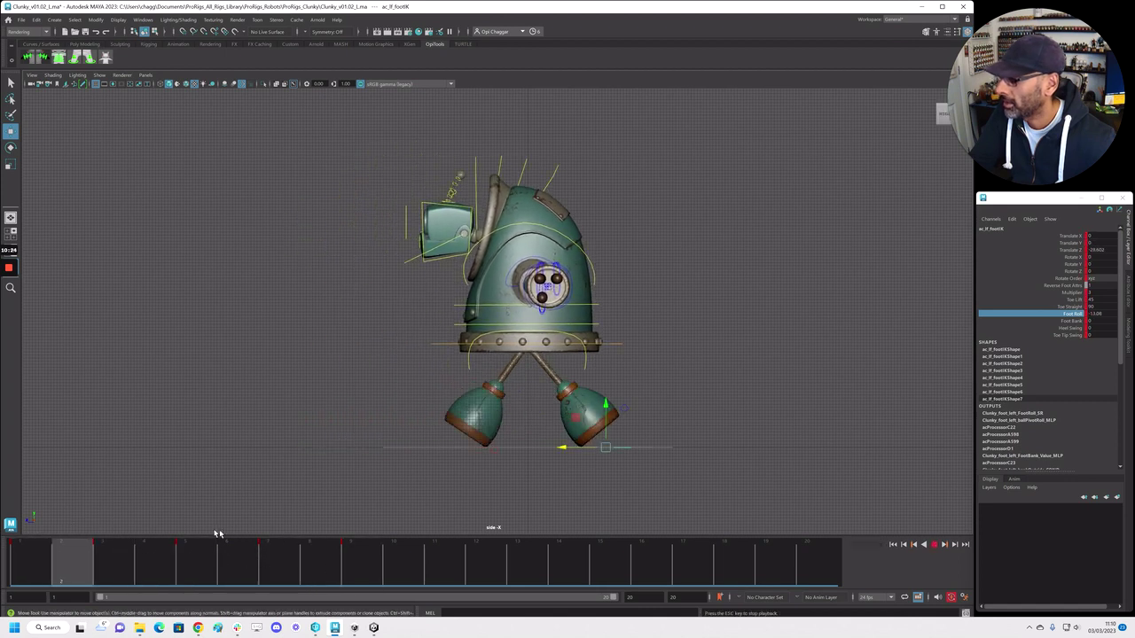
drag(374, 578, 374, 577)
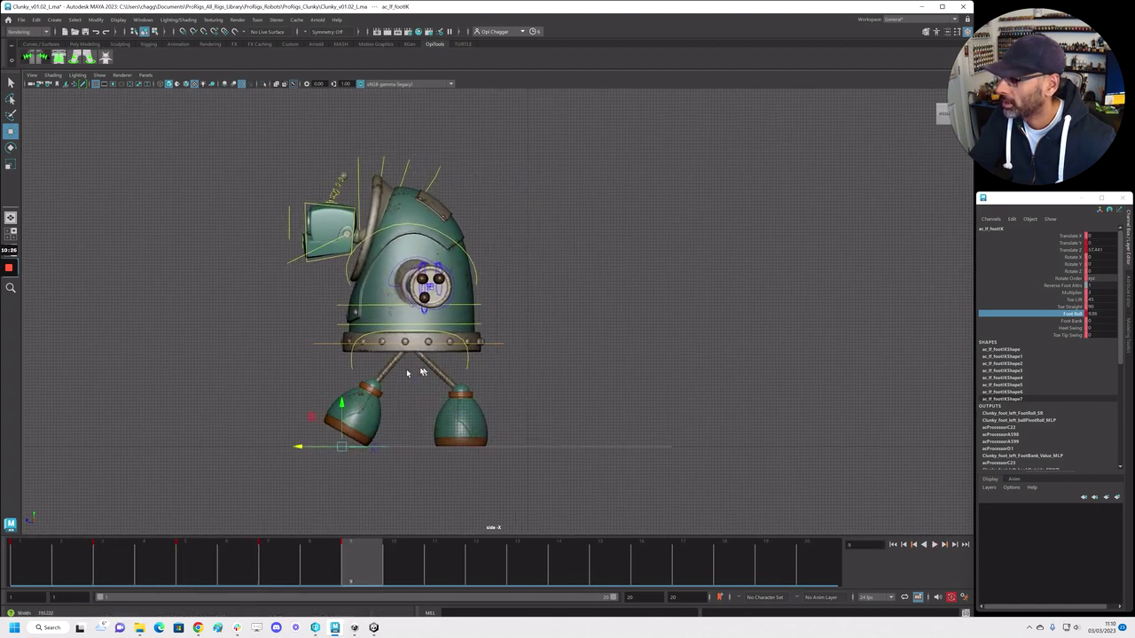
Select all of the robot's controls, key the contact pose at frame 9, and play back the animation
scroll(424, 373, down, 1)
drag(230, 138, 678, 499)
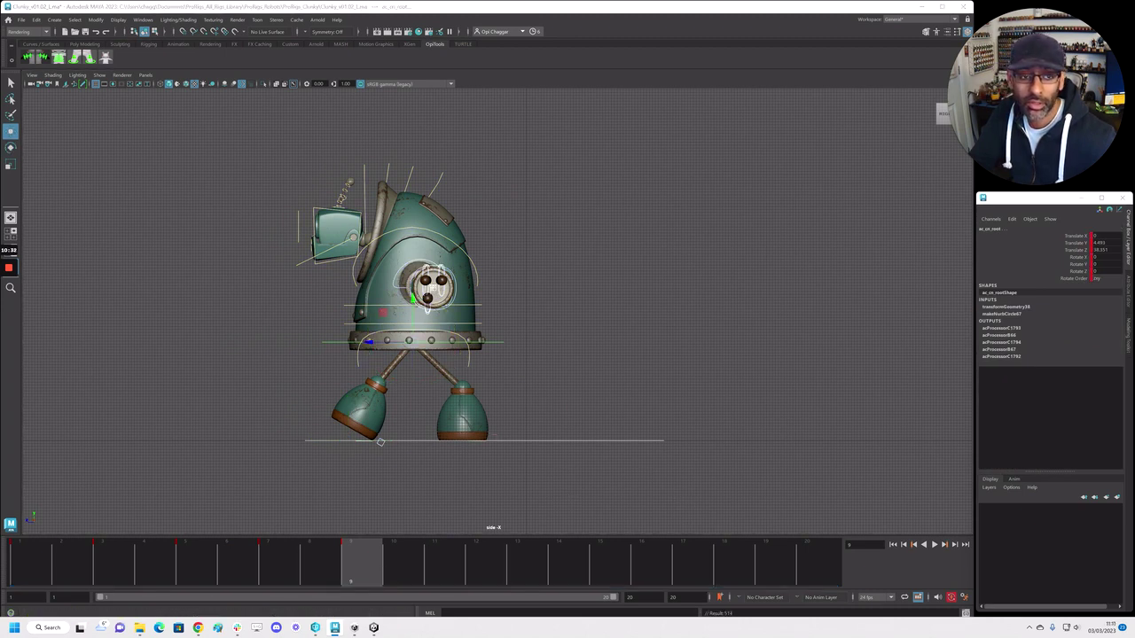
key(alt+v)
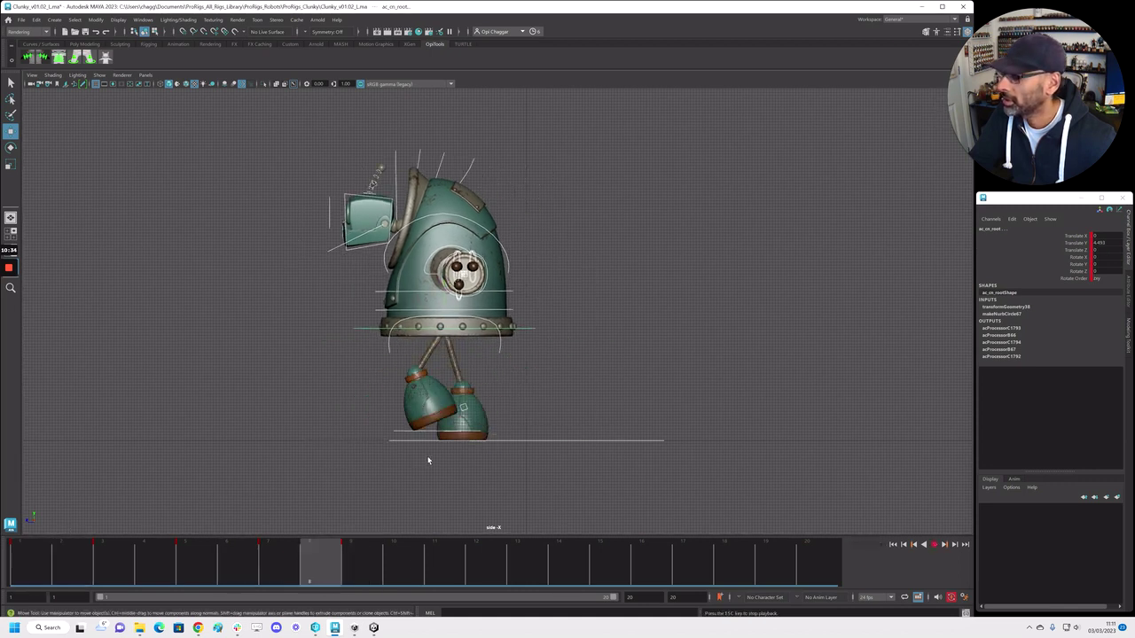
key(alt+v)
Select all the controls' keys in the Graph Editor and apply stepped tangents to them
drag(311, 117, 780, 512)
drag(1134, 178, 313, 164)
scroll(379, 299, down, 6)
drag(346, 250, 739, 432)
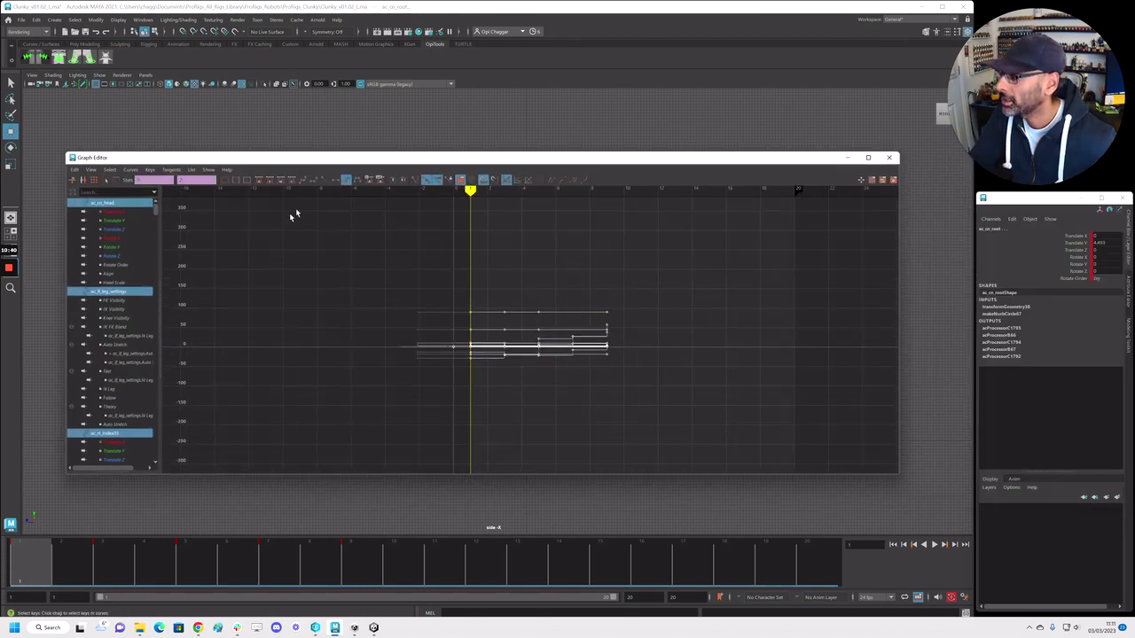
click(347, 180)
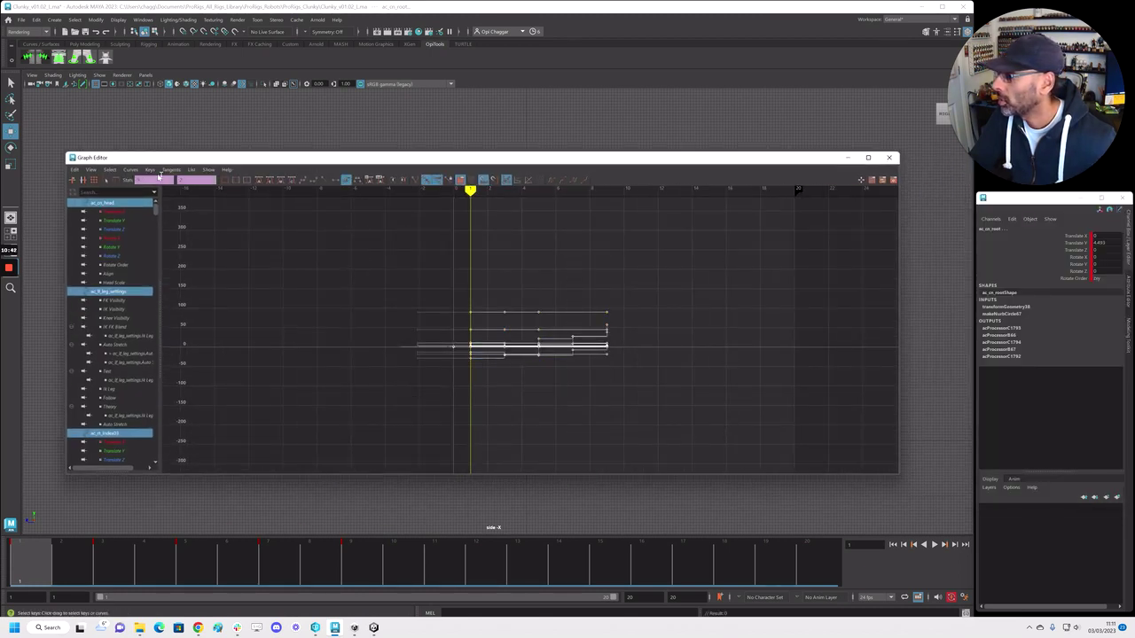
click(170, 170)
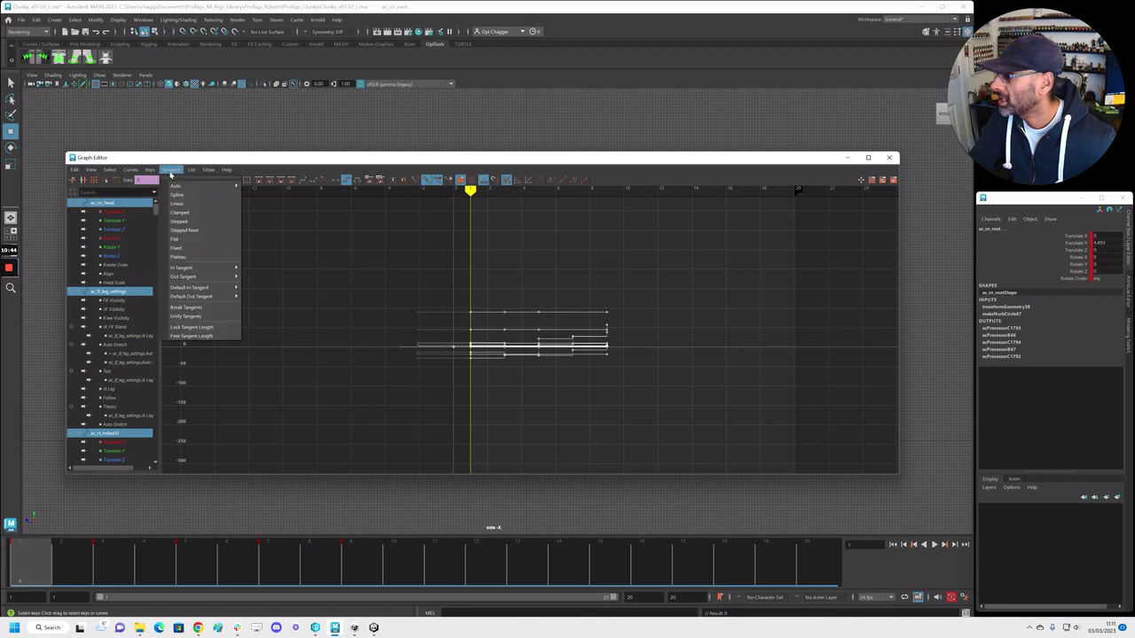
click(197, 221)
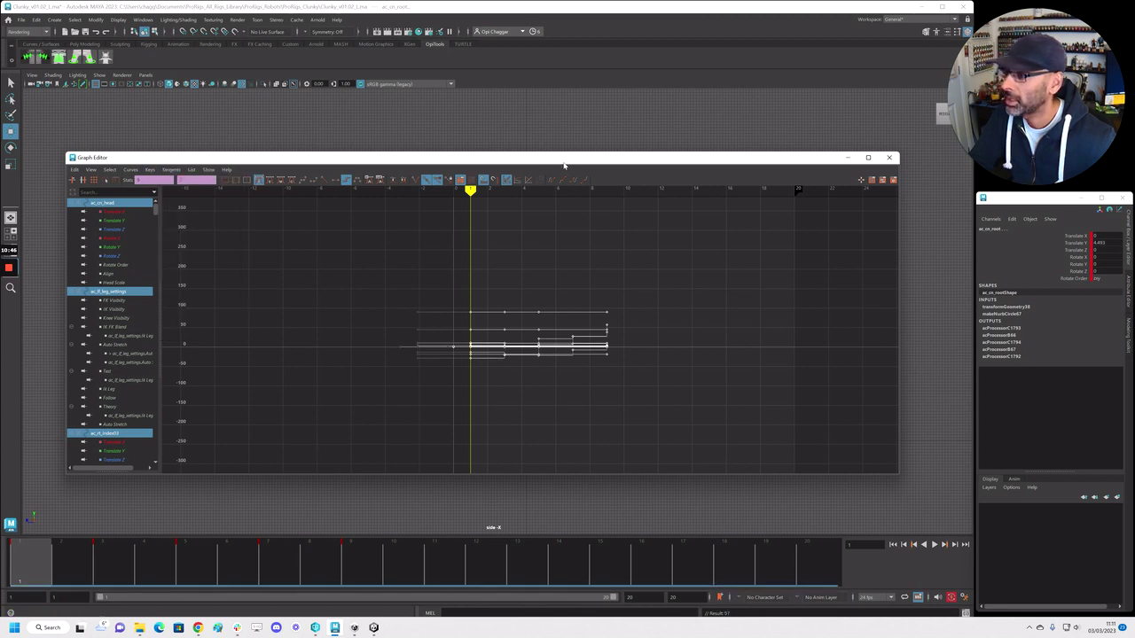
drag(559, 159, 1133, 168)
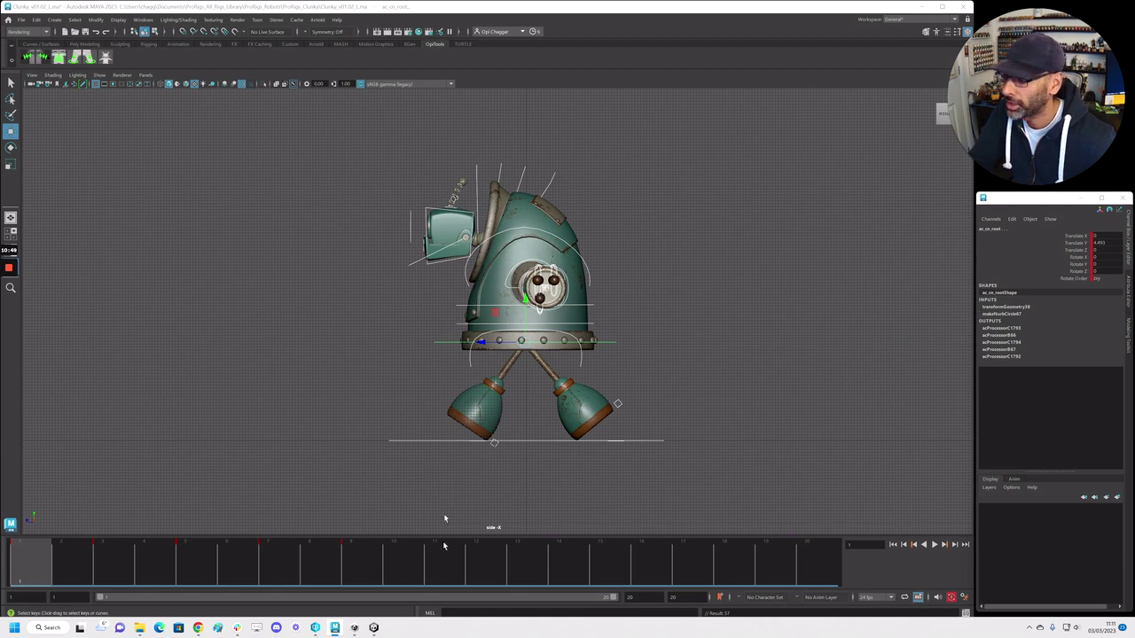
Play back the stepped poses and compare frames 9 and 11 on the timeline
key(alt+v)
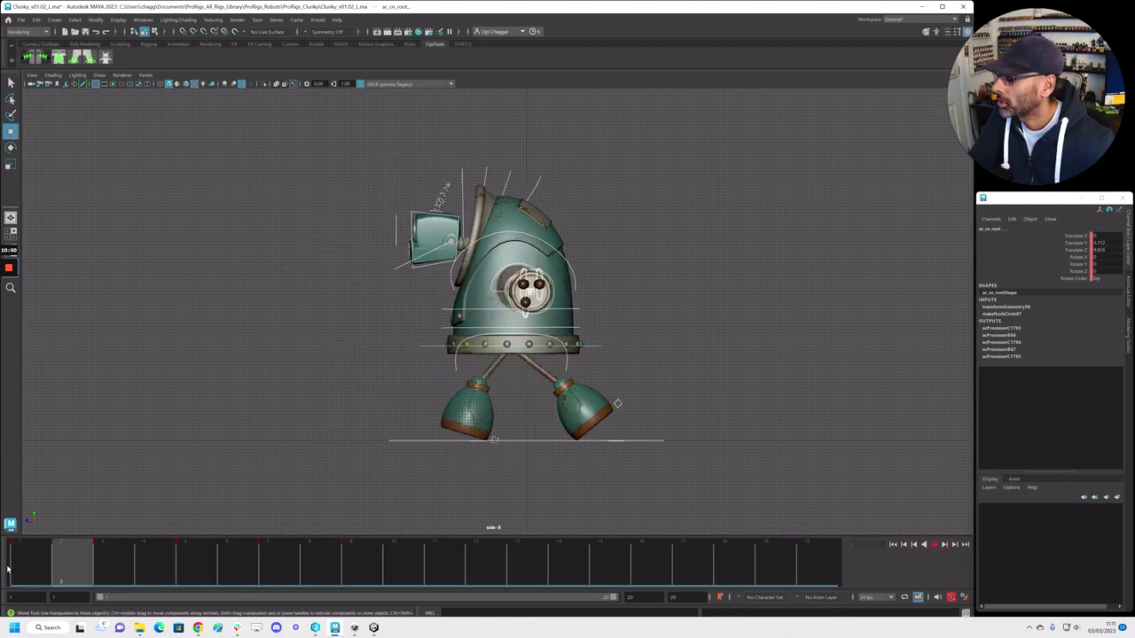
drag(252, 568, 374, 562)
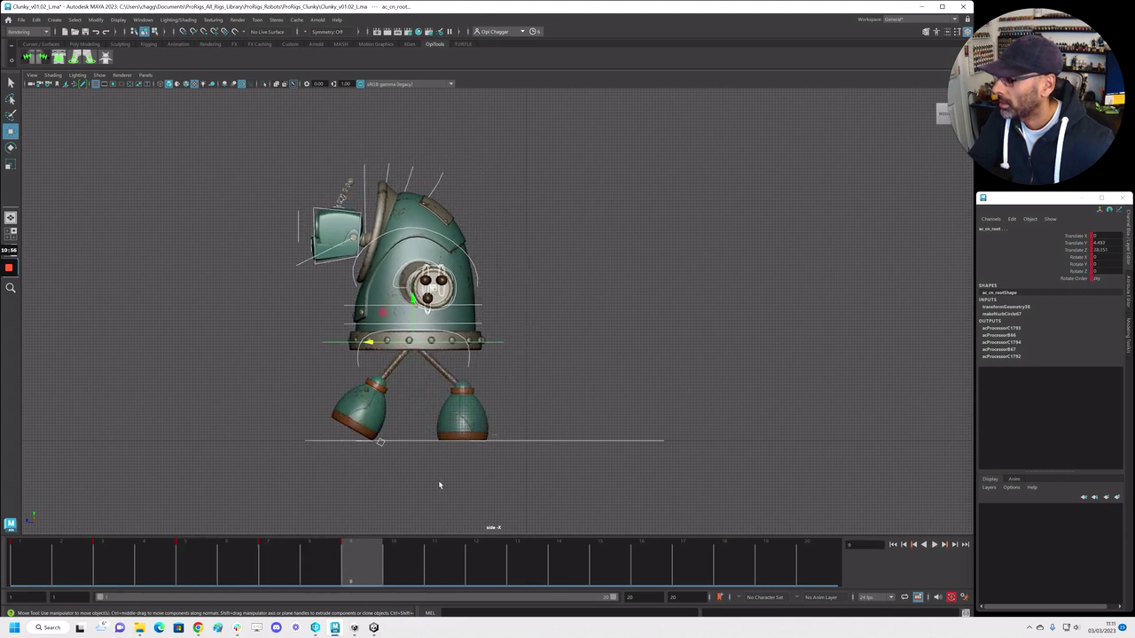
click(426, 569)
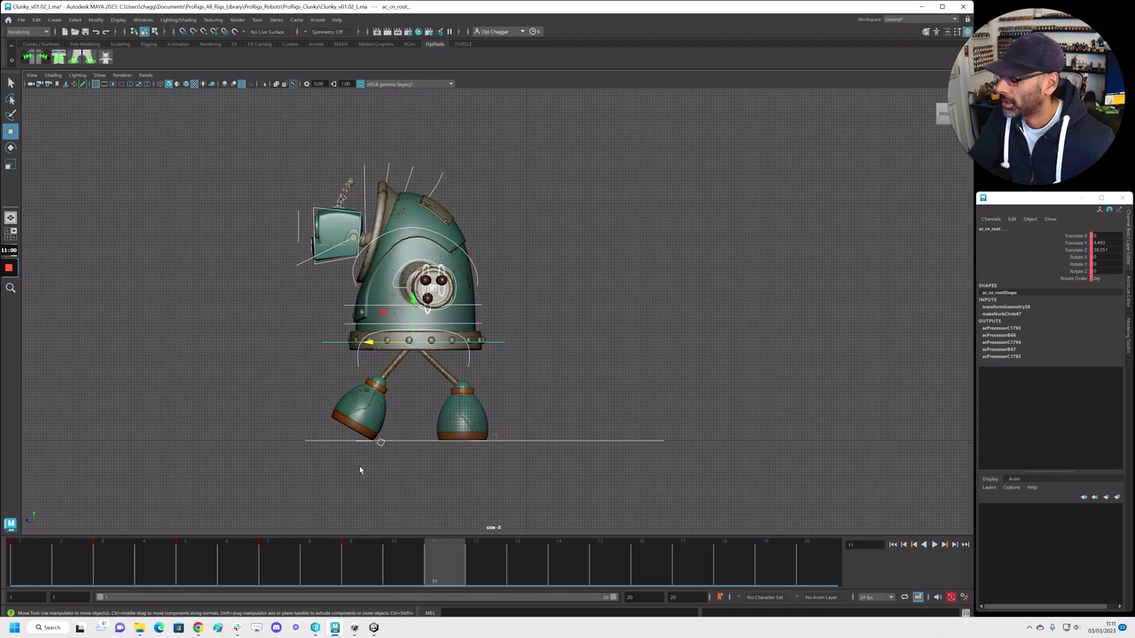
mouse_move(355, 563)
mouse_down()
mouse_move(76, 556)
mouse_move(355, 563)
mouse_up()
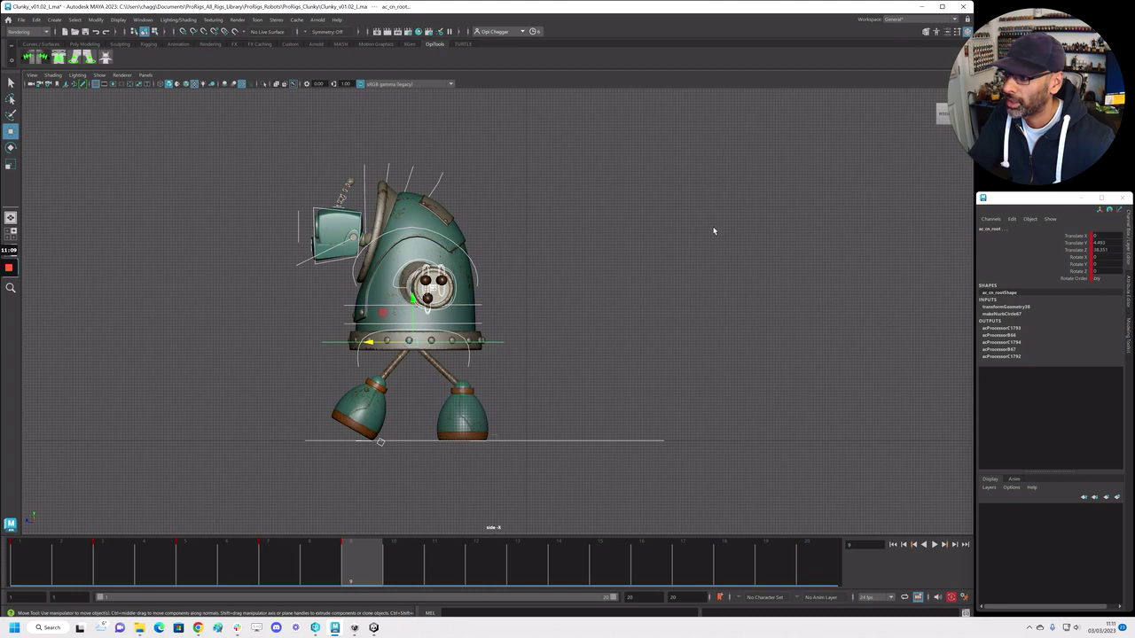
At frame 9, select the right foot control and adjust its Foot Roll to about -9 to lift the heel
key(space)
key(space)
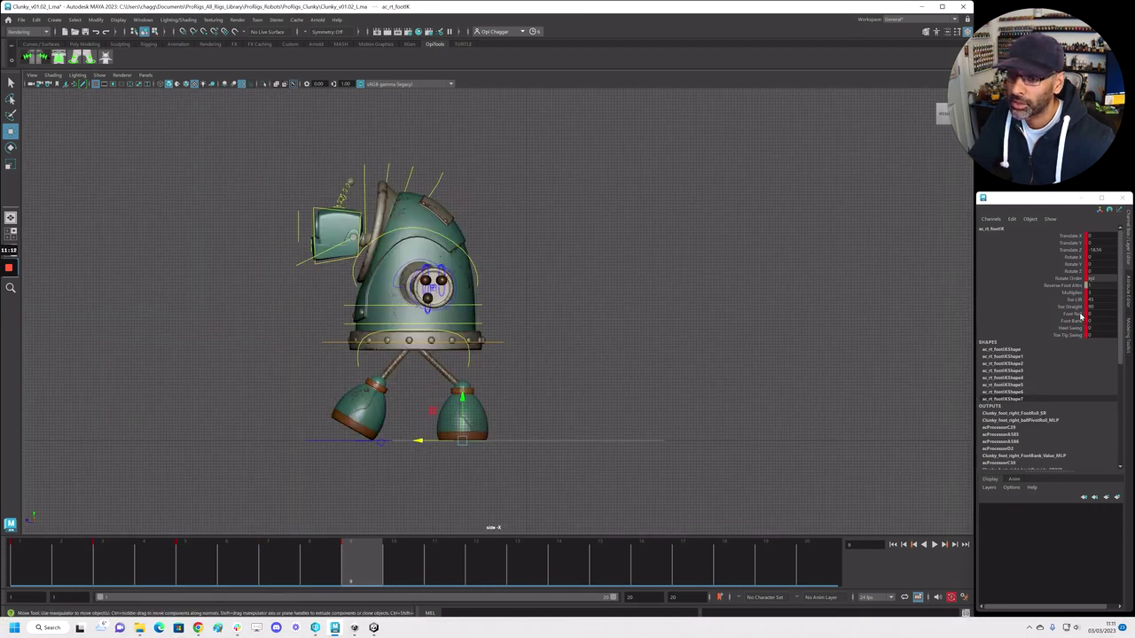
click(1075, 313)
mouse_move(416, 457)
middle_down()
mouse_move(447, 457)
mouse_move(437, 455)
middle_up()
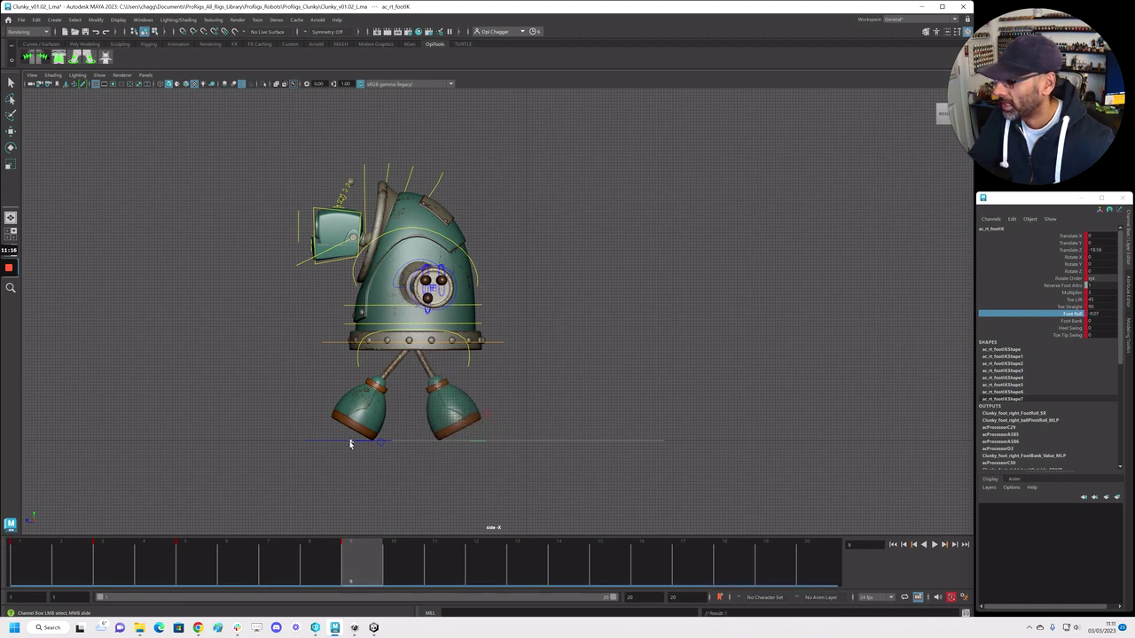
Select the left foot control at frame 9 and increase its Foot Roll to about 11
click(350, 443)
key(w)
click(1069, 314)
middle_drag(784, 396, 847, 396)
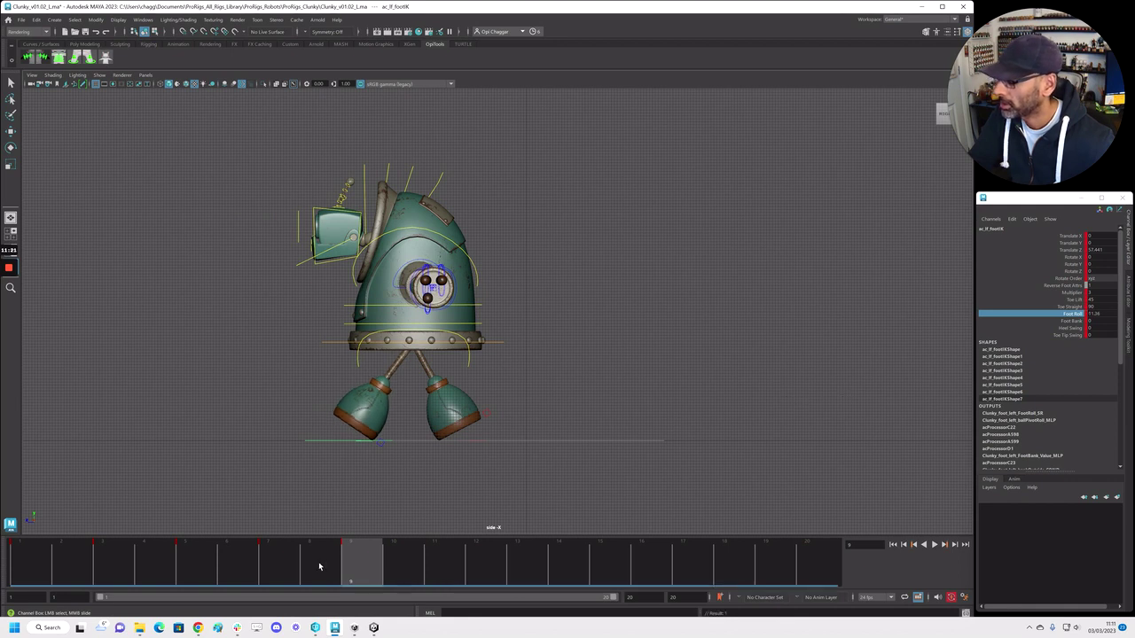
Check the playback, and select all of the robot's controls to key the revised contact pose at frame 9
key(alt+v)
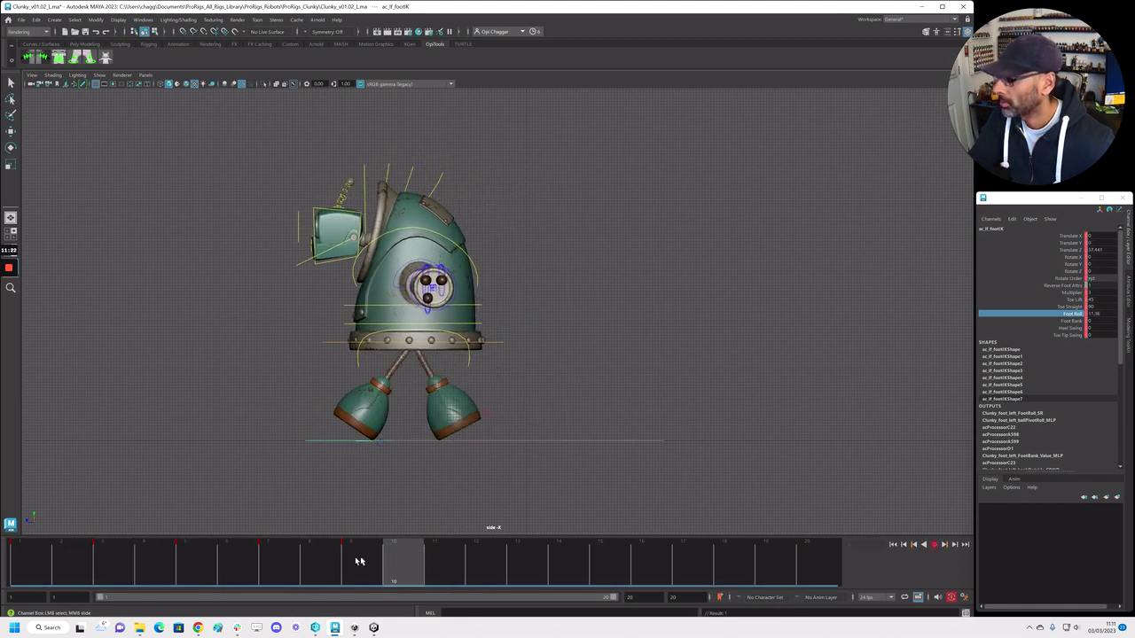
key(alt+v)
drag(220, 124, 528, 419)
key(e)
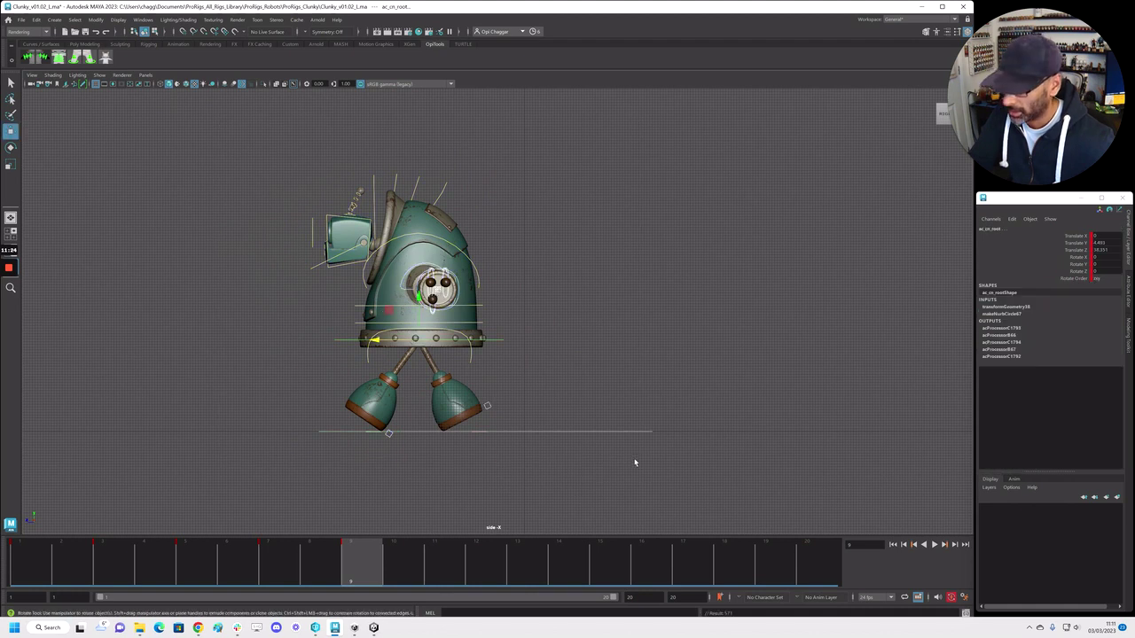
Try to set the Translate Y of all selected controls at frame 11 to the frame 3 value, and undo it
key(alt+period)
key(alt+period)
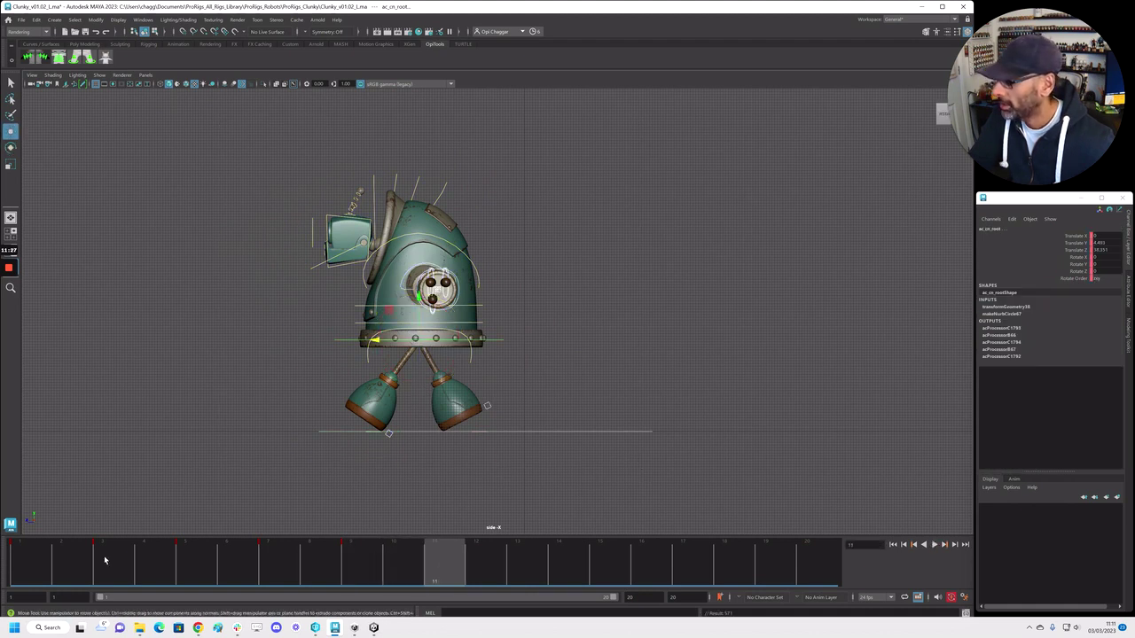
click(104, 561)
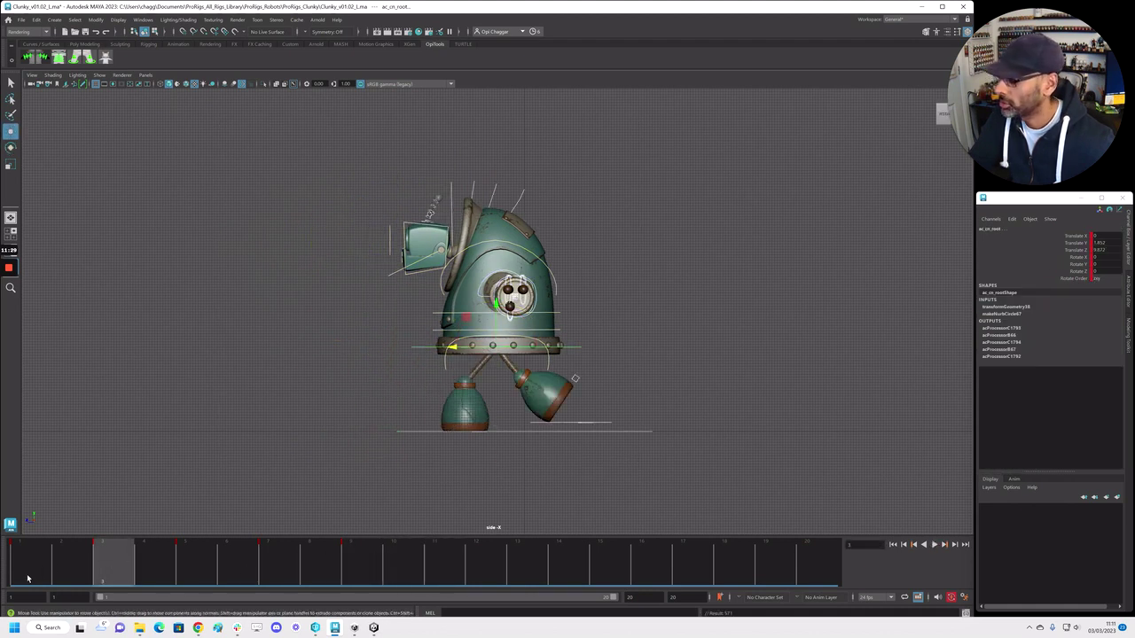
click(1107, 244)
click(455, 547)
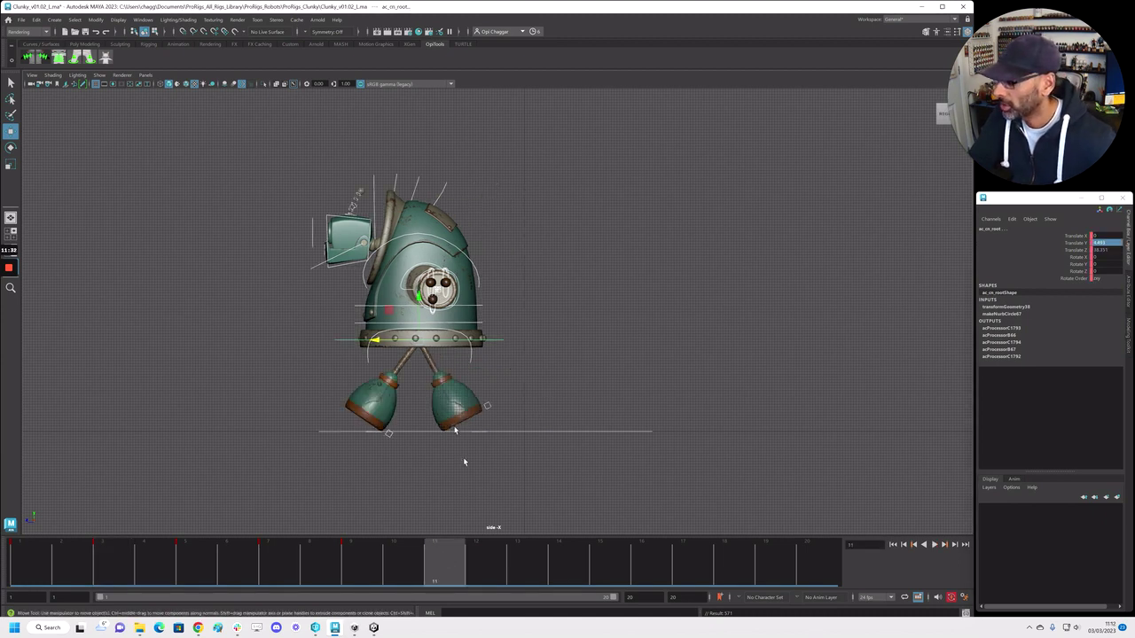
double_click(1114, 244)
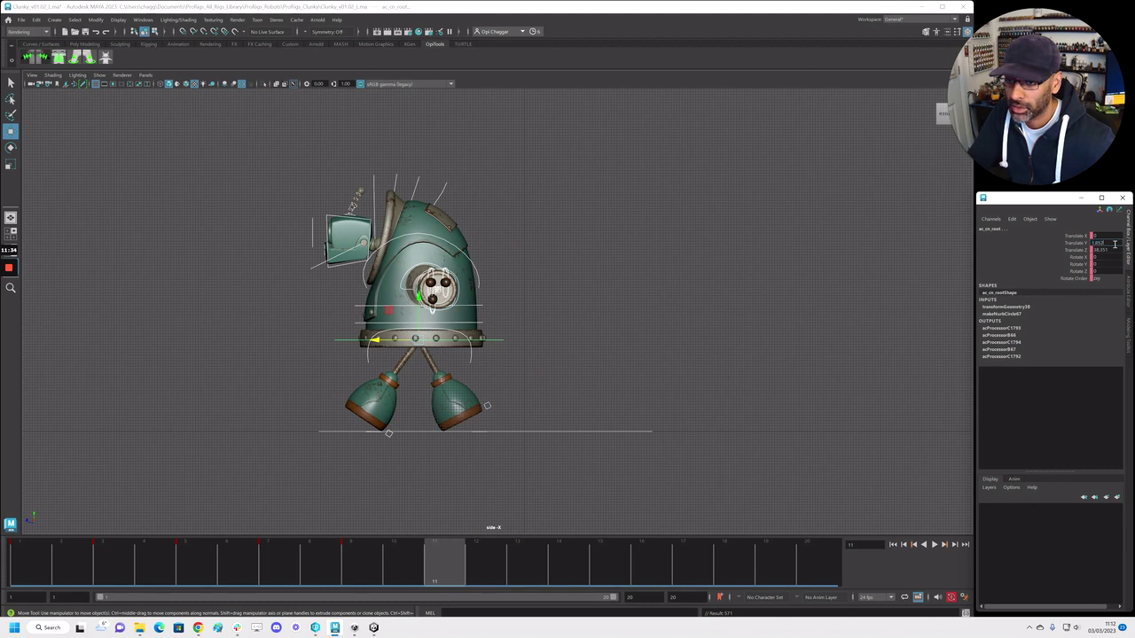
text(0)
key(Return)
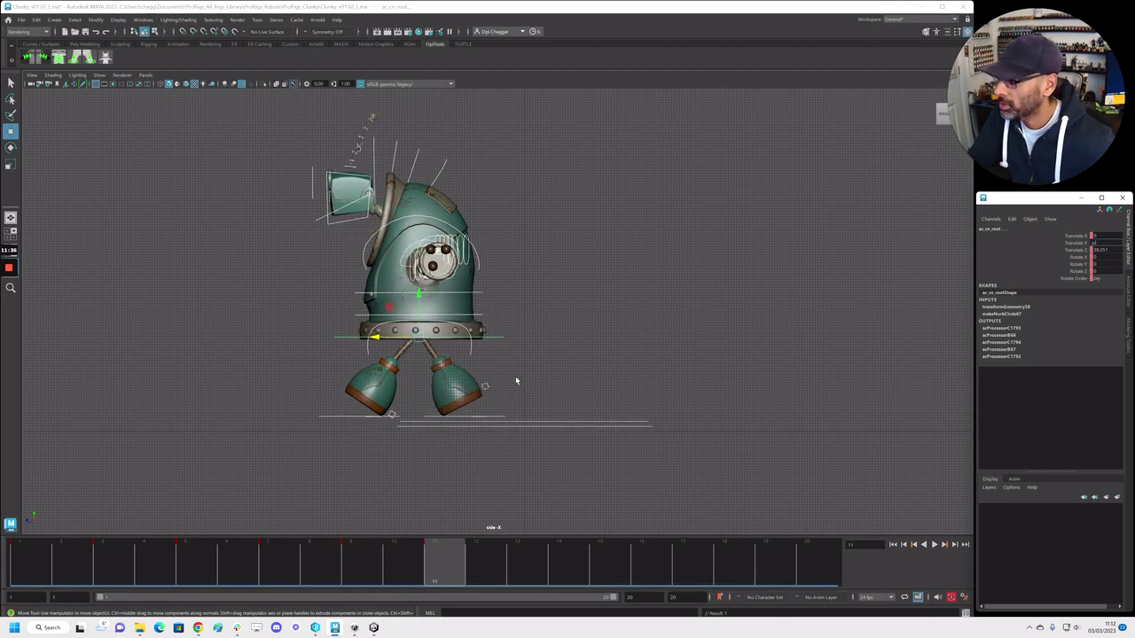
click(514, 381)
key(ctrl+z)
key(ctrl+z)
key(ctrl+z)
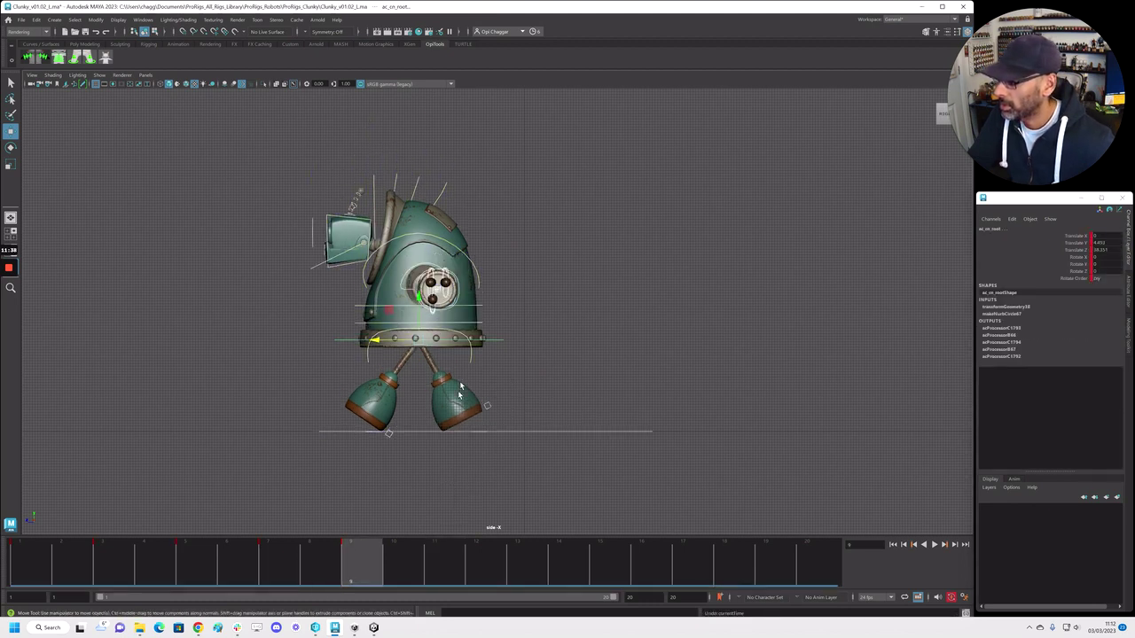
Try to apply frame 3's Translate Y to the body root control at frame 9, and undo the change
click(511, 350)
drag(502, 331, 507, 345)
click(502, 339)
double_click(1104, 243)
text(0)
key(Return)
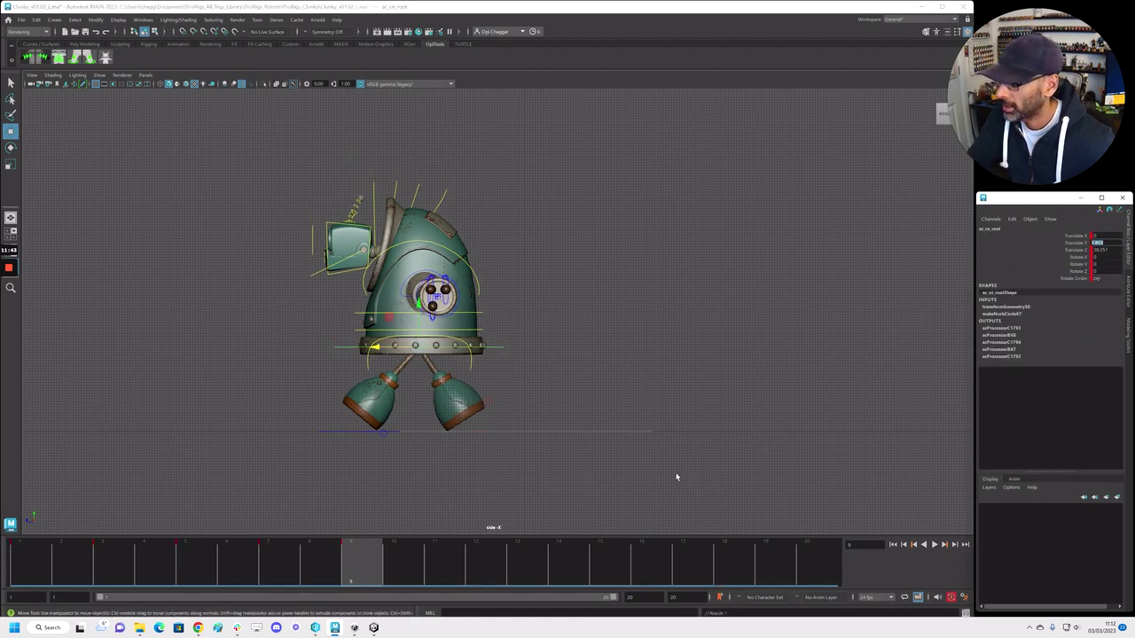
drag(350, 555, 40, 551)
key(ctrl+z)
key(ctrl+z)
key(ctrl+z)
key(ctrl+z)
At frame 11, set the body root control's Translate Y to frame 3's 1.852 and move it forward to Translate Z about 46
click(117, 556)
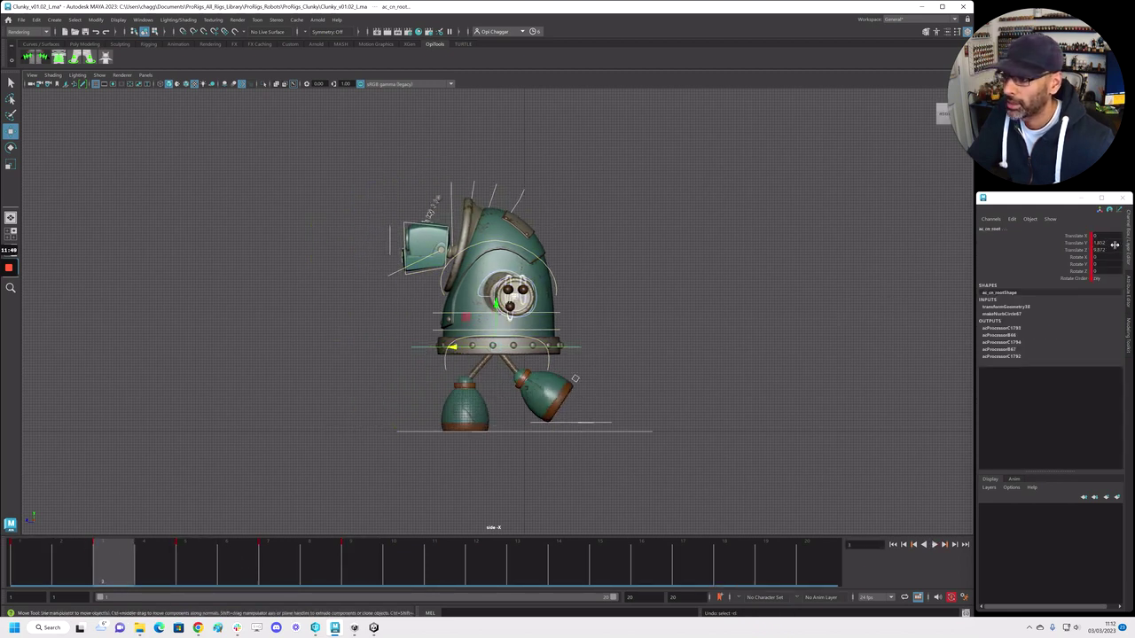
click(583, 356)
drag(570, 342, 614, 355)
double_click(1099, 243)
drag(253, 574, 433, 581)
double_click(1108, 243)
text(0)
key(Return)
drag(376, 347, 348, 346)
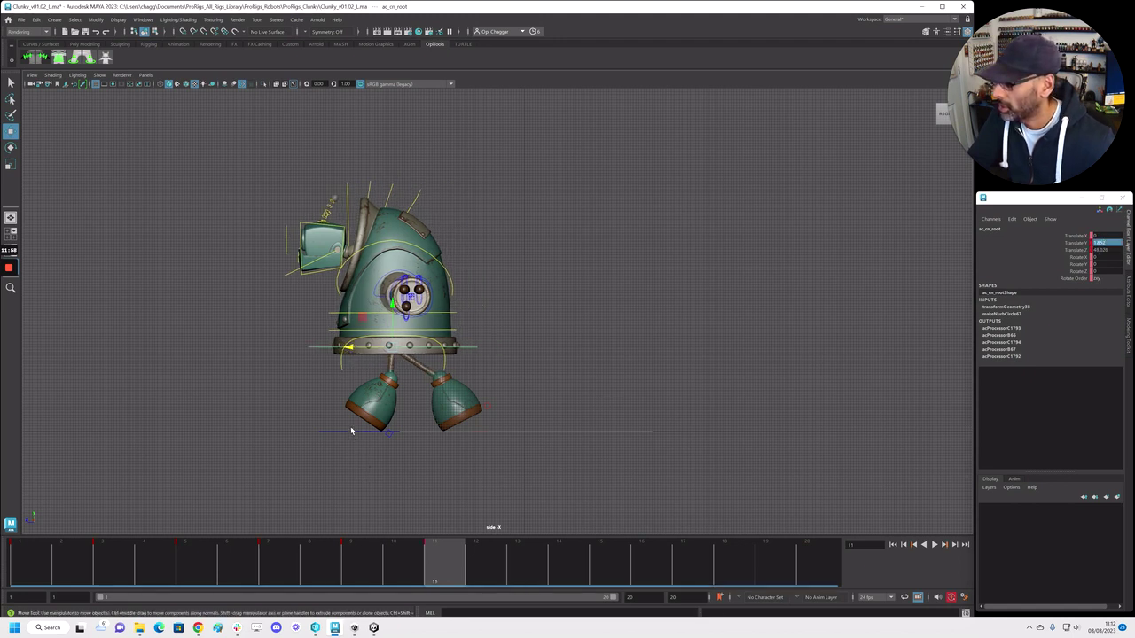
At frame 11, set the left foot's Foot Roll to 0 and move the body root forward to Translate Z about 51.8
click(352, 435)
click(353, 433)
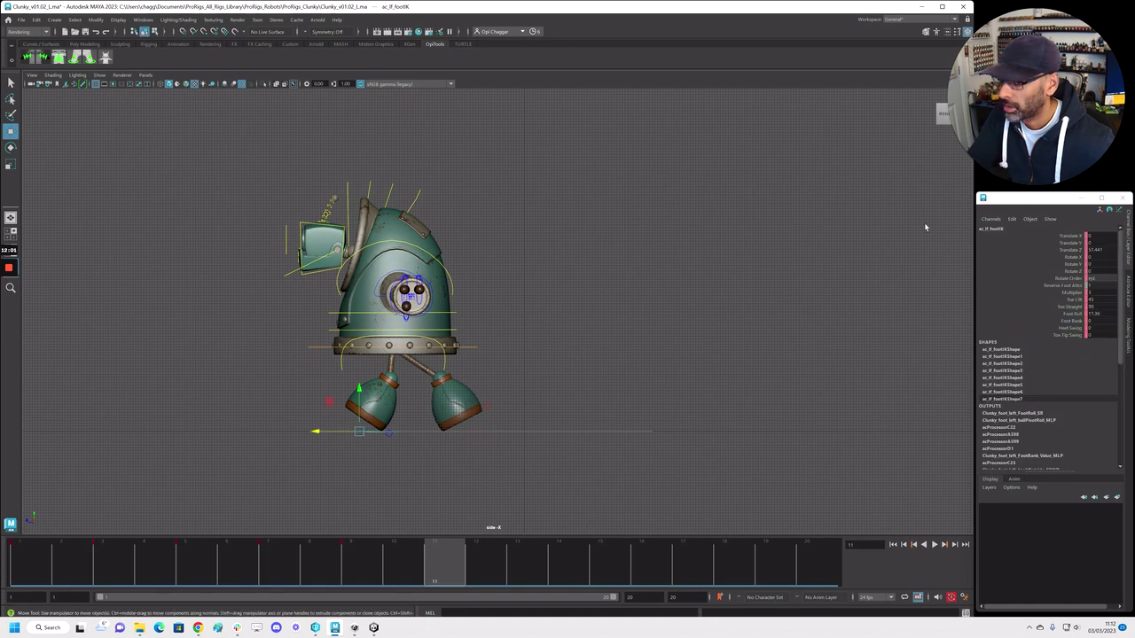
double_click(1104, 313)
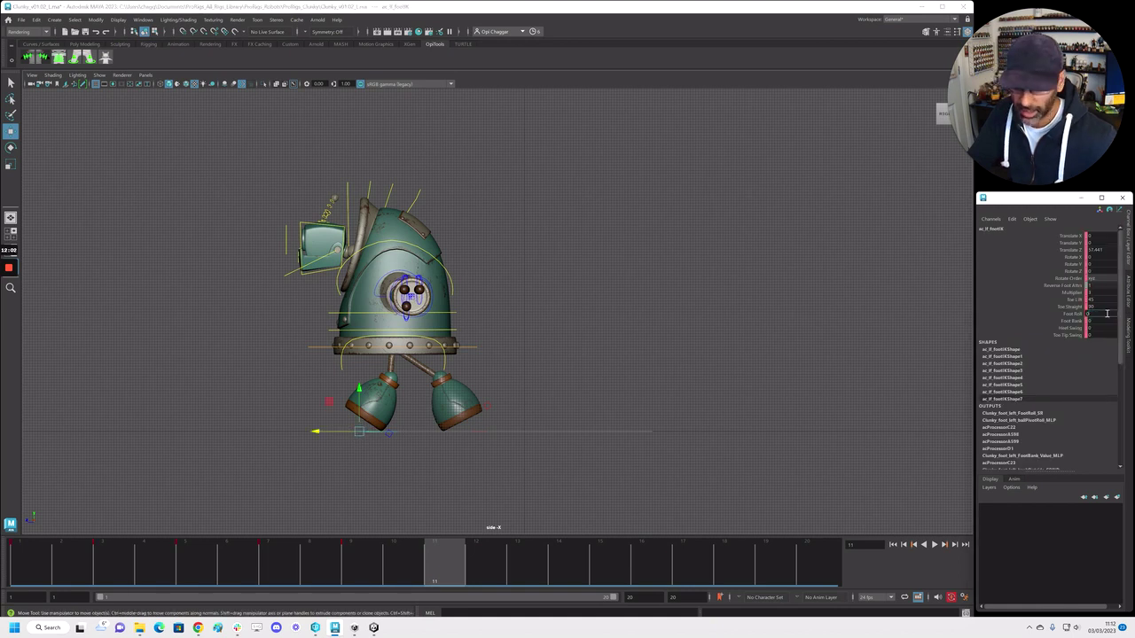
text(8)
key(Return)
click(361, 359)
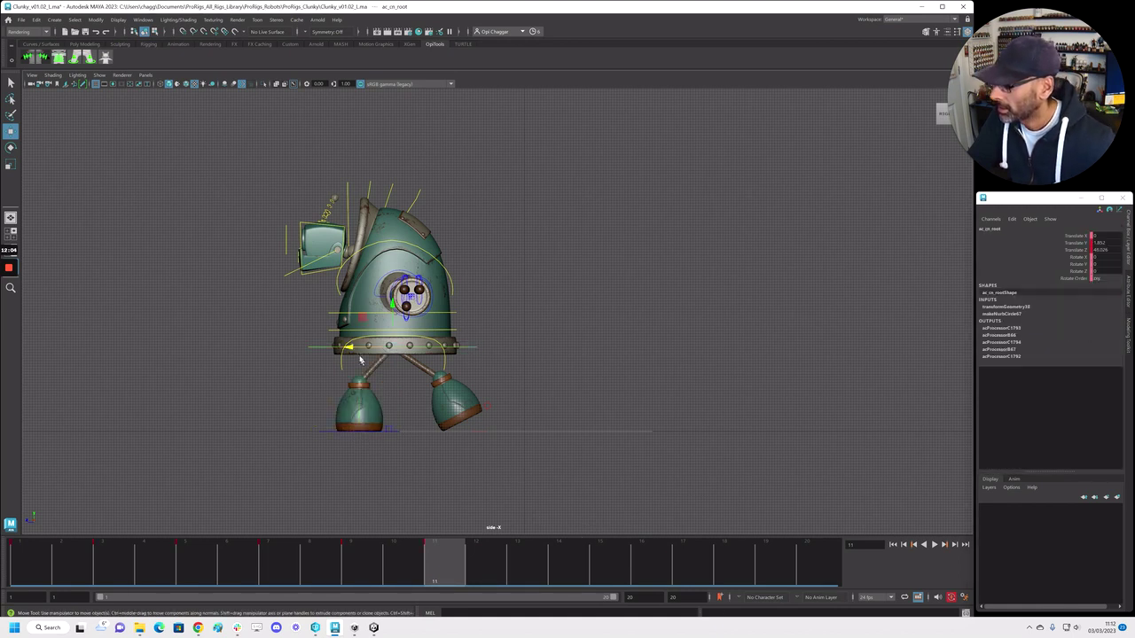
drag(351, 348, 342, 347)
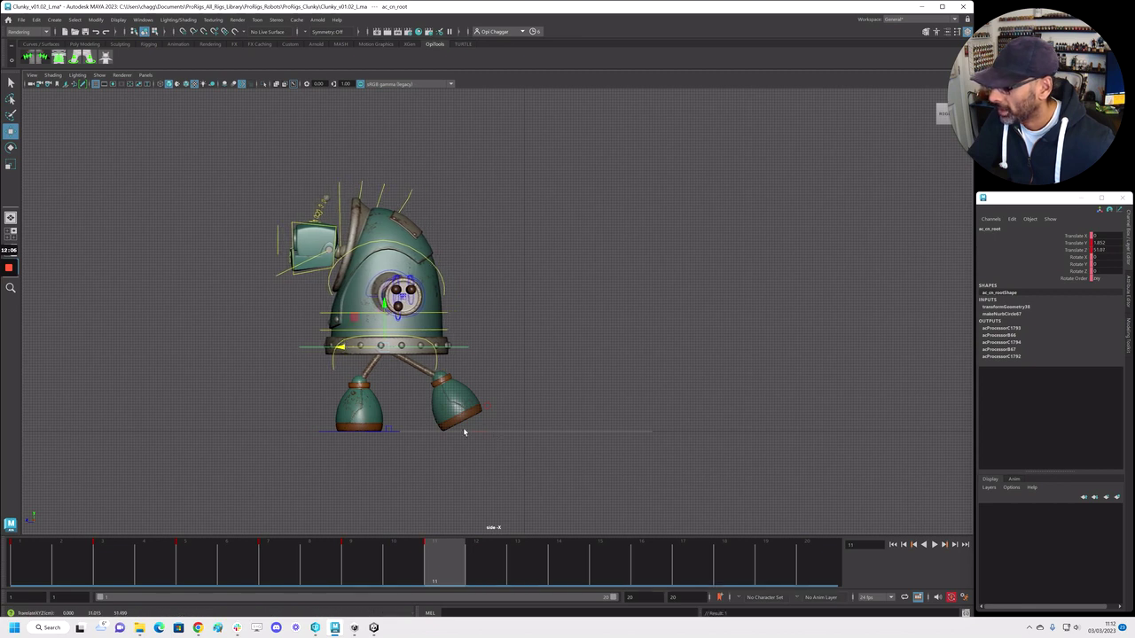
At frame 11, raise the right foot to Translate Y about 1.8, shift it forward and set its Foot Roll to about -19
click(480, 433)
key(space)
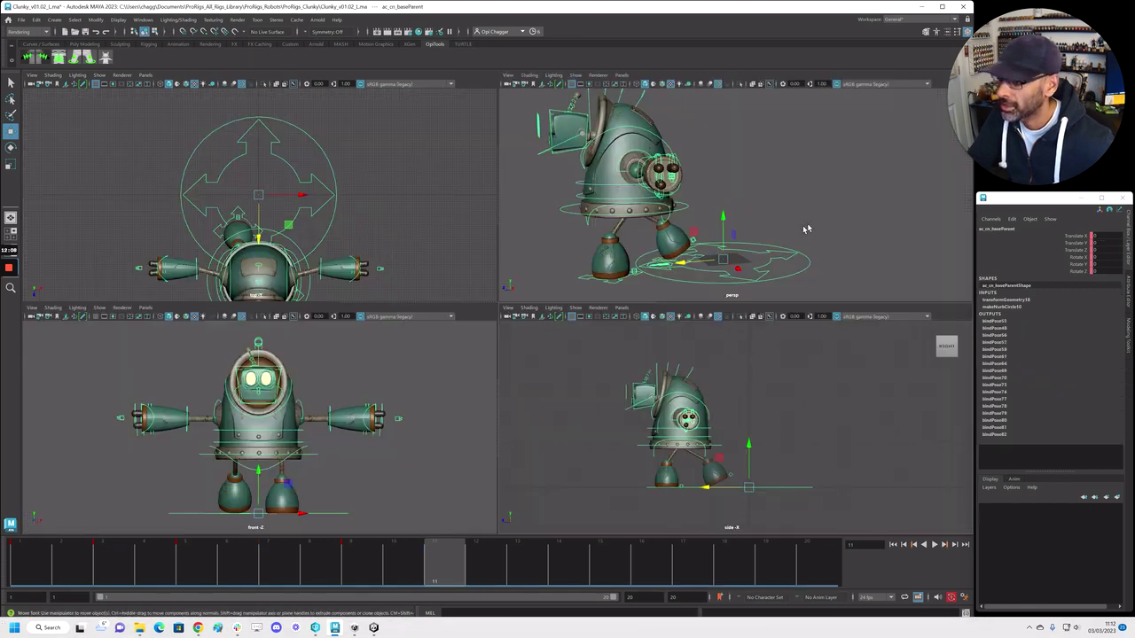
click(698, 257)
click(702, 258)
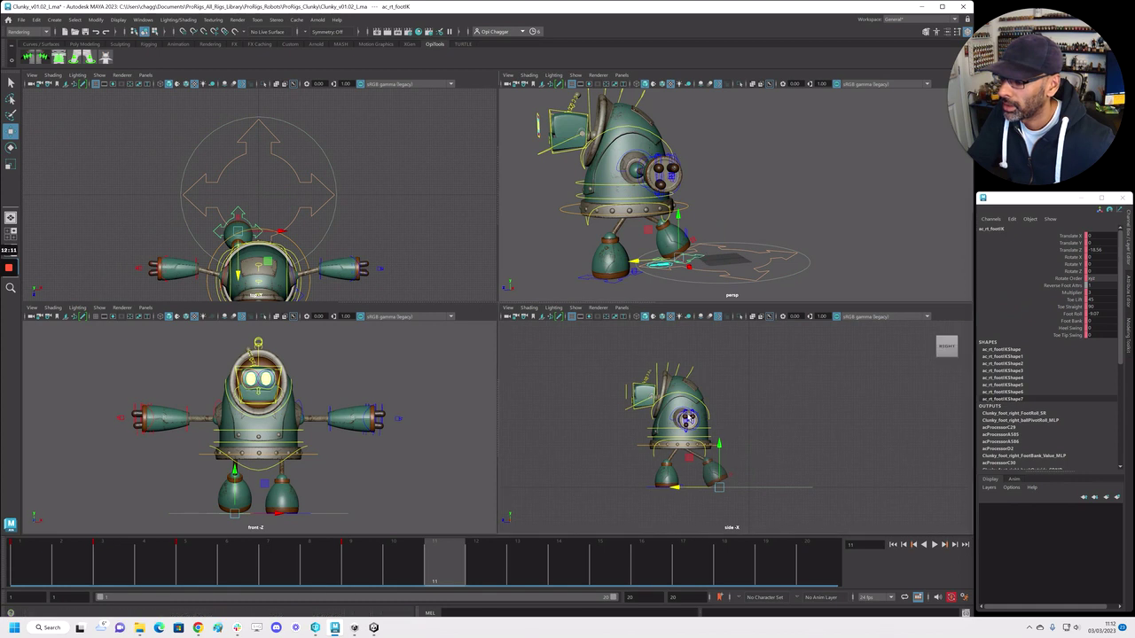
key(space)
click(1073, 314)
middle_drag(727, 434, 413, 433)
scroll(438, 435, down, 1)
key(w)
drag(467, 388, 466, 383)
drag(430, 427, 411, 423)
click(1079, 314)
middle_drag(719, 408, 694, 404)
Review the motion, and select all of the robot's controls to key the down pose at frame 11
drag(411, 560, 60, 515)
key(alt+v)
drag(418, 584, 448, 584)
drag(221, 158, 620, 489)
key(w)
At frame 13, move the body root forward to Translate Z about 60.2 and raise it to Translate Y about 6.1
click(347, 569)
drag(347, 569, 534, 580)
click(474, 390)
drag(467, 339, 481, 364)
drag(345, 346, 320, 346)
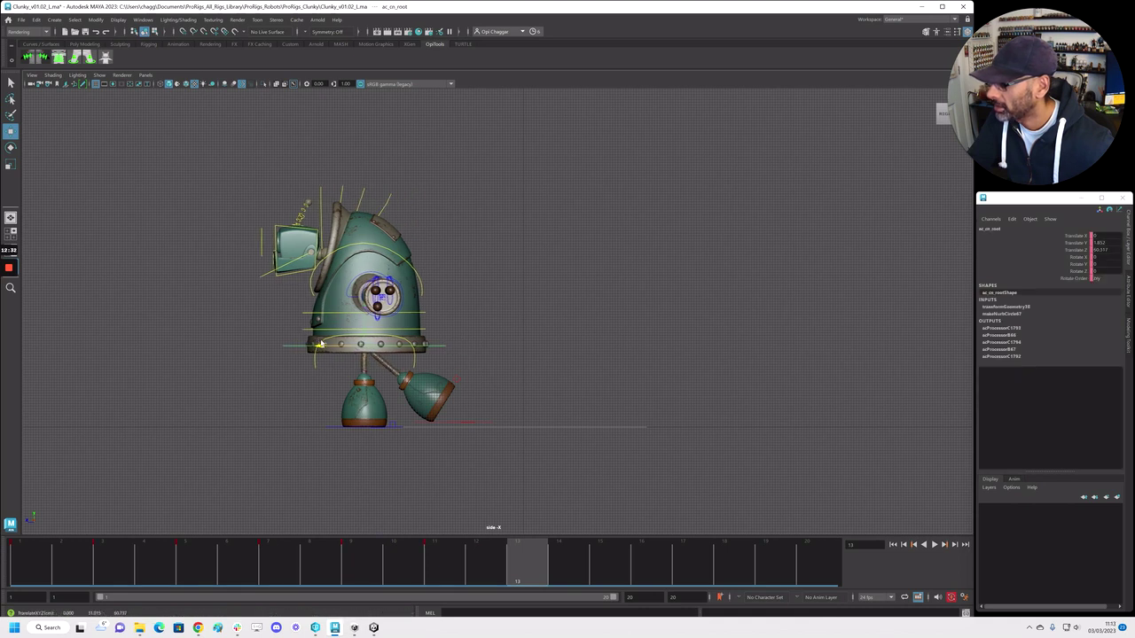
drag(365, 302, 365, 291)
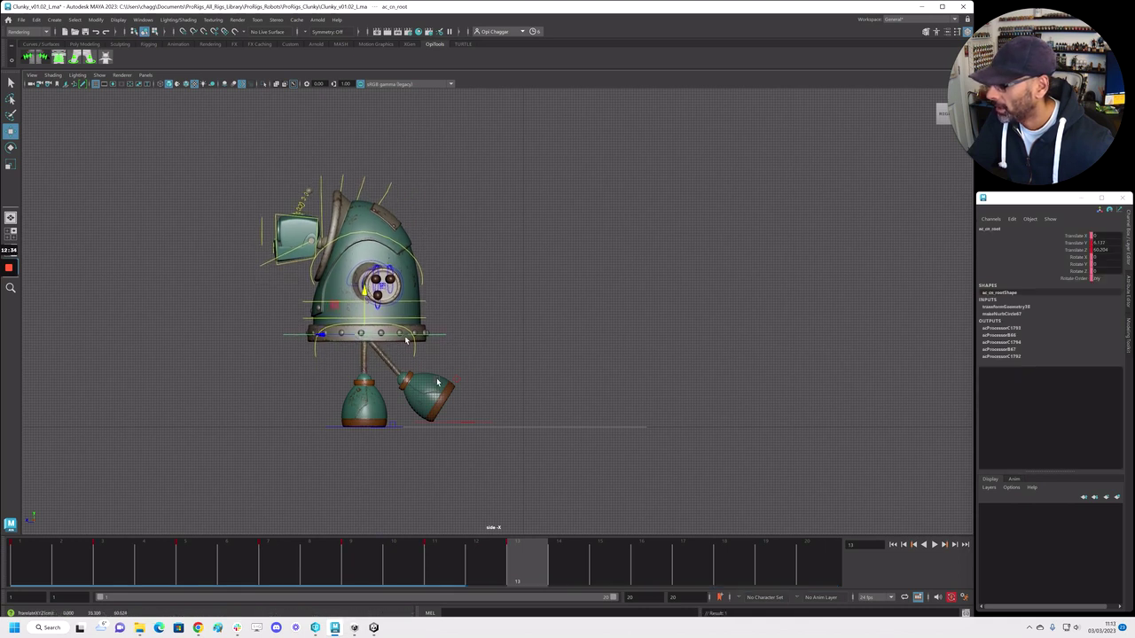
At frame 13, bring the right foot forward beside the left, decrease its Foot Roll and lift it to Translate Y about 3.6
click(469, 422)
drag(413, 420, 362, 420)
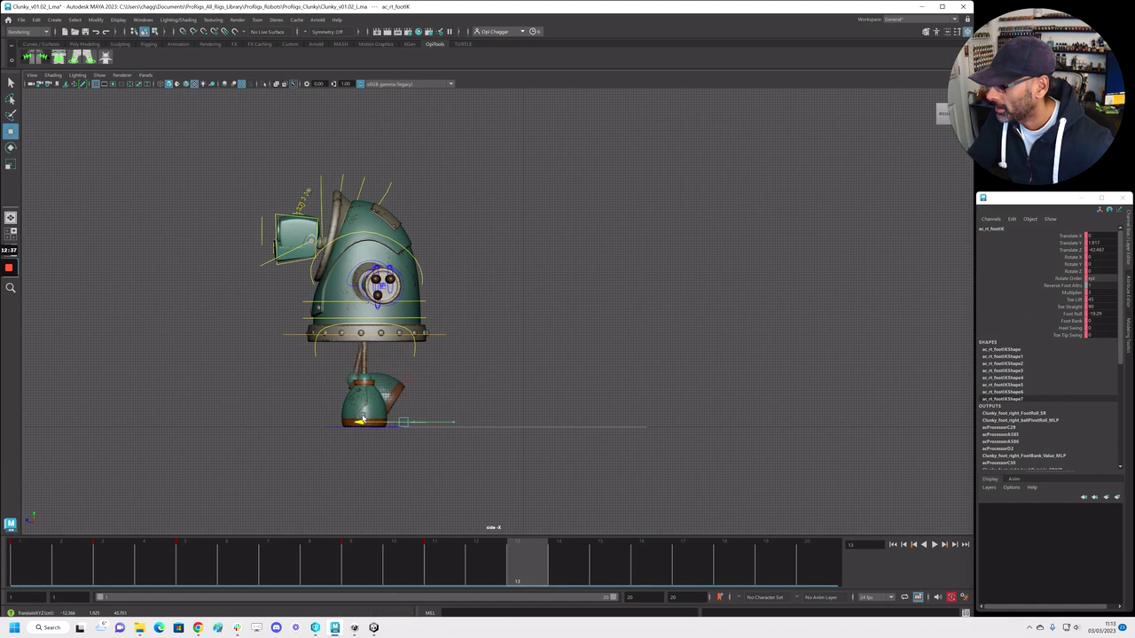
click(1075, 314)
middle_drag(715, 398, 595, 394)
key(w)
drag(402, 381, 403, 375)
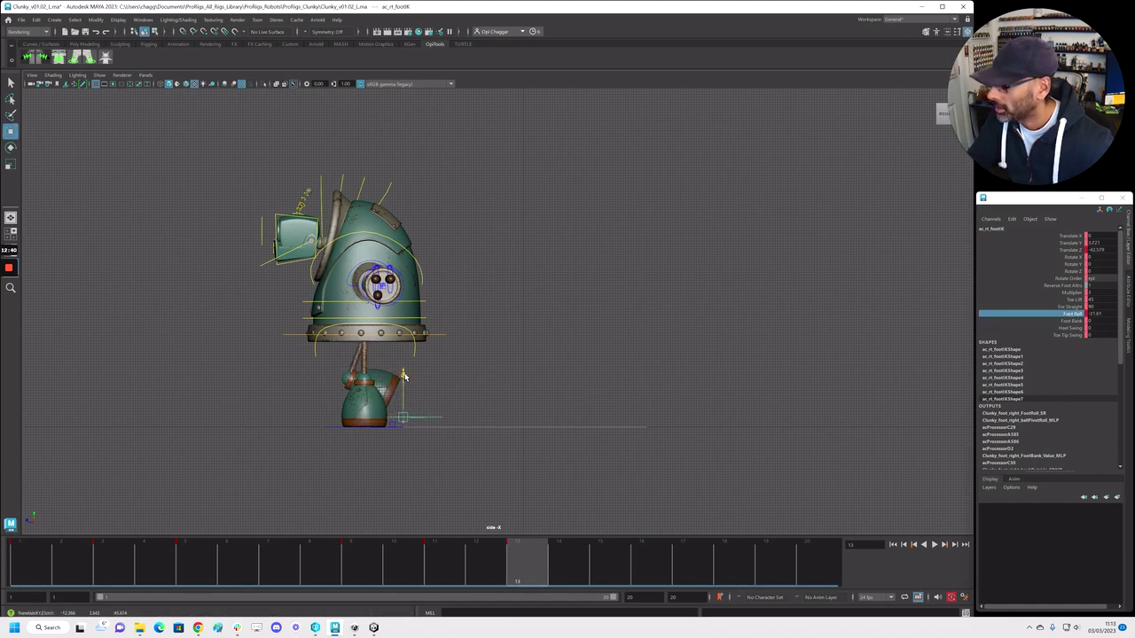
drag(360, 417, 362, 416)
Select all of the robot's controls to key the passing pose at frame 13, and play back the animation
drag(488, 561, 526, 562)
drag(213, 130, 470, 422)
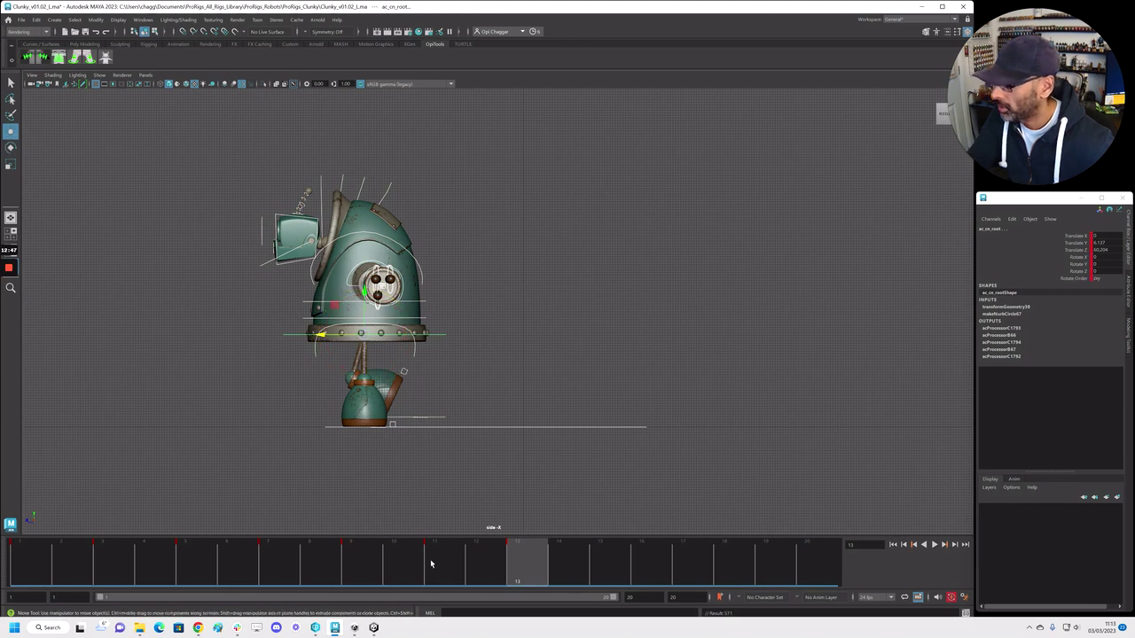
key(alt+v)
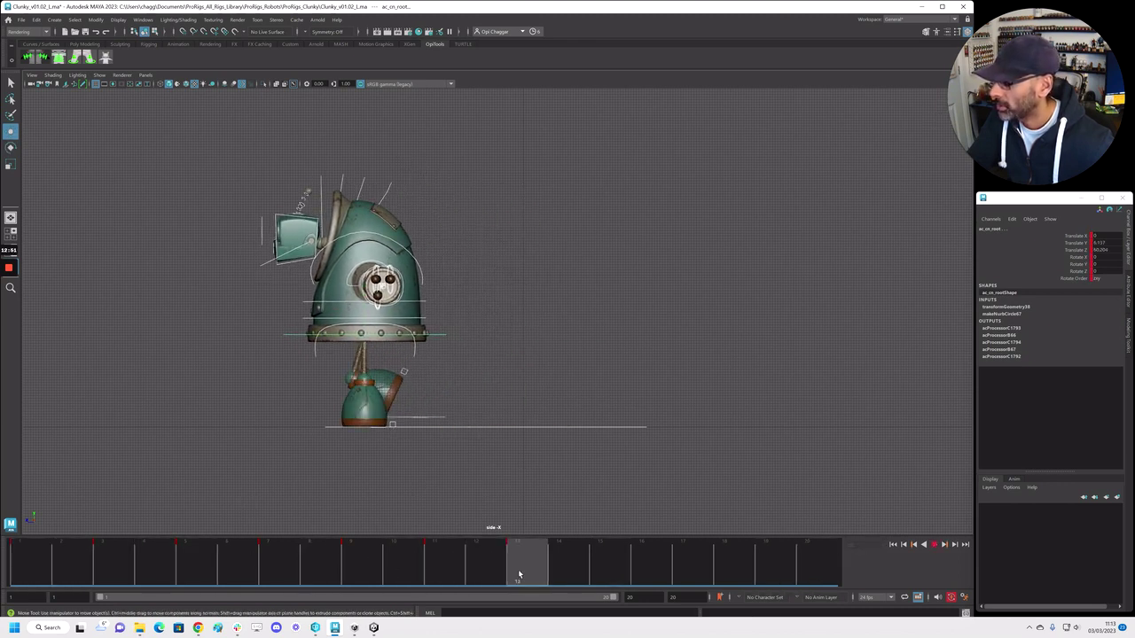
At frame 15, move the body root forward to Translate Z about 69 and raise it to Translate Y about 8.8
drag(533, 577, 614, 584)
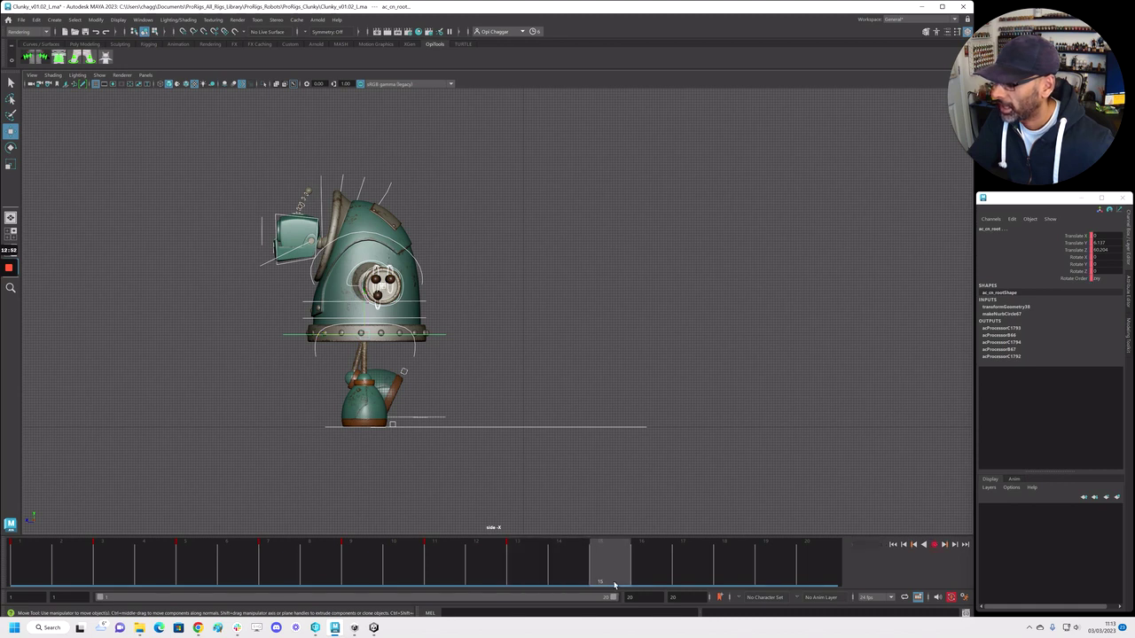
click(441, 333)
drag(328, 337, 305, 337)
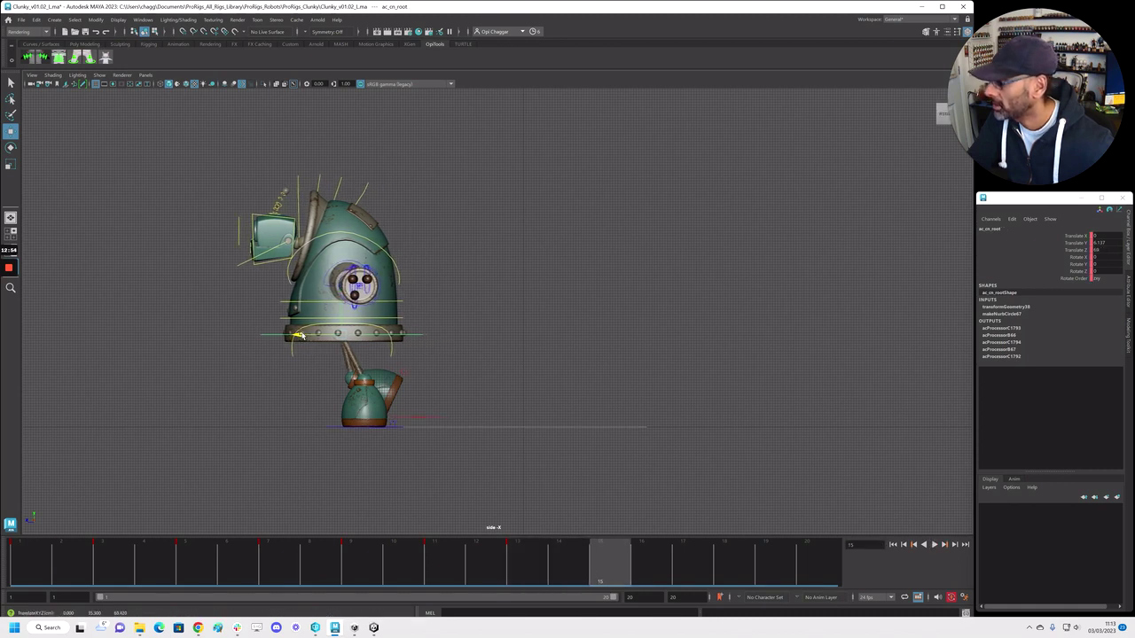
drag(343, 302, 343, 298)
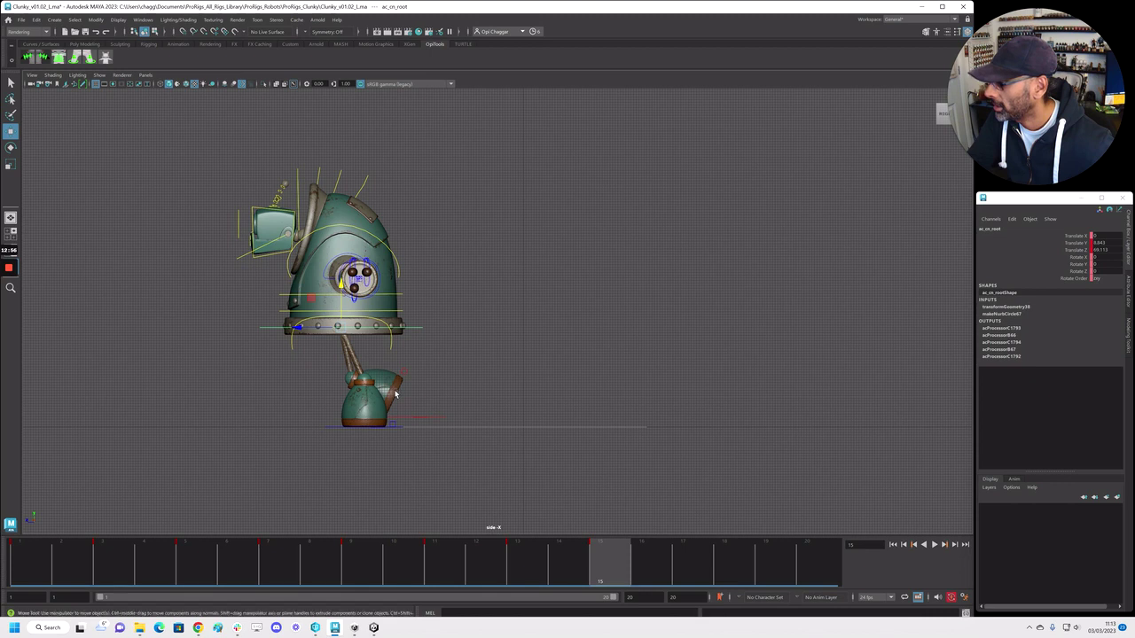
At frame 15, swing the right foot forward ahead of the left and adjust its Foot Roll to about -16
click(426, 417)
drag(373, 420, 335, 420)
click(1076, 315)
middle_drag(579, 380, 603, 381)
key(w)
drag(313, 418, 307, 417)
click(1041, 314)
middle_drag(662, 400, 703, 399)
key(w)
drag(304, 417, 300, 418)
Key all of the robot's controls for the up pose at frame 15, and play back the stepped animation
key(alt+v)
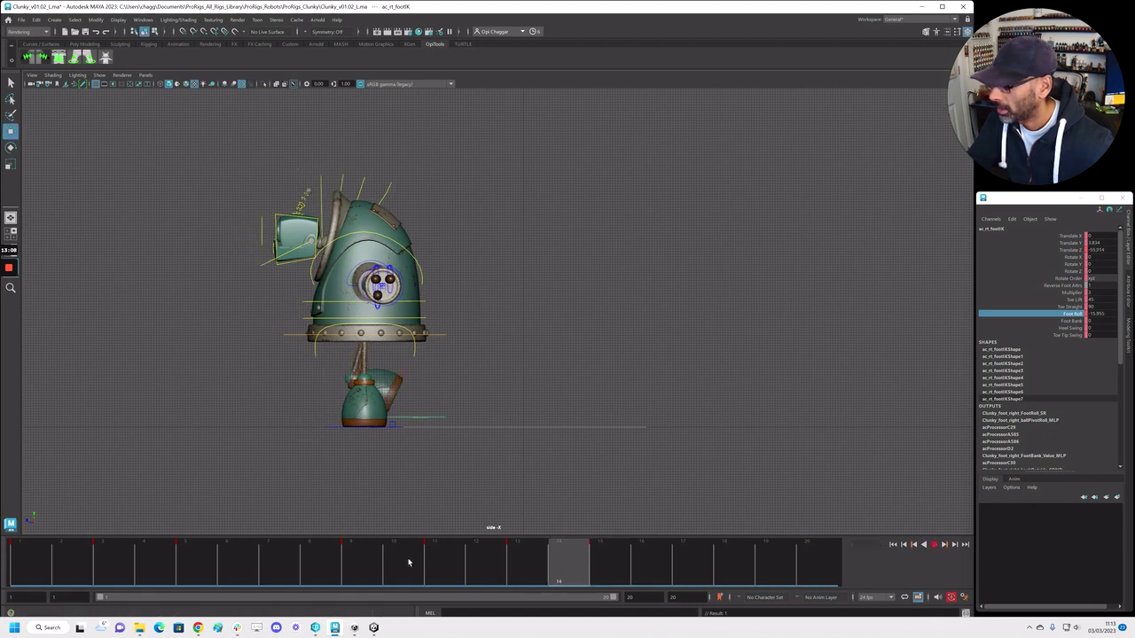
key(alt+v)
drag(524, 564, 608, 577)
drag(178, 123, 648, 491)
key(s)
key(e)
key(w)
key(alt+v)
mouse_move(608, 570)
mouse_down()
mouse_move(690, 568)
mouse_move(627, 562)
mouse_up()
key(alt+v)
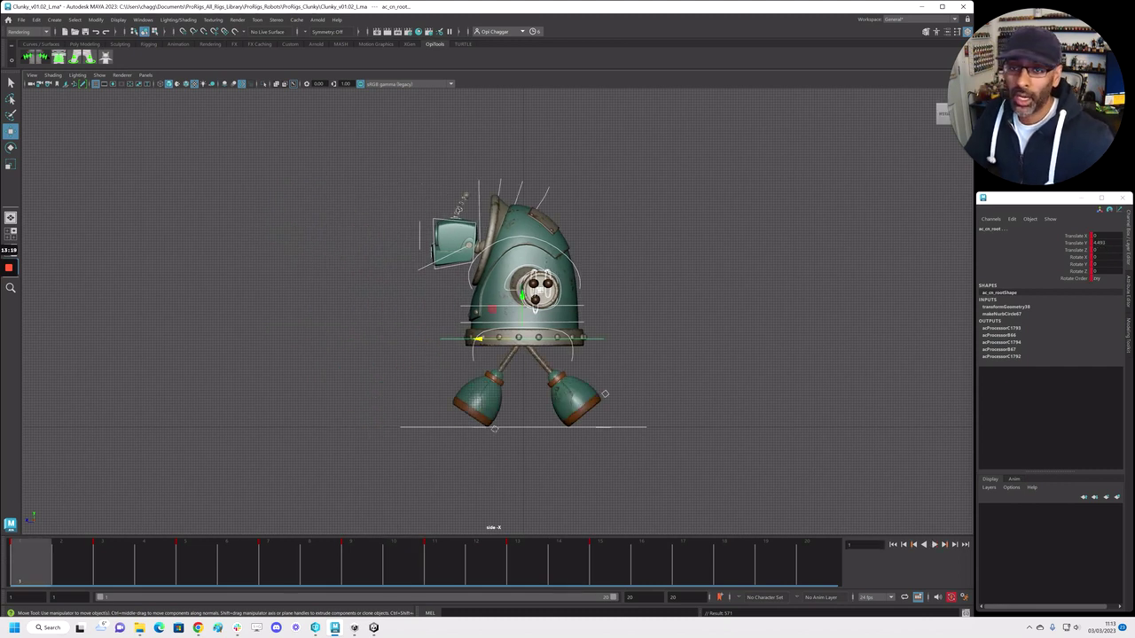
Open the Outliner and expand the CLUNKY hierarchy down to the geometry groups inside Model
drag(1134, 66, 752, 100)
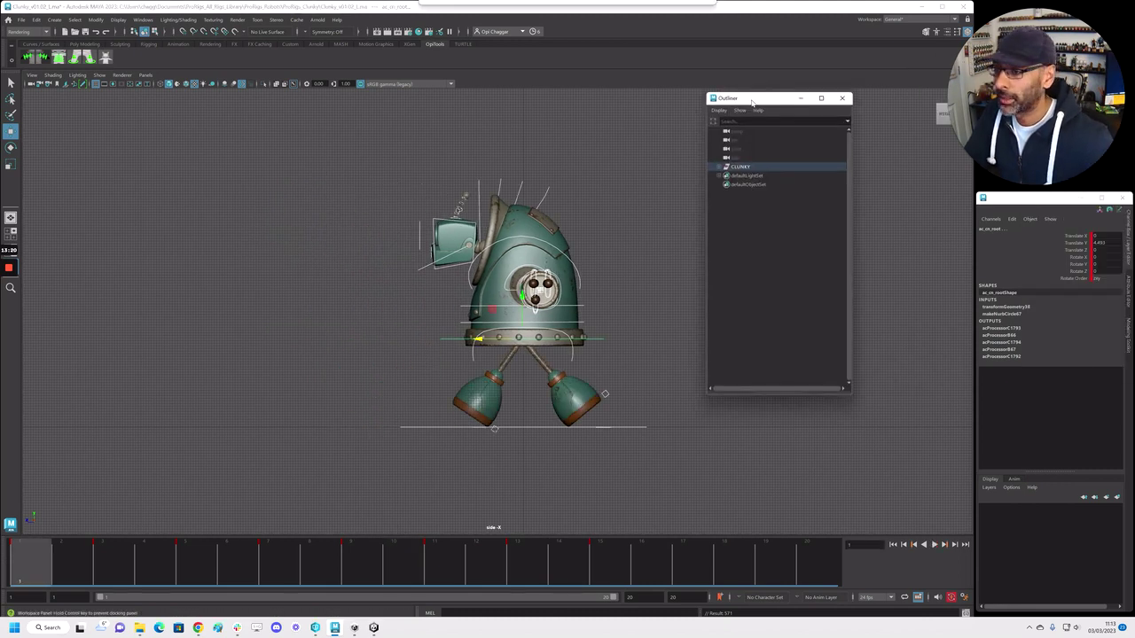
click(719, 167)
click(724, 177)
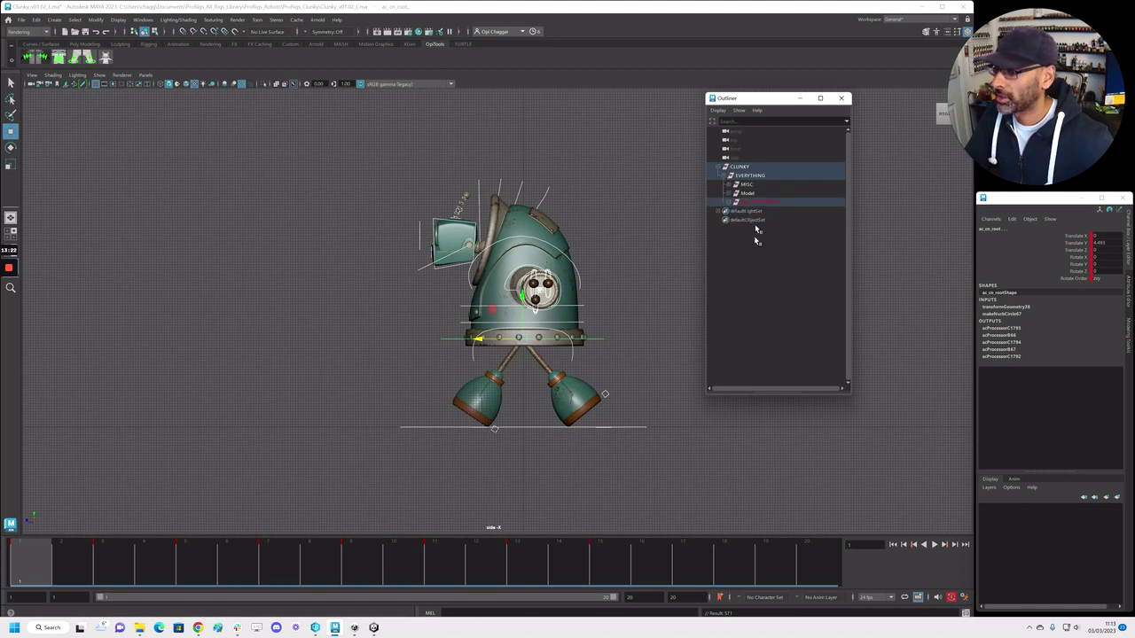
click(749, 193)
click(728, 194)
At frame 1, duplicate the Leg, Head, Body and Arm geometry groups, unparent the copies and group them together
click(749, 202)
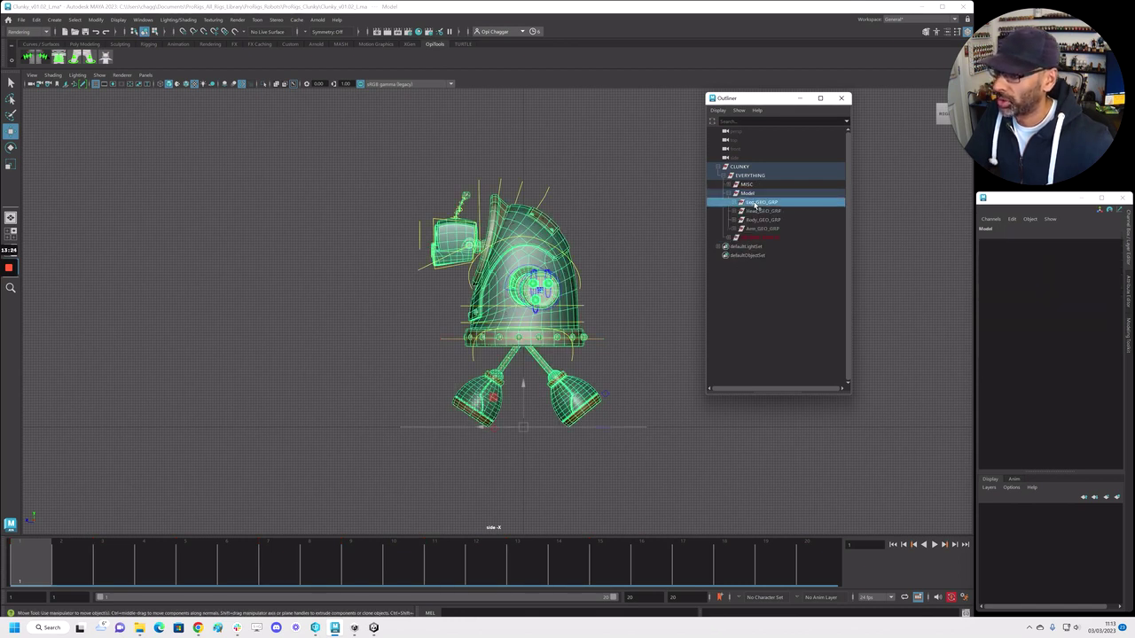
shift+click(768, 230)
drag(156, 567, 32, 572)
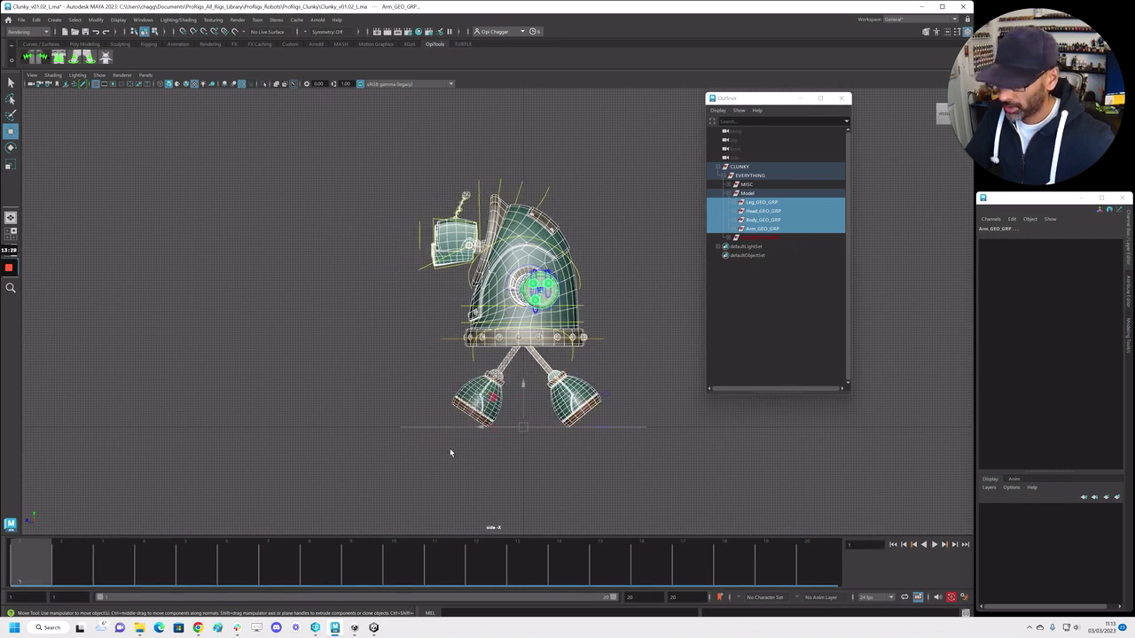
key(ctrl+d)
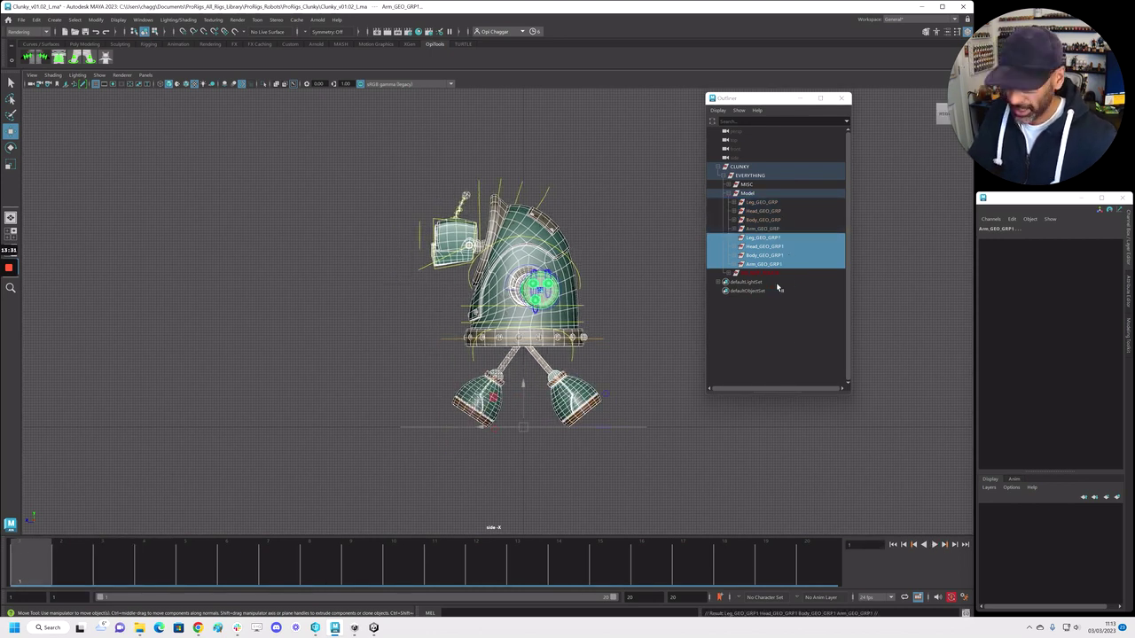
key(shift+p)
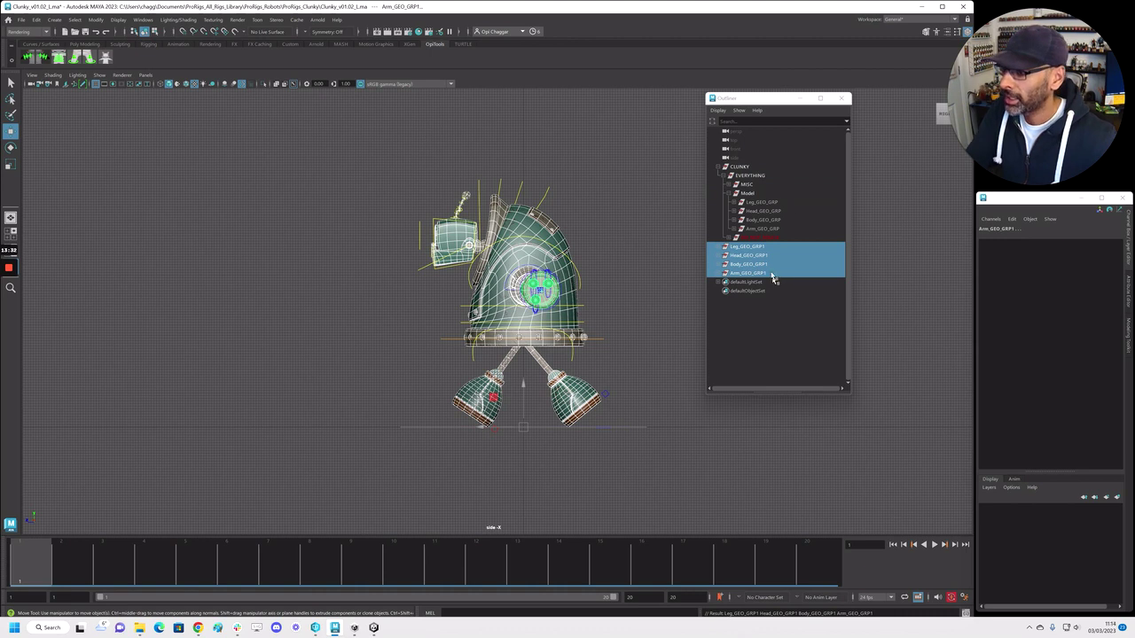
key(ctrl+g)
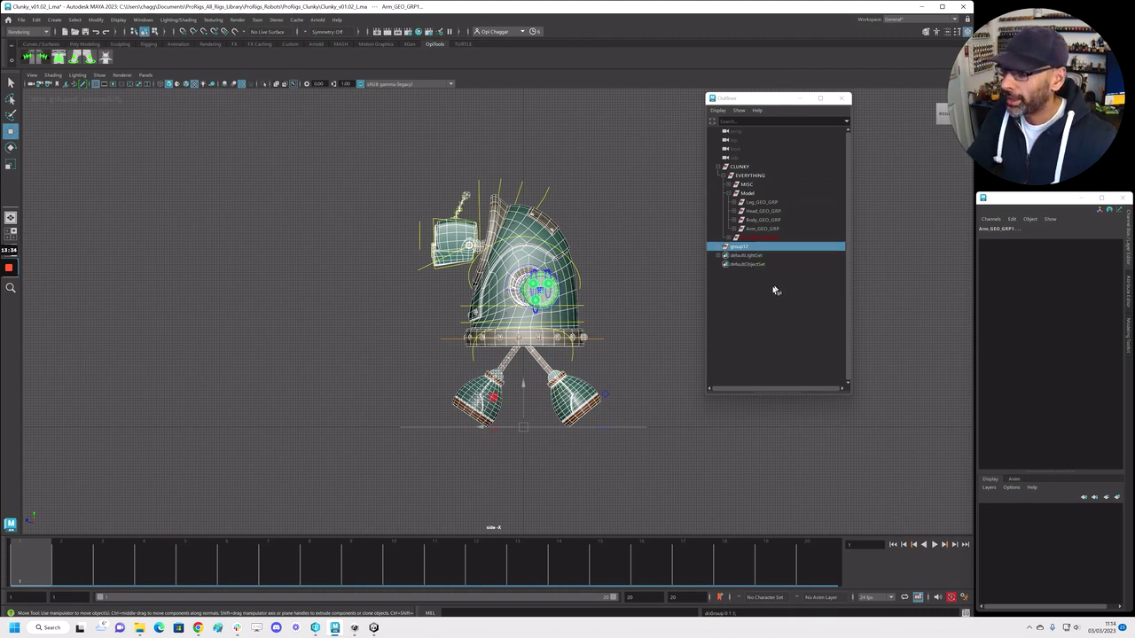
drag(455, 432, 275, 432)
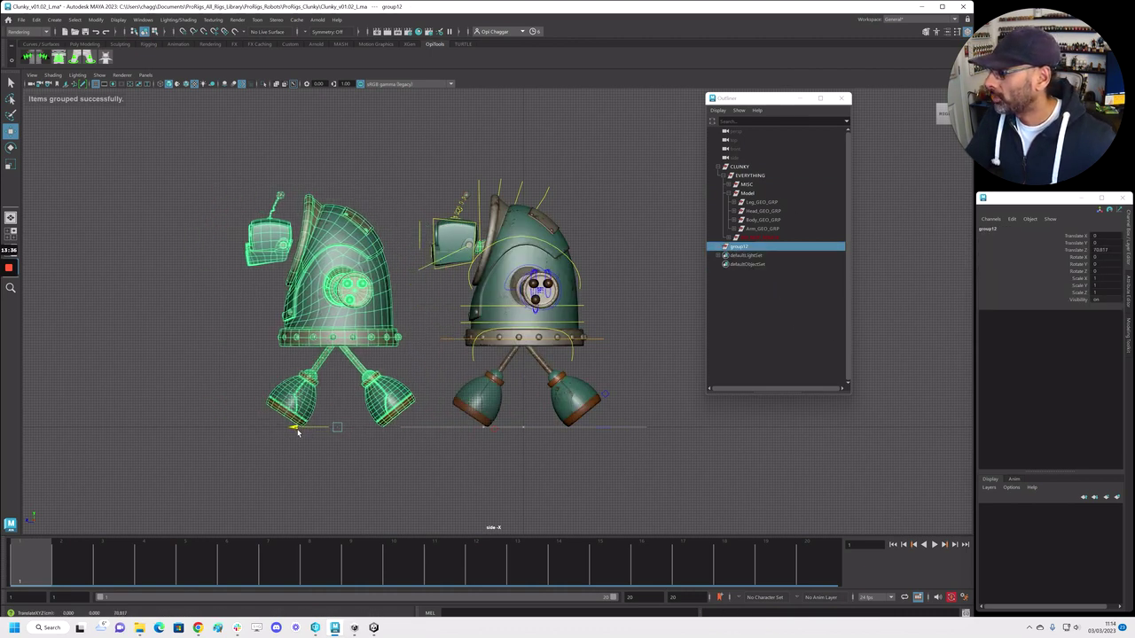
key(ctrl+z)
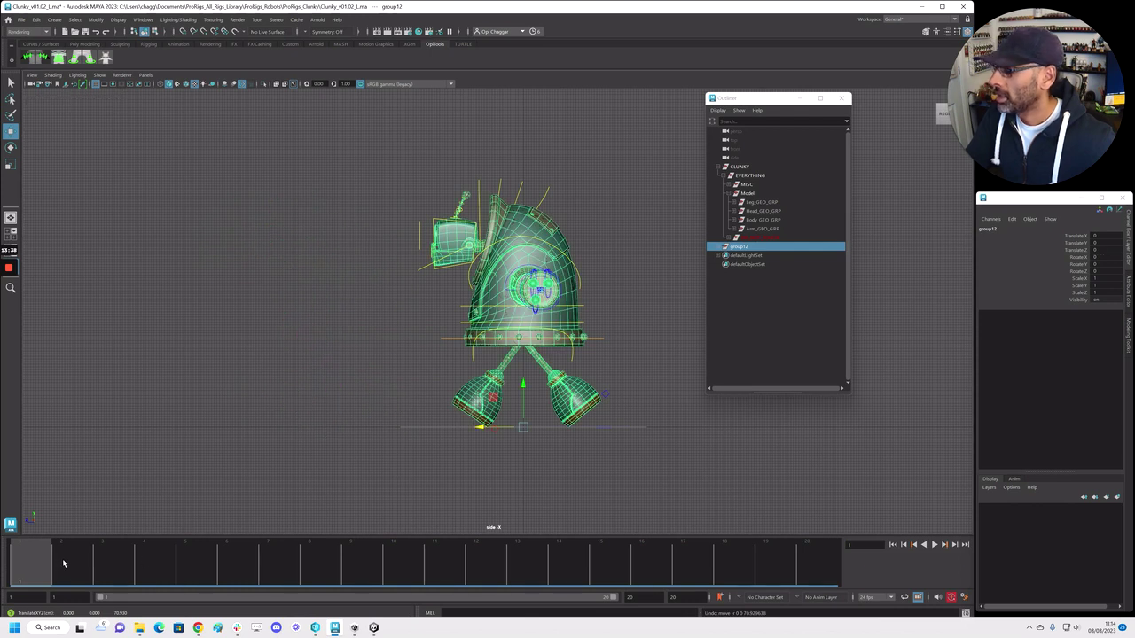
At frame 17, move the duplicated reference geometry group forward in front of the robot, to a Translate Z of about 85.5
drag(45, 567, 626, 568)
click(324, 329)
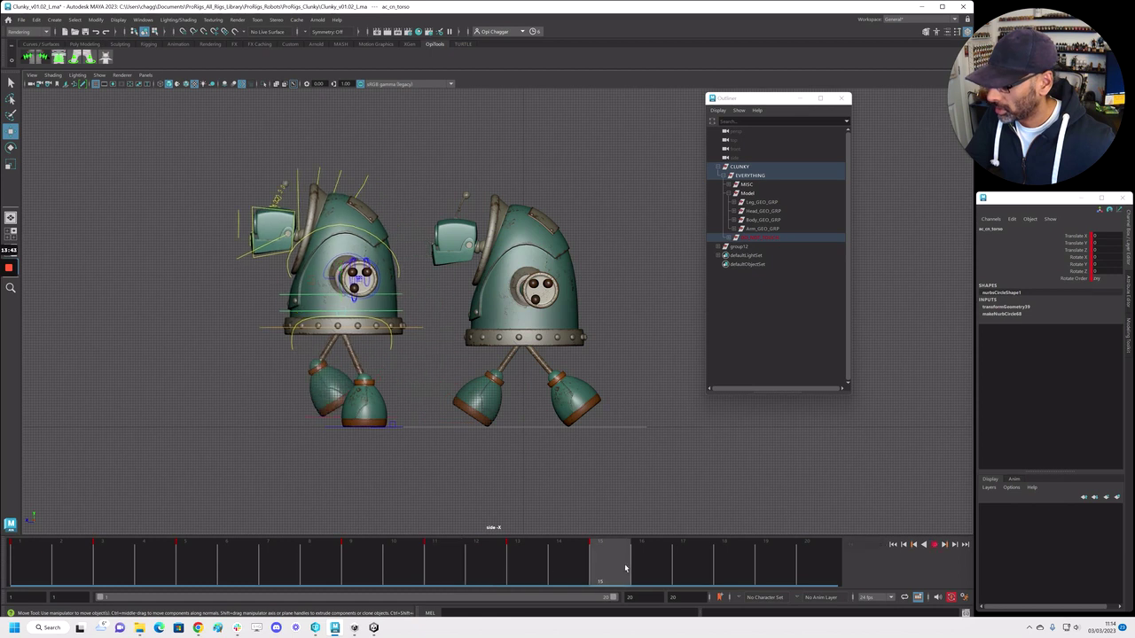
click(695, 561)
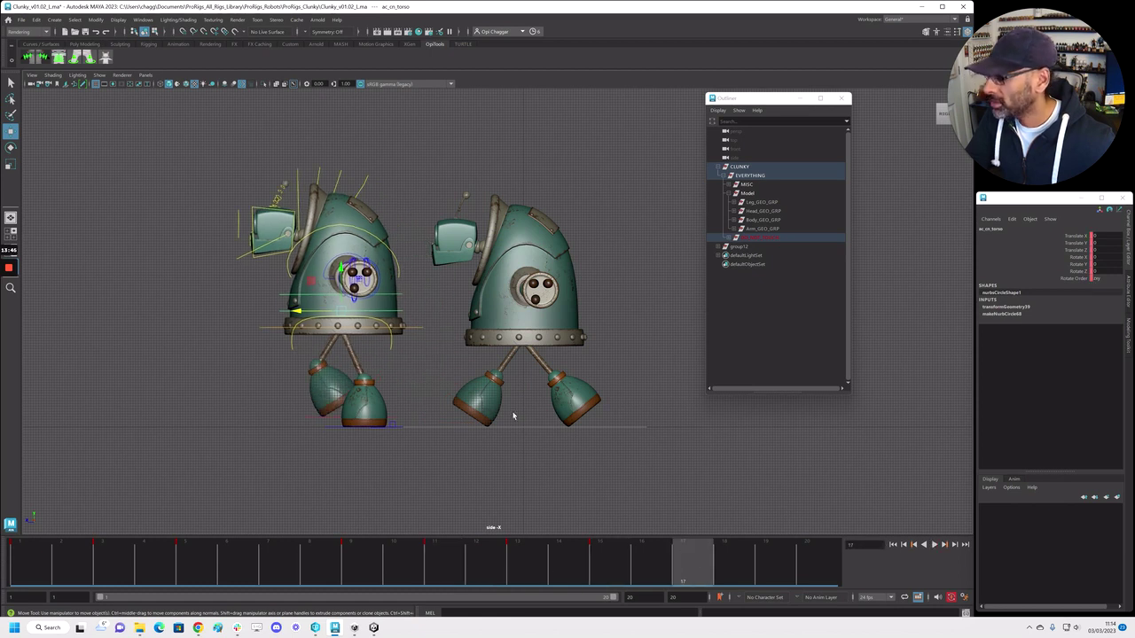
click(743, 246)
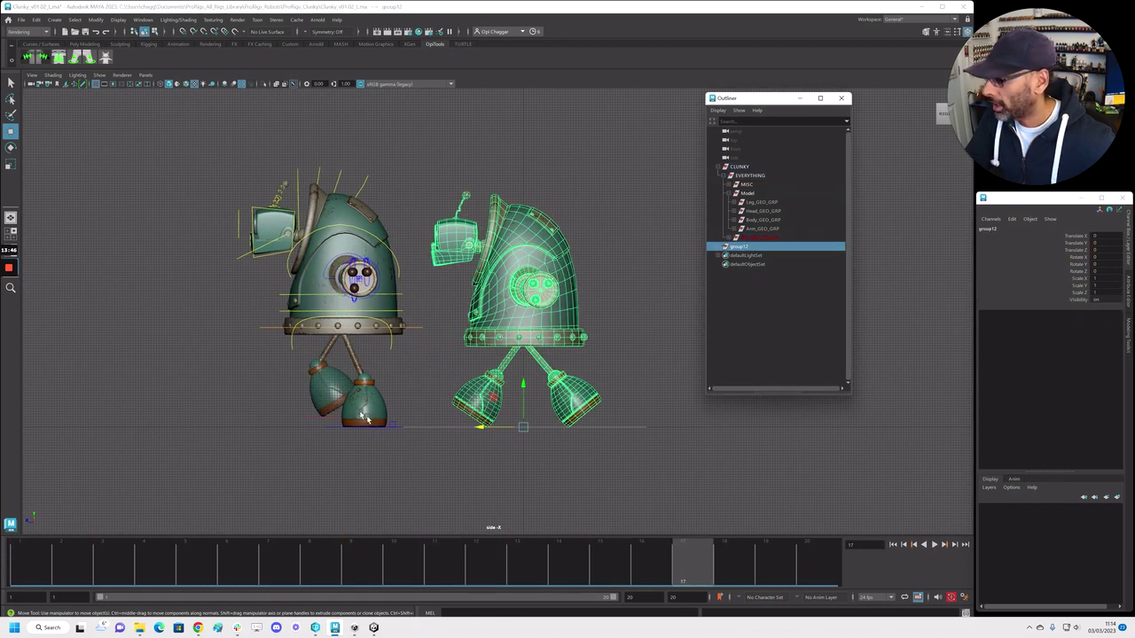
drag(480, 434, 257, 419)
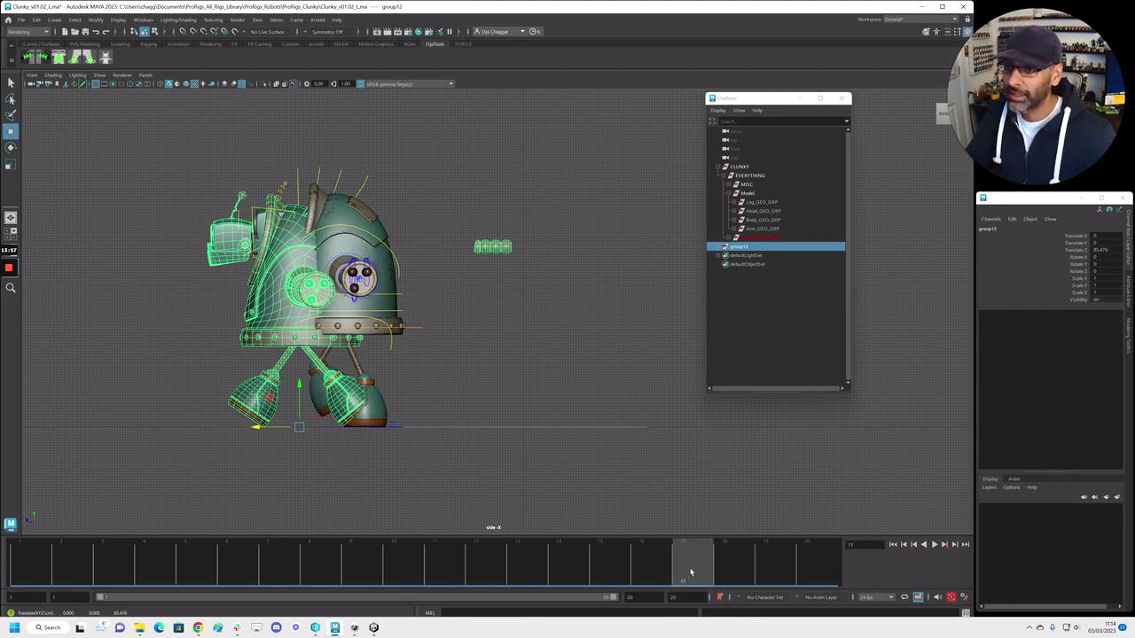
Copy the frame 1 contact pose of all the robot's controls to frame 17, key it, and play back the result
drag(688, 569, 31, 569)
drag(403, 155, 664, 461)
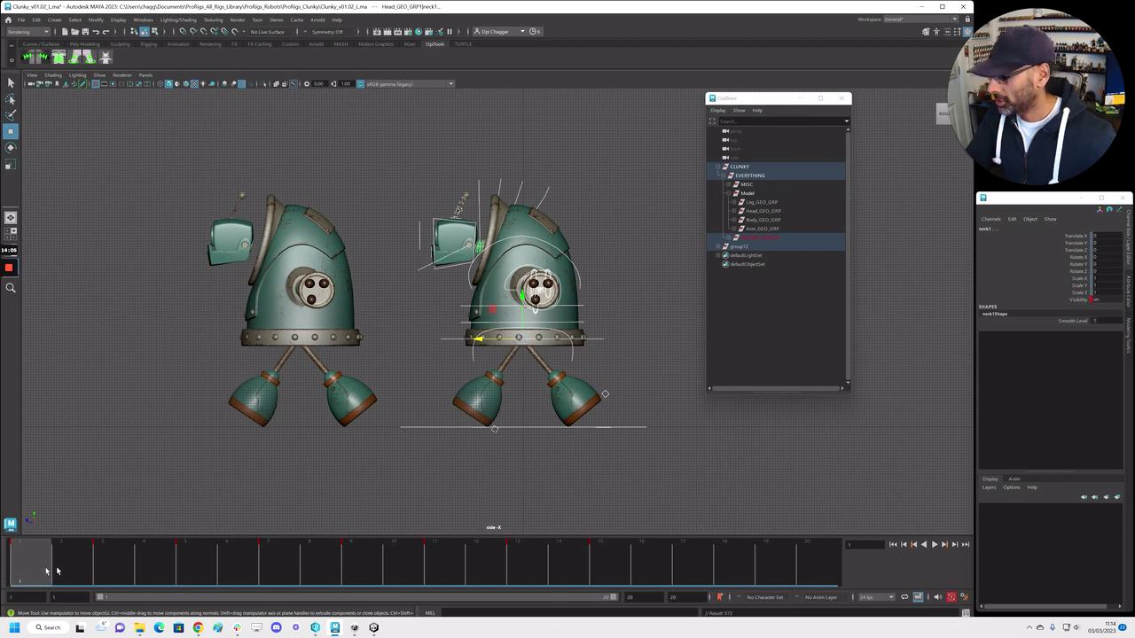
drag(27, 564, 691, 541)
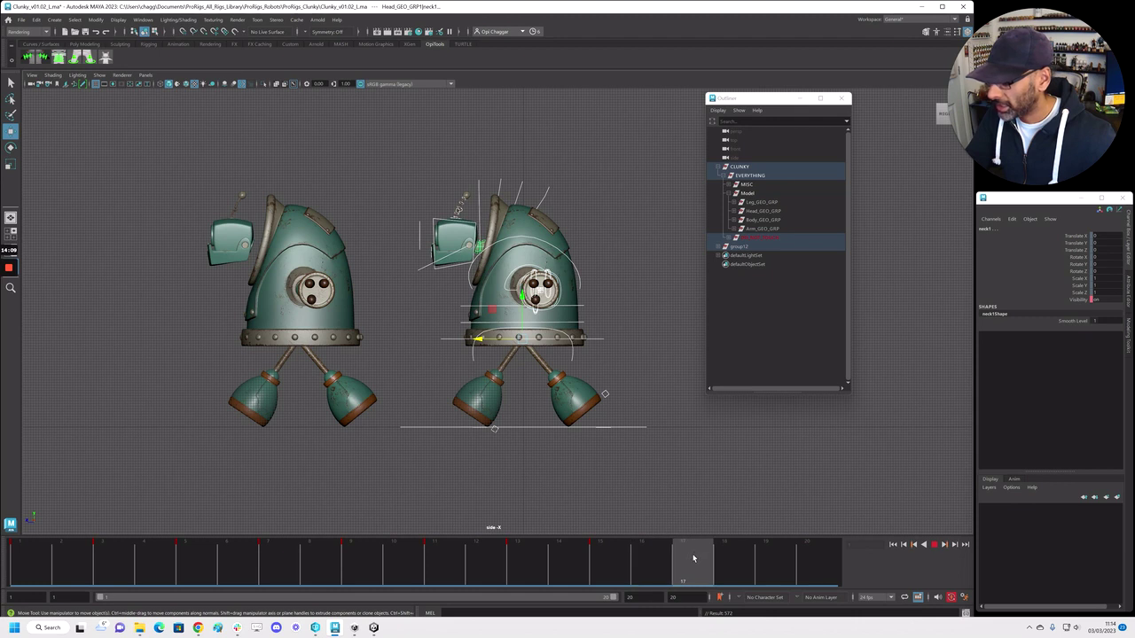
key(alt+v)
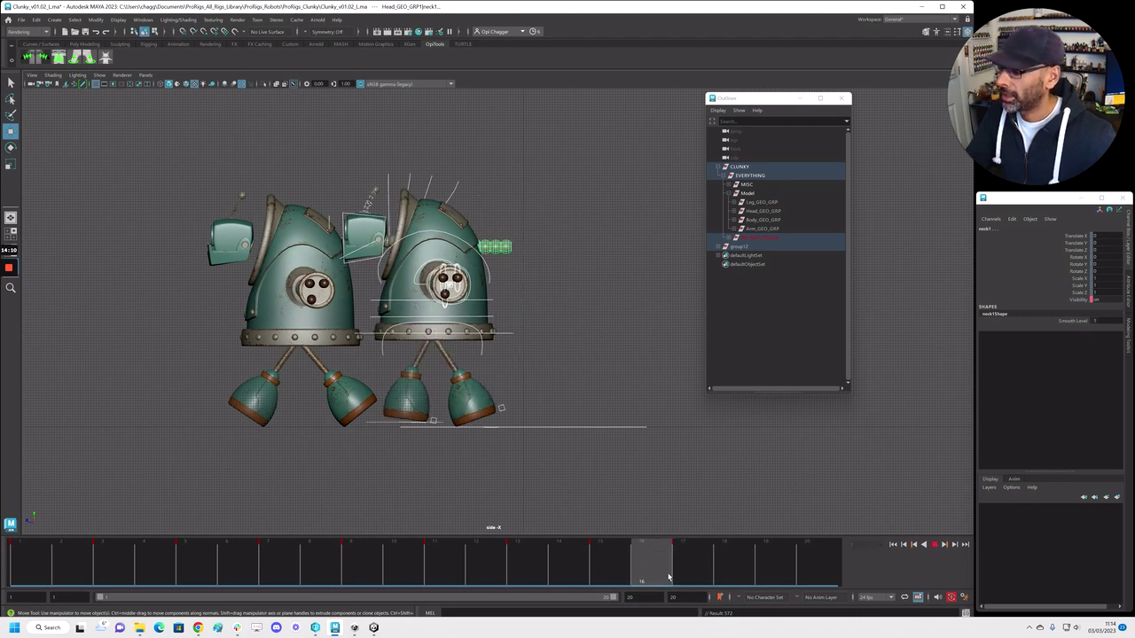
key(alt+v)
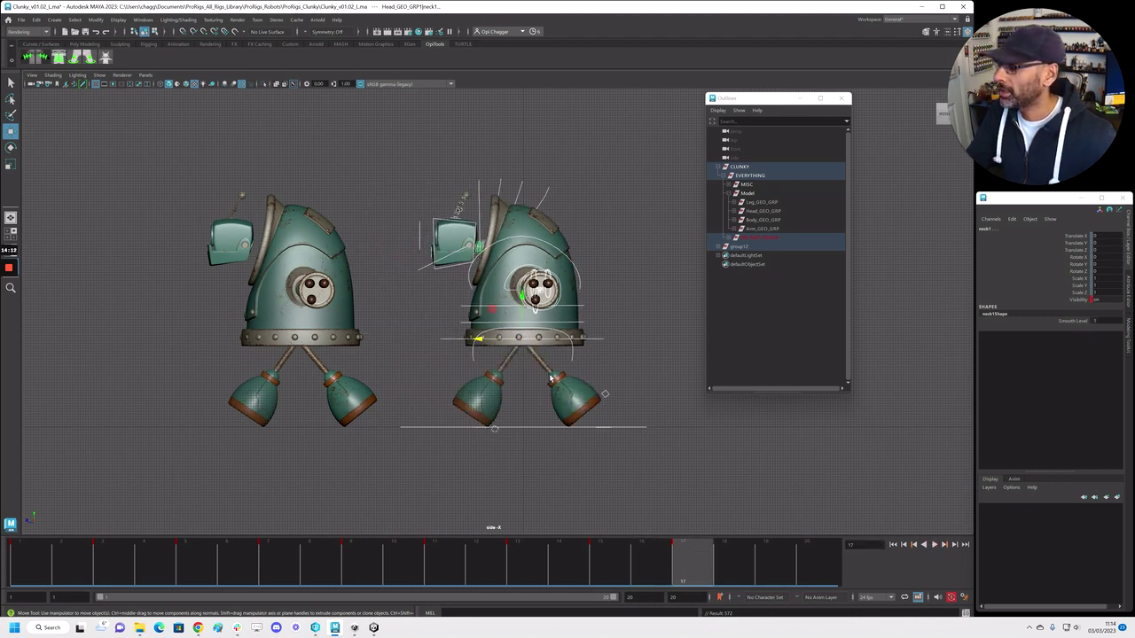
At frame 17, select the foot and root controls together and move them forward onto the reference geometry, bringing root Translate Z to about 85.7
key(space)
drag(769, 100, 1134, 202)
click(672, 259)
click(781, 266)
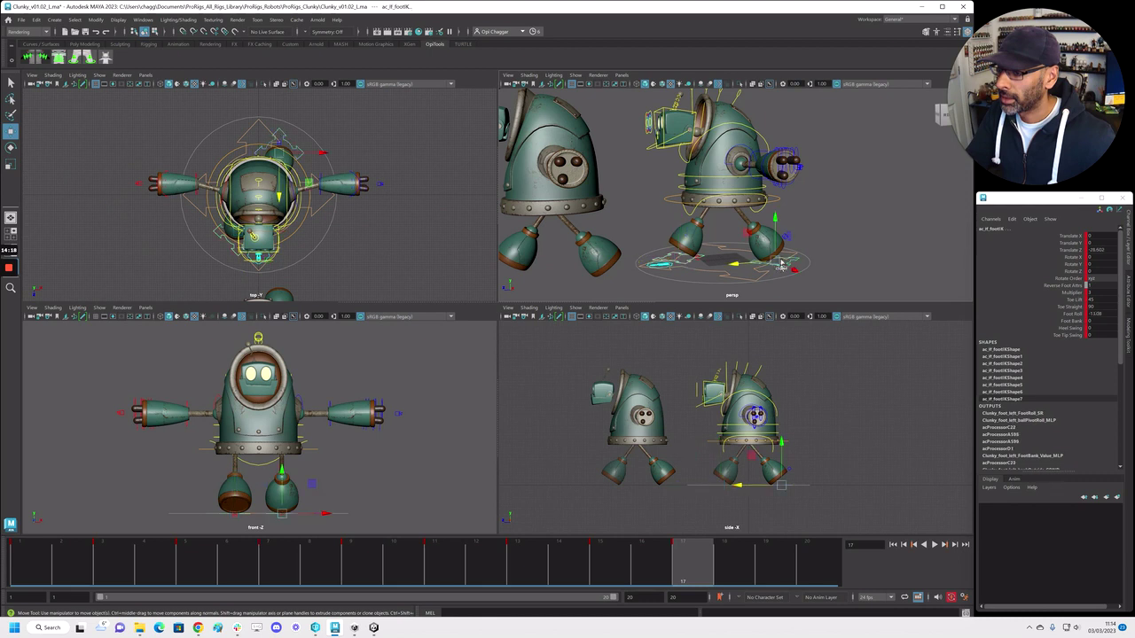
click(780, 201)
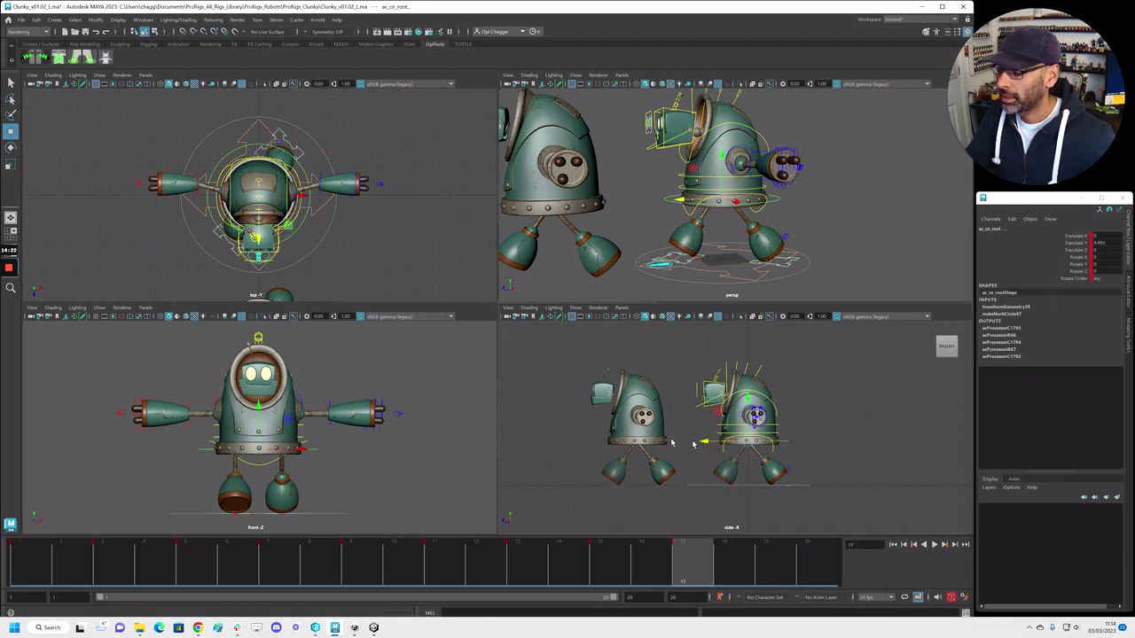
key(space)
drag(481, 342, 256, 345)
alt+right_drag(197, 362, 644, 314)
alt+middle_drag(657, 314, 927, 306)
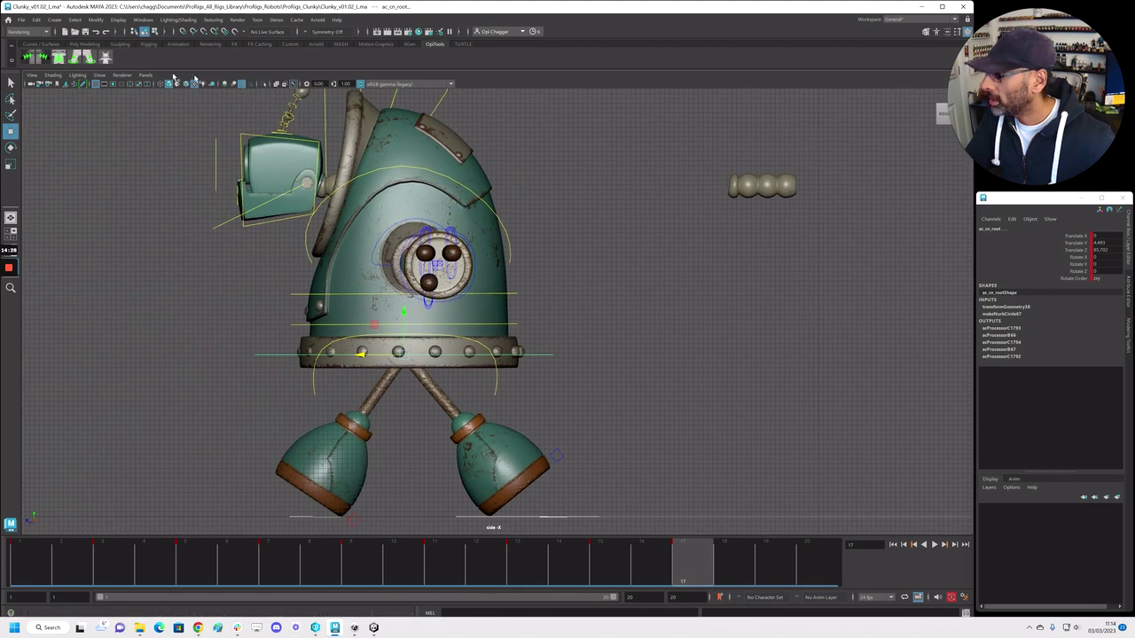
Display the side view in wireframe and fine-tune the selected controls against the reference legs, with root Translate Z at about 85.48
click(99, 75)
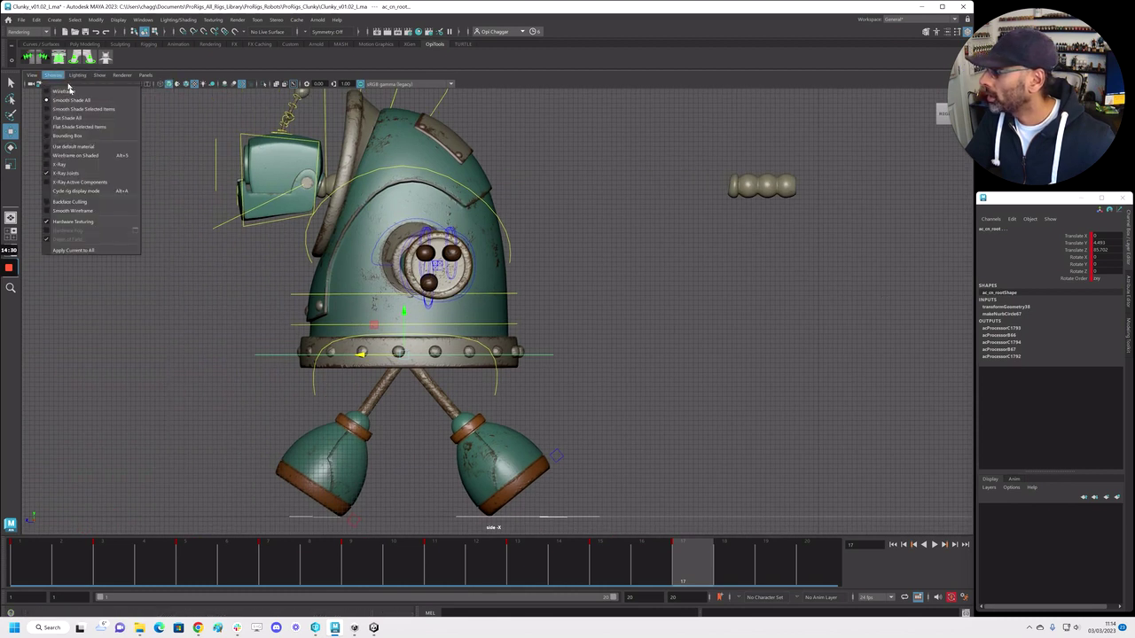
click(76, 91)
scroll(623, 346, up, 6)
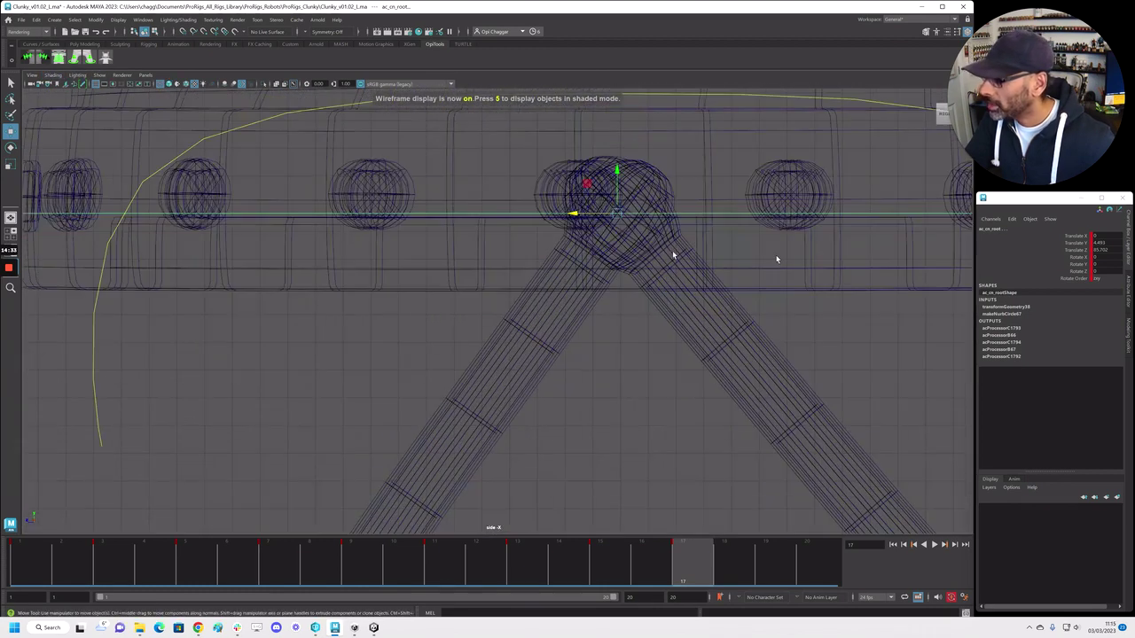
mouse_move(573, 218)
mouse_down()
mouse_move(562, 213)
mouse_move(578, 217)
mouse_up()
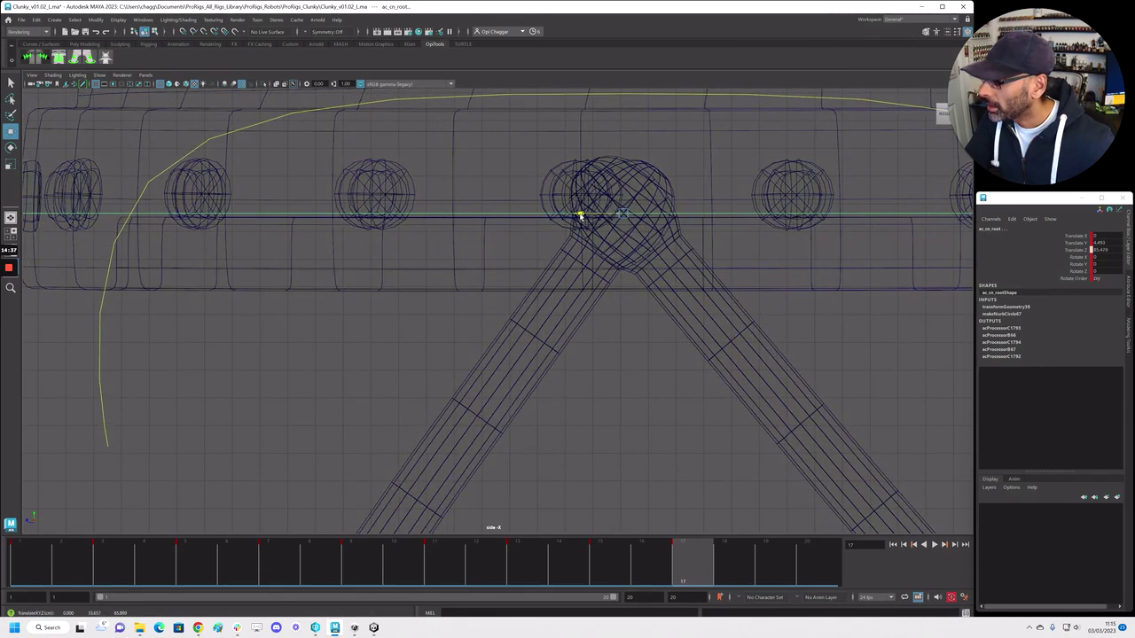
scroll(562, 355, down, 8)
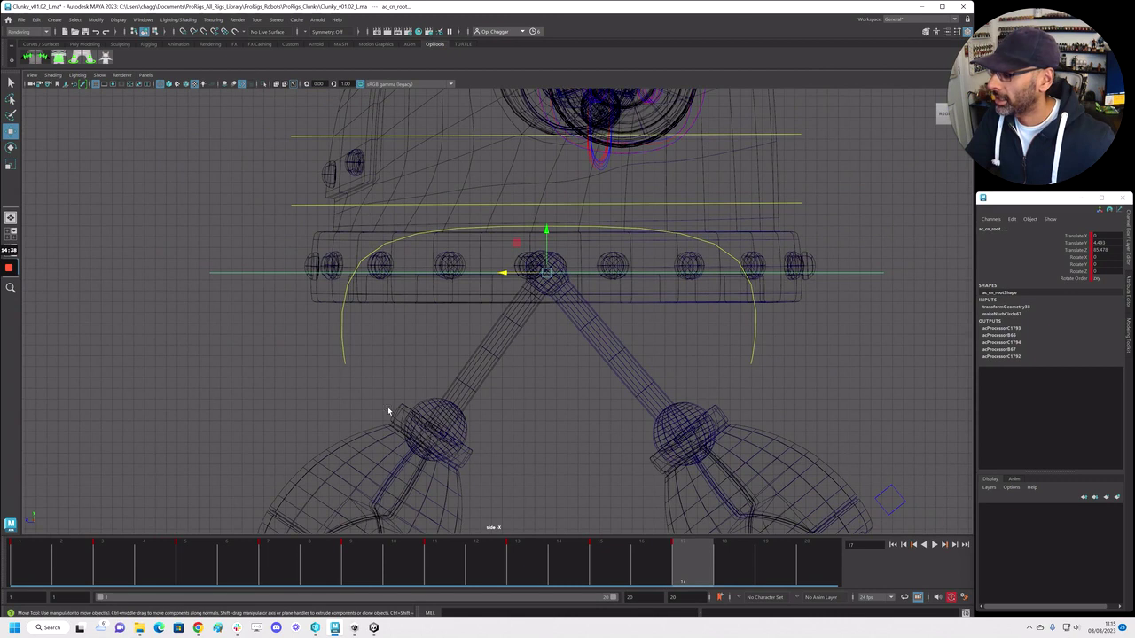
scroll(669, 304, down, 4)
scroll(352, 307, down, 2)
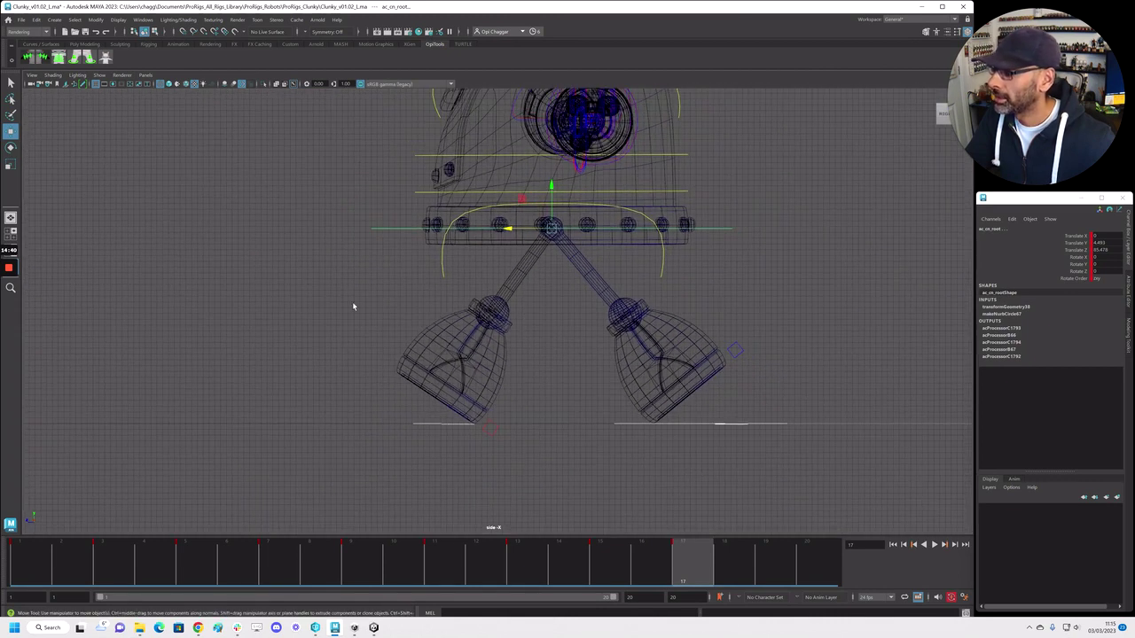
scroll(340, 367, up, 10)
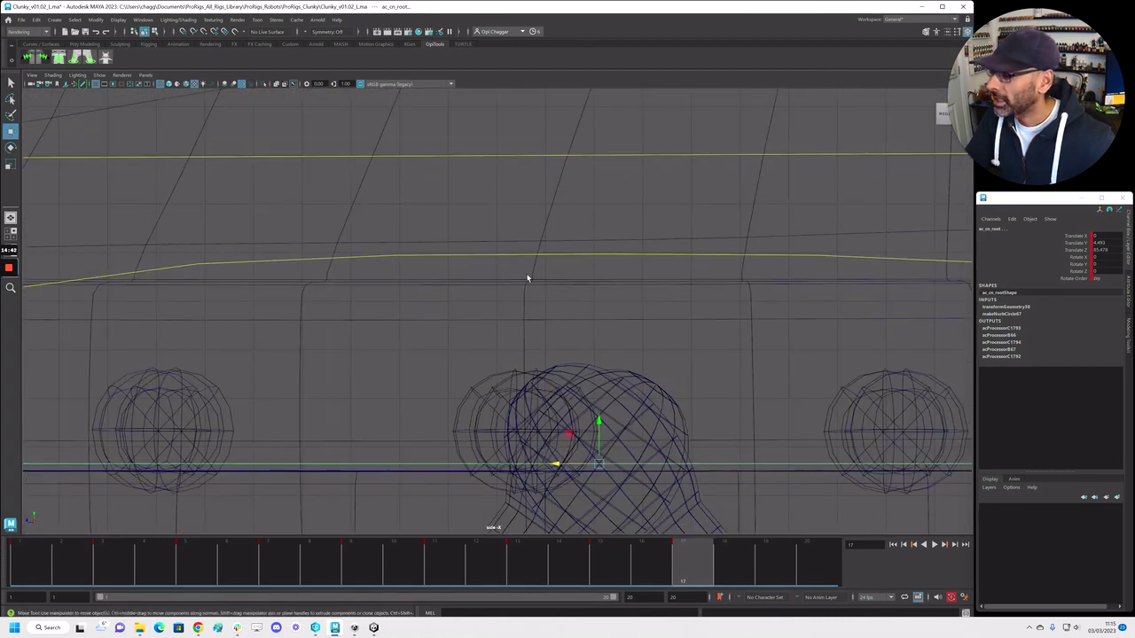
drag(562, 464, 556, 464)
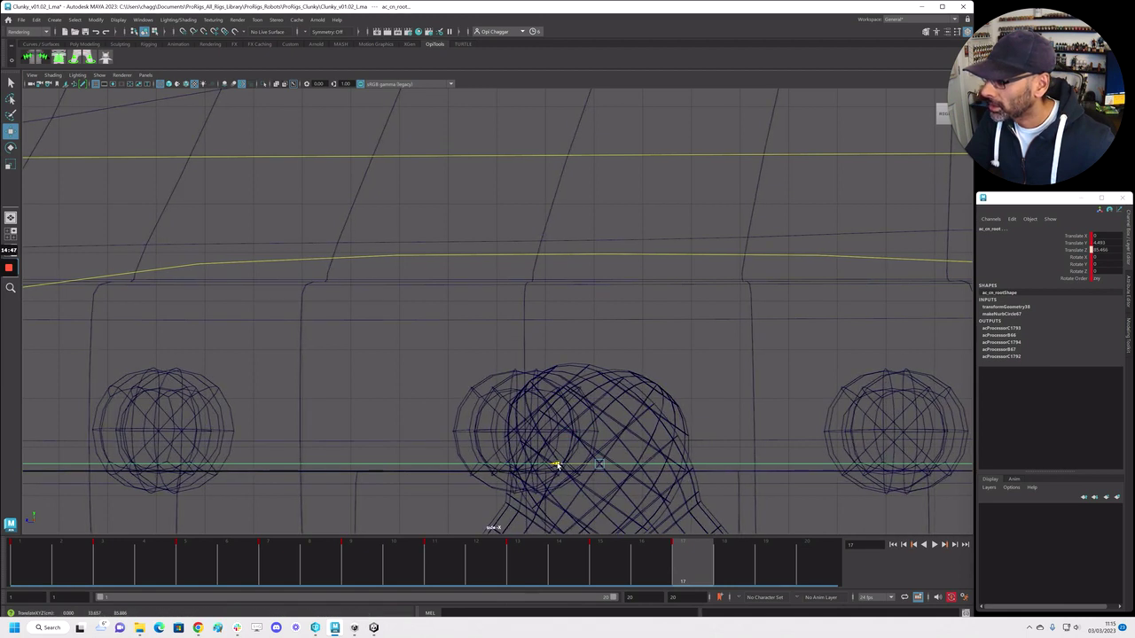
key(ctrl+z)
key(ctrl+z)
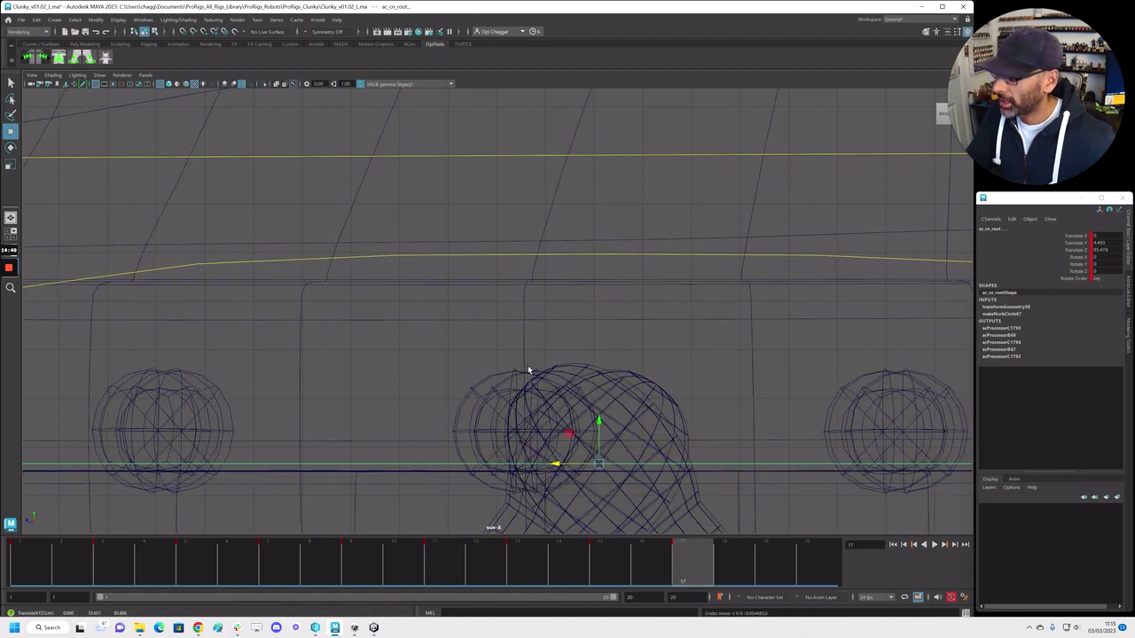
Return to frame 1 in the perspective view and delete the duplicated reference geometry
alt+right_drag(537, 346, 369, 353)
scroll(537, 348, down, 5)
key(space)
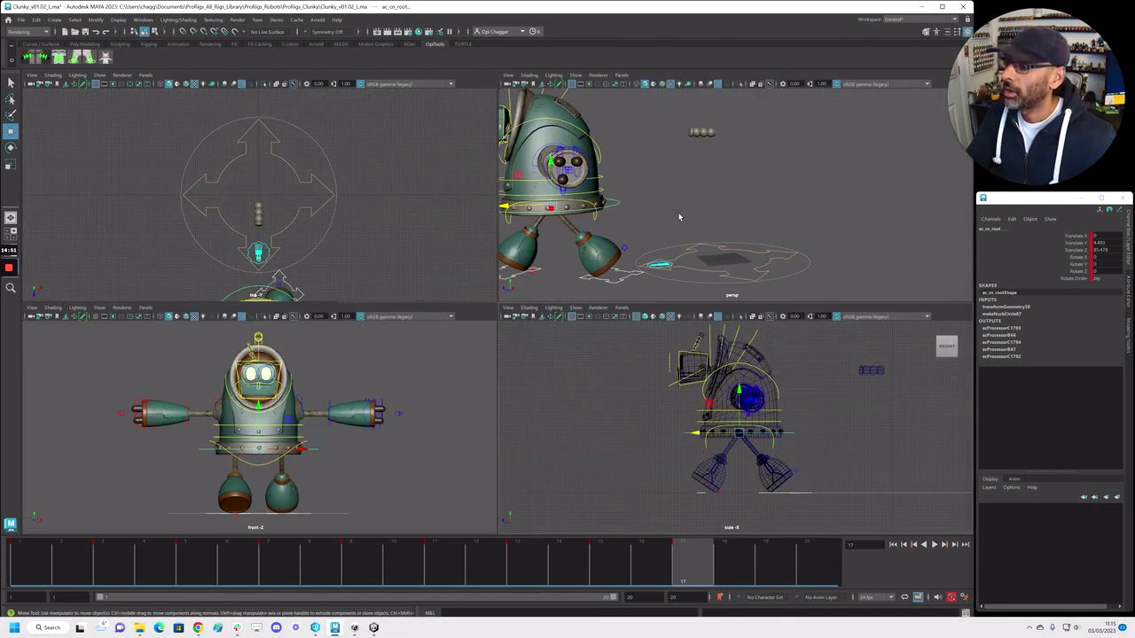
key(space)
alt+right_drag(647, 251, 408, 313)
drag(402, 548, 30, 558)
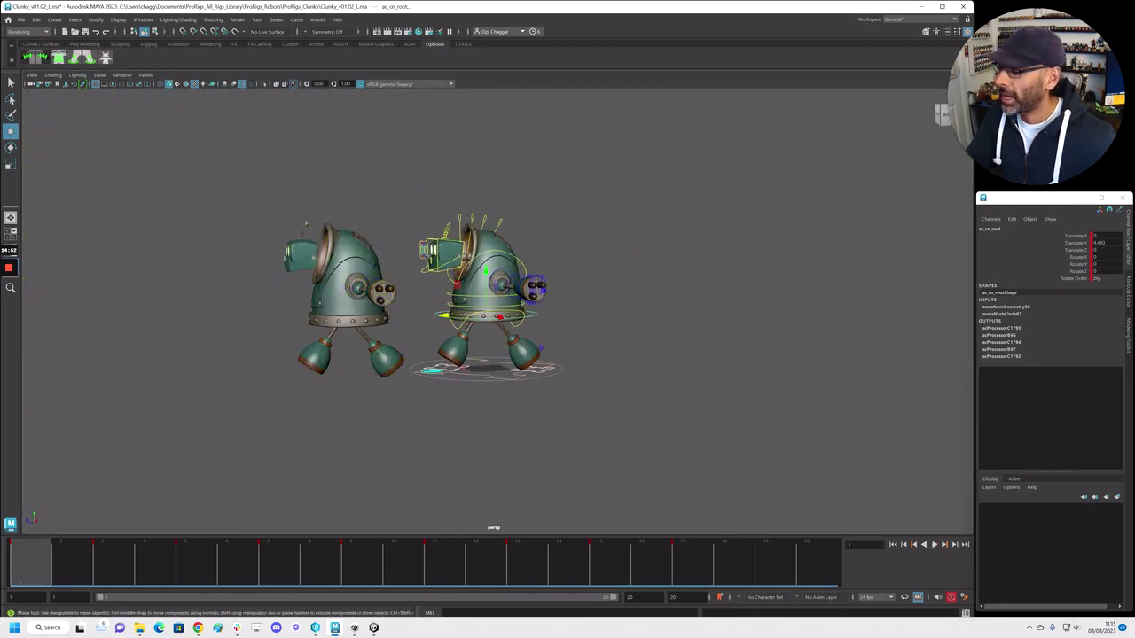
click(346, 292)
key(Delete)
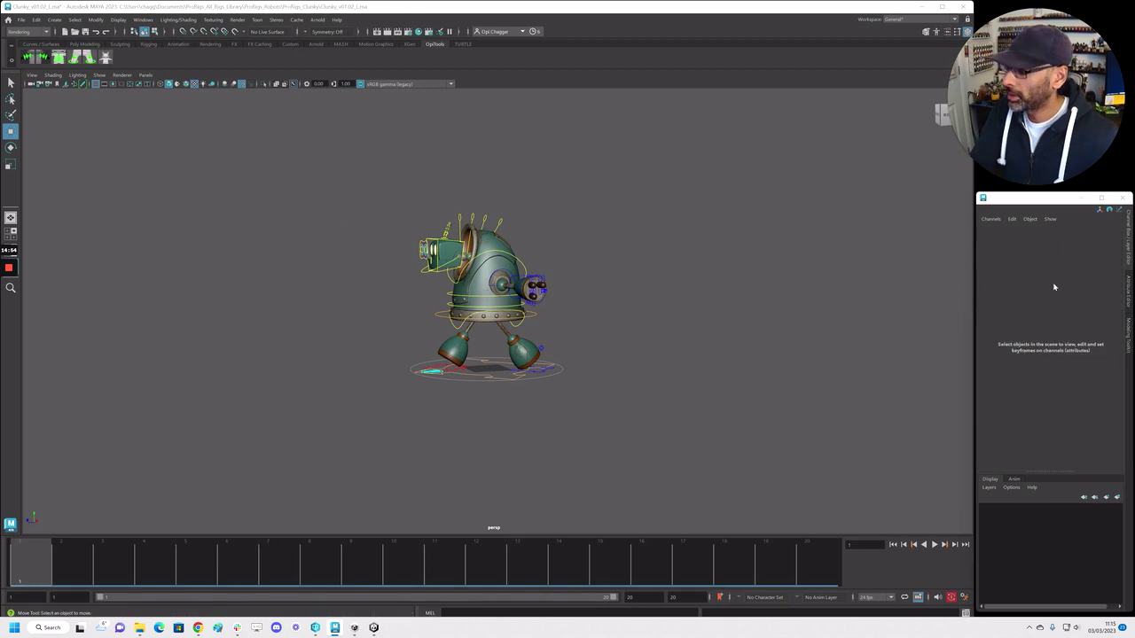
Select all of the robot's controls and play back the stepped walk in the perspective view to check the poses
key(alt+v)
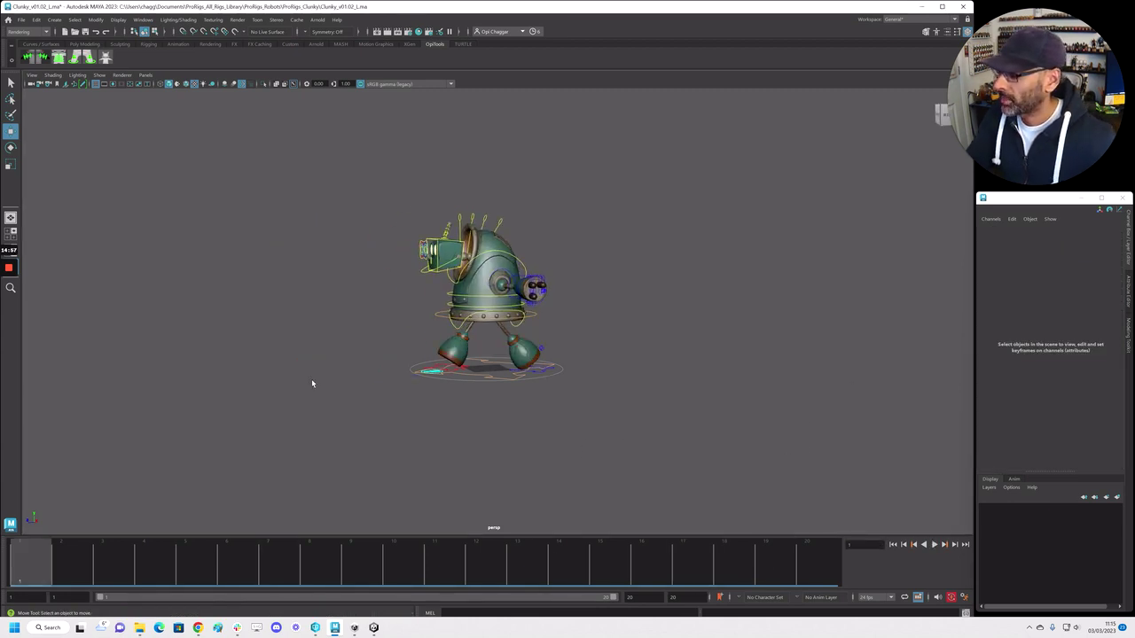
key(Escape)
drag(292, 146, 612, 434)
drag(509, 576, 22, 550)
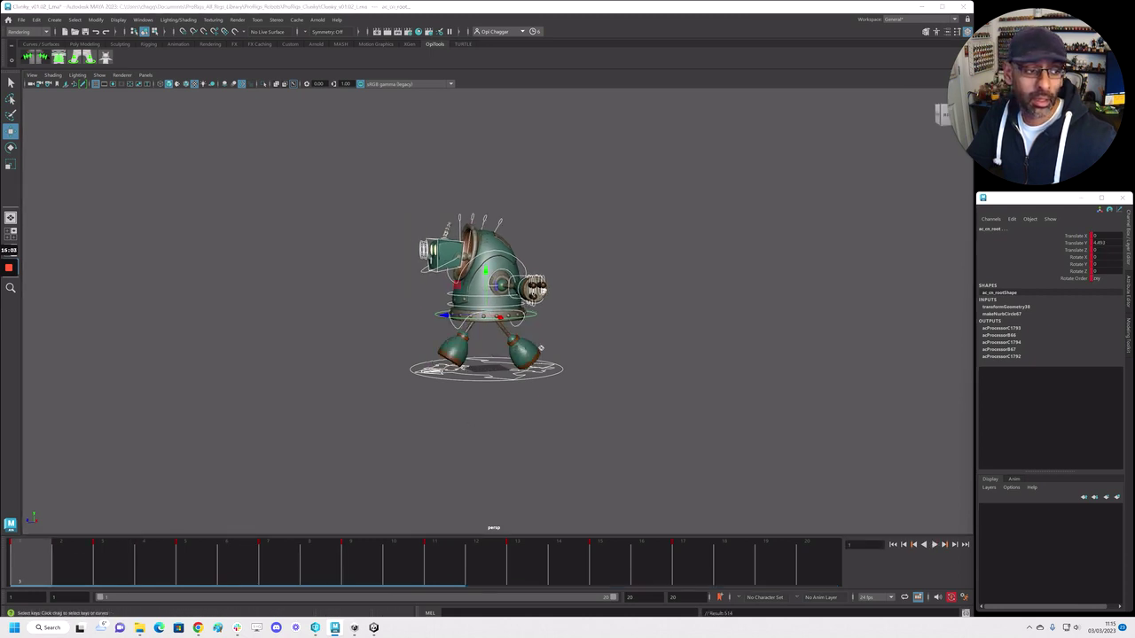
key(alt+v)
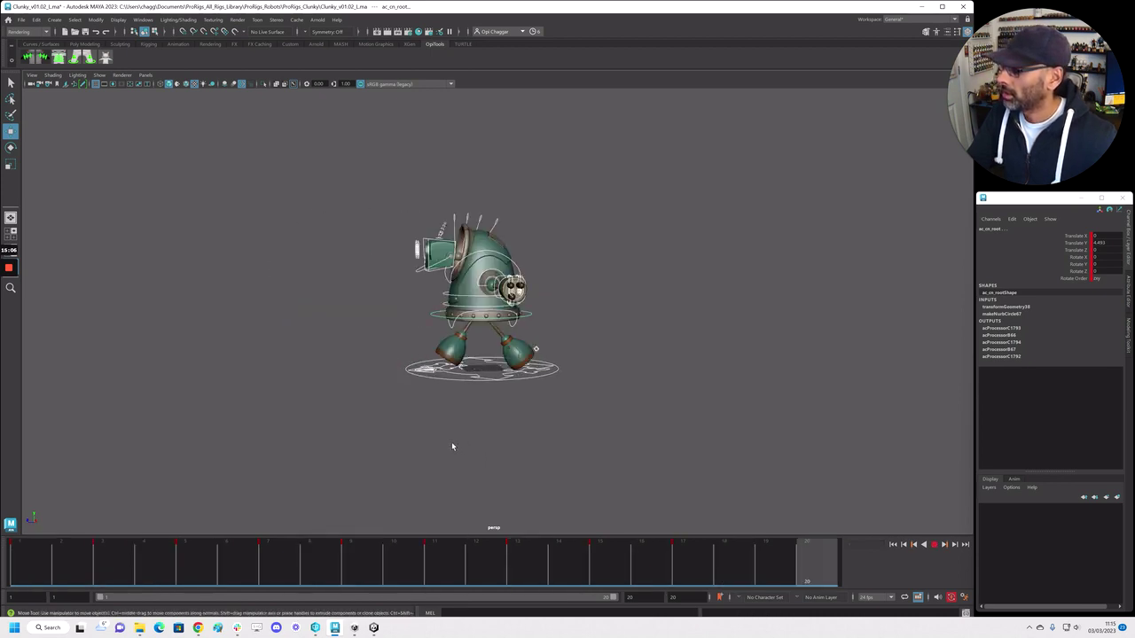
Return the side view to textured shading and review the walk up to the final contact at frame 17
key(space)
key(space)
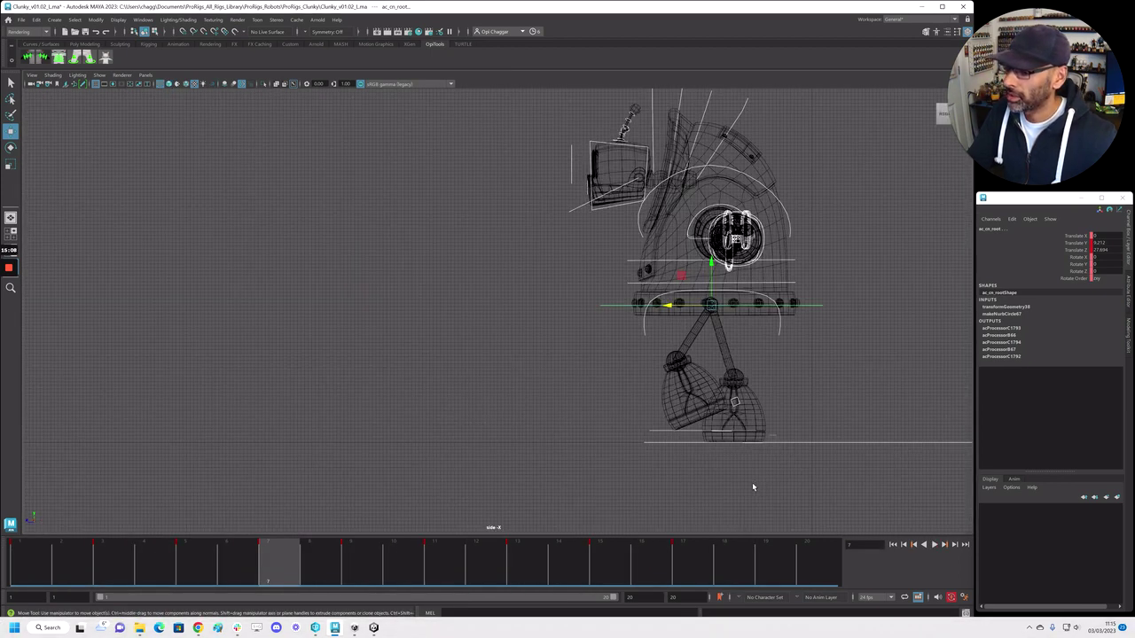
key(6)
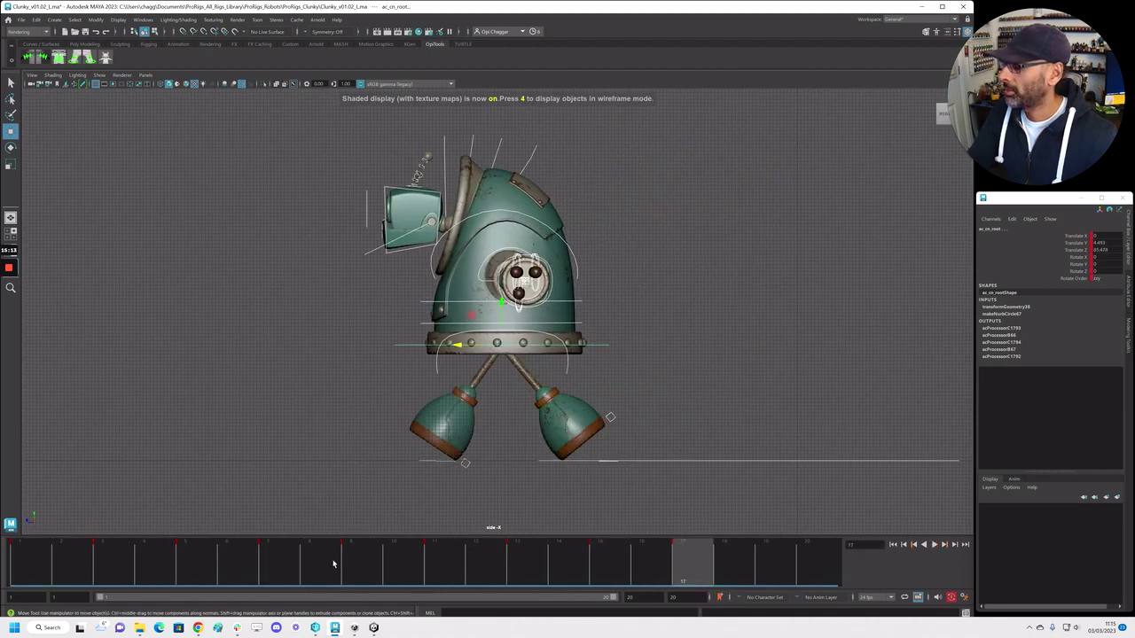
Set both the playback end and the animation end to frame 17
key(space)
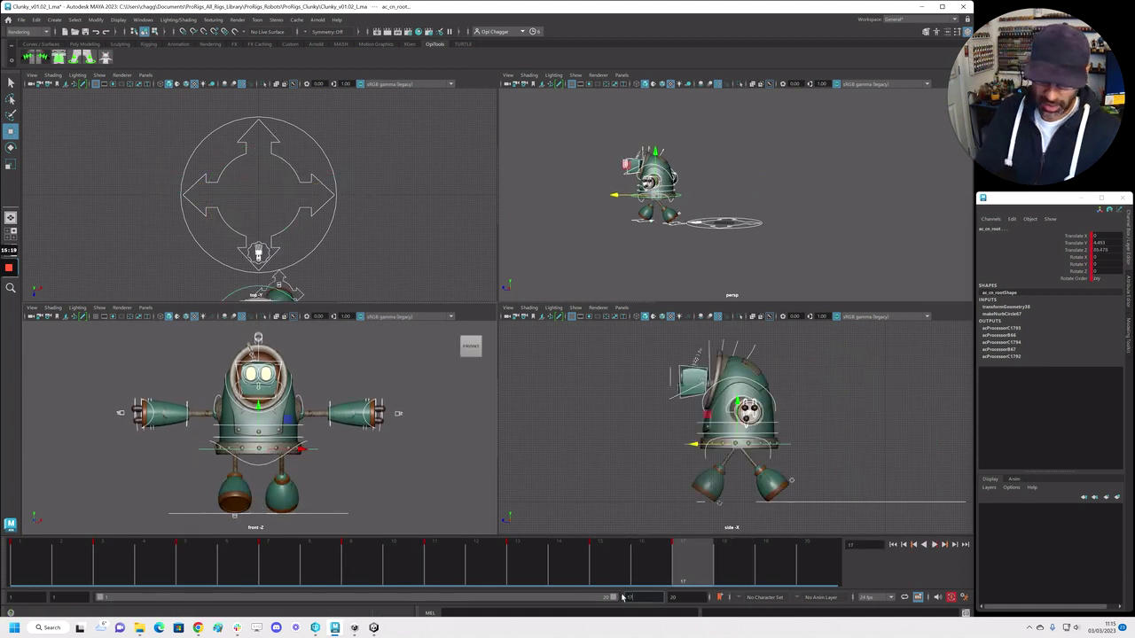
key(Return)
drag(686, 599, 658, 600)
text(17)
key(Return)
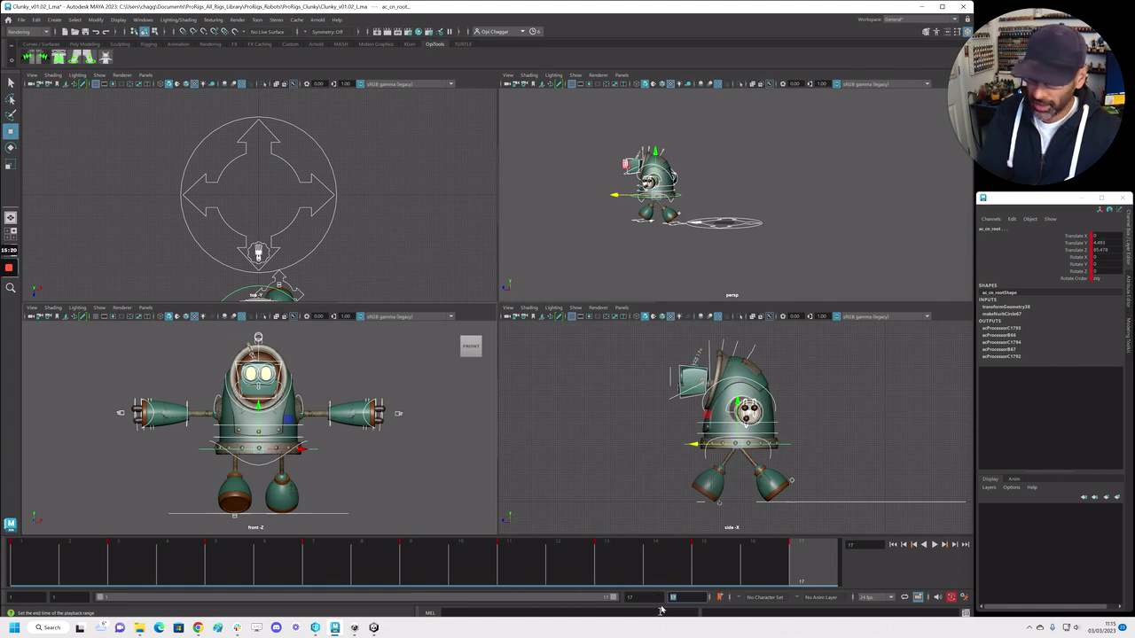
Play back the shortened walk cycle in the four-view layout and in the perspective view, returning to frame 1 after each run
key(alt+v)
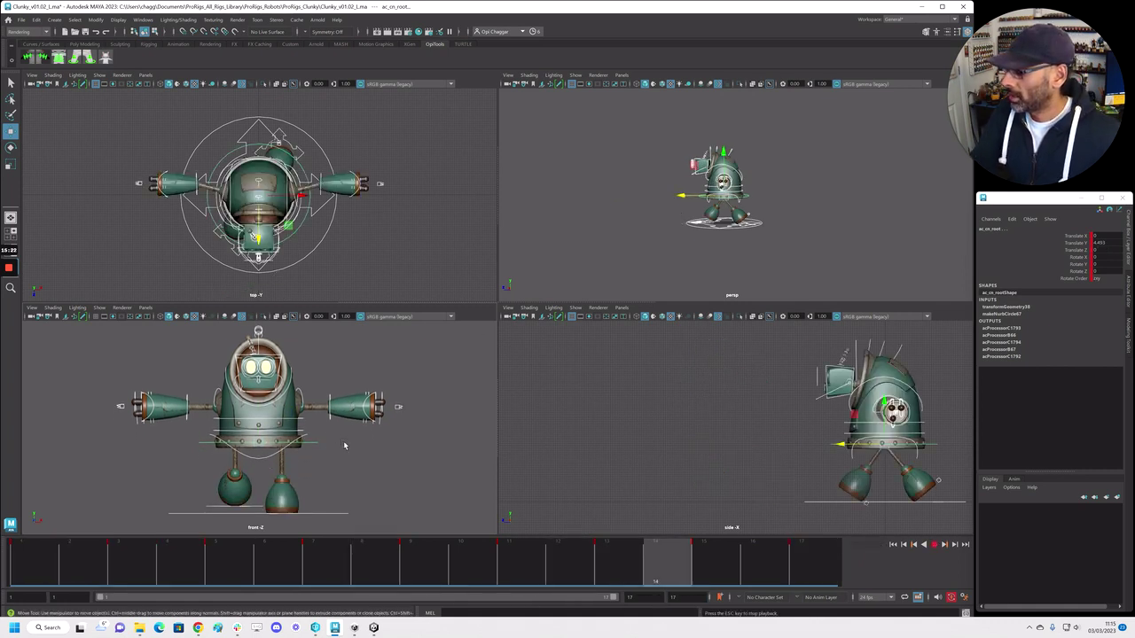
key(Escape)
drag(101, 563, 33, 564)
key(space)
key(alt+v)
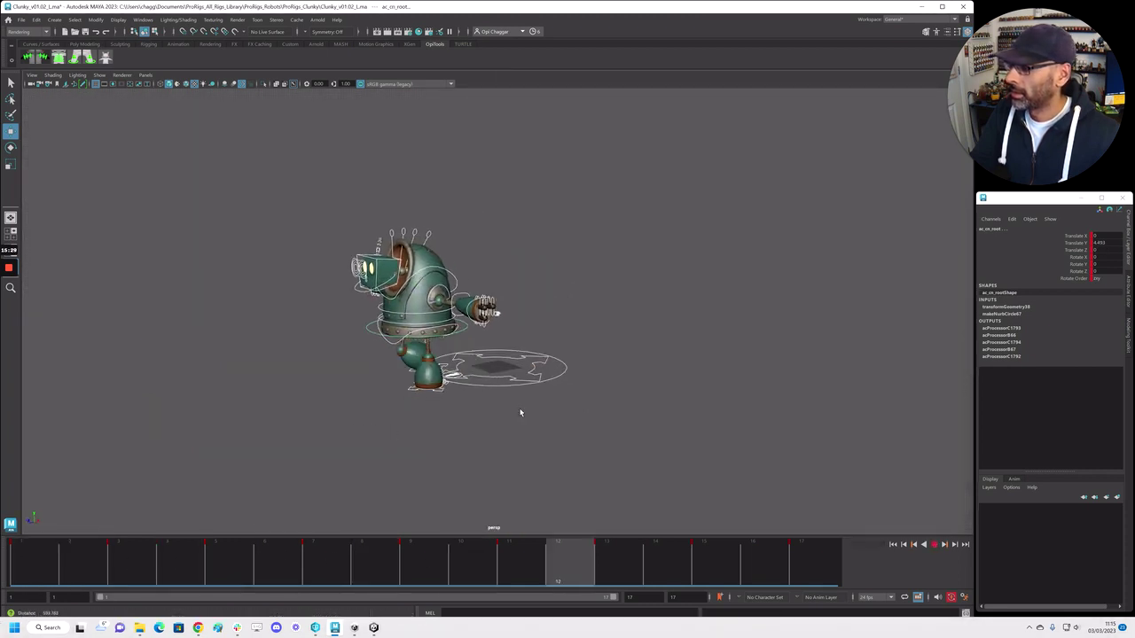
key(Escape)
drag(208, 562, 34, 562)
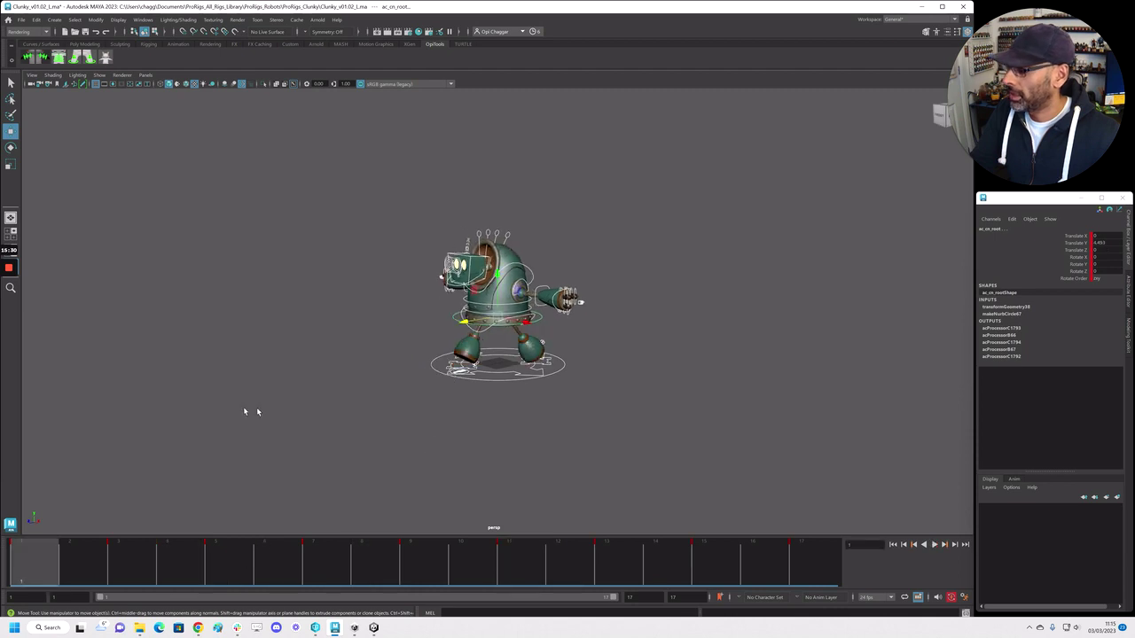
Open the Graph Editor for the robot's root control and isolate its Translate Z curve
alt+right_drag(248, 410, 382, 352)
click(382, 352)
click(428, 332)
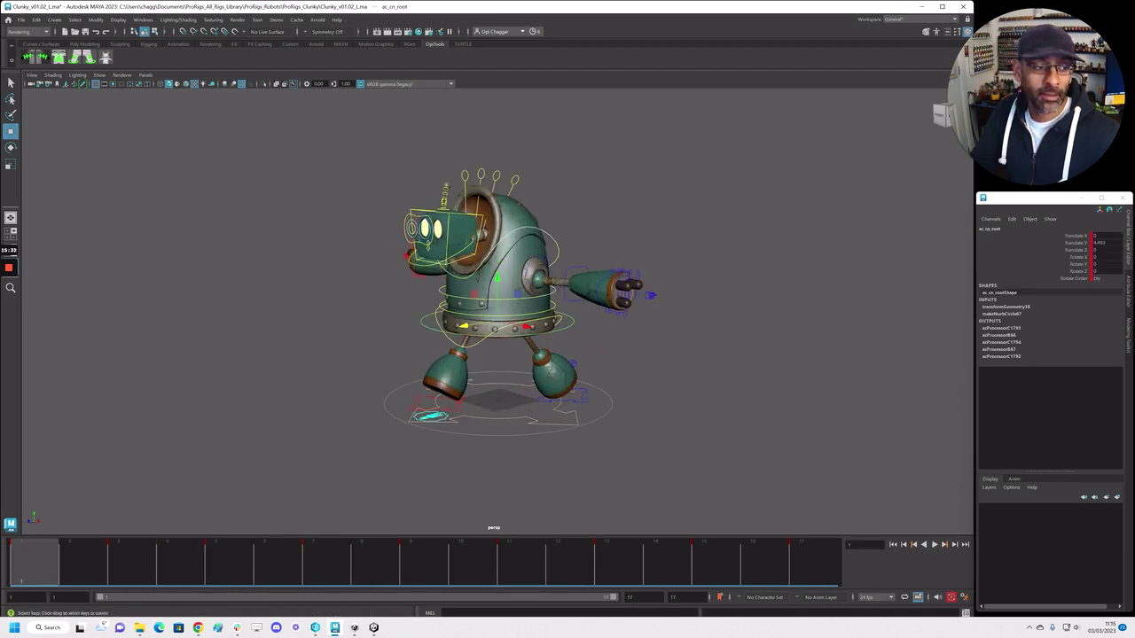
drag(1134, 186, 408, 124)
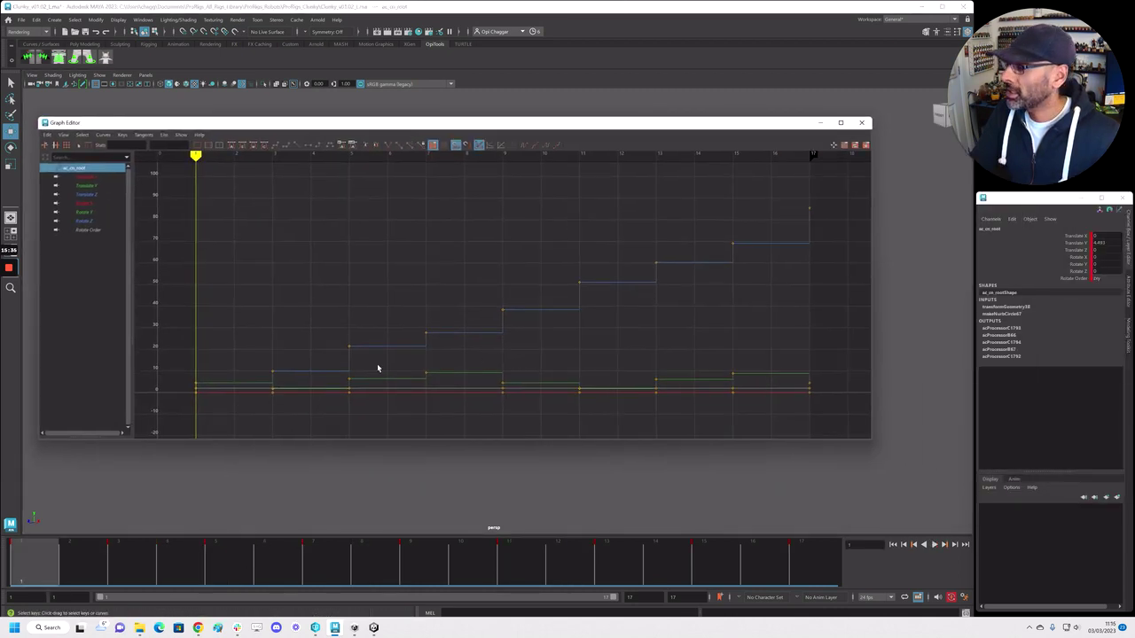
click(93, 194)
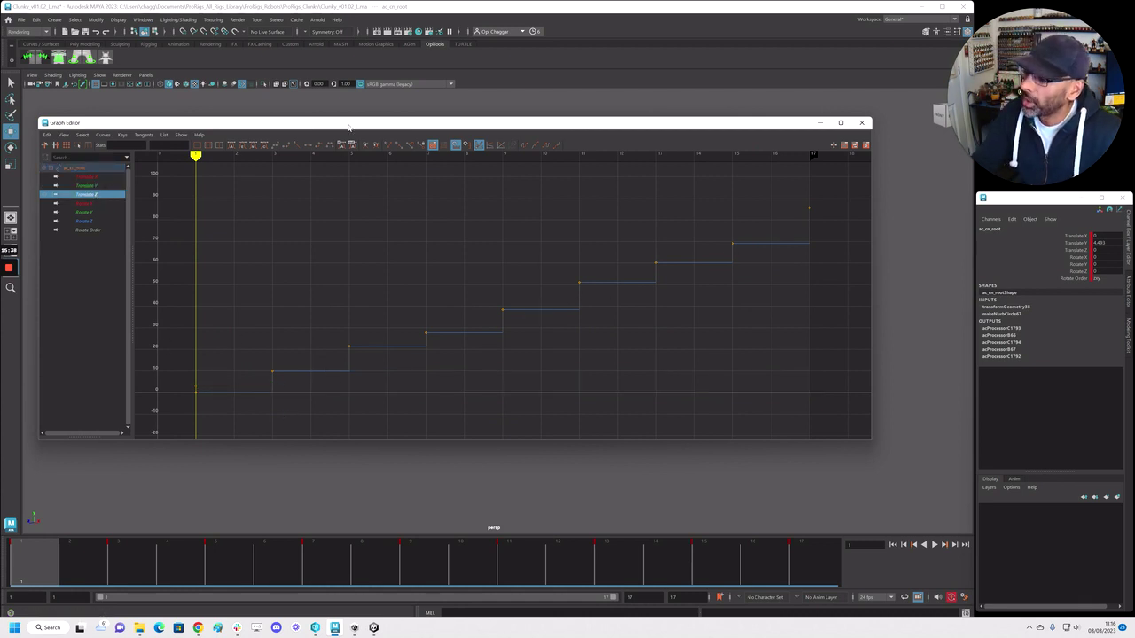
Move the Graph Editor out of the way and examine the body's balance over the feet at frames 1, 3 and 5
drag(348, 127, 1134, 147)
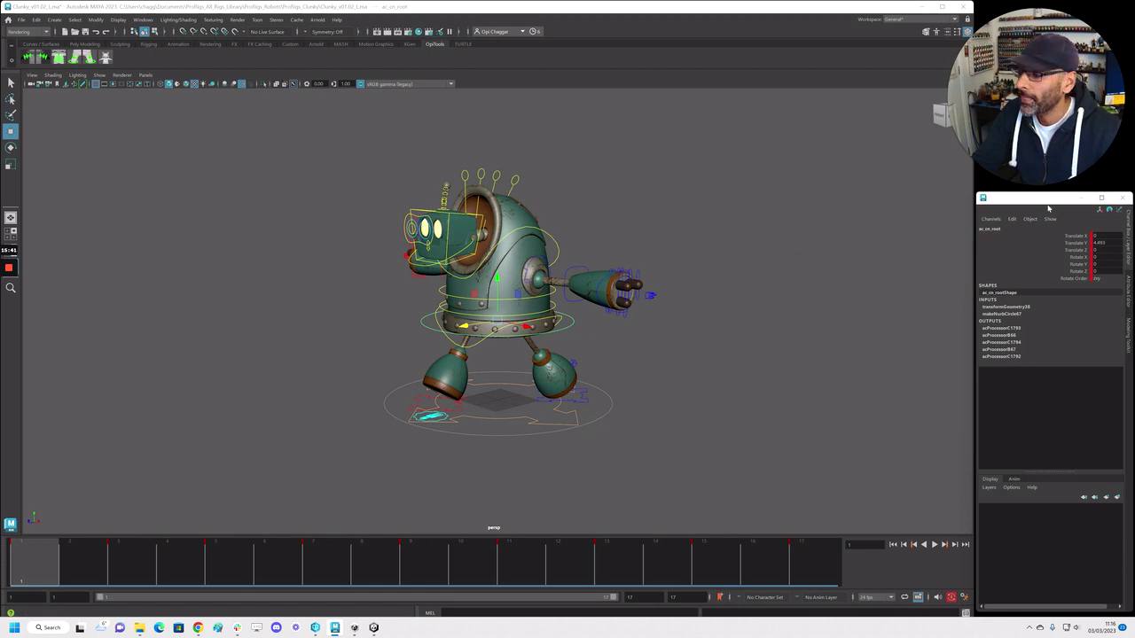
alt+drag(340, 482, 450, 373)
alt+middle_drag(450, 372, 415, 371)
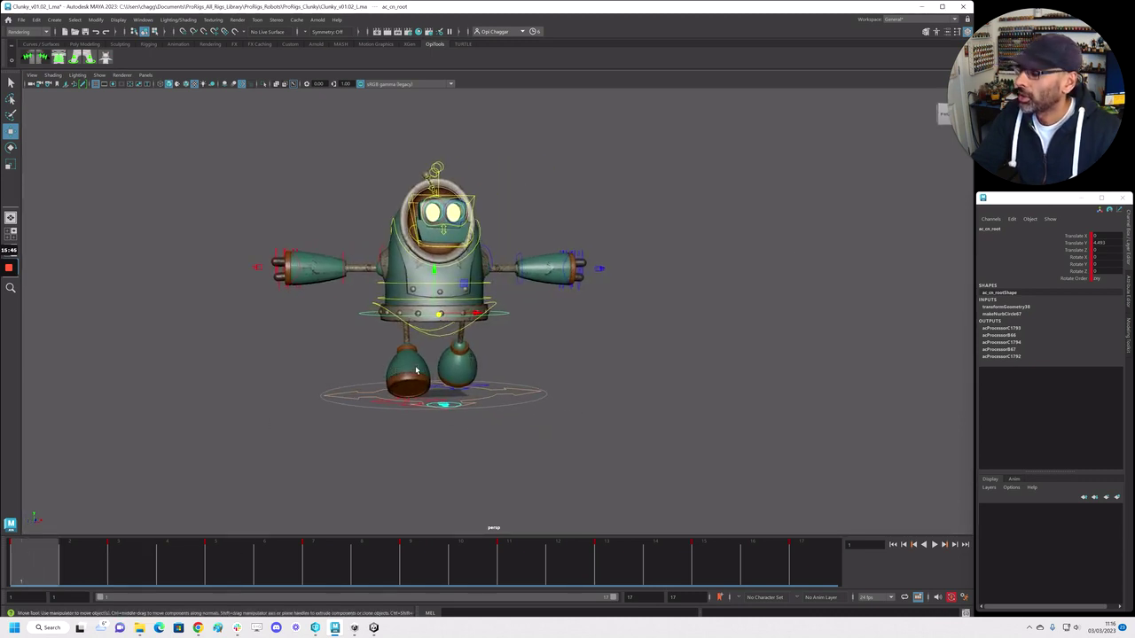
key(space)
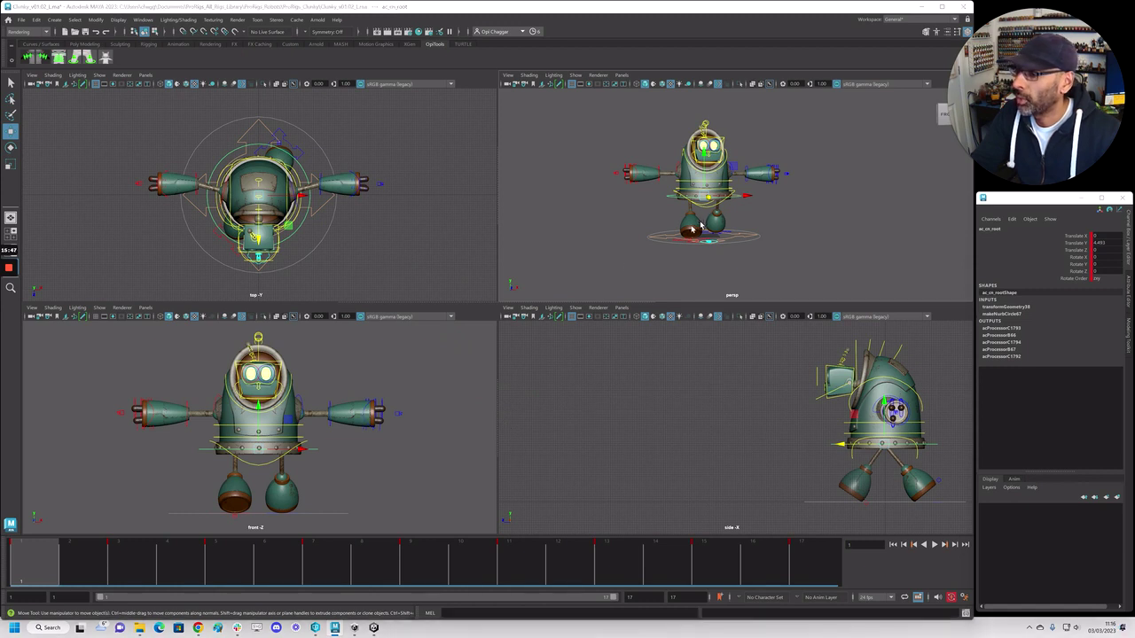
key(space)
drag(63, 565, 135, 568)
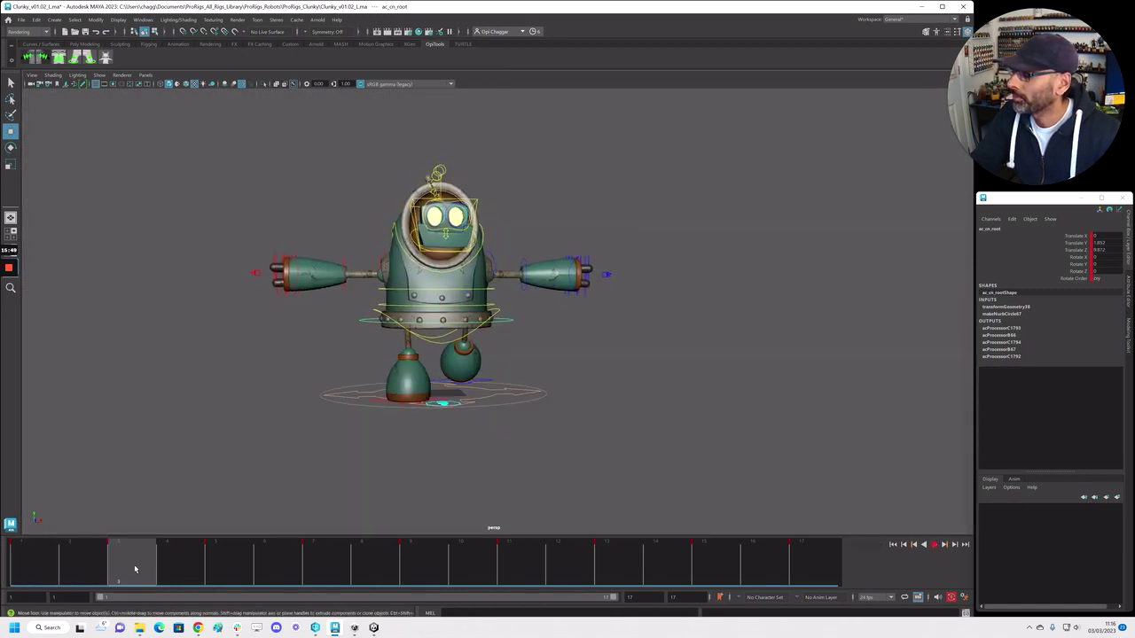
alt+drag(390, 417, 388, 461)
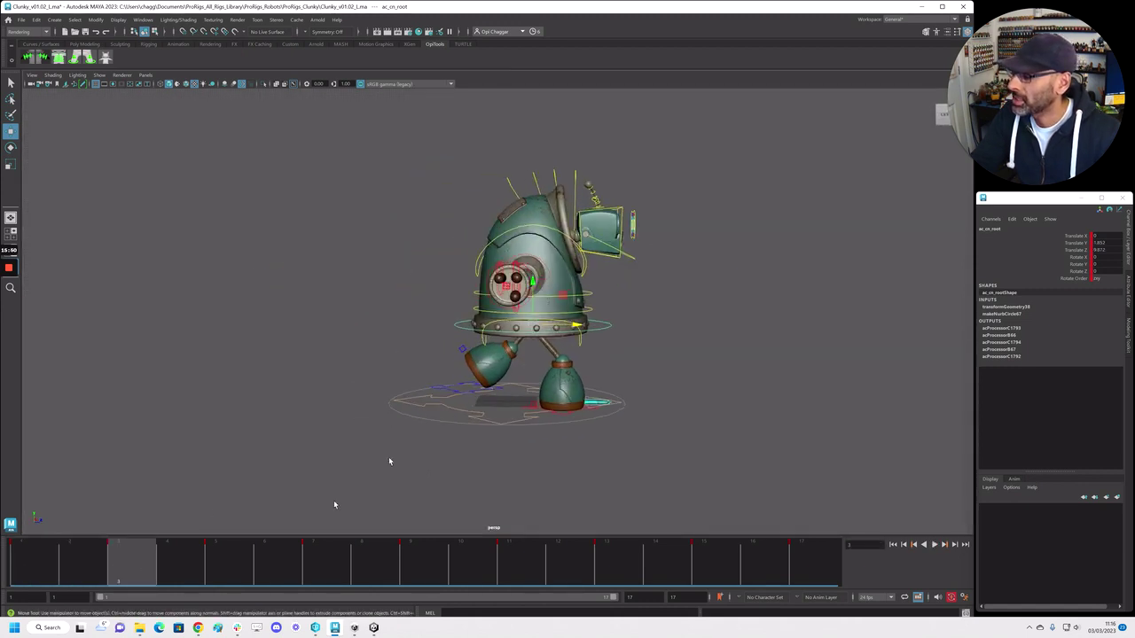
click(211, 560)
alt+drag(578, 456, 516, 400)
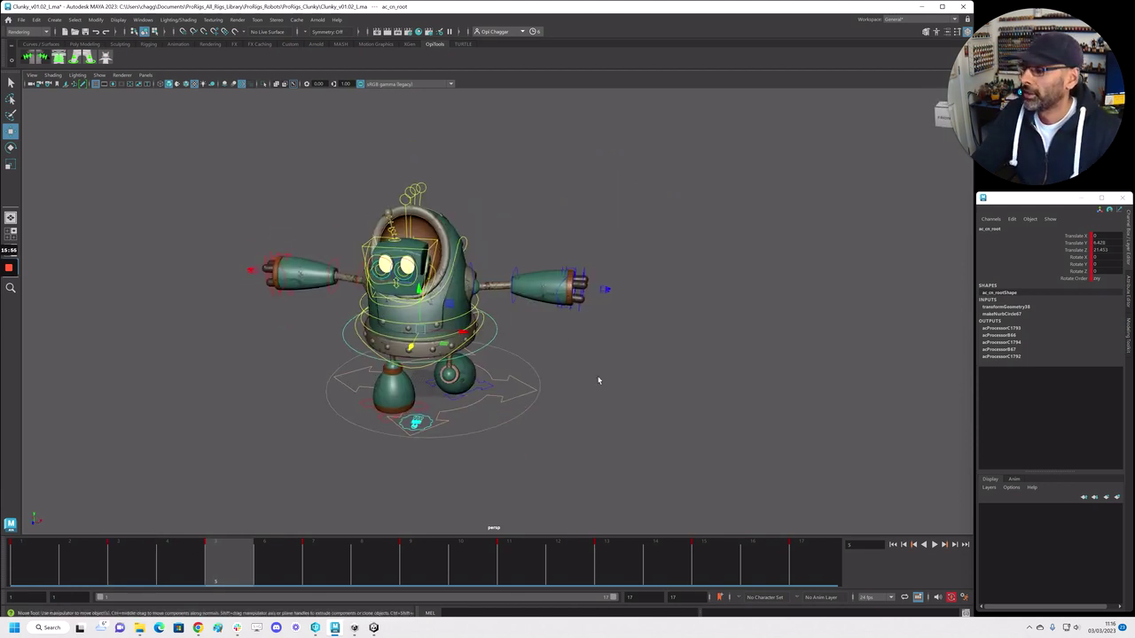
Shift the root sideways over the planted foot, with Translate X about -3.7 at frame 5 and about 3.7 at frame 13
key(space)
key(space)
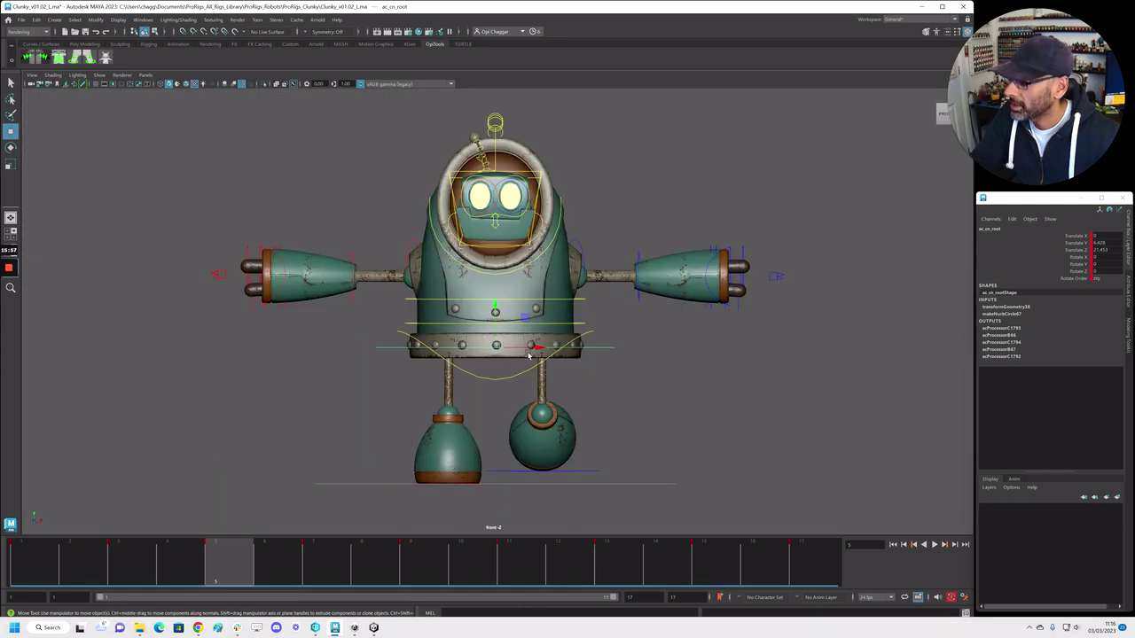
drag(539, 350, 524, 349)
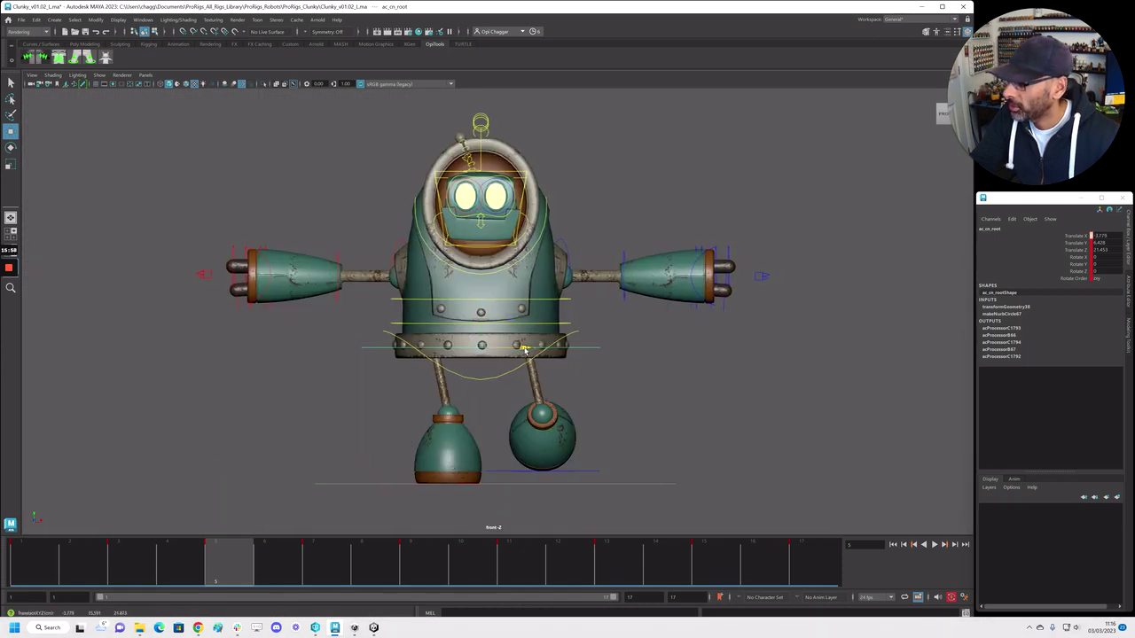
mouse_move(150, 569)
mouse_down()
mouse_move(469, 554)
mouse_move(606, 563)
mouse_up()
drag(540, 350, 554, 350)
Review the sideways weight shift in perspective and play back the walk from frame 1 in the four-view layout
key(space)
key(space)
mouse_move(686, 223)
alt+mouse_down()
mouse_move(635, 220)
mouse_move(704, 228)
alt+mouse_up()
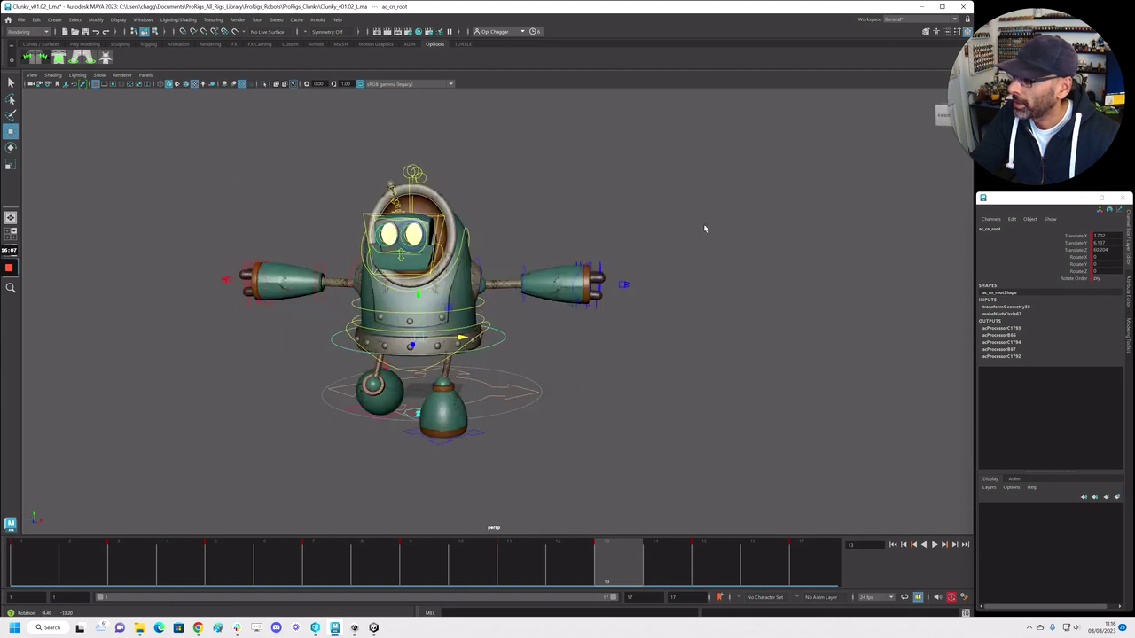
key(space)
drag(581, 564, 34, 564)
key(alt+v)
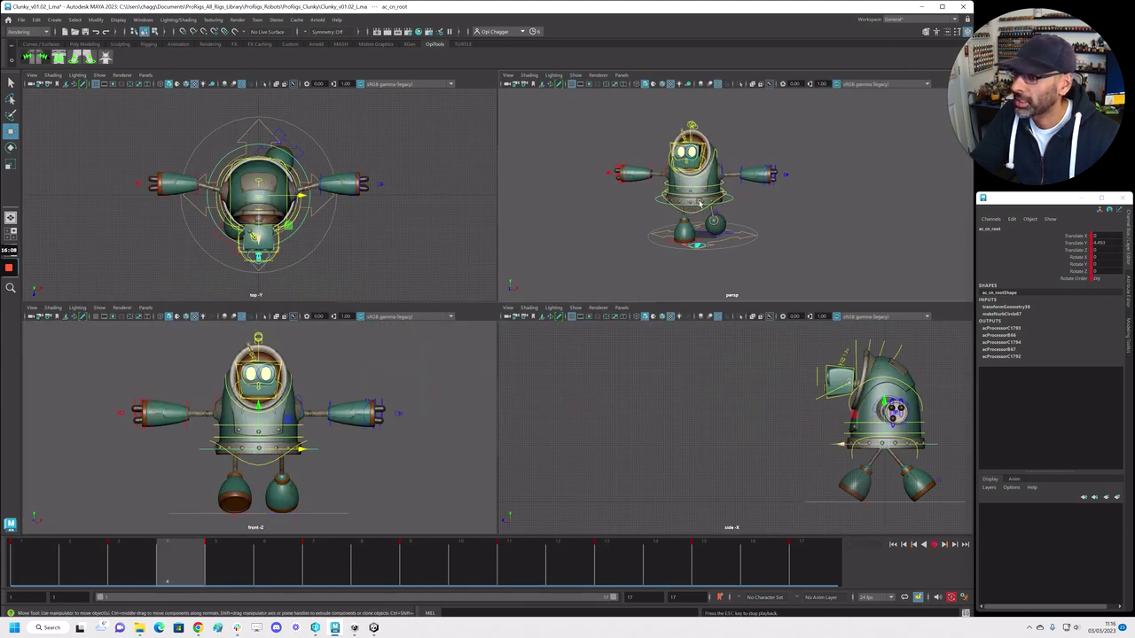
key(alt+v)
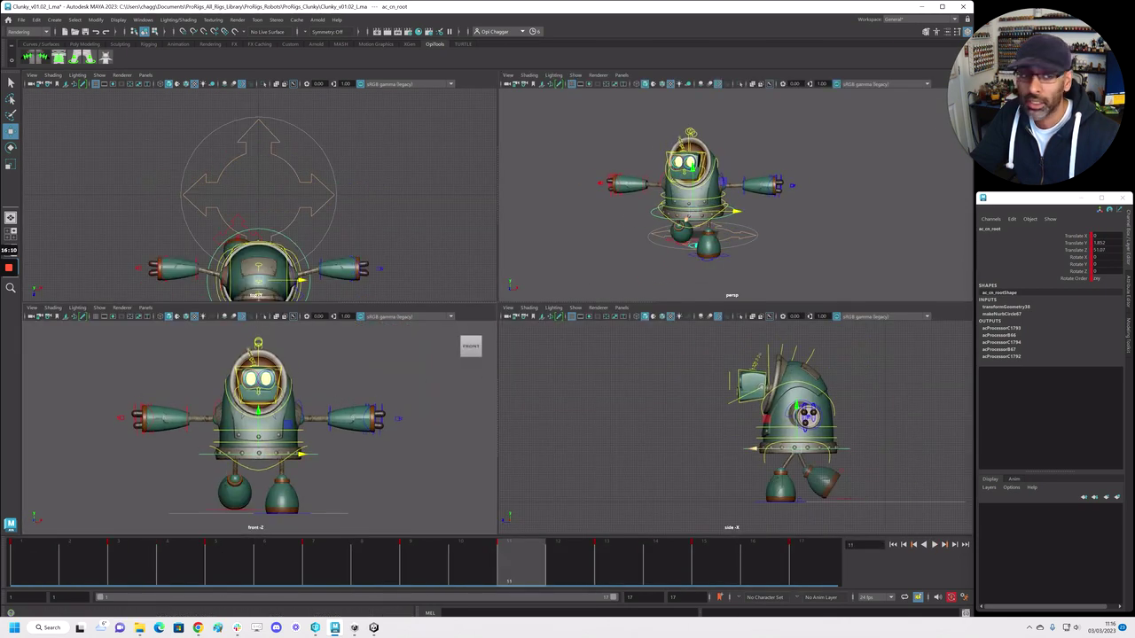
Key the root at frame 7 and apply stepped tangents to all its Translate X keys in the Graph Editor
key(alt+Tab)
drag(1134, 69, 528, 108)
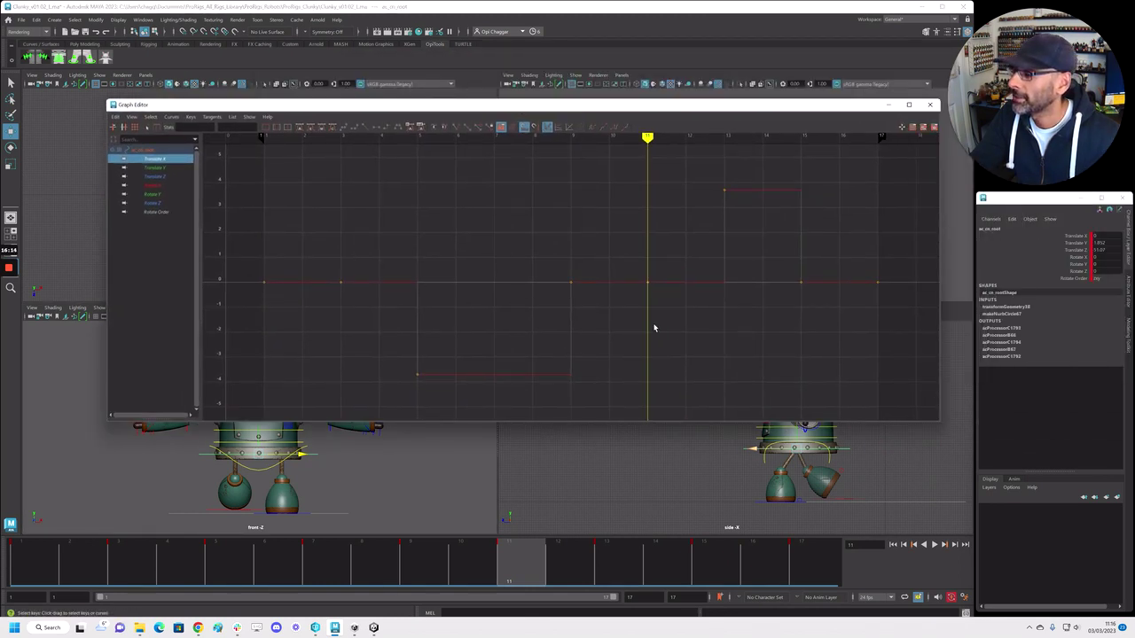
drag(412, 557, 308, 565)
key(s)
drag(249, 161, 922, 404)
click(387, 127)
click(550, 231)
click(930, 104)
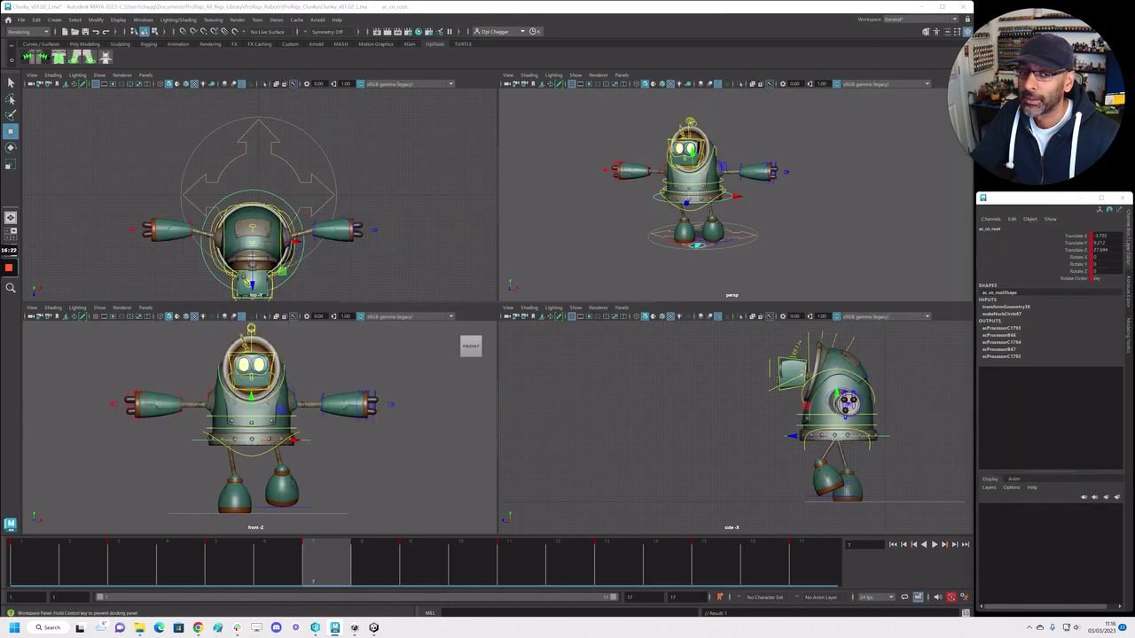
Replay the walk in the four-view layout and inspect the root's sideways shift up to frame 5 in perspective
key(alt+v)
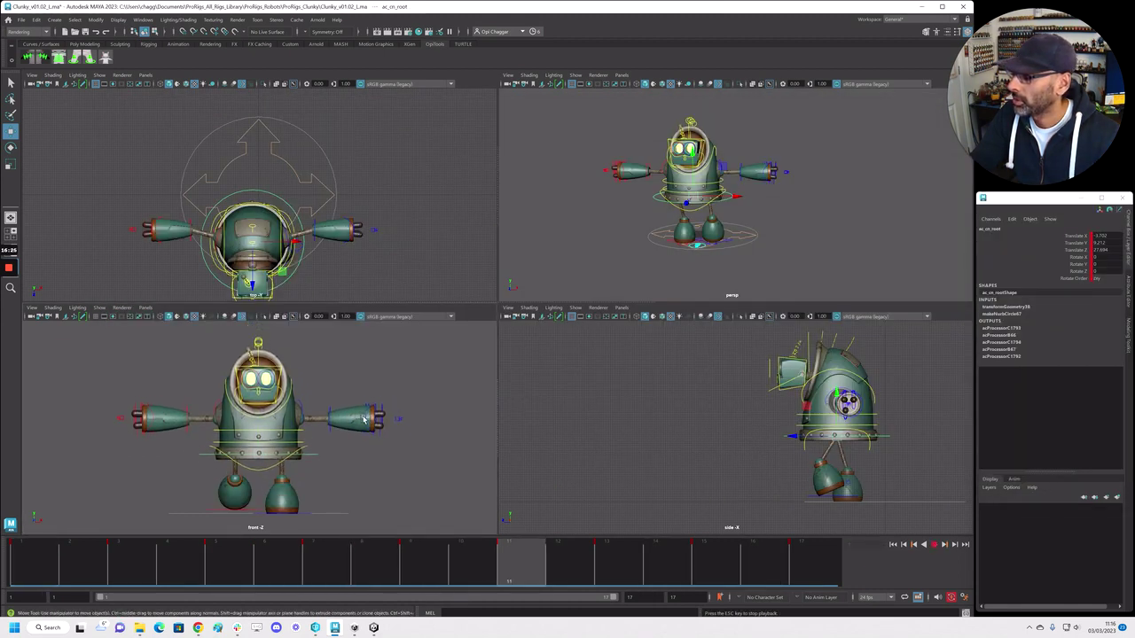
click(319, 464)
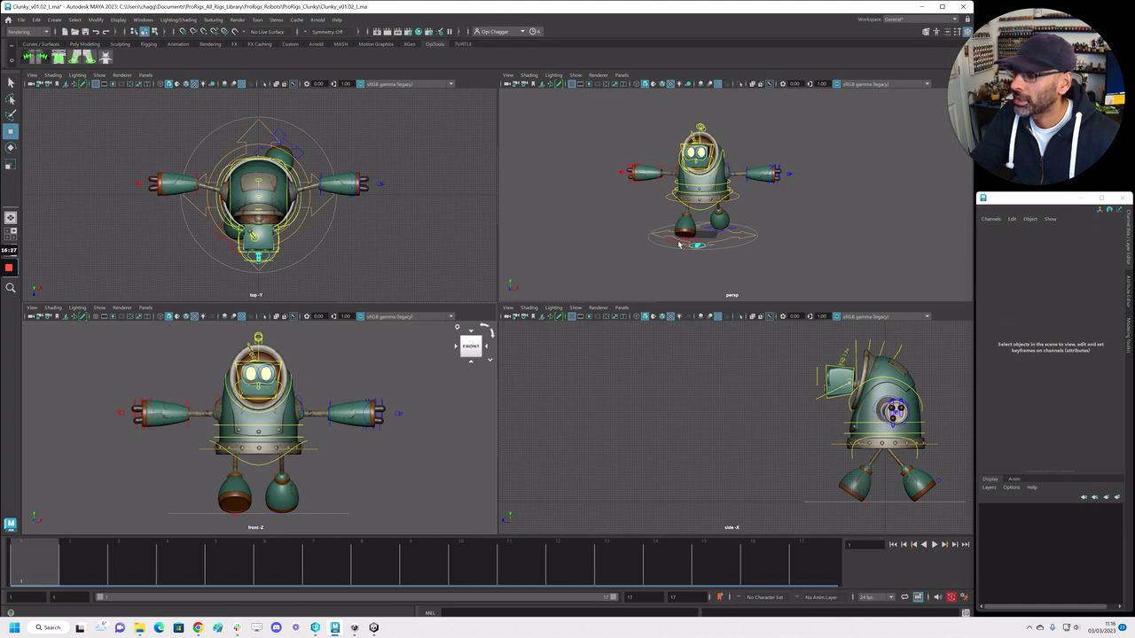
key(space)
click(503, 321)
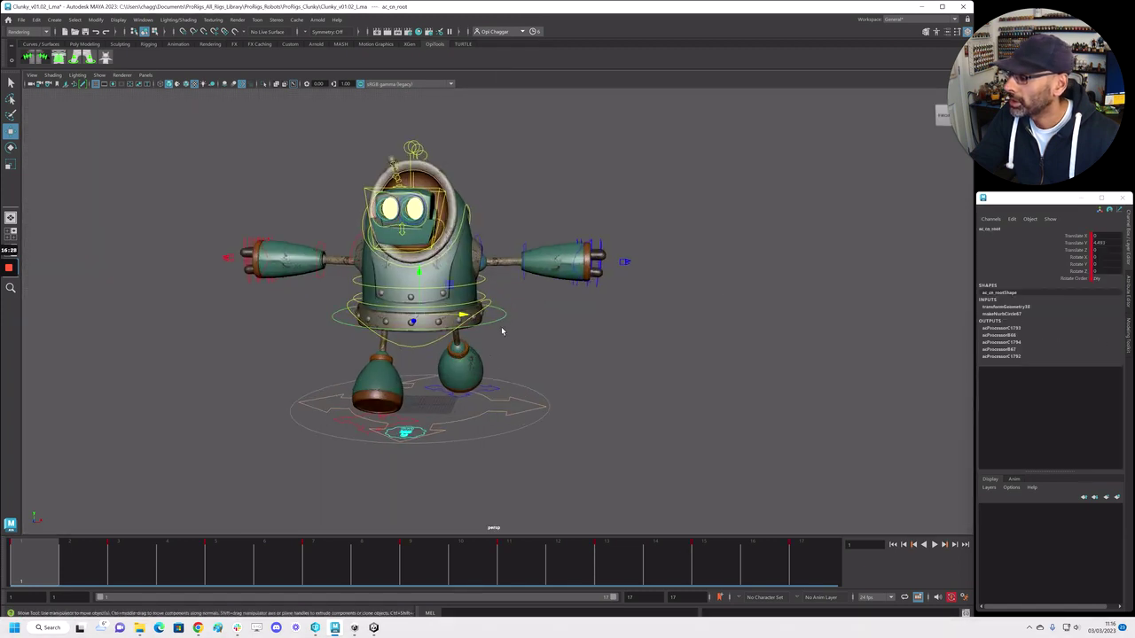
drag(64, 565, 213, 568)
mouse_move(429, 437)
alt+mouse_down()
mouse_move(446, 428)
mouse_move(429, 419)
alt+mouse_up()
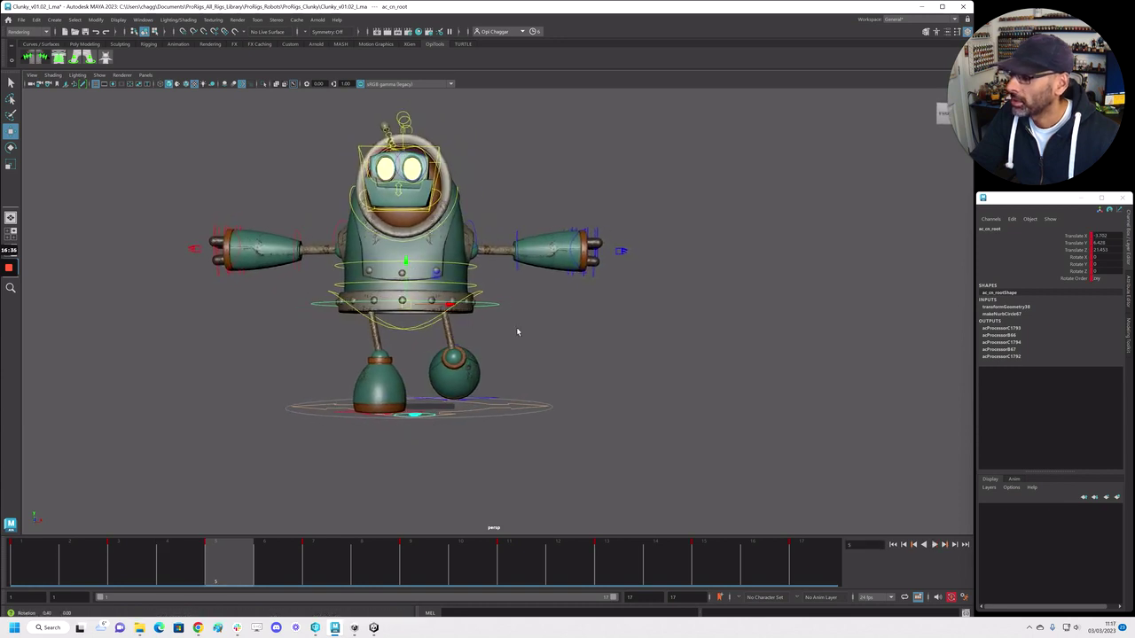
key(e)
click(1045, 264)
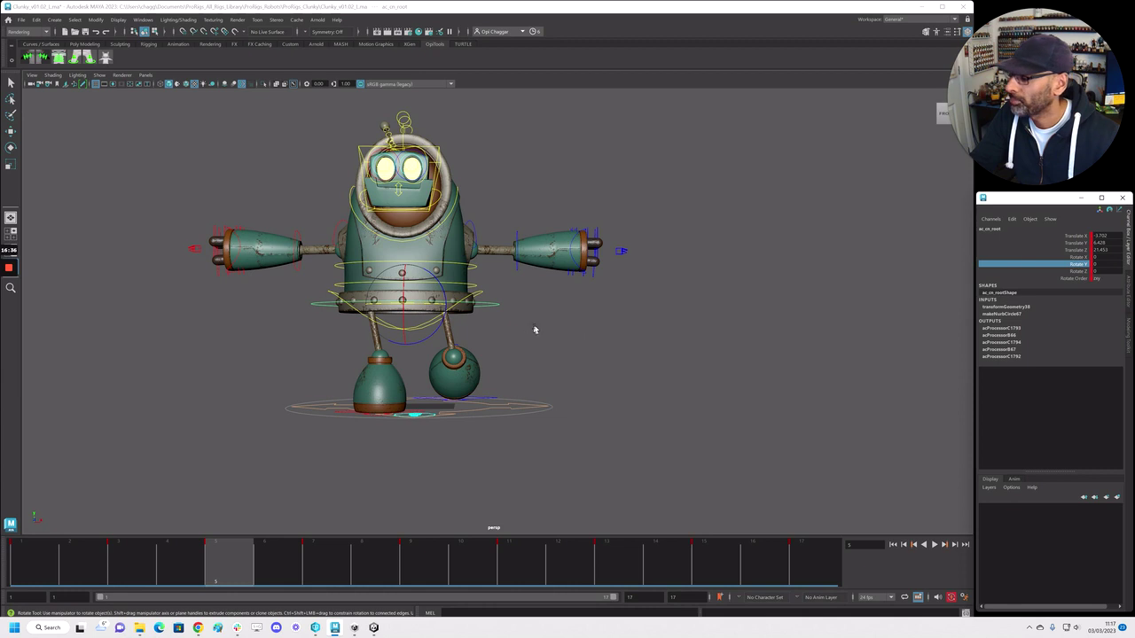
alt+drag(534, 329, 559, 336)
drag(384, 298, 383, 304)
key(ctrl+z)
click(510, 347)
Tilt the hips control up toward the lifted leg at frame 5, with Rotate Z about 7.3
alt+drag(507, 348, 504, 360)
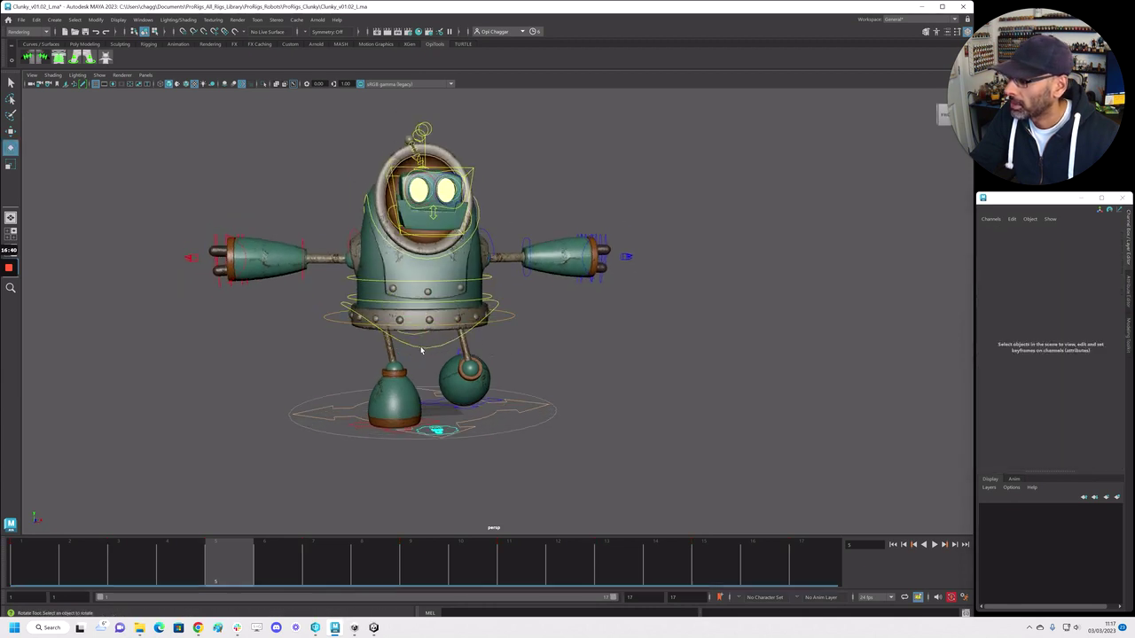
click(422, 346)
drag(381, 300, 385, 305)
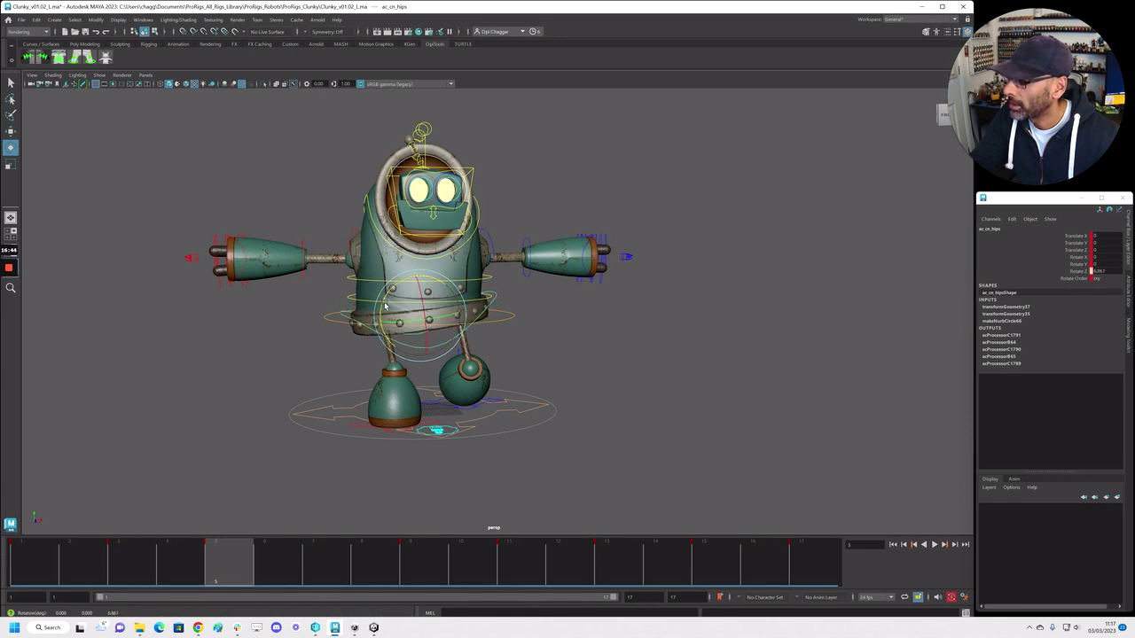
drag(385, 306, 445, 368)
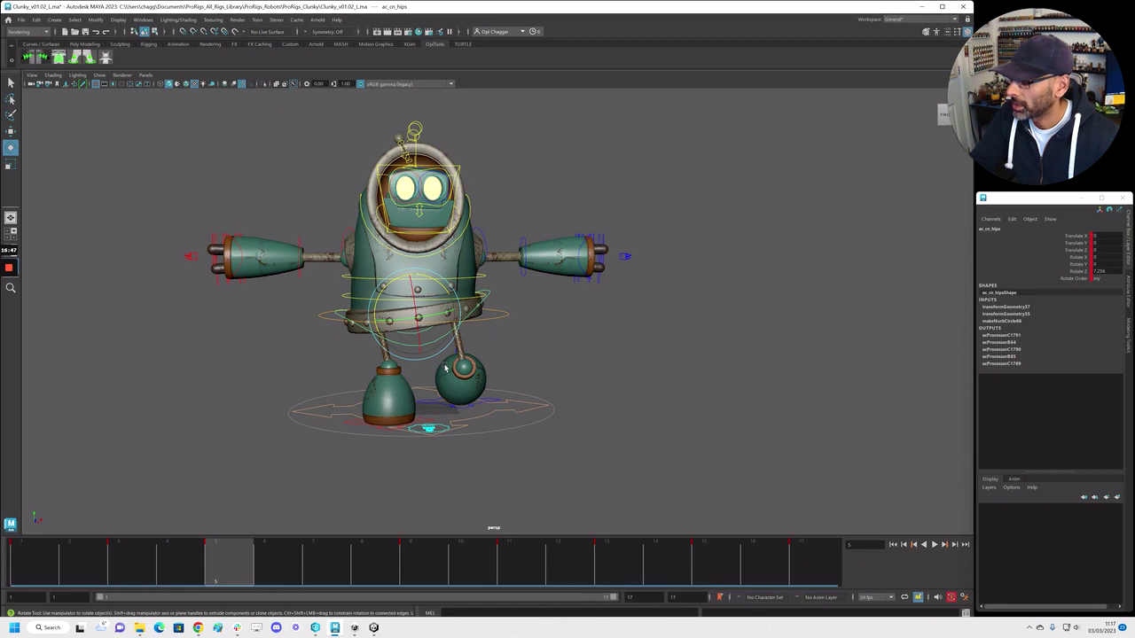
Tilt the hips control the opposite way around Z at frame 13, raising the side of the lifted leg
drag(284, 567, 606, 567)
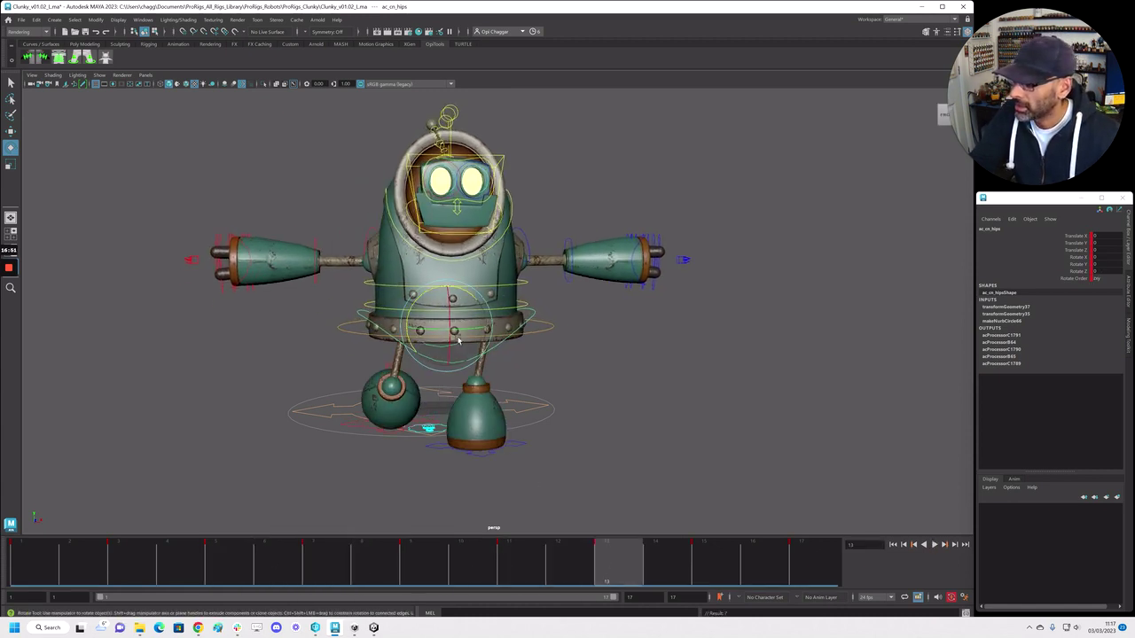
click(1057, 258)
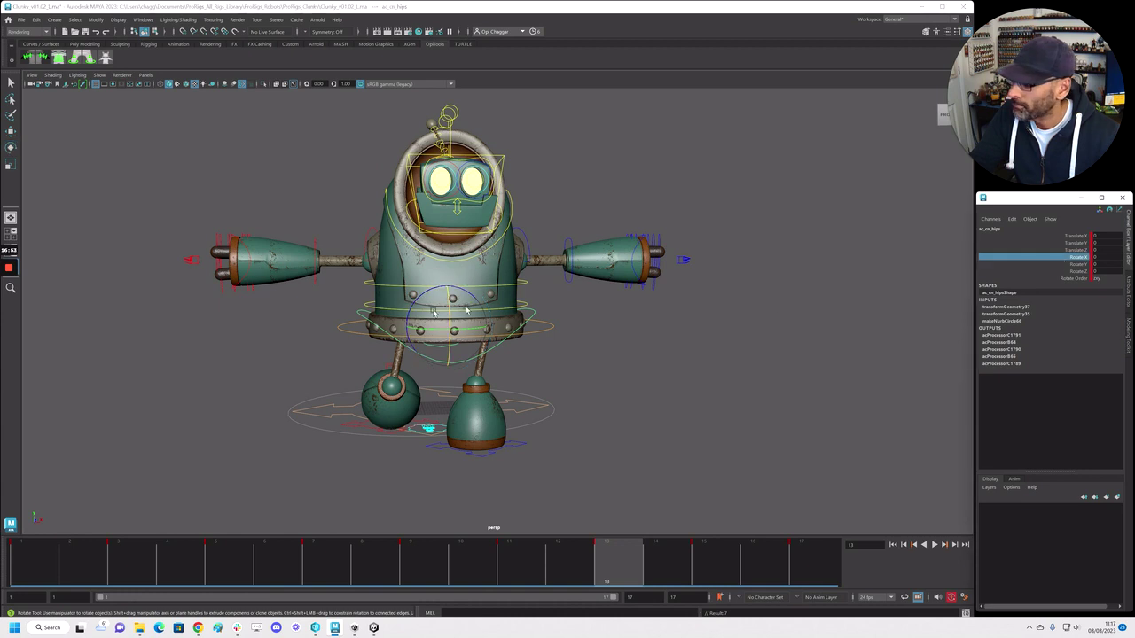
drag(411, 309, 417, 300)
alt+drag(479, 318, 403, 319)
alt+right_drag(404, 319, 342, 317)
alt+drag(341, 317, 382, 334)
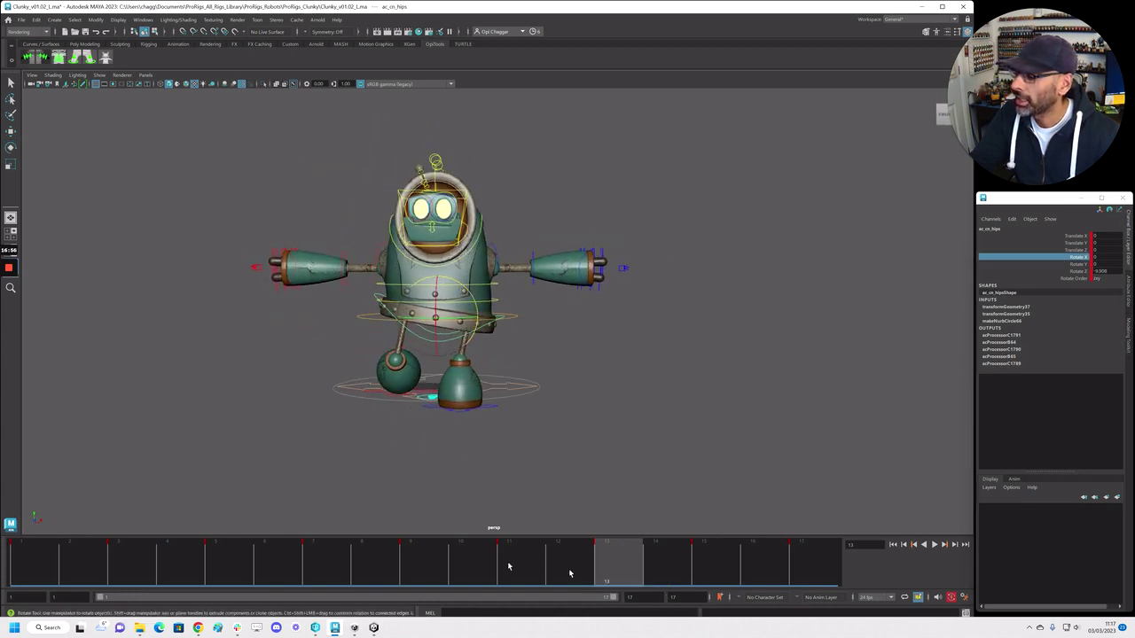
Play back the walk with the hip tilt and examine the pose at frame 7 in perspective and in the four-view layout
key(alt+v)
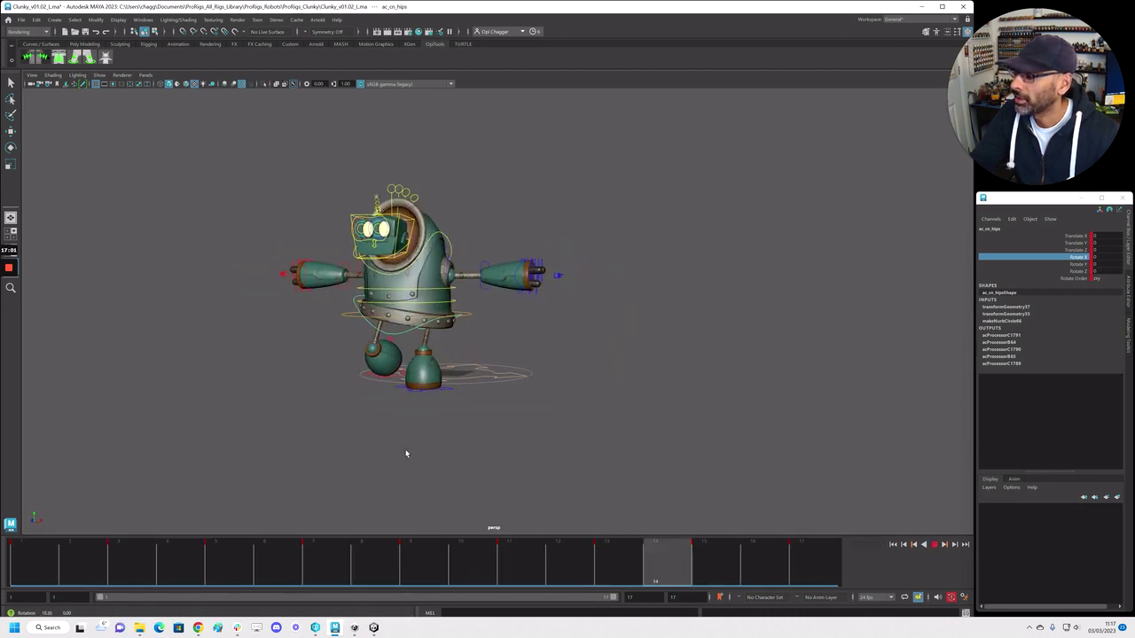
key(Escape)
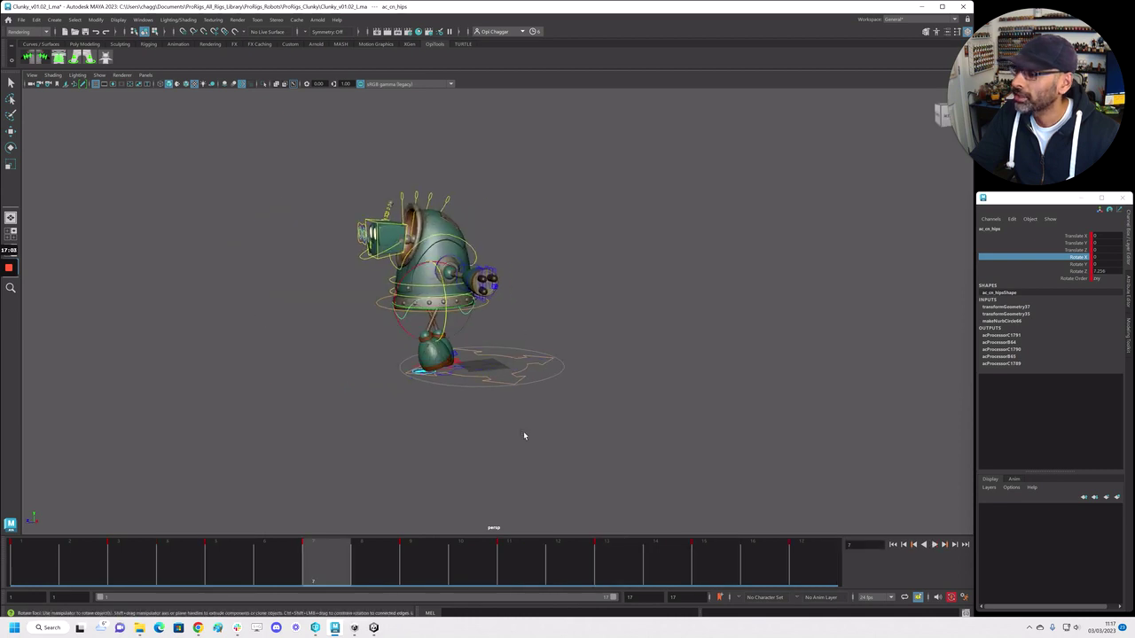
key(space)
key(f)
key(space)
alt+middle_drag(564, 385, 556, 390)
alt+drag(570, 378, 574, 365)
key(space)
alt+drag(709, 230, 744, 252)
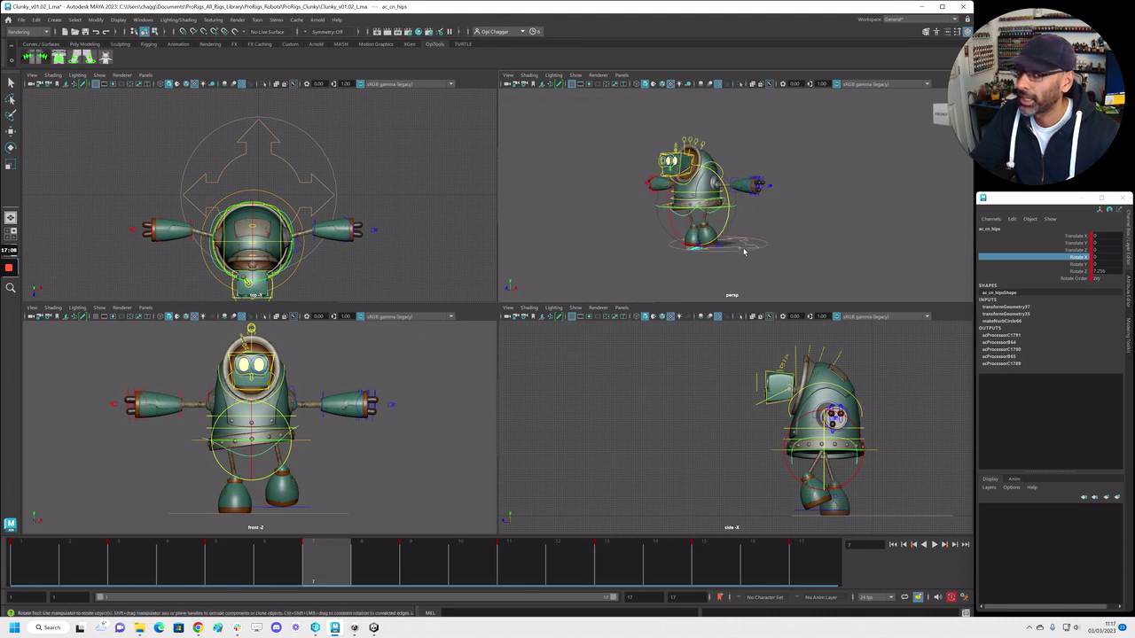
Create a display layer from the robot's arm geometry, name it Arms and give it a dark red colour
click(751, 185)
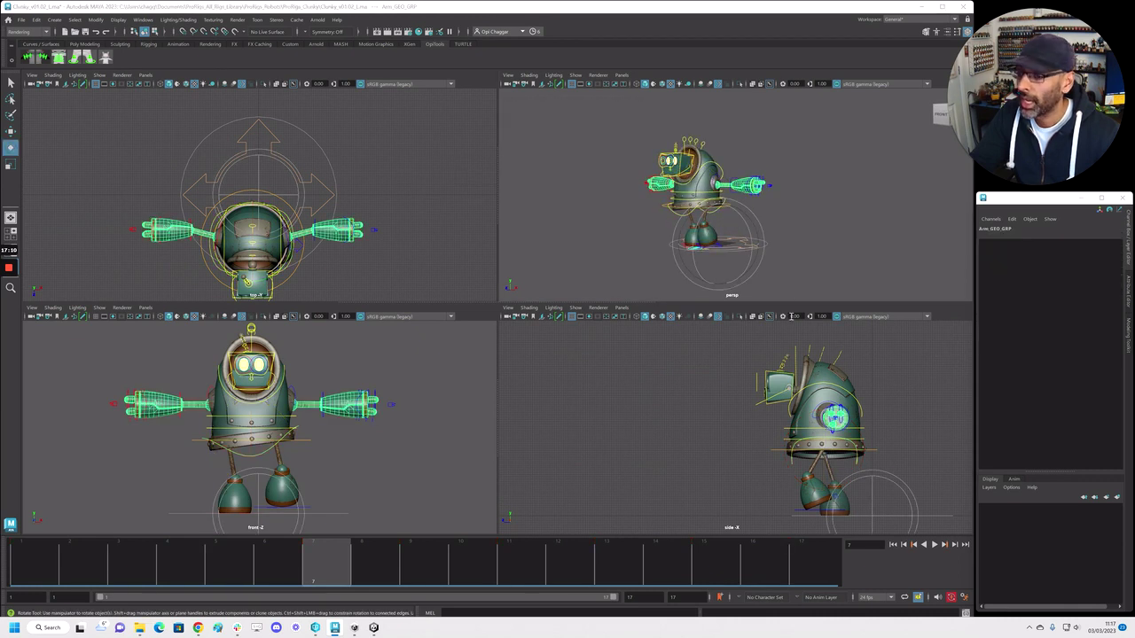
click(1117, 497)
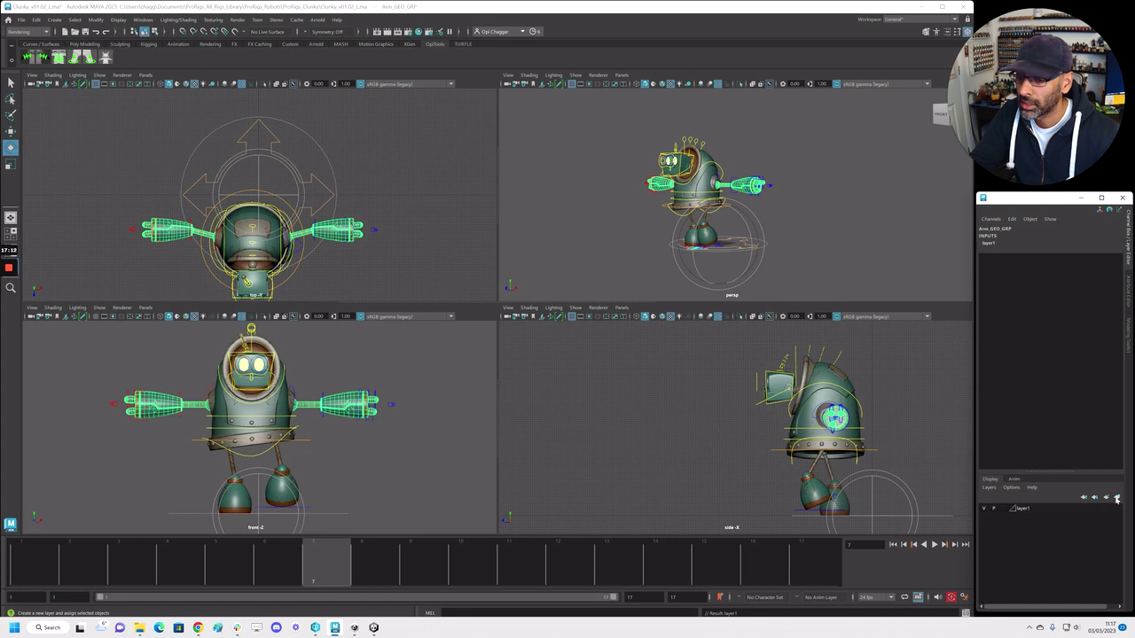
double_click(1033, 512)
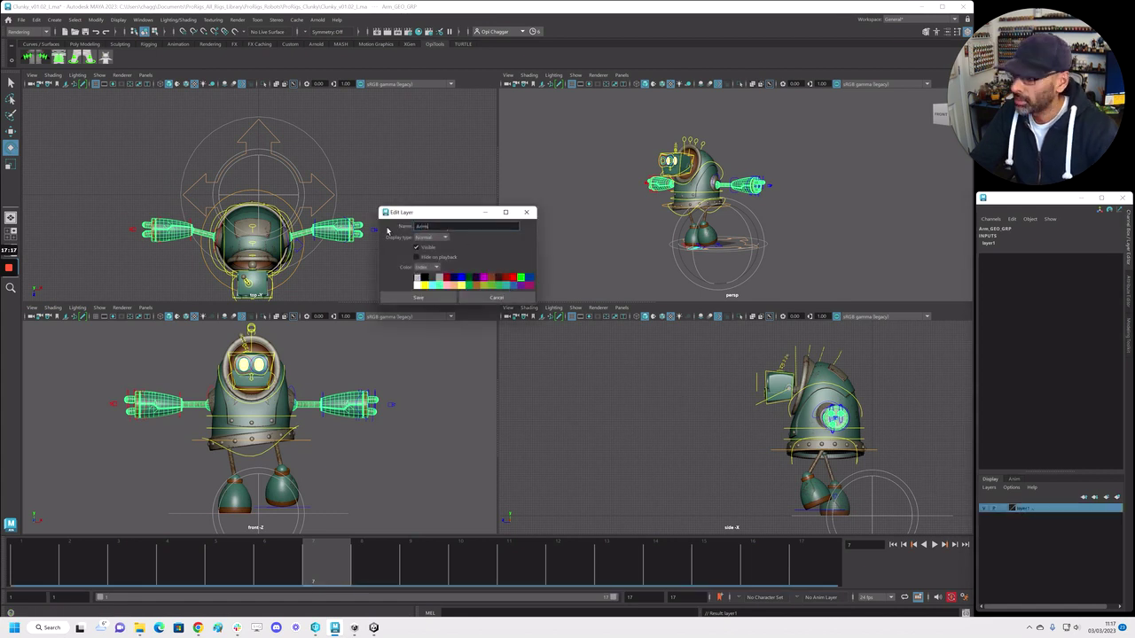
click(446, 280)
click(431, 300)
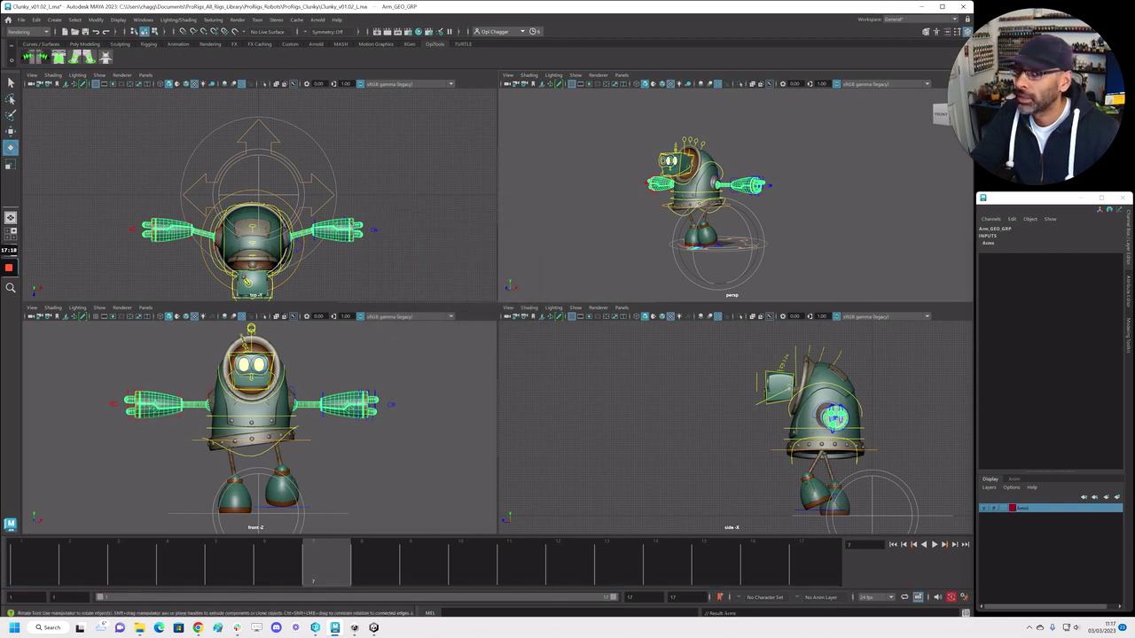
Select Arm_GEO_GRP in the Outliner's model hierarchy and add it to the Arms layer
key(shift+o)
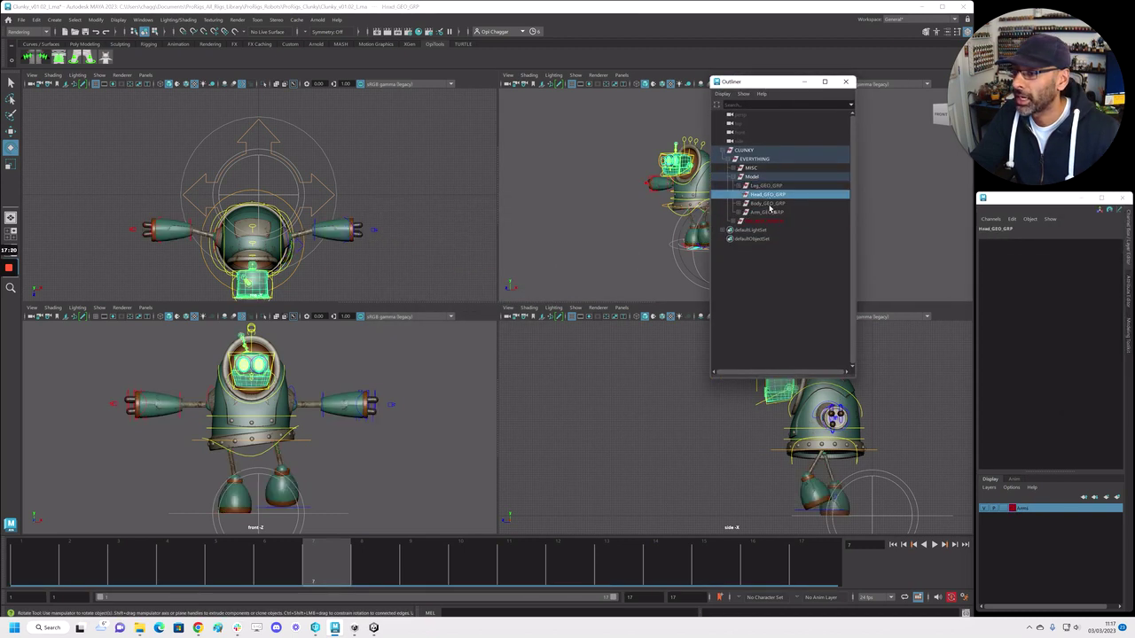
drag(753, 86, 1134, 87)
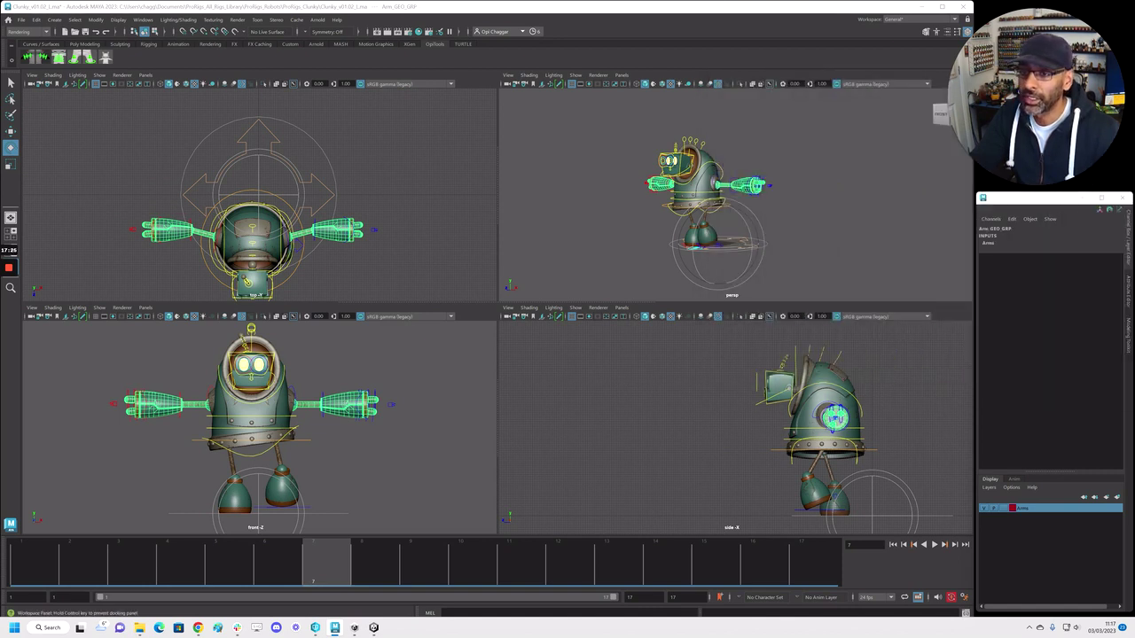
right_click(1042, 509)
click(1056, 527)
Hide the Arms layer, clear the selection and play back the walk without the arm geometry
click(984, 509)
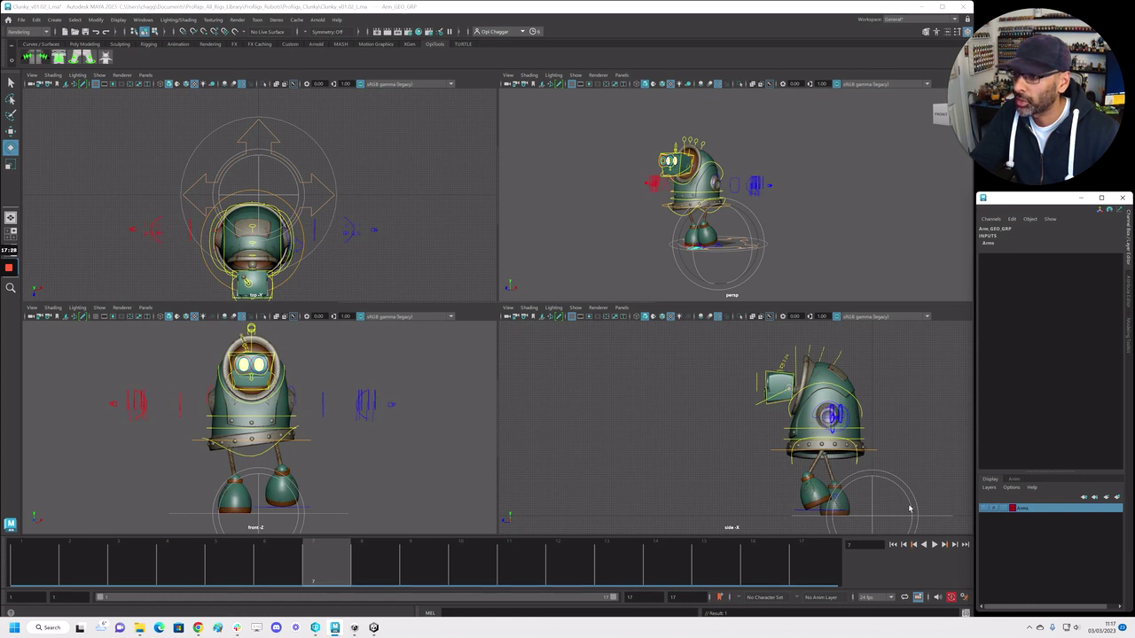
click(686, 462)
key(alt+v)
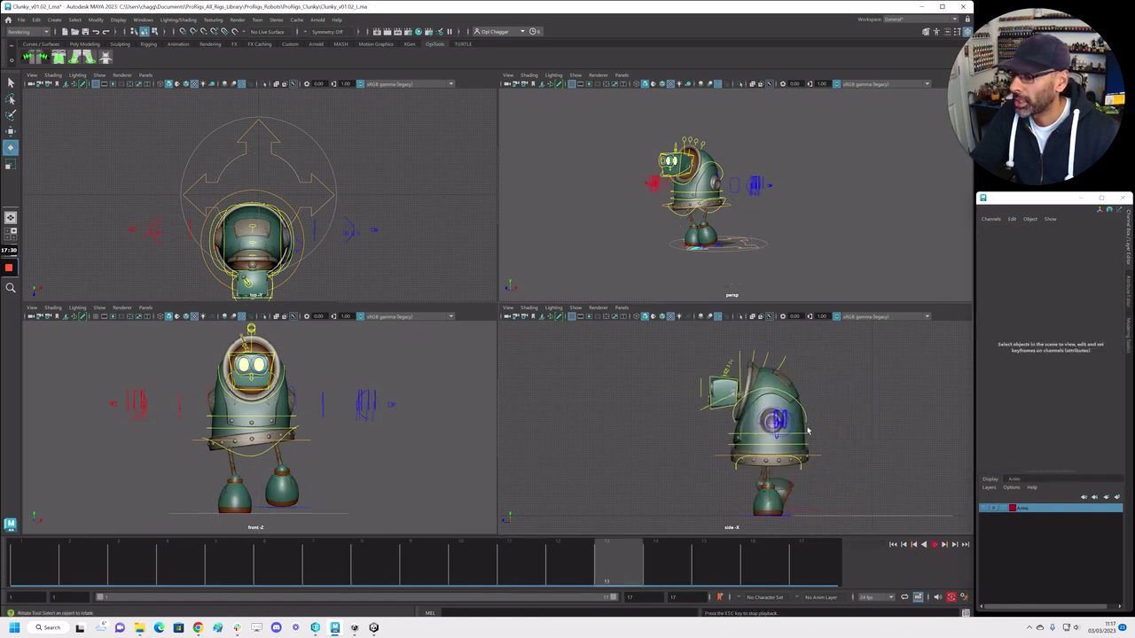
Enlarge the front view to fill the workspace and play back the walk from frame 1
key(alt+v)
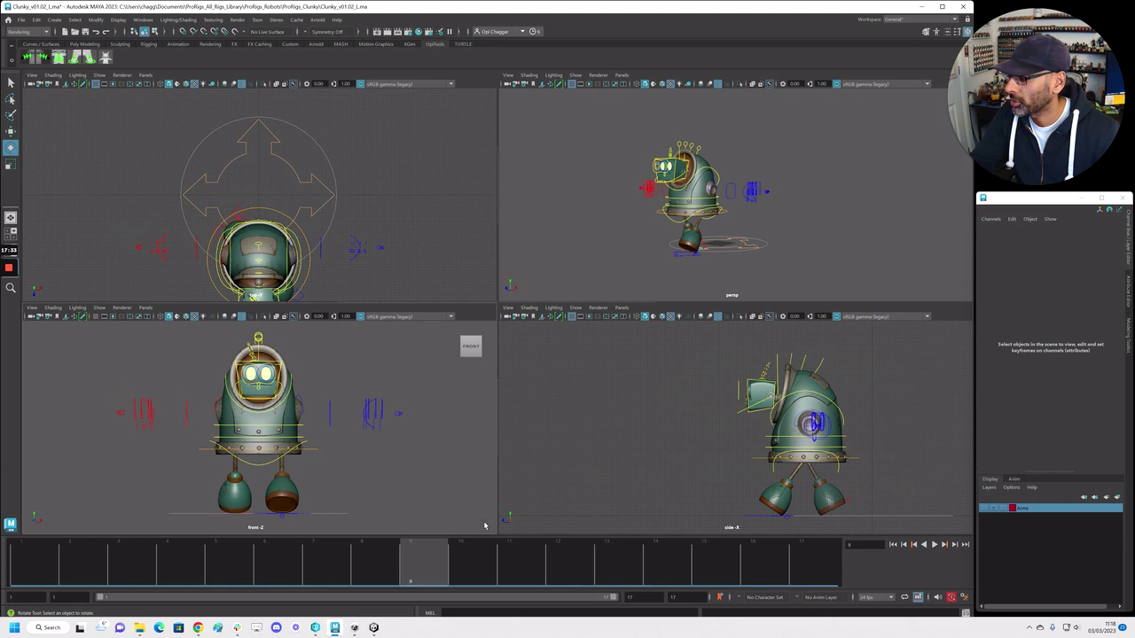
key(space)
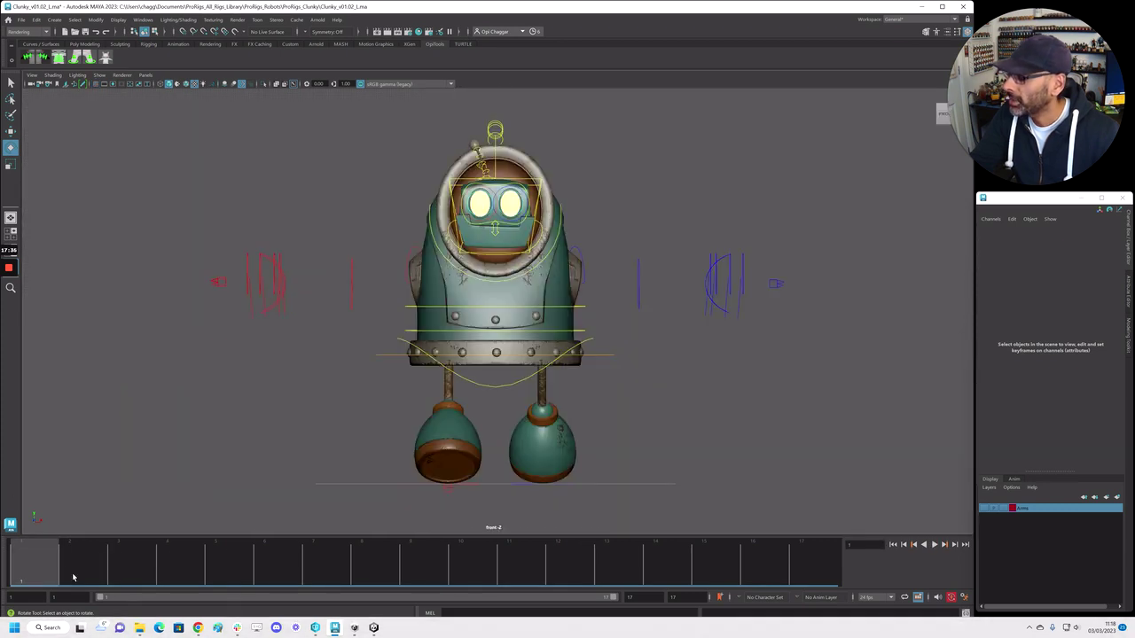
key(alt+v)
At frame 5, rotate the torso control in Z in the direction of the hip tilt and counter-rotate the chest control
drag(206, 584, 256, 588)
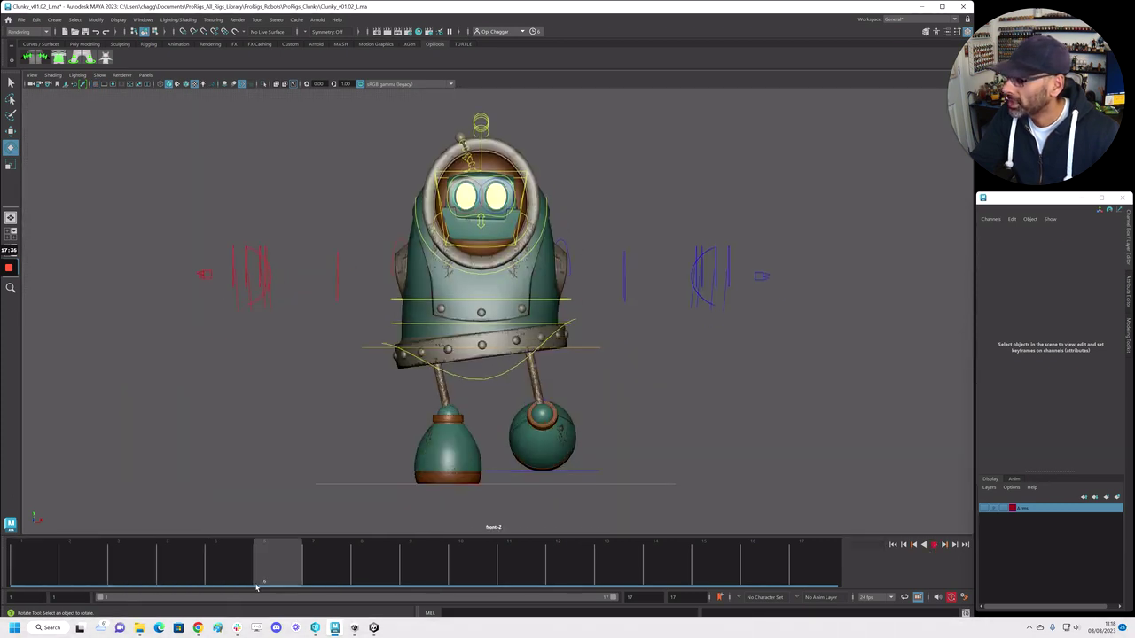
click(396, 327)
click(231, 559)
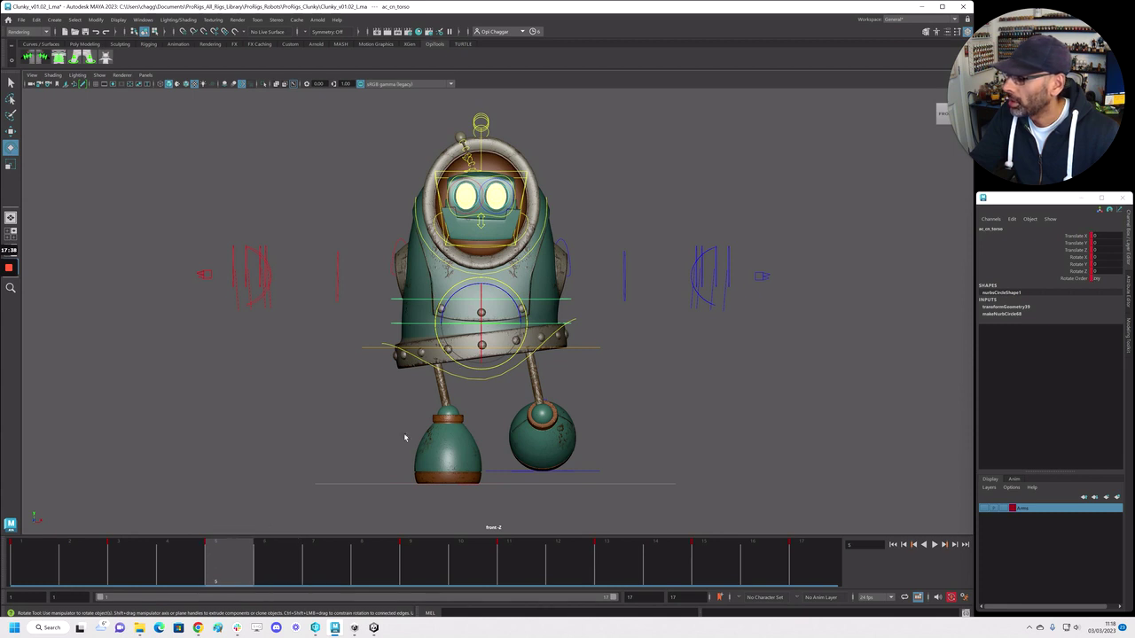
drag(441, 306, 443, 312)
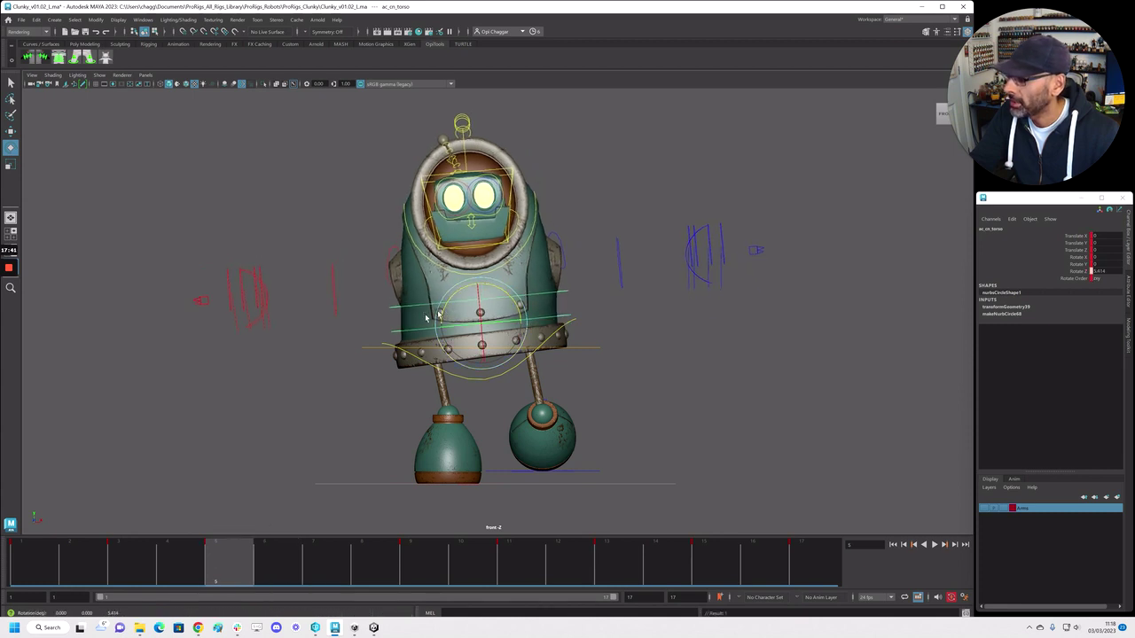
click(422, 304)
drag(438, 289, 441, 288)
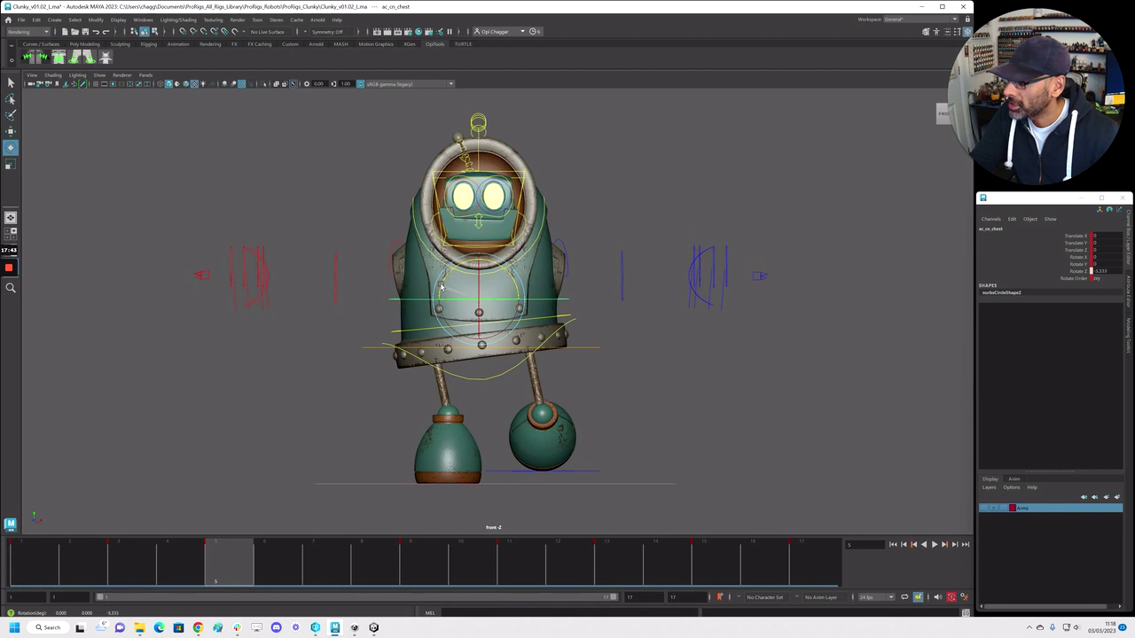
click(421, 330)
drag(443, 312, 445, 312)
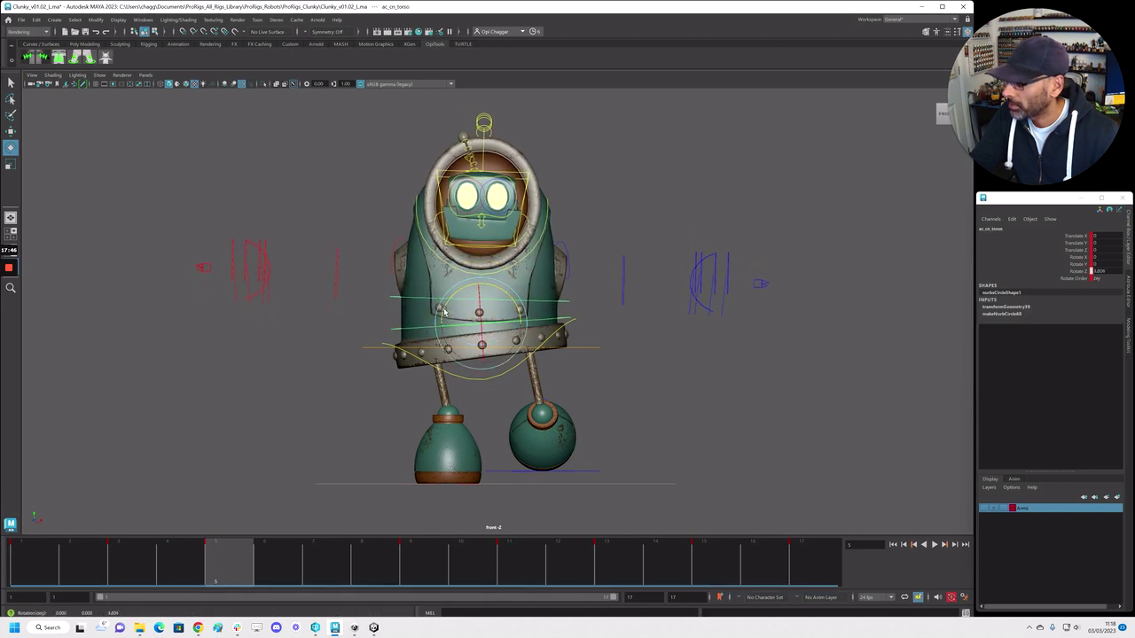
Try rotating the root control slightly in Z at frame 5, about -0.54 degrees
click(379, 347)
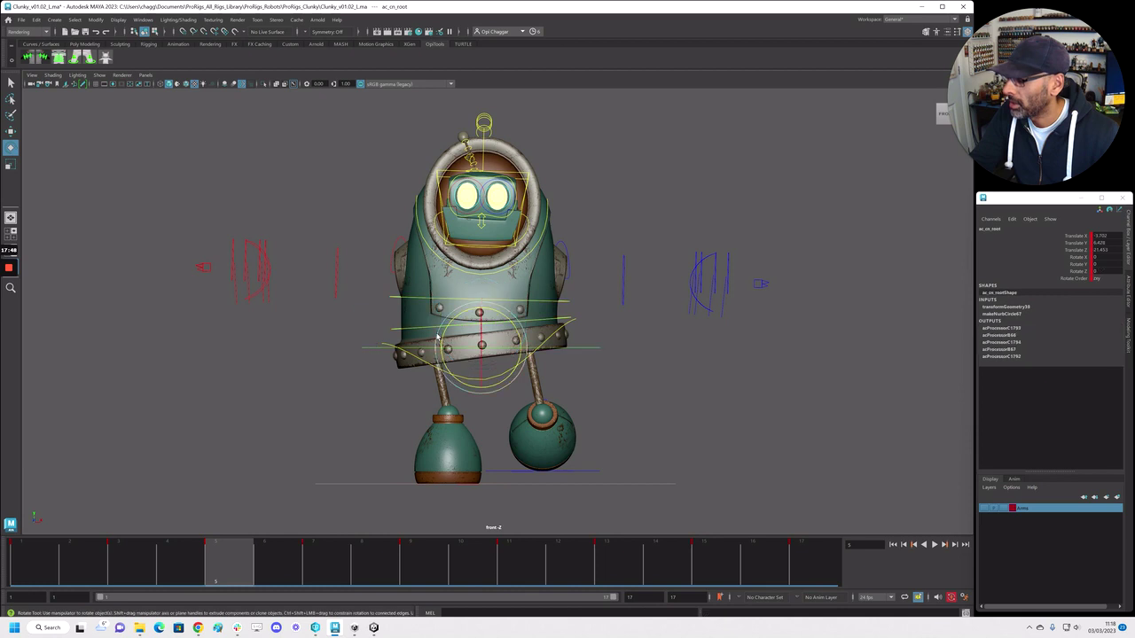
drag(444, 334, 445, 334)
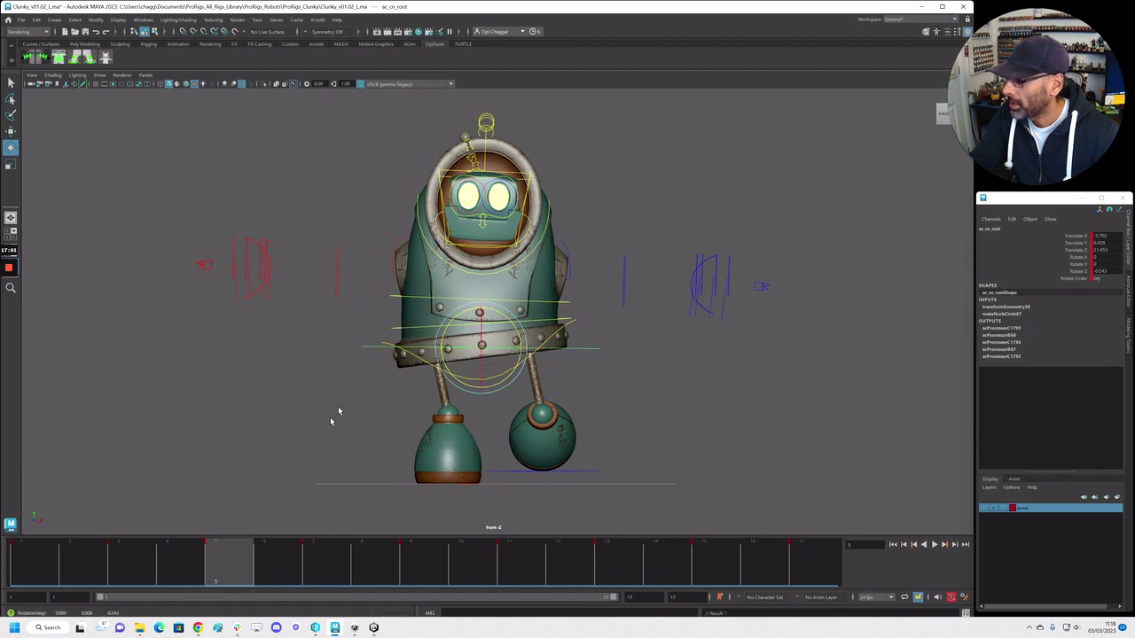
middle_drag(348, 451, 328, 477)
At frame 13, rotate the torso control in Z in the direction of the hip tilt and counter-rotate the chest control
key(alt+shift+v)
key(alt+v)
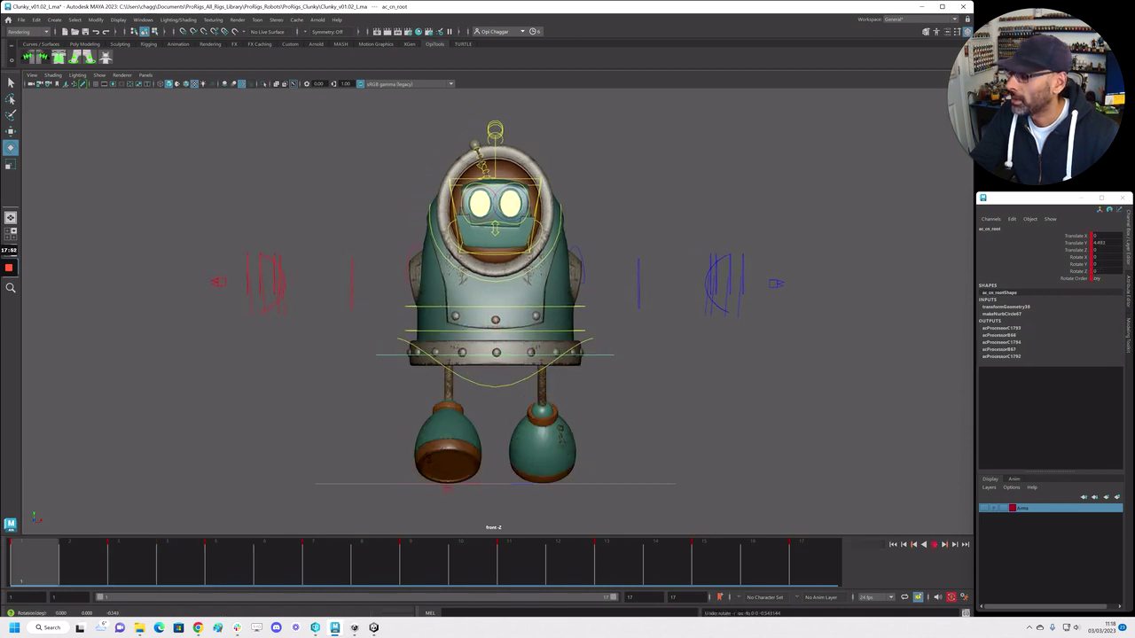
drag(586, 592, 607, 591)
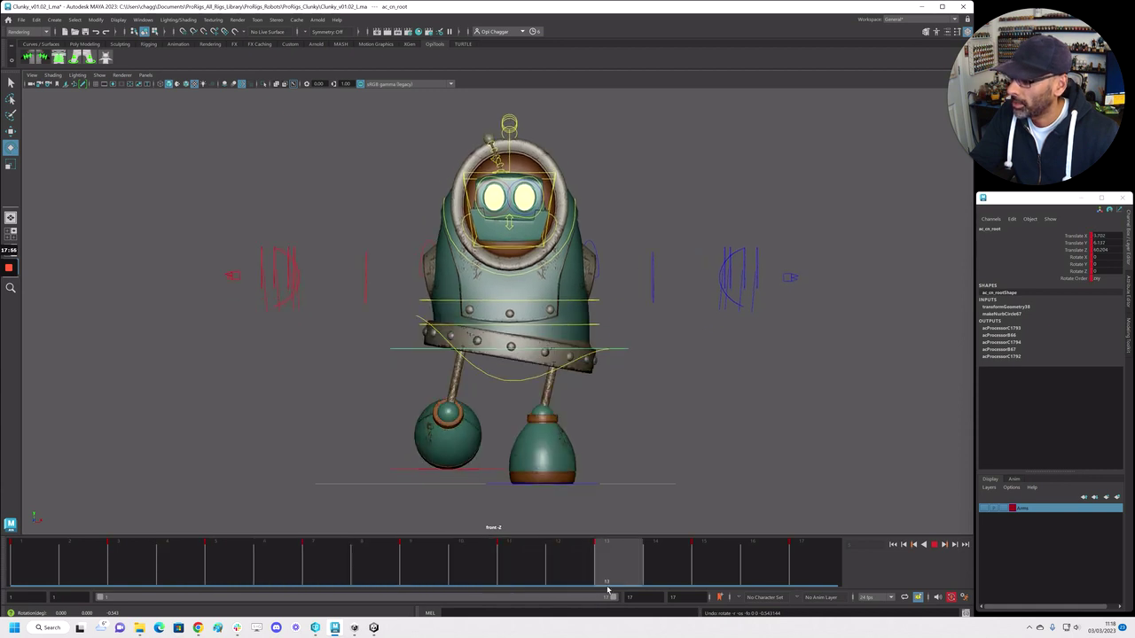
click(596, 327)
mouse_move(548, 304)
mouse_down()
mouse_move(552, 289)
mouse_move(554, 314)
mouse_up()
click(561, 309)
click(596, 335)
click(596, 335)
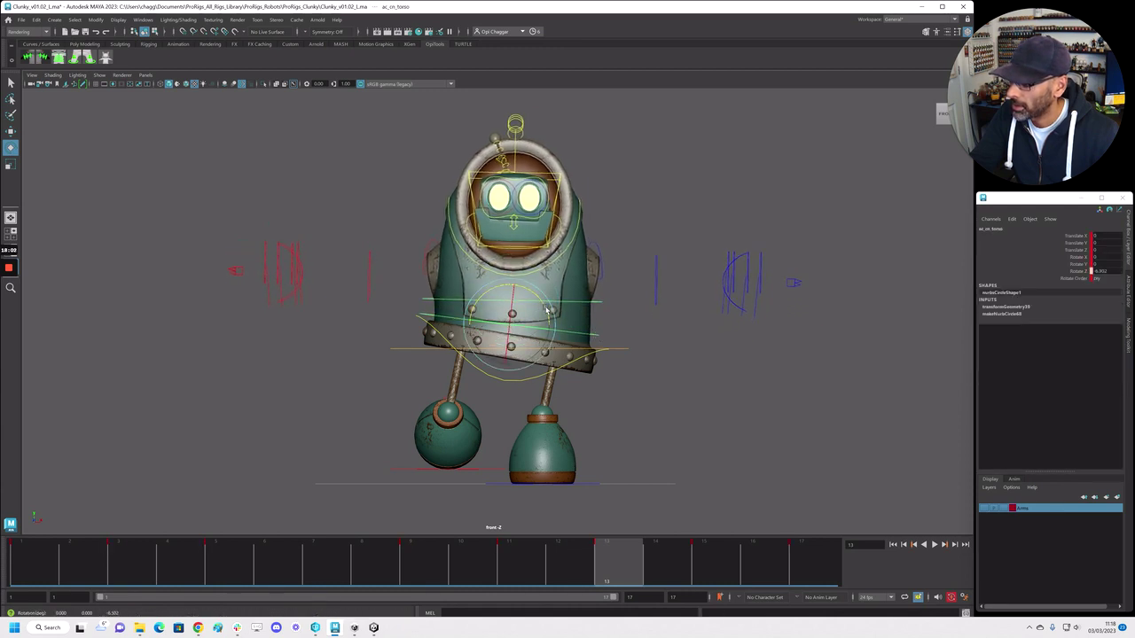
Select the root control at frames 13 and 5 and the hips control to examine how they carry the body tilt
click(420, 351)
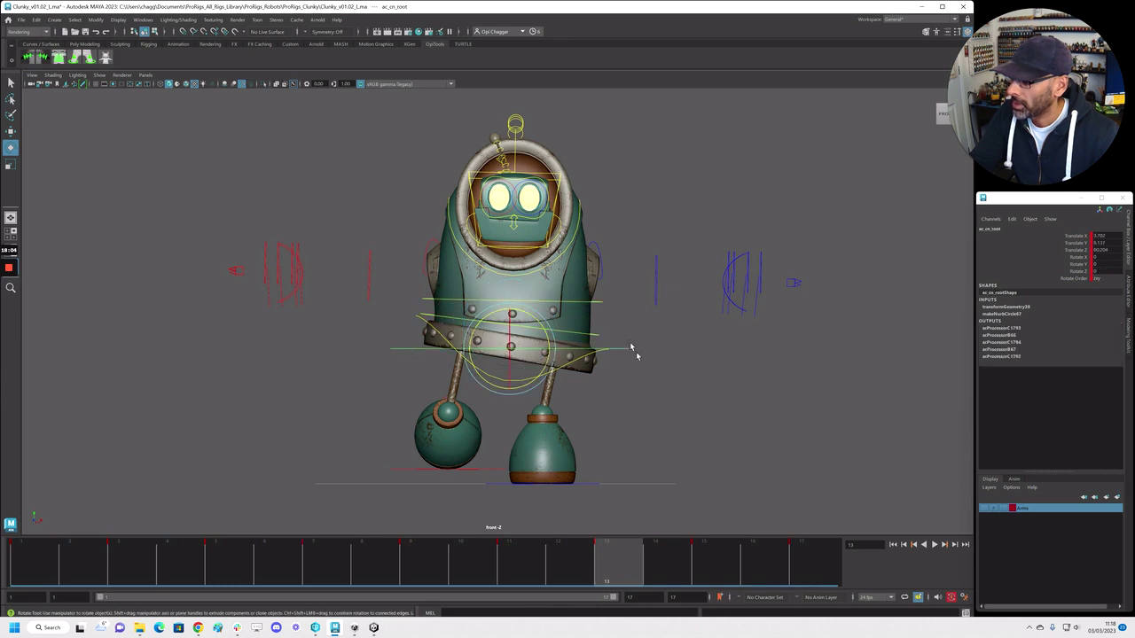
drag(633, 561, 226, 531)
click(662, 376)
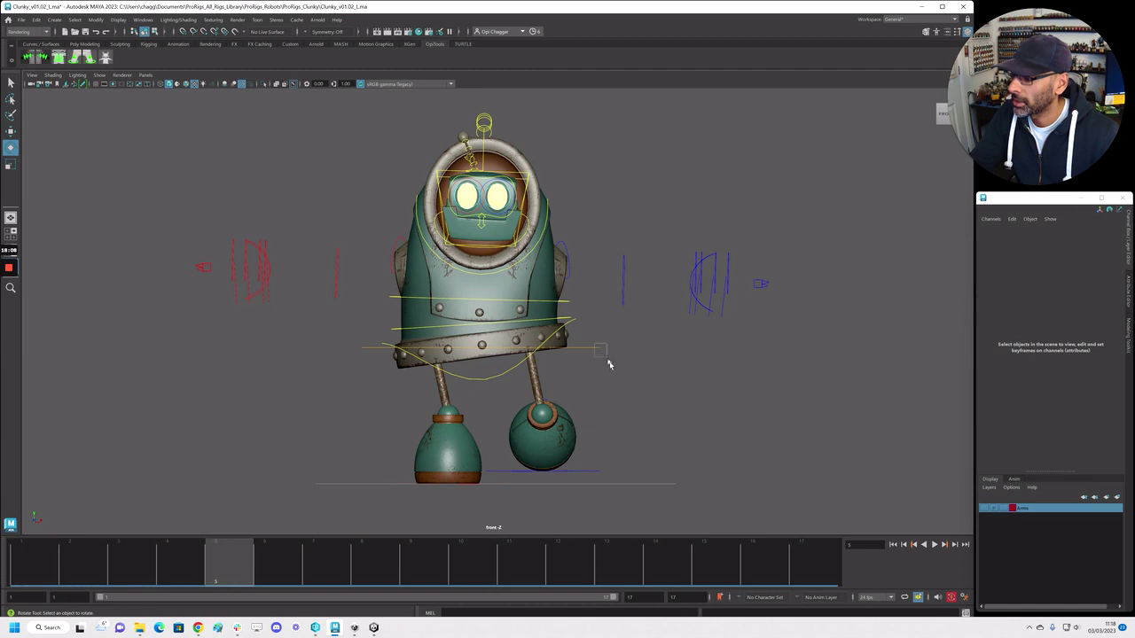
drag(608, 363, 612, 366)
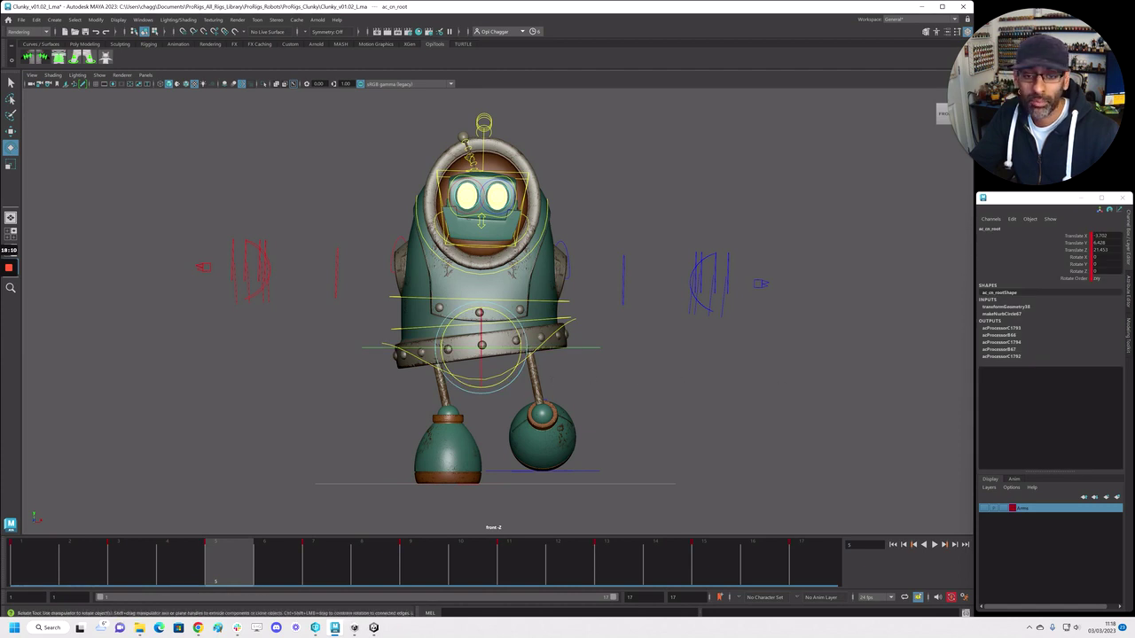
click(395, 376)
click(426, 363)
drag(197, 563, 35, 558)
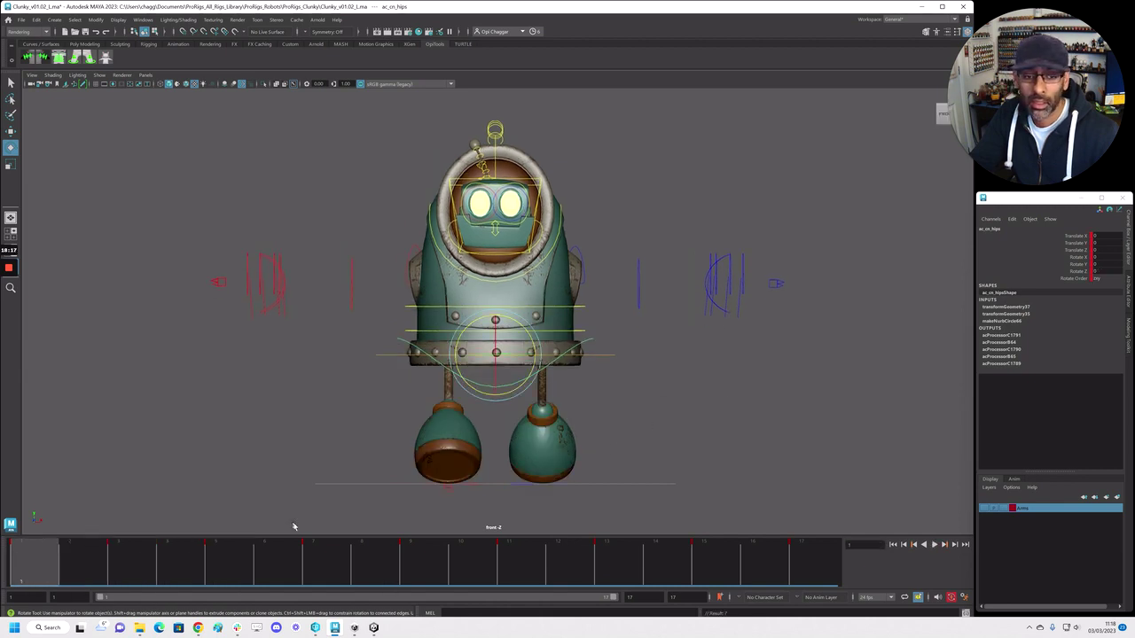
Play back the walk in the front, side and four-view layouts to review the torso motion, and return to frame 1
key(alt+v)
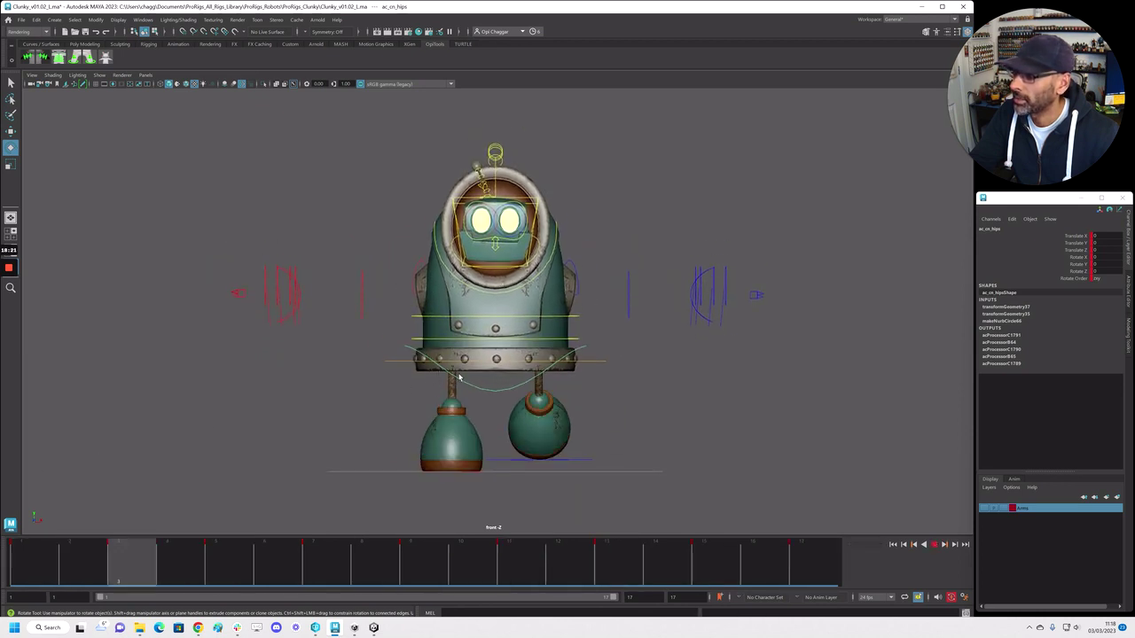
key(alt+v)
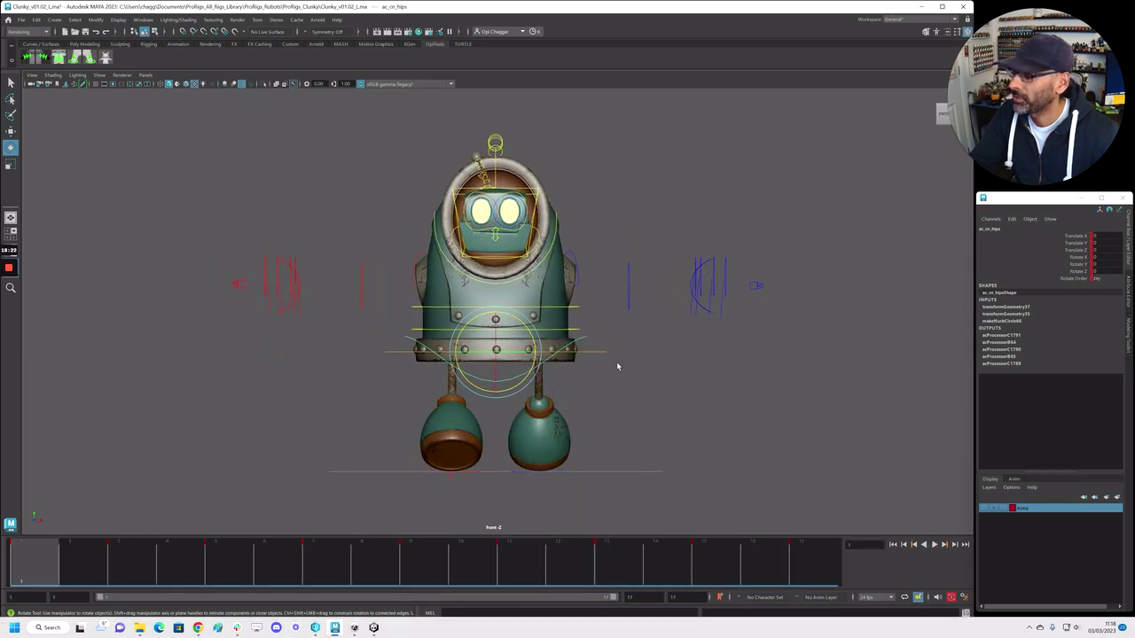
key(space)
key(space)
key(alt+v)
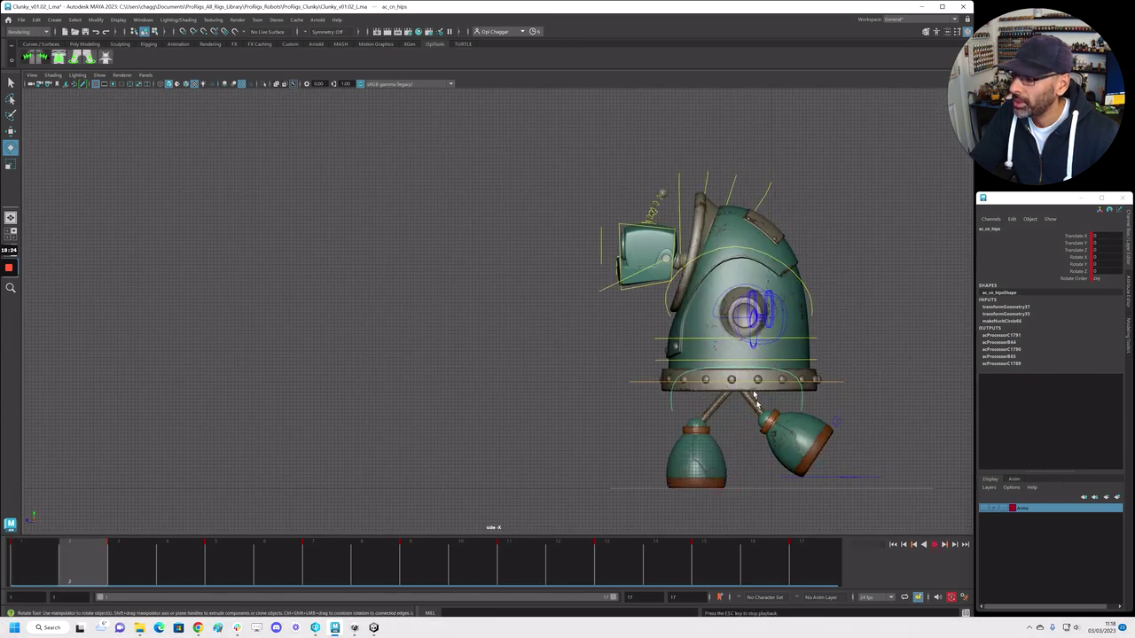
key(alt+v)
key(space)
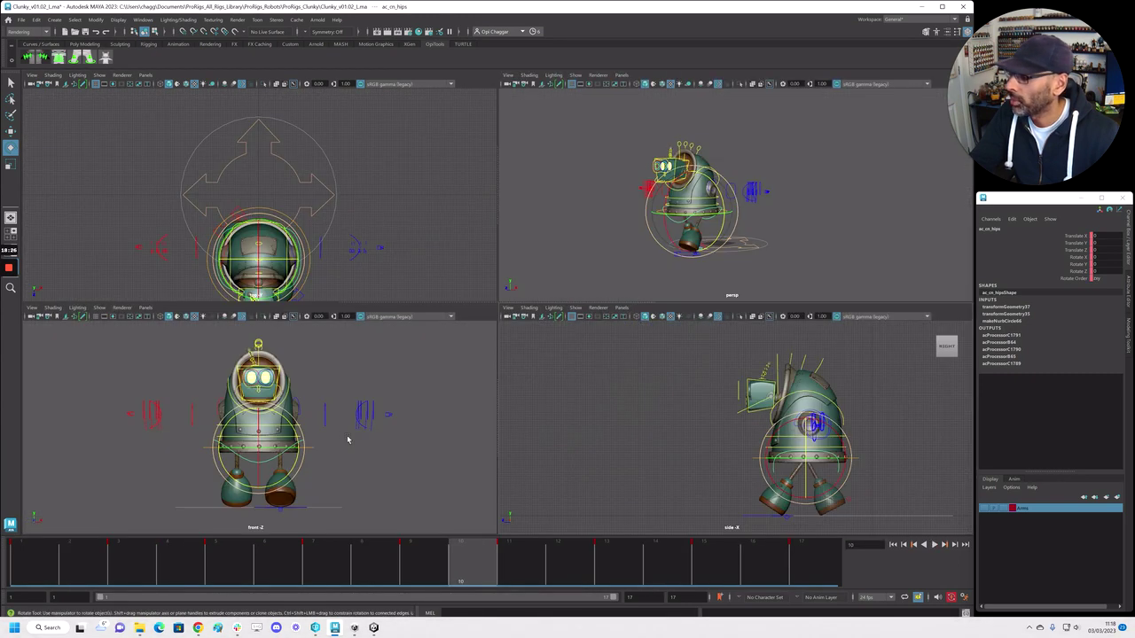
key(alt+v)
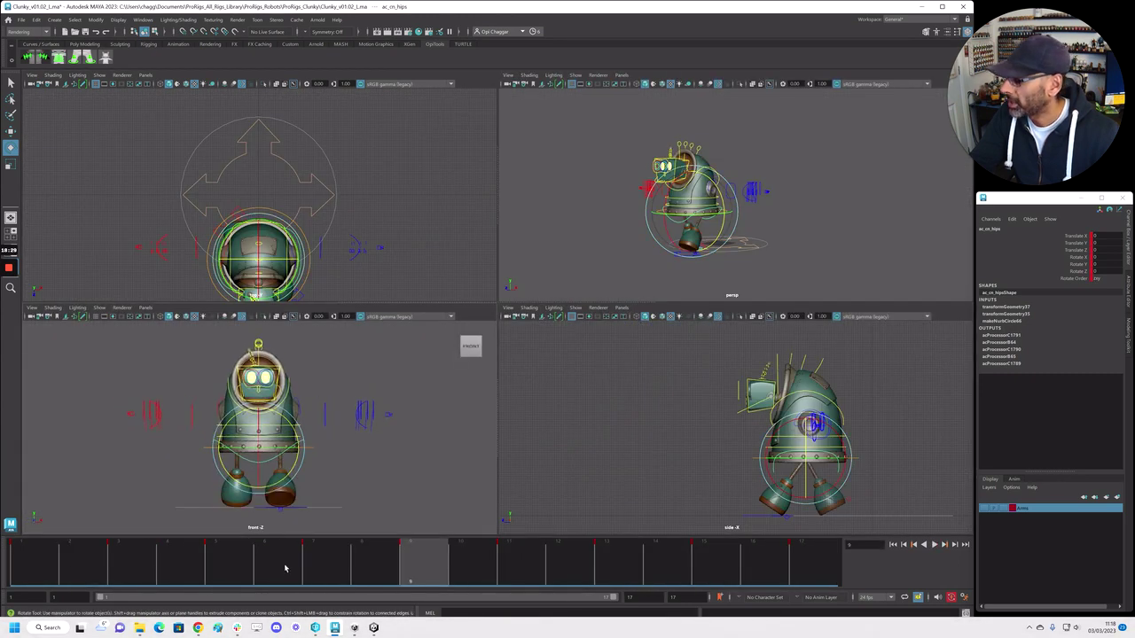
click(33, 568)
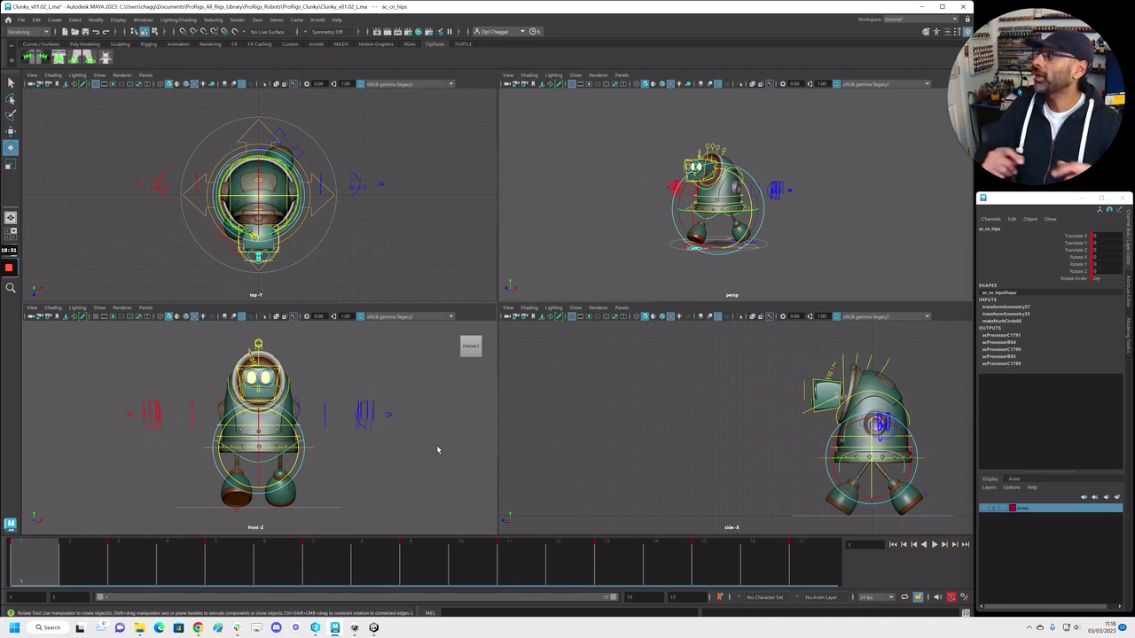
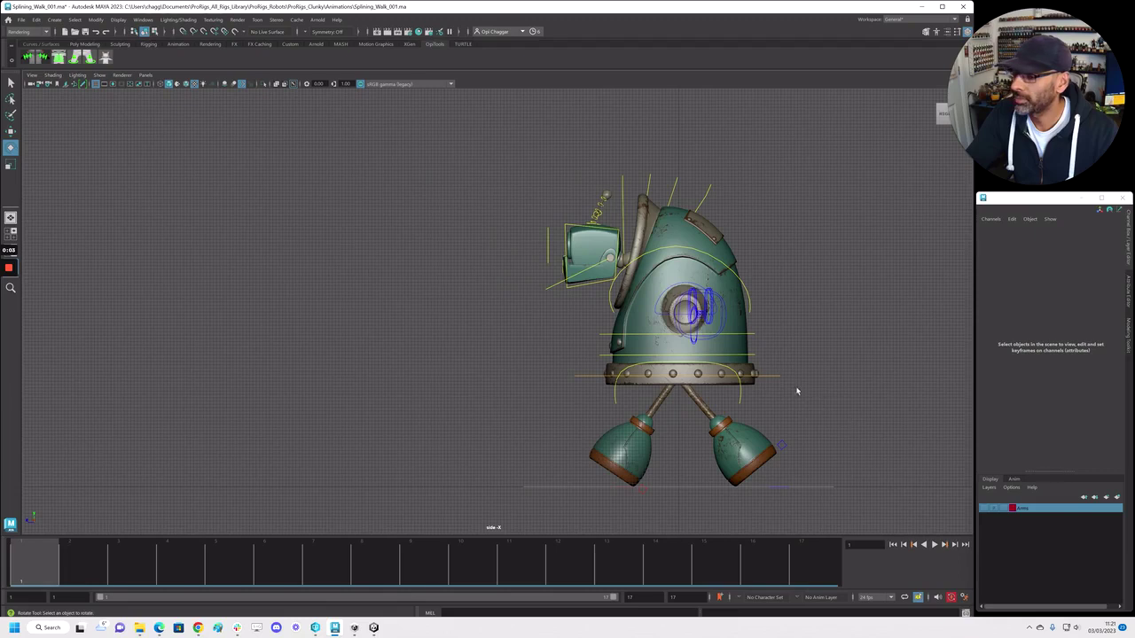
Select the root control in the side view, open its curves in the Graph Editor and play back the stepped walk
click(776, 376)
key(w)
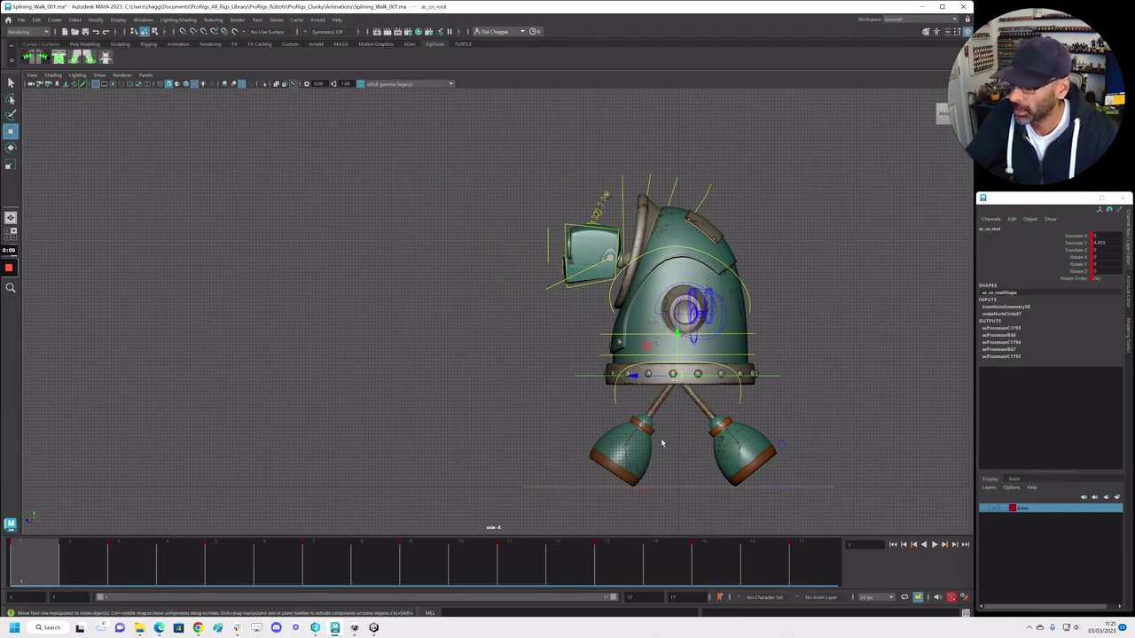
scroll(227, 243, down, 3)
alt+middle_drag(228, 243, 410, 334)
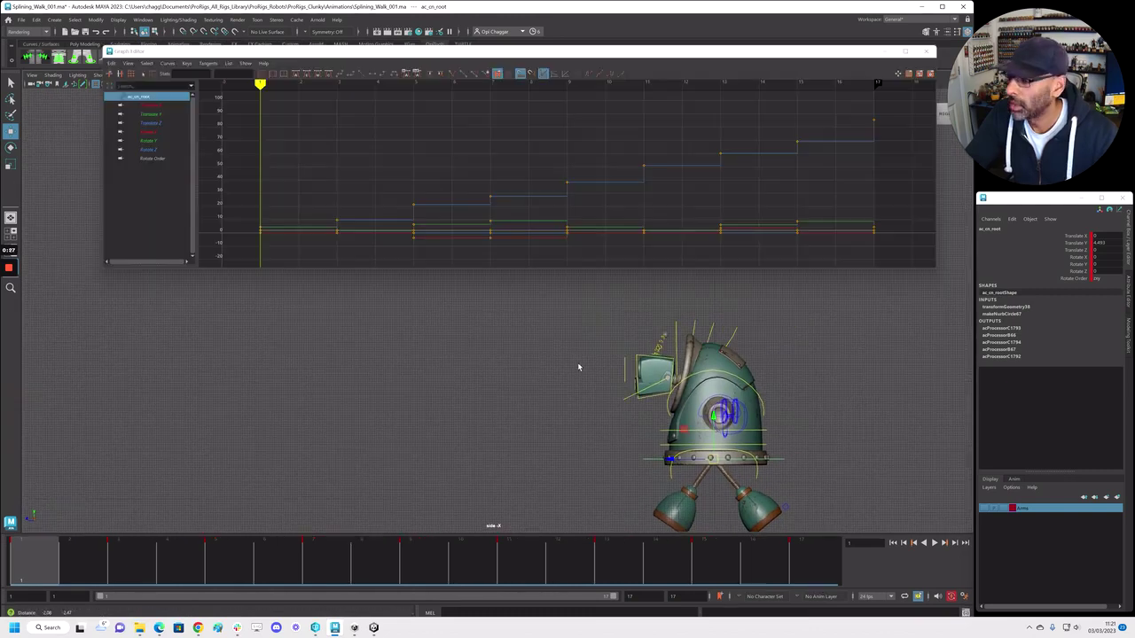
key(alt+v)
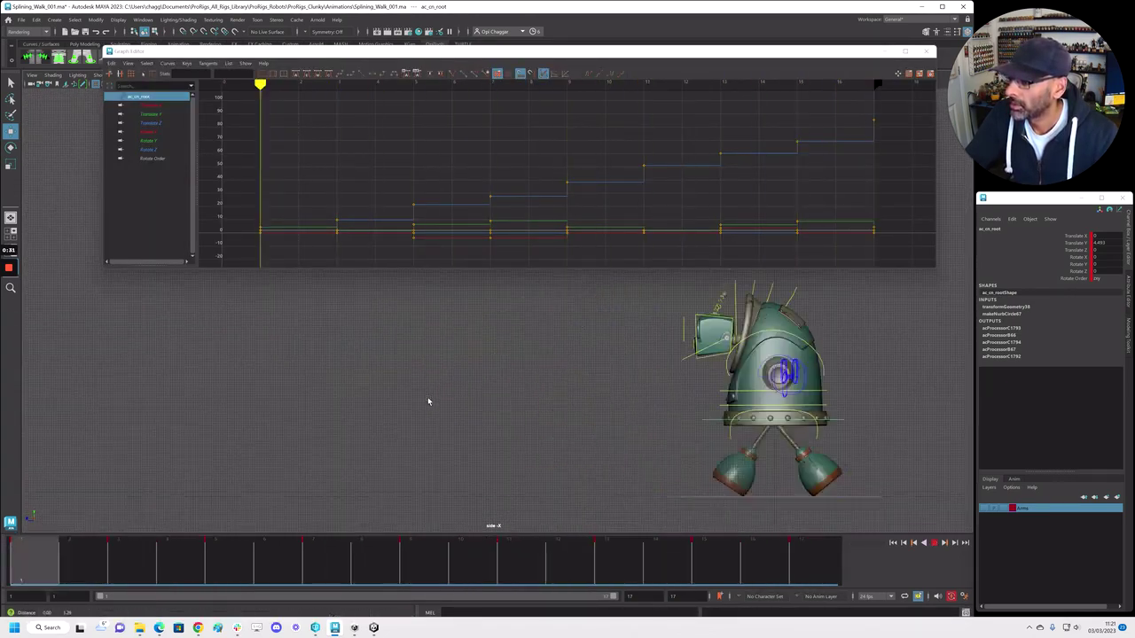
key(Escape)
Isolate the root's Translate Z curve and delete all its keys between frames 1 and 17
click(152, 122)
key(f)
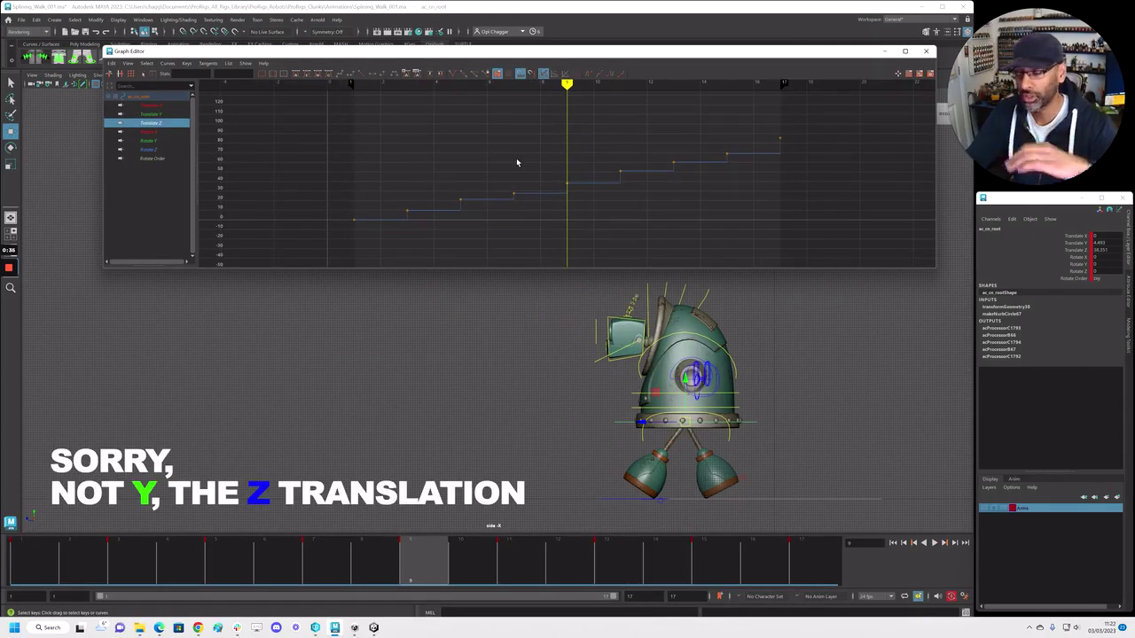
drag(395, 118, 749, 242)
key(Delete)
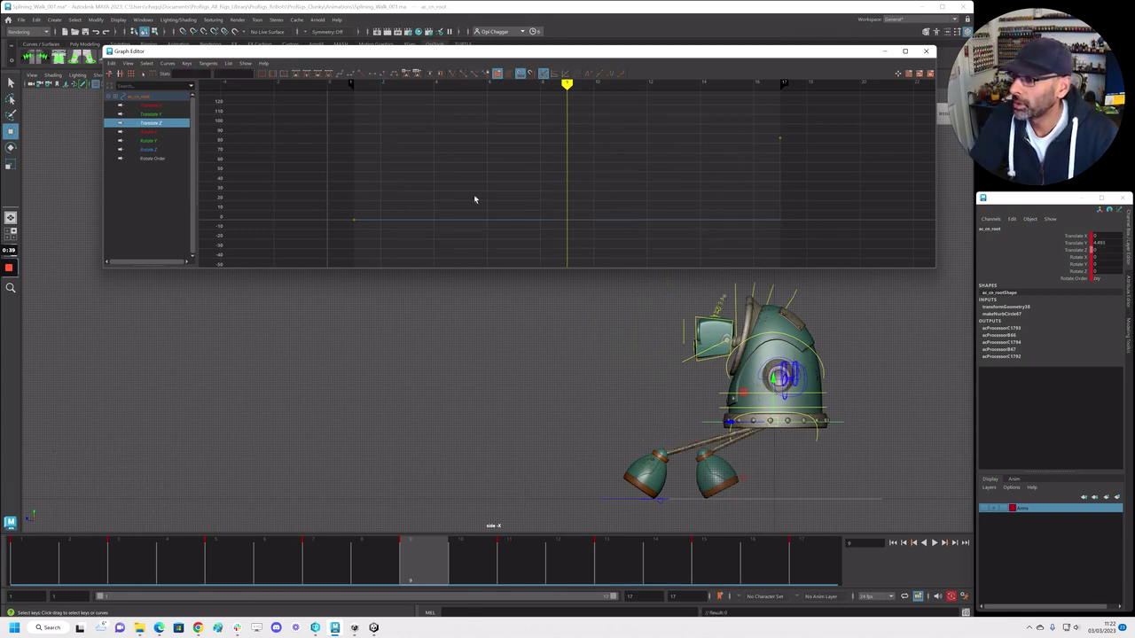
Make the root's Translate Z curve linear between frames 1 and 17 and play back the forward movement
click(361, 80)
key(alt+v)
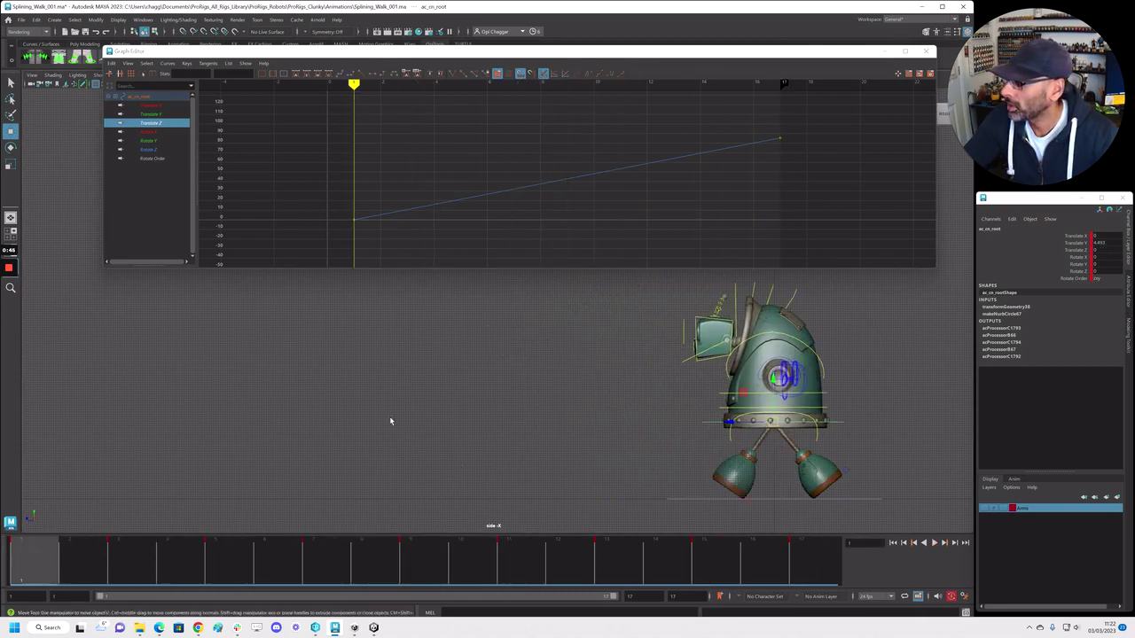
key(Escape)
Select all of the robot's controls, convert their stepped curves to spline tangents and play back the walk
drag(475, 299, 718, 473)
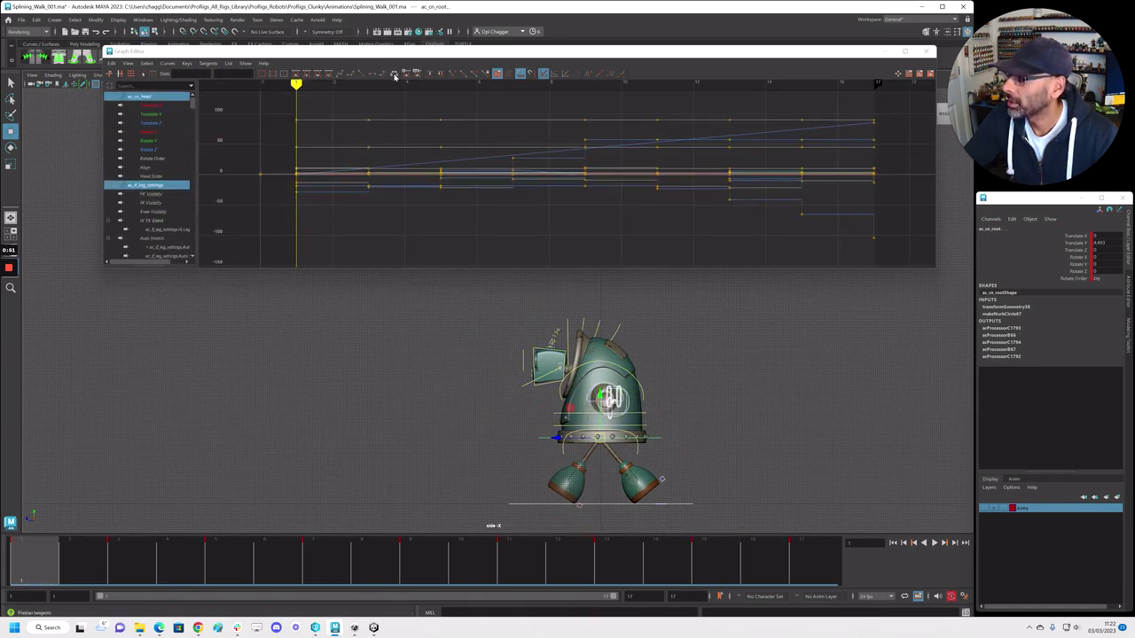
click(352, 76)
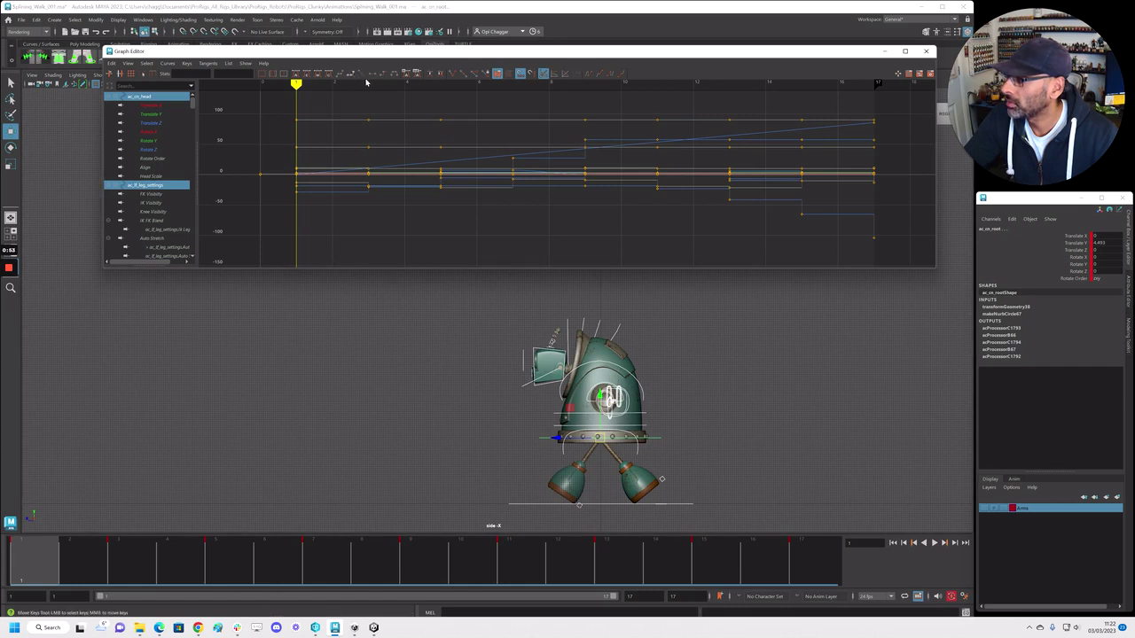
click(338, 74)
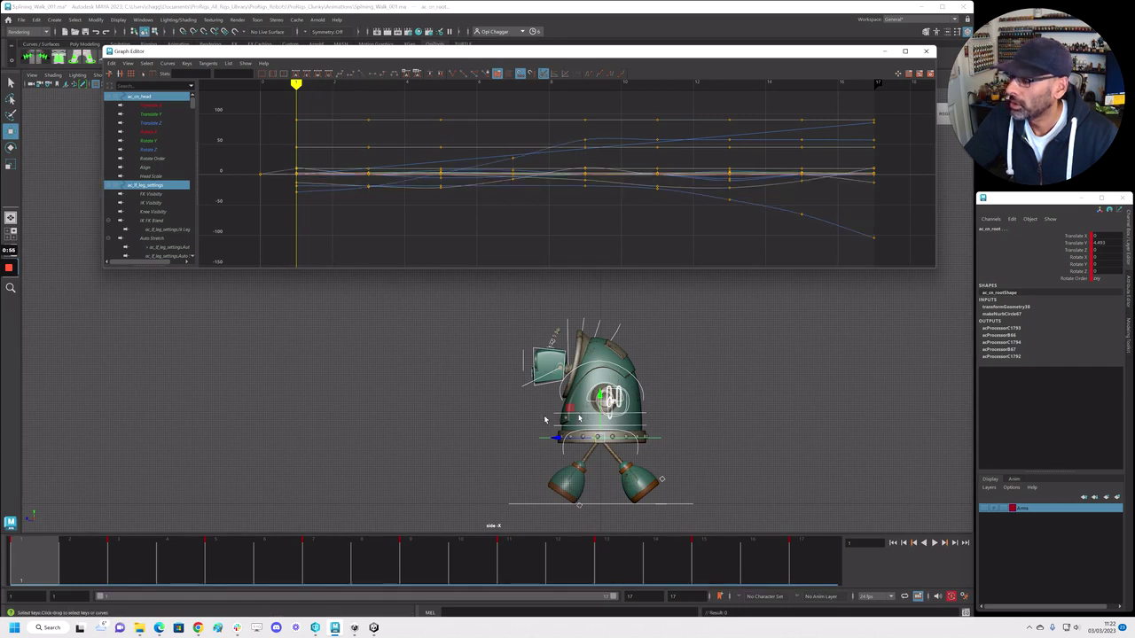
click(451, 457)
key(alt+v)
key(alt+v)
Select the controls around the feet, apply spline tangents to their curves and play back the walk
drag(376, 475, 512, 519)
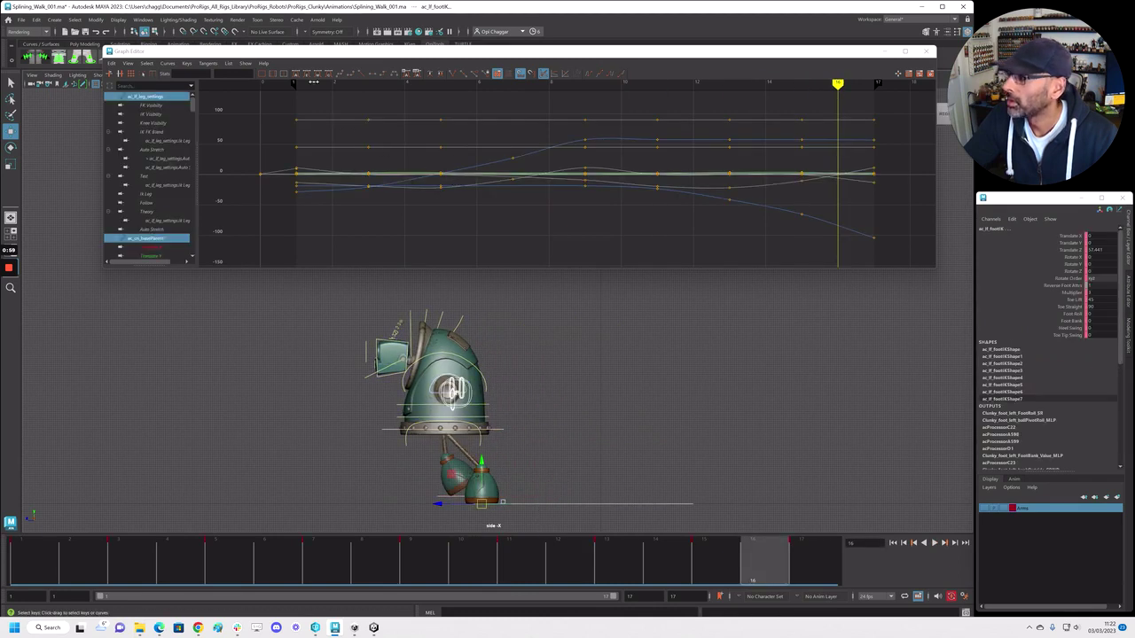
click(339, 74)
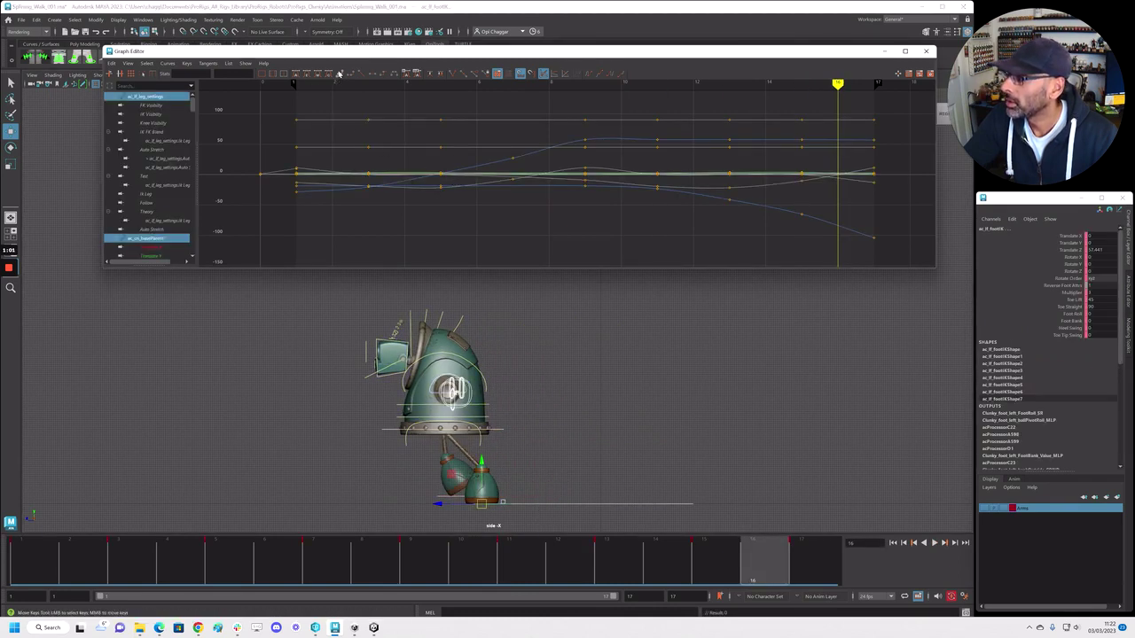
key(alt+v)
key(alt+v)
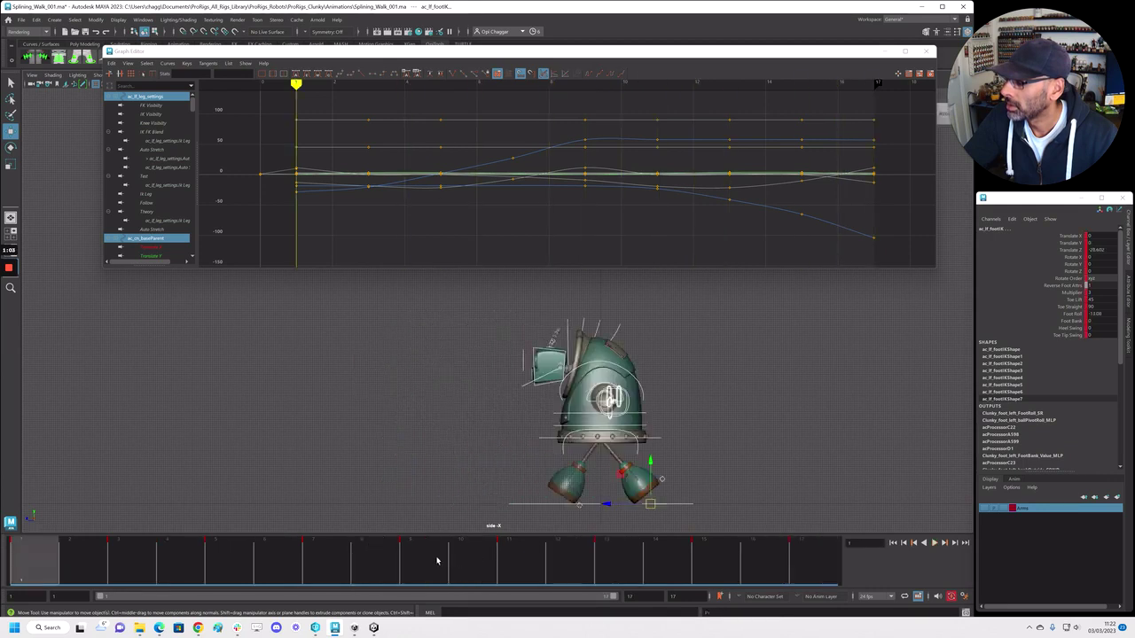
Select the robot's left foot IK control in the perspective view and play back the walk
key(space)
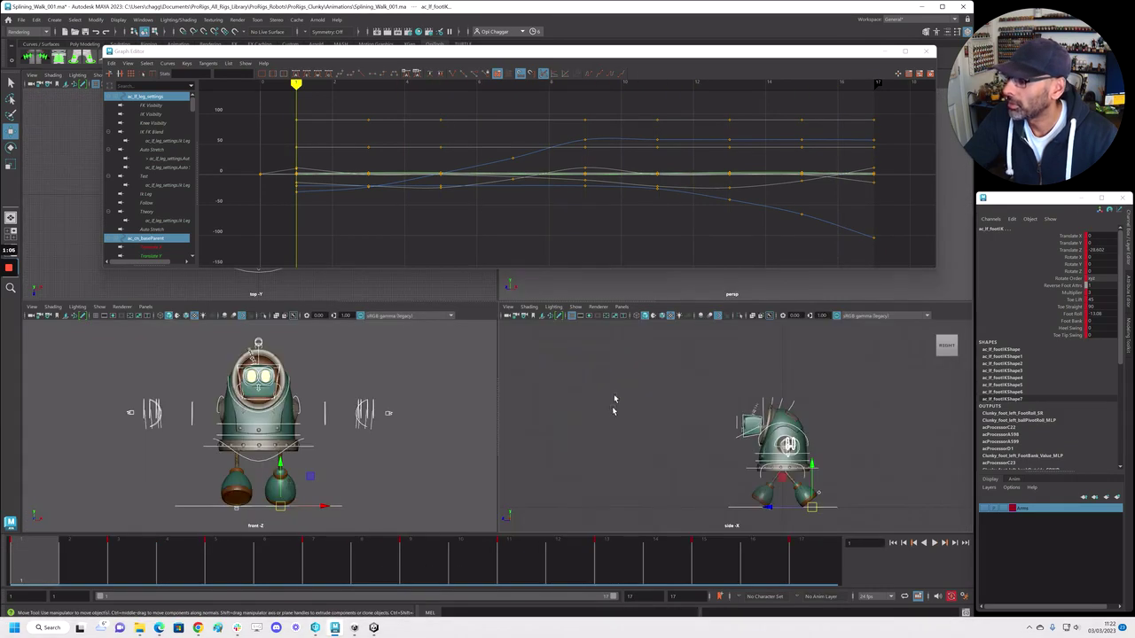
key(alt)
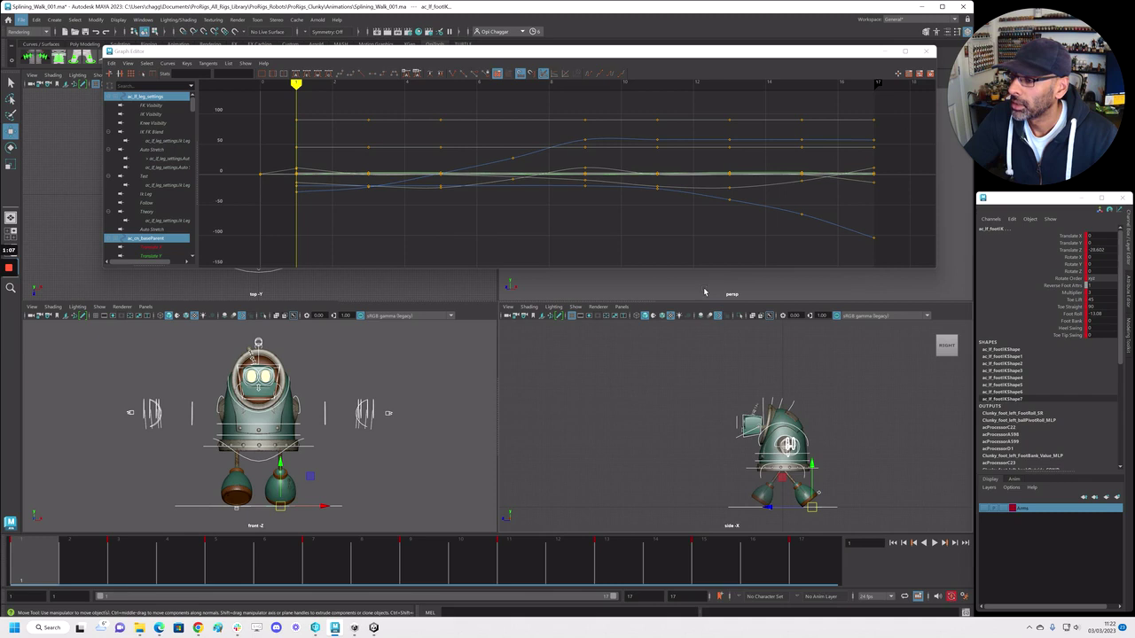
click(700, 291)
key(space)
alt+drag(512, 439, 523, 445)
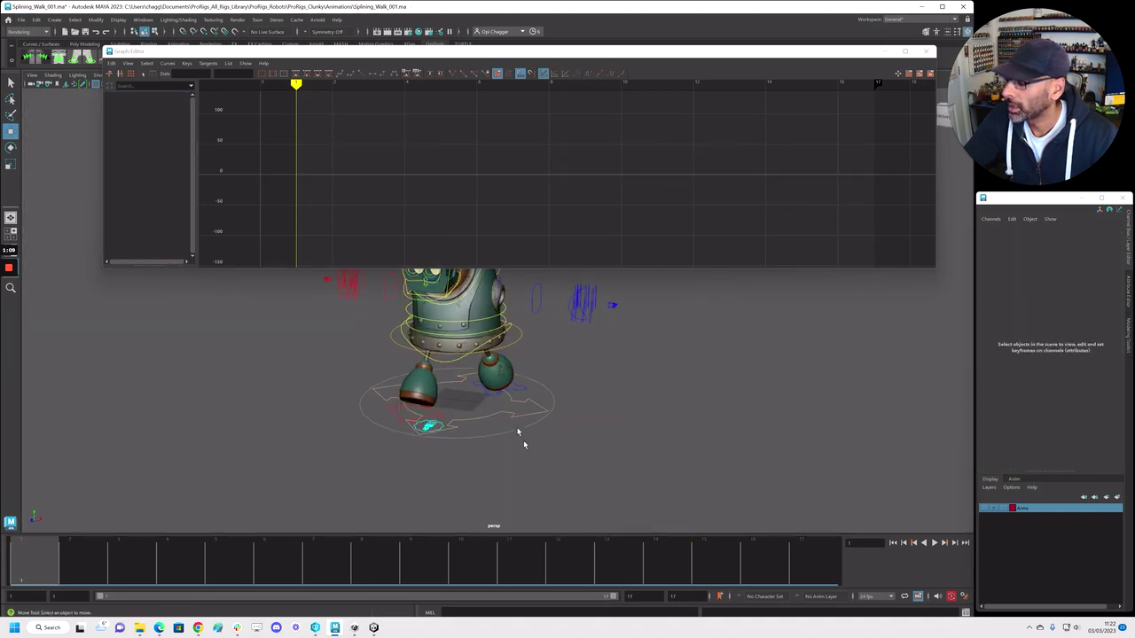
click(523, 391)
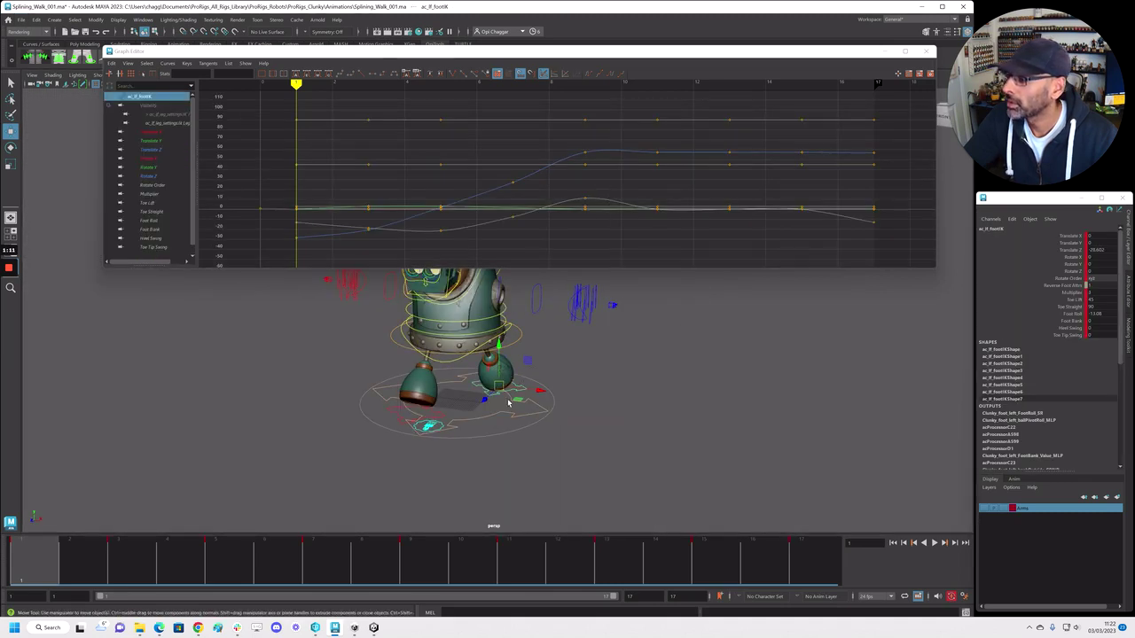
key(alt+v)
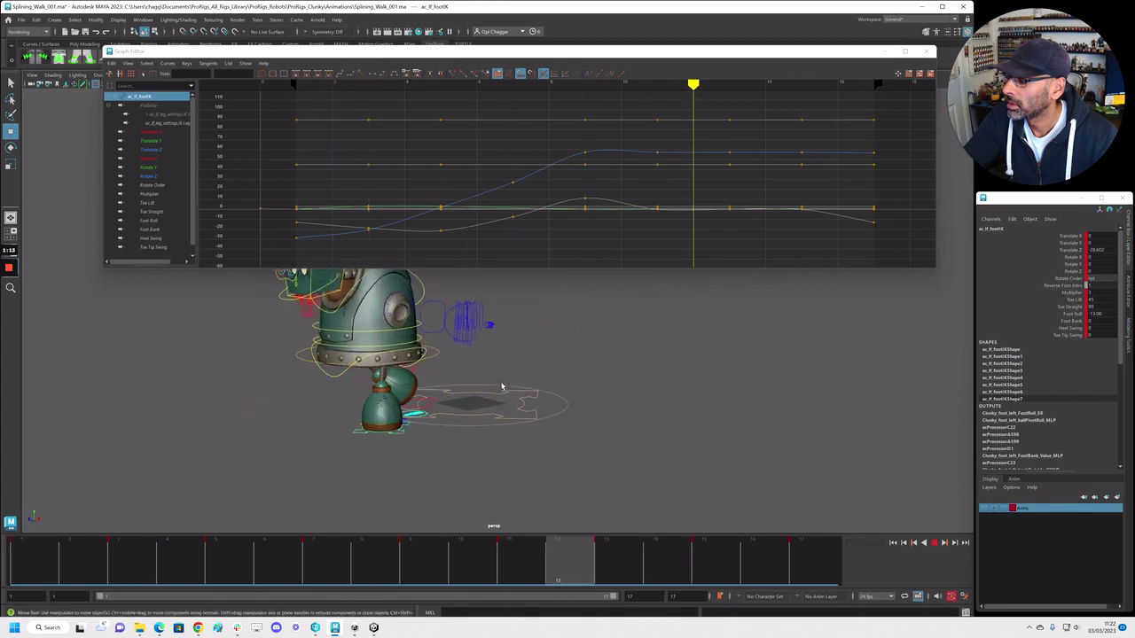
key(alt+v)
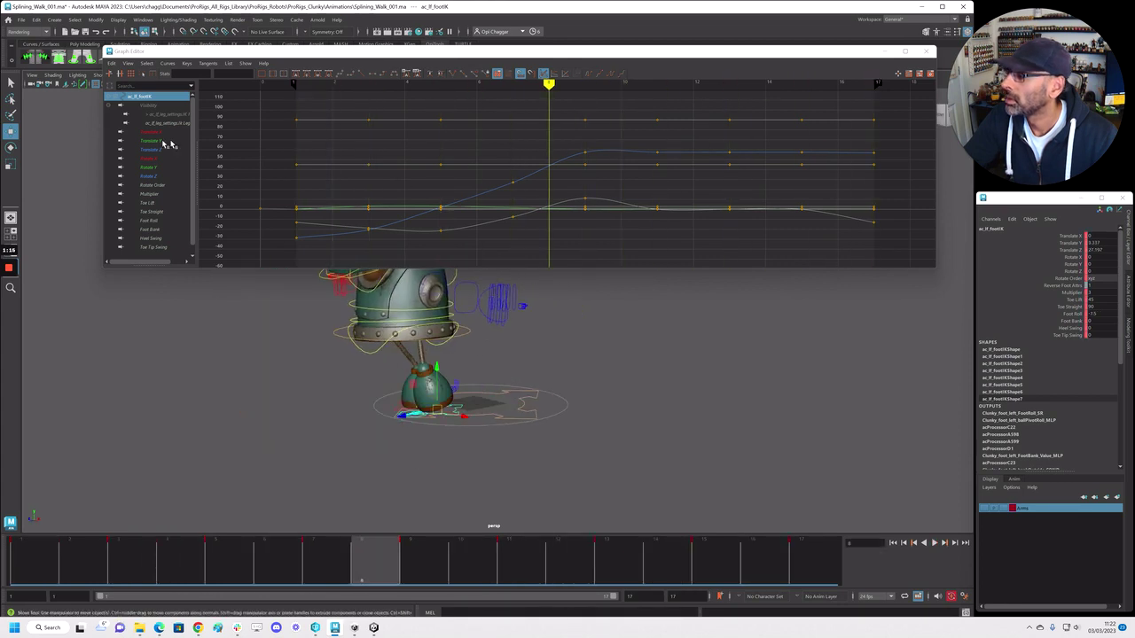
Examine the left foot's individual curves, including Translate X, Toe Lift, Foot Roll, Foot Bank and Heel Swing
click(153, 149)
click(163, 132)
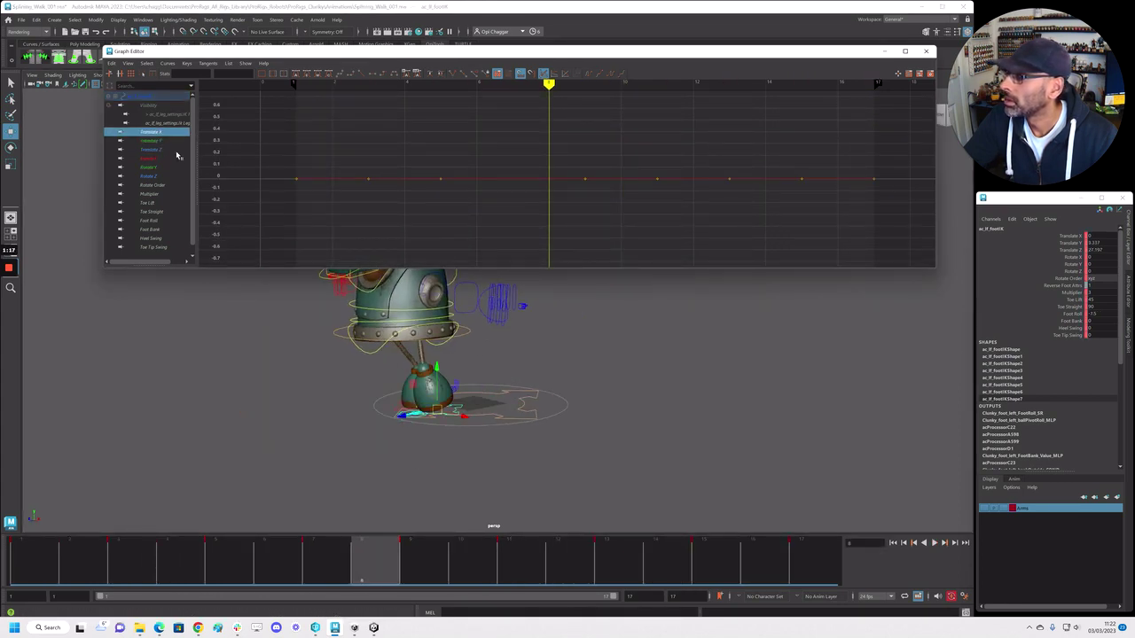
click(171, 185)
click(168, 203)
click(161, 221)
click(162, 230)
click(163, 238)
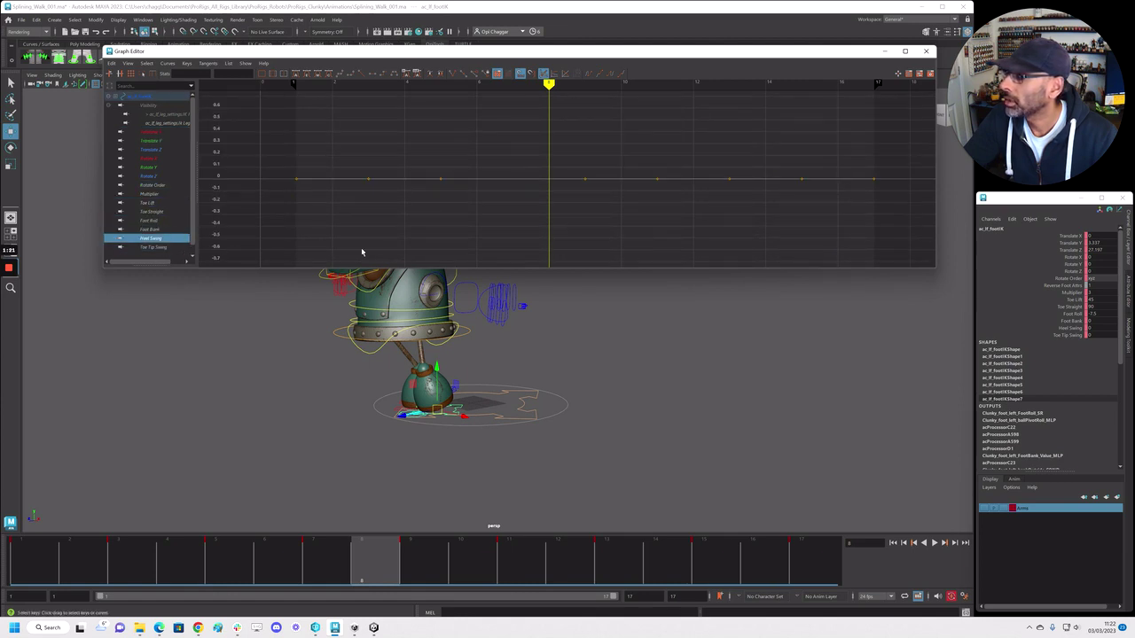
Isolate the left foot's Foot Roll curve and flatten the tangents of its keys at frames 11, 13 and 15
click(160, 220)
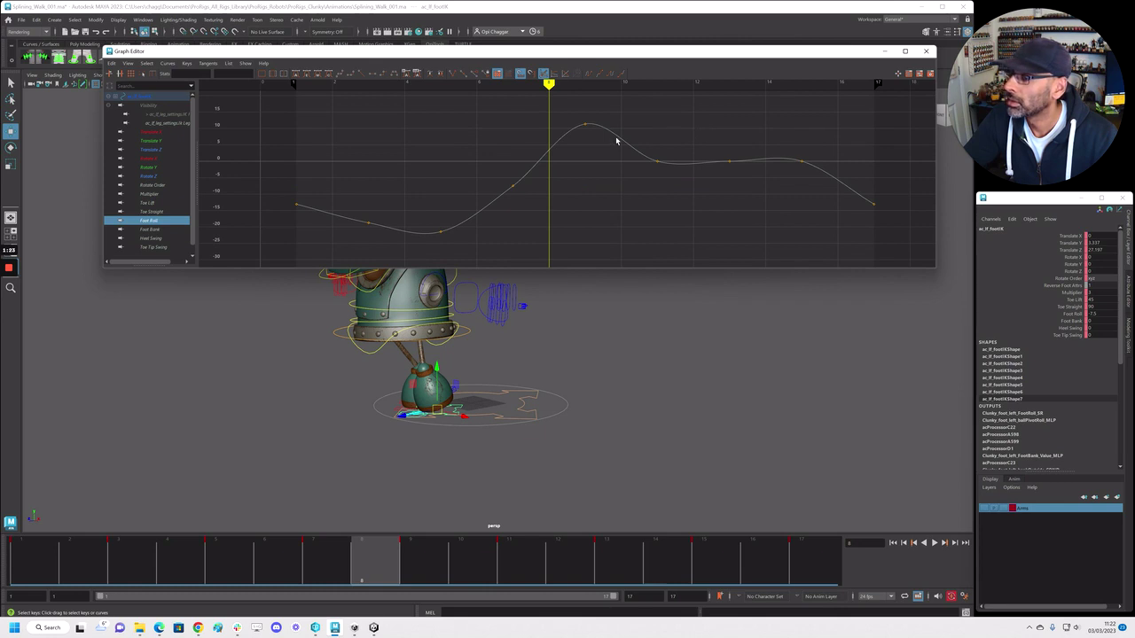
drag(618, 138, 831, 188)
key(alt+f)
click(733, 197)
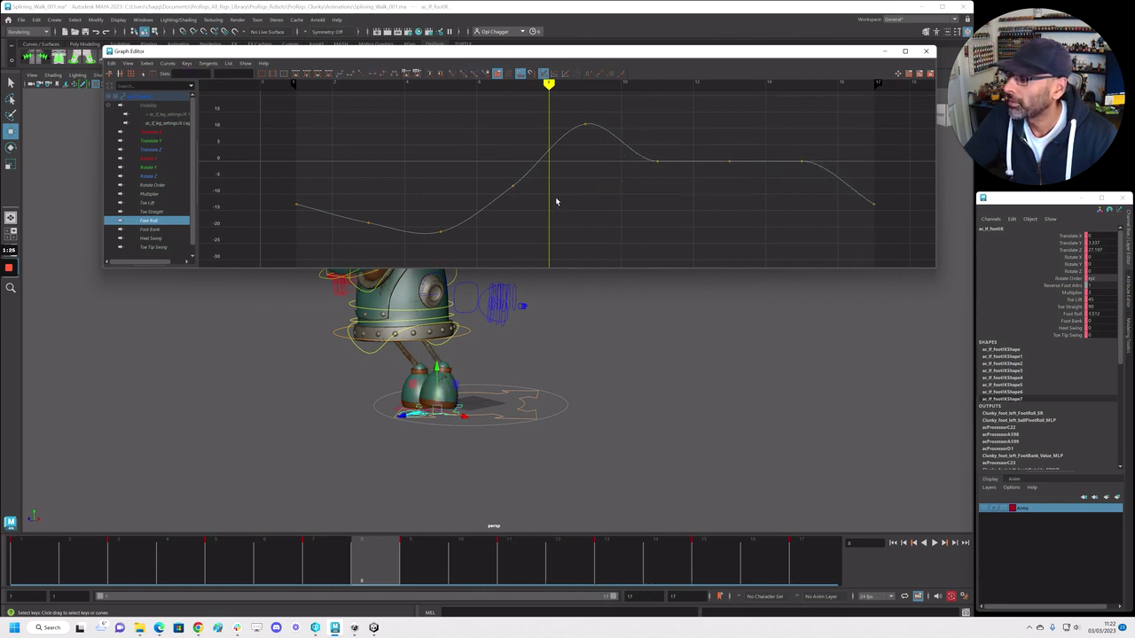
Play back the walk in the enlarged side view to check the foot motion
drag(575, 54, 570, 47)
key(space)
key(space)
key(alt+v)
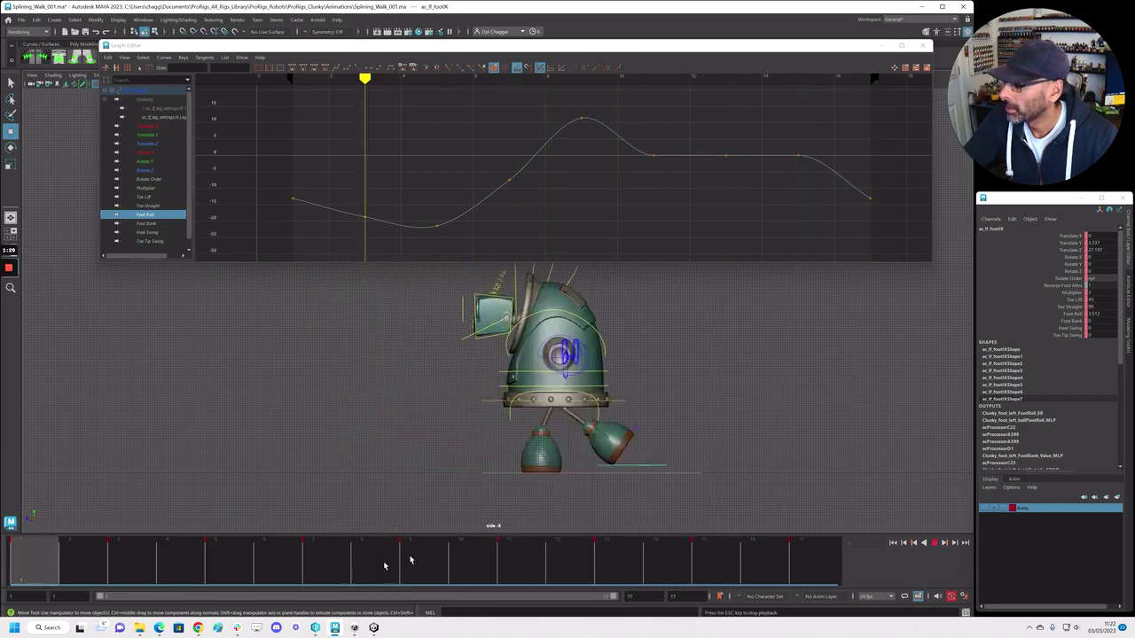
key(space)
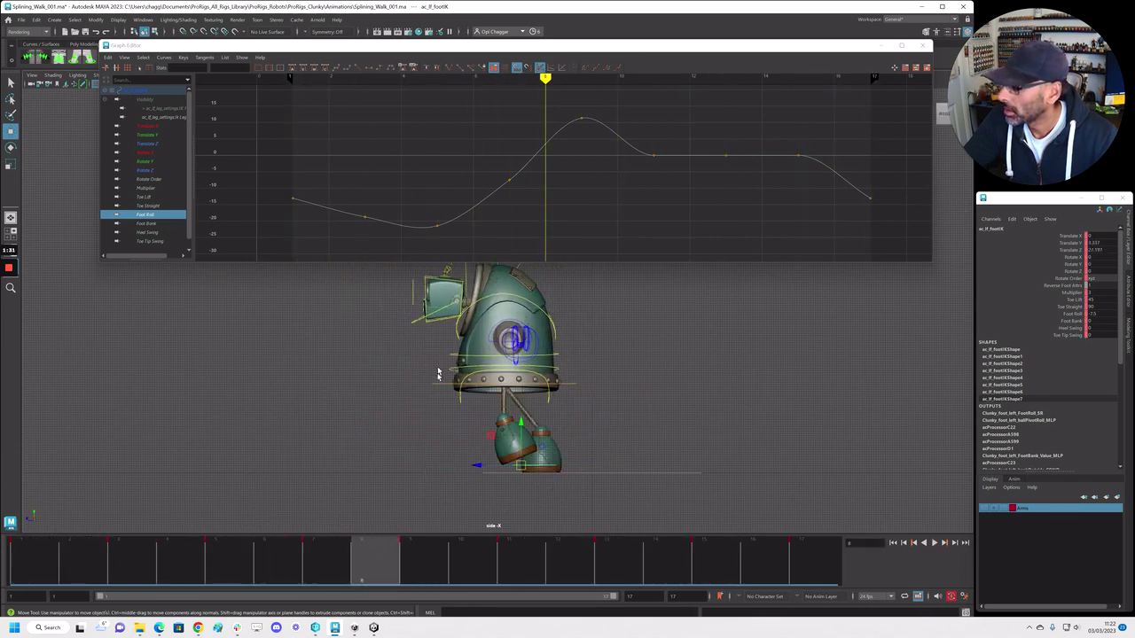
Select the root and upper-body controls in the side view and apply spline tangents to their curves
drag(440, 374, 481, 401)
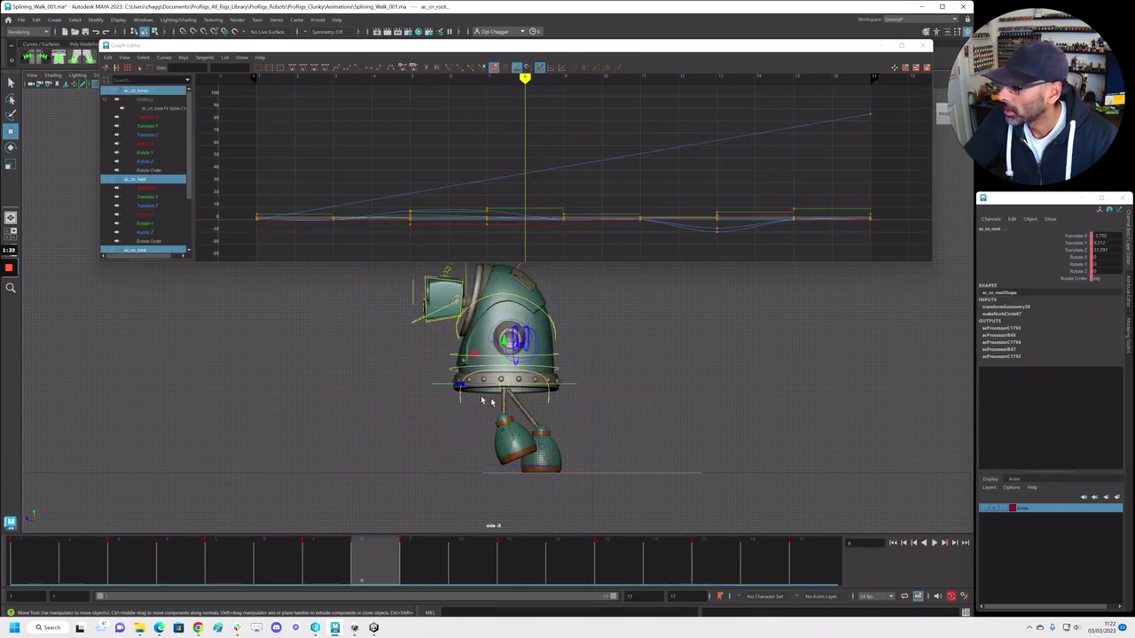
click(587, 352)
drag(399, 287, 602, 416)
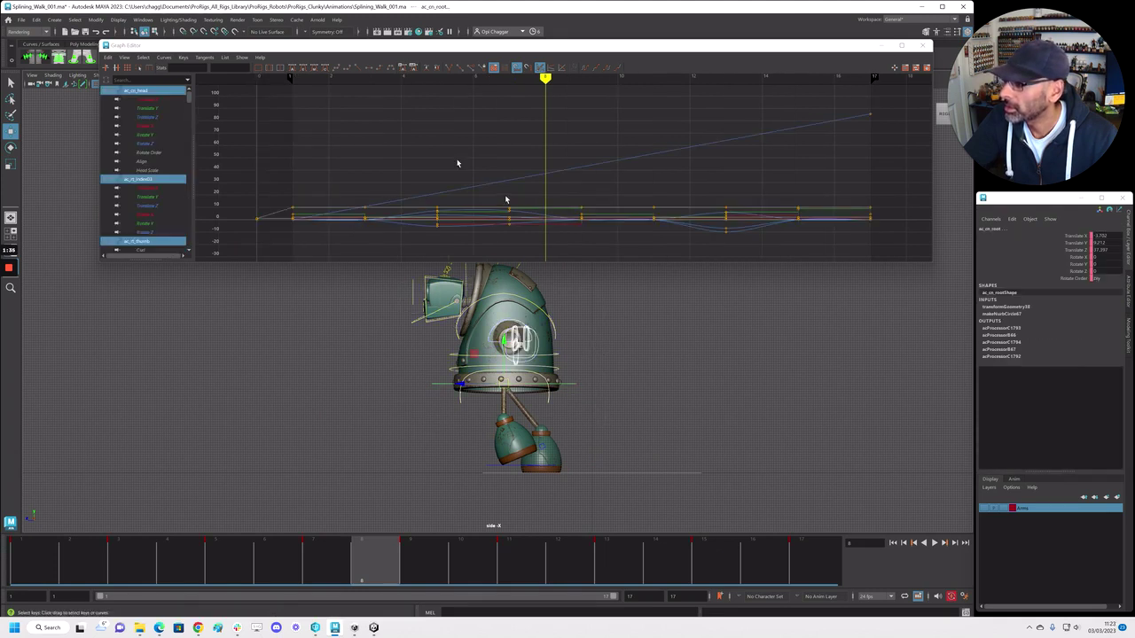
click(339, 69)
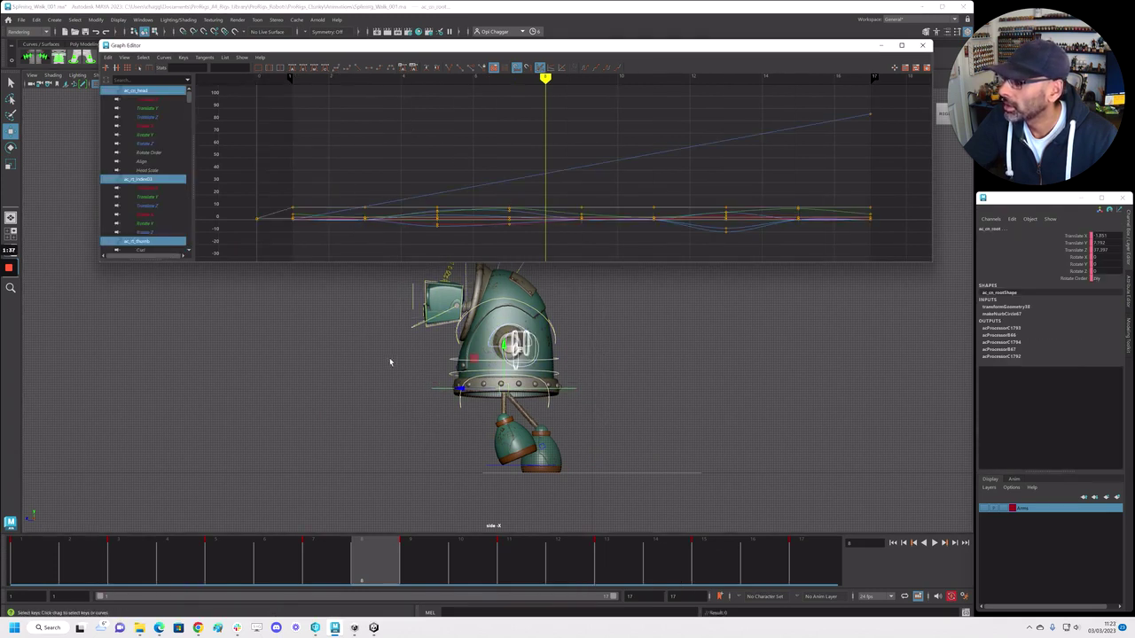
Select all of the robot's controls including the feet, apply spline tangents to their curves, and play back the walk
drag(363, 302, 683, 532)
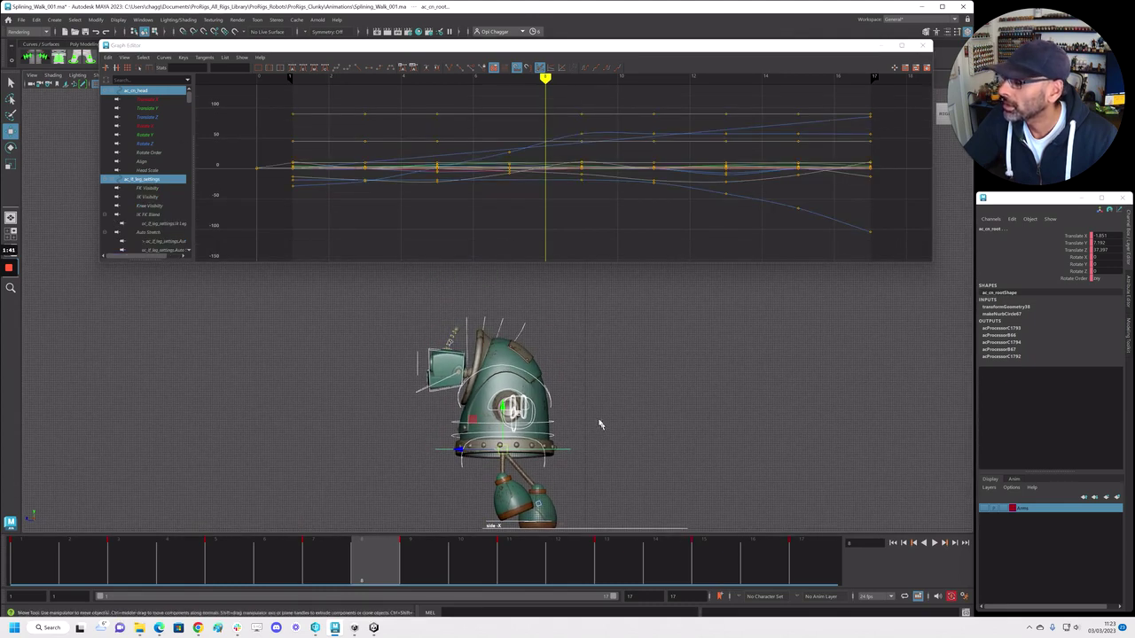
drag(400, 279, 637, 437)
click(336, 70)
click(596, 424)
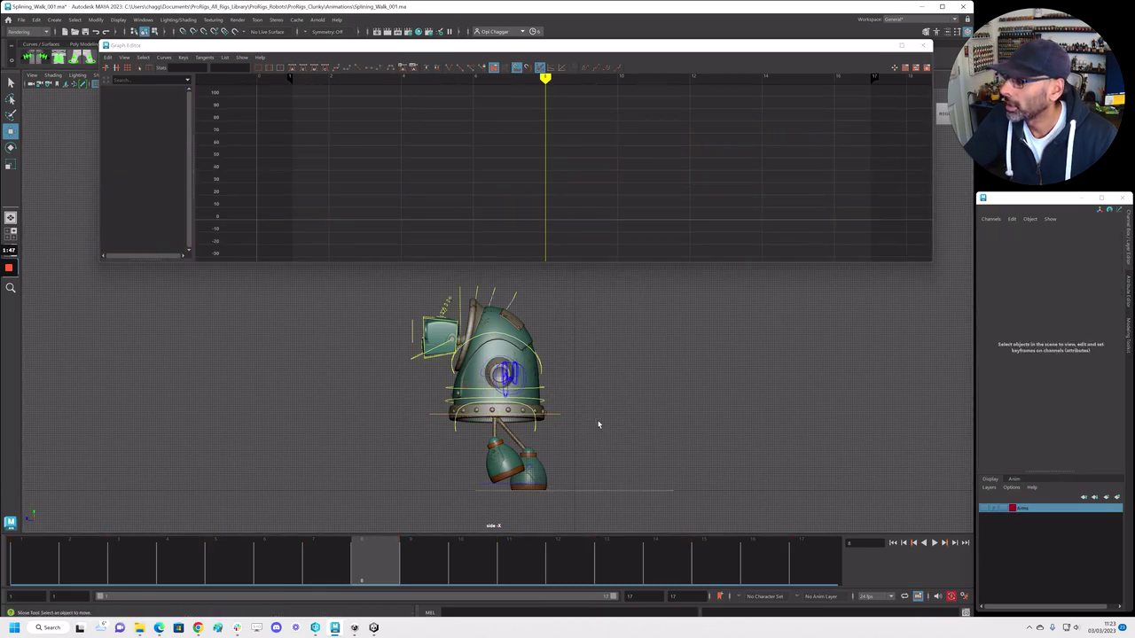
key(alt+v)
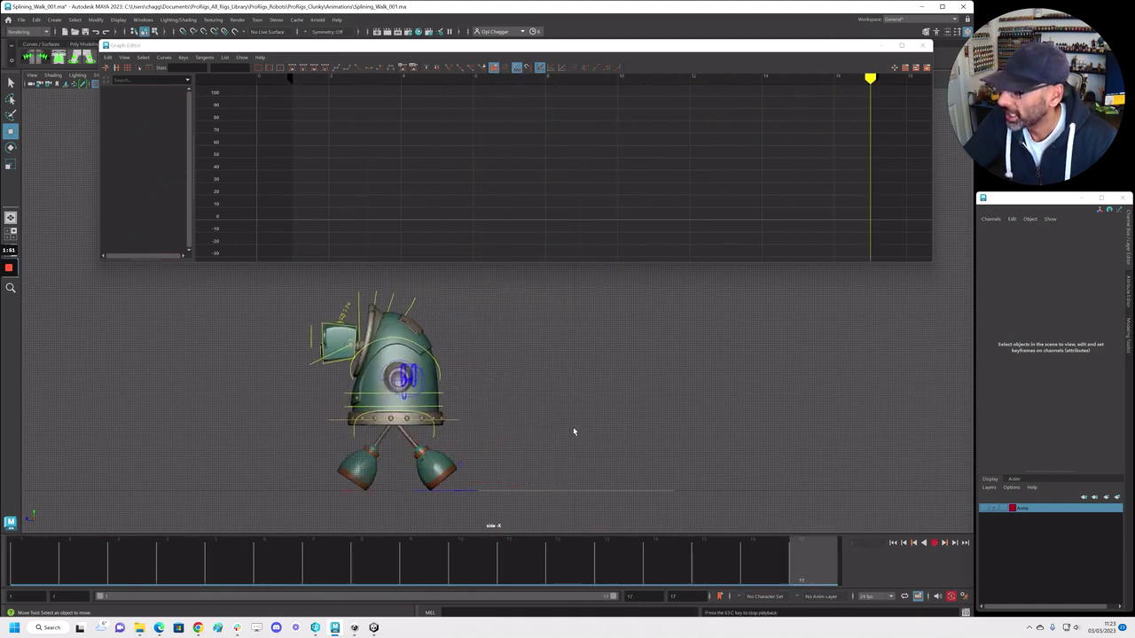
key(space)
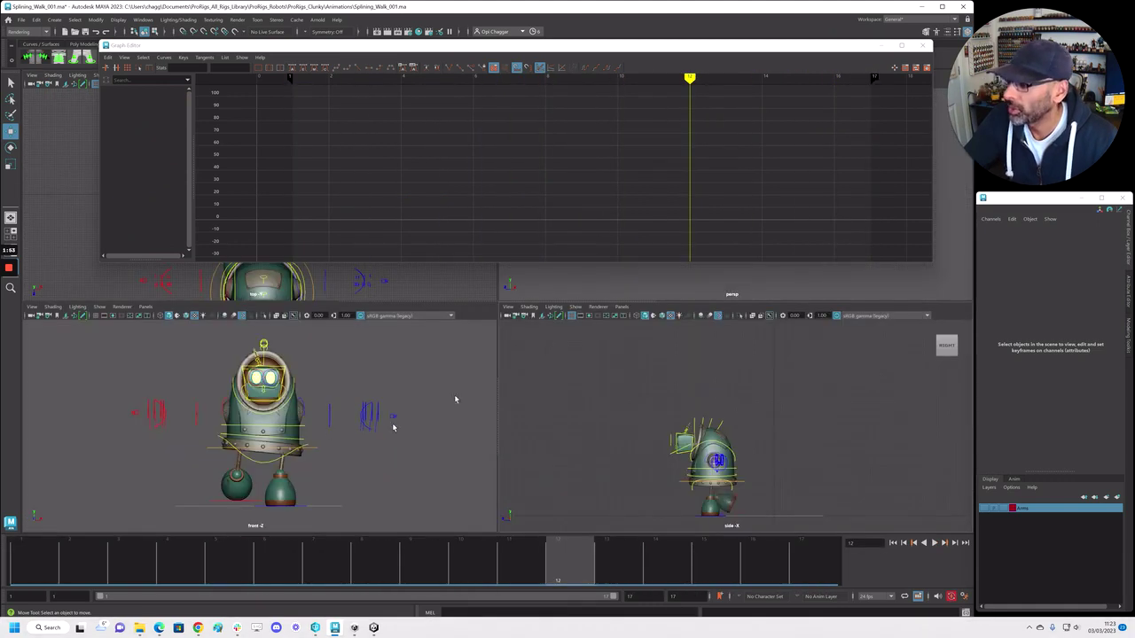
key(Escape)
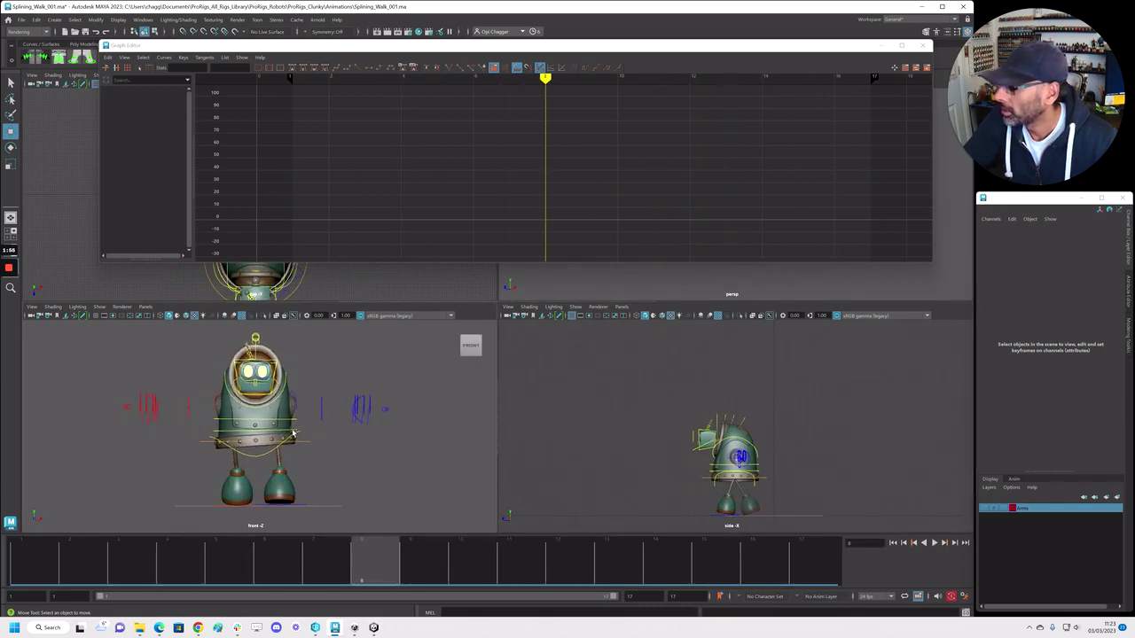
Examine the curves of the torso, chest and root controls one after another
click(285, 431)
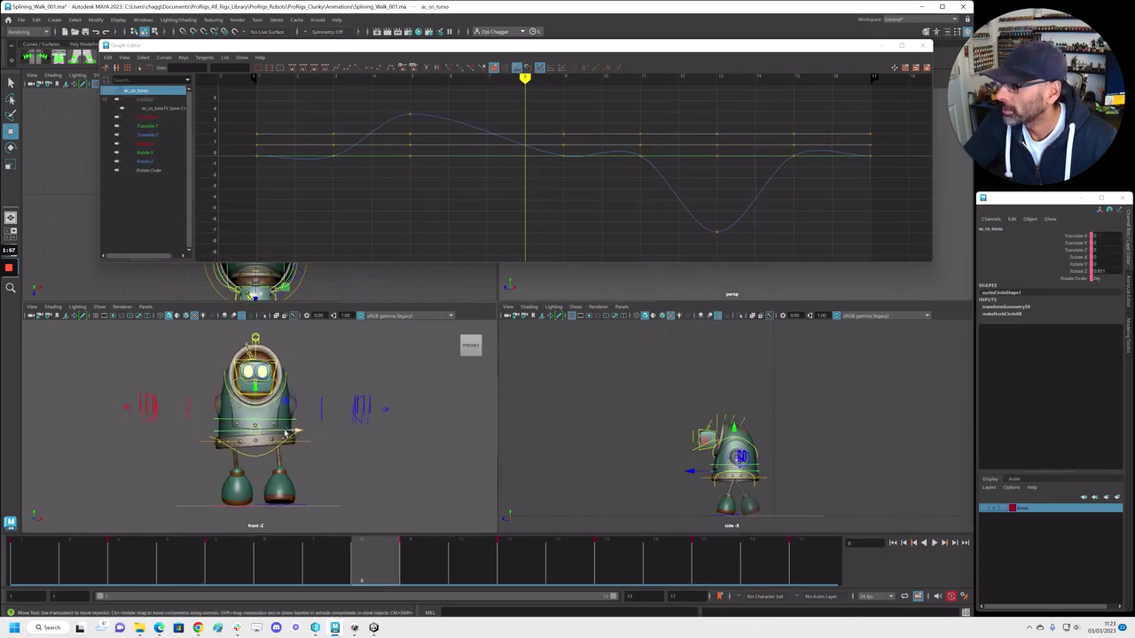
click(292, 428)
click(293, 422)
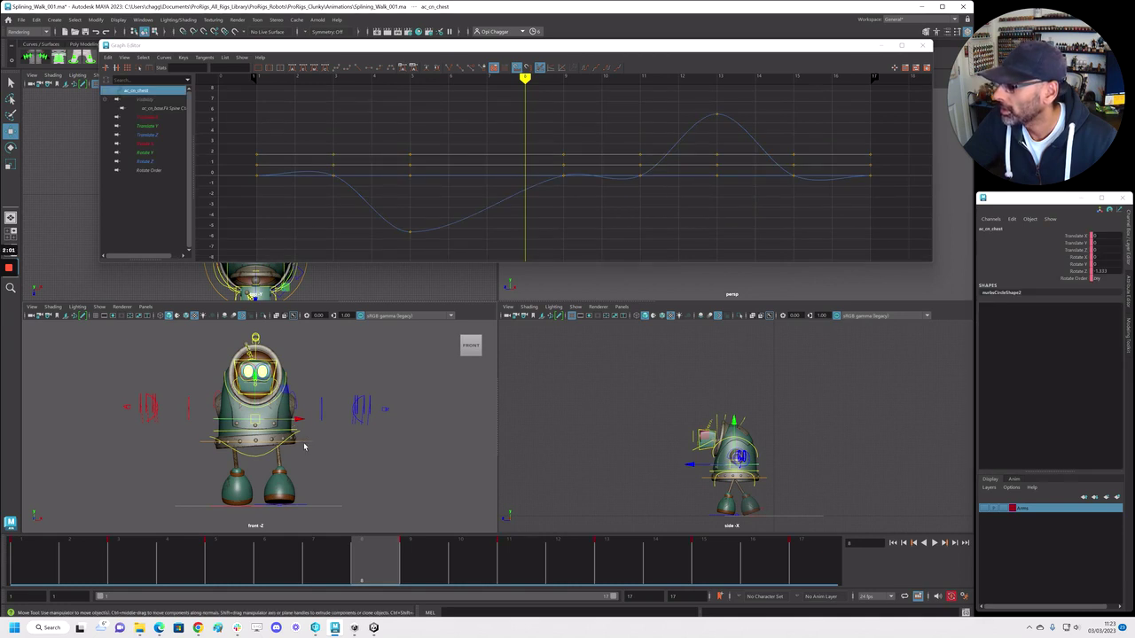
click(303, 445)
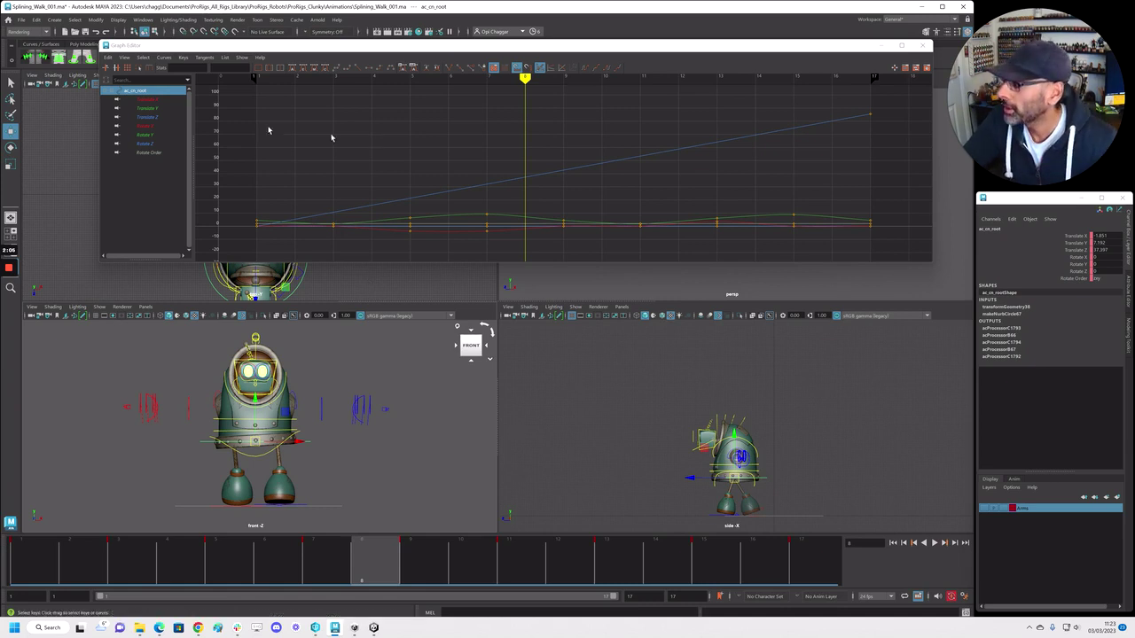
Try deleting the key at frame 3 from the root's isolated Translate X curve, and undo the deletion
click(156, 101)
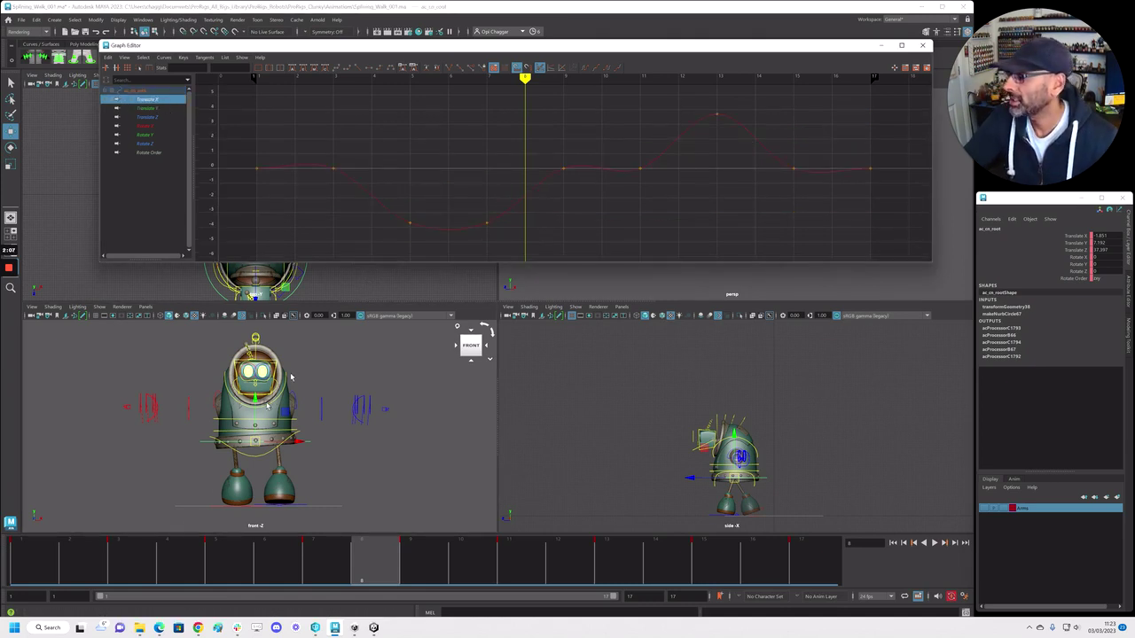
drag(48, 569, 142, 576)
drag(315, 149, 358, 207)
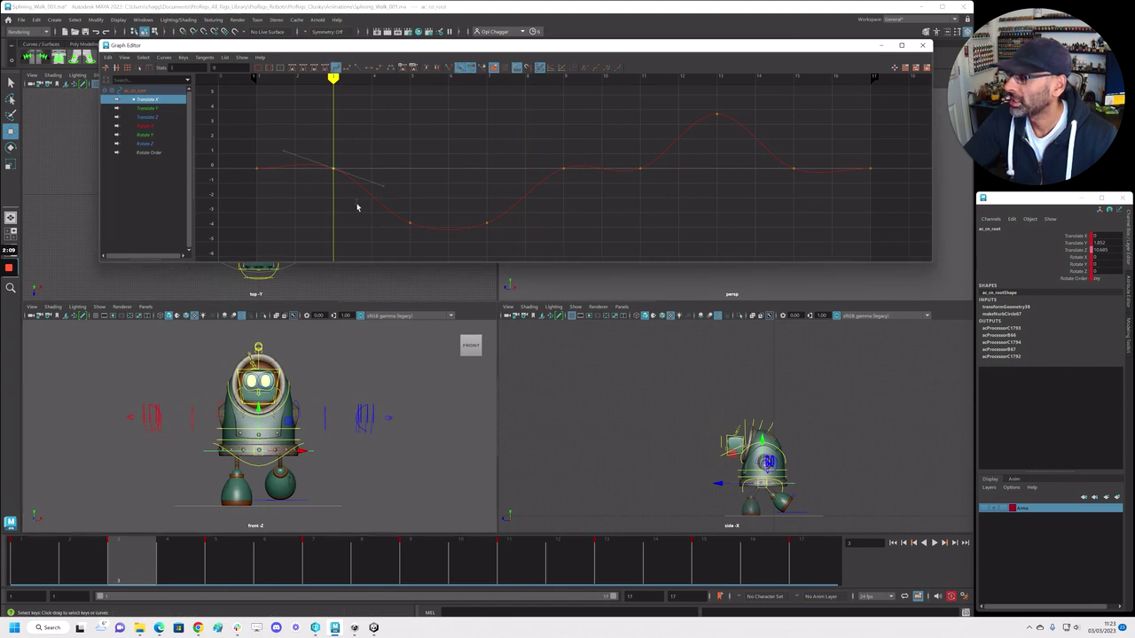
key(Delete)
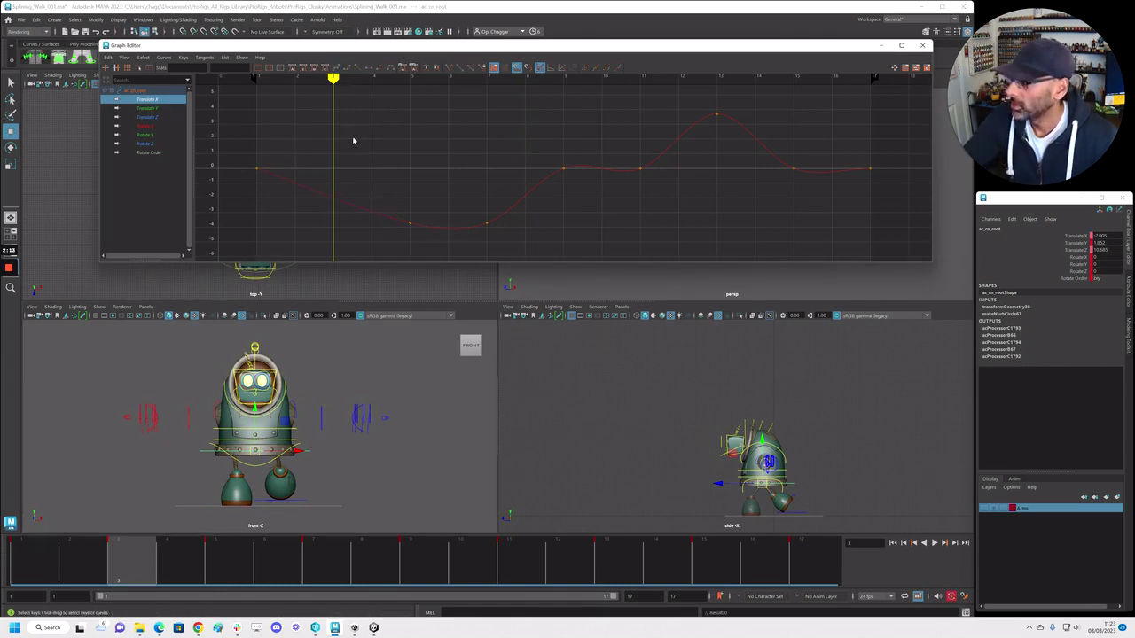
key(ctrl+z)
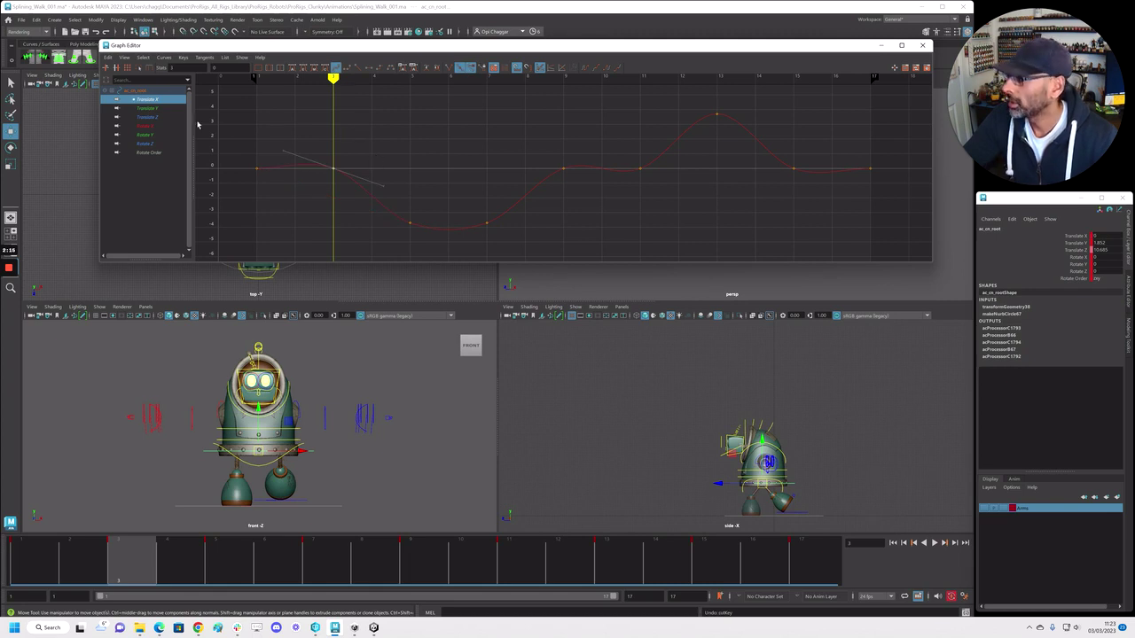
Compare the root's Translate X, Y and Z curves together and individually, framing them in the graph
shift+click(169, 117)
key(f)
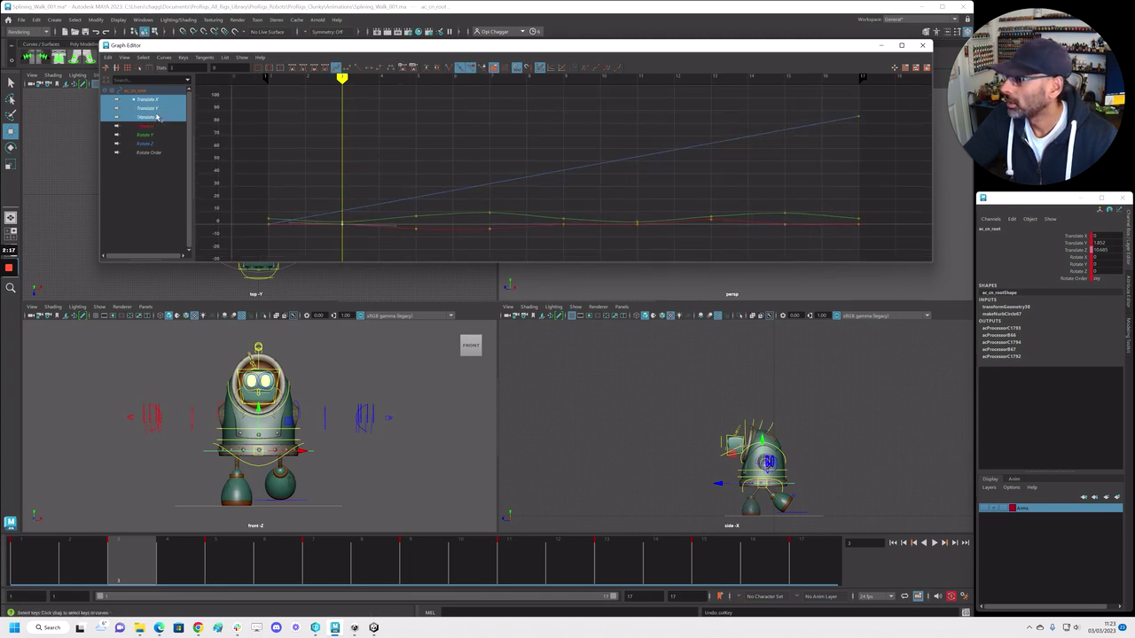
ctrl+click(156, 117)
key(f)
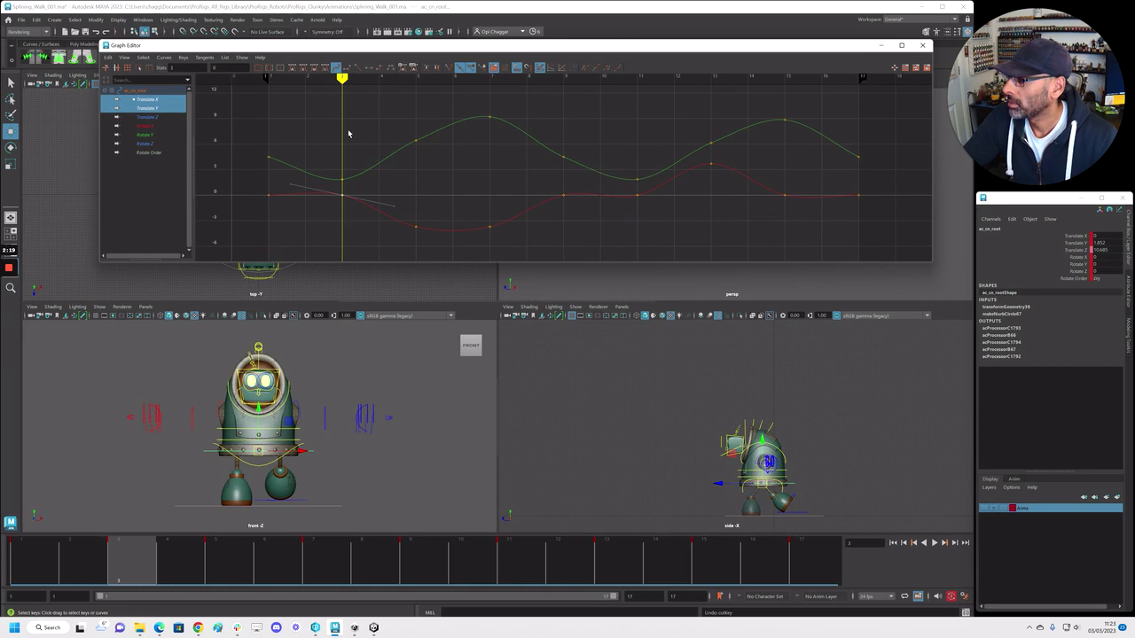
click(150, 108)
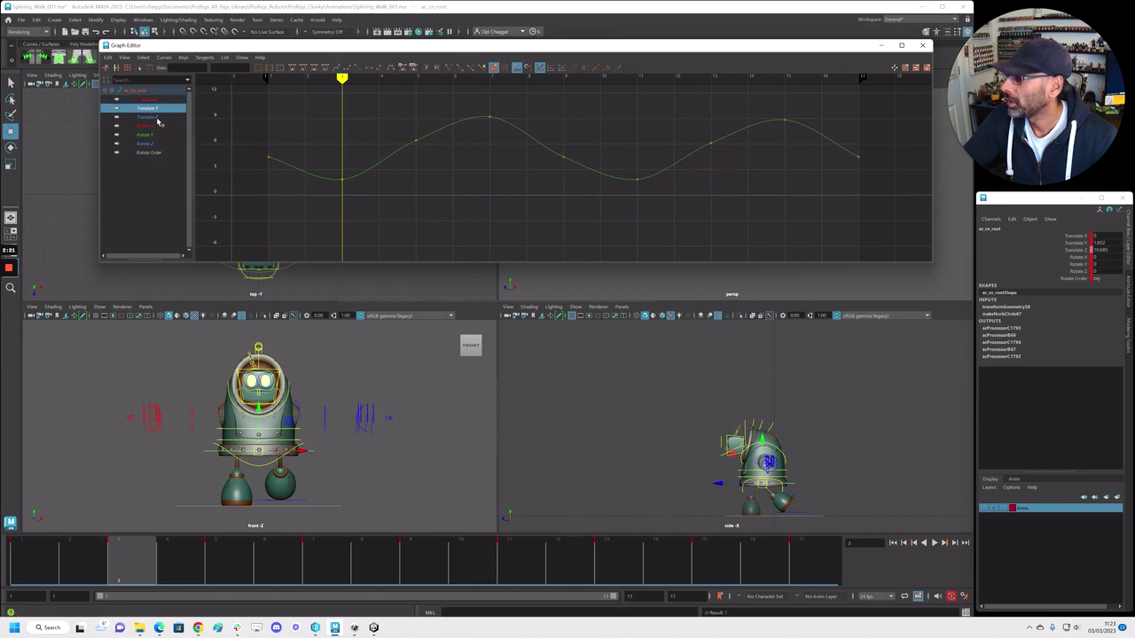
click(158, 118)
key(f)
Isolate the root's Translate X curve and delete its keys at frames 3, 7, 9, 11 and 15
click(147, 100)
key(f)
drag(329, 150, 372, 187)
key(Delete)
drag(461, 145, 659, 241)
key(Delete)
drag(779, 143, 800, 194)
key(Delete)
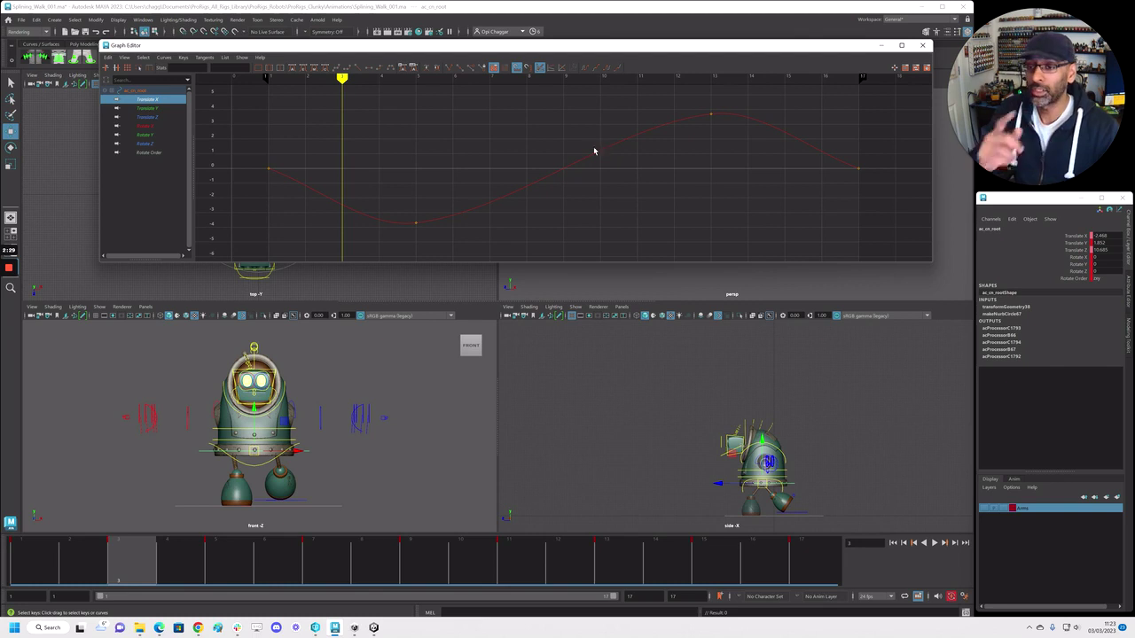
Set the root's Translate X curve to cycle after its last key and adjust the tangents at frames 17 and 1
click(603, 71)
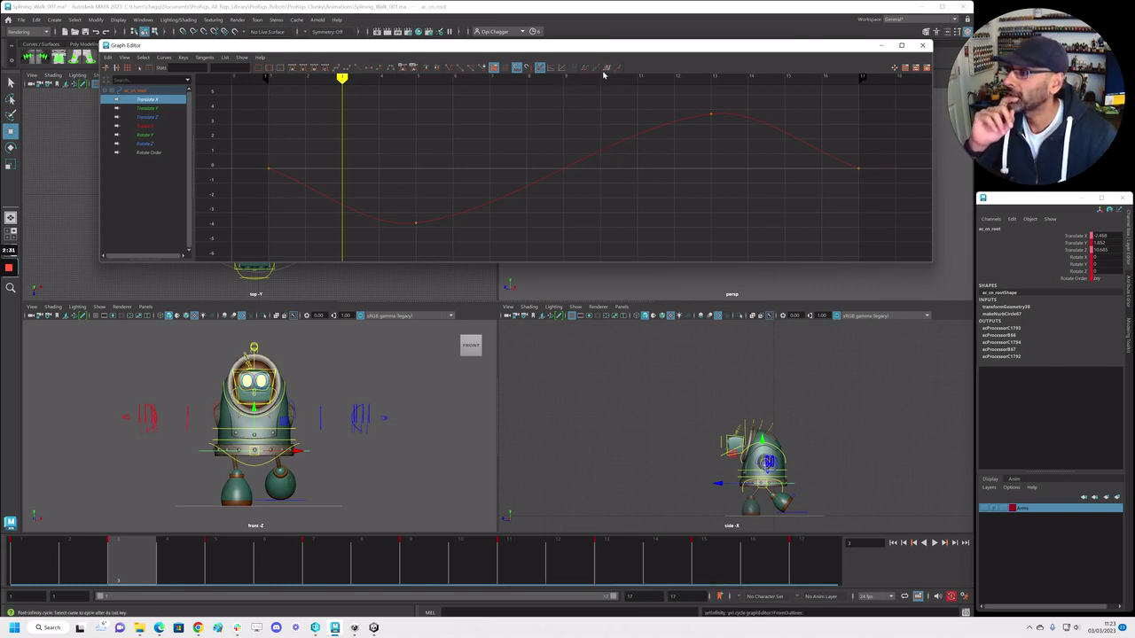
drag(836, 180, 883, 142)
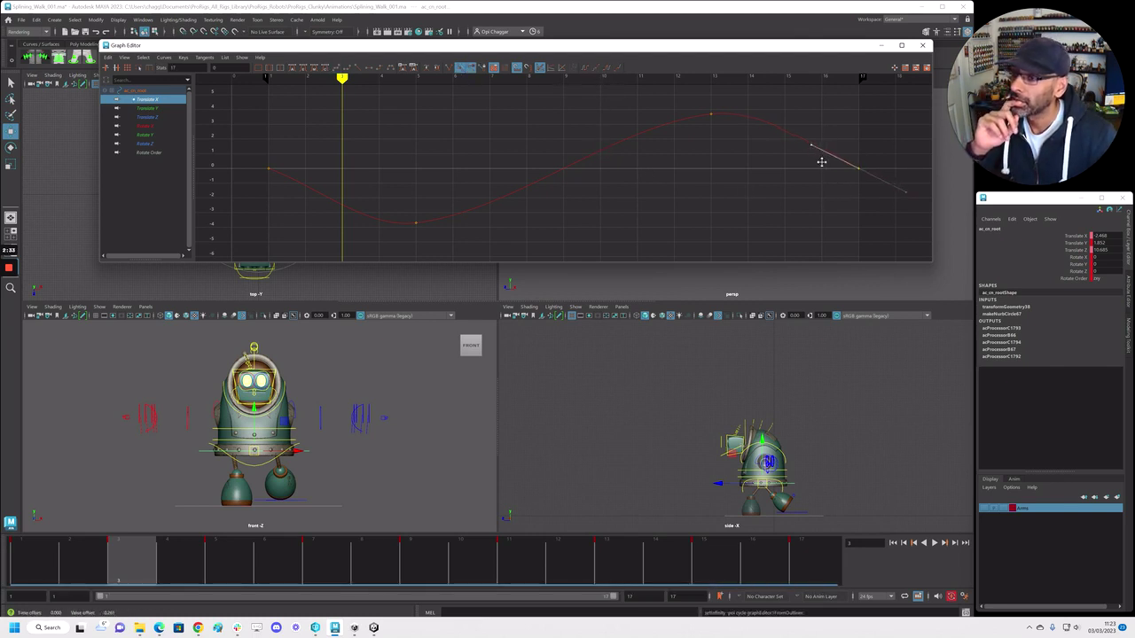
drag(261, 157, 299, 195)
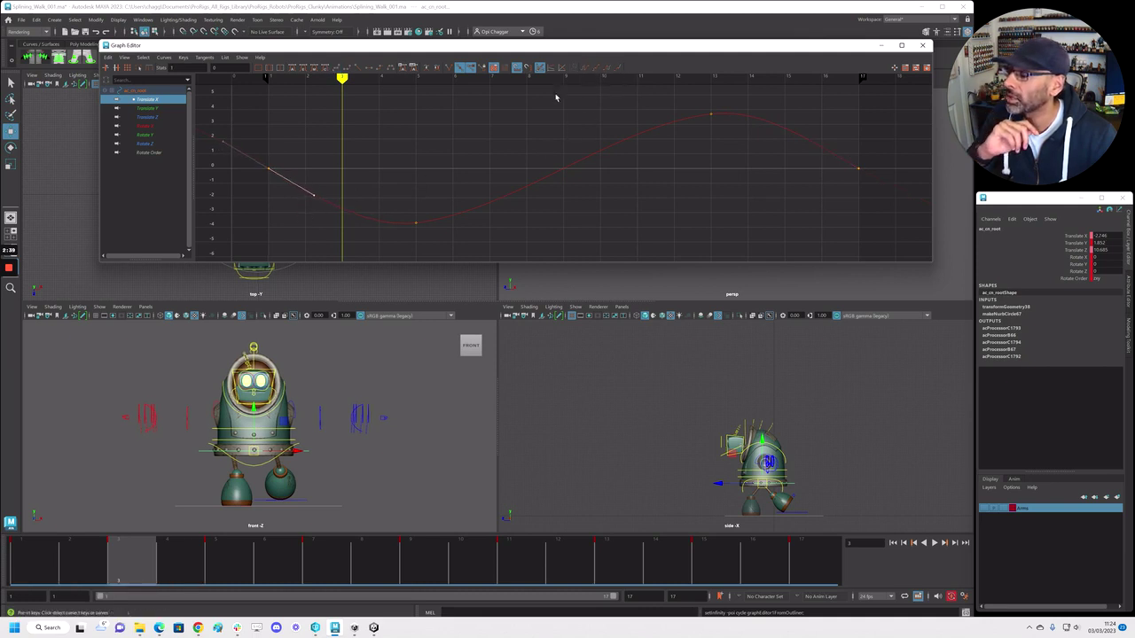
Set the infinity of the root's Translate X curve so the motion cycles beyond its keyed range
click(164, 57)
mouse_move(174, 75)
mouse_move(246, 80)
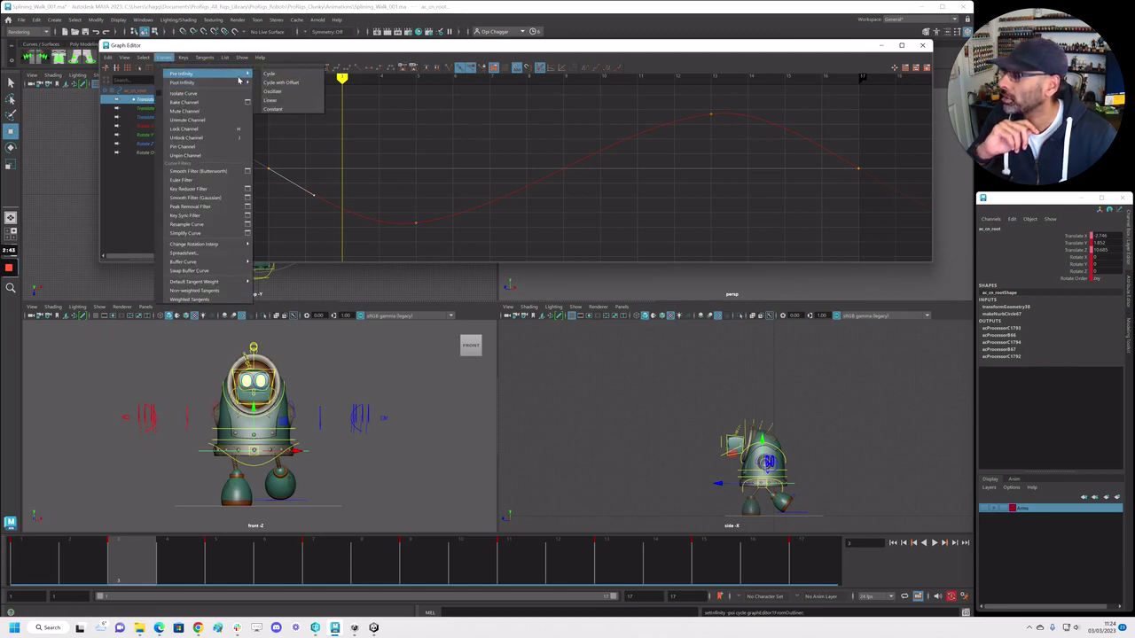
click(270, 82)
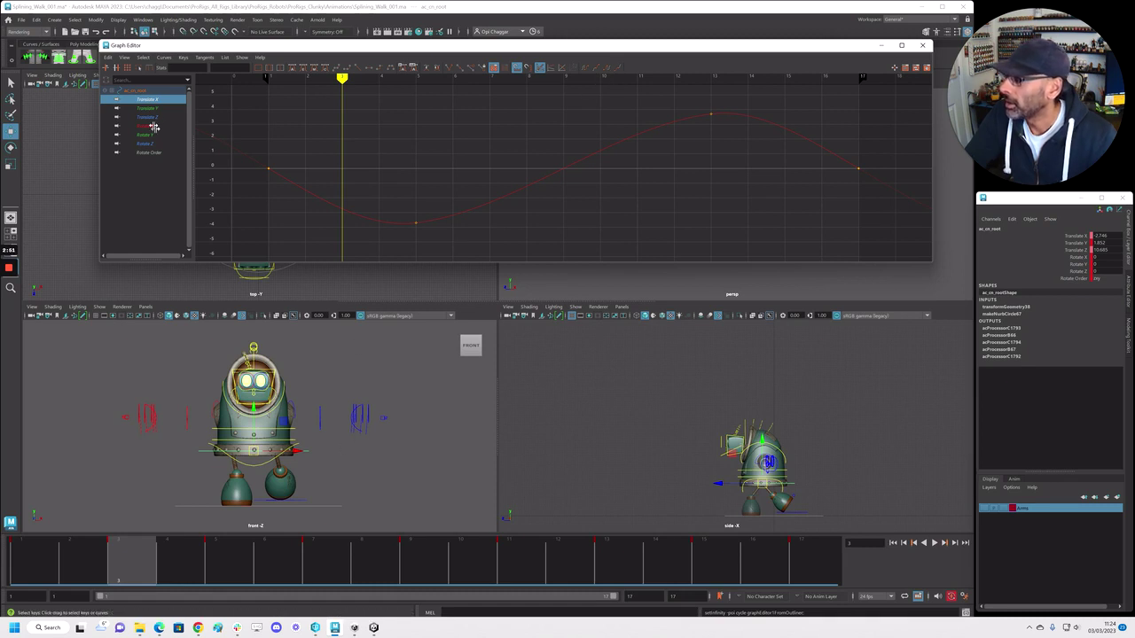
Make the root's Translate Y curve cycle beyond its keys and adjust the tangents at frames 1 and 17
click(160, 108)
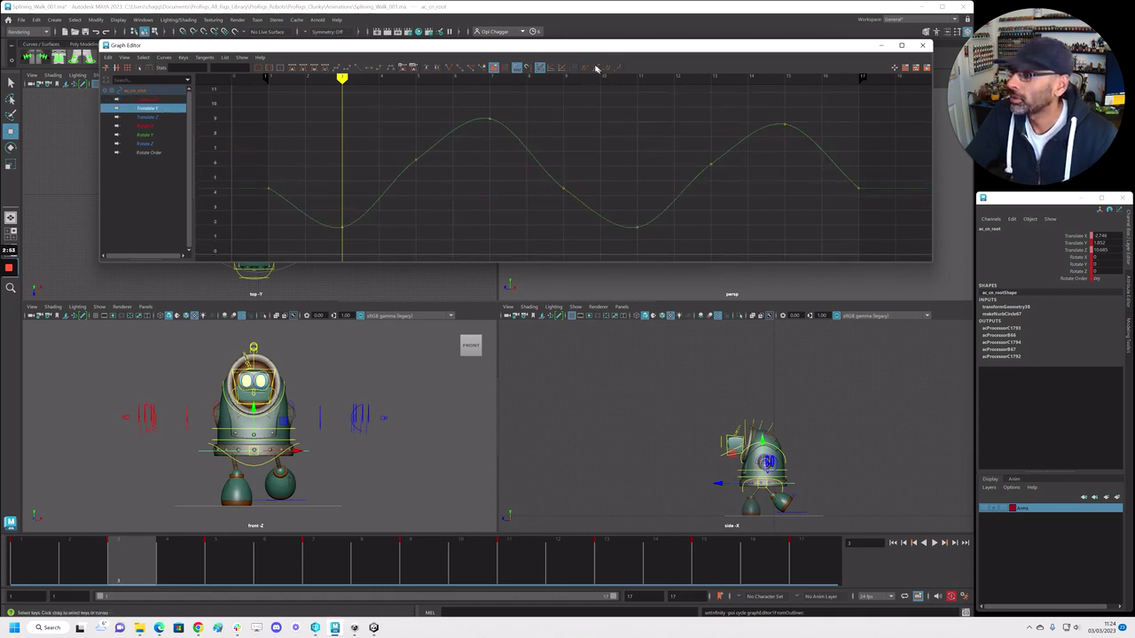
click(269, 189)
middle_drag(285, 240, 285, 241)
drag(825, 165, 876, 204)
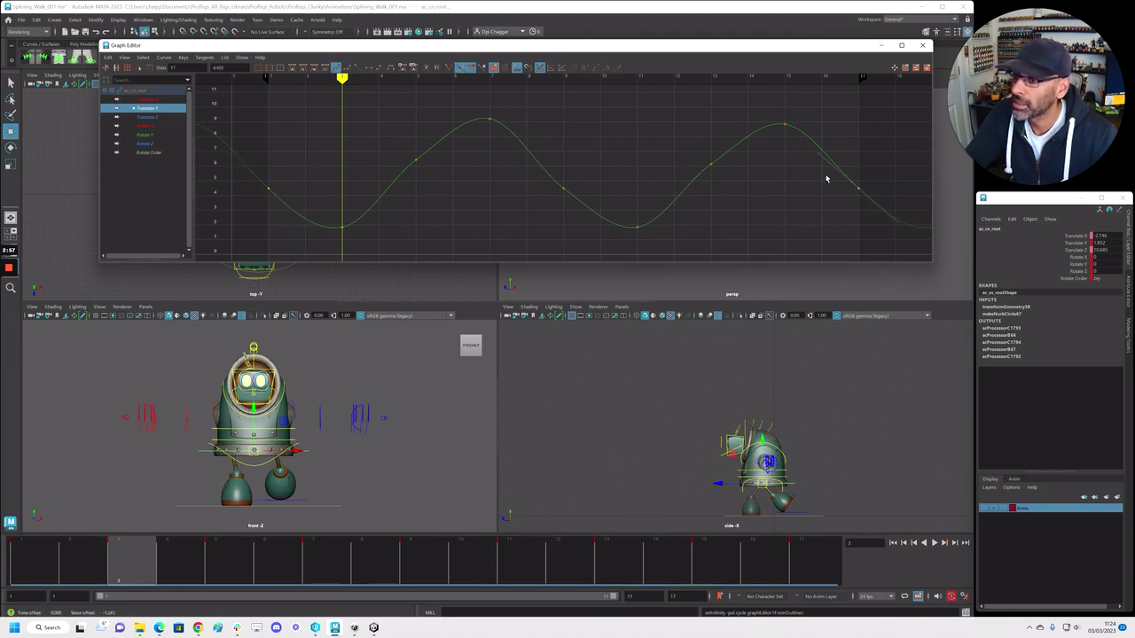
middle_drag(843, 180, 845, 177)
Give the Translate Y key at frame 15 the same value as frame 7, and flatten both keys' tangents
click(489, 118)
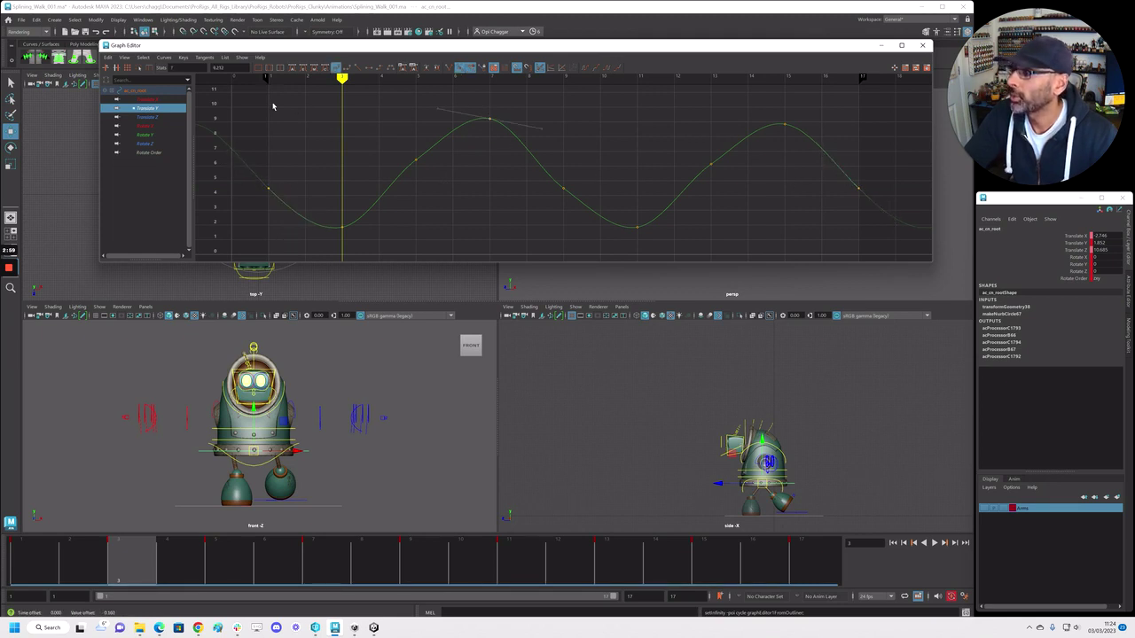
click(209, 66)
click(784, 125)
key(Return)
drag(432, 105, 835, 129)
click(367, 67)
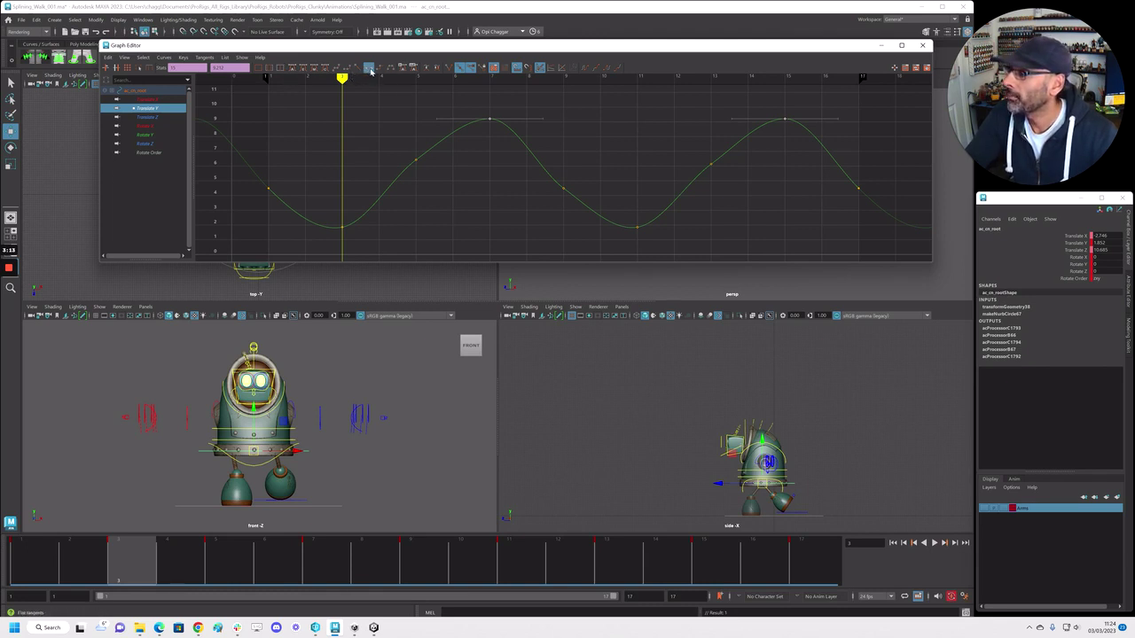
Scrub the walk between frames 1 and 9, and adjust the root's Translate Y tangents at frames 9 and 5
drag(261, 177, 293, 197)
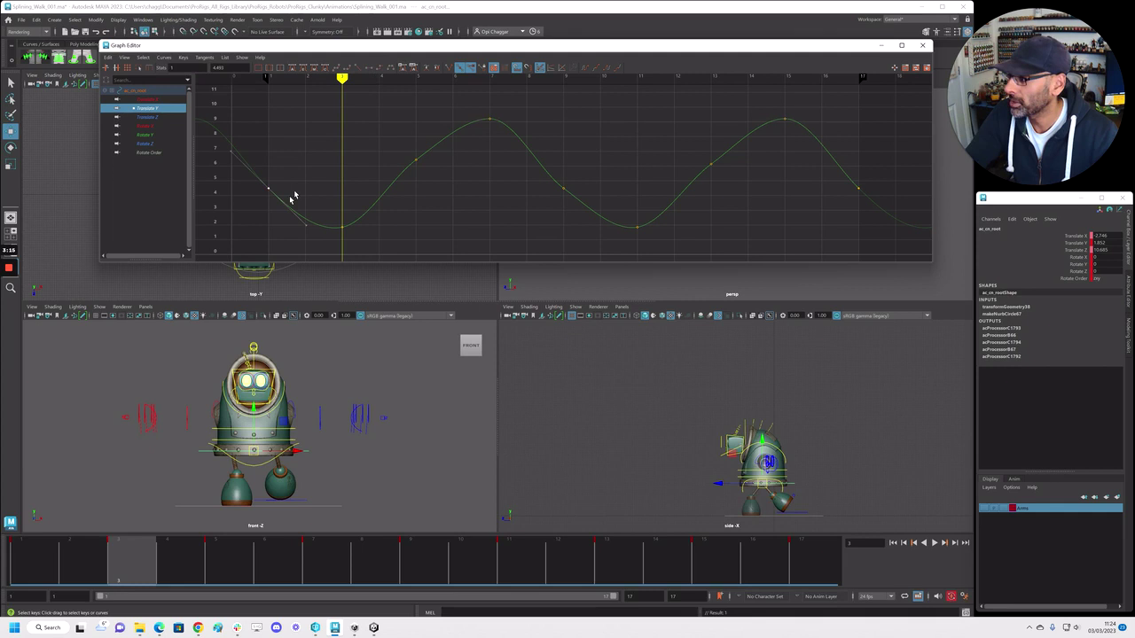
click(226, 581)
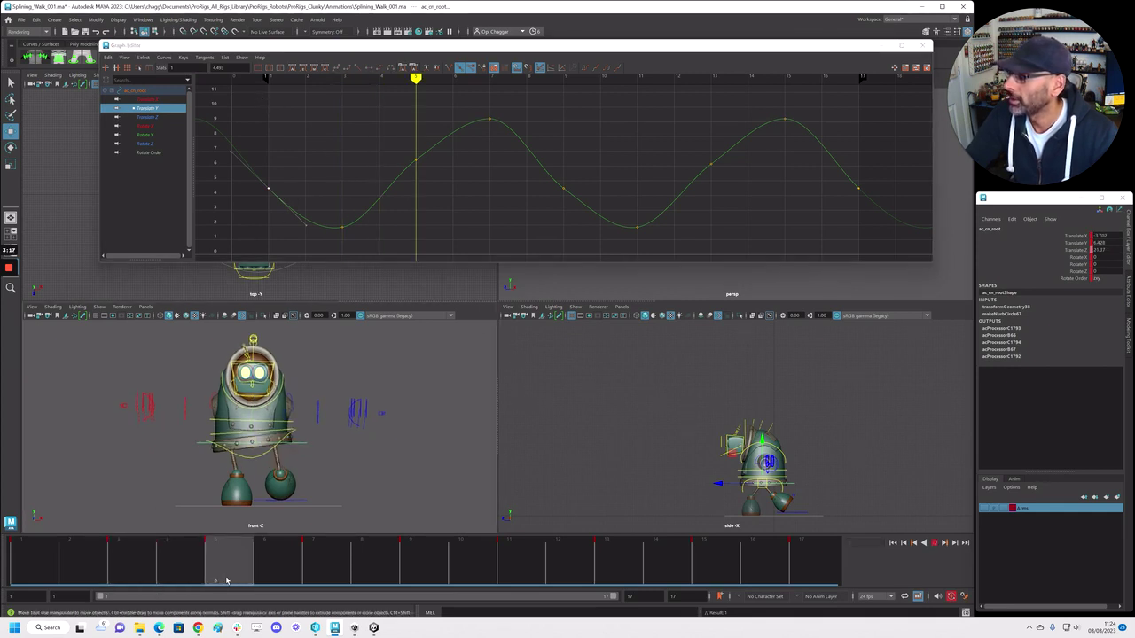
drag(226, 581, 32, 580)
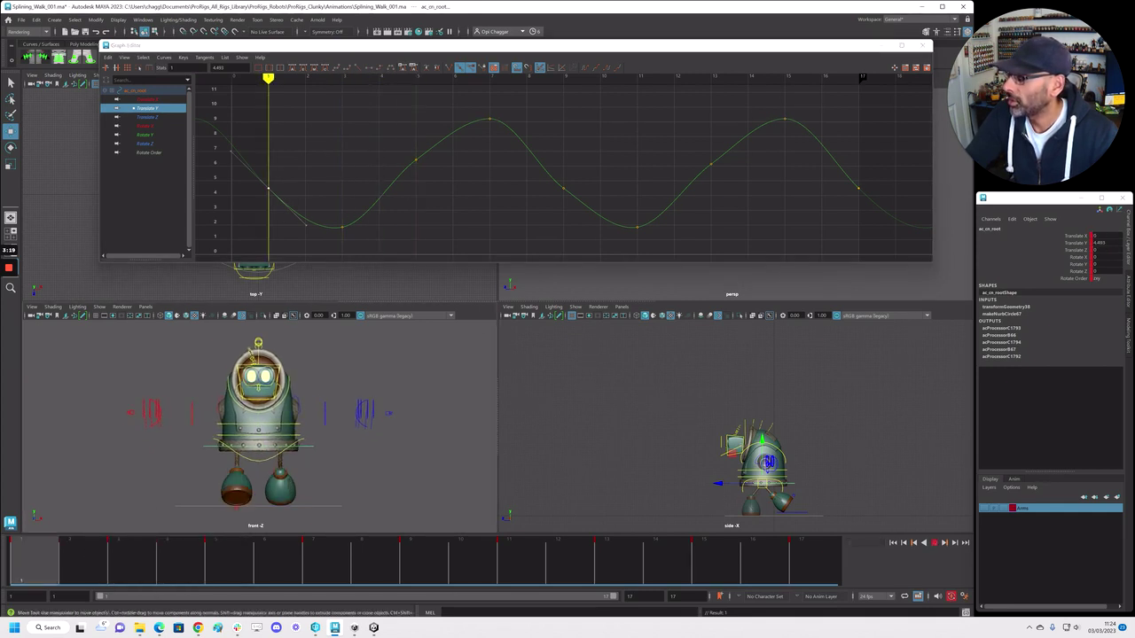
drag(76, 538, 427, 577)
click(265, 180)
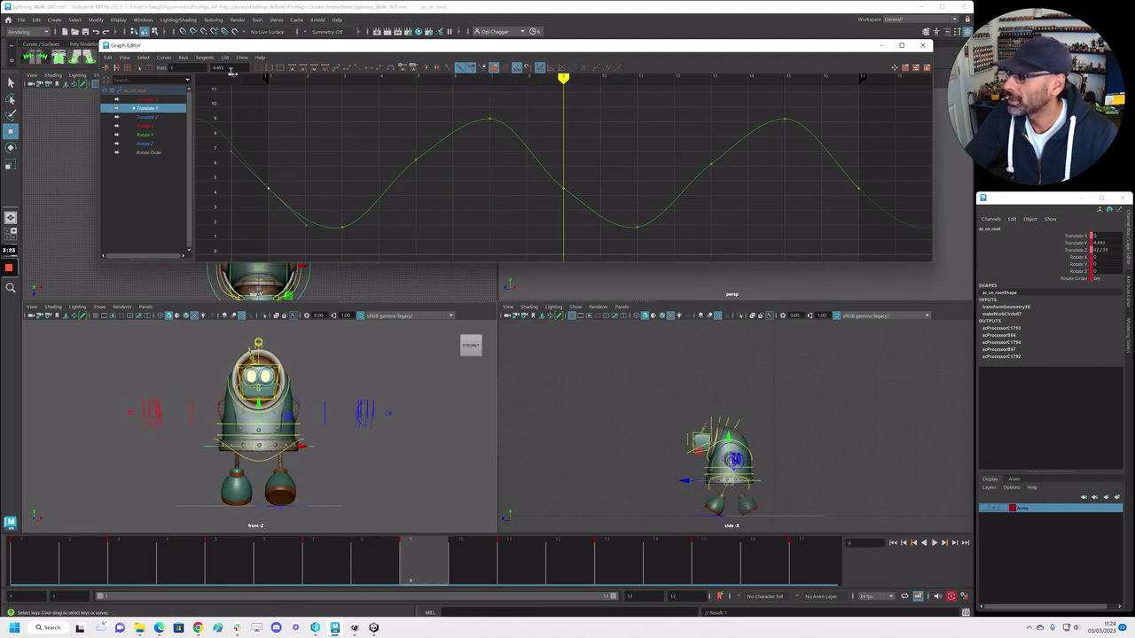
drag(527, 171, 583, 198)
middle_drag(535, 197, 537, 187)
click(216, 565)
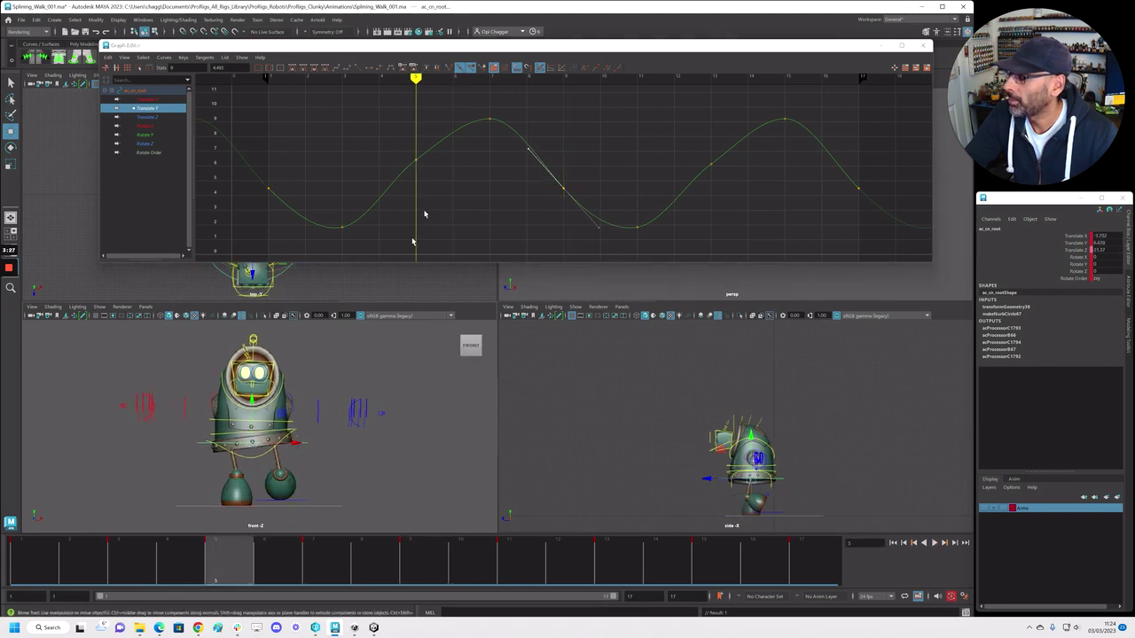
drag(407, 145, 430, 174)
middle_drag(457, 139, 460, 143)
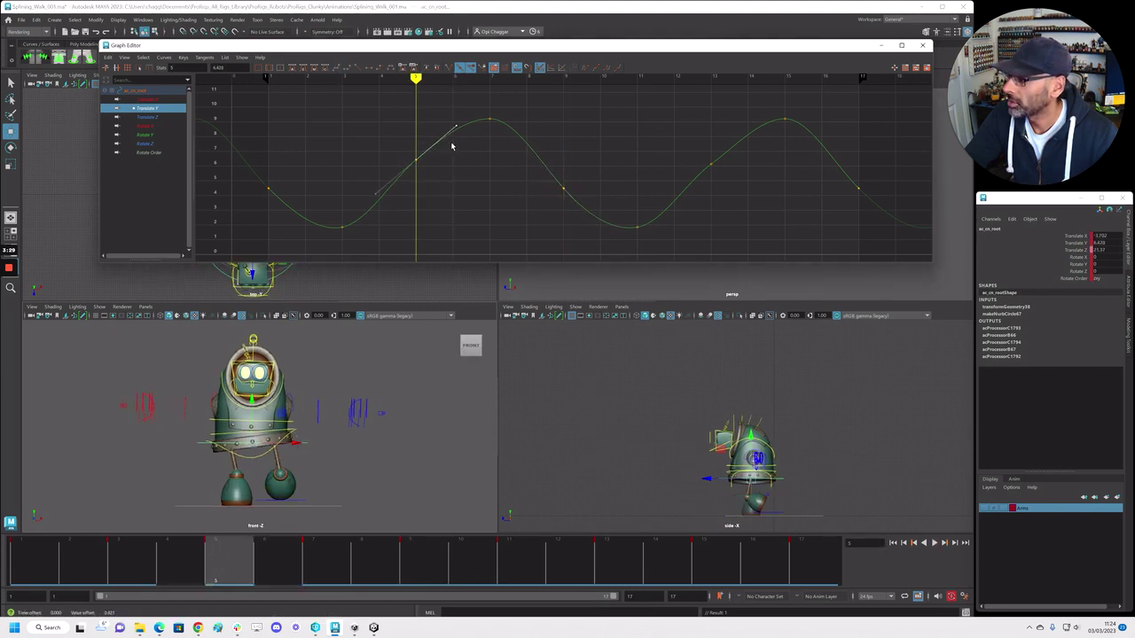
Try changing the value of the root's Translate Y key at frame 13, and undo the change
click(711, 165)
drag(238, 68, 185, 69)
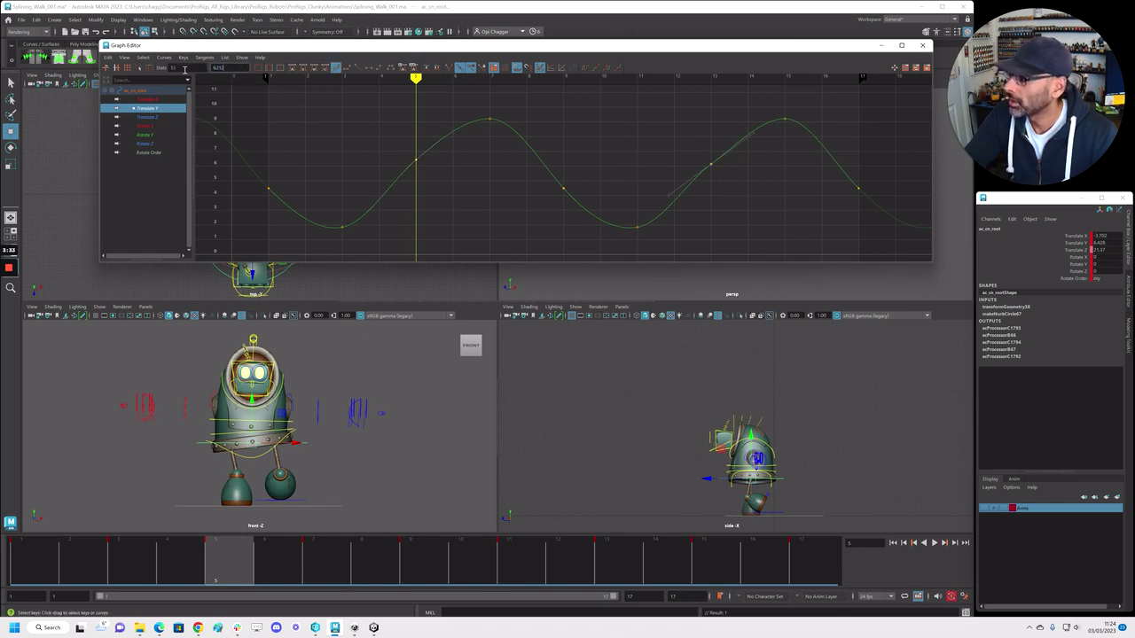
text(9)
key(Return)
key(ctrl+z)
Copy the Translate Y value from frame 5 to the key at frame 13 and adjust that key's tangent
drag(397, 146, 448, 182)
drag(234, 69, 212, 68)
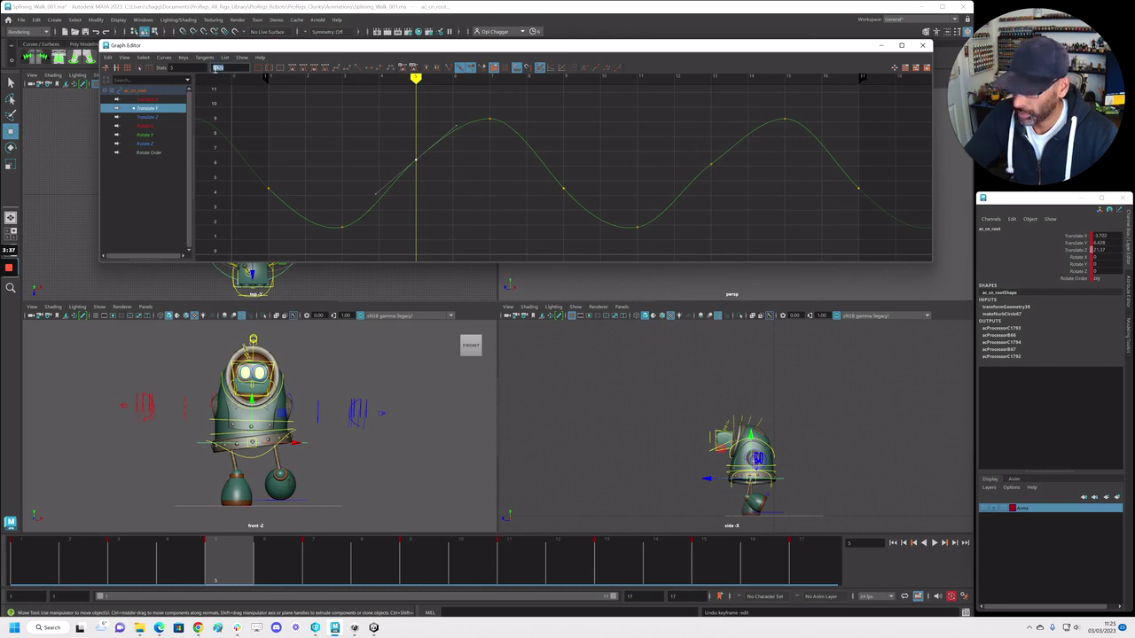
drag(659, 122, 741, 184)
click(238, 68)
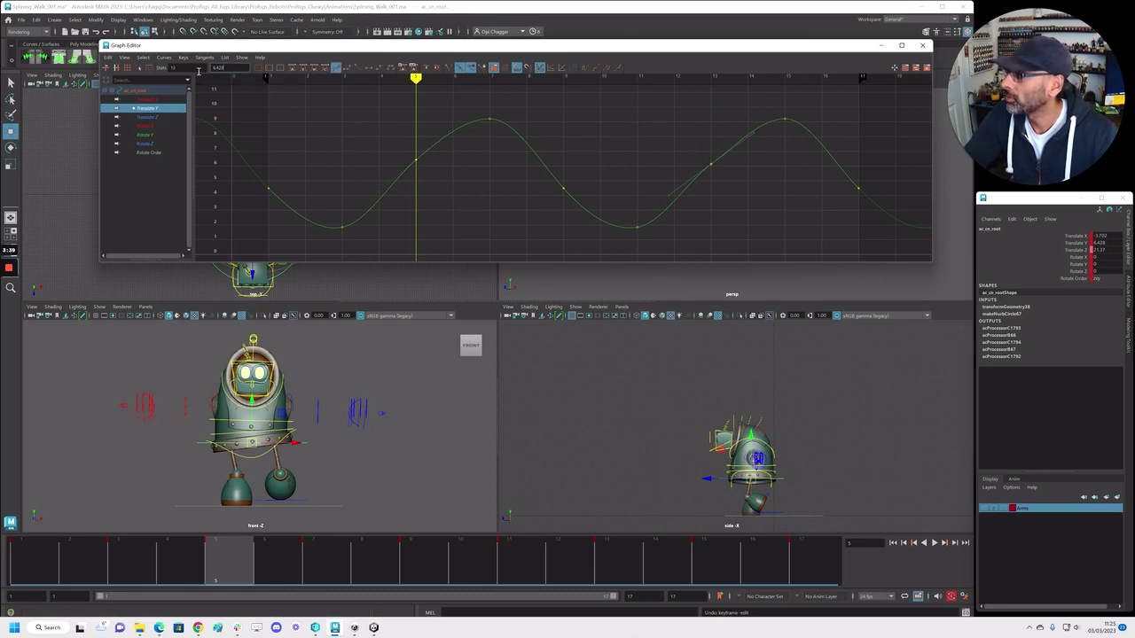
key(Return)
drag(662, 176, 687, 205)
middle_drag(690, 205, 690, 207)
Check the root's Translate Y keys at frames 3 and 11, and play back the walk cycle
click(342, 227)
drag(595, 204, 653, 246)
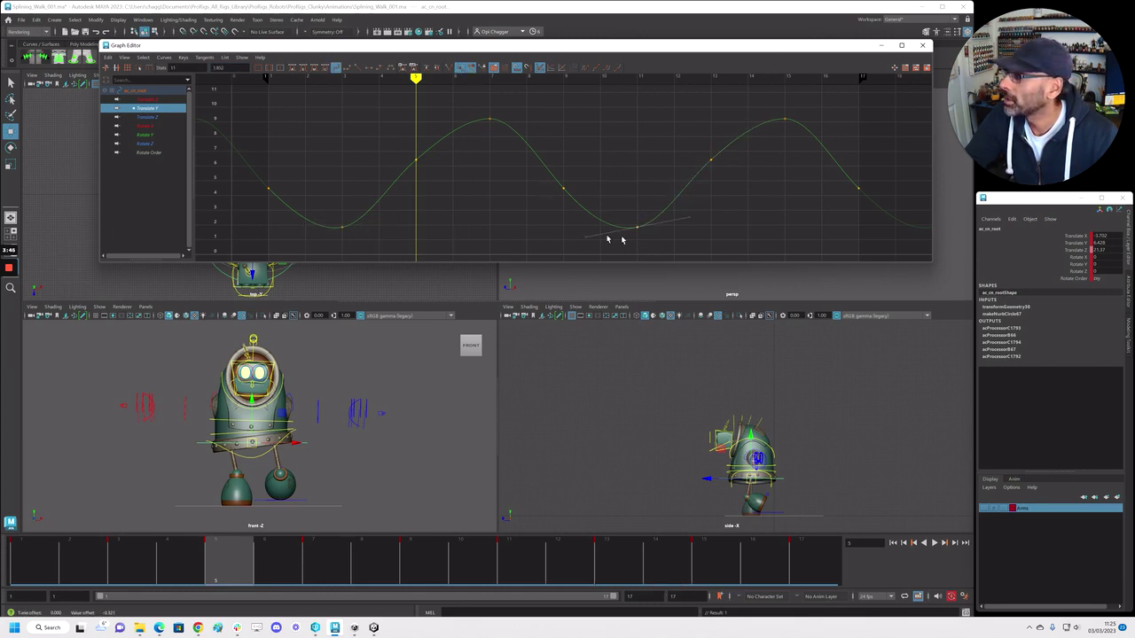
key(alt+v)
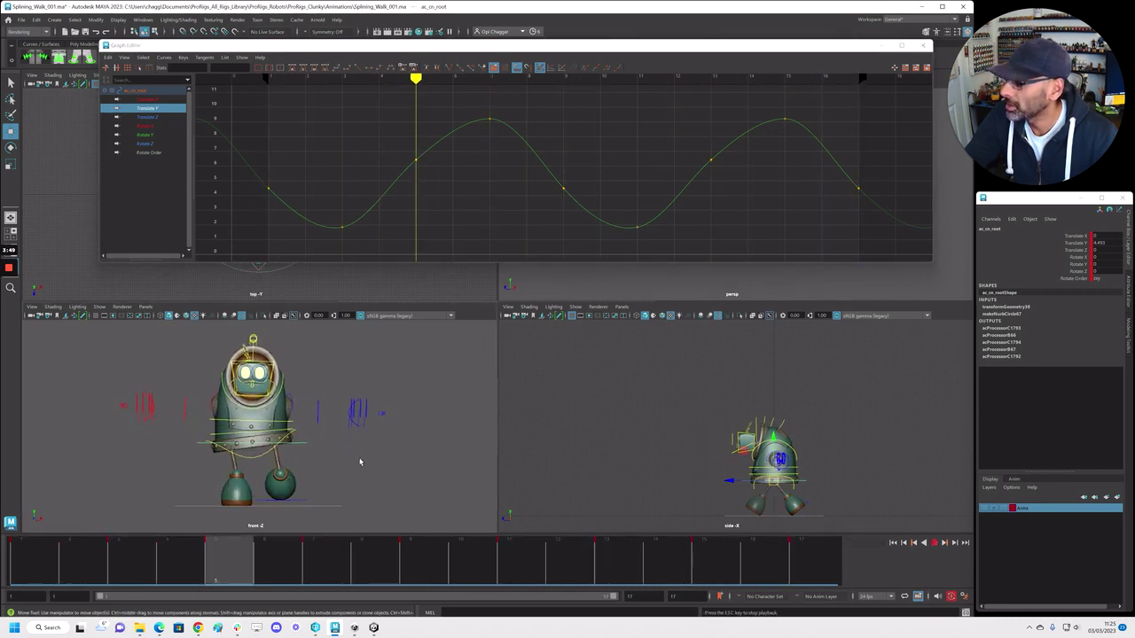
key(Escape)
Reselect the root control, isolate its Translate X curve and flatten the tangents at frames 5 and 13
click(310, 451)
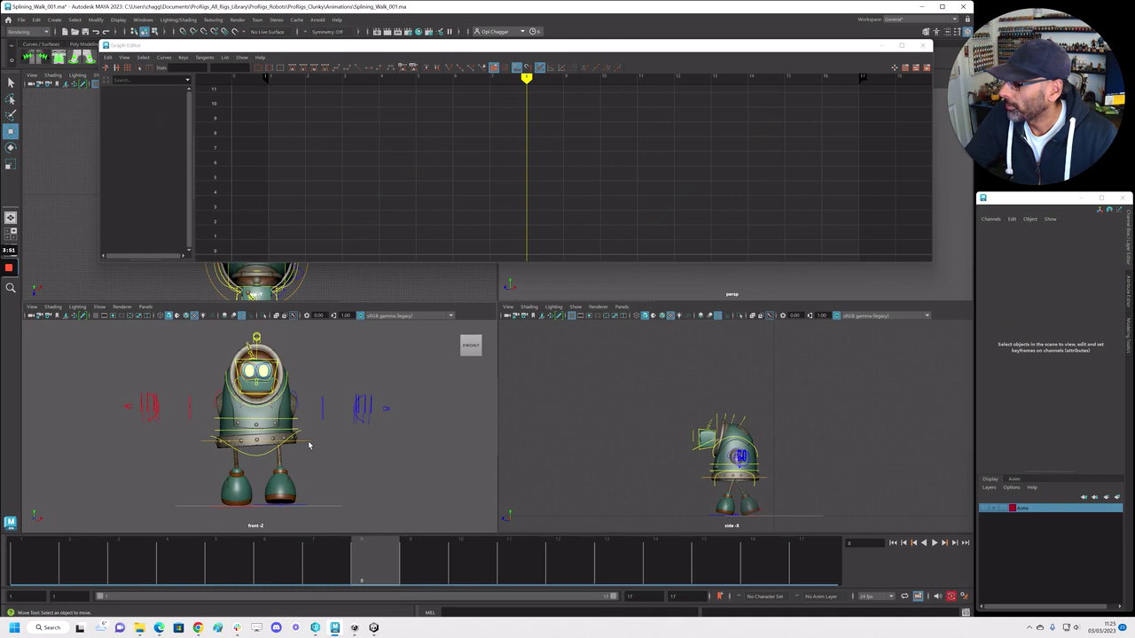
click(315, 452)
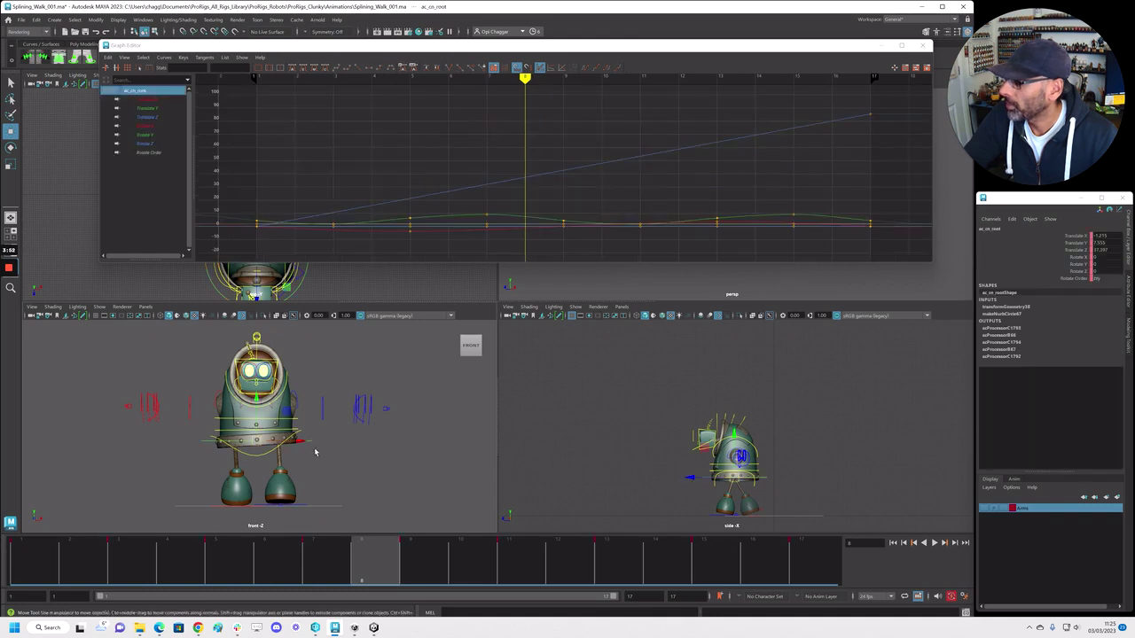
click(147, 99)
drag(387, 219, 453, 252)
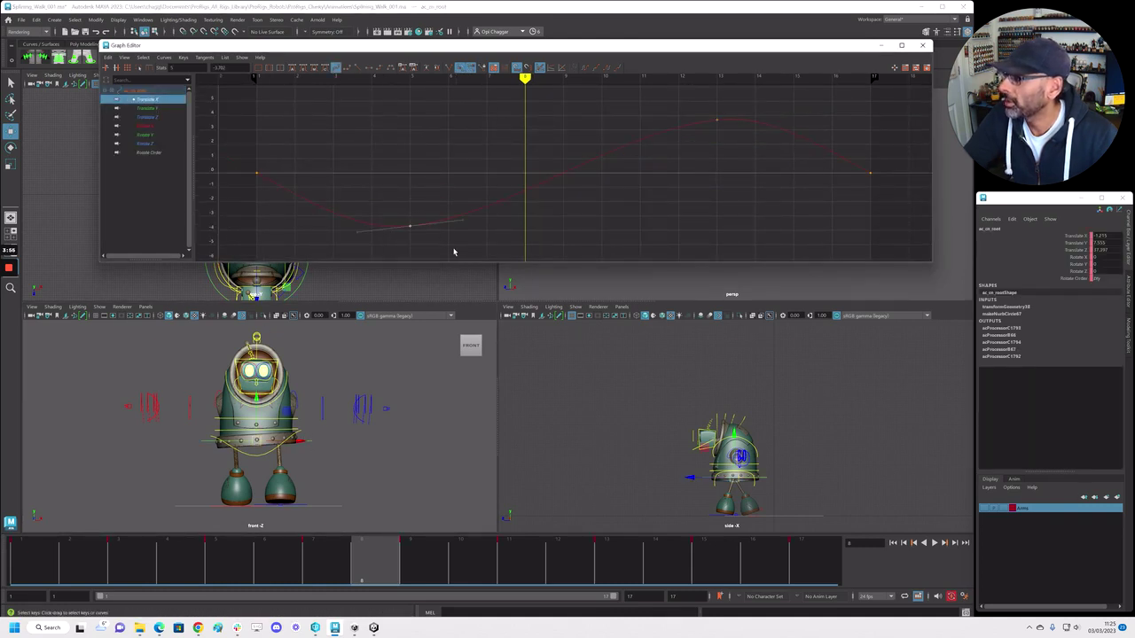
key(alt+f)
drag(660, 91, 750, 153)
key(alt+f)
Set the root's Translate X key at frame 13 to 3.702, mirroring the value at frame 5
drag(377, 200, 445, 246)
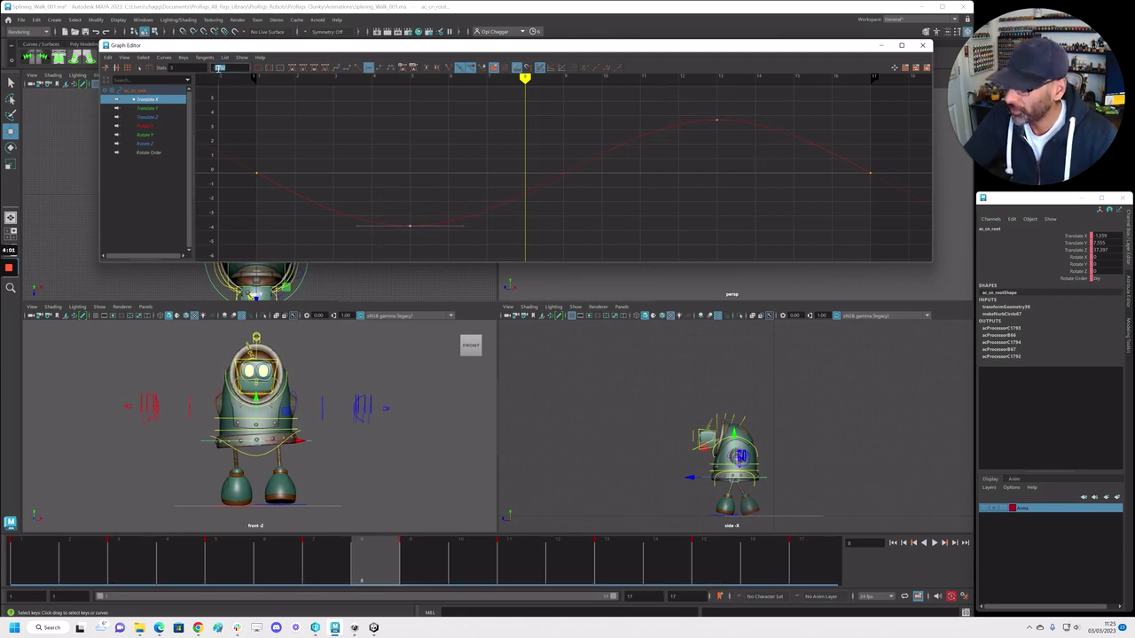
drag(699, 110, 735, 133)
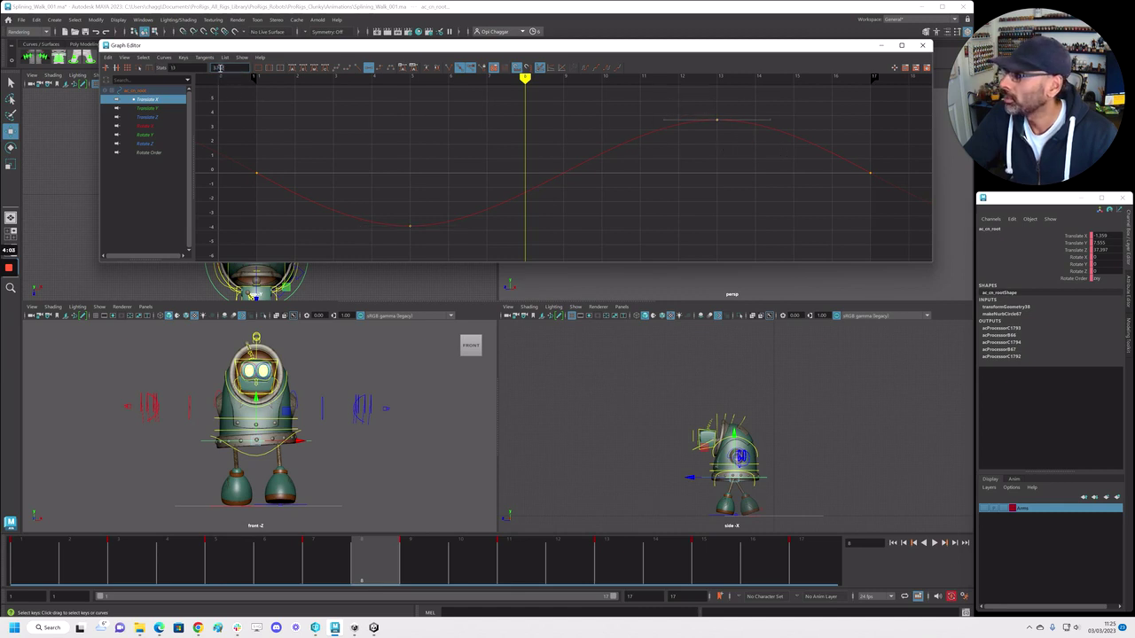
text(3.702)
key(Return)
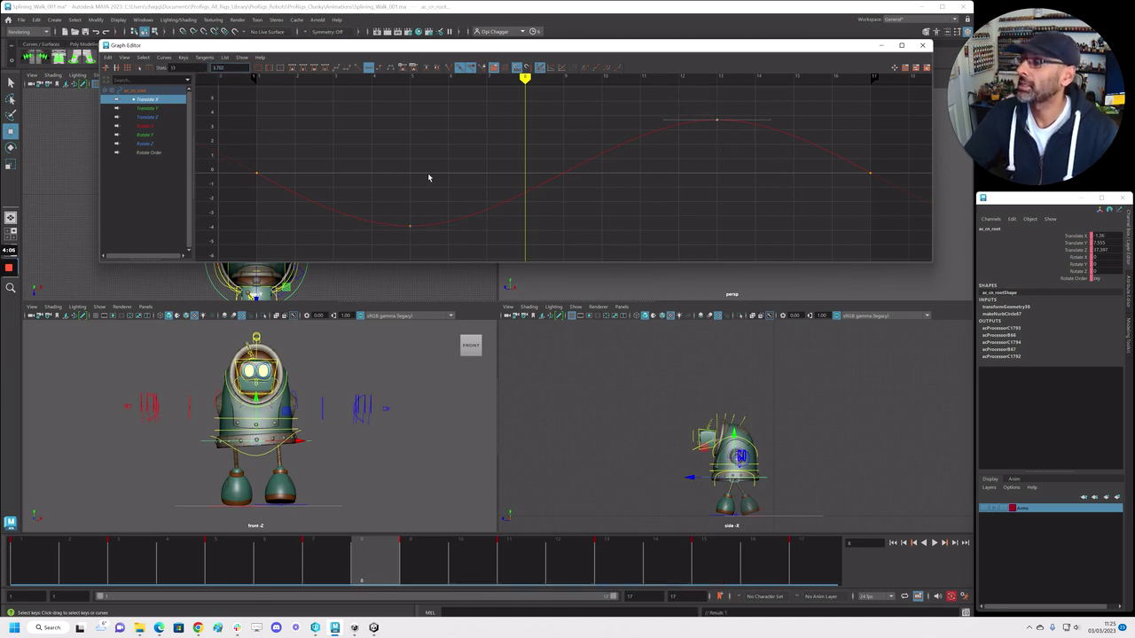
Review the robot from frame 1 in the perspective view, and play the walk cycle in the maximized front view
drag(329, 545, 22, 545)
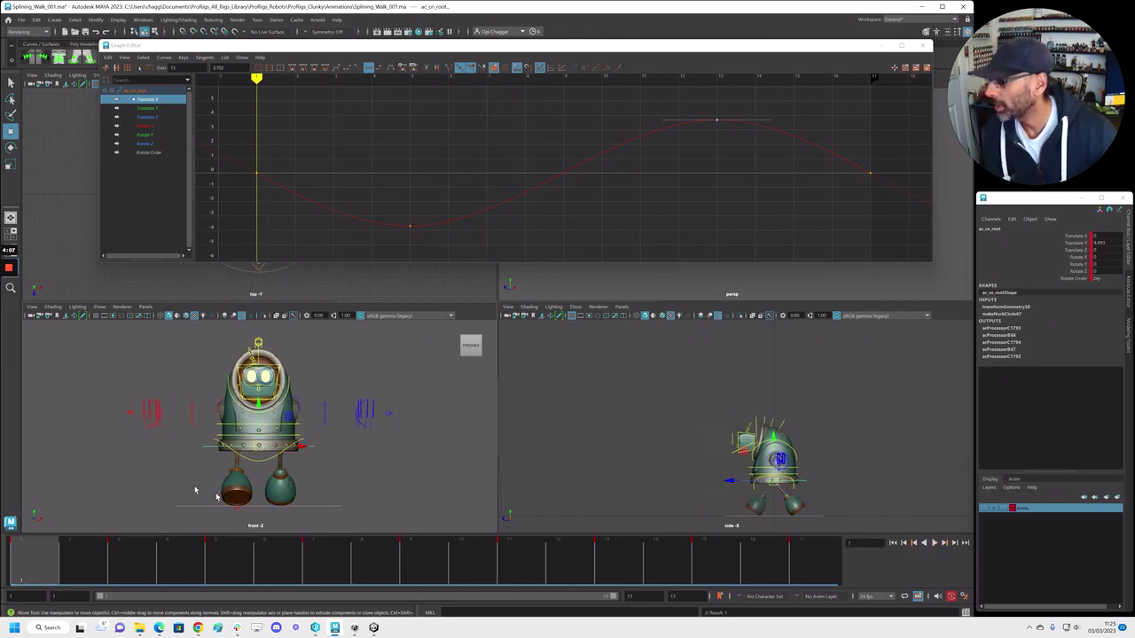
alt+right_drag(266, 461, 332, 470)
drag(565, 51, 529, 58)
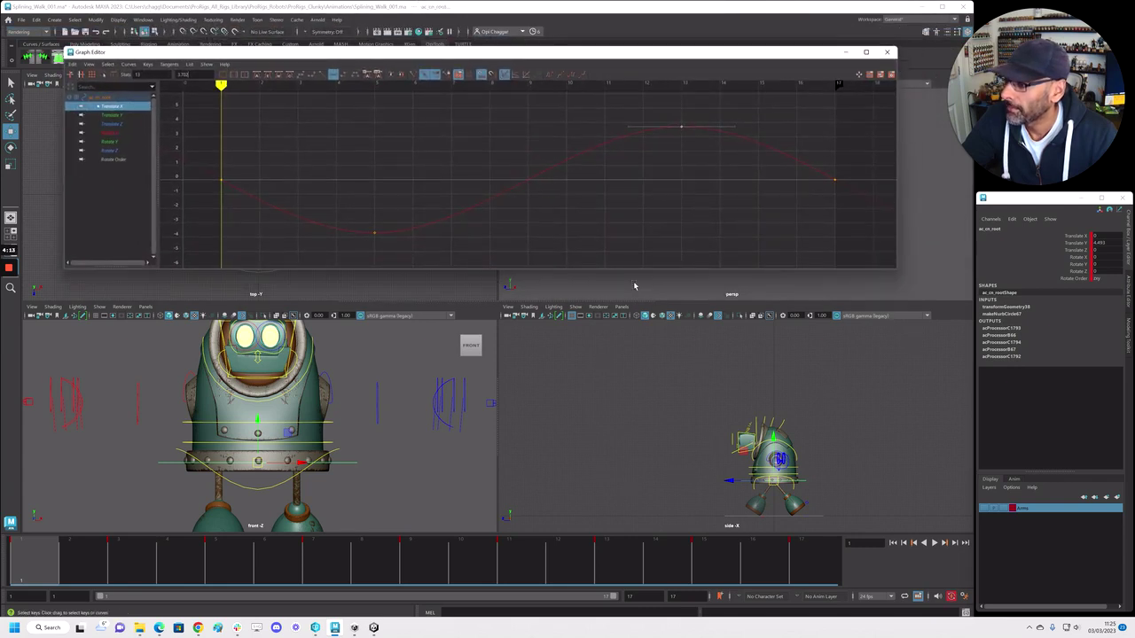
click(634, 285)
key(space)
alt+drag(557, 396, 581, 399)
click(578, 399)
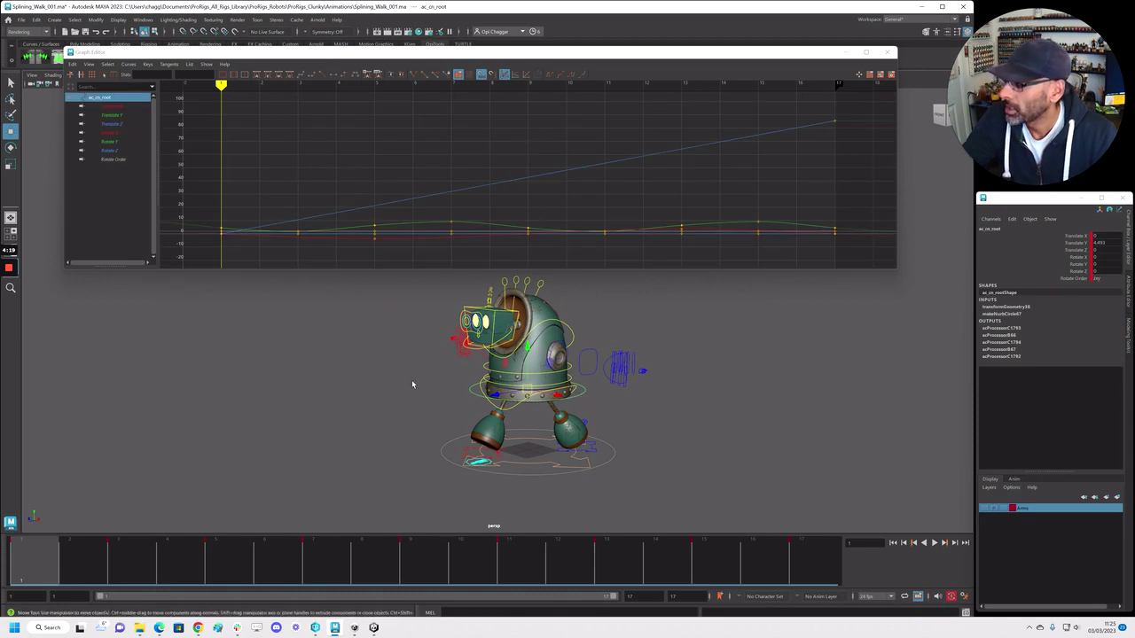
key(space)
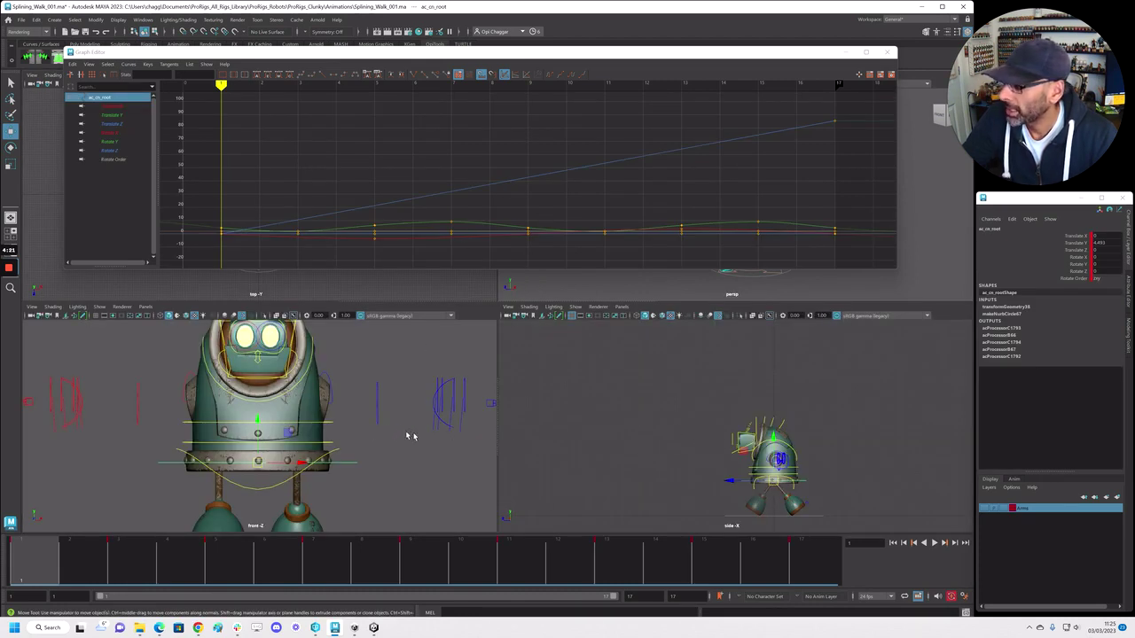
key(space)
scroll(470, 430, down, 6)
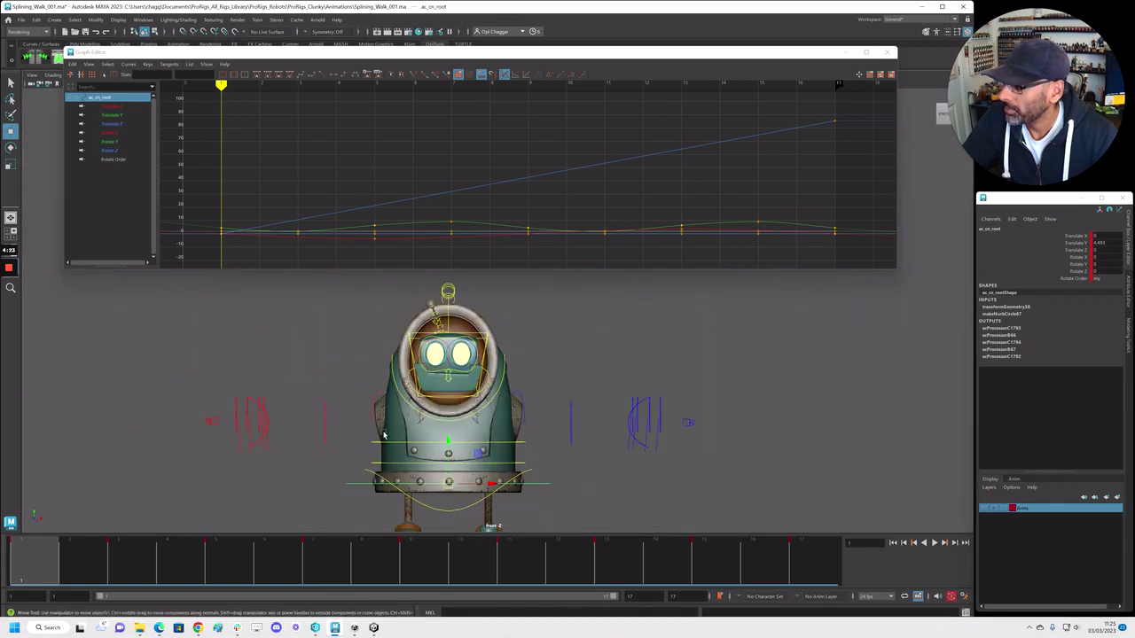
key(alt+v)
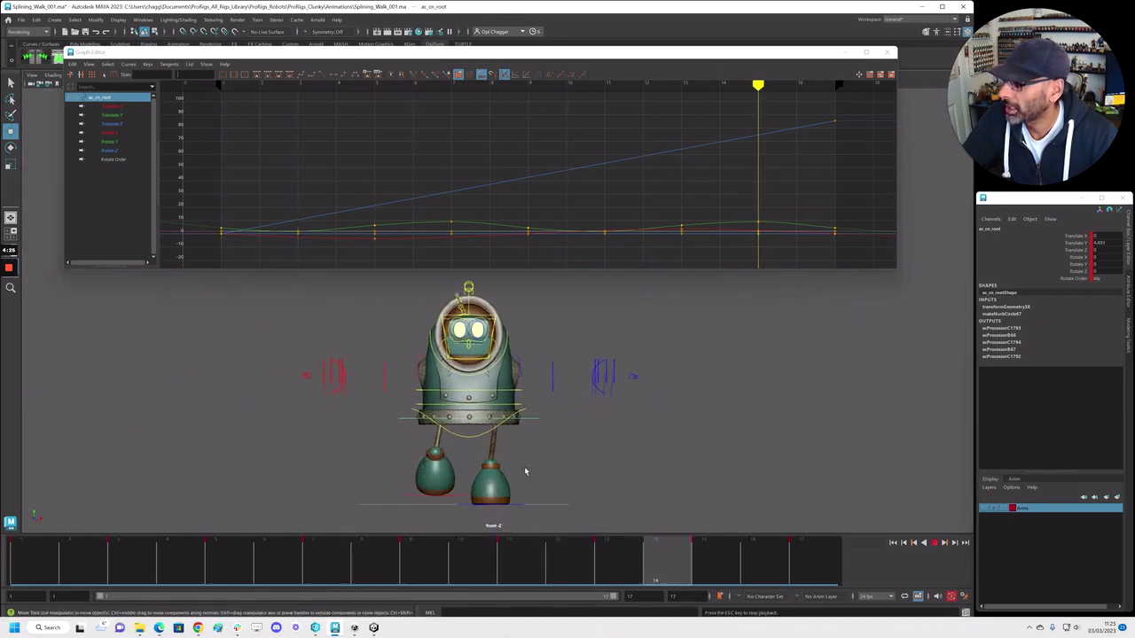
Inspect the root's Rotate Z, Rotate Y and Rotate X curves one at a time
click(1043, 264)
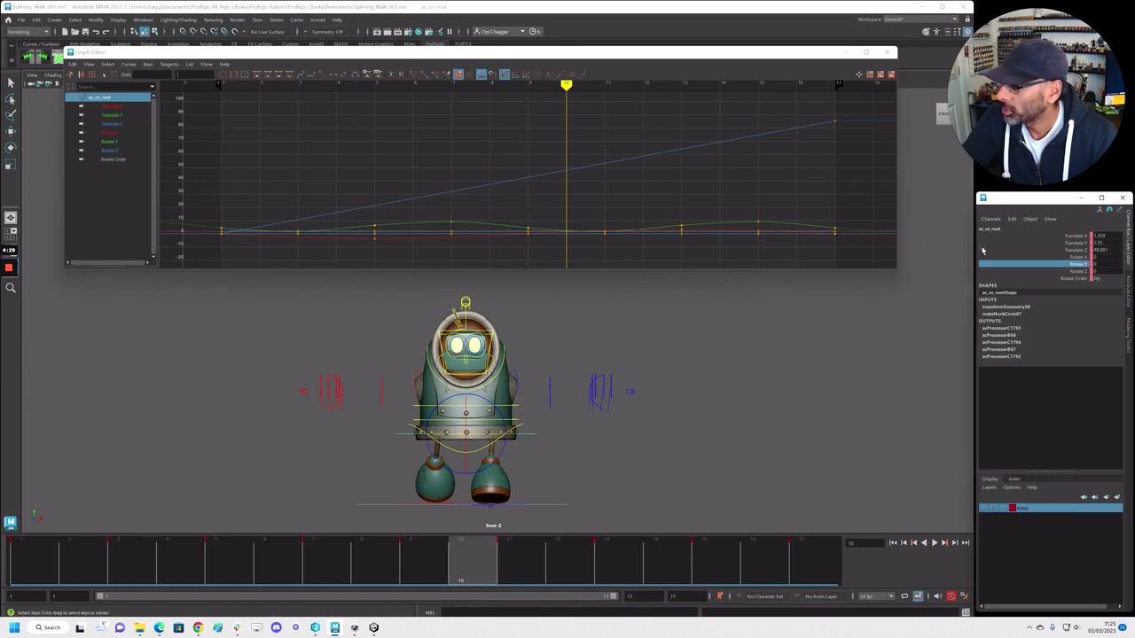
key(e)
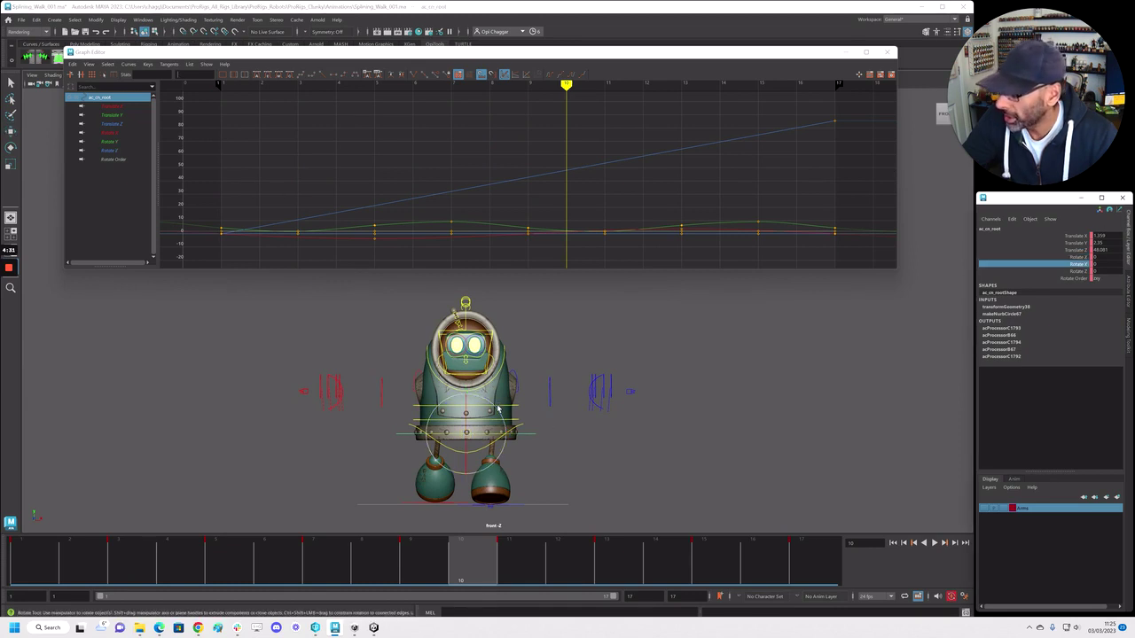
click(123, 153)
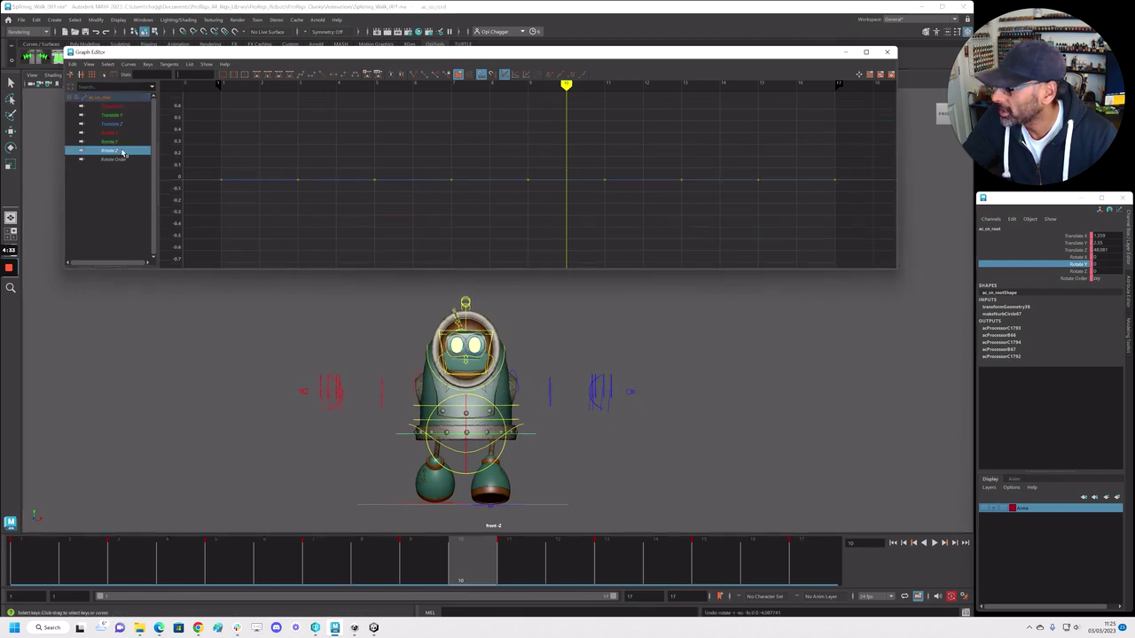
key(Up)
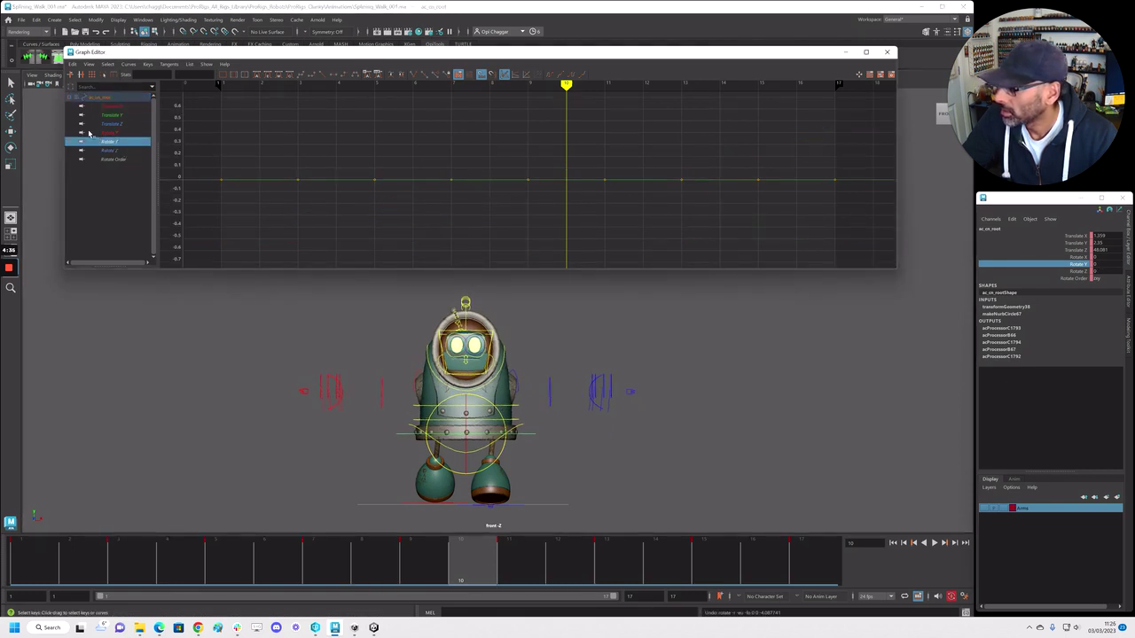
click(104, 134)
Select the hips control, isolate its Rotate Z curve and delete the key at frame 3
click(593, 473)
key(w)
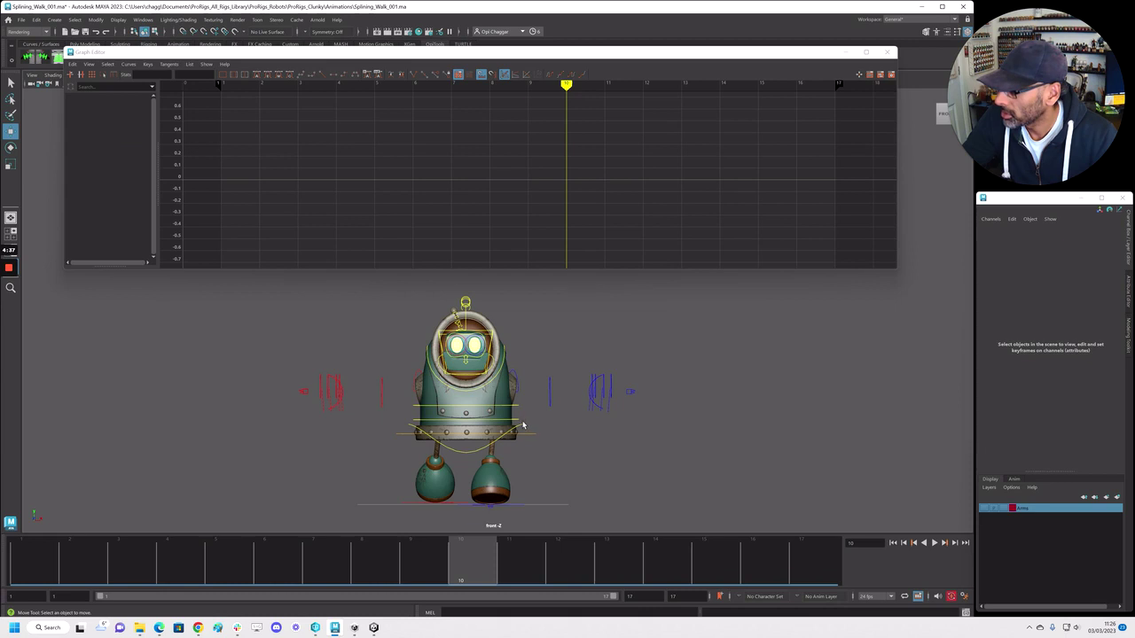
click(521, 428)
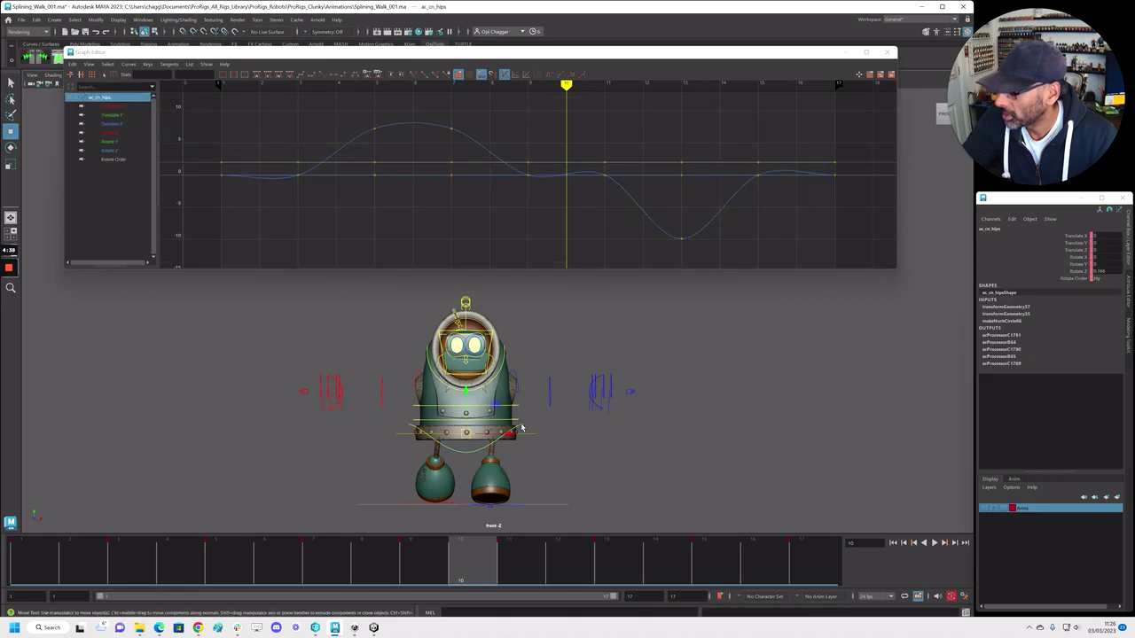
click(109, 151)
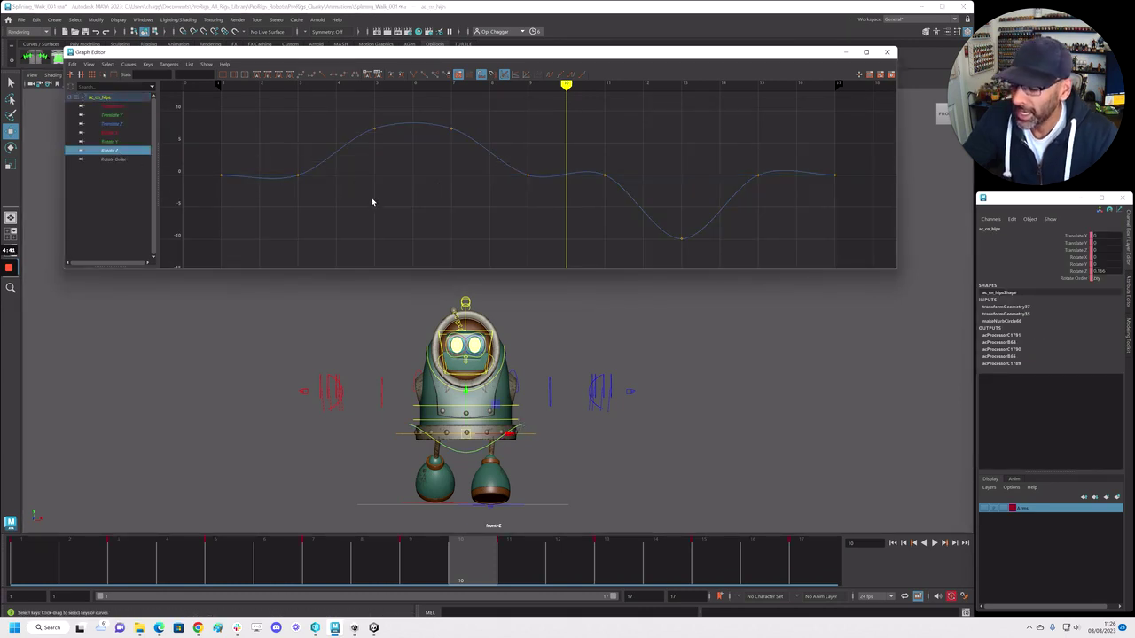
drag(40, 570, 225, 585)
click(299, 175)
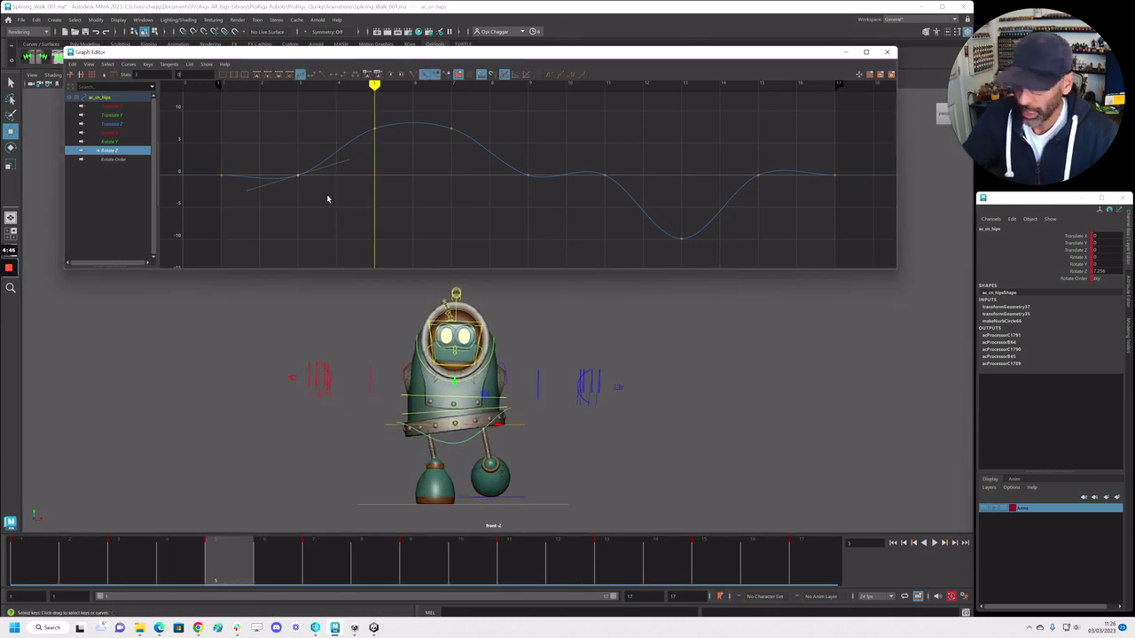
key(Delete)
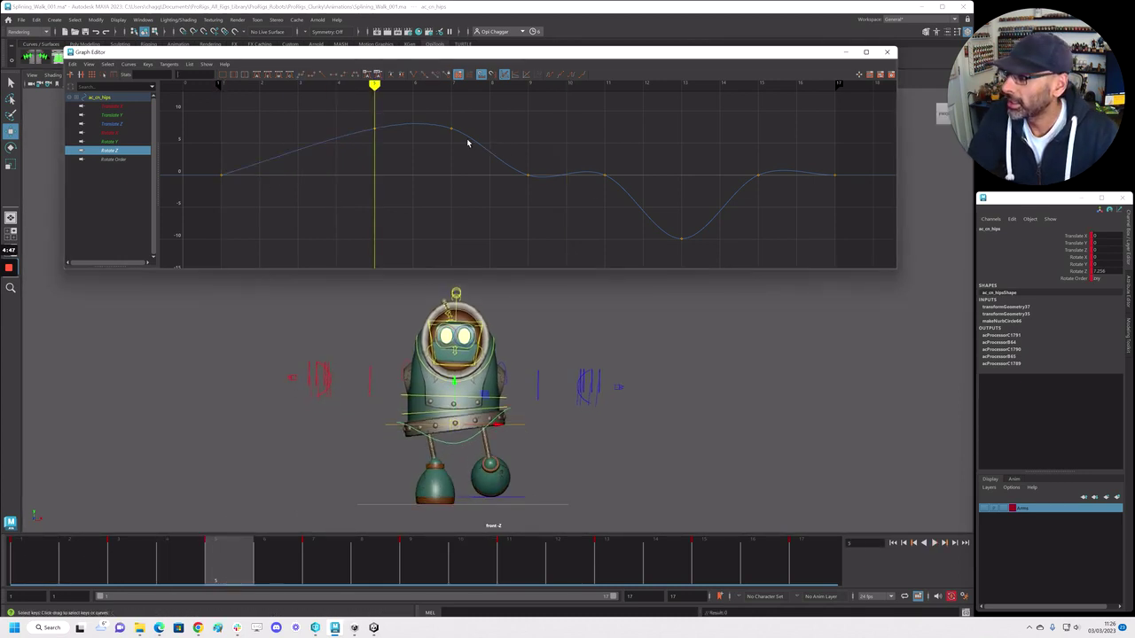
Delete the hips' Rotate Z keys at frames 7, 9, 11 and 15, keeping only frames 1, 5, 13 and 17
drag(506, 148, 623, 200)
drag(425, 113, 611, 206)
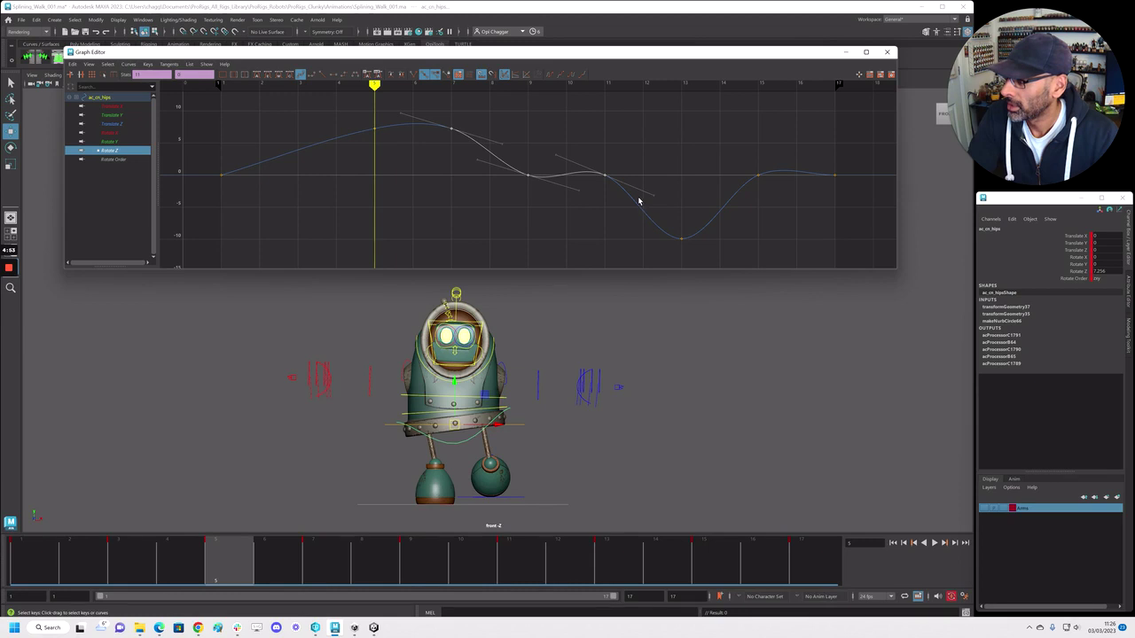
key(space)
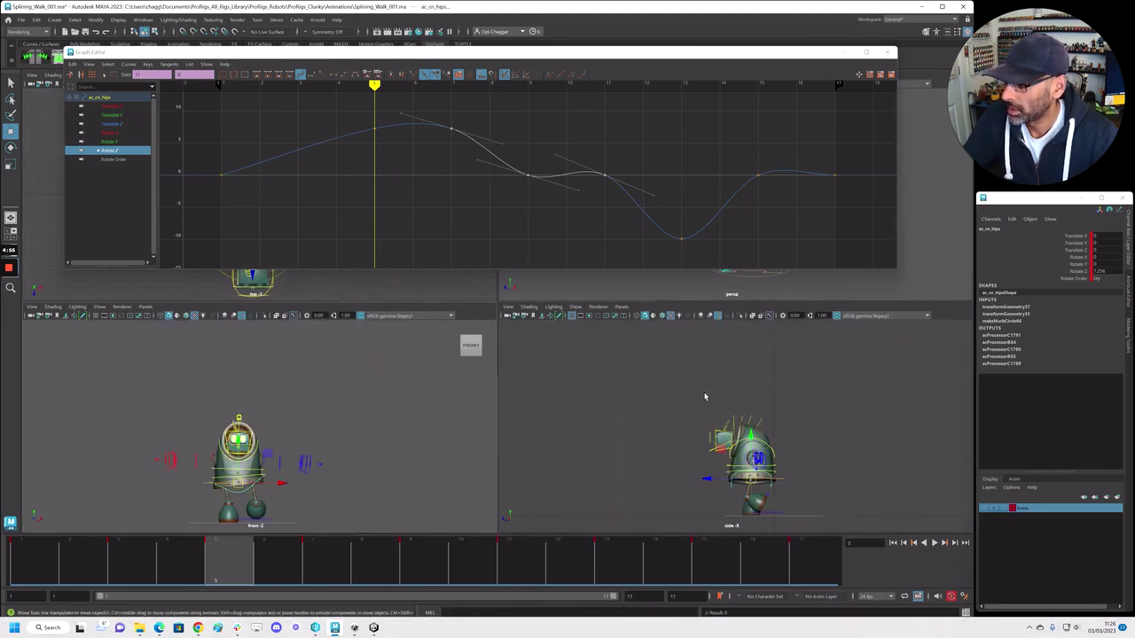
click(709, 174)
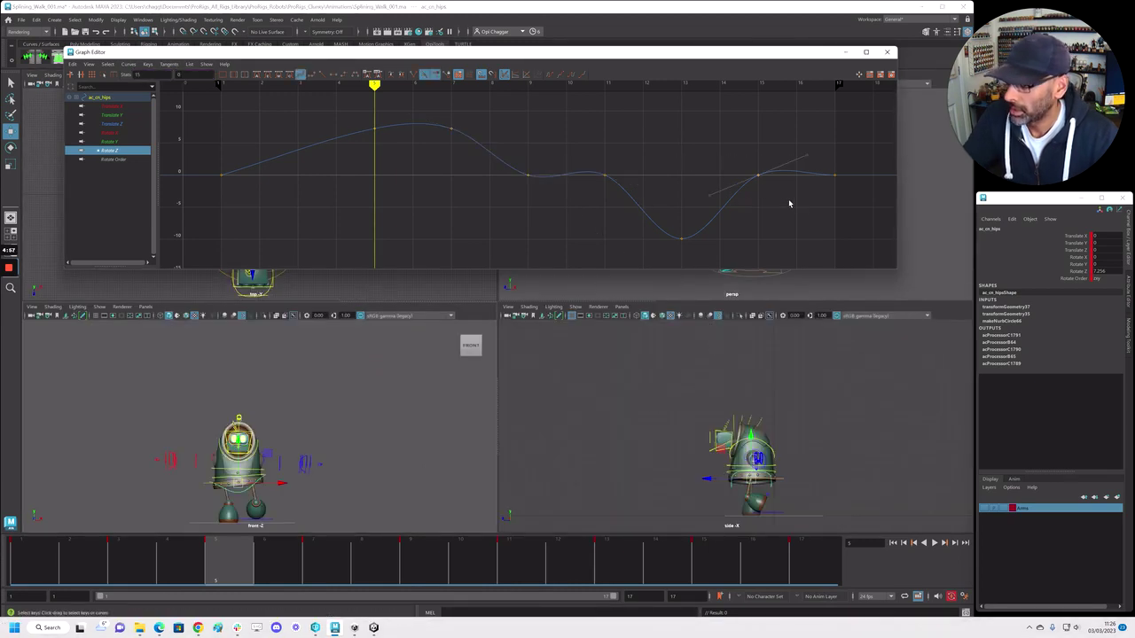
drag(593, 160, 628, 189)
key(Delete)
drag(504, 149, 560, 202)
drag(434, 116, 561, 204)
key(Delete)
key(Delete)
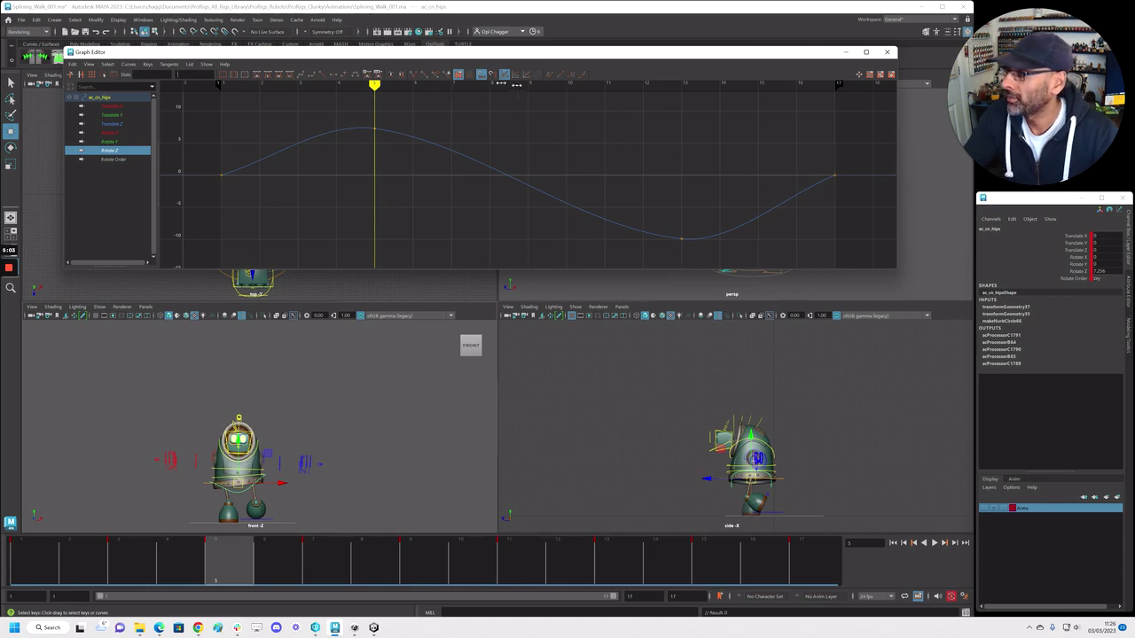
Set the hips' Rotate Z curve to cycle before and after its range, and steepen the tangents at frames 1 and 17
click(549, 76)
click(573, 77)
drag(213, 159, 232, 188)
drag(255, 131, 274, 180)
middle_drag(274, 180, 277, 164)
drag(707, 147, 847, 188)
drag(767, 179, 798, 213)
middle_drag(798, 213, 799, 223)
Flatten the hips' Rotate Z tangent at frame 5 and set the key at frame 13 to -7.256
click(625, 566)
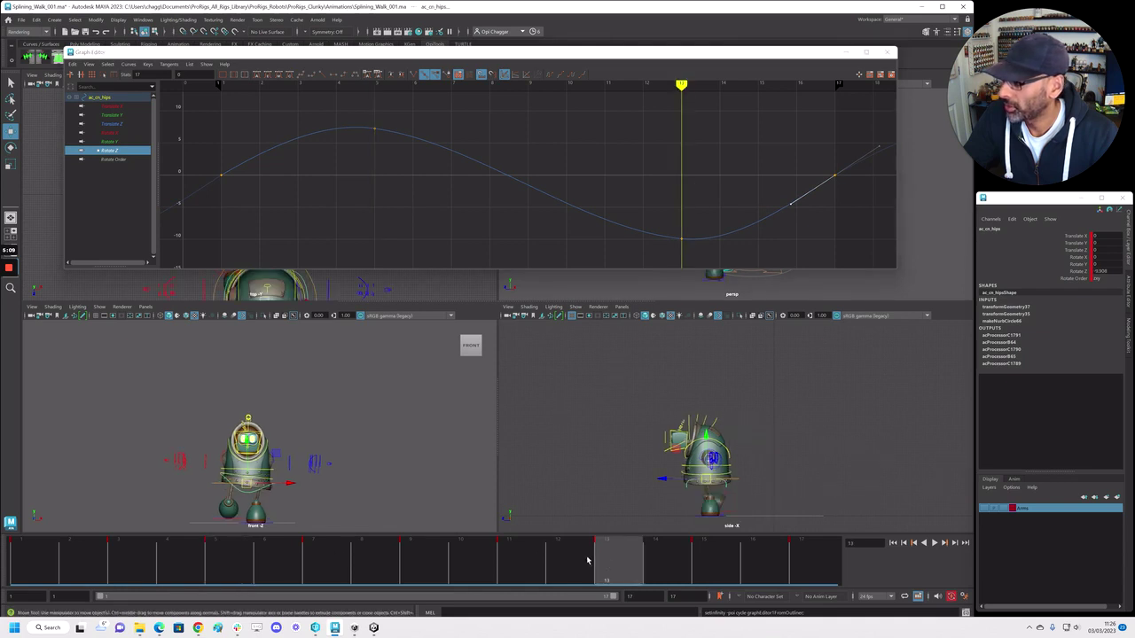
drag(358, 113, 409, 154)
key(alt+f)
double_click(184, 76)
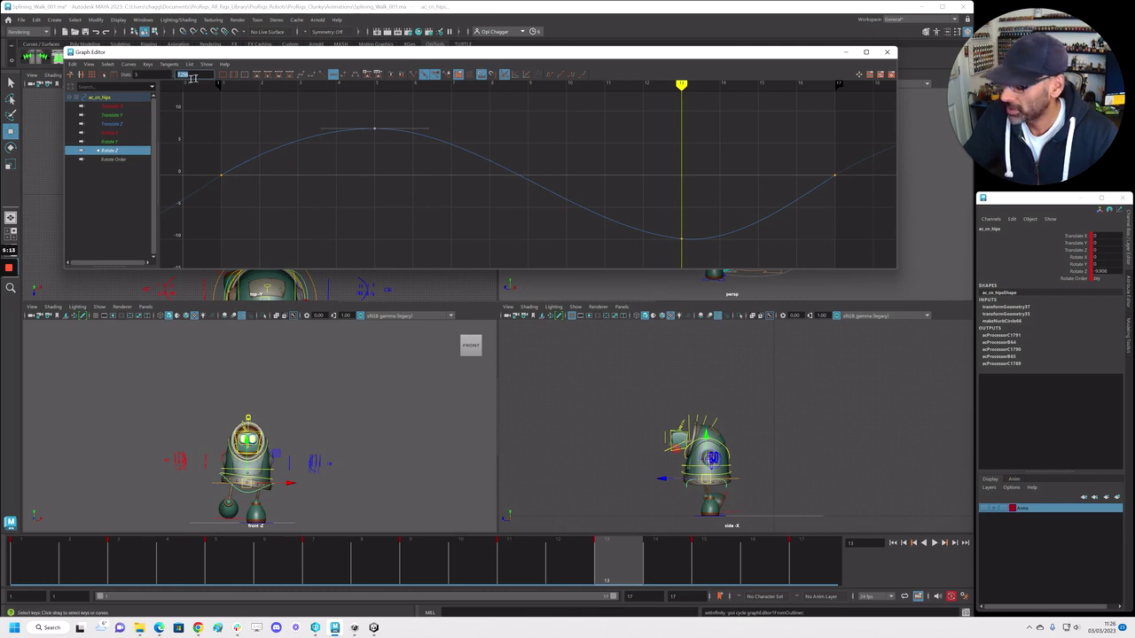
drag(589, 206, 708, 264)
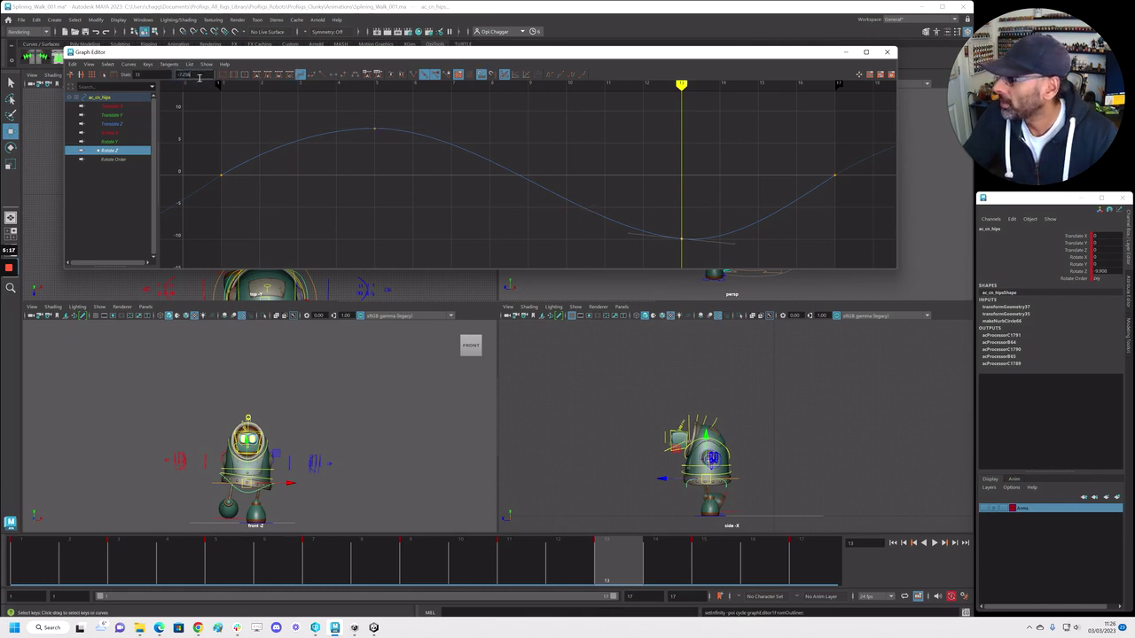
key(Return)
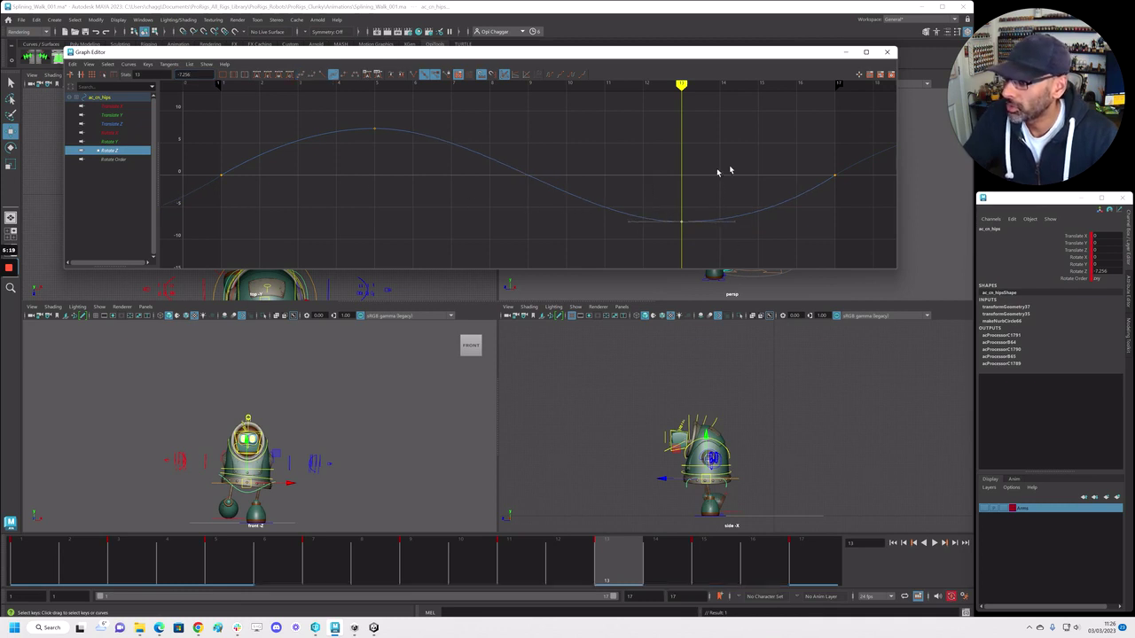
Readjust the hips' Rotate Z tangents at the first and last keys so the curve loops smoothly
drag(838, 171, 798, 210)
drag(340, 109, 370, 147)
drag(254, 133, 278, 163)
middle_drag(273, 159, 283, 169)
Deselect the hips, play the walk cycle in the maximized front view and return to frame 1
click(375, 417)
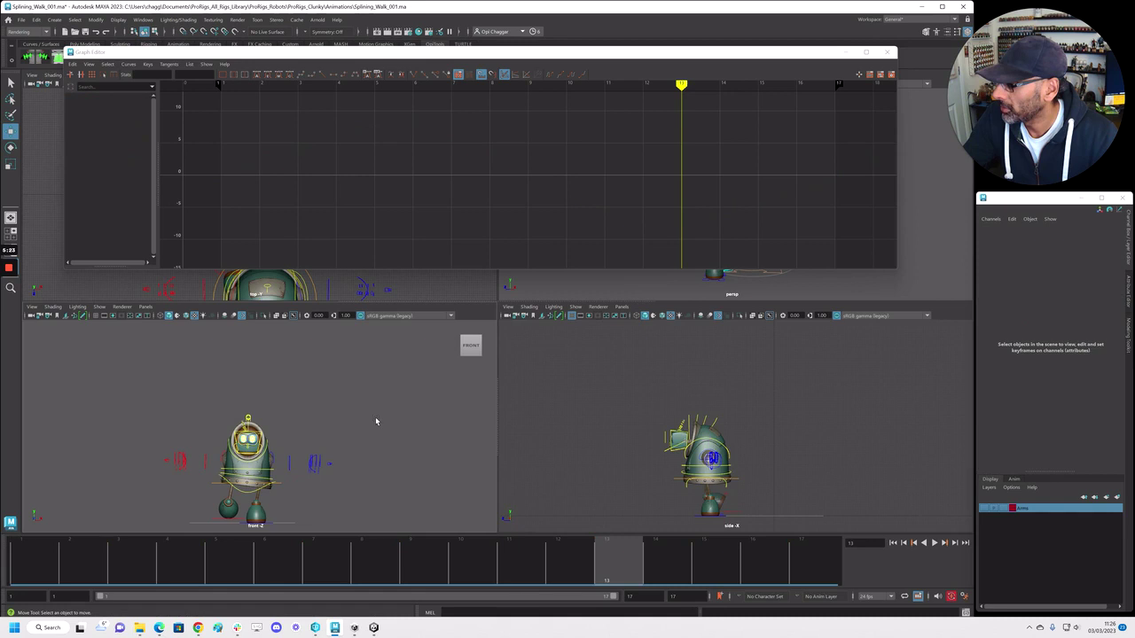
key(space)
key(alt+v)
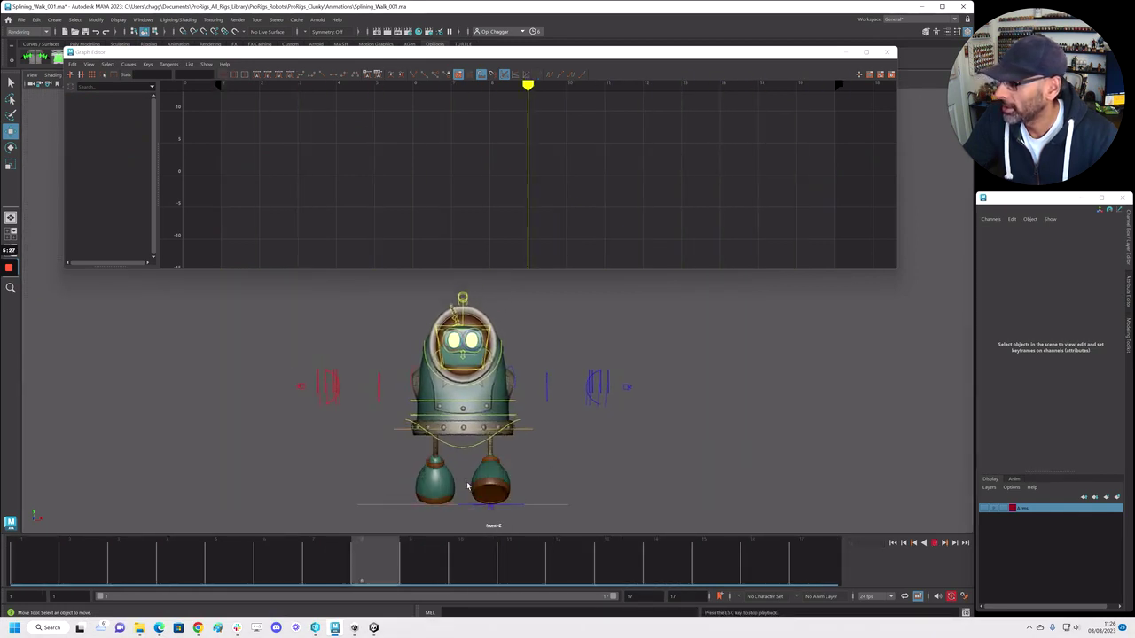
click(39, 543)
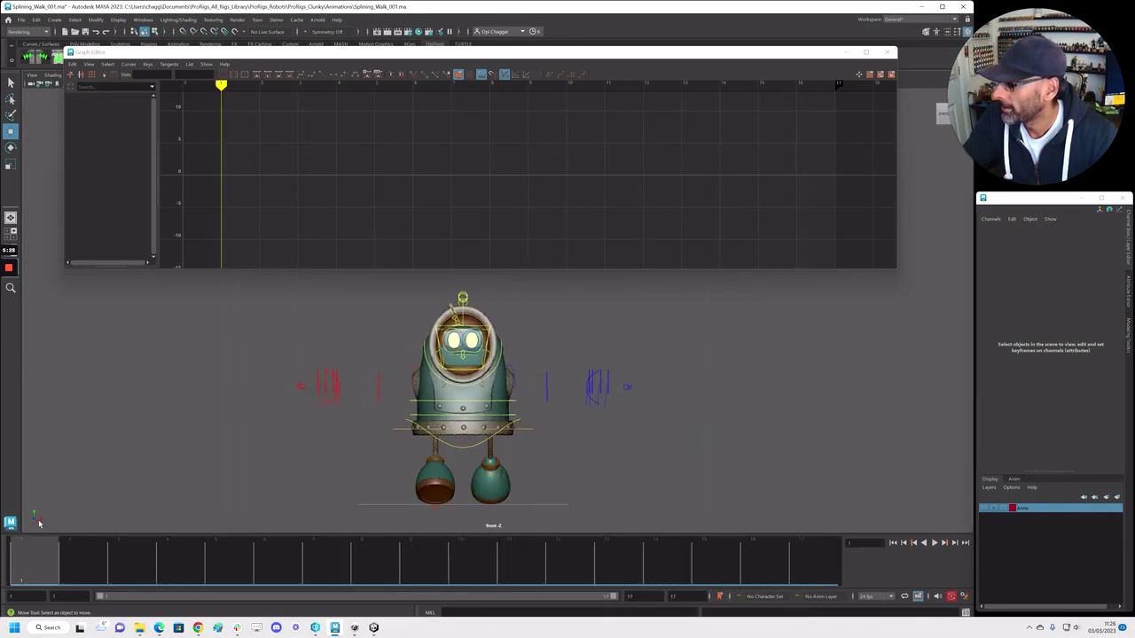
Select the torso control, isolate its Rotate Z curve and delete the keys at frames 3, 9, 11 and 15
click(429, 419)
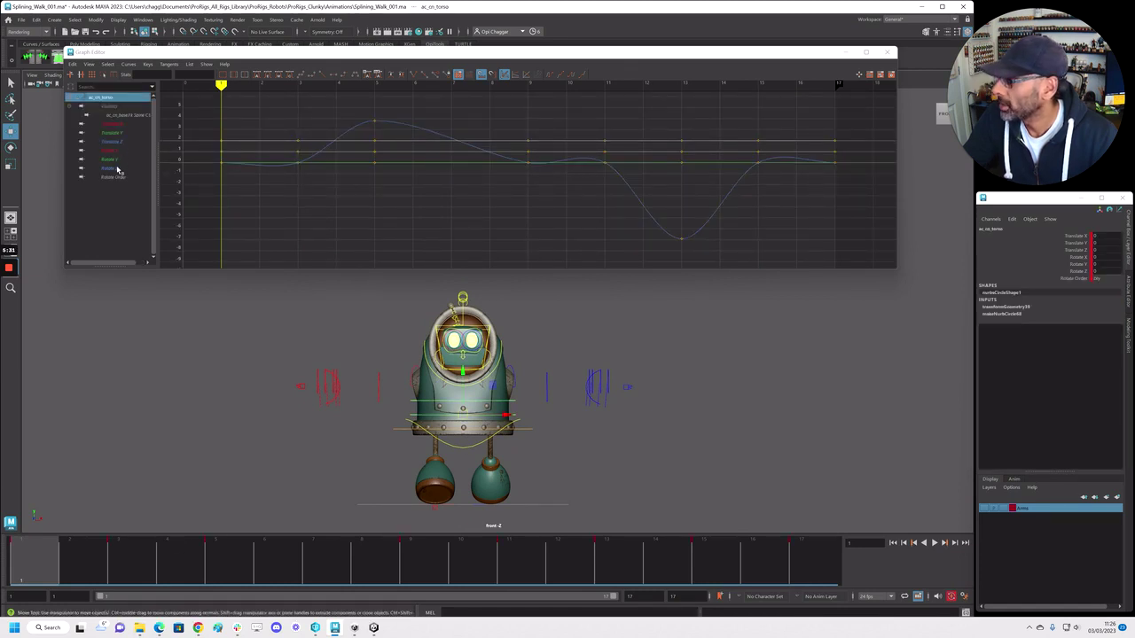
click(117, 168)
drag(273, 147, 340, 189)
key(Delete)
drag(491, 133, 642, 191)
key(Delete)
drag(742, 139, 797, 195)
key(Delete)
Flatten the torso's Rotate Z tangents at frames 5 and 13, and compare the poses on those frames
drag(340, 103, 447, 161)
key(alt+f)
drag(626, 206, 724, 243)
key(alt+f)
drag(810, 138, 855, 184)
click(219, 557)
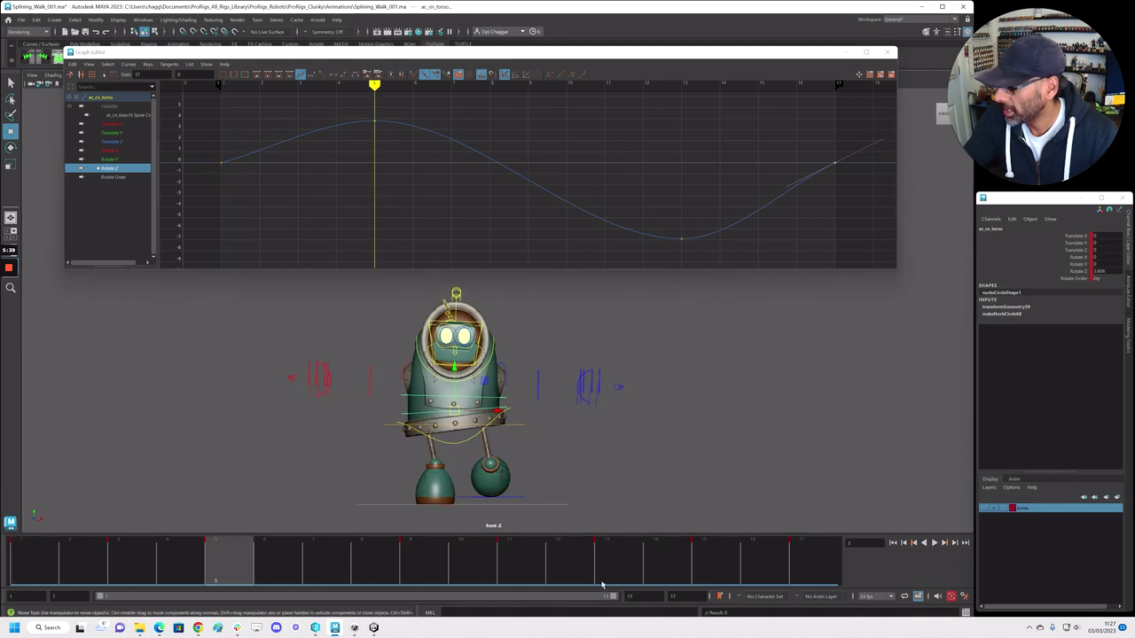
click(618, 559)
Cycle the torso's Rotate Z curve before and after its range, and steepen the tangents at frames 1 and 17 to match
drag(213, 145, 240, 166)
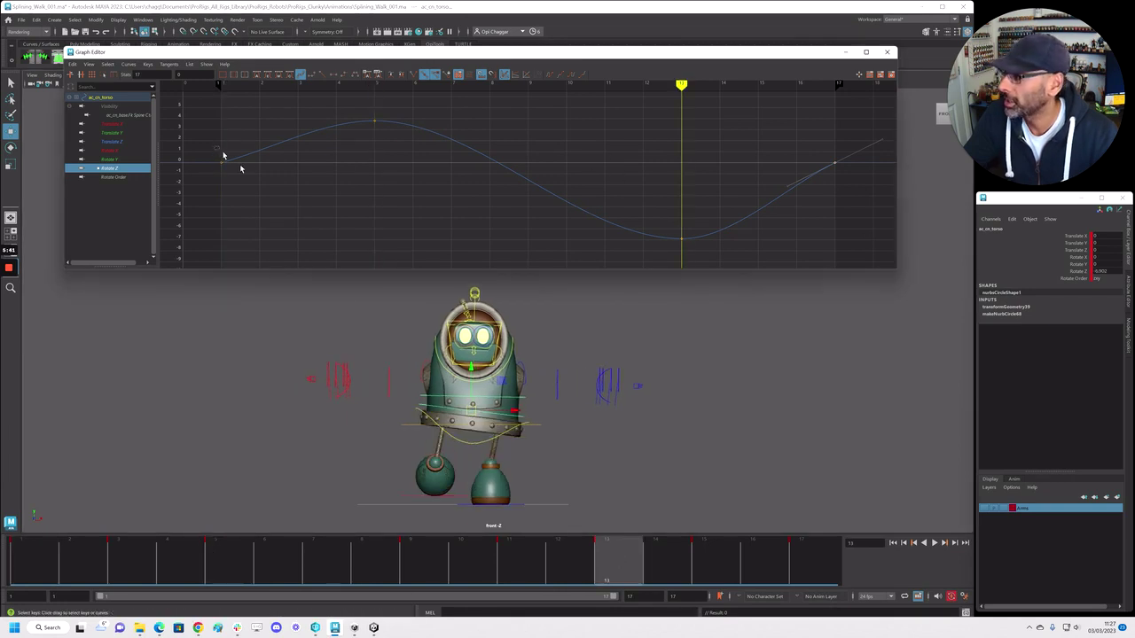
middle_drag(281, 169, 282, 158)
click(548, 75)
click(573, 75)
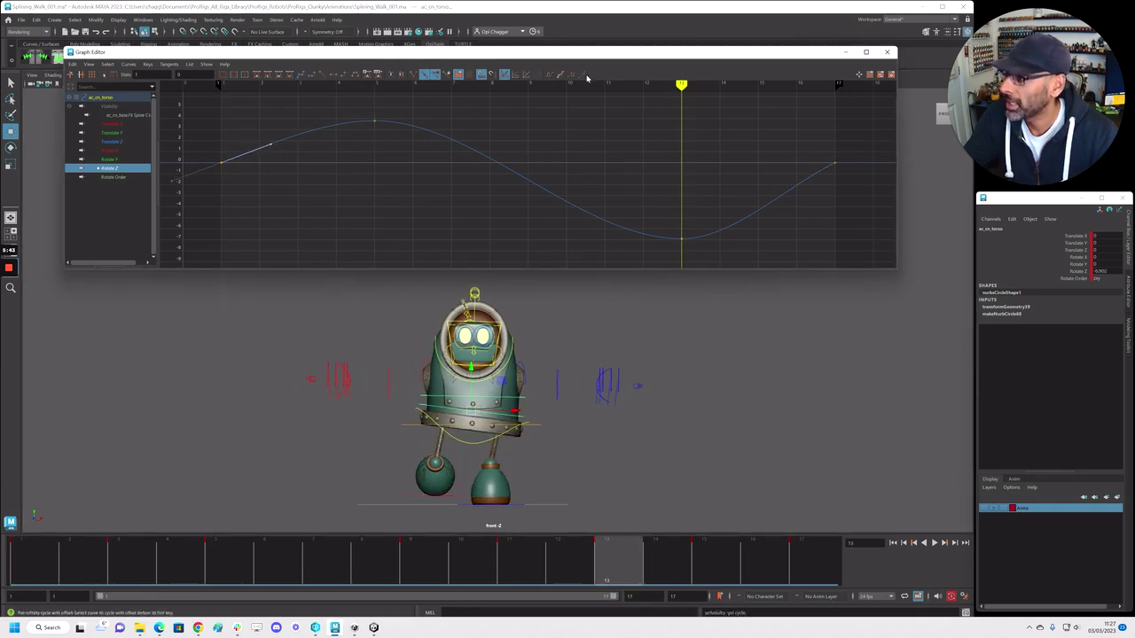
drag(813, 145, 840, 188)
drag(227, 179, 214, 153)
middle_drag(292, 165, 293, 157)
drag(802, 190, 802, 195)
middle_drag(801, 197, 797, 197)
Set the torso's Rotate Z key at frame 5 to the positive mirror of the -6.902 value at frame 13
drag(666, 220, 713, 245)
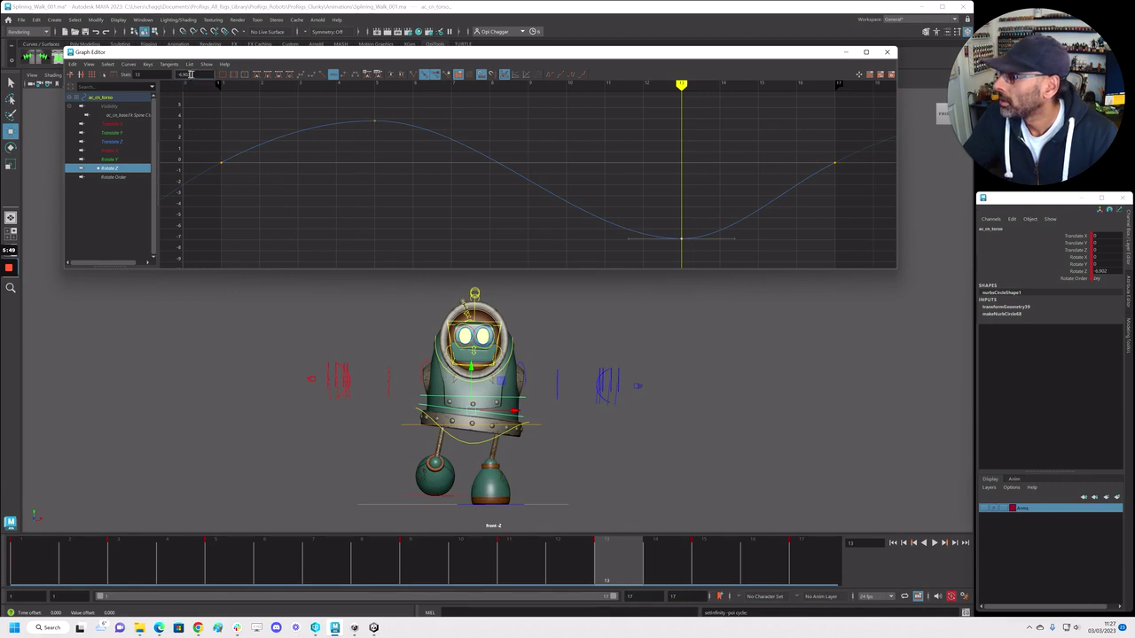
drag(353, 116, 396, 130)
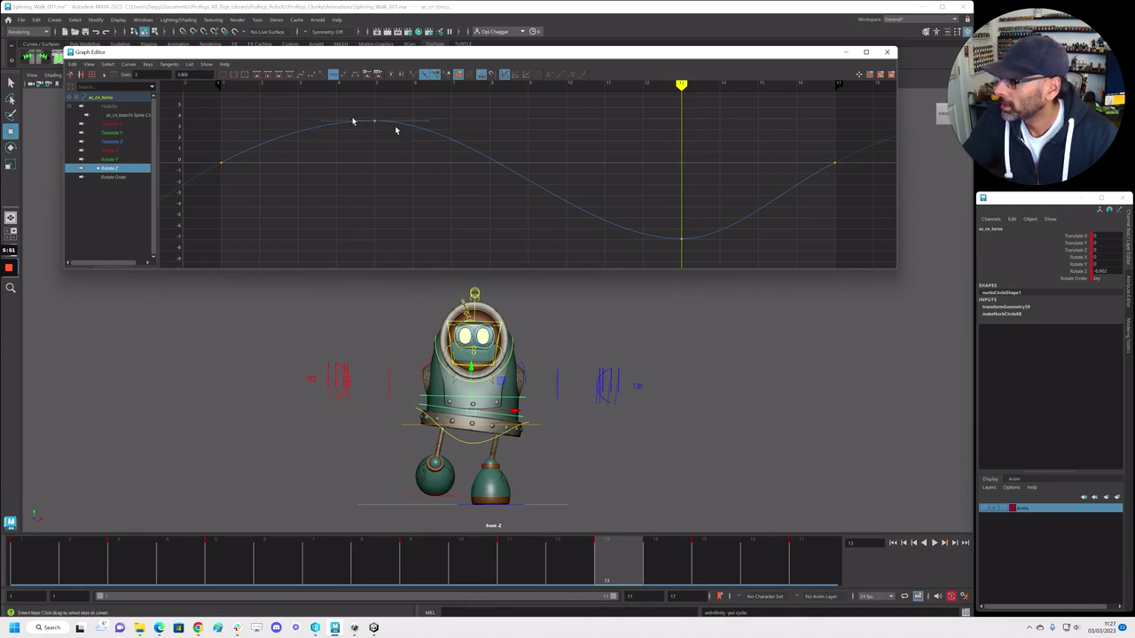
key(Return)
Refine the torso's Rotate Z tangents at frames 1 and 17 for a smooth loop, and play the walk cycle
scroll(370, 225, down, 5)
drag(416, 152, 455, 181)
scroll(423, 183, up, 5)
drag(417, 136, 435, 166)
middle_drag(435, 166, 437, 155)
drag(634, 147, 714, 220)
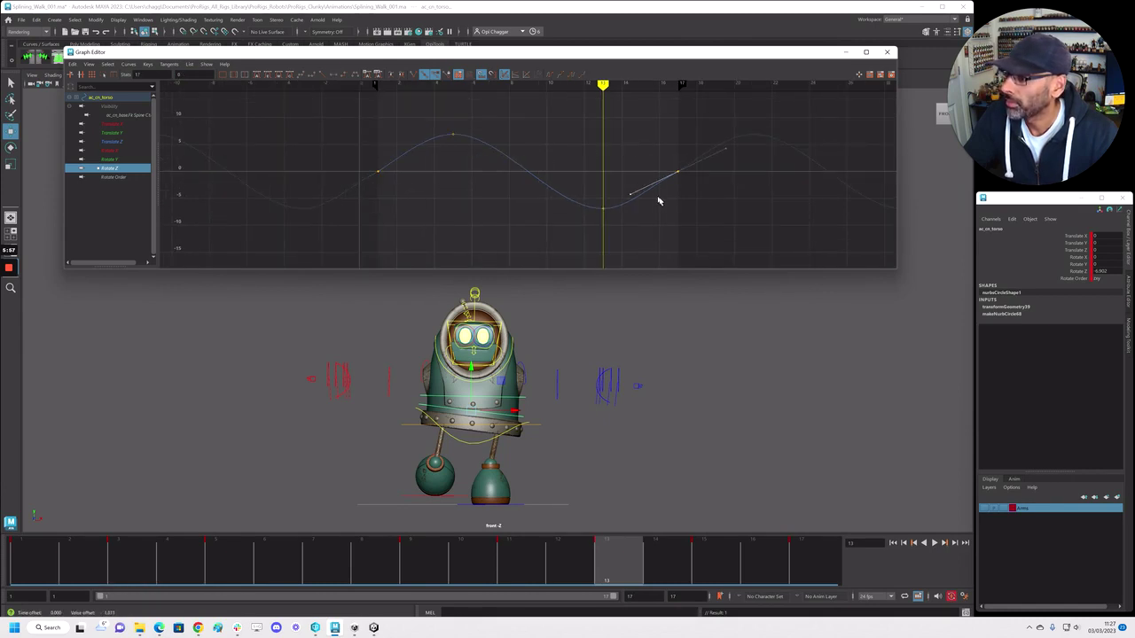
key(alt+v)
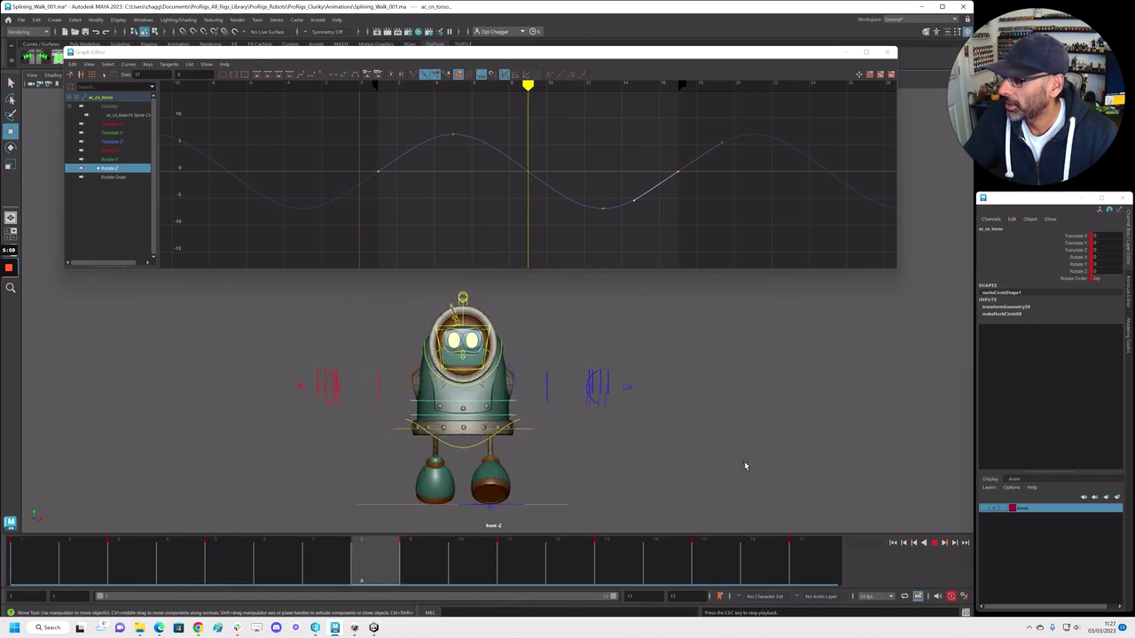
key(Escape)
Select the chest control, play the cycle, isolate its Rotate Z curve and delete the keys at frames 3, 9, 11 and 15
click(506, 402)
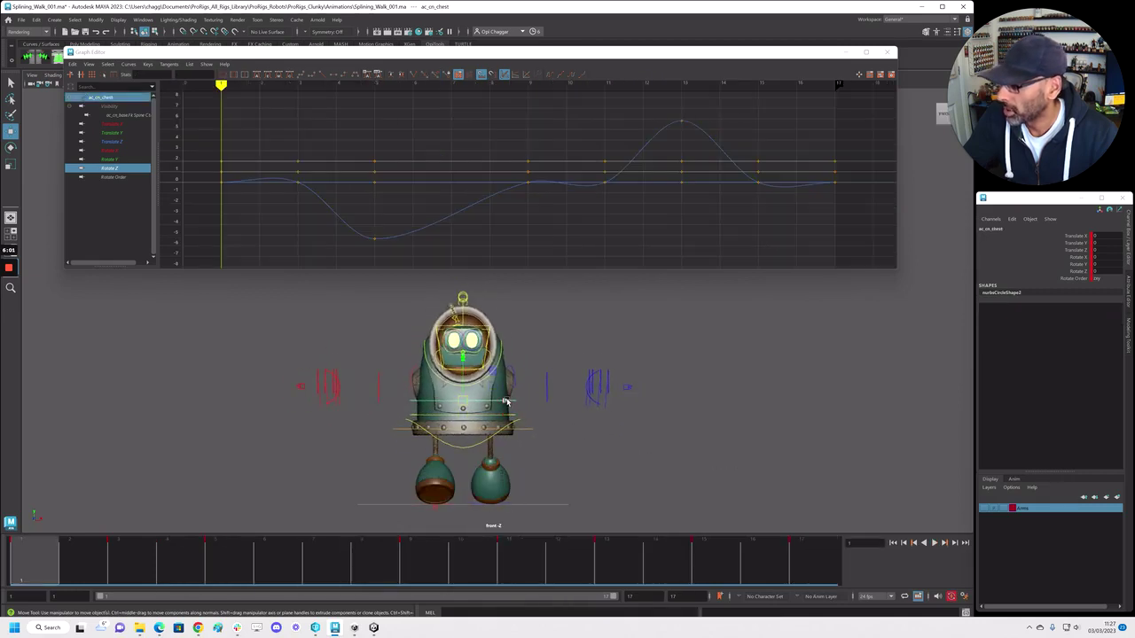
key(alt+v)
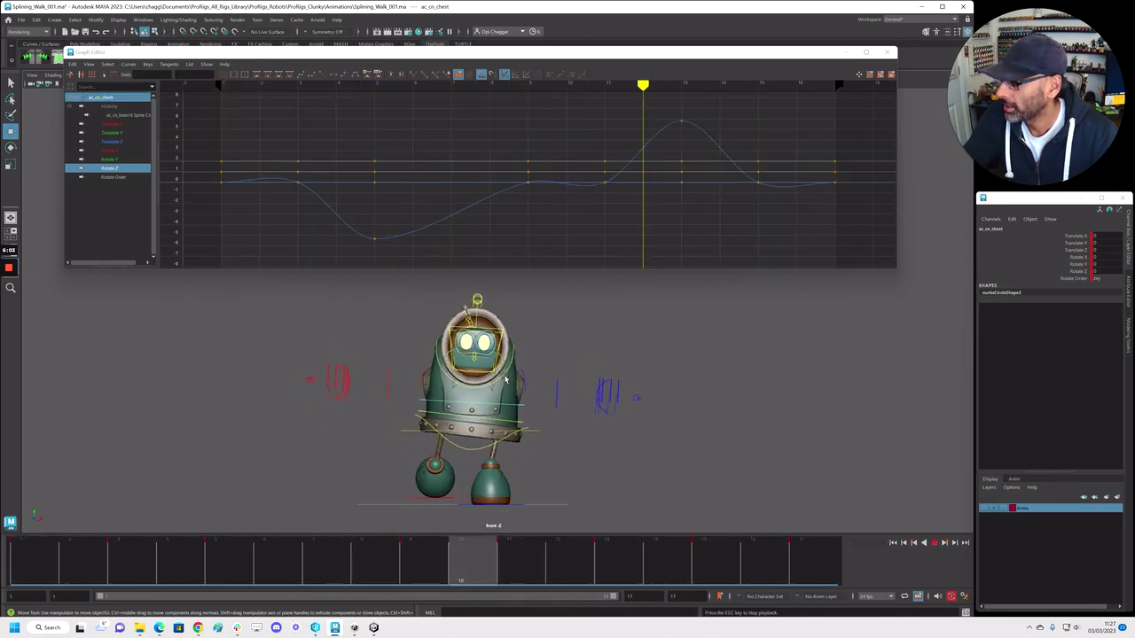
key(Escape)
click(123, 166)
drag(266, 169, 305, 200)
key(Delete)
drag(511, 155, 666, 212)
key(Delete)
drag(719, 167, 766, 201)
key(Delete)
Set the chest's Rotate Z curve to cycle, and steepen the tangents at frames 1 and 17 to match across the loop
click(571, 76)
drag(212, 167, 231, 191)
drag(256, 180, 273, 218)
middle_drag(262, 223, 262, 227)
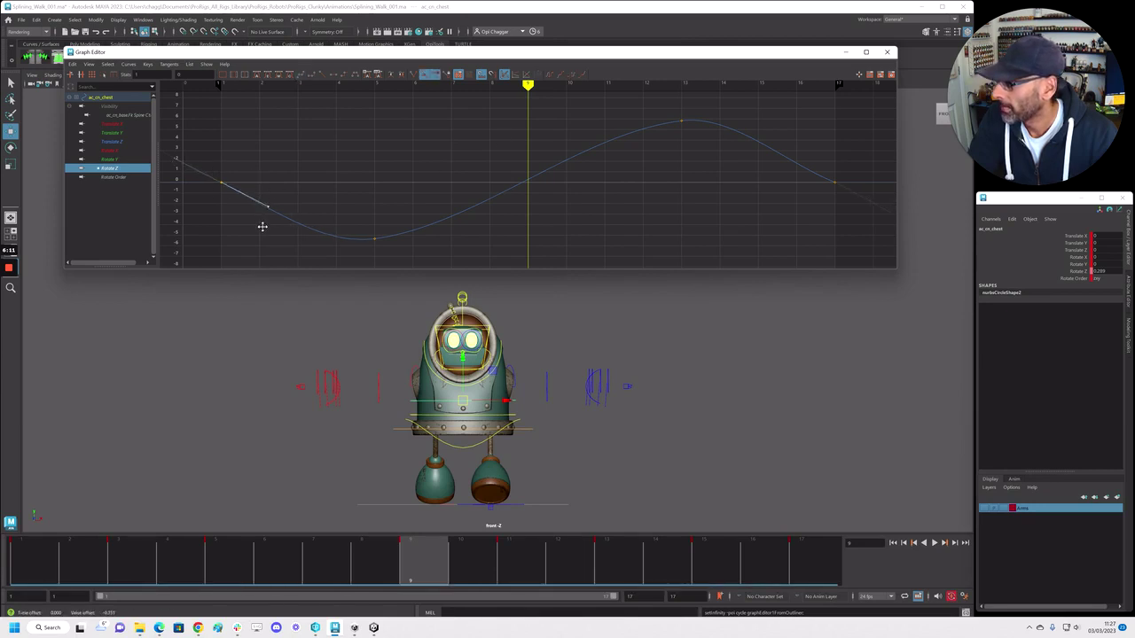
drag(822, 169, 851, 189)
drag(787, 143, 799, 183)
middle_drag(799, 185, 804, 178)
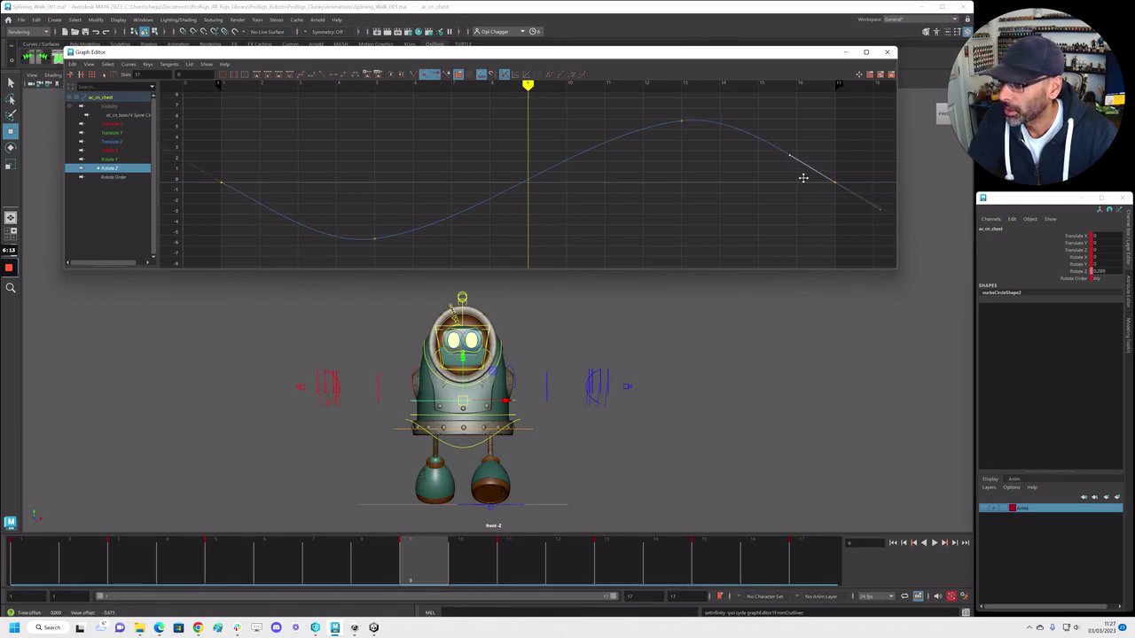
Flatten the chest's Rotate Z tangents at frames 5 and 13, and set the key at frame 13 to 5.133
click(387, 243)
drag(668, 106, 717, 149)
drag(350, 227, 390, 250)
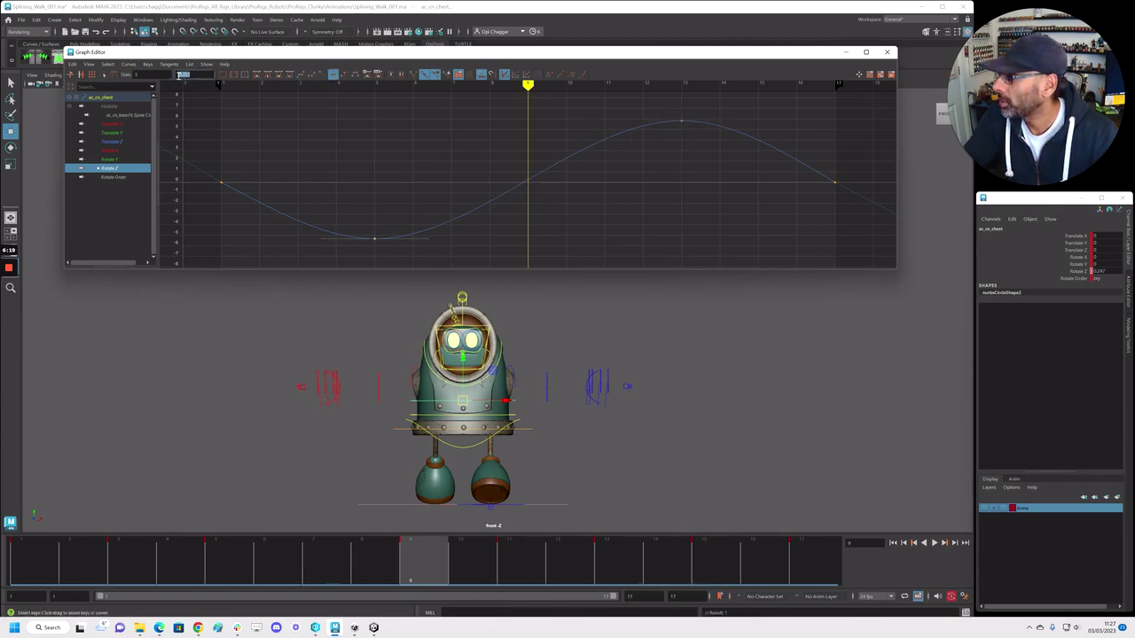
drag(619, 111, 704, 142)
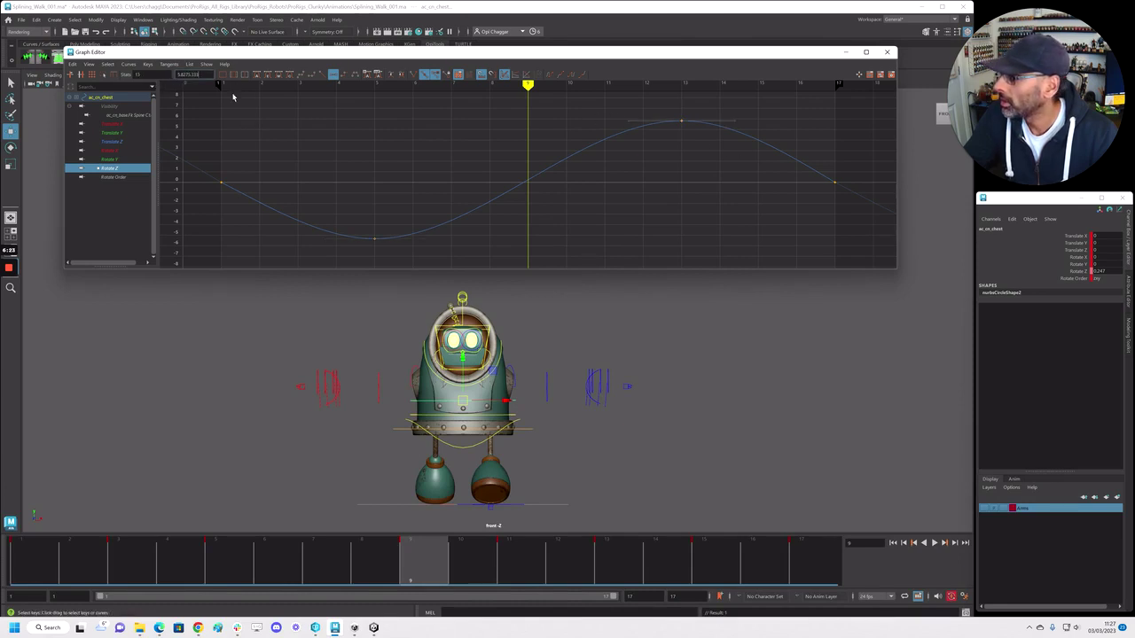
text(5.133)
key(Return)
Play the walk cycle from frame 1 and review the robot in the maximized front and side views
click(450, 140)
drag(326, 558, 39, 556)
key(alt+v)
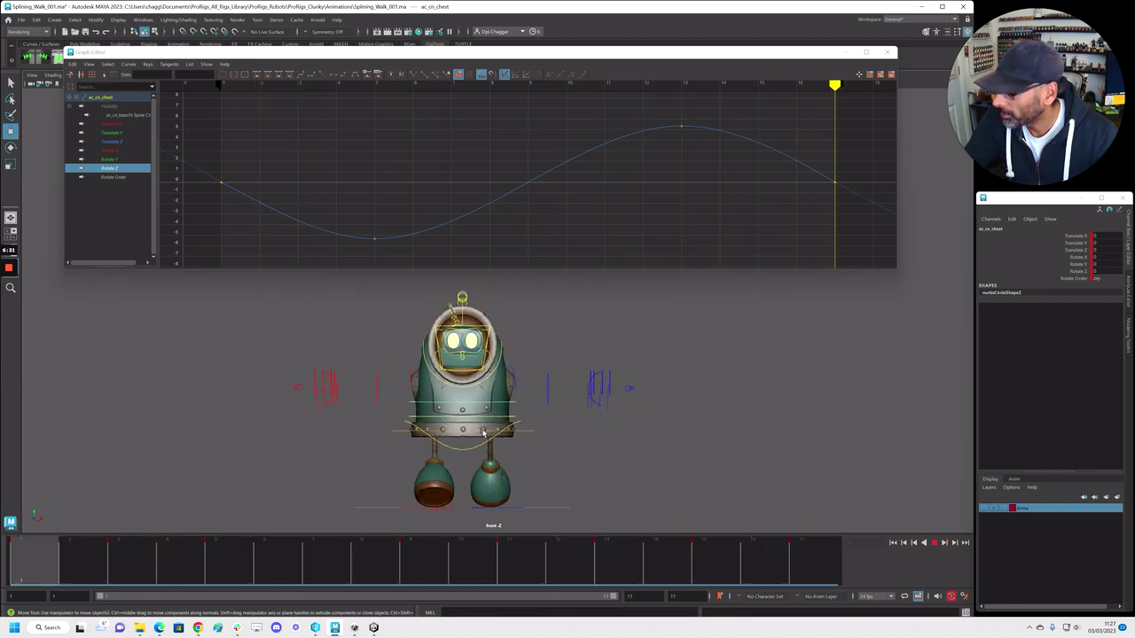
key(space)
key(space)
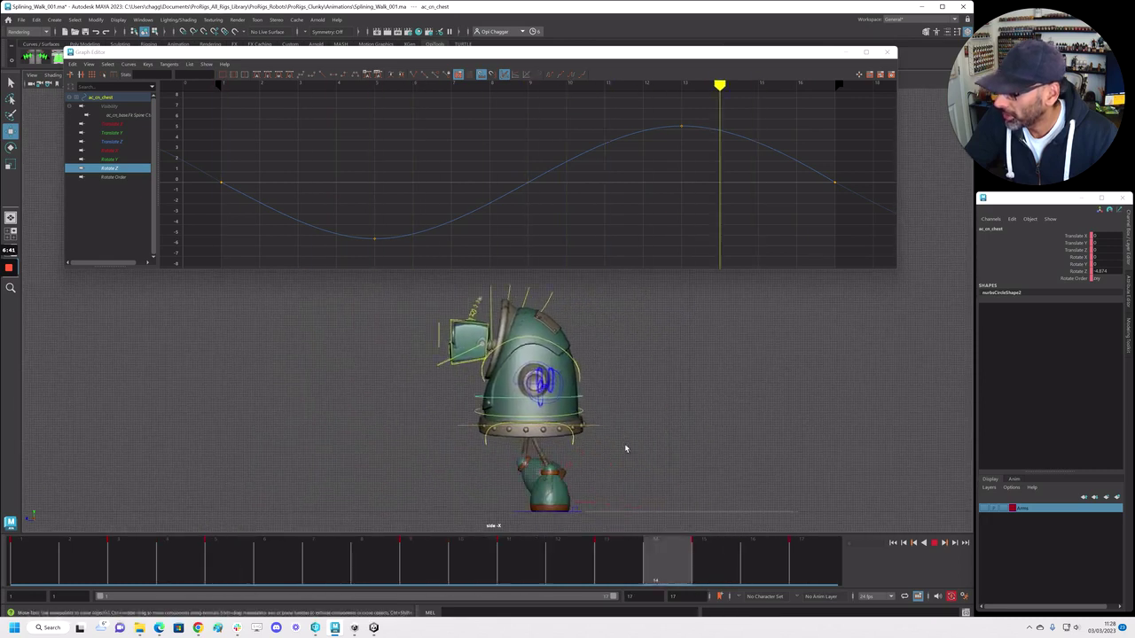
key(space)
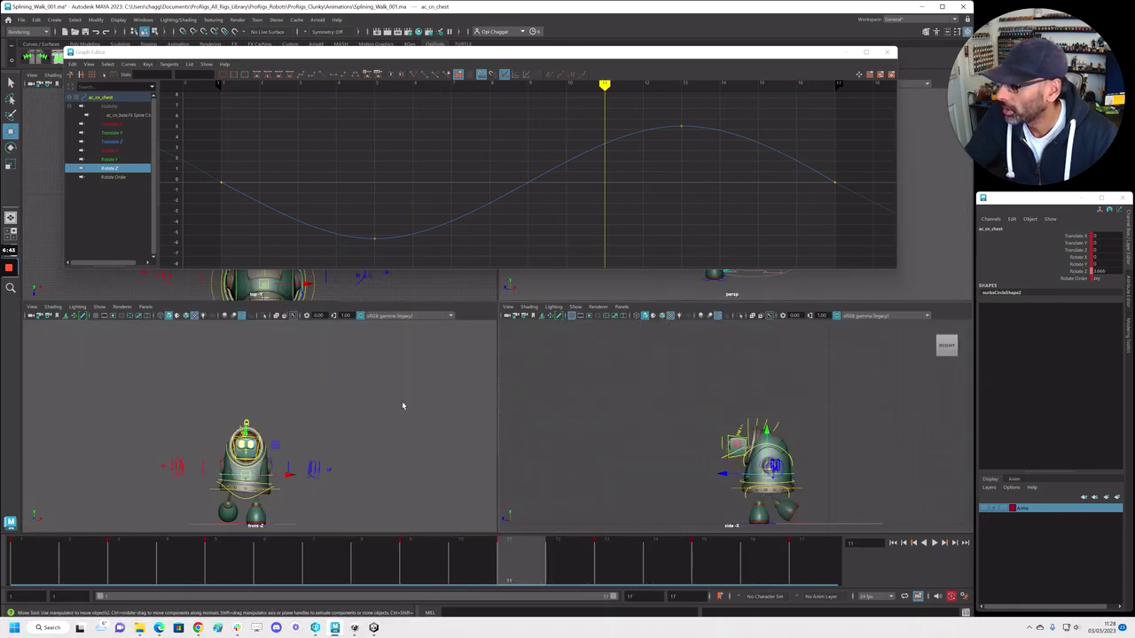
key(space)
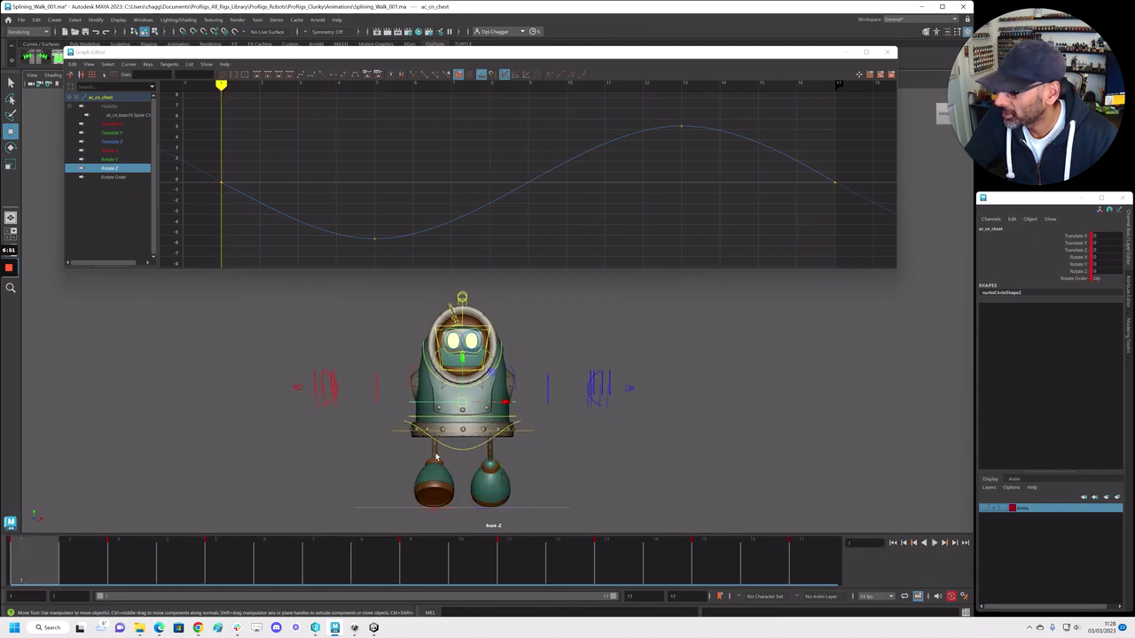
key(space)
key(space)
key(space)
key(space)
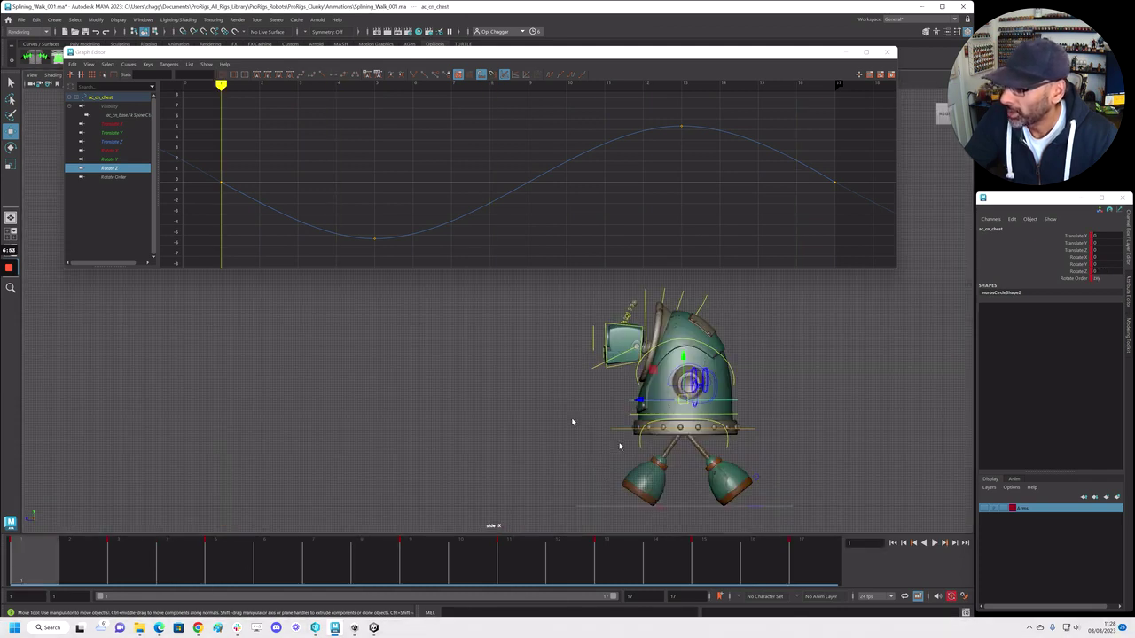
Select the left foot control, isolate its Translate Z curve, and scrub through the first half of the walk cycle
click(610, 484)
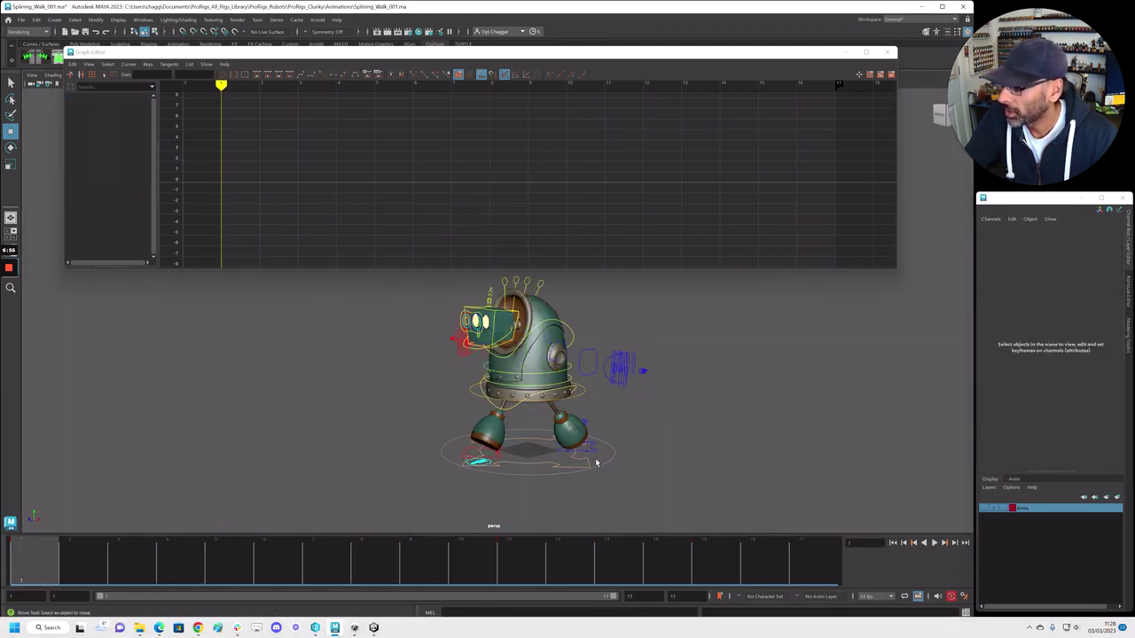
click(596, 457)
click(115, 149)
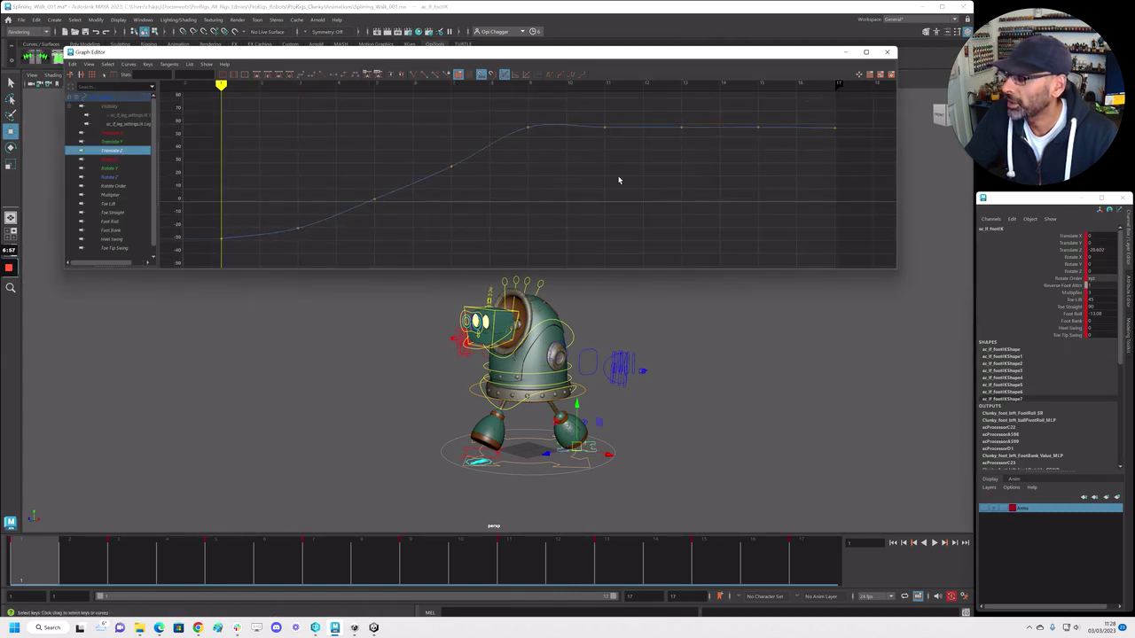
drag(208, 240, 255, 237)
middle_drag(270, 247, 270, 251)
drag(212, 232, 253, 248)
drag(100, 544, 326, 591)
mouse_move(73, 551)
mouse_down()
mouse_move(445, 590)
mouse_move(463, 581)
mouse_up()
Examine the left foot's Translate Z curve between frames 9 and 11 and its forward motion close up in the side view
drag(515, 118, 646, 149)
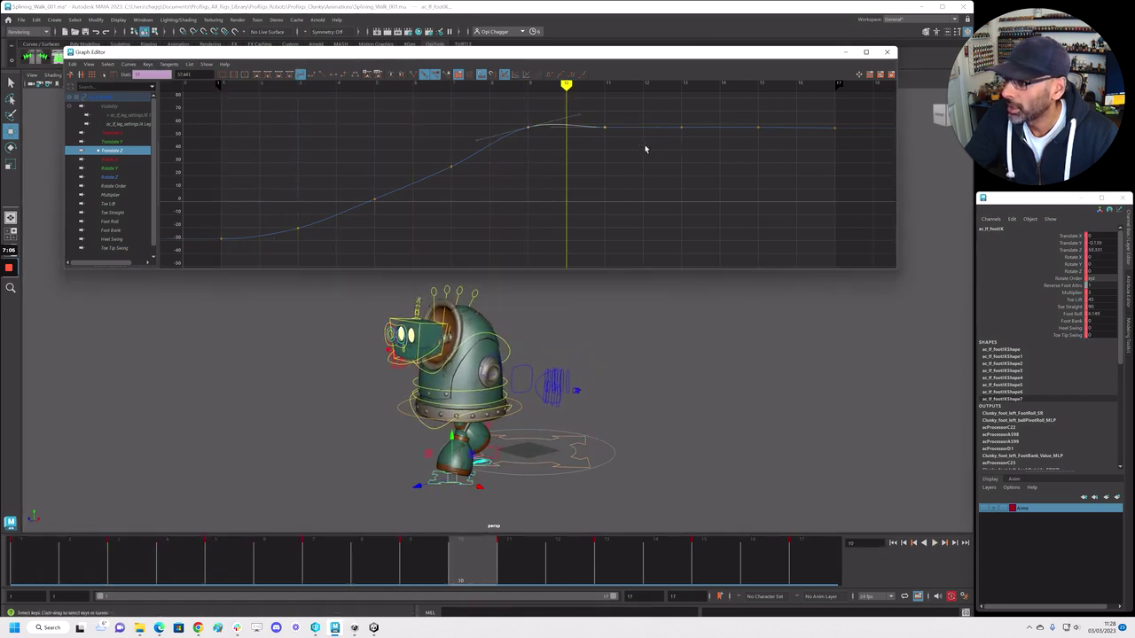
alt+middle_drag(553, 161, 536, 188)
alt+right_drag(478, 188, 543, 188)
alt+middle_drag(543, 187, 485, 182)
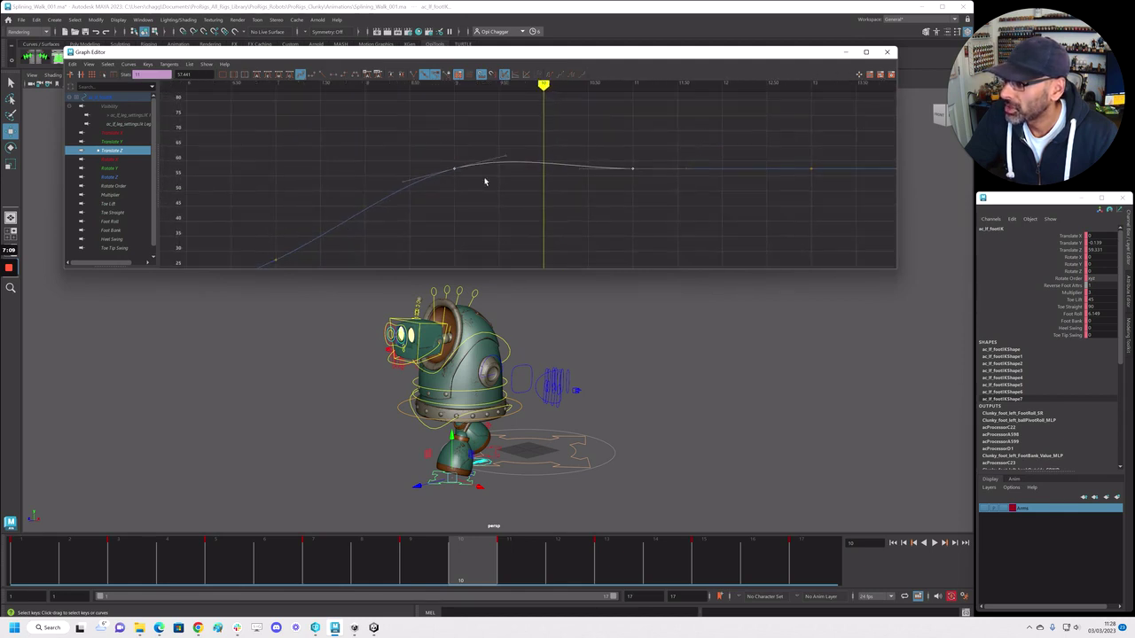
key(space)
key(space)
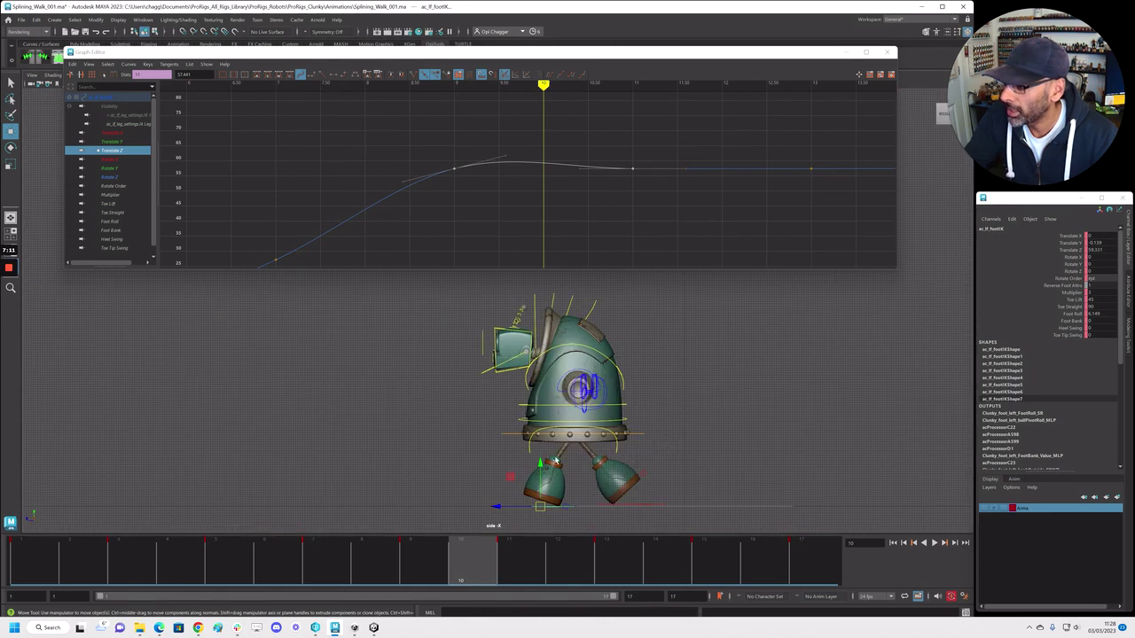
scroll(652, 314, up, 4)
scroll(554, 458, up, 3)
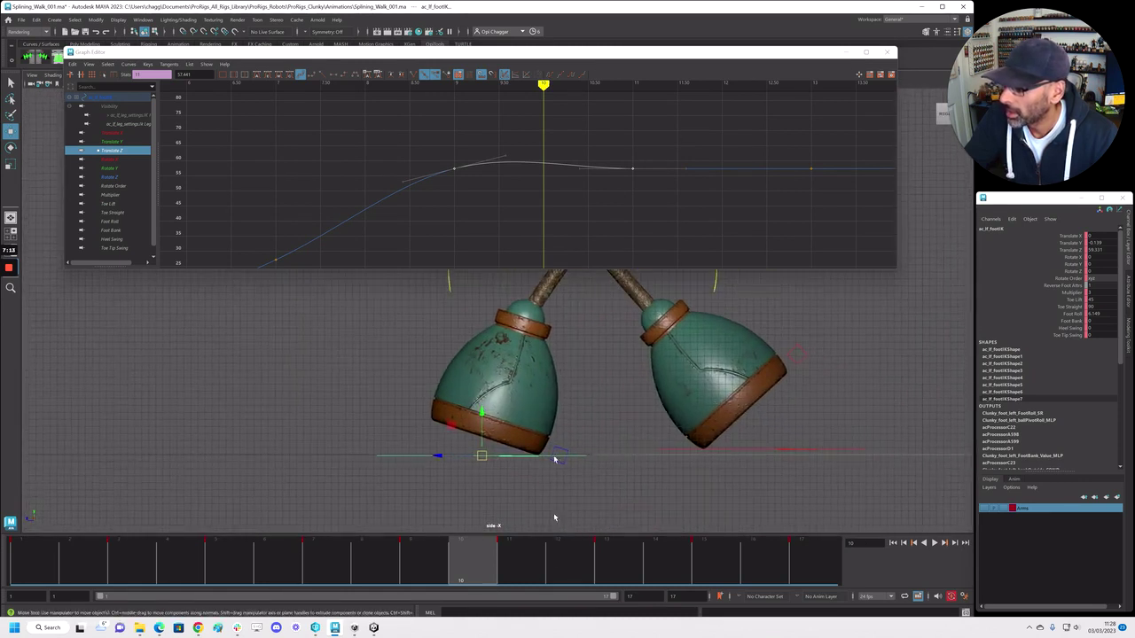
mouse_move(506, 580)
mouse_down()
mouse_move(431, 574)
mouse_move(534, 584)
mouse_move(464, 562)
mouse_move(509, 561)
mouse_up()
drag(509, 561, 474, 562)
Flatten the left foot's Translate Z tangents at frames 9 and 11, and scrub the foot contact up to frame 11
drag(431, 139, 685, 202)
key(ctrl+f)
mouse_move(461, 572)
mouse_down()
mouse_move(413, 562)
mouse_move(615, 577)
mouse_move(400, 562)
mouse_move(576, 576)
mouse_move(417, 576)
mouse_move(512, 576)
mouse_up()
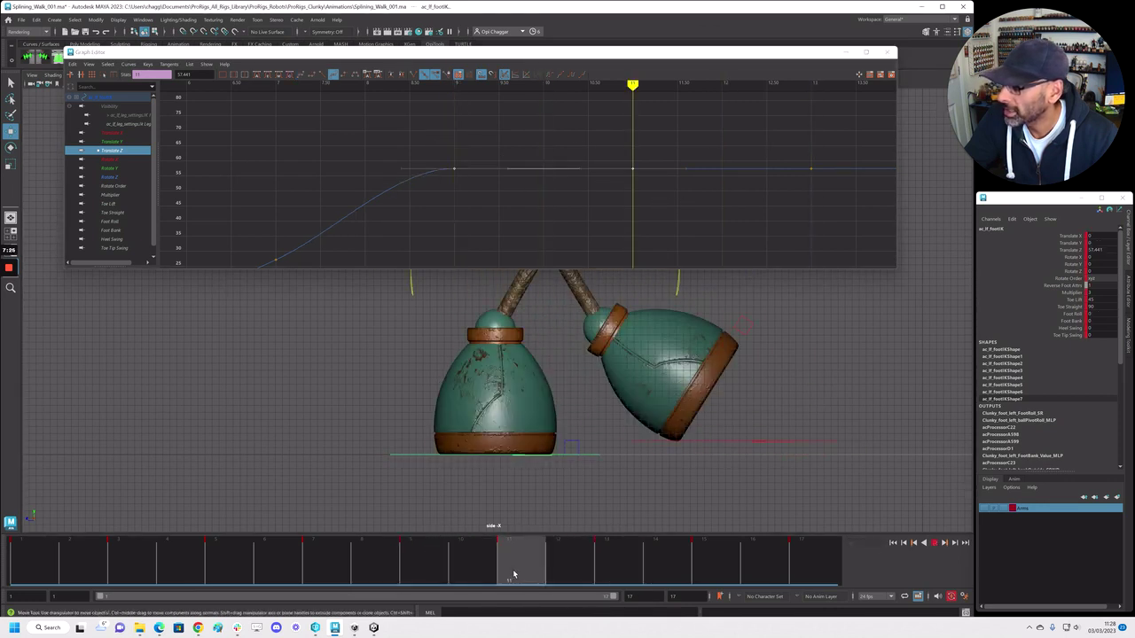
Isolate the left foot control's Translate Y curve
click(118, 142)
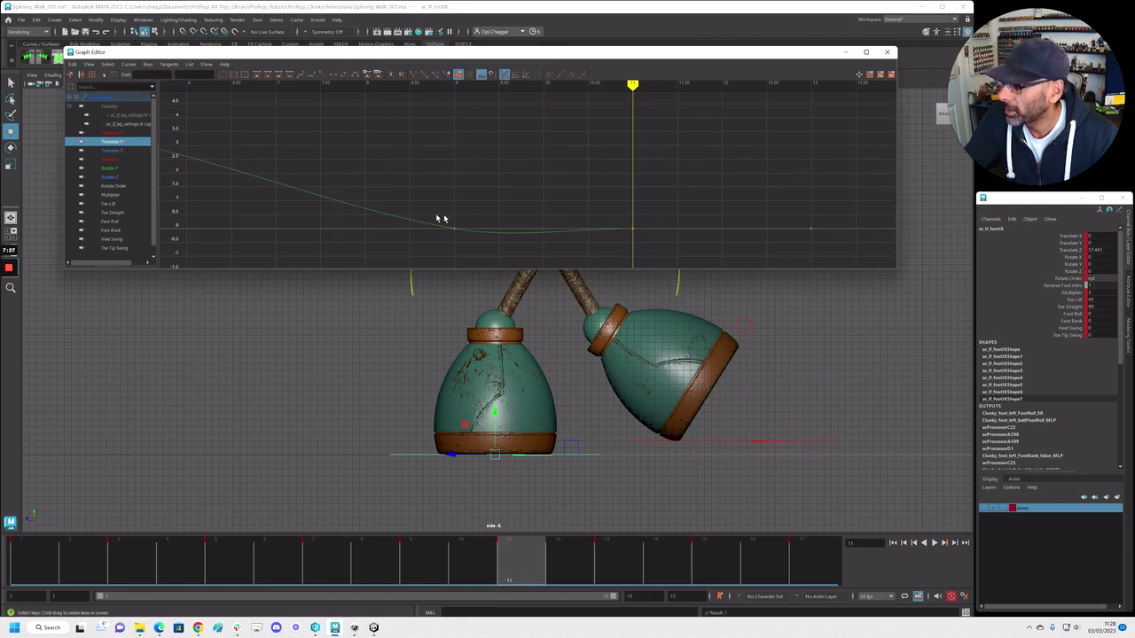
Examine the left foot control's Translate Y, Translate Z and rotation curves one channel at a time for uneven spots
drag(701, 241, 698, 241)
mouse_move(518, 566)
mouse_down()
mouse_move(375, 562)
mouse_move(726, 588)
mouse_move(354, 562)
mouse_move(722, 563)
mouse_move(507, 562)
mouse_move(521, 567)
mouse_up()
click(132, 152)
key(f)
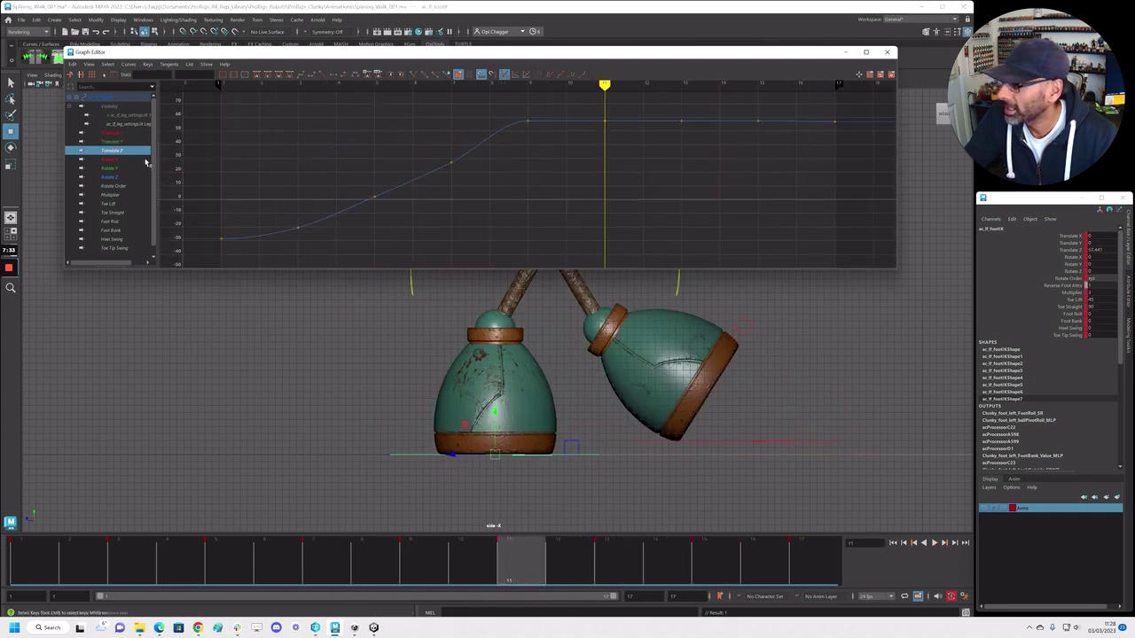
click(124, 130)
click(125, 160)
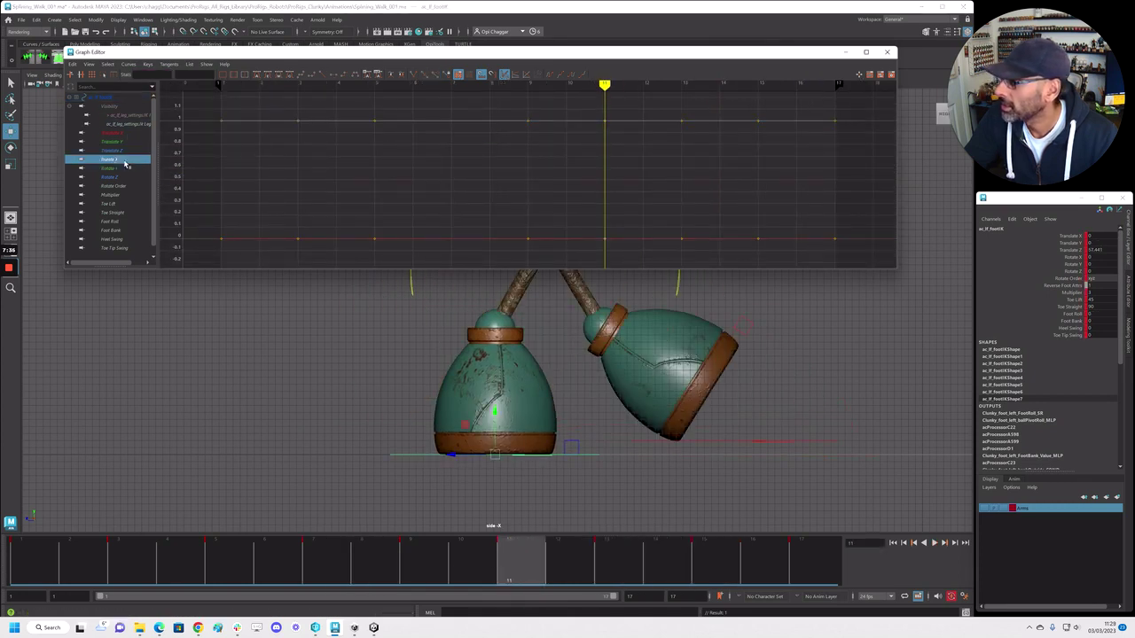
click(122, 169)
click(123, 178)
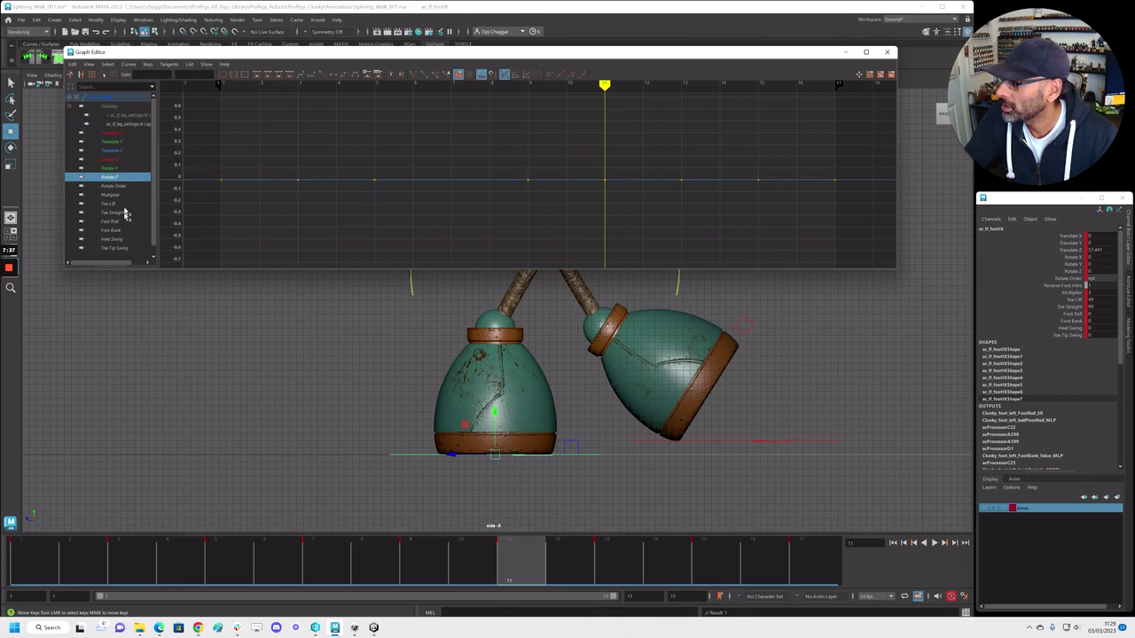
click(124, 196)
Flatten the left foot's Foot Roll tangents between frames 11 and 15 and check the remaining foot channels with playback
click(125, 222)
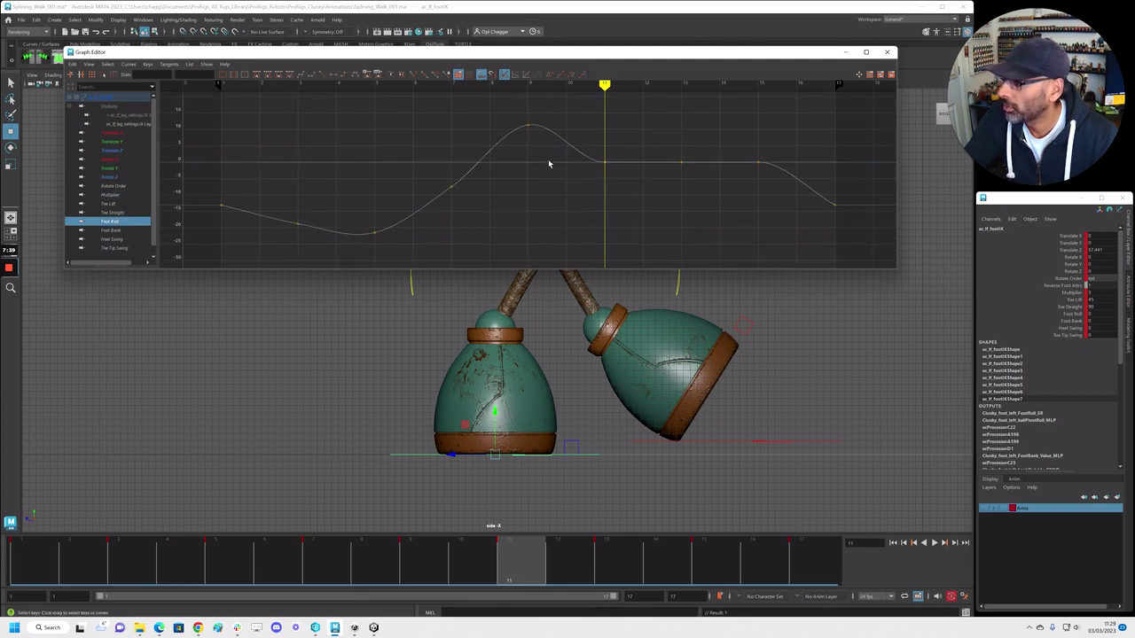
drag(764, 189, 762, 190)
click(124, 230)
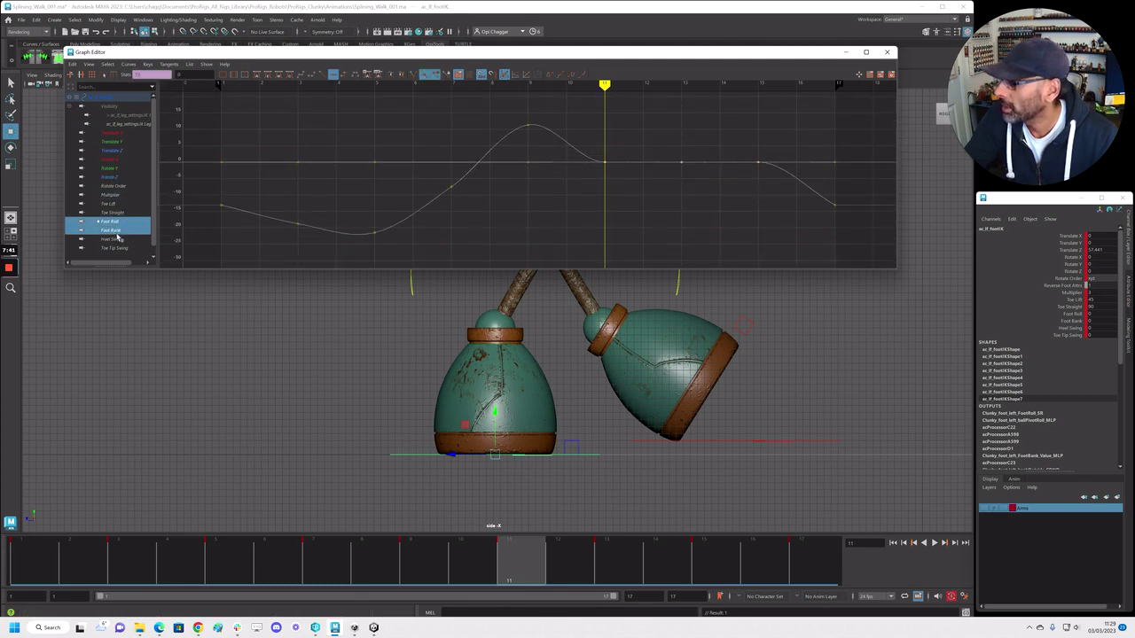
click(124, 249)
key(alt+v)
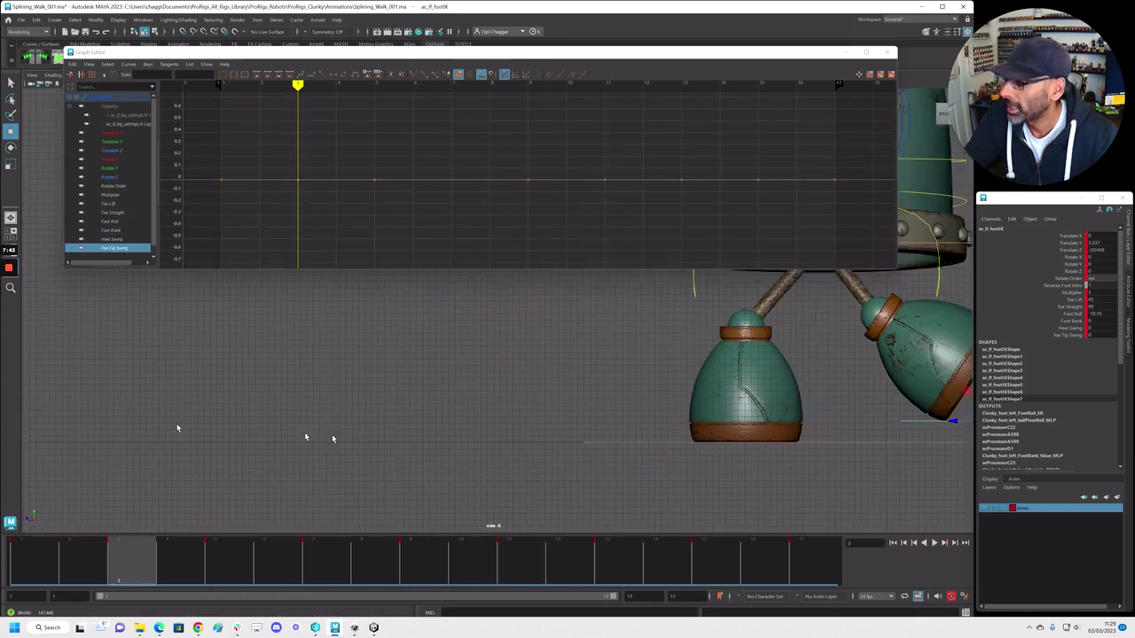
key(alt+v)
key(alt+v)
key(alt+v)
Level the left foot's Translate Z keys from frame 9 to 17 at 56.877 with flat tangents and play the walk
click(134, 151)
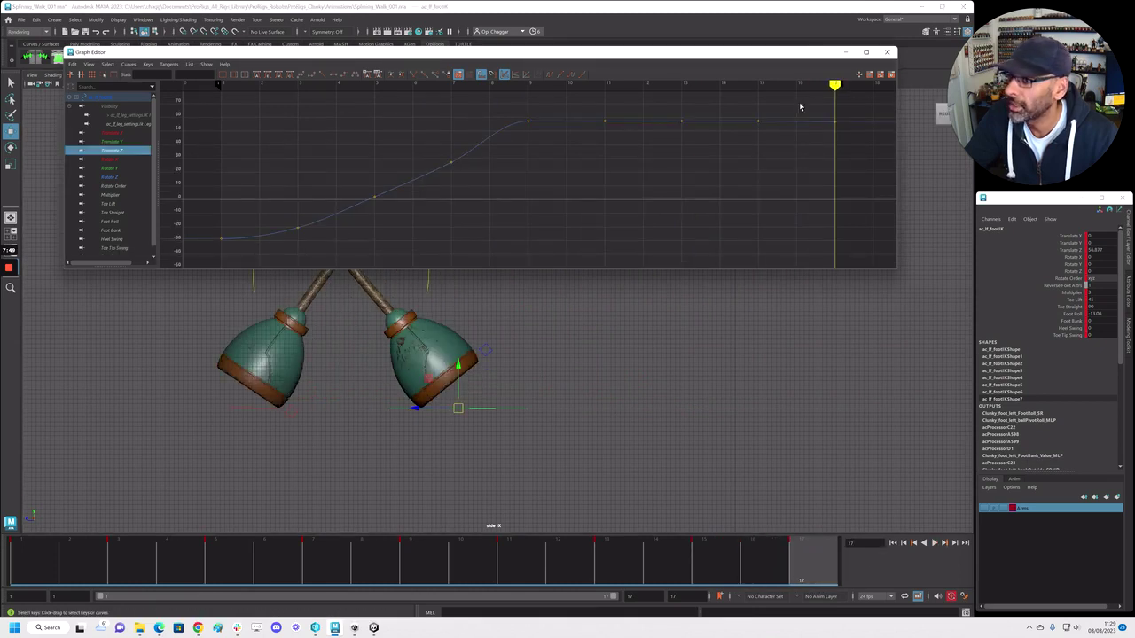
drag(800, 107, 857, 139)
key(f)
alt+right_drag(750, 186, 639, 171)
mouse_move(613, 177)
alt+middle_down()
mouse_move(494, 201)
mouse_move(614, 163)
alt+middle_up()
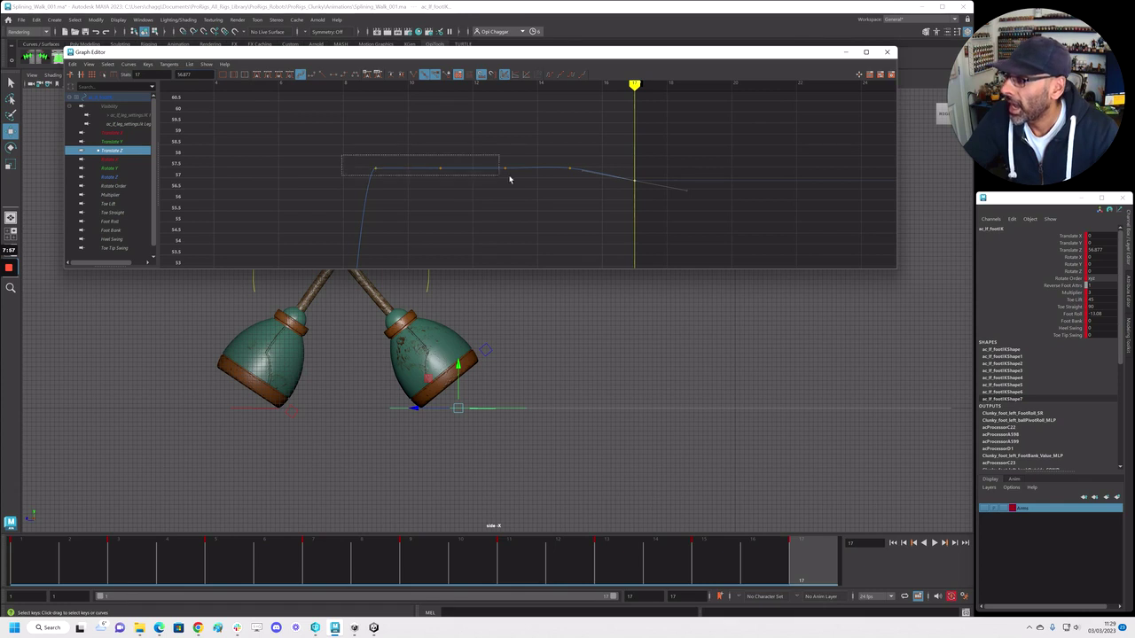
drag(581, 187, 562, 198)
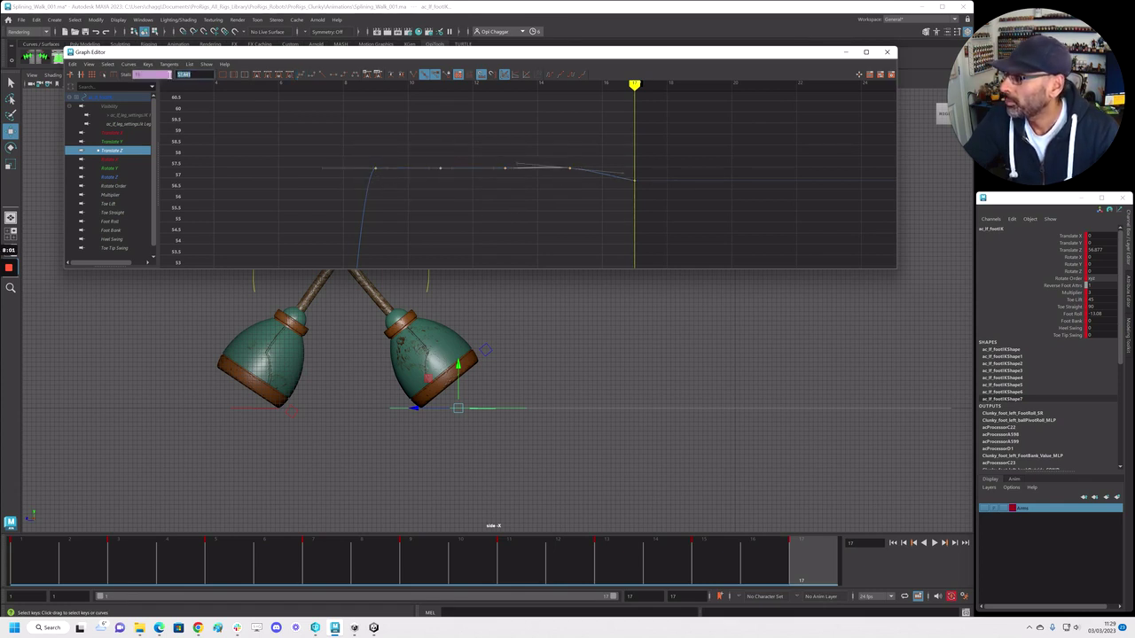
key(Return)
drag(312, 149, 720, 224)
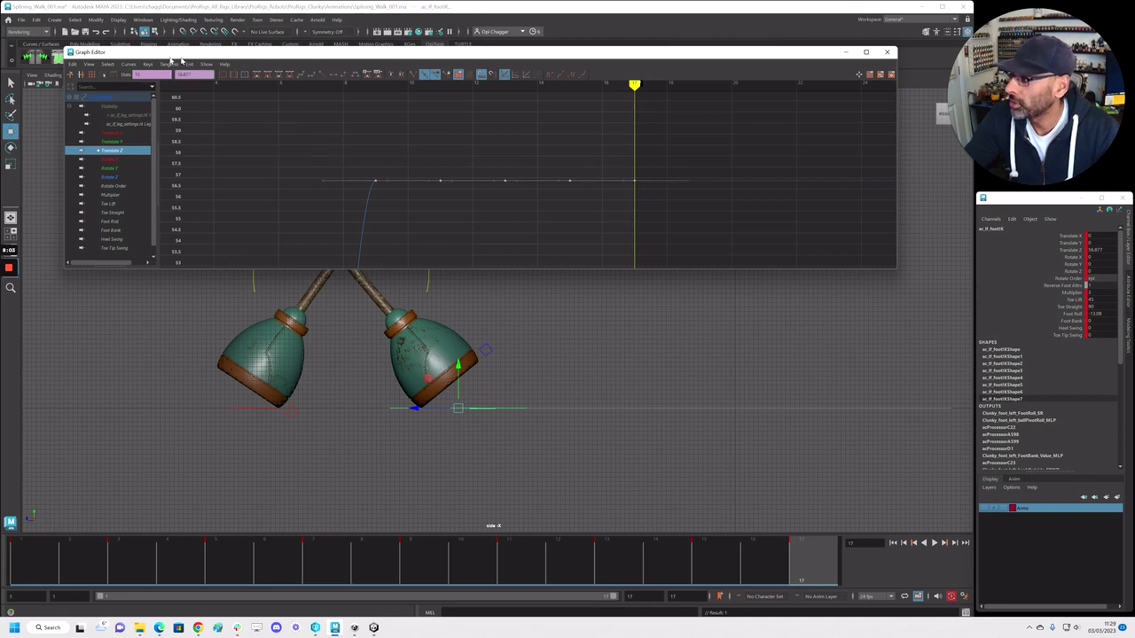
key(alt+v)
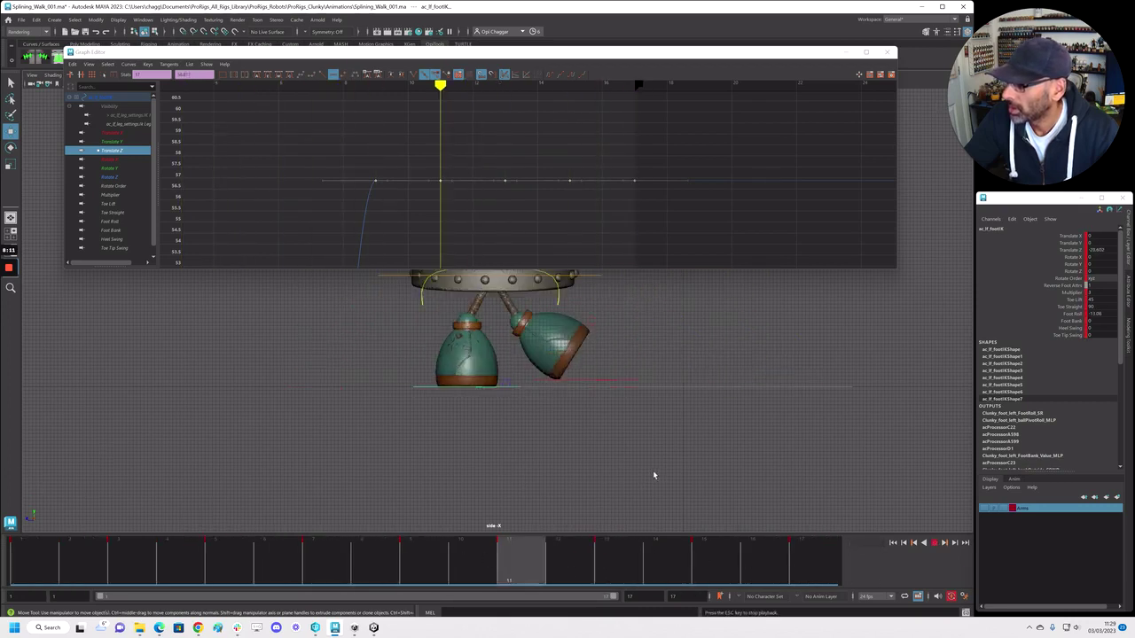
key(Escape)
Set the left foot's Foot Roll curve to cycle beyond its keyed range
click(127, 231)
click(119, 221)
key(a)
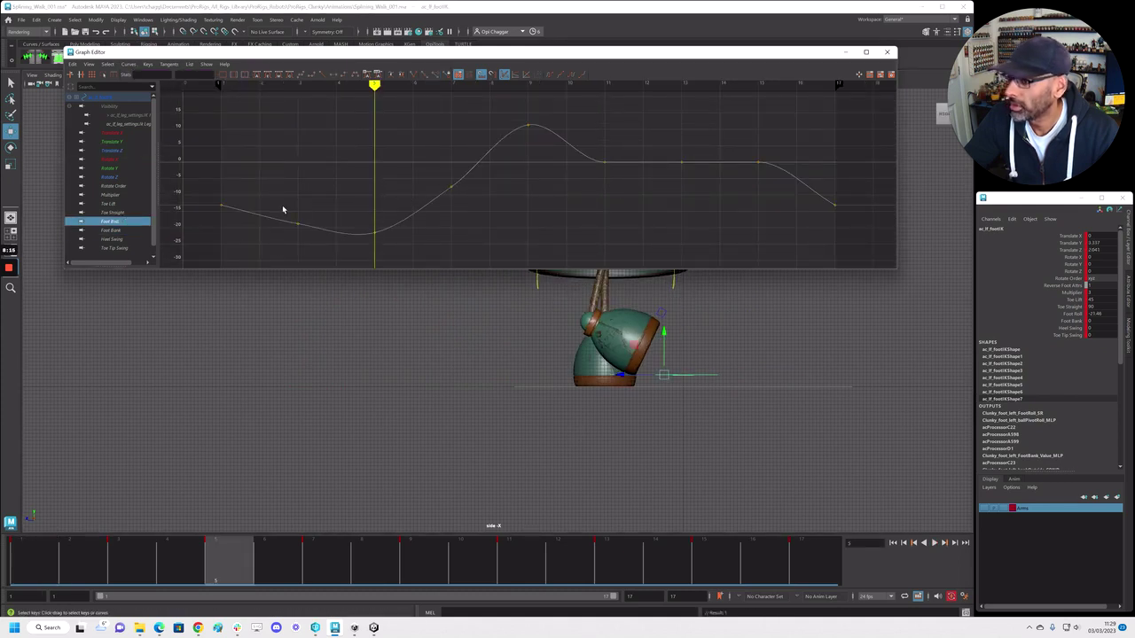
scroll(529, 112, down, 2)
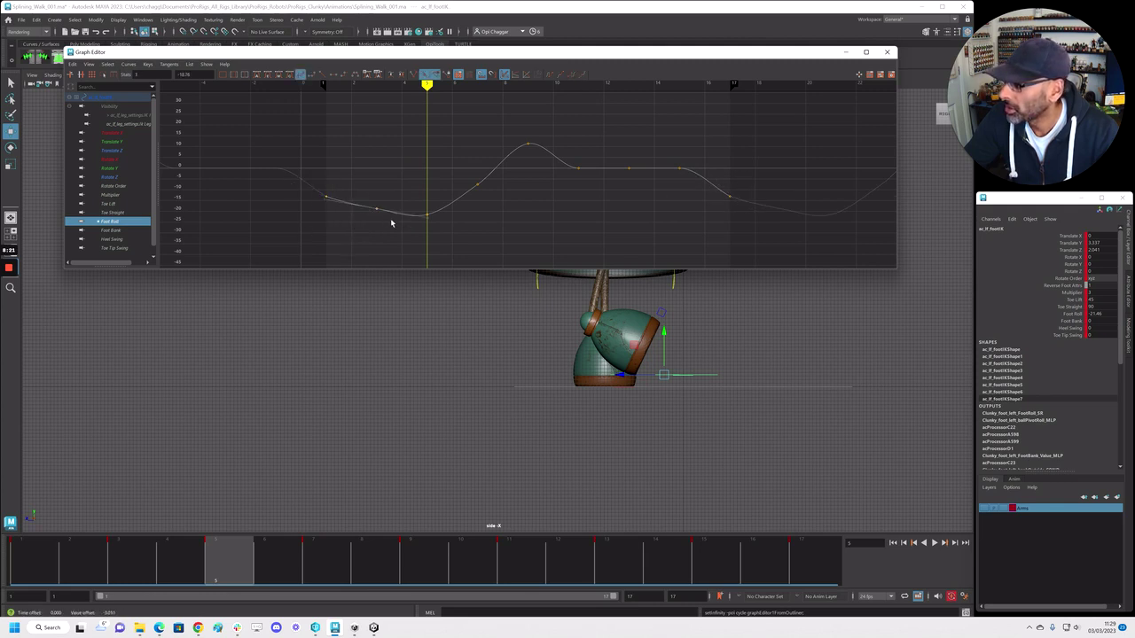
Delete the left foot's Foot Roll key at frame 3 and steepen the tangent at frame 1
key(Delete)
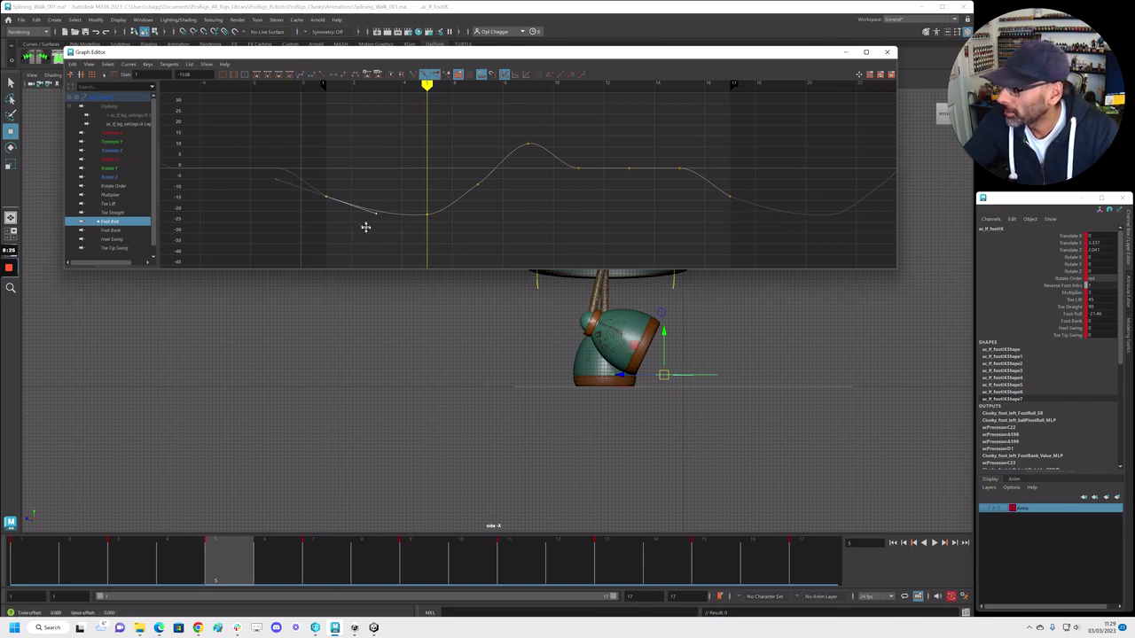
key(alt+v)
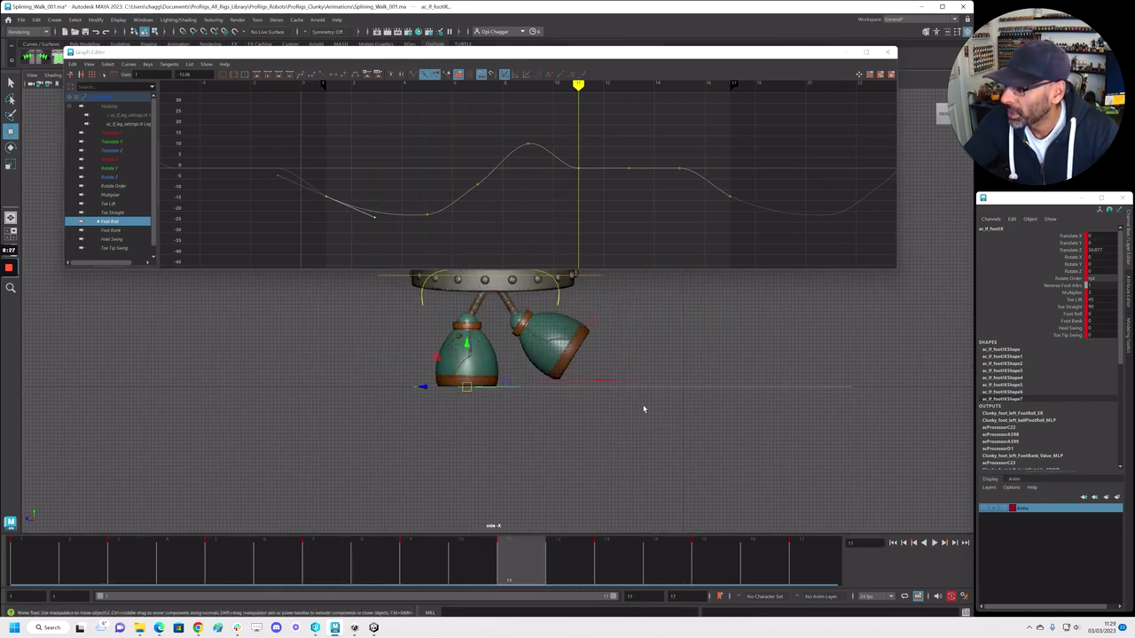
key(Escape)
Select the right foot IK control in the perspective view and isolate its Translate Z curve
key(space)
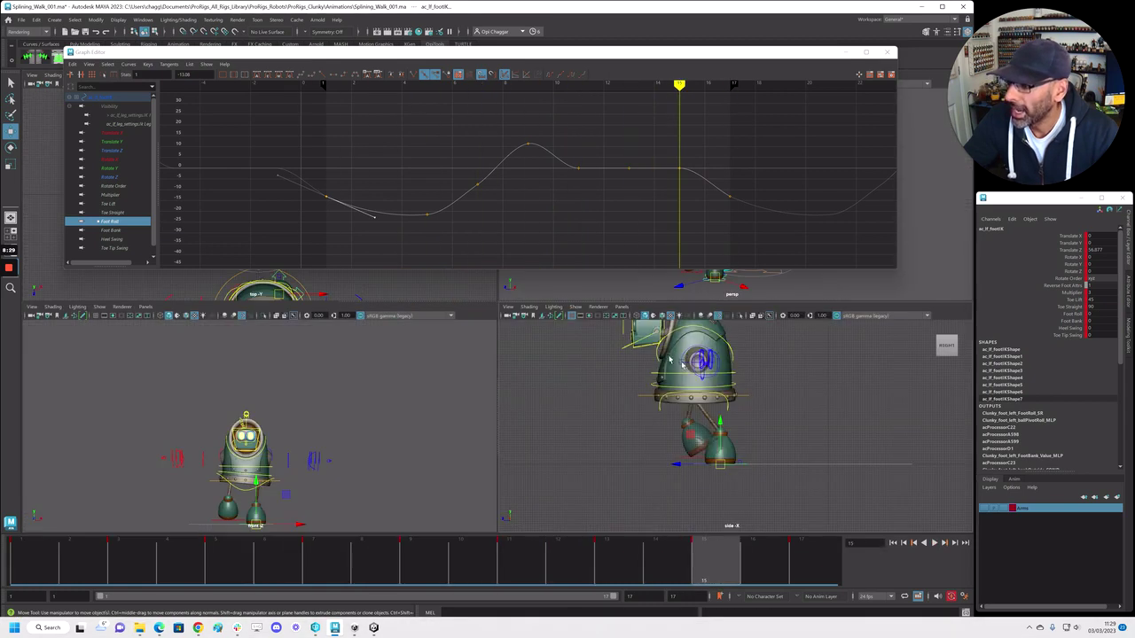
key(space)
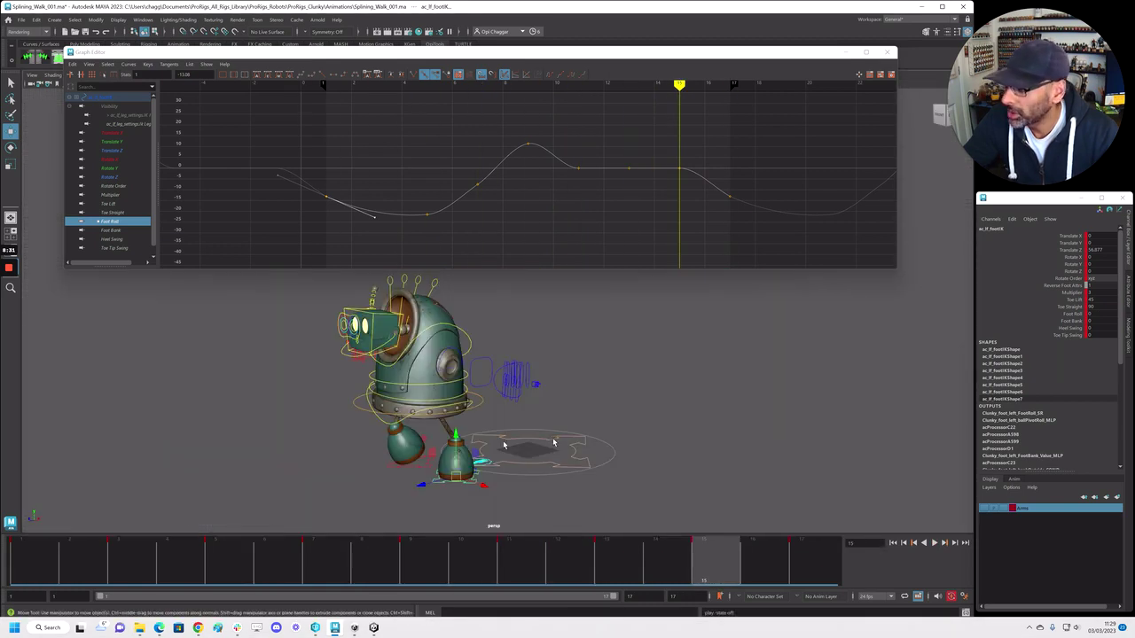
click(556, 436)
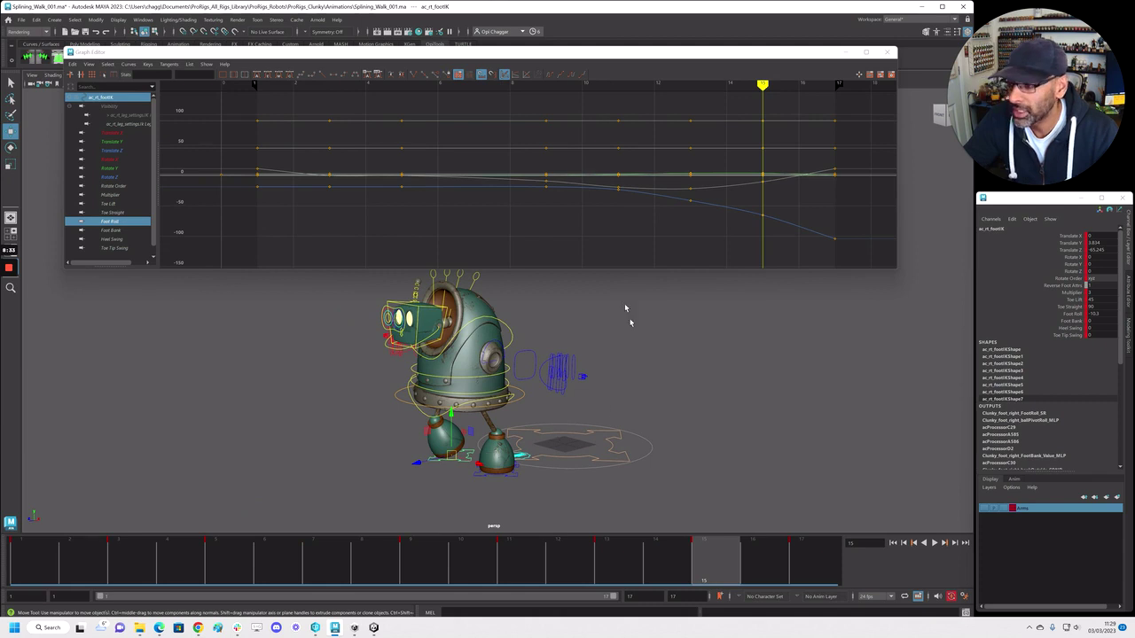
click(111, 151)
Examine the right foot's motion up close in the side view by scrubbing and playing the walk
key(space)
key(space)
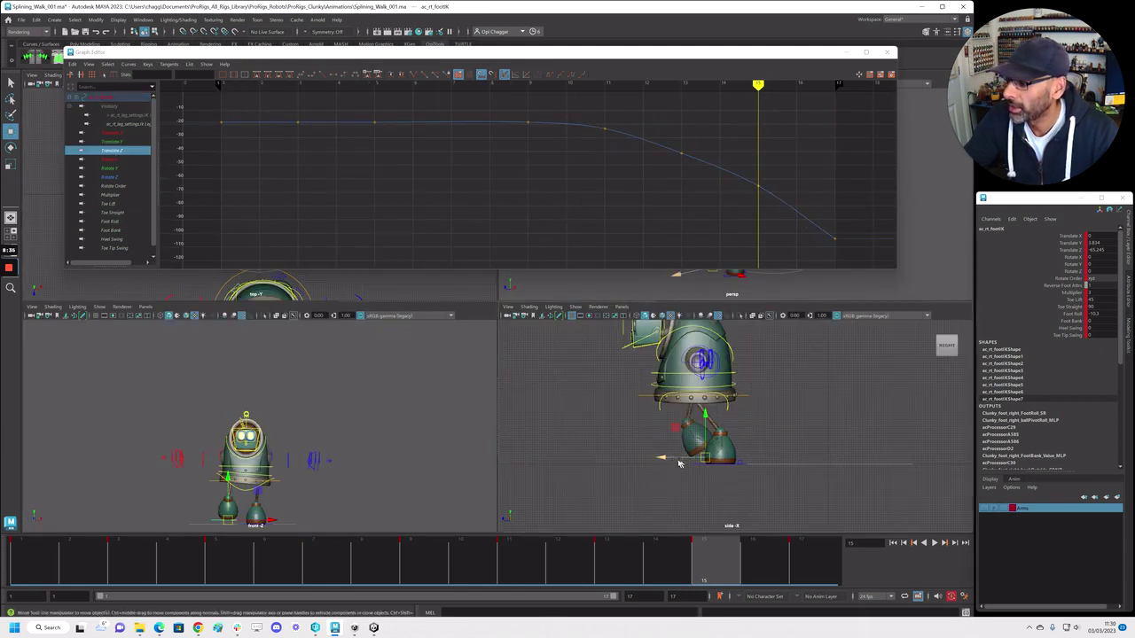
alt+right_drag(595, 422, 685, 411)
alt+middle_drag(686, 411, 802, 457)
drag(132, 546, 26, 562)
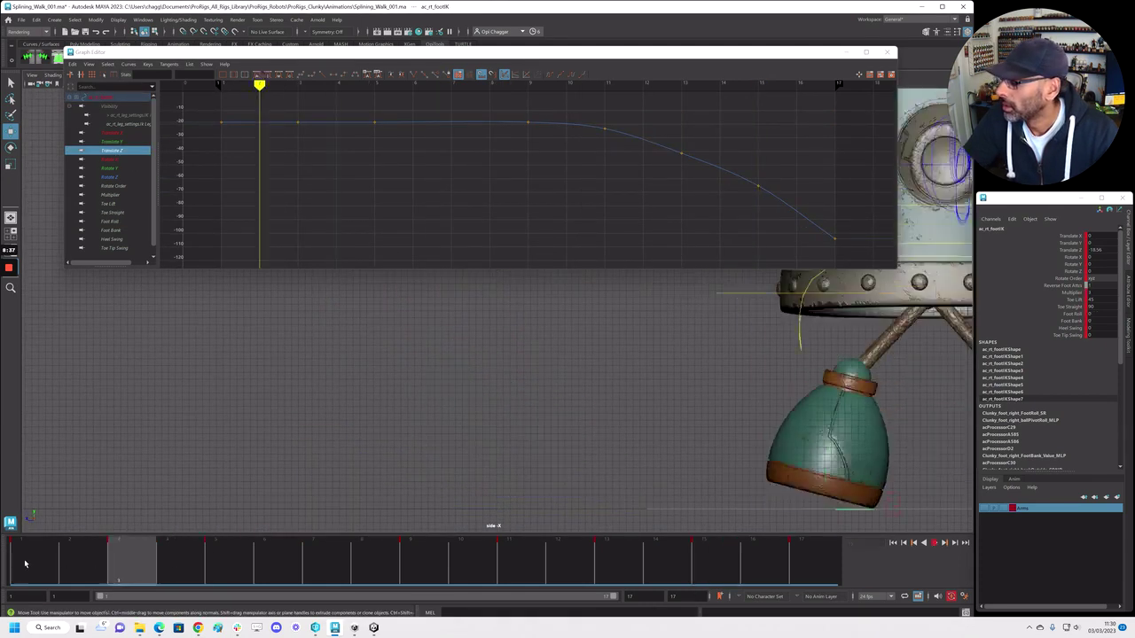
alt+right_drag(604, 435, 583, 440)
scroll(581, 439, down, 4)
key(f)
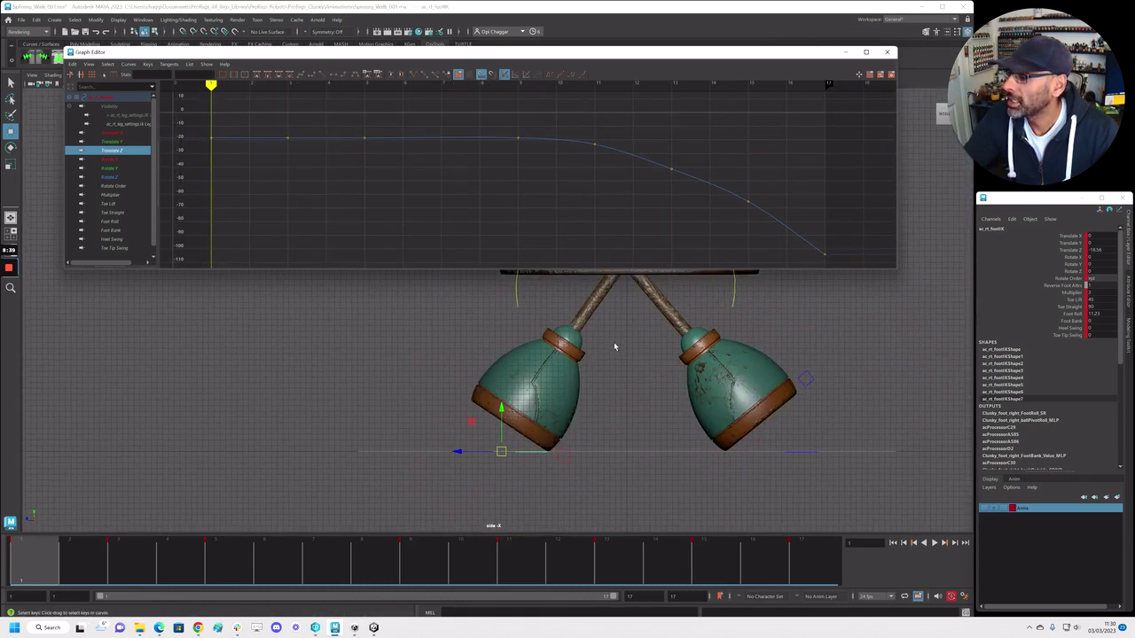
key(alt+v)
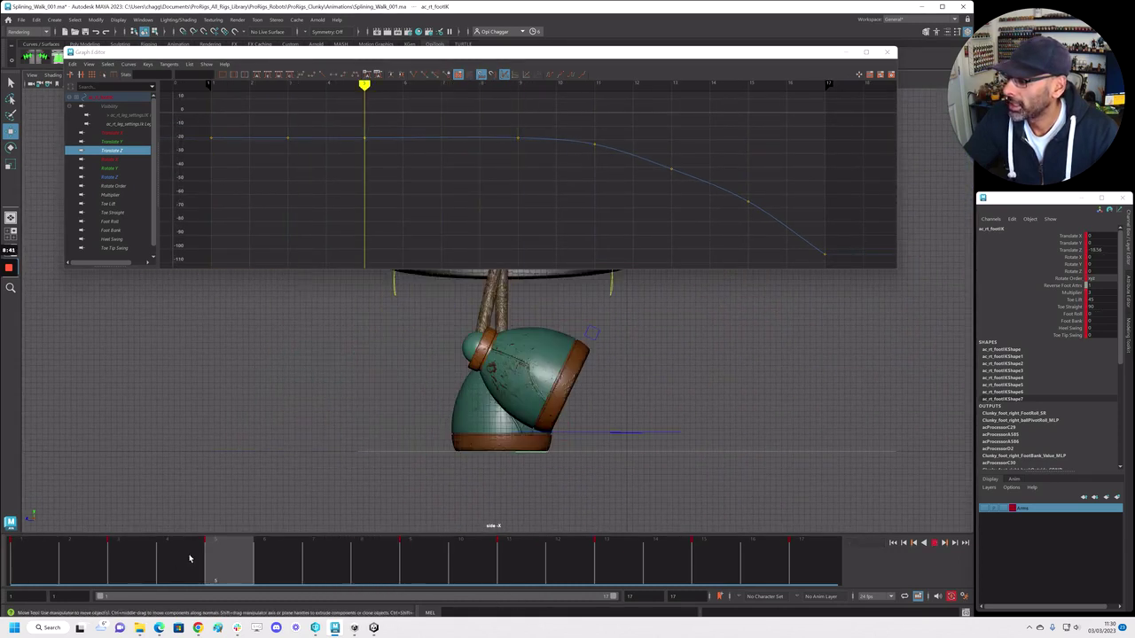
key(alt+v)
Flatten the tangents of the right foot's Translate Z keys across its planted phase up to frame 9
drag(432, 122, 555, 157)
key(f)
alt+right_drag(602, 215, 355, 107)
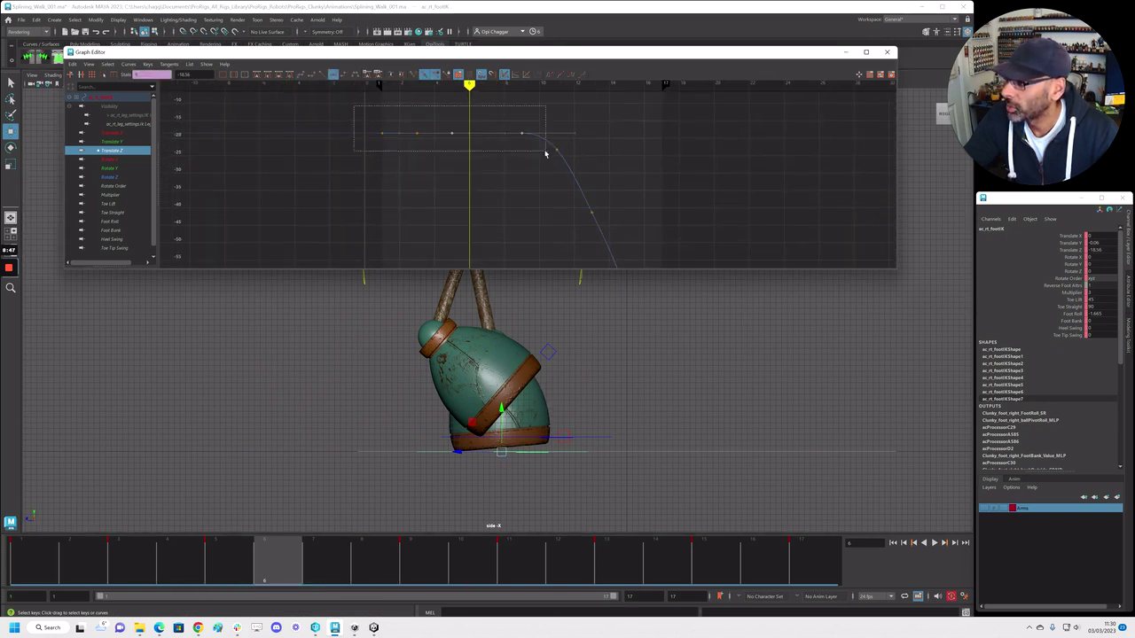
key(f)
drag(585, 259, 587, 257)
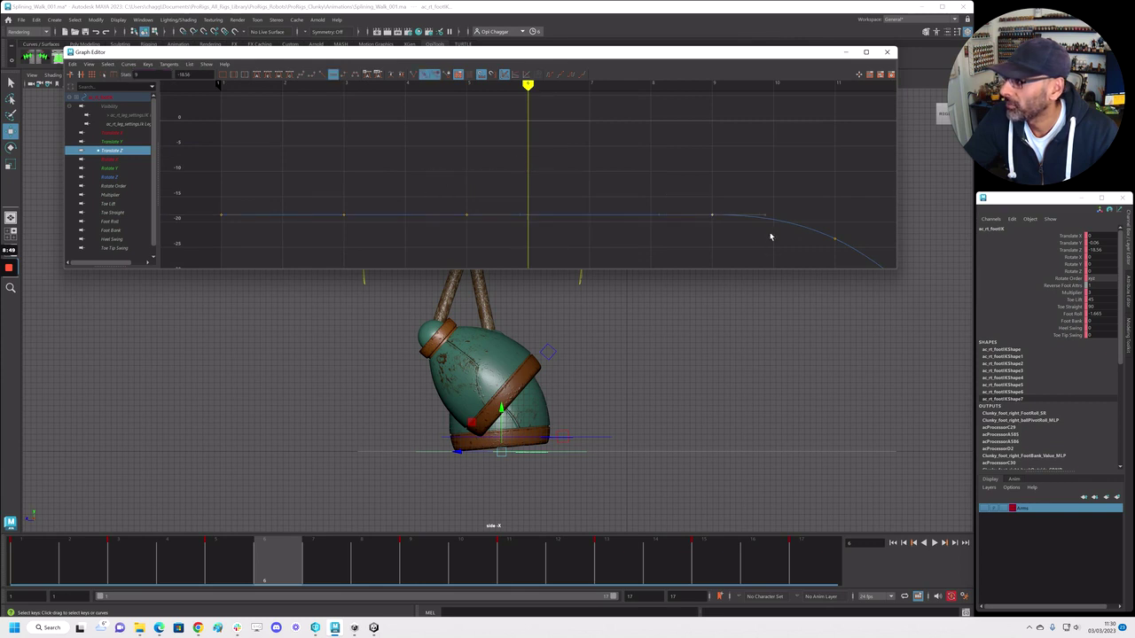
Flatten the tangents of the right foot's Translate Y keys at frames 5 and 9 and play the walk
scroll(735, 171, down, 10)
alt+middle_drag(700, 165, 618, 104)
alt+middle_drag(665, 180, 631, 161)
scroll(632, 162, up, 1)
mouse_move(284, 572)
mouse_down()
mouse_move(523, 574)
mouse_move(277, 572)
mouse_up()
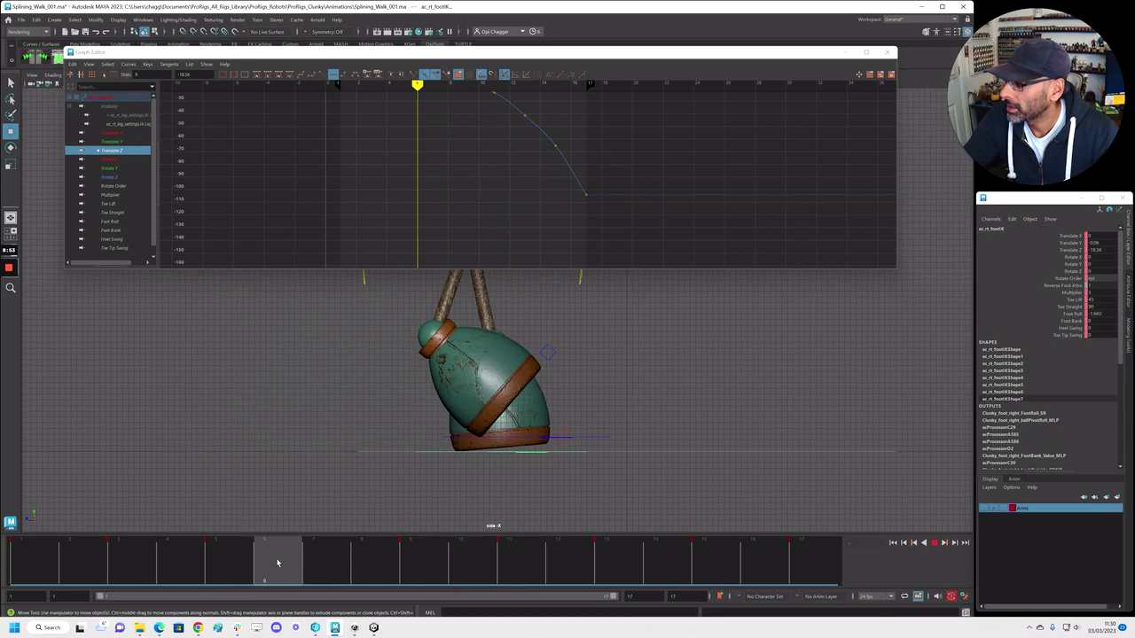
click(122, 141)
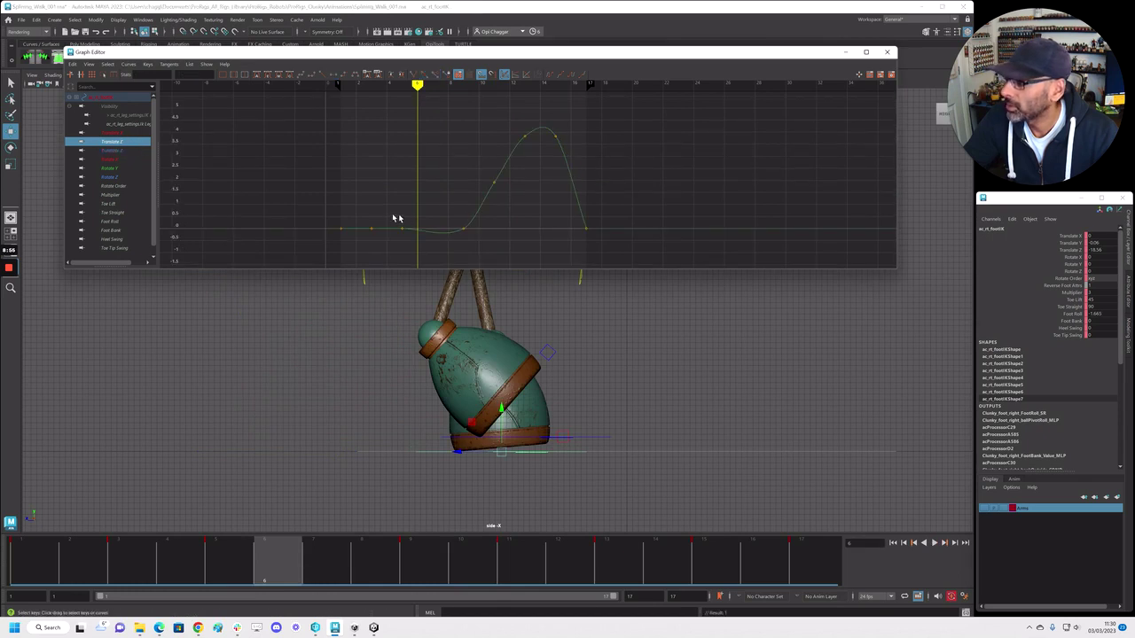
drag(394, 216, 490, 249)
key(l)
key(alt+v)
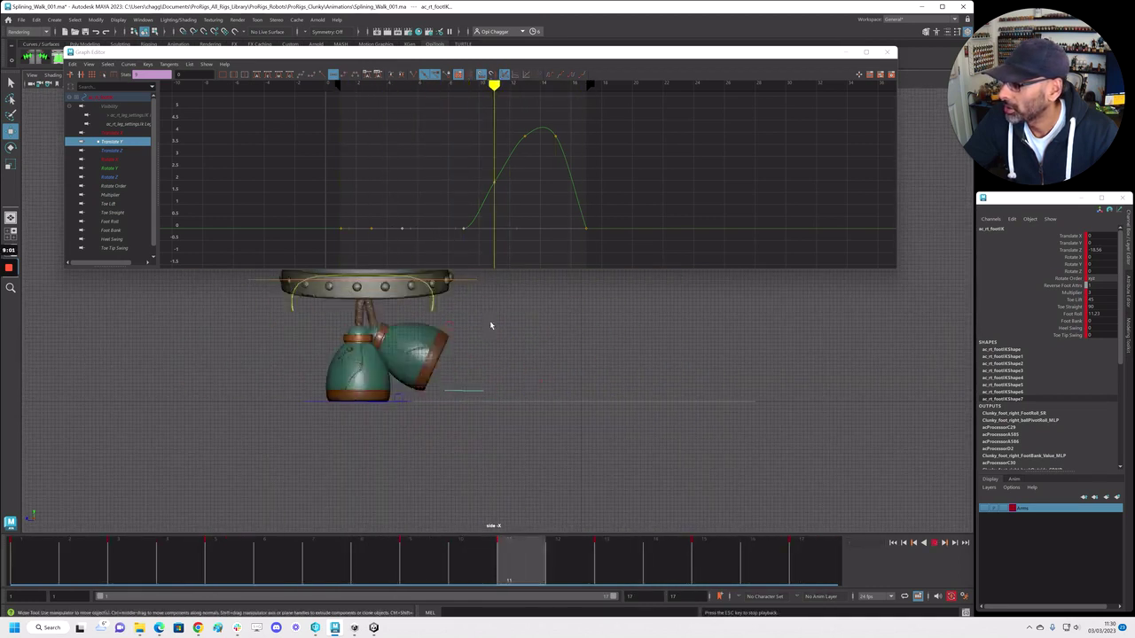
key(Escape)
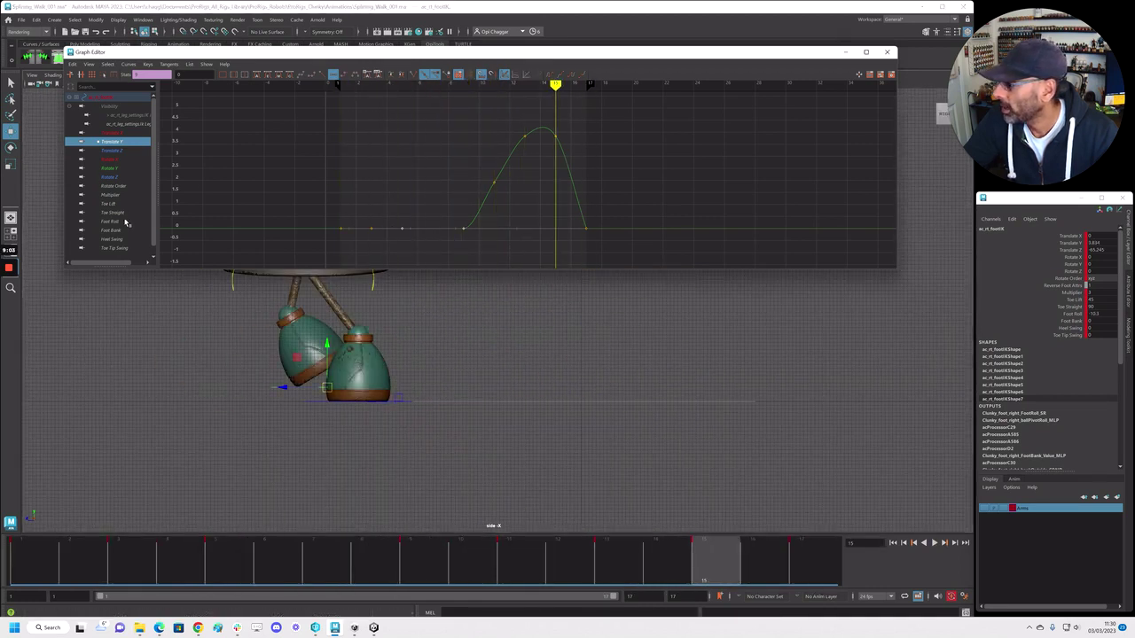
Flatten the tangents of the right foot's Foot Roll keys at frames 3 and 5 and play the walk
click(111, 222)
mouse_move(315, 539)
mouse_down()
mouse_move(116, 539)
mouse_move(177, 539)
mouse_up()
drag(350, 154, 411, 168)
drag(165, 574, 183, 571)
middle_drag(367, 150, 419, 197)
key(ctrl+z)
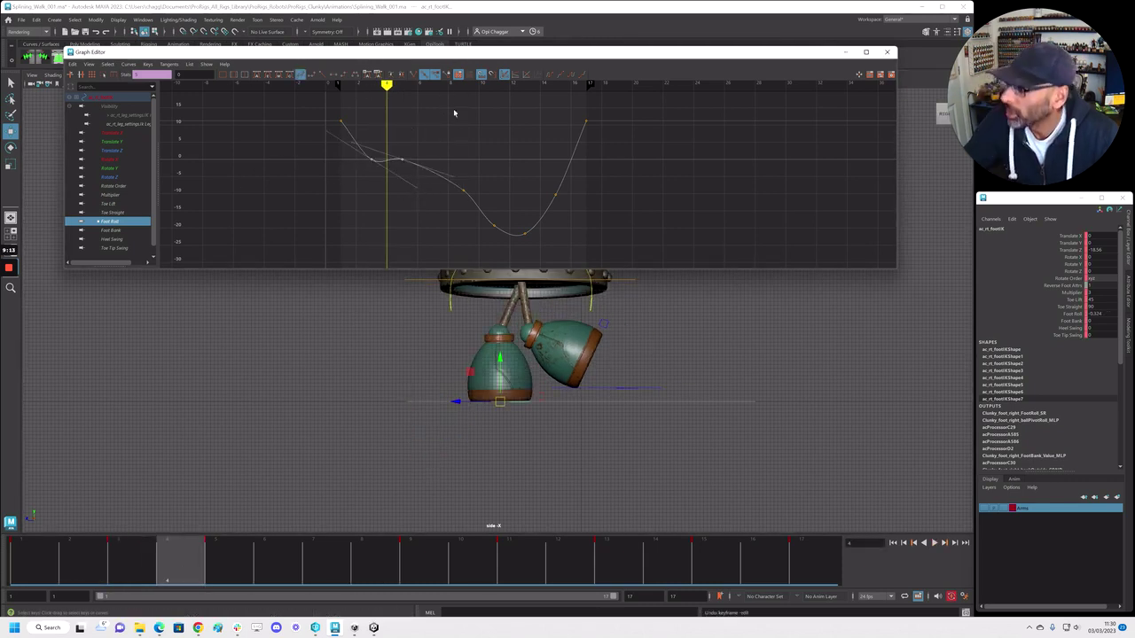
drag(364, 147, 414, 184)
click(391, 189)
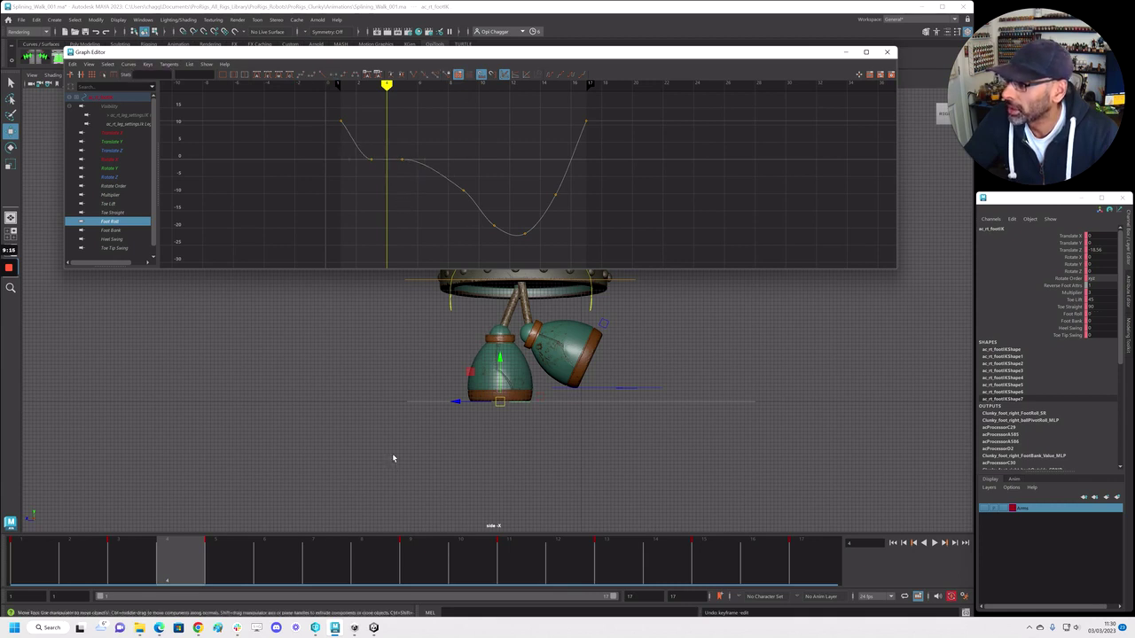
key(alt+v)
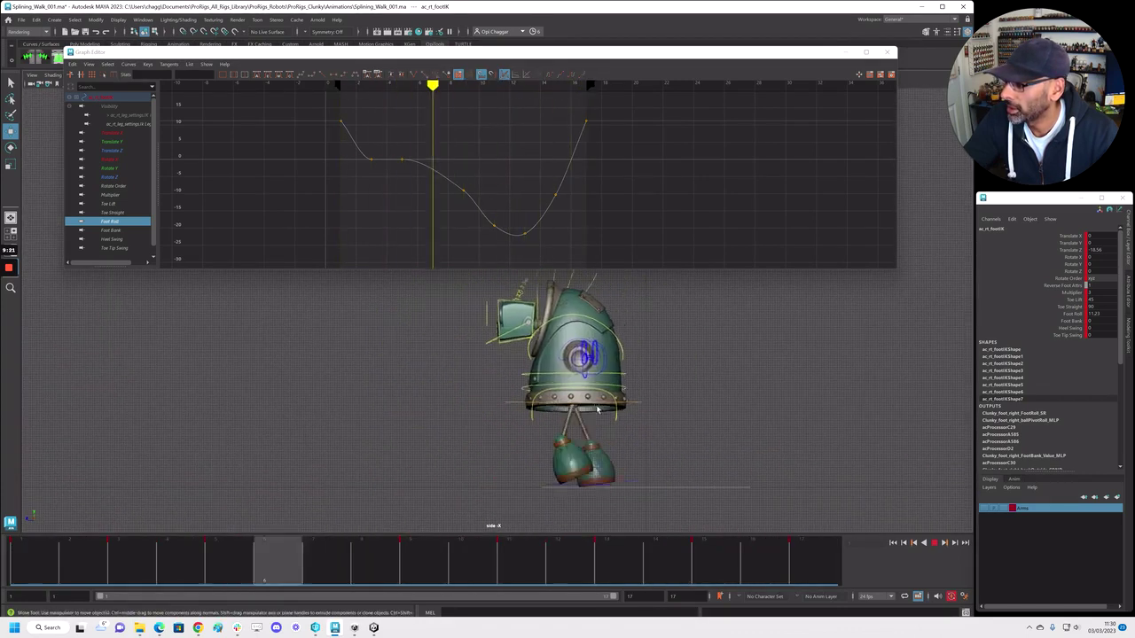
key(Escape)
key(alt+v)
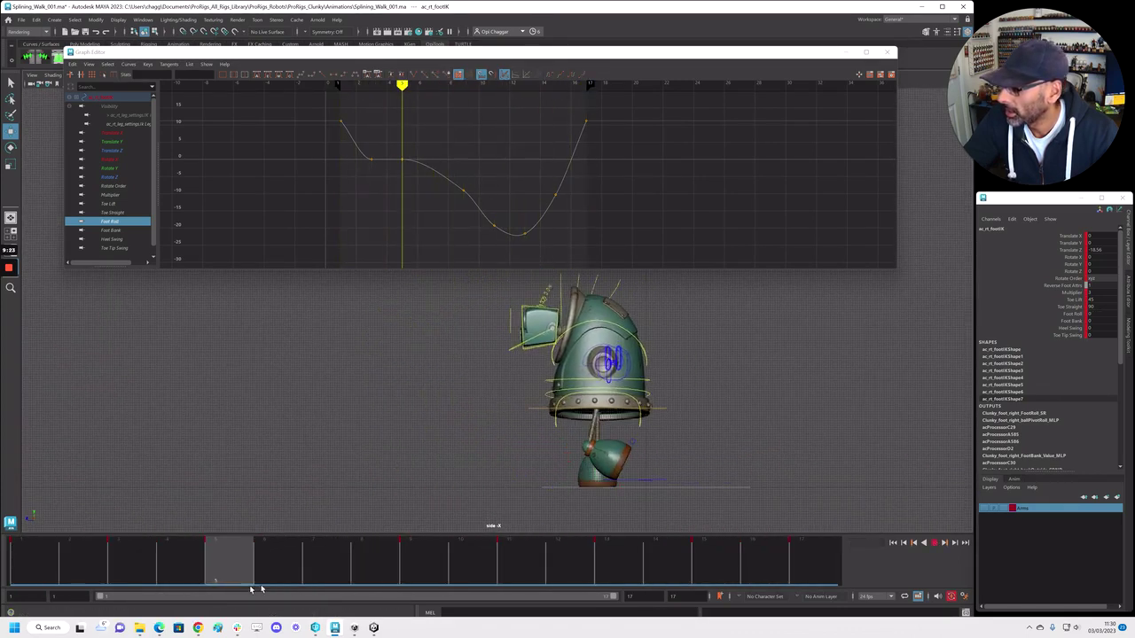
Try raising the left foot's Foot Roll at frame 9 to about 15 and play the walk
drag(228, 568, 424, 576)
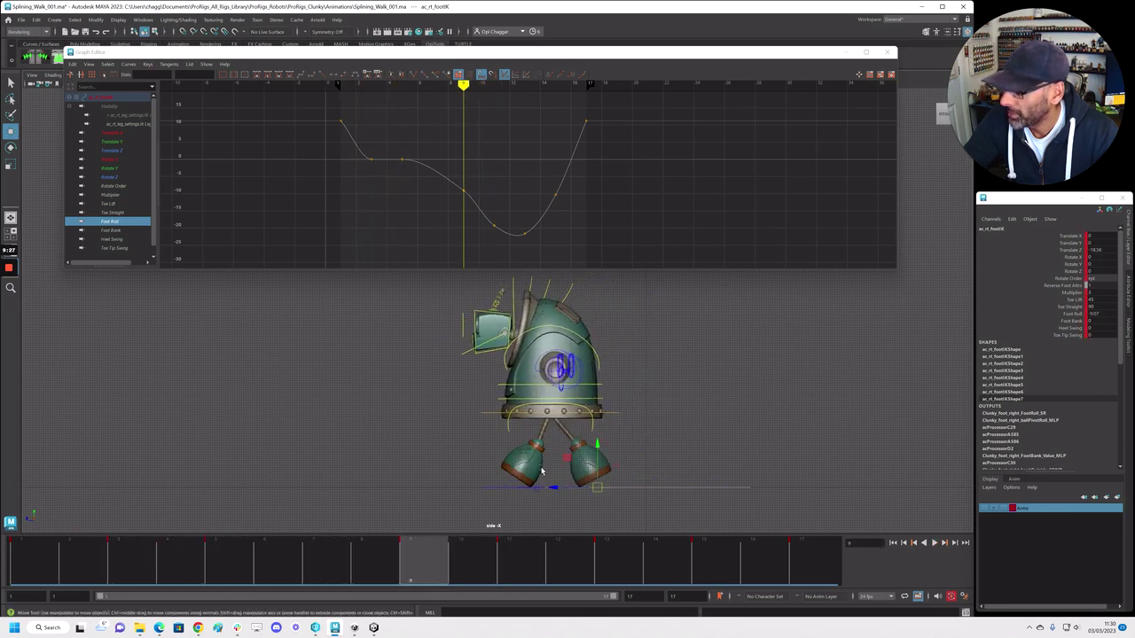
click(513, 489)
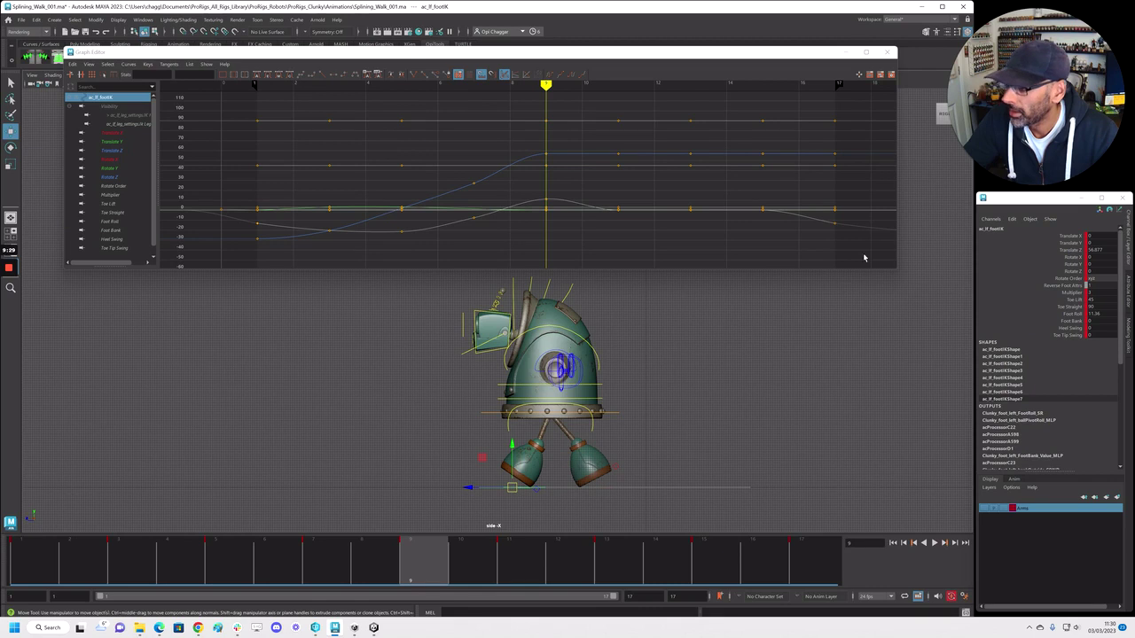
click(1071, 314)
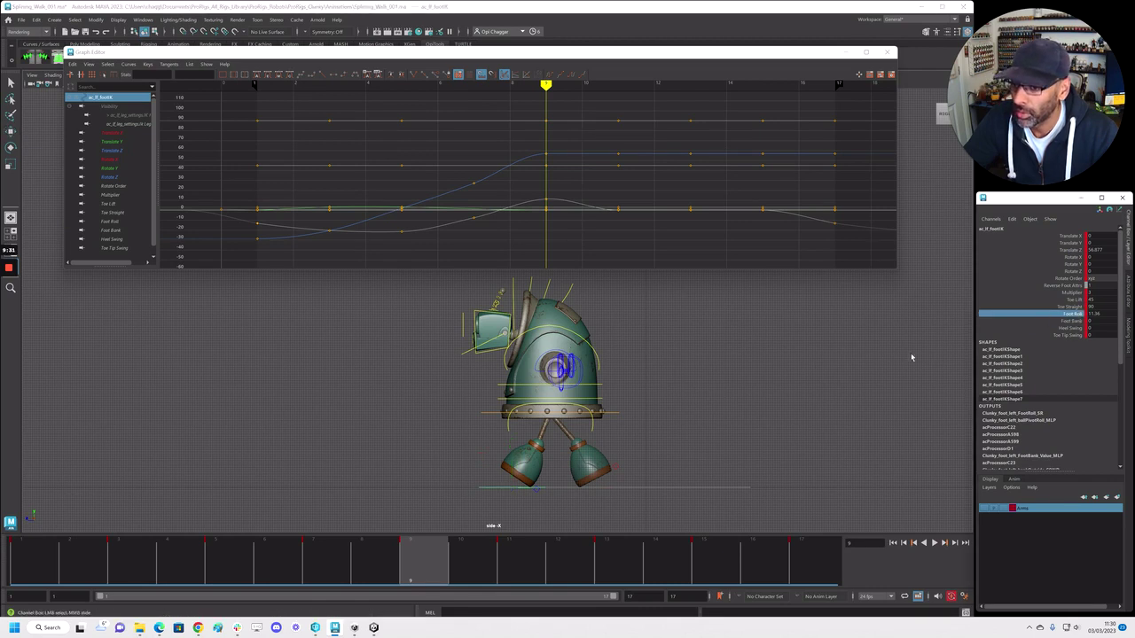
key(alt+v)
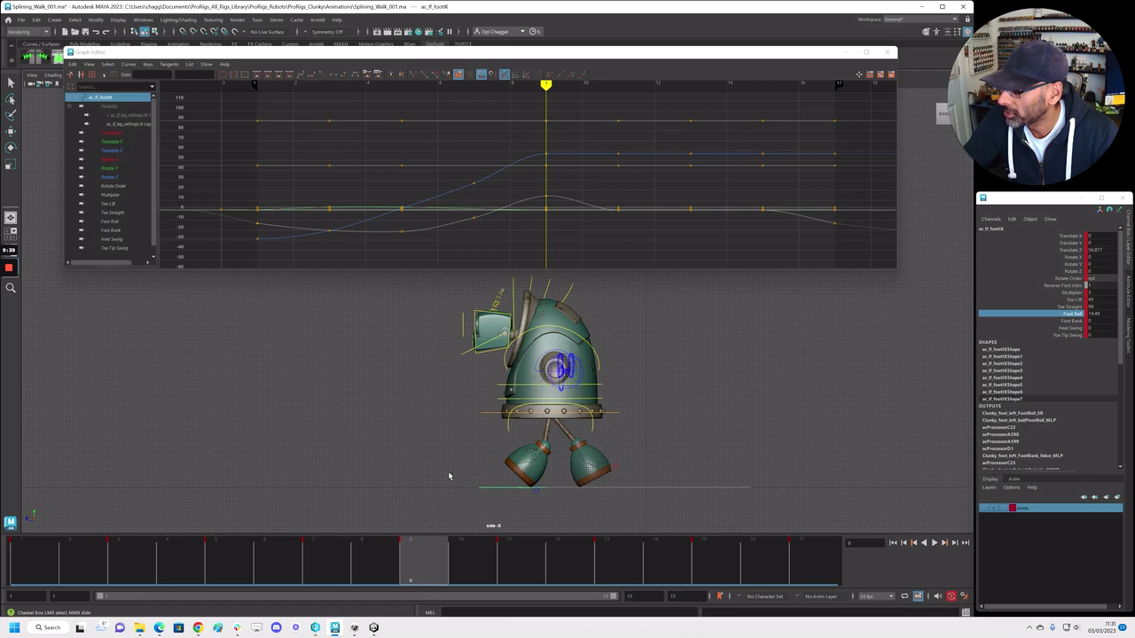
key(alt+v)
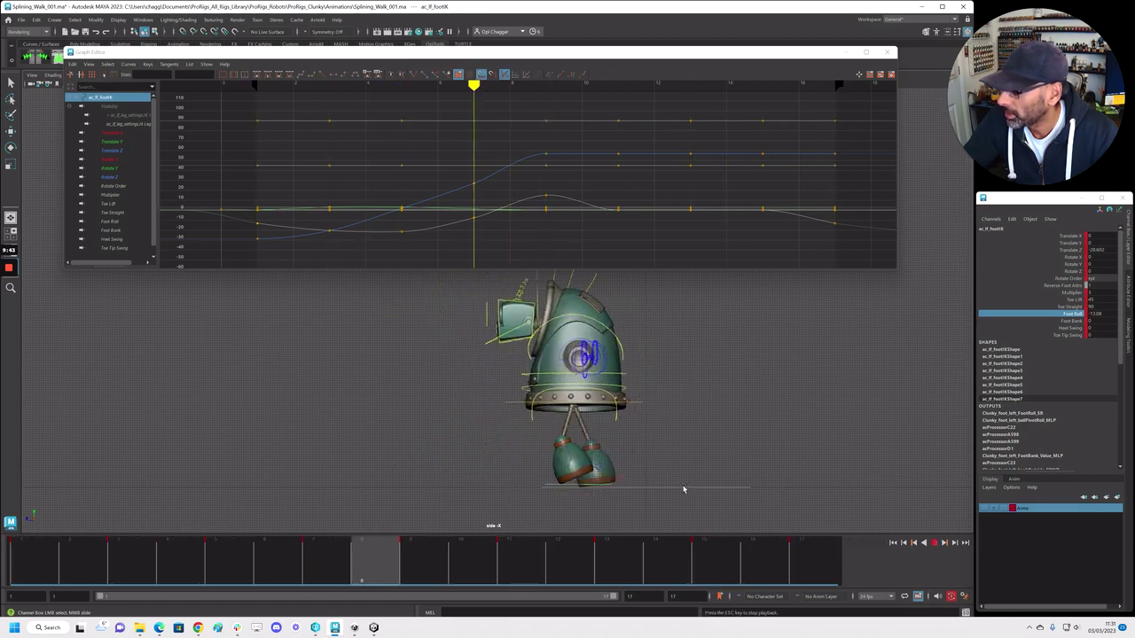
Scrub through the walk and undo the left foot's Foot Roll increase at frame 9
drag(600, 574, 848, 559)
key(ctrl+z)
key(ctrl+z)
key(ctrl+z)
key(ctrl+z)
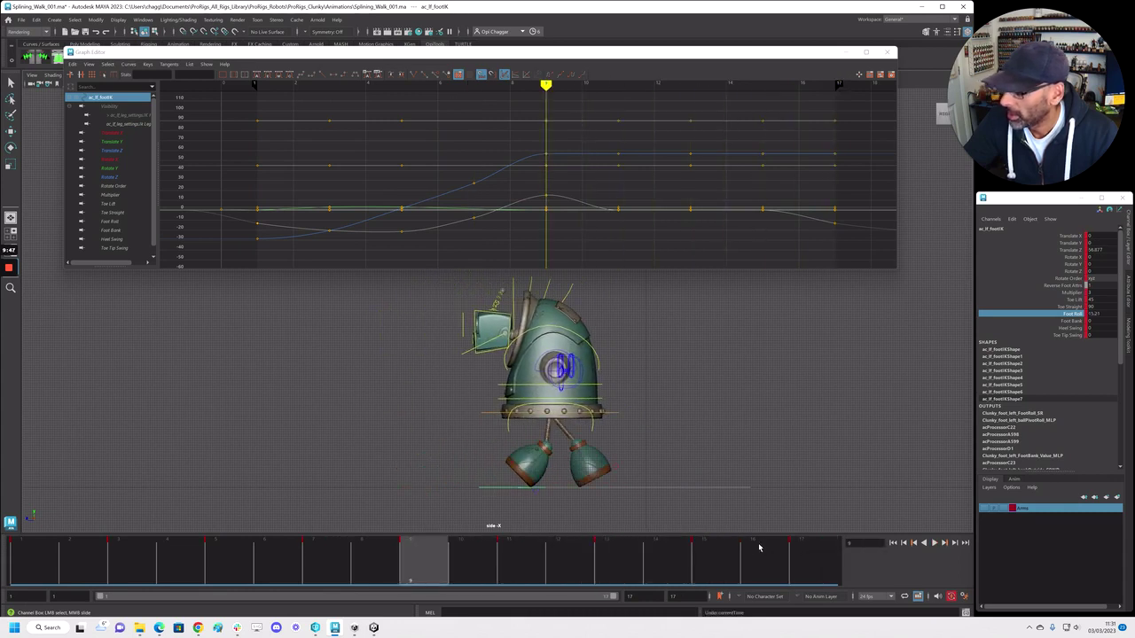
key(ctrl+z)
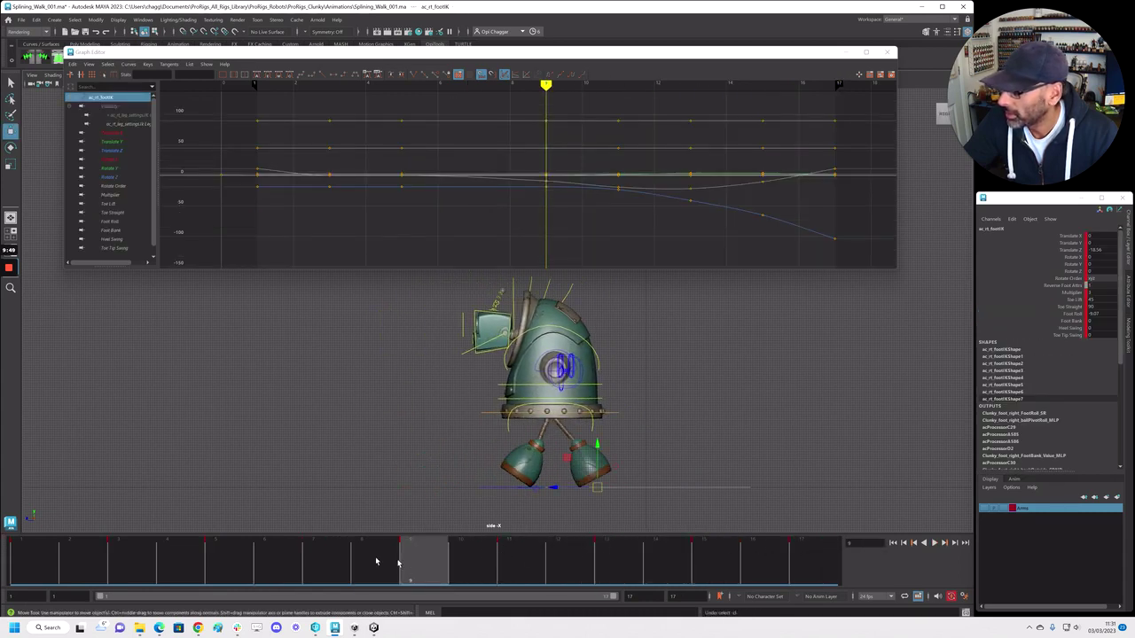
Lower the left foot's Foot Roll at frame 9 to about 10.4
key(alt+v)
key(alt+v)
click(1073, 314)
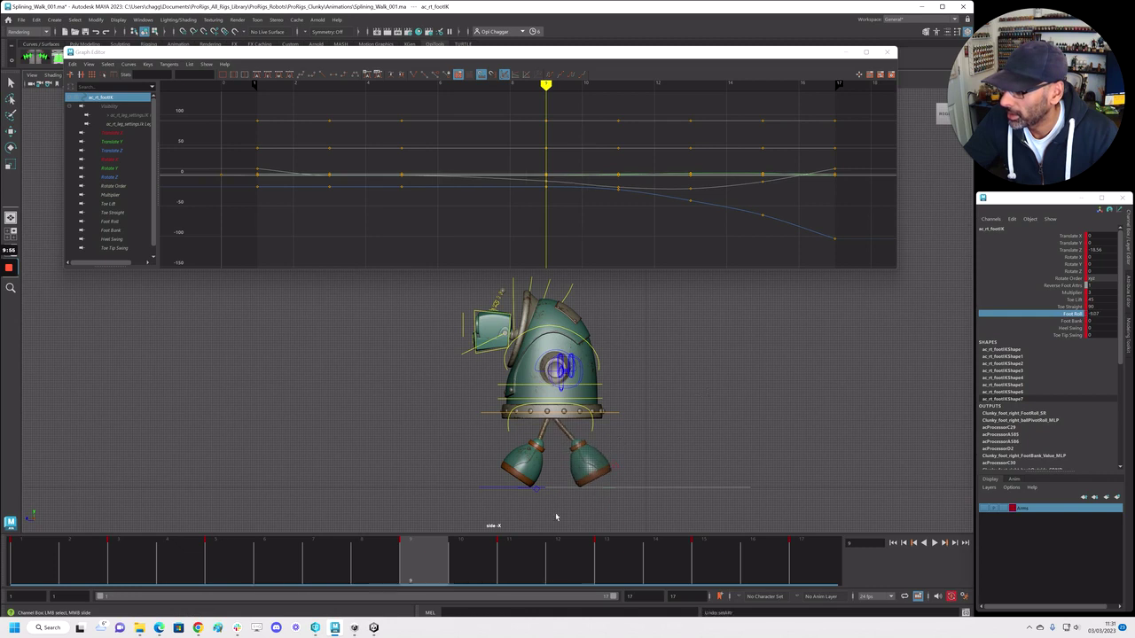
click(510, 489)
key(w)
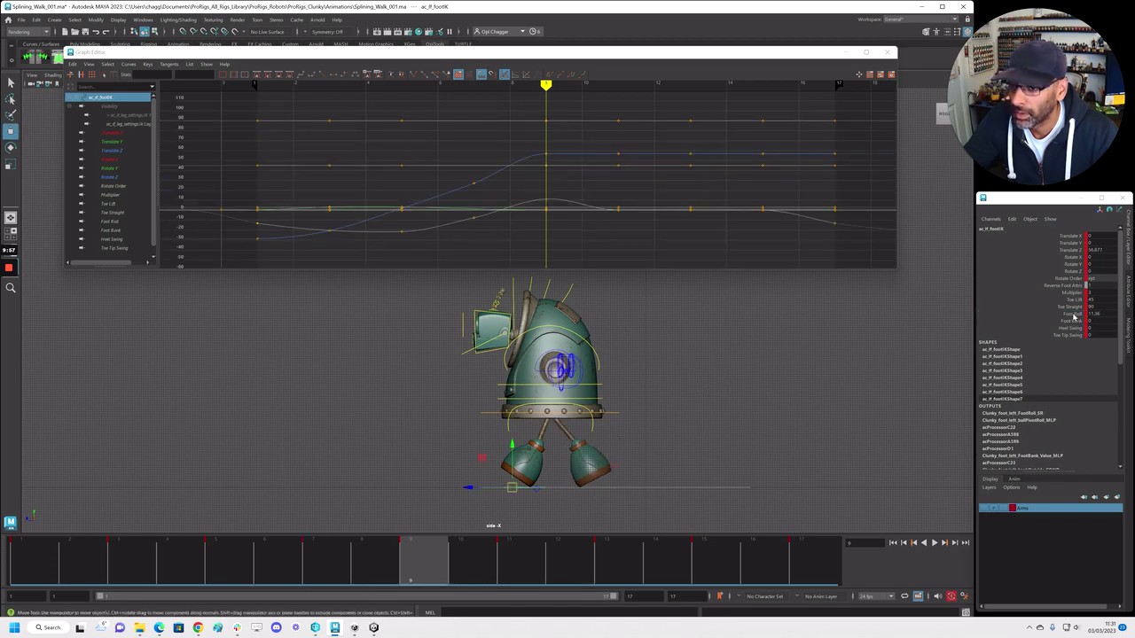
click(1073, 314)
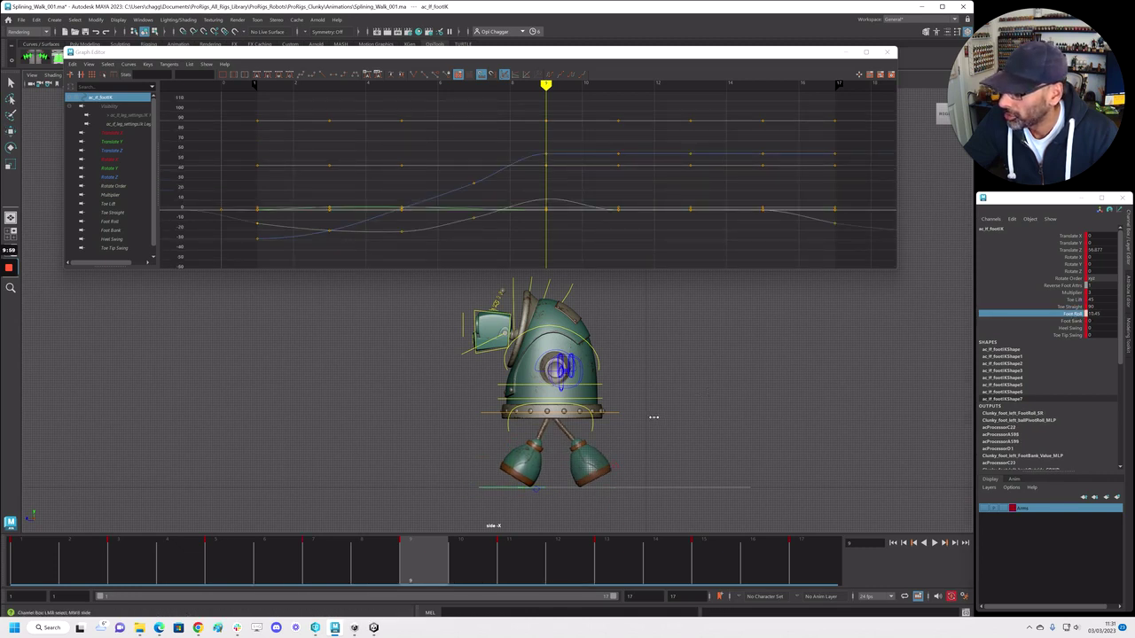
Steepen the tangent of the left foot's Foot Roll key at frame 7 and play the walk
click(112, 222)
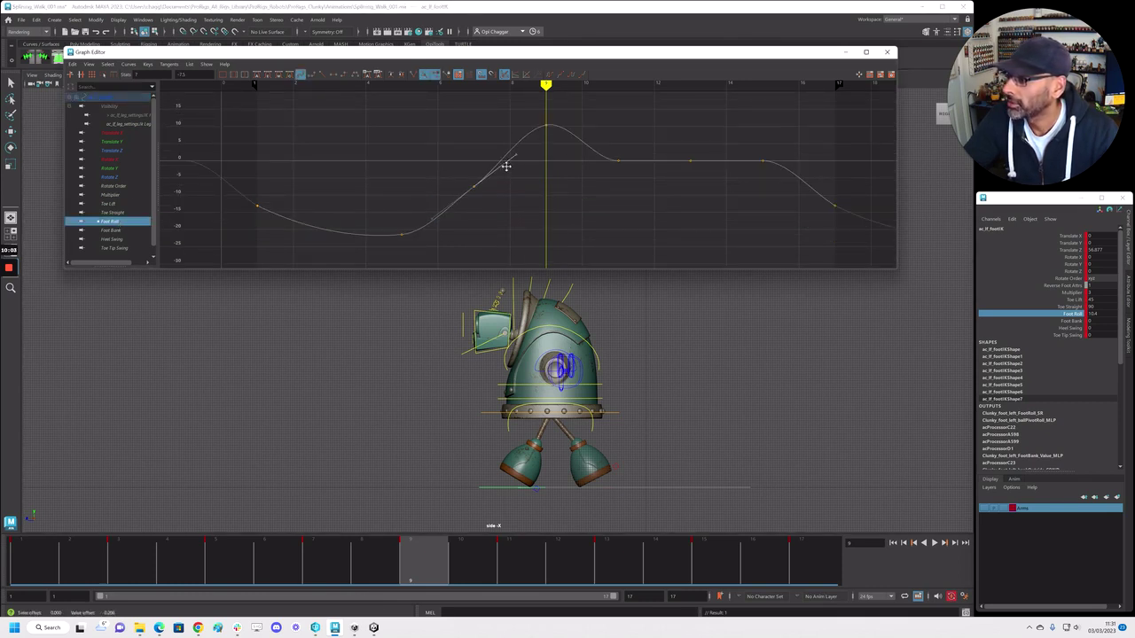
key(alt+v)
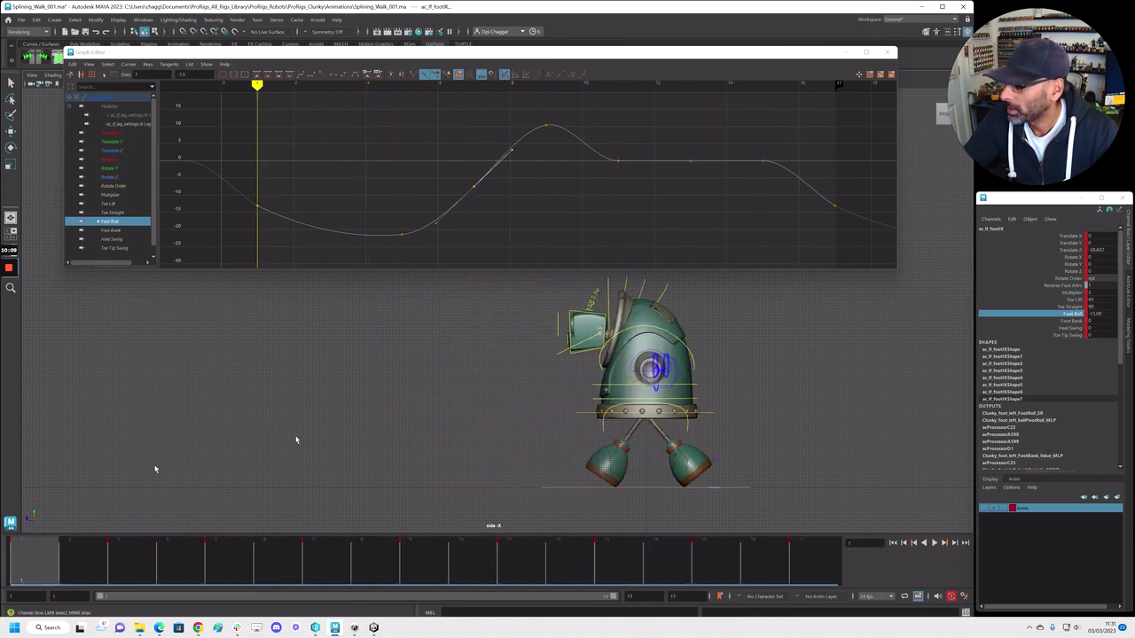
key(Escape)
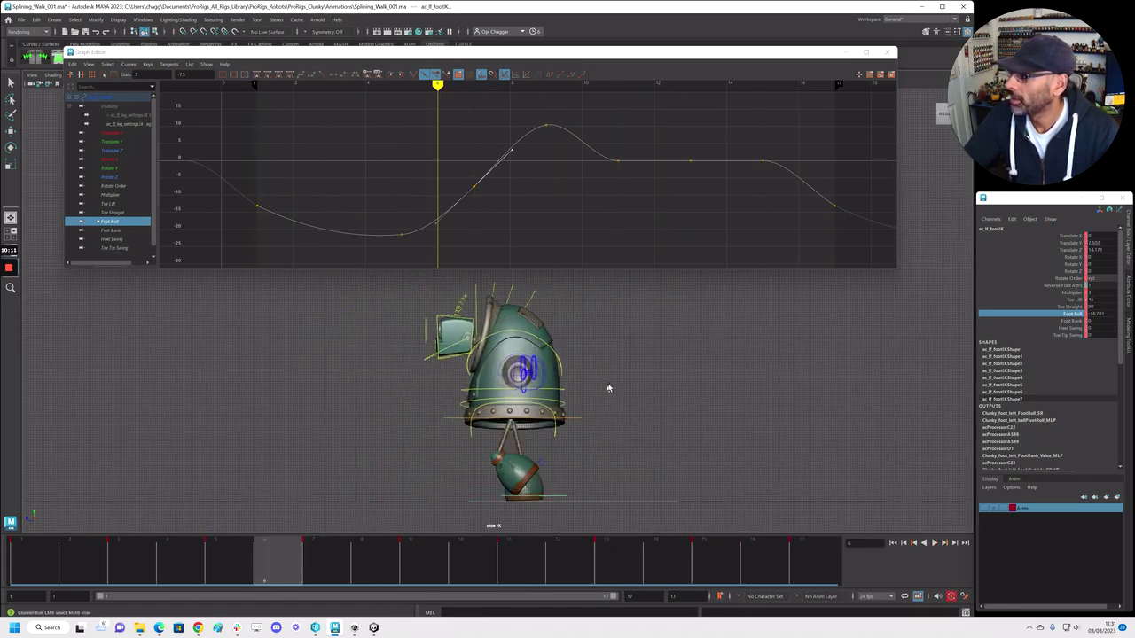
Play the walk in the front view to examine the body's side-to-side motion
key(space)
key(space)
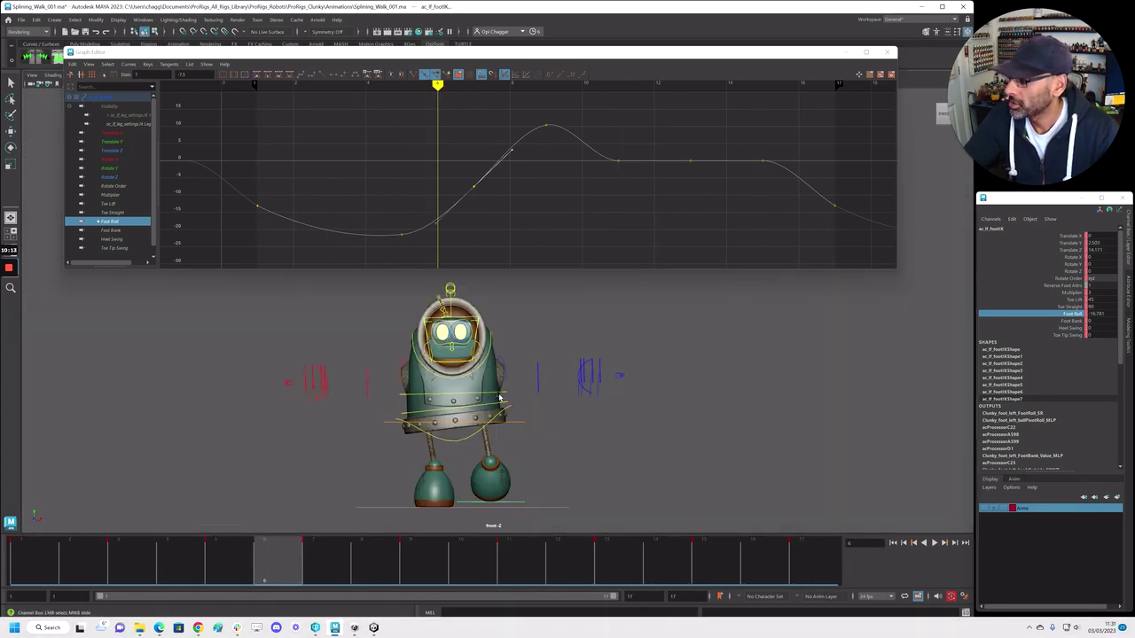
key(alt+v)
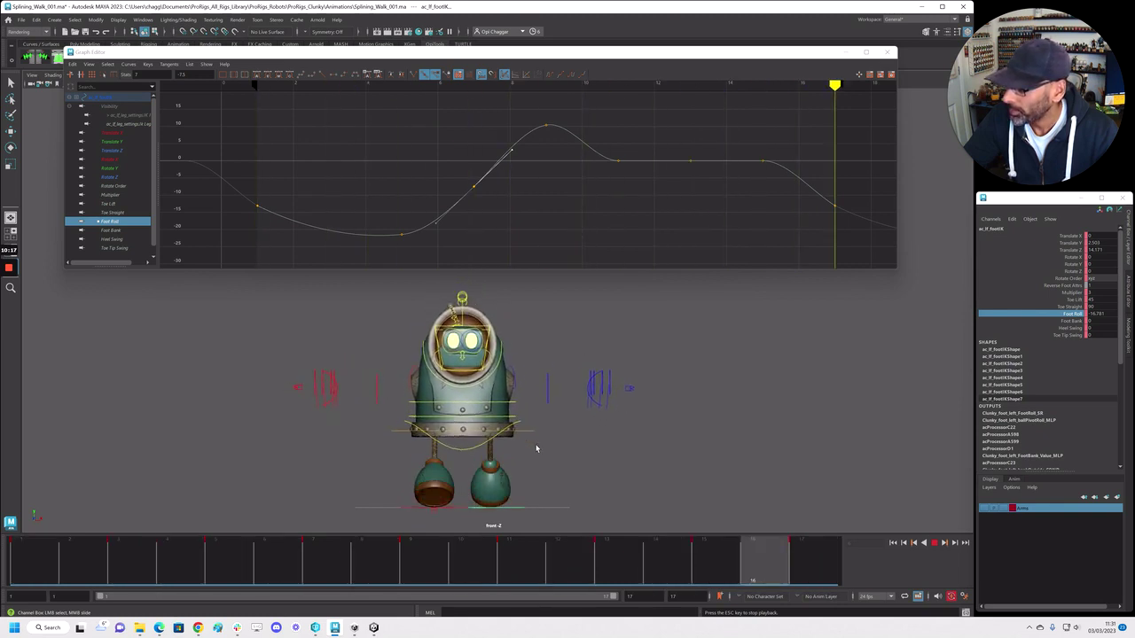
key(Escape)
Select the chest control, scrub its side-to-side tilt and frame its Rotate Z curve in the Graph Editor
click(515, 401)
drag(420, 561, 318, 568)
key(ctrl+z)
drag(303, 572, 83, 569)
click(115, 169)
key(f)
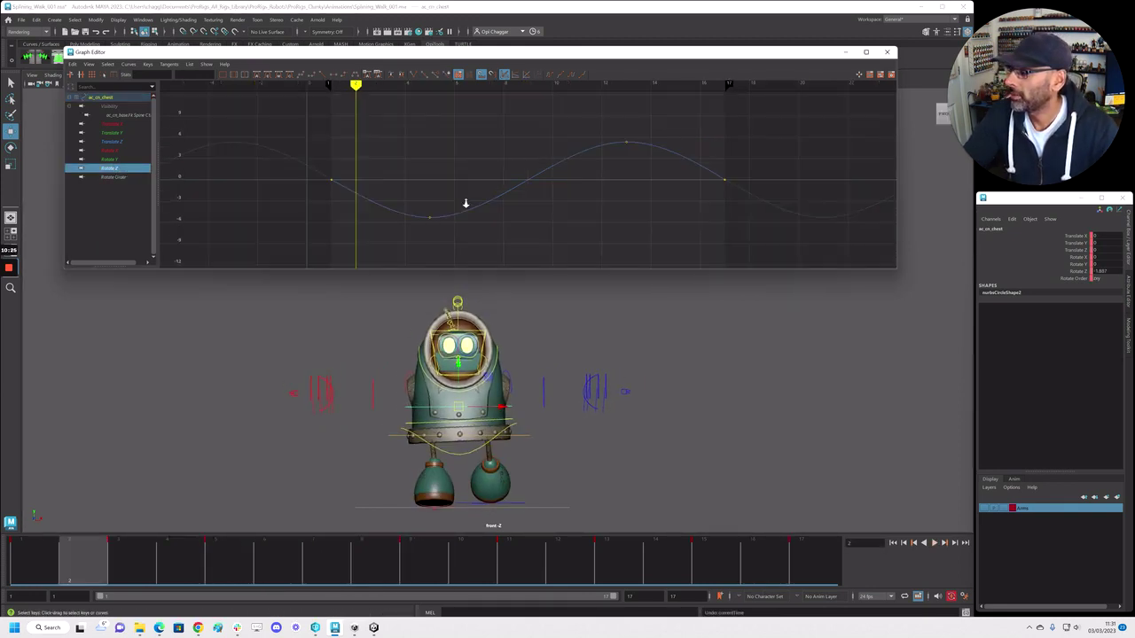
Scale all the chest control's Rotate Z keys up to a swing of about 12 degrees each way and play the walk
drag(287, 139, 773, 266)
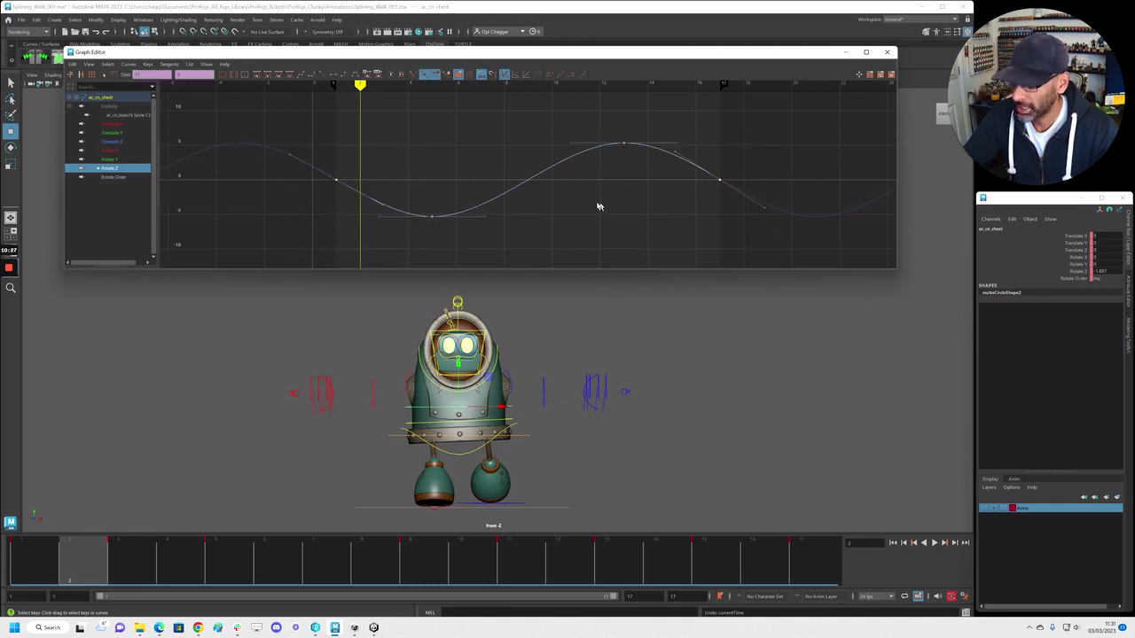
key(r)
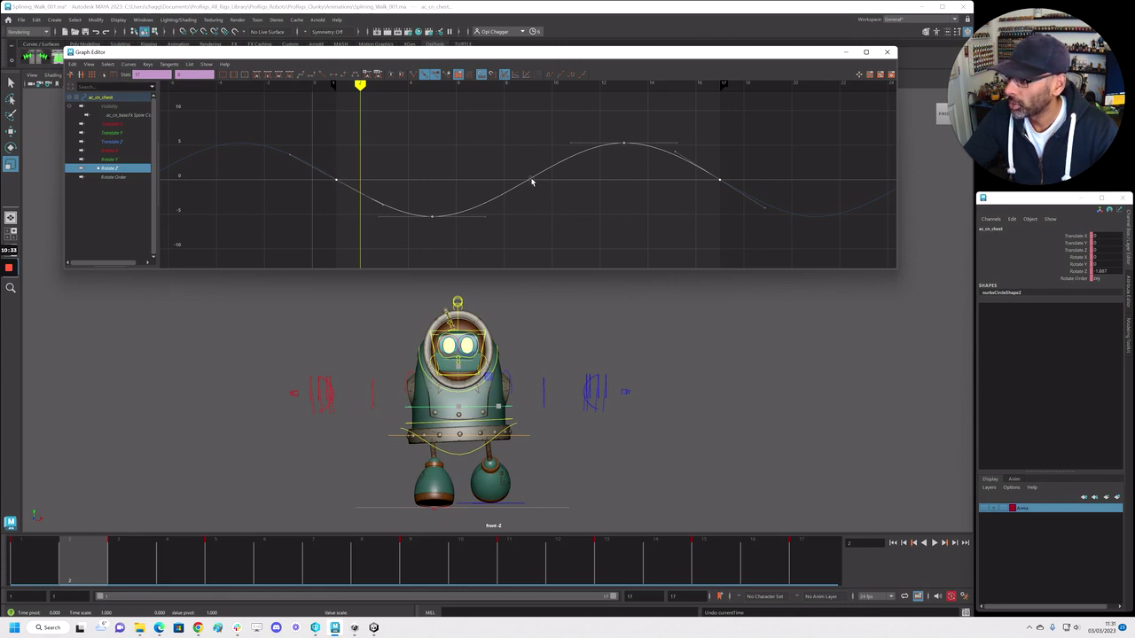
middle_drag(623, 138, 624, 119)
key(ctrl+z)
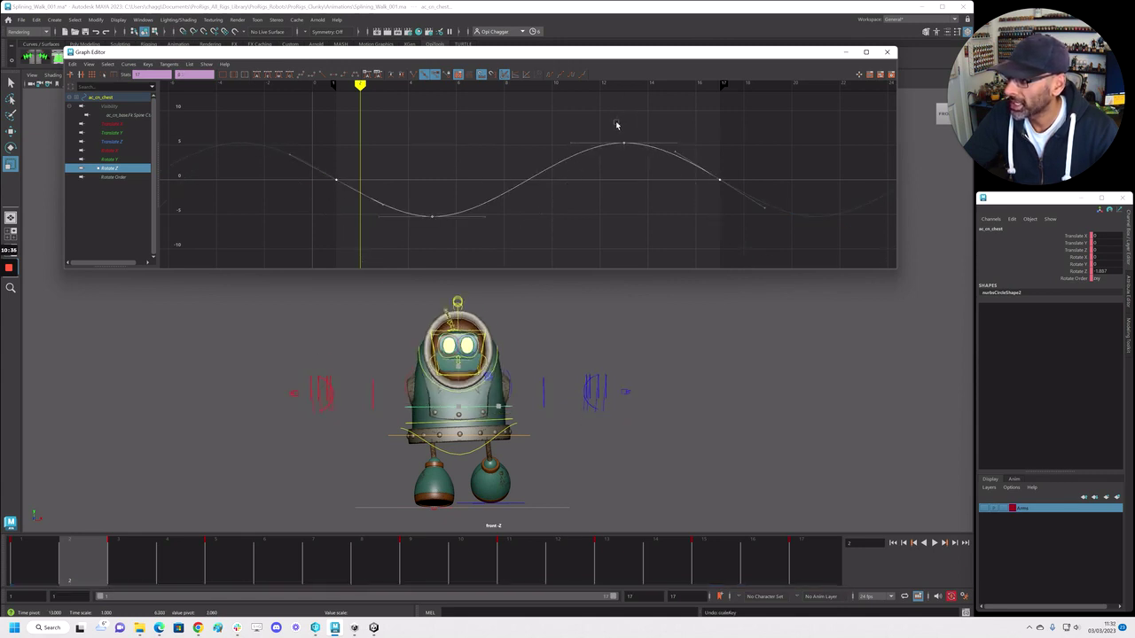
scroll(507, 172, down, 3)
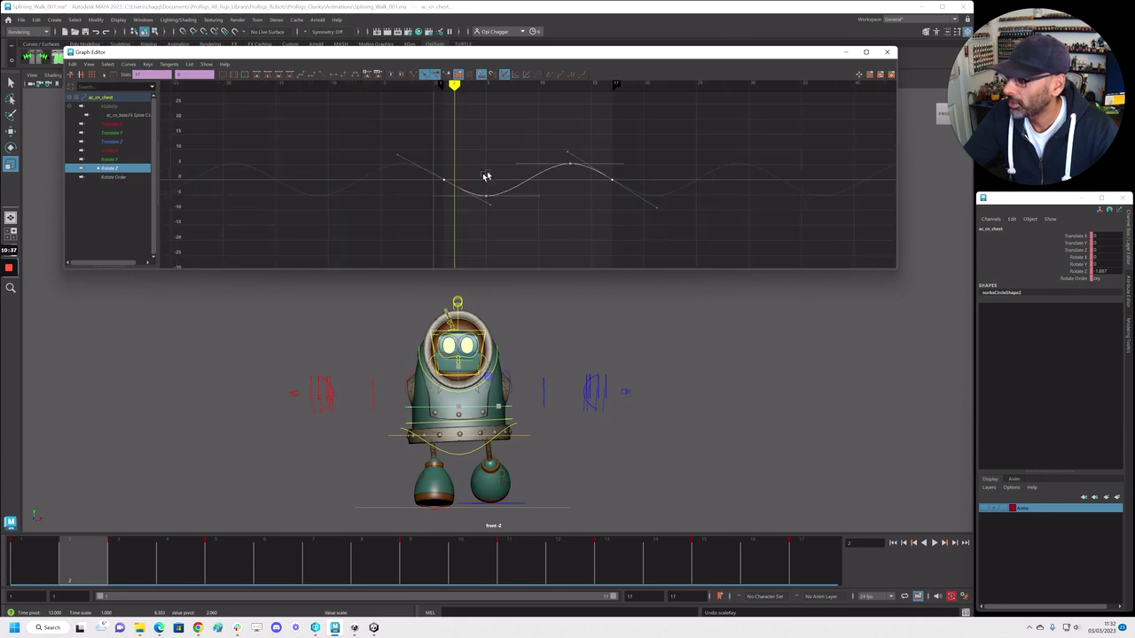
middle_drag(445, 178, 452, 165)
key(alt+v)
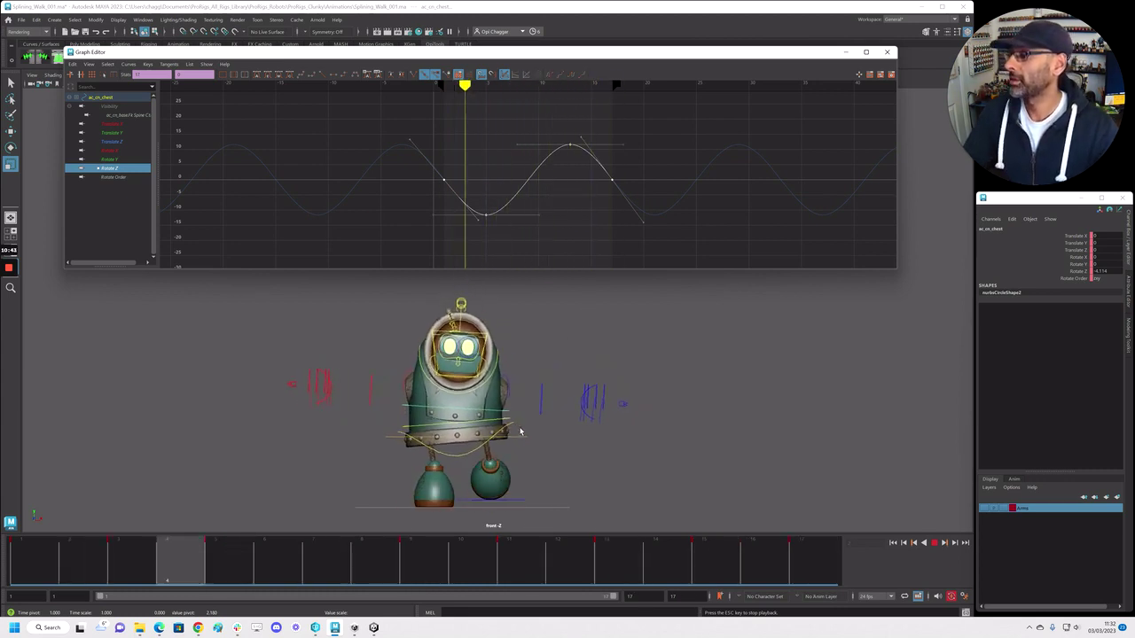
key(alt+v)
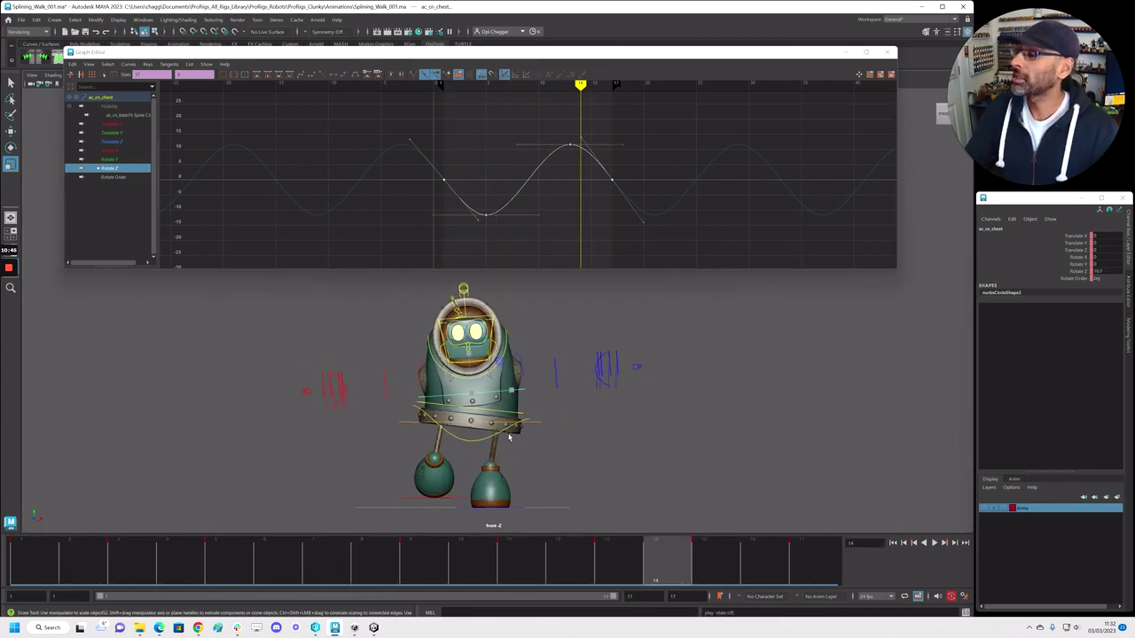
key(alt+v)
Scale all the torso control's Rotate Z keys up to a swing of about 10 degrees each way and play the walk
click(508, 422)
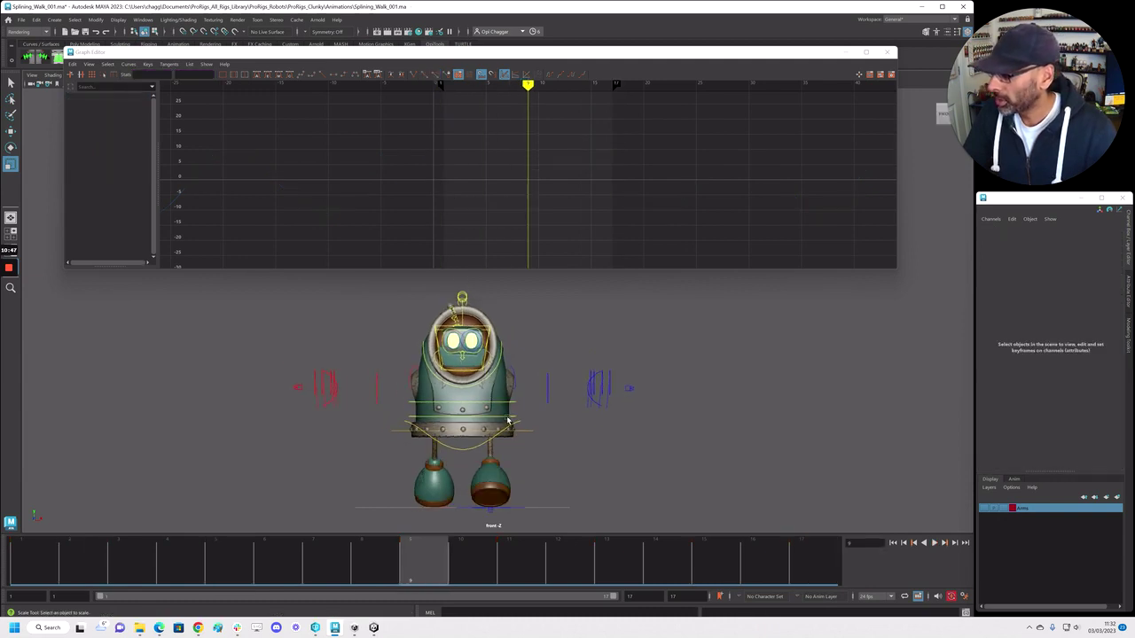
click(510, 418)
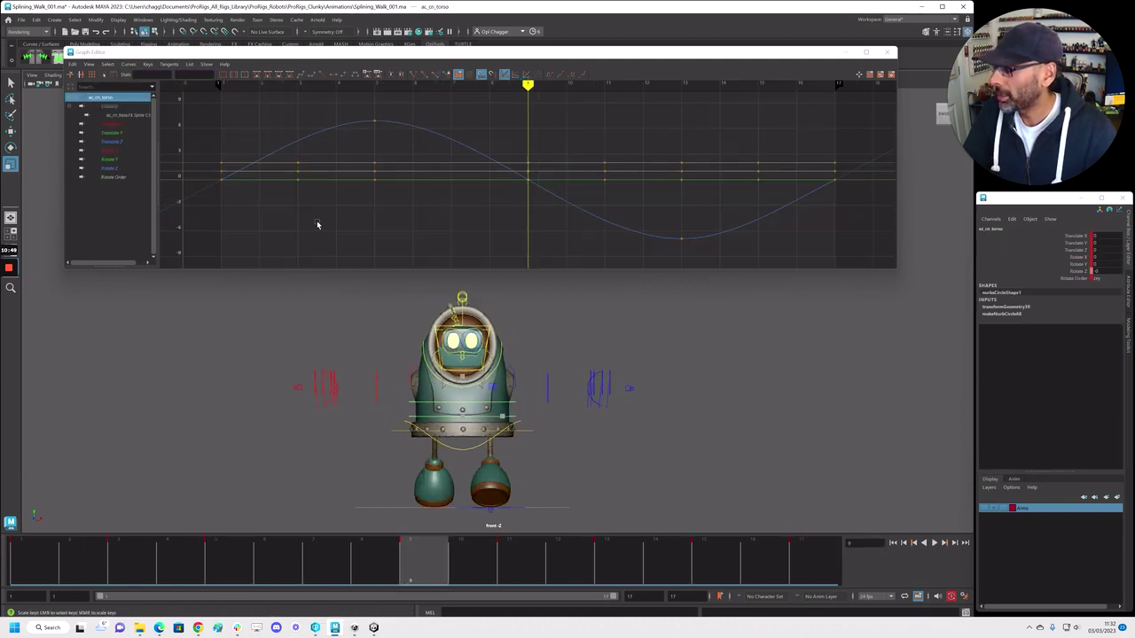
click(108, 168)
scroll(461, 147, down, 5)
drag(372, 130, 672, 218)
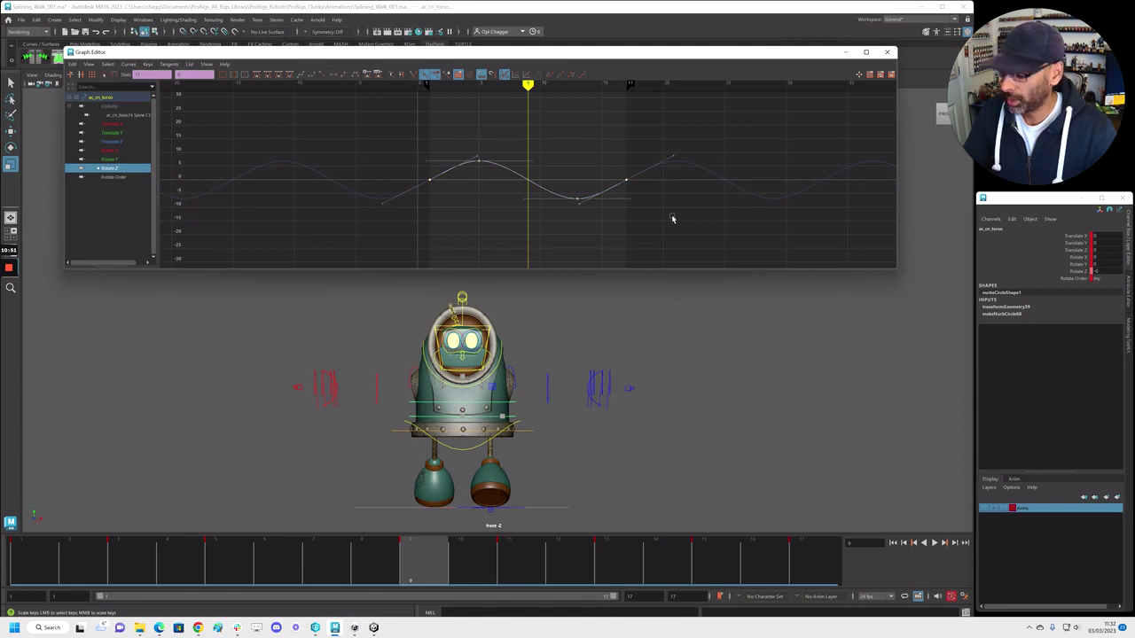
middle_drag(434, 184, 430, 173)
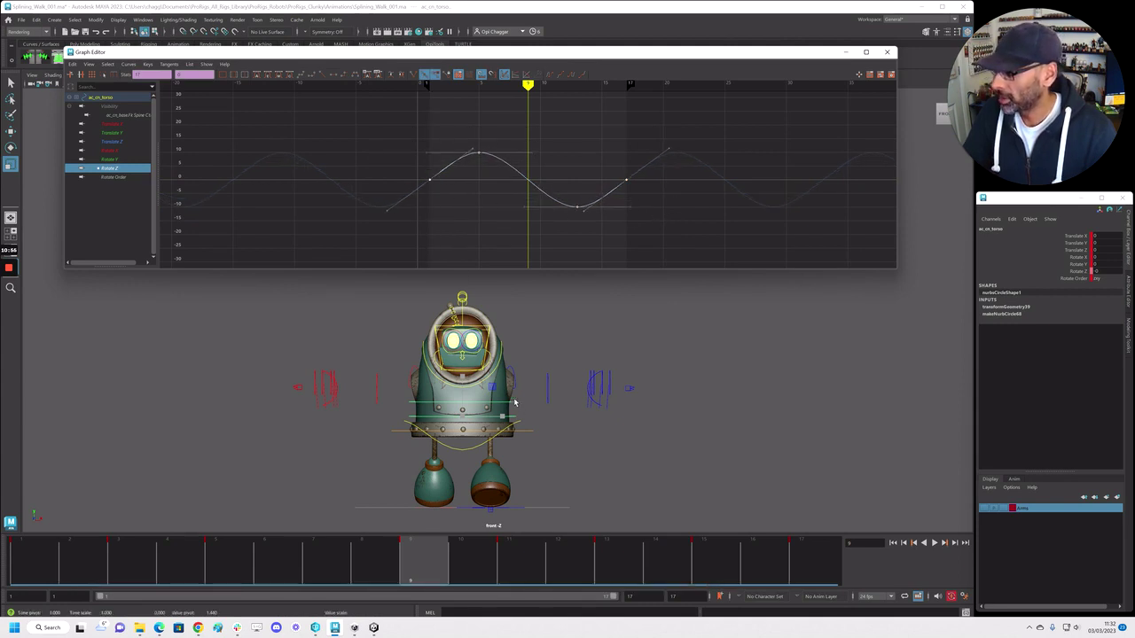
click(515, 404)
click(570, 341)
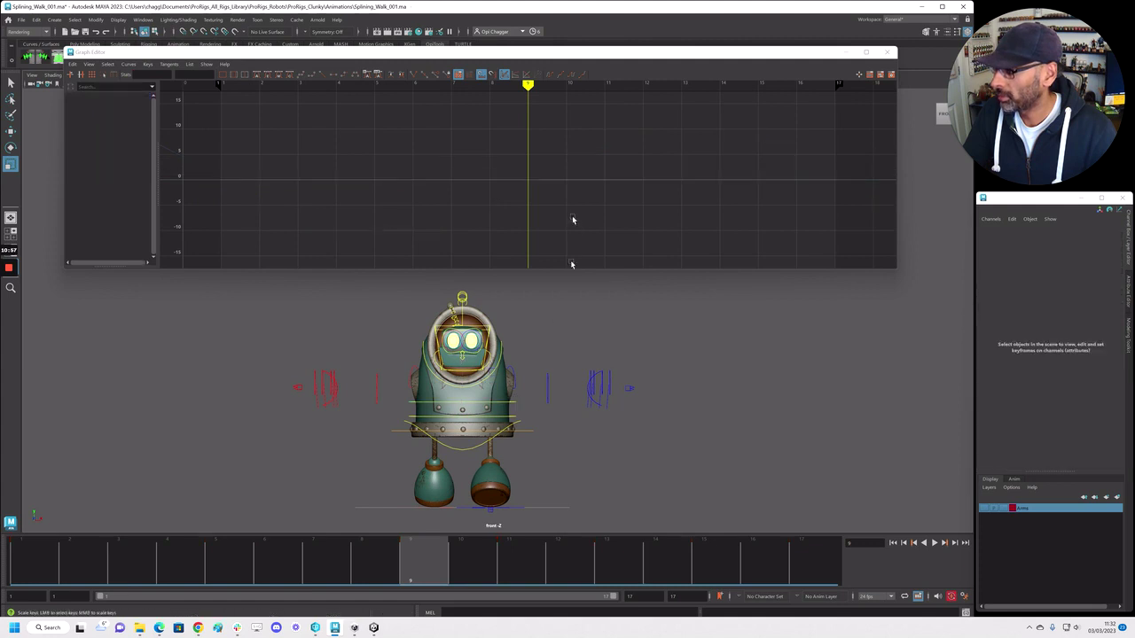
key(alt+v)
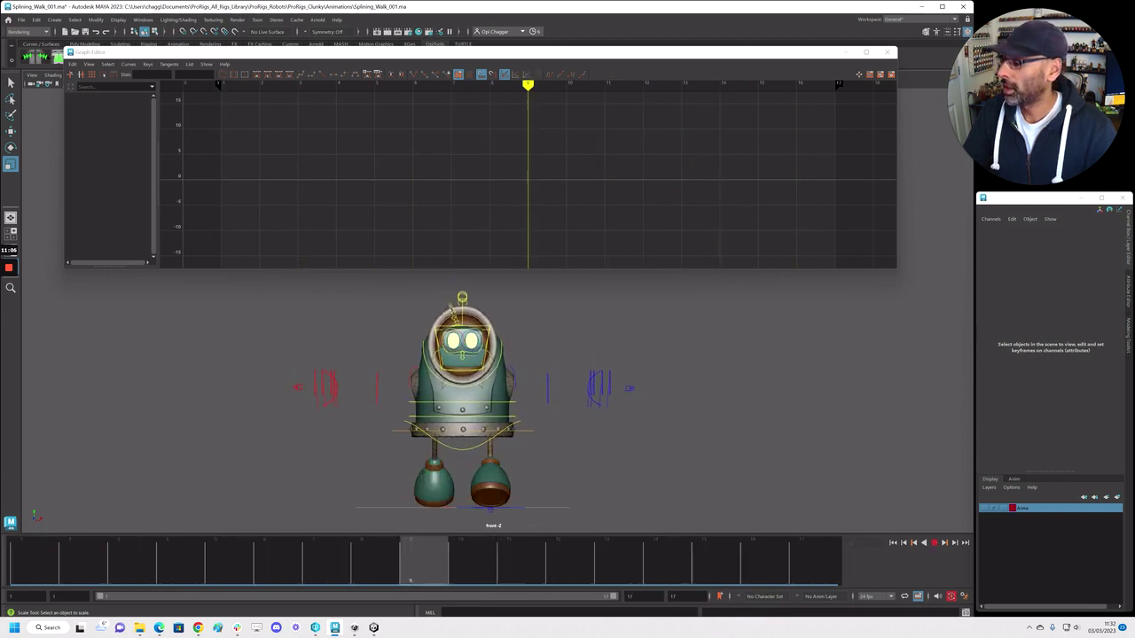
Move the Graph Editor slightly aside and review the walk's playback in the side view and the front view
drag(805, 53, 828, 48)
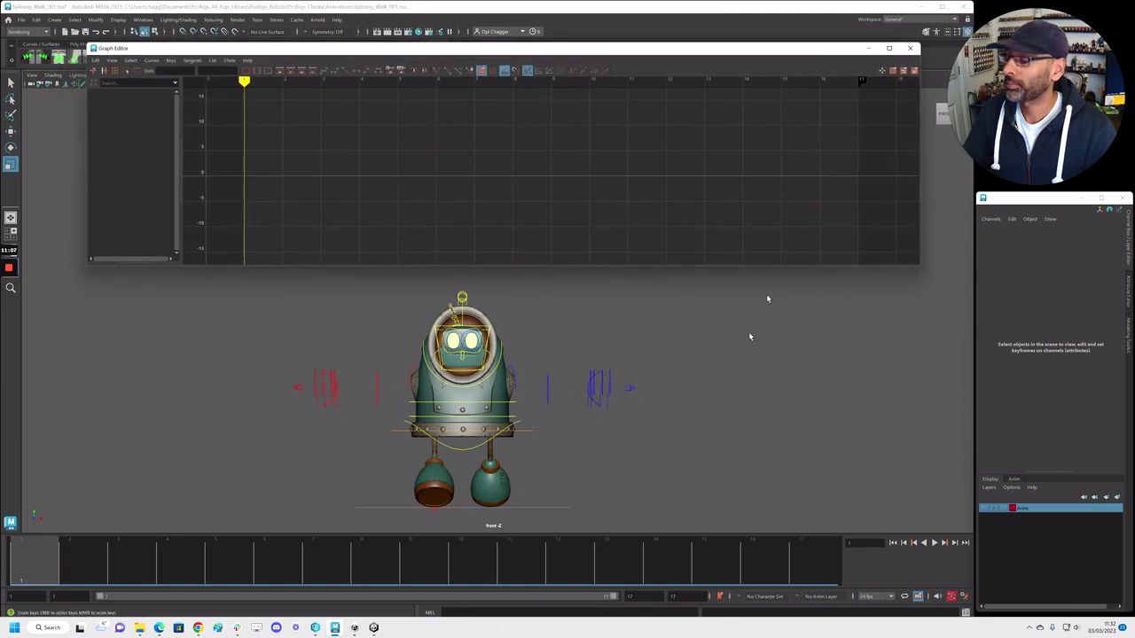
key(space)
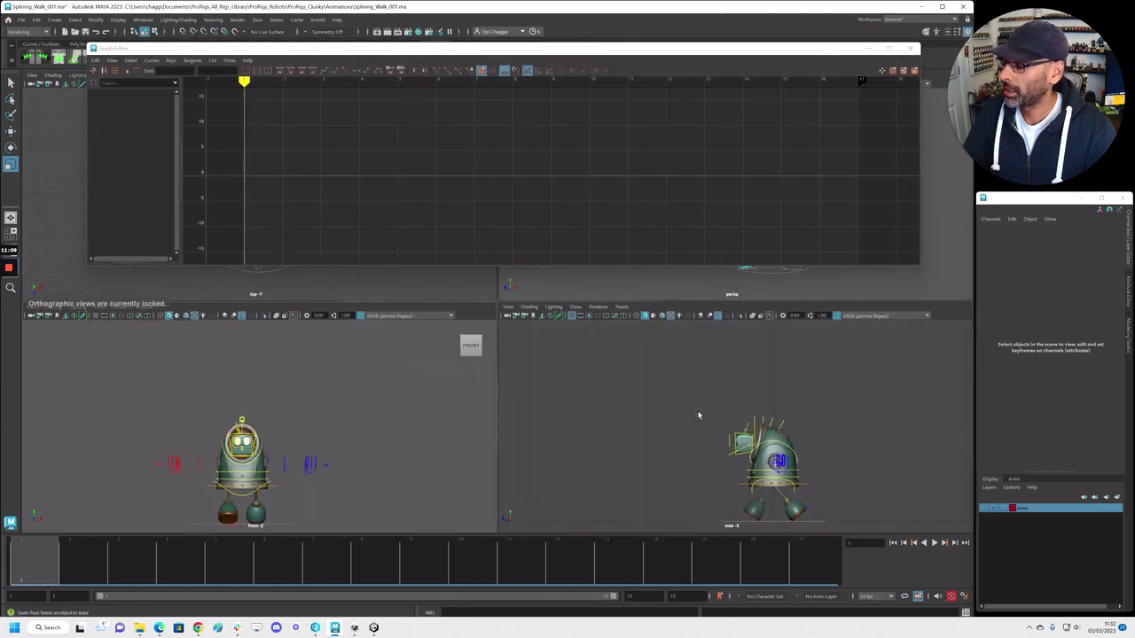
key(space)
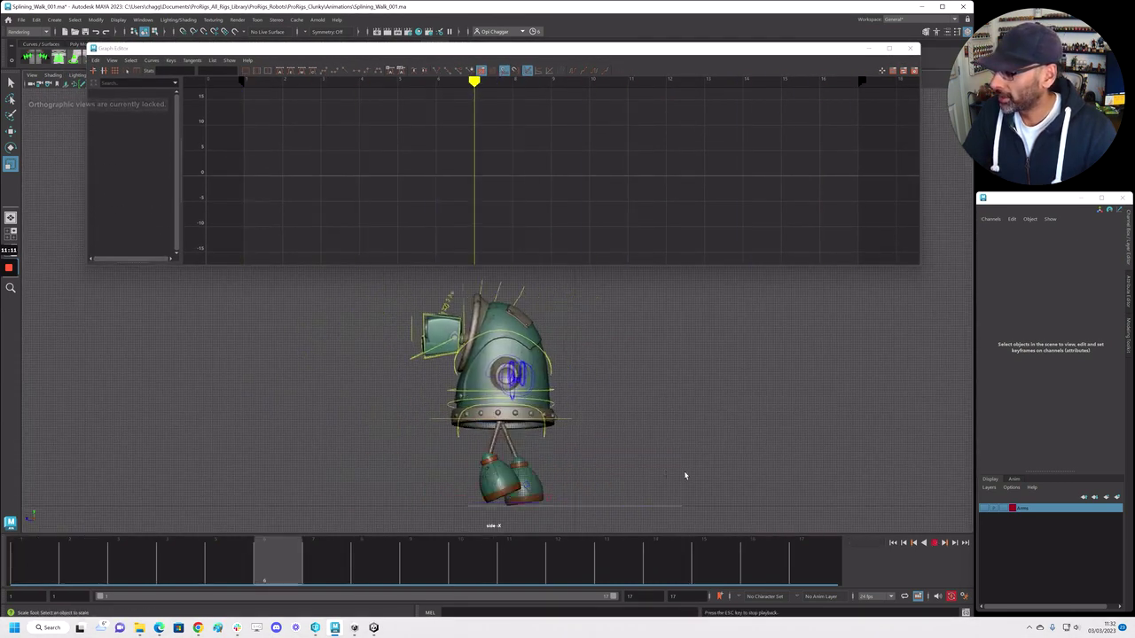
key(Escape)
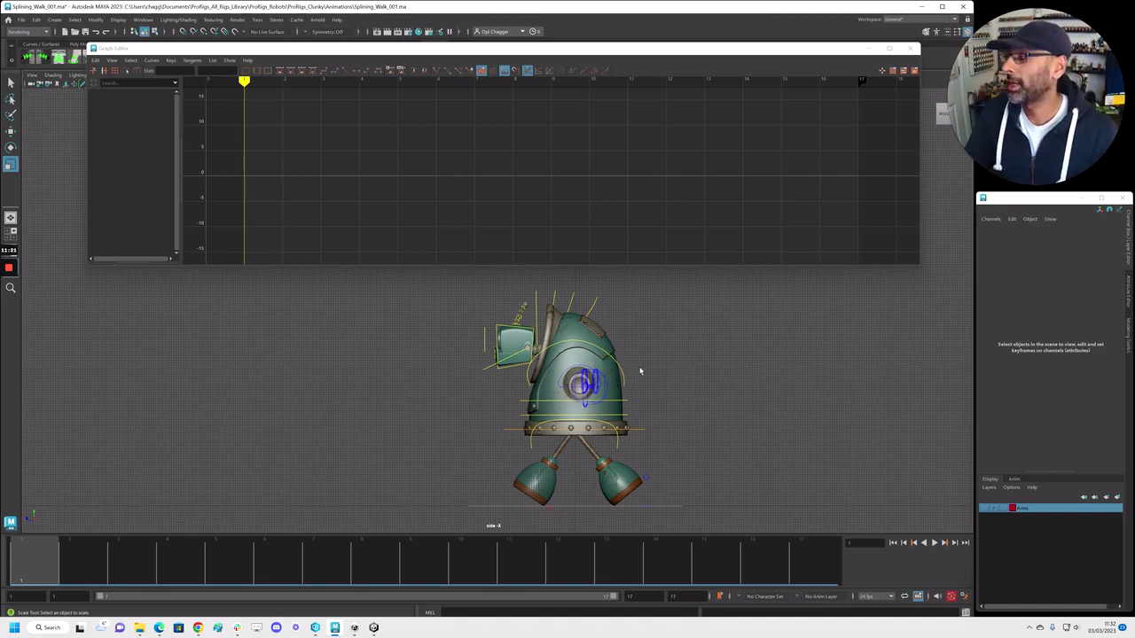
key(alt+v)
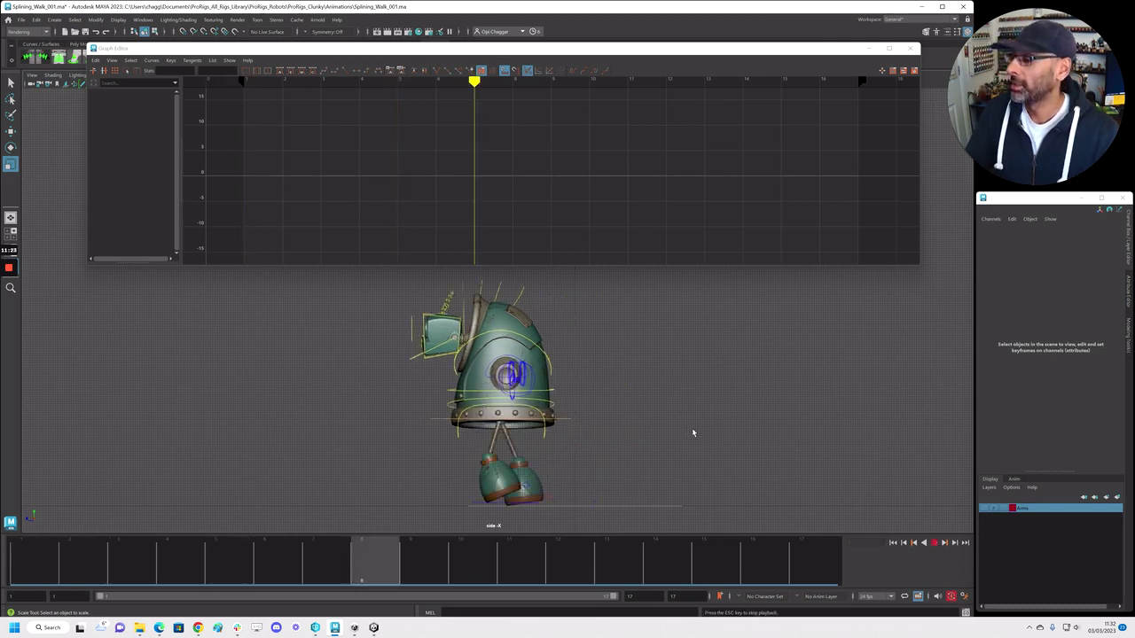
key(space)
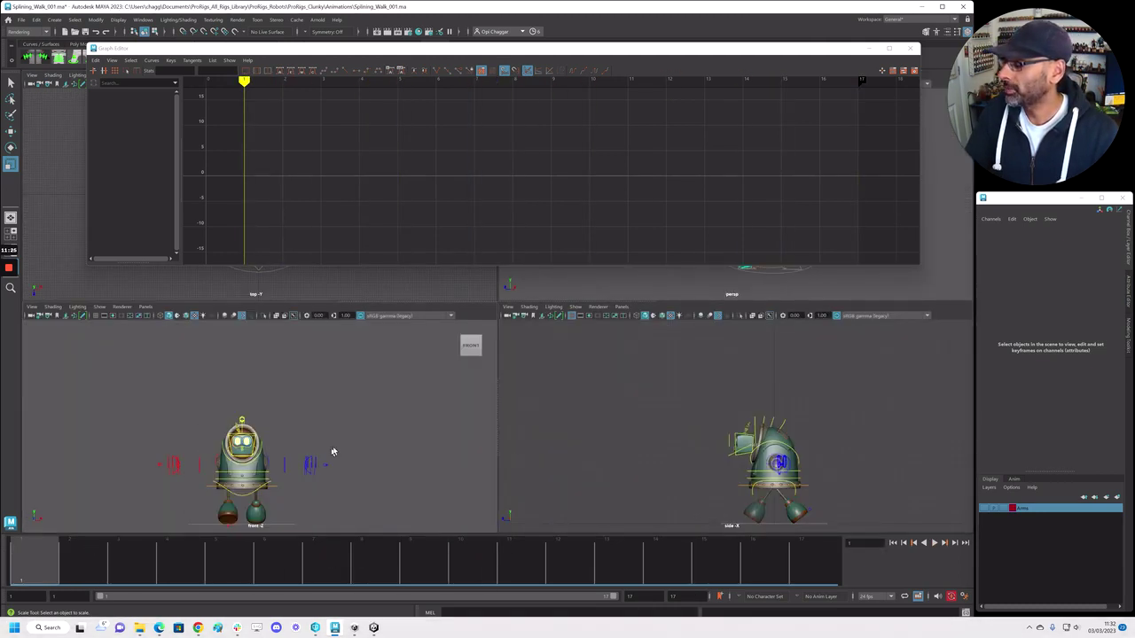
key(space)
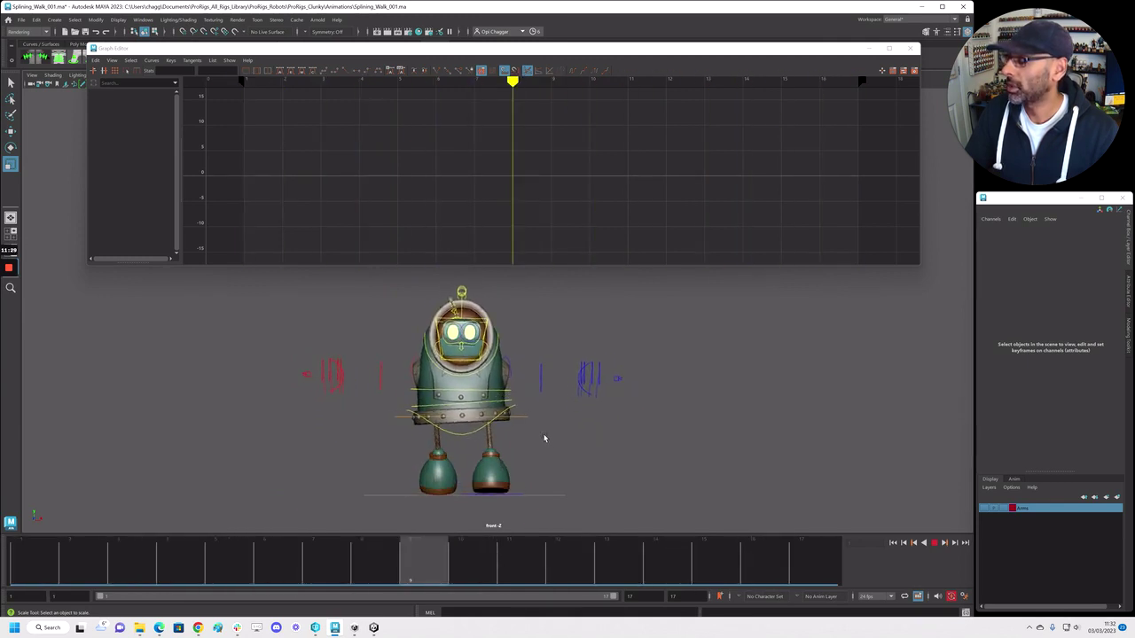
Review the walk cycle's playback in the perspective and front views, scrubbing the first frames and checking it from several angles
key(alt+v)
drag(81, 558, 9, 559)
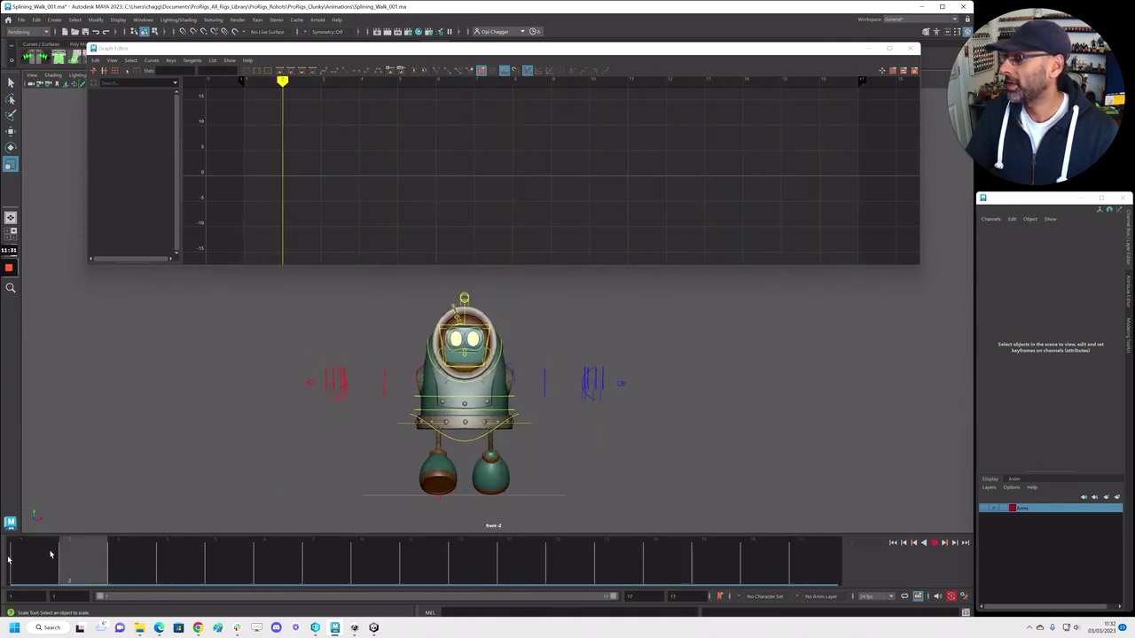
alt+drag(617, 449, 556, 432)
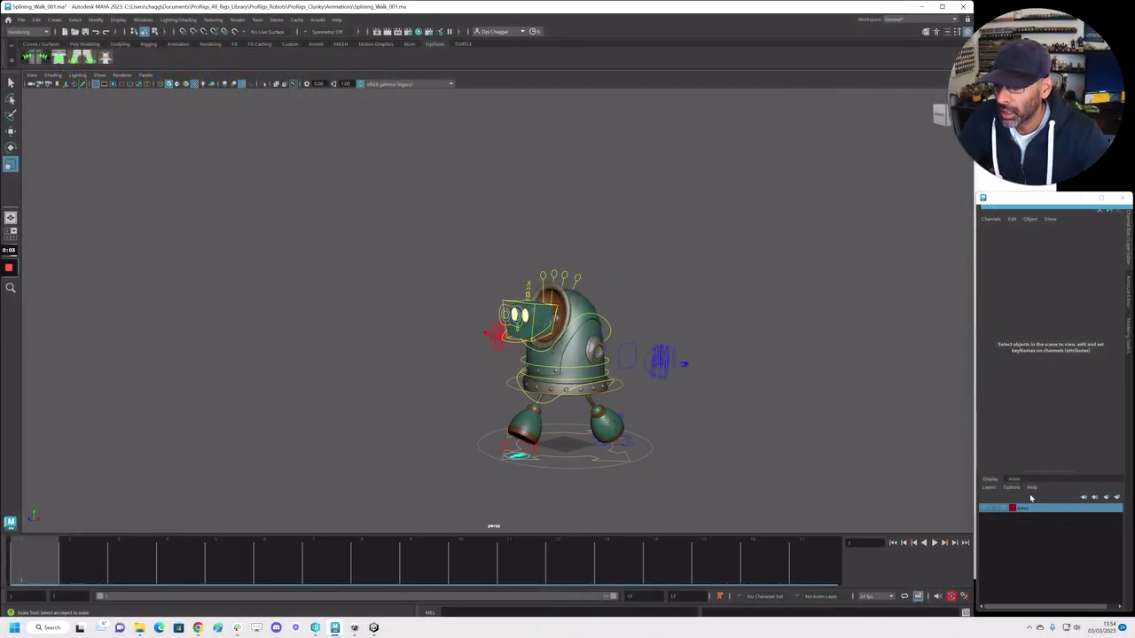
alt+middle_drag(709, 417, 655, 351)
key(alt+v)
alt+drag(750, 373, 699, 380)
key(alt+v)
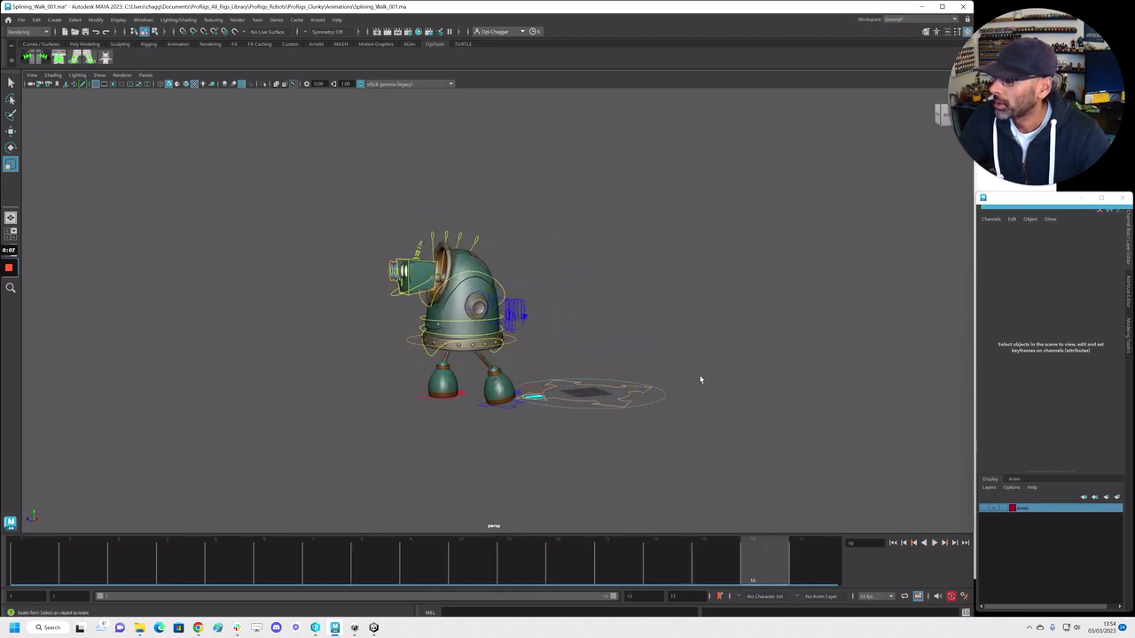
drag(291, 543, 37, 539)
mouse_move(346, 441)
alt+mouse_down()
mouse_move(496, 426)
mouse_move(484, 426)
alt+mouse_up()
key(alt+v)
key(space)
key(space)
key(Escape)
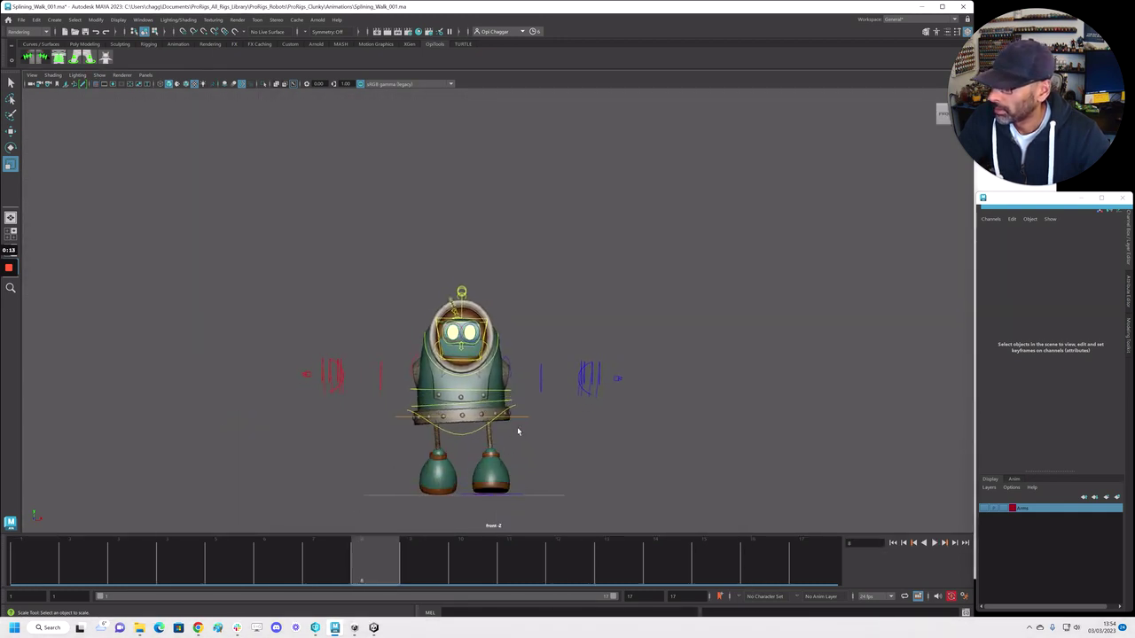
Select the root control and examine how the body faces relative to the stepping legs over the first frames in the perspective view
click(522, 421)
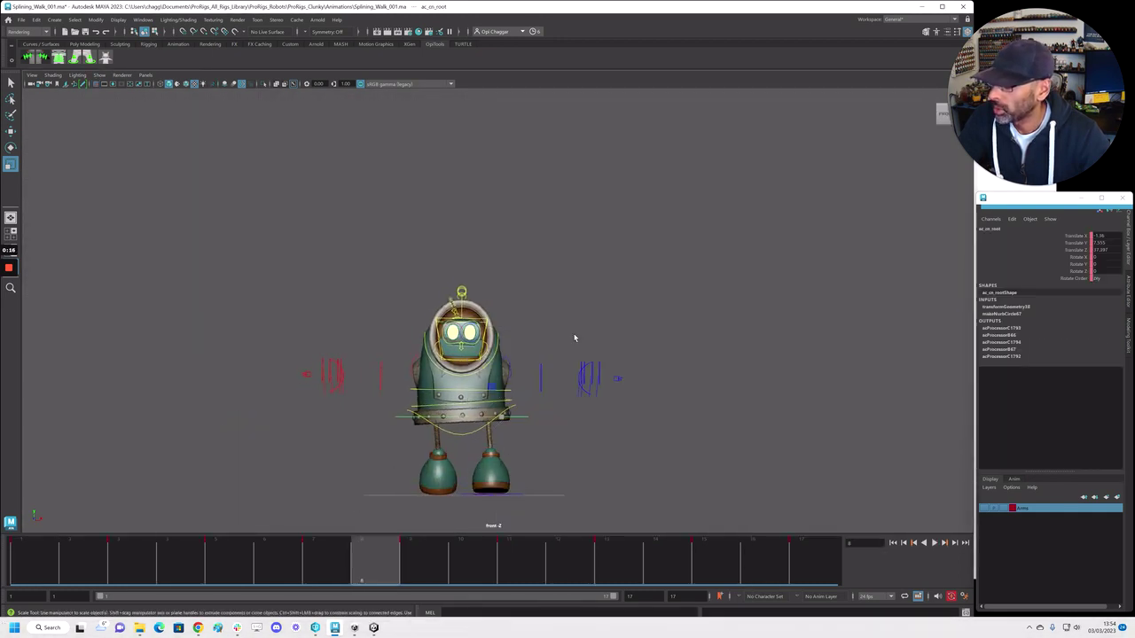
key(space)
key(space)
alt+drag(656, 312, 578, 332)
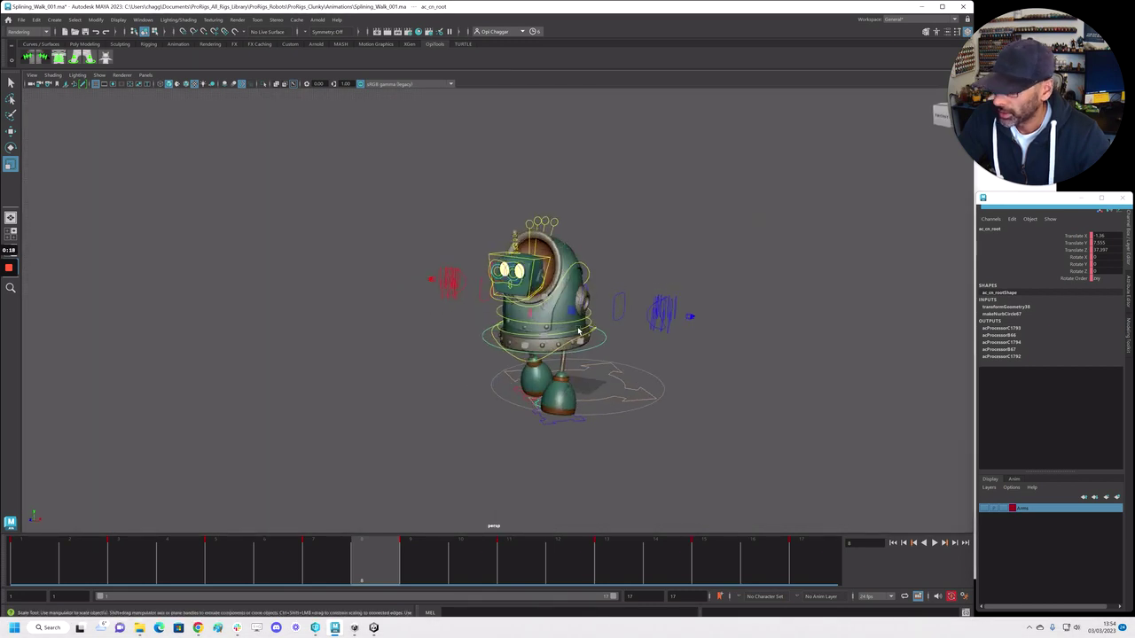
key(e)
mouse_move(268, 566)
mouse_down()
mouse_move(23, 563)
mouse_move(255, 582)
mouse_up()
alt+drag(326, 452, 415, 456)
click(22, 554)
key(alt+v)
drag(22, 554, 223, 569)
alt+drag(321, 472, 370, 465)
alt+right_drag(369, 466, 562, 459)
alt+drag(562, 459, 580, 453)
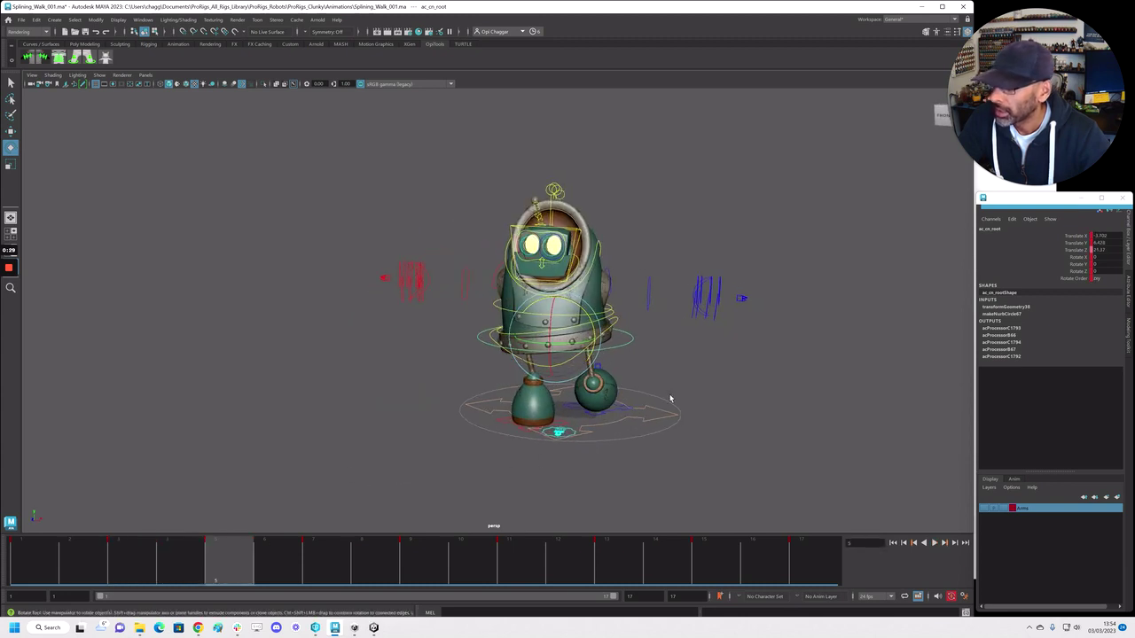
alt+drag(604, 383, 894, 233)
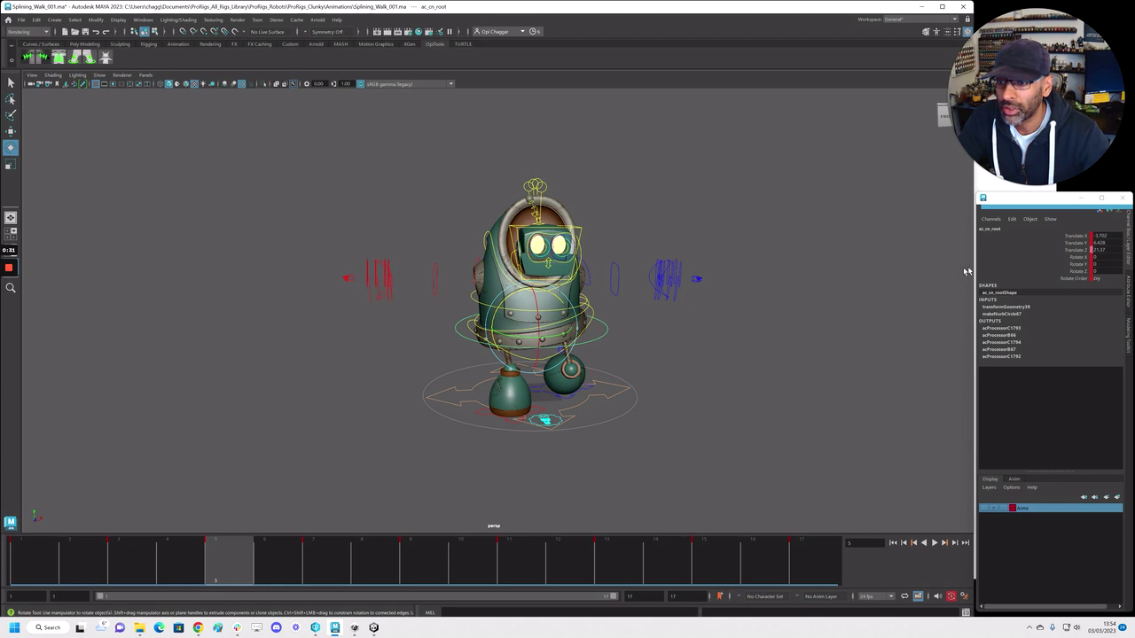
Try turning the root control about 10 degrees in Rotate Y on frame 1, and undo the turn
click(1080, 265)
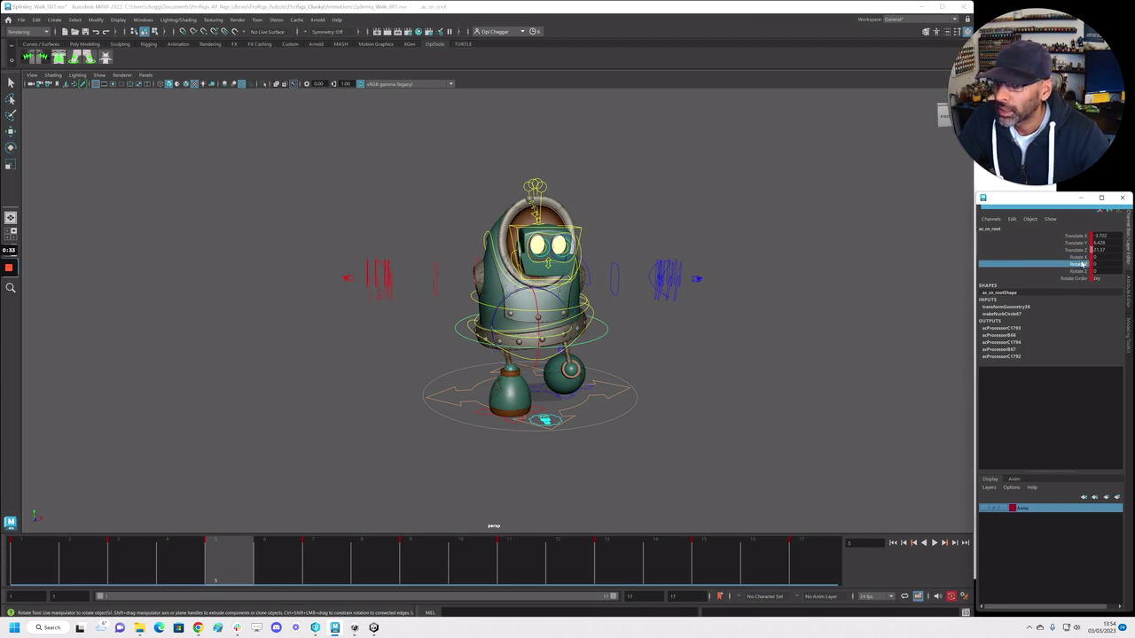
alt+drag(660, 422, 715, 413)
click(38, 561)
alt+drag(324, 449, 364, 439)
alt+right_drag(364, 440, 553, 426)
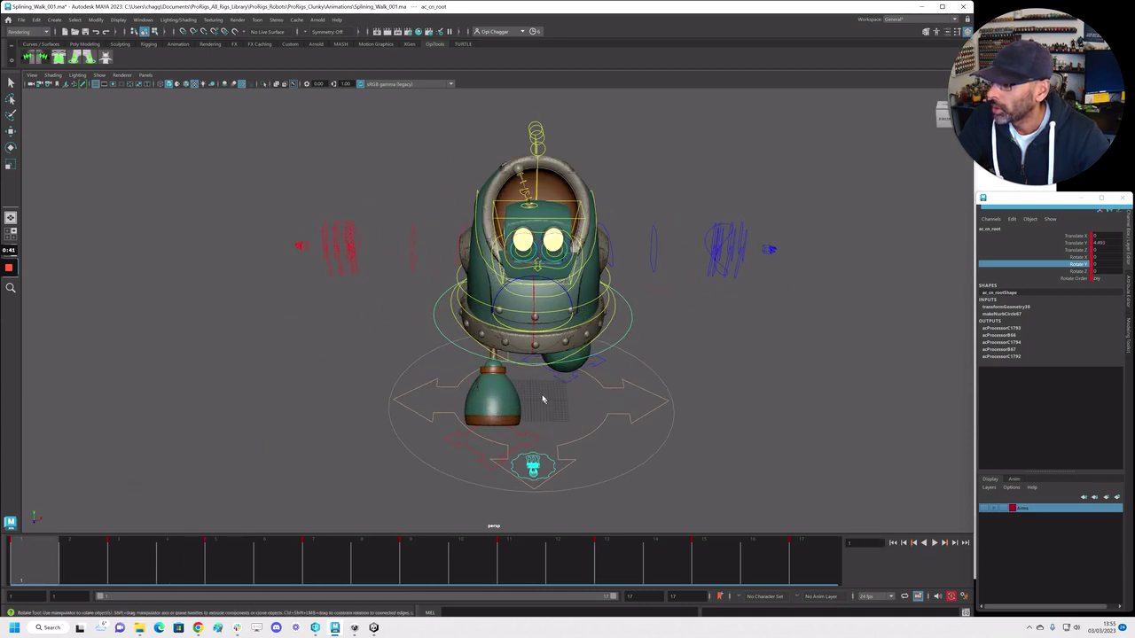
alt+drag(543, 399, 547, 395)
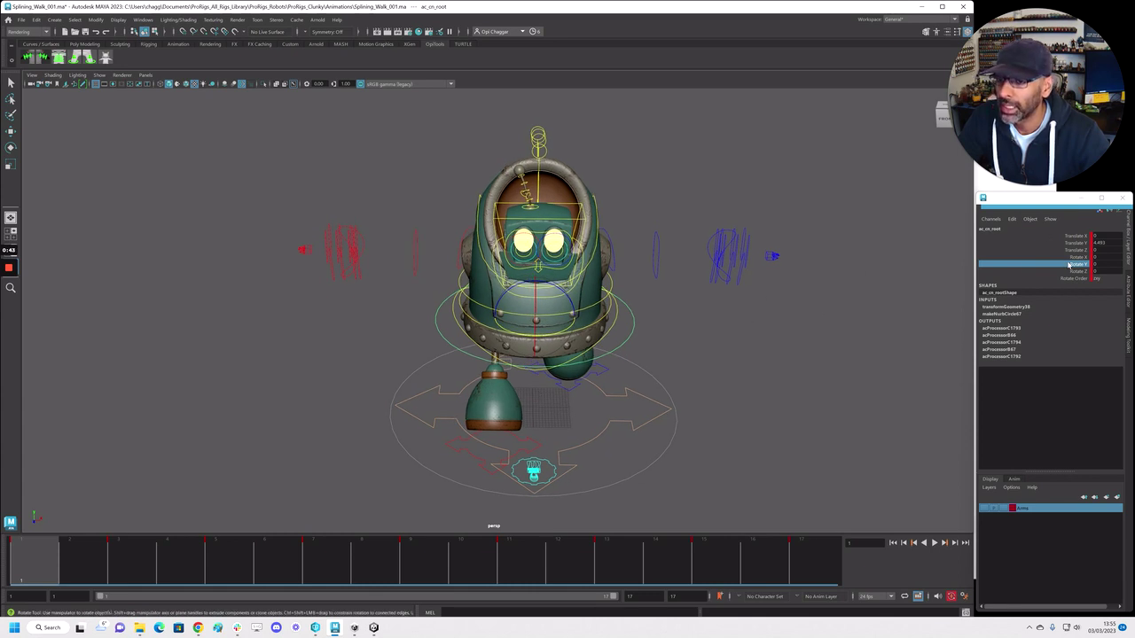
middle_drag(666, 345, 675, 342)
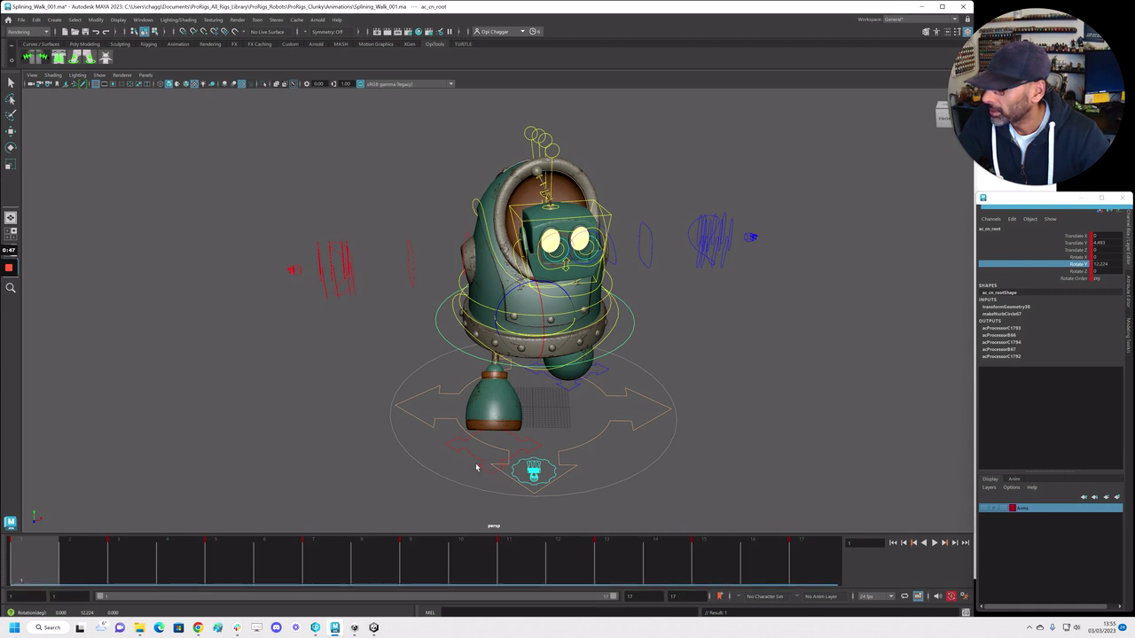
middle_drag(388, 442, 386, 443)
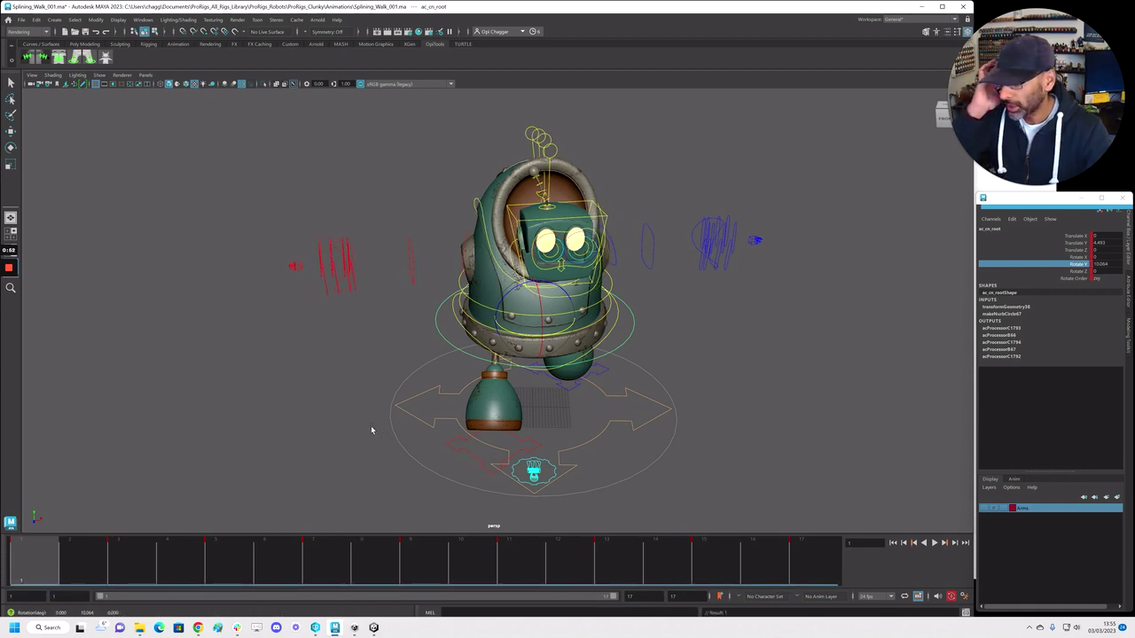
key(ctrl+z)
key(ctrl+z)
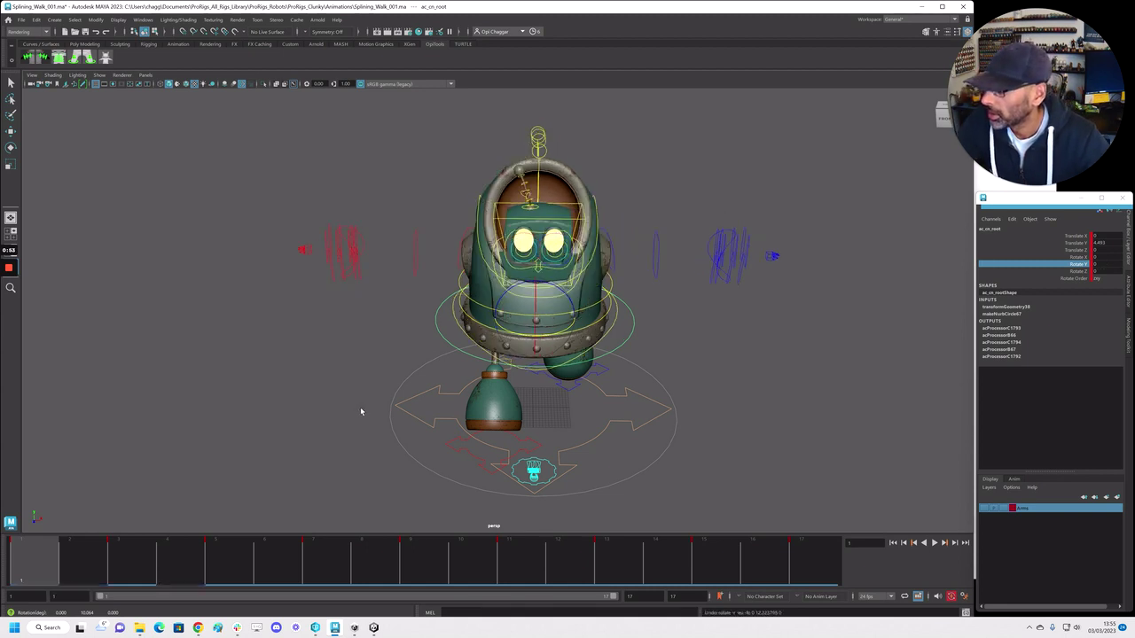
Select the hips control instead of the torso or chest and rotate it about 11 degrees around Y on frame 1
click(479, 324)
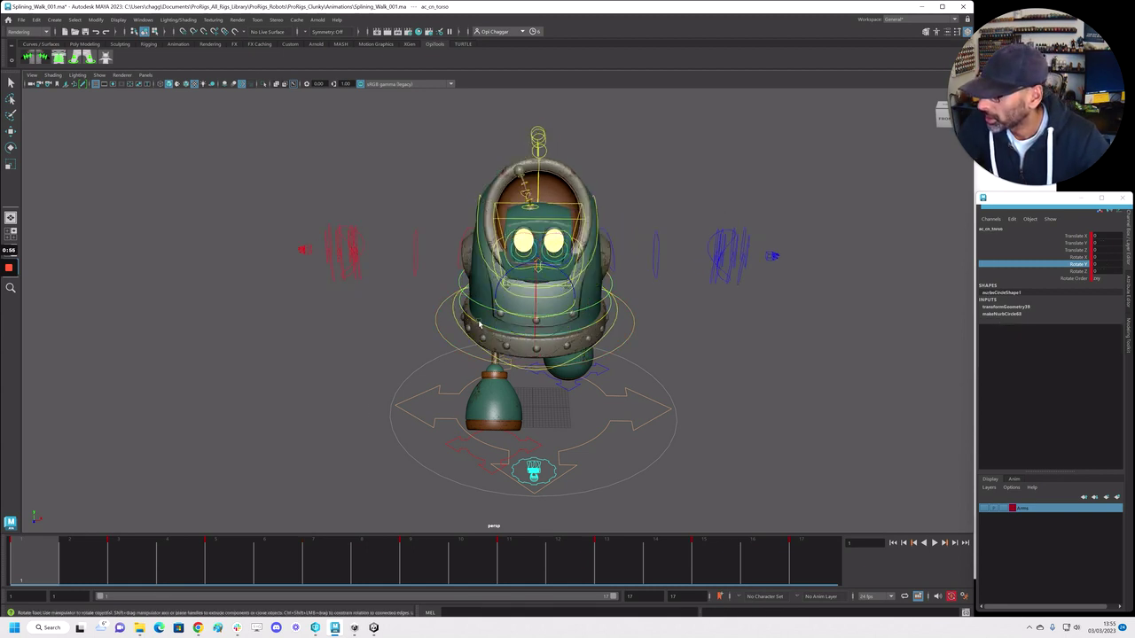
click(479, 305)
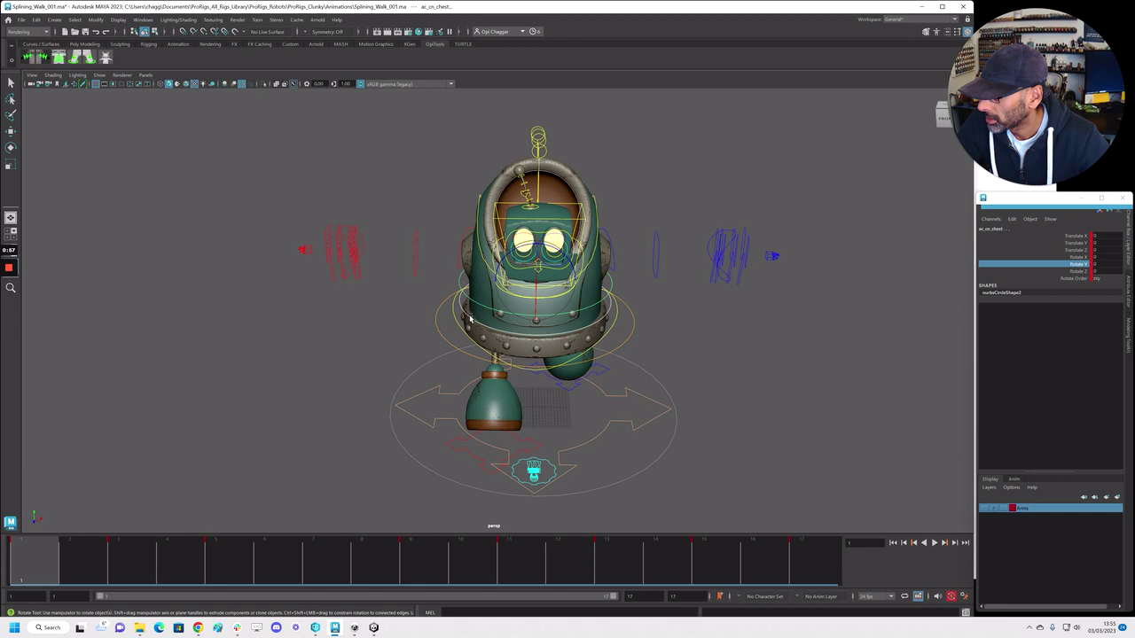
click(456, 325)
drag(507, 333, 441, 337)
key(backslash)
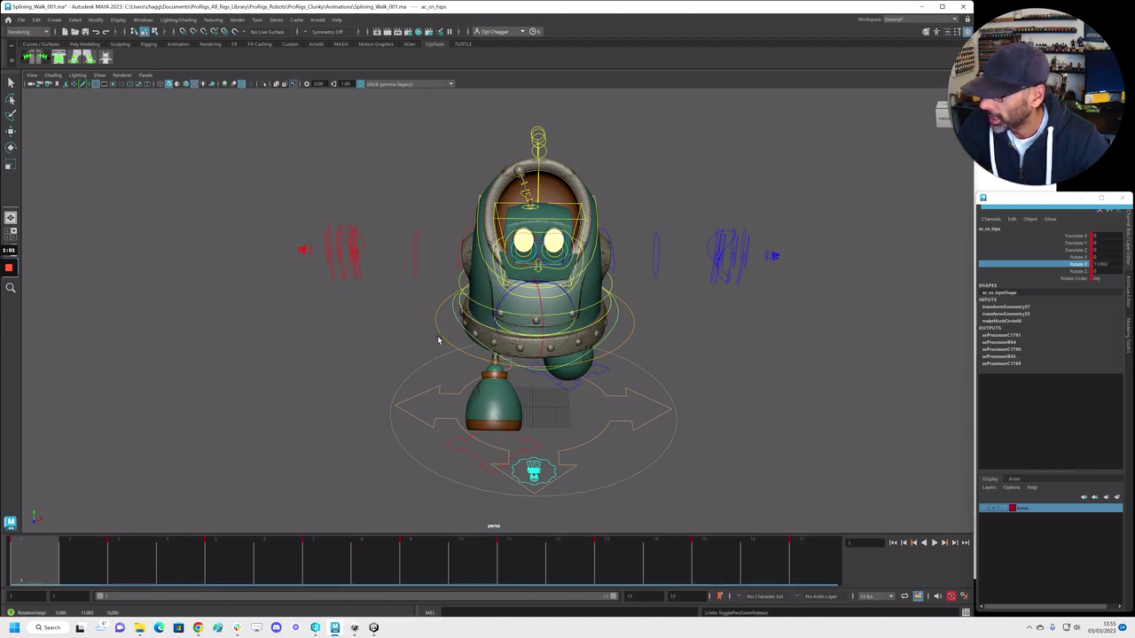
Select the root control and set its Rotate Y to 10 on frame 1
click(441, 337)
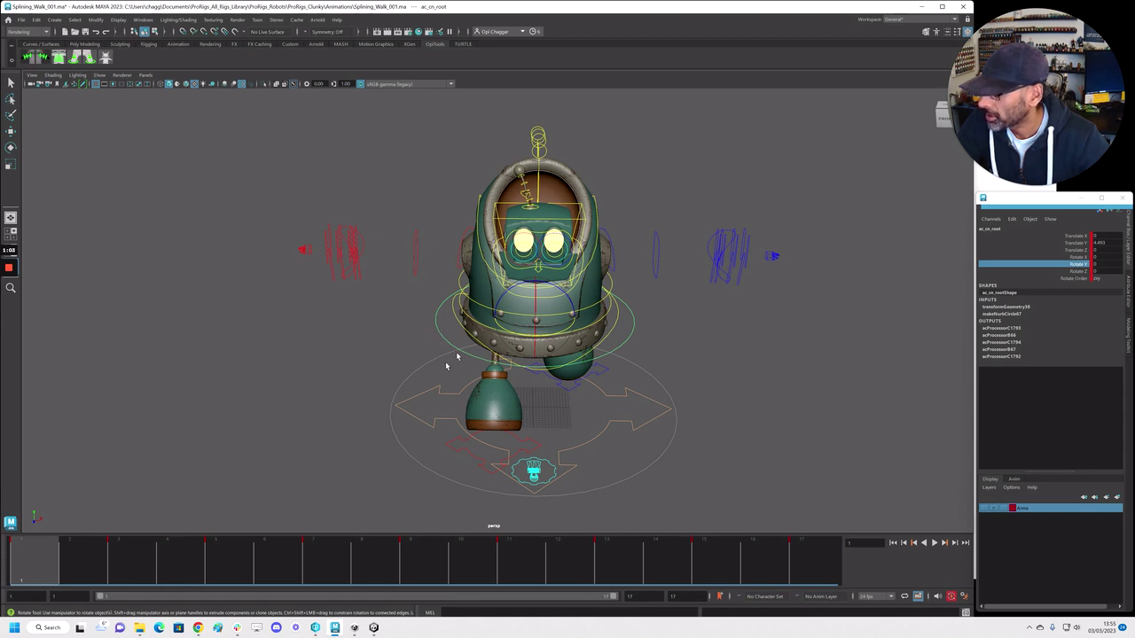
mouse_move(523, 335)
mouse_down()
mouse_move(483, 338)
mouse_move(528, 336)
mouse_up()
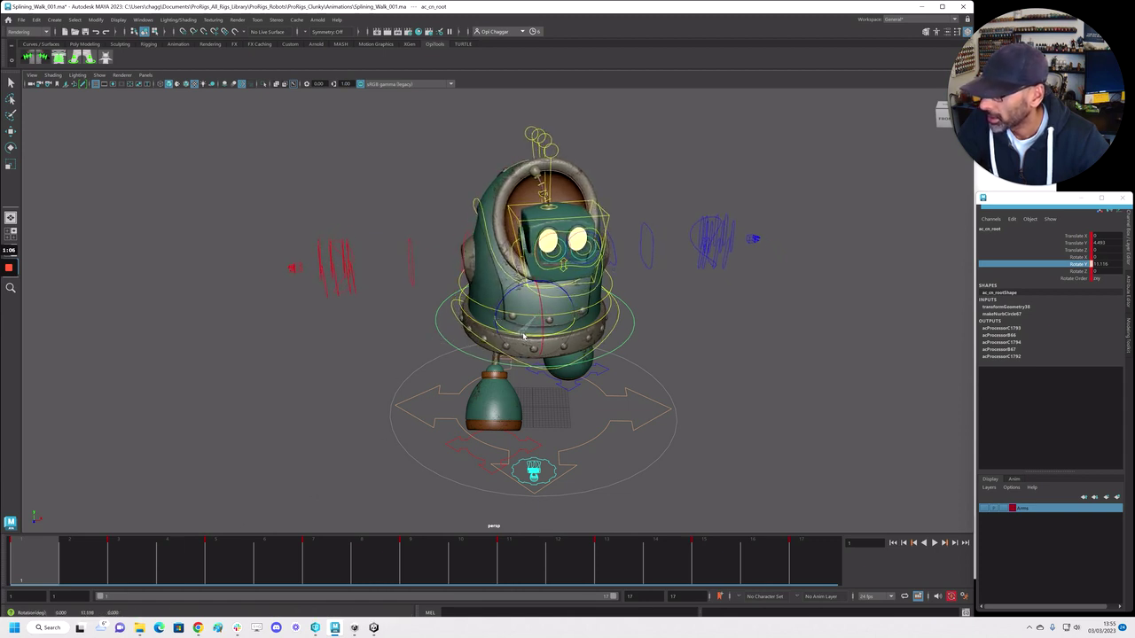
double_click(1105, 263)
text(0)
key(Return)
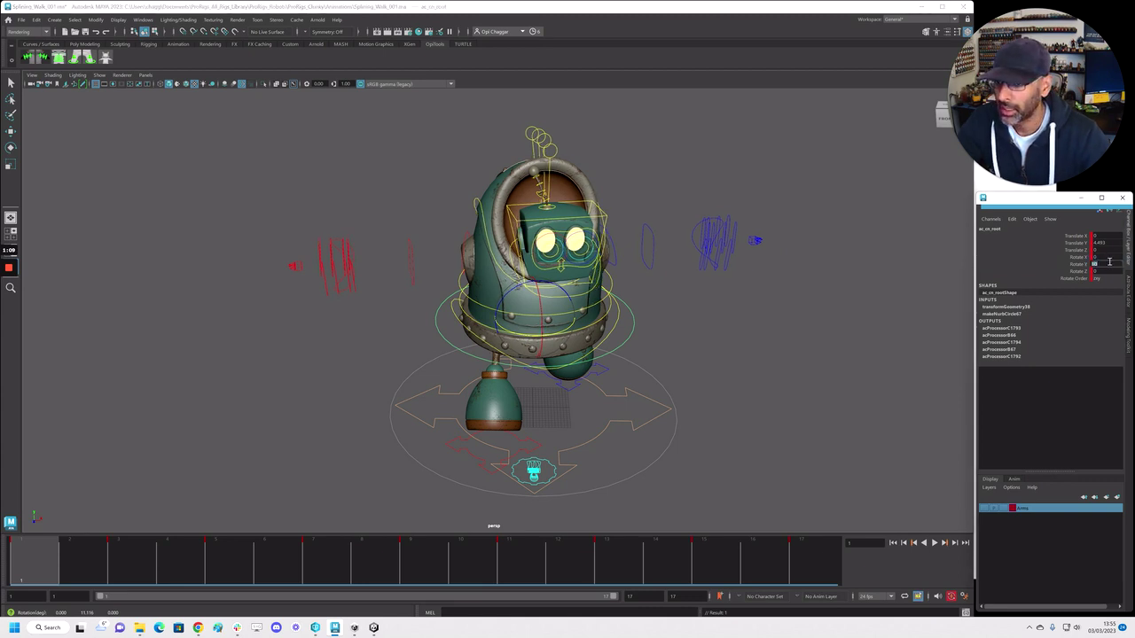
Set the root control's Rotate Y to 10 on frame 17, matching the first frame
click(818, 568)
click(1104, 269)
double_click(1105, 264)
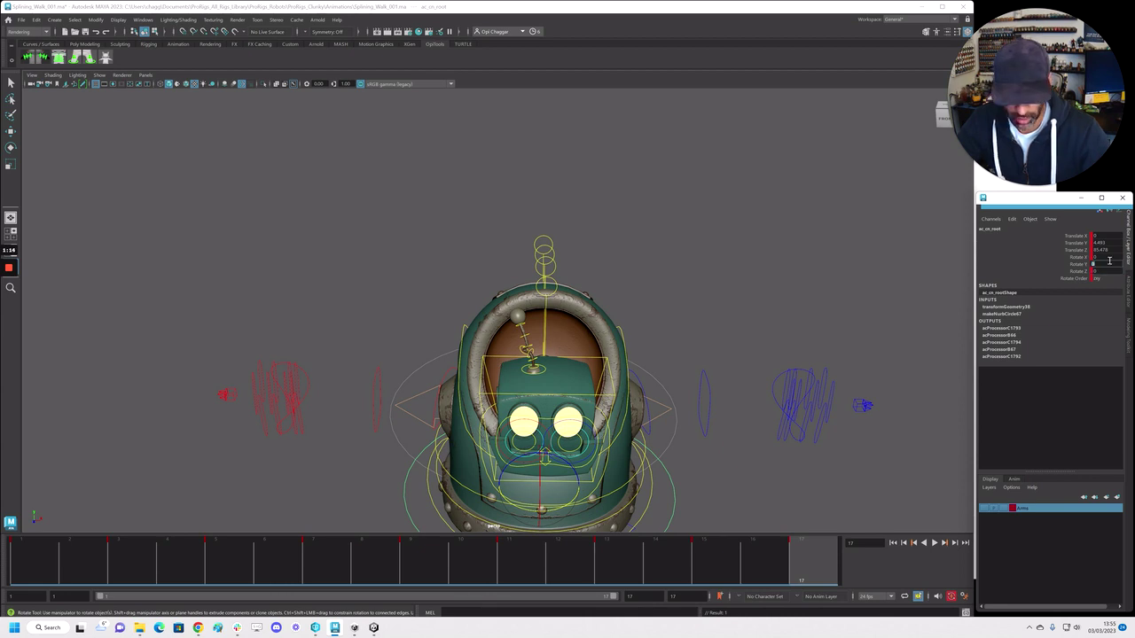
text(20)
key(Return)
scroll(646, 396, down, 4)
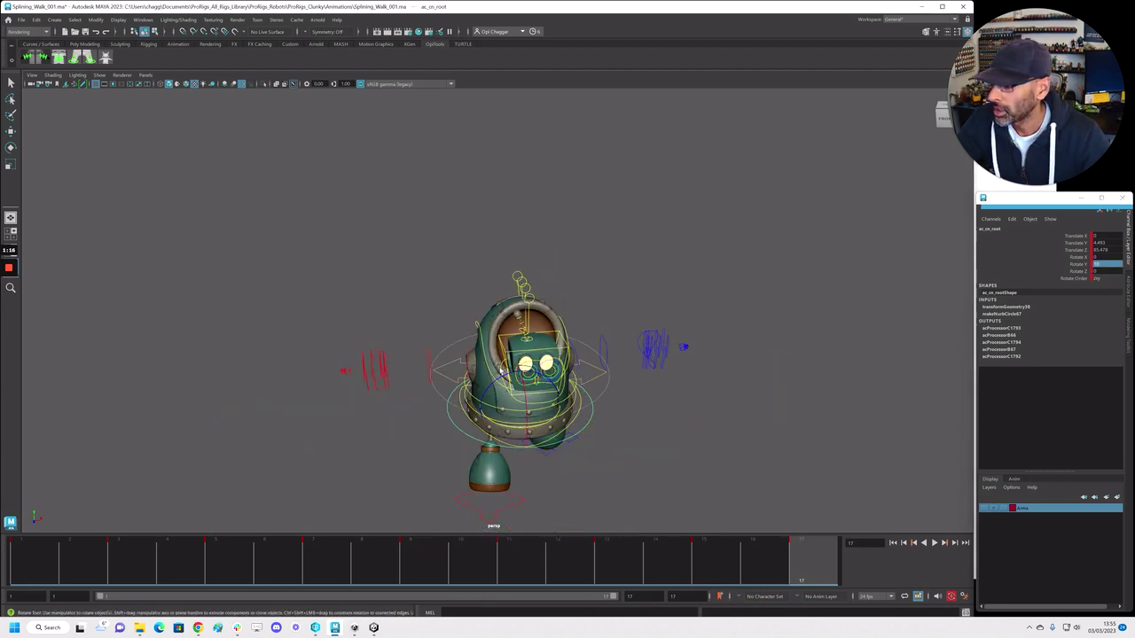
Set the root control's Rotate Y to -10 on frame 9 for the opposite step
click(432, 565)
alt+drag(472, 454, 494, 454)
click(1106, 263)
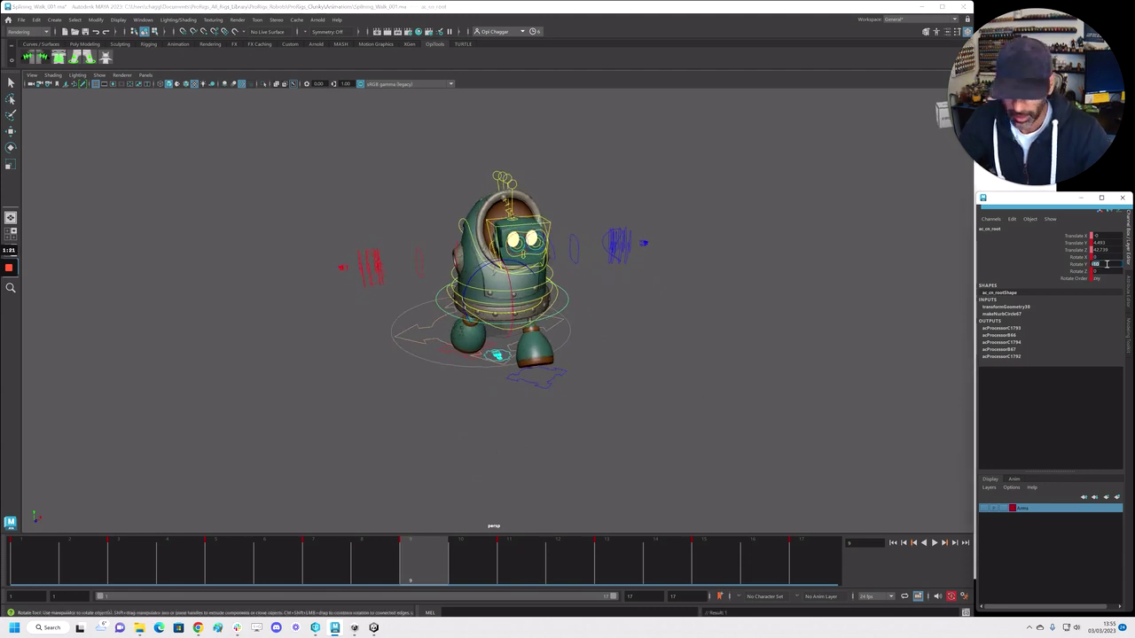
key(Return)
Isolate the root control's Rotate Y curve in the Graph Editor and delete the keys between frames 1, 9 and 17
drag(0, 32, 267, 99)
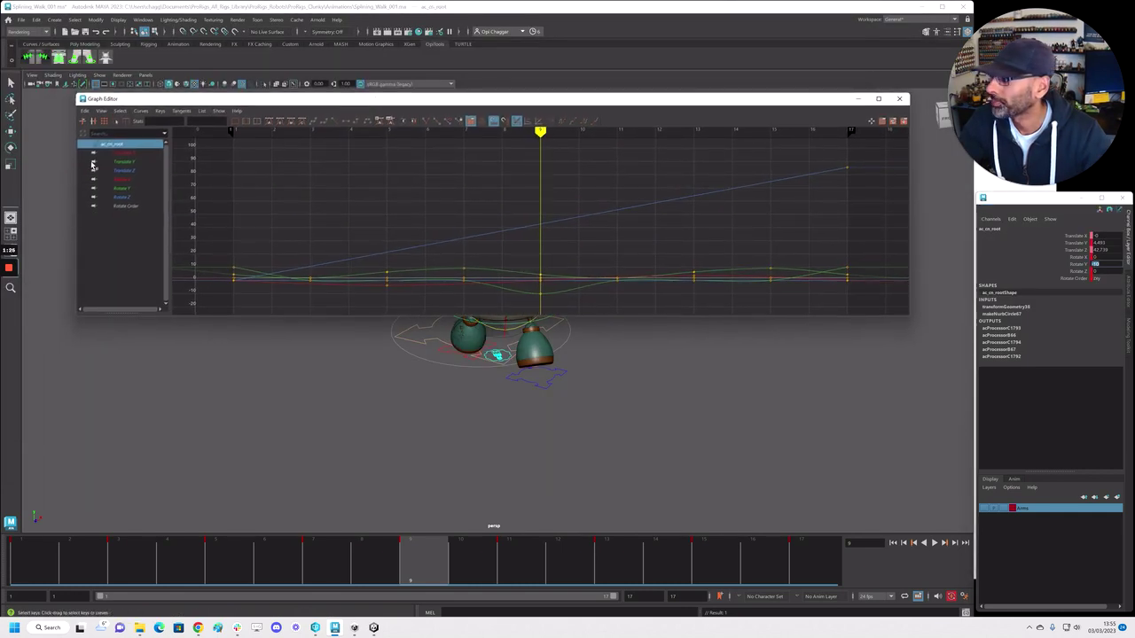
click(129, 189)
drag(320, 219, 790, 241)
key(Delete)
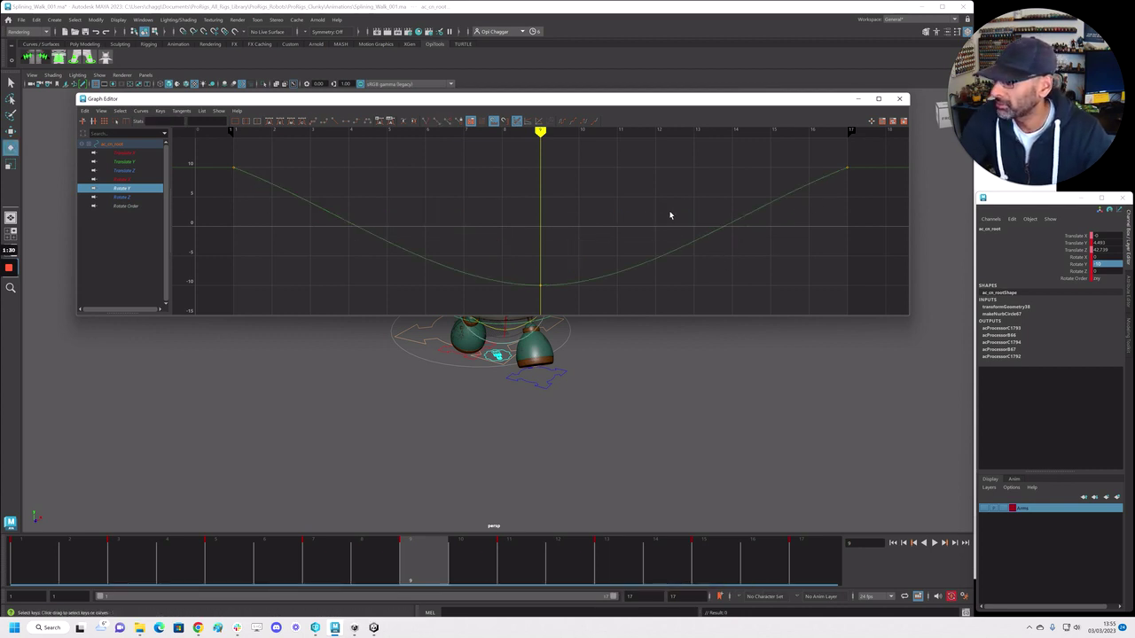
Give the root's Rotate Y keys flat tangents and cycle infinity, and play the walk with the Graph Editor out of the way
drag(355, 157, 824, 293)
key(f)
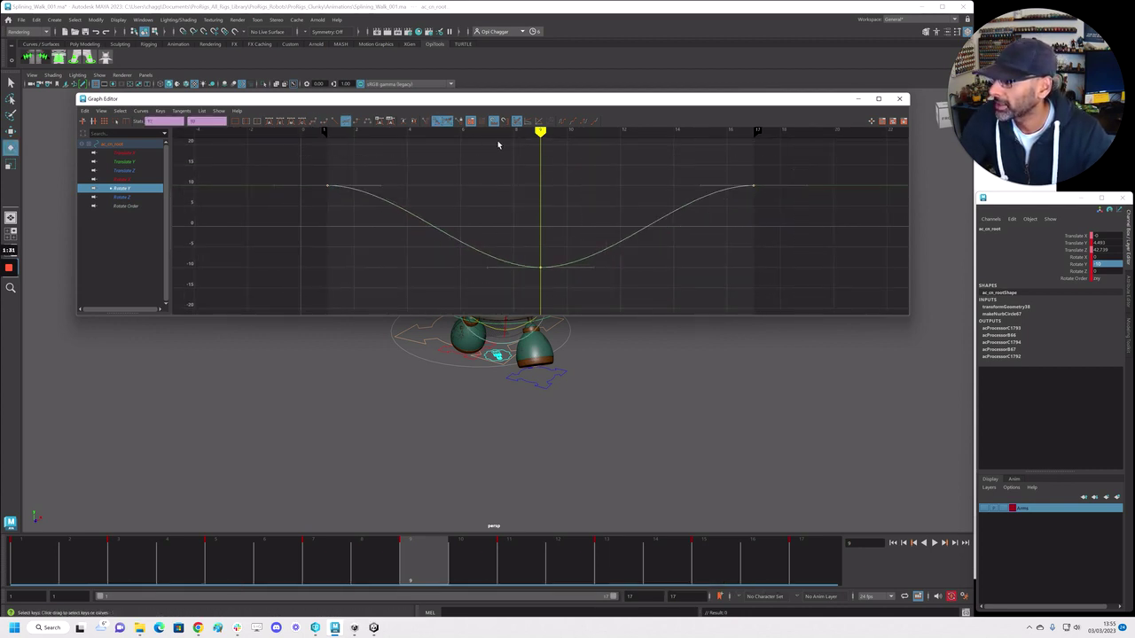
drag(665, 102, 1133, 199)
key(alt+v)
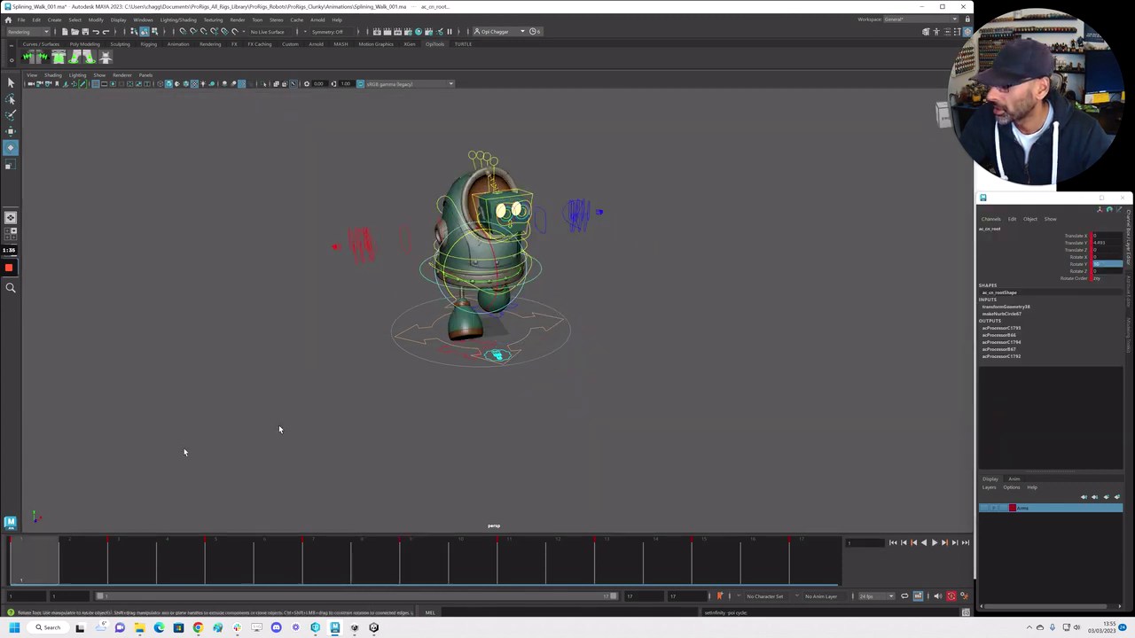
Select the chest control on frame 1 and set its Rotate Y to -15 to counter the root's turn
mouse_move(435, 408)
alt+mouse_down()
mouse_move(425, 406)
mouse_move(448, 415)
mouse_move(443, 428)
mouse_move(425, 409)
mouse_move(438, 401)
alt+mouse_up()
click(35, 558)
alt+right_drag(270, 433, 582, 320)
click(614, 297)
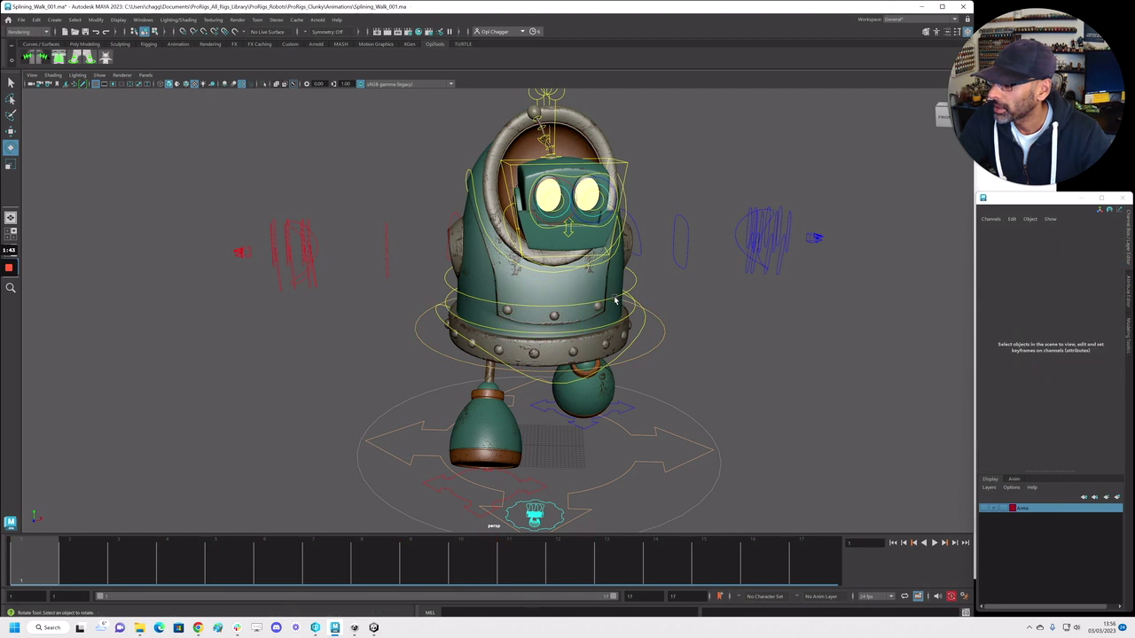
alt+drag(614, 298, 577, 354)
alt+right_drag(578, 355, 486, 365)
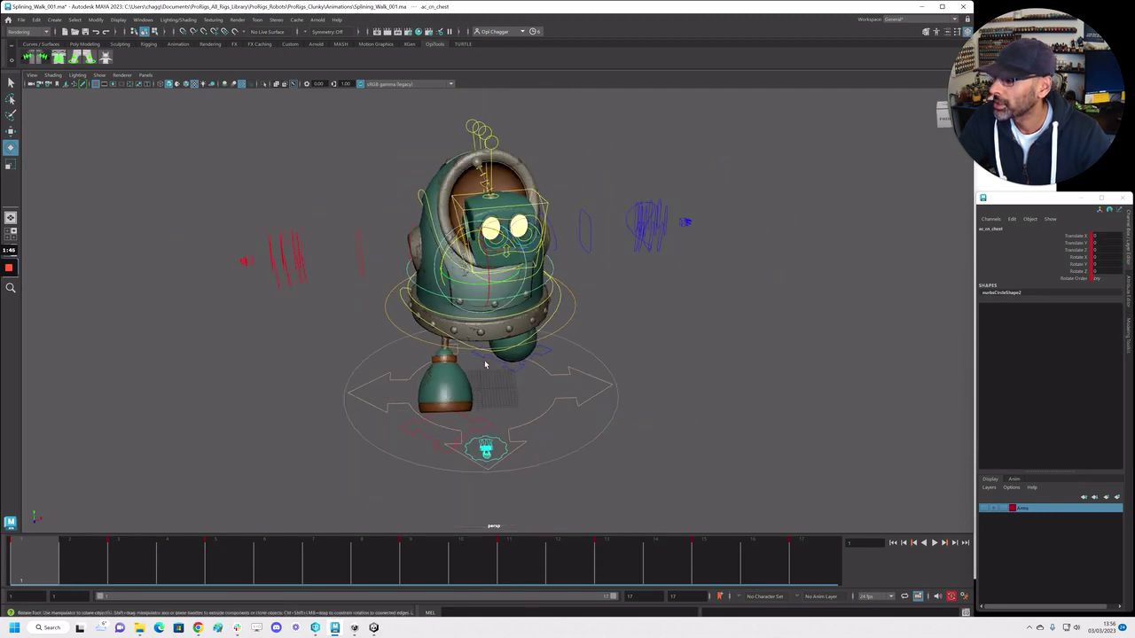
alt+middle_drag(486, 364, 496, 375)
click(1026, 264)
middle_drag(735, 319, 724, 325)
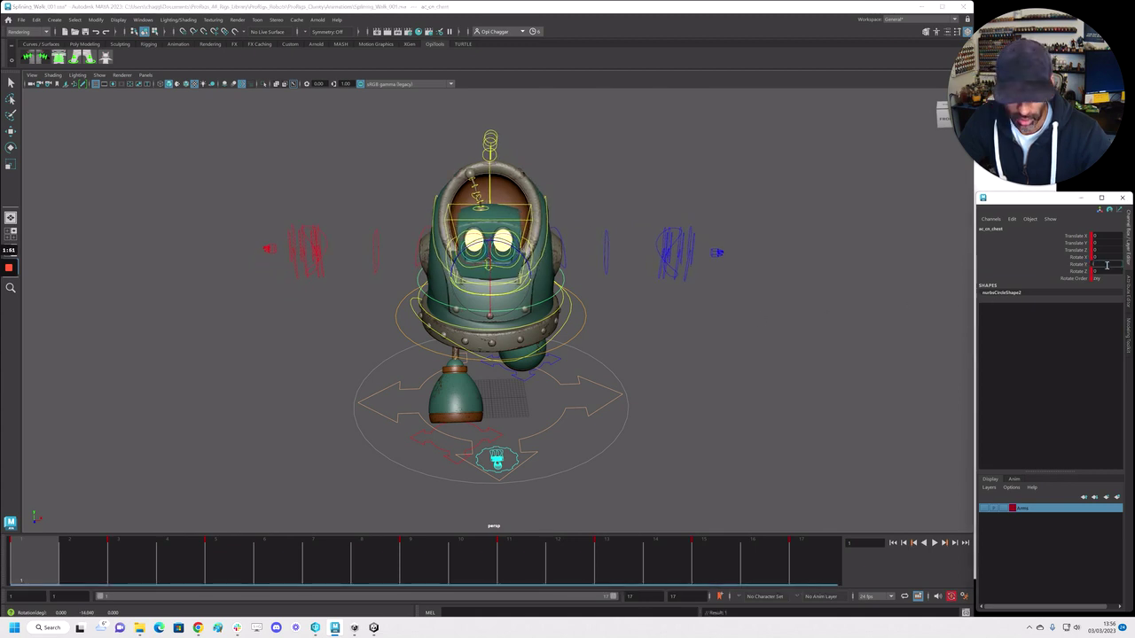
key(Return)
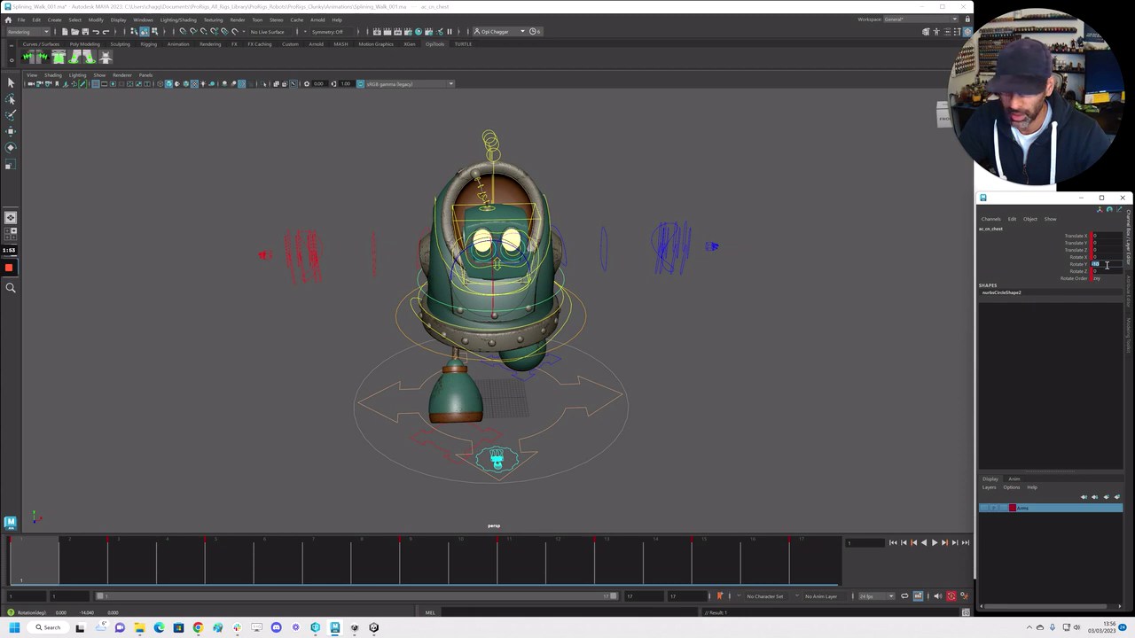
key(Return)
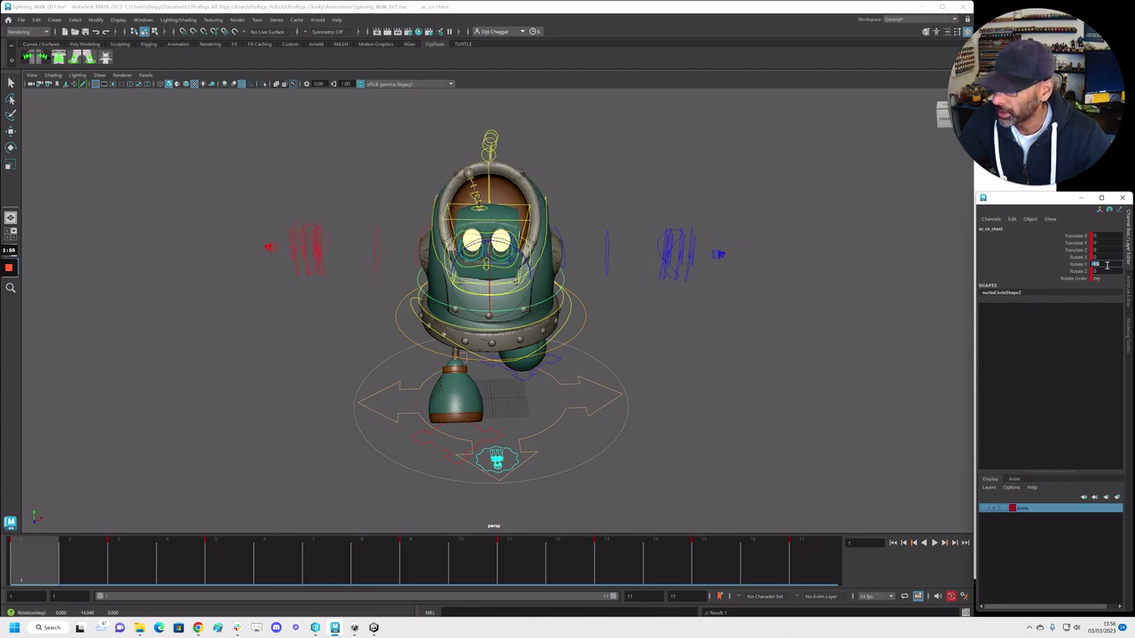
Set the chest control's Rotate Y to -15 on frame 17
click(791, 575)
double_click(1105, 264)
key(Return)
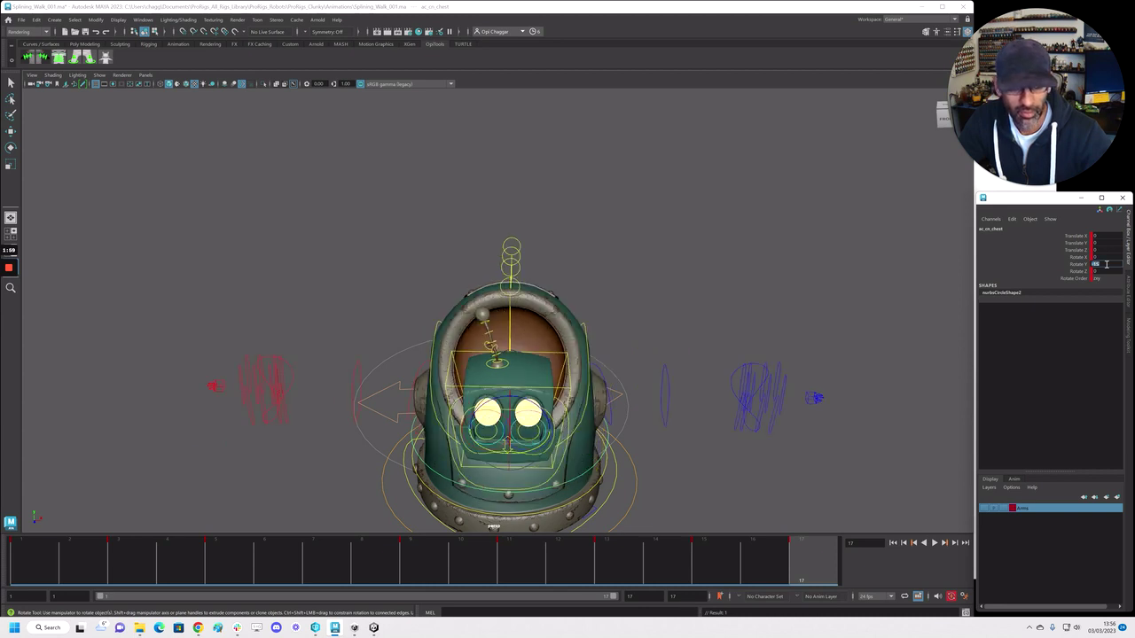
Set the chest control's Rotate Y to 15 on frame 9, opposing the root's turn
click(411, 557)
double_click(1106, 264)
text(15)
key(Return)
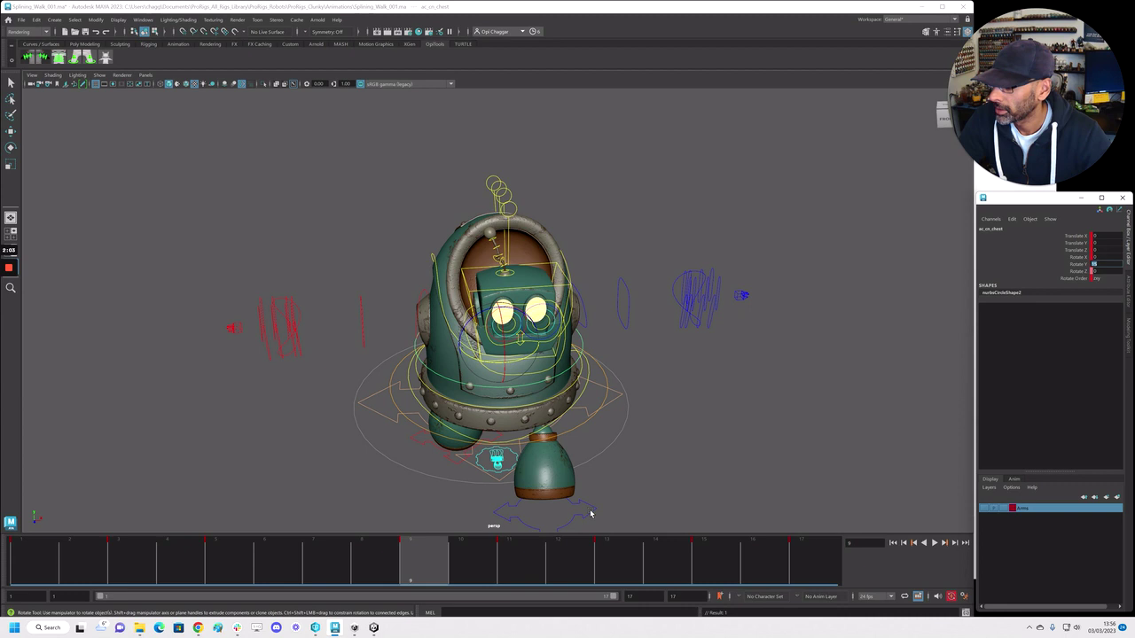
Bring the Graph Editor into view and delete the chest control's in-between Rotate Y keys, keeping only frames 1, 9 and 17
drag(1134, 142, 232, 100)
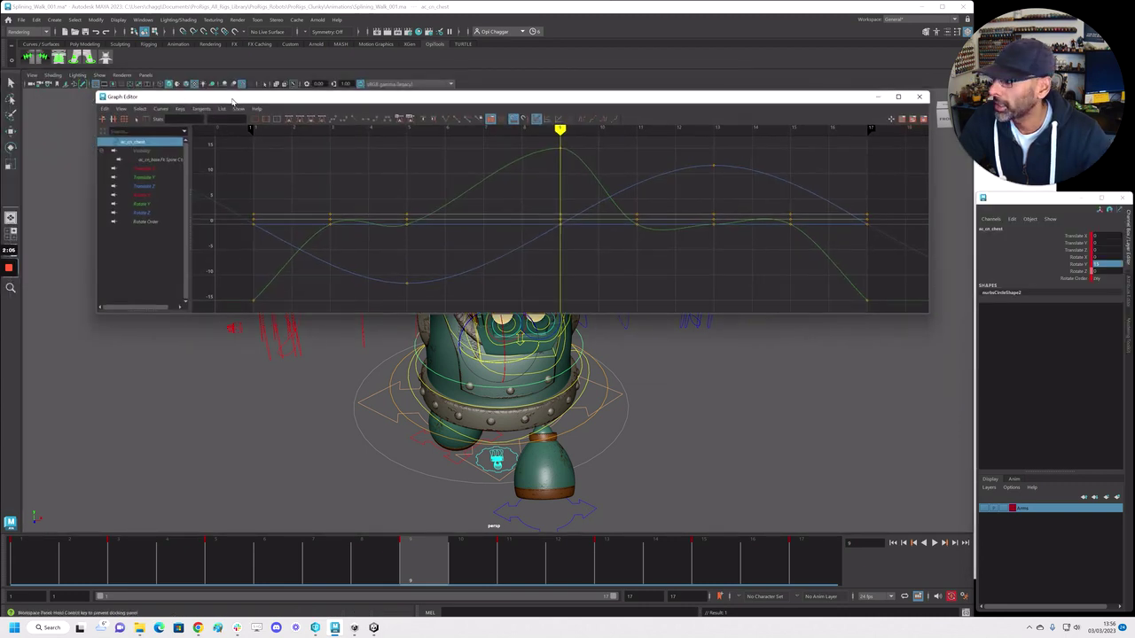
click(148, 206)
drag(438, 236, 808, 259)
key(Delete)
Give the chest's Rotate Y curve cycle infinity and flat tangents, and move the Graph Editor out of the way
scroll(549, 213, down, 5)
click(585, 123)
drag(444, 172, 715, 286)
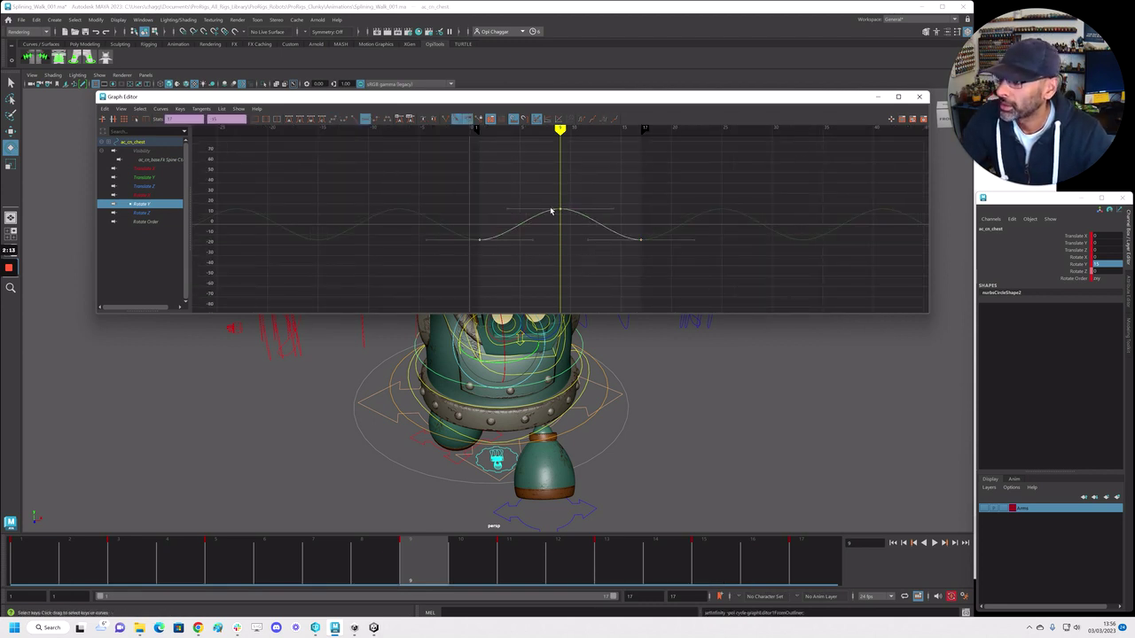
drag(573, 108, 1133, 213)
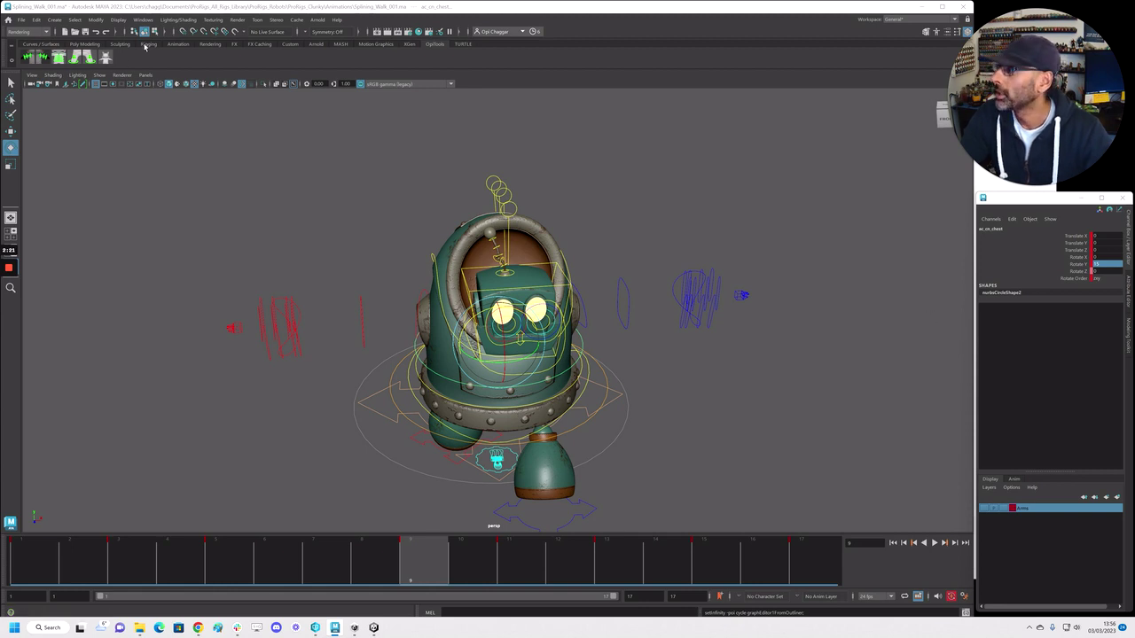
Look up the hotkeys assigned to Custom Scripts in the Hotkey Editor and close it
click(142, 20)
mouse_move(218, 117)
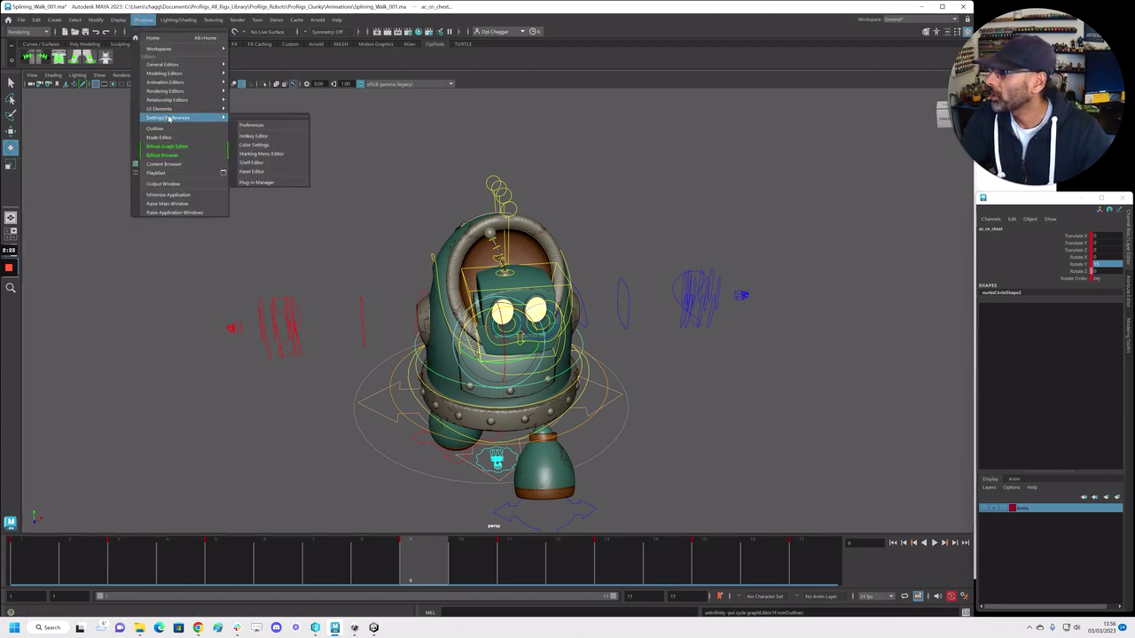
click(265, 137)
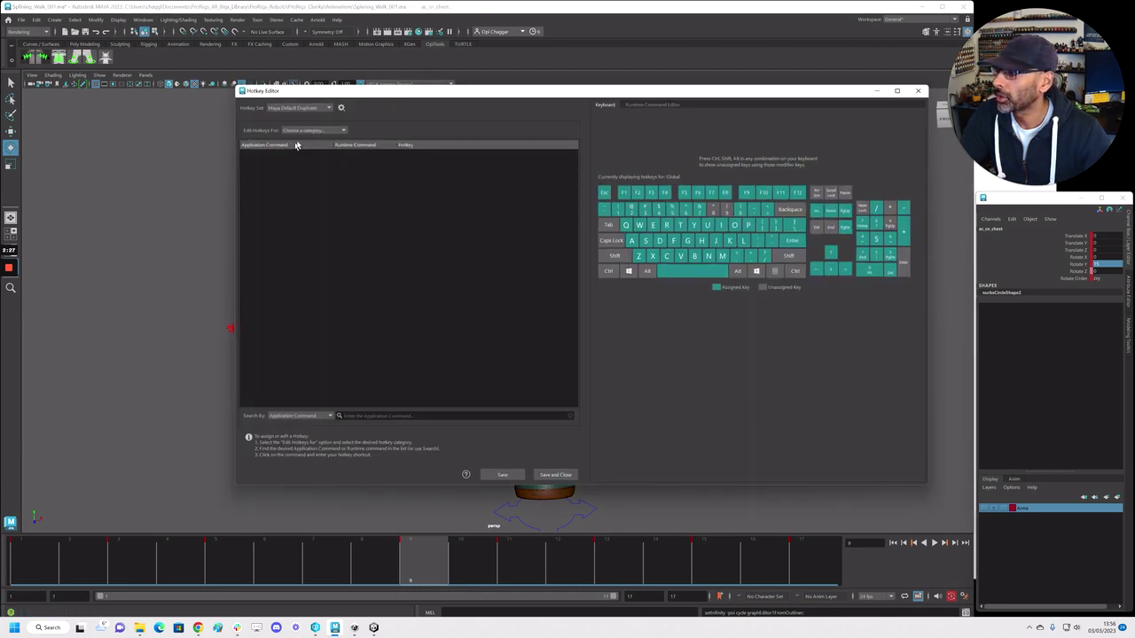
click(340, 131)
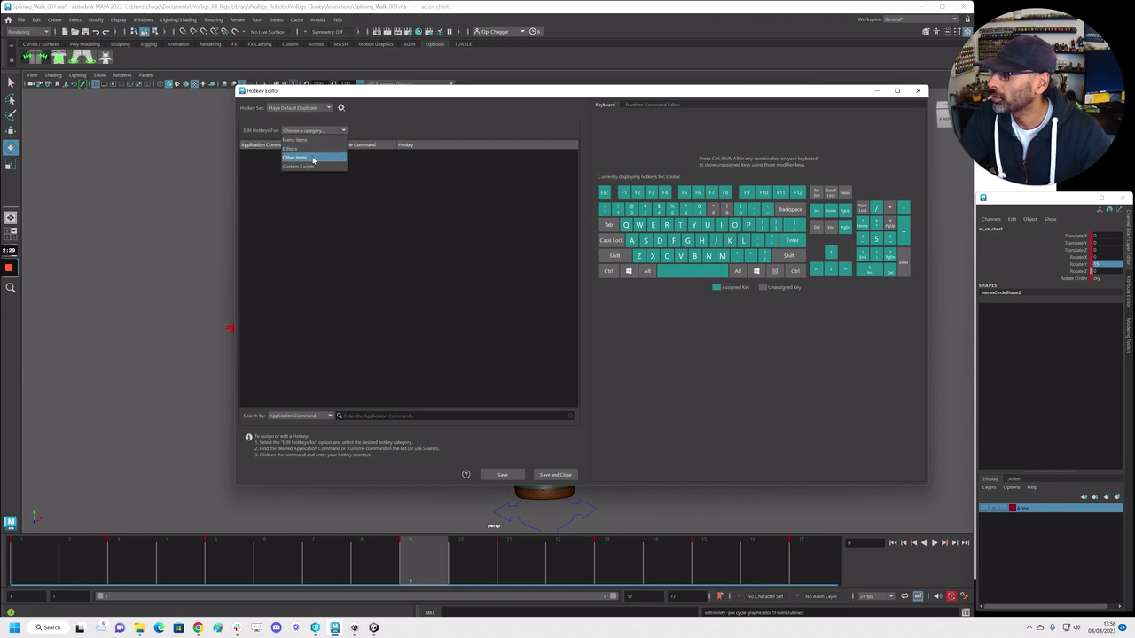
click(313, 167)
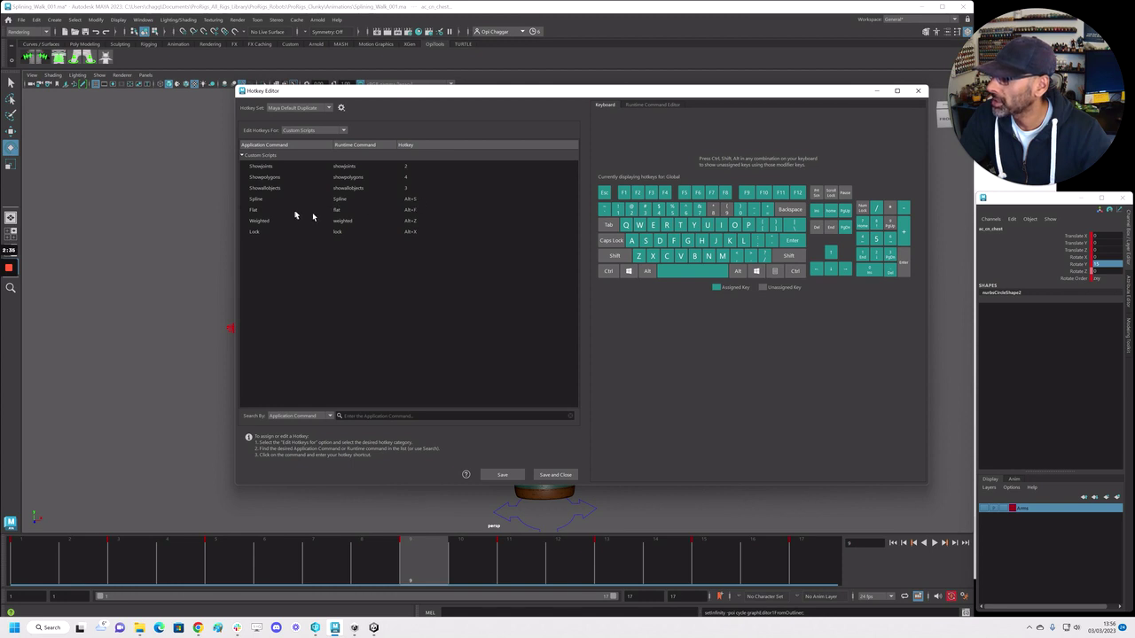
click(919, 92)
Play the walk cycle and review the body twist in the perspective and front views
key(alt+v)
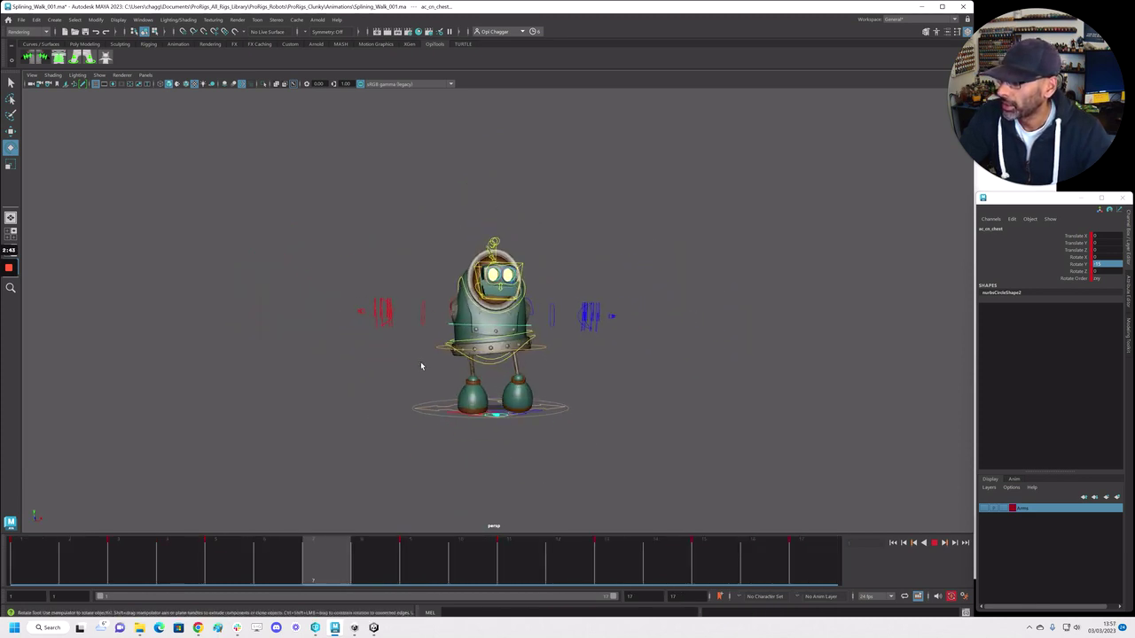
key(space)
key(space)
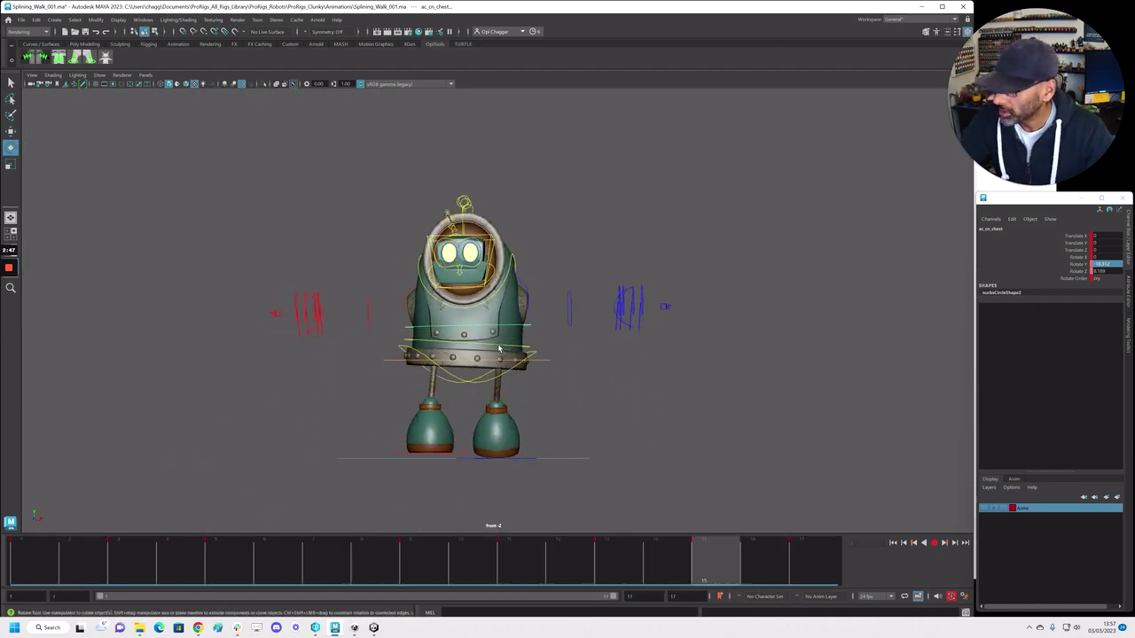
key(space)
key(space)
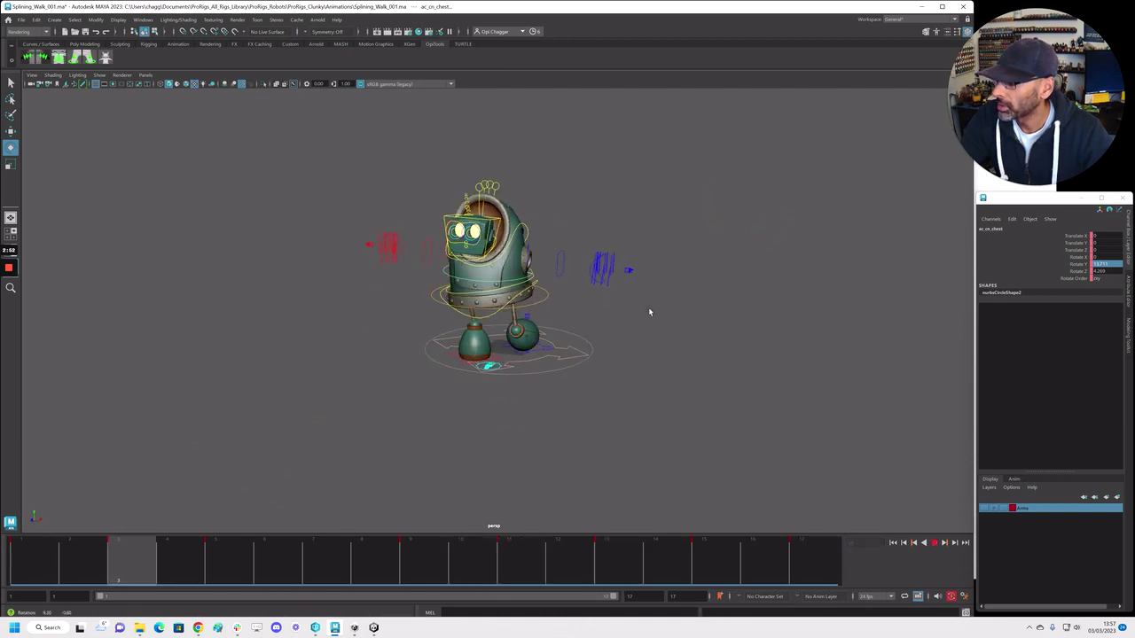
Make the Arms display layer visible so the robot's arms show
click(985, 509)
alt+right_drag(417, 398, 664, 359)
alt+middle_drag(664, 360, 667, 381)
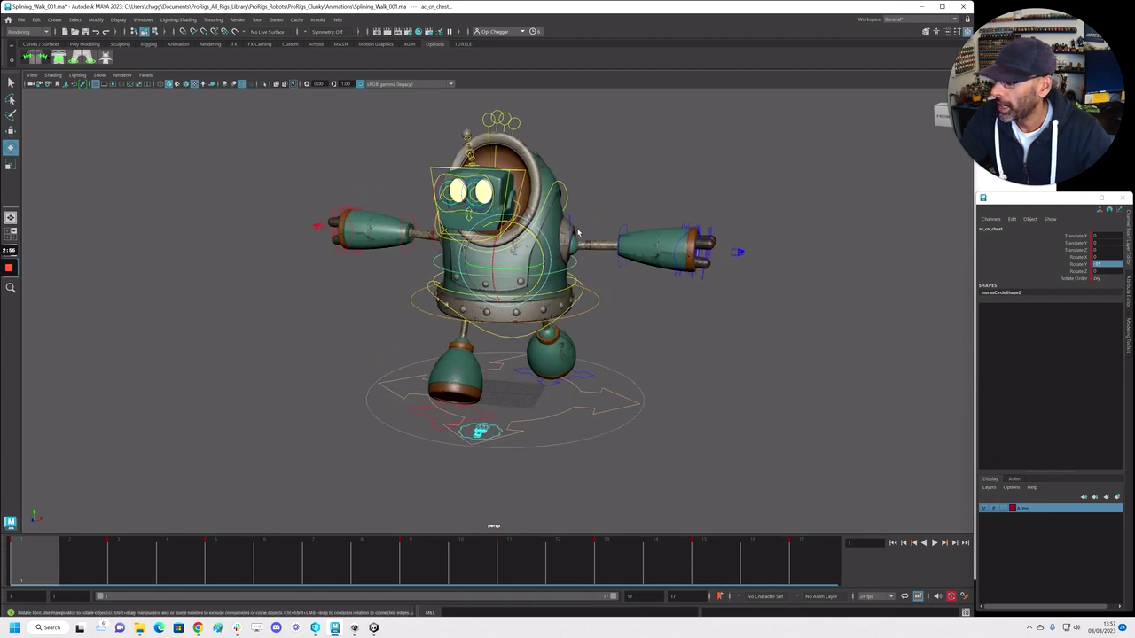
Select the left arm's FK control on frame 1 and rotate the arm down beside the body, setting Rotate Z to -70
click(570, 226)
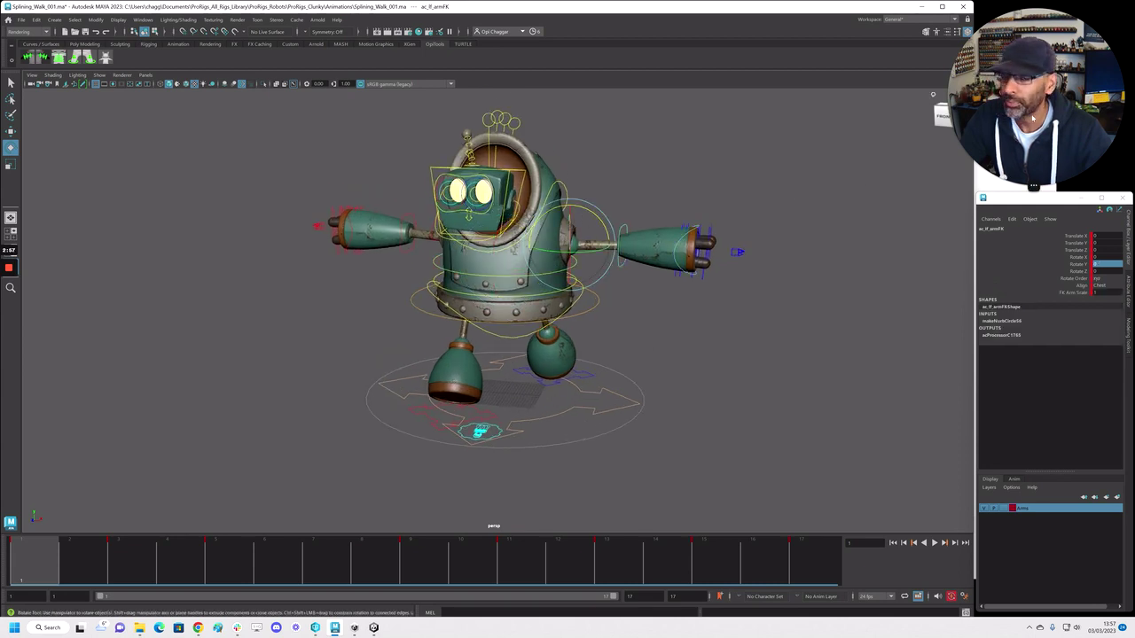
click(1075, 264)
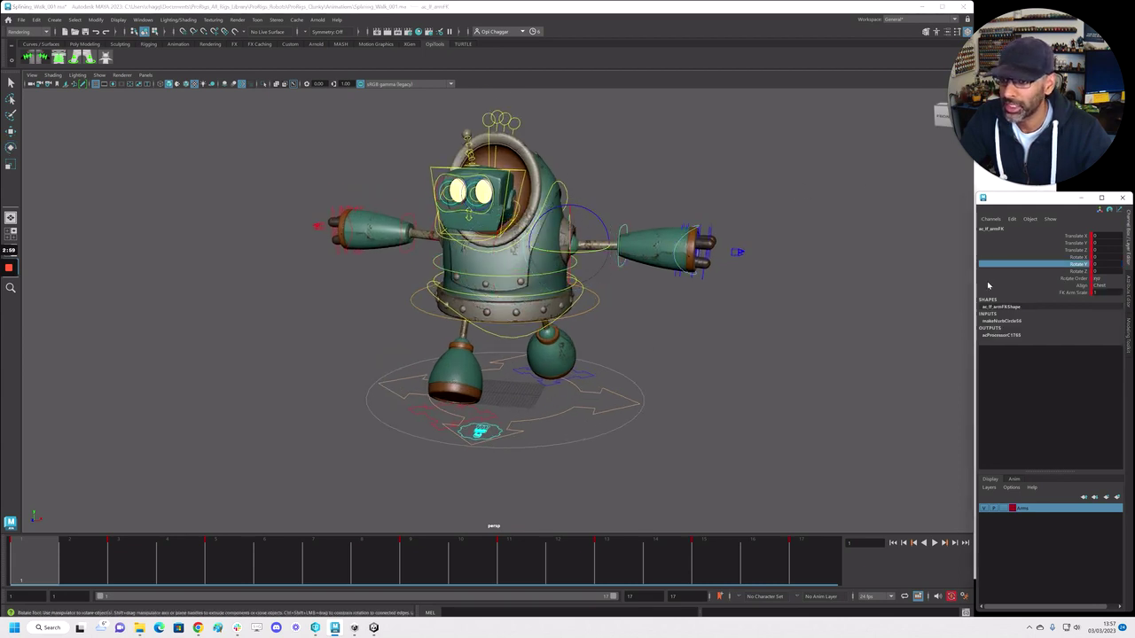
middle_drag(585, 241, 609, 249)
drag(608, 249, 509, 269)
alt+right_drag(510, 269, 692, 253)
alt+drag(691, 253, 626, 271)
mouse_move(594, 203)
middle_down()
mouse_move(611, 213)
mouse_move(588, 202)
mouse_move(599, 204)
middle_up()
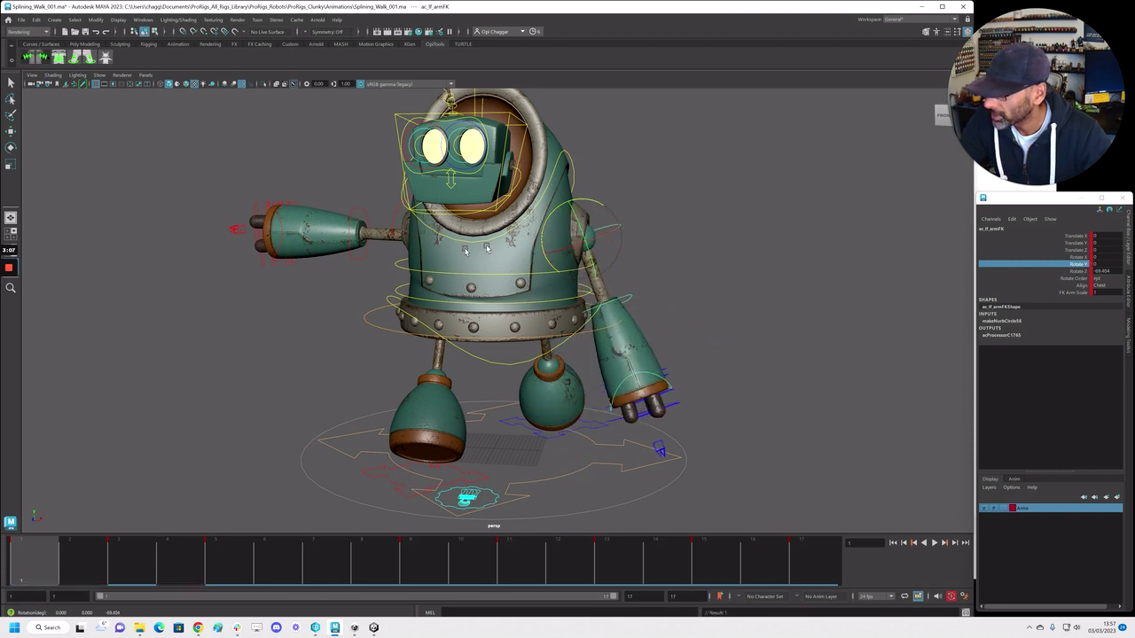
alt+drag(798, 254, 873, 247)
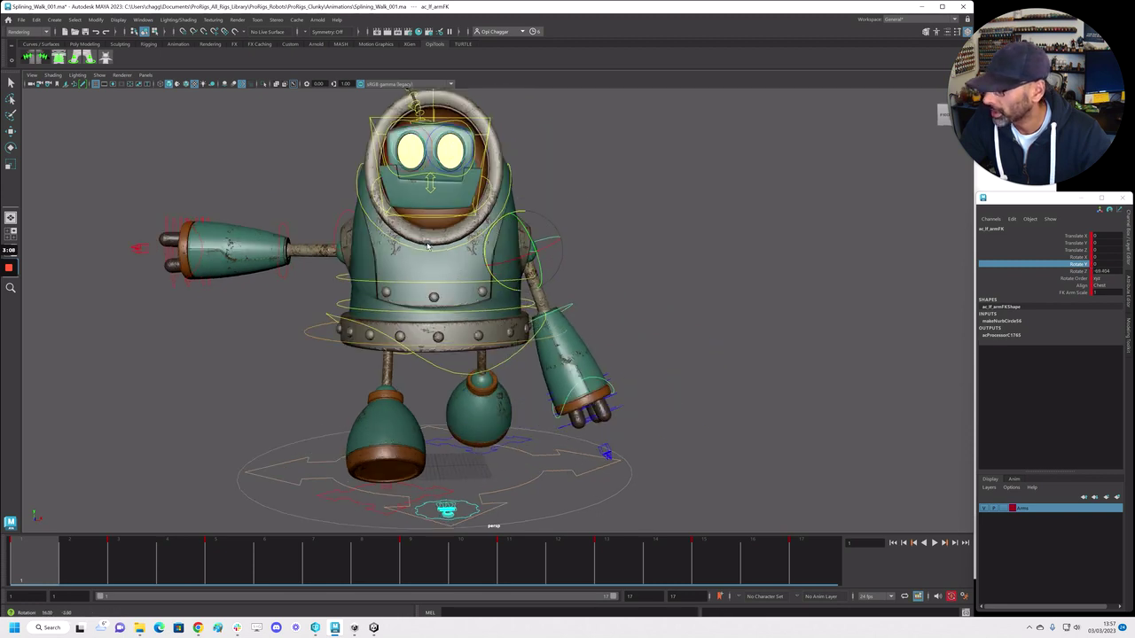
double_click(1114, 270)
text(-90)
key(Return)
alt+drag(803, 421, 702, 446)
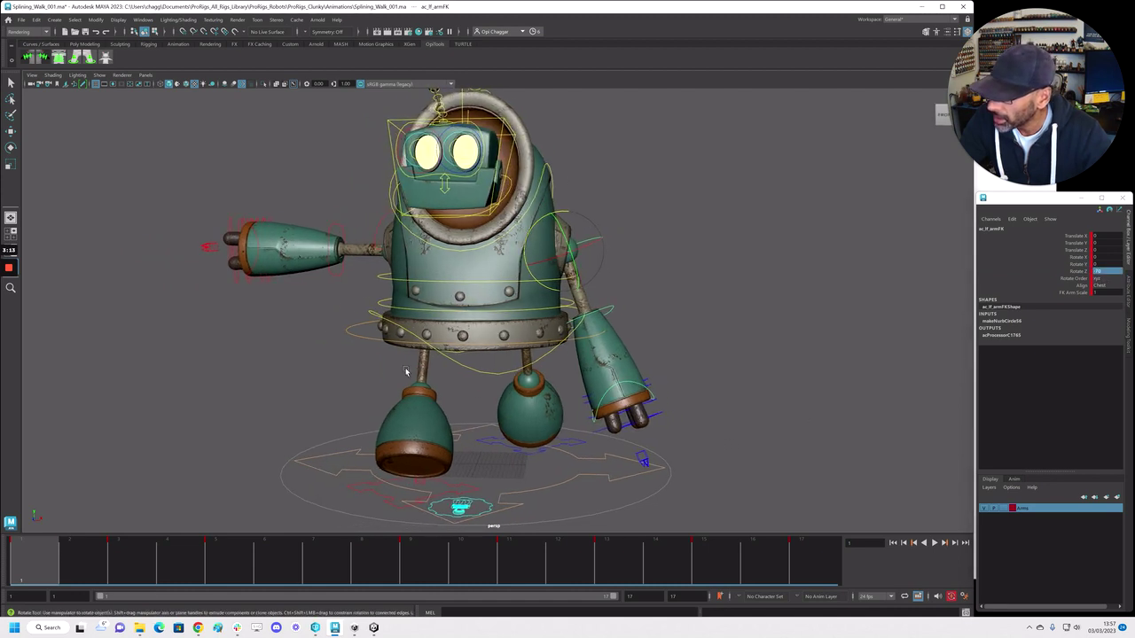
alt+right_drag(406, 372, 680, 392)
click(670, 310)
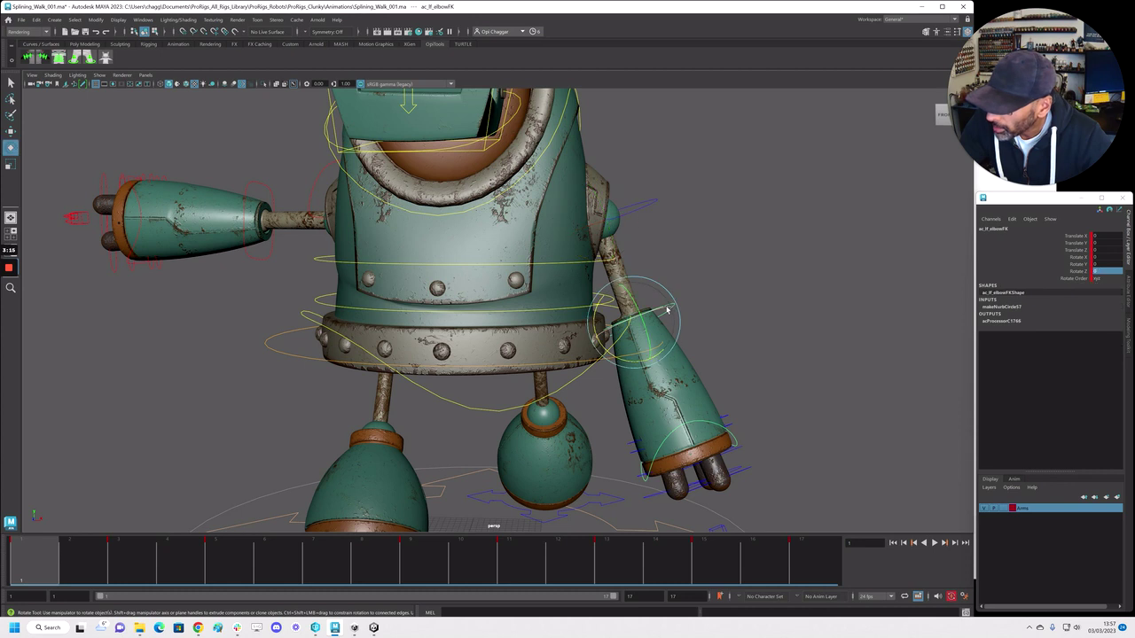
drag(705, 470, 631, 360)
key(ctrl+z)
key(ctrl+z)
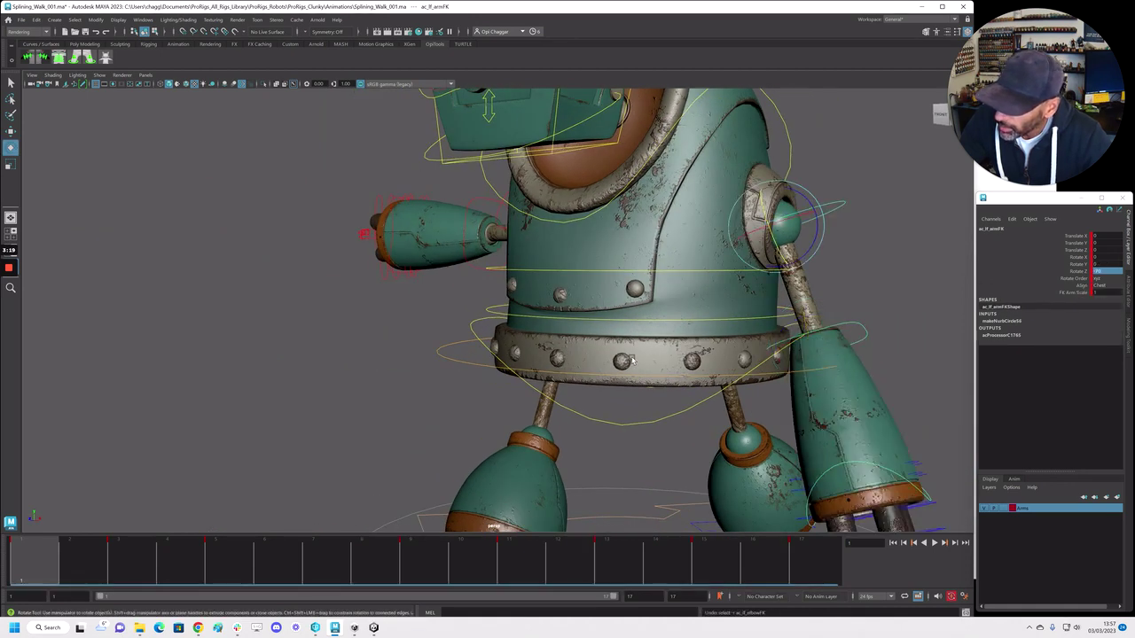
Set the left arm FK control's Rotate Z to -68
alt+right_drag(631, 360, 542, 351)
alt+drag(542, 351, 574, 347)
click(1114, 273)
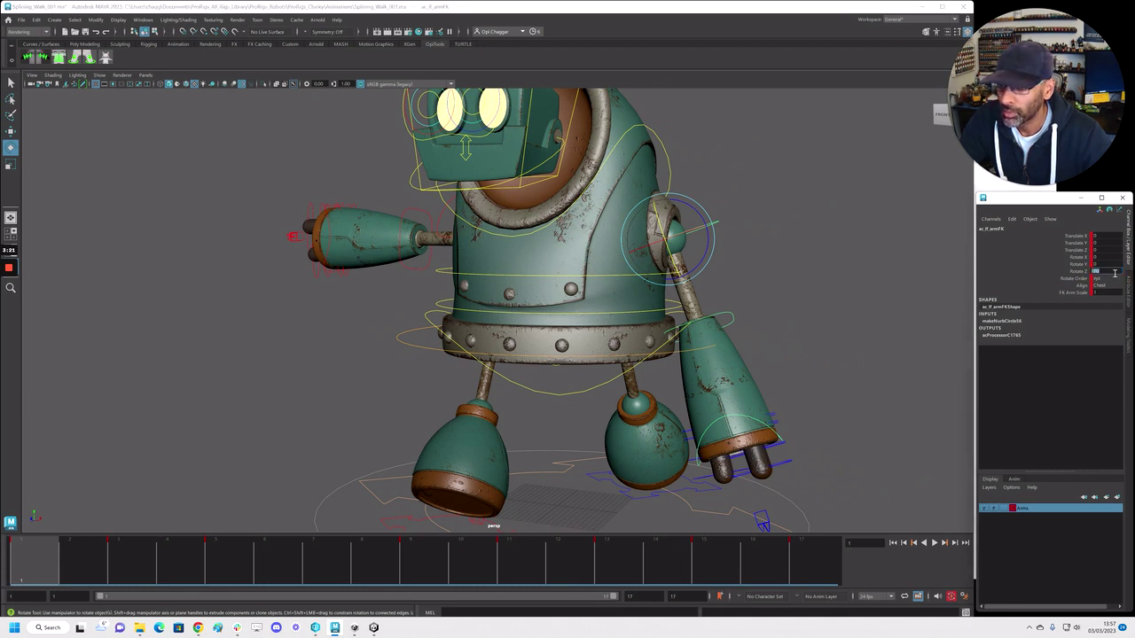
key(Return)
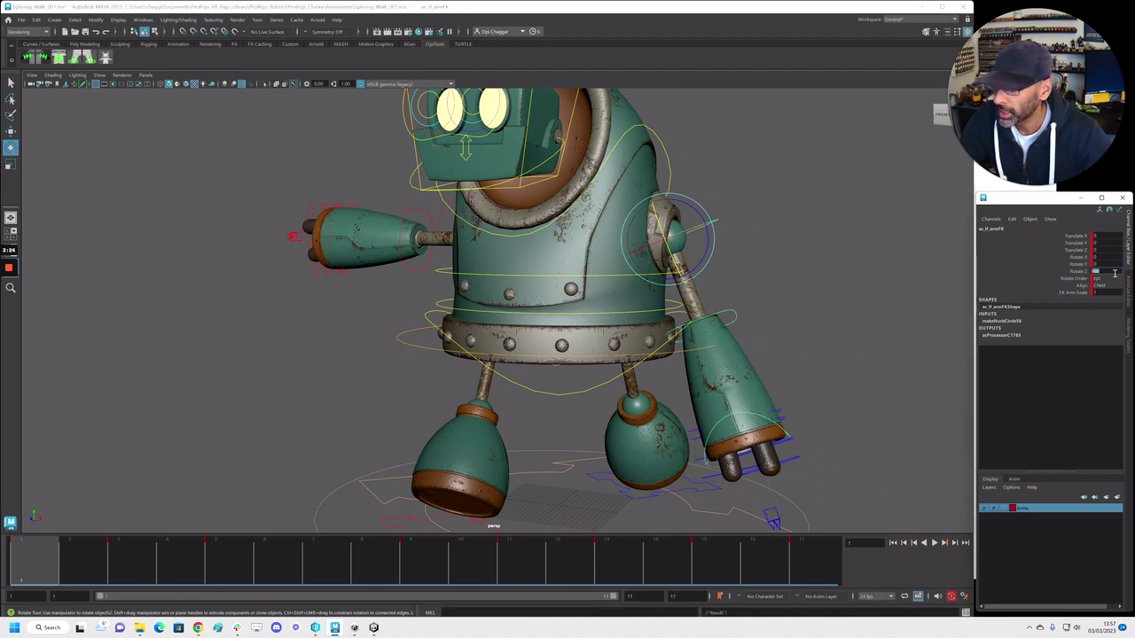
Select the right arm's FK control on frame 1 and lower the arm to match, setting Rotate Z to -68
alt+drag(347, 323, 380, 321)
click(360, 202)
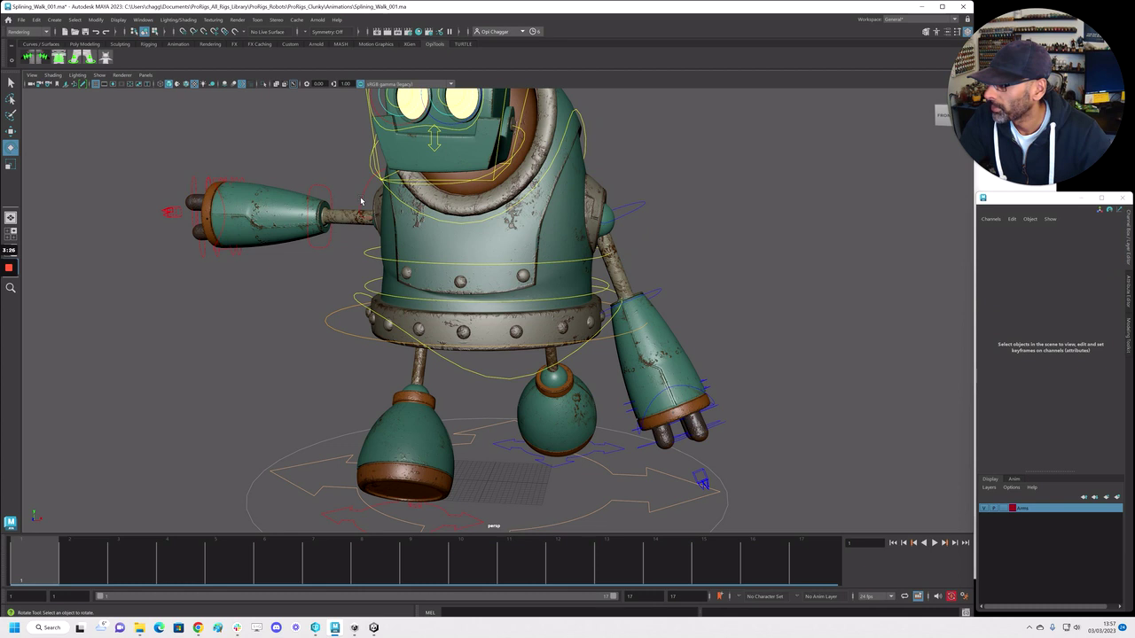
click(363, 202)
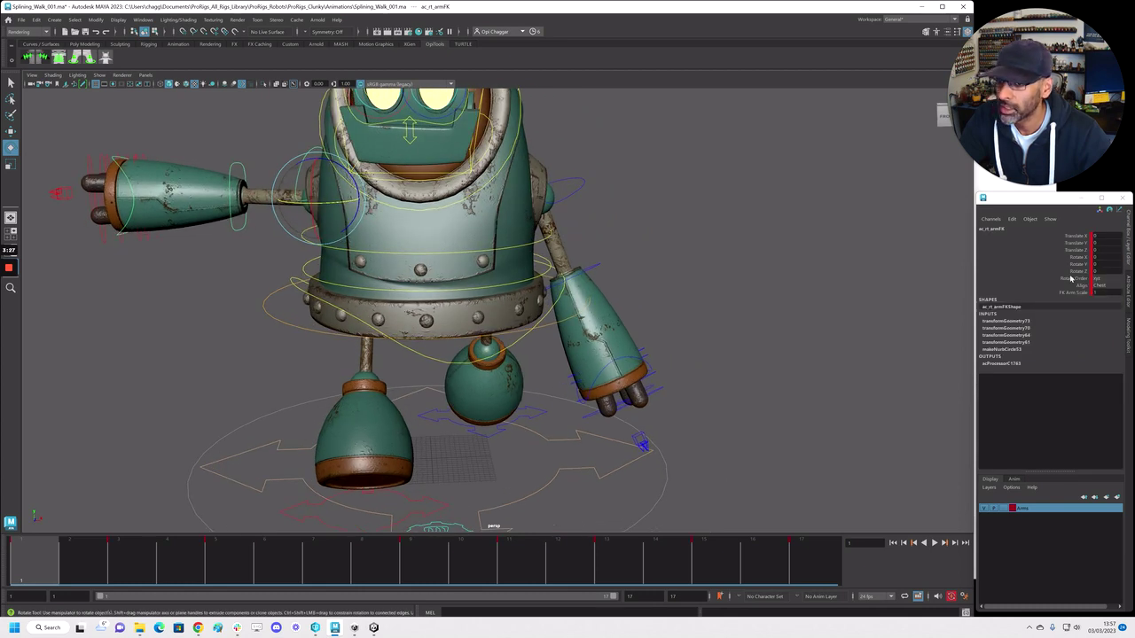
click(1075, 264)
drag(357, 184, 344, 163)
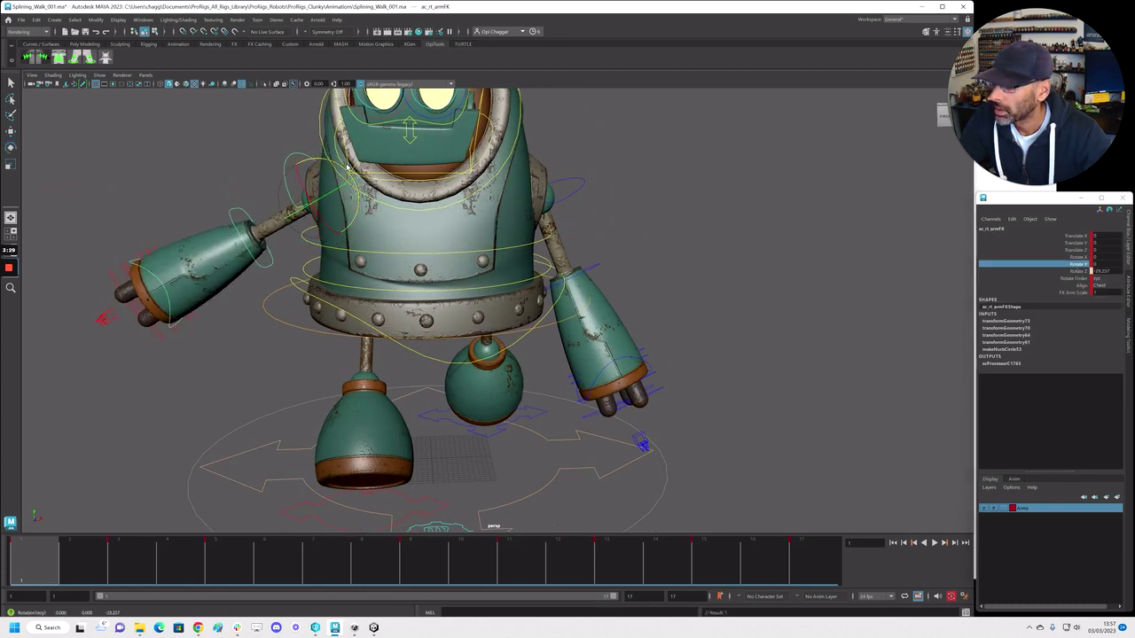
double_click(1113, 271)
text(-68)
key(Return)
Play the walk to check how the lowered arms behave across the frames
alt+right_drag(578, 444, 403, 385)
mouse_move(403, 385)
alt+mouse_down()
mouse_move(353, 379)
mouse_move(436, 393)
mouse_move(414, 391)
alt+mouse_up()
key(alt+v)
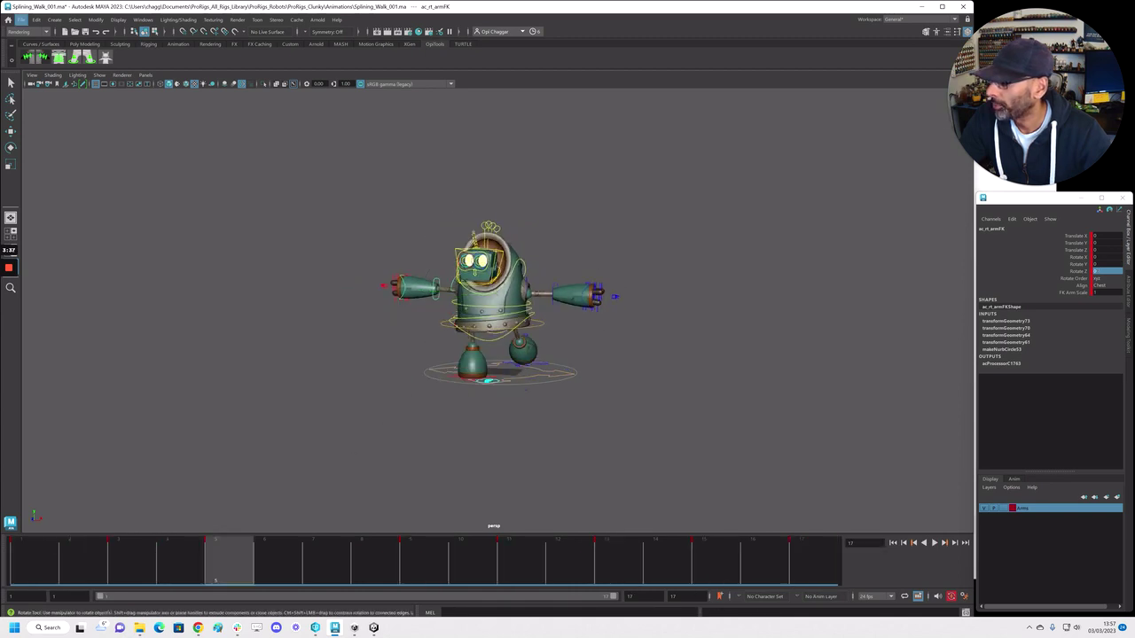
key(Escape)
alt+right_drag(483, 401, 541, 395)
alt+drag(403, 311, 471, 327)
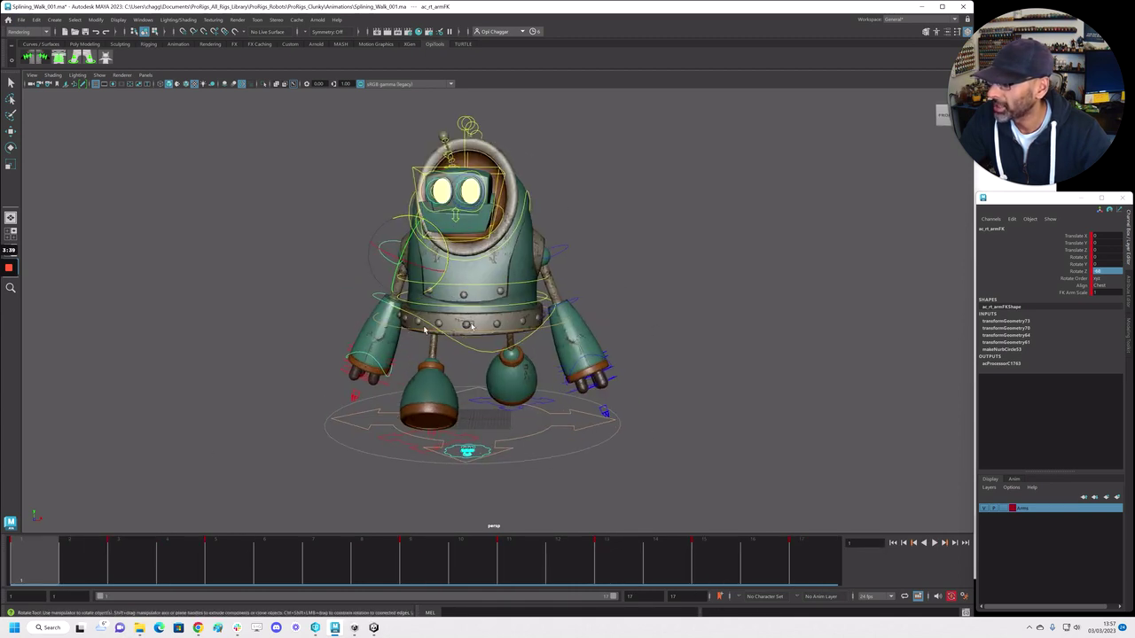
Select both arm FK controls and delete their keys between frames 1 and 17
click(562, 249)
shift+drag(102, 567, 735, 567)
right_click(667, 565)
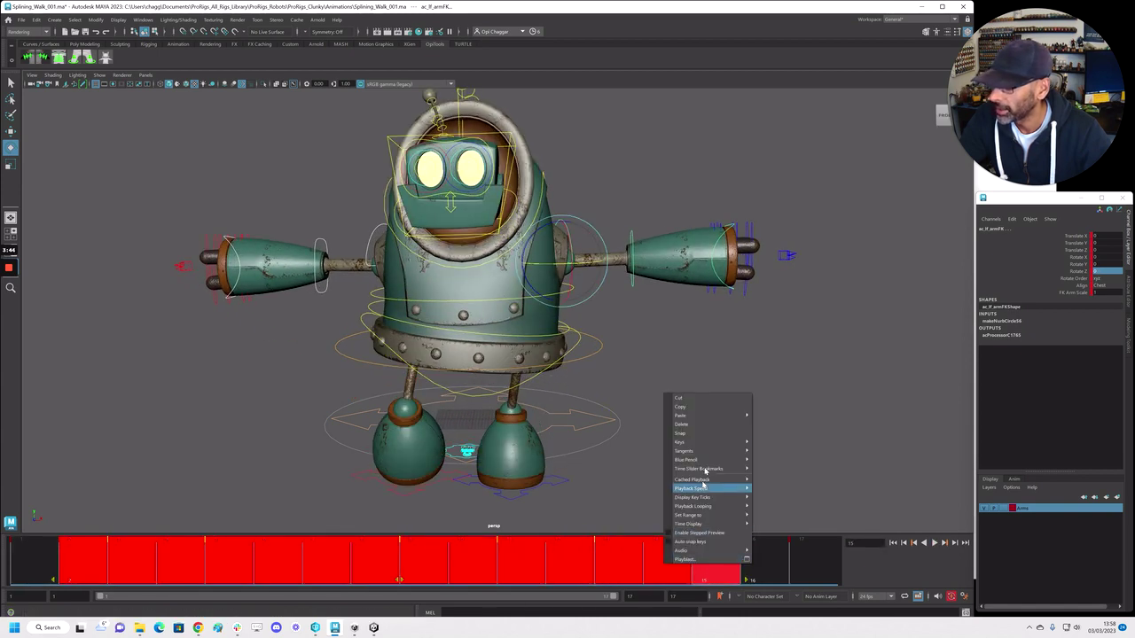
click(700, 425)
Copy both arms' frame 1 pose to a key on frame 17 and play the walk
drag(715, 564, 25, 559)
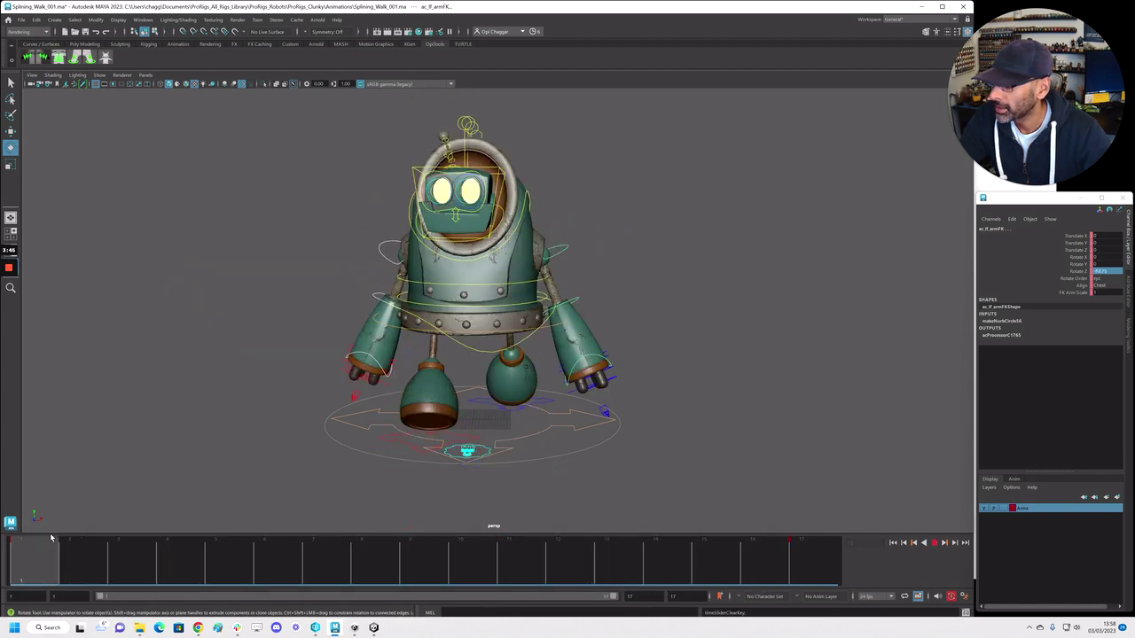
middle_drag(27, 567, 803, 573)
key(s)
key(alt+v)
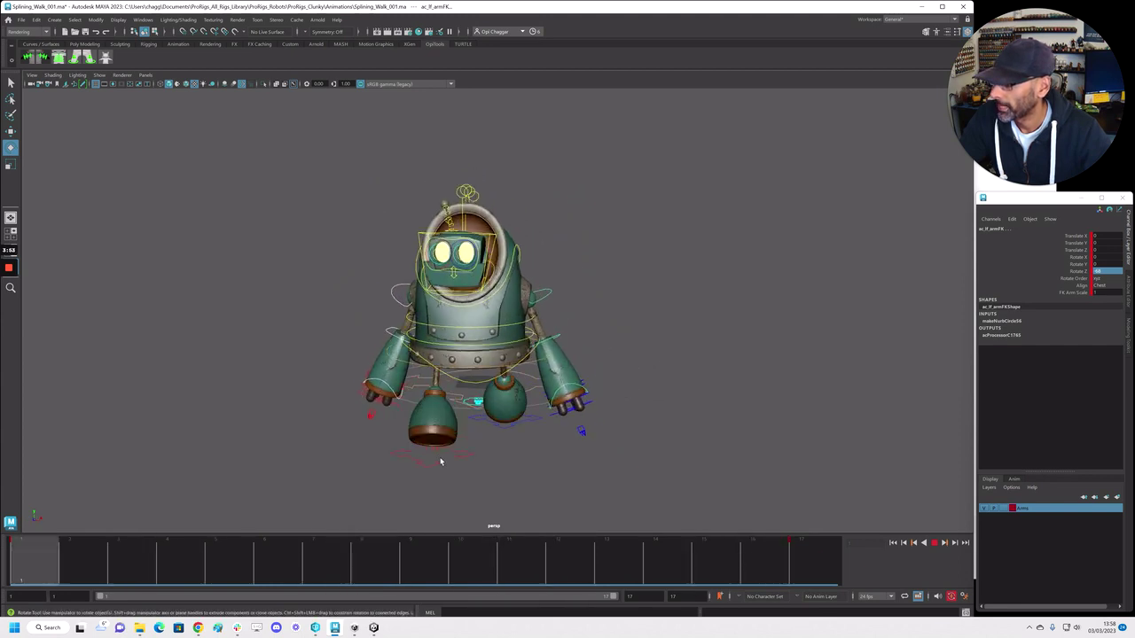
key(Escape)
Select the right arm FK control on frame 1 and swing the arm backward, to a Rotate Y of about 22.7
alt+drag(289, 388, 541, 382)
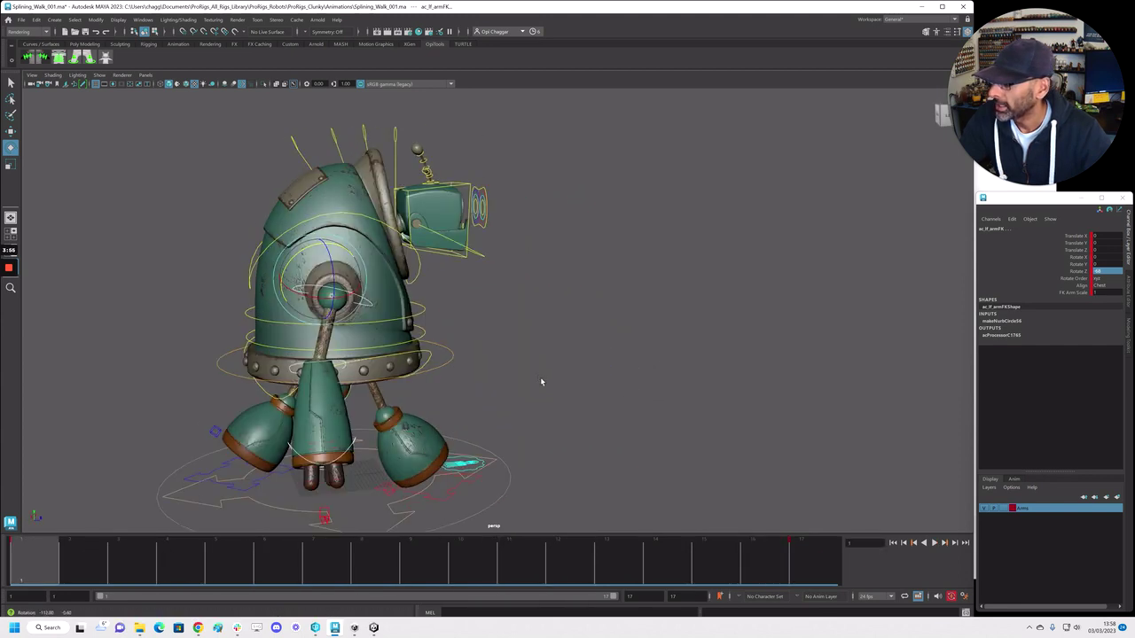
click(447, 304)
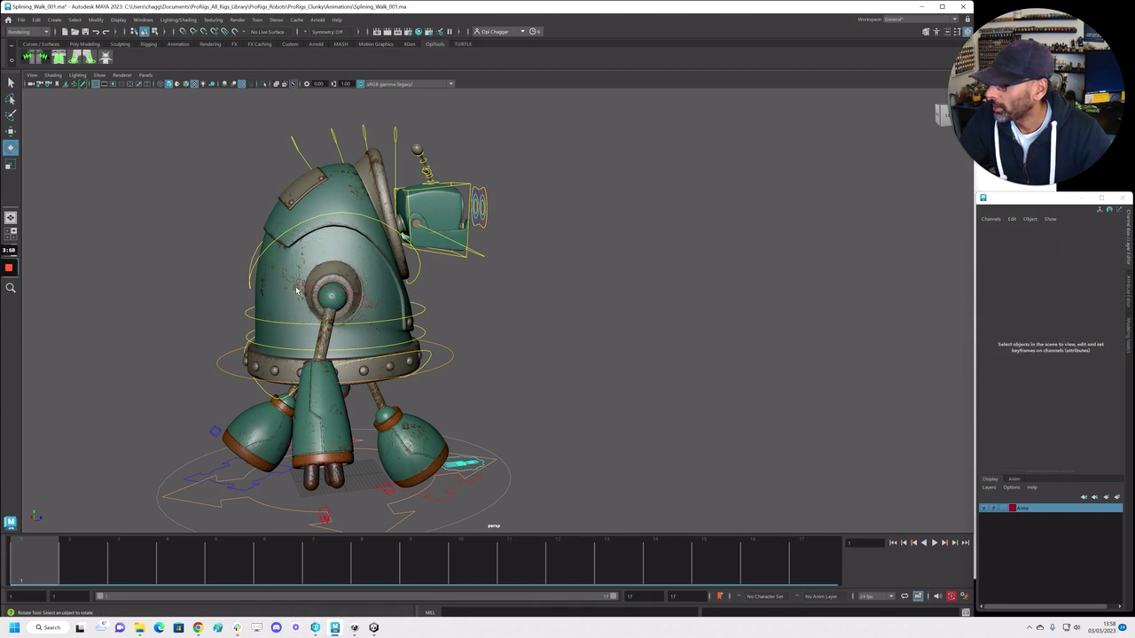
click(297, 290)
click(1020, 266)
scroll(702, 304, down, 1)
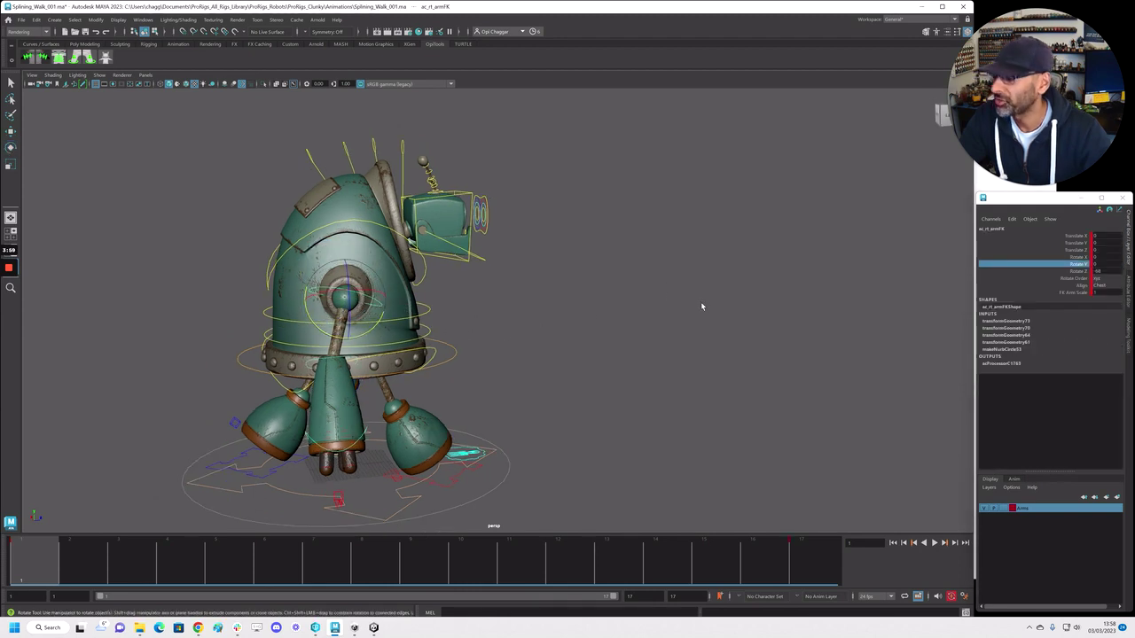
alt+drag(530, 389, 454, 389)
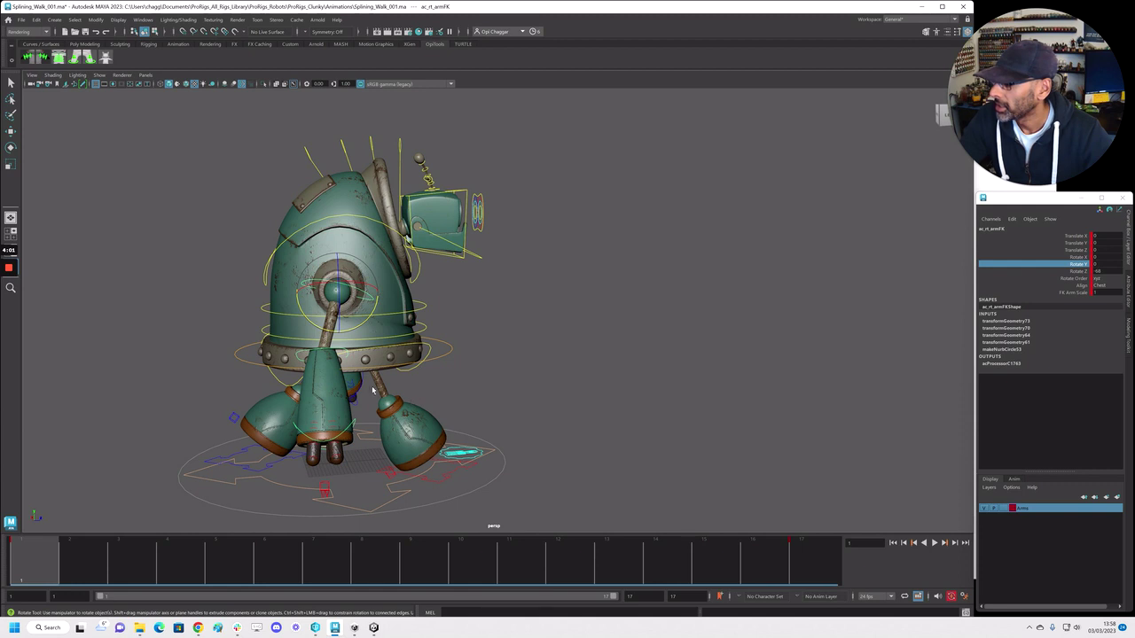
alt+drag(416, 441, 407, 432)
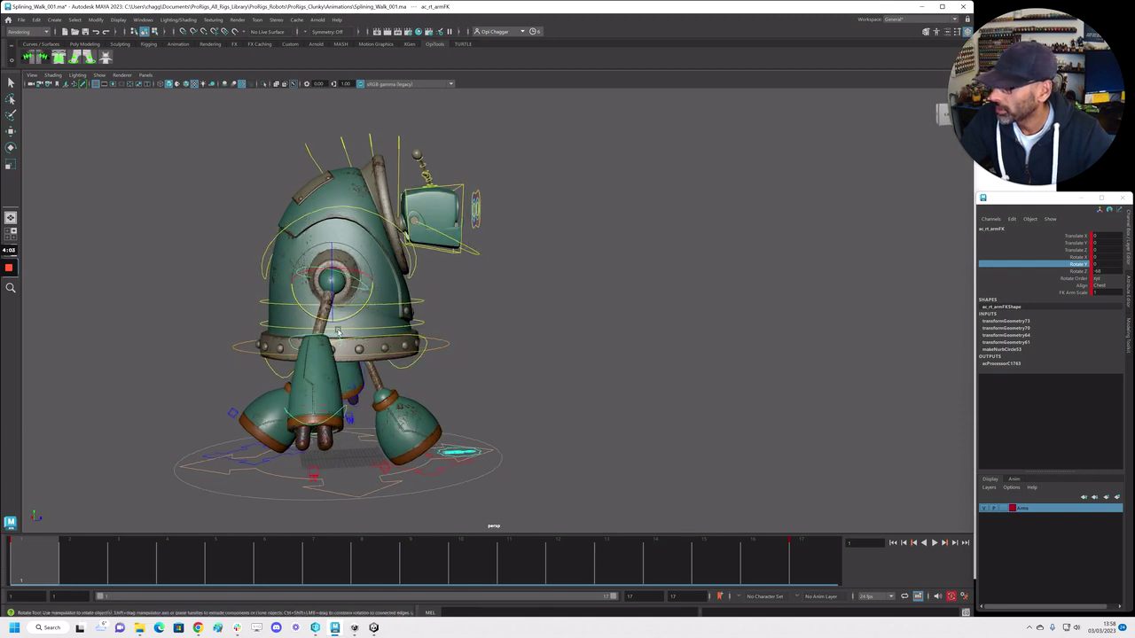
drag(352, 315, 257, 348)
Select the right arm FK control on frame 1 and set its Rotate Y to 30
alt+drag(536, 234, 470, 253)
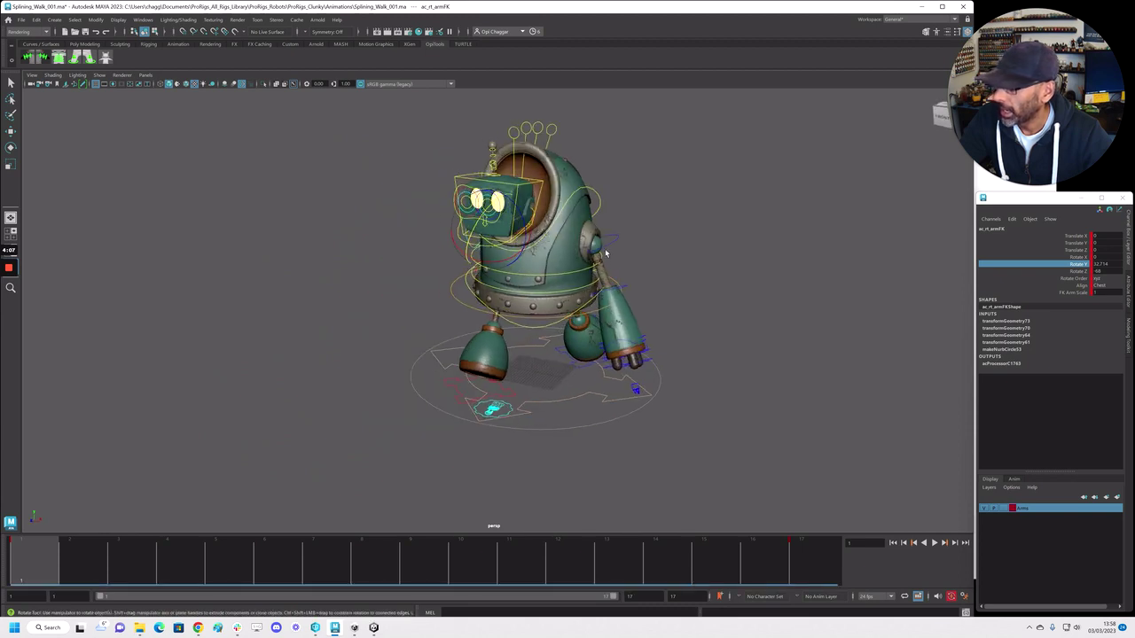
click(619, 241)
alt+drag(618, 241, 542, 227)
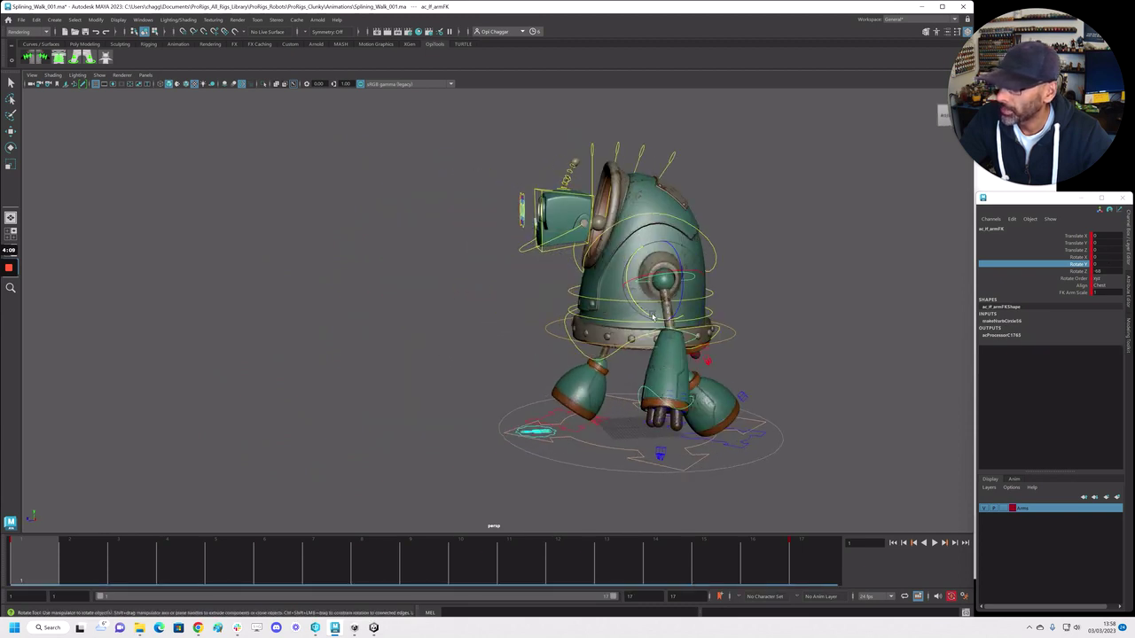
alt+drag(562, 312, 665, 317)
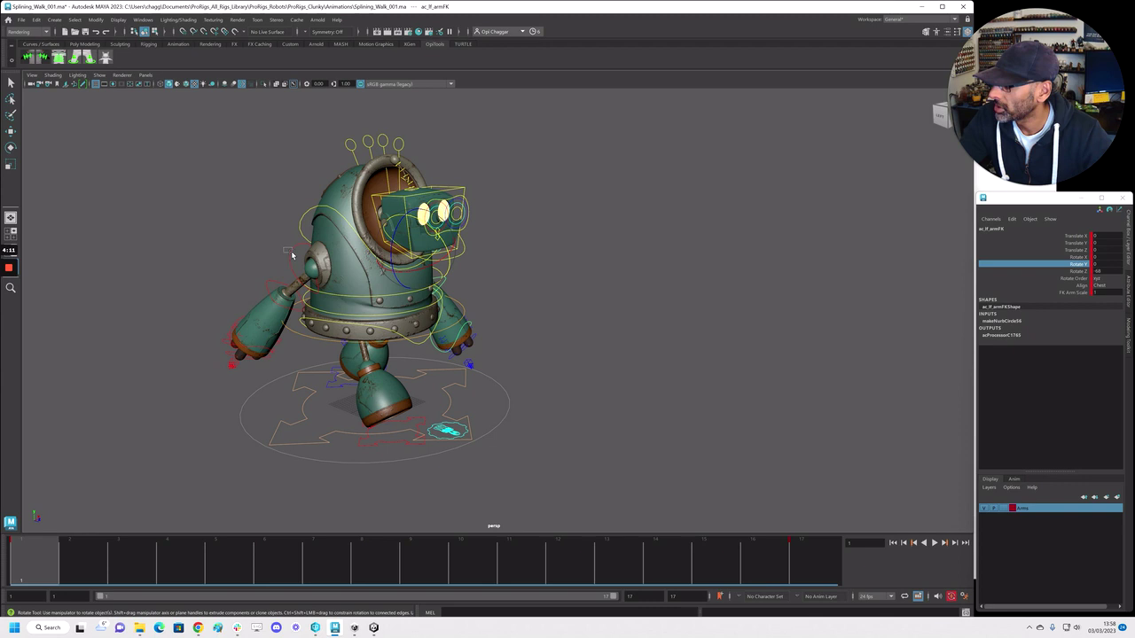
click(292, 255)
click(1112, 264)
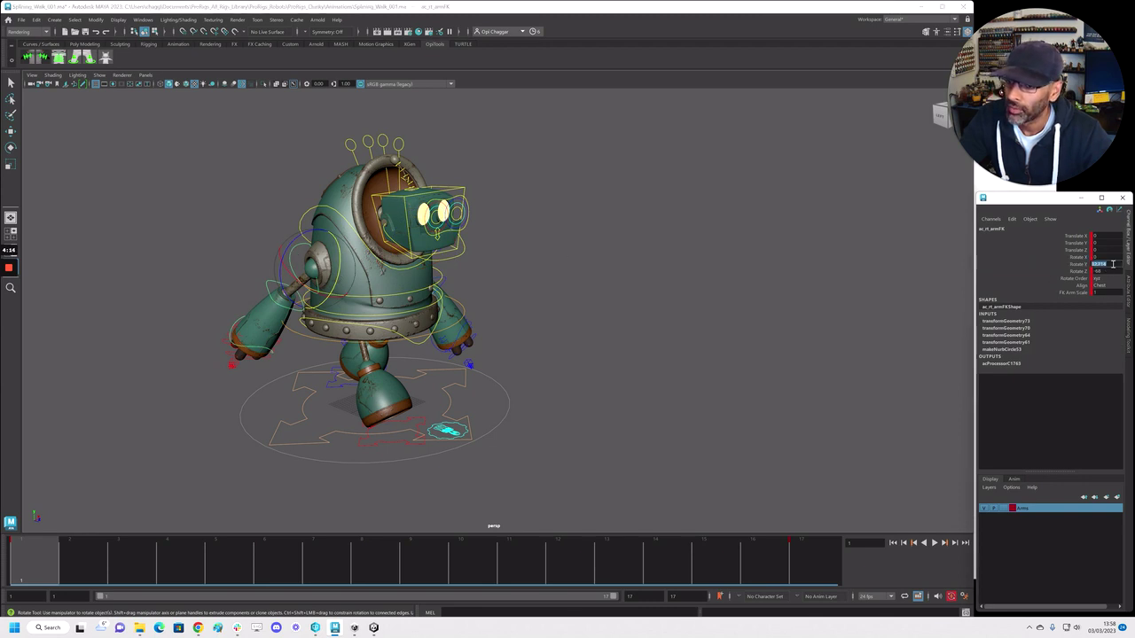
text(93)
key(Return)
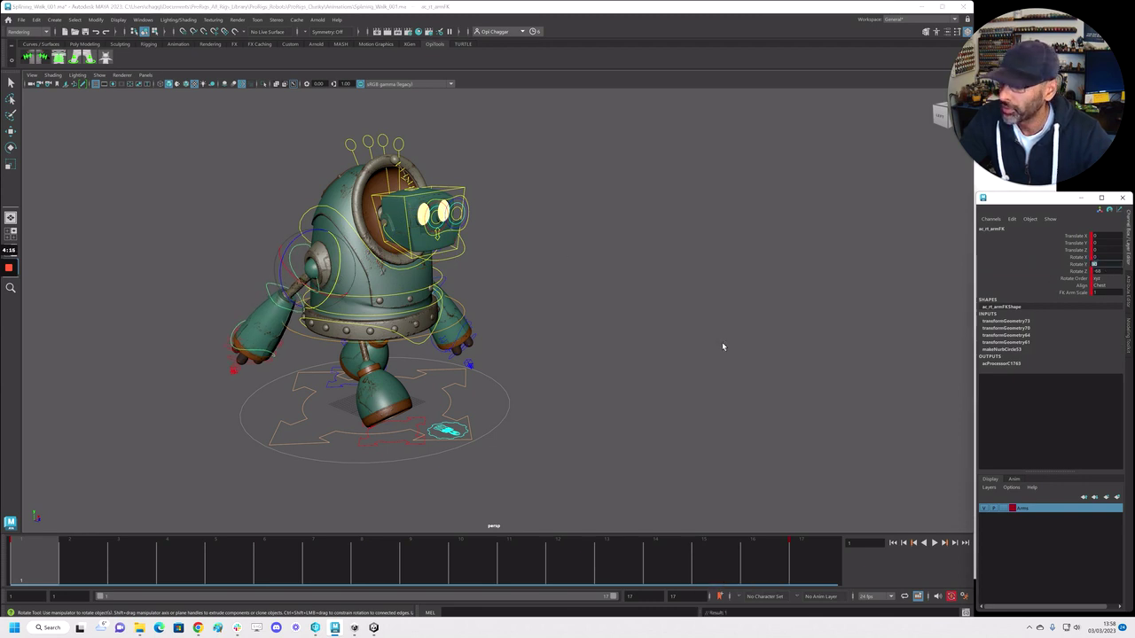
Select the left arm FK control on frame 1 and set its Rotate Y to -30
alt+drag(719, 335, 666, 282)
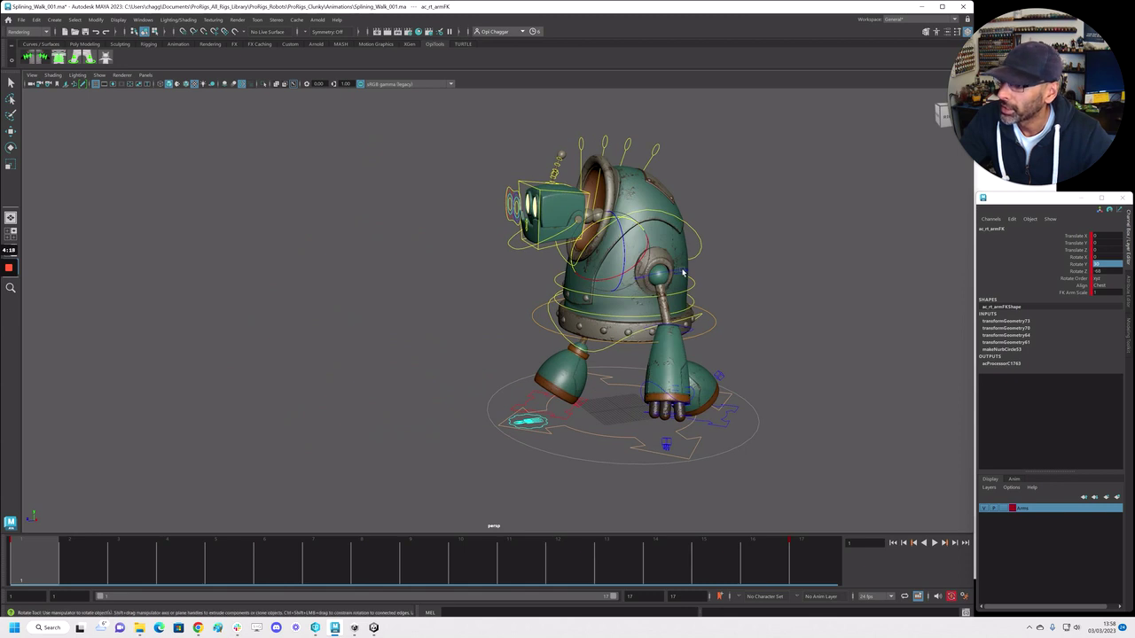
click(683, 272)
click(1100, 264)
text(-30)
key(Return)
alt+drag(615, 393, 663, 387)
alt+right_drag(662, 387, 564, 367)
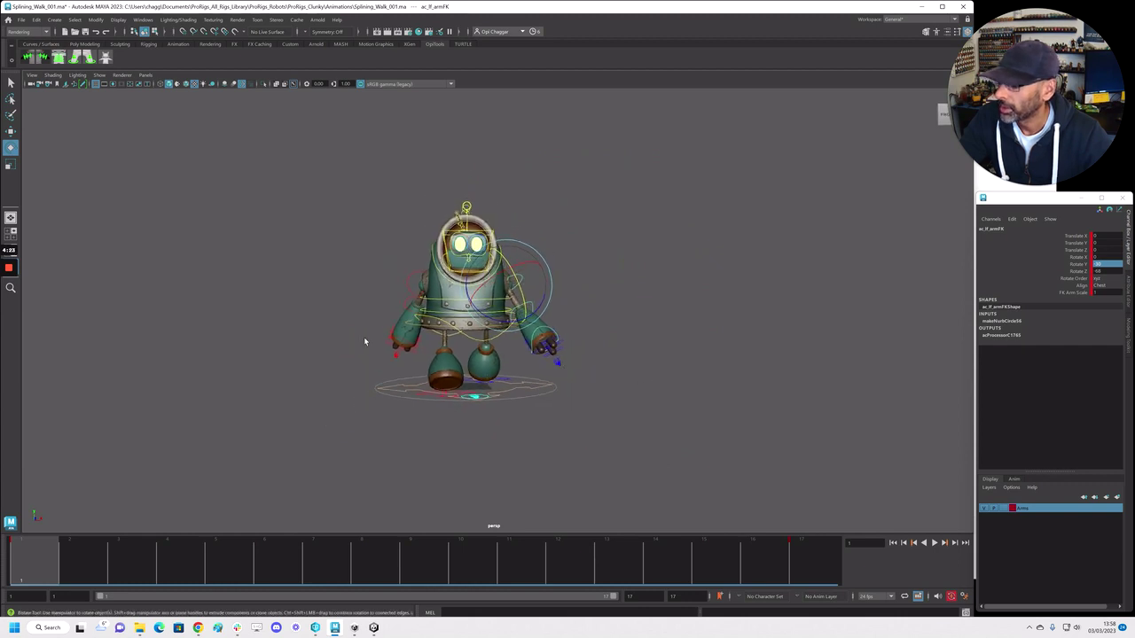
Select both arm FK controls, copy their frame 1 pose to a key on frame 17, and play the walk
click(408, 282)
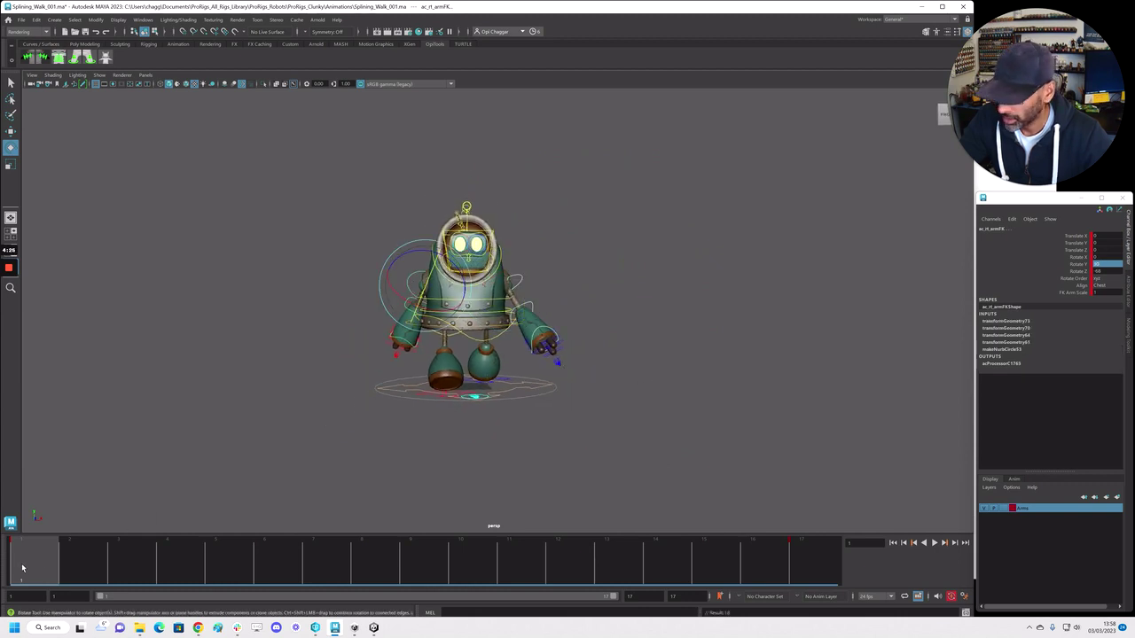
mouse_move(19, 567)
mouse_down()
mouse_move(874, 615)
mouse_move(601, 579)
mouse_move(35, 565)
mouse_up()
alt+drag(433, 462, 452, 430)
key(alt+v)
key(alt+v)
On frame 10, set the left arm FK control's Rotate Y to 30 to swing the arm backward
drag(158, 558, 479, 572)
alt+right_drag(397, 498, 552, 431)
alt+drag(551, 431, 586, 413)
click(561, 286)
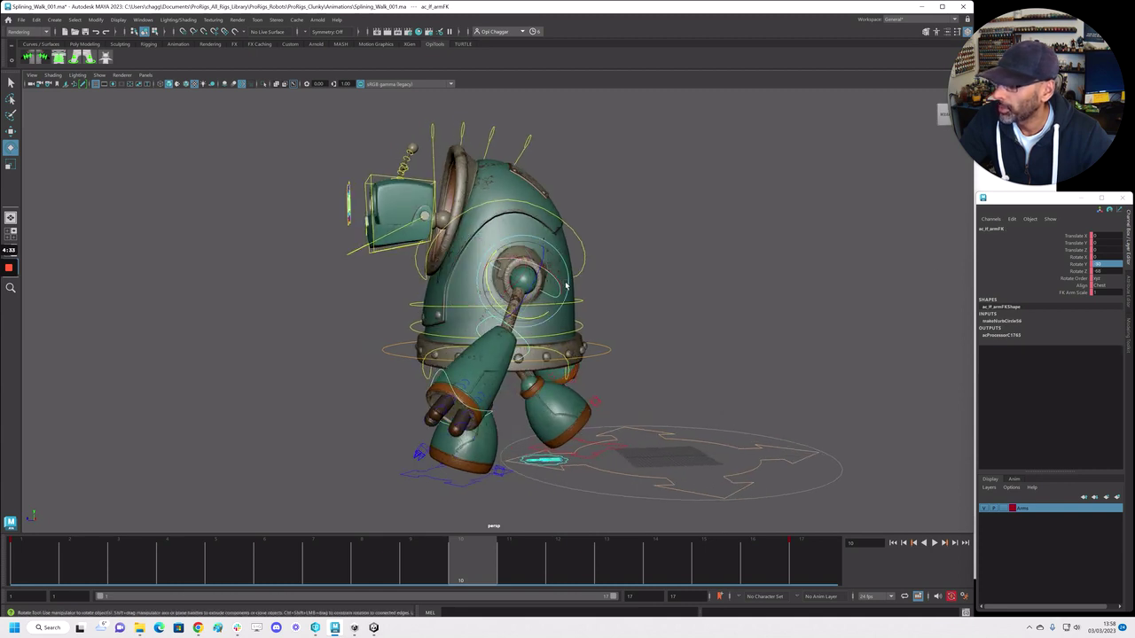
double_click(1108, 265)
text(30)
key(Return)
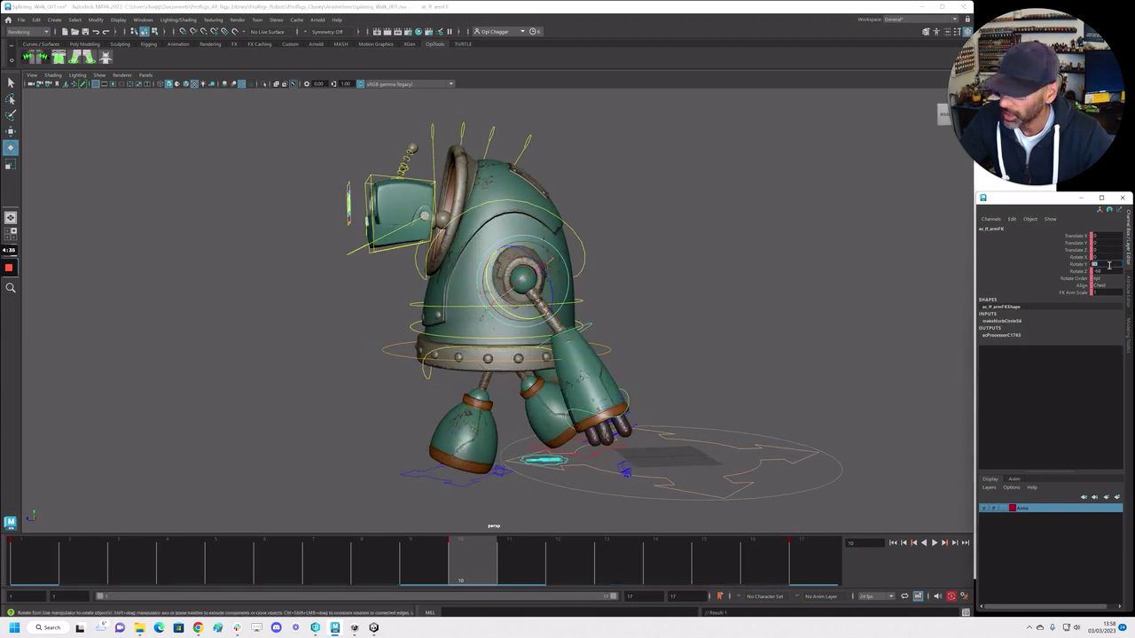
On frame 10, set the right arm FK control's Rotate Y to -30 to swing the arm forward
alt+drag(345, 418, 464, 419)
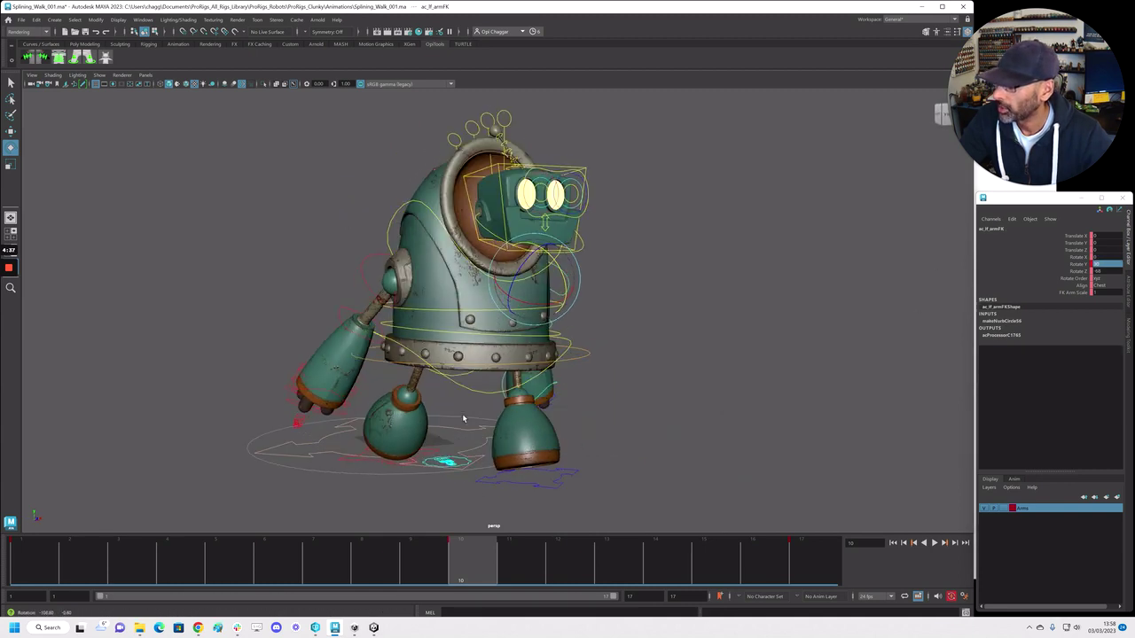
click(368, 270)
double_click(1114, 265)
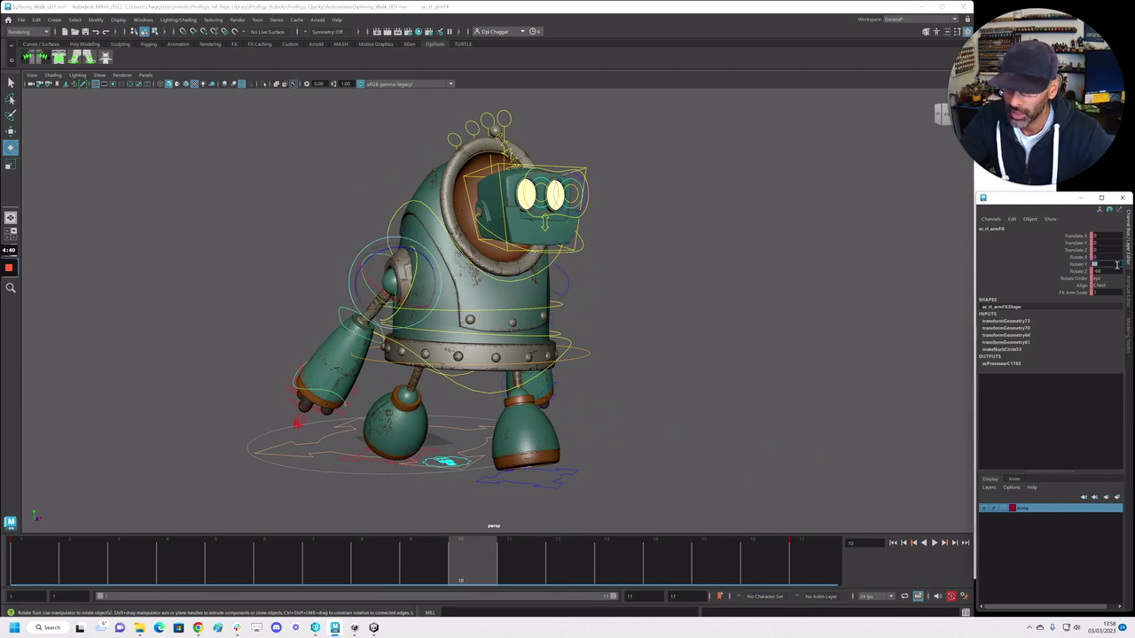
text(0)
key(Return)
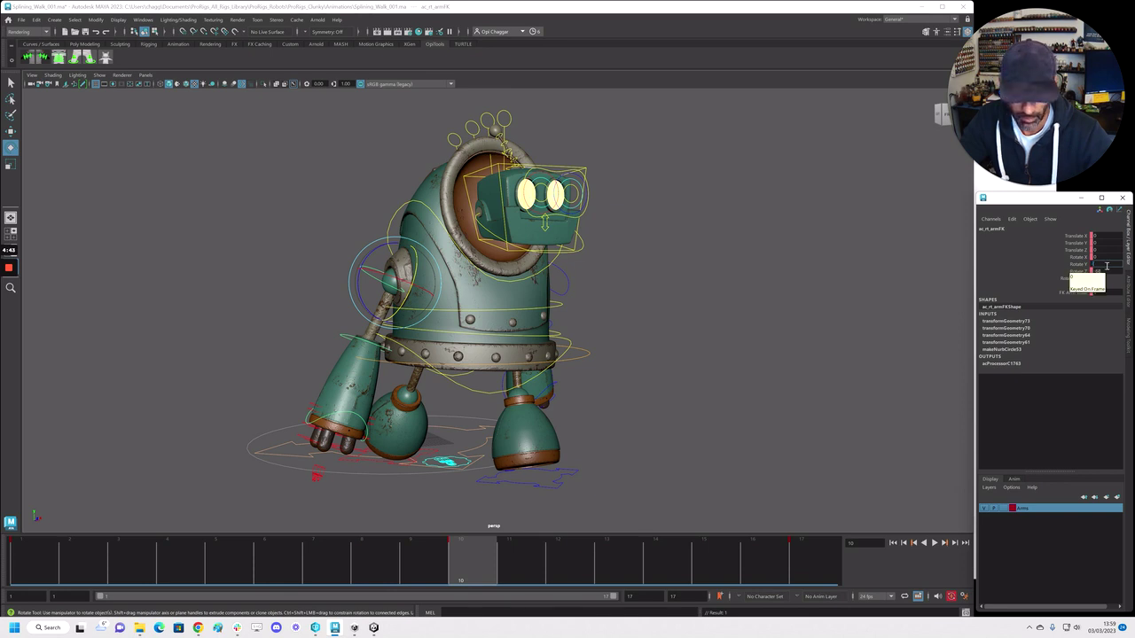
key(Return)
Play and scrub the walk from the front to examine the opposing arm swing
scroll(453, 375, down, 5)
alt+drag(453, 375, 391, 375)
key(alt+v)
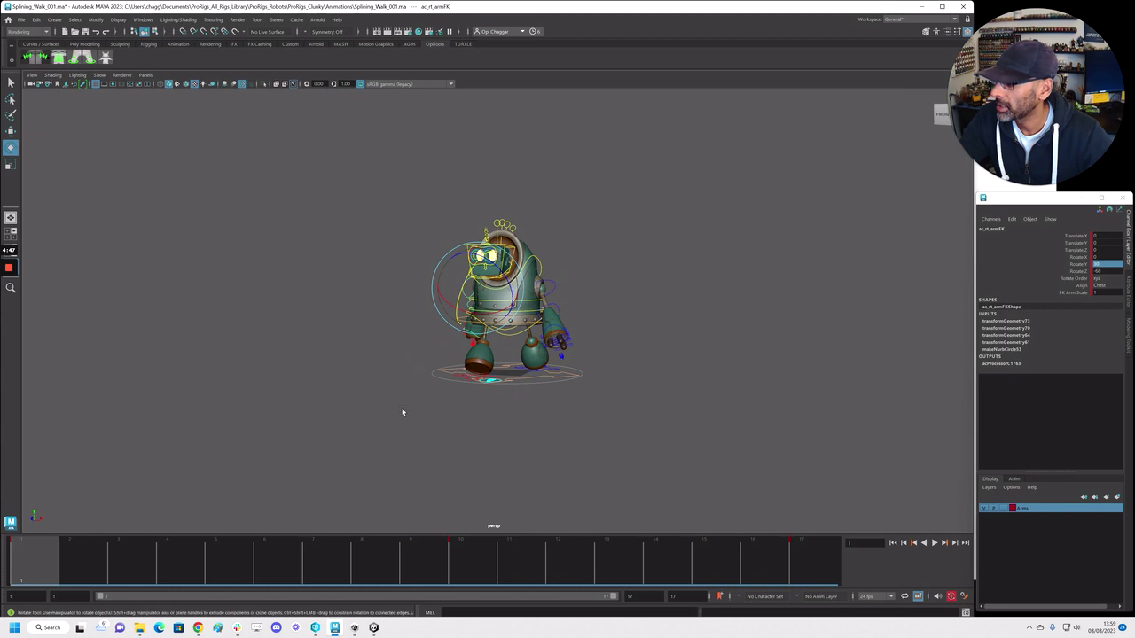
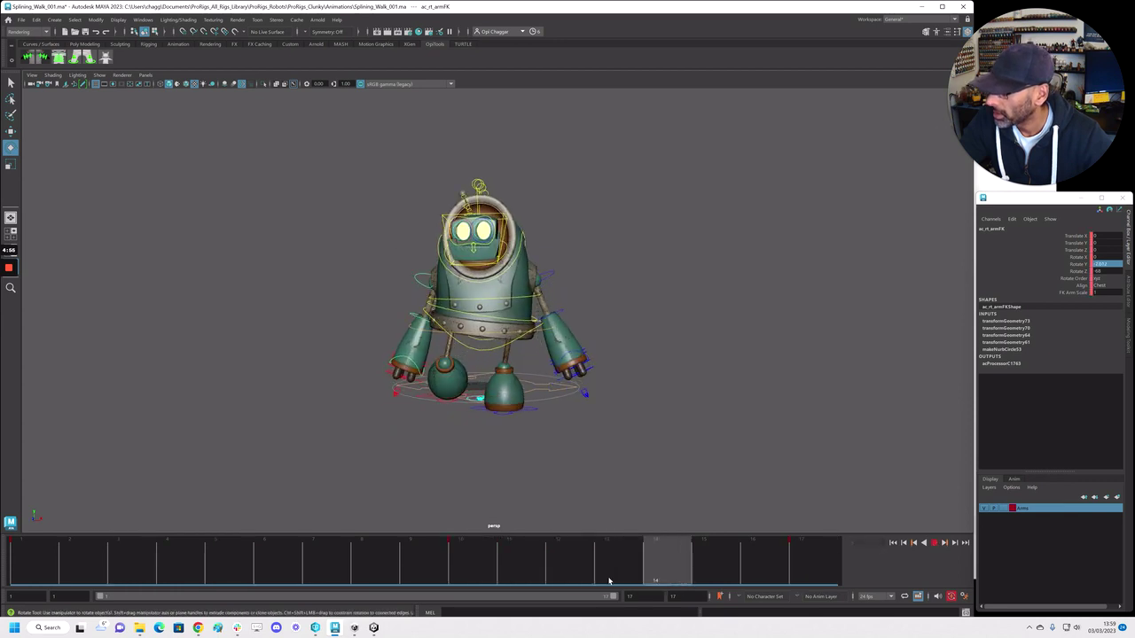
key(alt+v)
alt+right_drag(531, 372, 637, 347)
key(alt+v)
drag(399, 566, 568, 573)
alt+right_drag(562, 496, 430, 439)
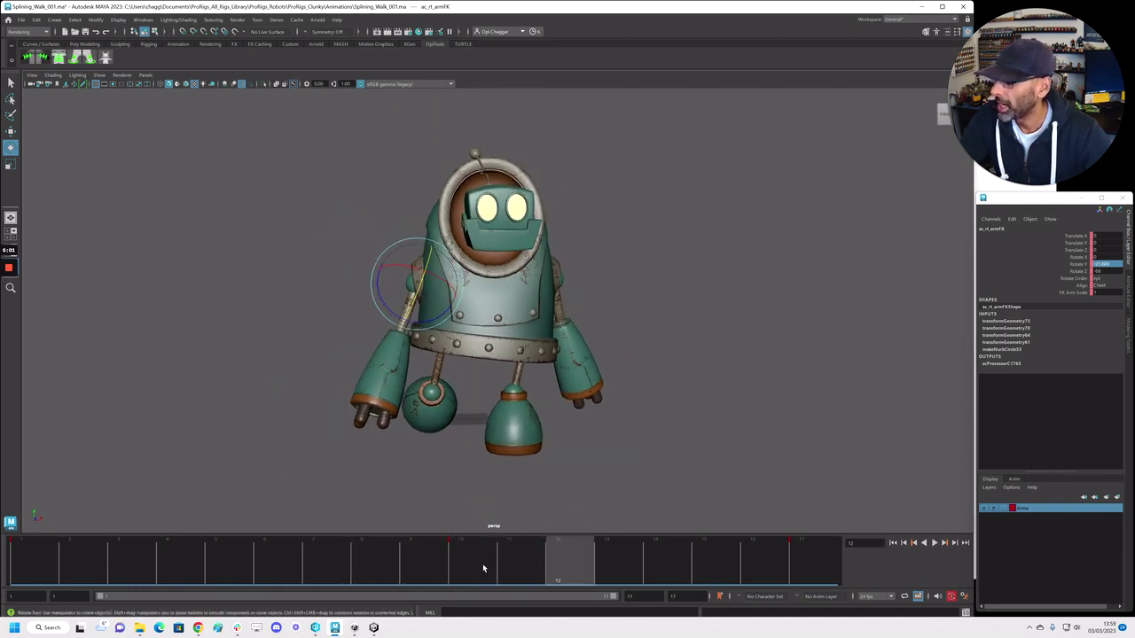
key(alt+v)
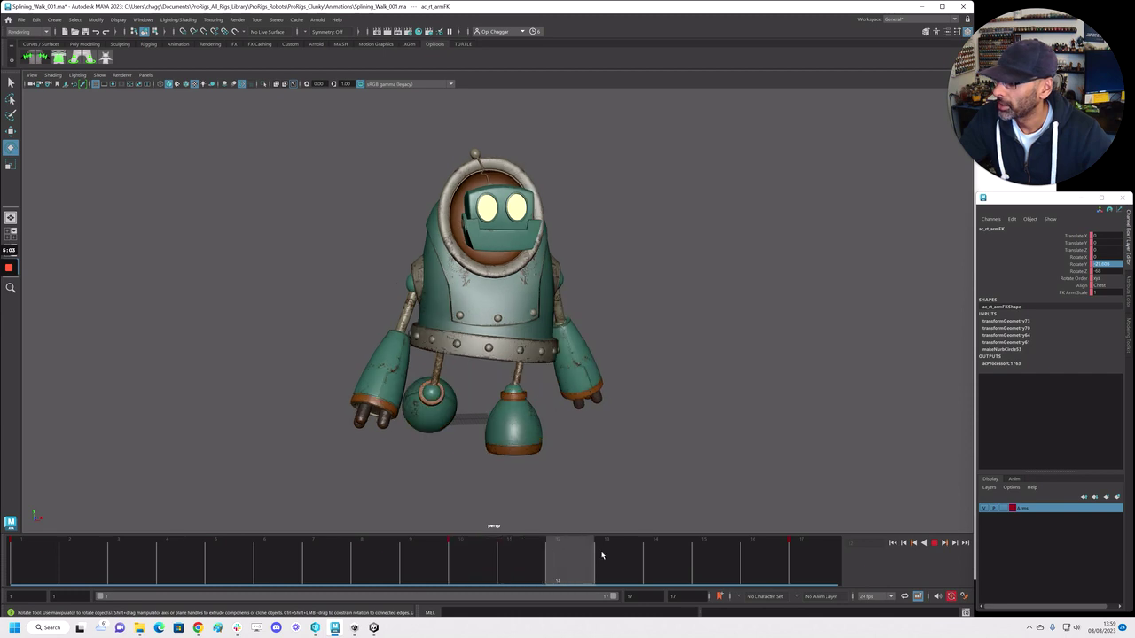
key(alt+v)
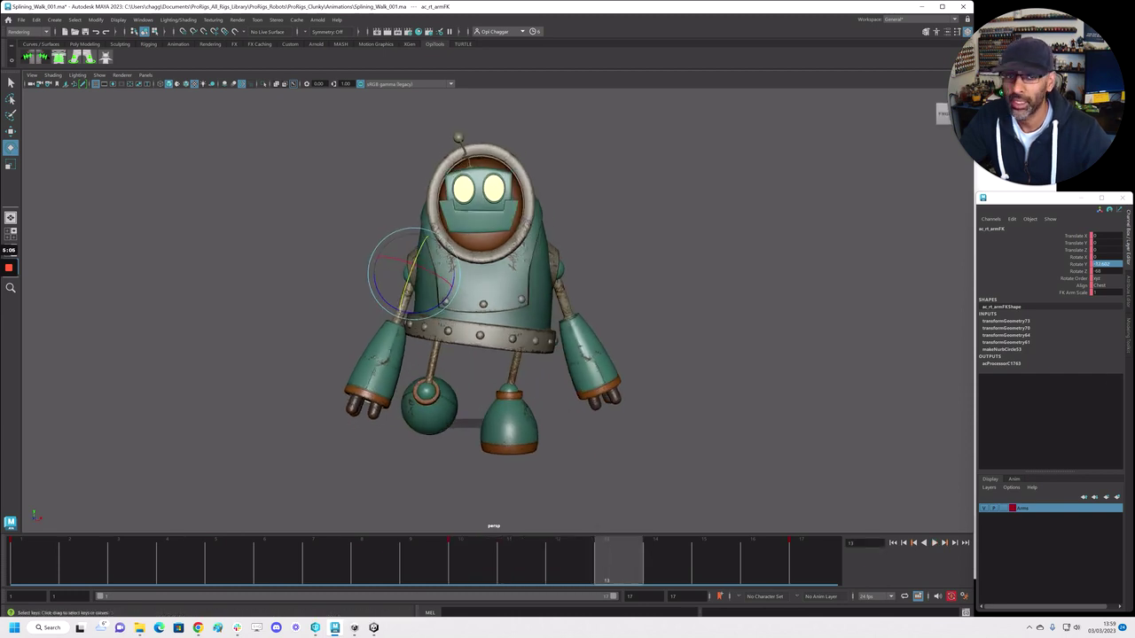
Open the right arm's animation curves in the Graph Editor, select all their keys, and set pre and post infinity to cycle
alt+middle_drag(496, 266, 494, 354)
drag(158, 0, 342, 69)
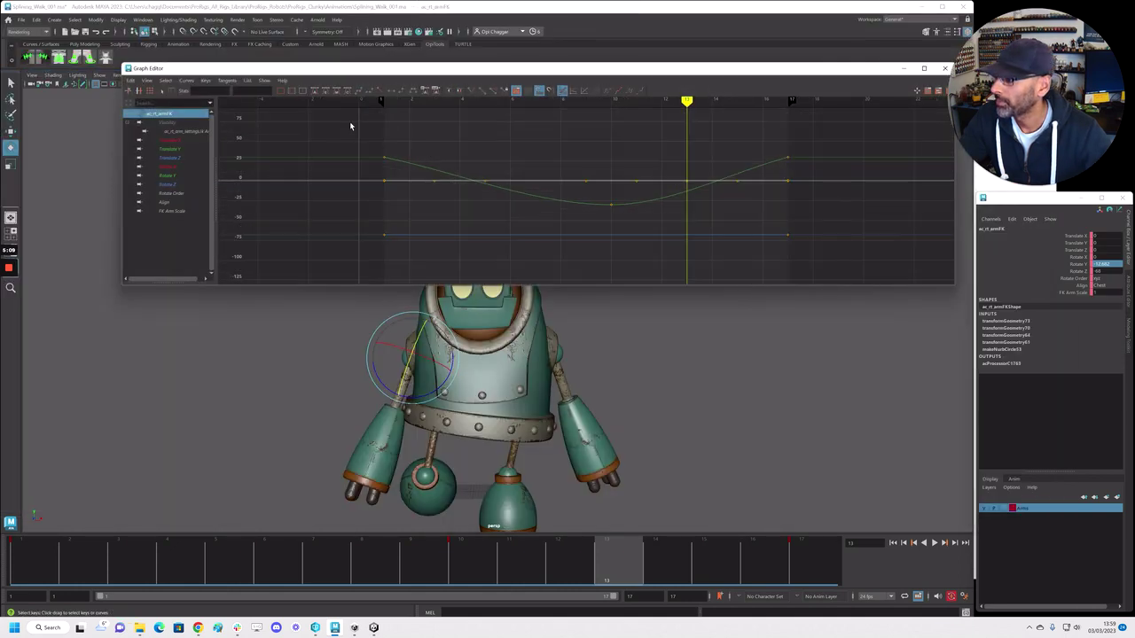
drag(349, 122, 859, 260)
key(f)
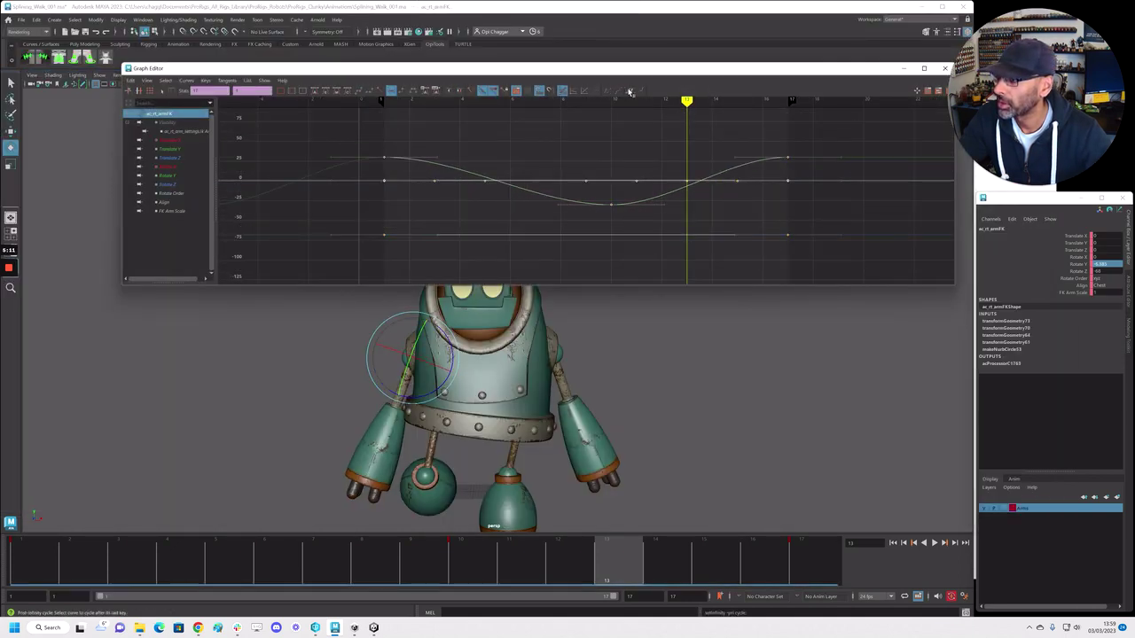
Isolate the right arm's Rotate Z curve, raise it to about -59.5 to hold the arm farther out, and play the walk
click(187, 177)
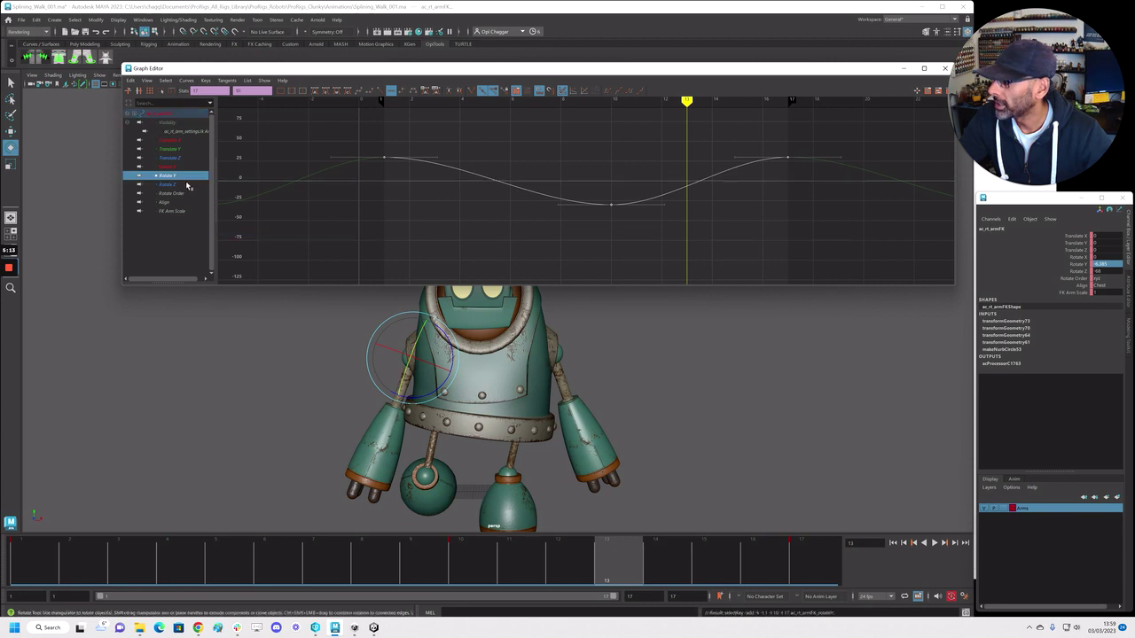
click(185, 184)
key(f)
shift+middle_drag(747, 236, 749, 201)
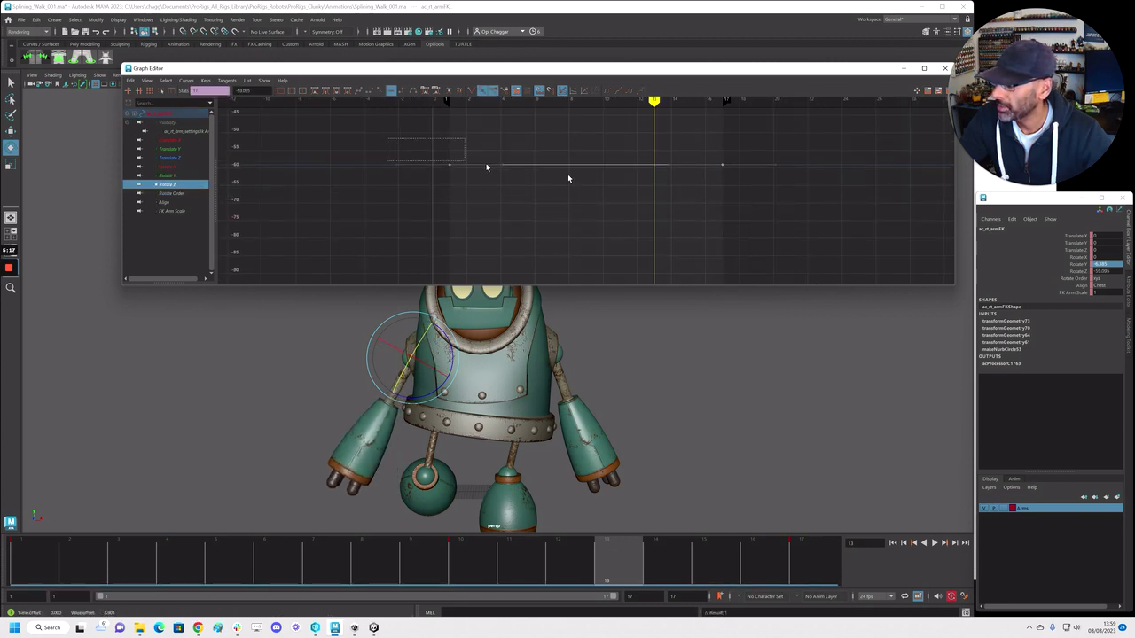
shift+middle_drag(613, 225, 624, 241)
key(alt+v)
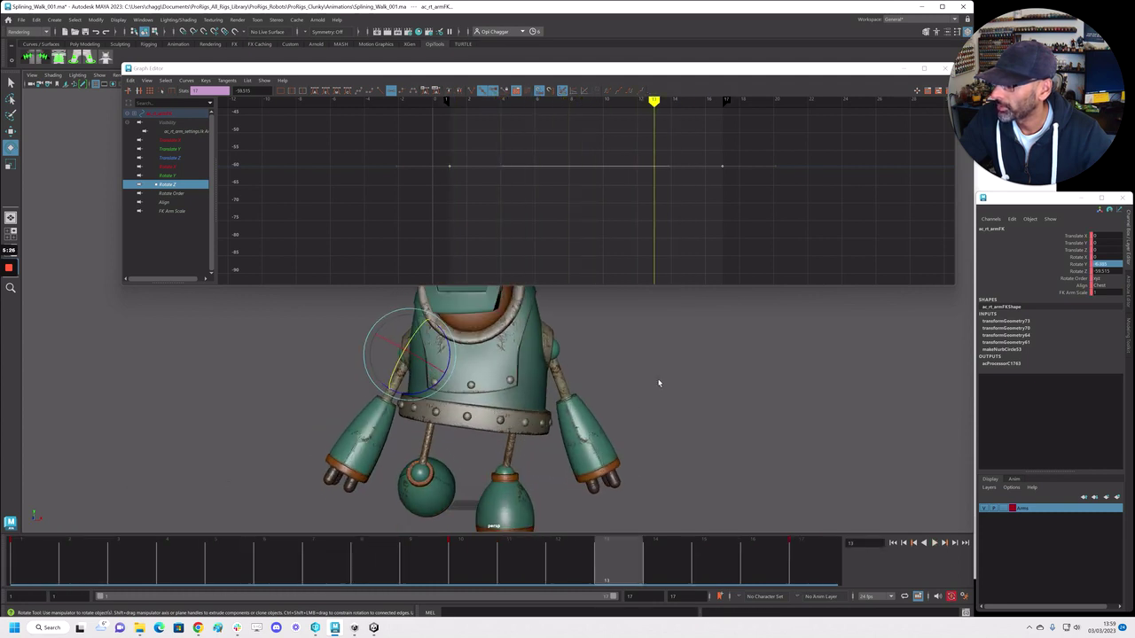
key(Escape)
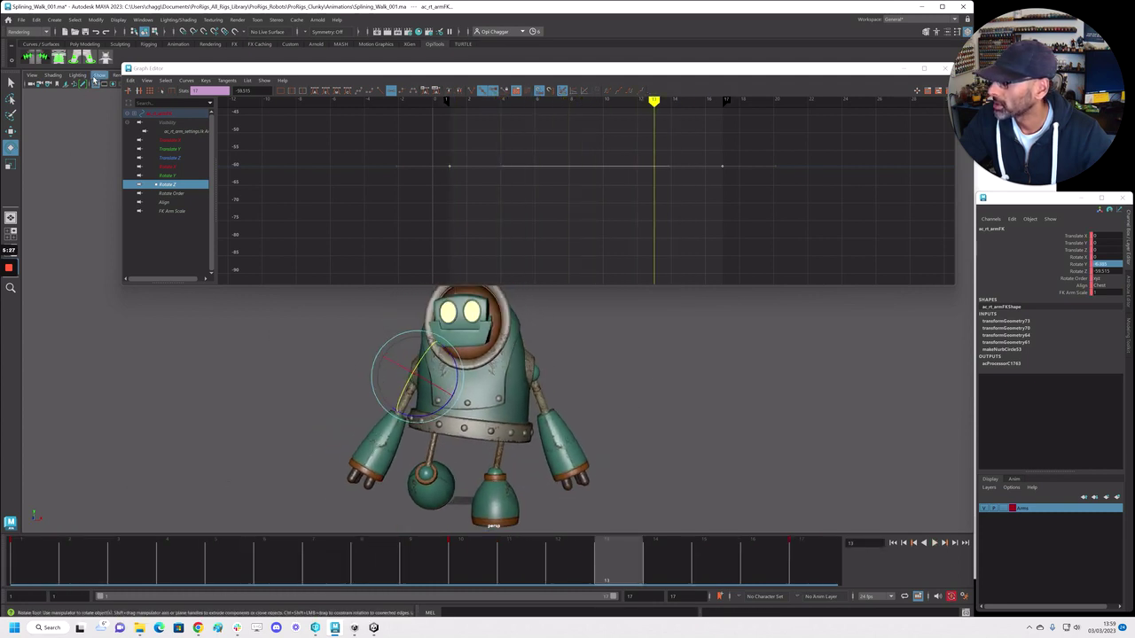
Show the rig's control curves in the viewport again and select the left arm FK control
click(95, 77)
click(125, 140)
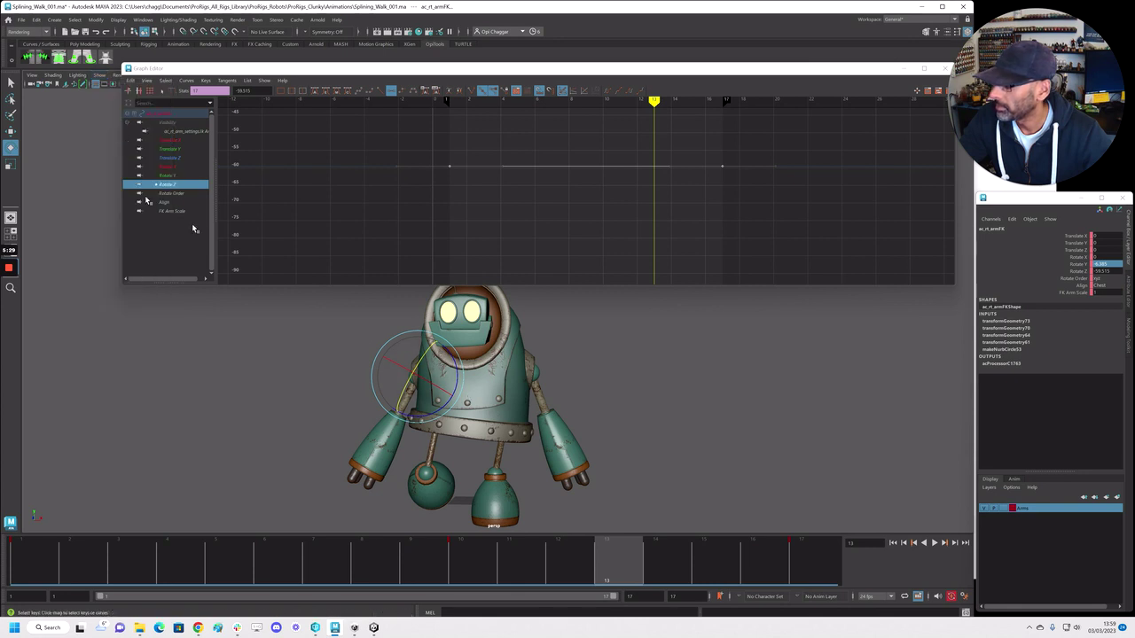
click(98, 75)
click(133, 132)
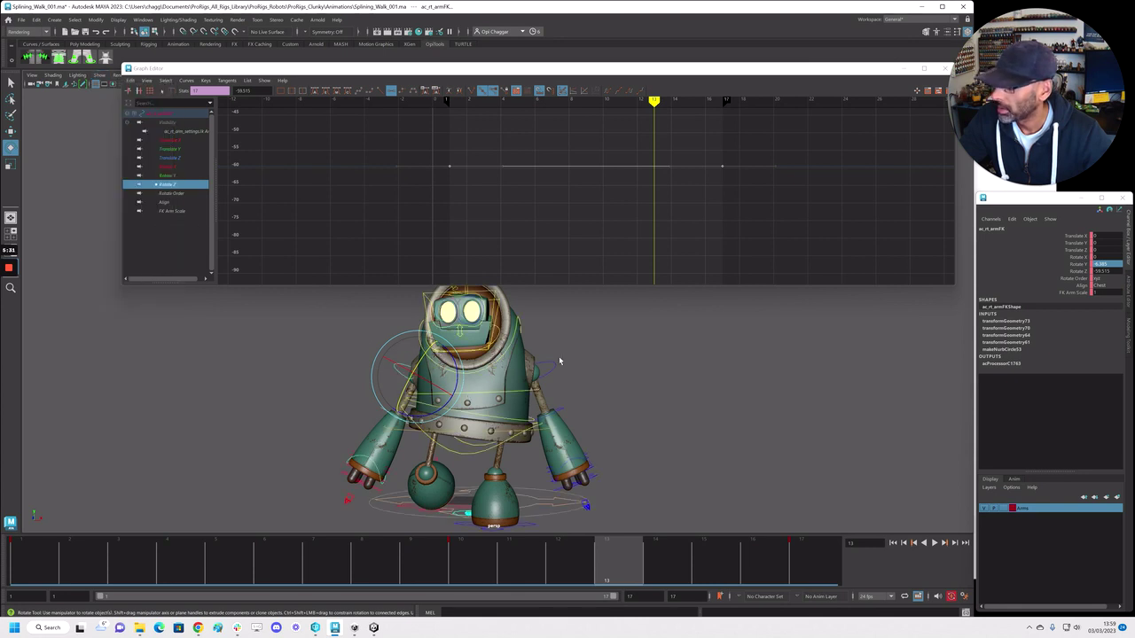
click(569, 384)
Scrub and play the walk to compare the left arm's clearance from the body, stopping on frame 5
drag(613, 564, 452, 562)
key(alt+1)
alt+drag(613, 479, 556, 473)
click(512, 570)
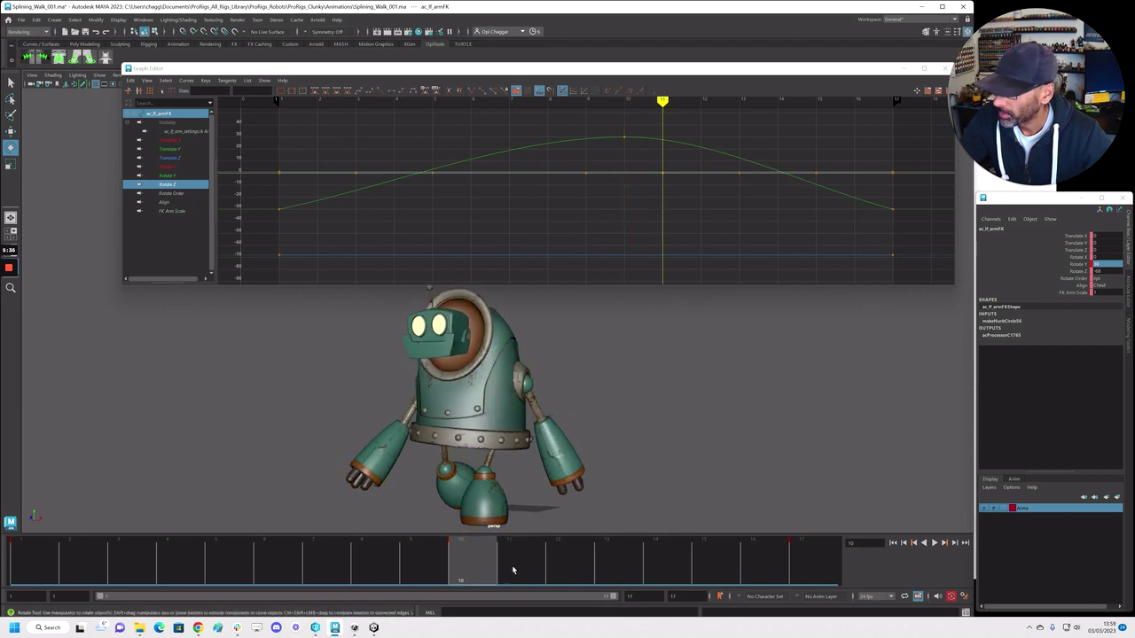
key(alt+v)
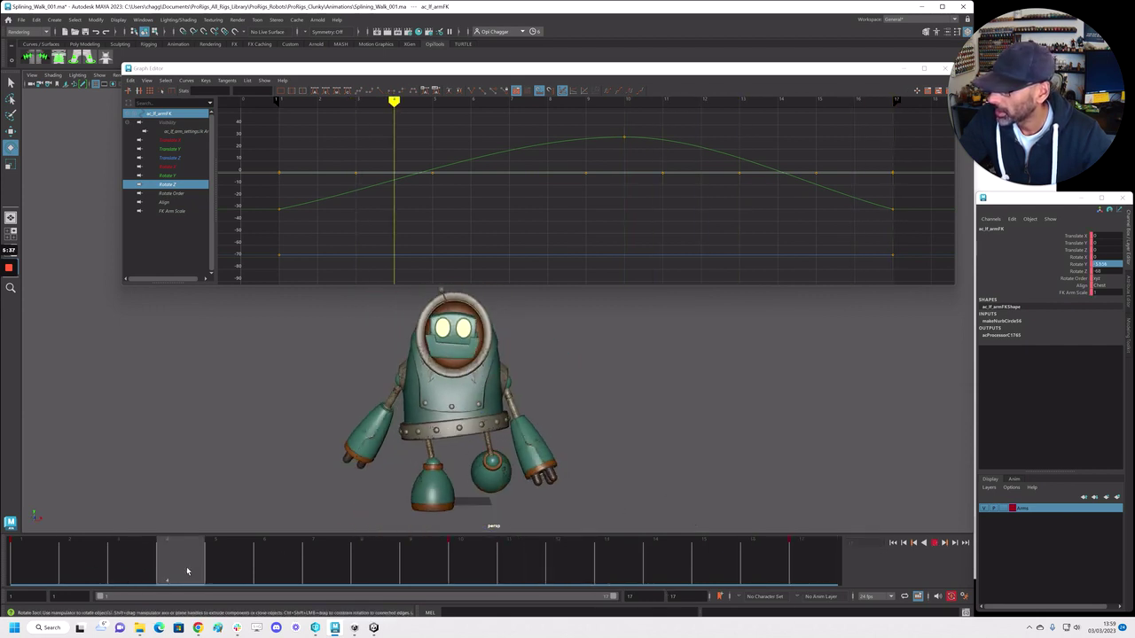
drag(187, 572, 240, 574)
Select all of the left arm's keys in the Graph Editor and set their pre and post infinity to cycle
scroll(382, 164, down, 6)
drag(405, 138, 780, 250)
click(609, 92)
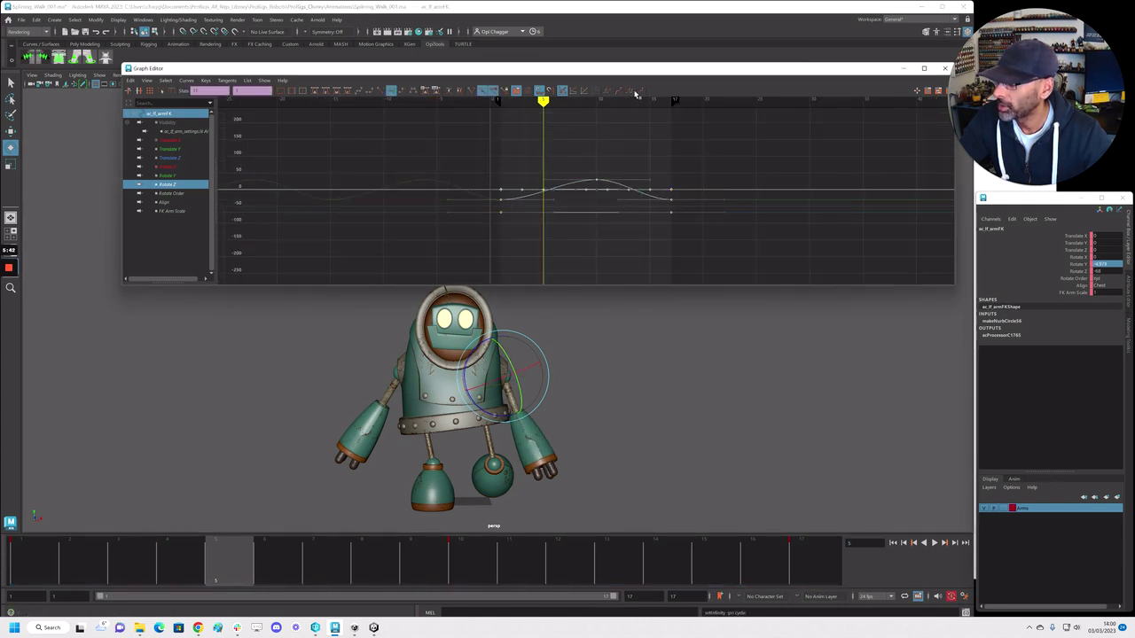
Isolate the left arm's Translate Z curve and raise it to about 0.18
click(171, 158)
key(f)
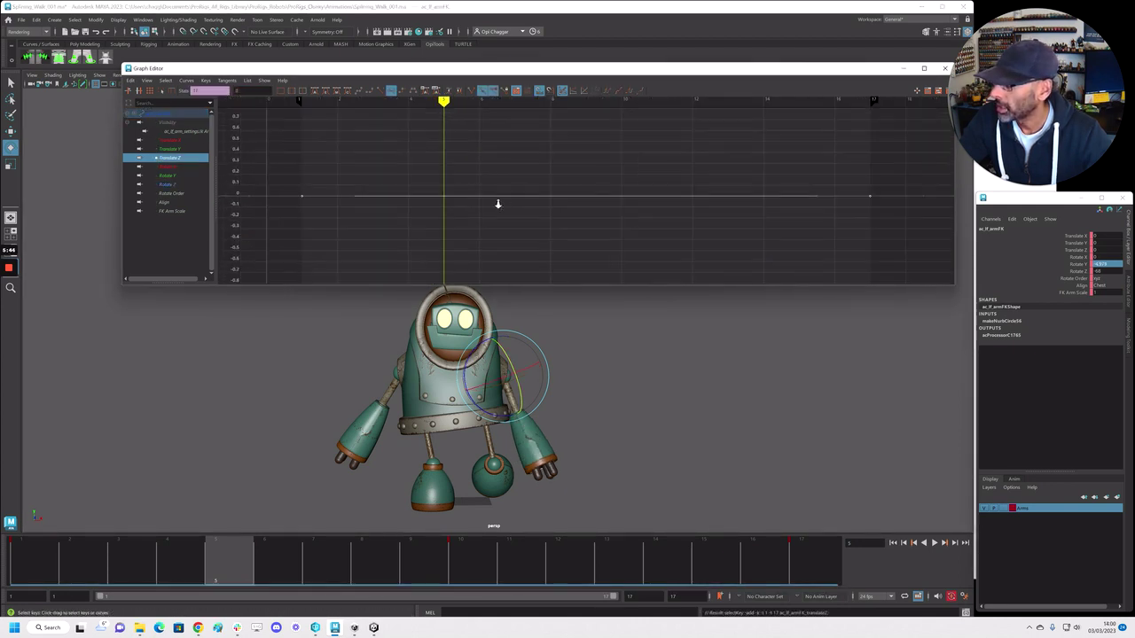
click(339, 166)
scroll(327, 158, down, 4)
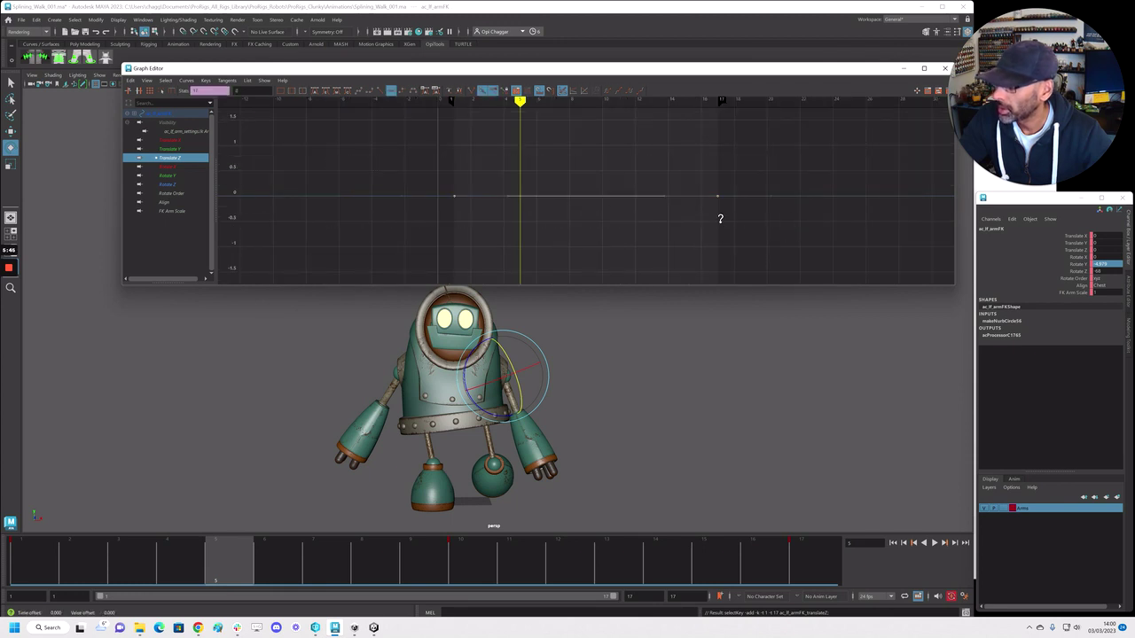
key(ctrl+z)
scroll(623, 236, up, 3)
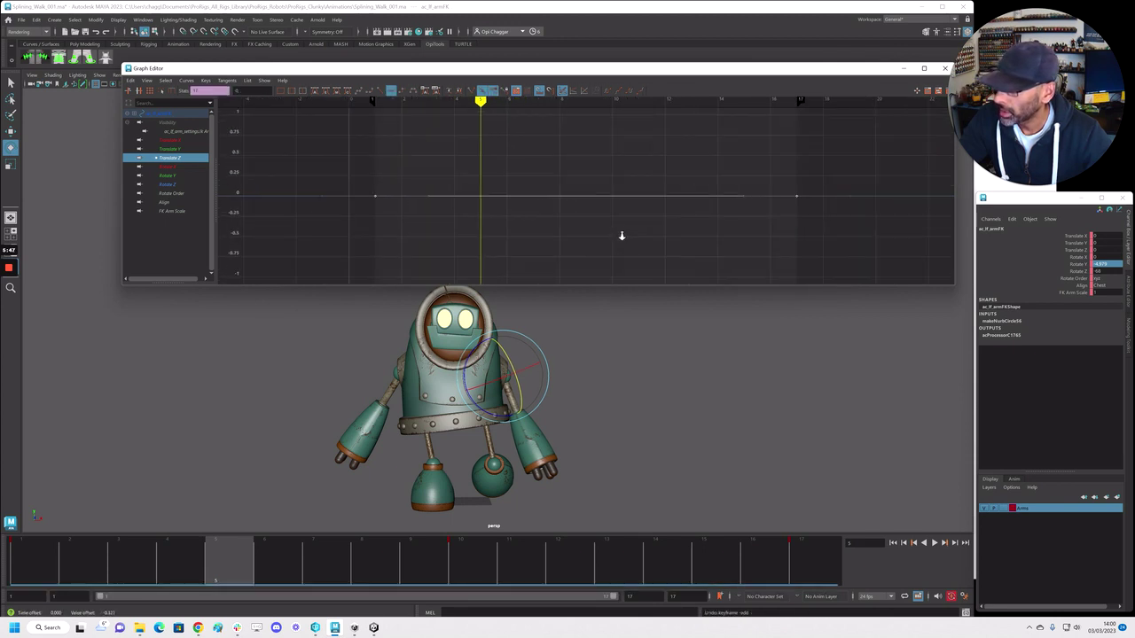
scroll(648, 225, down, 3)
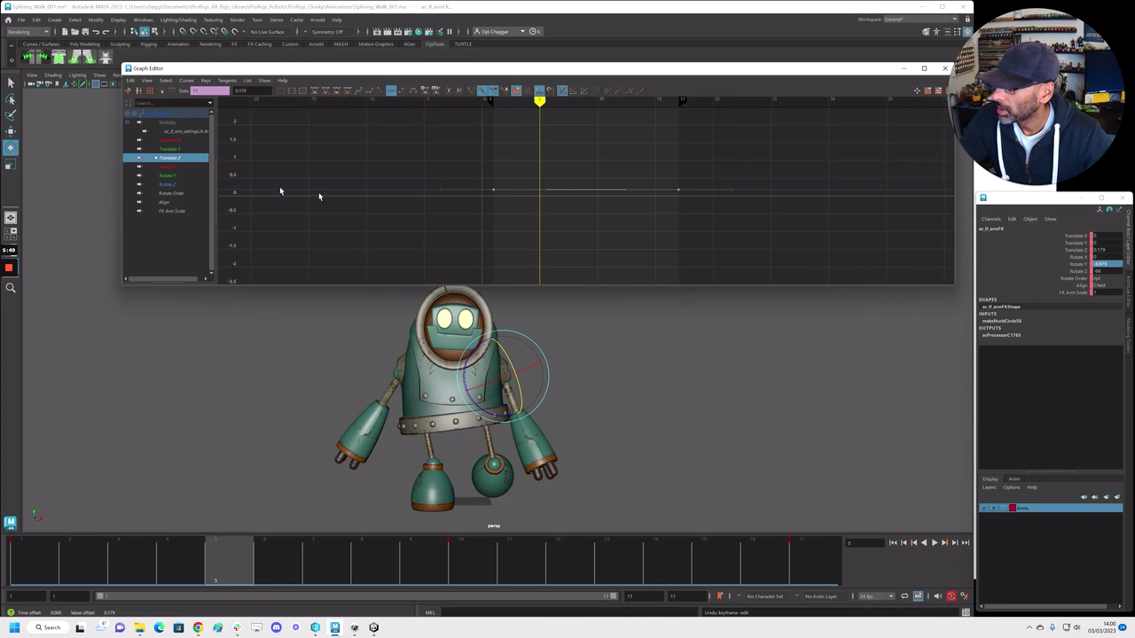
Isolate the left arm's Rotate Z curve, shift its keys one frame later, raise it to about -64.3 and play the walk
click(176, 185)
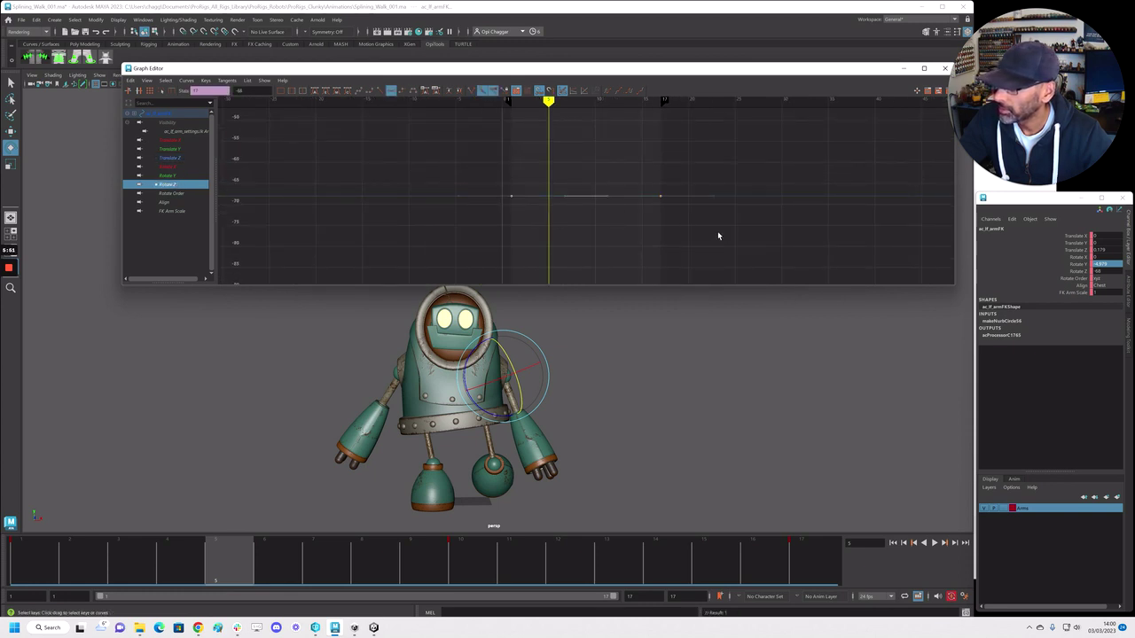
mouse_move(690, 223)
middle_down()
mouse_move(692, 173)
mouse_move(686, 224)
middle_up()
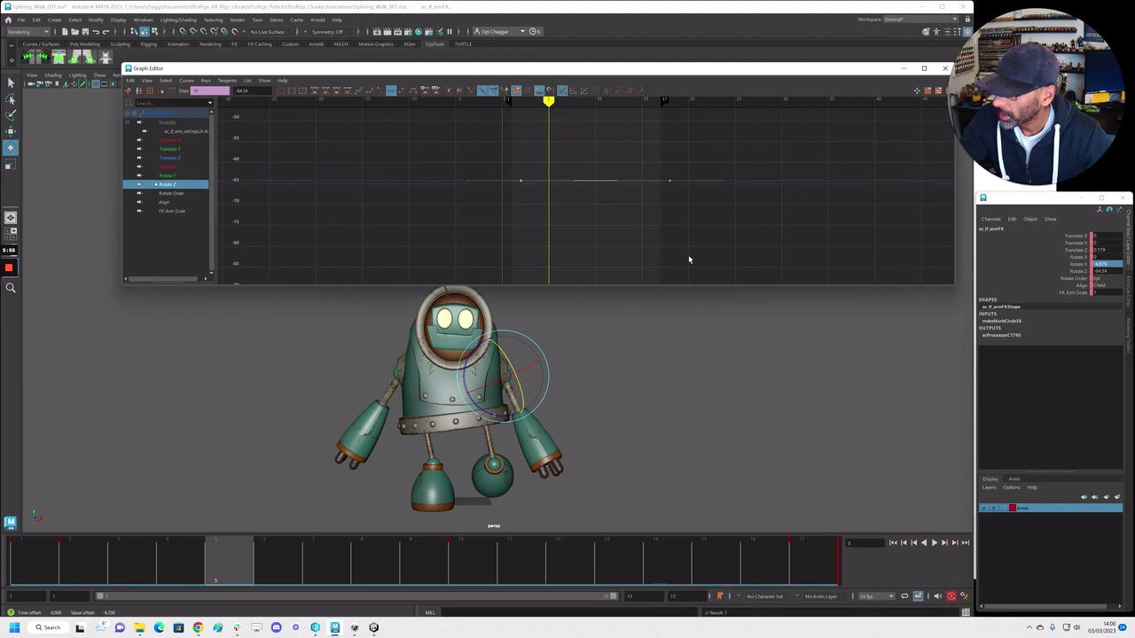
key(alt+v)
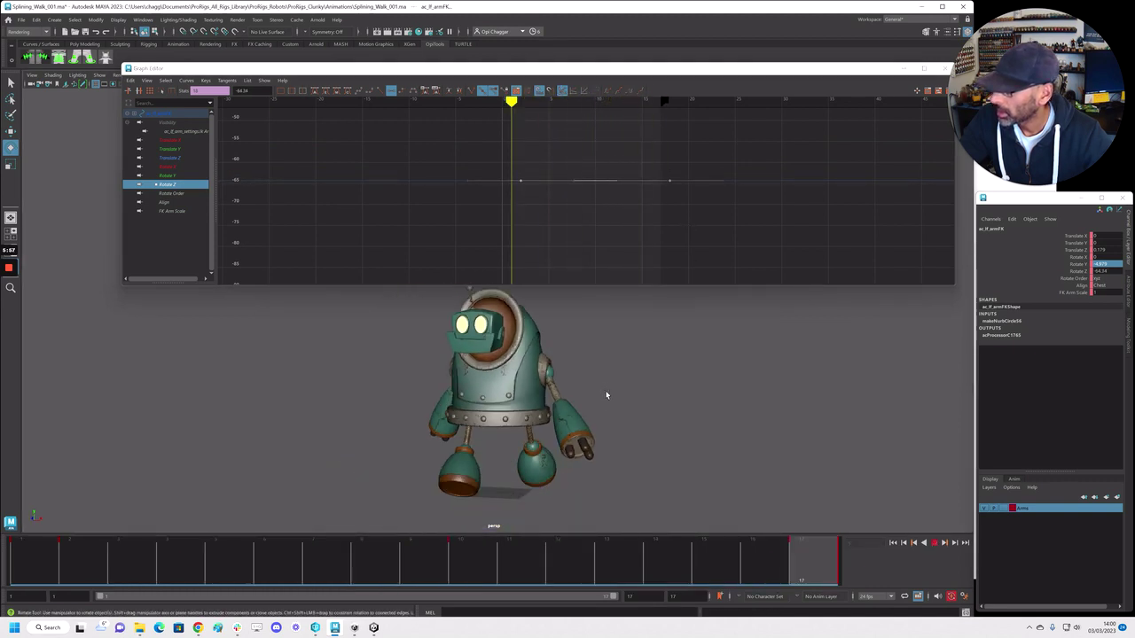
key(alt+v)
key(alt+v)
key(alt+v)
scroll(753, 398, up, 3)
mouse_move(753, 398)
alt+mouse_down()
mouse_move(721, 398)
mouse_move(742, 401)
alt+mouse_up()
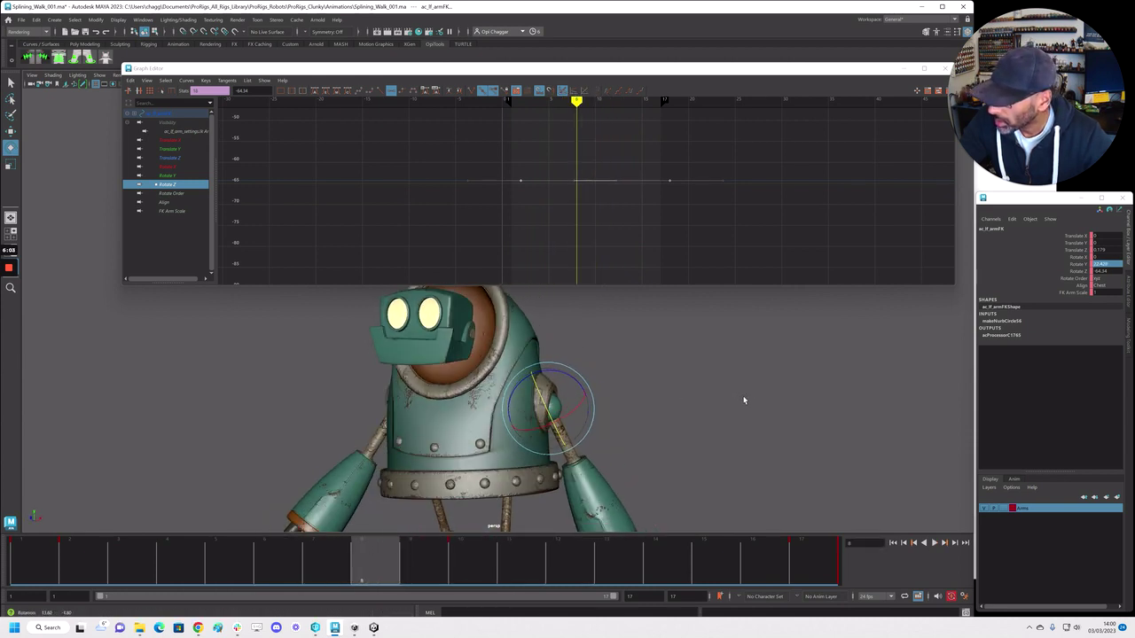
Raise the left arm's Rotate Z curve to about -61.9 and scrub and play the walk to check the arm's clearance
shift+middle_drag(616, 209, 619, 198)
drag(394, 559, 777, 592)
alt+right_drag(470, 482, 334, 472)
alt+drag(334, 473, 400, 470)
key(alt+v)
key(alt+v)
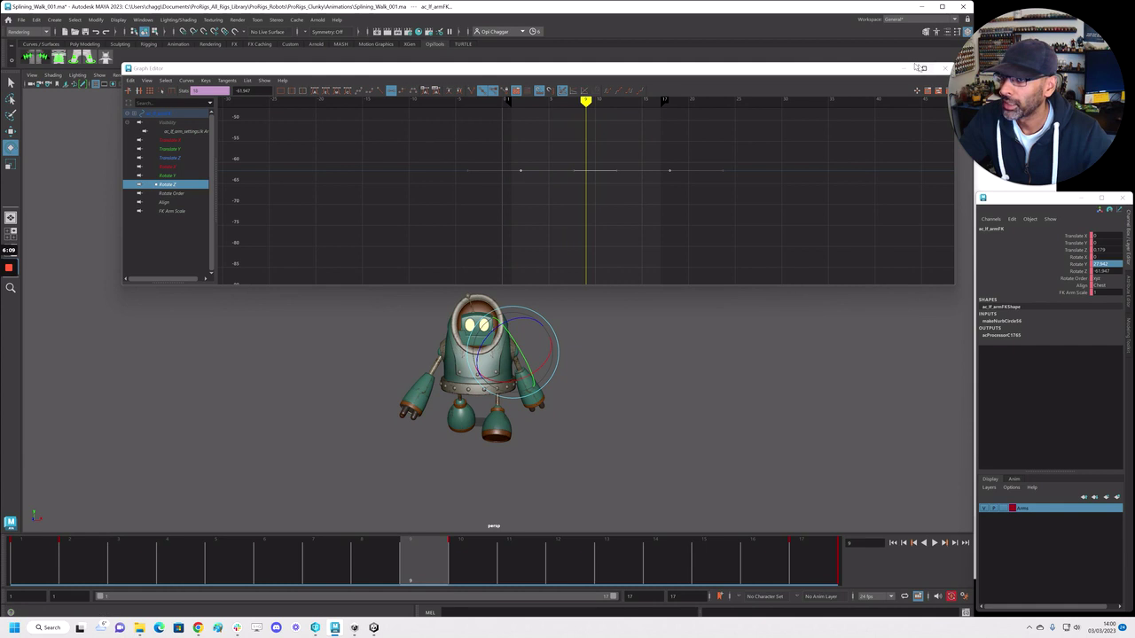
Put the Graph Editor away and review the arm swing by playing and scrubbing the walk from several angles, returning to the first frame
click(921, 68)
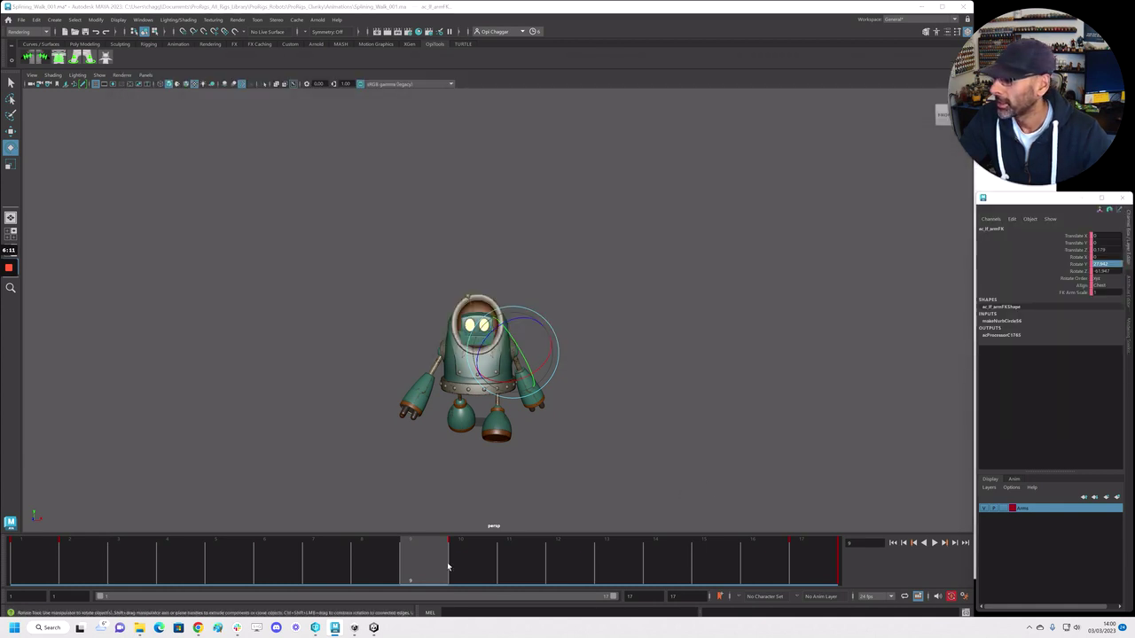
key(alt+v)
alt+drag(520, 487, 457, 487)
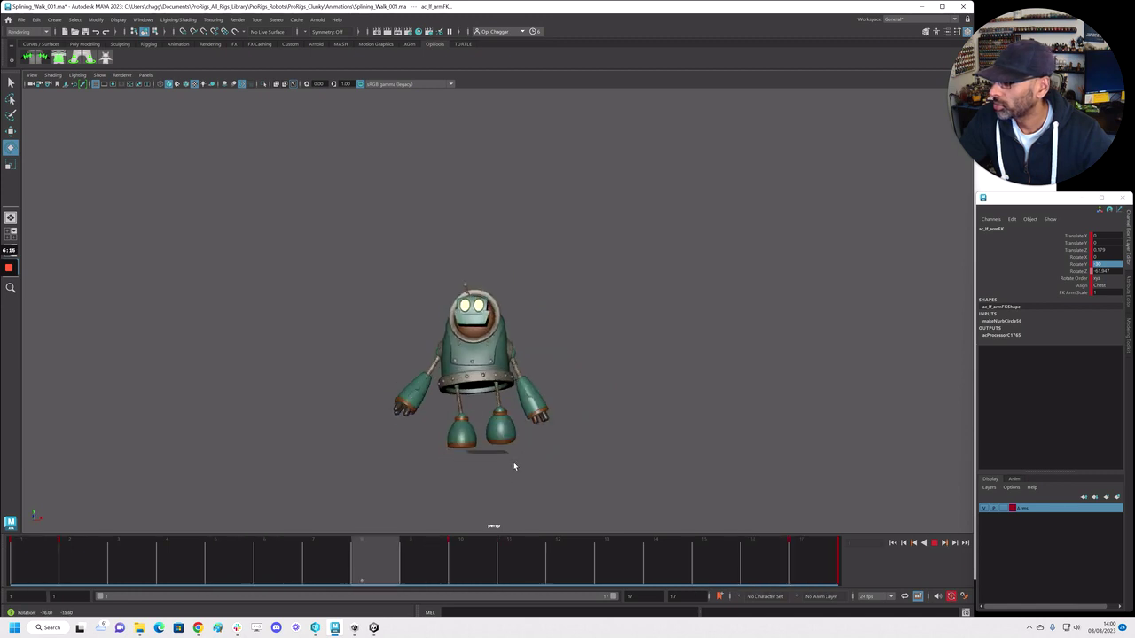
key(alt+v)
drag(64, 546, 246, 537)
key(alt+v)
key(alt+v)
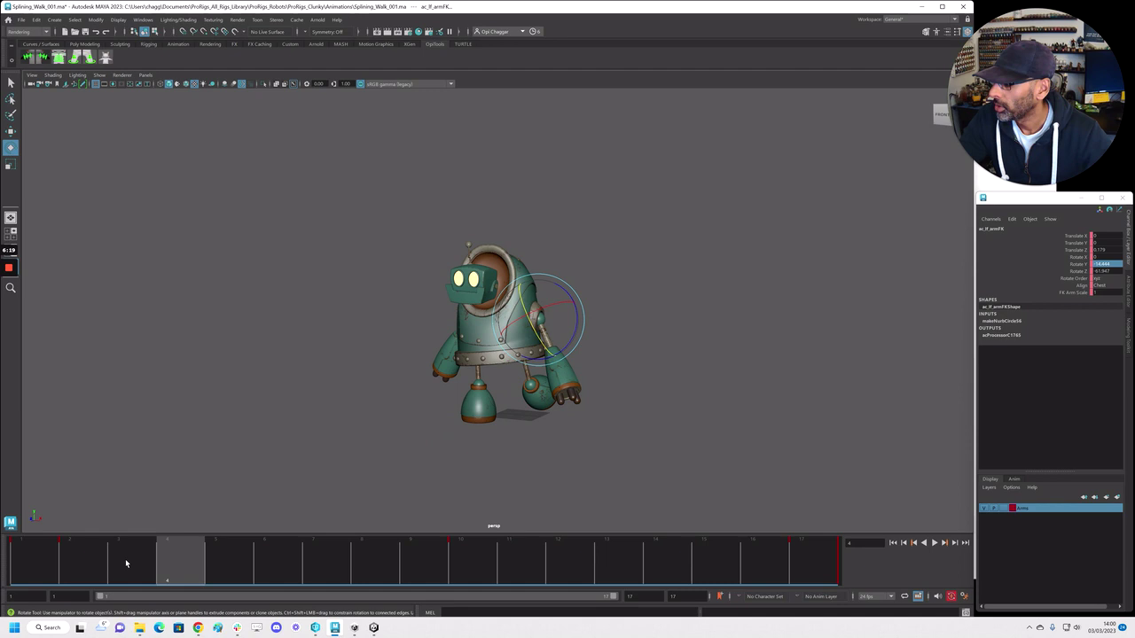
key(alt+shift+v)
Show the rig's NURBS control curves in the viewport and select the left elbow FK control
click(103, 75)
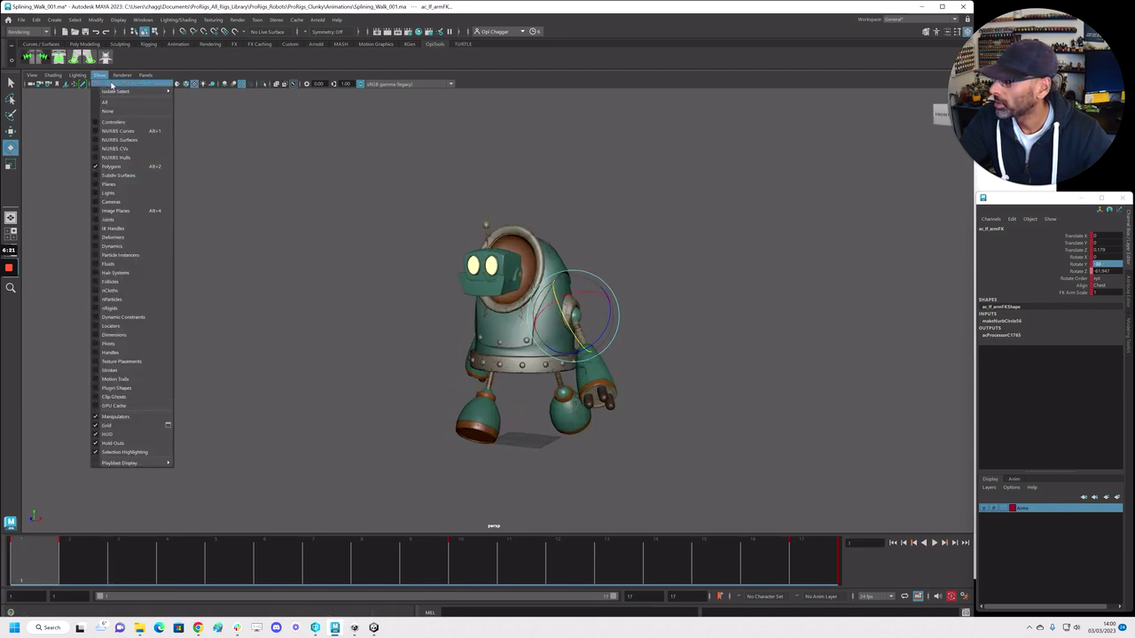
click(110, 78)
drag(108, 110, 77, 120)
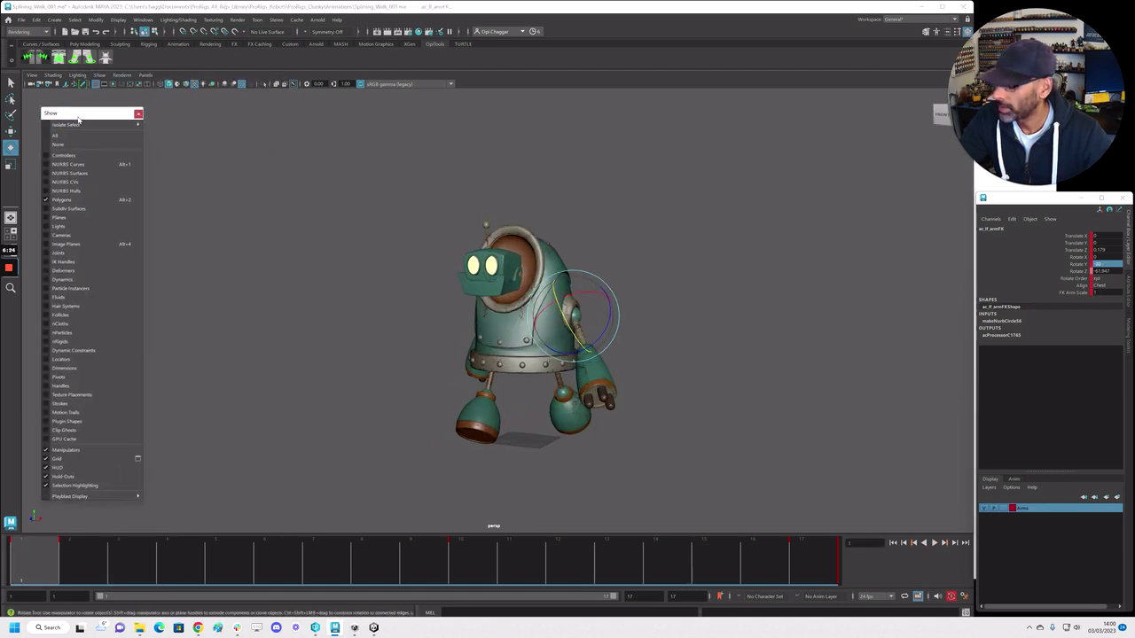
click(139, 114)
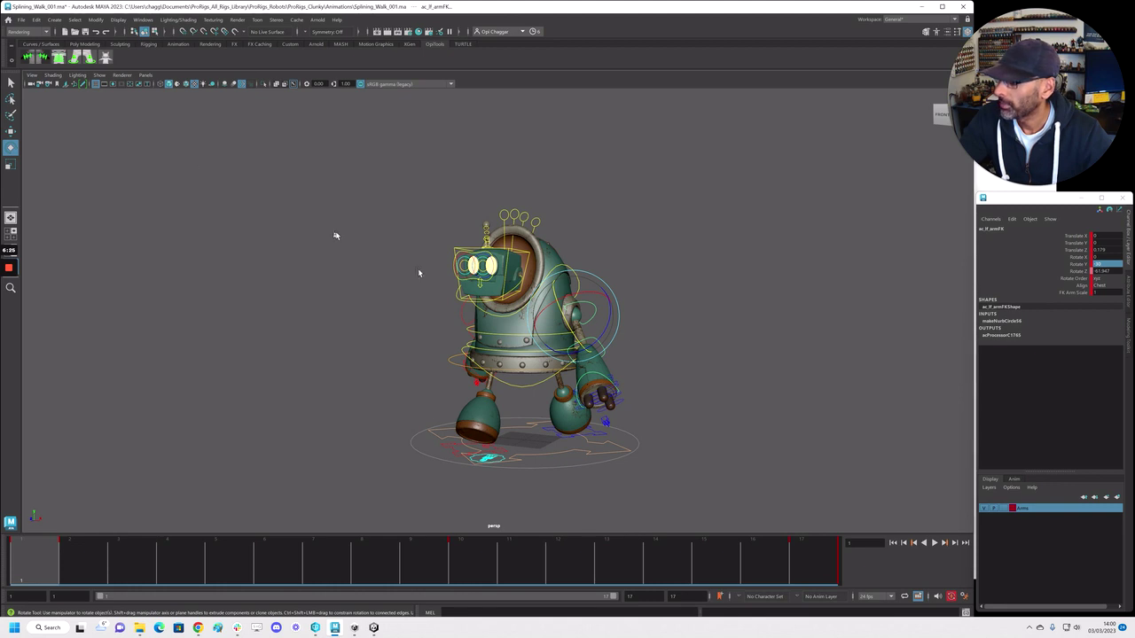
click(623, 316)
click(592, 308)
click(605, 352)
click(603, 351)
Delete the left elbow's in-between keys, keeping only the ones on frames 1 and 17
alt+drag(651, 377, 532, 388)
scroll(523, 395, down, 2)
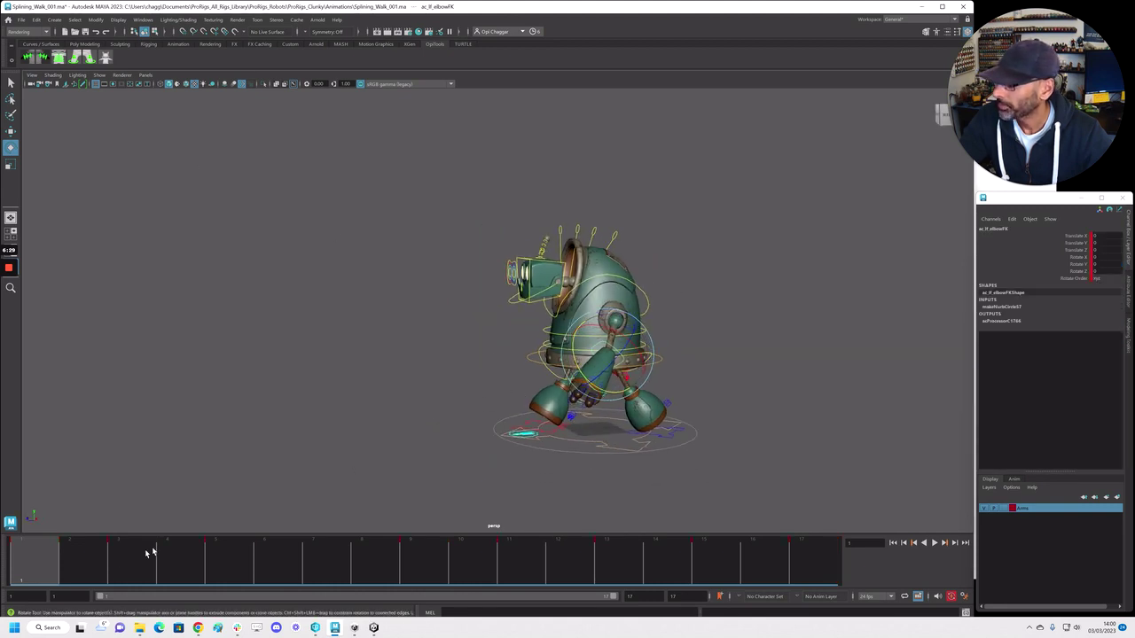
shift+drag(60, 567, 709, 568)
right_click(709, 568)
click(749, 431)
Key the left elbow's Rotate Y at about 36 on frame 10 and play the walk from the side
drag(232, 564, 462, 568)
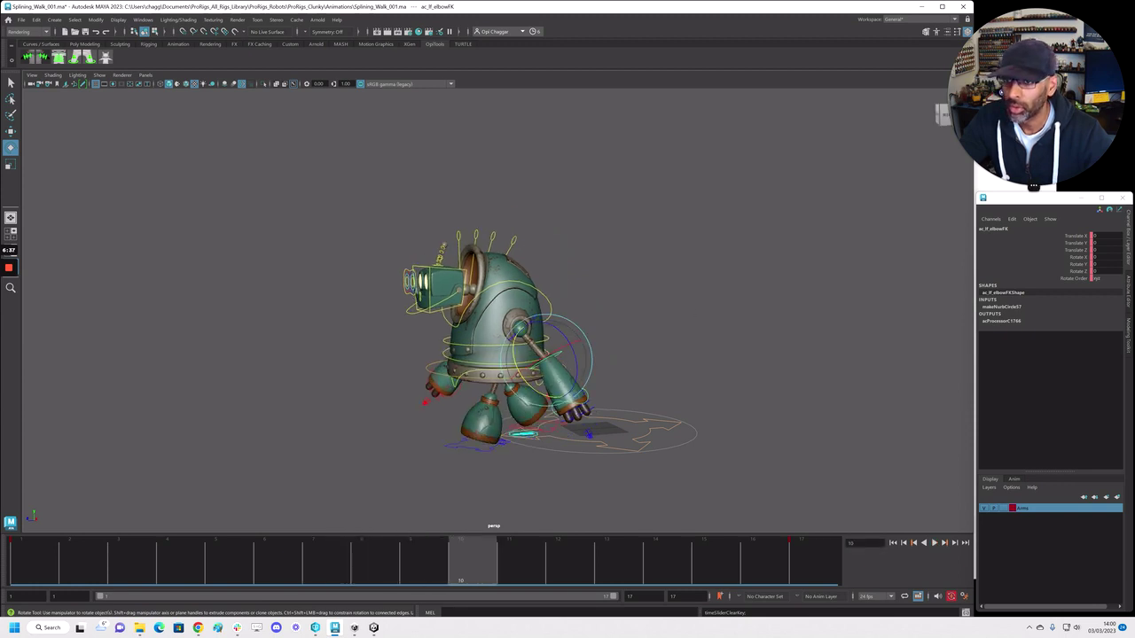
click(1074, 264)
middle_drag(532, 393, 557, 401)
mouse_move(557, 401)
alt+mouse_down()
mouse_move(600, 410)
mouse_move(573, 408)
alt+mouse_up()
scroll(572, 408, down, 3)
drag(380, 554, 36, 555)
alt+drag(550, 458, 524, 461)
key(alt+v)
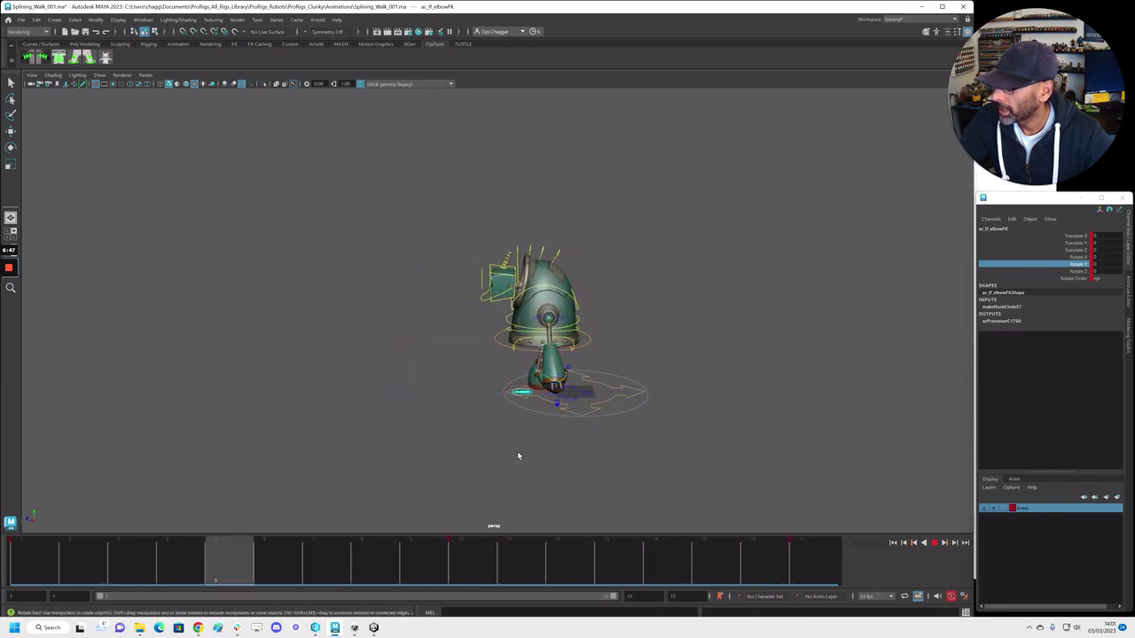
key(alt+v)
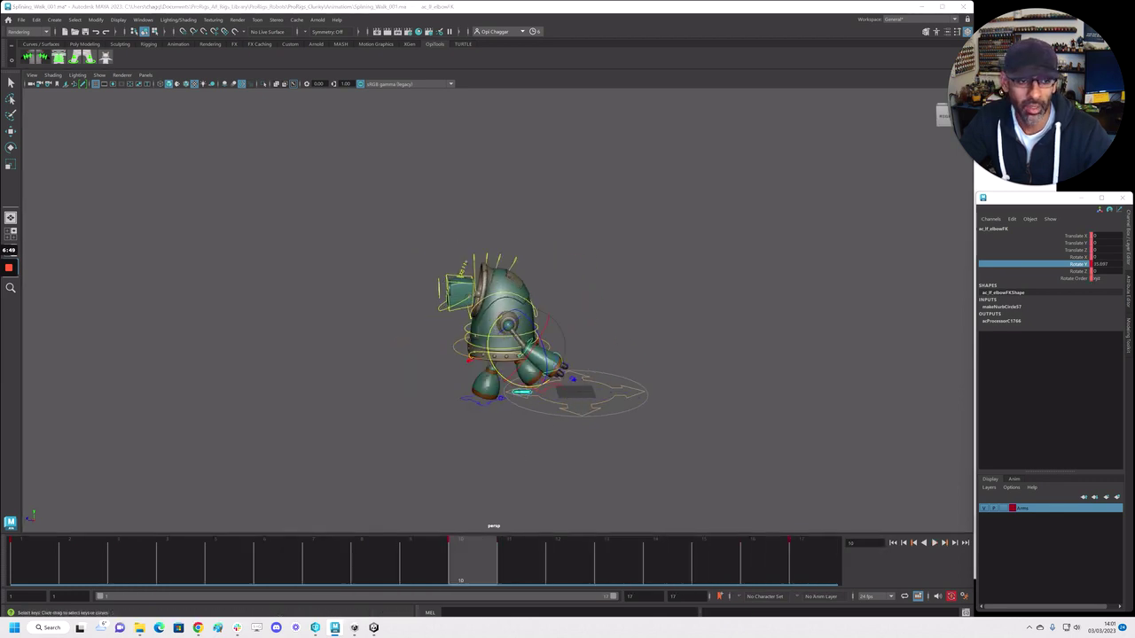
In the Graph Editor, move the left elbow's Rotate Y peak key to frame 9, lower it to about 30 and play the walk
drag(1134, 169, 502, 68)
alt+drag(608, 334, 604, 379)
click(539, 195)
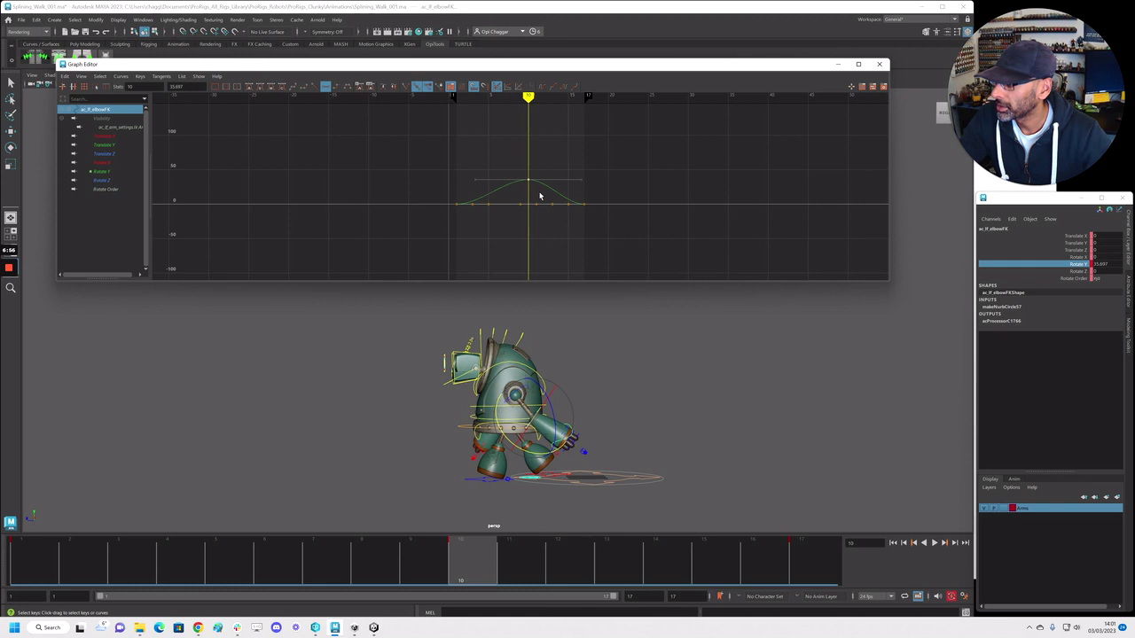
click(422, 563)
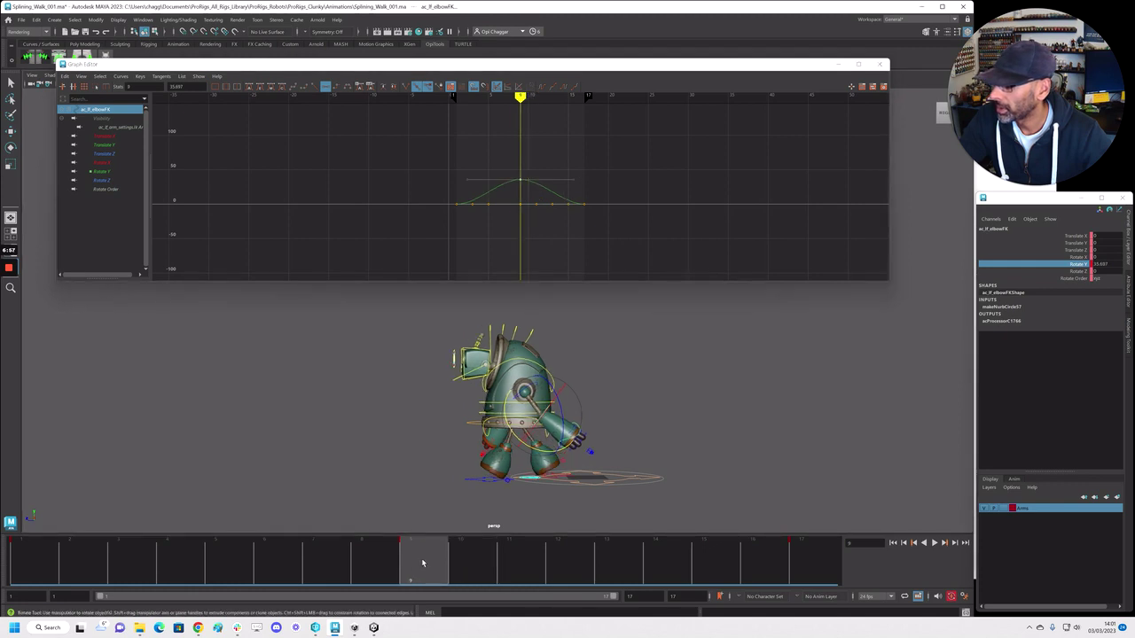
key(f)
middle_drag(492, 237, 497, 260)
key(alt+v)
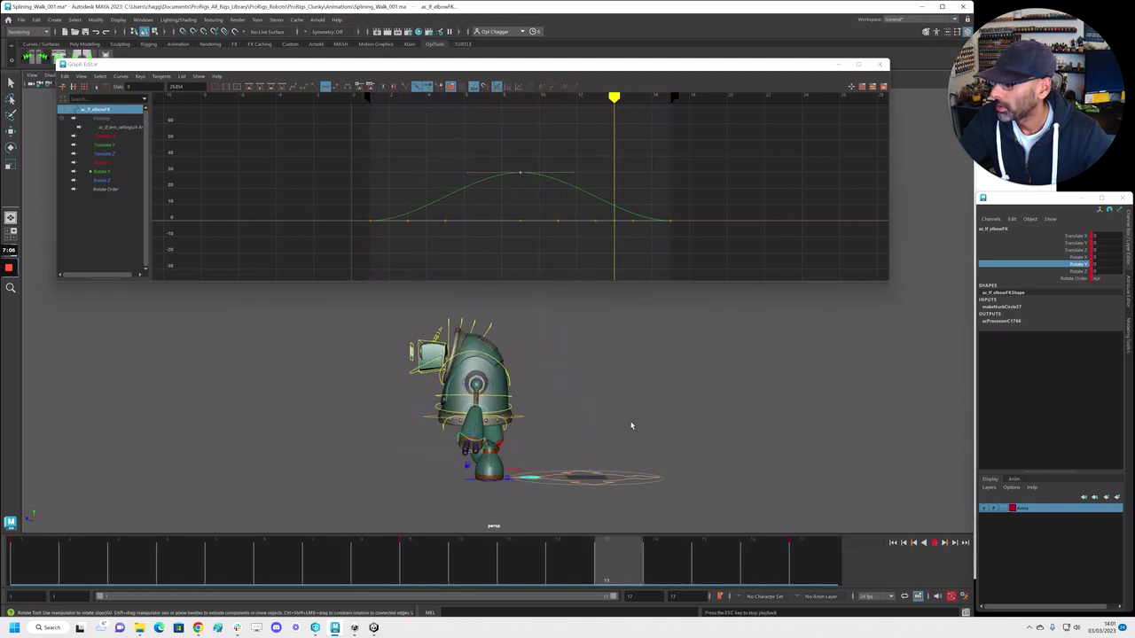
Set the left elbow's curves to cycle and offset all their keys one frame later, checking the result in playback
key(alt+v)
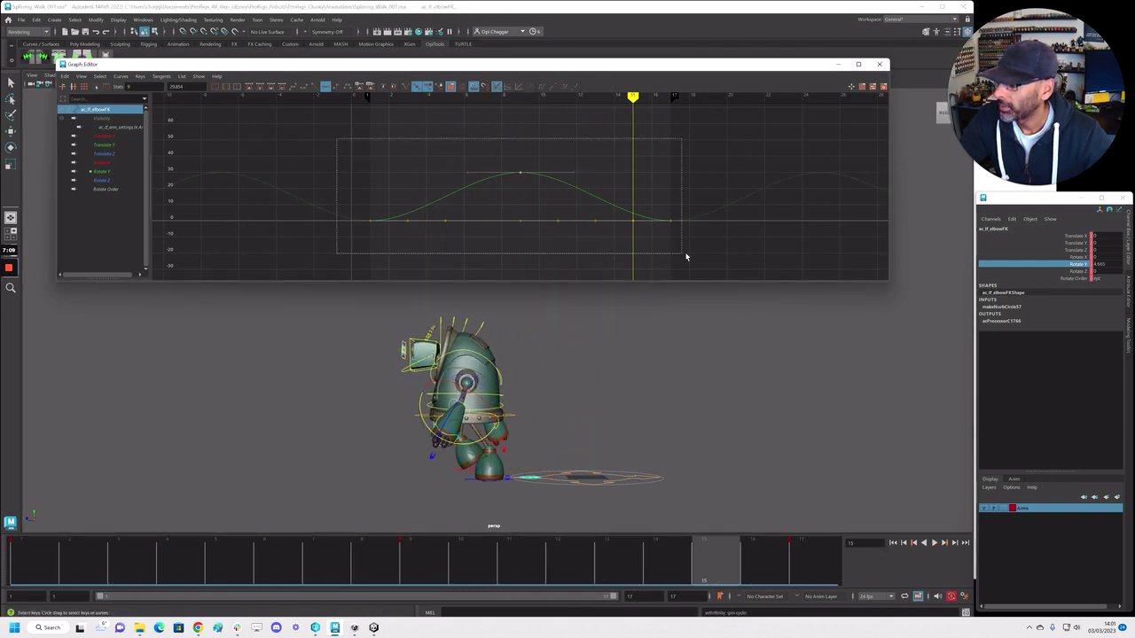
key(alt+v)
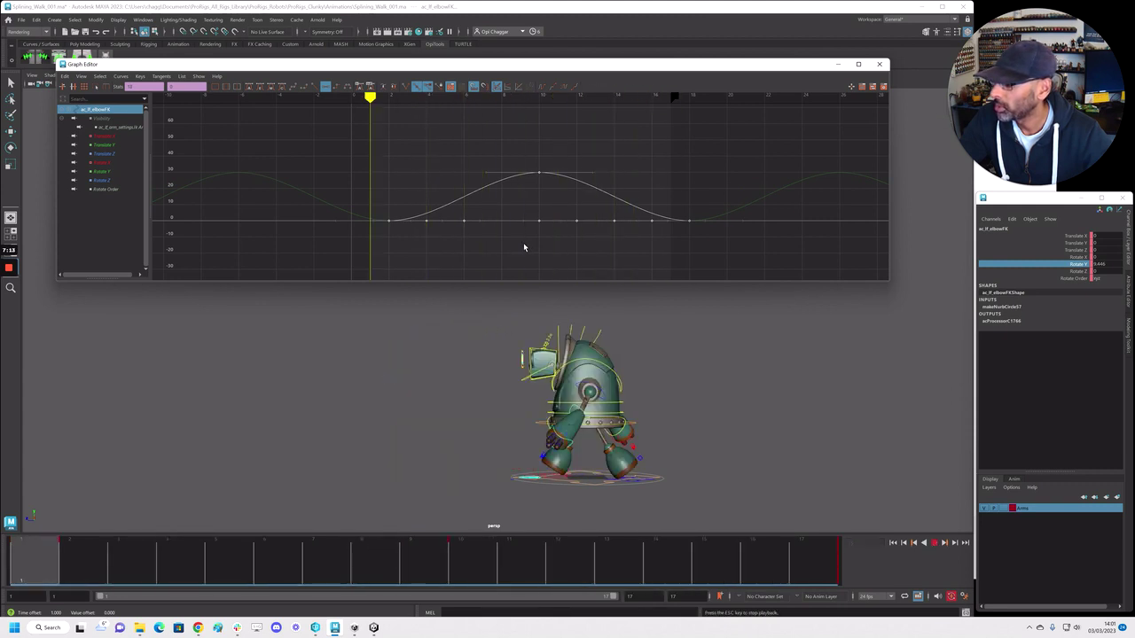
key(alt+v)
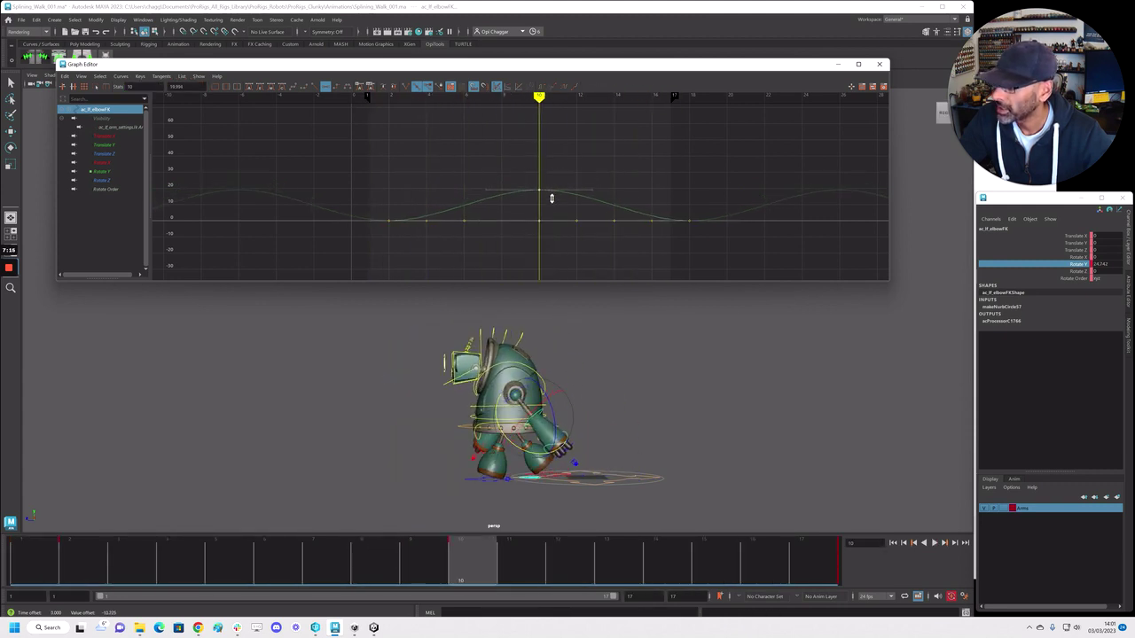
Reduce the left elbow's Rotate Y peak on frame 10 to about 17.3, judging the bend in playback
key(alt+v)
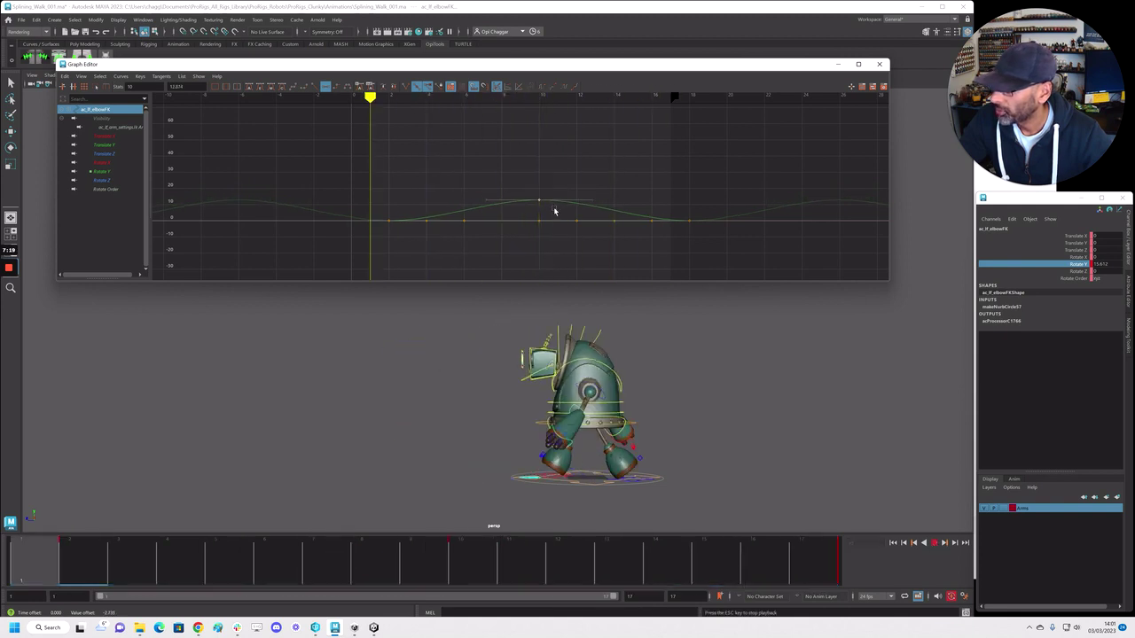
middle_drag(555, 211, 555, 195)
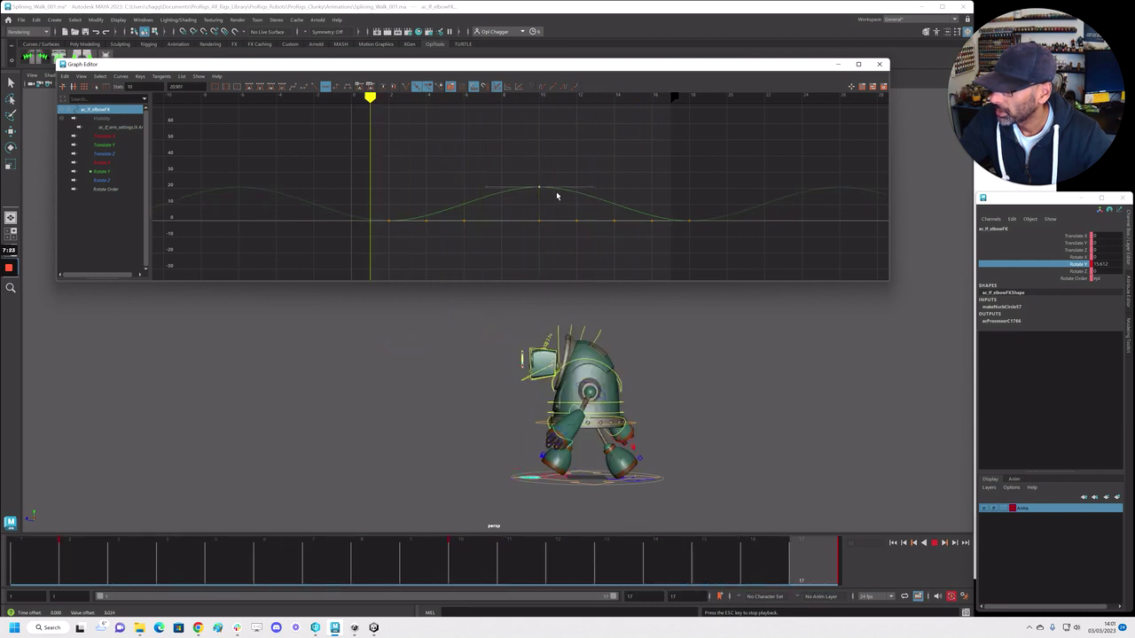
middle_drag(556, 197, 555, 208)
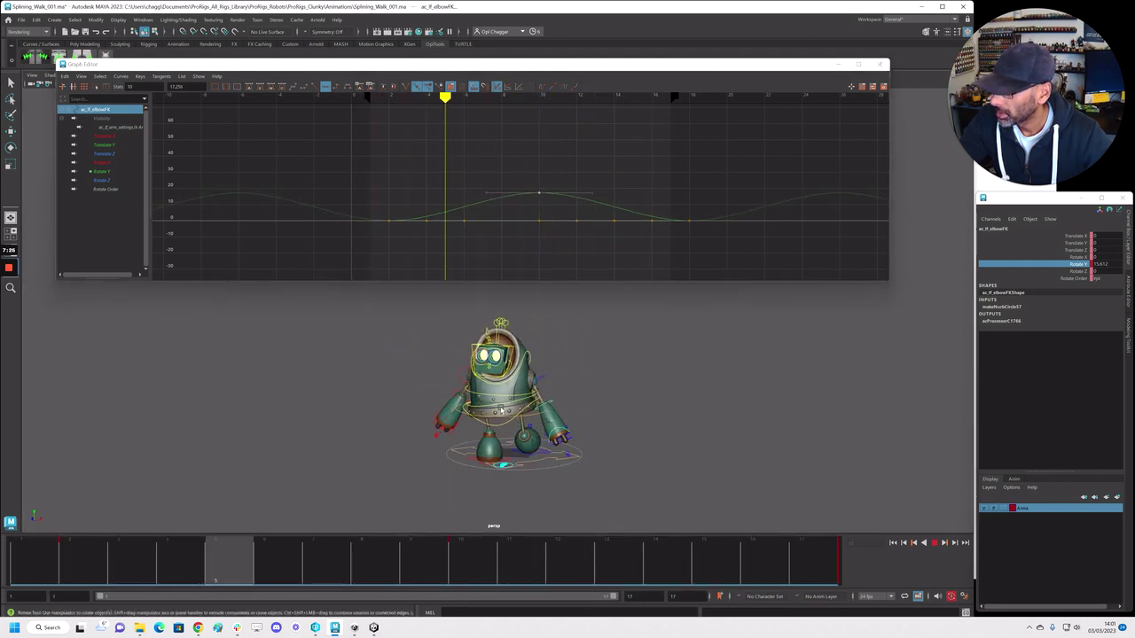
key(alt+v)
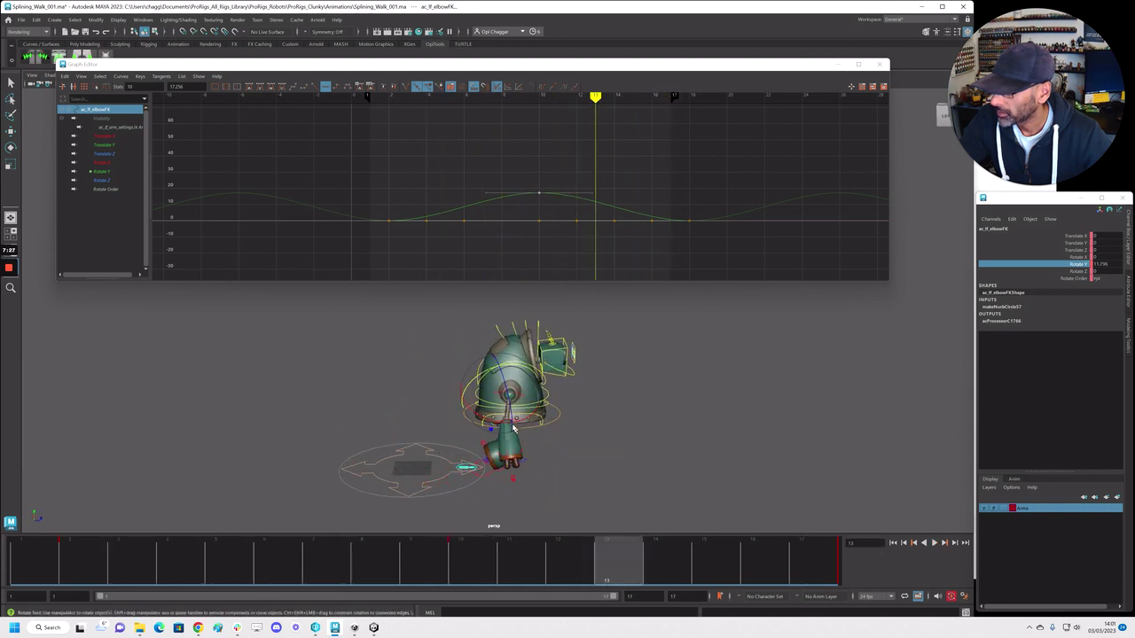
Select the right elbow FK control and delete its in-between keys, keeping frames 1 and 17
click(521, 434)
click(508, 424)
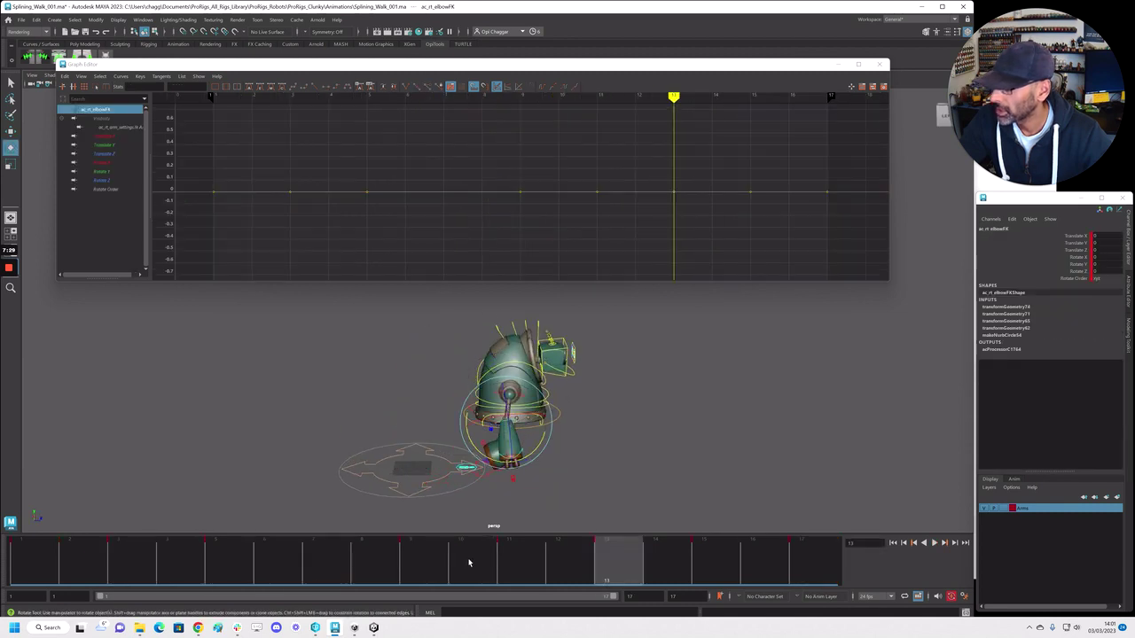
shift+drag(133, 561, 740, 561)
right_click(740, 561)
click(731, 430)
Key the right elbow's Rotate Y at about 31 on frame 9
click(430, 559)
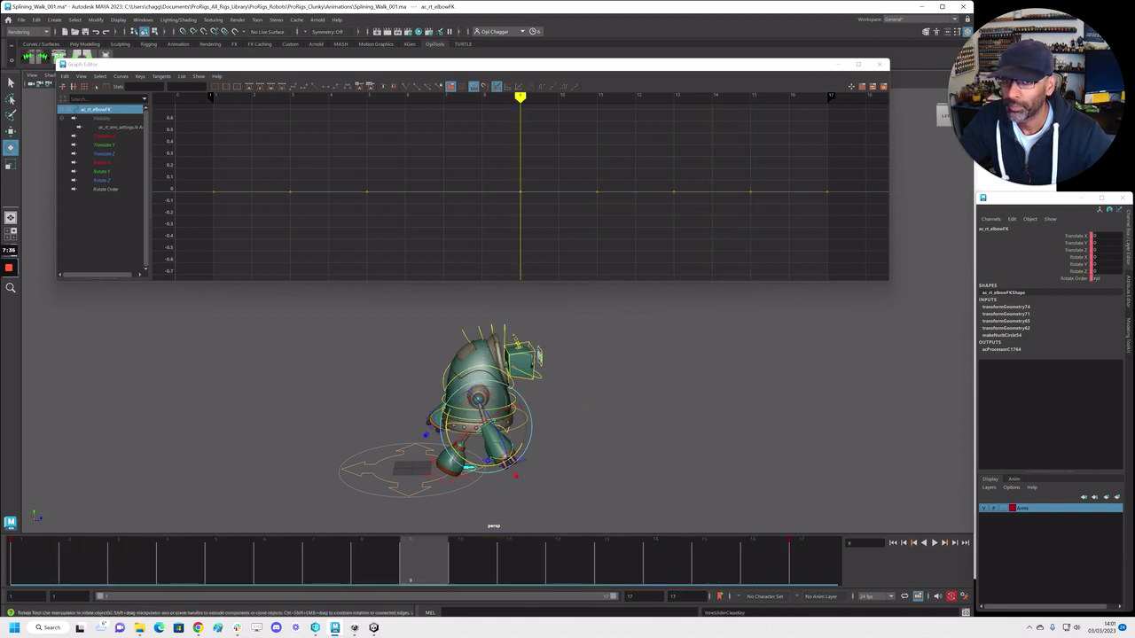
click(1030, 258)
drag(336, 571, 405, 562)
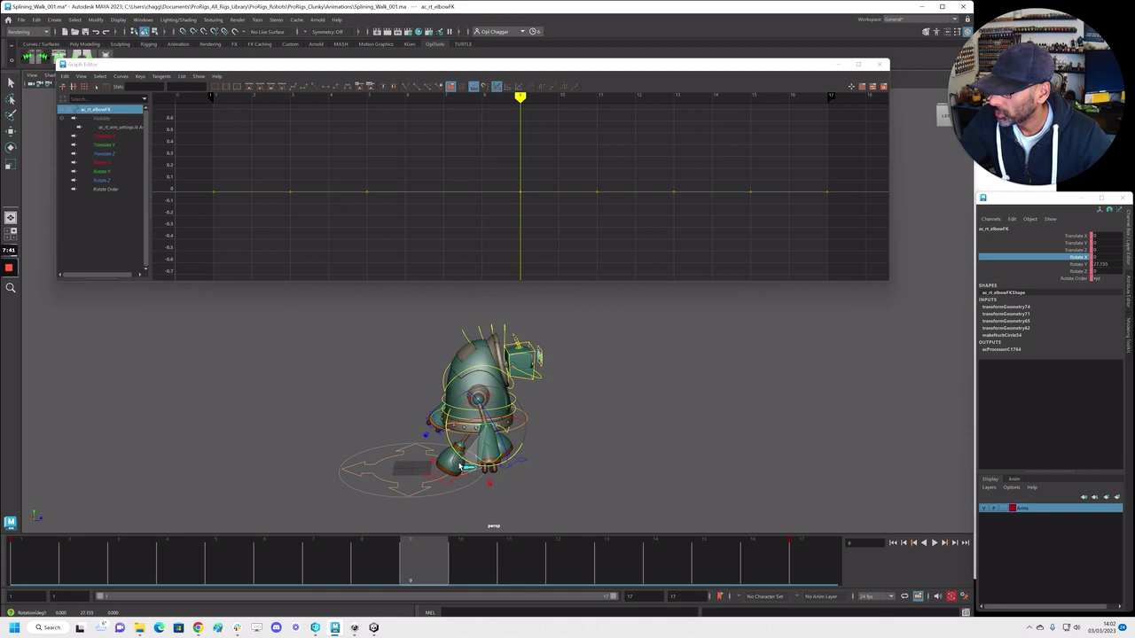
Select all of the right elbow's keys in the Graph Editor, set their pre and post infinity to cycle and play the walk
key(a)
scroll(443, 166, down, 5)
drag(369, 130, 767, 271)
click(559, 87)
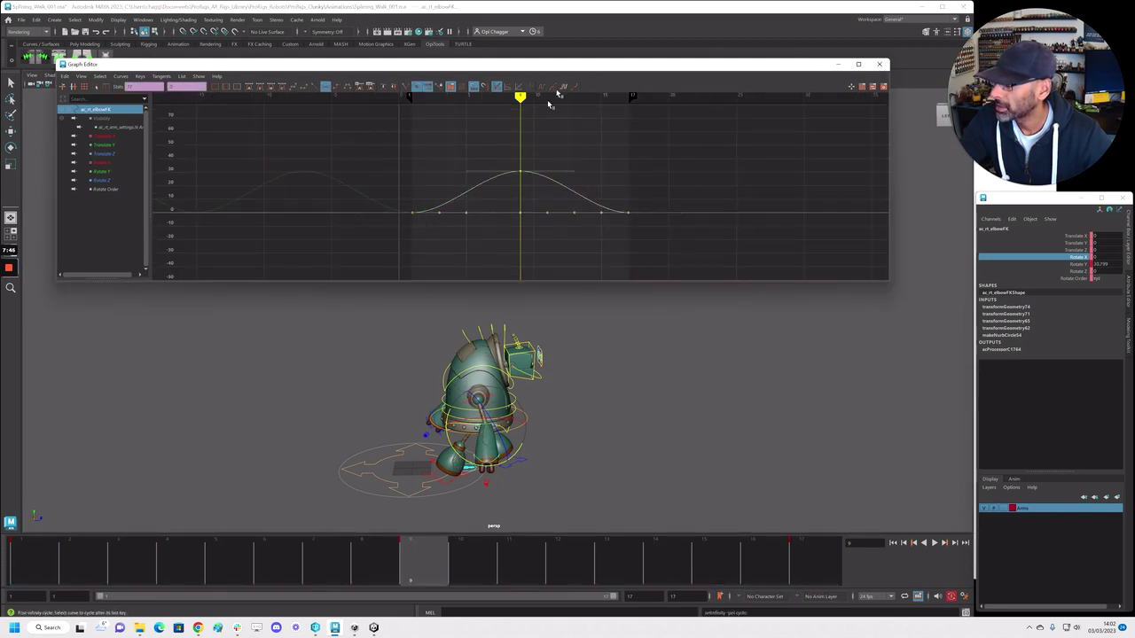
drag(397, 559, 26, 560)
key(alt+v)
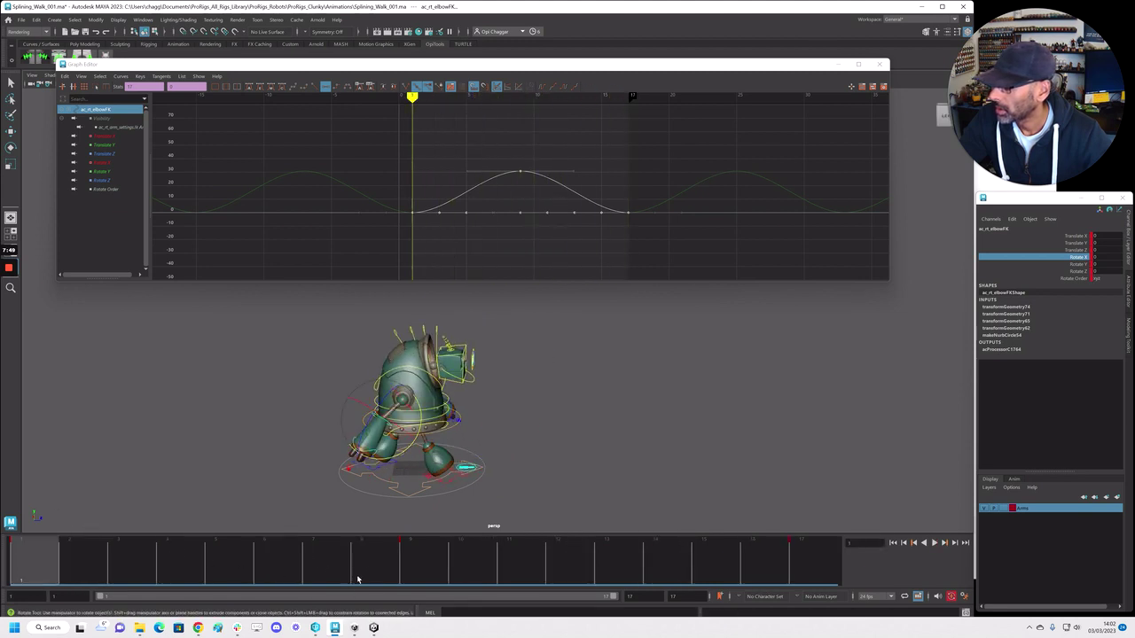
Key the right elbow's Rotate Y at about -34 on frame 9 and about 31.4 on frame 1
click(427, 573)
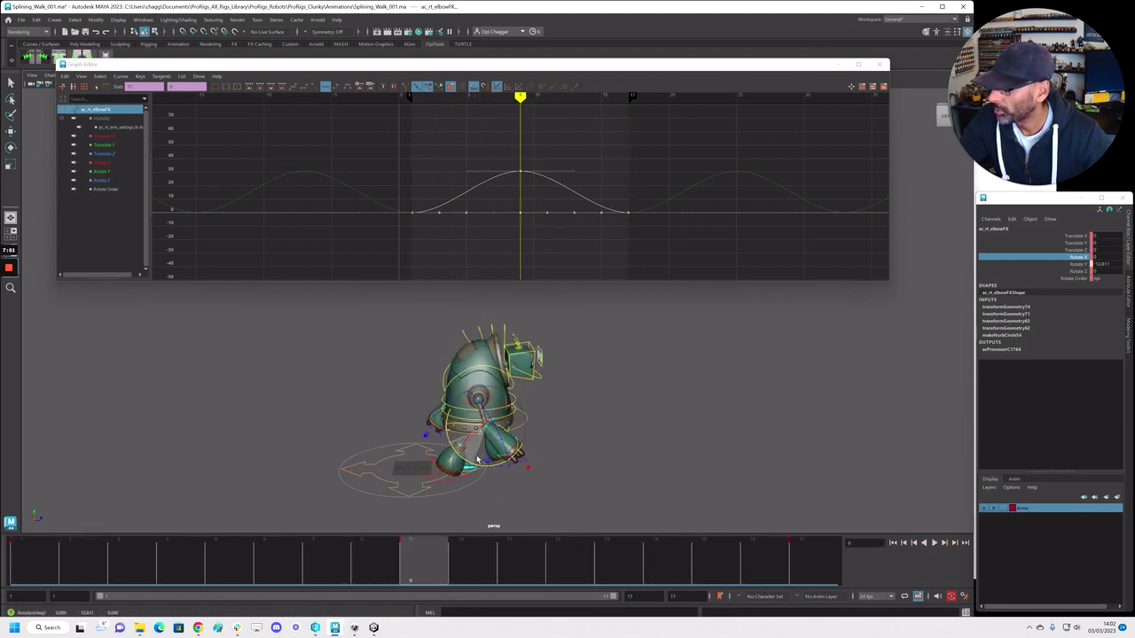
drag(431, 569, 29, 568)
key(alt+v)
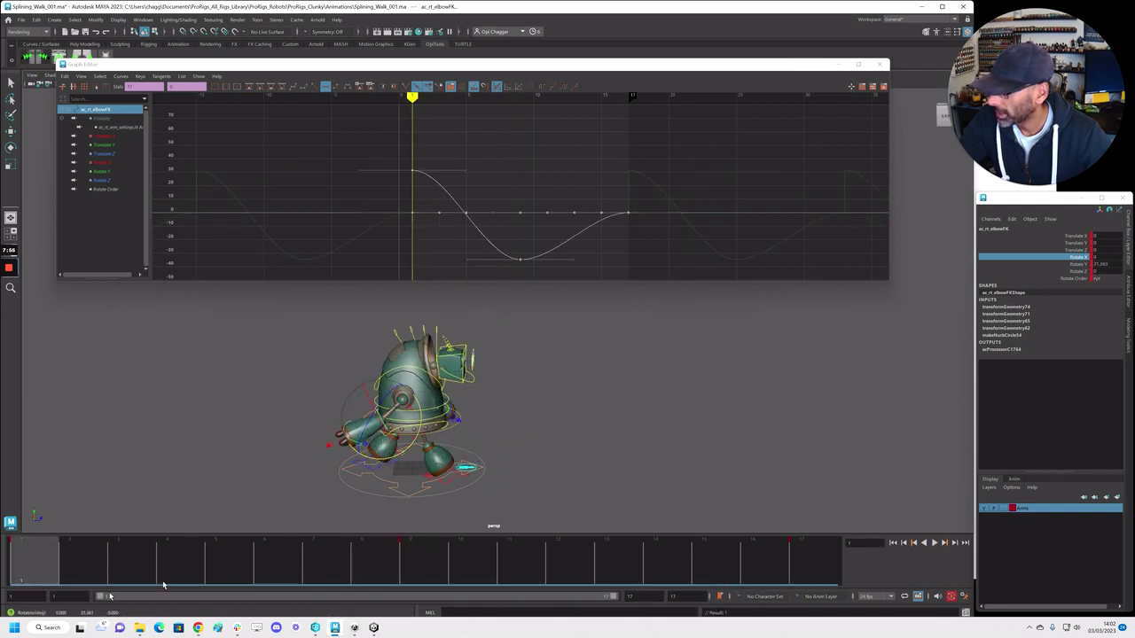
Copy the right elbow's frame 1 pose to a key on frame 17 and play the walk from several sides
middle_drag(26, 564, 813, 566)
key(s)
key(alt+v)
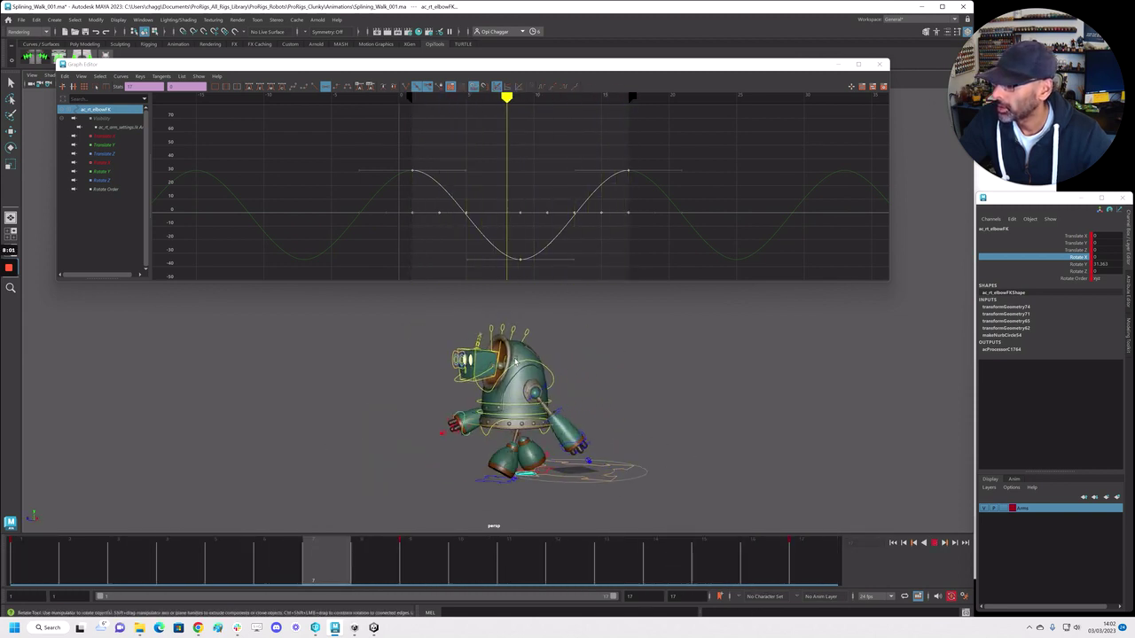
alt+drag(559, 362, 610, 361)
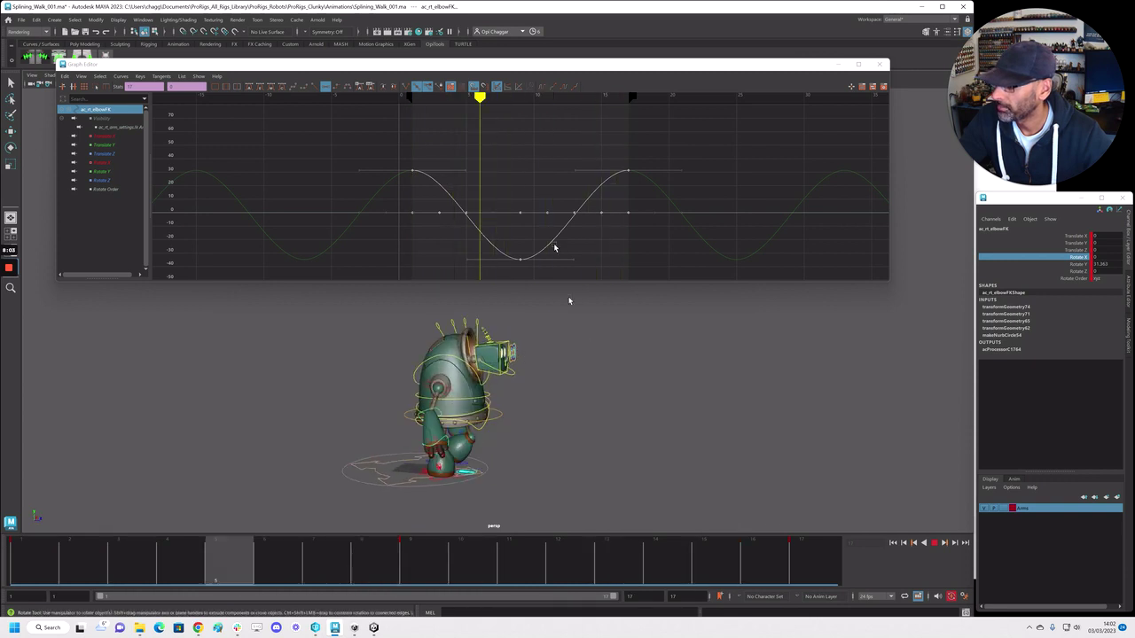
key(alt+v)
Reduce the right elbow's Rotate Y curve to about 17.1 on frames 1 and 17 and about -16.2 on frame 9
drag(280, 552, 32, 552)
drag(388, 139, 649, 182)
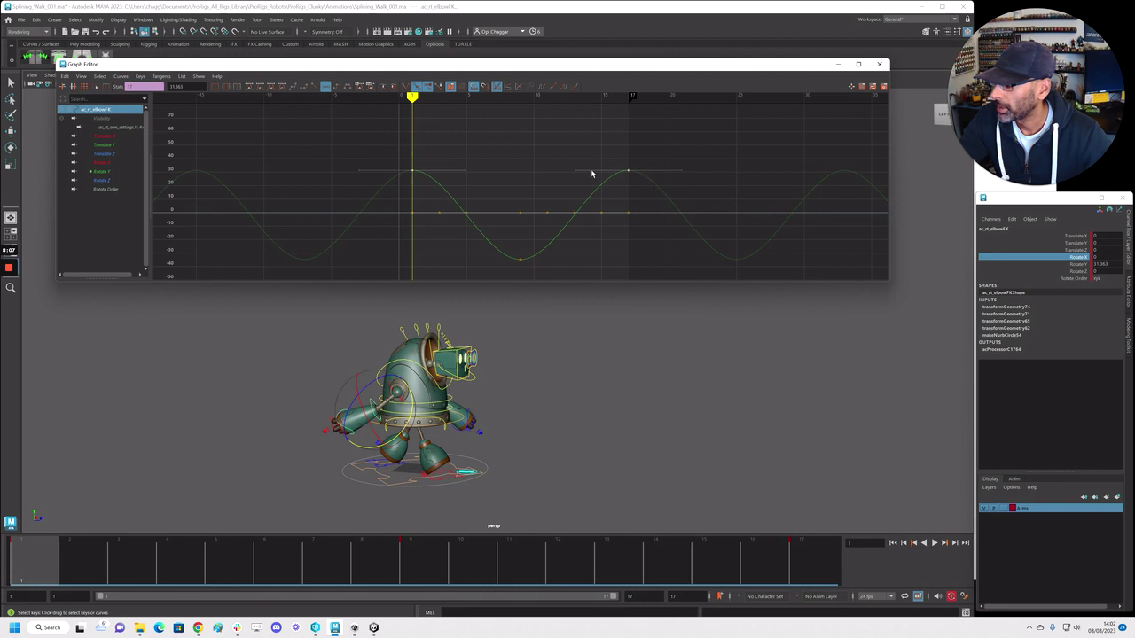
click(112, 173)
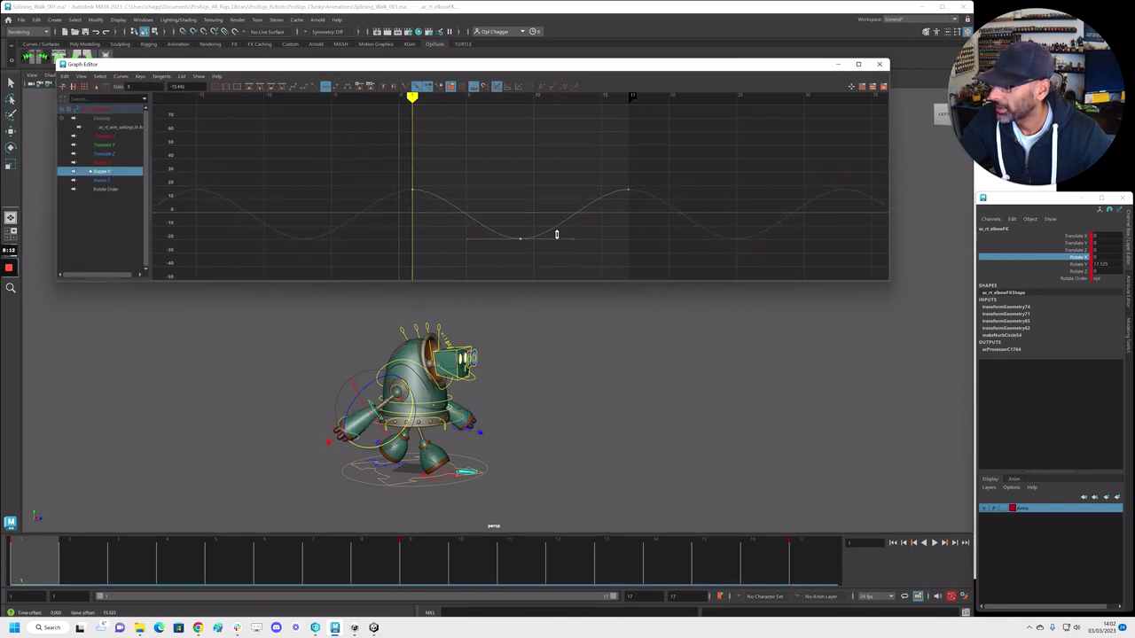
Play the walk from both sides with the rig controls hidden and compare the elbow bends of the two arms
key(alt+v)
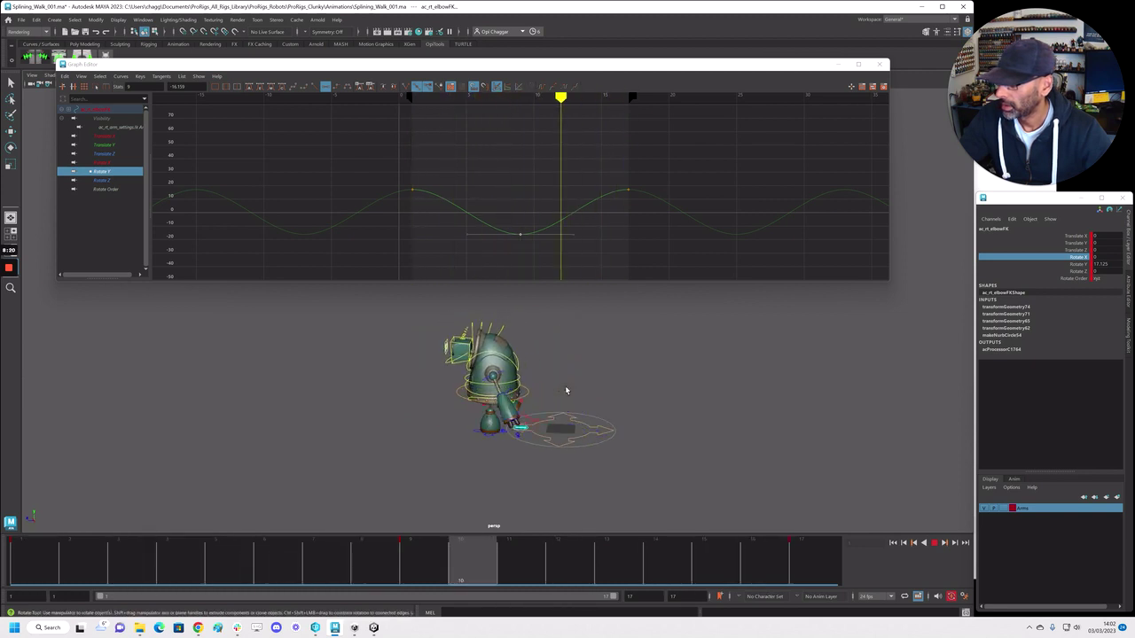
key(alt+v)
click(422, 580)
alt+right_drag(432, 429, 582, 413)
alt+drag(583, 413, 439, 406)
key(alt+v)
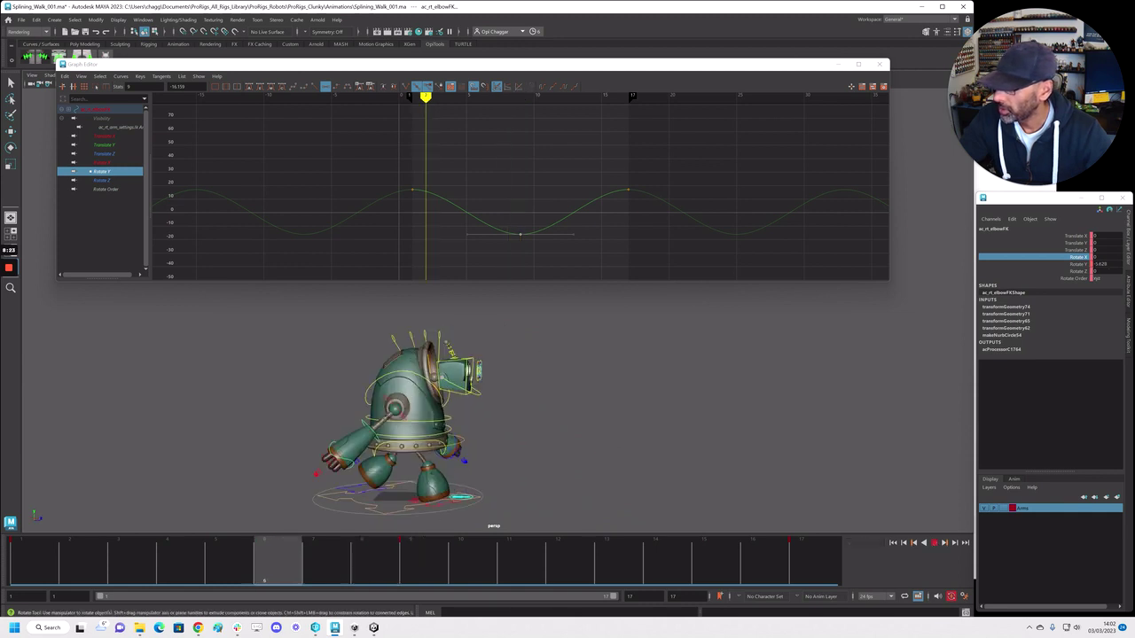
alt+drag(255, 494, 557, 446)
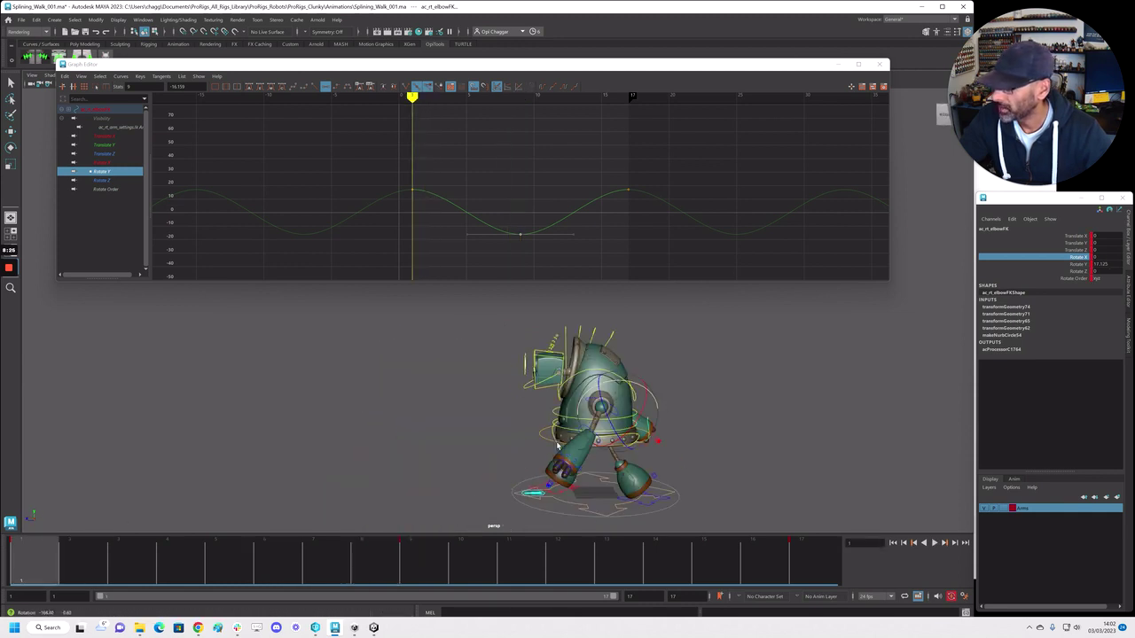
key(alt+v)
mouse_move(661, 428)
alt+mouse_down()
mouse_move(645, 421)
mouse_move(666, 420)
mouse_move(595, 431)
mouse_move(657, 433)
alt+mouse_up()
key(alt+1)
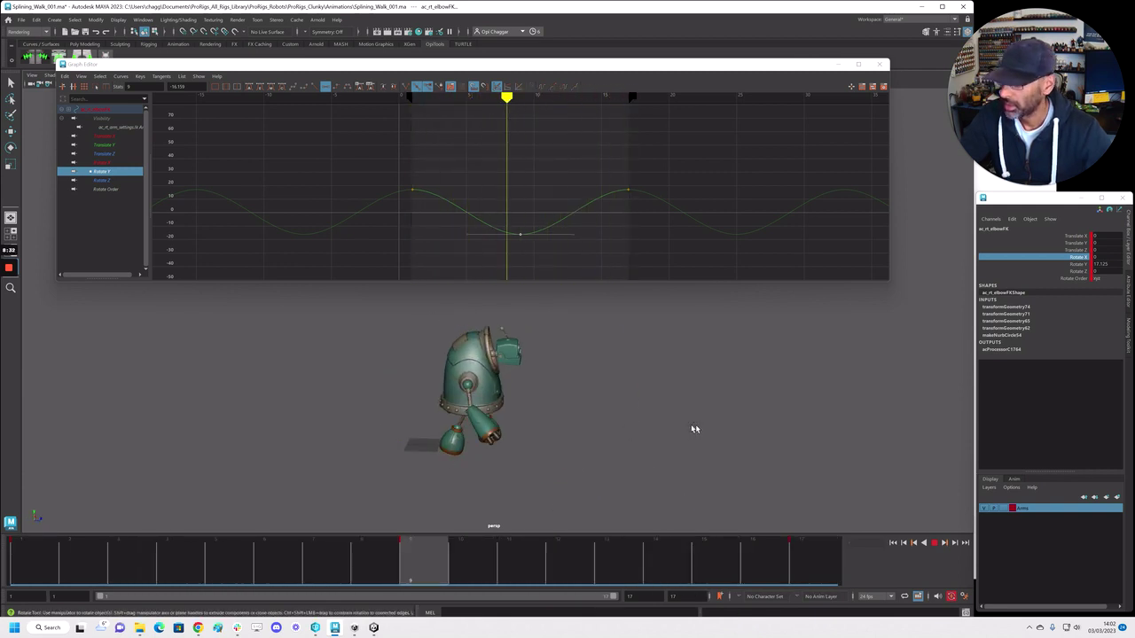
alt+drag(610, 425, 635, 396)
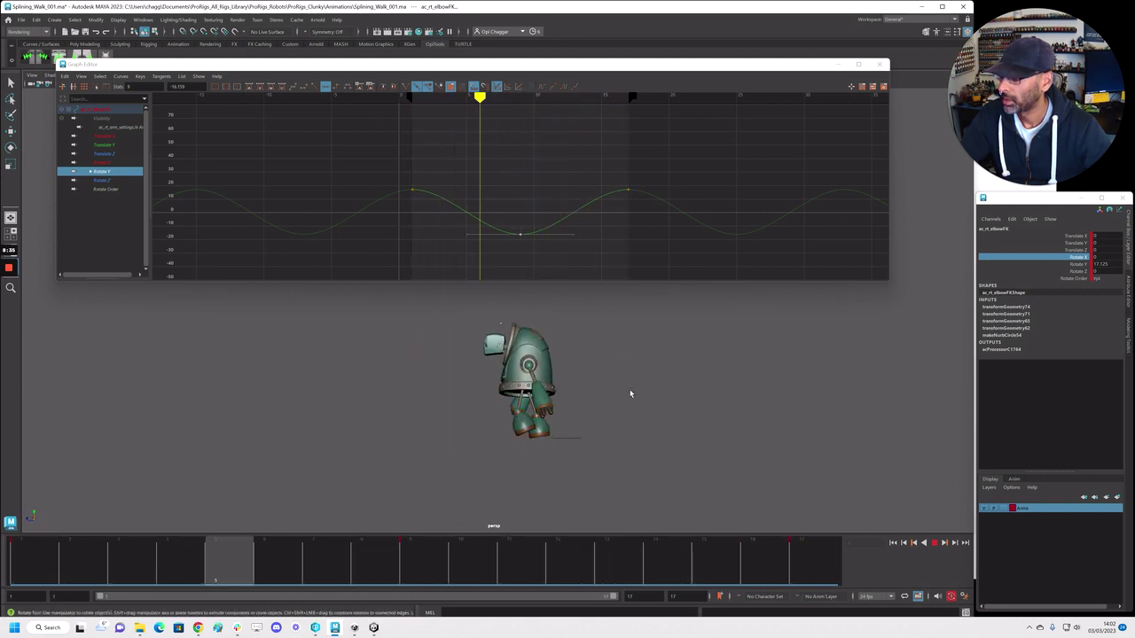
drag(678, 564, 428, 566)
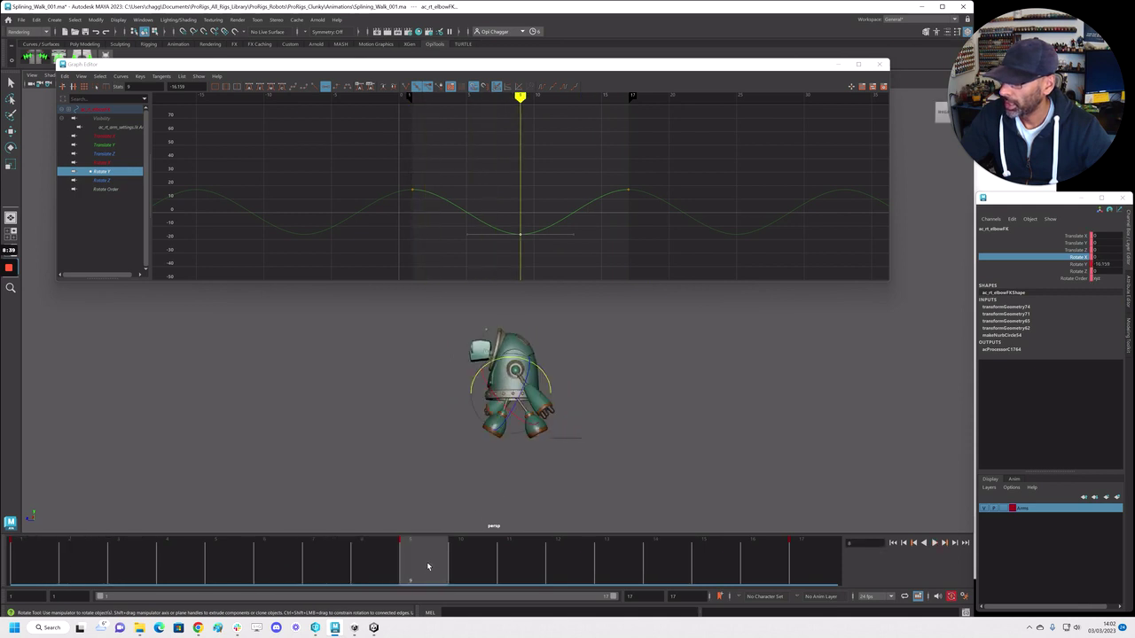
scroll(413, 446, up, 2)
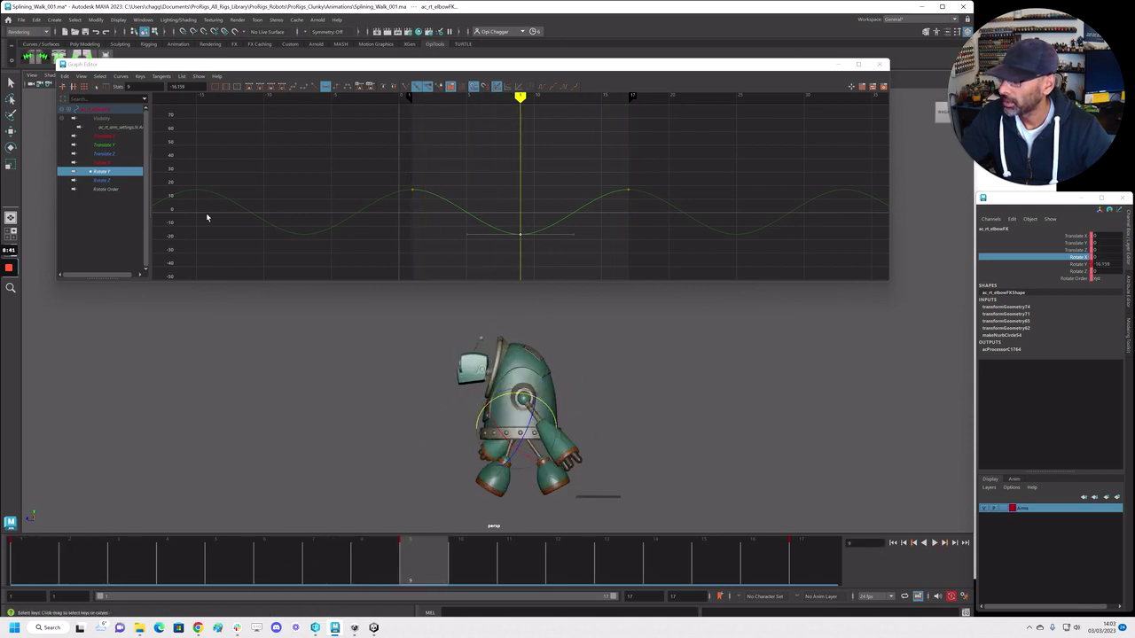
Raise the left elbow's Rotate Y key on frame 10 to about 32 and play the walk
click(545, 422)
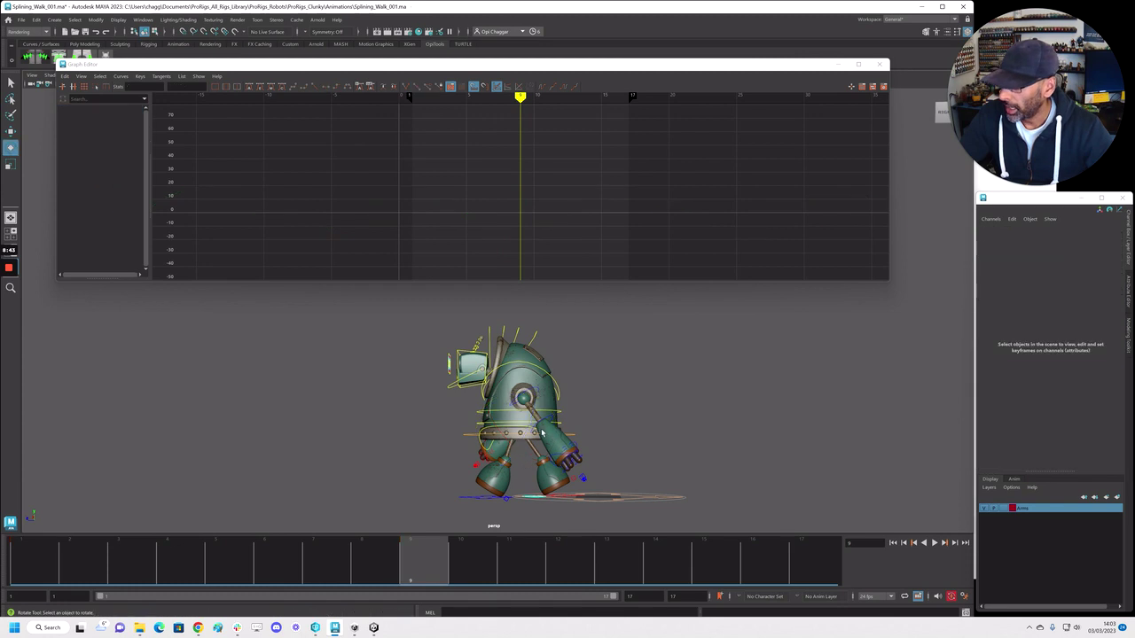
key(alt+1)
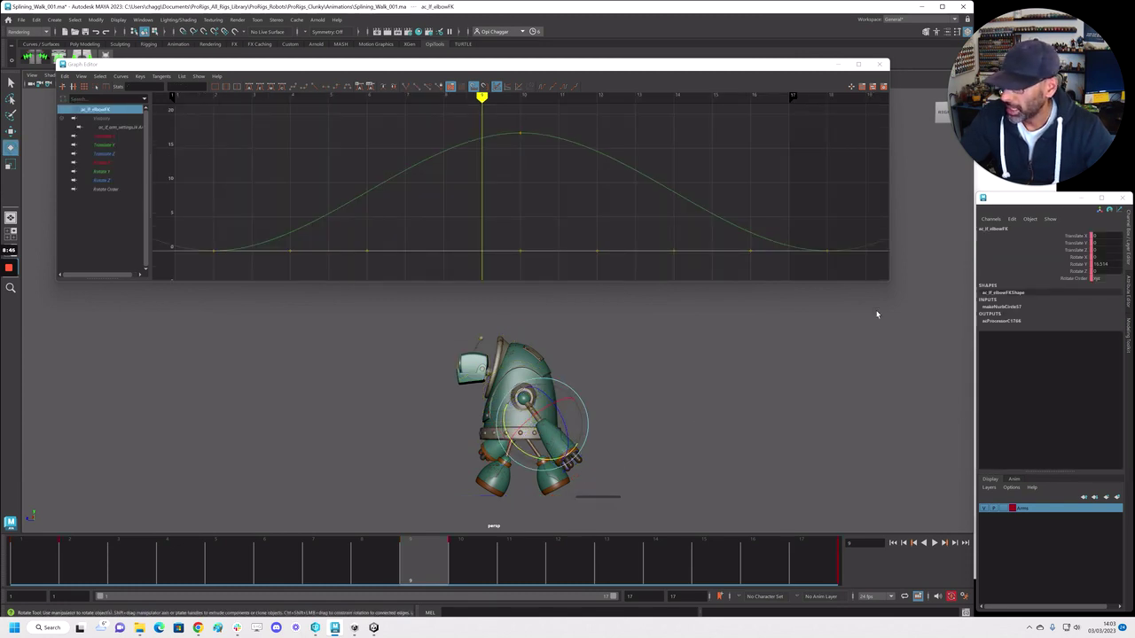
drag(492, 126, 552, 154)
shift+middle_drag(552, 165, 561, 160)
key(alt+v)
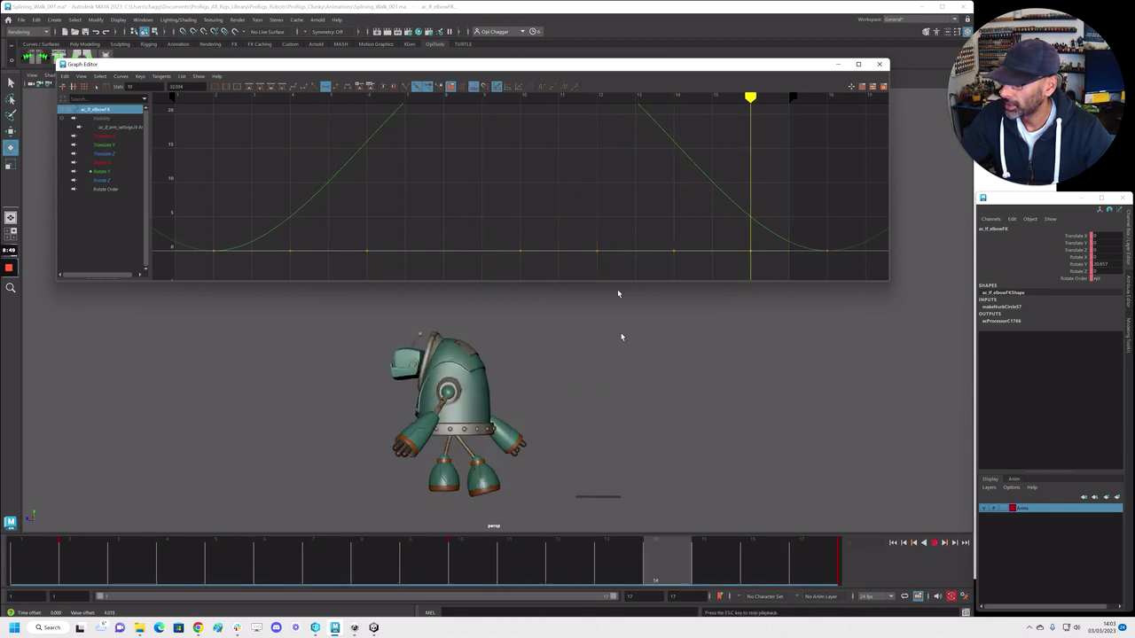
Play the walk from the front, move the Graph Editor clear of the viewport and review the arm swing from the side
key(space)
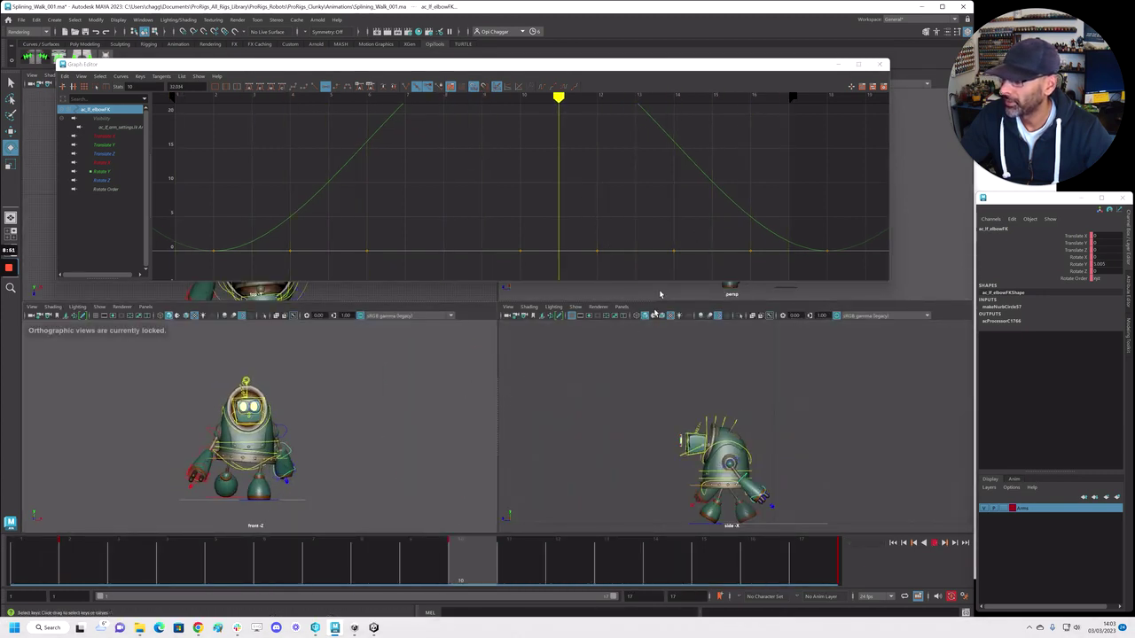
key(space)
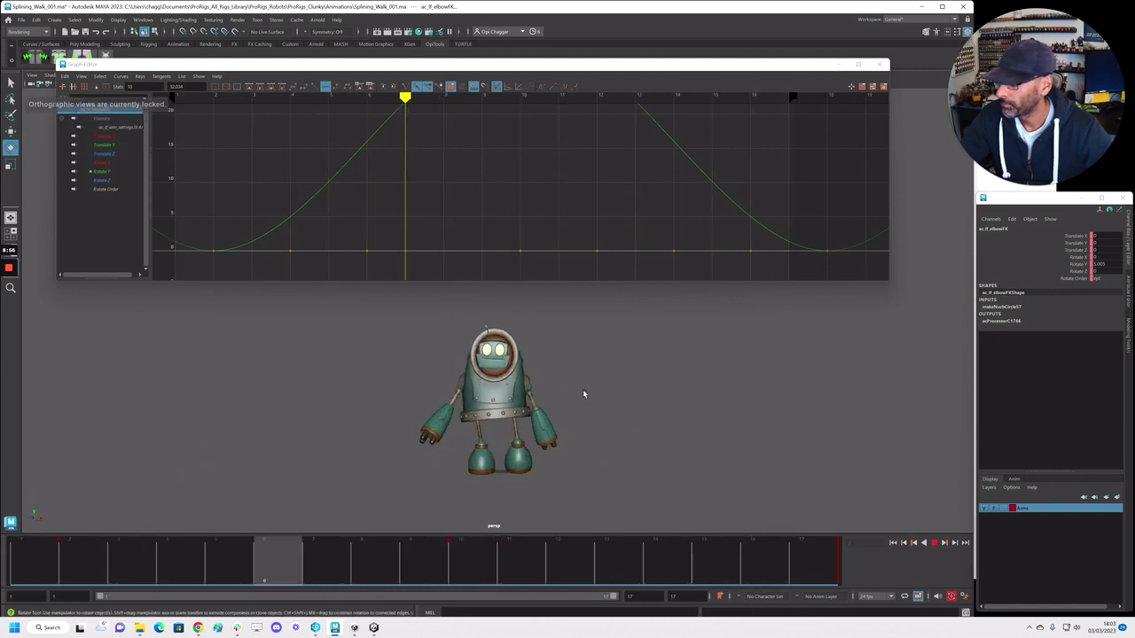
key(alt+v)
drag(525, 65, 1134, 177)
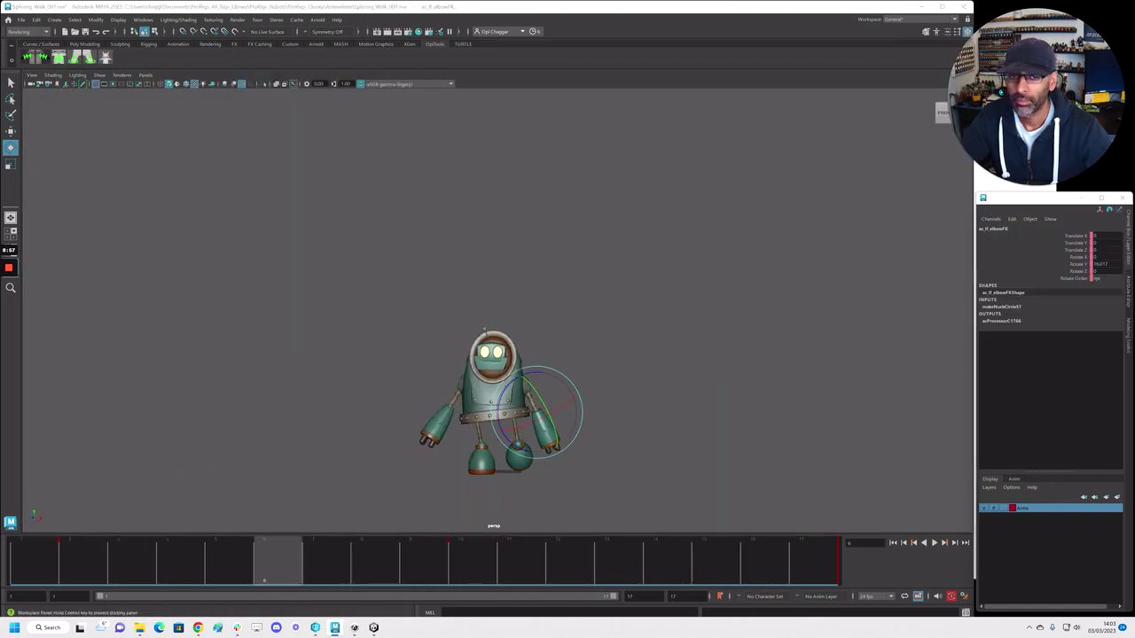
alt+middle_drag(584, 391, 555, 317)
alt+right_drag(555, 318, 593, 408)
alt+drag(593, 409, 443, 412)
alt+middle_drag(562, 430, 486, 407)
key(alt+v)
Go to frame 1 and show the rig controls again around the left hand
drag(204, 560, 35, 560)
alt+right_drag(306, 459, 379, 432)
alt+middle_drag(379, 432, 283, 405)
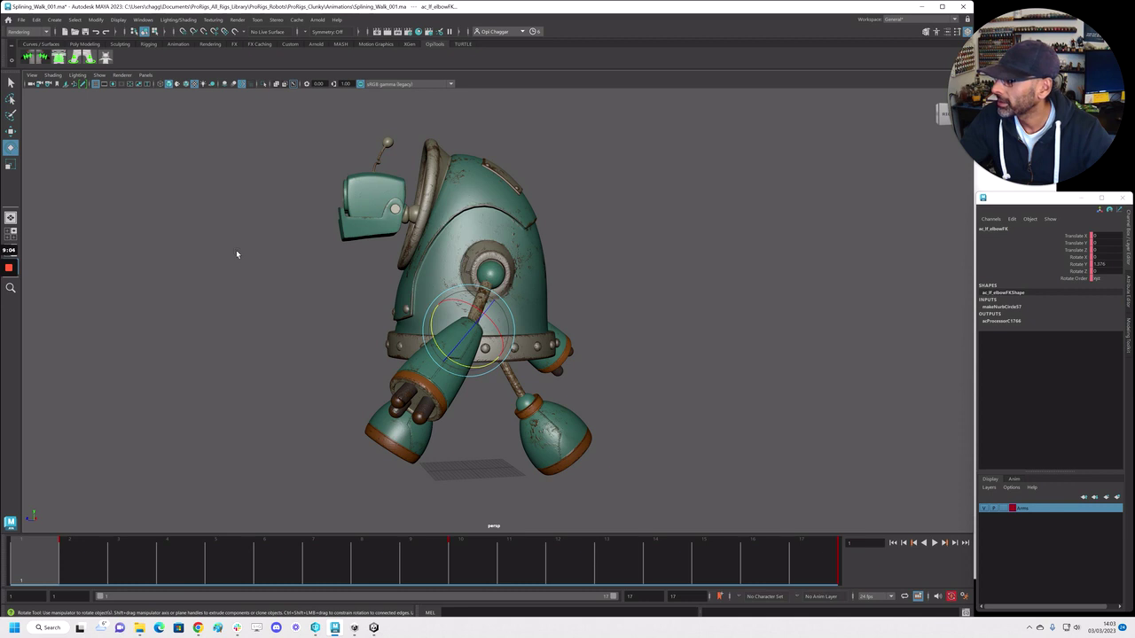
key(alt+1)
alt+drag(350, 435, 387, 414)
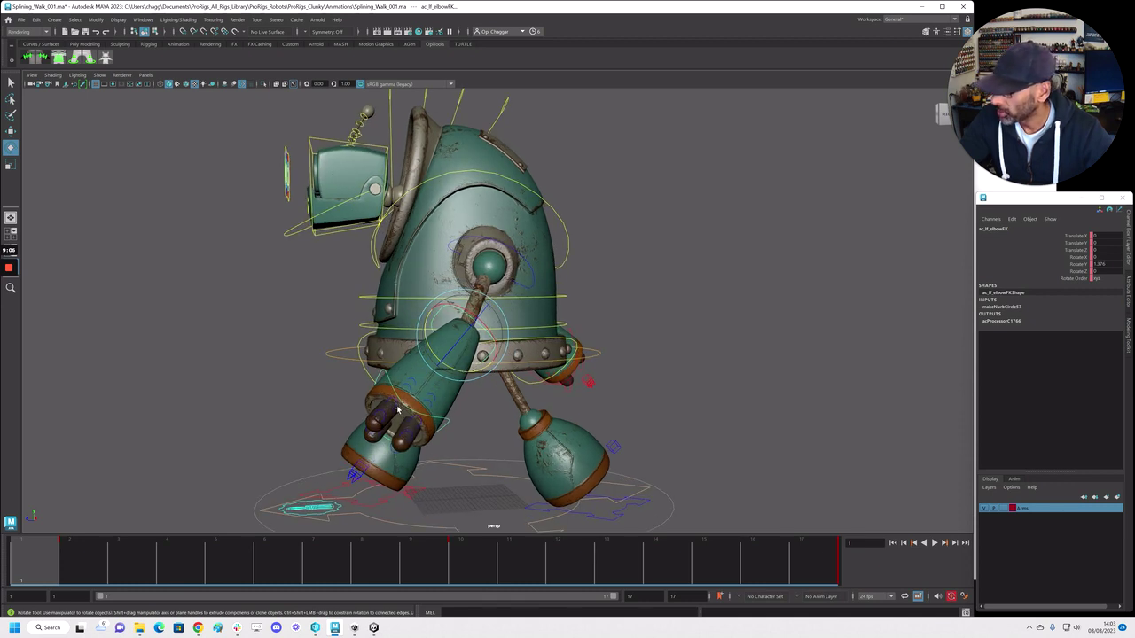
click(391, 425)
click(483, 445)
click(428, 411)
drag(415, 448, 466, 454)
key(ctrl+z)
alt+right_drag(299, 431, 420, 447)
alt+drag(420, 448, 375, 444)
click(400, 401)
key(ctrl+z)
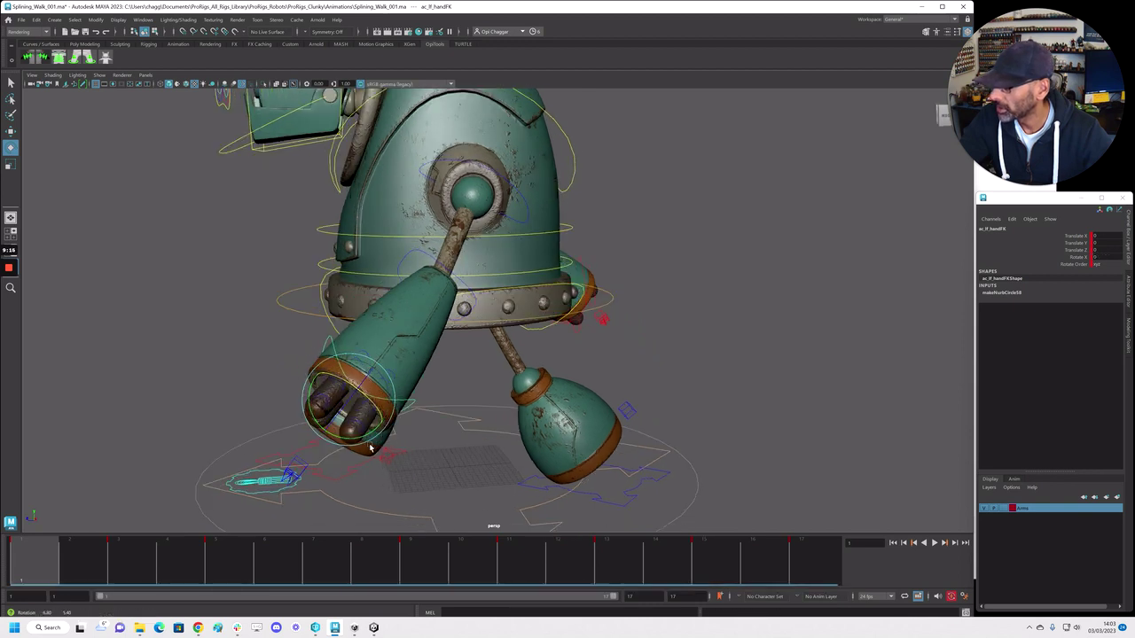
Select the thumb, index and middle finger controls of the left hand together
click(446, 388)
alt+drag(394, 380, 453, 441)
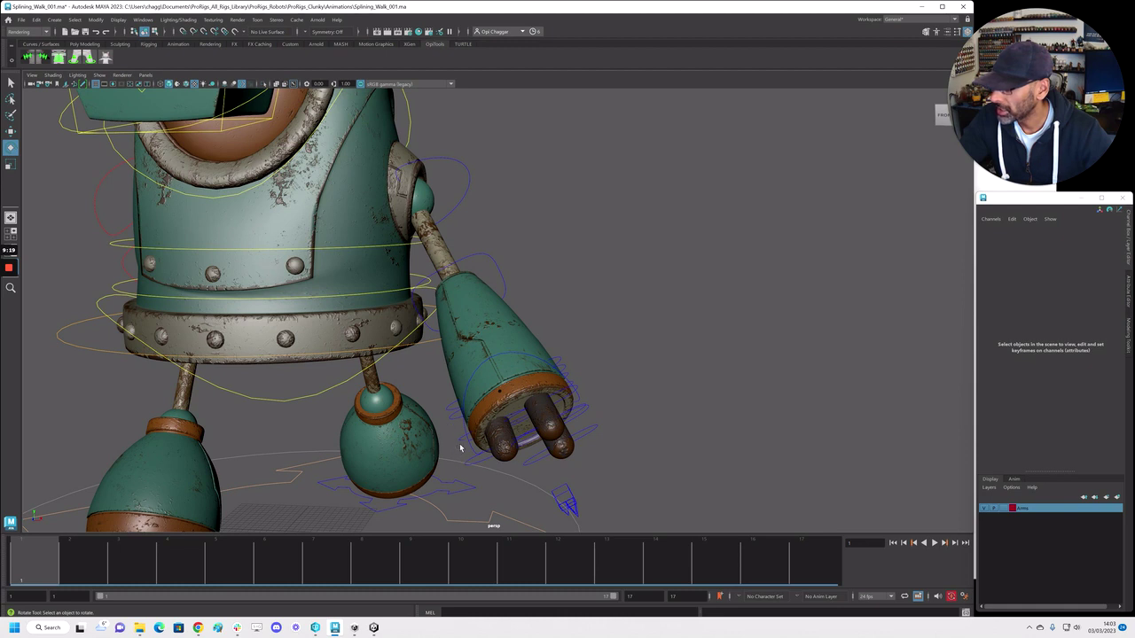
click(451, 422)
key(q)
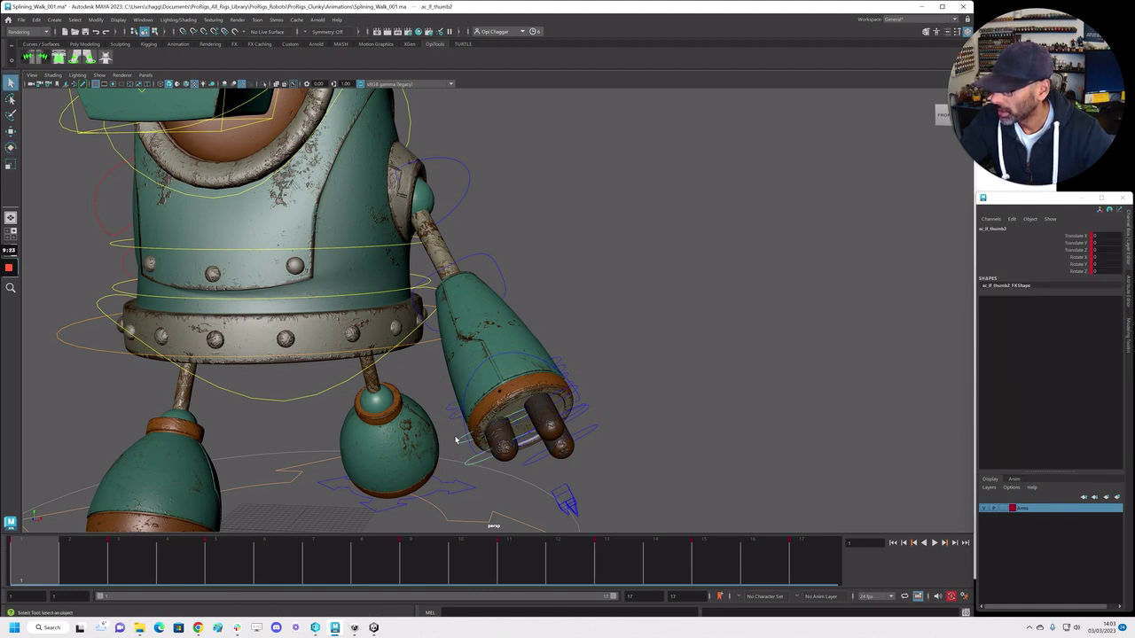
alt+drag(469, 455, 505, 467)
click(524, 472)
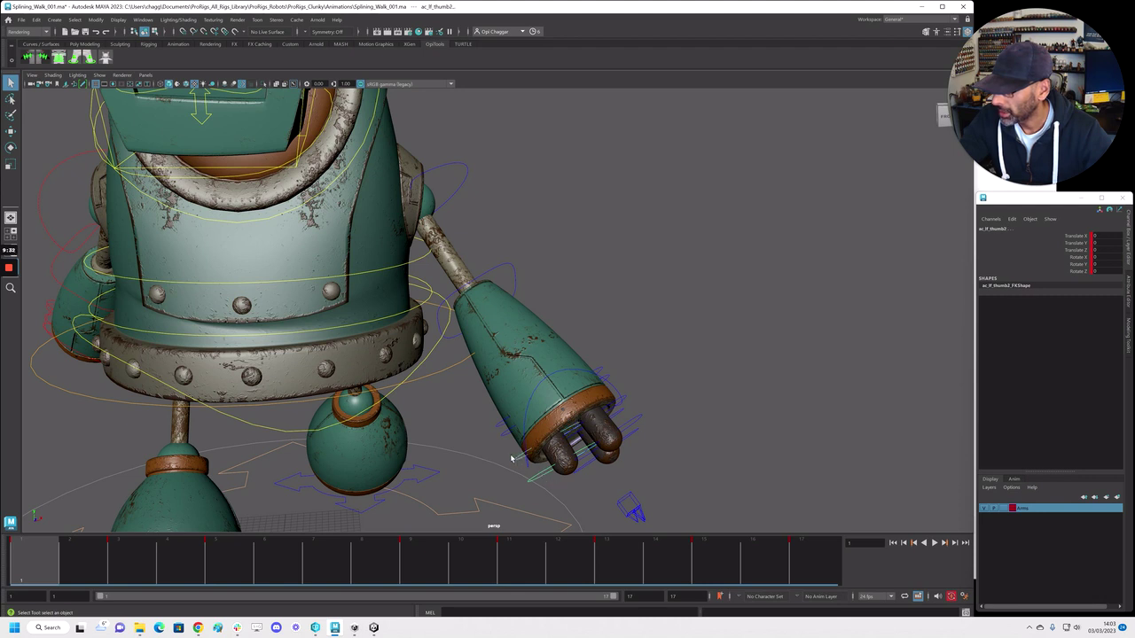
click(602, 373)
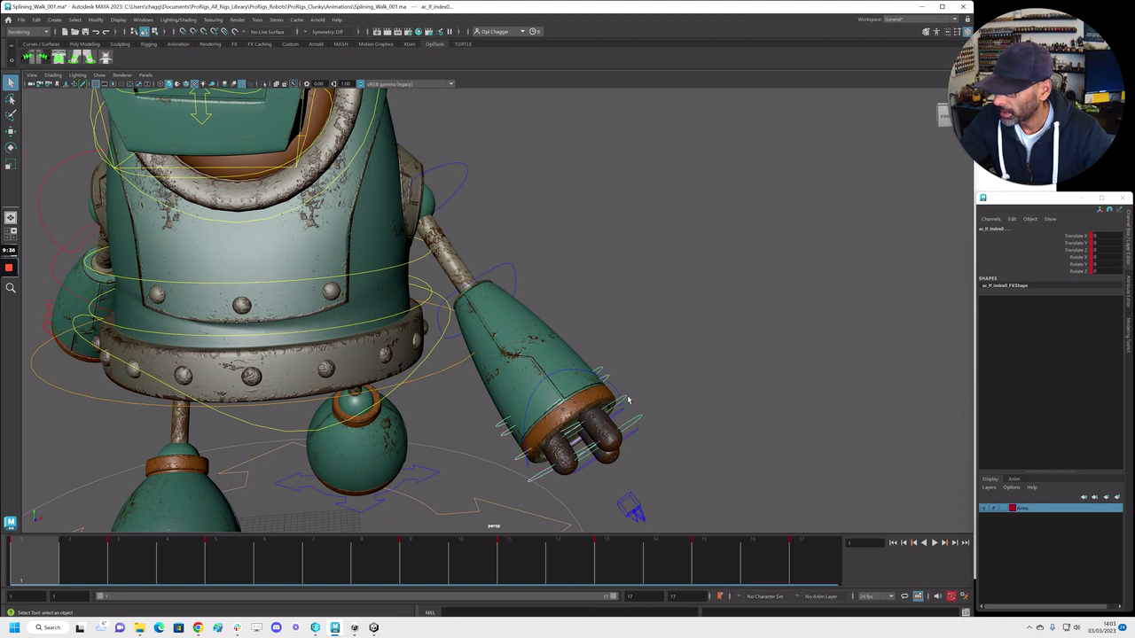
click(637, 435)
alt+drag(649, 418, 486, 412)
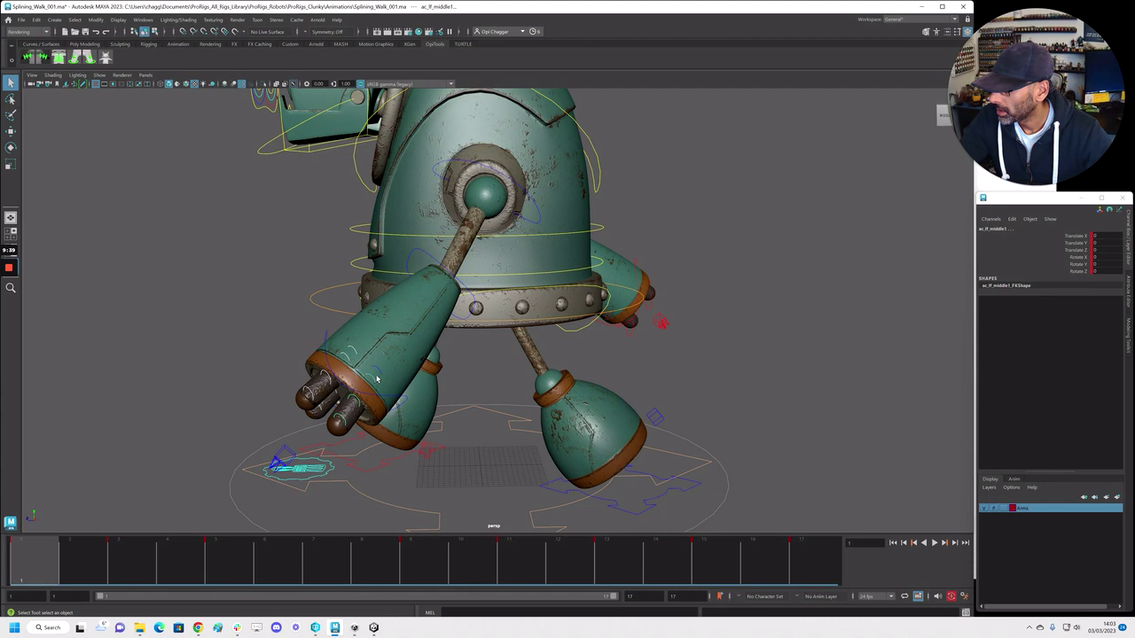
alt+drag(379, 374, 461, 397)
Delete the selected left finger controls' keys from frame 2 to frame 15
click(1072, 265)
alt+right_drag(587, 334, 517, 341)
alt+middle_drag(517, 340, 620, 258)
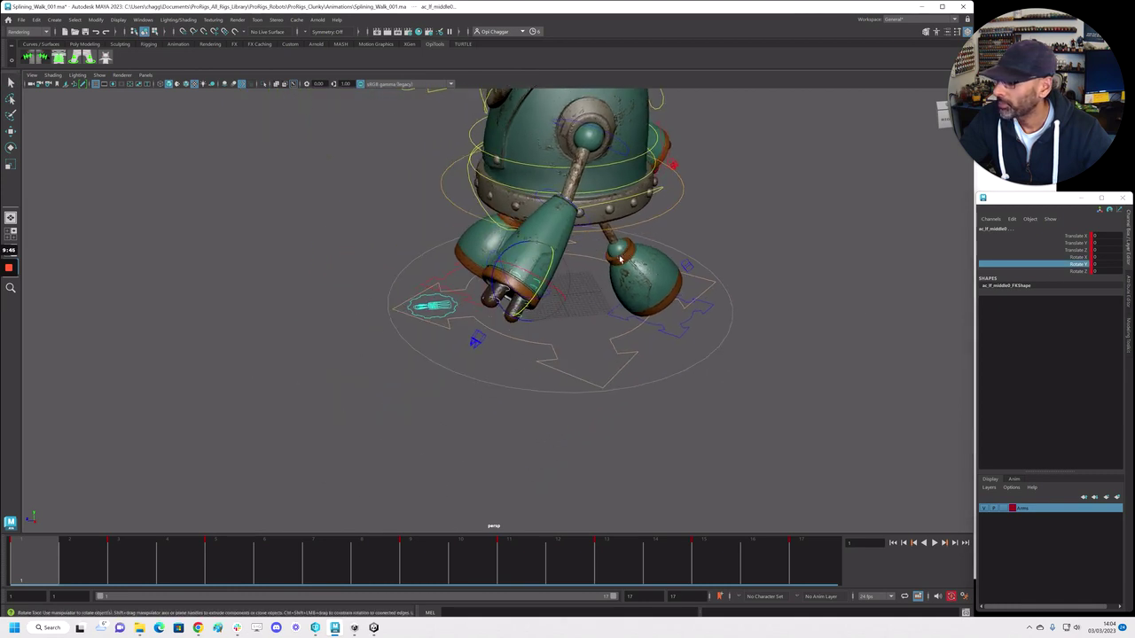
shift+drag(58, 558, 740, 559)
right_click(612, 532)
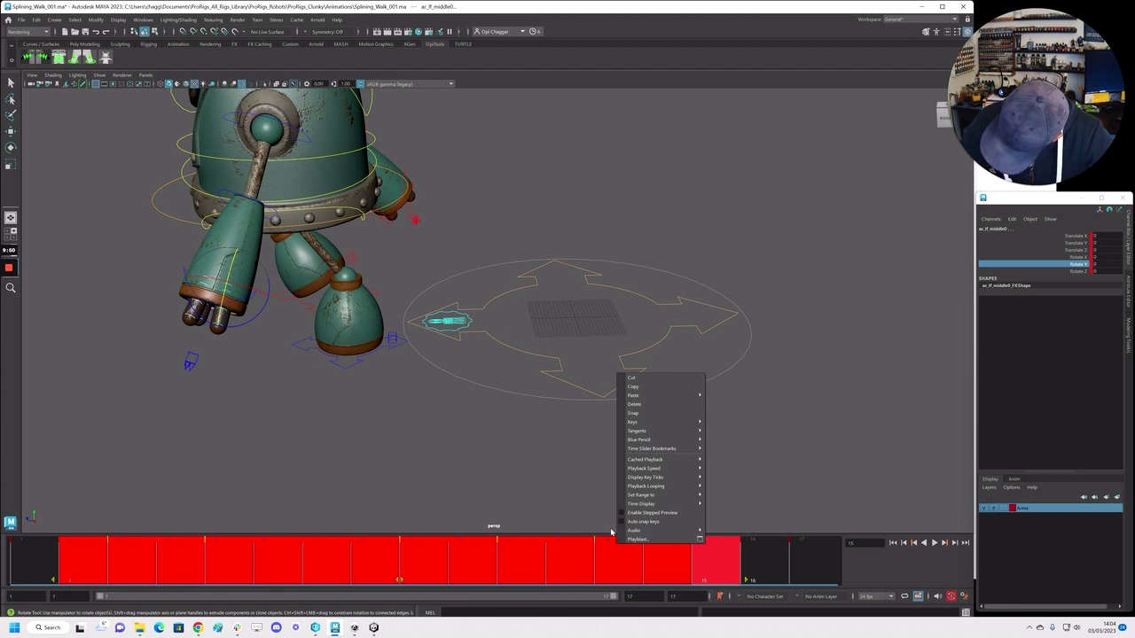
click(636, 404)
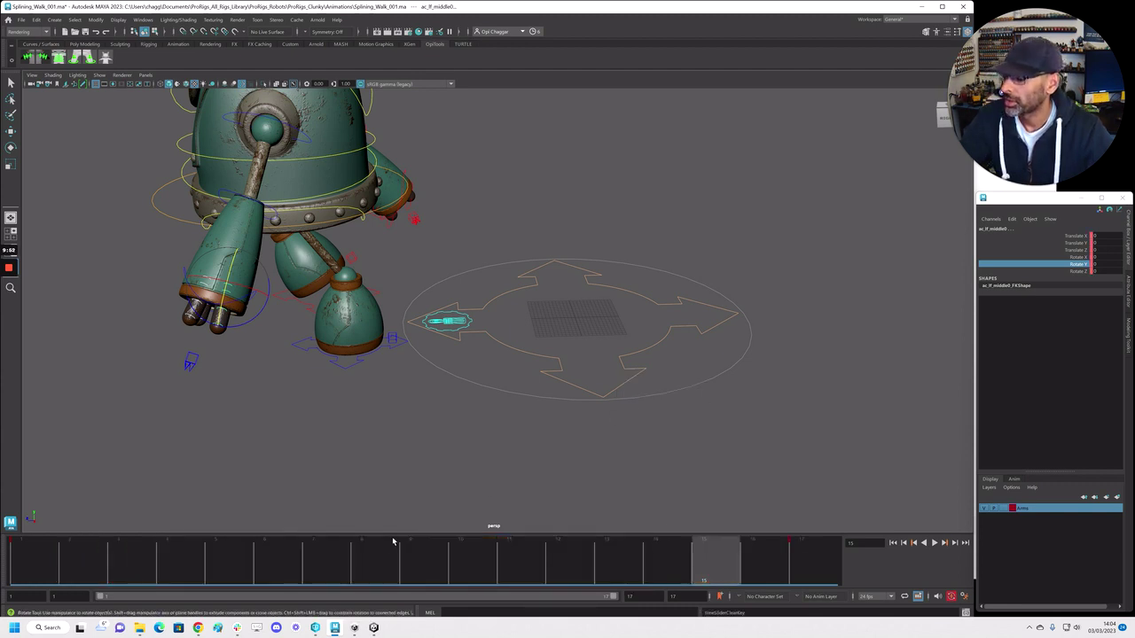
Scrub through the left arm's swing and stop on frame 10
drag(253, 564, 35, 574)
alt+right_drag(475, 445, 396, 443)
alt+drag(456, 411, 451, 395)
drag(154, 539, 470, 567)
drag(474, 280, 479, 288)
key(ctrl+z)
alt+right_drag(474, 331, 613, 357)
alt+drag(613, 357, 599, 358)
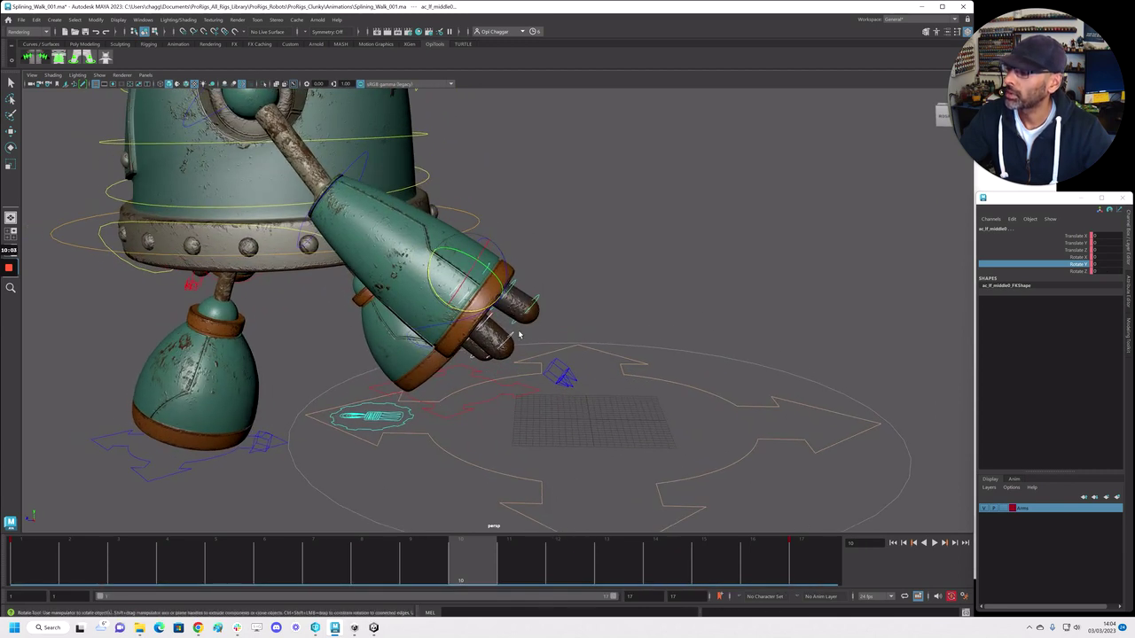
alt+drag(503, 332, 512, 334)
key(q)
click(526, 279)
click(460, 300)
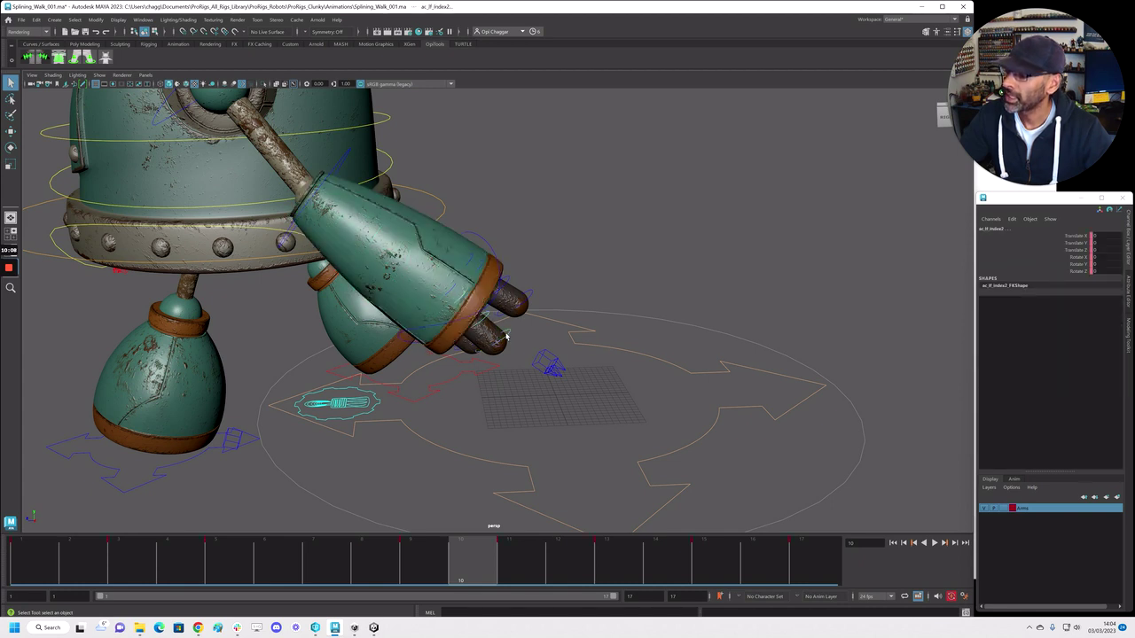
click(506, 288)
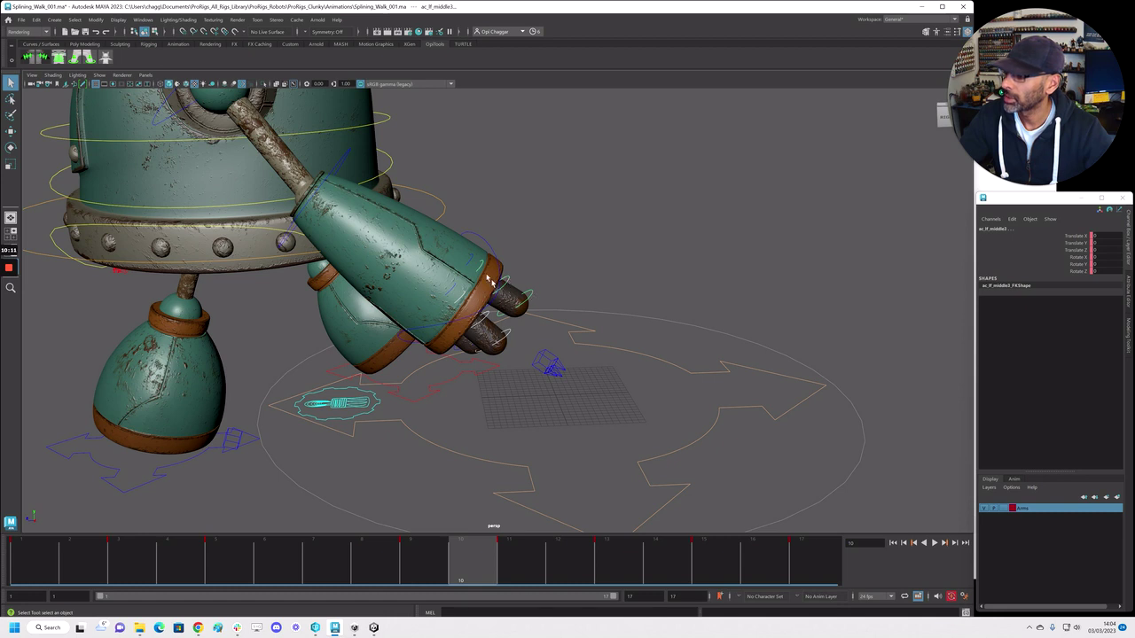
alt+drag(472, 263, 392, 299)
key(e)
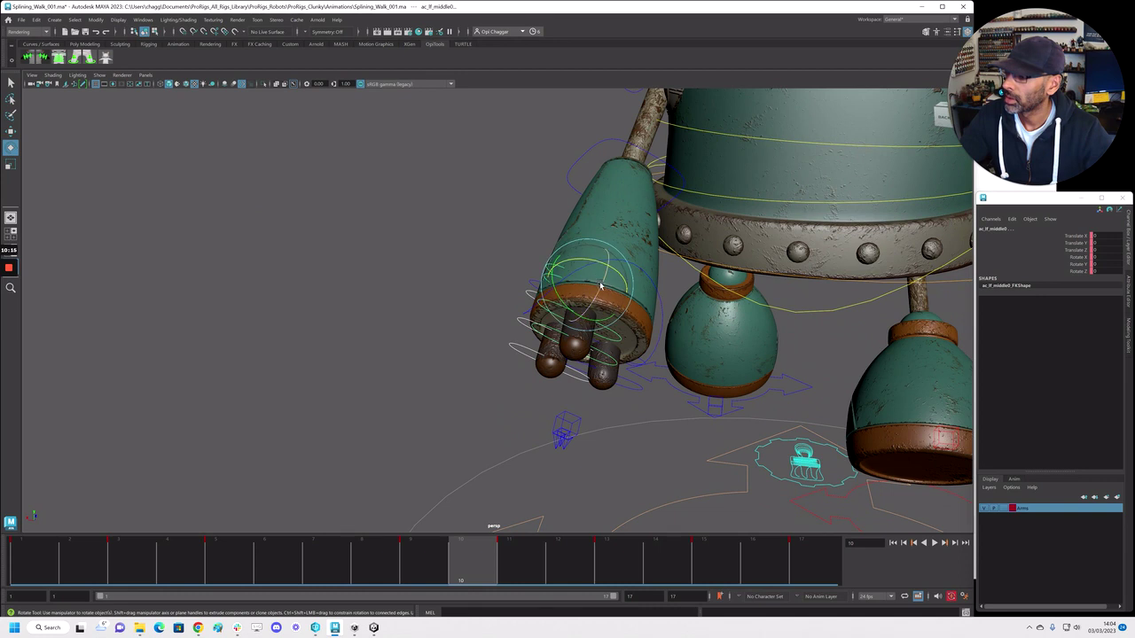
click(534, 290)
drag(578, 302, 572, 322)
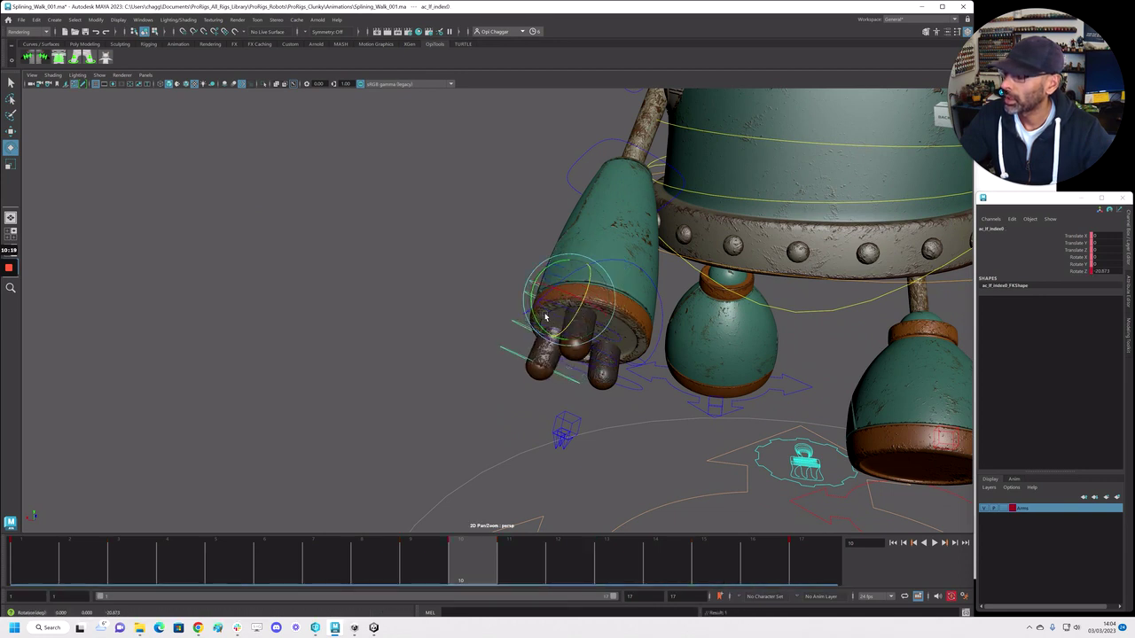
key(ctrl+z)
click(493, 310)
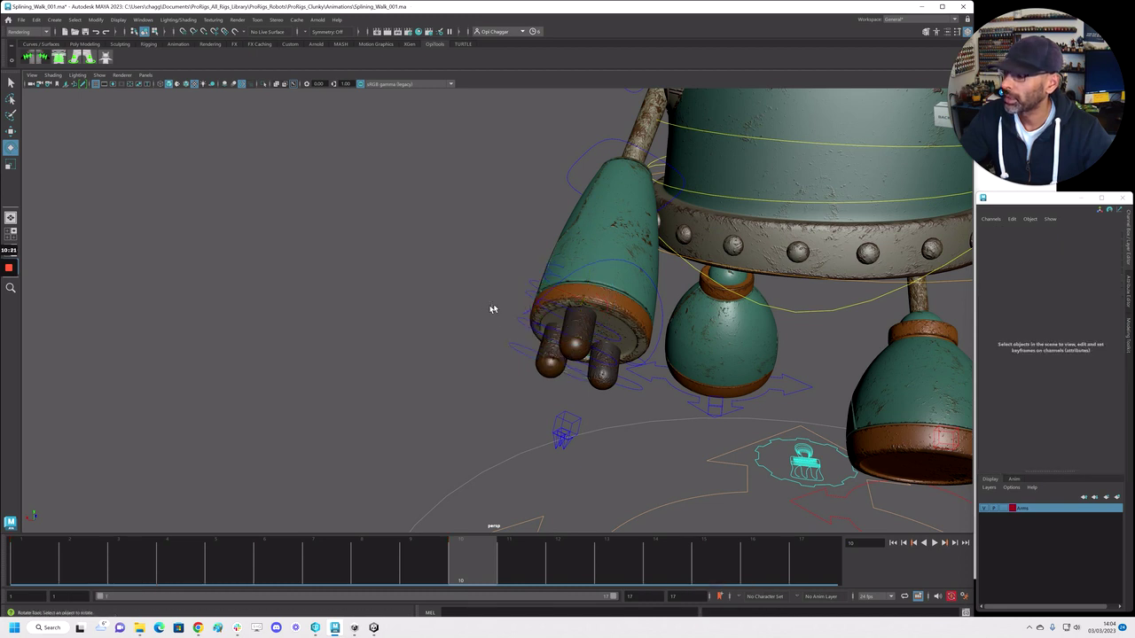
Select all joint controls of the left hand's middle and index fingers together
click(550, 278)
key(q)
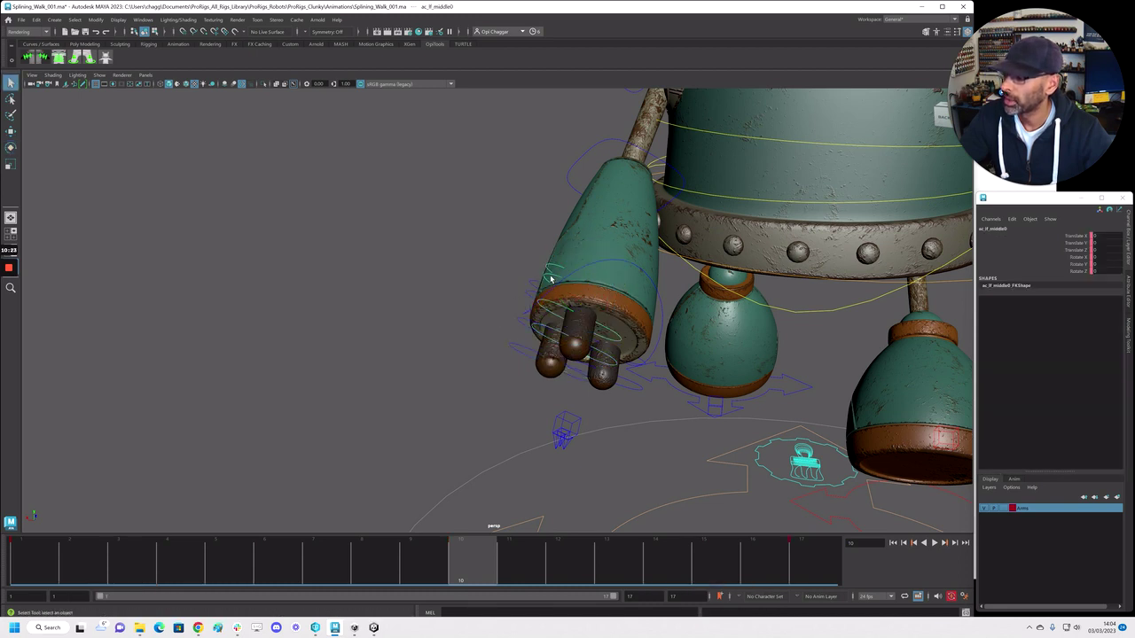
alt+drag(550, 325, 522, 313)
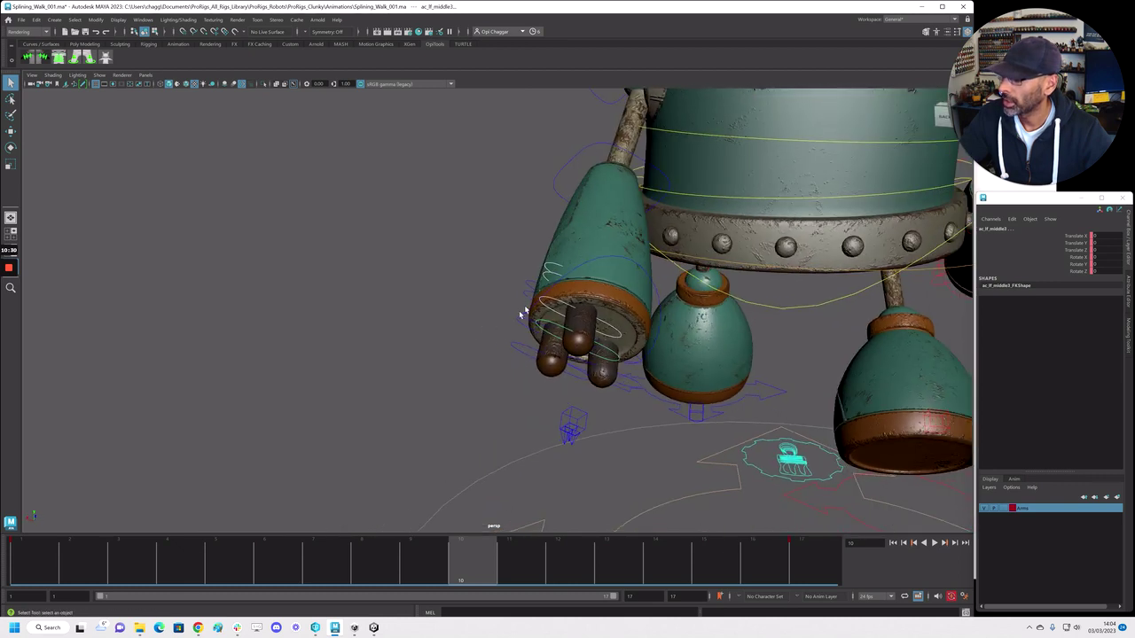
click(527, 288)
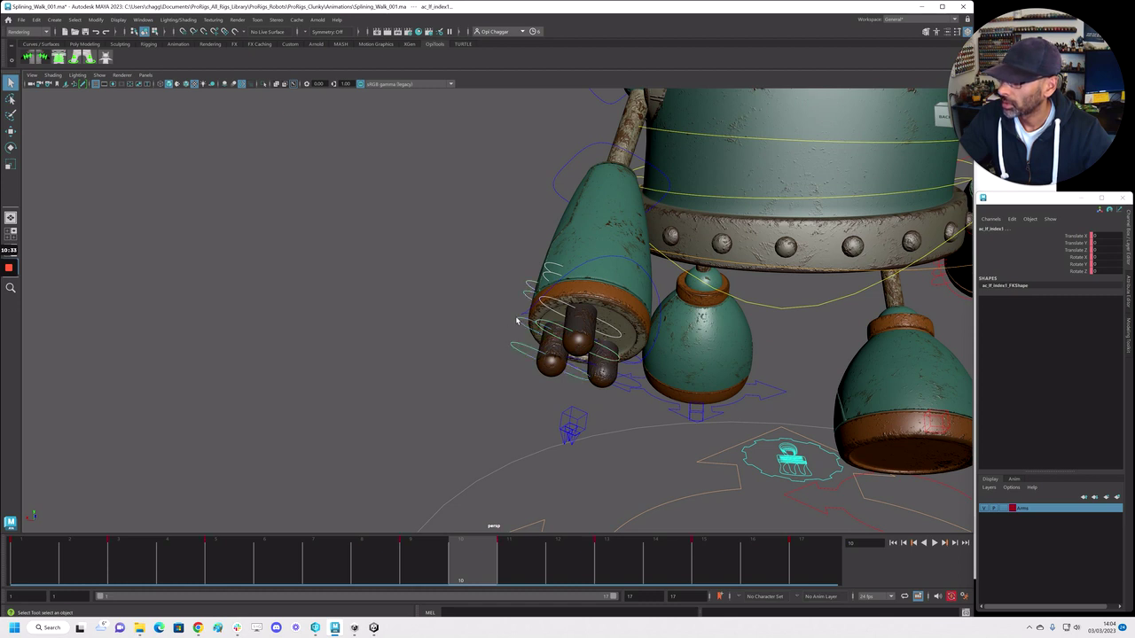
alt+right_drag(514, 345, 381, 335)
alt+drag(381, 335, 483, 337)
alt+middle_drag(483, 337, 533, 345)
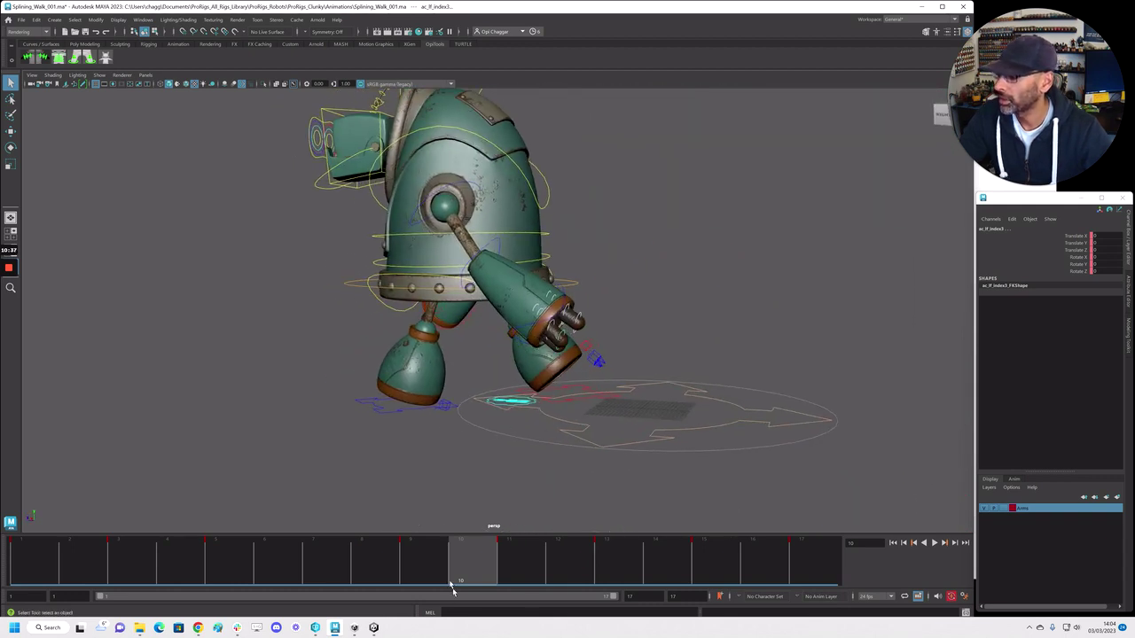
Delete the selected left finger controls' keys from frame 2 through frame 15
shift+drag(101, 556, 737, 557)
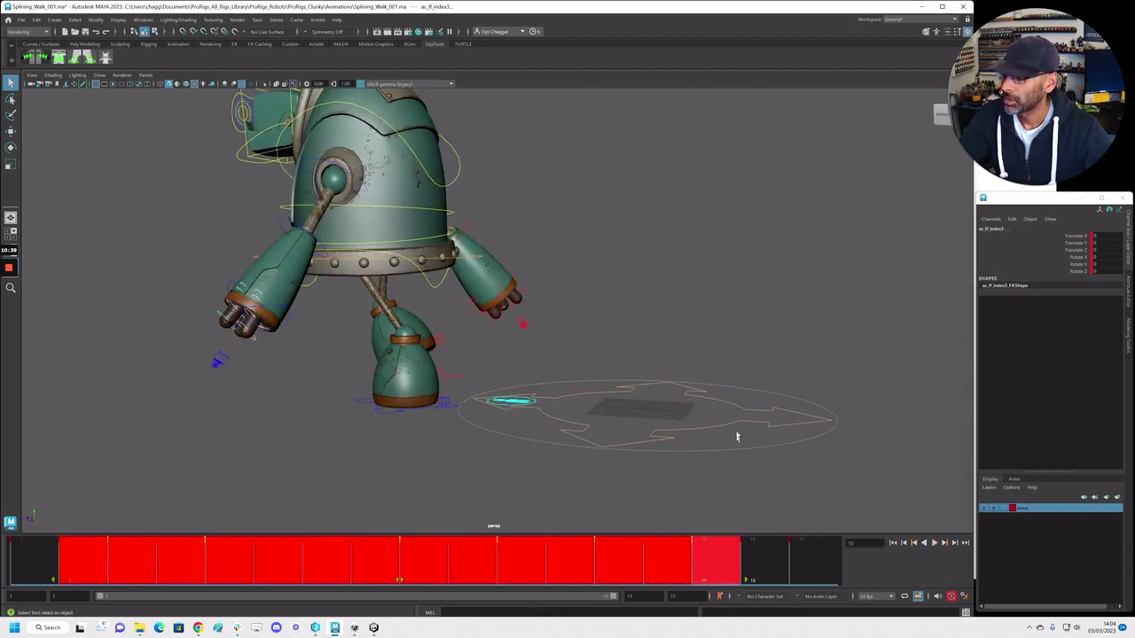
click(685, 546)
shift+drag(62, 556, 739, 557)
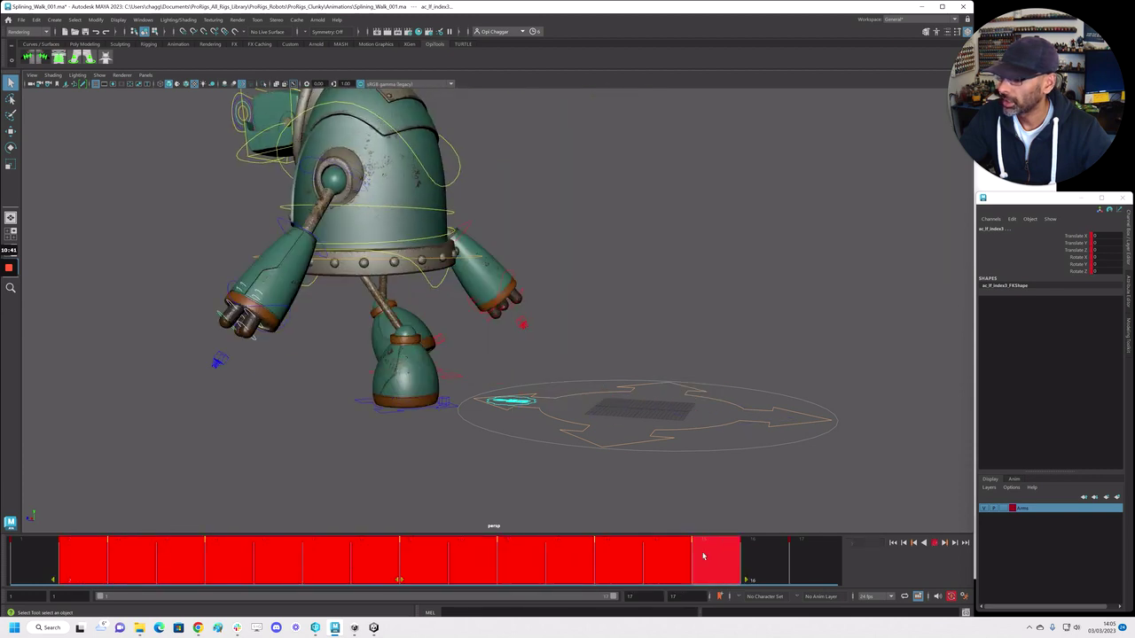
right_click(705, 558)
click(727, 433)
At frame 9, rotate the selected left fingers so the index tip has Rotate Z 14.22, and key the pose
drag(289, 559, 37, 557)
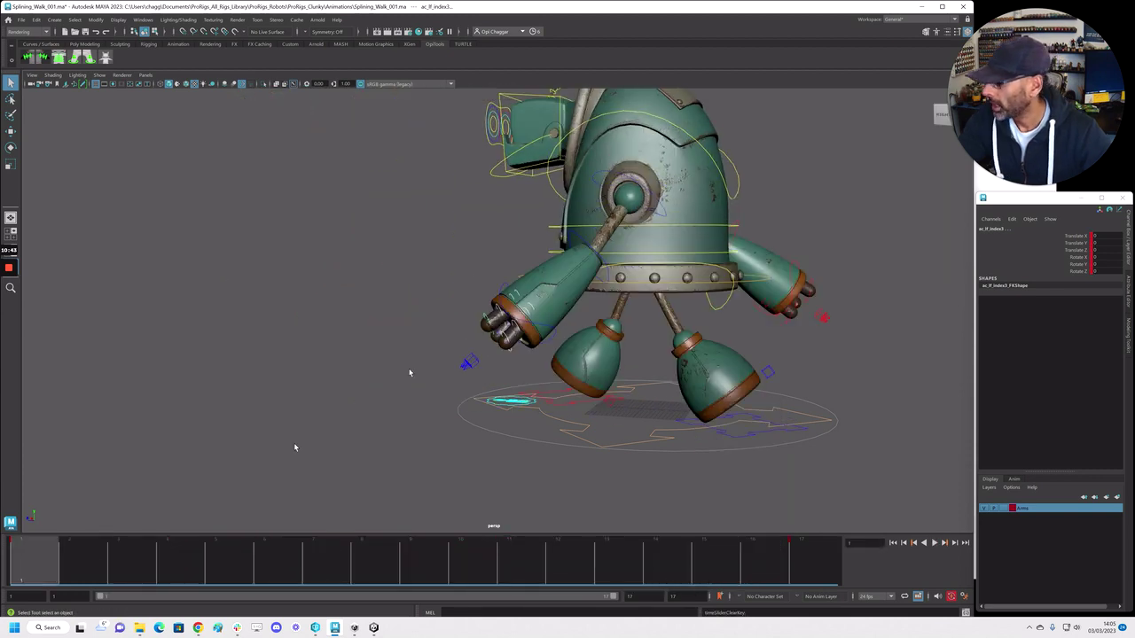
alt+right_drag(515, 317, 453, 346)
click(1074, 266)
alt+right_drag(427, 403, 348, 450)
key(alt+v)
mouse_move(315, 579)
mouse_down()
mouse_move(468, 577)
mouse_move(431, 578)
mouse_move(459, 572)
mouse_up()
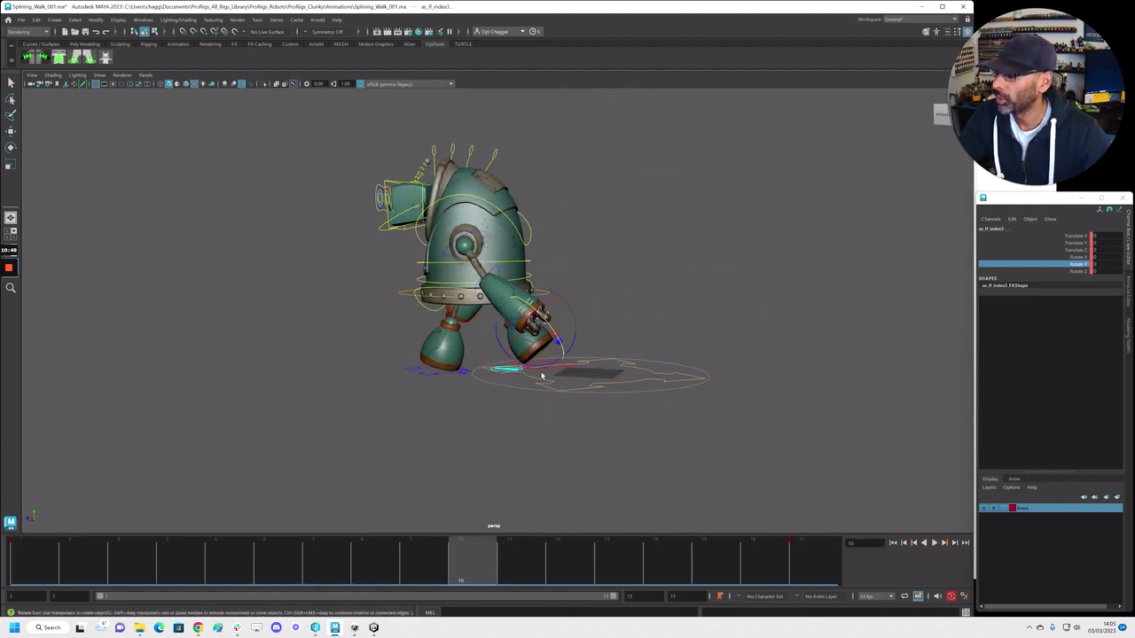
key(alt+comma)
drag(526, 372, 551, 363)
key(s)
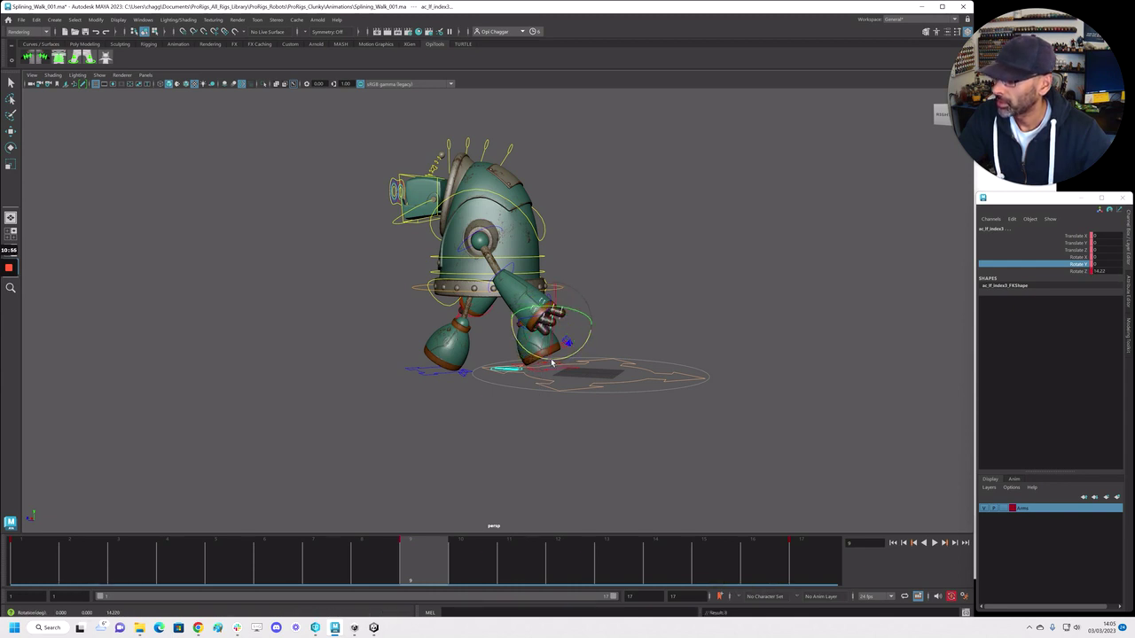
At frame 1, rotate the selected left fingers to Rotate Z -6.064, key them and copy the pose to frame 17
key(alt+shift+v)
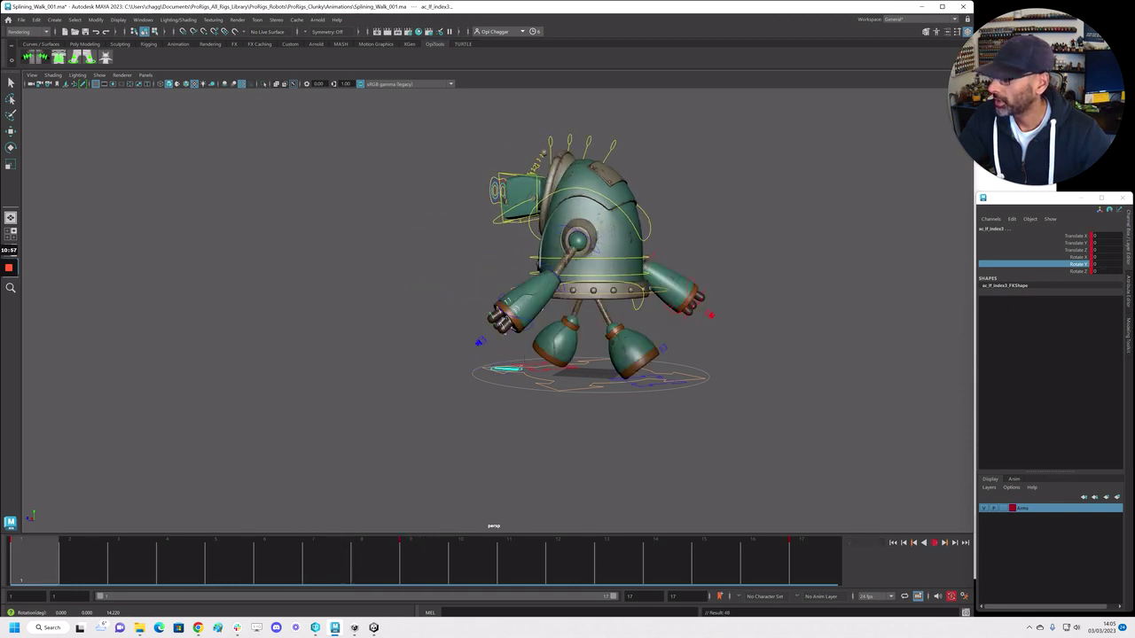
drag(531, 333, 532, 338)
key(s)
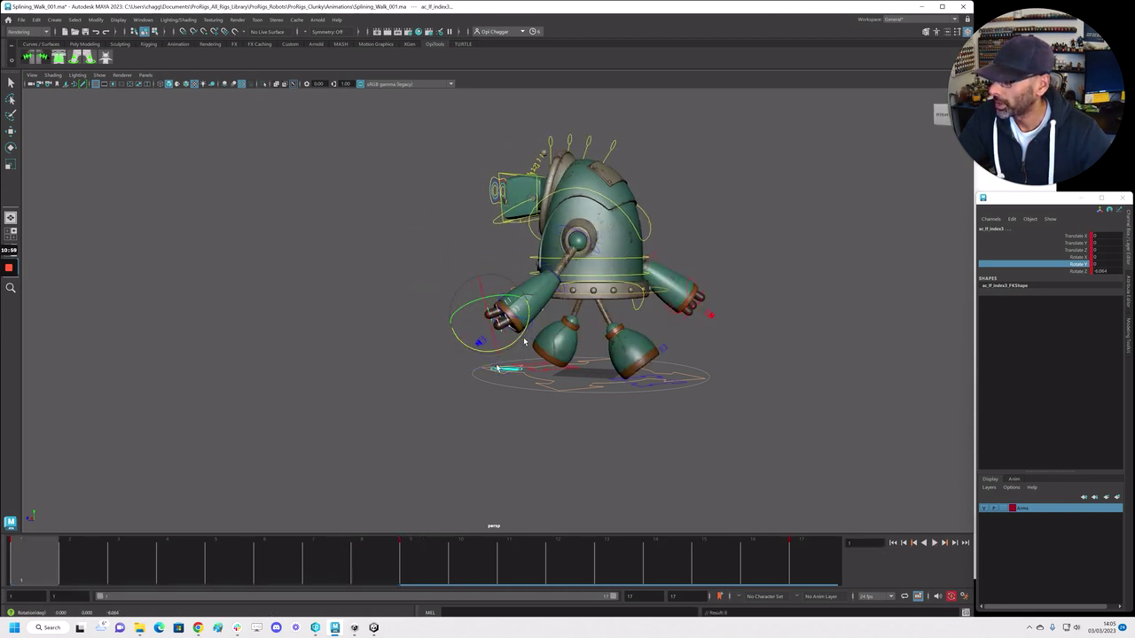
middle_drag(35, 551, 645, 589)
Play back the finger motion, then open the Graph Editor and select all the left fingers' keys
key(alt+v)
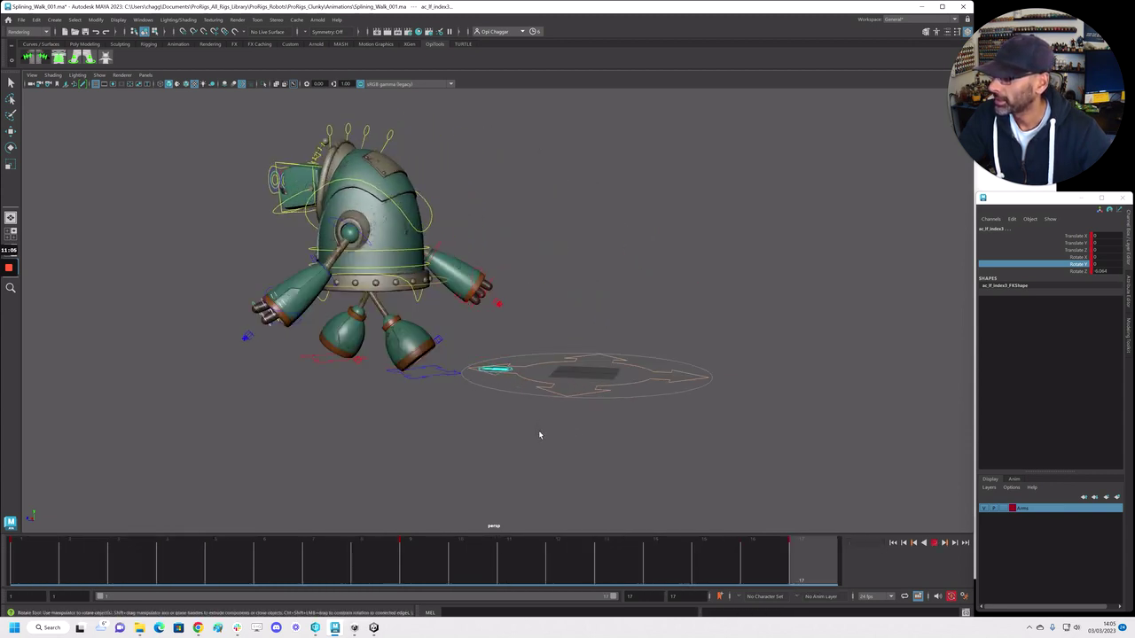
key(Escape)
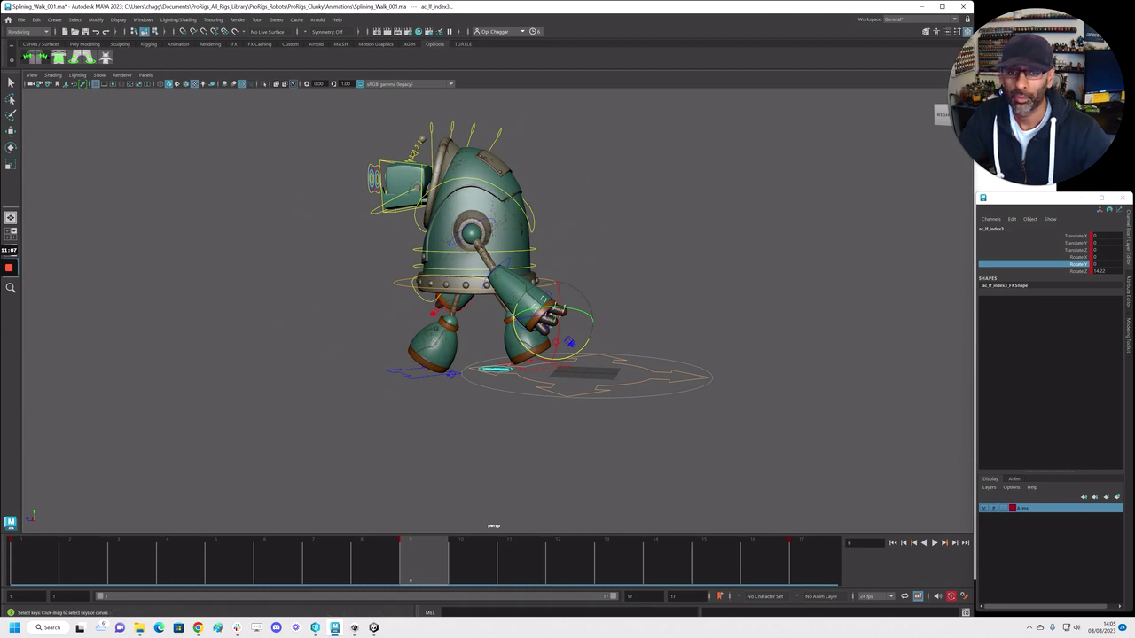
drag(1134, 177, 341, 71)
alt+middle_drag(556, 370, 543, 461)
alt+drag(543, 462, 523, 457)
scroll(532, 189, down, 5)
drag(370, 147, 814, 253)
key(alt+f)
alt+right_drag(429, 470, 450, 510)
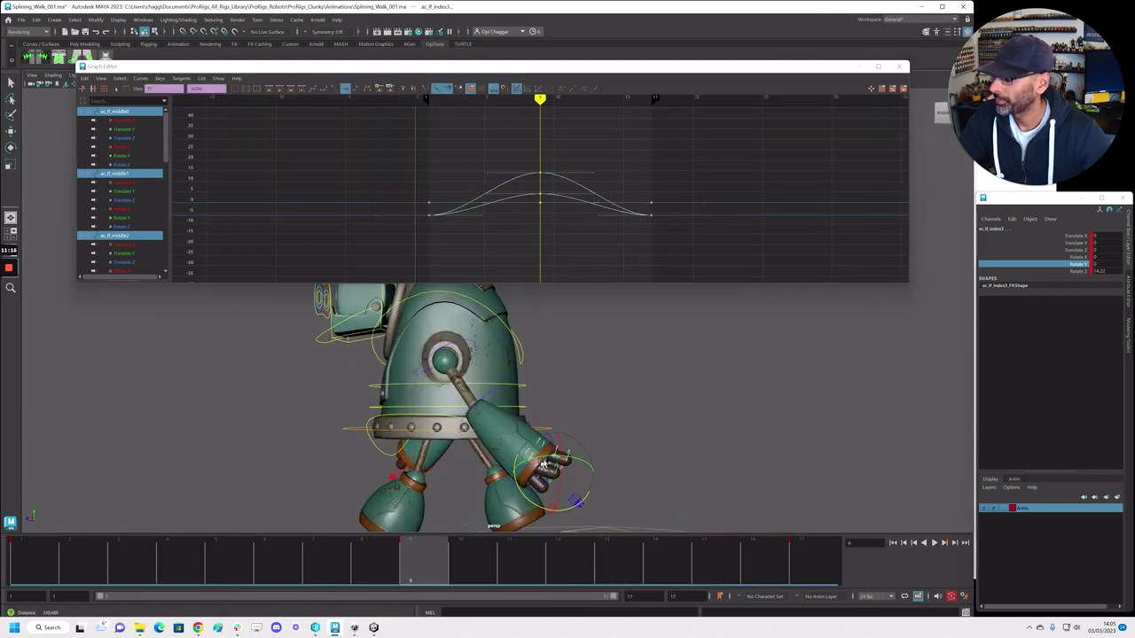
alt+middle_drag(451, 509, 417, 443)
alt+right_drag(418, 444, 663, 451)
alt+middle_drag(663, 450, 632, 391)
alt+right_drag(601, 402, 597, 435)
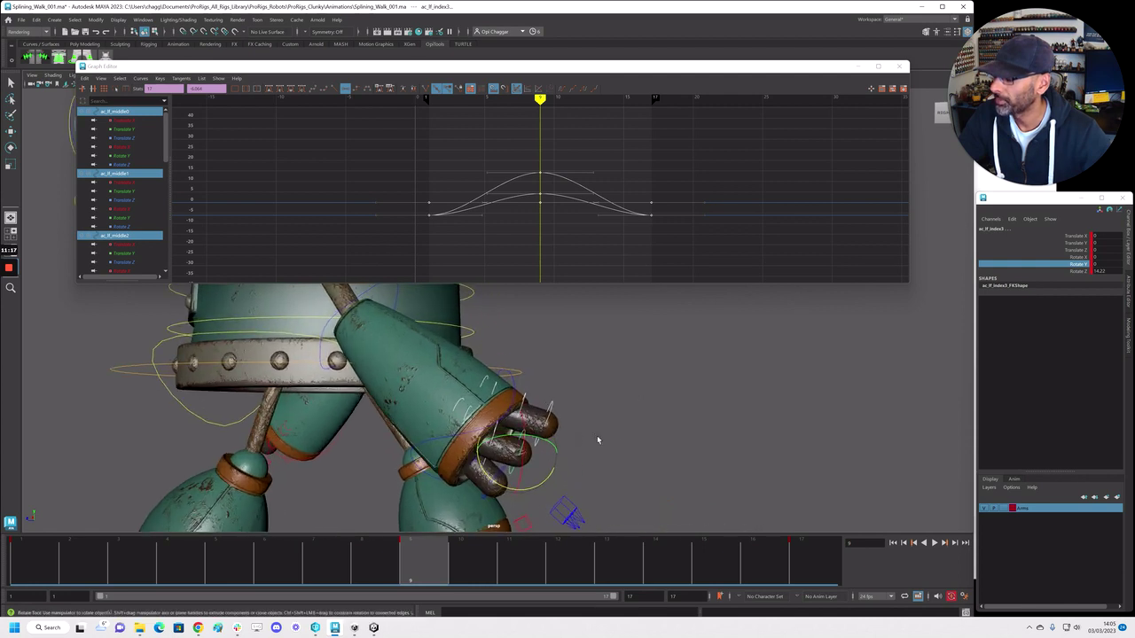
key(q)
click(580, 447)
click(465, 421)
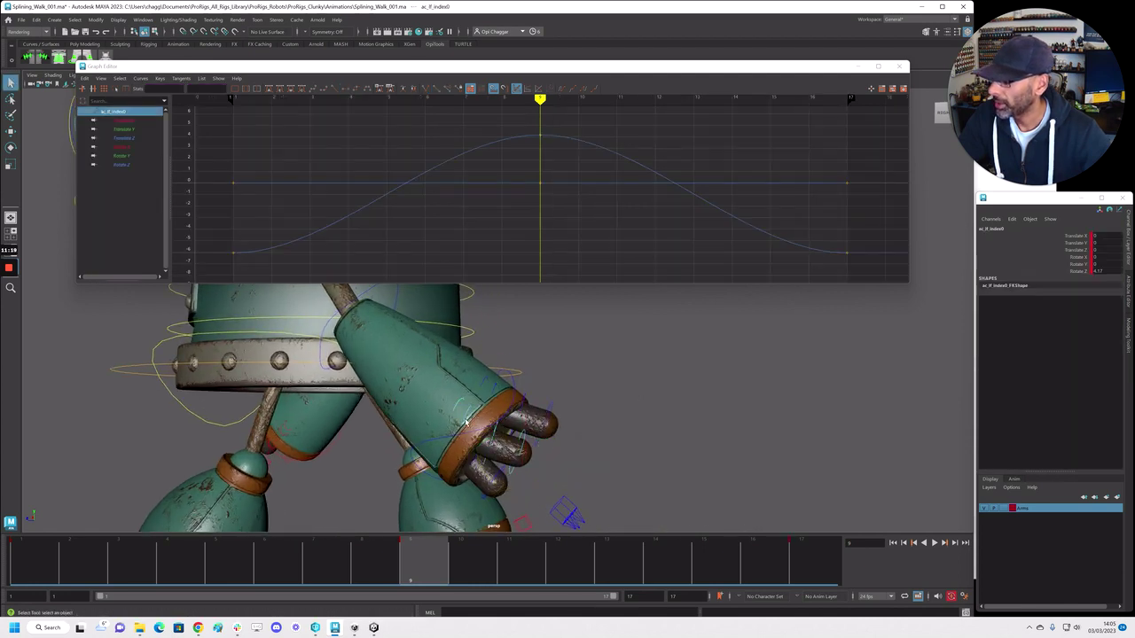
click(469, 414)
alt+right_drag(539, 222, 499, 228)
key(ctrl+z)
key(ctrl+z)
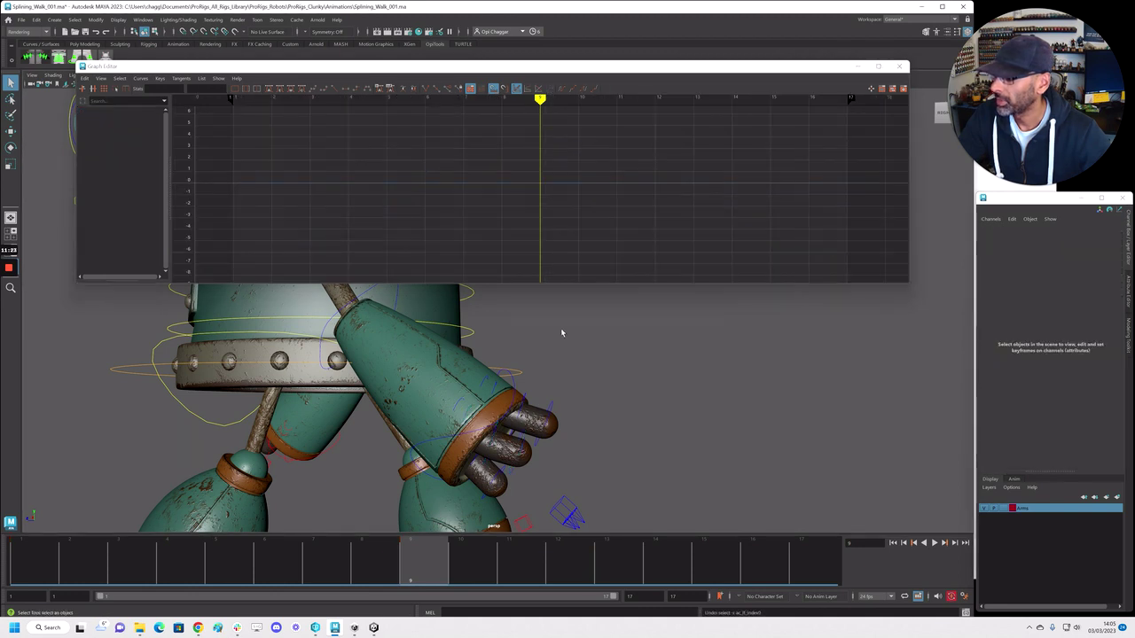
key(ctrl+z)
Set the selected finger curves to cycle before and after their keyed range
scroll(539, 220, down, 5)
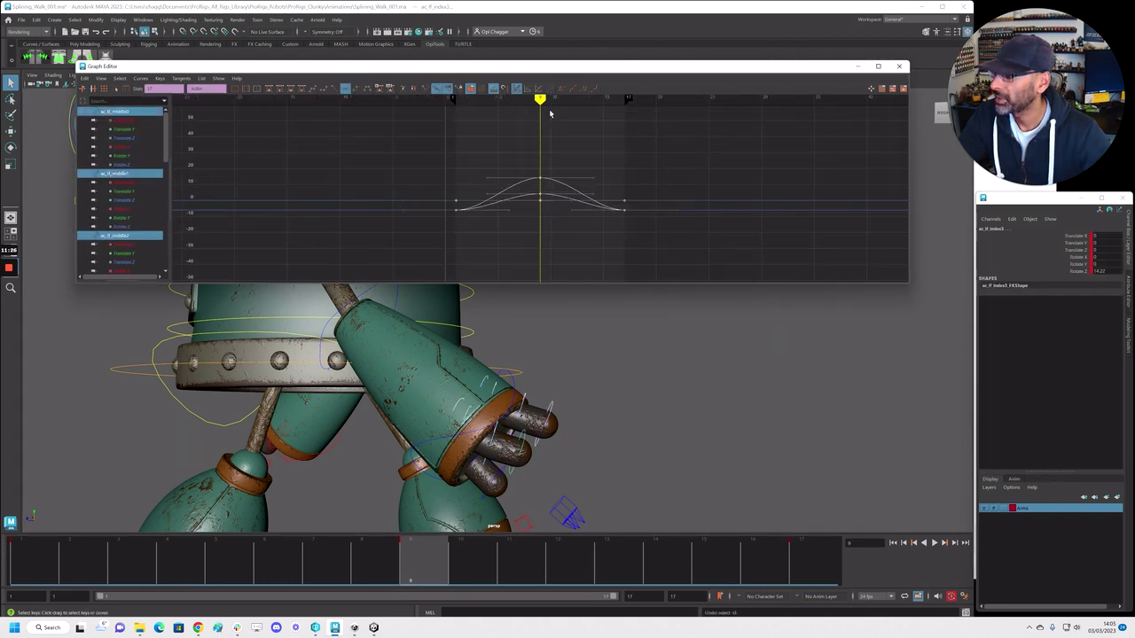
click(582, 90)
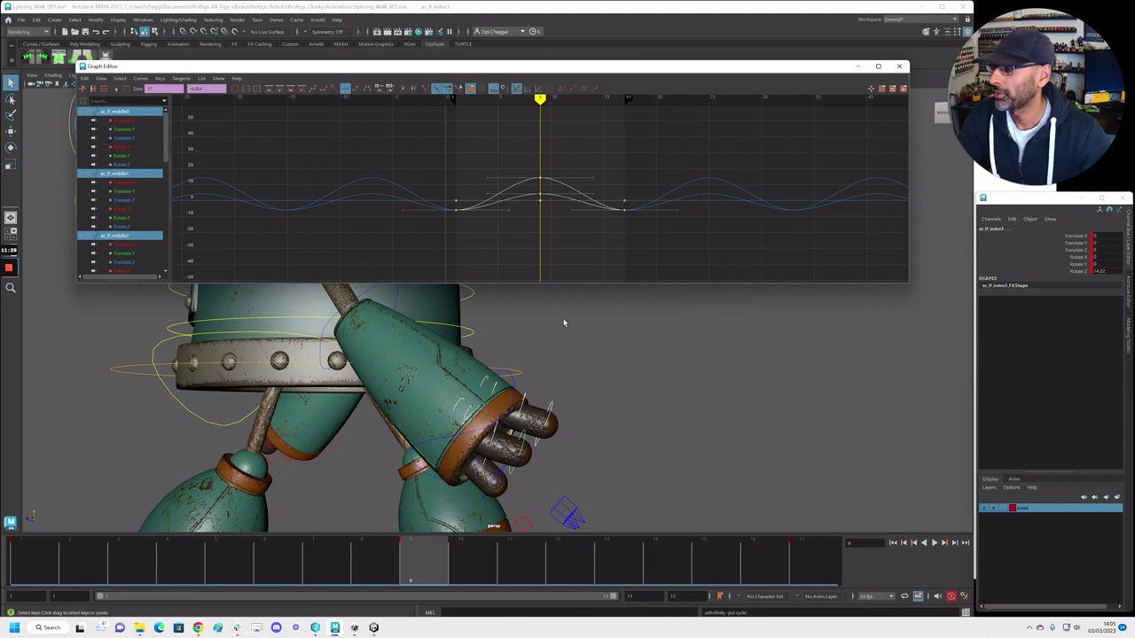
alt+drag(468, 461, 454, 412)
Shift all keys of the left index finger's ac_lf_index2 control one frame later
click(466, 415)
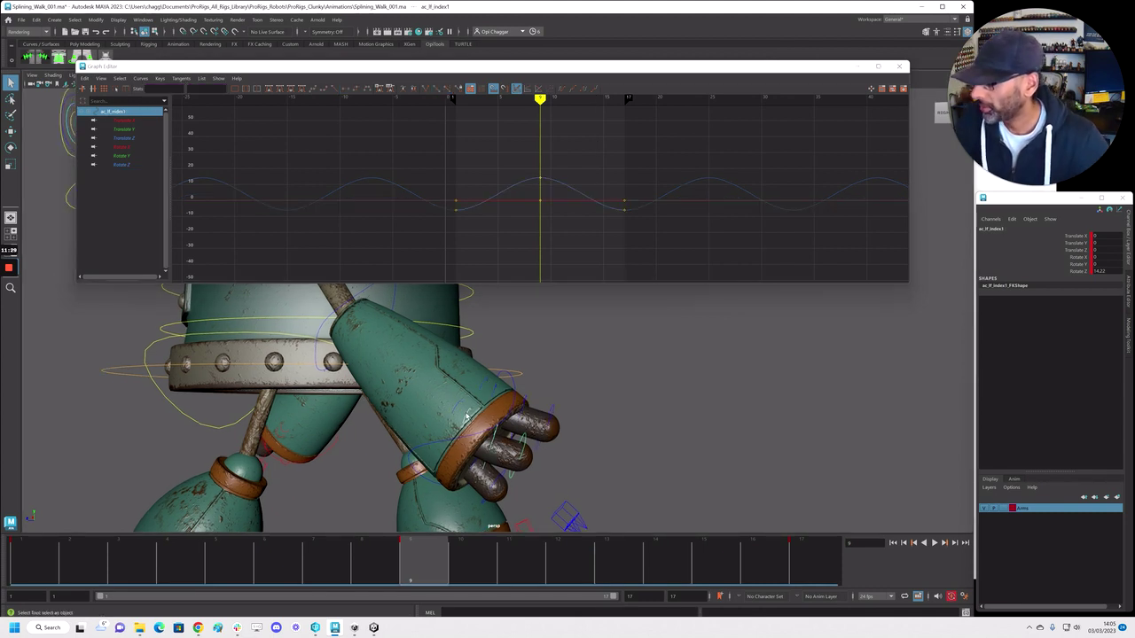
drag(417, 168, 631, 231)
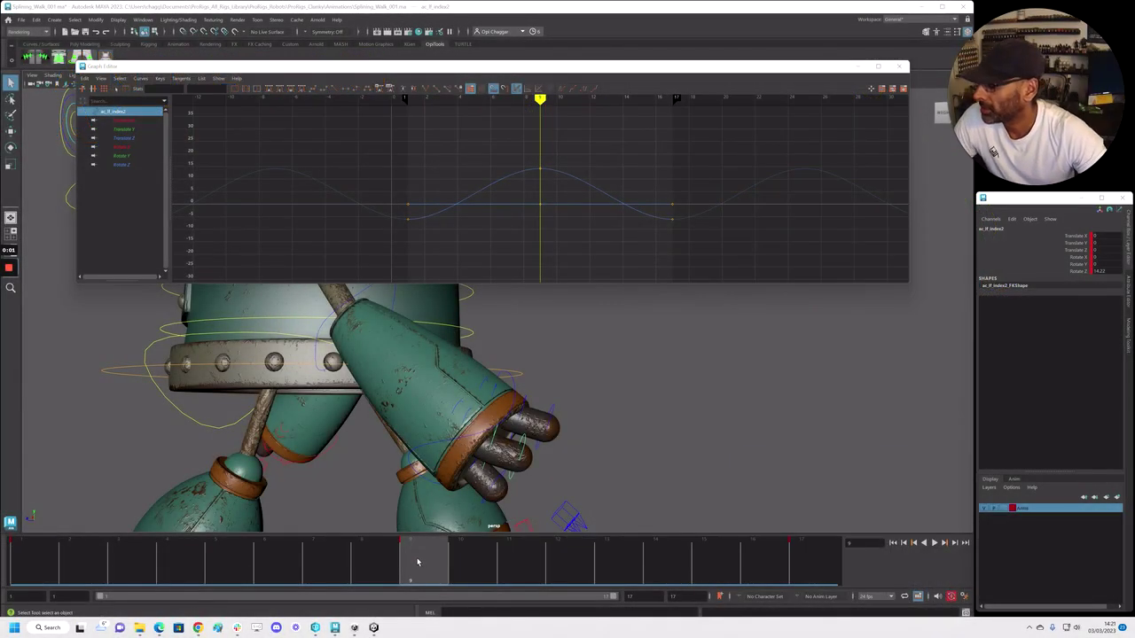
key(alt+v)
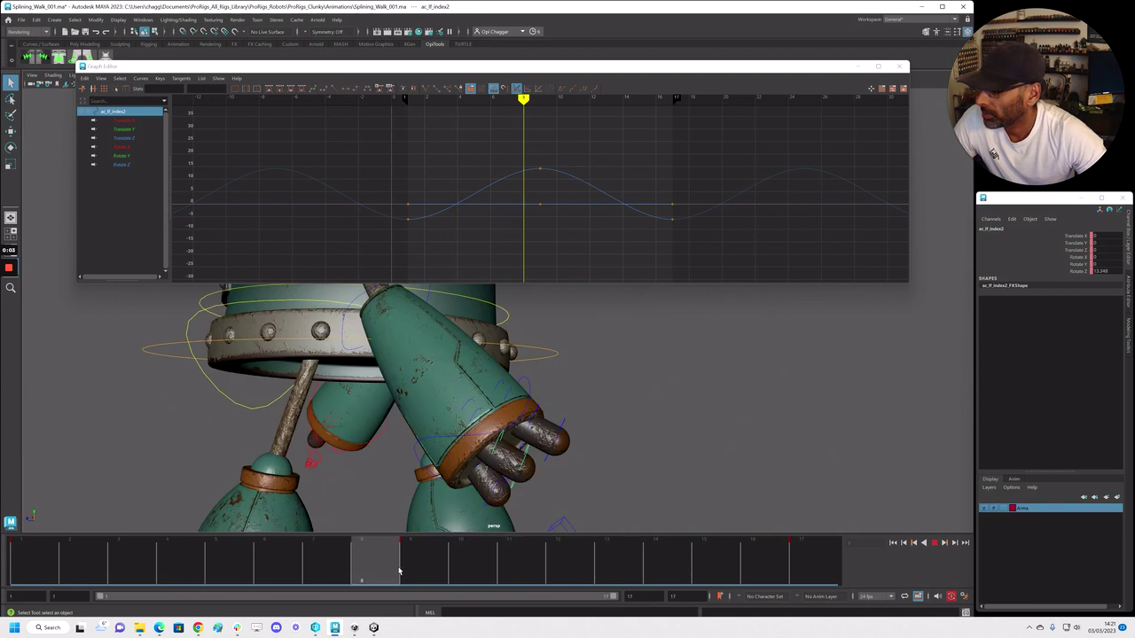
click(399, 572)
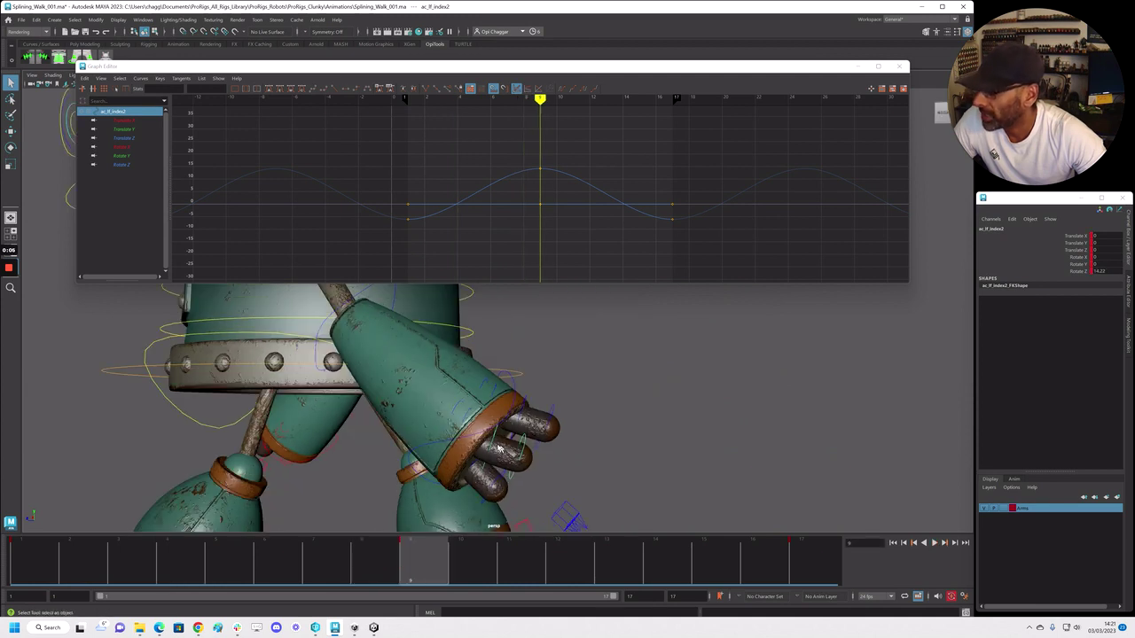
drag(385, 115, 743, 252)
mouse_move(718, 251)
shift+middle_down()
mouse_move(707, 248)
mouse_move(739, 249)
shift+middle_up()
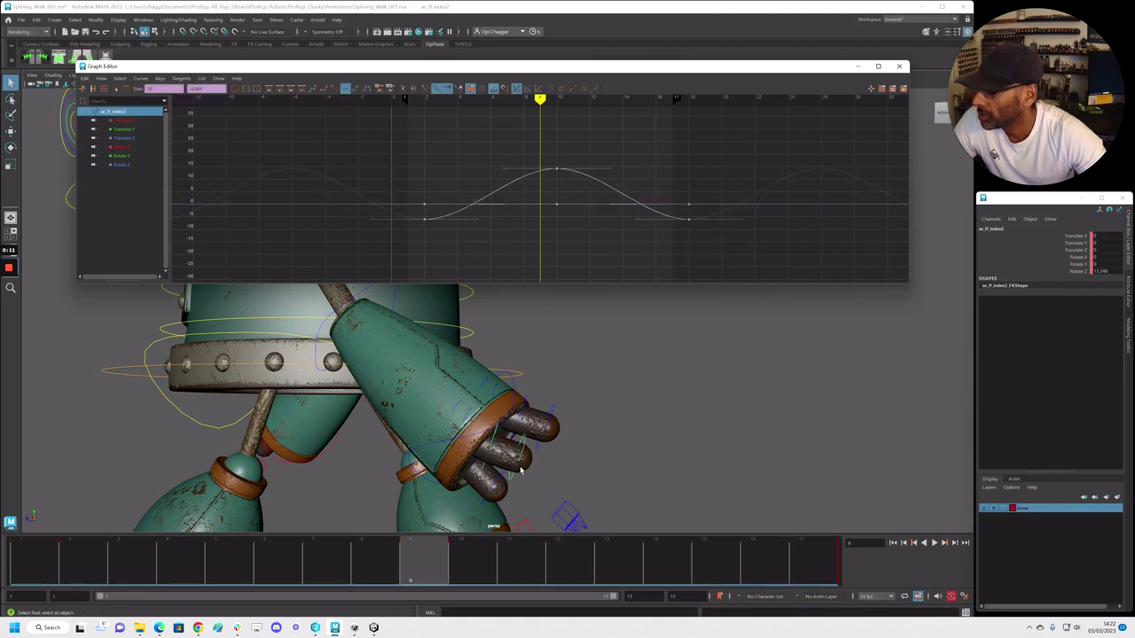
Shift all keys of the left index fingertip control, ac_lf_index3, three frames later
click(524, 441)
scroll(461, 200, down, 5)
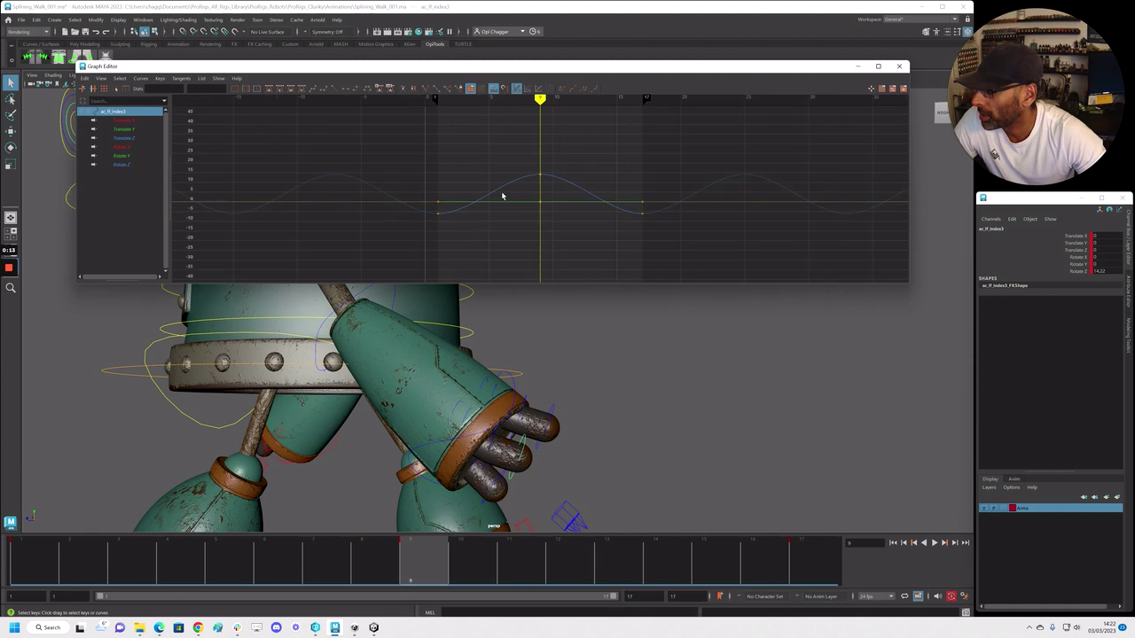
drag(389, 149, 676, 249)
shift+middle_drag(584, 236, 620, 241)
Play the walk from frame 1 to review the index finger's overlap, then examine the left hand at frame 9
drag(218, 559, 35, 557)
key(alt+v)
alt+right_drag(467, 438, 305, 404)
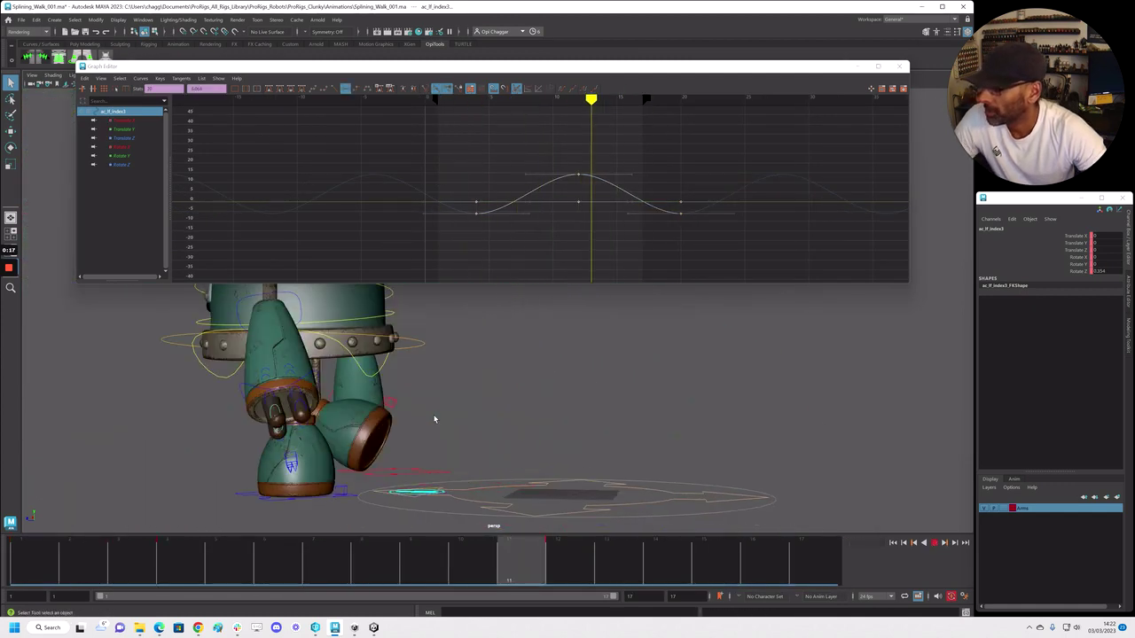
key(alt+v)
drag(229, 539, 424, 559)
alt+right_drag(470, 435, 618, 419)
alt+drag(618, 420, 485, 357)
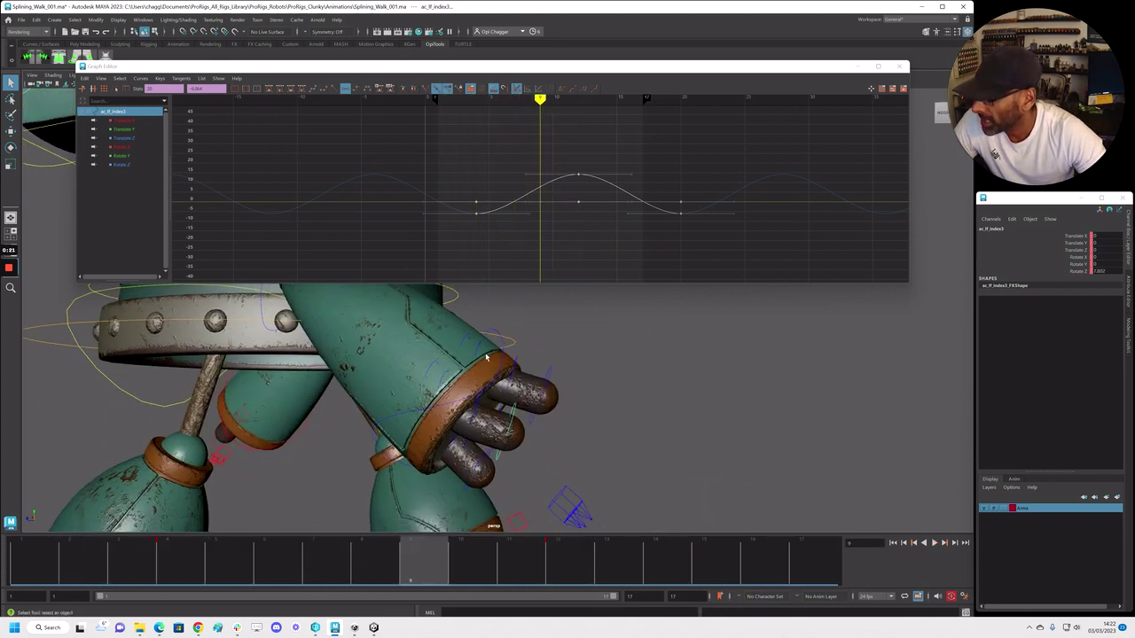
Shift all keys of the left middle finger's ac_lf_middle2 control two frames later
click(477, 353)
scroll(469, 221, down, 3)
drag(329, 146, 701, 251)
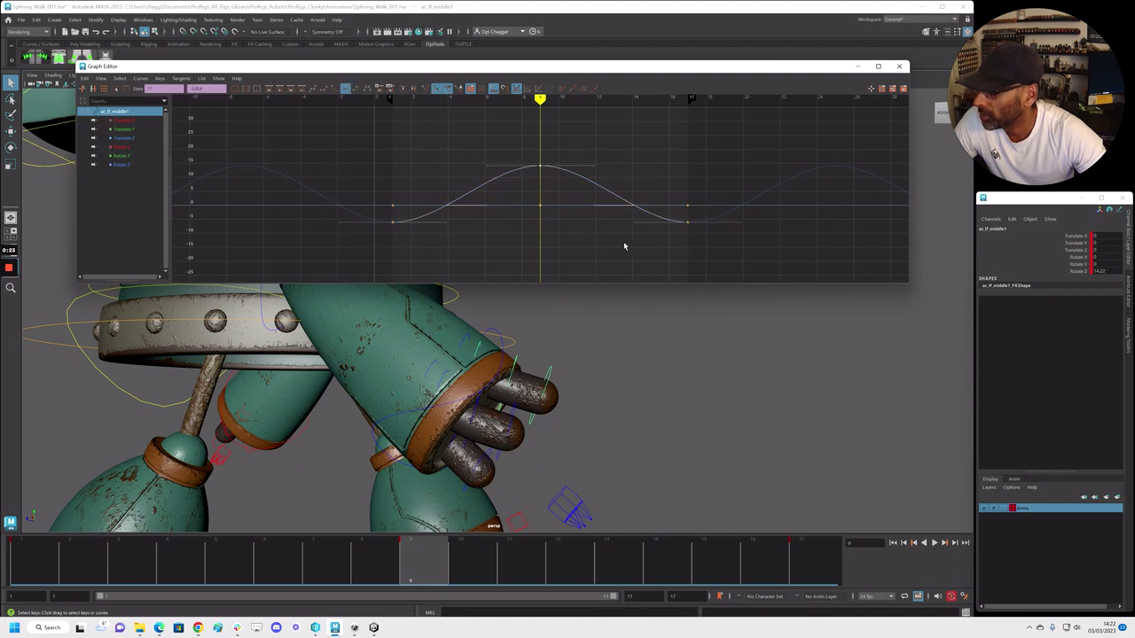
click(517, 358)
scroll(488, 226, down, 3)
drag(370, 146, 694, 255)
shift+middle_drag(632, 248, 659, 245)
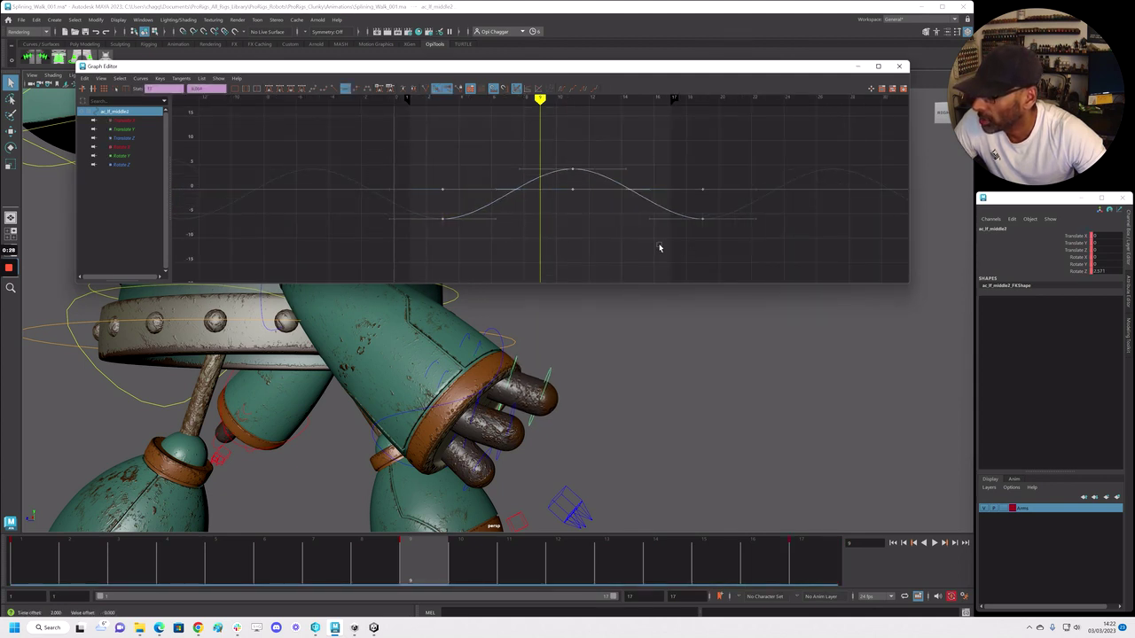
Shift all keys of the left middle fingertip control, ac_lf_middle3, three frames later in total
click(546, 372)
key(f)
drag(341, 142, 750, 257)
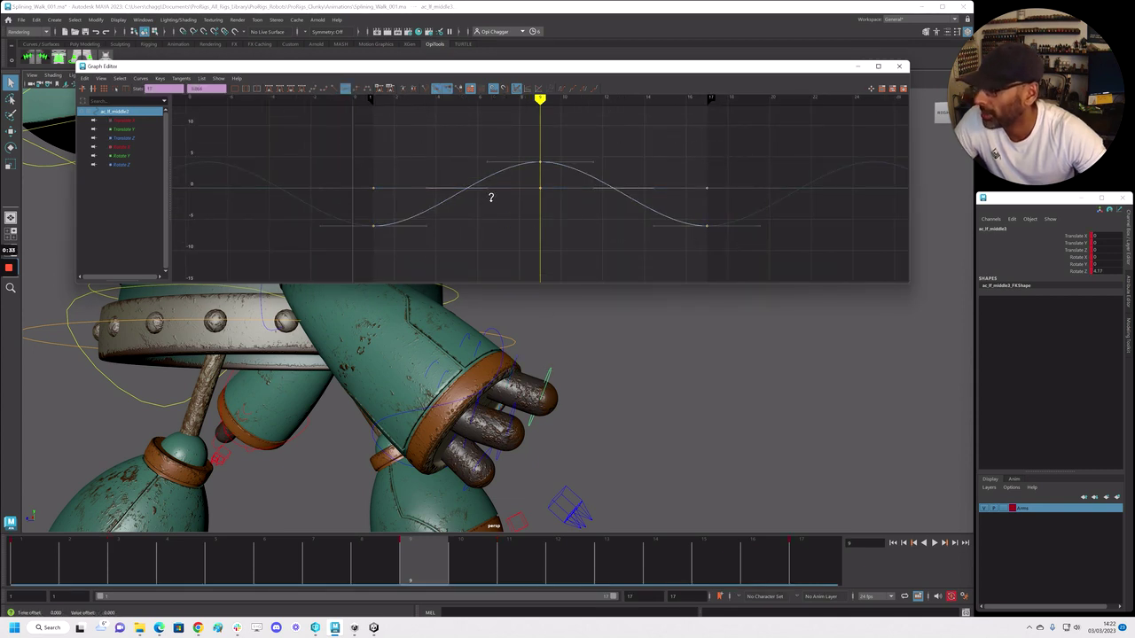
shift+middle_drag(500, 202, 512, 202)
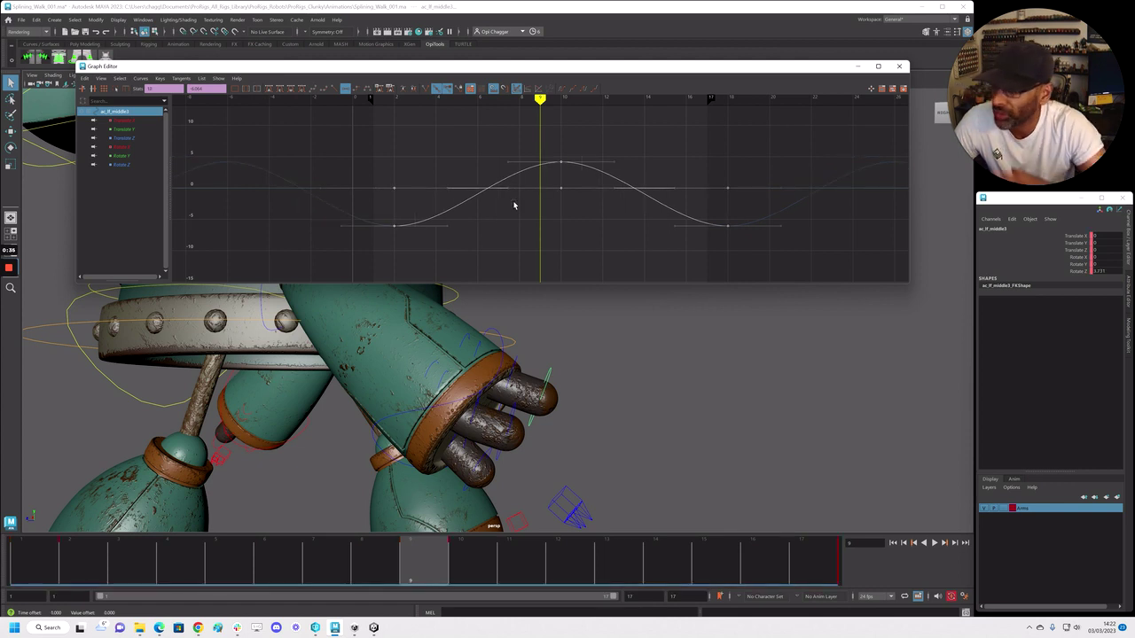
shift+middle_drag(505, 207, 547, 204)
Play back the walk with the Graph Editor moved clear of the robot, then examine the left hand closely at frame 6
drag(278, 549, 40, 530)
scroll(44, 390, down, 5)
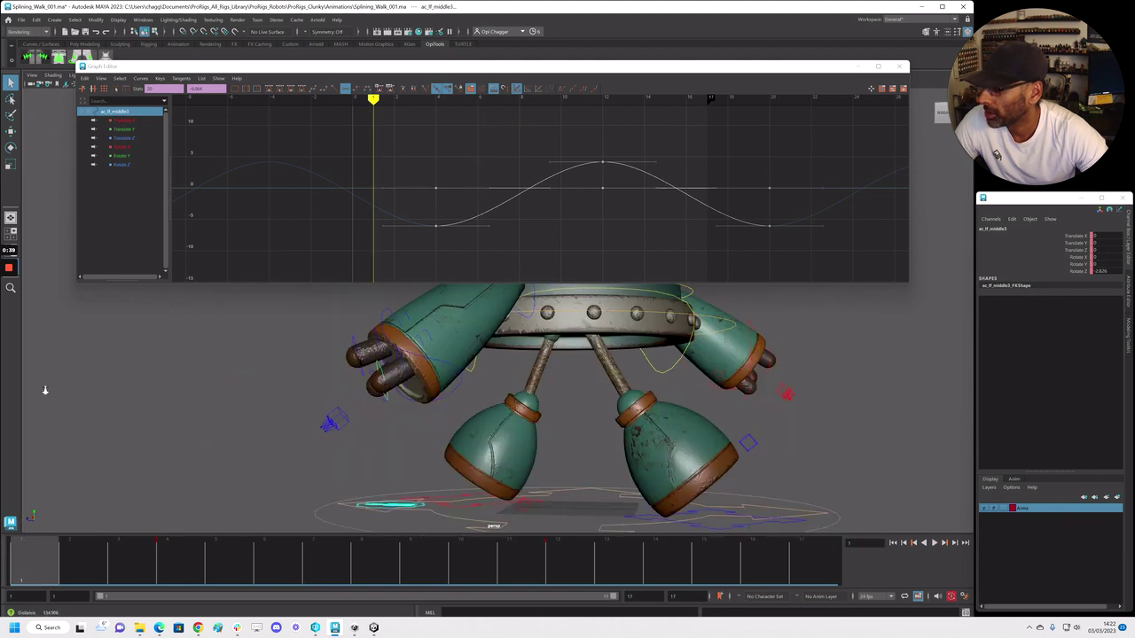
key(alt+v)
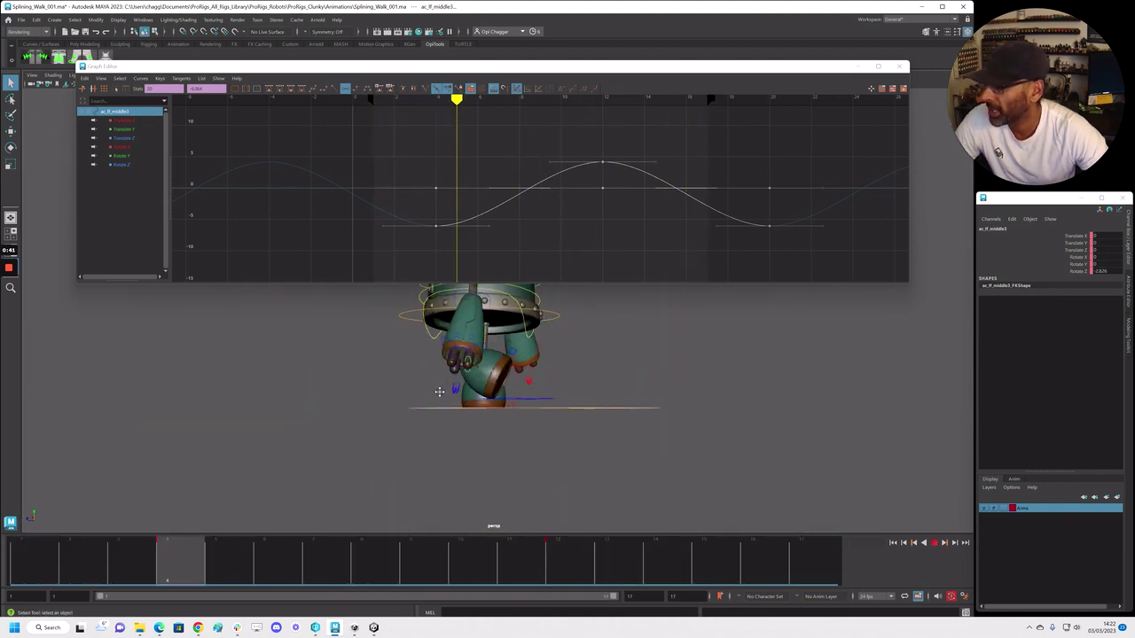
drag(762, 71, 783, 40)
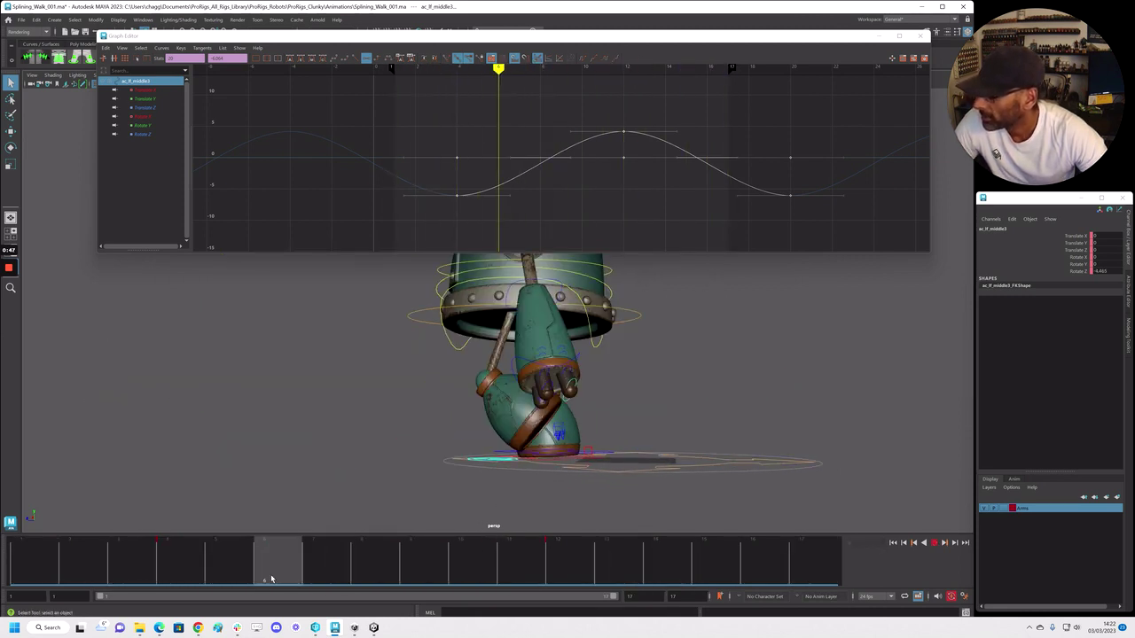
alt+right_drag(297, 489, 509, 423)
alt+middle_drag(509, 423, 476, 360)
alt+right_drag(476, 360, 591, 375)
alt+drag(591, 363, 460, 372)
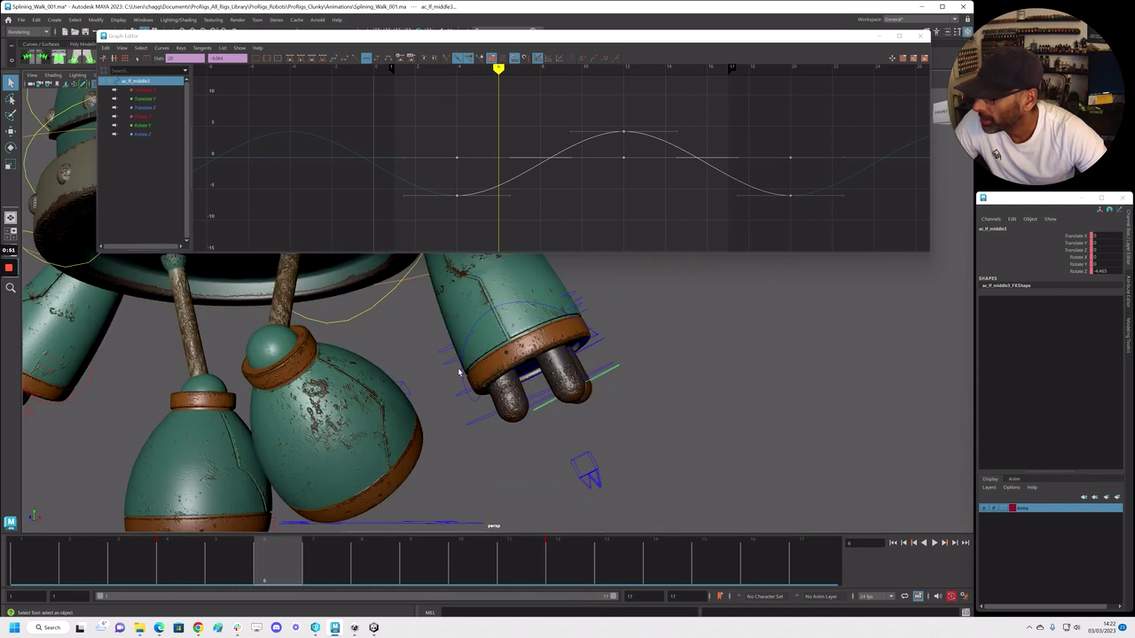
Select all four left thumb controls together and rotate them around Z at frame 10 to bend the thumb
click(445, 352)
shift+click(459, 404)
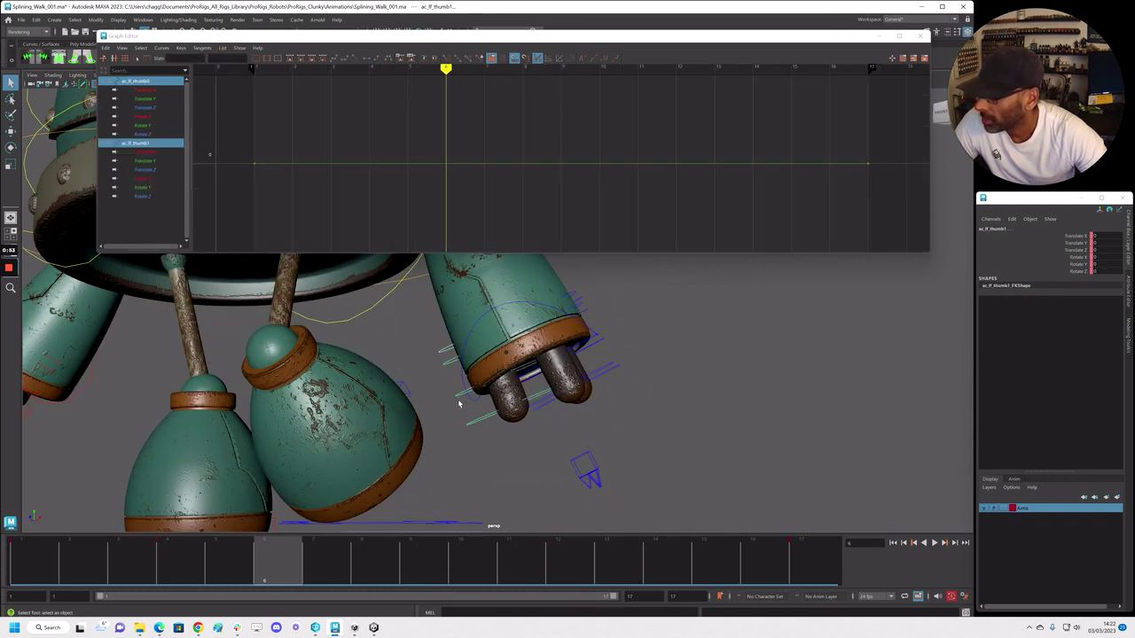
shift+click(477, 424)
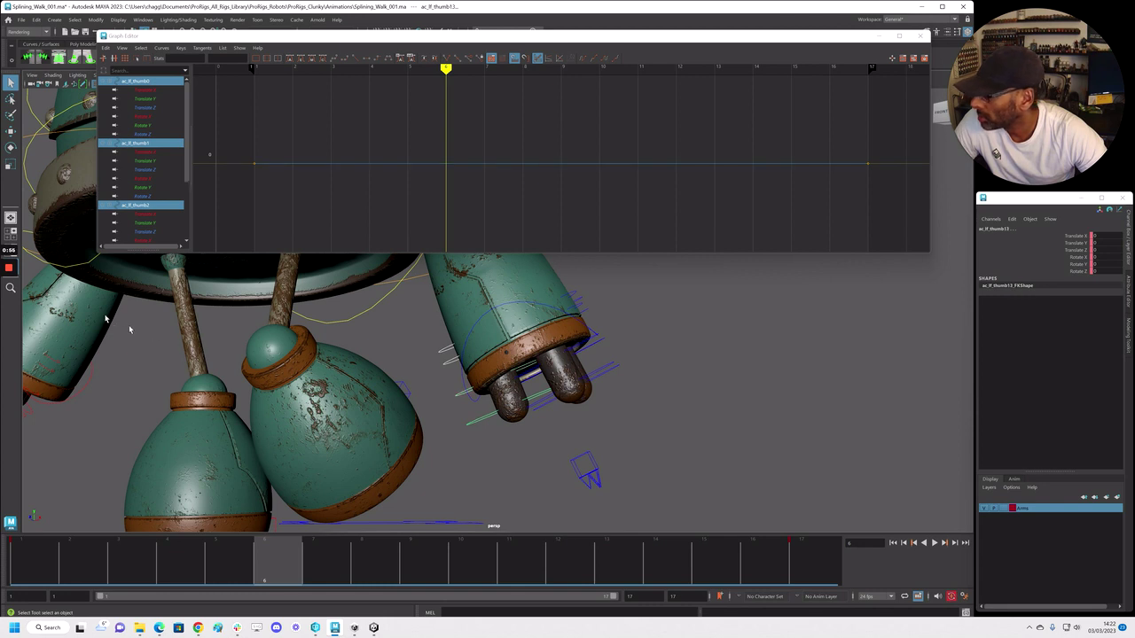
mouse_move(16, 287)
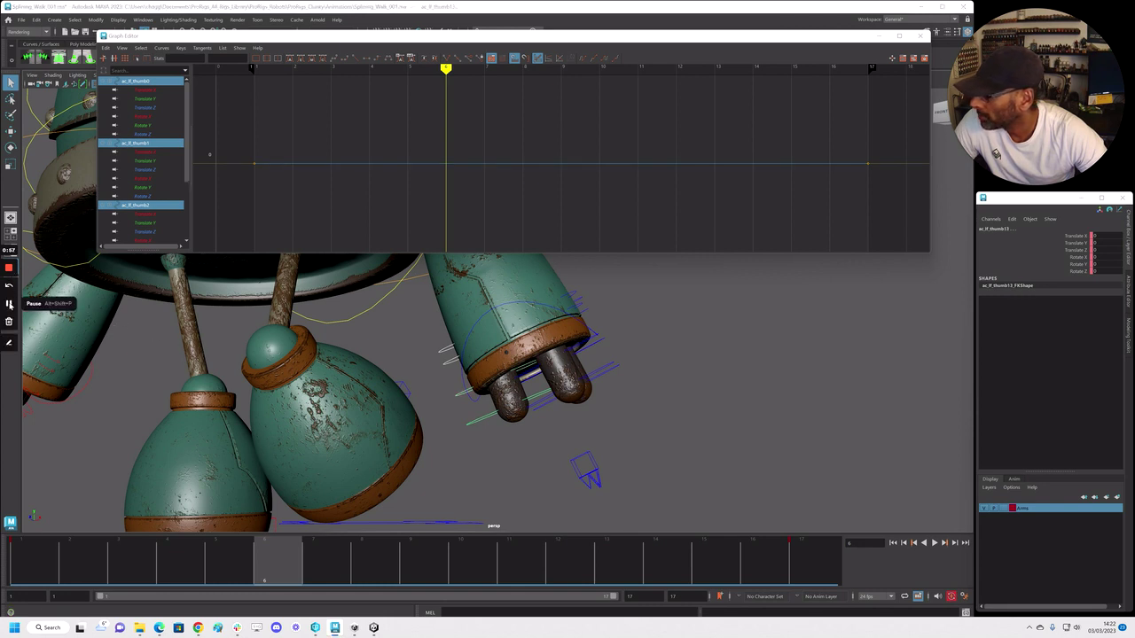
alt+drag(560, 363, 575, 414)
alt+right_drag(575, 414, 532, 417)
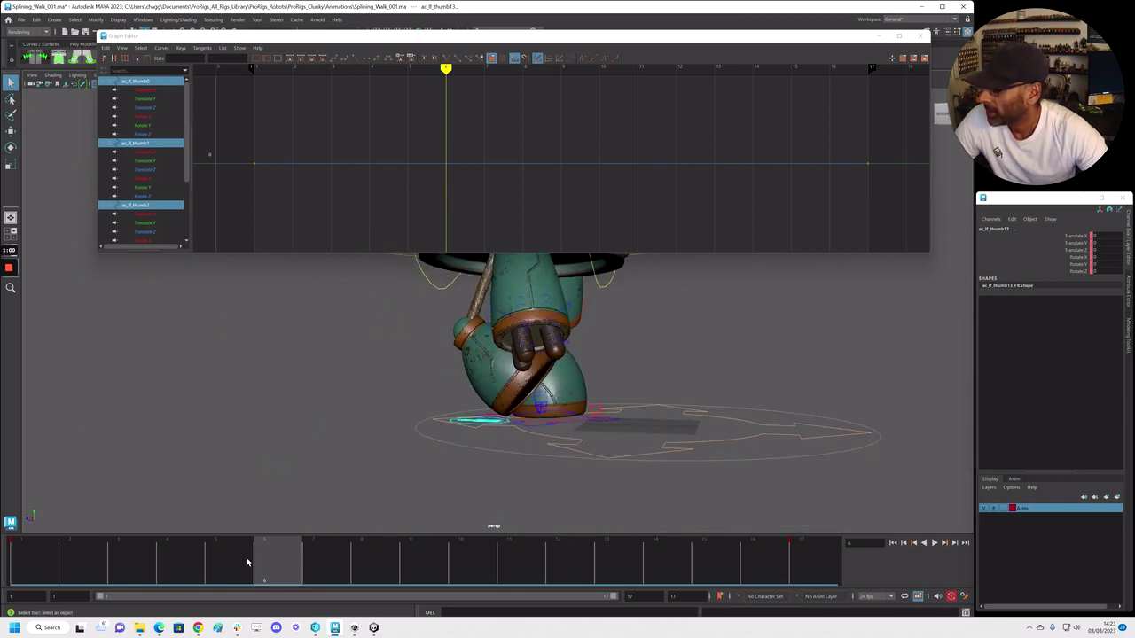
click(27, 562)
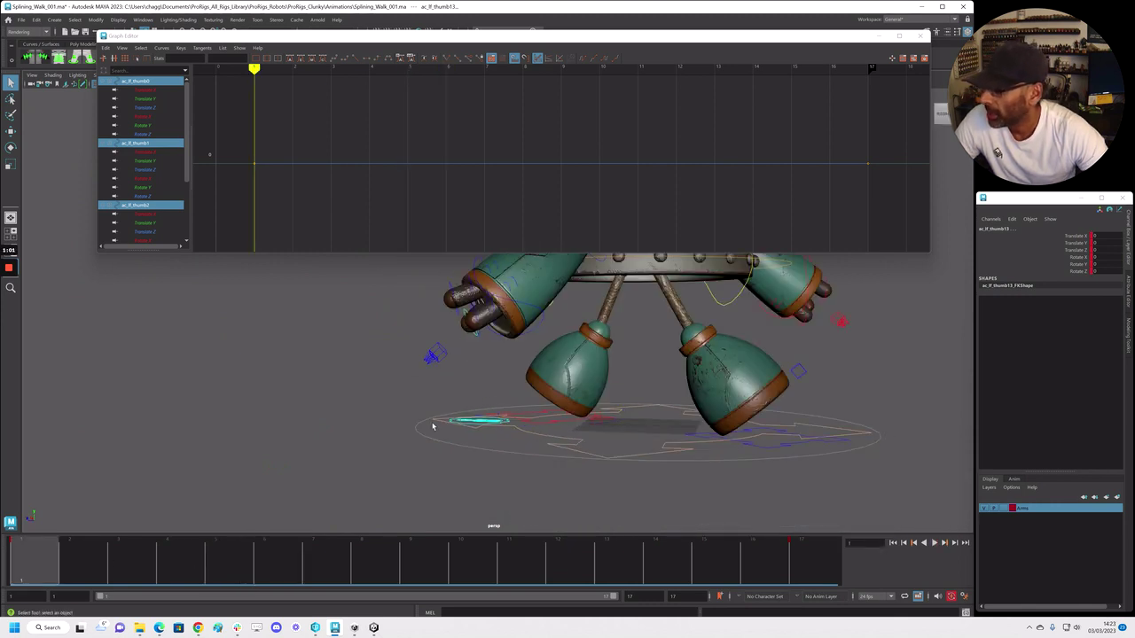
alt+drag(433, 425, 424, 468)
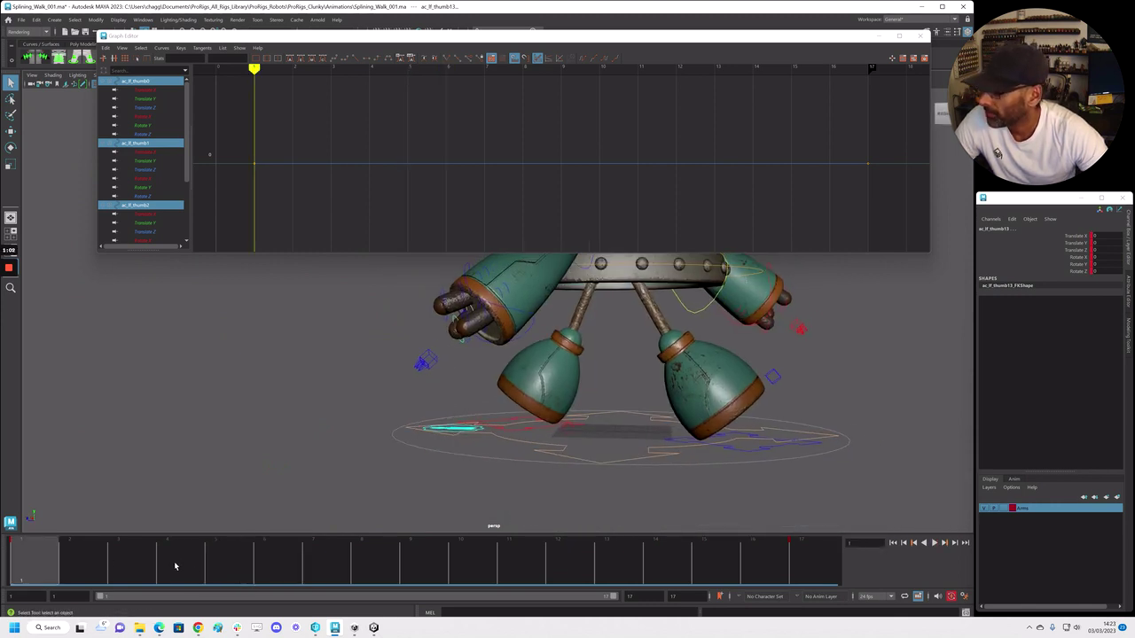
drag(174, 566, 491, 557)
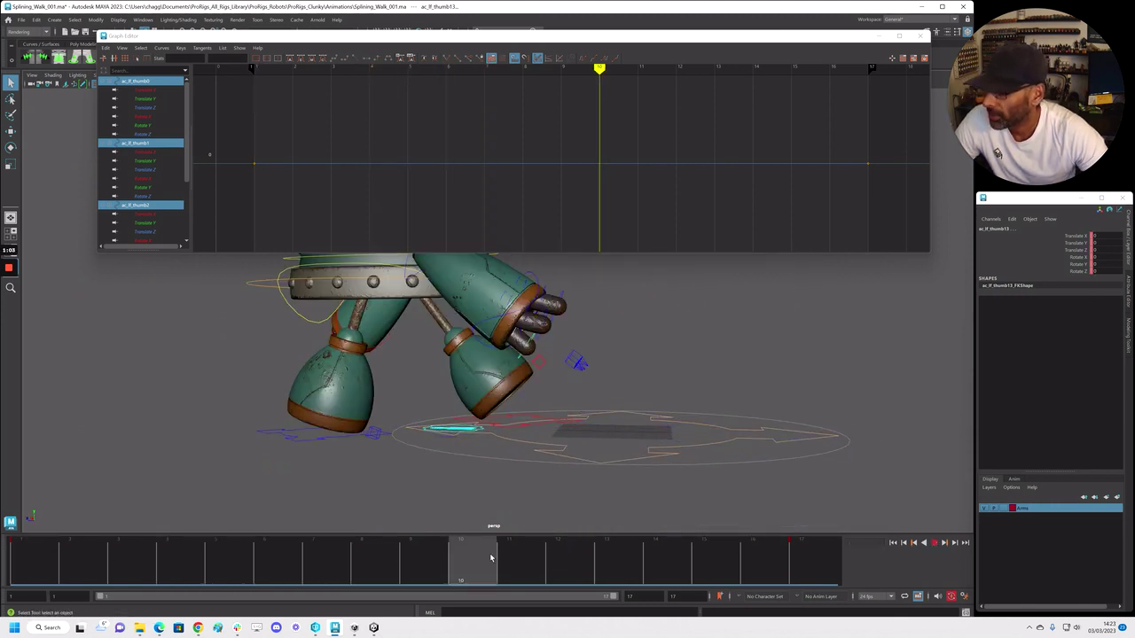
click(1076, 258)
key(e)
drag(531, 387, 534, 386)
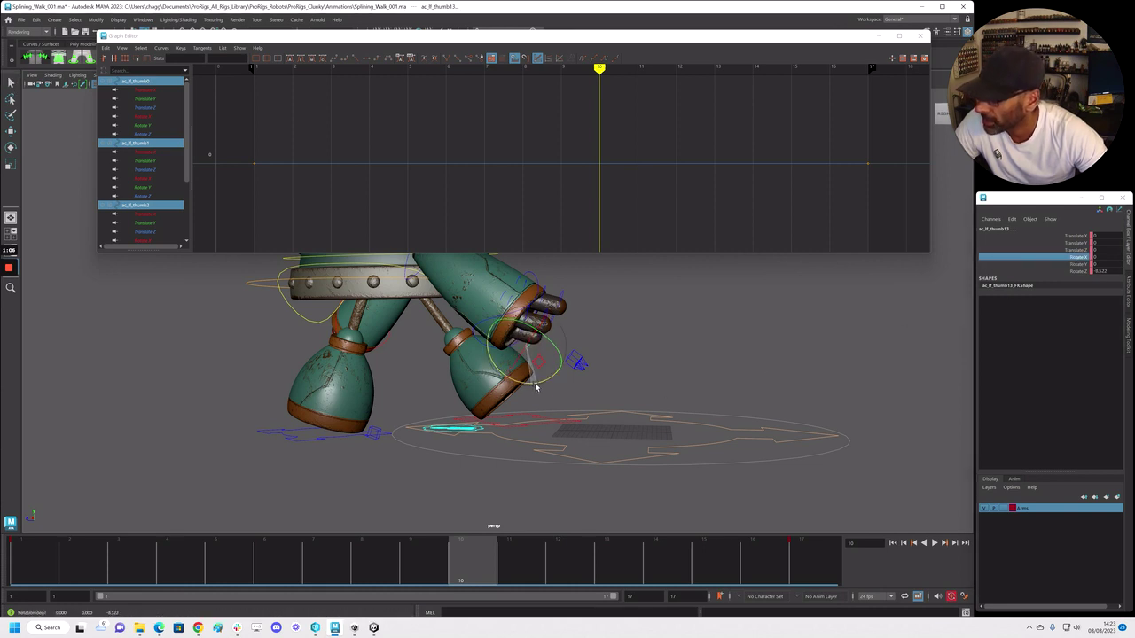
Rotate the left thumb controls the opposite way around Z at frame 1, and play back the walk
drag(453, 555, 45, 536)
alt+middle_drag(420, 381, 491, 397)
drag(534, 385, 523, 394)
key(alt+v)
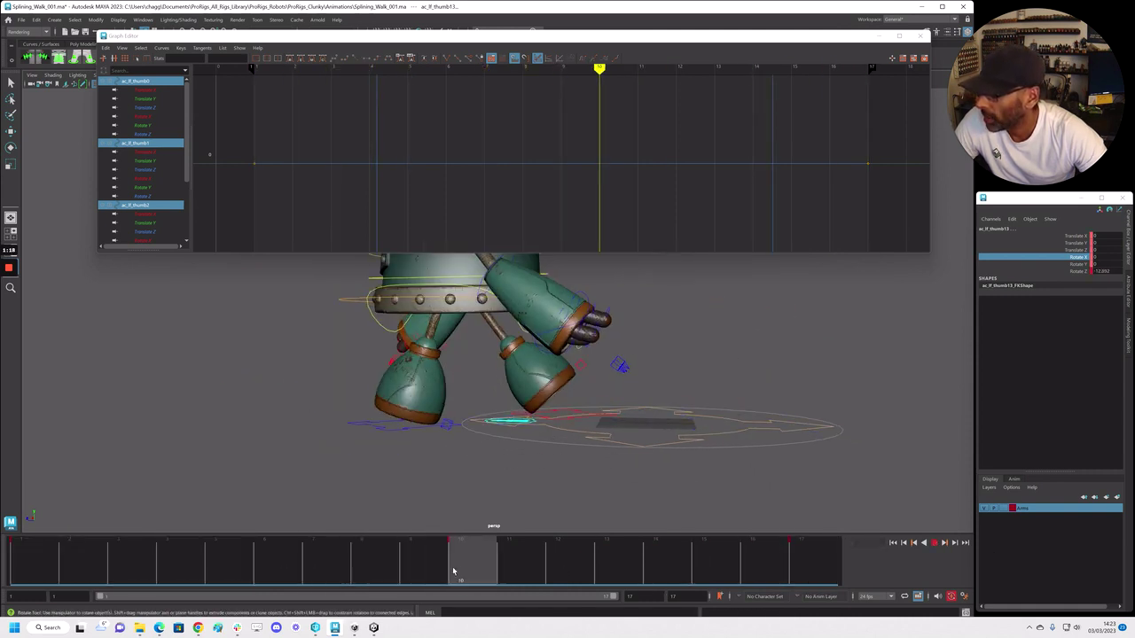
key(Escape)
Give the left thumb control ac_lf_thumb1 a cycling Rotate Z curve with flat tangents and shift its keys one frame later
alt+drag(310, 449, 637, 417)
alt+right_drag(637, 417, 596, 424)
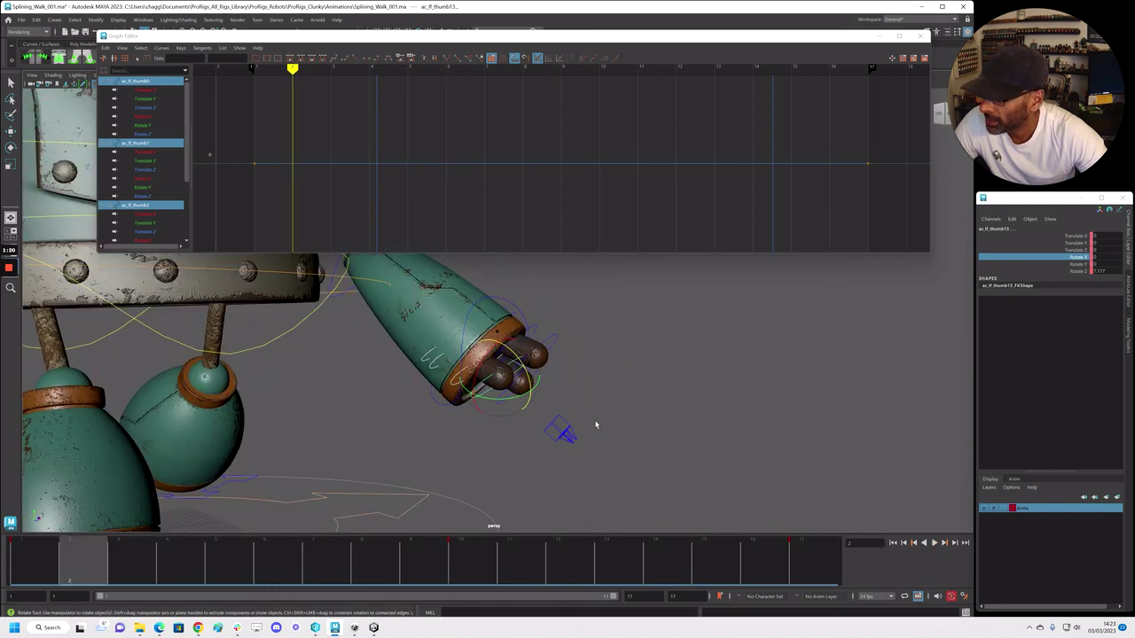
alt+drag(596, 423, 528, 429)
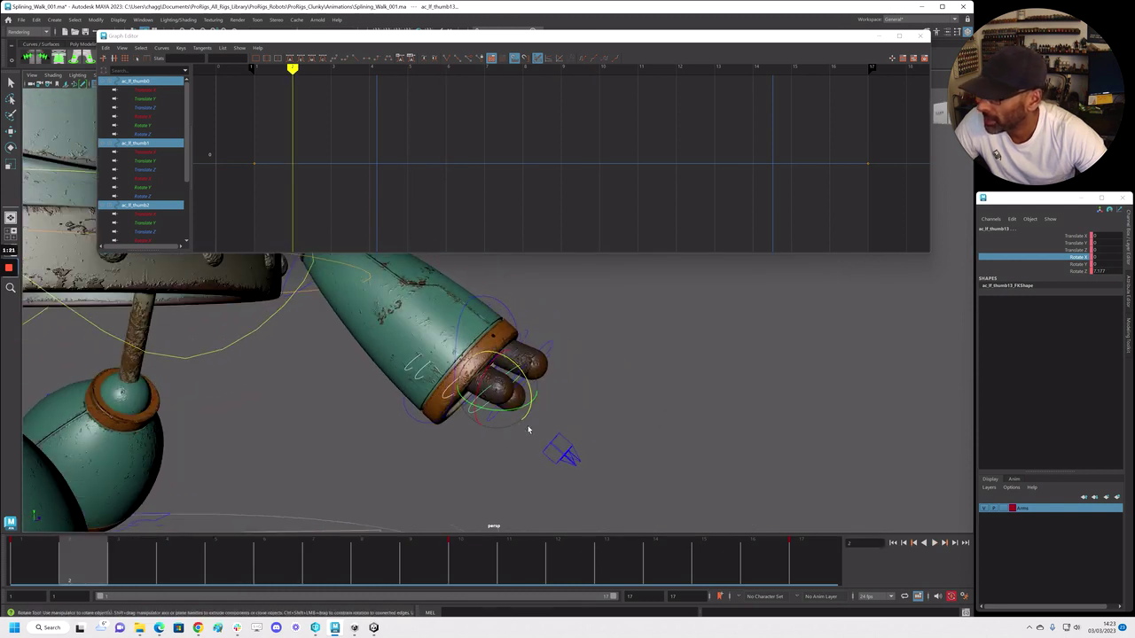
click(409, 383)
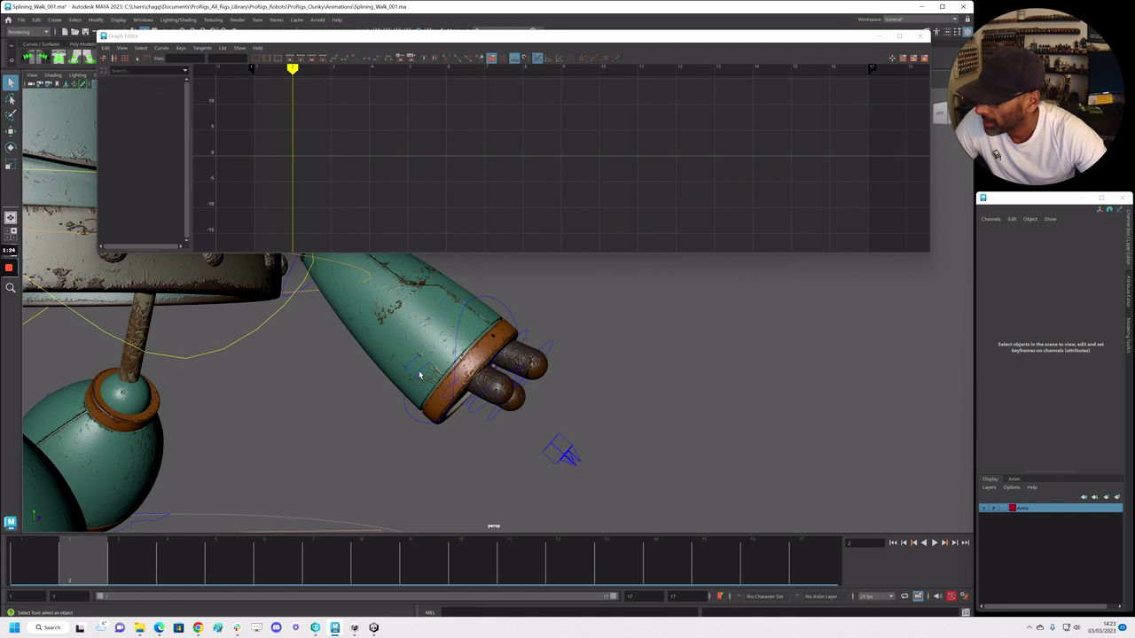
click(421, 375)
click(151, 126)
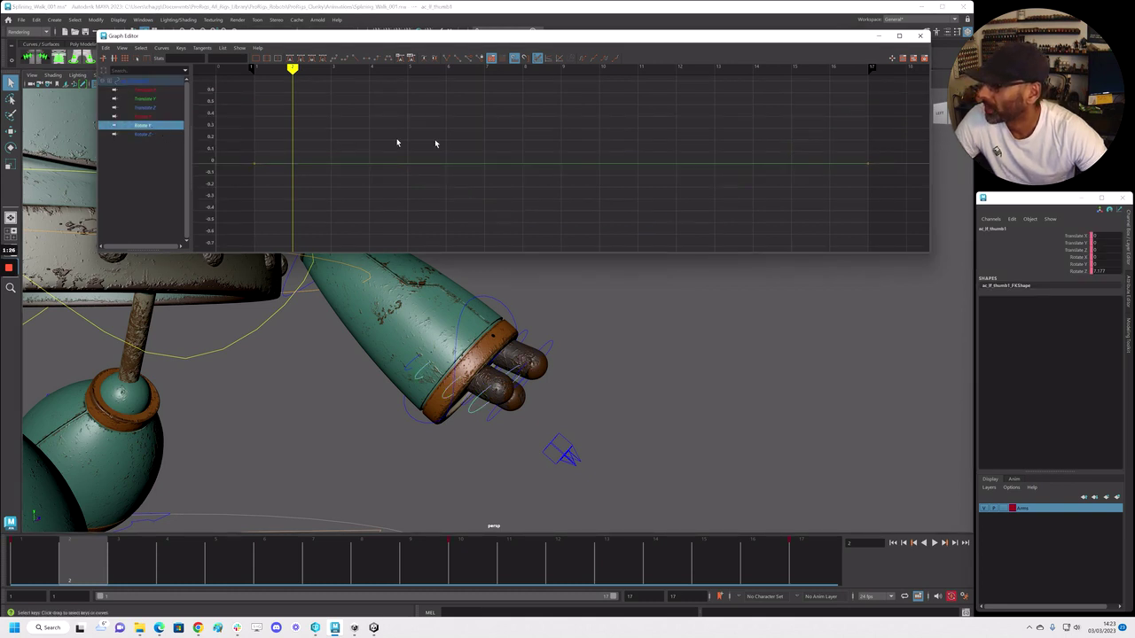
click(165, 136)
scroll(507, 137, down, 4)
drag(405, 101, 725, 213)
click(366, 59)
click(599, 60)
drag(394, 113, 828, 227)
shift+middle_drag(691, 211, 708, 211)
Cycle the curves of the left thumb control ac_lf_thumb2 and shift all its keys two frames later
click(443, 388)
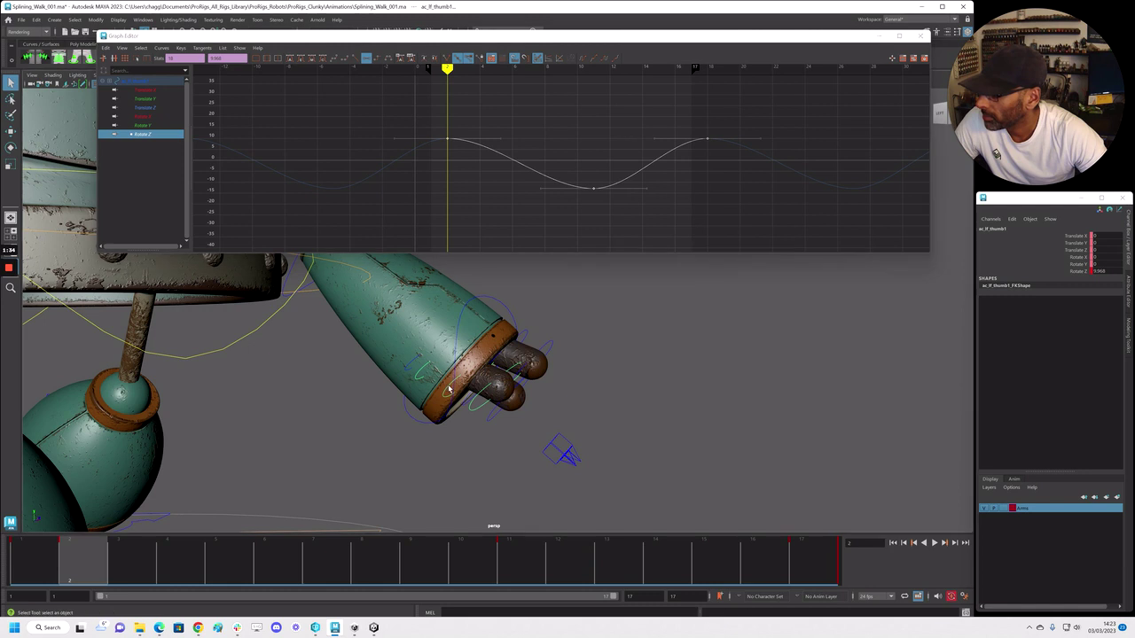
key(f)
click(371, 60)
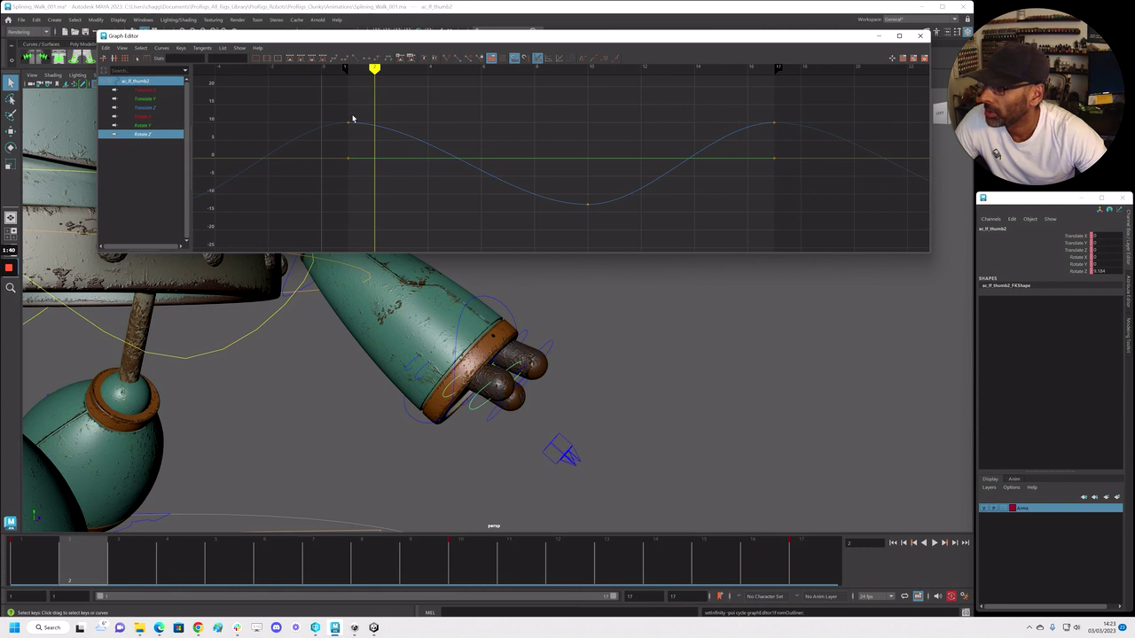
drag(278, 124, 818, 212)
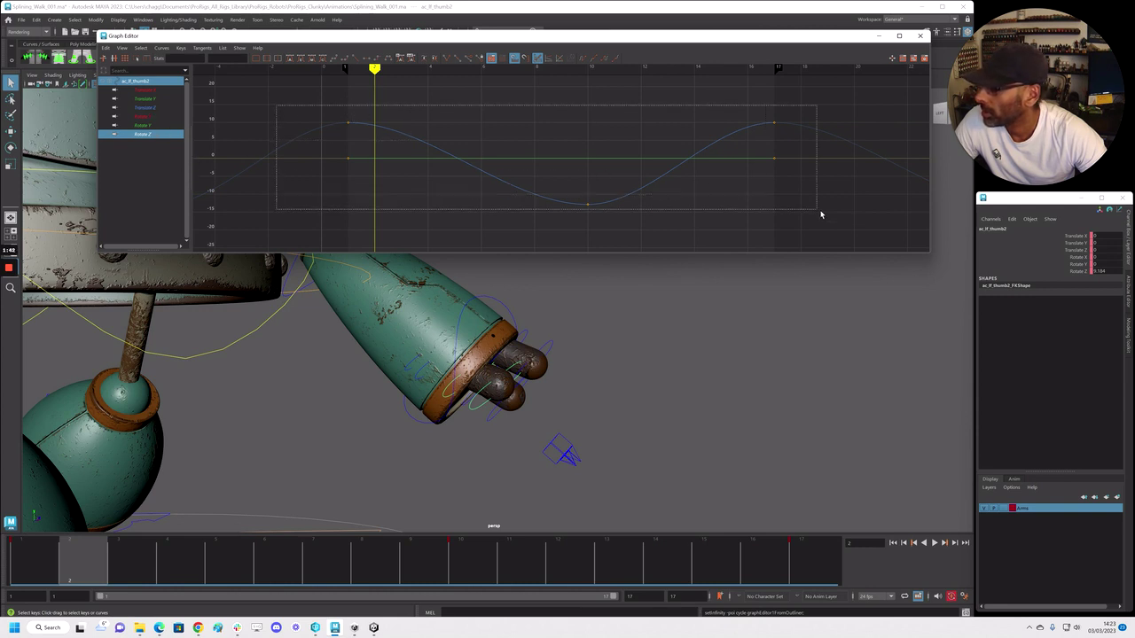
middle_drag(727, 210, 750, 225)
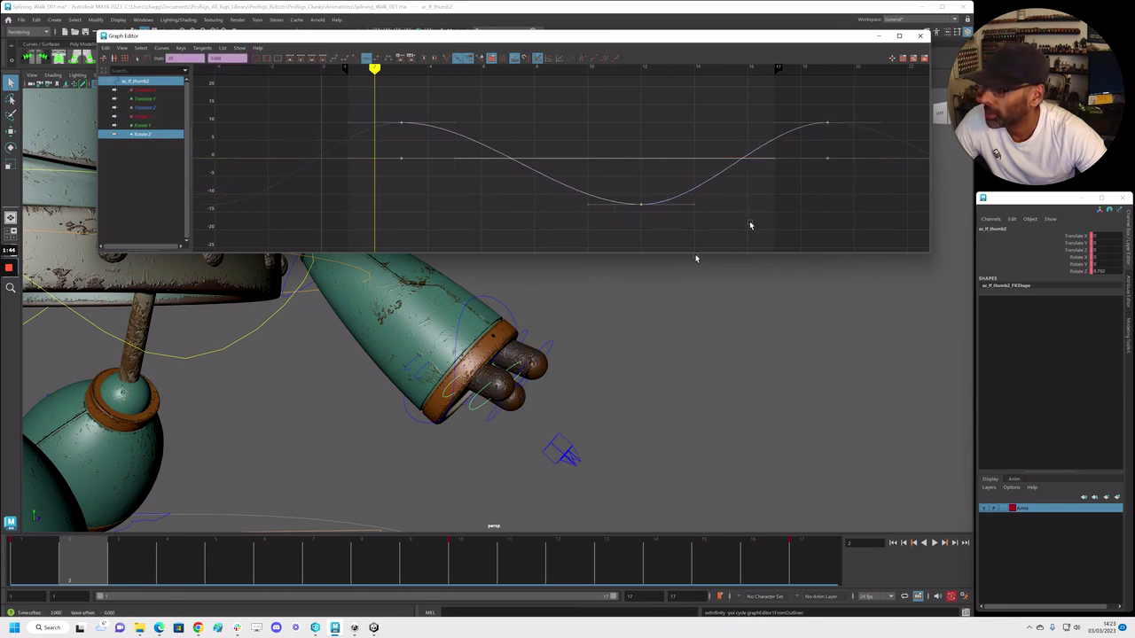
click(499, 414)
key(f)
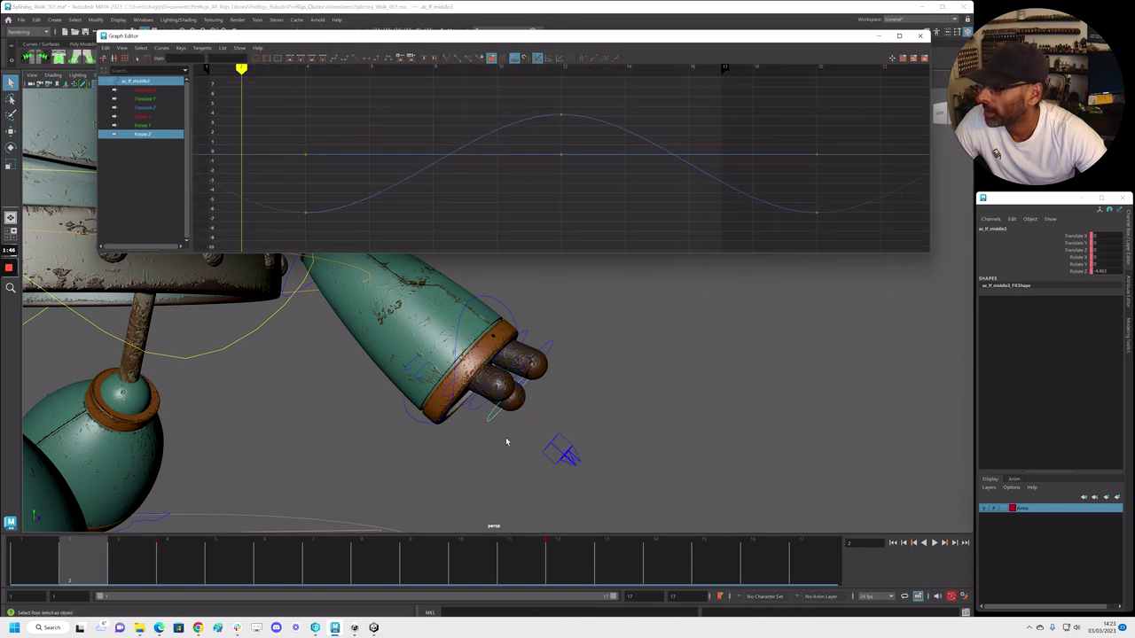
click(506, 441)
Shift all keys of the left thumb tip control, ac_lf_thumb13, three frames later and cycle its curves with flat tangents
click(472, 401)
key(f)
drag(369, 96, 749, 222)
shift+middle_drag(755, 222, 792, 225)
click(367, 59)
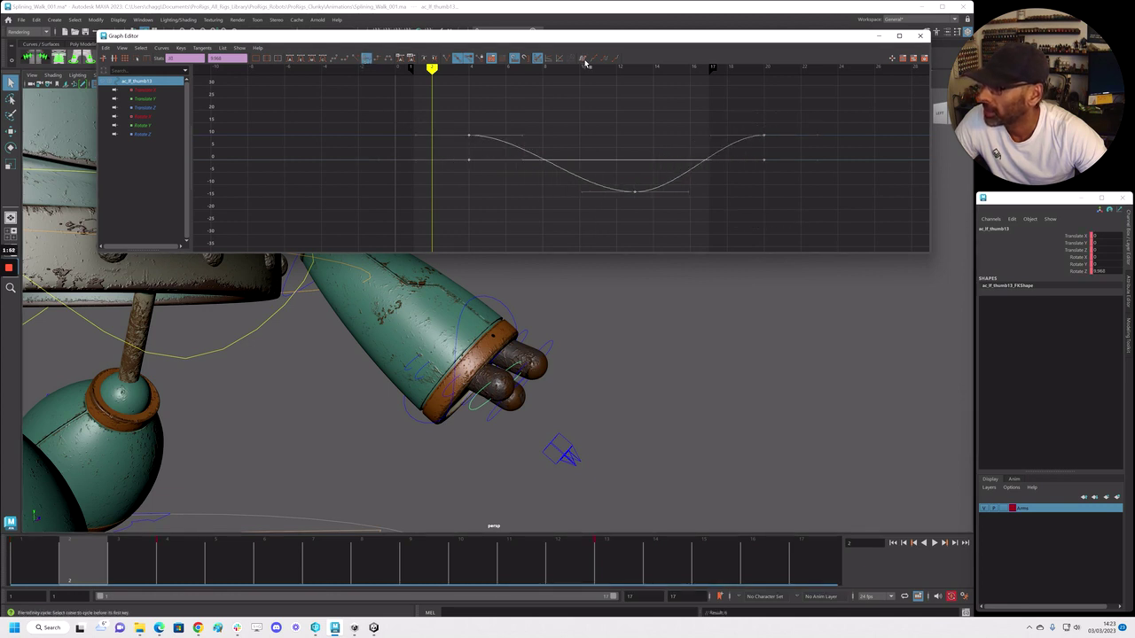
Play back the walk from several angles to review the thumb's overlap, then examine the left hand closely at frame 8
key(alt+v)
alt+right_drag(679, 301, 450, 367)
key(alt+v)
mouse_move(450, 367)
alt+mouse_down()
mouse_move(408, 388)
mouse_move(532, 421)
alt+mouse_up()
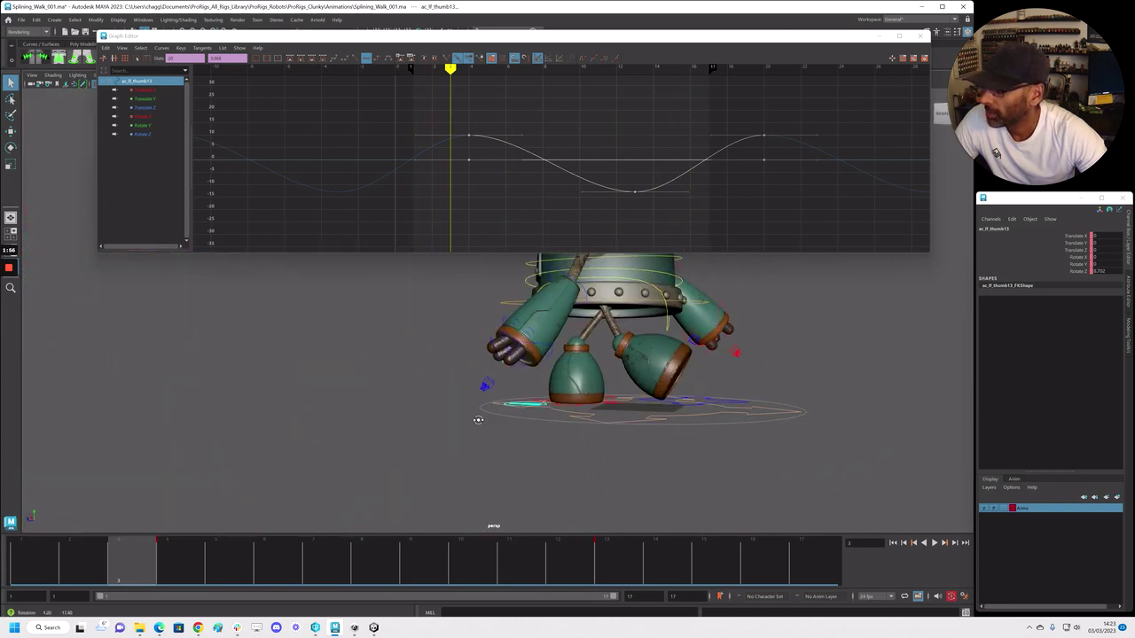
key(alt+v)
alt+right_drag(567, 426, 491, 417)
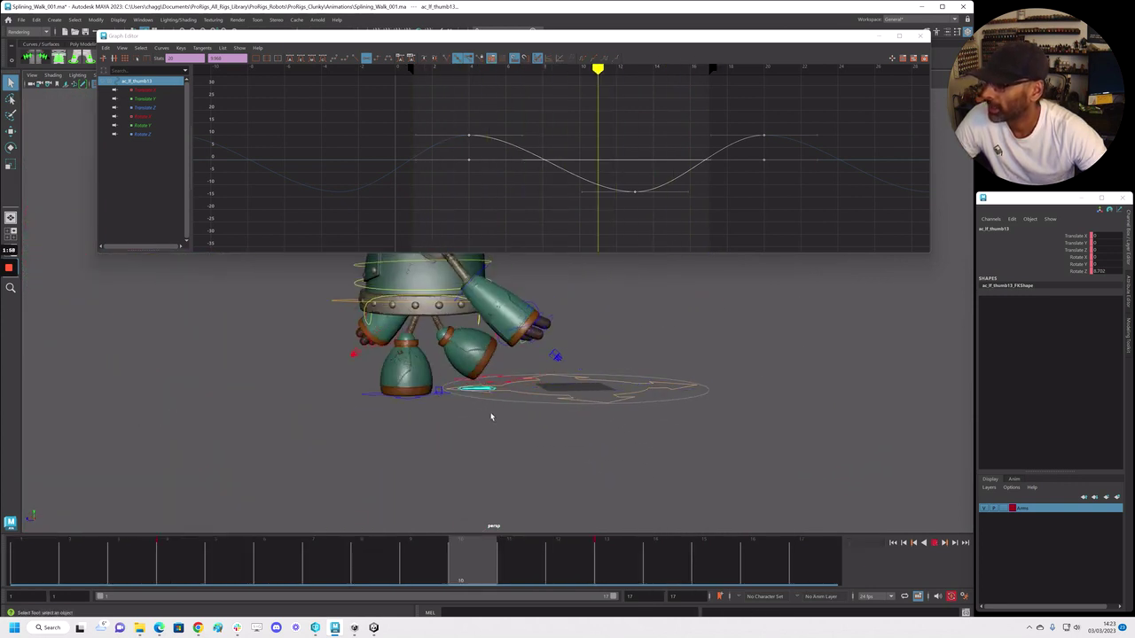
key(alt+v)
alt+right_drag(423, 396, 509, 423)
drag(289, 565, 365, 570)
alt+right_drag(339, 425, 442, 400)
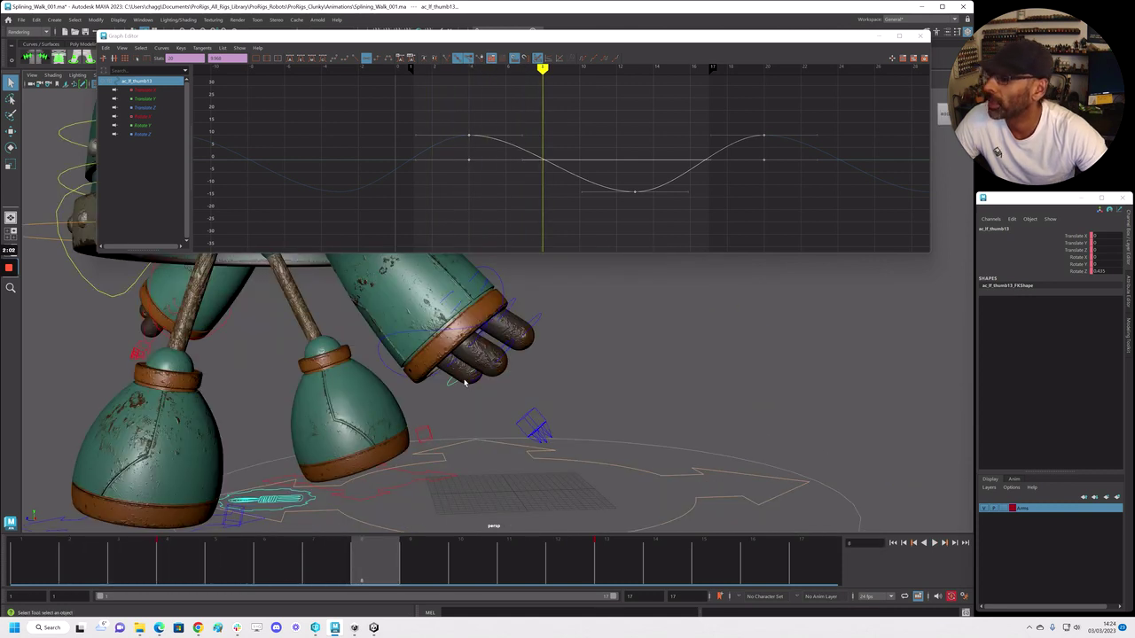
alt+drag(455, 348, 453, 336)
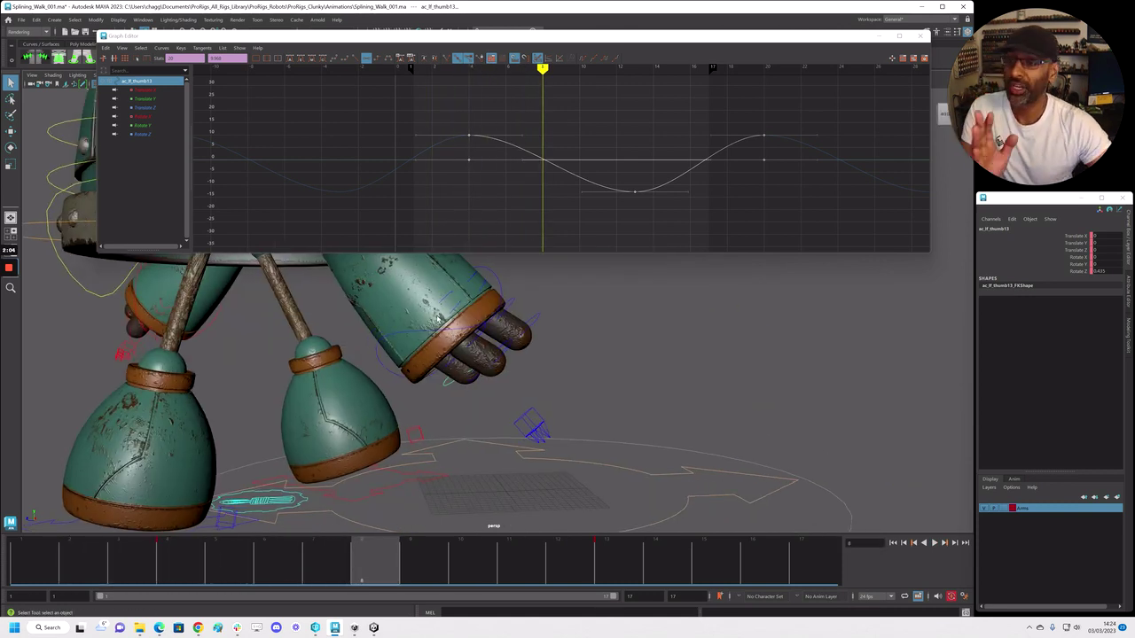
Select all four left index finger controls, ac_lf_index0 to ac_lf_index3, and shift all their keys one frame later
click(459, 315)
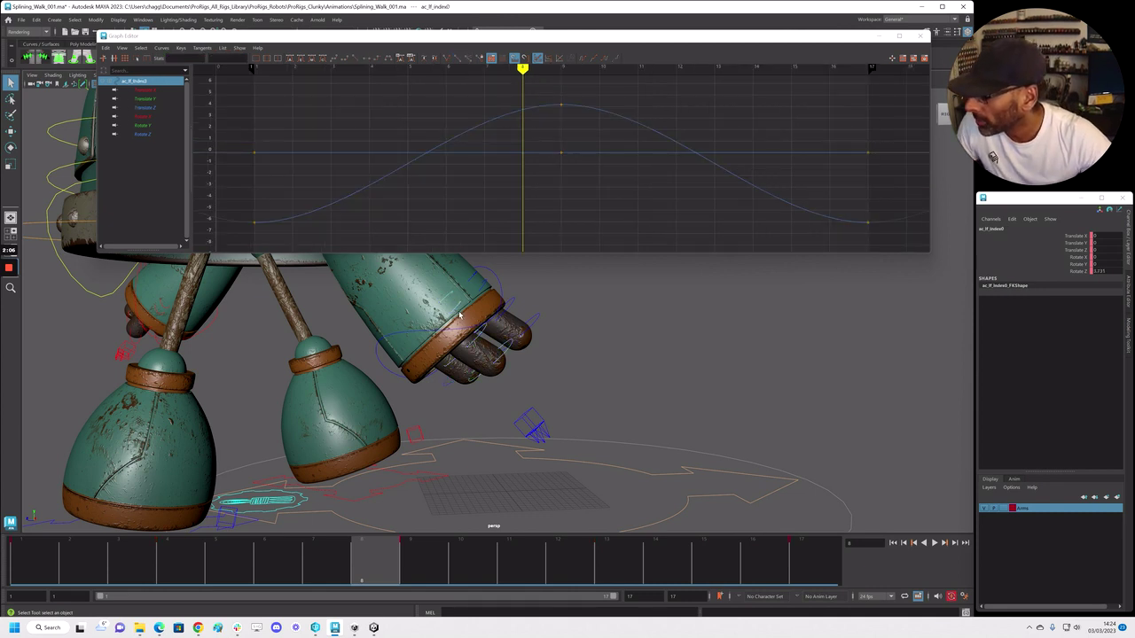
shift+click(470, 325)
shift+click(489, 344)
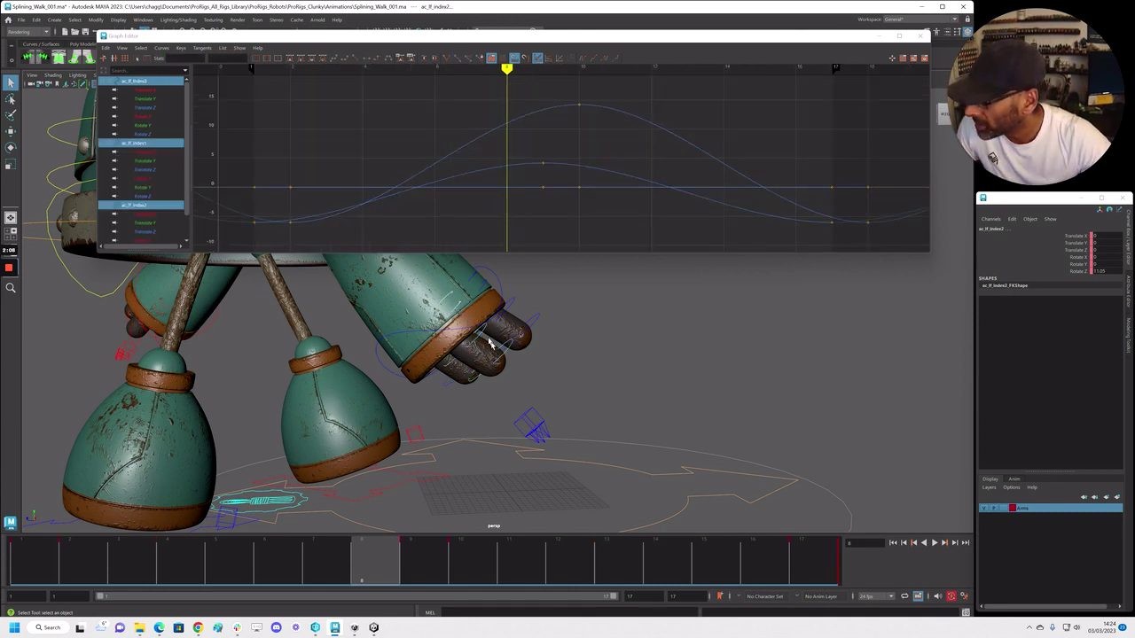
shift+click(481, 340)
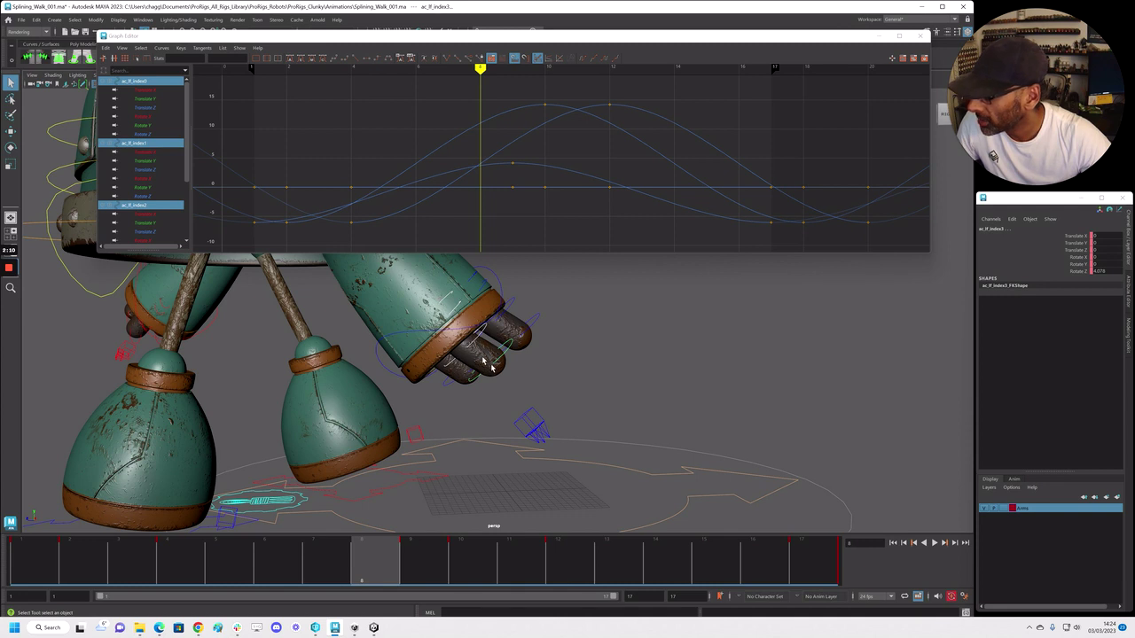
scroll(492, 364, up, 3)
alt+drag(513, 379, 639, 383)
scroll(577, 209, down, 3)
scroll(164, 142, down, 2)
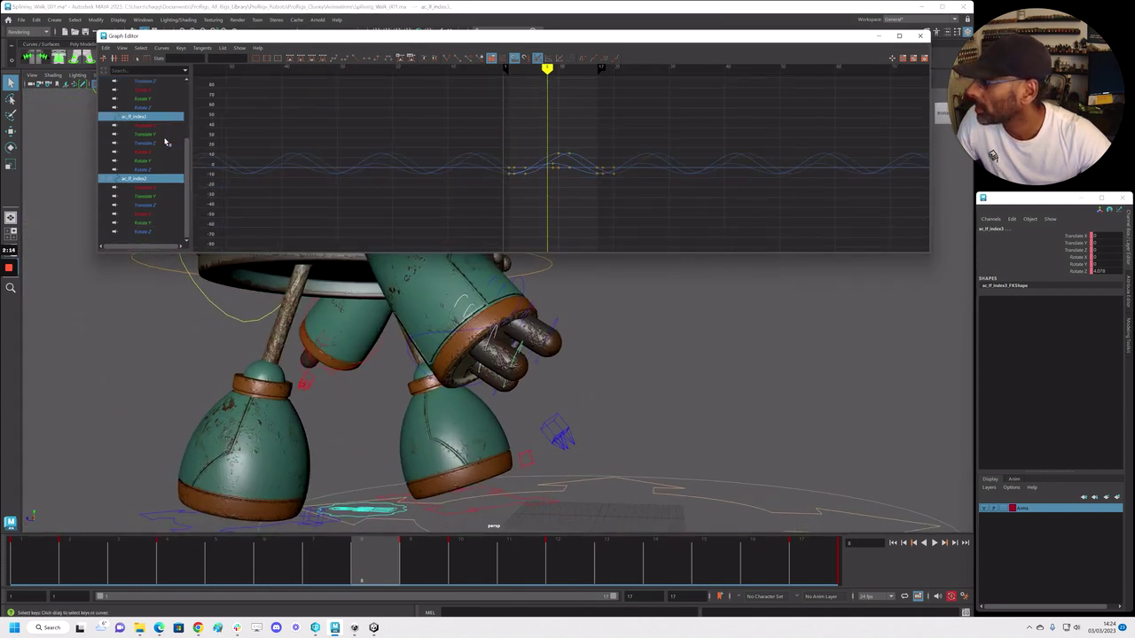
scroll(146, 177, up, 2)
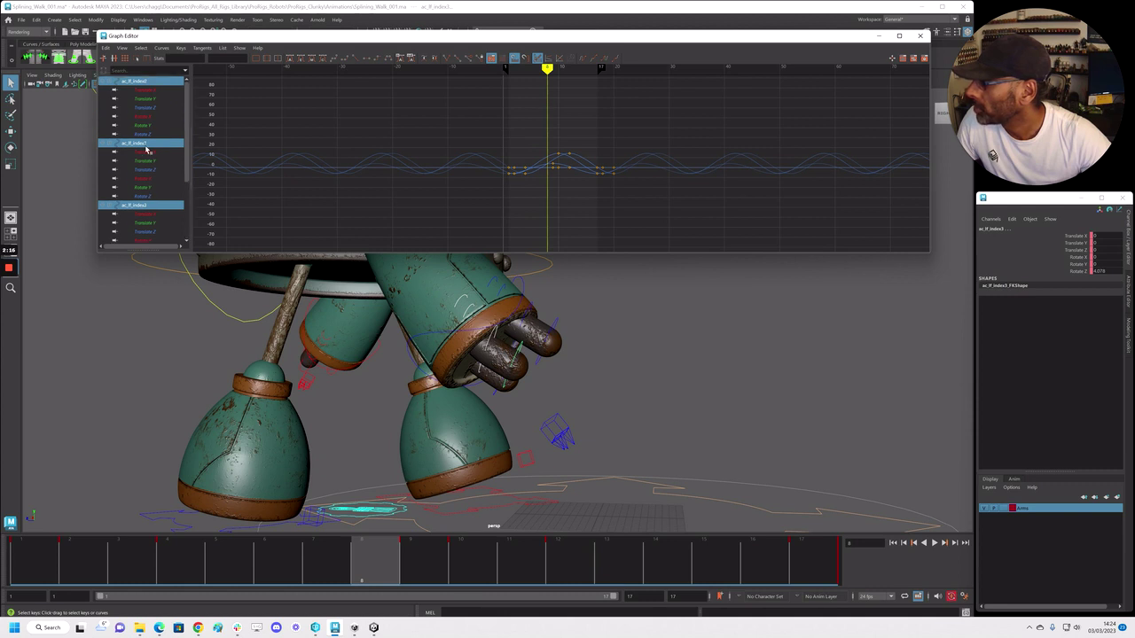
scroll(150, 190, down, 2)
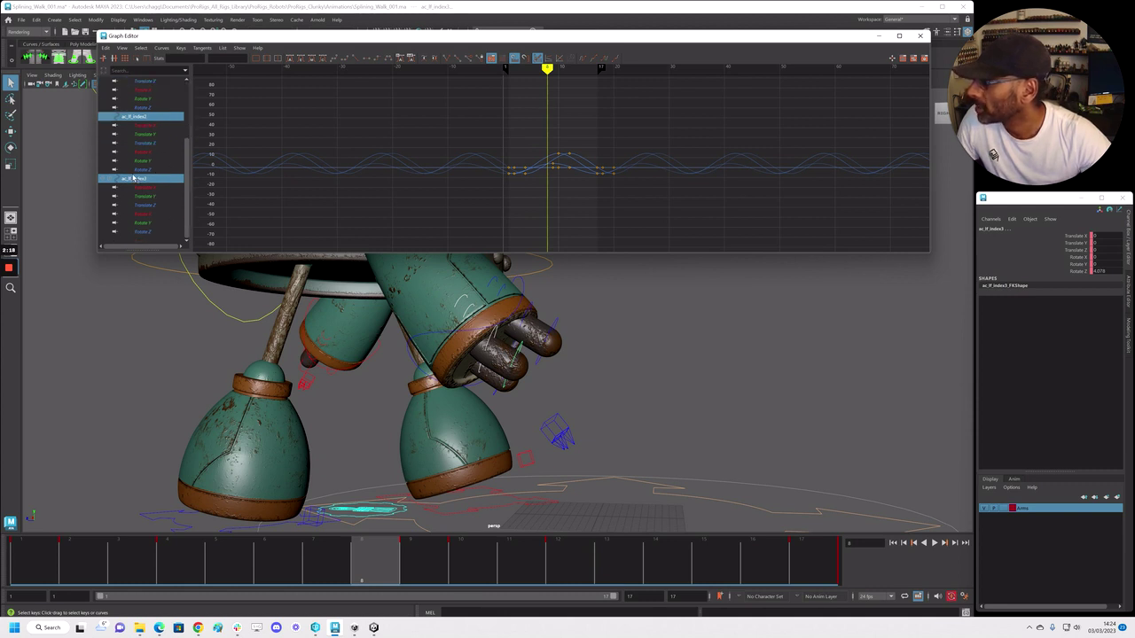
scroll(152, 145, up, 2)
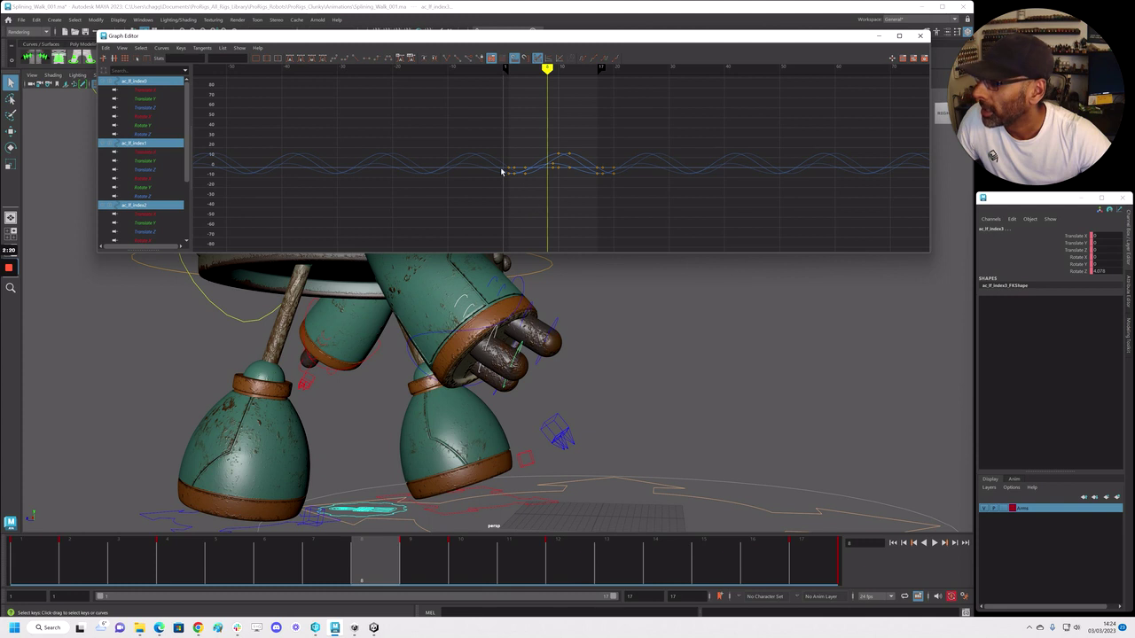
click(655, 210)
key(f)
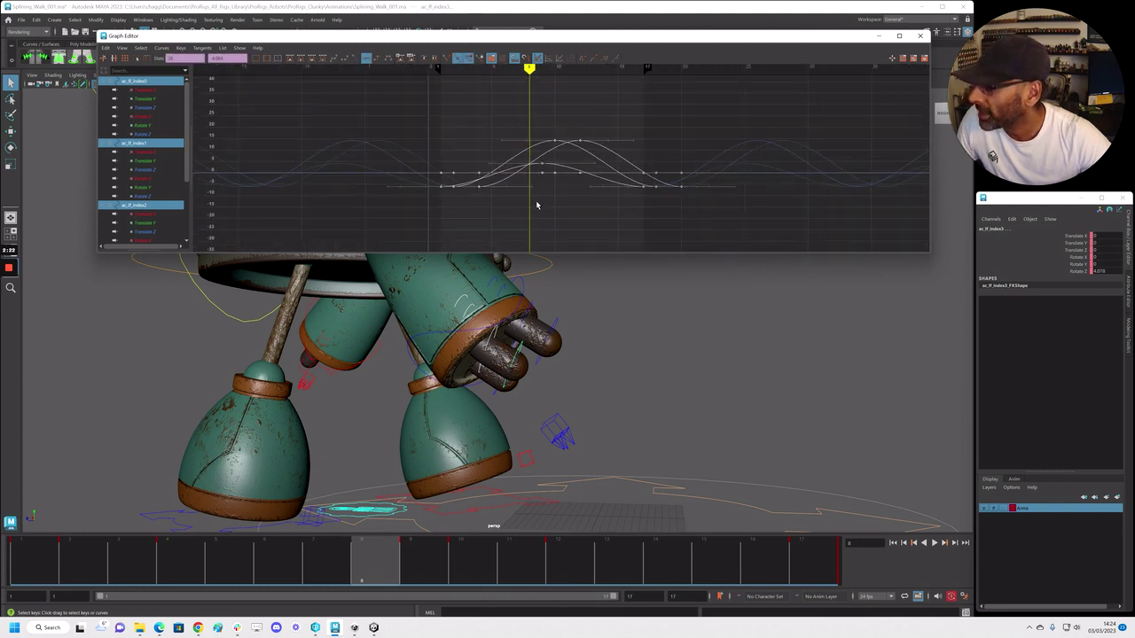
shift+middle_drag(540, 201, 551, 201)
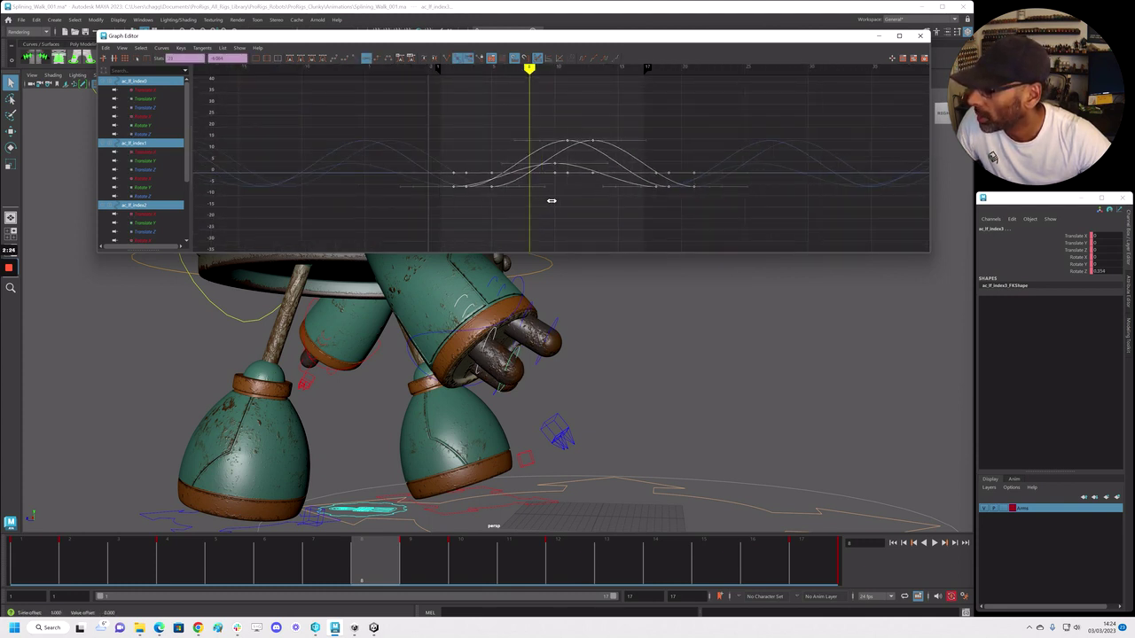
Select all four left middle finger controls, ac_lf_middle0 to ac_lf_middle3, and shift all their keys four frames later
click(498, 283)
shift+click(512, 297)
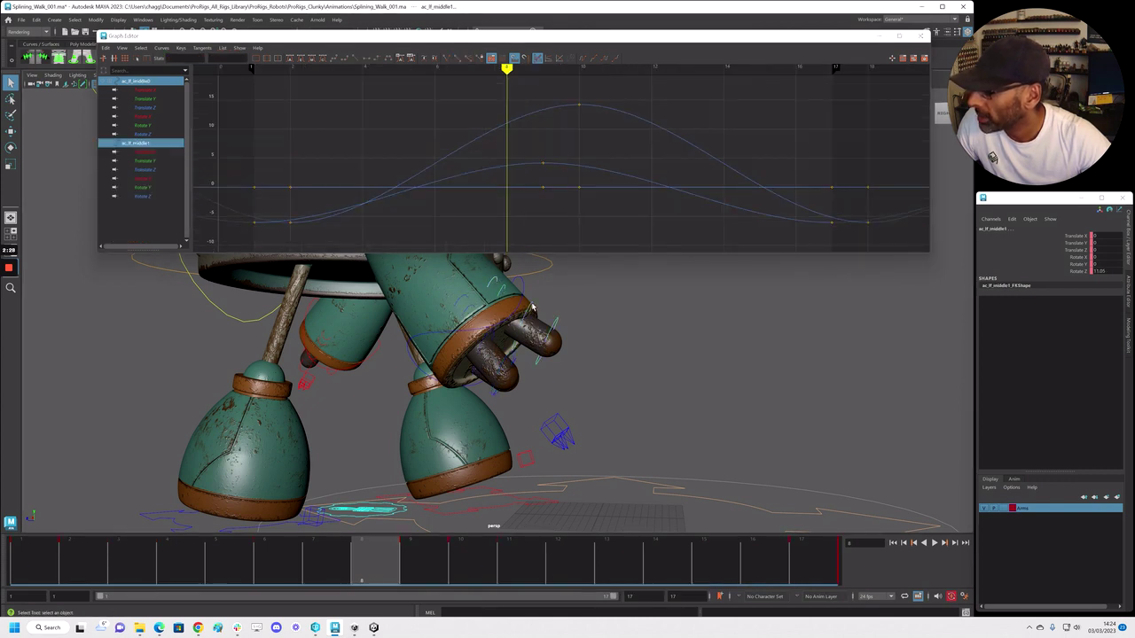
shift+click(542, 313)
shift+click(556, 322)
alt+right_drag(594, 195, 417, 139)
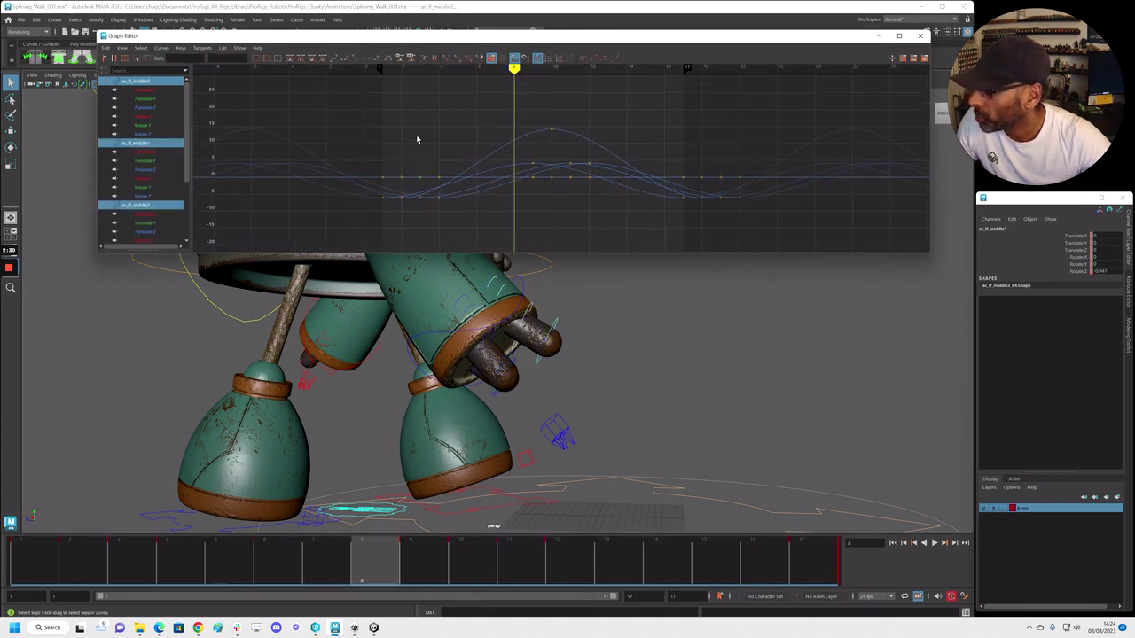
drag(576, 221, 800, 251)
shift+middle_drag(666, 210, 739, 213)
scroll(285, 385, down, 3)
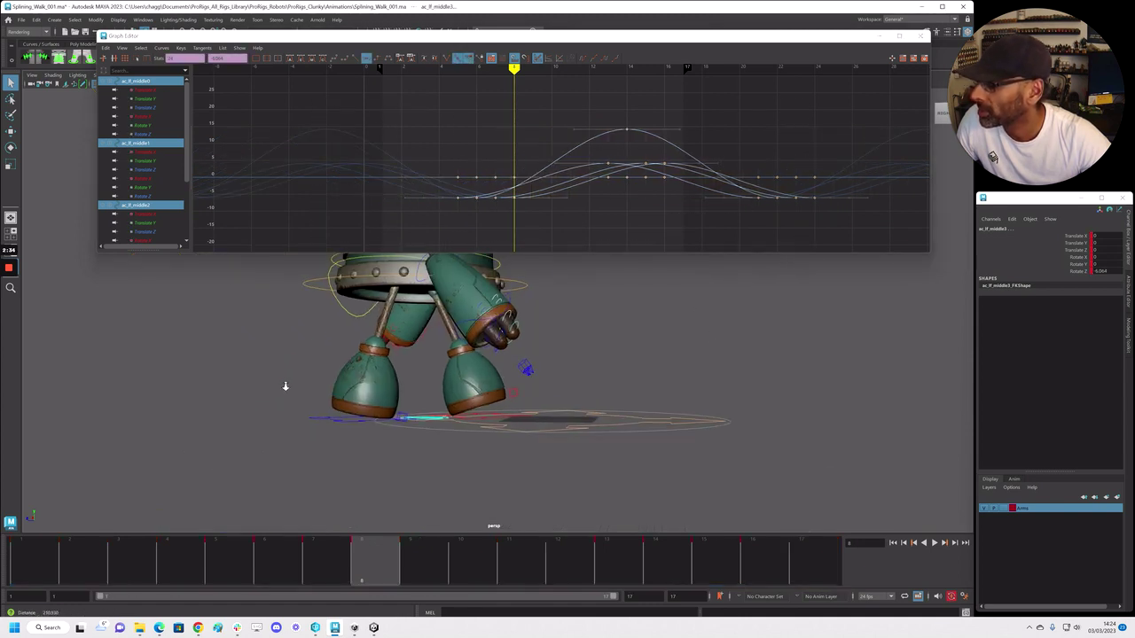
Play back the walk with the rig controls hidden and shift all left middle finger keys one frame earlier
key(alt+v)
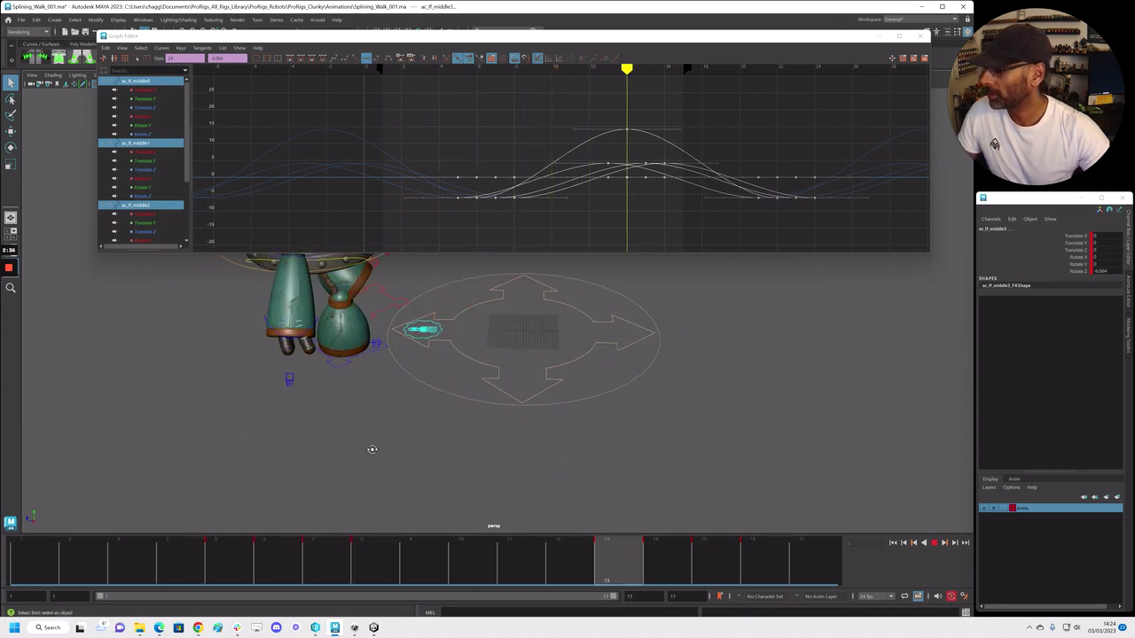
key(alt+1)
key(alt+v)
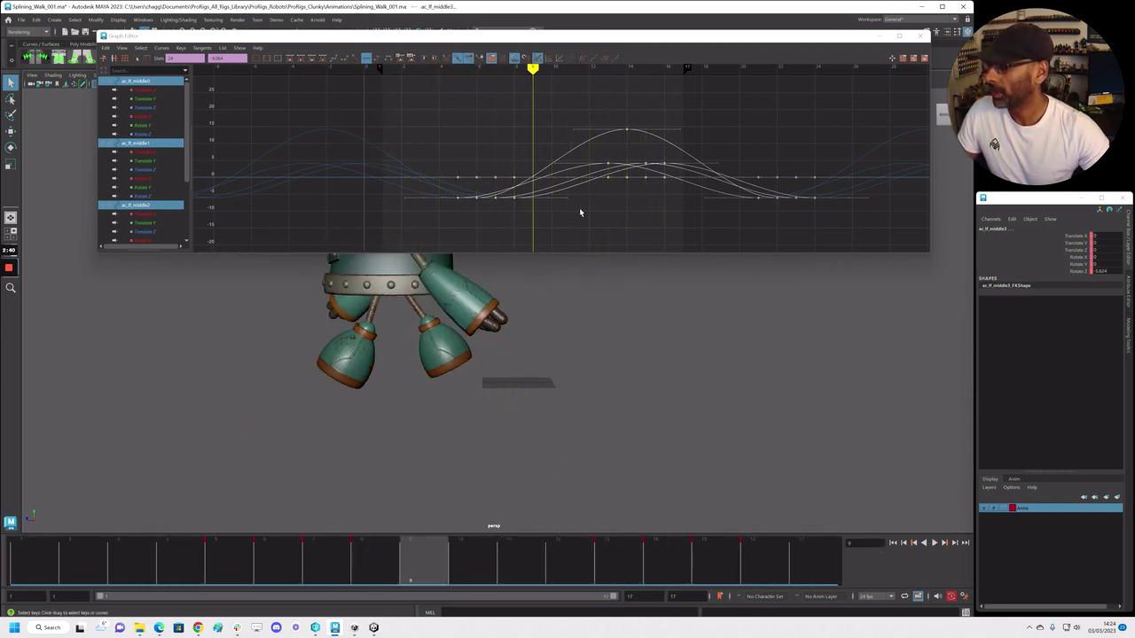
key(alt+v)
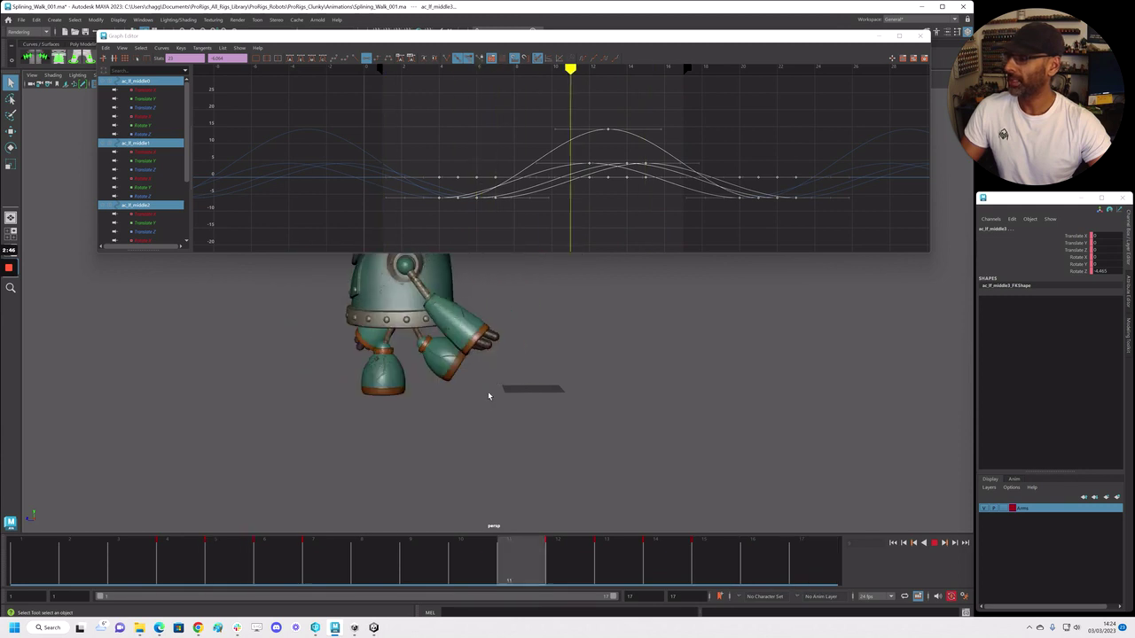
alt+middle_drag(488, 391, 513, 418)
Move the Graph Editor clear of the viewport and play back the walk from several angles to review the fingers' overlap
drag(551, 36, 1134, 85)
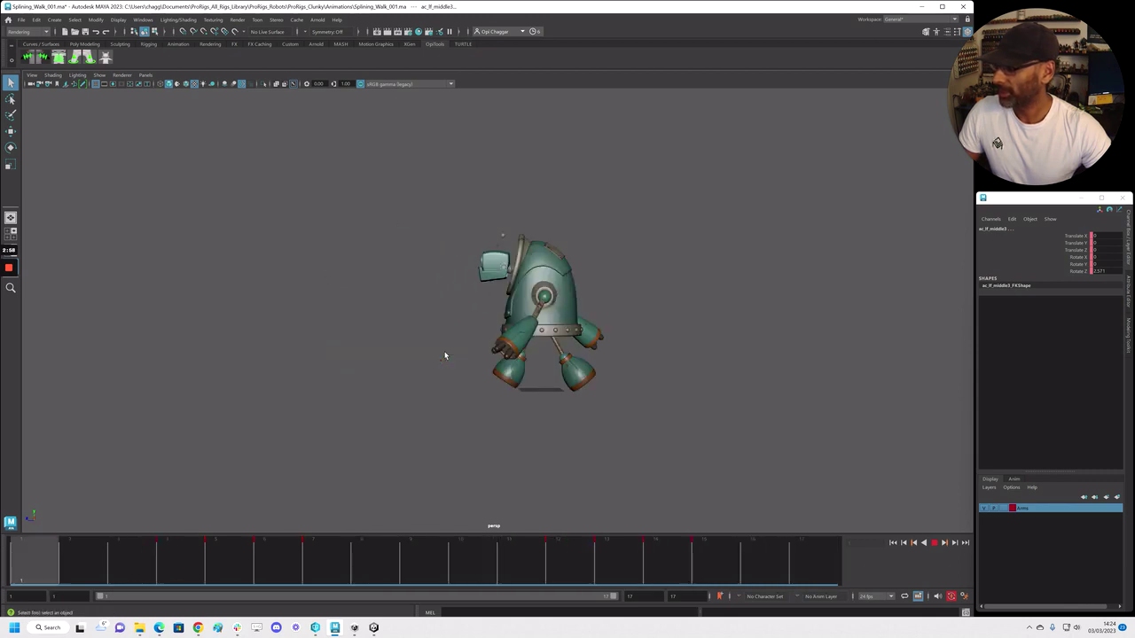
key(alt+v)
alt+right_drag(445, 377, 622, 402)
alt+drag(448, 434, 522, 413)
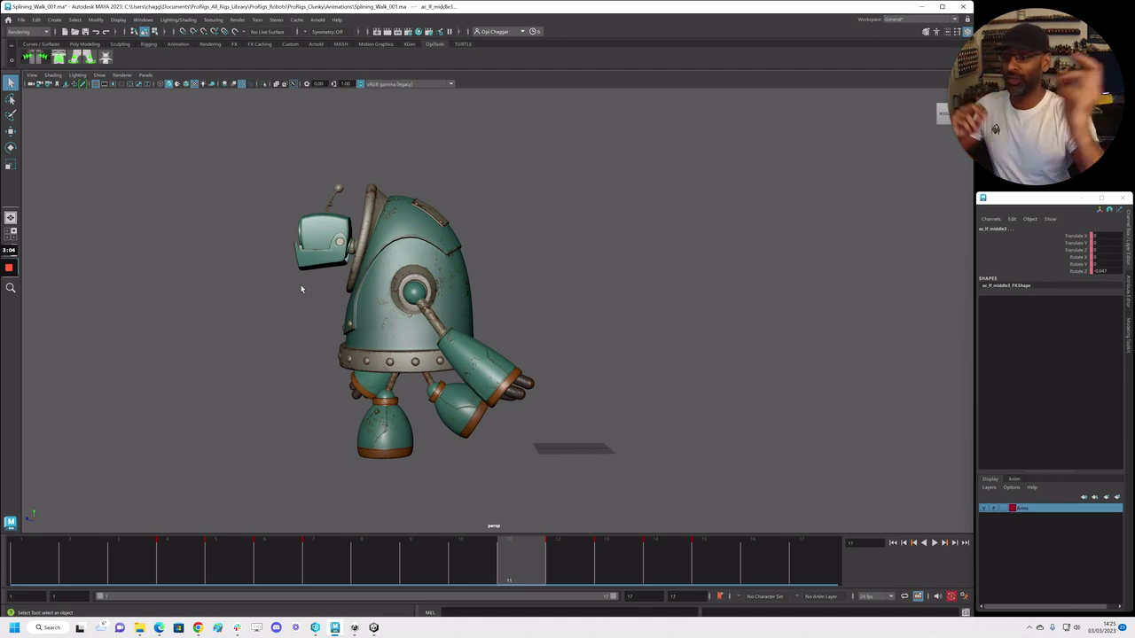
key(alt+v)
alt+drag(416, 426, 456, 419)
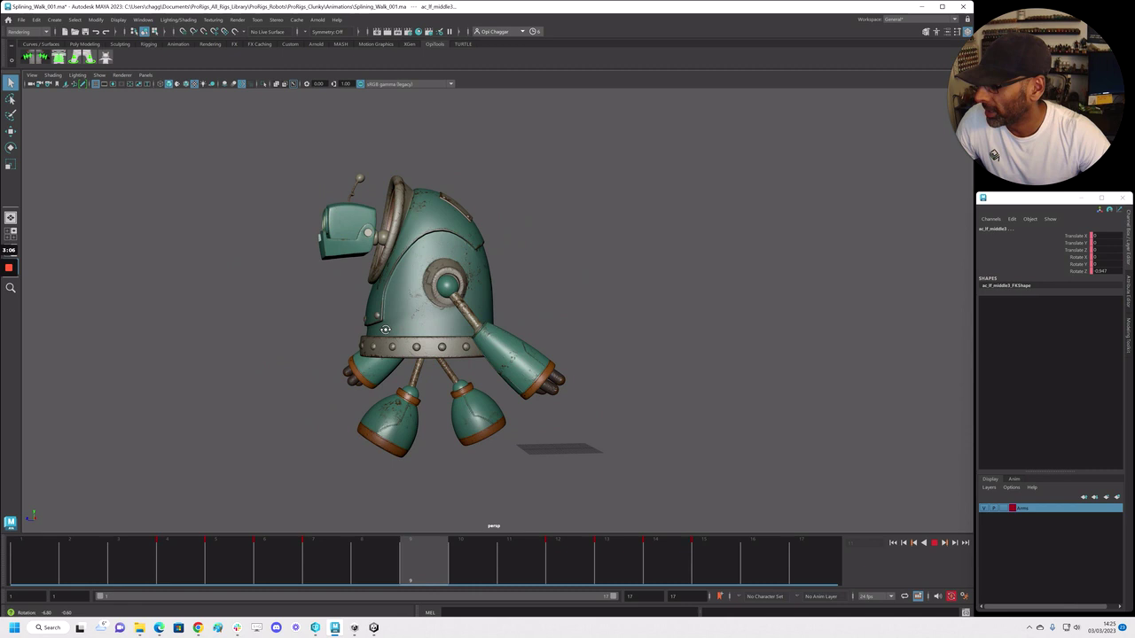
key(alt+v)
key(alt+v)
key(alt+v)
alt+drag(364, 400, 527, 423)
alt+middle_drag(526, 423, 452, 323)
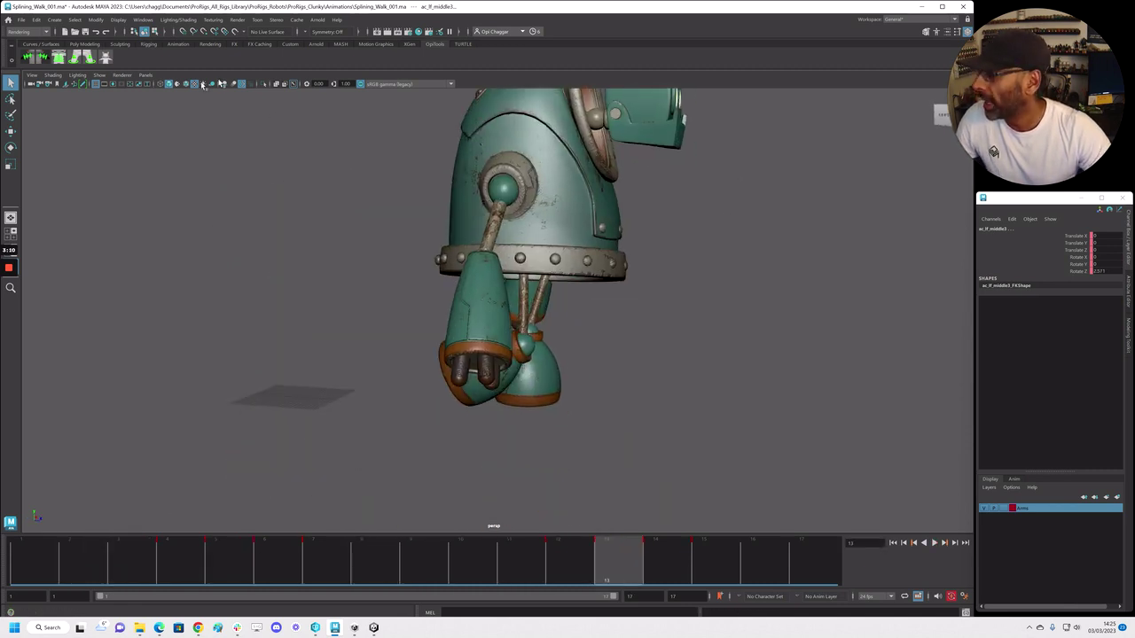
Show the rig's NURBS control curves again and bring the Graph Editor back above the robot's right hand
click(101, 75)
click(135, 131)
alt+right_drag(367, 392, 484, 395)
alt+drag(484, 396, 417, 376)
alt+right_drag(416, 376, 466, 301)
drag(1134, 107, 201, 44)
alt+middle_drag(322, 330, 367, 360)
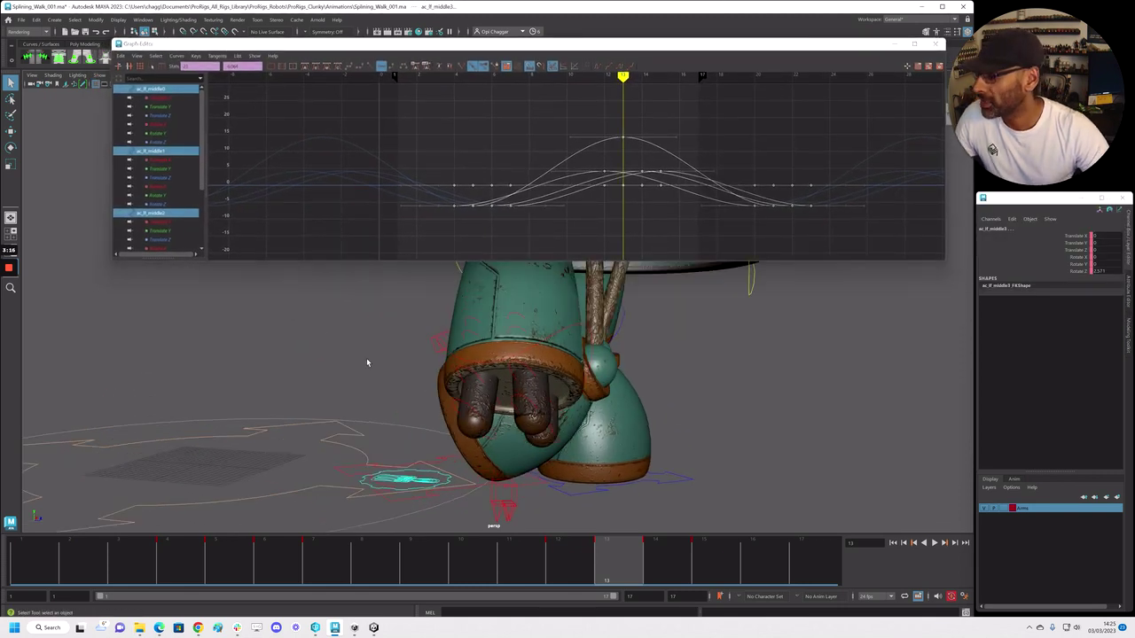
Select all right index and middle finger controls and delete their keys between frames 1 and 17
click(516, 316)
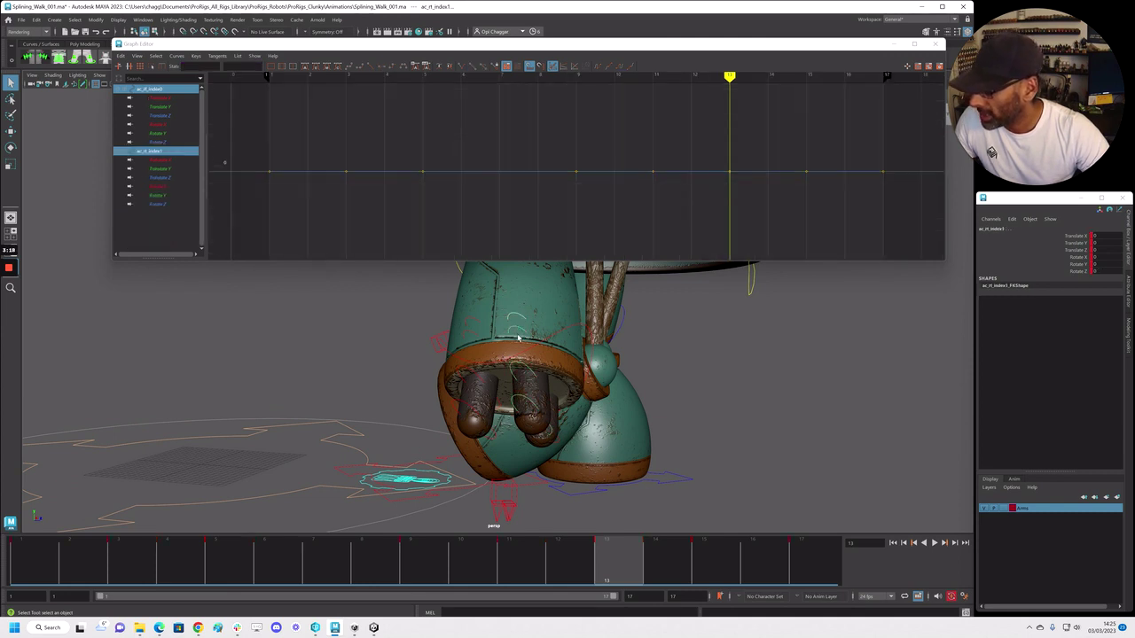
shift+click(524, 403)
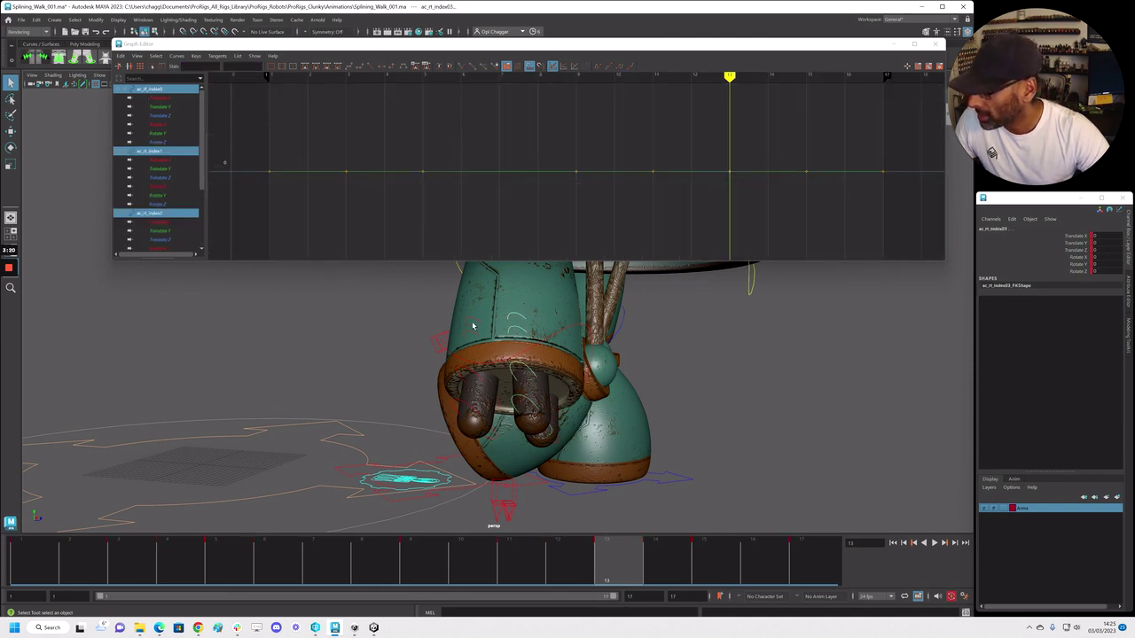
shift+click(459, 370)
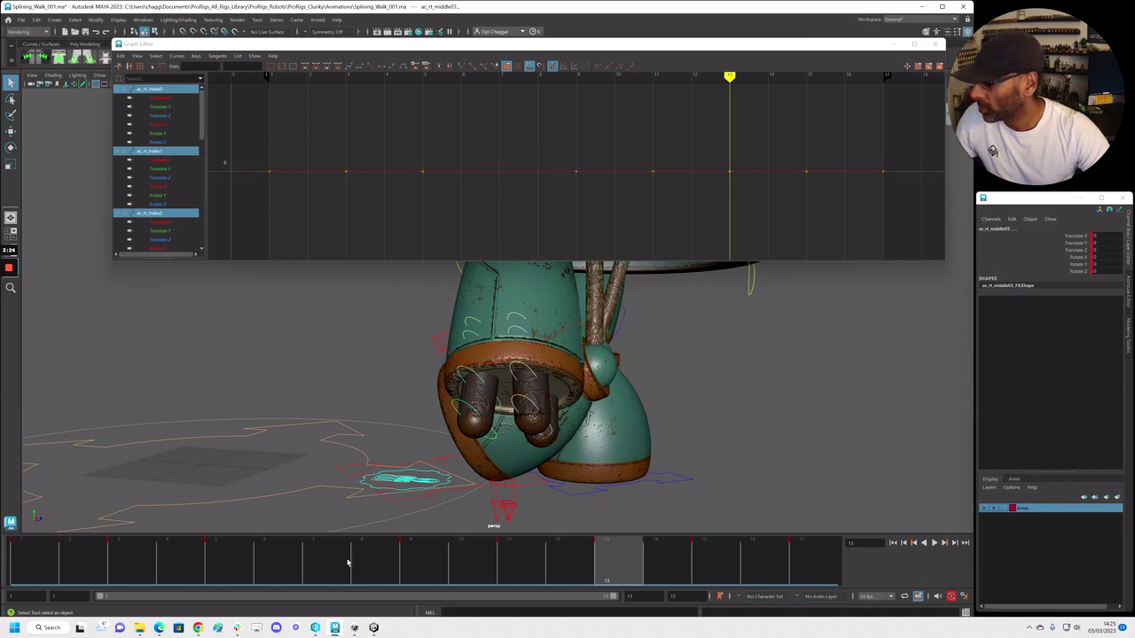
shift+drag(93, 564, 692, 583)
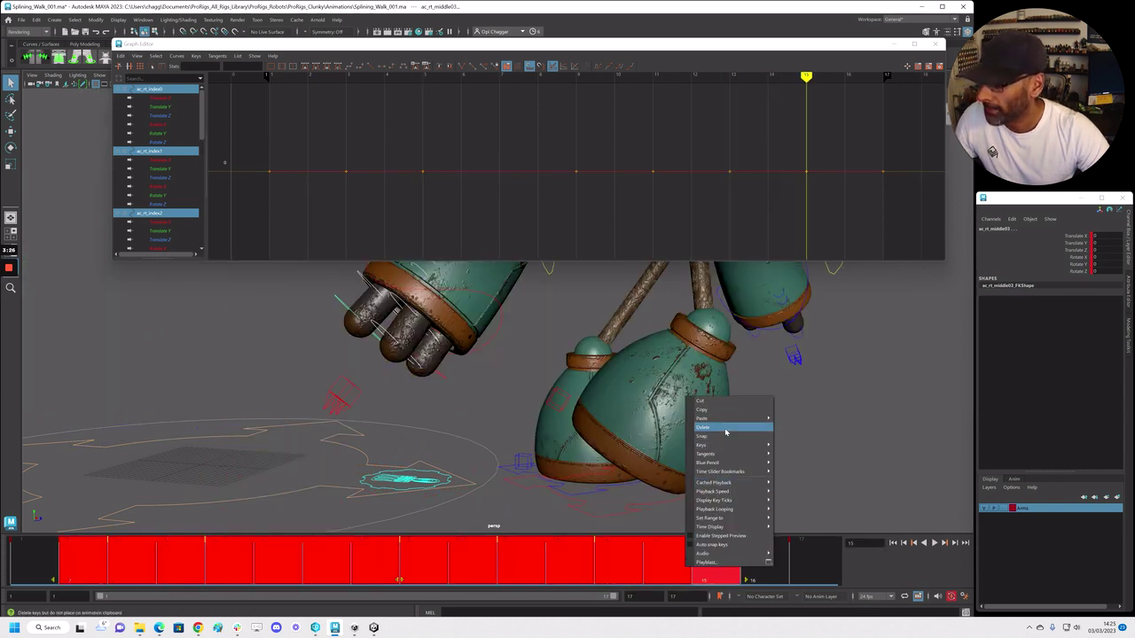
click(724, 430)
Rotate the right index and middle finger controls to about 9.16 degrees in Z at frame 1, with the same pose at frame 17
click(34, 562)
alt+right_drag(517, 403, 427, 409)
alt+middle_drag(427, 409, 589, 475)
alt+drag(589, 474, 551, 450)
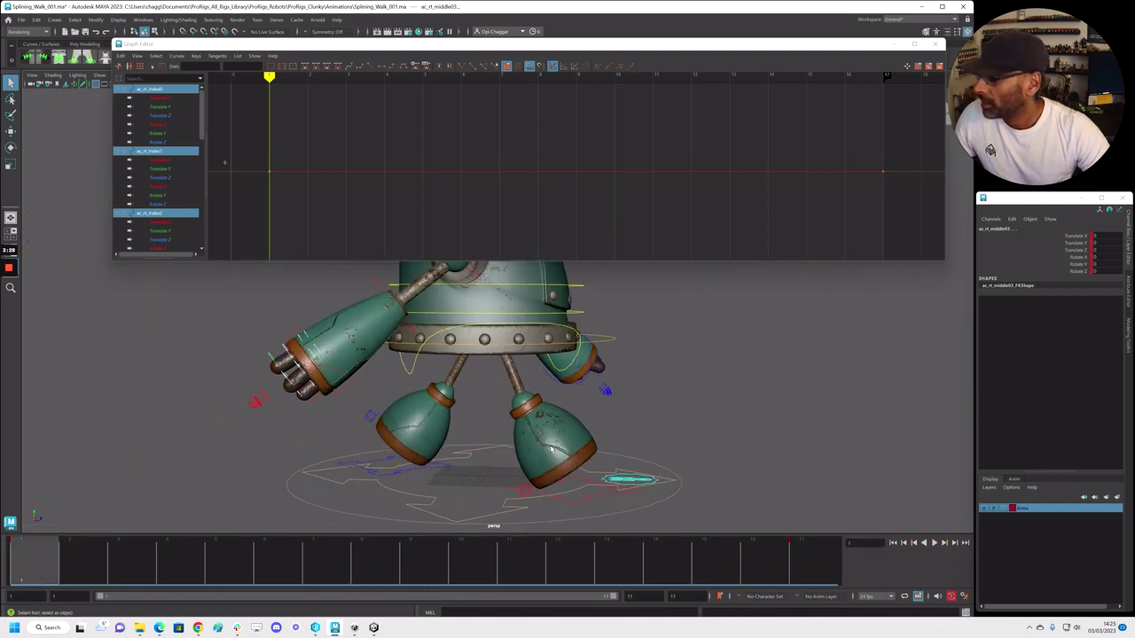
click(1050, 271)
alt+middle_drag(379, 391, 503, 407)
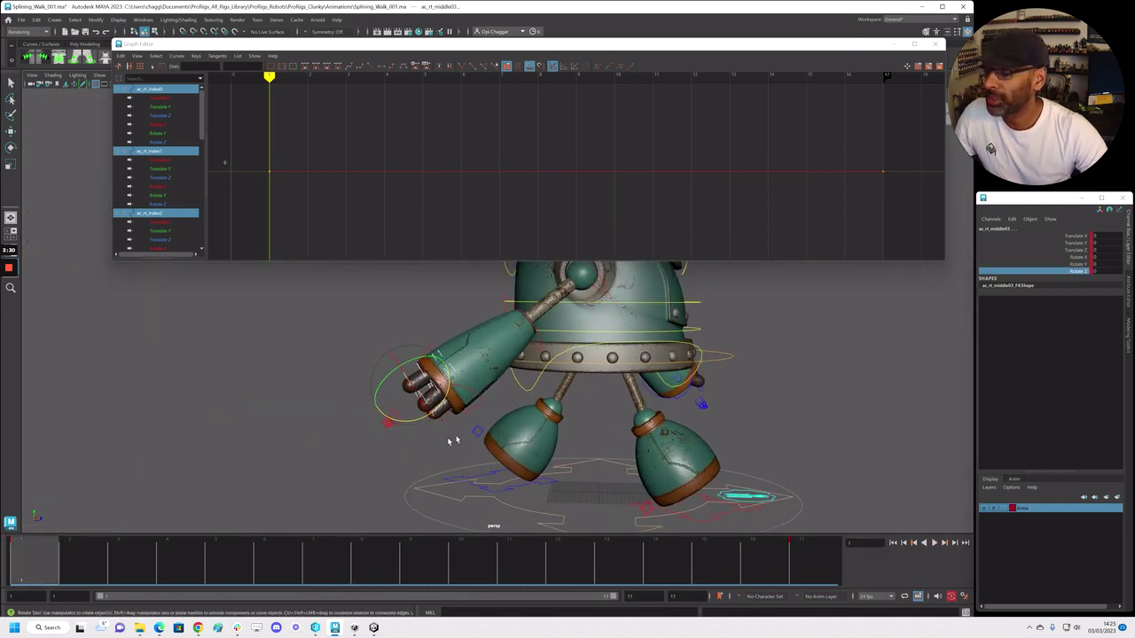
middle_drag(422, 426, 415, 423)
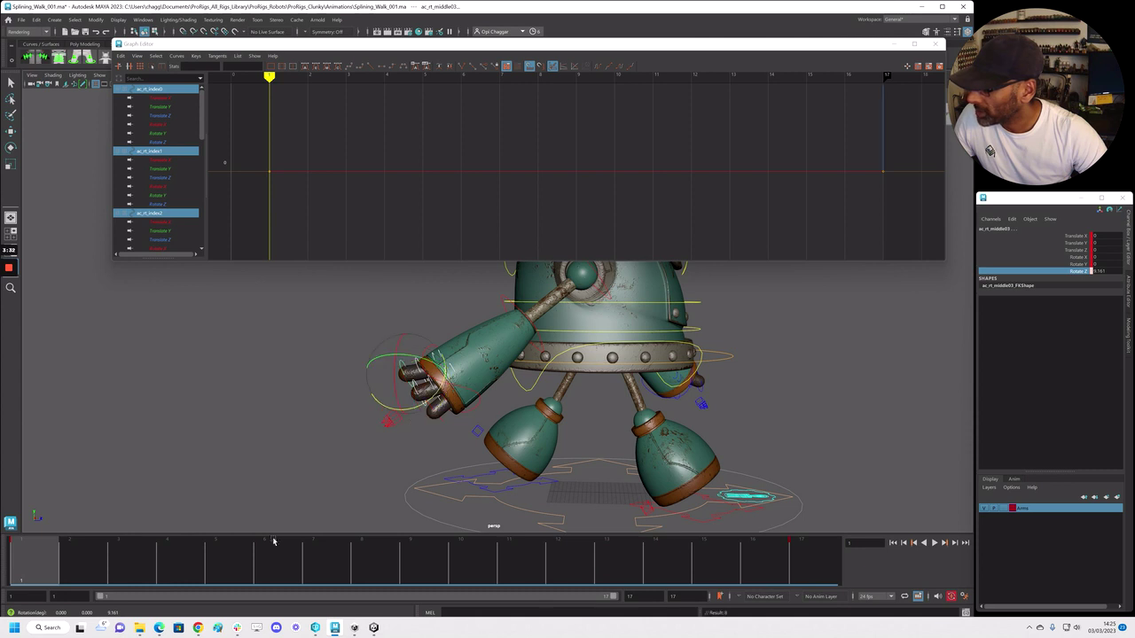
key(alt+v)
Rotate the right index and middle finger controls to about -10.57 degrees in Z at frame 9
click(401, 566)
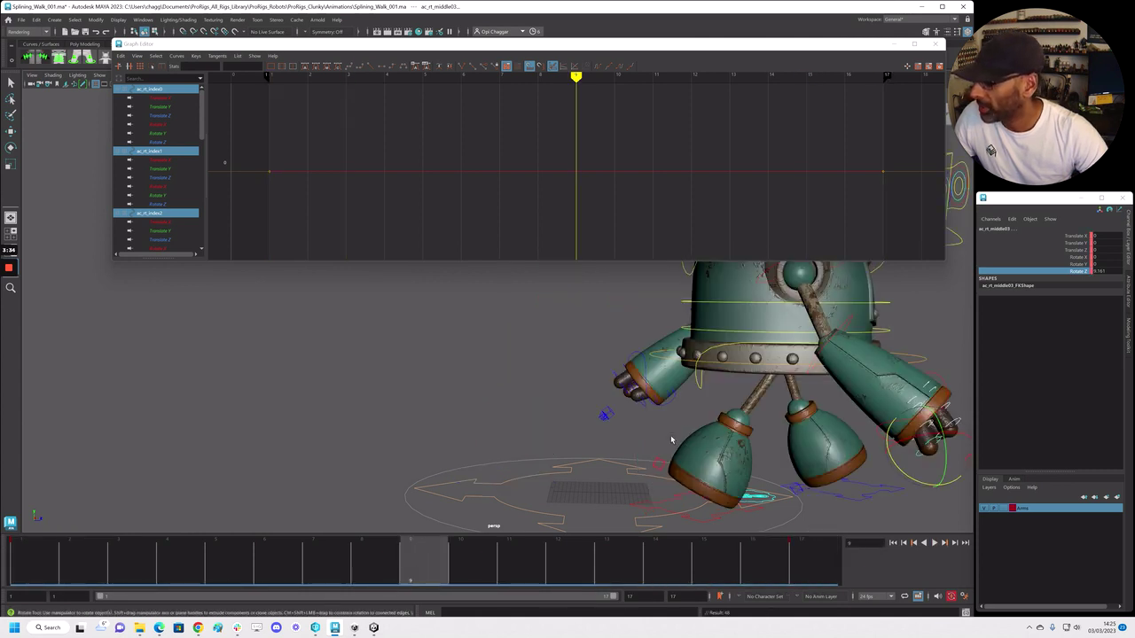
alt+middle_drag(854, 419, 603, 393)
alt+right_drag(603, 392, 709, 412)
drag(650, 446, 661, 442)
middle_drag(661, 440, 661, 444)
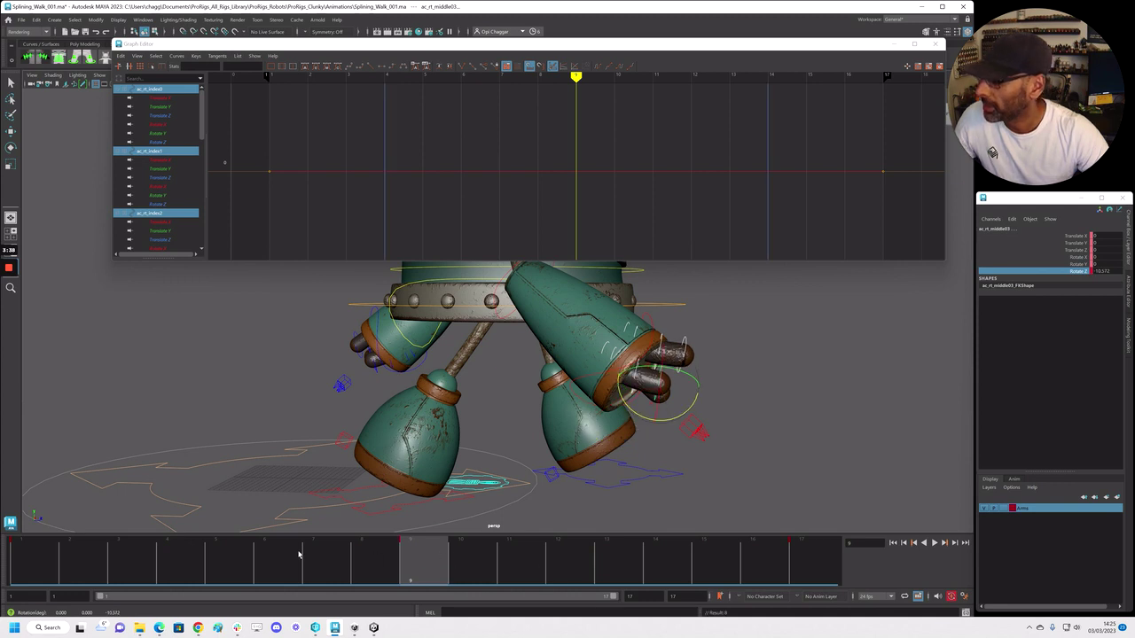
Play back the walk and compare the right finger poses at frames 1 and 9
click(34, 559)
alt+right_drag(310, 483, 200, 464)
key(alt+v)
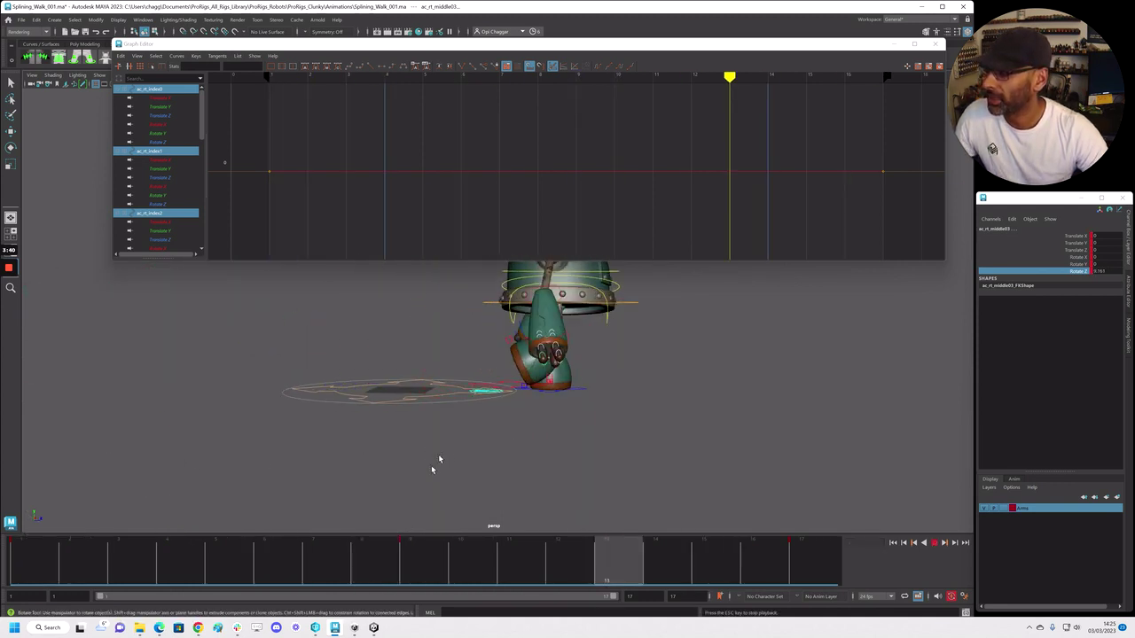
click(408, 565)
alt+right_drag(581, 426, 758, 451)
alt+middle_drag(758, 451, 587, 416)
drag(384, 572, 32, 558)
alt+middle_drag(144, 486, 509, 513)
alt+middle_drag(302, 379, 482, 396)
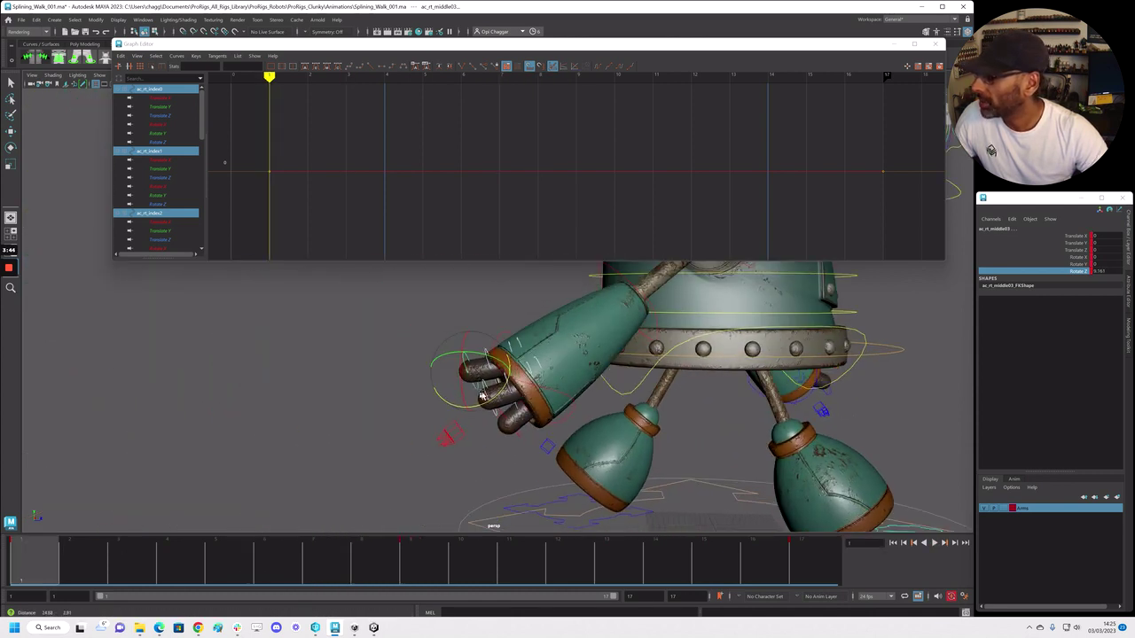
Select ac_rt_middle1 and ac_rt_index1 and cycle their curves with flat tangents
alt+right_drag(481, 396, 558, 393)
alt+middle_drag(456, 323, 513, 334)
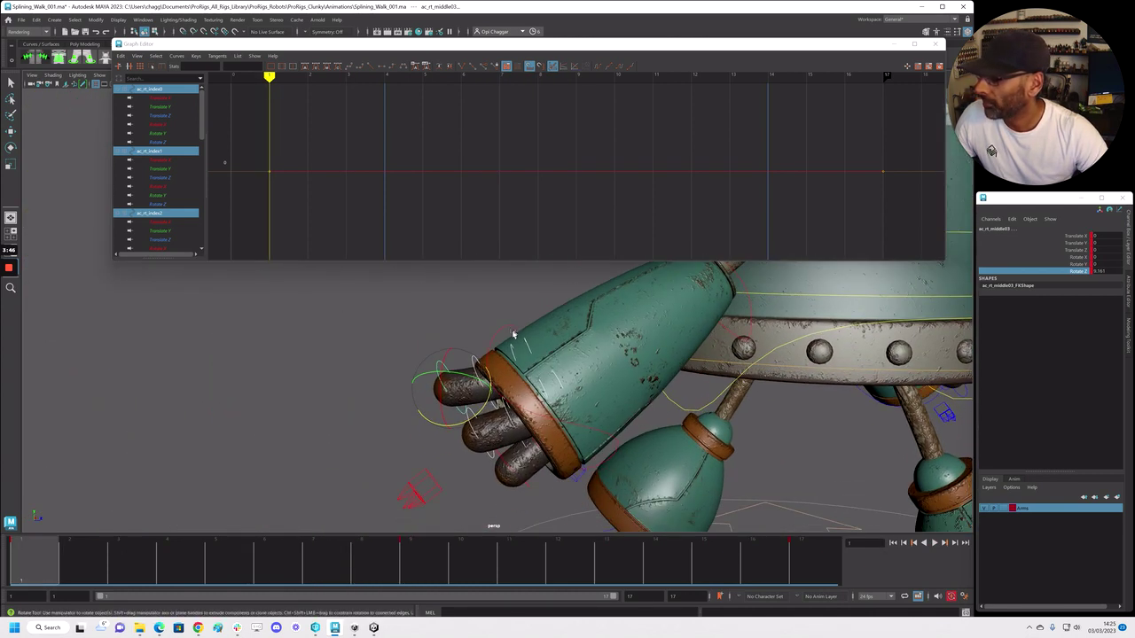
click(513, 352)
key(q)
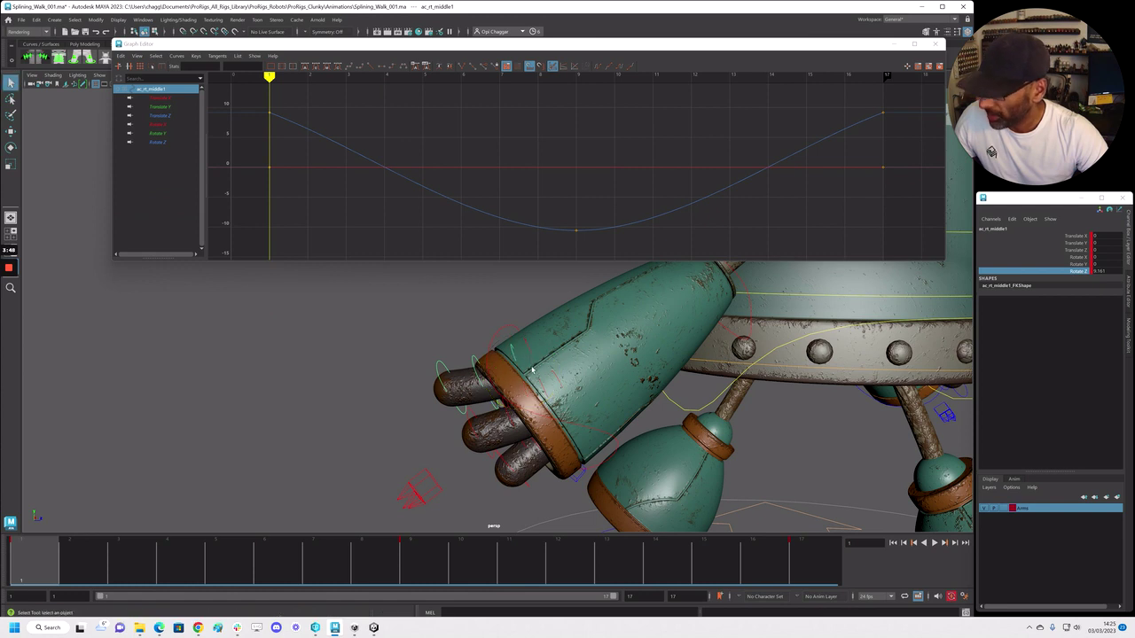
alt+drag(531, 367, 470, 390)
alt+right_drag(471, 390, 484, 391)
alt+right_drag(589, 184, 409, 108)
drag(411, 108, 667, 209)
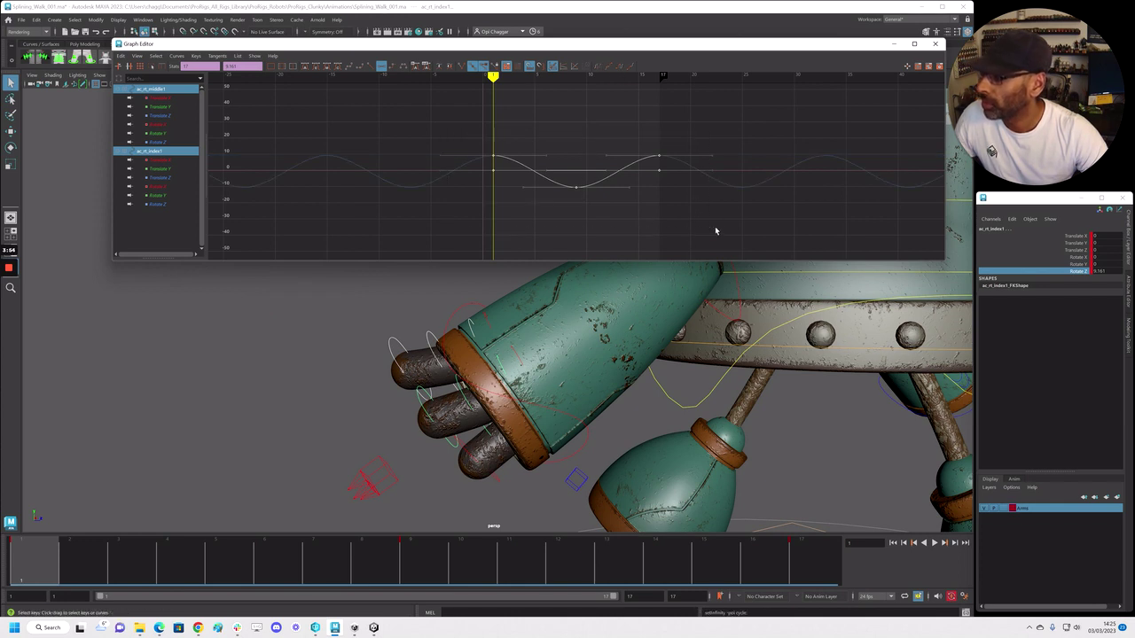
mouse_move(634, 210)
shift+middle_down()
mouse_move(651, 202)
mouse_move(617, 204)
mouse_move(628, 205)
shift+middle_up()
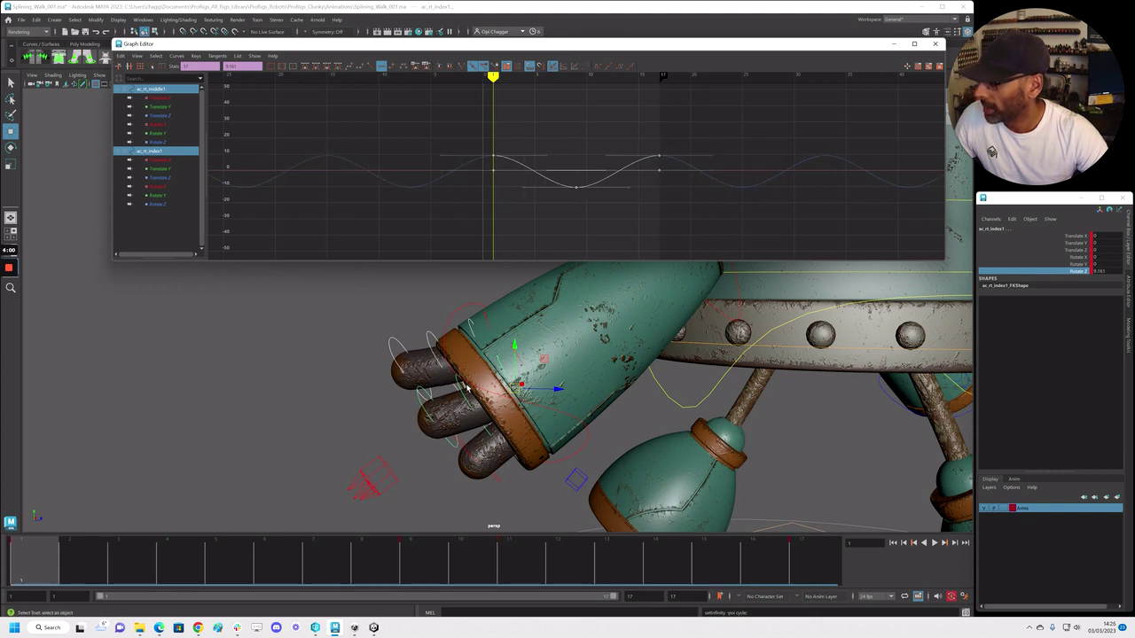
Shift all keys of ac_rt_middle02 and ac_rt_index2 two frames later and cycle their curves with flat tangents
click(449, 379)
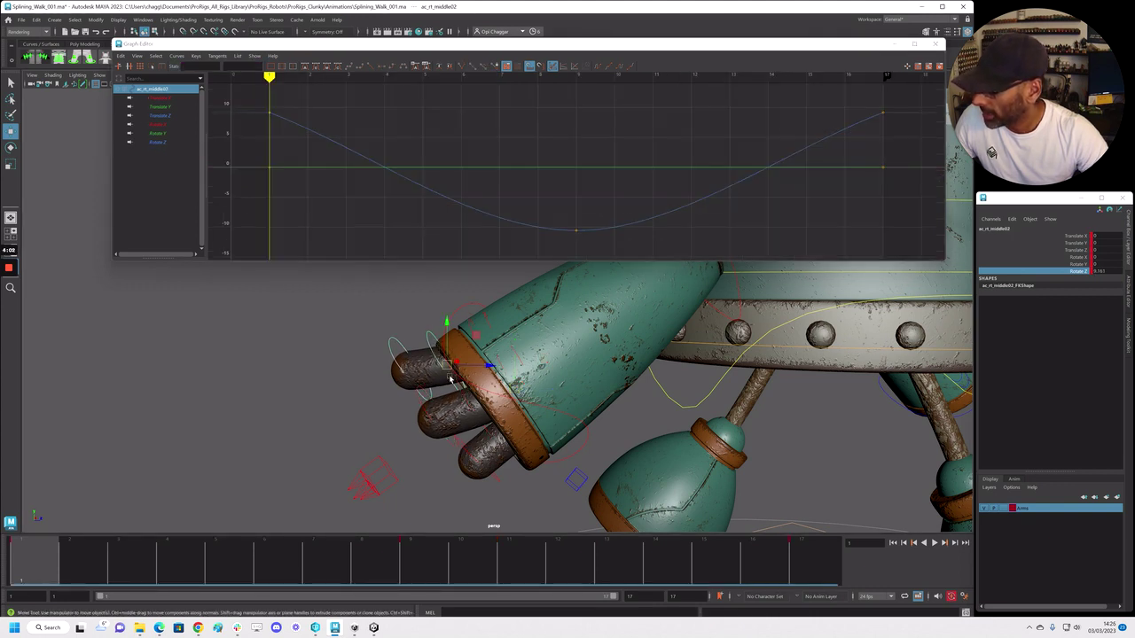
shift+click(458, 388)
alt+right_drag(497, 155, 412, 111)
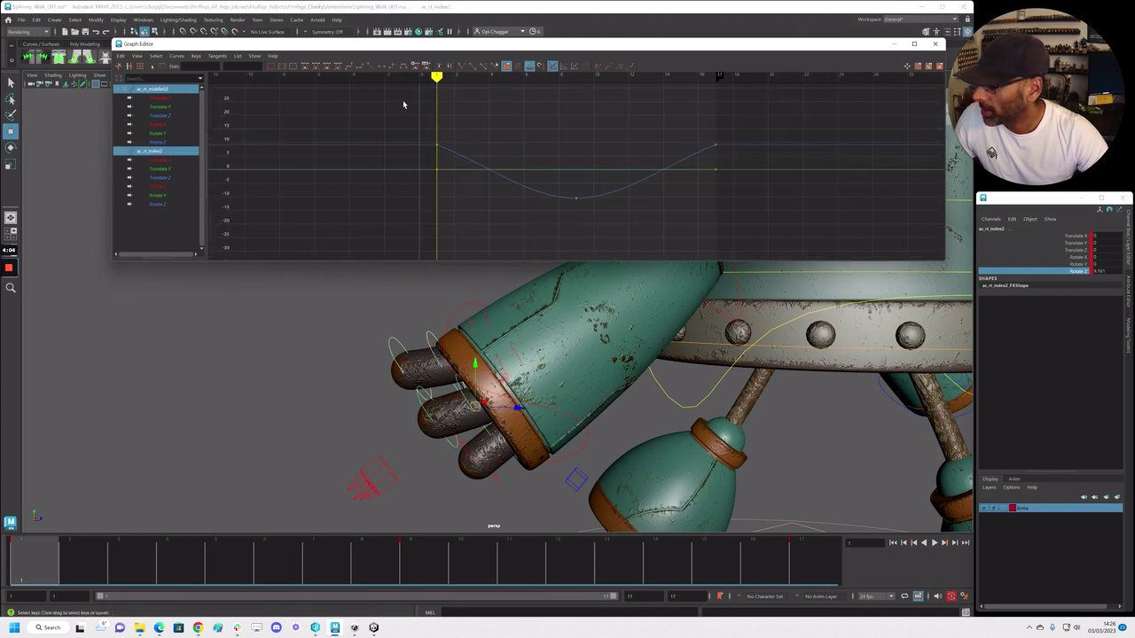
drag(404, 104, 739, 230)
shift+middle_drag(711, 220, 761, 220)
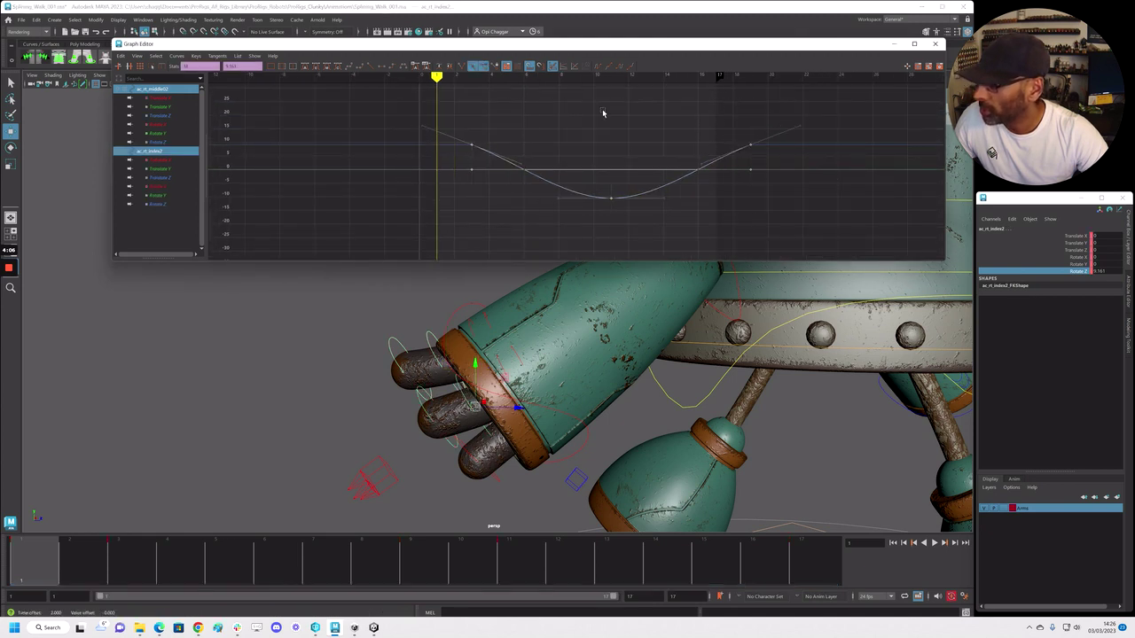
click(381, 66)
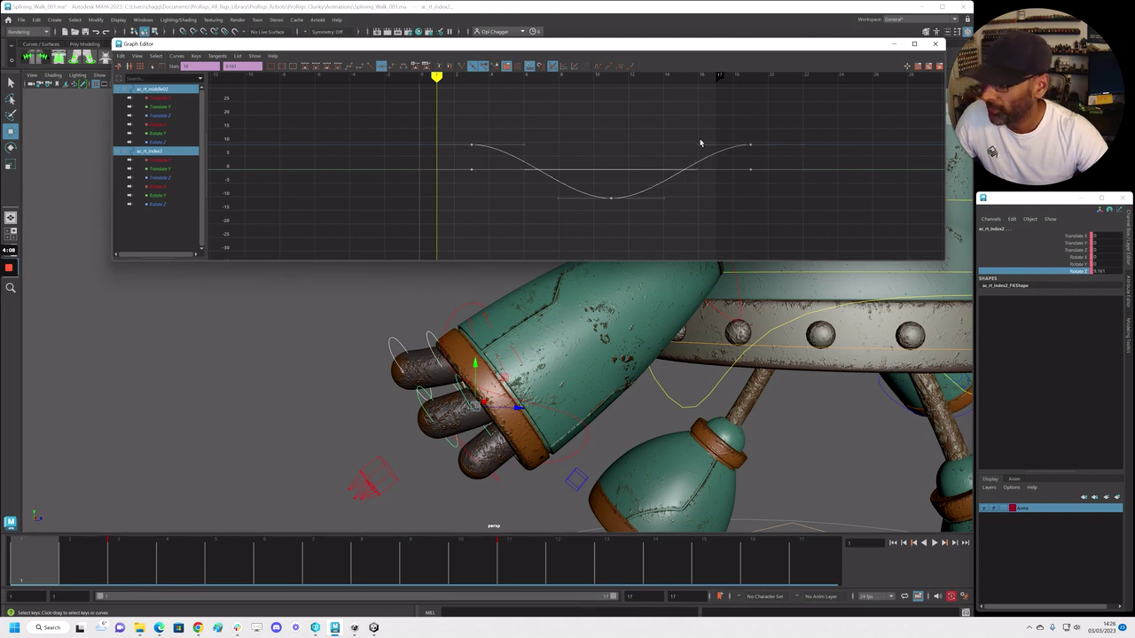
click(599, 69)
click(619, 68)
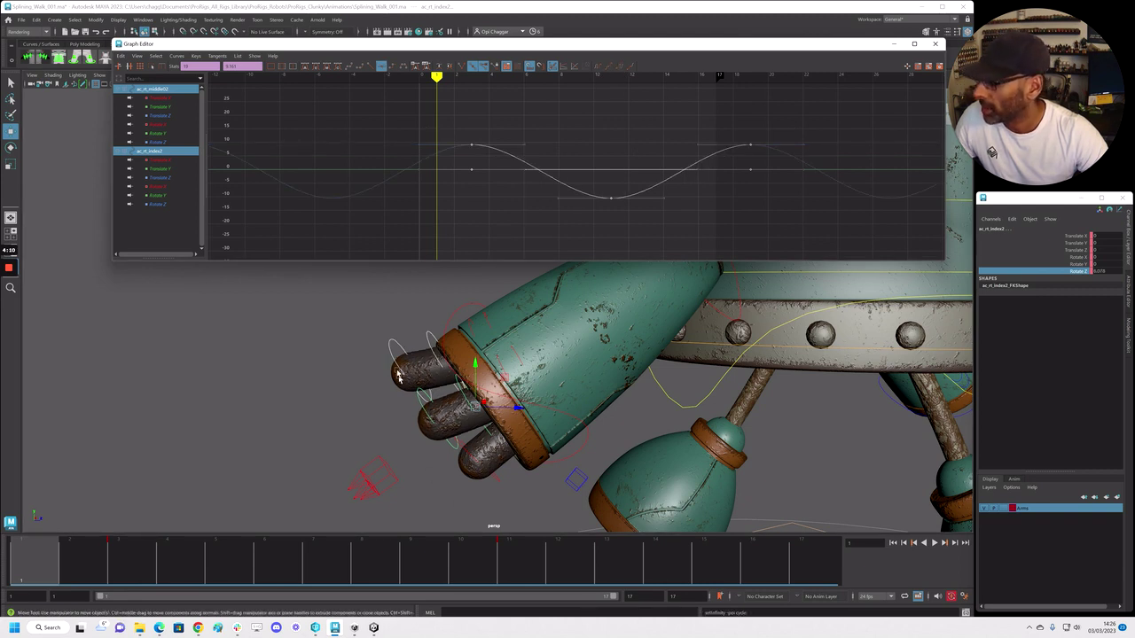
Shift all keys of the right middle and index fingertip controls three frames later and cycle their curves with flat tangents
click(421, 416)
scroll(481, 171, down, 5)
drag(780, 240, 780, 239)
shift+middle_drag(688, 216, 739, 218)
shift+right_drag(722, 219, 683, 226)
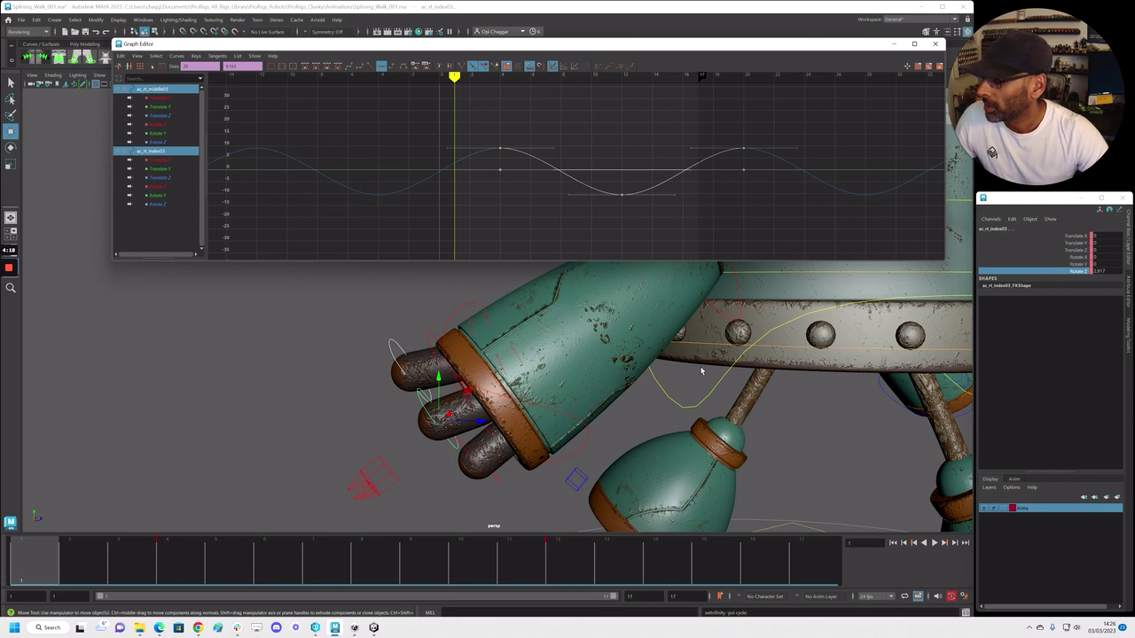
Play back the walk to review the right fingers' overlap, then return to frame 1
alt+right_drag(701, 370, 550, 415)
key(alt+v)
drag(377, 553, 37, 557)
Select all four right thumb controls, ac_rt_thumb0 to ac_rt_thumb13, and delete their keys between frames 1 and 17
alt+right_drag(395, 421, 612, 416)
alt+middle_drag(616, 421, 537, 334)
alt+drag(431, 387, 499, 387)
key(f)
alt+right_drag(499, 388, 402, 385)
alt+drag(402, 385, 459, 373)
click(429, 396)
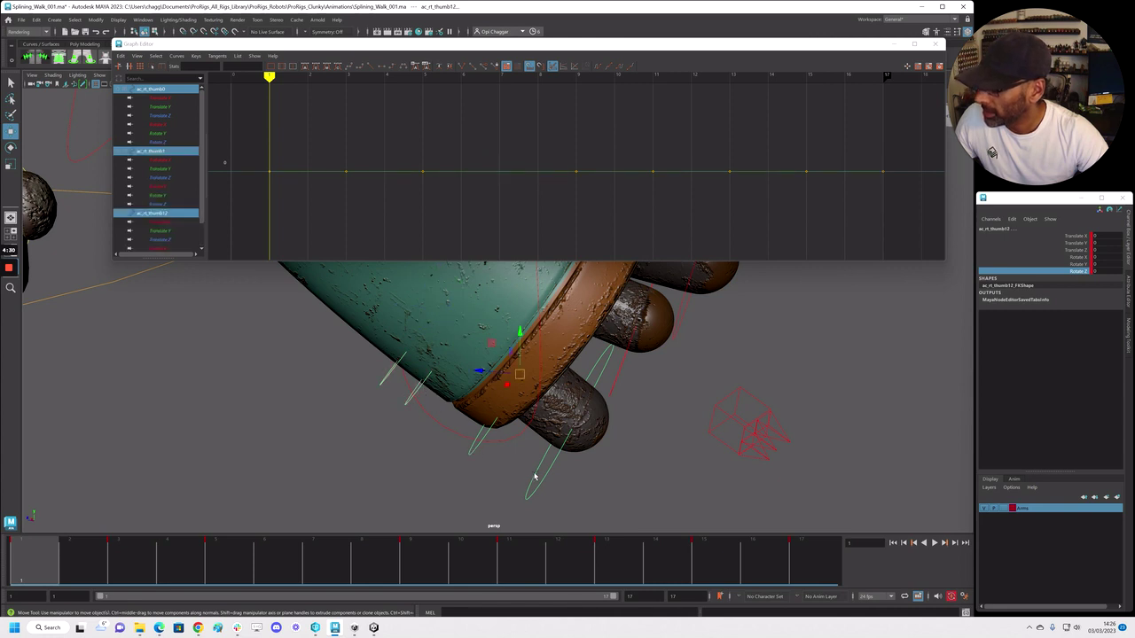
alt+drag(391, 413, 703, 416)
alt+right_drag(703, 417, 594, 429)
alt+middle_drag(594, 430, 623, 466)
shift+drag(95, 564, 735, 564)
right_click(704, 568)
click(714, 427)
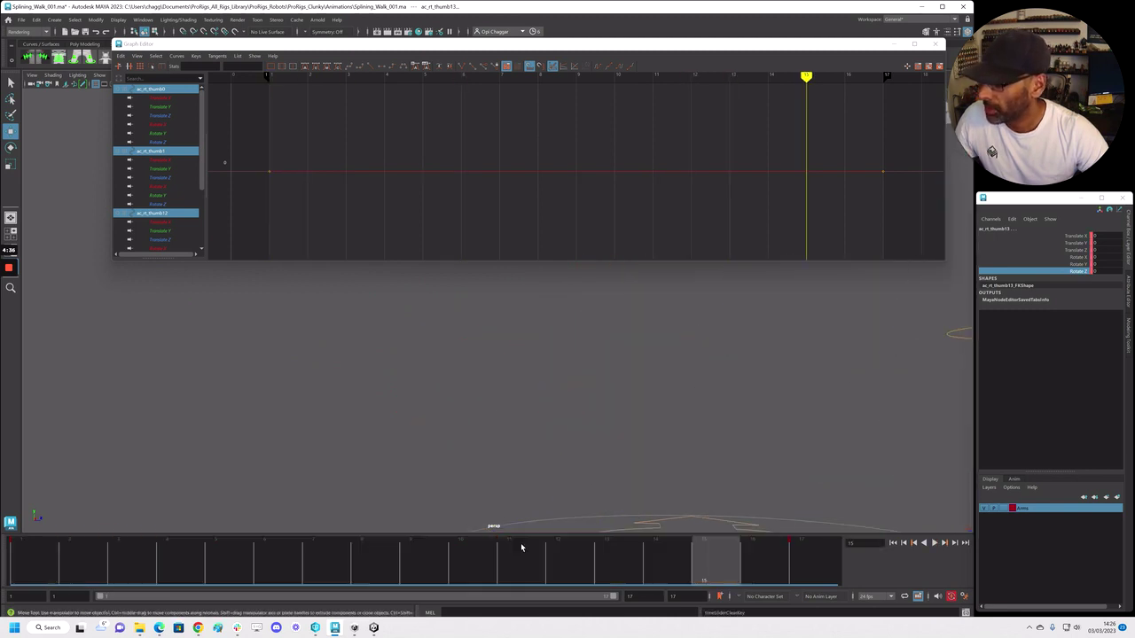
At frame 1, rotate the right thumb controls to about -8 on Rotate Z, key them, and copy the pose to frame 17
key(comma)
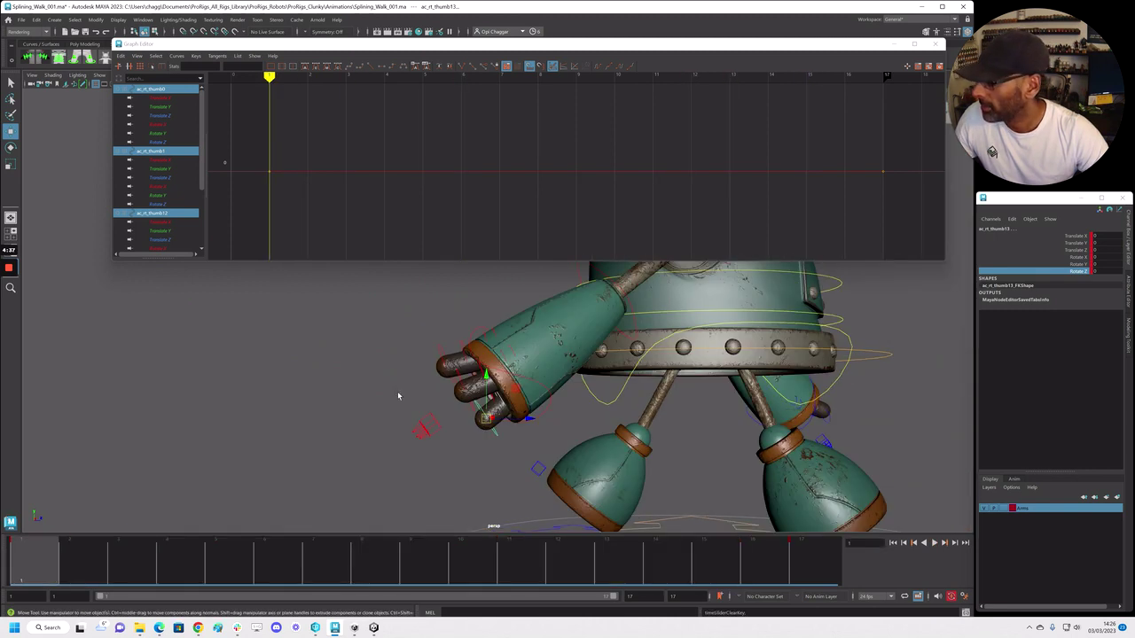
mouse_move(397, 391)
alt+mouse_down()
mouse_move(418, 379)
mouse_move(405, 376)
alt+mouse_up()
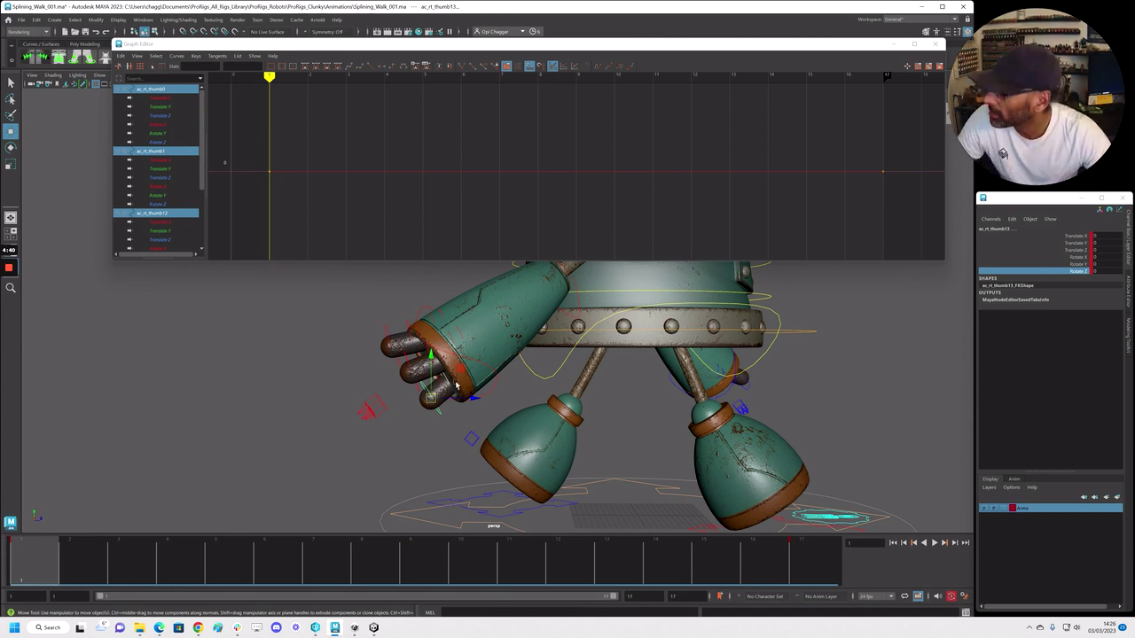
alt+drag(420, 396, 480, 370)
click(1057, 265)
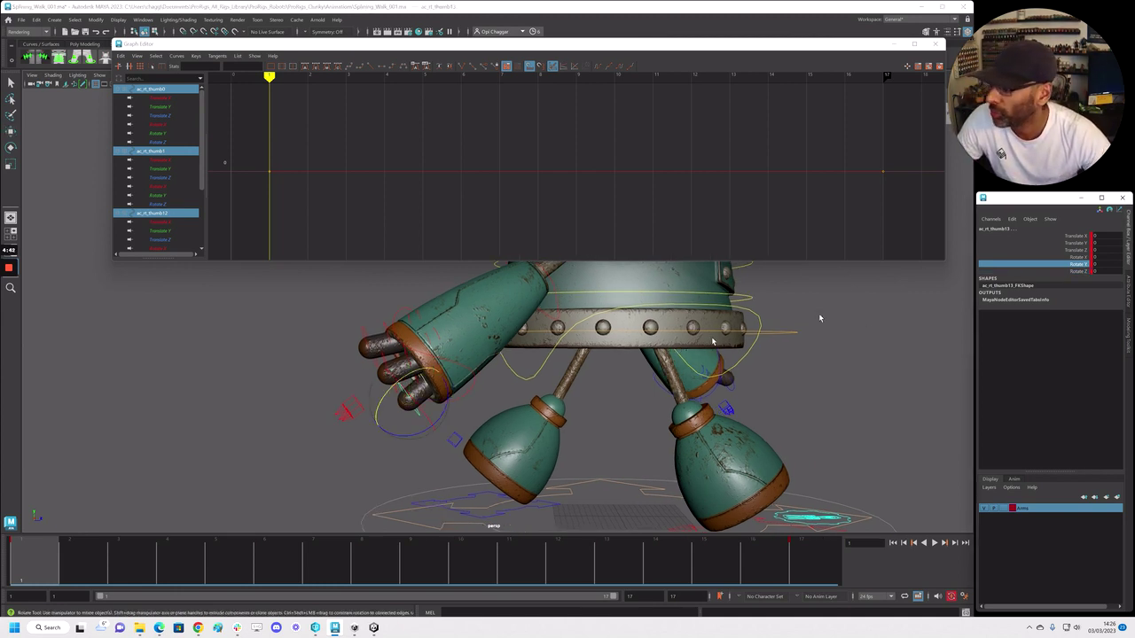
alt+drag(312, 493, 359, 490)
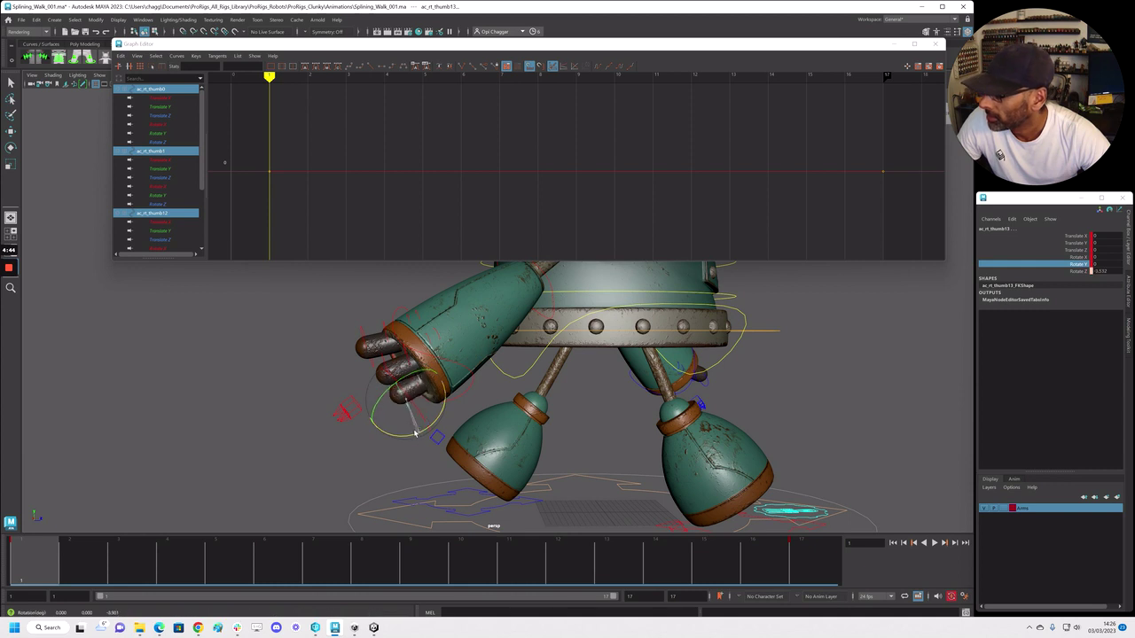
key(s)
middle_drag(96, 555, 820, 603)
key(s)
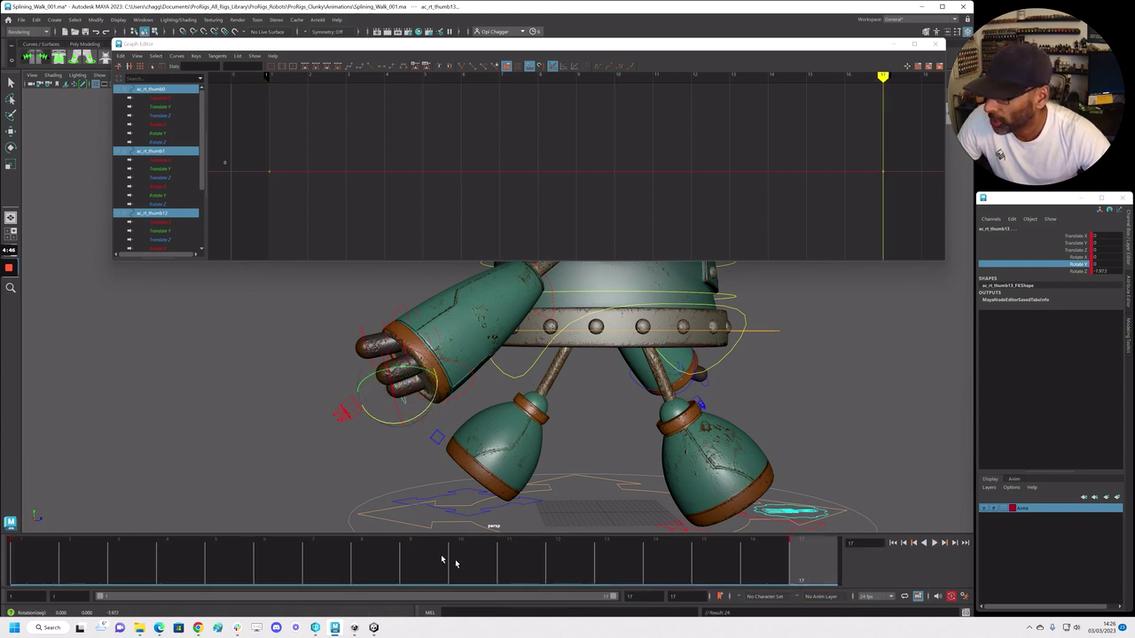
At frame 9, rotate the right thumb controls the opposite way to about 10.4 on Rotate Z
click(429, 558)
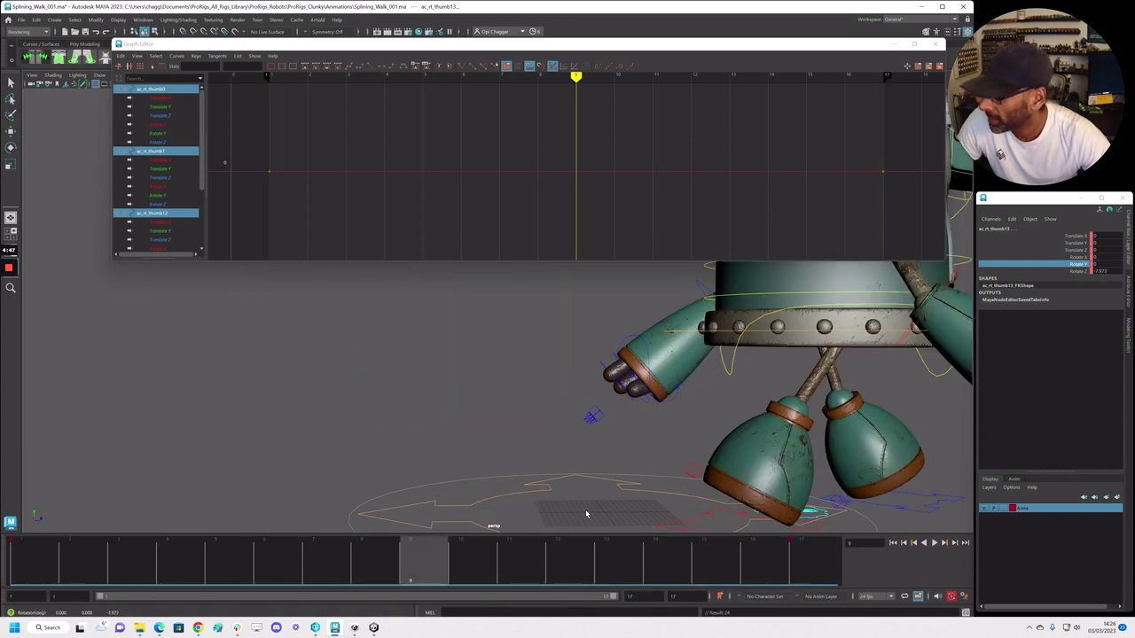
alt+right_drag(586, 514, 555, 429)
drag(538, 407, 479, 523)
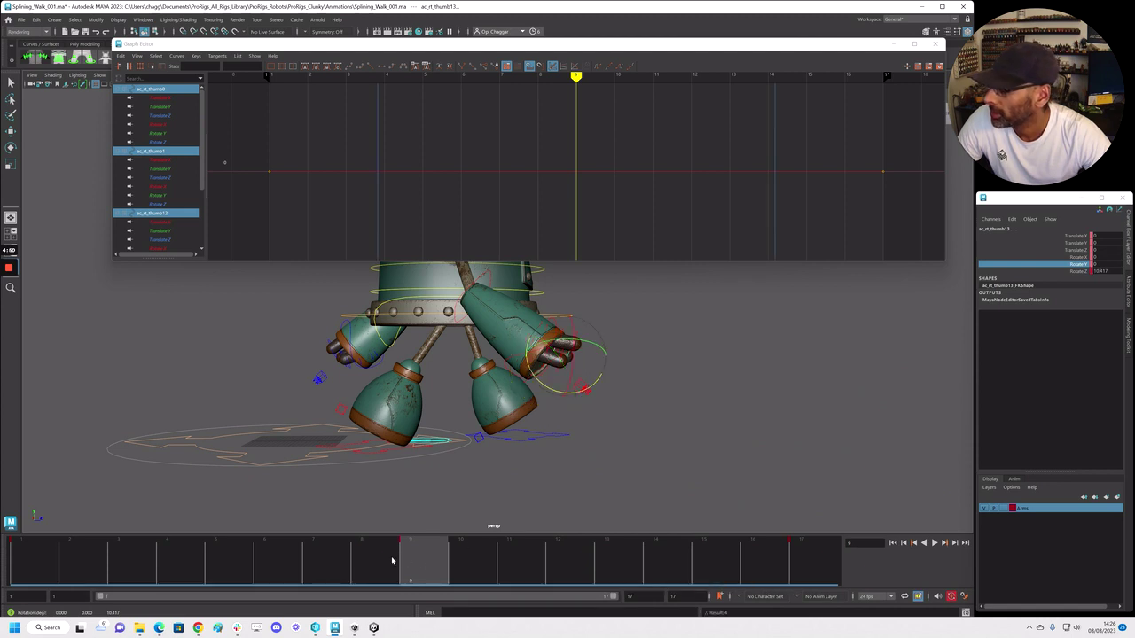
Give the right thumb curves flat tangents and make them cycle before the first and after the last key
click(36, 558)
alt+middle_drag(269, 443, 590, 470)
alt+right_drag(590, 470, 704, 427)
alt+middle_drag(704, 428, 637, 367)
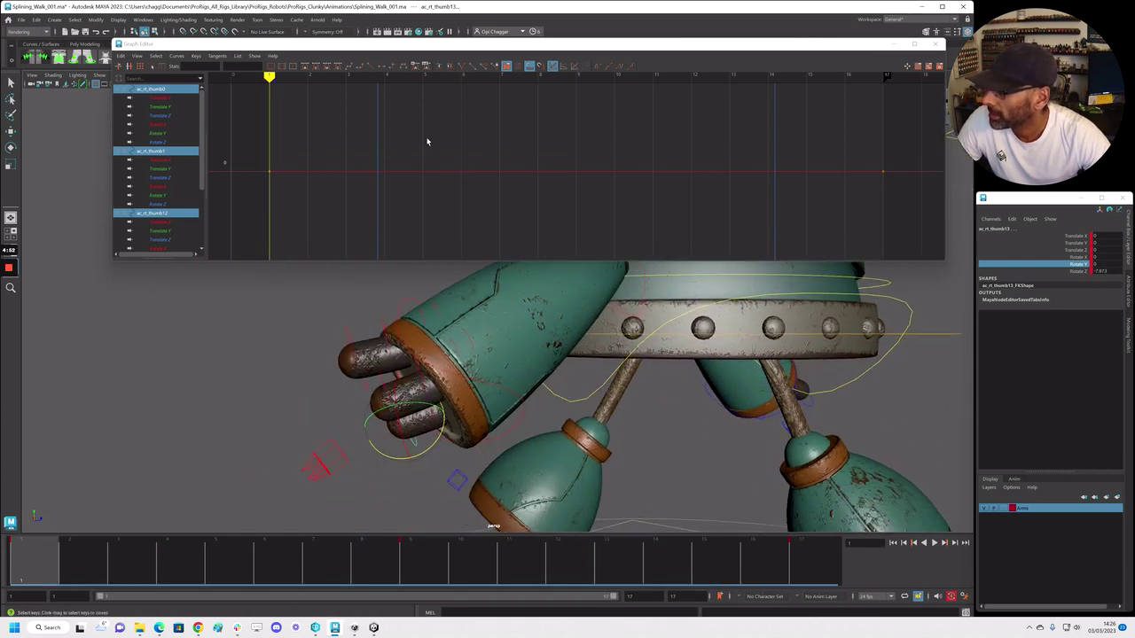
key(f)
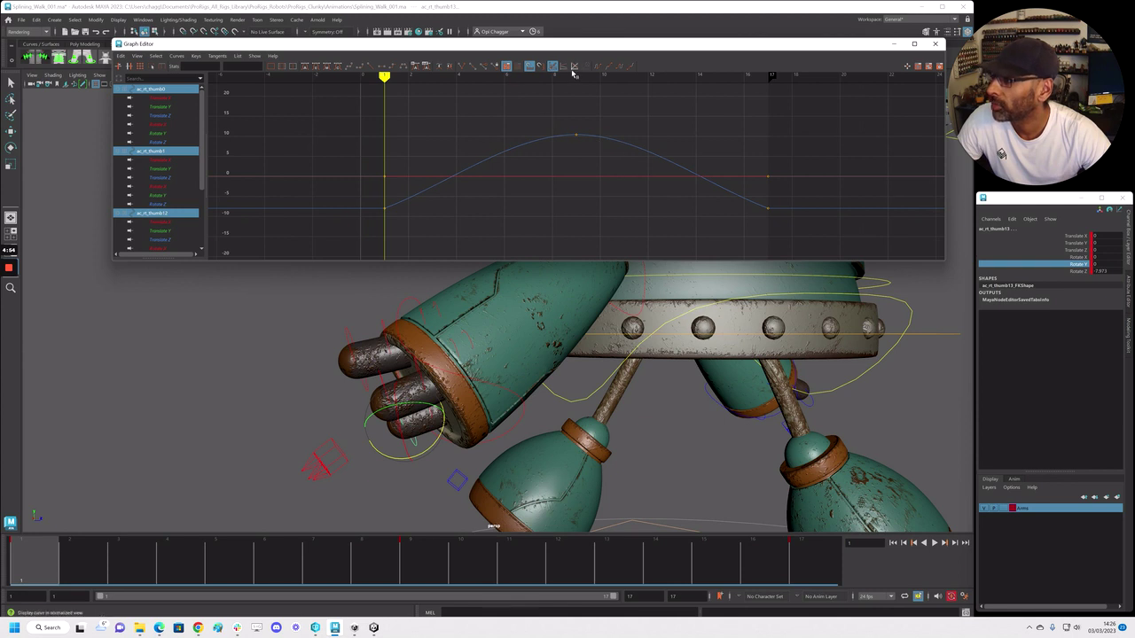
key(shift+f)
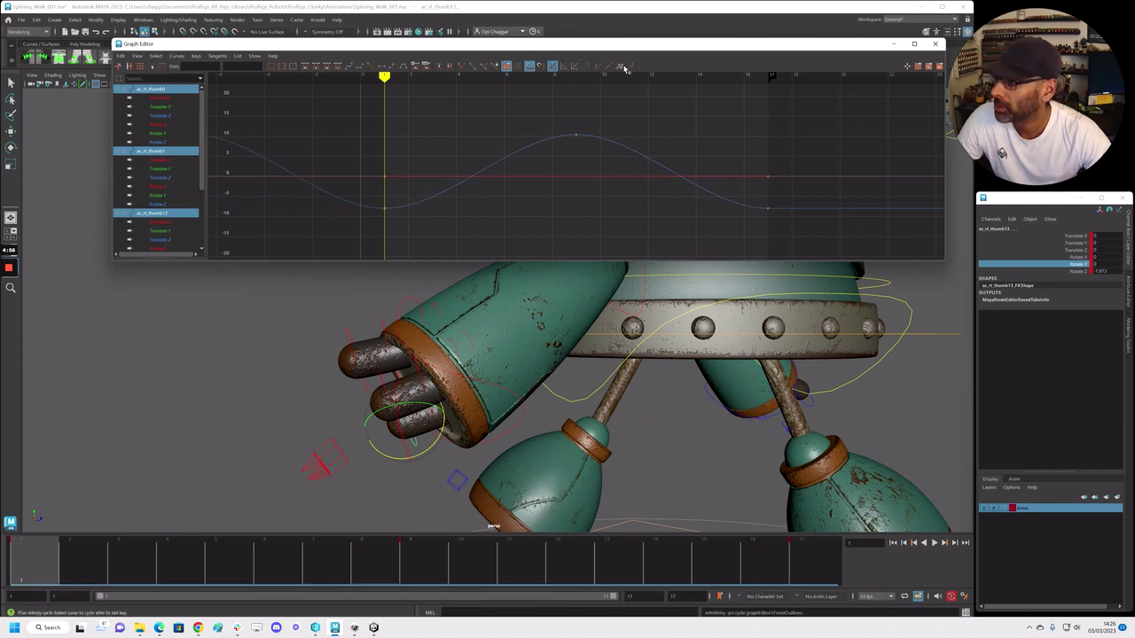
Shift all keys of ac_rt_thumb1 one frame later
alt+drag(333, 425, 519, 312)
alt+right_drag(519, 312, 507, 390)
click(410, 394)
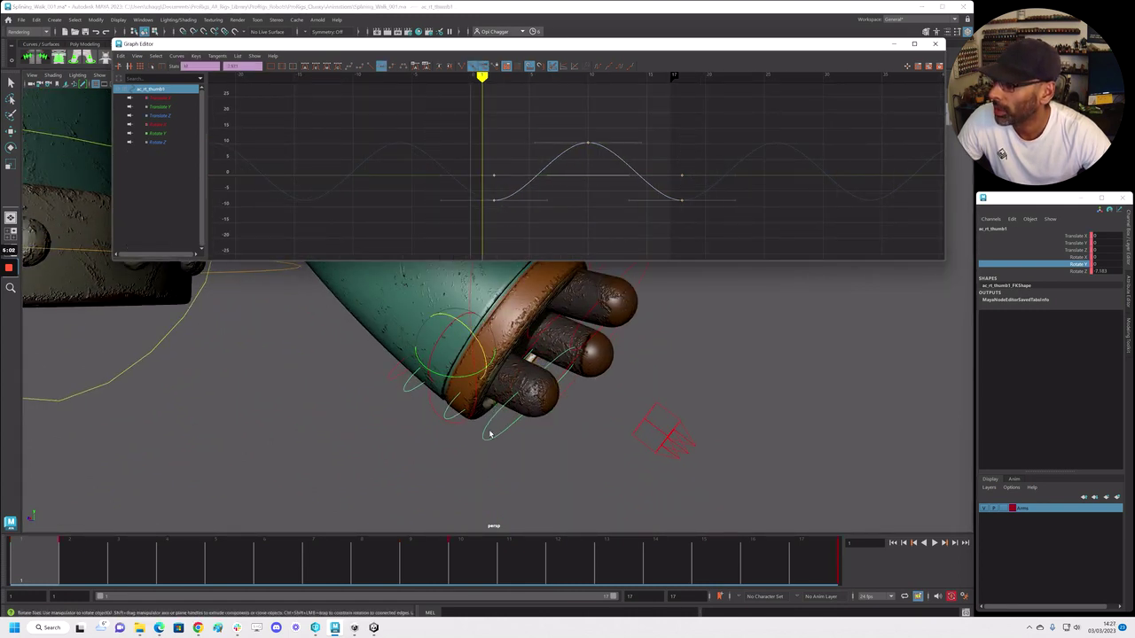
Shift all keys of ac_rt_thumb12 two frames later
click(437, 424)
key(w)
click(448, 407)
scroll(571, 176, down, 5)
drag(476, 122, 674, 216)
shift+middle_drag(617, 205, 636, 211)
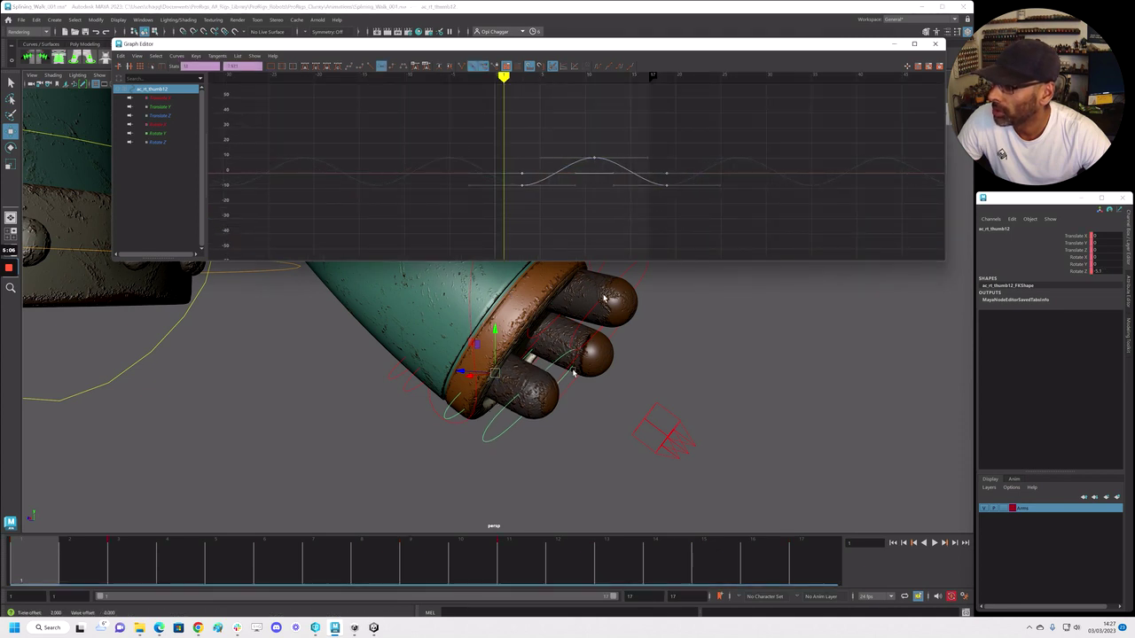
Shift all keys of the thumb tip control ac_rt_thumb13 three frames later
click(495, 436)
key(f)
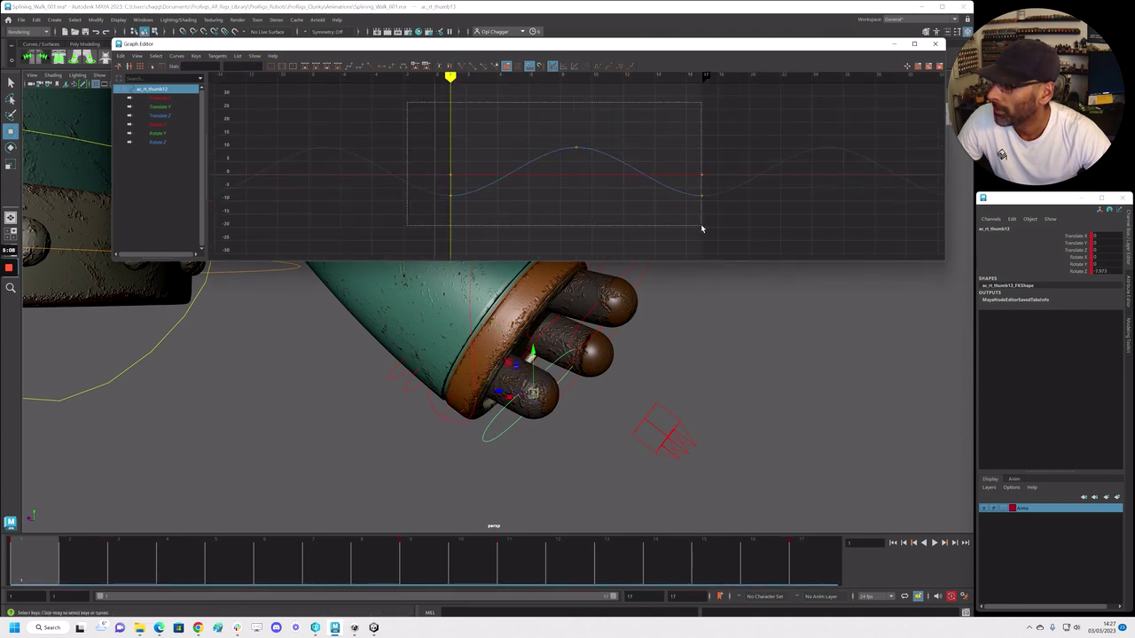
drag(701, 224, 701, 226)
drag(412, 112, 753, 233)
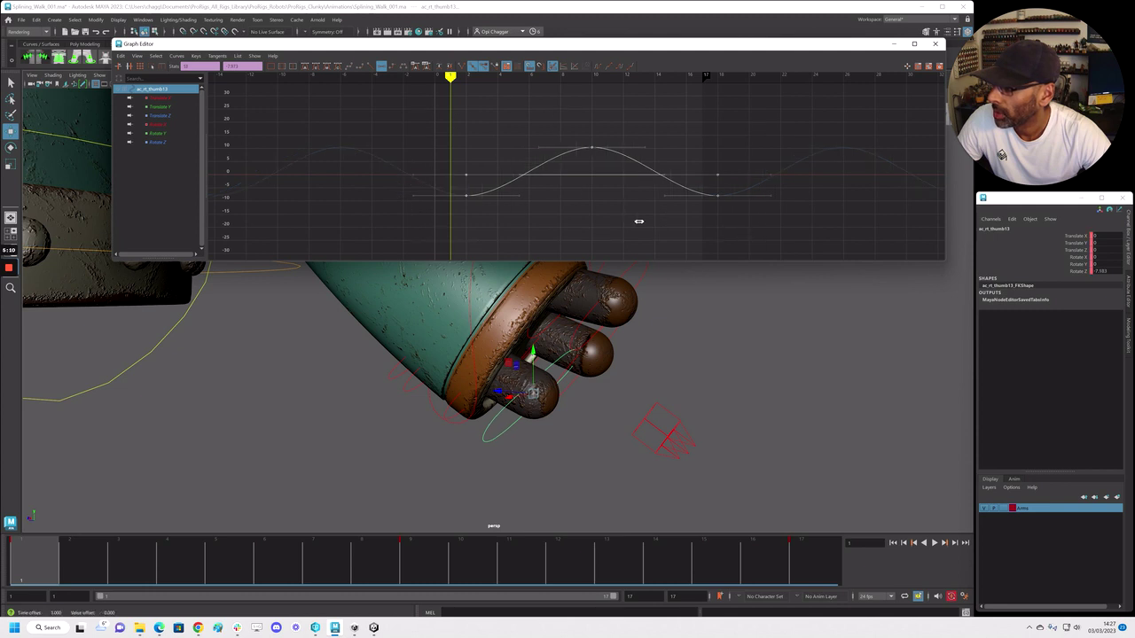
shift+middle_drag(647, 222, 663, 223)
Play back the walk to check the right thumb's overlap, then return to frame 1
alt+drag(686, 373, 583, 388)
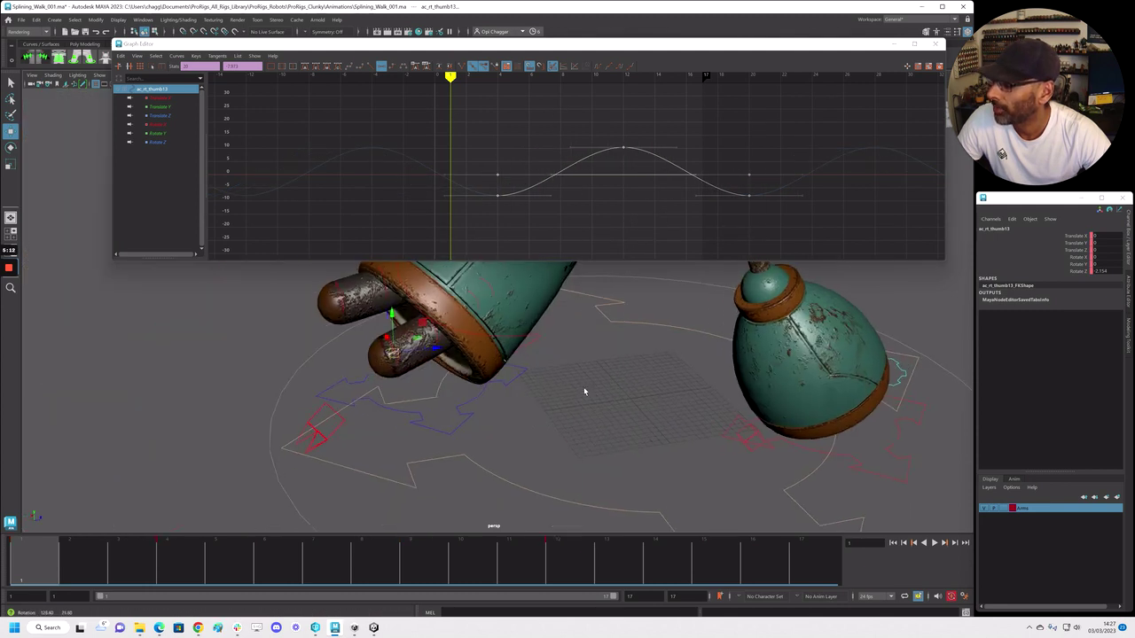
alt+middle_drag(584, 389, 579, 466)
alt+drag(578, 466, 592, 438)
alt+right_drag(592, 438, 494, 378)
key(alt+v)
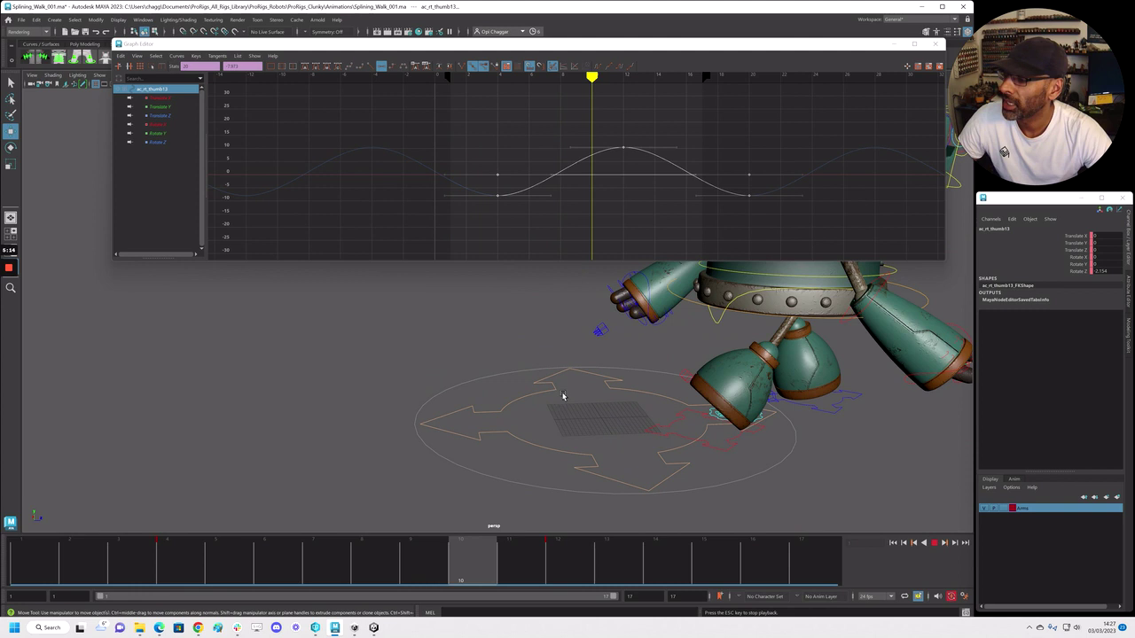
click(21, 545)
Select the right index finger controls together and shift all their keys slightly later to offset them from the thumb
alt+right_drag(399, 387, 505, 392)
alt+middle_drag(505, 392, 559, 408)
scroll(501, 409, up, 3)
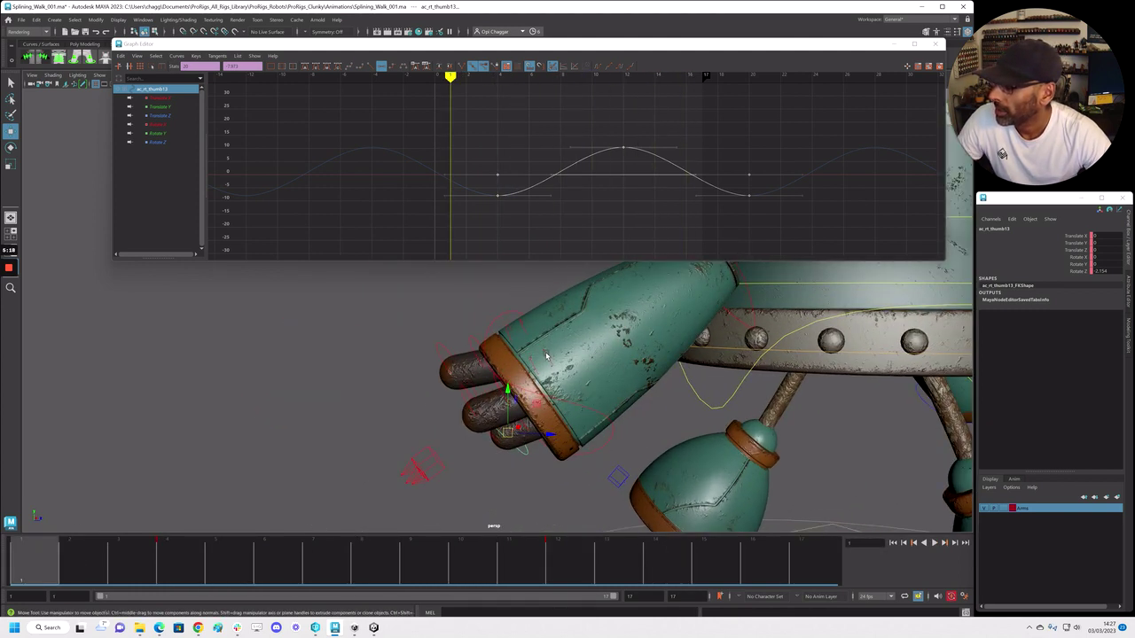
click(541, 377)
shift+click(489, 392)
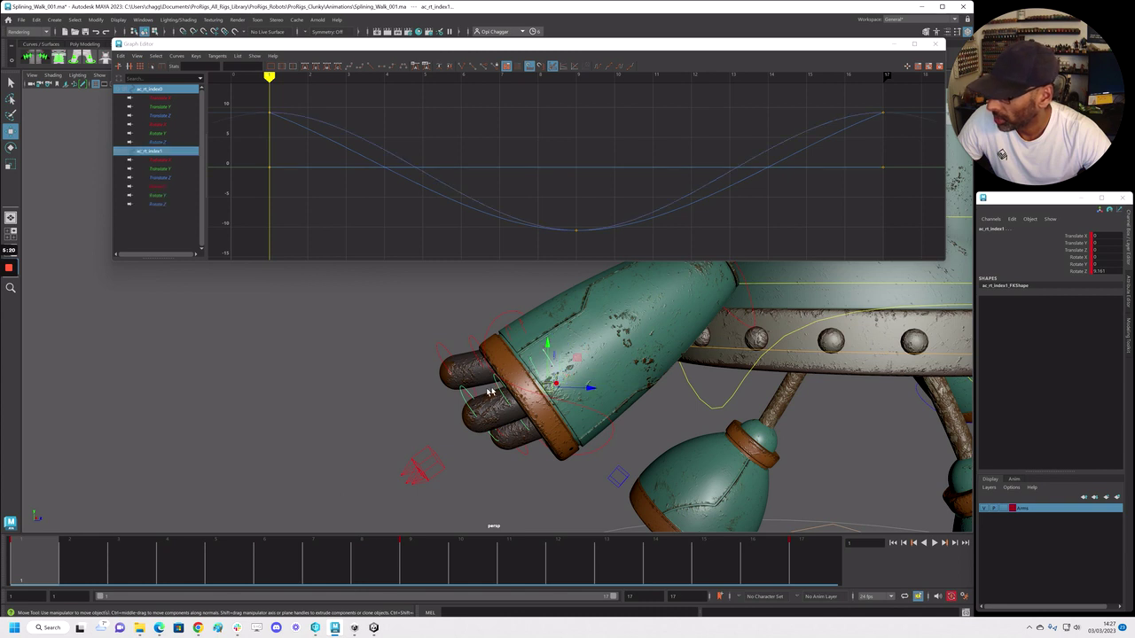
shift+click(475, 405)
key(a)
drag(400, 116, 759, 233)
shift+middle_drag(682, 220, 697, 221)
Select the right middle finger controls together and shift all their keys two frames later
click(514, 330)
shift+click(507, 330)
shift+click(471, 343)
key(a)
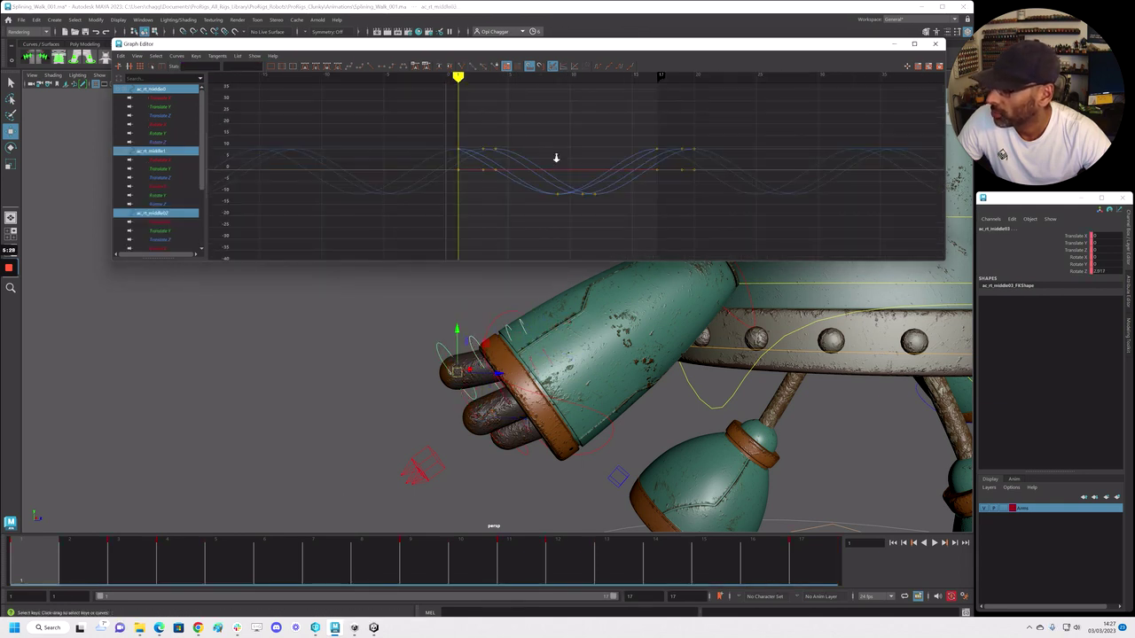
drag(419, 92, 777, 229)
shift+middle_drag(664, 216, 689, 214)
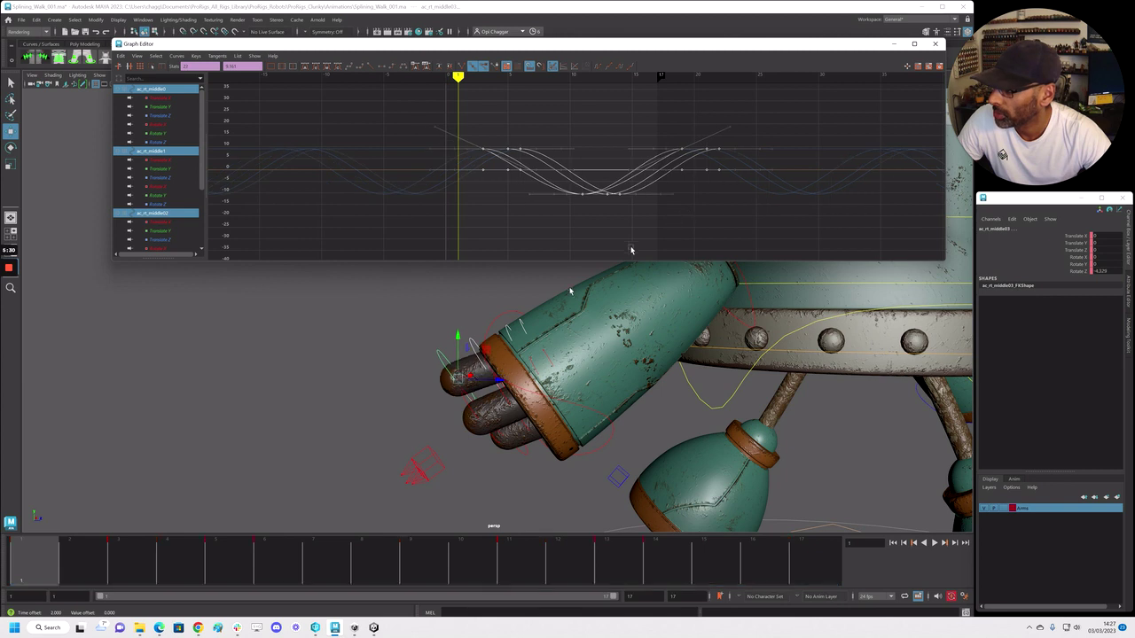
Play back the walk to check the offset right fingers, then put the Graph Editor away and hide the rig controls
alt+right_drag(444, 361, 320, 376)
key(alt+v)
alt+right_drag(682, 405, 499, 348)
key(Escape)
drag(742, 51, 941, 113)
click(431, 373)
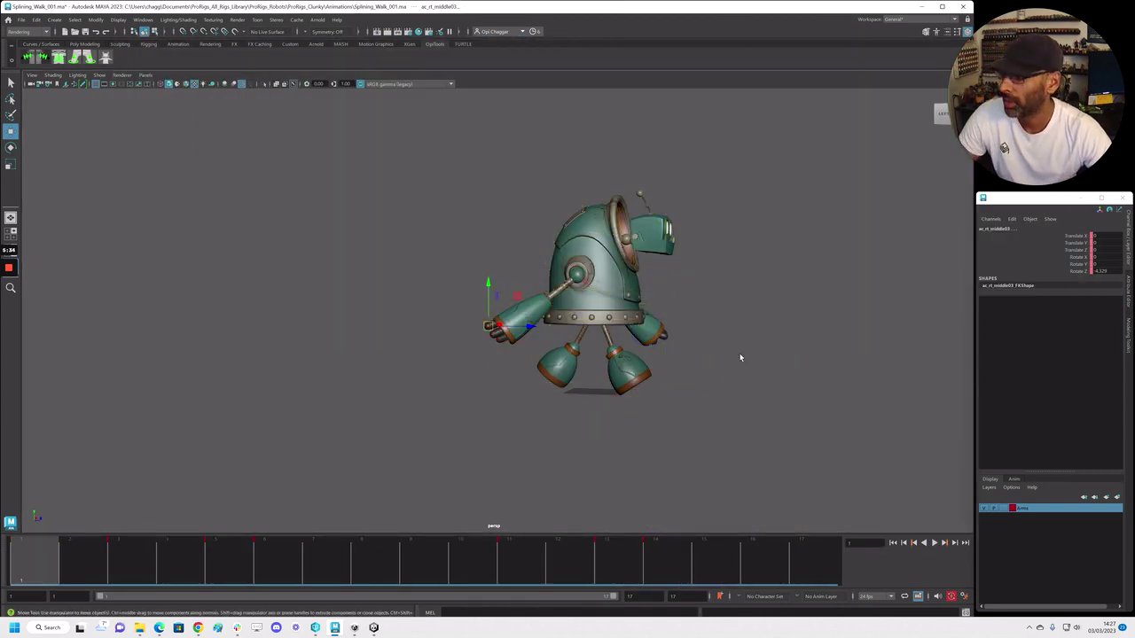
Review the walk playback from several angles without the rig controls, then return to frame 1
key(alt+v)
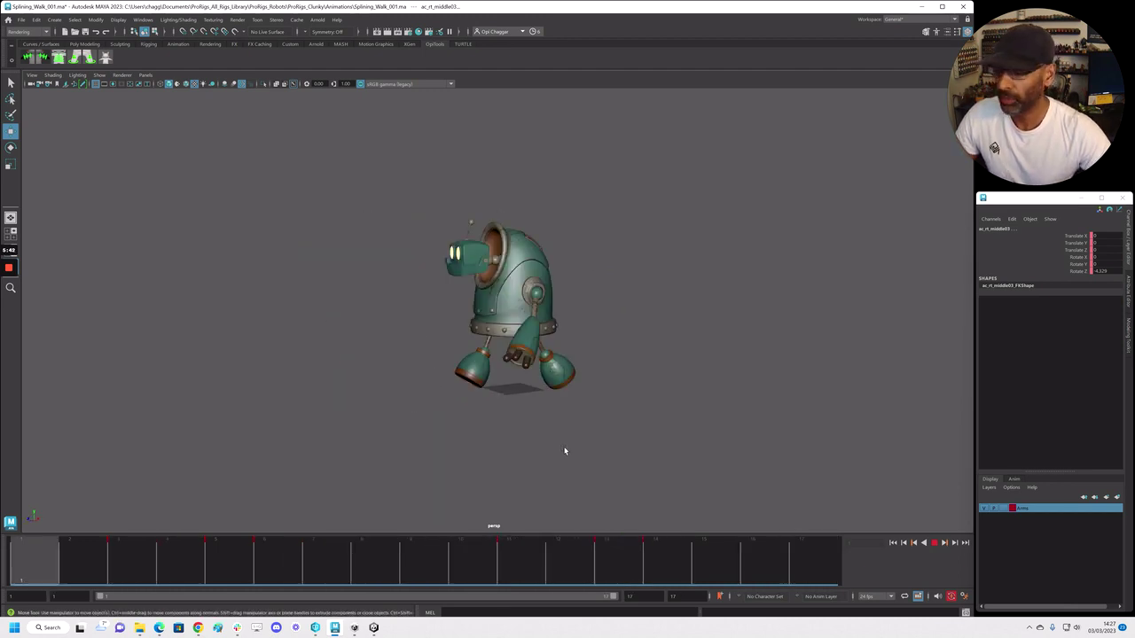
alt+drag(468, 435, 578, 395)
key(alt+v)
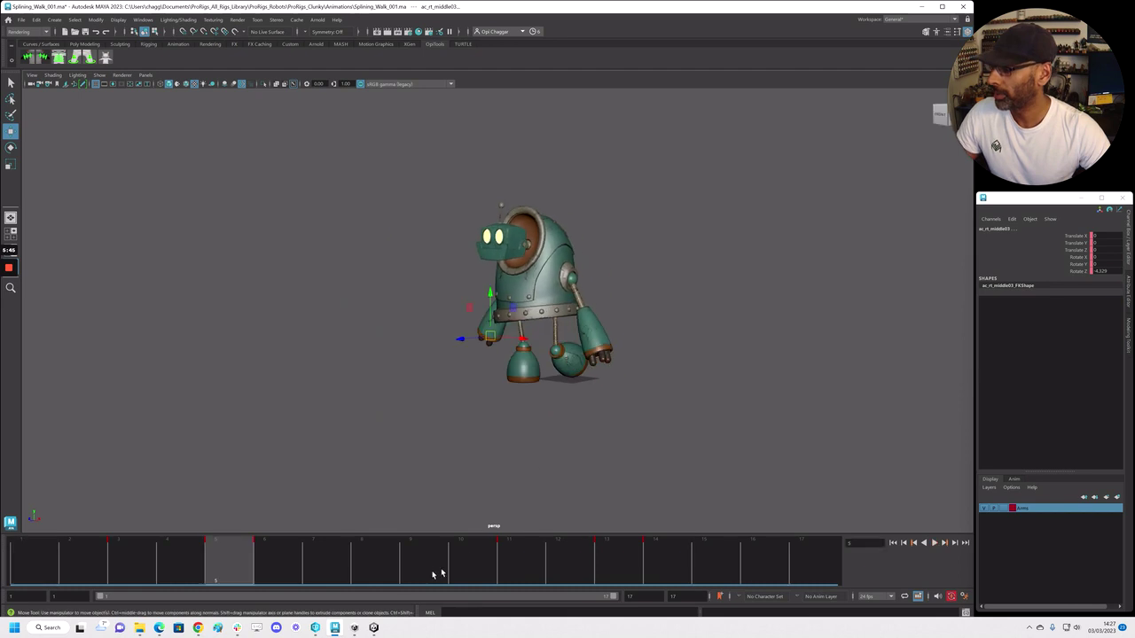
key(alt+shift+v)
alt+drag(381, 417, 420, 416)
alt+right_drag(367, 413, 473, 406)
alt+middle_drag(473, 406, 410, 420)
alt+drag(410, 420, 367, 426)
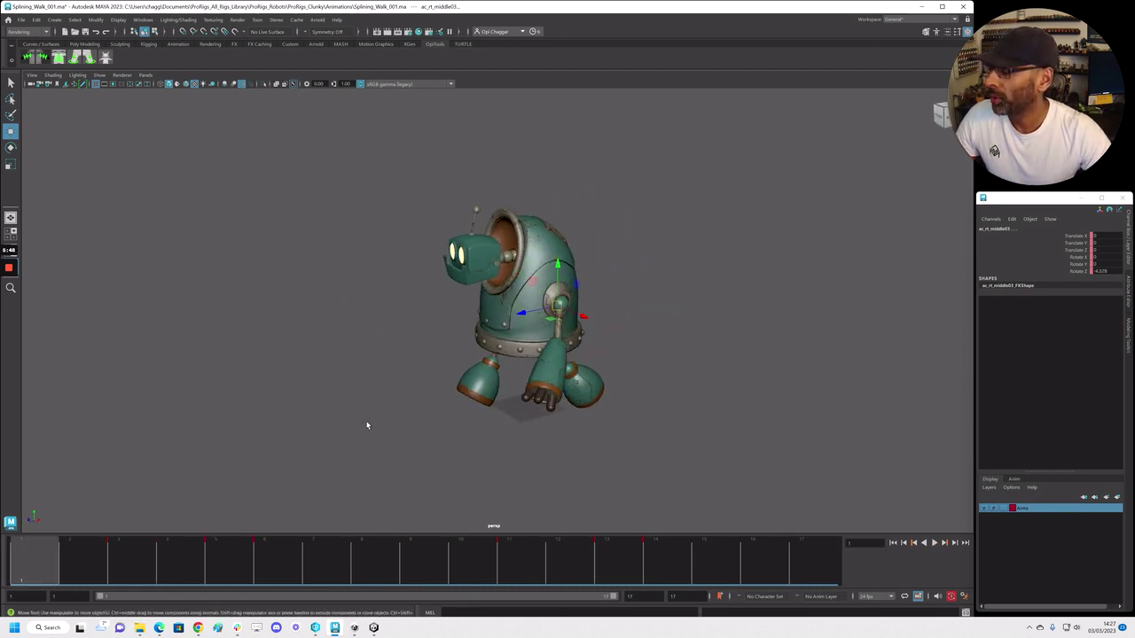
key(alt+v)
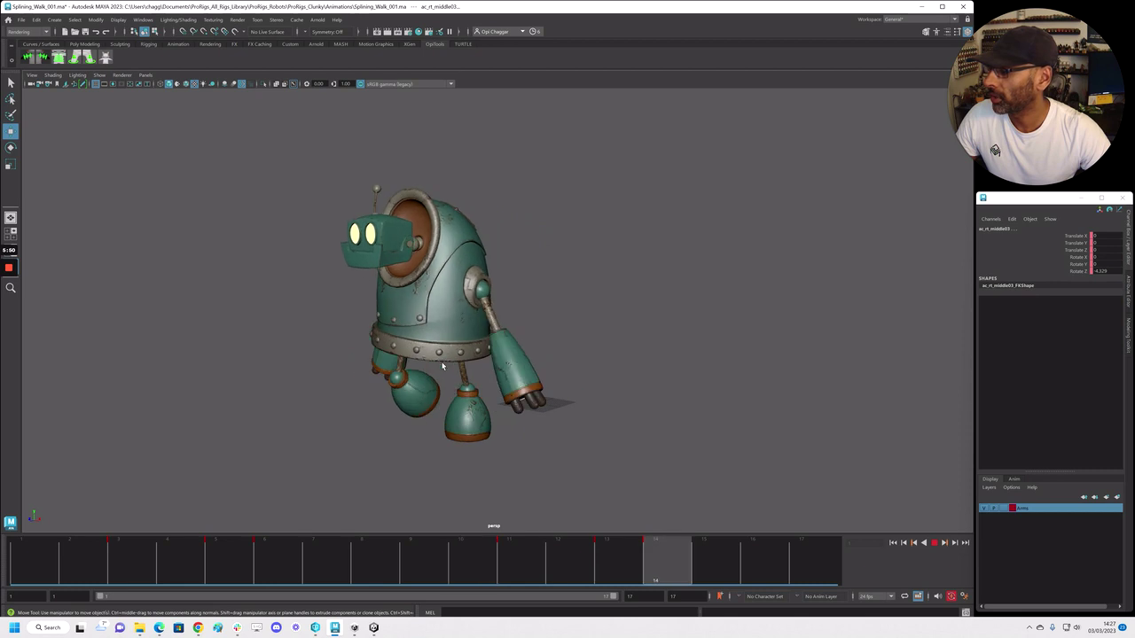
key(Escape)
key(alt+shift+v)
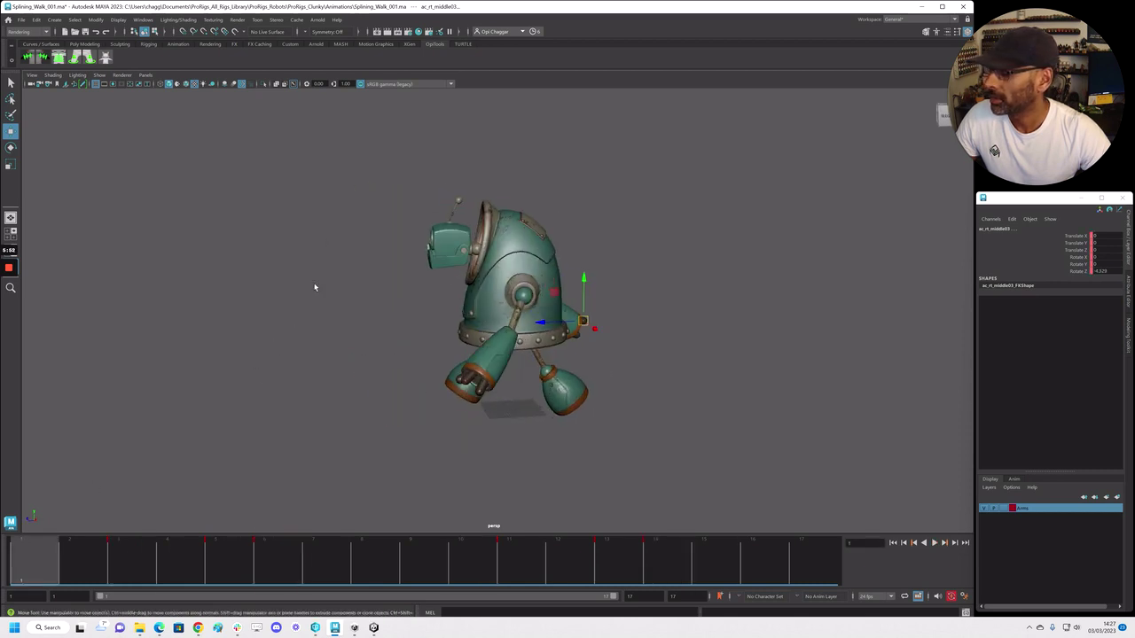
Show the rig controls again and select the base neck control ac_cn_neck
key(alt+1)
alt+right_drag(384, 229, 440, 204)
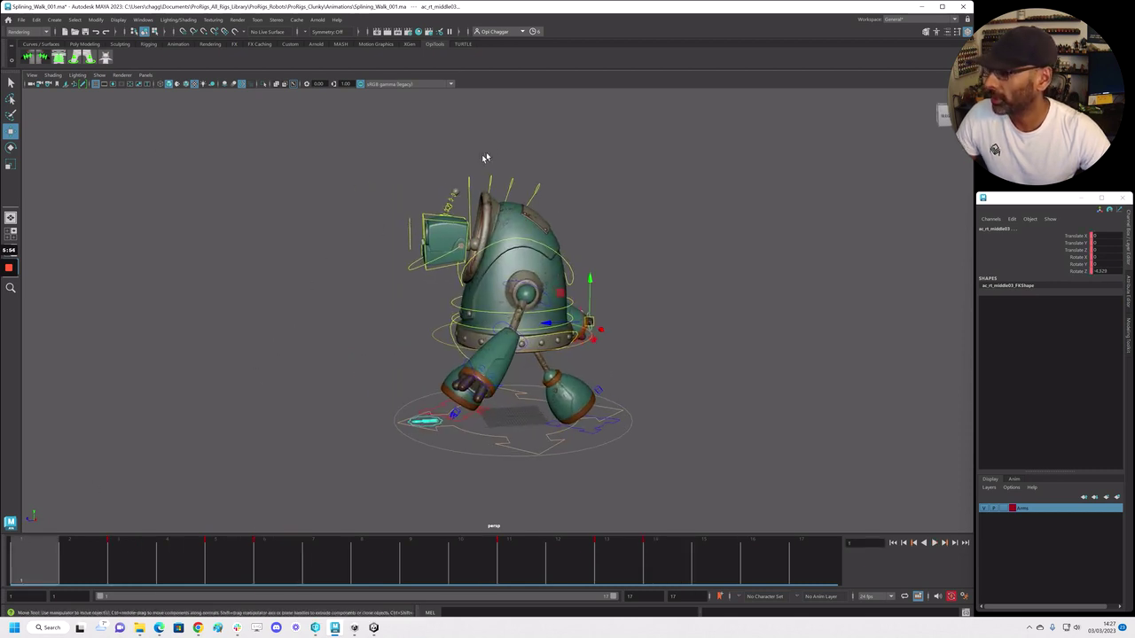
click(486, 189)
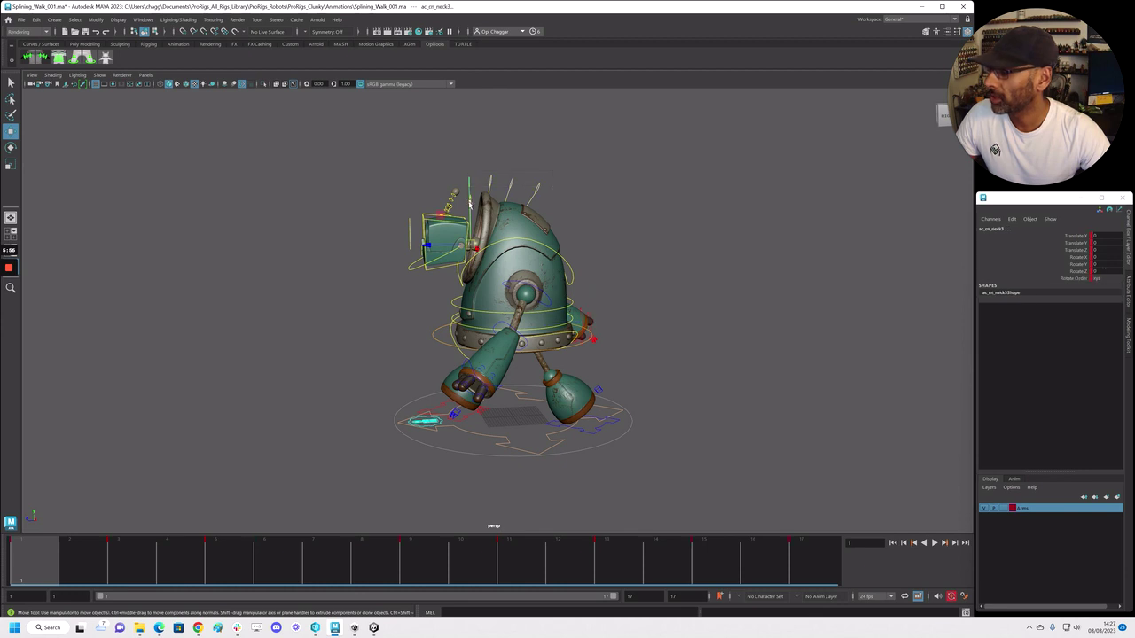
click(544, 188)
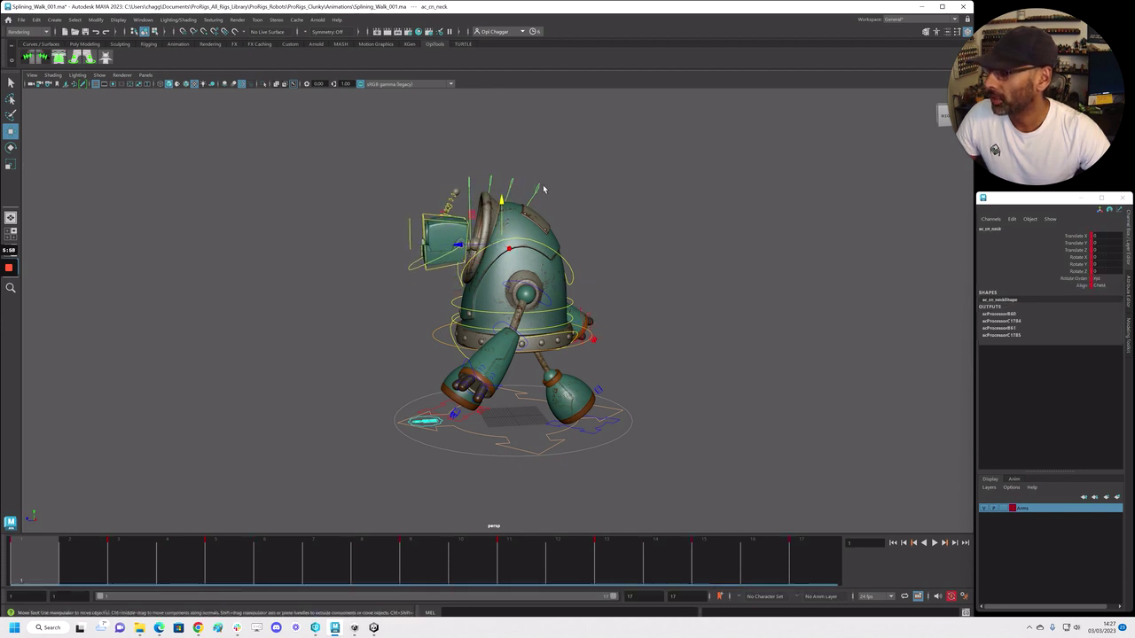
Try rotating ac_cn_neck to test the neck's movement, then undo the rotation
key(e)
drag(507, 231, 483, 202)
key(ctrl+z)
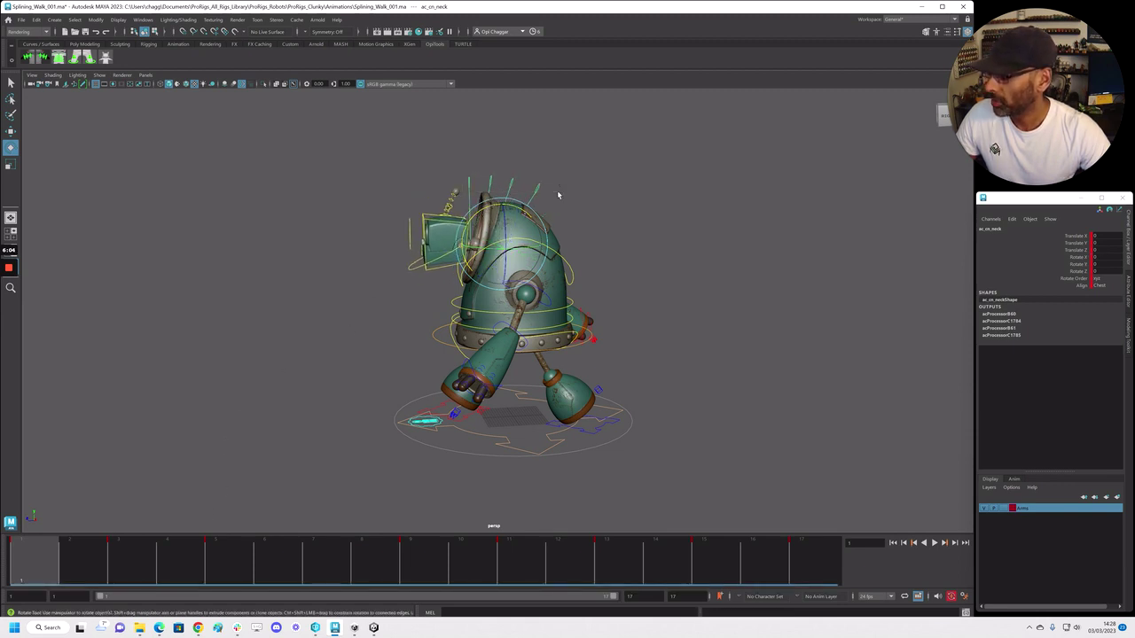
Select the robot's neck controls and delete their keys between frames 1 and 17
click(414, 237)
shift+drag(94, 560, 740, 560)
right_click(710, 558)
click(750, 428)
Select the control around the robot's head and delete its keys between frames 1 and 17
alt+drag(750, 423, 342, 218)
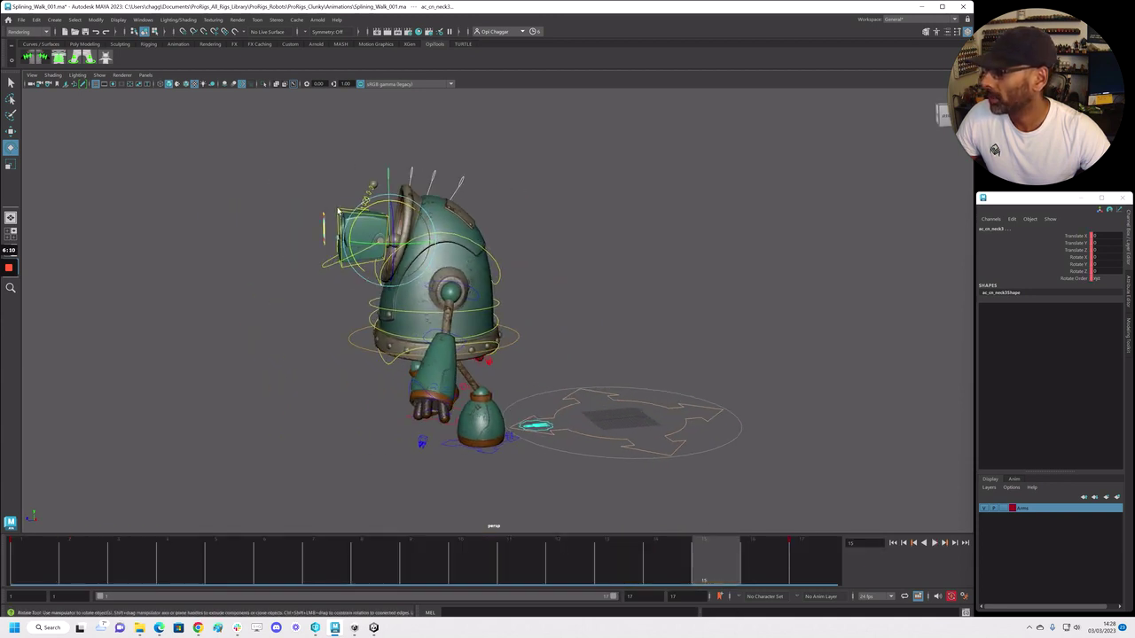
click(339, 217)
shift+drag(112, 564, 739, 560)
right_click(697, 553)
click(720, 417)
Select the head and antenna controls together and delete their keys between frames 1 and 17
click(289, 199)
alt+drag(291, 207, 283, 160)
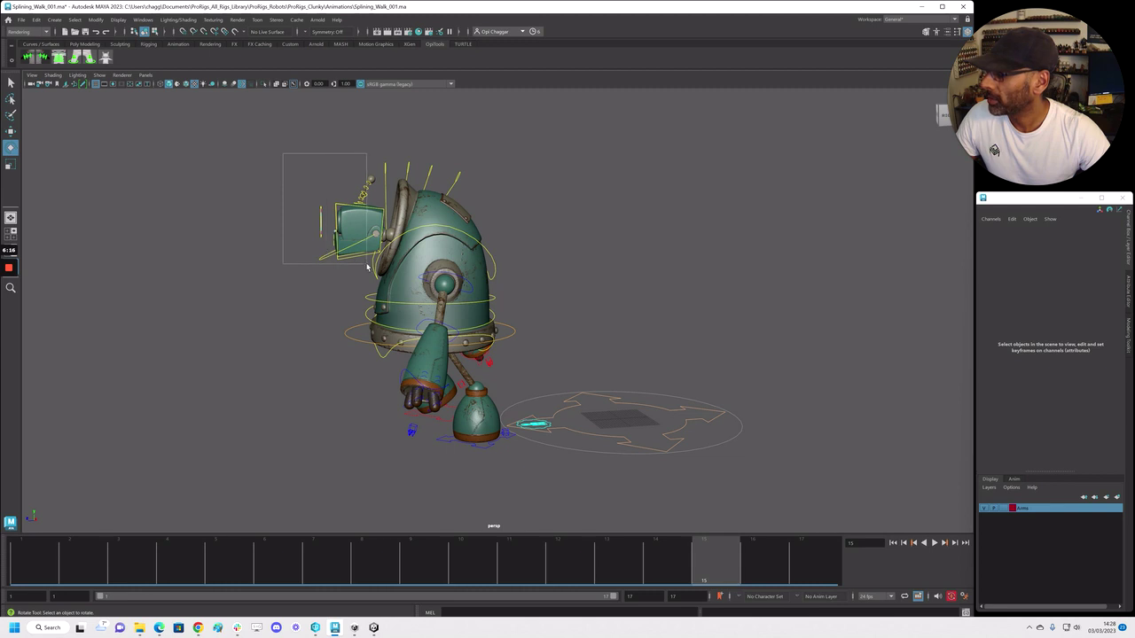
drag(370, 263, 368, 266)
shift+drag(62, 560, 740, 560)
right_click(714, 559)
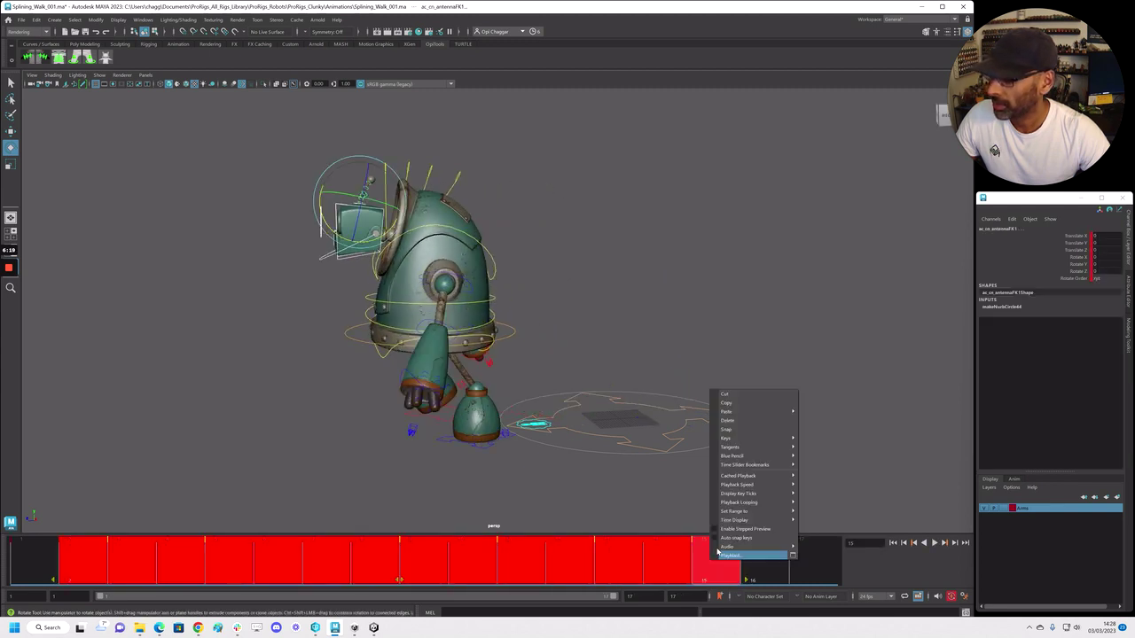
click(758, 421)
Rotate ac_cn_neck to a Rotate X of about -17.5 so the head tilts up, with the same pose on frames 1 and 17
key(alt+v)
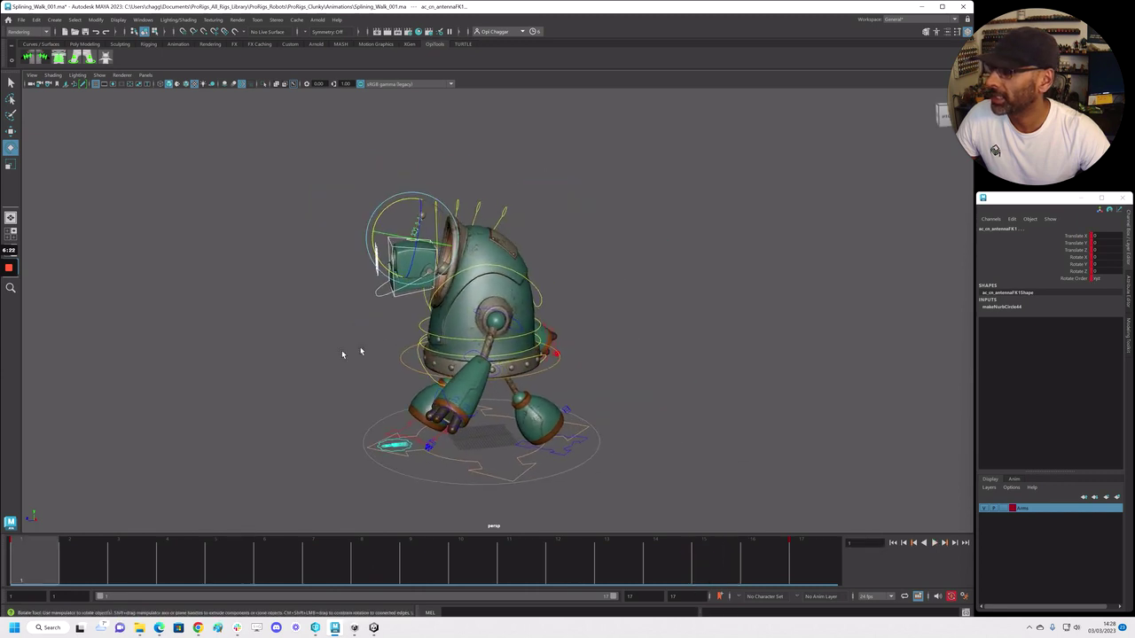
click(507, 211)
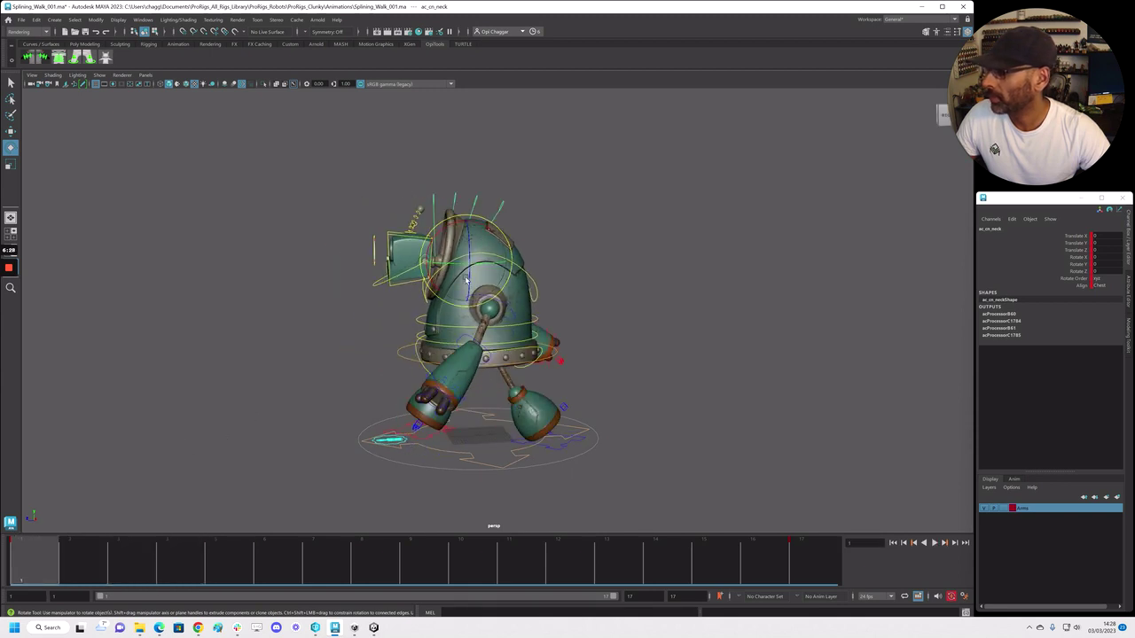
click(1063, 264)
drag(430, 240, 436, 229)
mouse_move(403, 241)
alt+mouse_down()
mouse_move(420, 244)
mouse_move(407, 249)
alt+mouse_up()
key(alt+v)
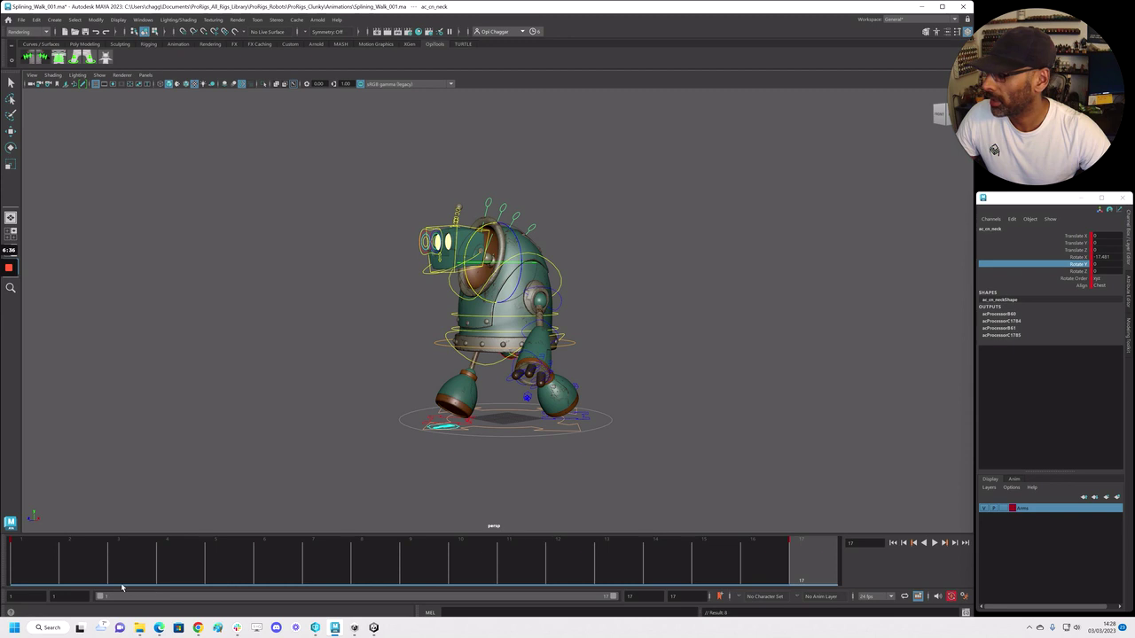
At frame 5, rotate ac_cn_neck around X so the robot's head dips down
click(179, 578)
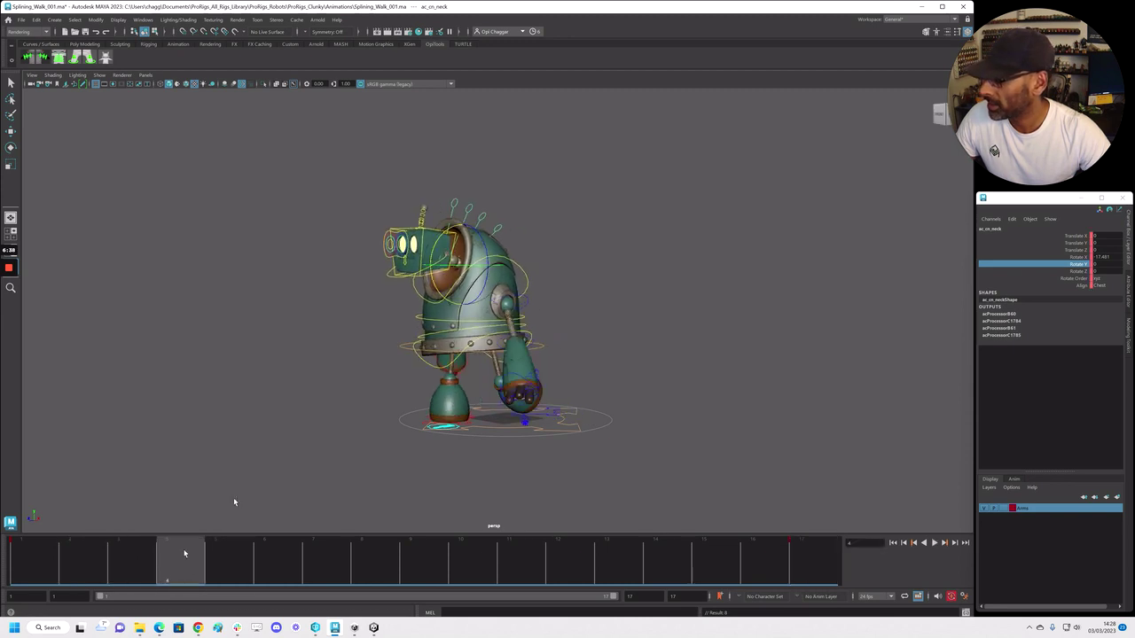
click(247, 556)
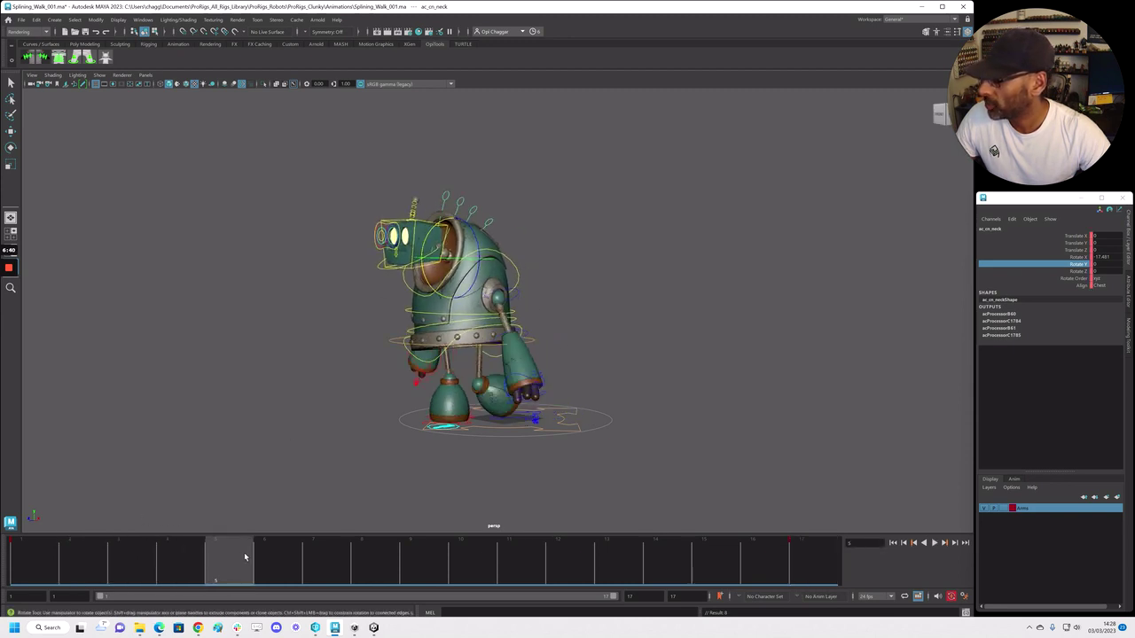
drag(432, 246, 428, 255)
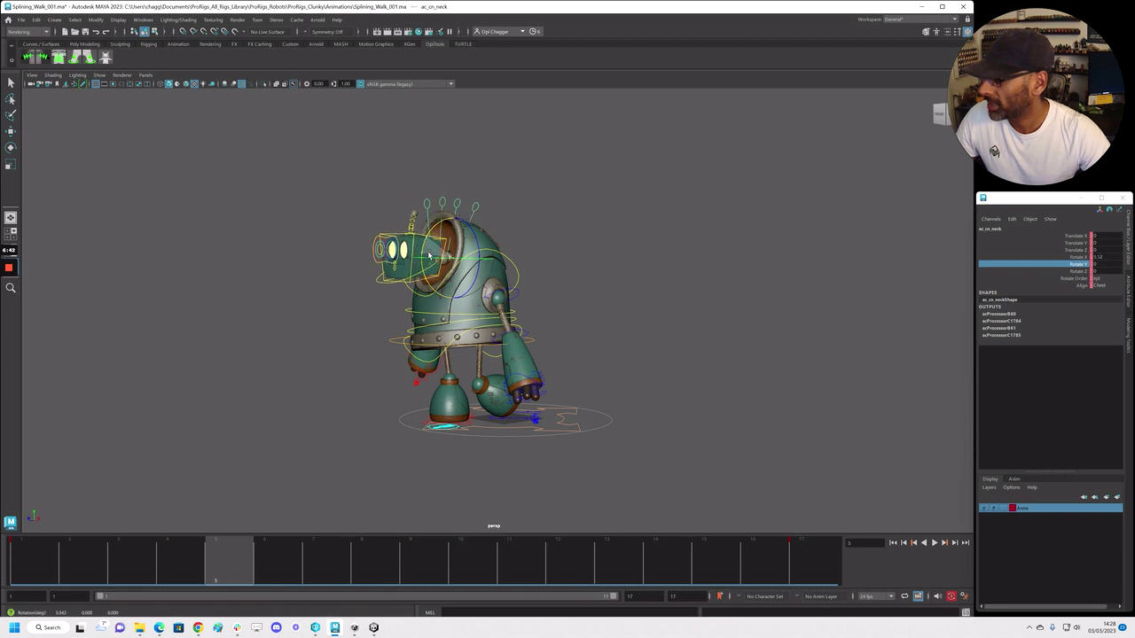
Rotate ac_cn_neck upward at frame 9 and downward at frame 12, and play back the neck motion
drag(40, 550, 412, 557)
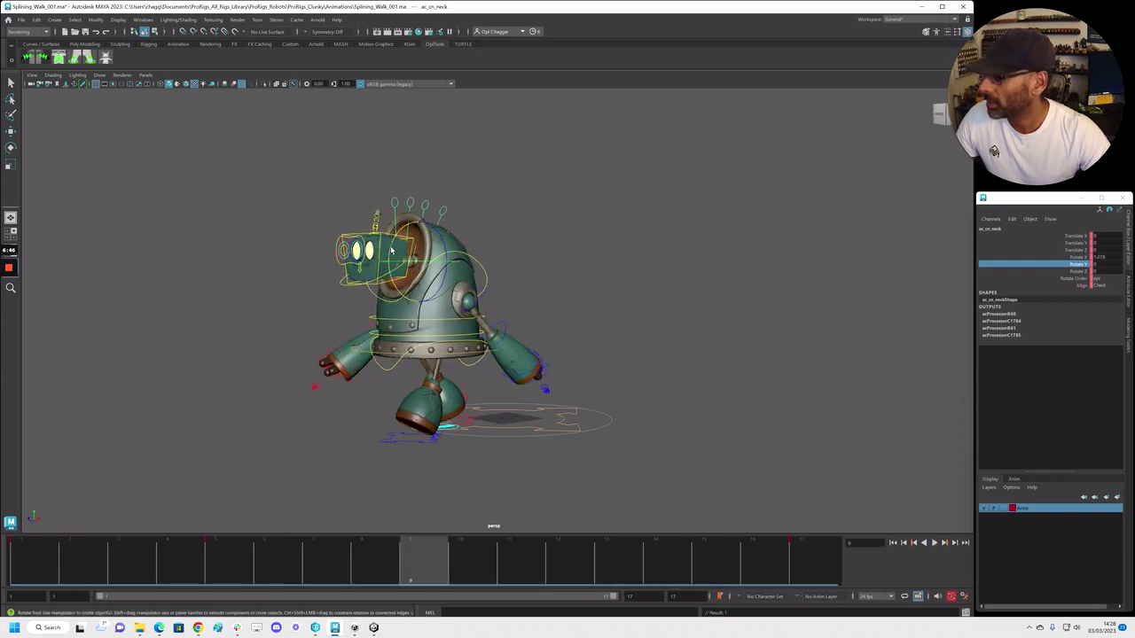
drag(439, 560, 571, 563)
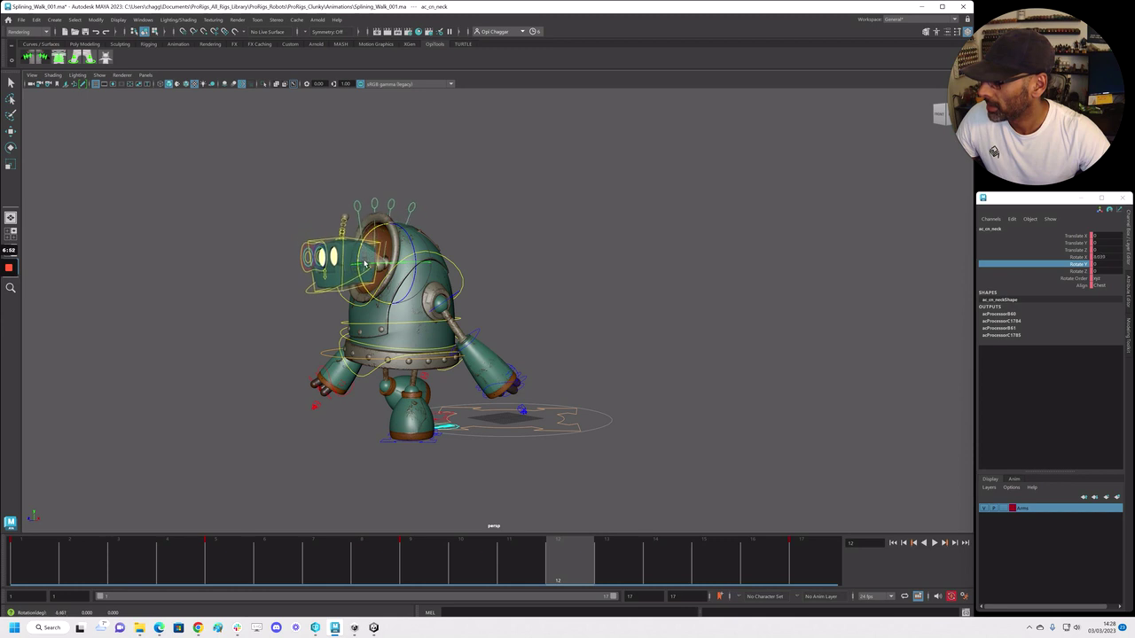
drag(472, 574, 27, 552)
alt+right_drag(399, 399, 290, 406)
key(alt+v)
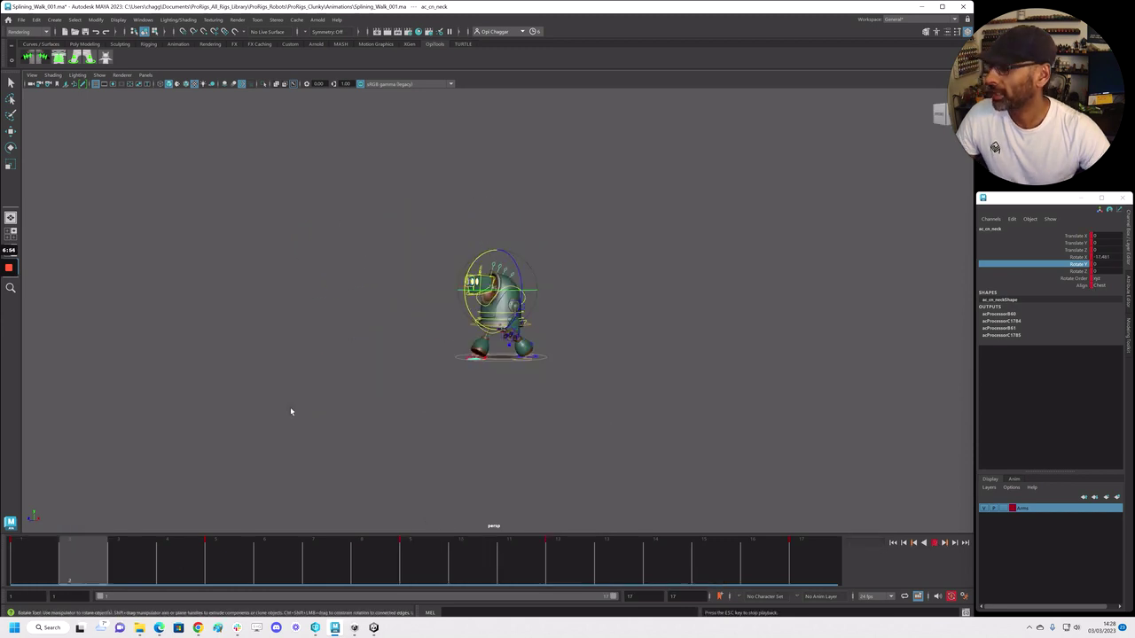
scroll(464, 412, up, 3)
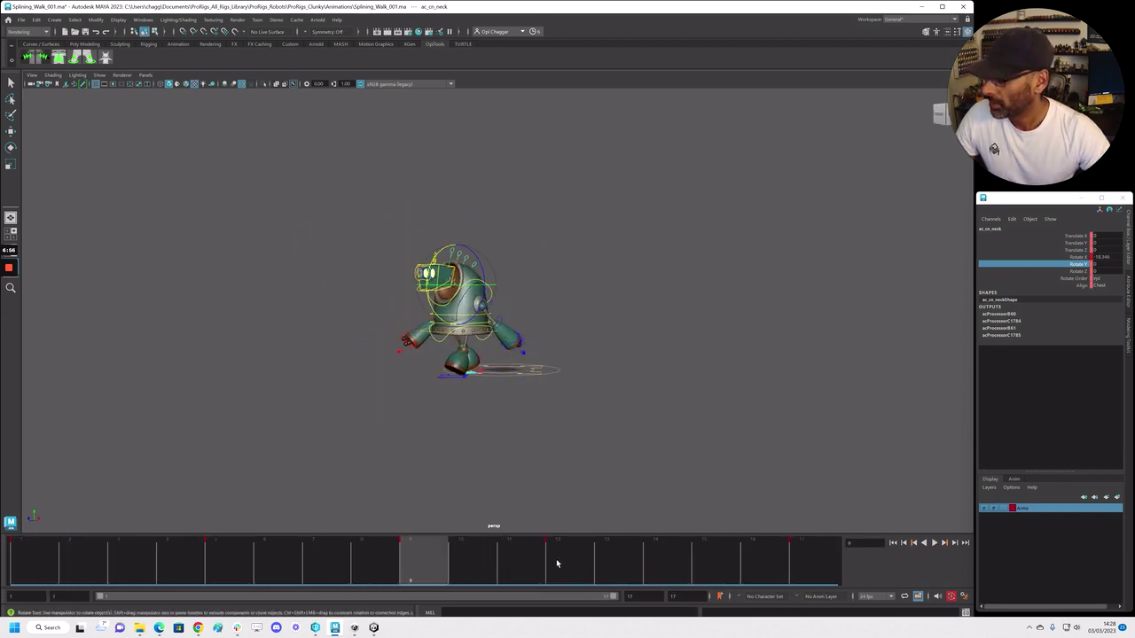
Shift the neck key at frame 12 to frame 13 and play back the walk cycle to check its timing
shift+click(568, 562)
key(alt+v)
scroll(623, 408, up, 2)
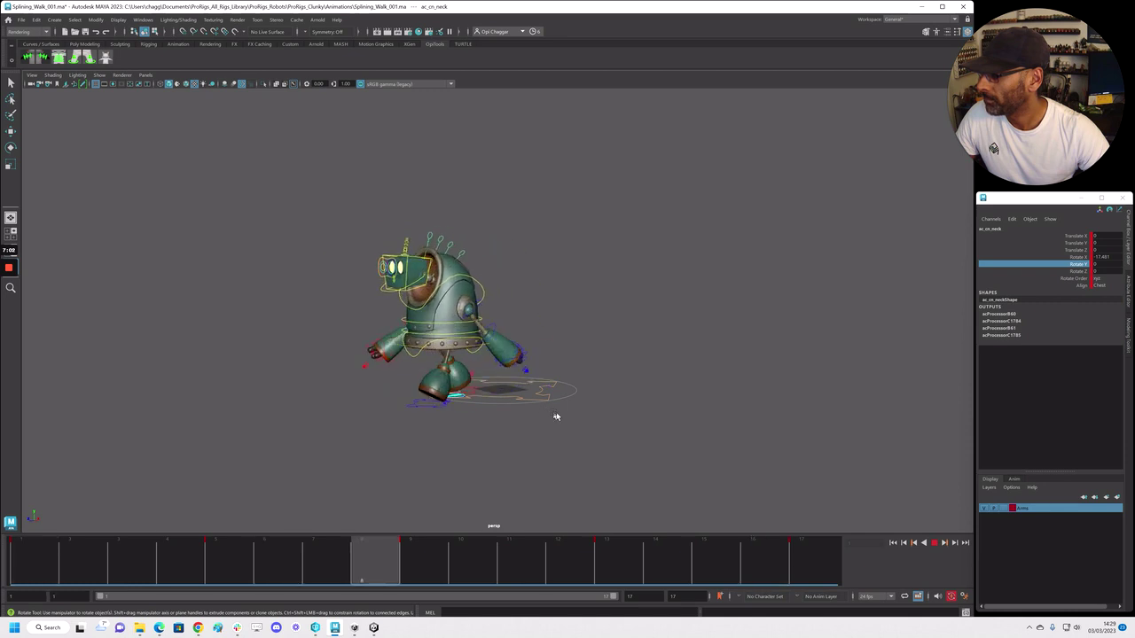
key(alt+v)
key(alt+v)
scroll(417, 390, up, 2)
key(alt+v)
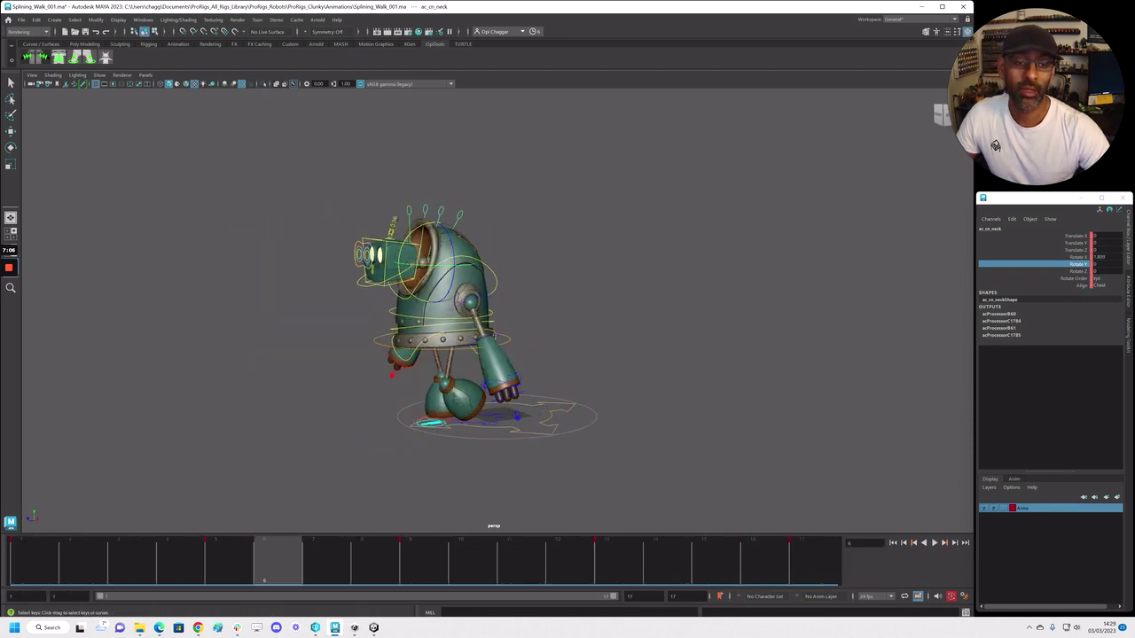
Try deleting the ac_cn_neck keys at frames 5 and 13
shift+drag(168, 567, 253, 560)
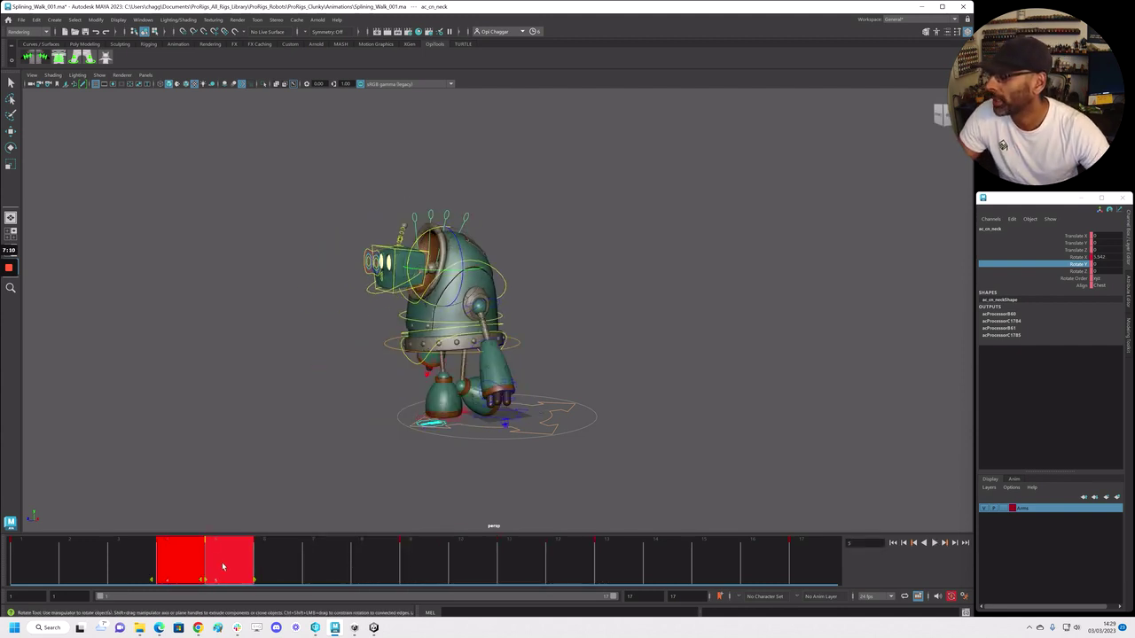
right_click(222, 567)
click(246, 424)
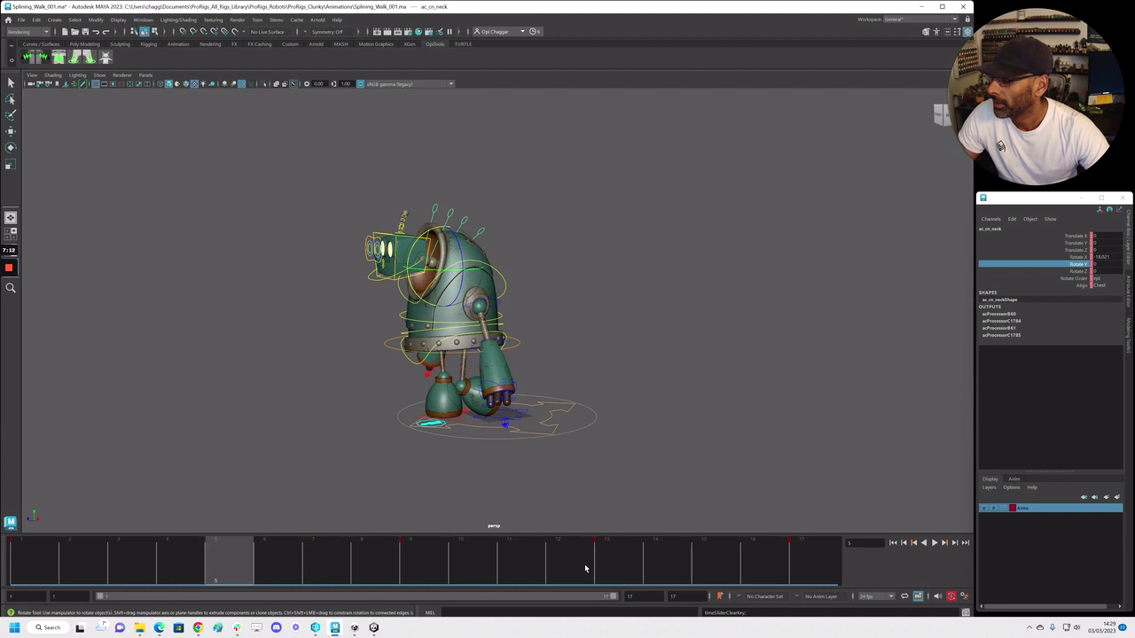
shift+drag(585, 568, 612, 568)
right_click(612, 567)
click(650, 426)
Try a lowered neck pose at frame 9 in playback, and undo the recent neck pose and key changes
drag(382, 555, 429, 548)
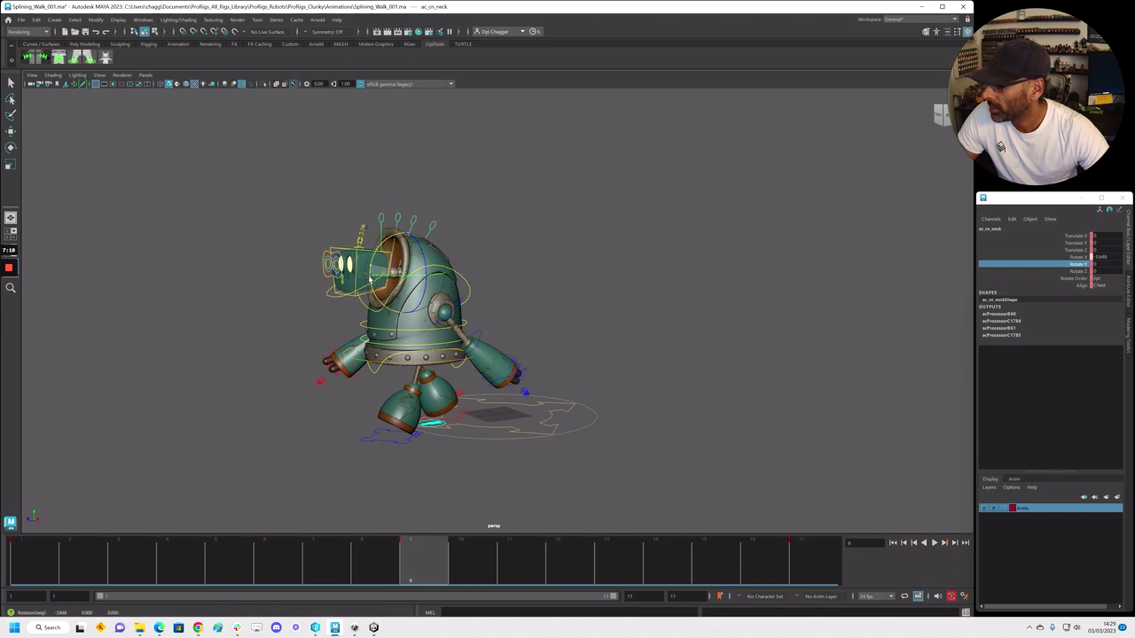
key(alt+v)
key(Escape)
key(alt+v)
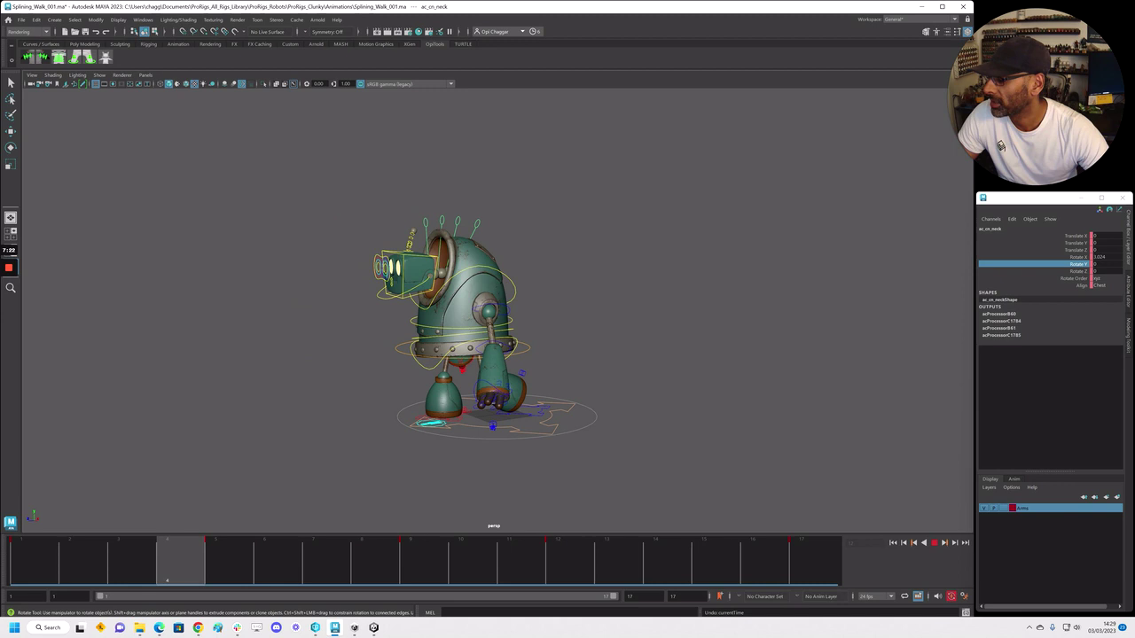
Move the ac_cn_neck key at frame 12 to frame 13, delete the key at frame 9, and play back the cycle
shift+click(565, 560)
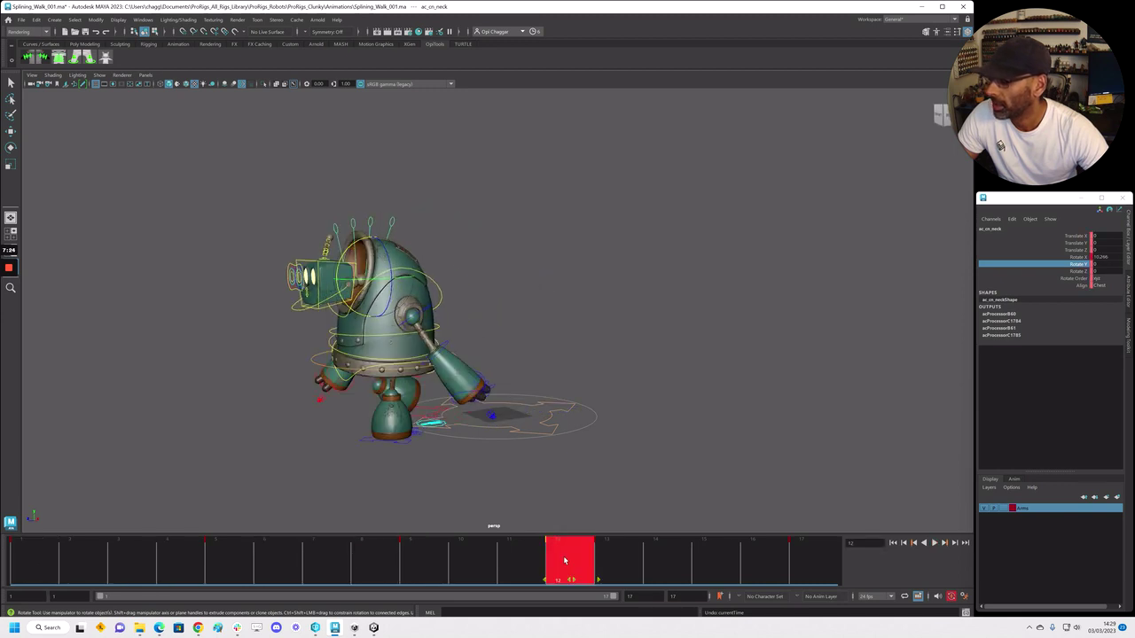
drag(596, 559, 624, 560)
drag(376, 562, 416, 564)
right_click(416, 564)
click(465, 423)
key(alt+v)
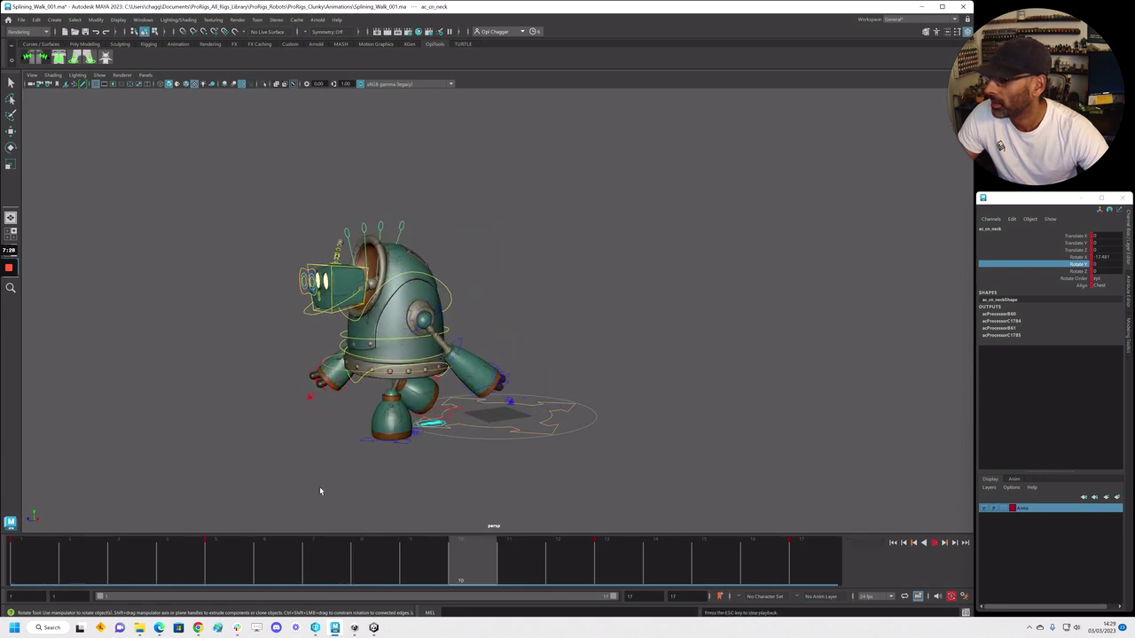
key(Escape)
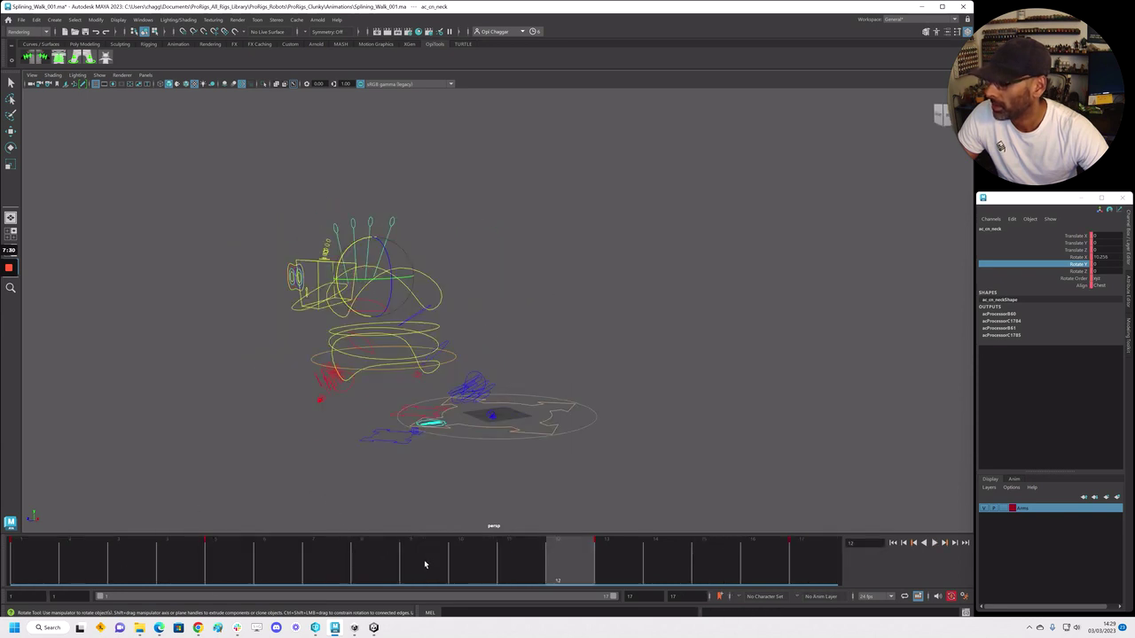
Undo the last timeline key deletion and play back the walk cycle
key(ctrl+z)
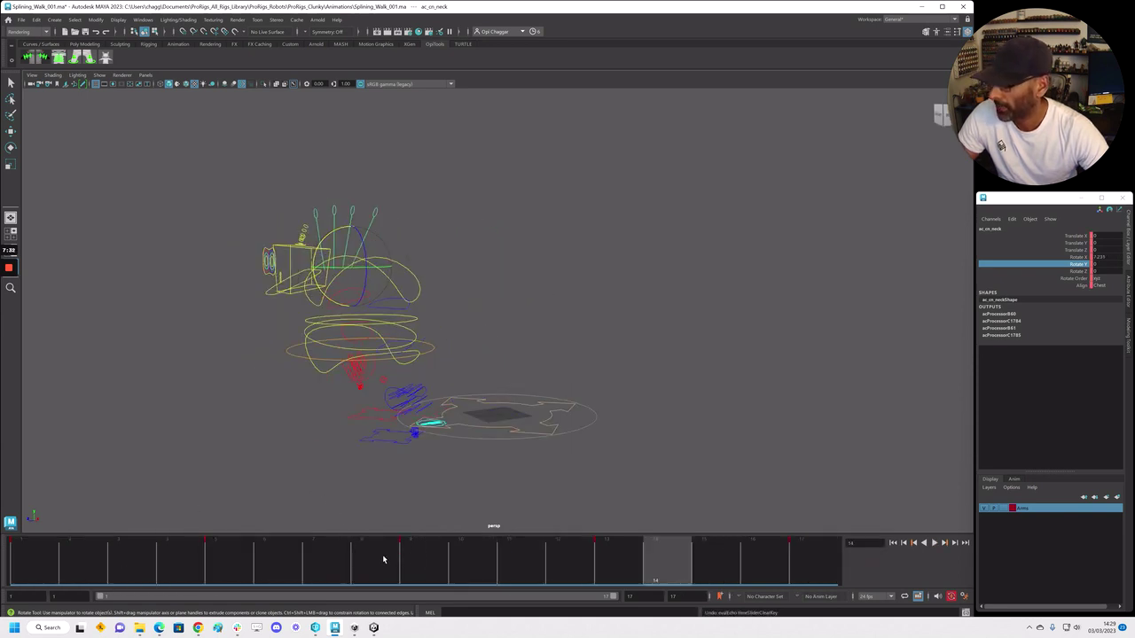
key(alt+shift+v)
key(alt+v)
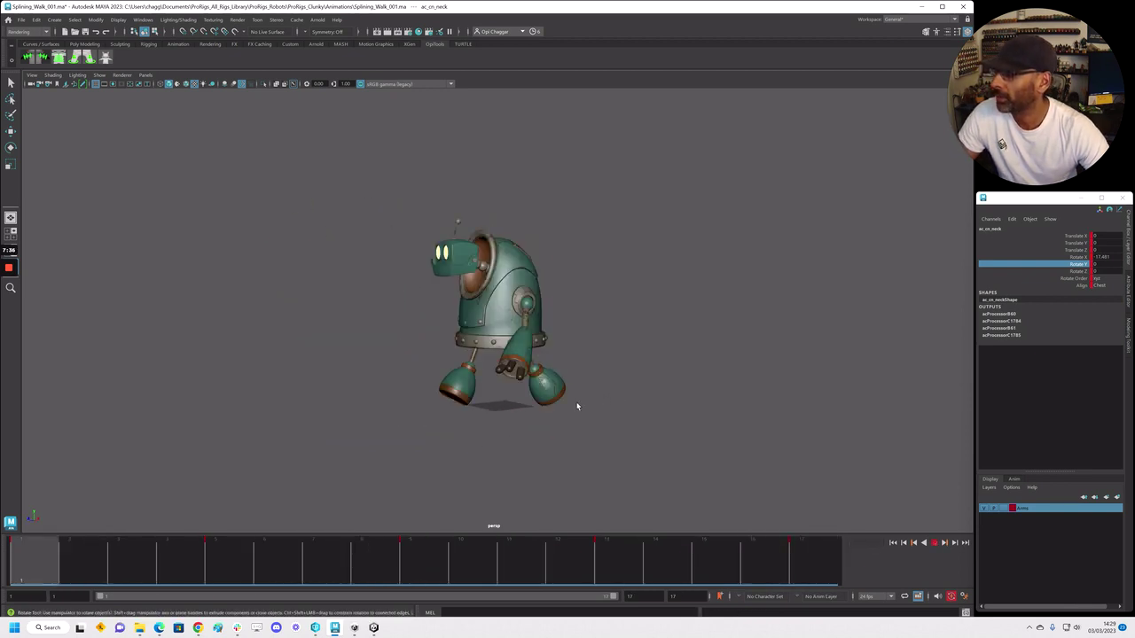
key(Escape)
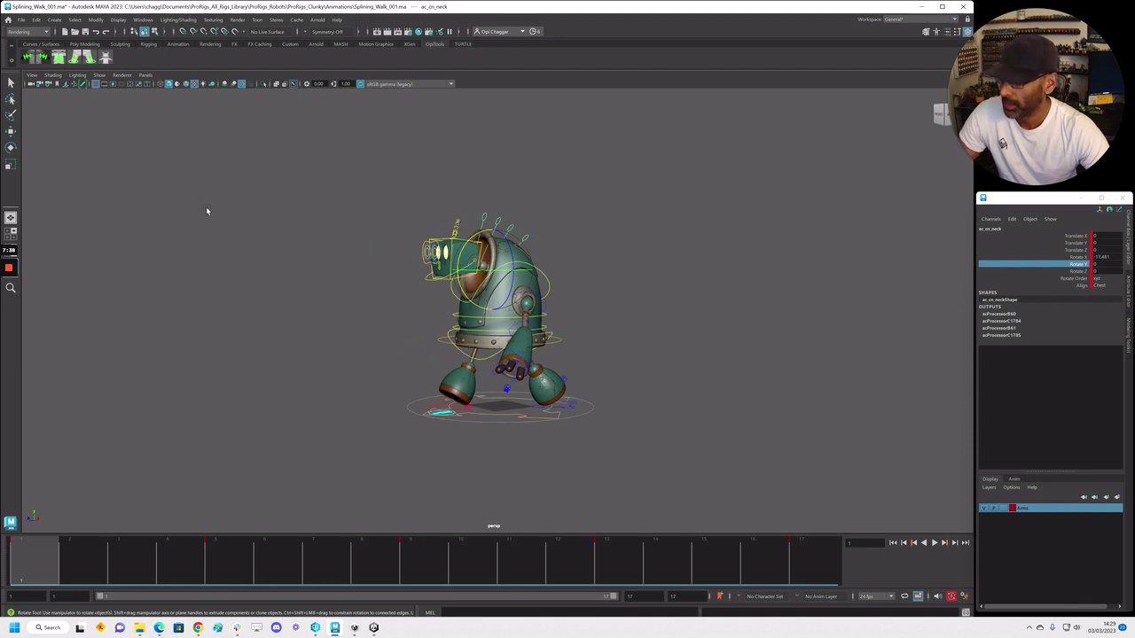
Select the main neck control and isolate its Rotate X curve in the Graph Editor
alt+right_drag(205, 208, 315, 207)
click(550, 182)
alt+drag(551, 182, 542, 191)
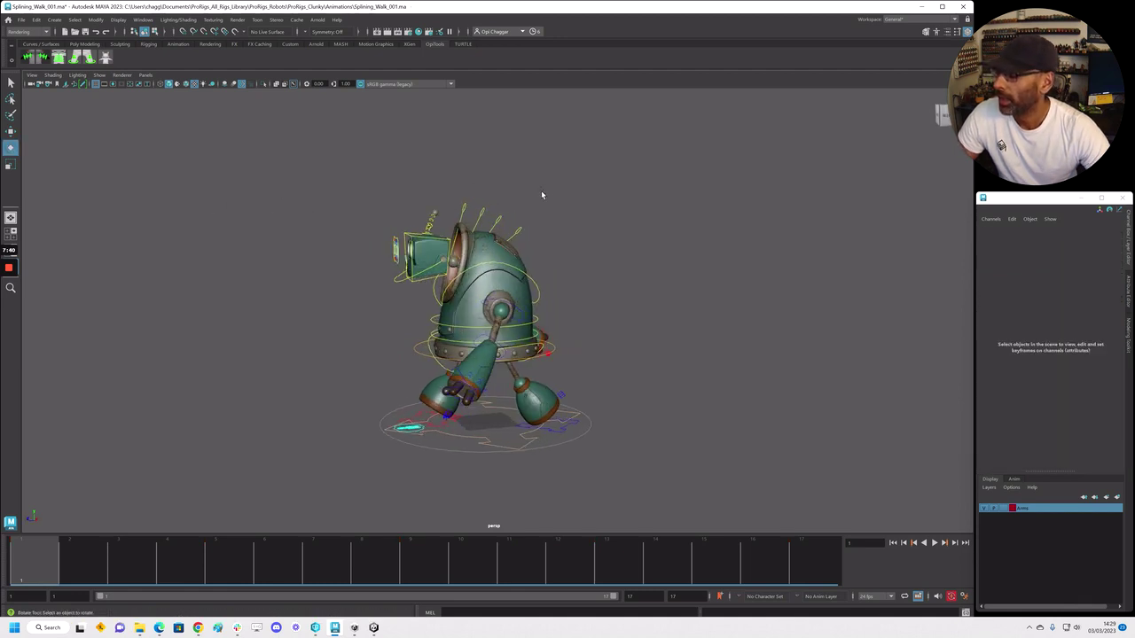
click(532, 236)
drag(292, 2, 235, 46)
alt+middle_drag(423, 336, 476, 394)
alt+right_drag(475, 394, 519, 377)
alt+middle_drag(519, 376, 539, 408)
alt+drag(539, 408, 603, 341)
alt+middle_drag(603, 341, 521, 312)
alt+drag(521, 312, 550, 285)
alt+right_drag(534, 213, 417, 196)
click(146, 122)
alt+right_drag(507, 157, 325, 105)
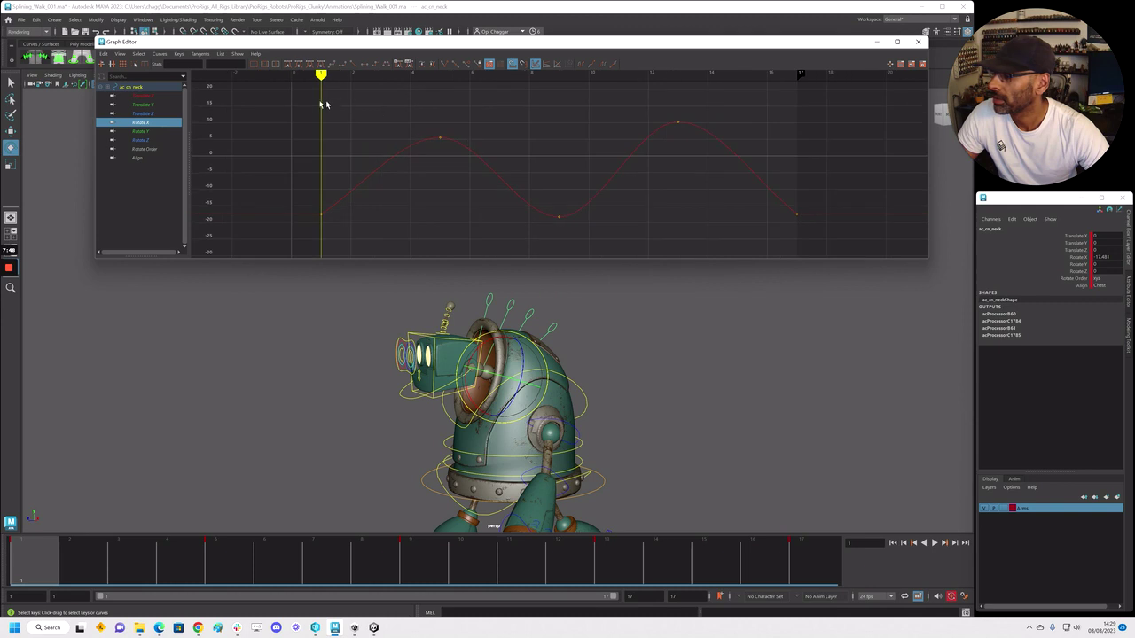
Lower the neck's Rotate X key at frame 13 to about 6 and raise the keys at frames 1, 9 and 17 to about -8.5
drag(625, 190, 840, 232)
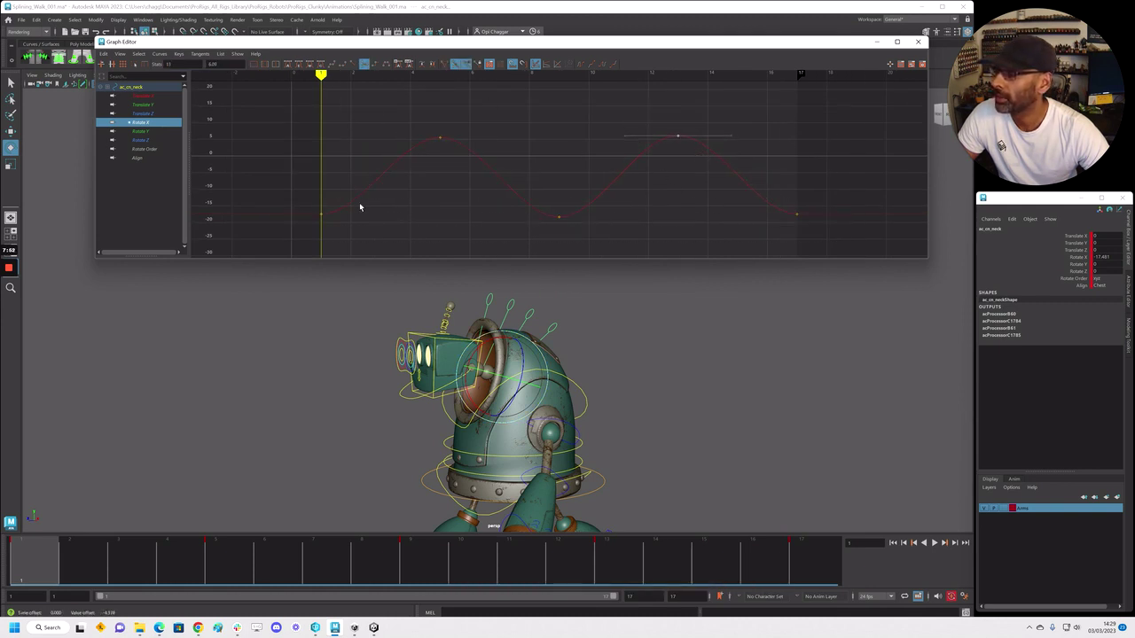
drag(803, 223, 818, 221)
middle_drag(819, 203, 806, 180)
key(alt+v)
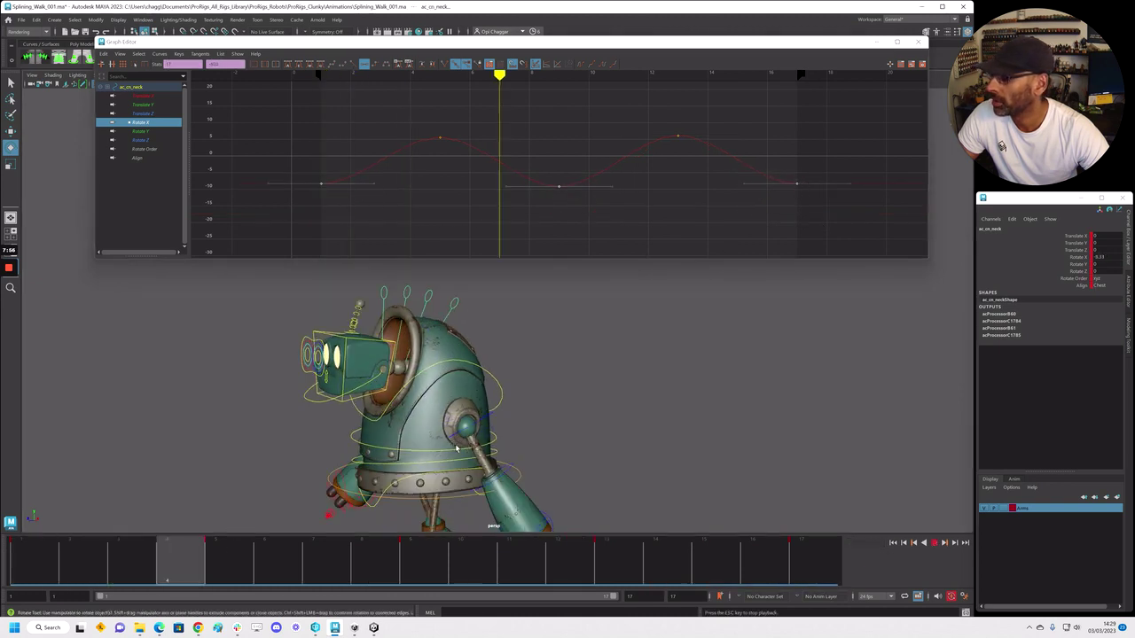
key(alt+v)
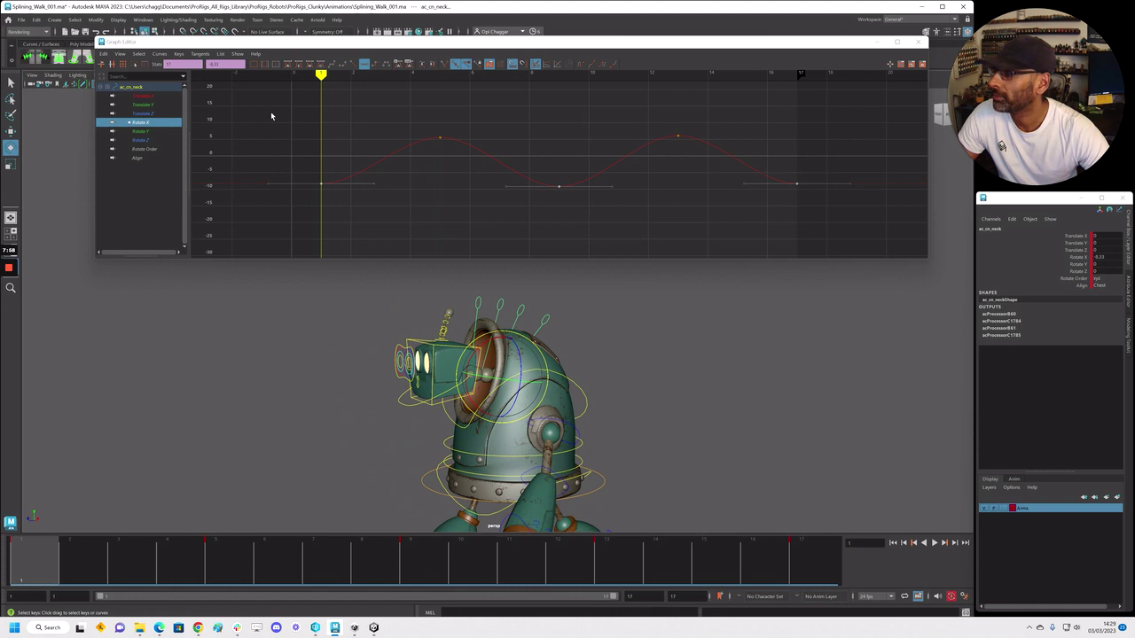
Set the main neck control's Rotate X curve to cycle at infinity and copy all its keys
click(603, 66)
key(f)
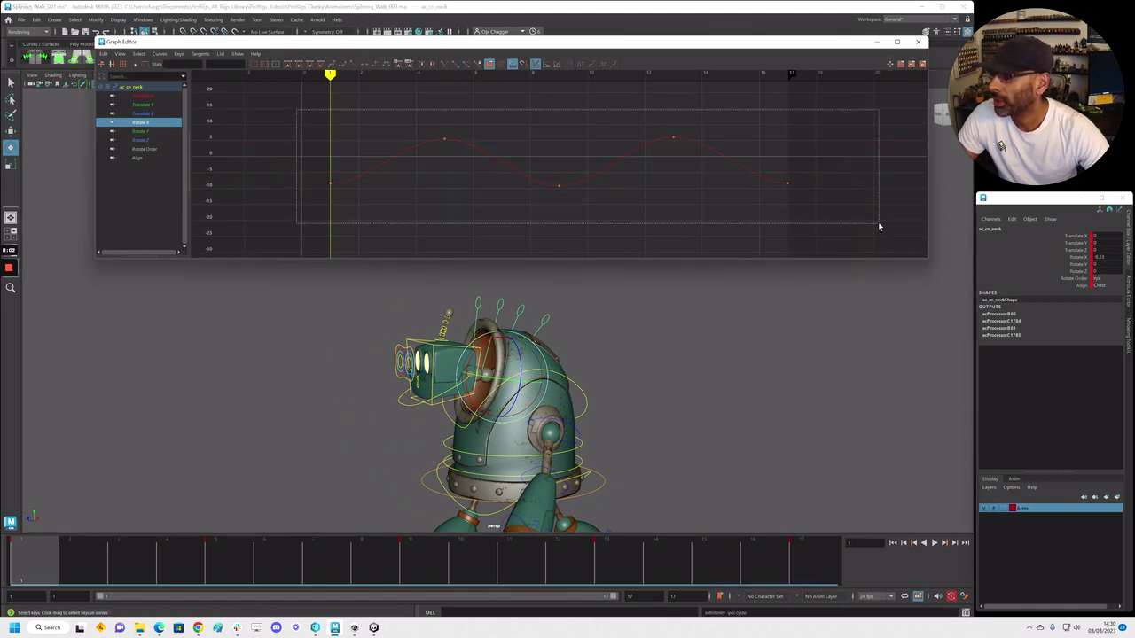
drag(878, 227, 878, 227)
key(alt+v)
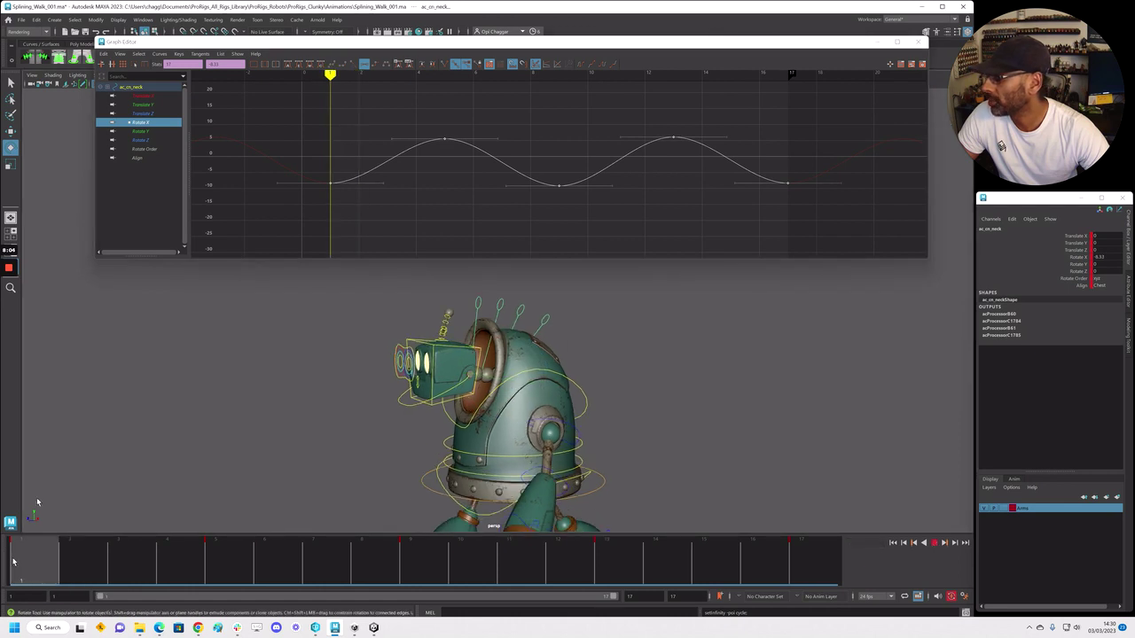
click(104, 53)
click(113, 99)
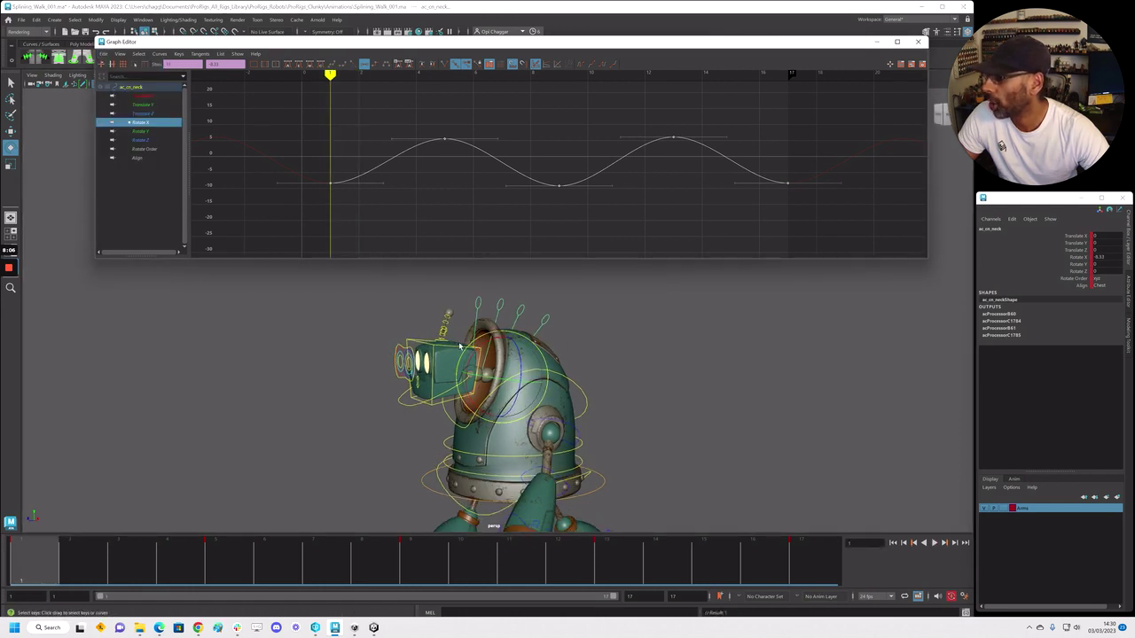
Select the neck1, neck2 and neck3 controls together and delete their keys at frame 17
click(513, 309)
shift+click(502, 307)
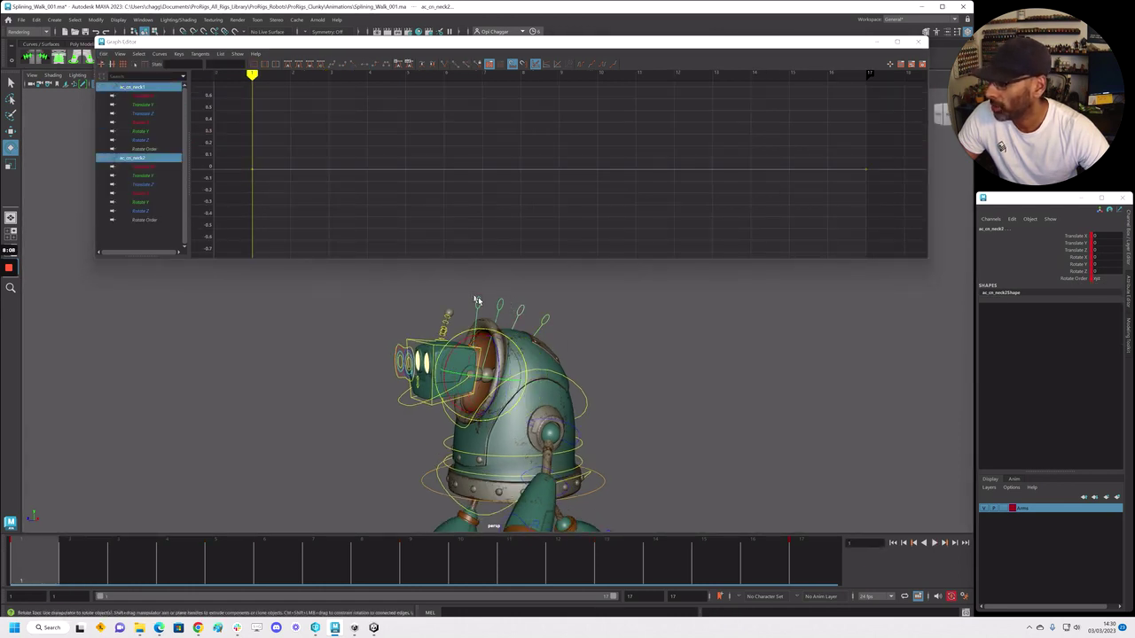
shift+click(476, 304)
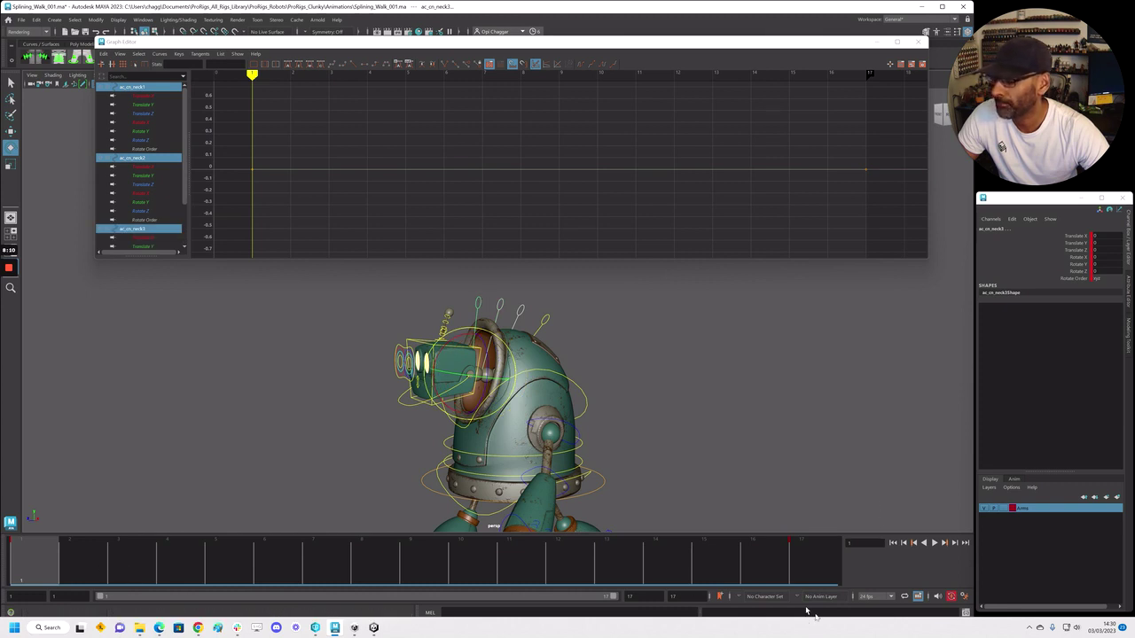
click(813, 565)
right_click(813, 564)
click(836, 423)
key(alt+v)
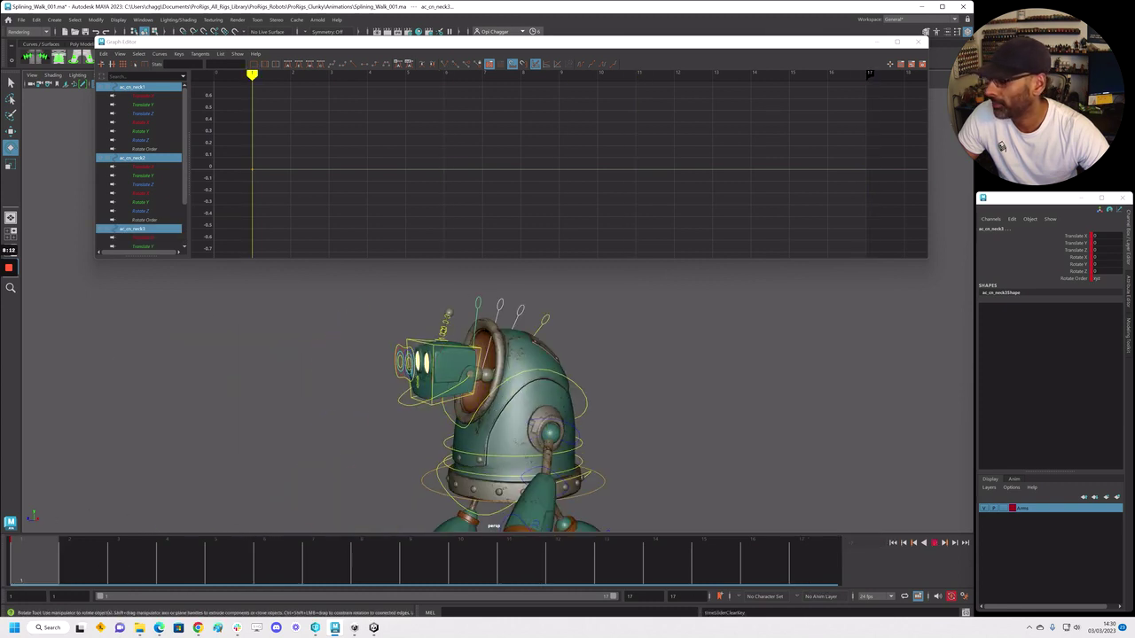
Paste the copied keys onto the Rotate X channels of neck1, neck2 and neck3 at frame 1 and set the curves to cycle
click(144, 122)
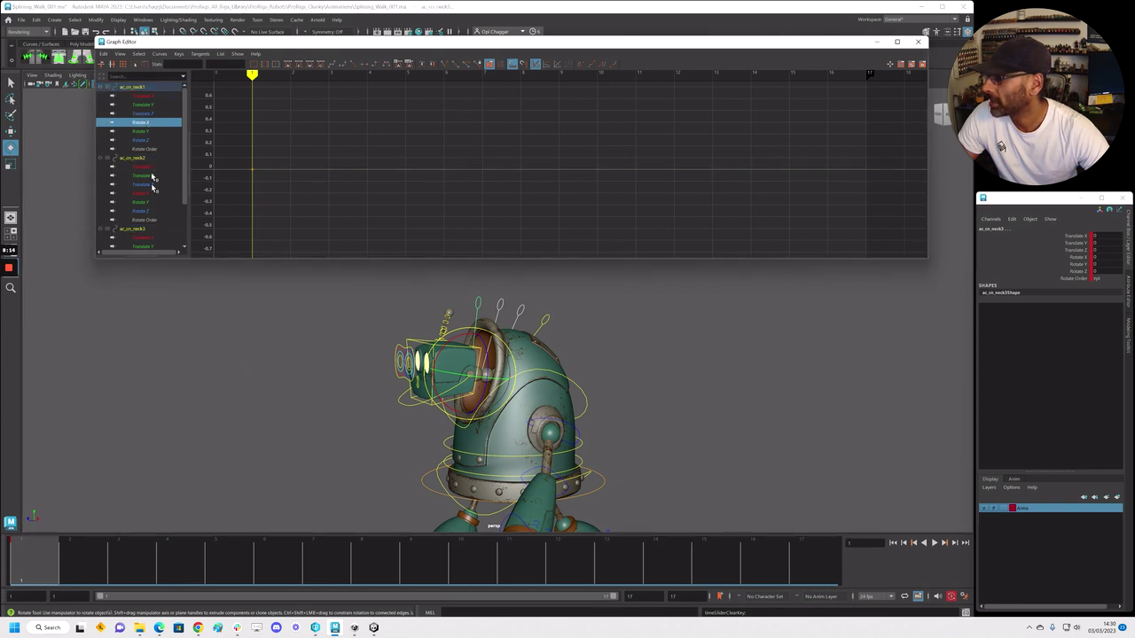
scroll(152, 204, down, 2)
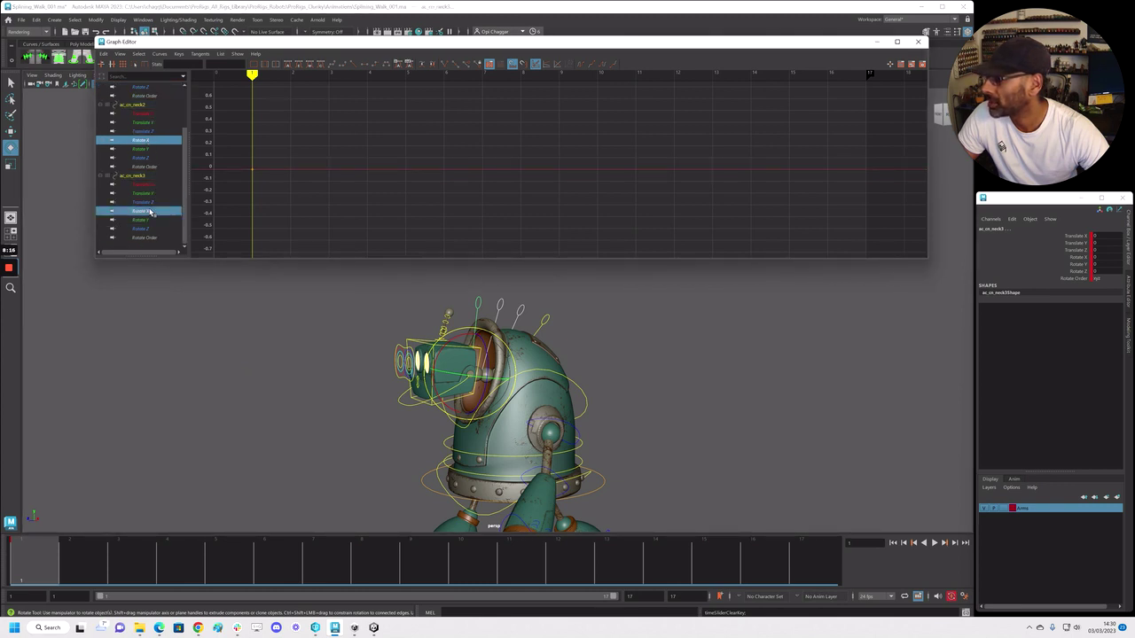
click(103, 54)
click(126, 108)
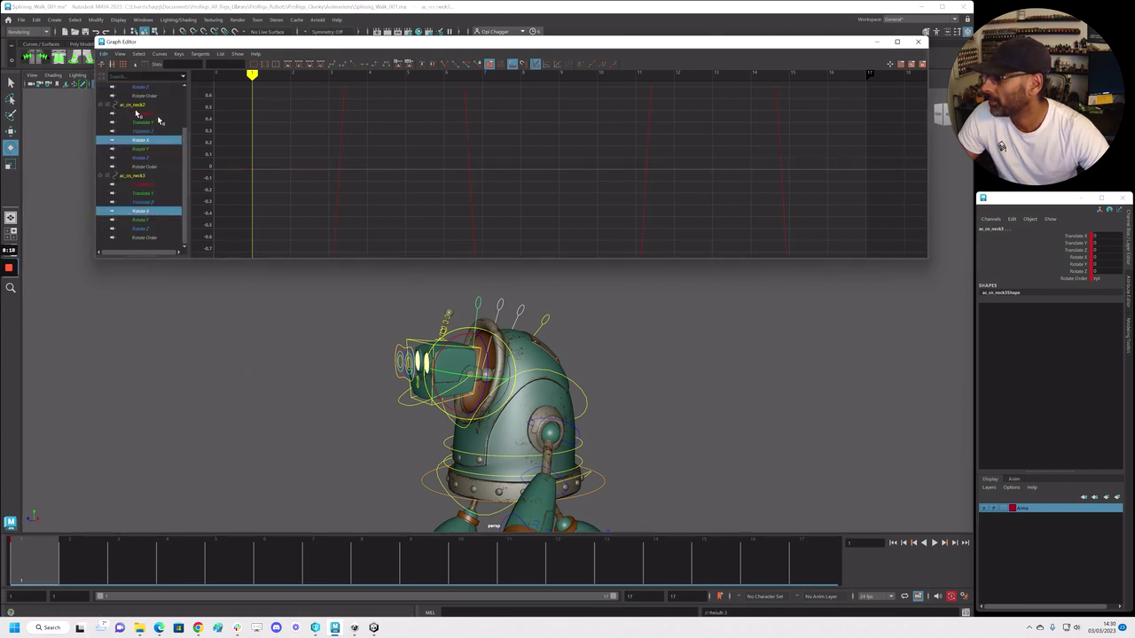
key(a)
scroll(381, 166, down, 2)
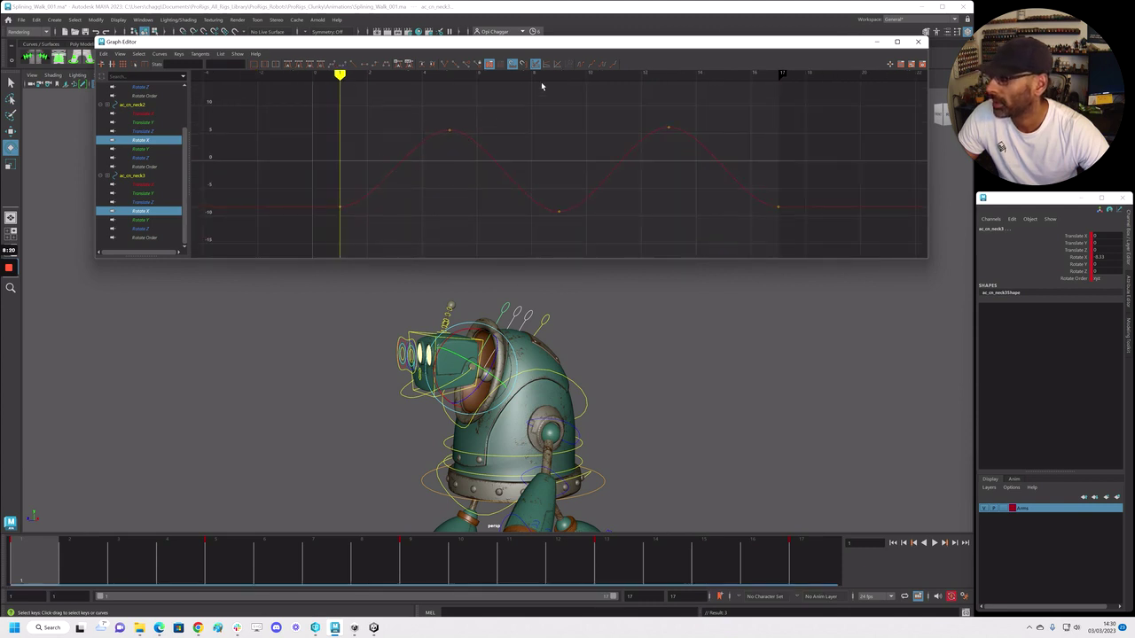
key(alt+v)
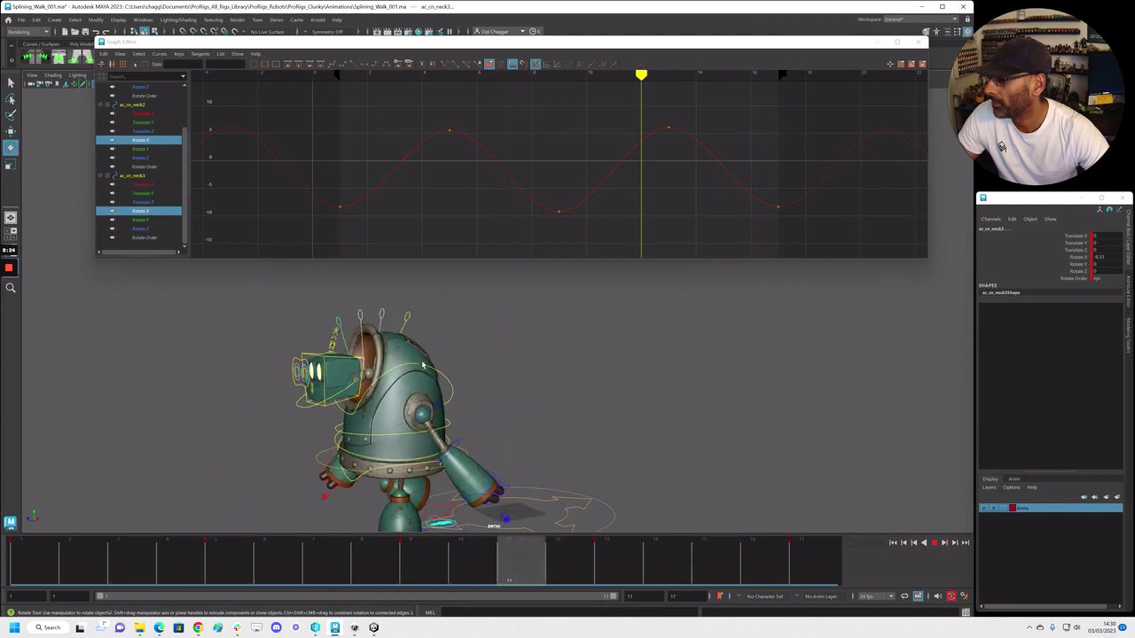
key(Escape)
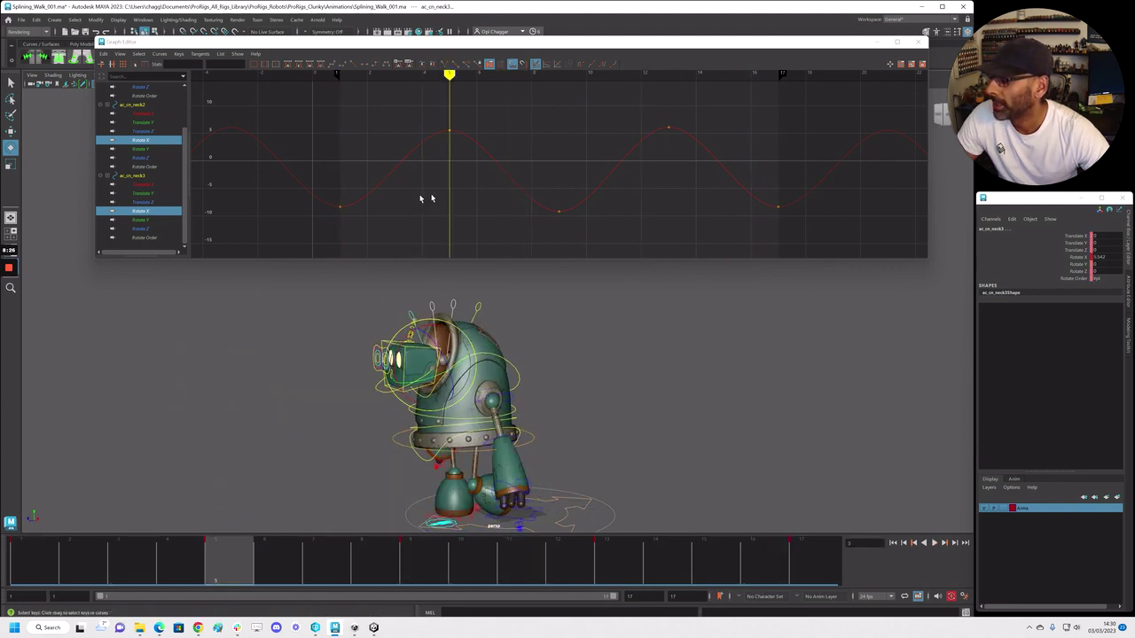
Flatten neck1's Rotate X curve, lowering the peaks to about 4.5 and raising the low keys to about -5
click(456, 306)
drag(413, 106, 502, 115)
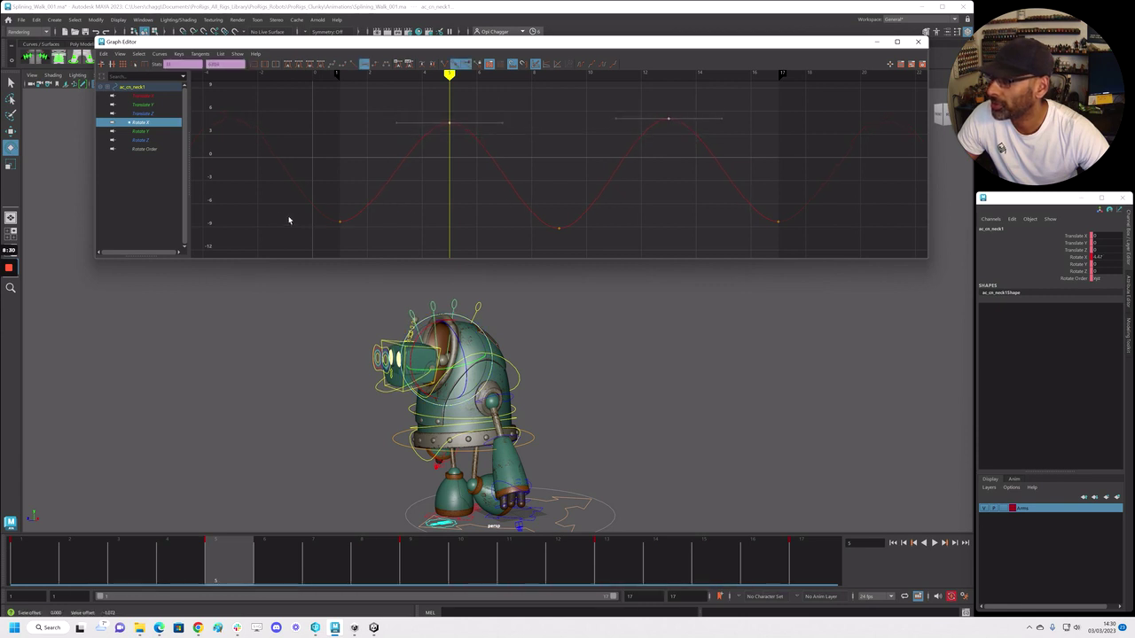
drag(721, 229, 808, 238)
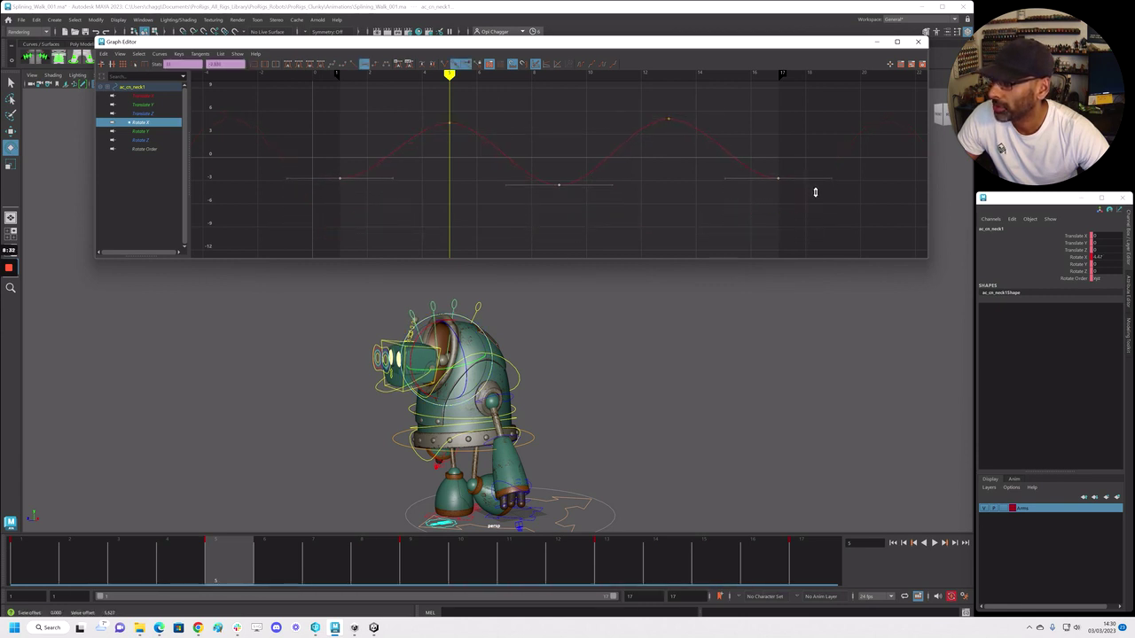
Flatten neck2's Rotate X curve, lowering the peaks to about 3 and raising the low keys to about -3.6
click(433, 307)
drag(377, 99, 729, 145)
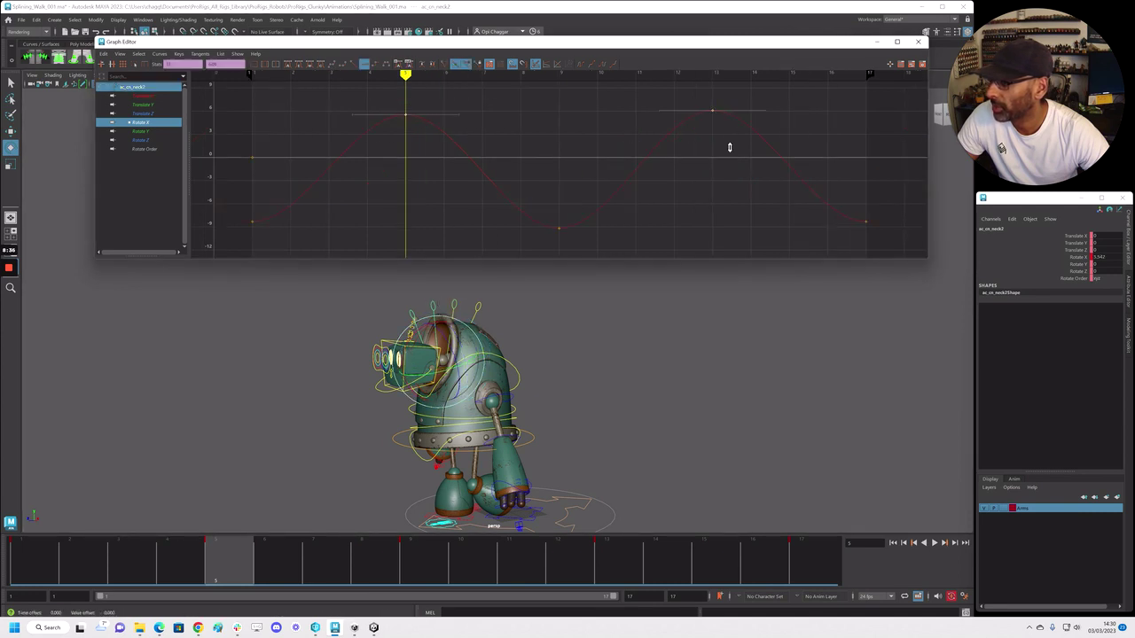
middle_drag(881, 208, 884, 207)
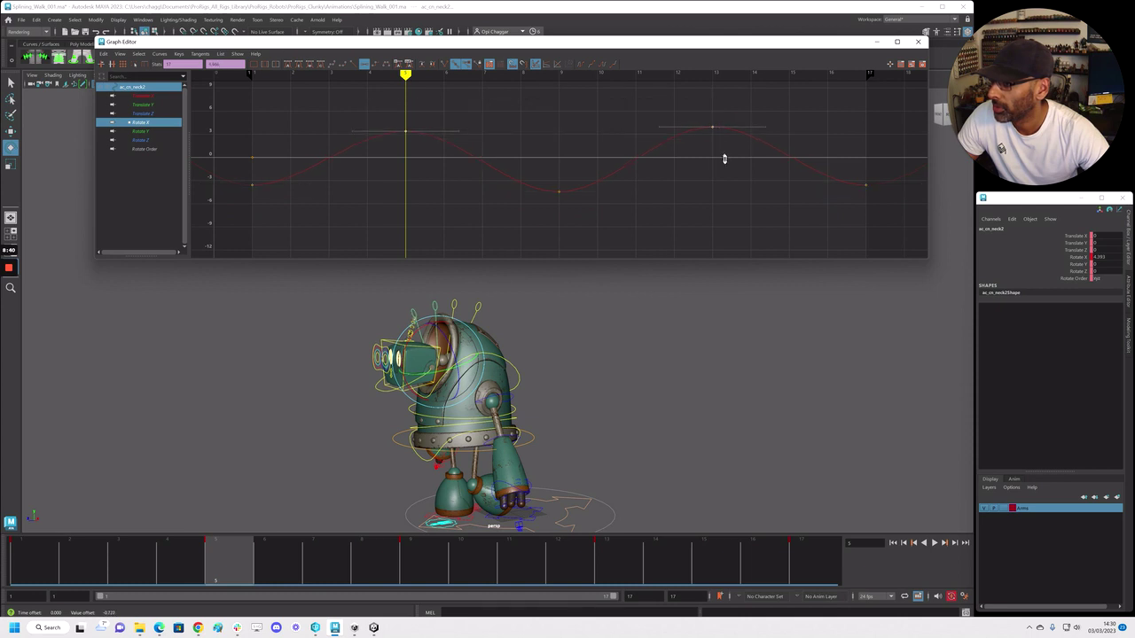
Flatten neck3's Rotate X curve to peaks of about 1.5 and low keys of about -2.4, and play back the walk
click(411, 308)
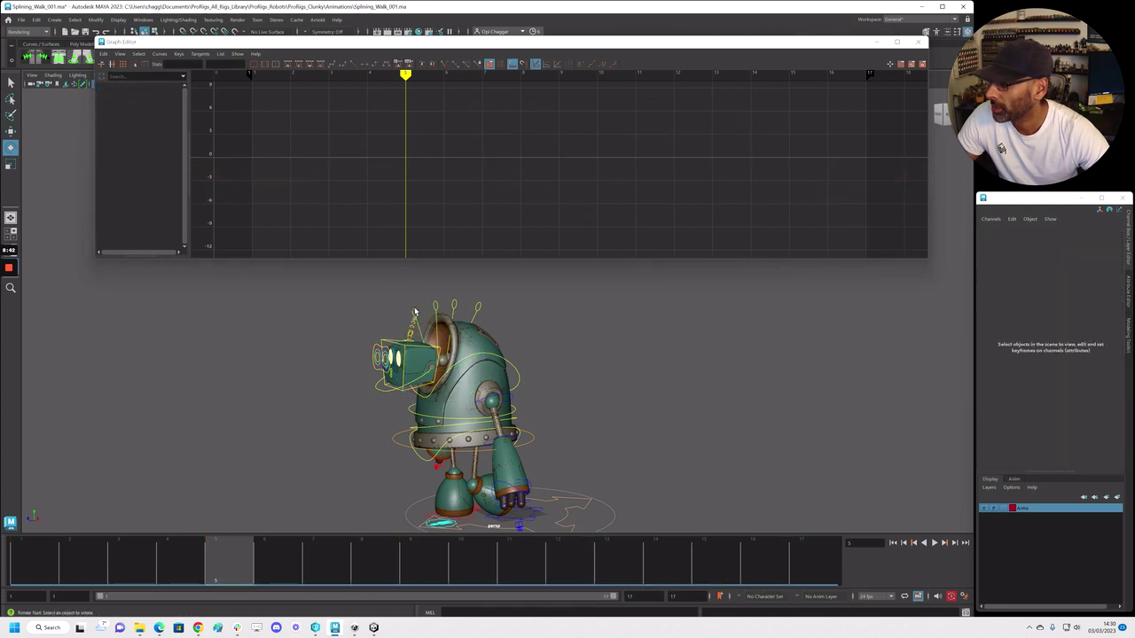
click(412, 312)
drag(346, 96, 740, 143)
middle_drag(773, 162, 783, 174)
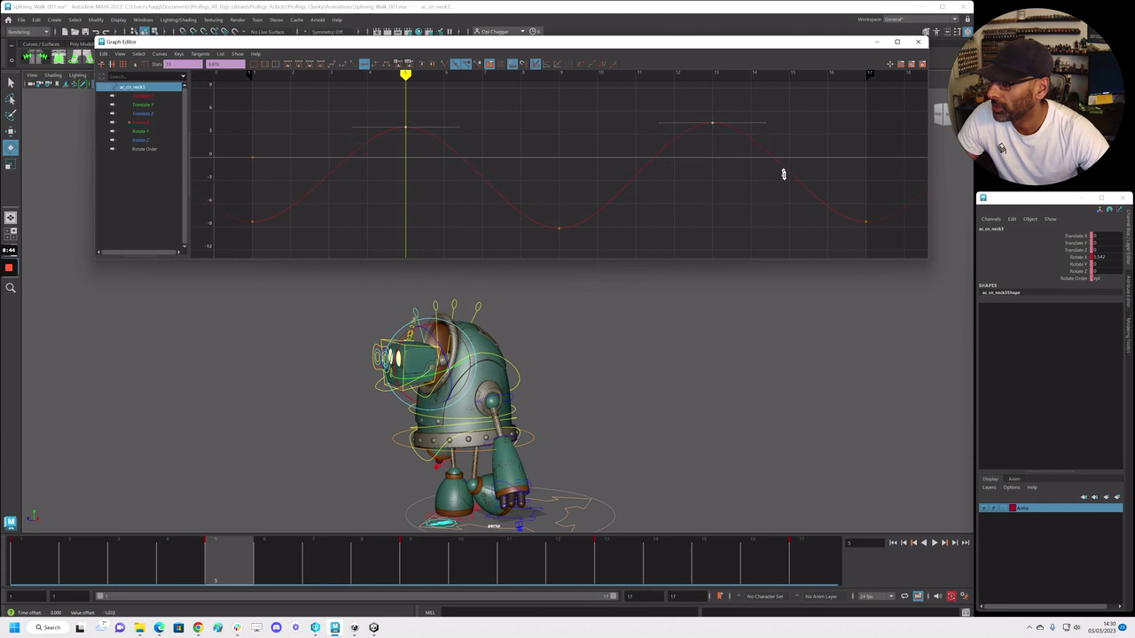
drag(858, 236, 888, 237)
middle_drag(881, 226, 880, 222)
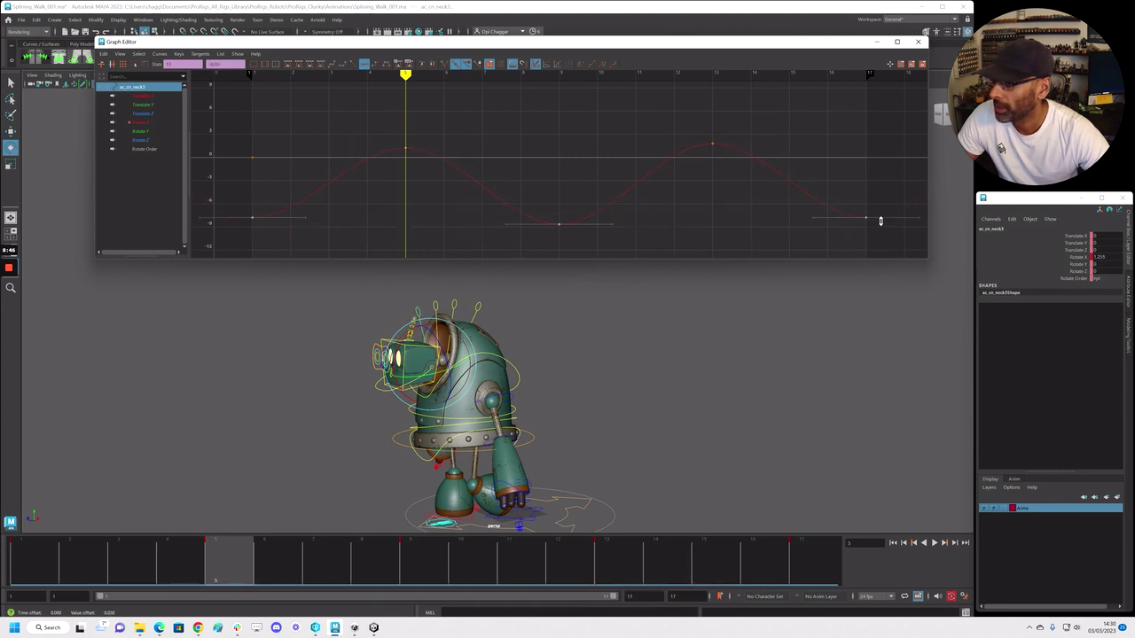
key(alt+v)
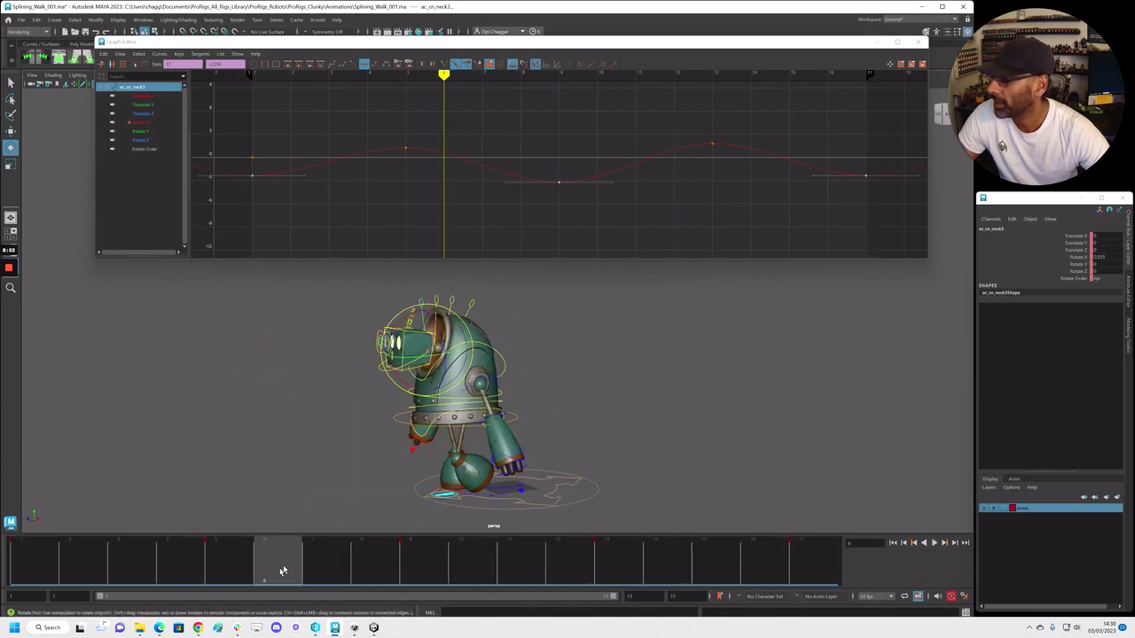
key(alt+v)
Shift all of neck1's animation keys one frame later in the Graph Editor
scroll(474, 395, up, 1)
alt+middle_drag(476, 396, 443, 399)
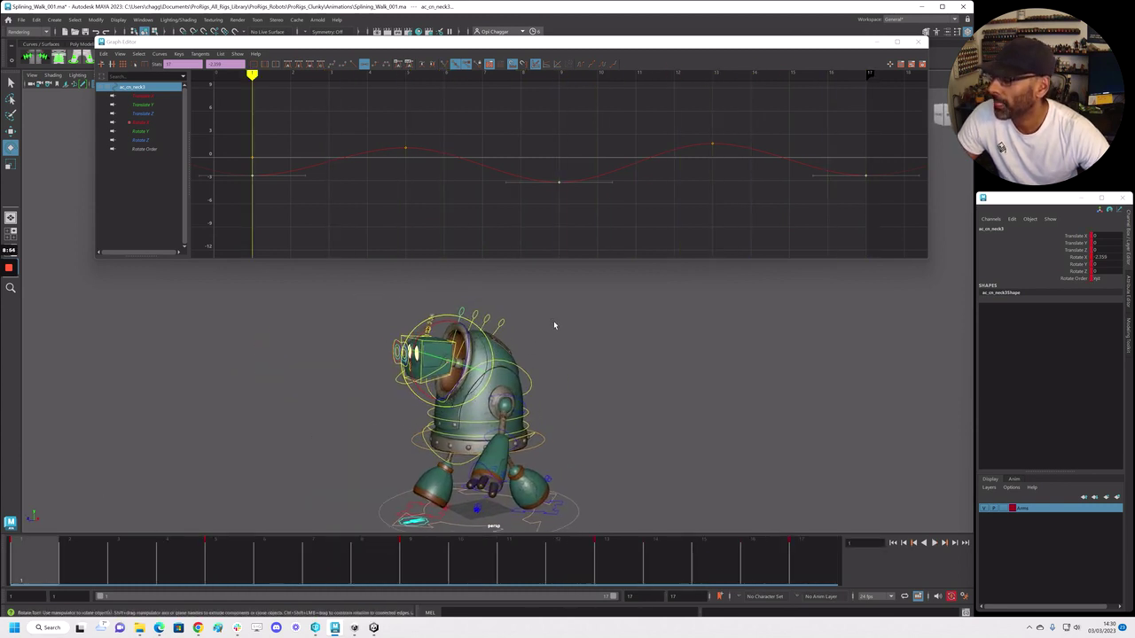
click(491, 317)
click(486, 317)
key(f)
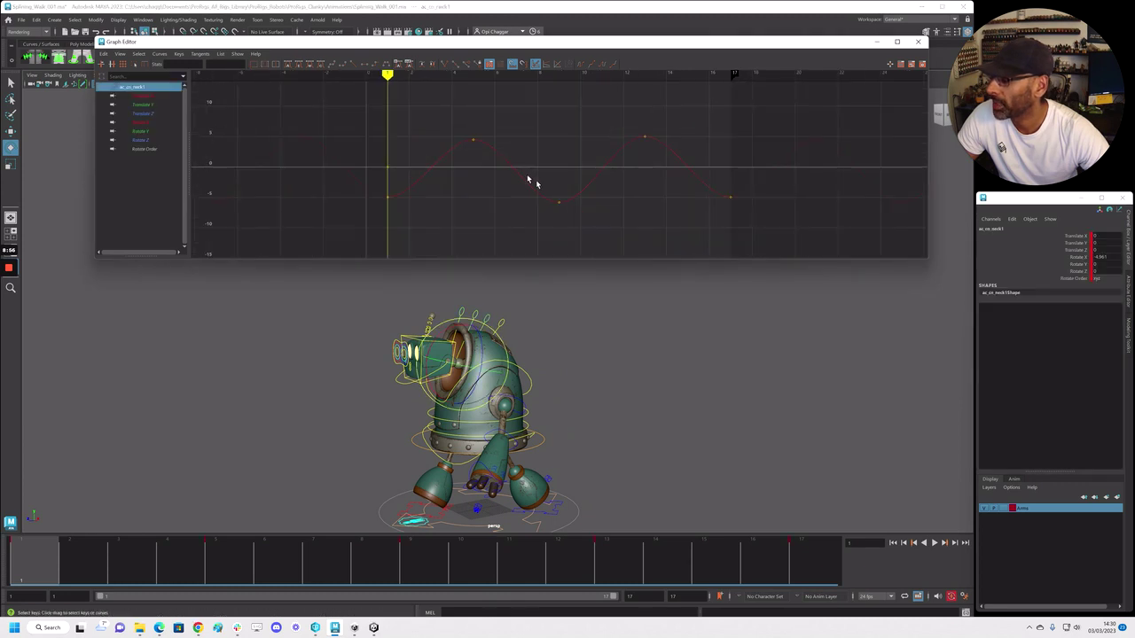
drag(774, 221, 771, 221)
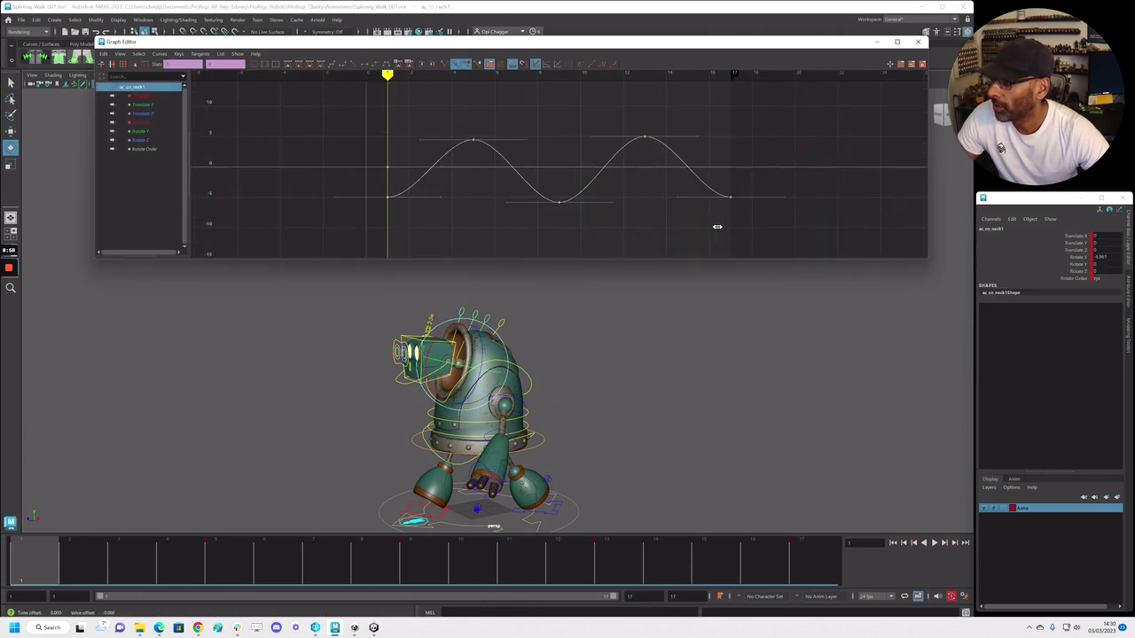
middle_drag(722, 226, 743, 227)
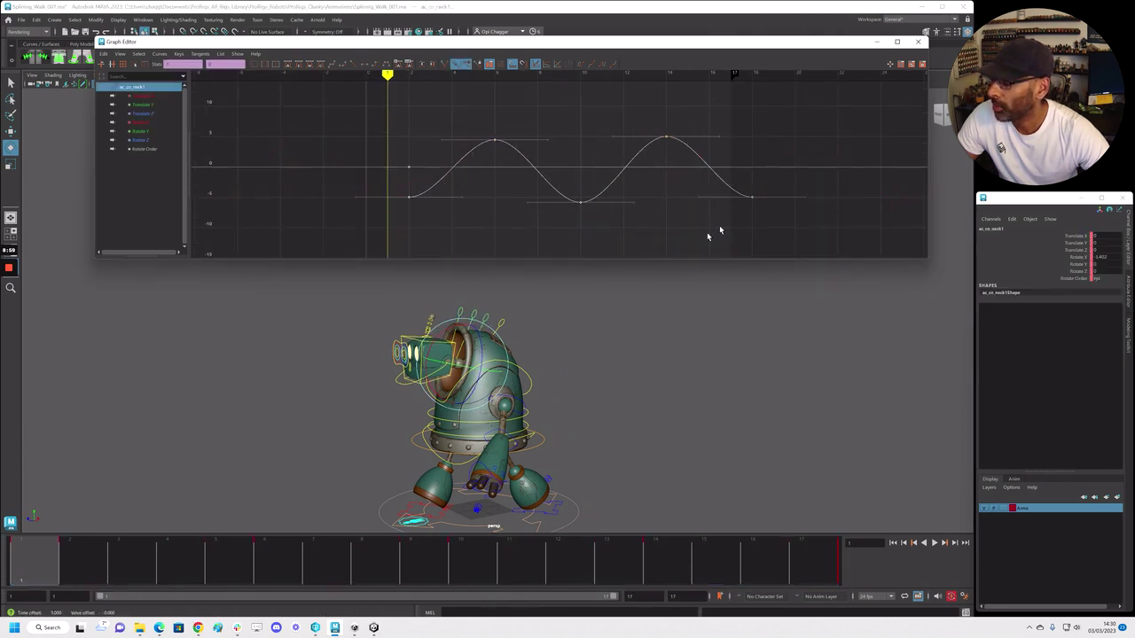
Shift all of neck2's animation keys two frames later in the Graph Editor
click(472, 311)
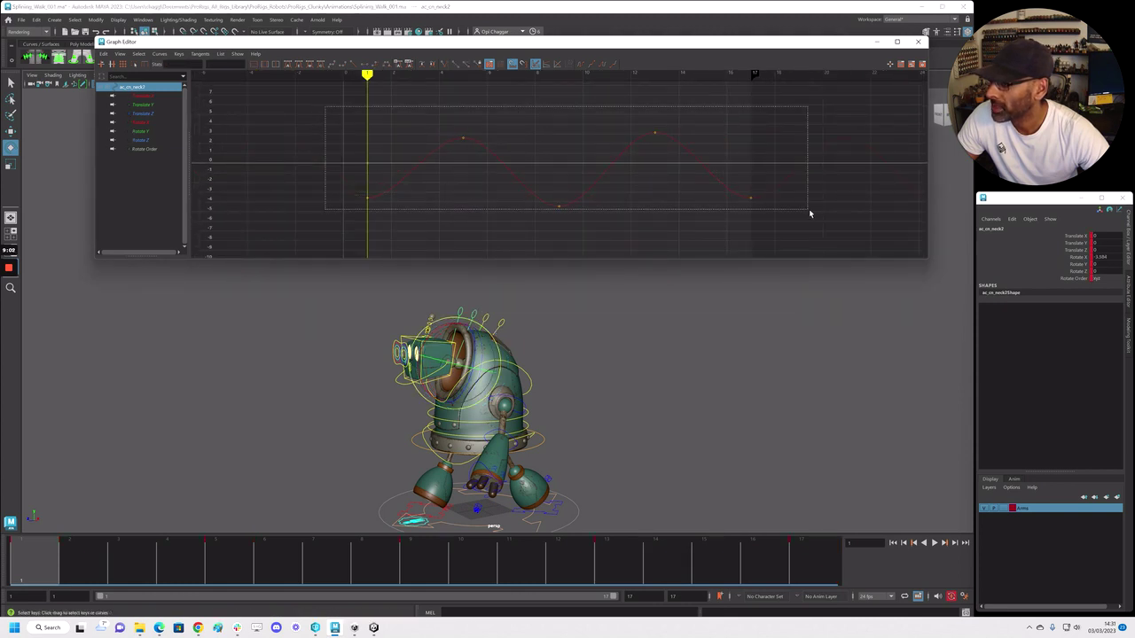
drag(809, 214, 807, 213)
middle_drag(740, 222, 747, 223)
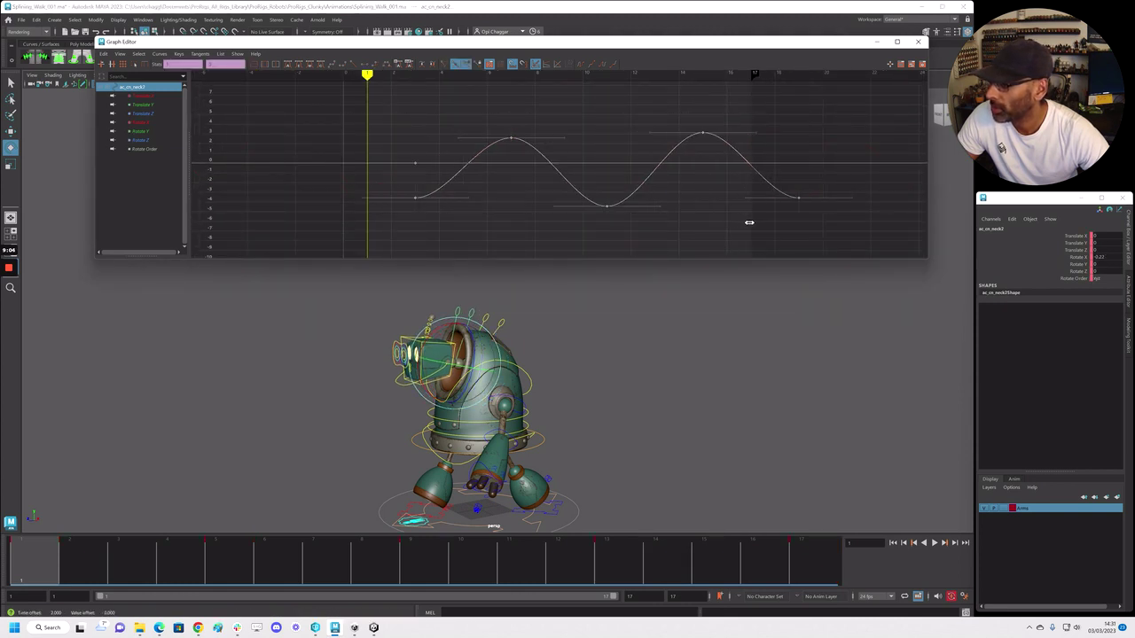
Shift all of neck3's animation keys three frames later in the Graph Editor and play back the walk
click(577, 304)
click(460, 310)
scroll(511, 219, down, 4)
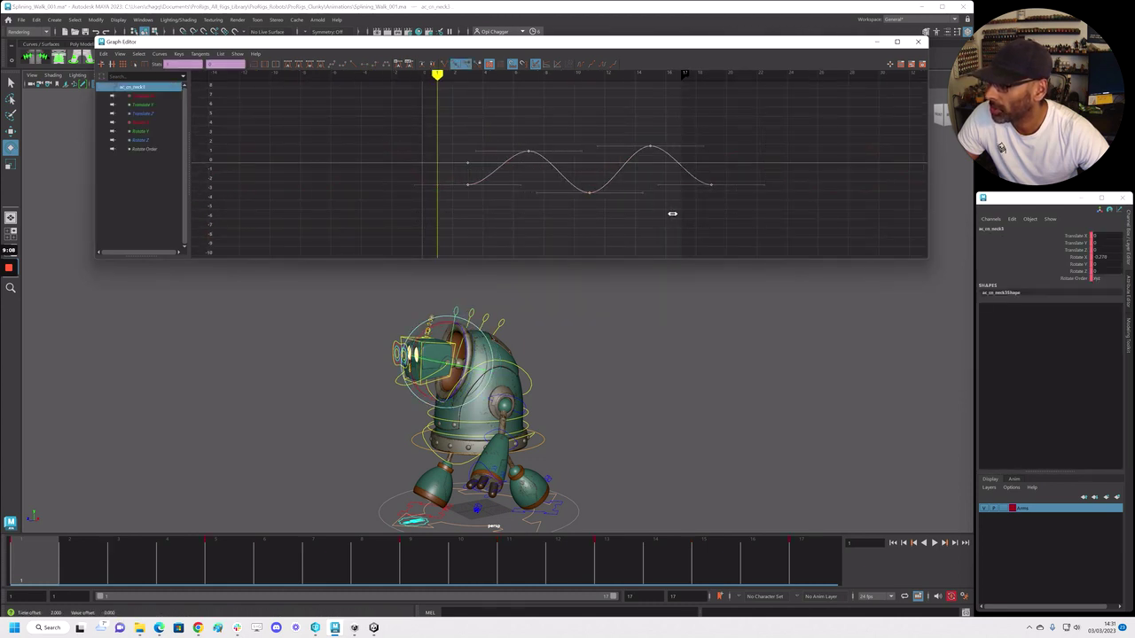
key(alt+v)
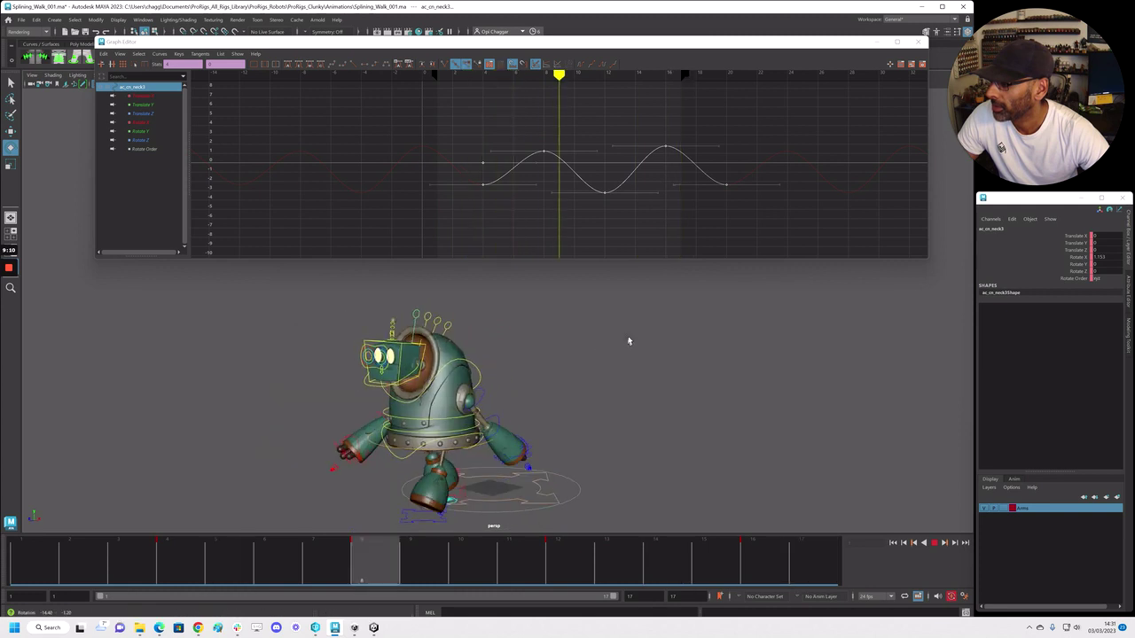
click(626, 336)
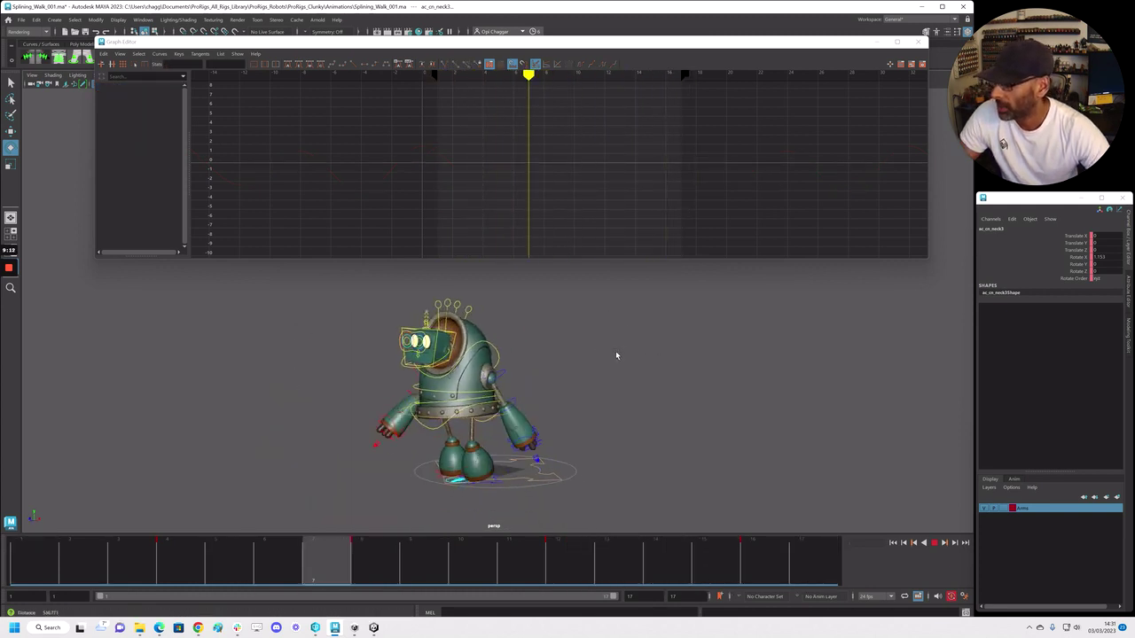
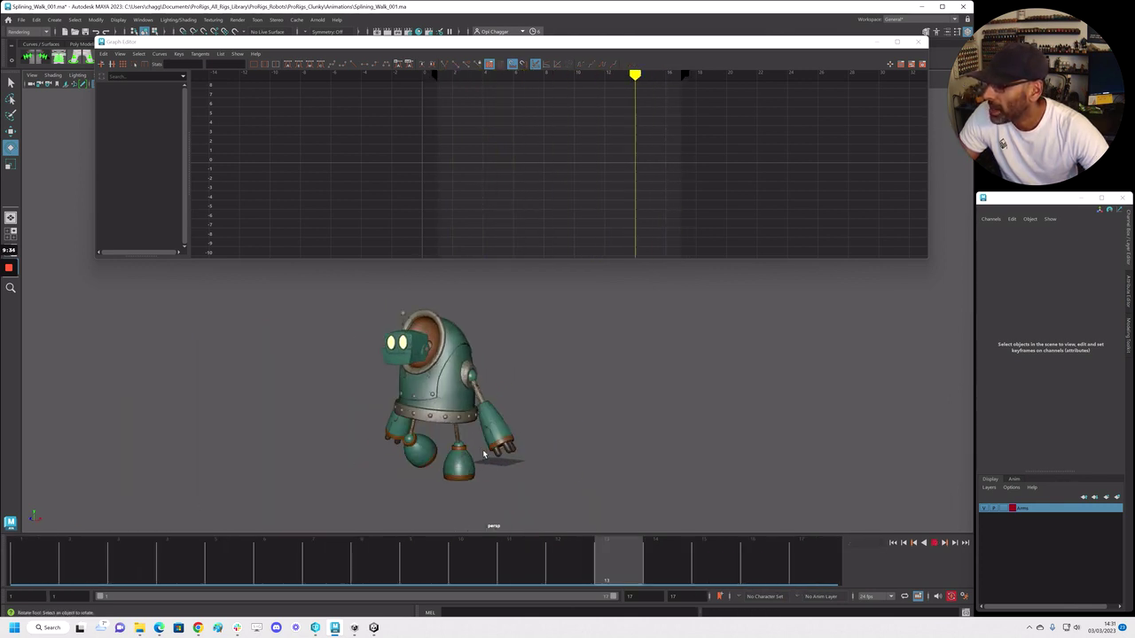
click(42, 545)
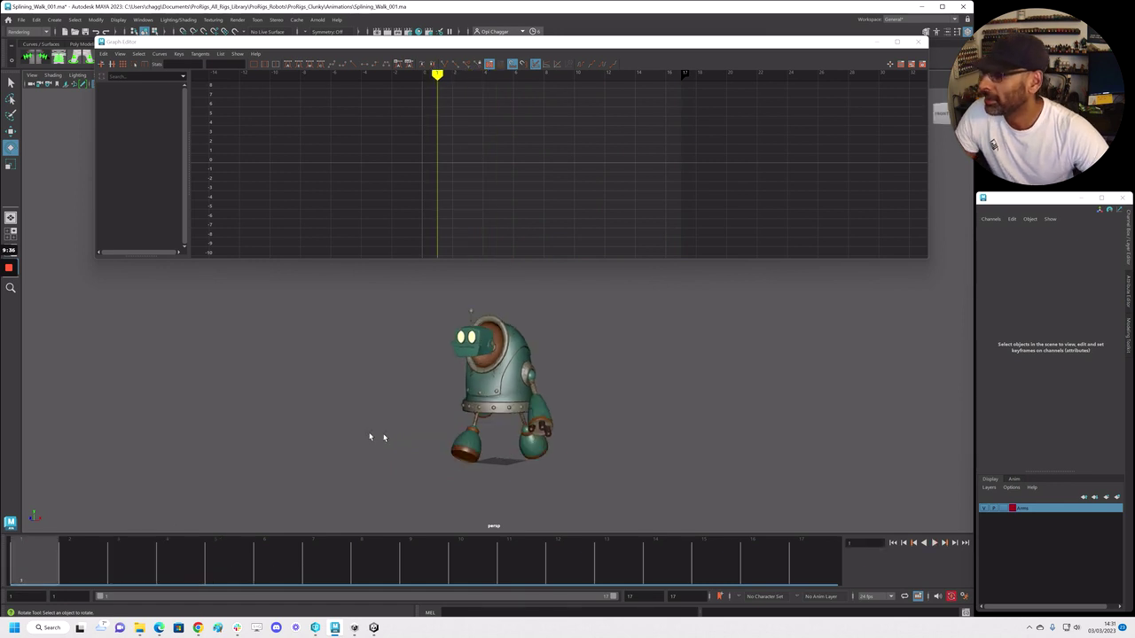
Show the rig controls and select the four neck controls together
alt+right_drag(384, 437, 505, 436)
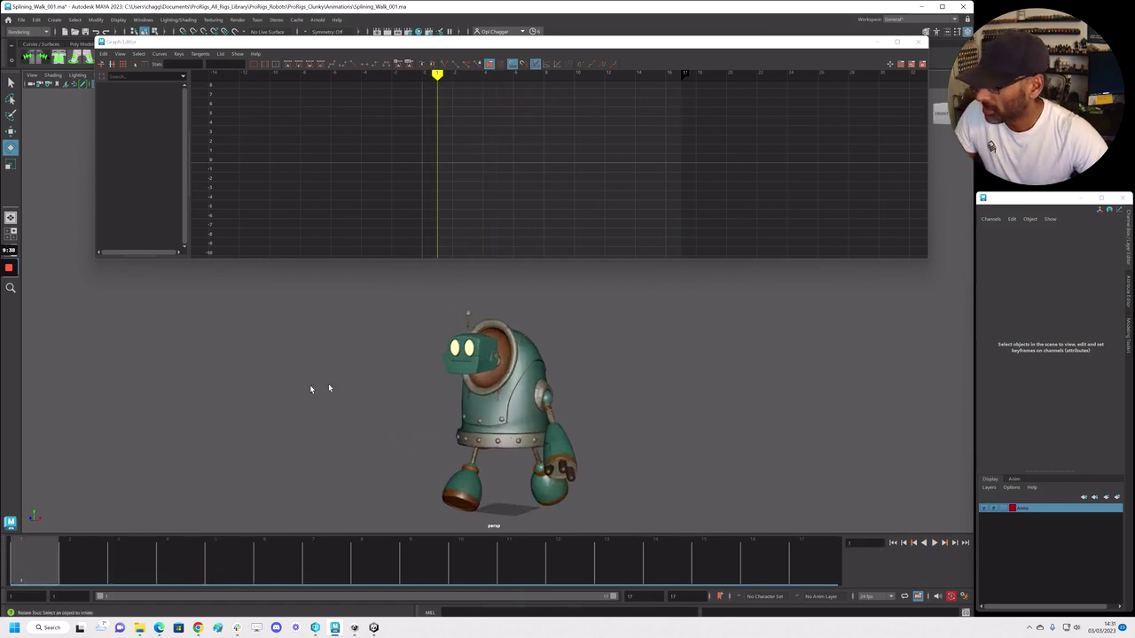
key(alt+1)
key(alt+1)
key(alt+1)
alt+right_drag(385, 393, 484, 404)
alt+drag(483, 403, 449, 388)
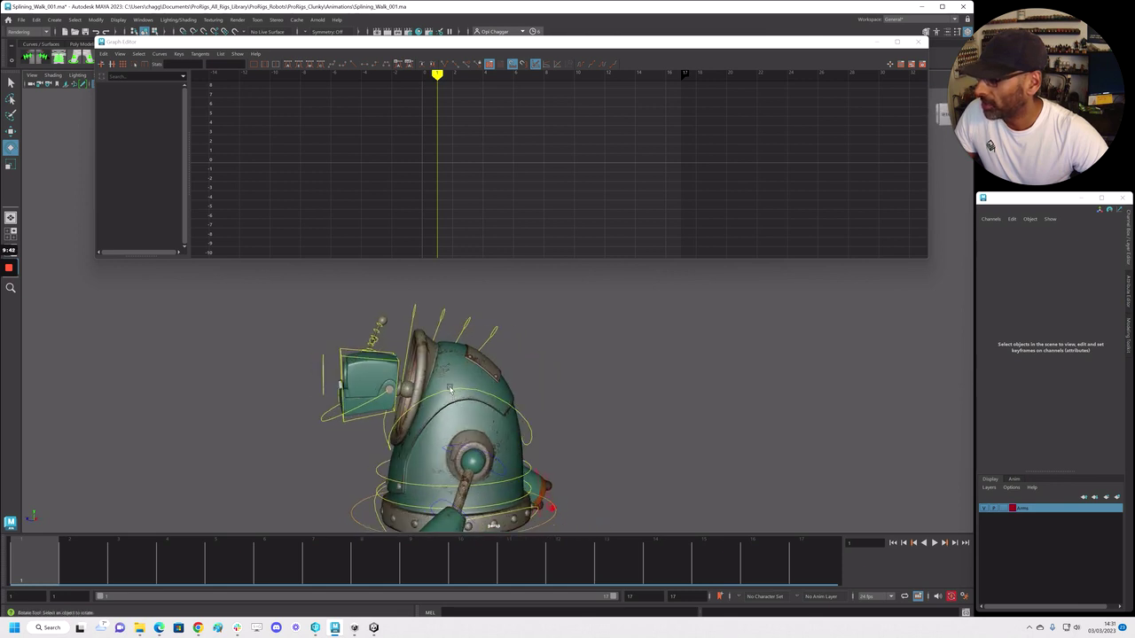
drag(515, 331, 517, 330)
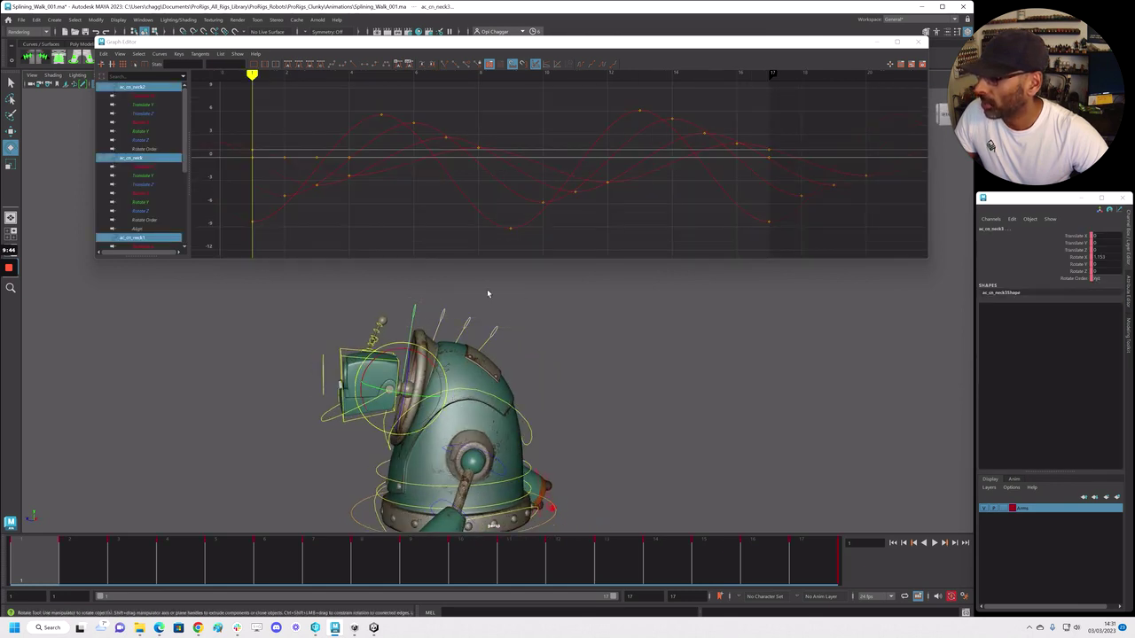
click(488, 294)
alt+drag(440, 322, 526, 330)
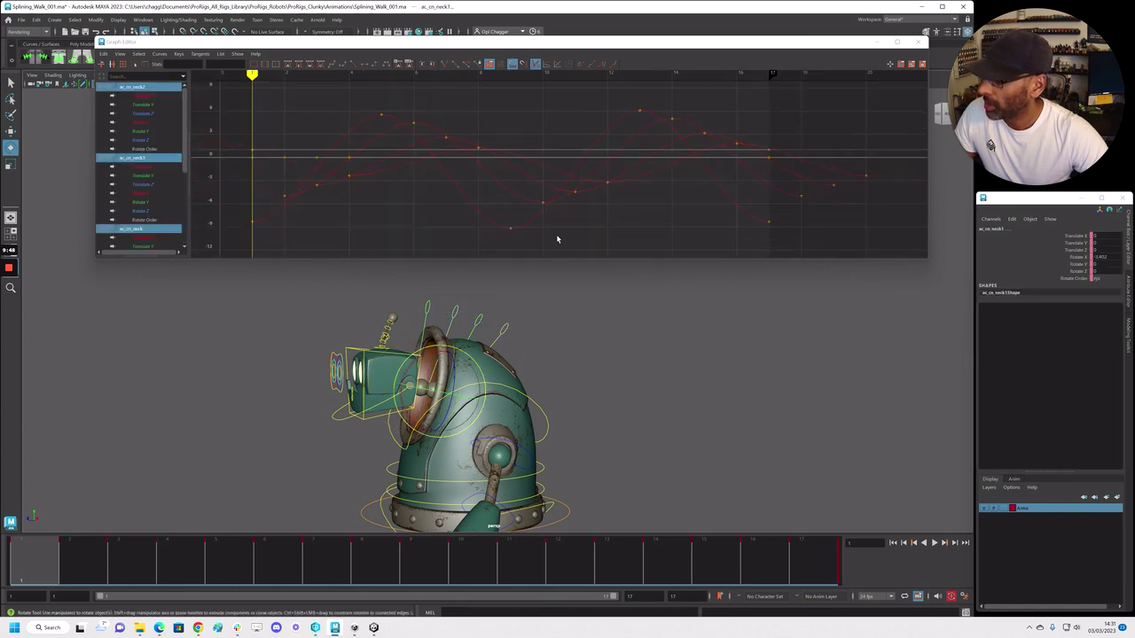
Scale all the neck controls' keys down in value, bringing the neck base's peaks to about 2 and lows to about -6, and play back
scroll(582, 143, down, 4)
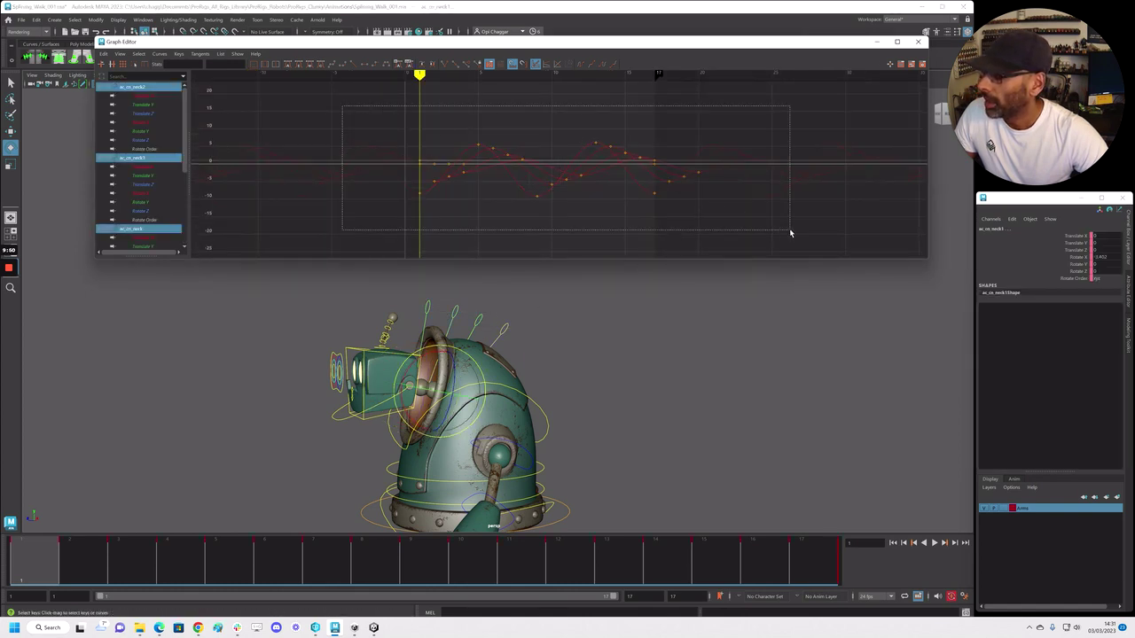
drag(790, 233, 791, 234)
key(f)
scroll(554, 204, up, 1)
key(r)
scroll(520, 168, down, 4)
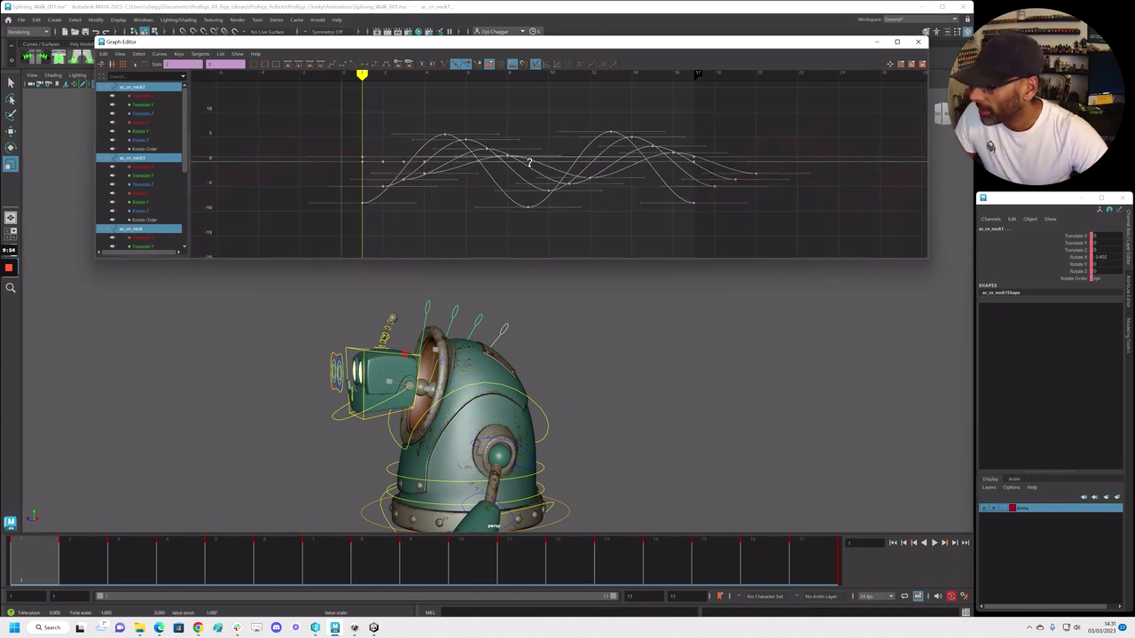
shift+middle_drag(530, 169, 531, 176)
key(alt+v)
alt+right_drag(463, 444, 450, 441)
alt+drag(459, 435, 494, 433)
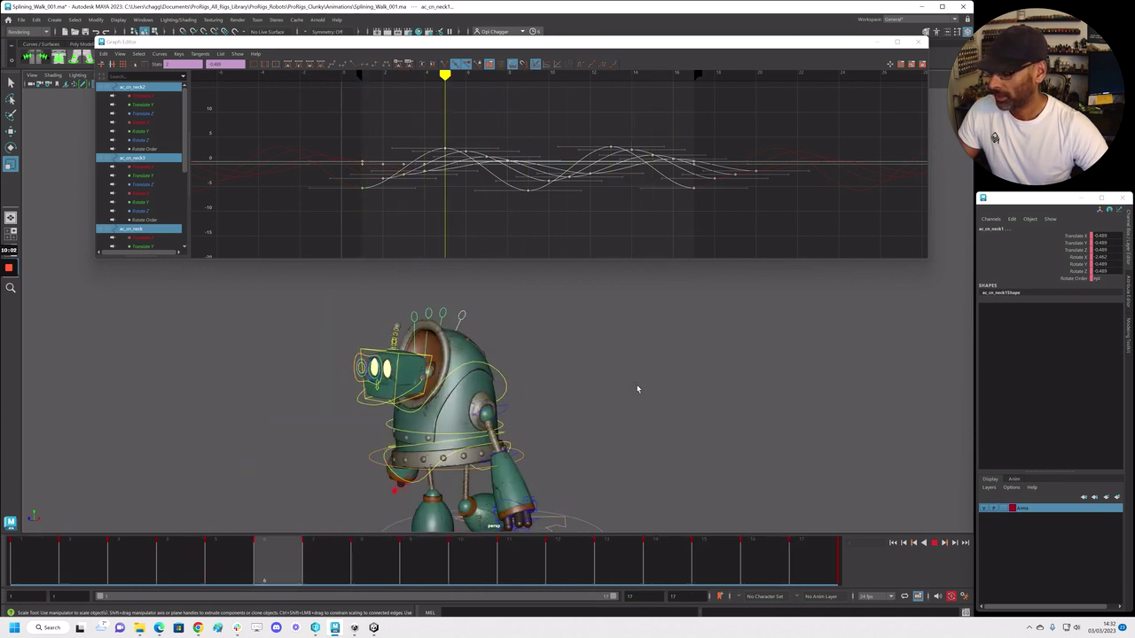
Rescale the neck keys during playback so the neck base's curve peaks at about 3 and dips to about -8
alt+right_drag(686, 391, 502, 405)
alt+drag(501, 405, 534, 402)
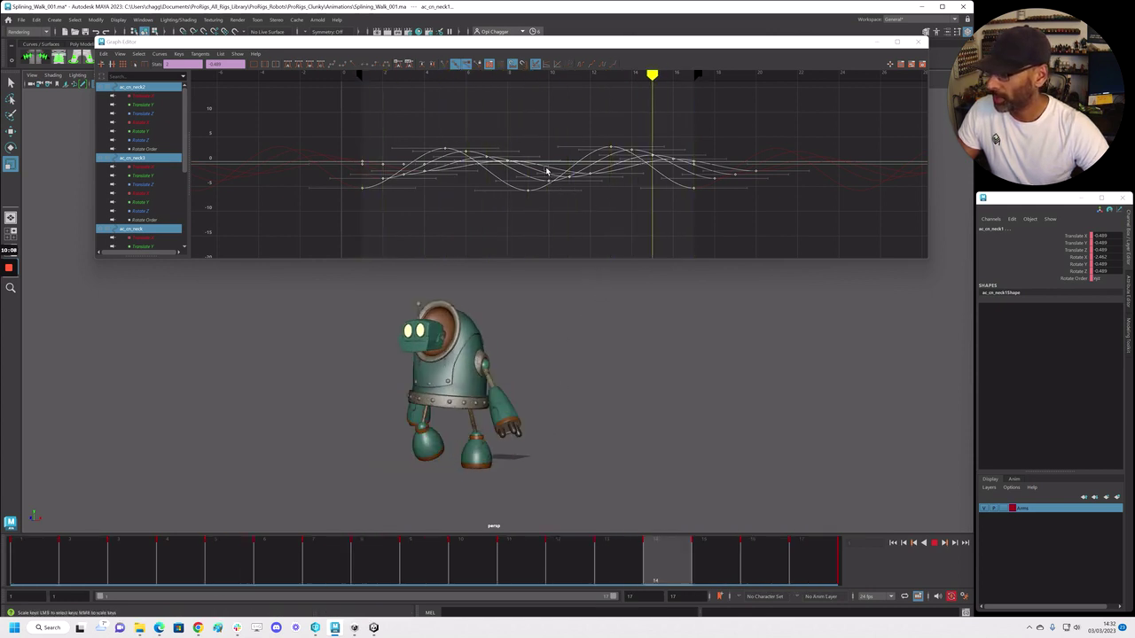
middle_drag(547, 162, 547, 171)
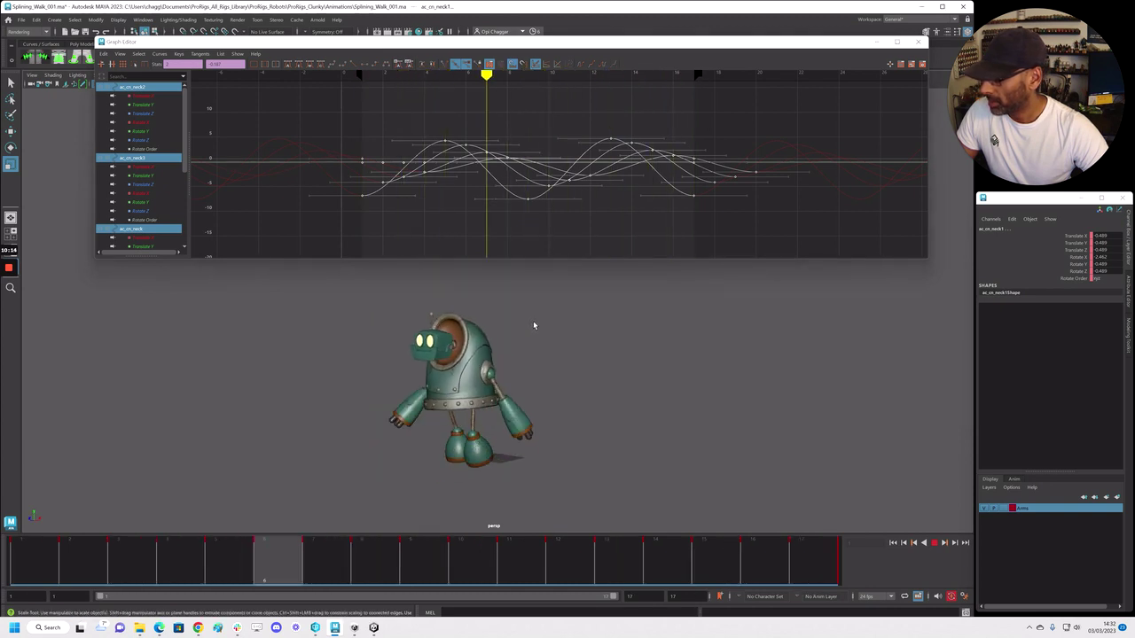
mouse_move(559, 163)
middle_down()
mouse_move(561, 178)
mouse_move(557, 164)
middle_up()
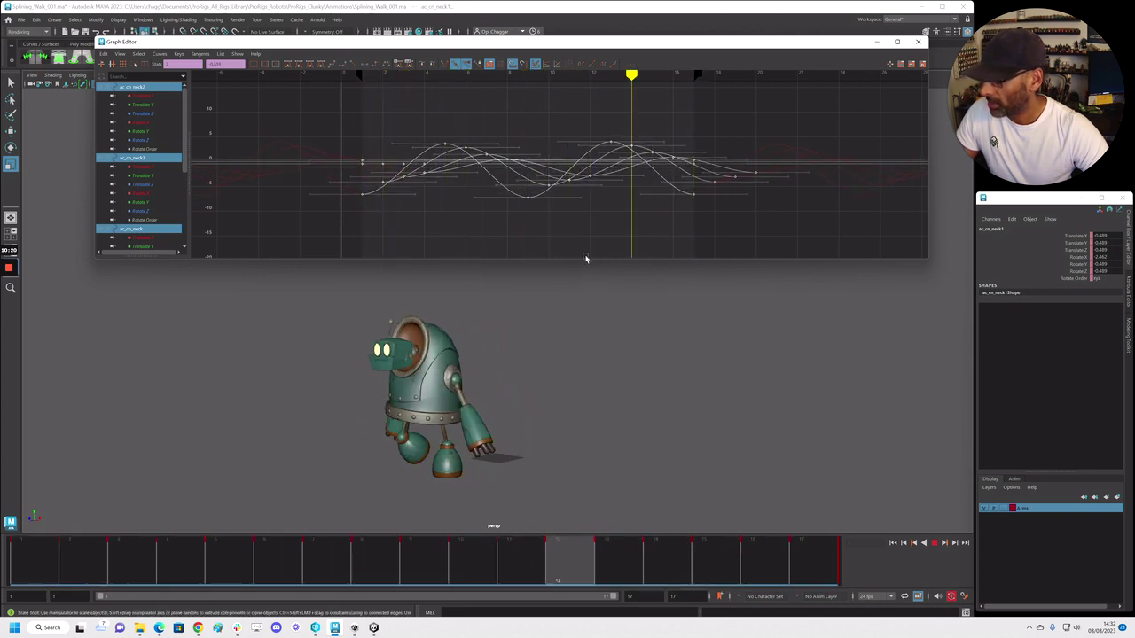
click(570, 278)
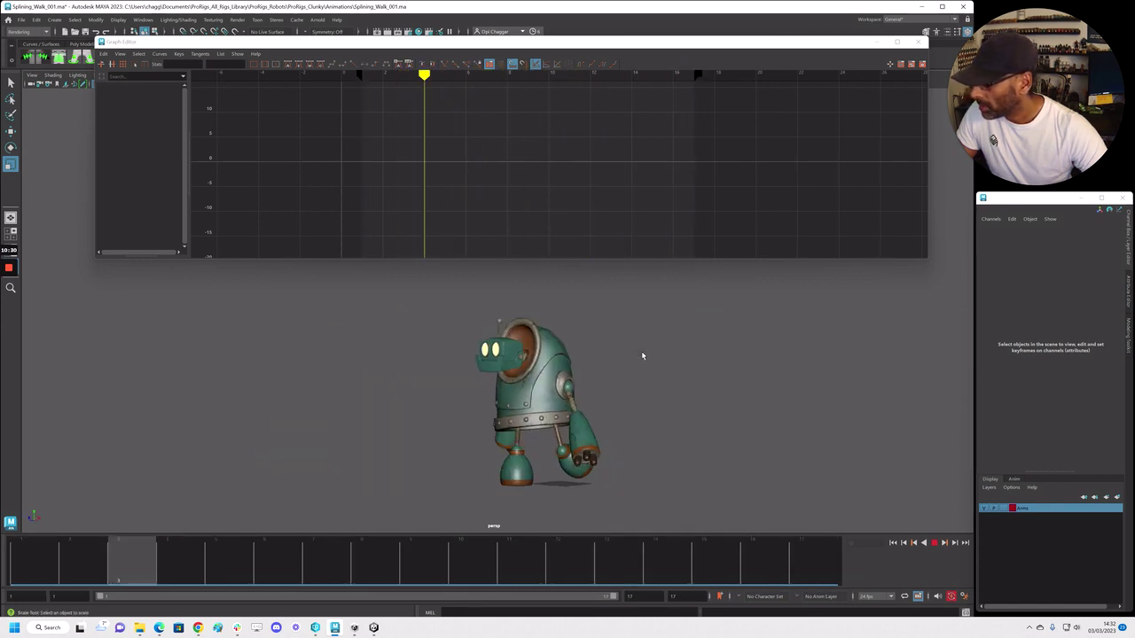
Examine the robot's head, neck and antenna from the front and side, and close the Graph Editor
drag(364, 568, 33, 564)
alt+right_drag(309, 409, 377, 368)
alt+middle_drag(376, 368, 275, 332)
alt+drag(282, 337, 393, 371)
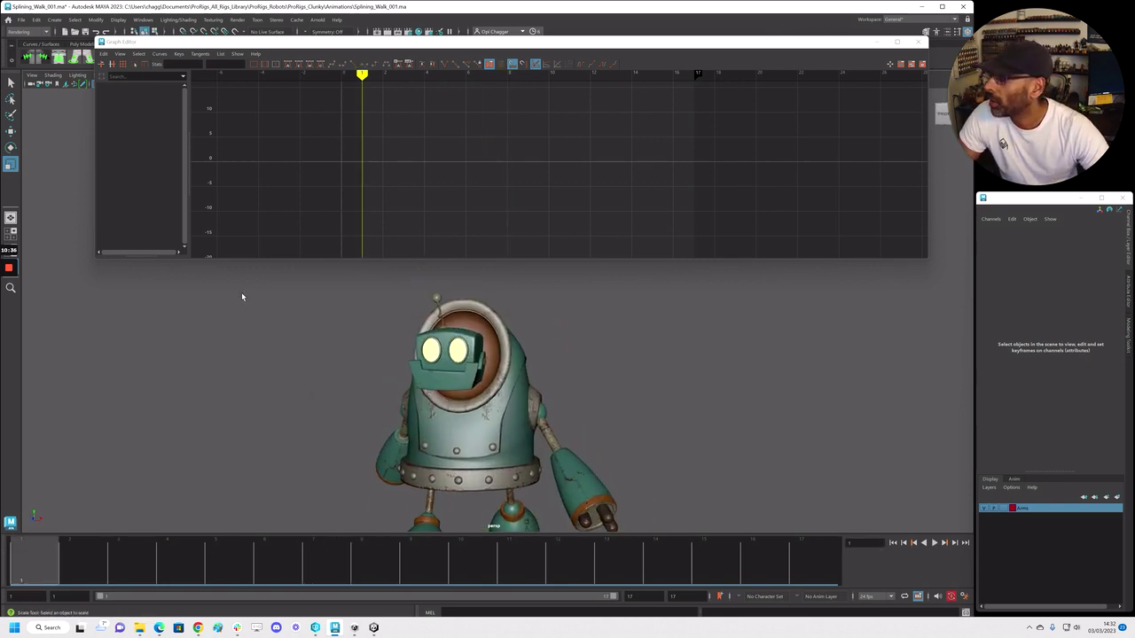
alt+drag(339, 307, 337, 329)
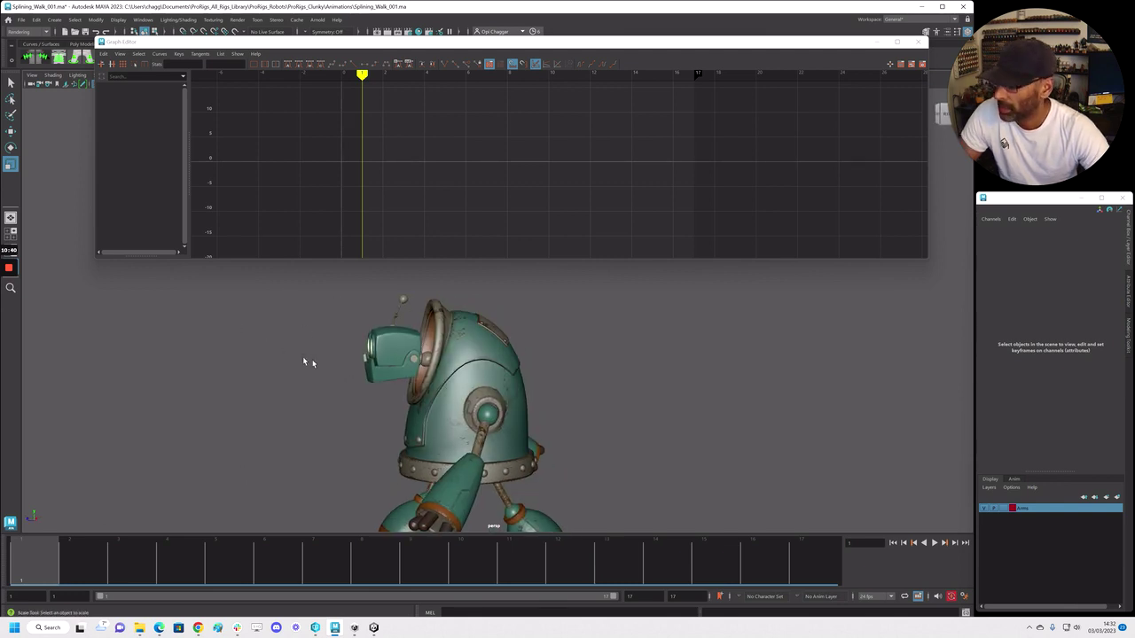
alt+right_drag(281, 340, 433, 382)
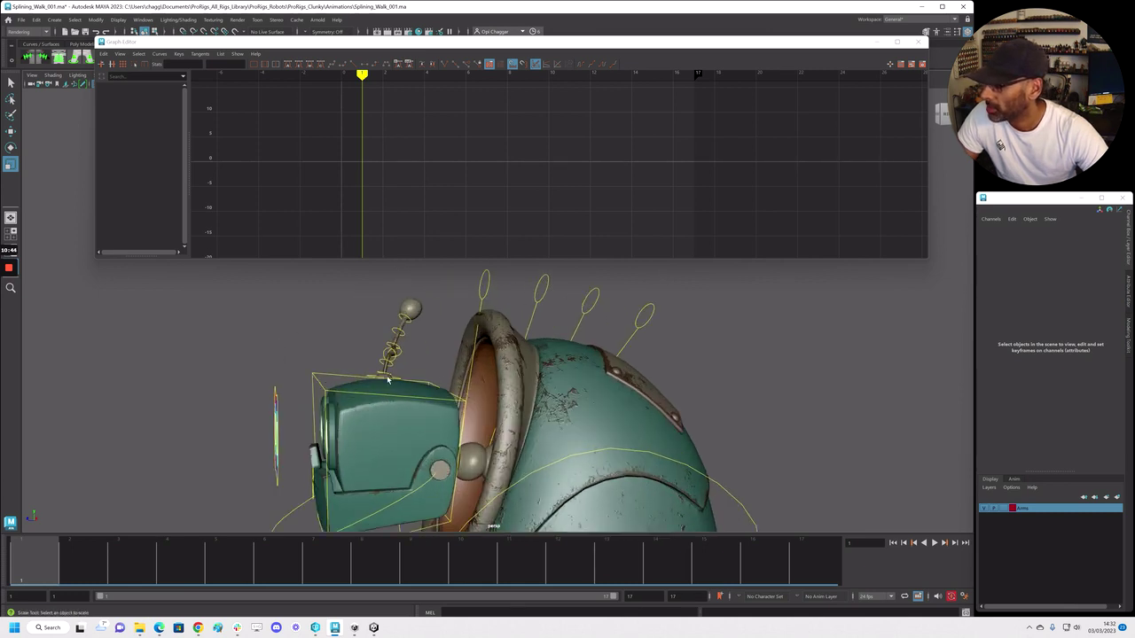
alt+right_drag(646, 376, 411, 376)
alt+drag(413, 379, 500, 398)
key(alt+v)
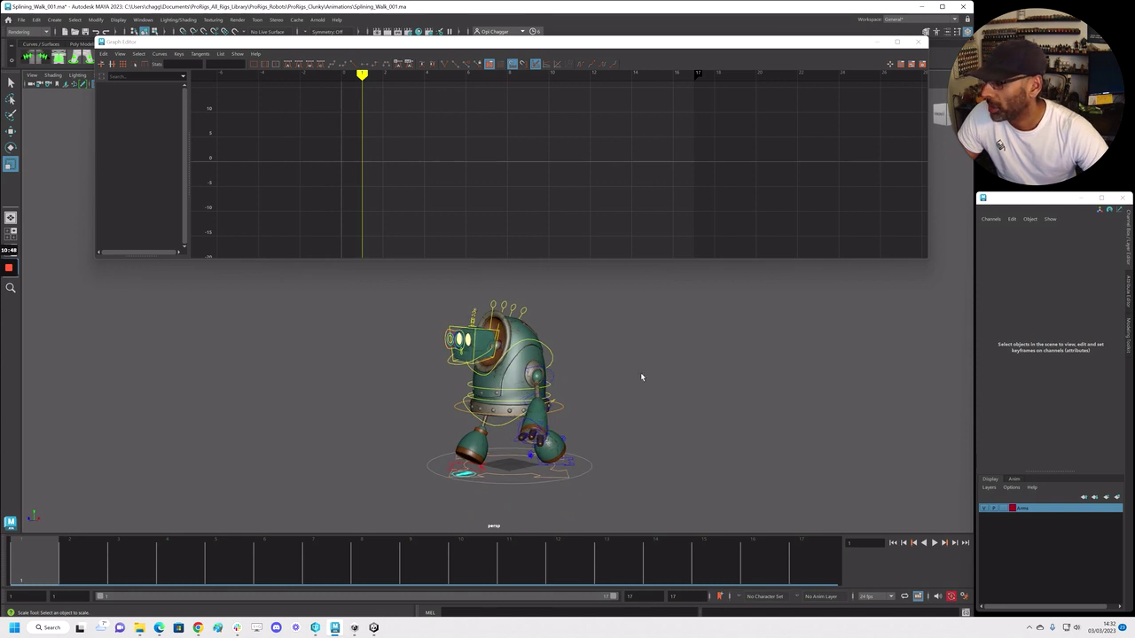
key(alt+1)
click(918, 41)
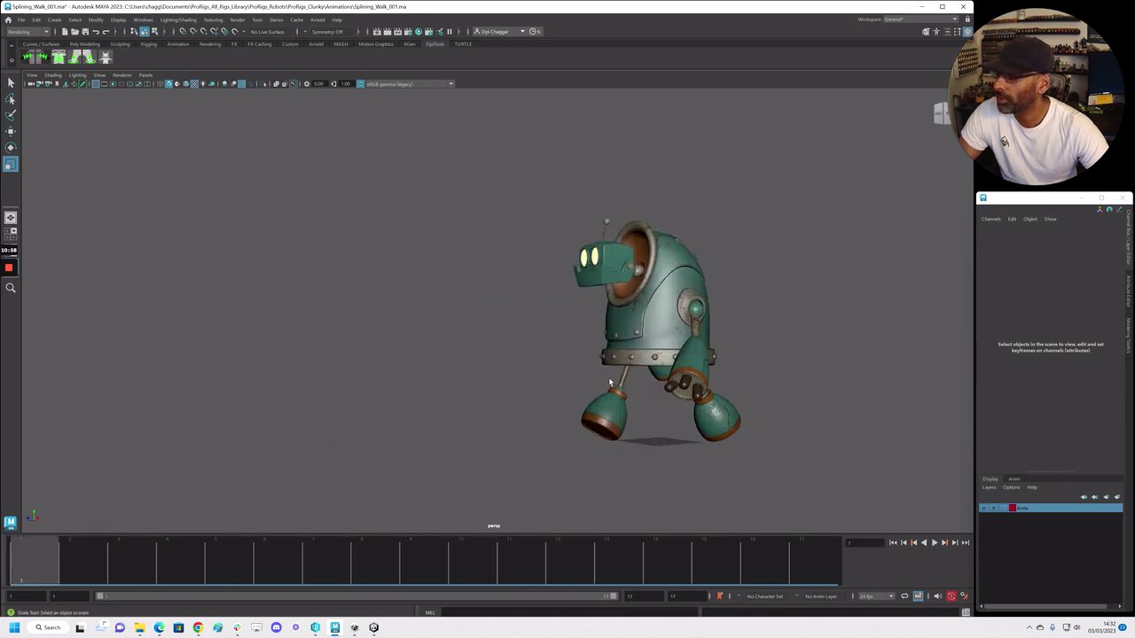
Key the head control's Rotate X at about 7 on frame 5 and -8.155 on frame 1
key(Escape)
alt+drag(249, 232, 257, 235)
key(alt+1)
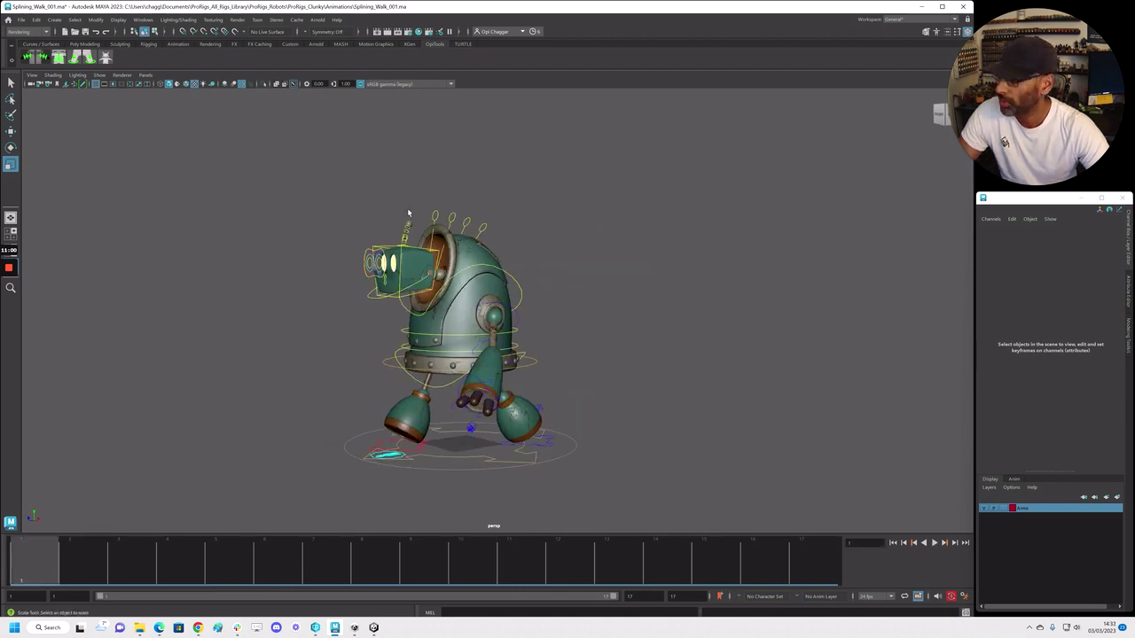
click(385, 249)
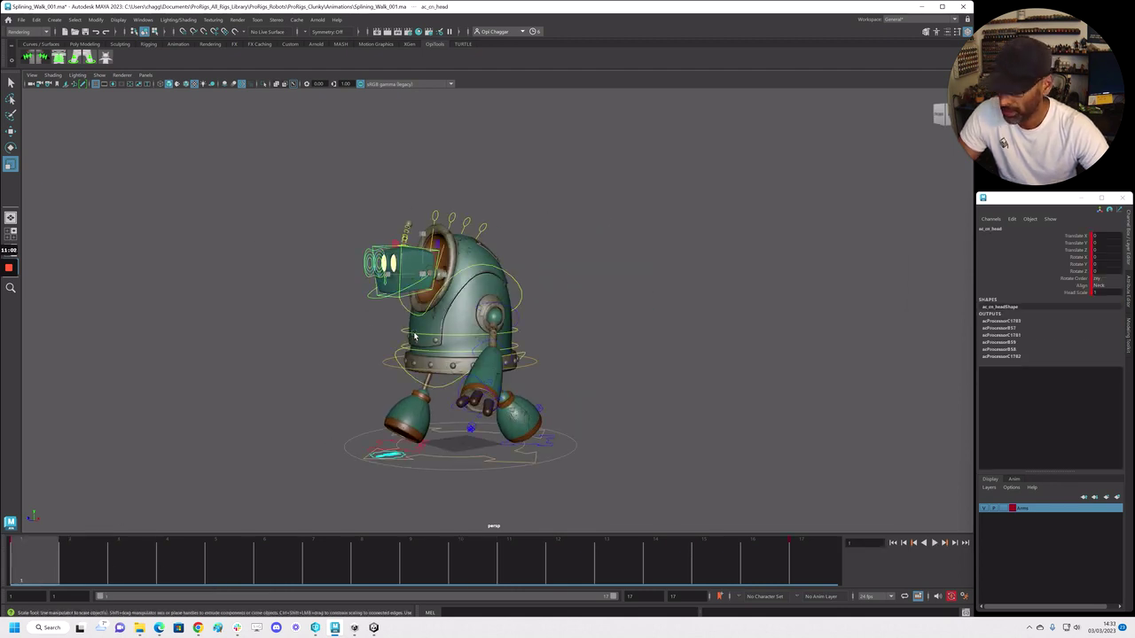
drag(69, 564, 227, 574)
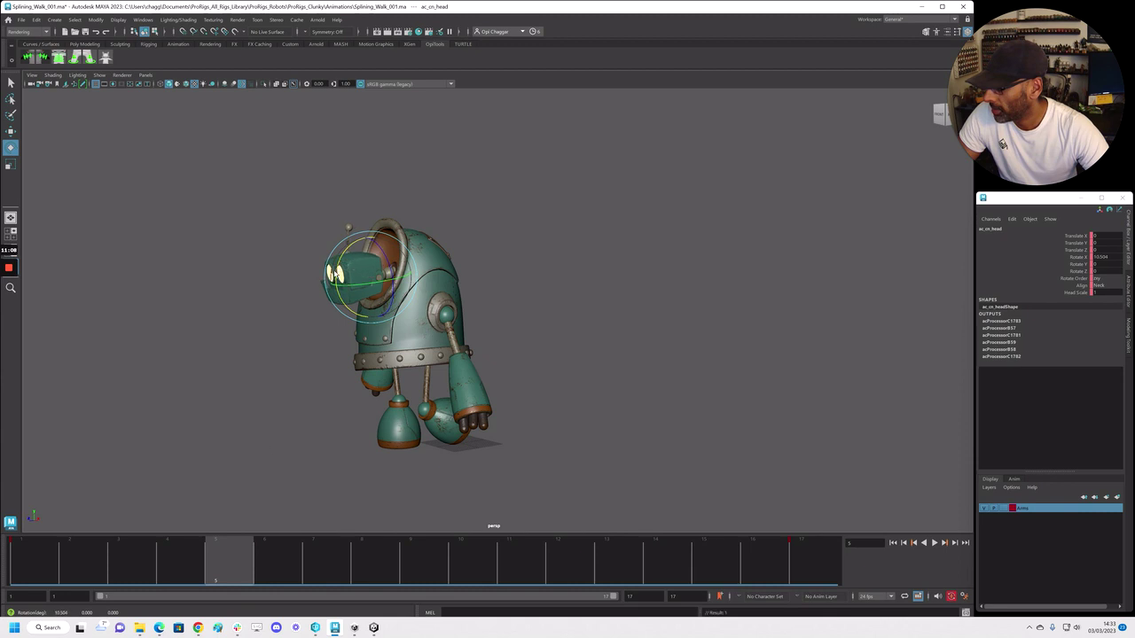
key(alt+v)
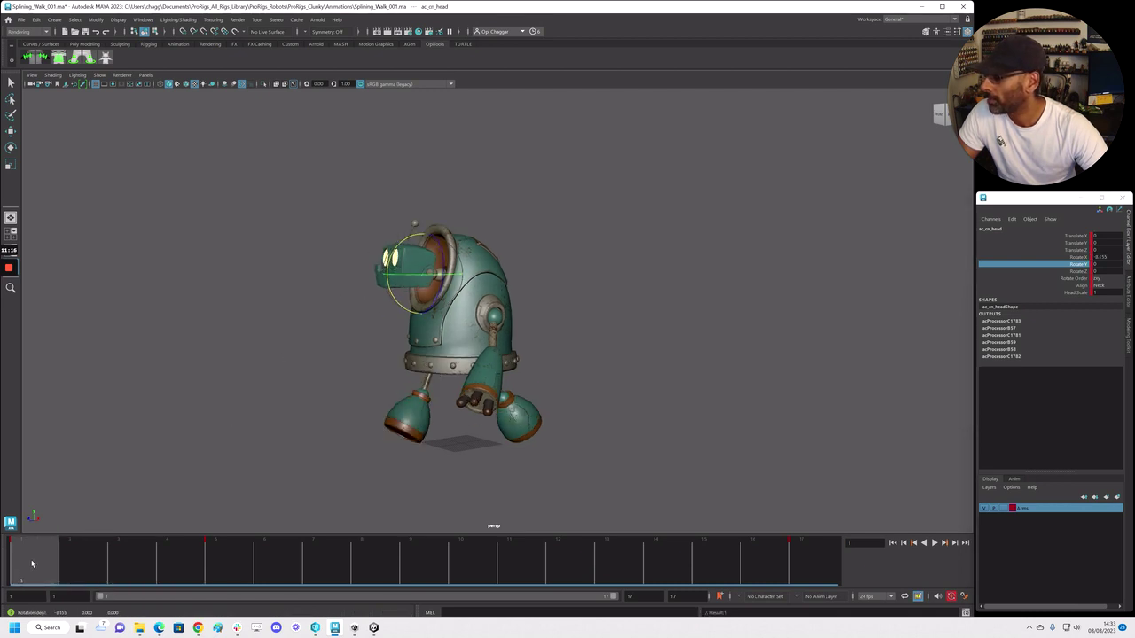
Key the head's Rotate X at about -6.4 on frame 9, 8.7 on frame 13 and -8.155 on frame 17, and play back
mouse_move(73, 559)
mouse_down()
mouse_move(178, 572)
mouse_move(430, 570)
mouse_up()
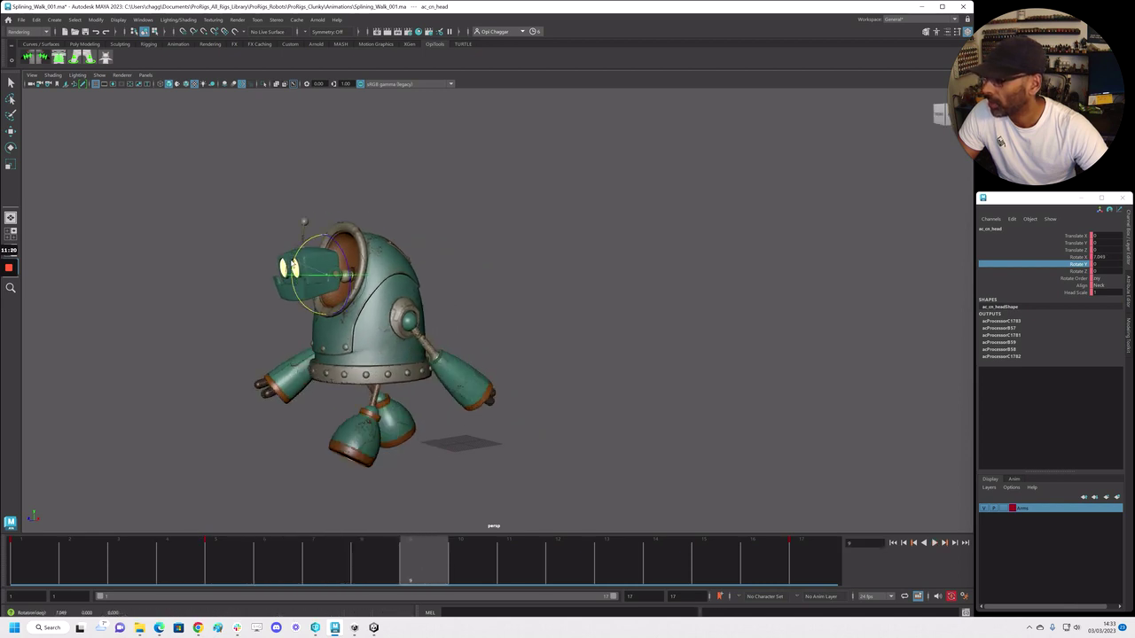
drag(446, 563, 598, 562)
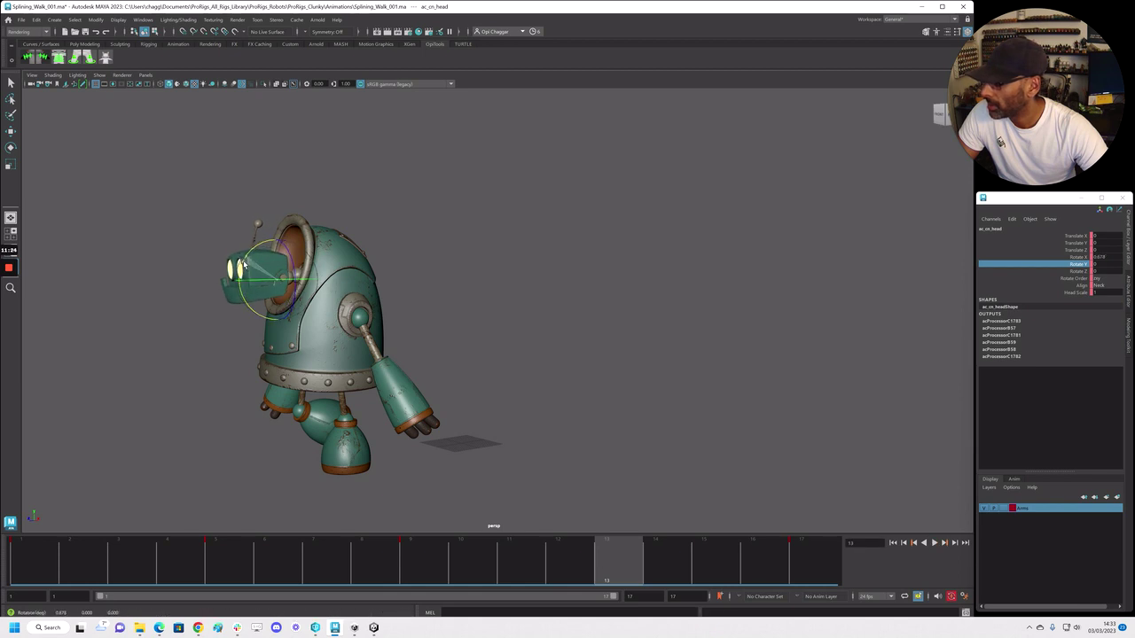
drag(613, 560, 811, 558)
alt+right_drag(519, 342, 321, 391)
key(alt+v)
alt+right_drag(399, 417, 554, 433)
alt+drag(555, 433, 528, 435)
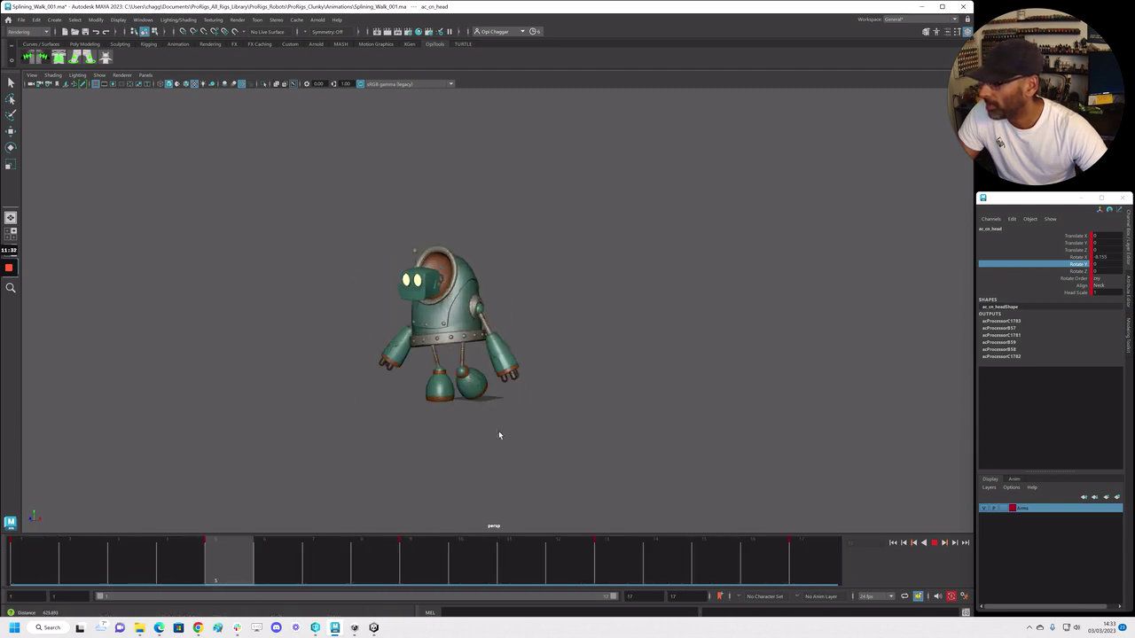
key(alt+v)
Open the head's curves in the Graph Editor, set Rotate X to cycle before and after its keys, and play back
key(g)
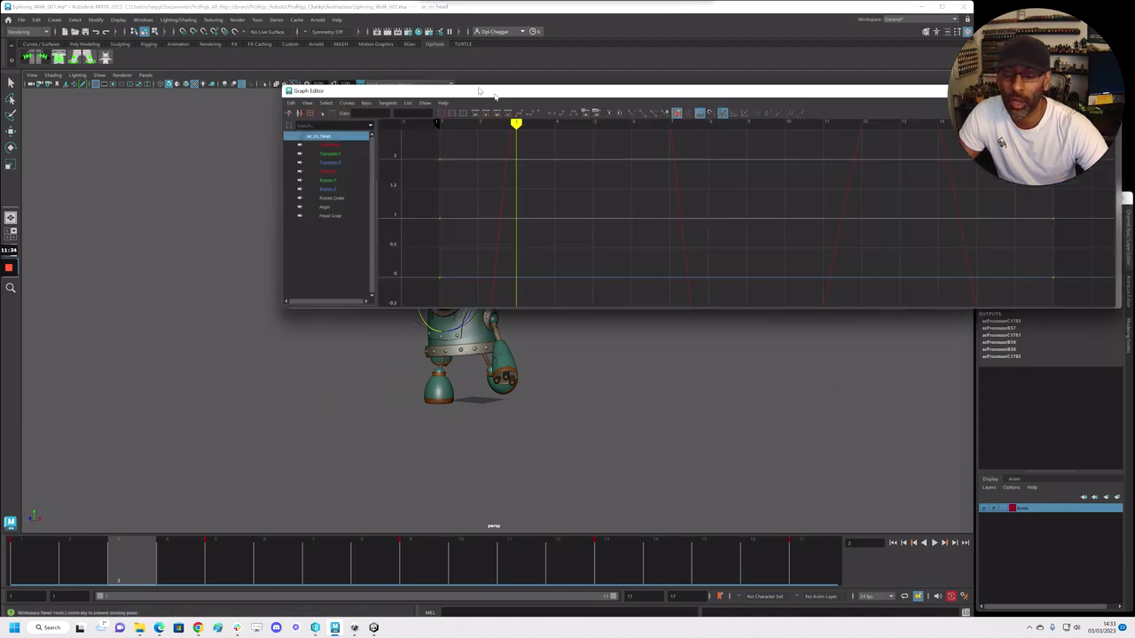
drag(495, 94, 351, 75)
key(f)
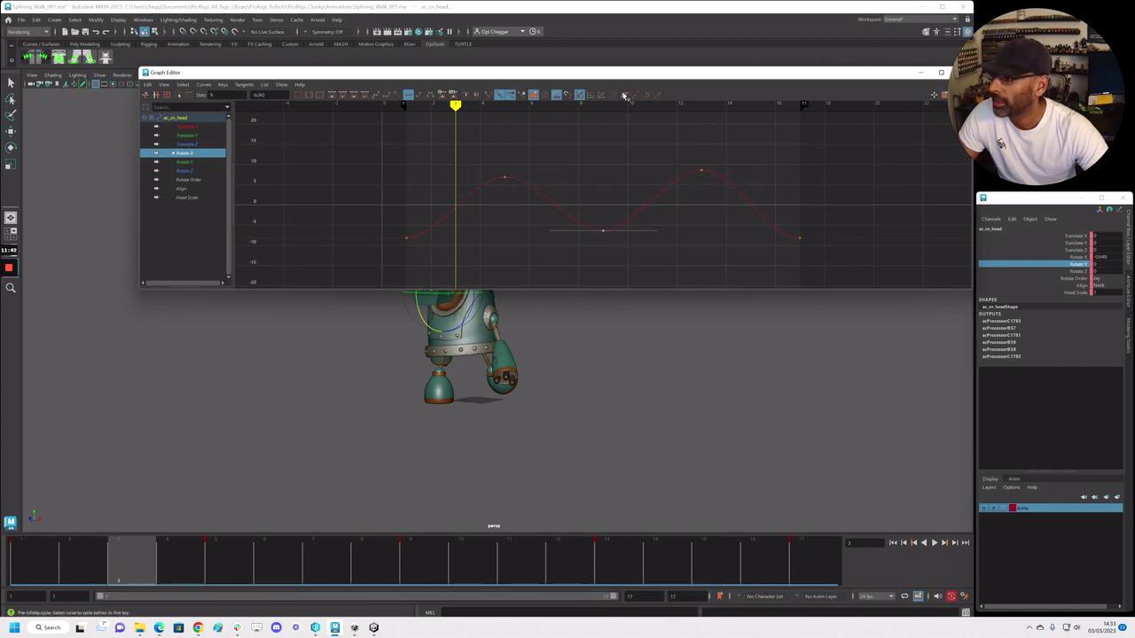
key(alt+v)
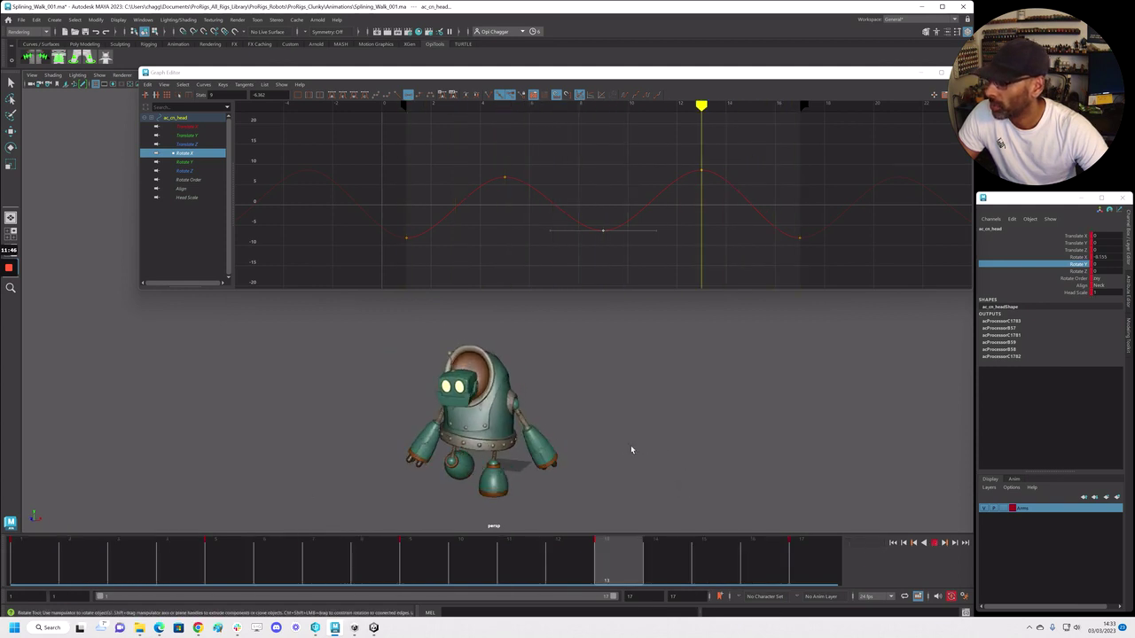
Shift all of the head's Rotate X keys four frames later and play back the walk
key(Escape)
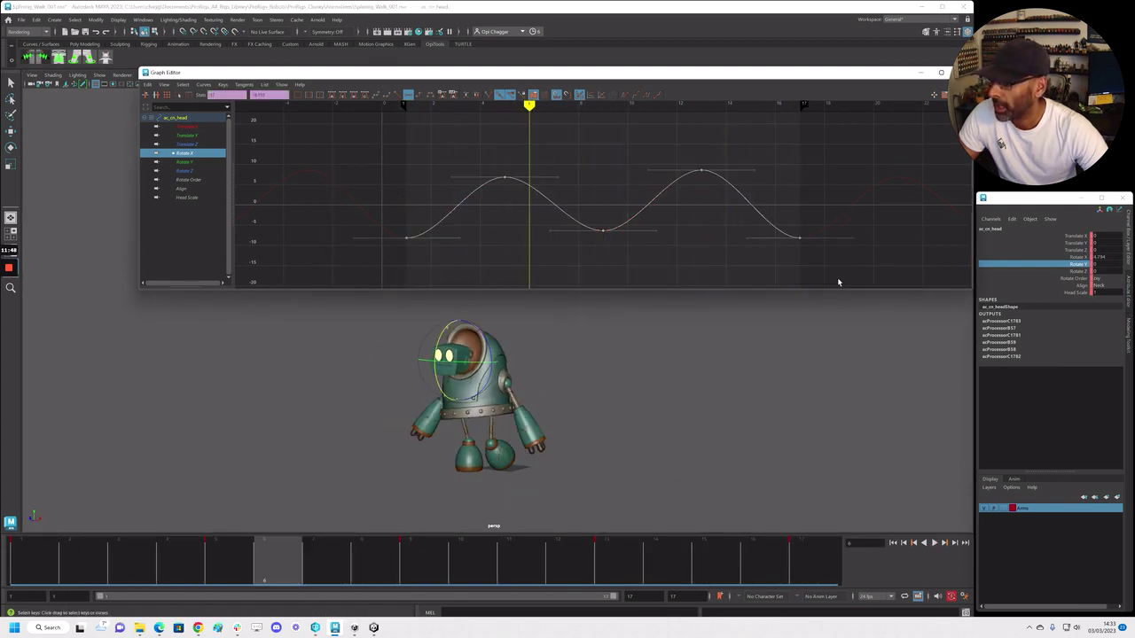
shift+middle_drag(723, 260, 823, 265)
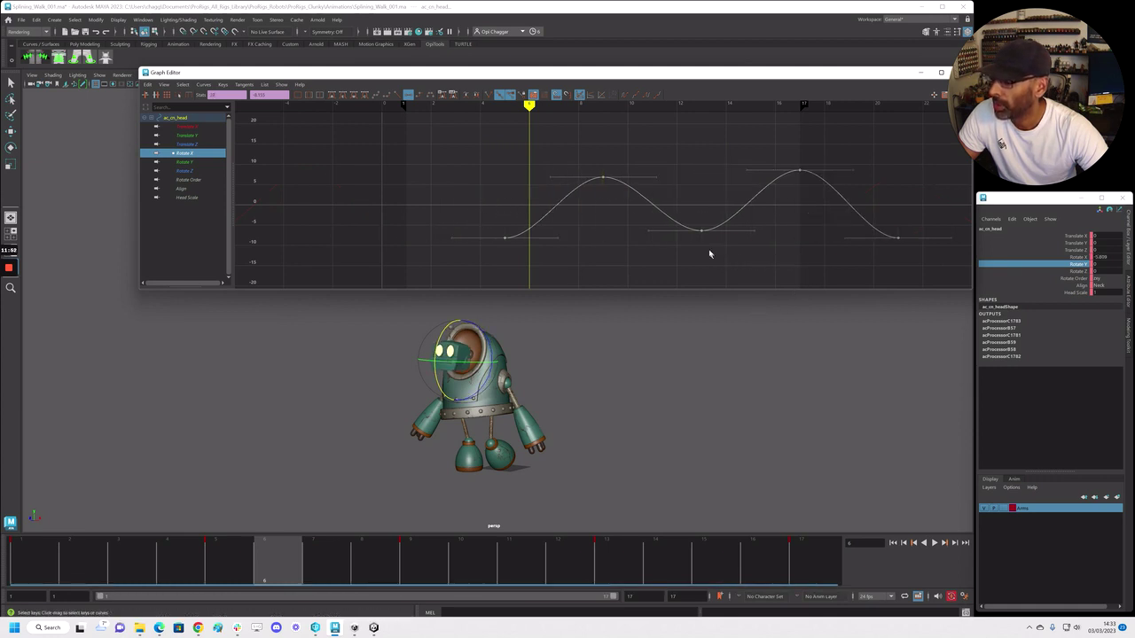
key(alt+v)
key(Escape)
Move the head's Rotate X keys two frames earlier, play back, and move them one more frame earlier
shift+middle_drag(642, 258, 601, 246)
key(alt+v)
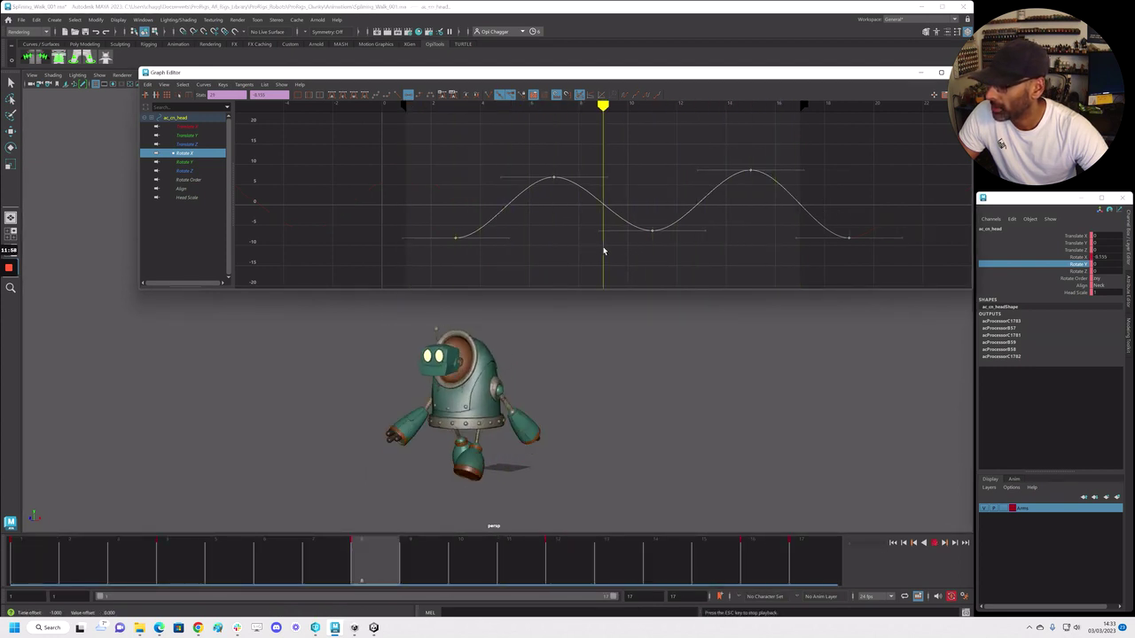
shift+middle_drag(602, 249, 583, 246)
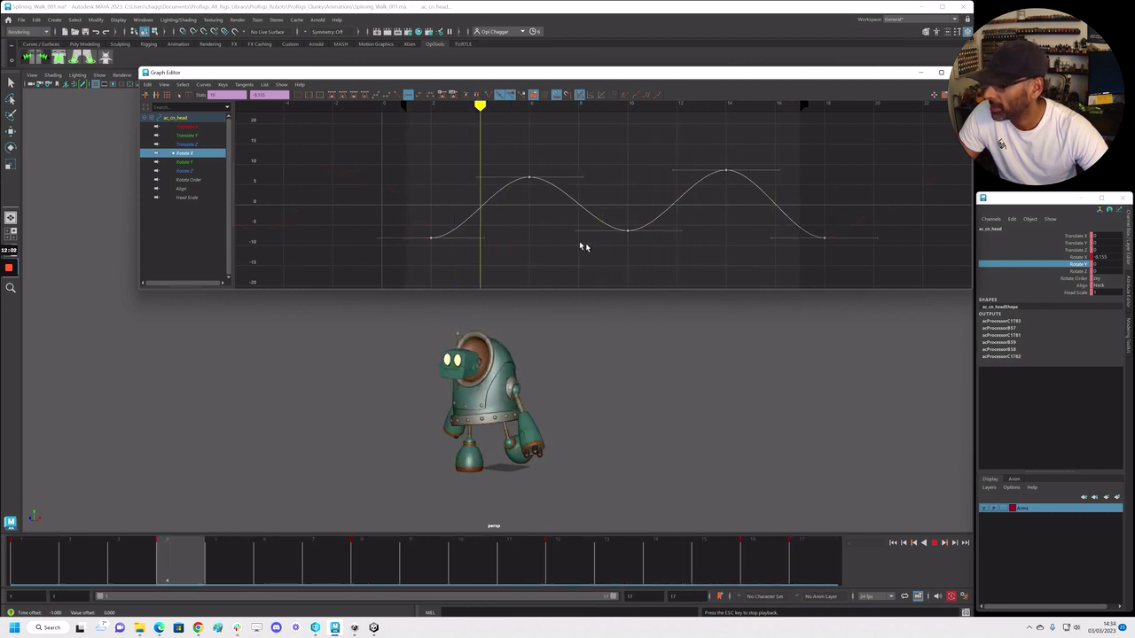
Flatten the head's Rotate X curve by lowering its two peak keys and raising its three low keys
click(716, 171)
shift+middle_drag(749, 192, 750, 198)
drag(401, 221, 891, 265)
shift+middle_drag(885, 267, 884, 256)
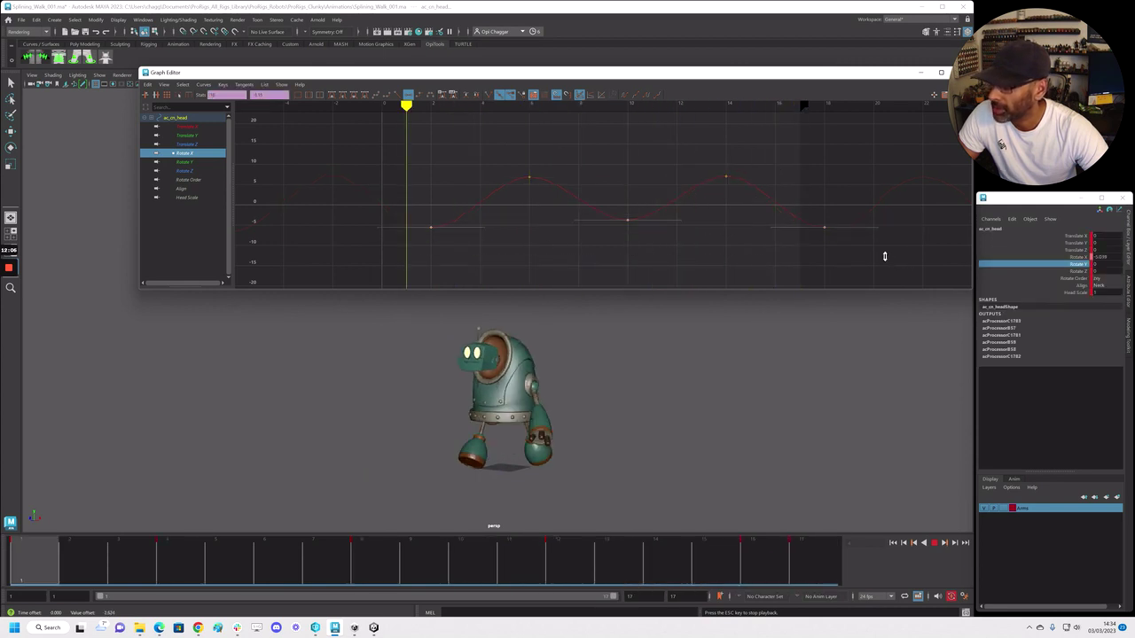
drag(521, 168, 753, 208)
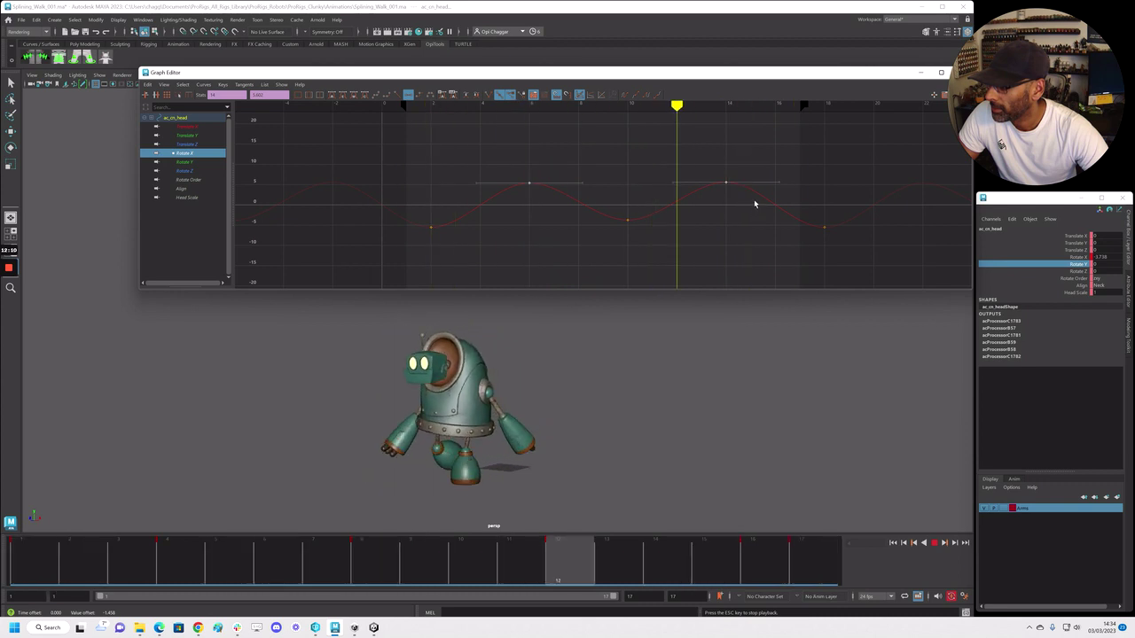
Close the Graph Editor, deselect the head control and play back the walk cycle to review the head motion
click(940, 72)
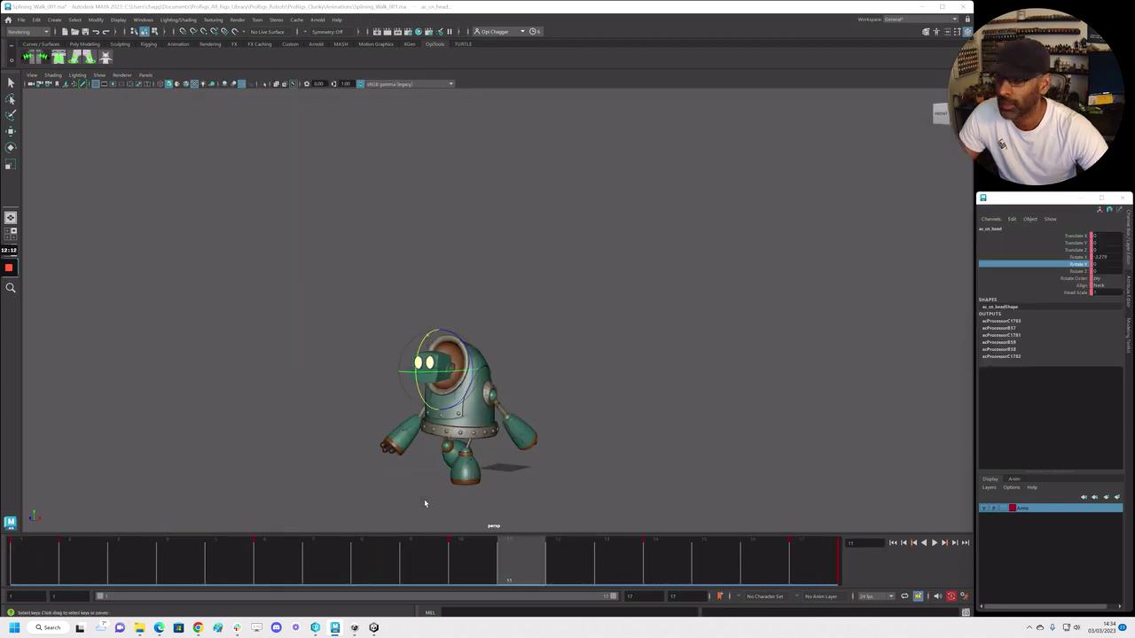
click(332, 443)
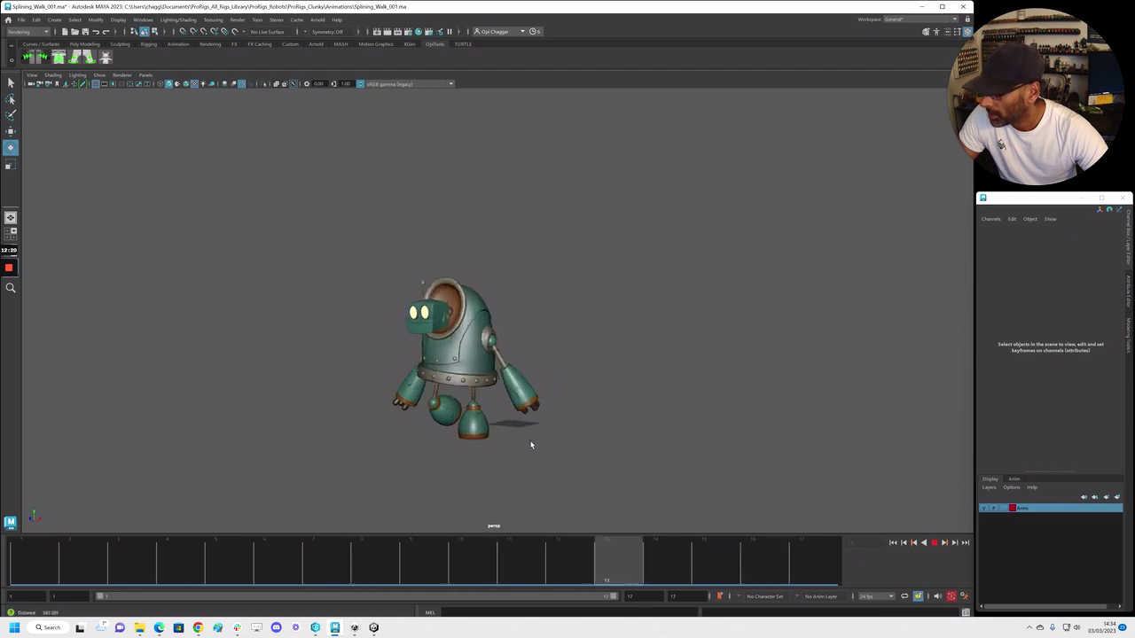
key(alt+v)
click(42, 556)
key(alt+v)
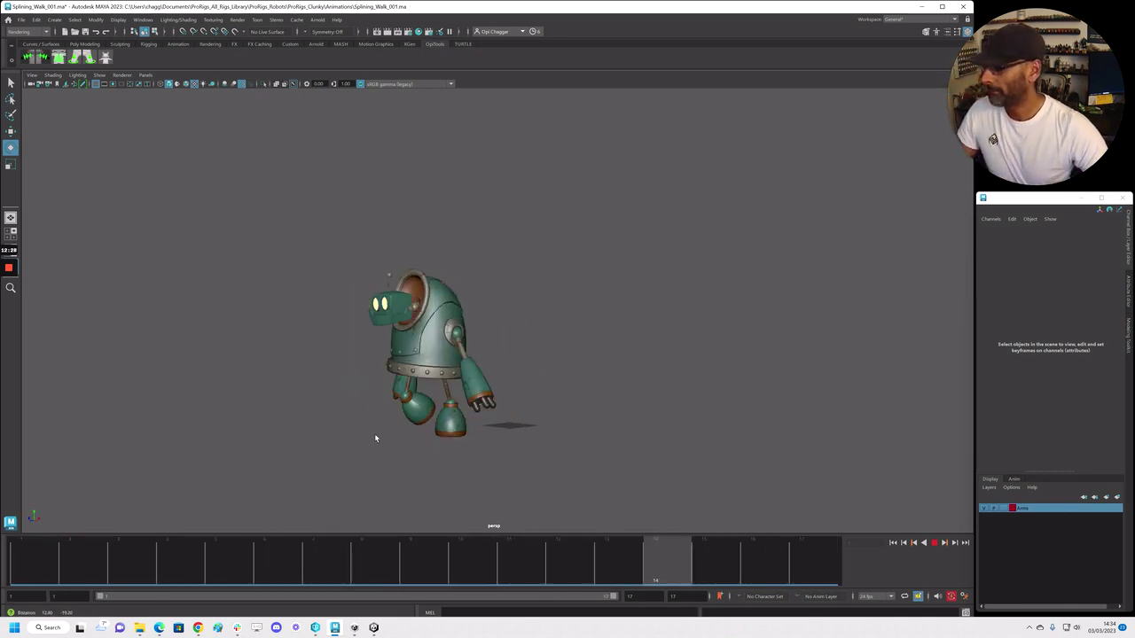
key(Escape)
Try rotating the antenna's middle FK control and its base control on frame 1, and undo the rotation
alt+drag(134, 513, 473, 428)
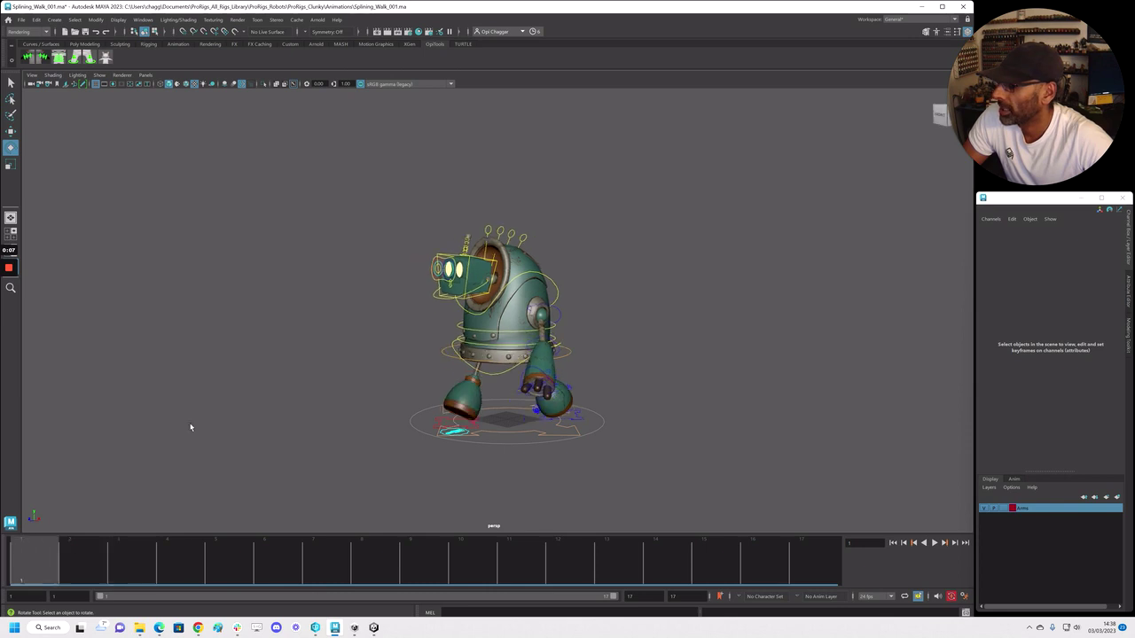
alt+right_drag(191, 427, 525, 394)
alt+middle_drag(525, 395, 612, 470)
alt+right_drag(532, 426, 618, 407)
alt+drag(618, 408, 497, 355)
alt+right_drag(496, 354, 479, 375)
click(459, 380)
click(467, 304)
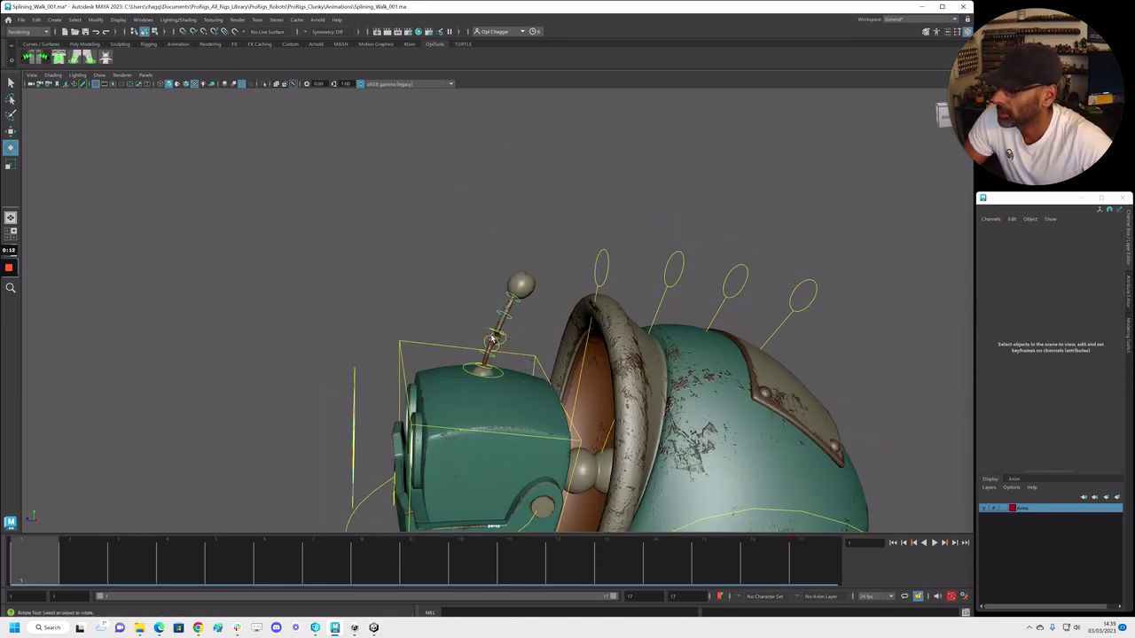
click(492, 330)
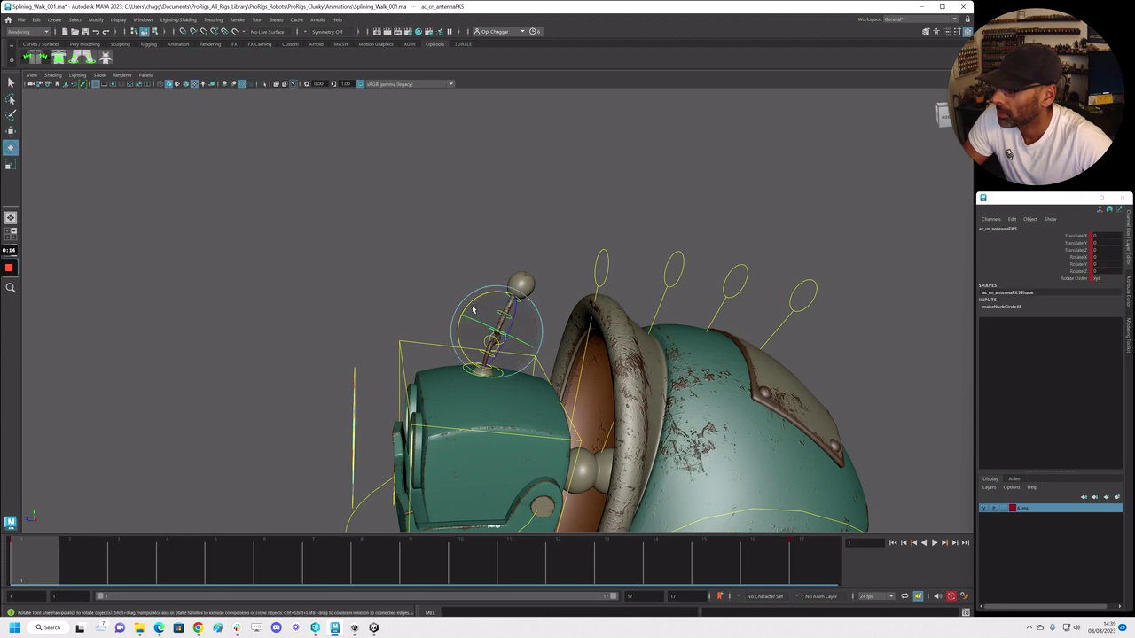
drag(469, 325, 435, 311)
click(480, 374)
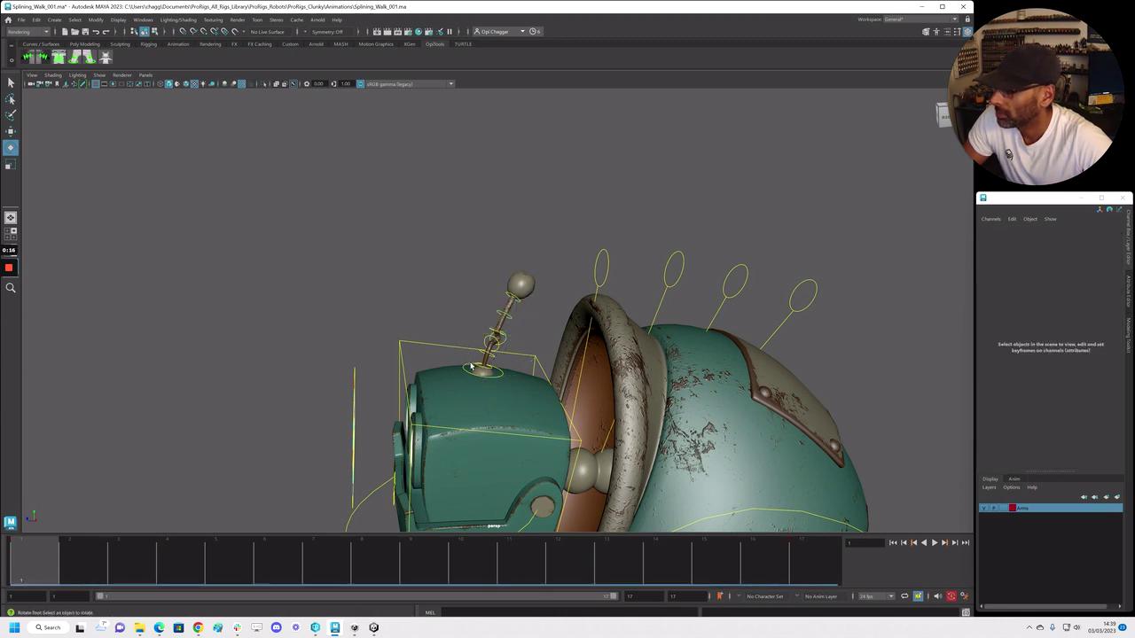
click(473, 366)
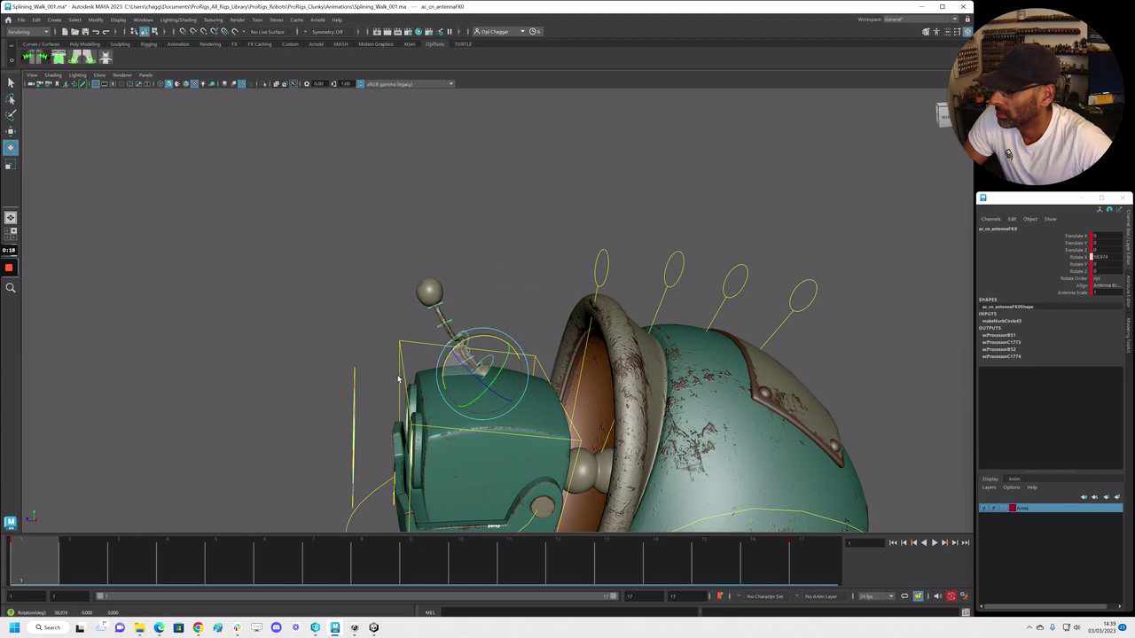
key(ctrl+z)
Rotate the antennaFK1 control forward to Rotate X 43.441 on frame 10 and play back the motion
click(484, 373)
click(482, 369)
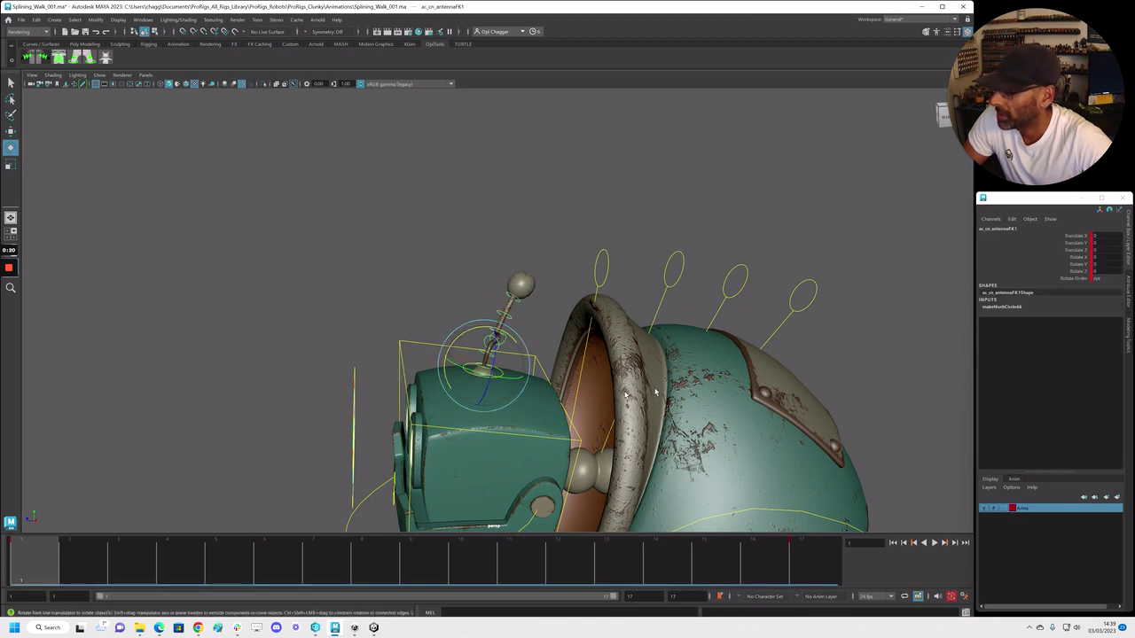
alt+drag(655, 393, 300, 465)
drag(146, 573, 472, 568)
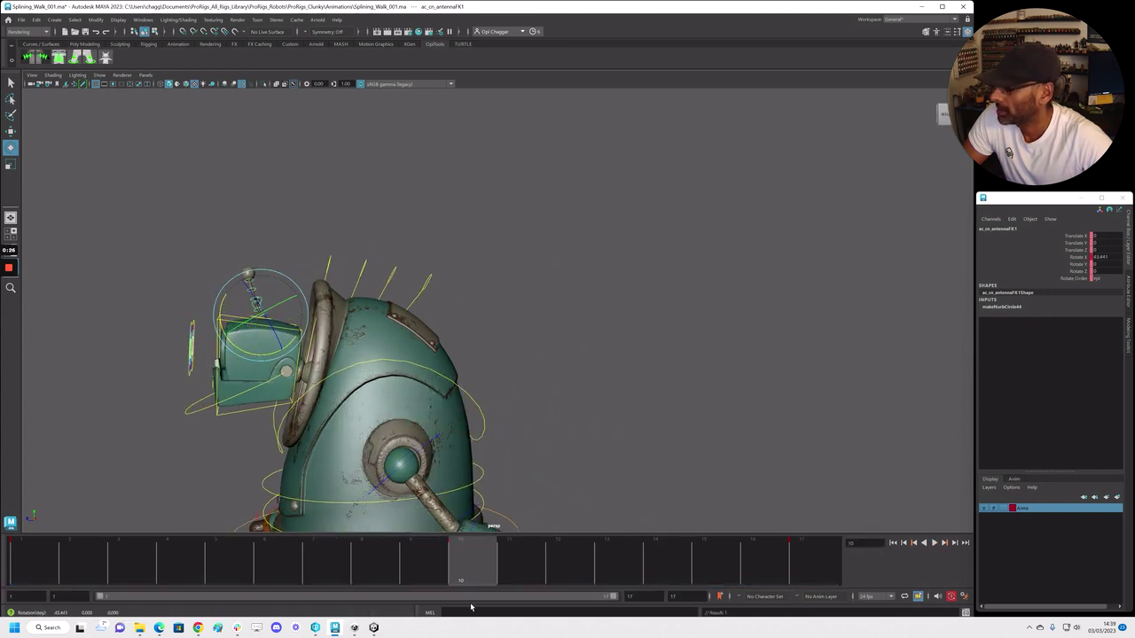
key(alt+v)
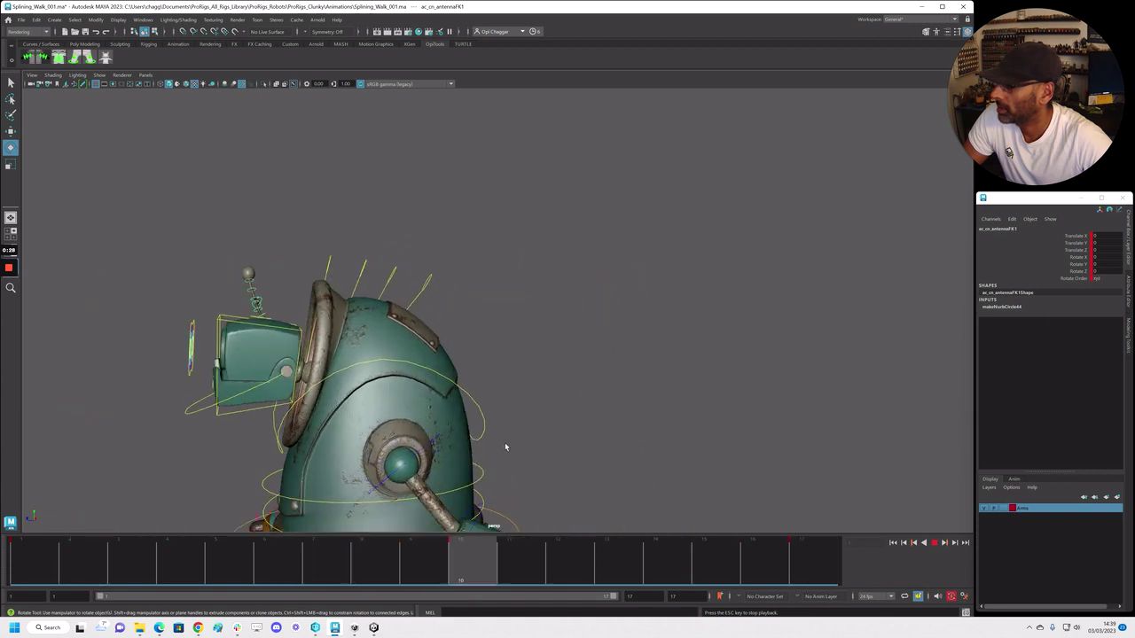
click(395, 577)
click(465, 568)
Examine the antenna's FK control rings up close on frame 10, selecting several of them in turn
alt+right_drag(204, 354, 335, 346)
alt+middle_drag(335, 347, 828, 358)
alt+right_drag(582, 378, 740, 380)
alt+middle_drag(740, 379, 628, 381)
alt+drag(627, 381, 598, 380)
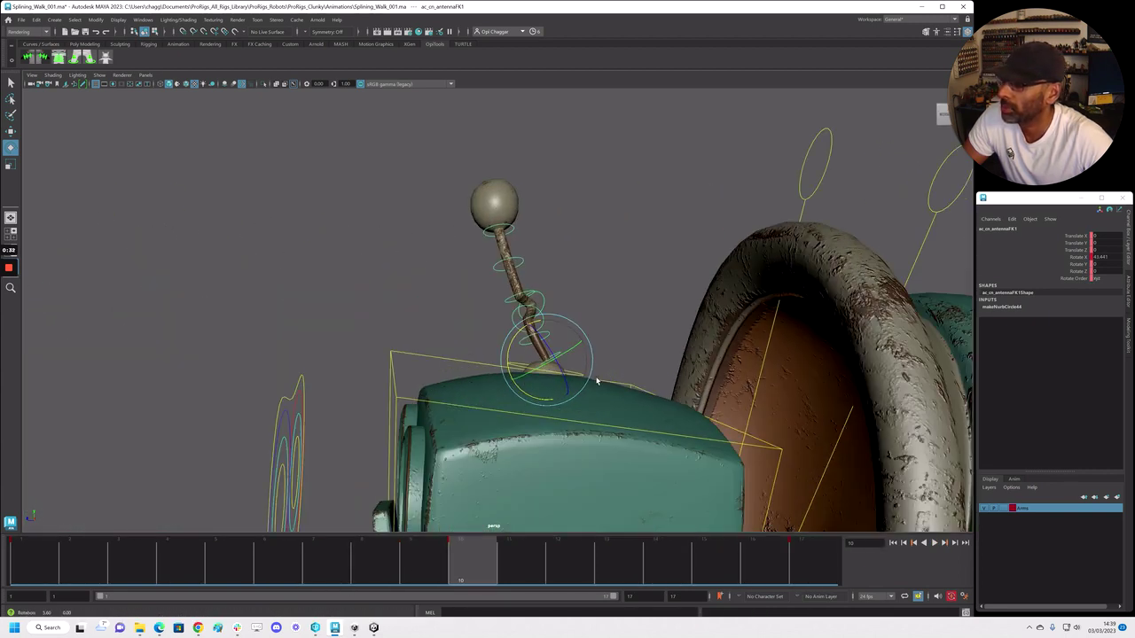
key(q)
click(552, 332)
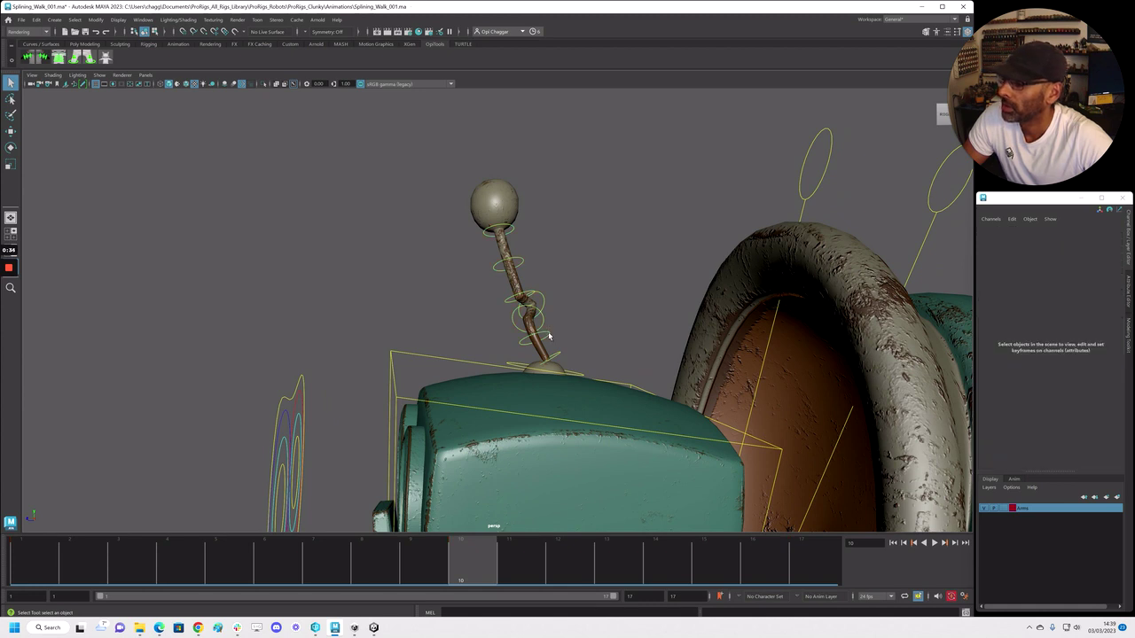
click(548, 326)
mouse_move(545, 311)
alt+mouse_down()
mouse_move(562, 309)
mouse_move(551, 311)
alt+mouse_up()
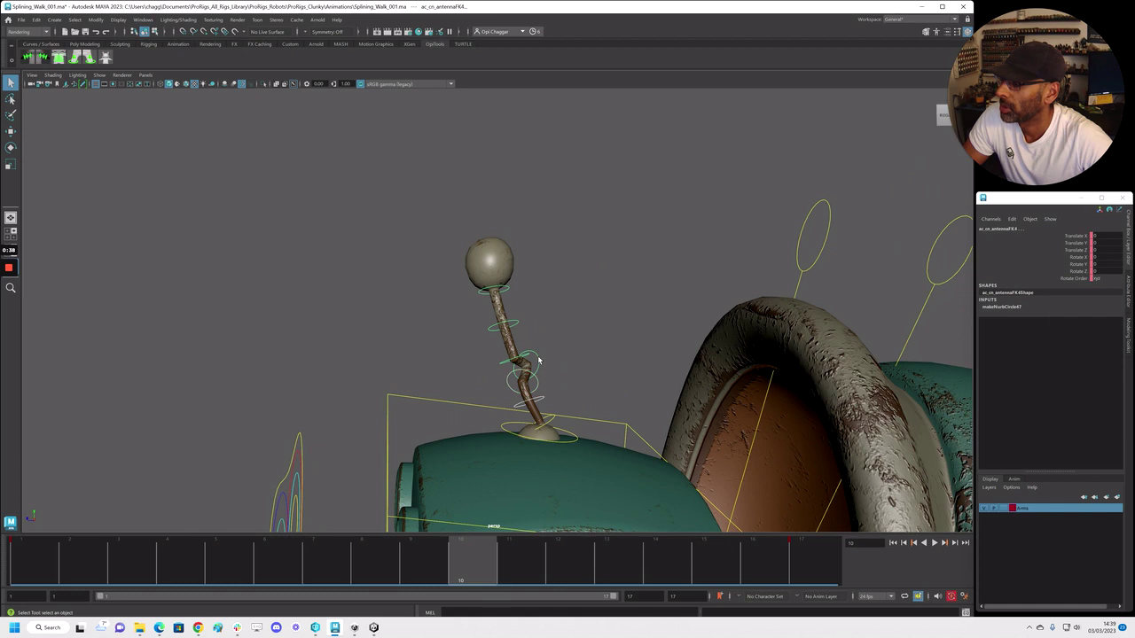
key(e)
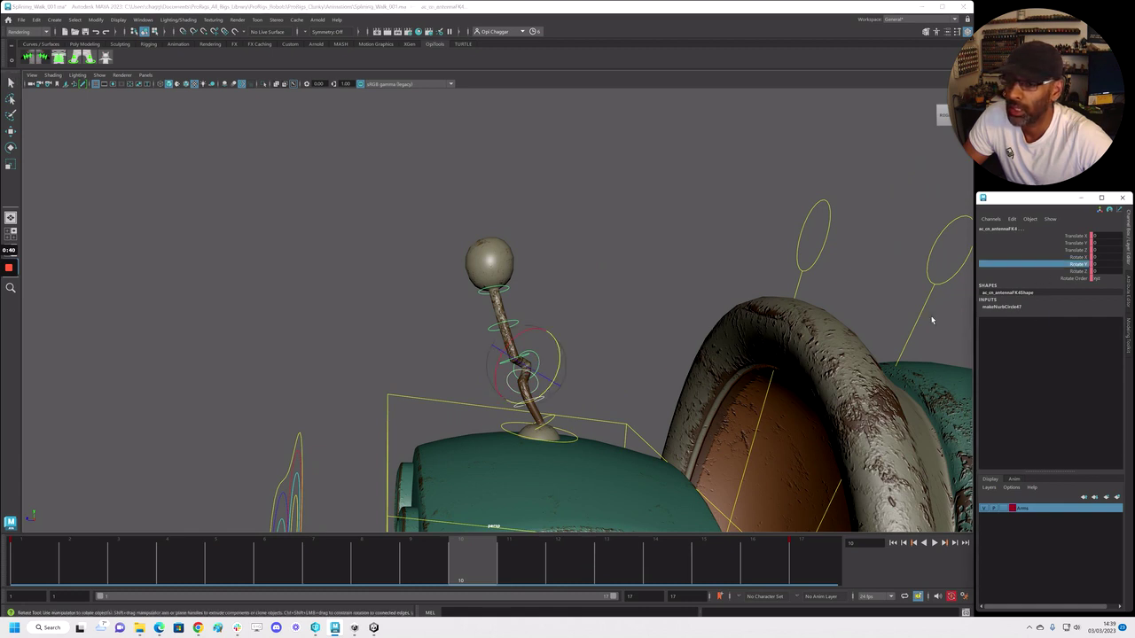
key(q)
click(565, 332)
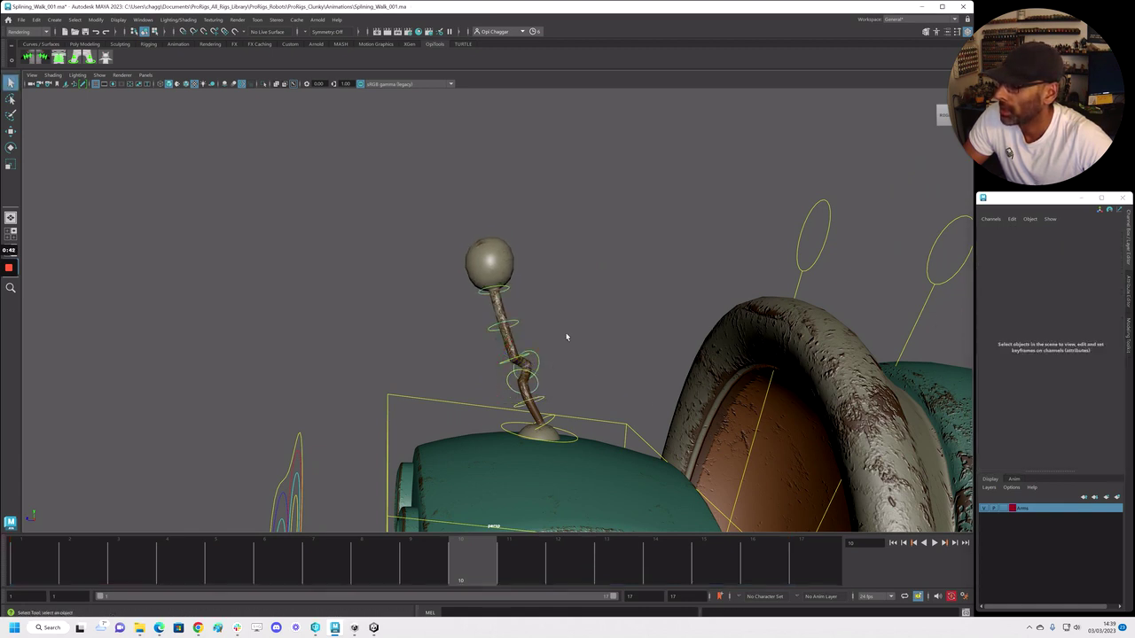
click(543, 400)
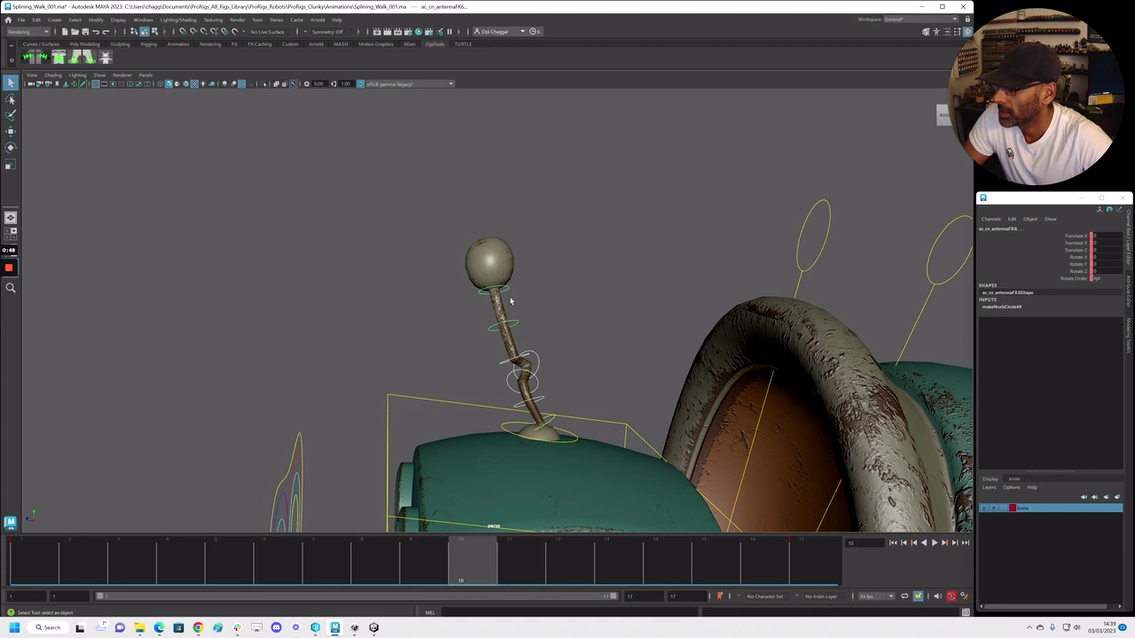
click(534, 364)
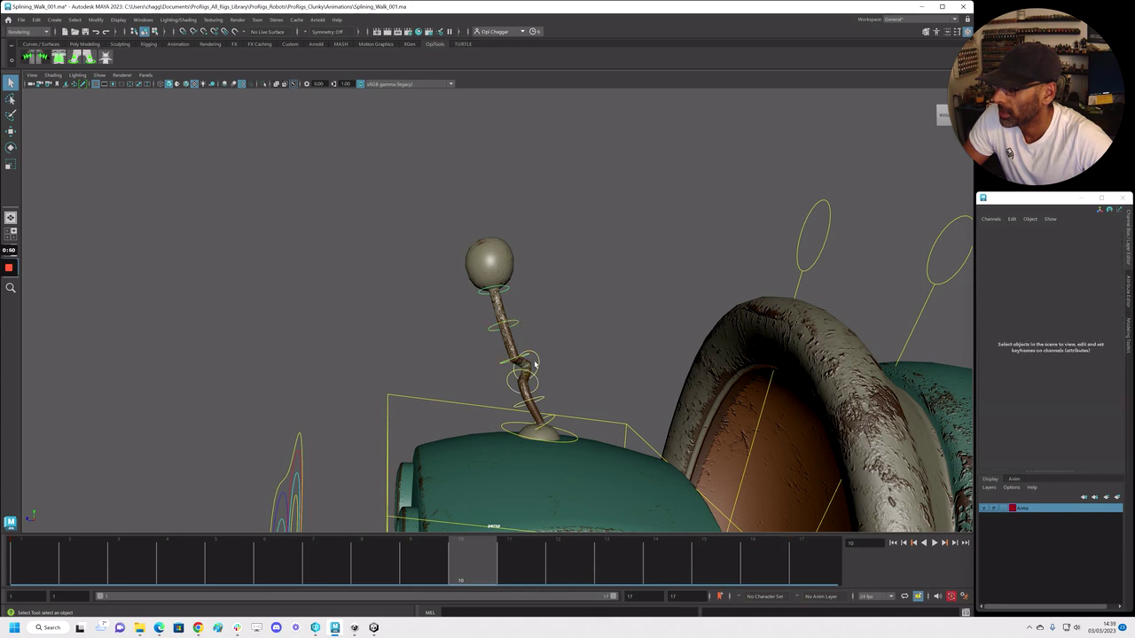
click(520, 405)
alt+drag(521, 405, 543, 349)
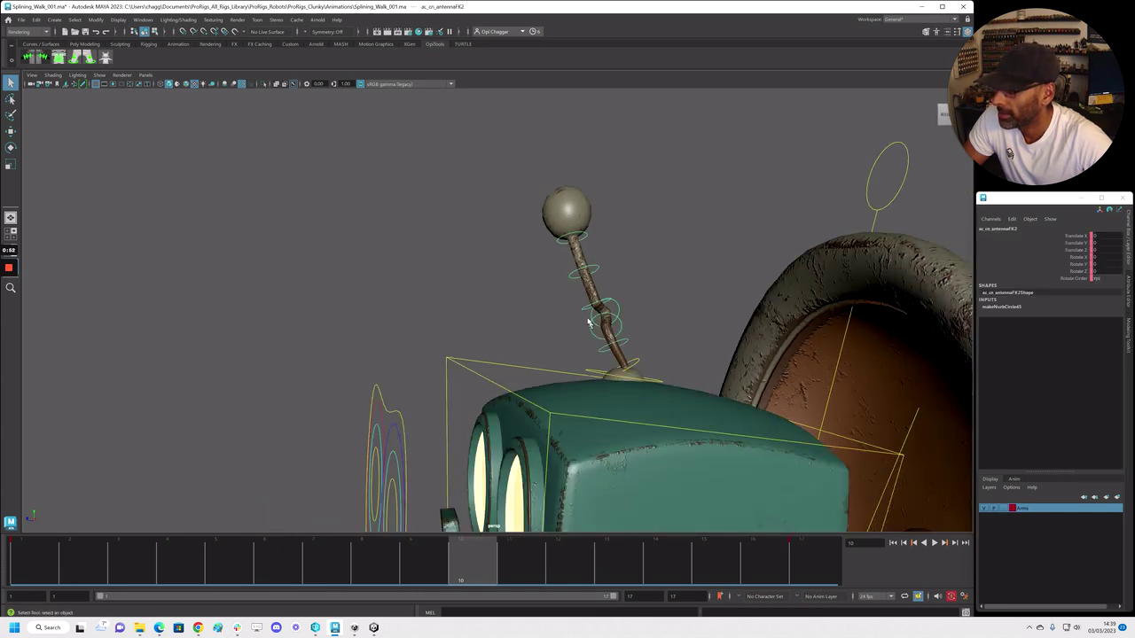
alt+drag(621, 338, 353, 363)
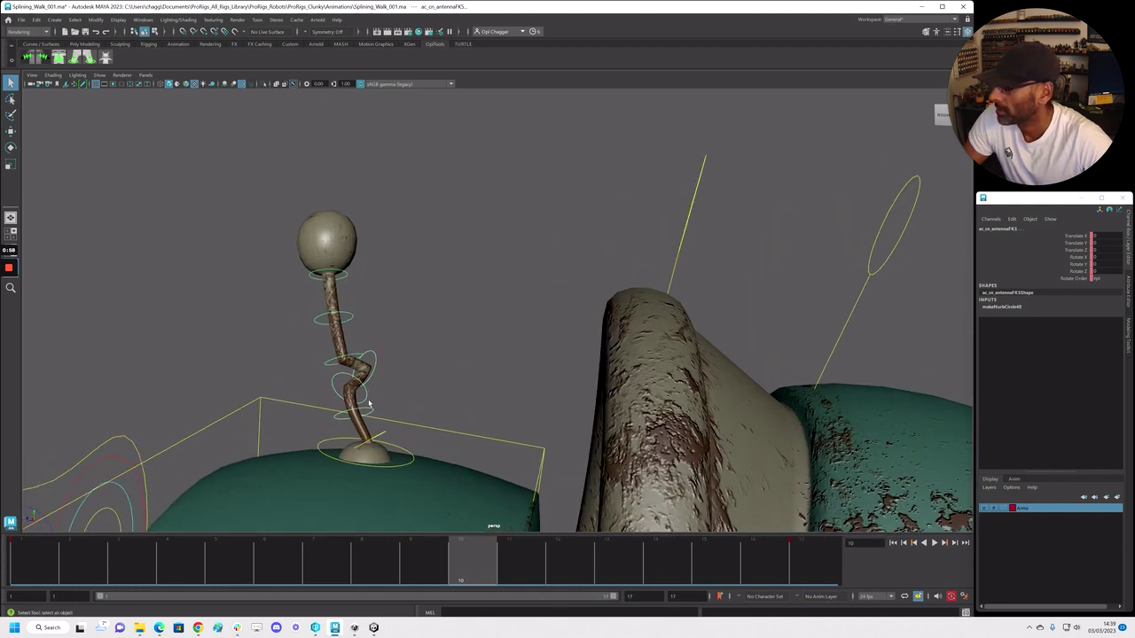
Rotate the antennaFK2 and antennaFK3 controls backward on frame 10 to counter the forward lean at the base
alt+drag(415, 405, 537, 340)
key(e)
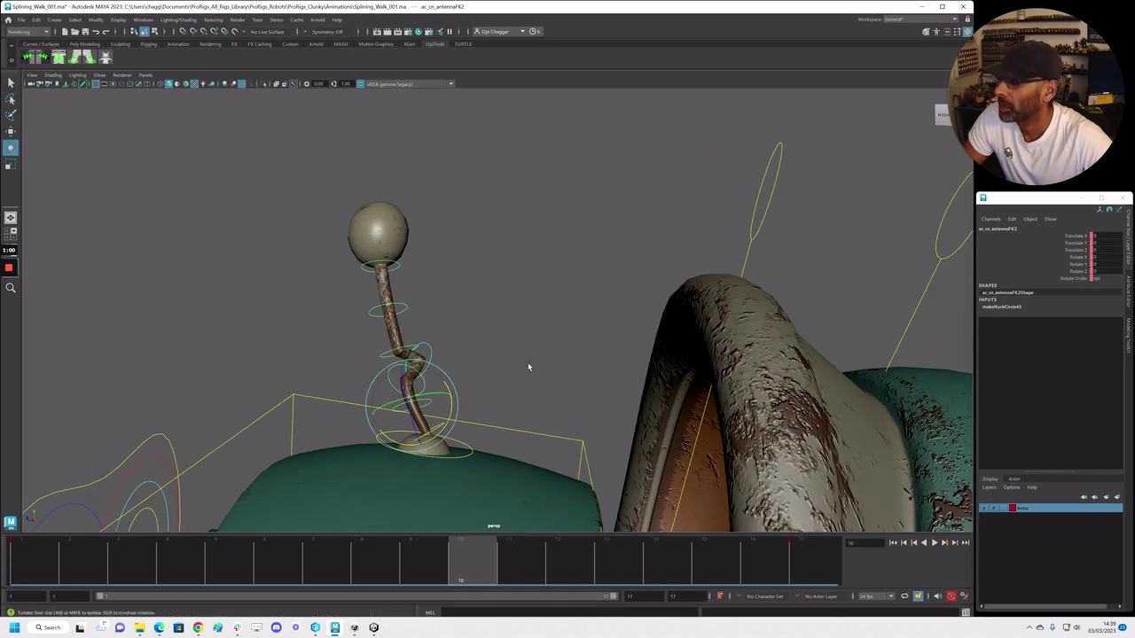
click(1059, 265)
drag(452, 402, 452, 420)
click(456, 375)
click(436, 365)
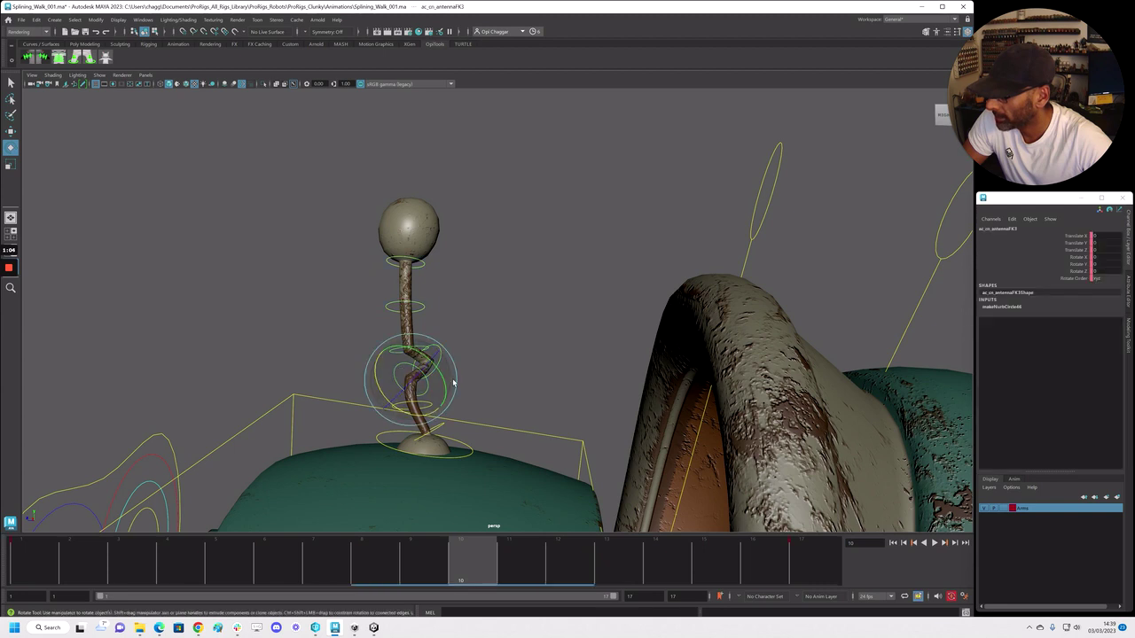
click(1046, 265)
middle_drag(438, 413, 486, 388)
Continue the backward curl on frame 10 by rotating the antennaFK4 and antennaFK5 controls
click(451, 373)
click(449, 371)
click(1074, 264)
middle_drag(432, 334, 415, 331)
click(413, 329)
click(414, 340)
click(1002, 265)
drag(386, 369, 390, 352)
Rotate the antennaFK6 and antennaFK7 controls backward at the antenna's tip on frame 10, and play back the walk
click(424, 282)
click(439, 304)
click(1055, 264)
middle_drag(451, 350, 464, 327)
click(479, 275)
click(484, 282)
click(1061, 260)
middle_drag(486, 334, 466, 332)
alt+right_drag(466, 331, 151, 425)
alt+drag(403, 394, 404, 394)
key(alt+v)
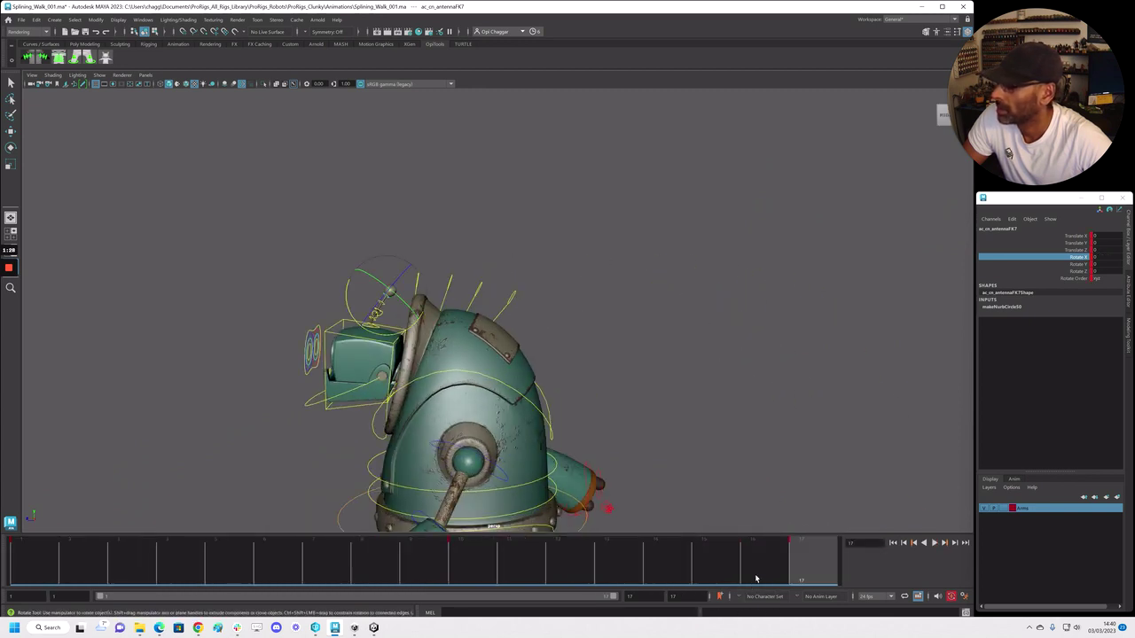
Bend the upper part of the antenna forward on frame 17 by rotating its FK controls
drag(311, 563, 866, 562)
alt+right_drag(479, 330, 549, 329)
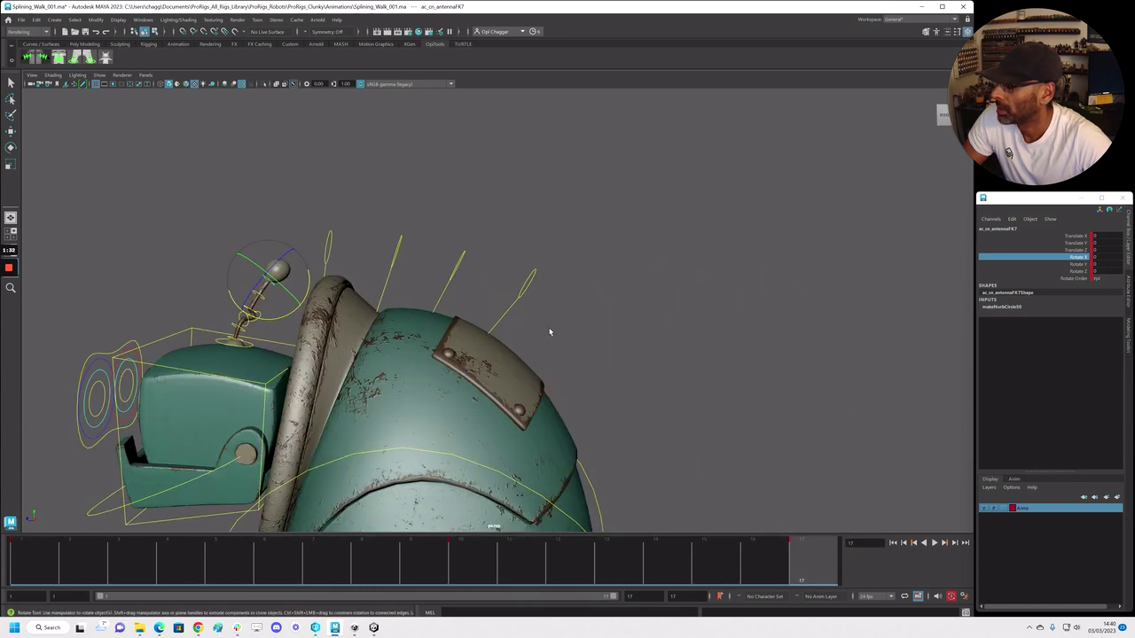
alt+middle_drag(550, 329, 683, 344)
alt+right_drag(523, 351, 581, 364)
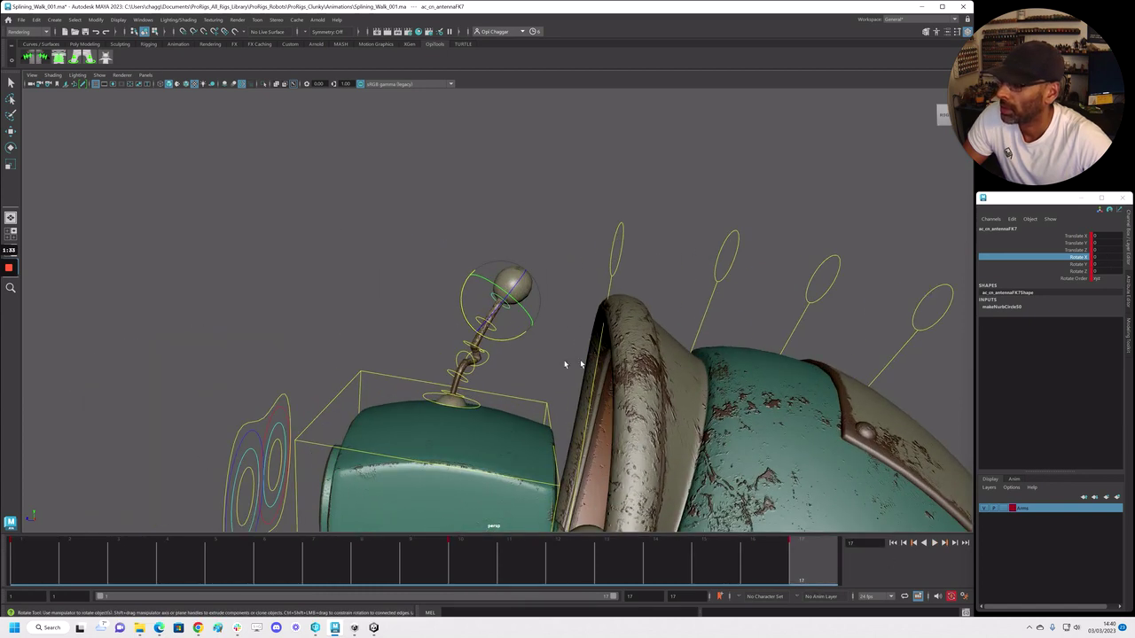
click(483, 358)
click(476, 352)
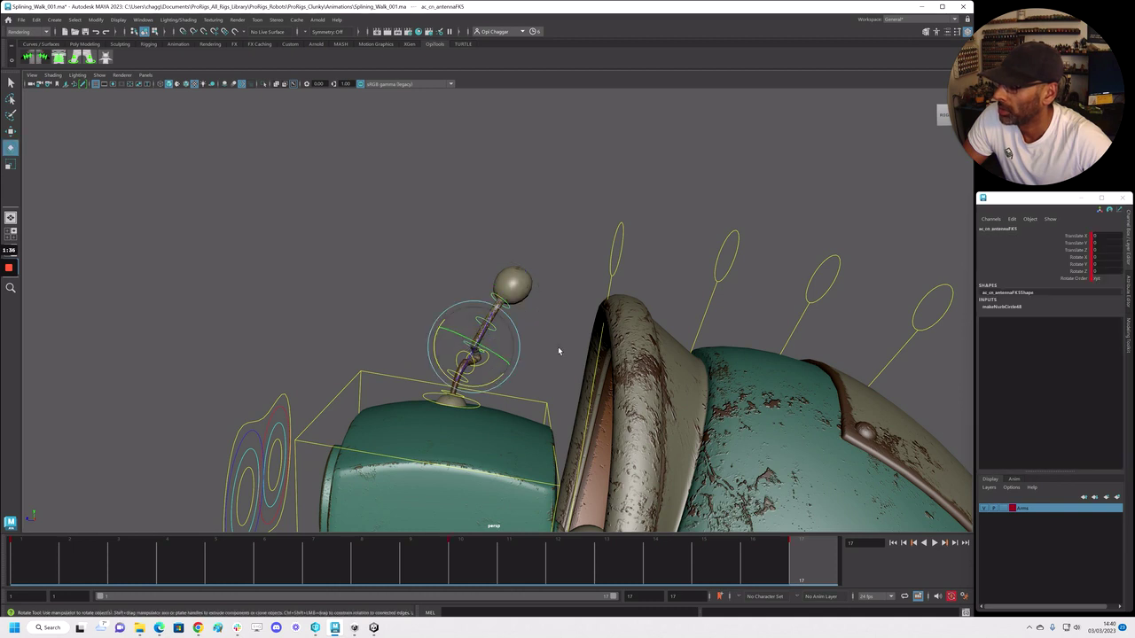
click(1030, 272)
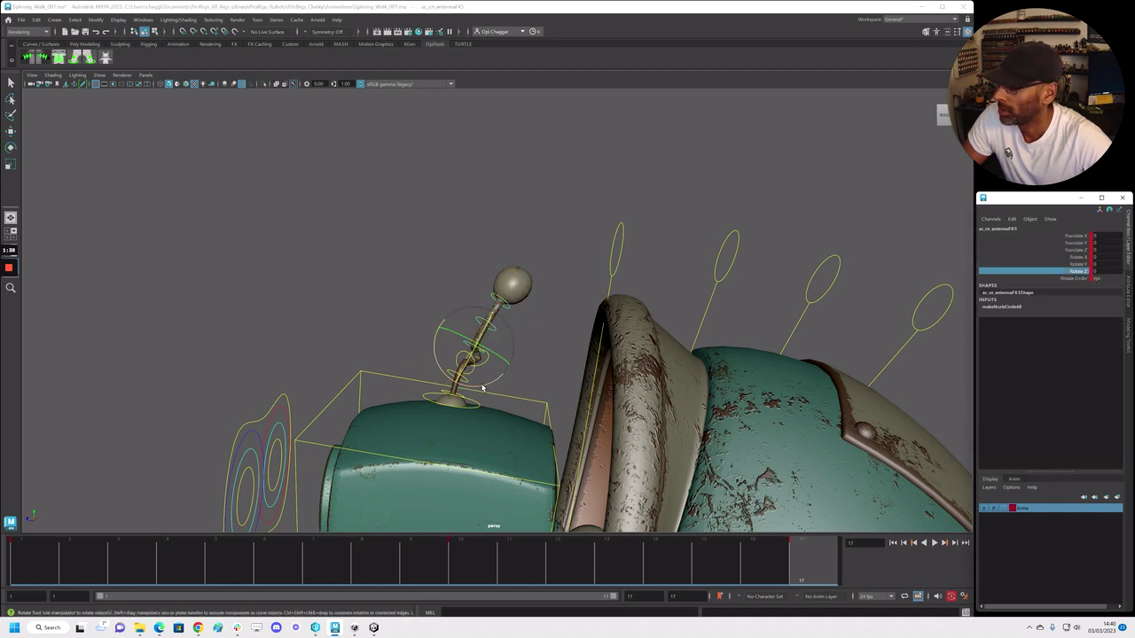
click(524, 342)
click(497, 375)
mouse_move(499, 366)
mouse_down()
mouse_move(516, 355)
mouse_move(506, 347)
mouse_up()
click(539, 278)
click(488, 299)
Key the antenna's FK controls on frame 17 and copy that pose to a key on frame 1
key(q)
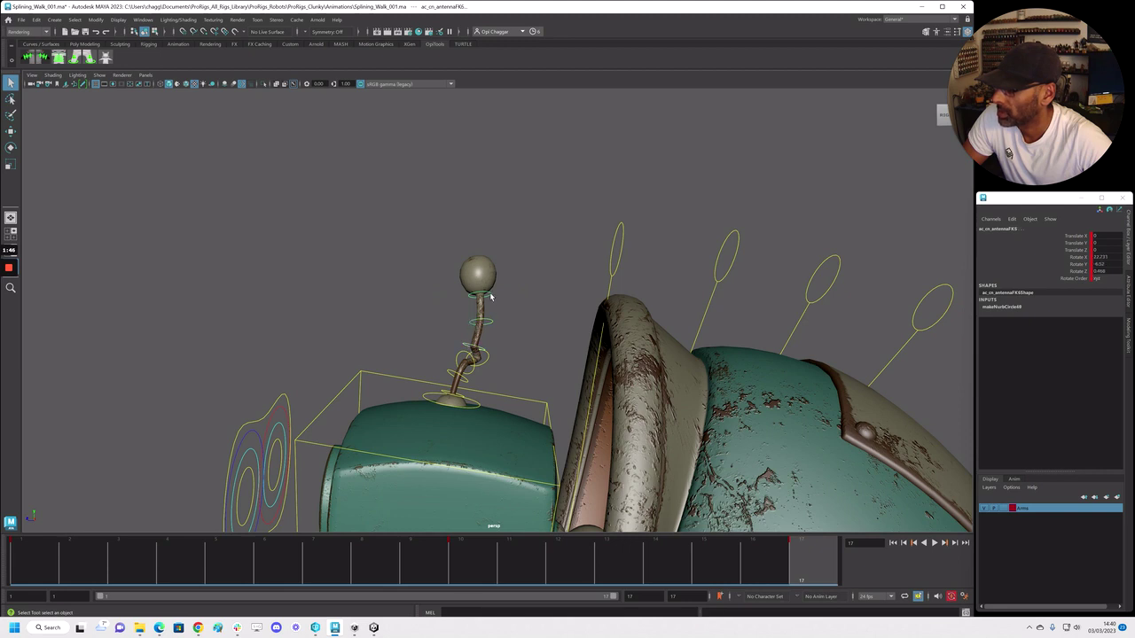
key(s)
key(e)
key(w)
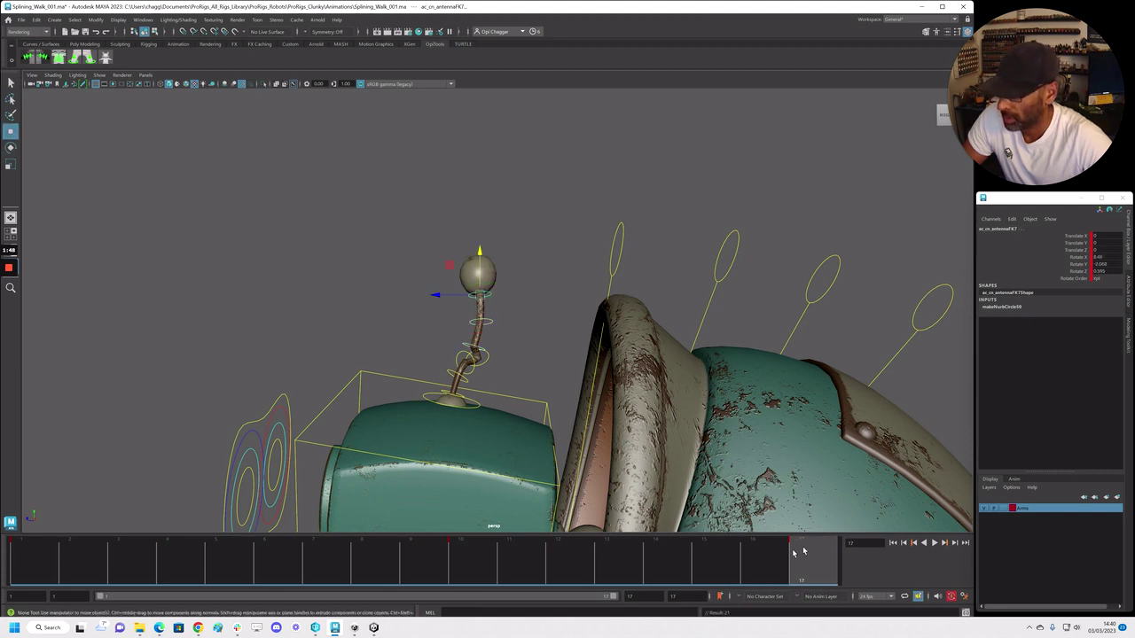
middle_drag(803, 553, 36, 552)
key(s)
key(e)
Play back the walk cycle from frame 1 to review the antenna motion on the whole robot
drag(78, 551, 36, 568)
scroll(310, 348, down, 10)
key(alt+v)
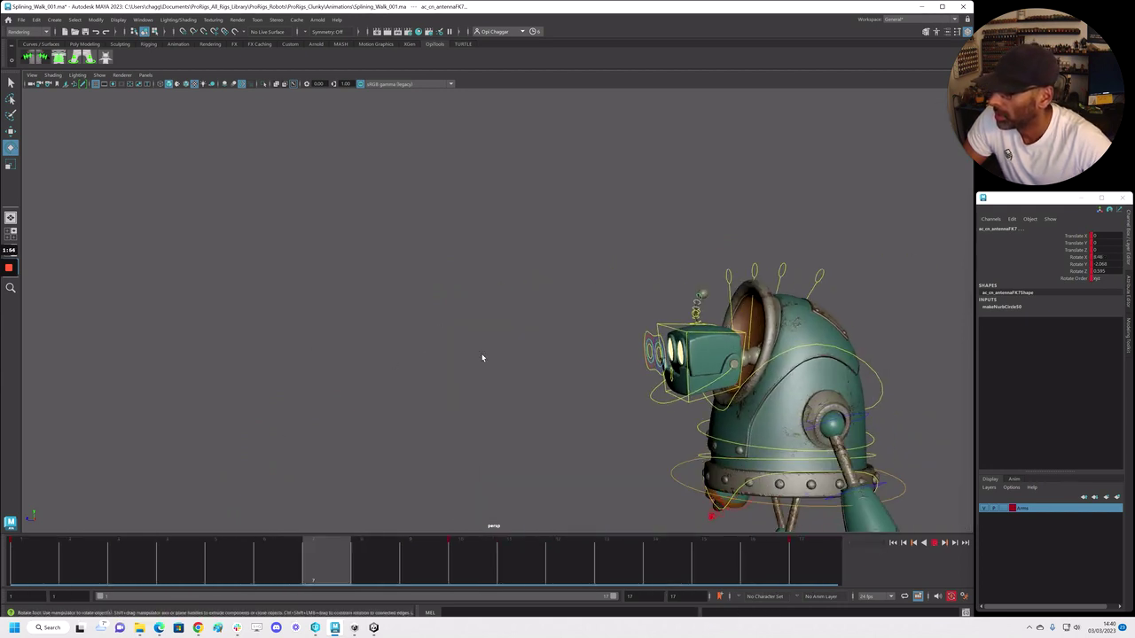
key(Escape)
Return to frame 1, select the antenna's FK controls and open their curves in the Graph Editor
drag(330, 560, 35, 564)
alt+drag(371, 394, 279, 348)
alt+right_drag(278, 348, 362, 335)
alt+middle_drag(282, 274, 312, 326)
click(340, 276)
alt+drag(340, 276, 391, 264)
click(430, 318)
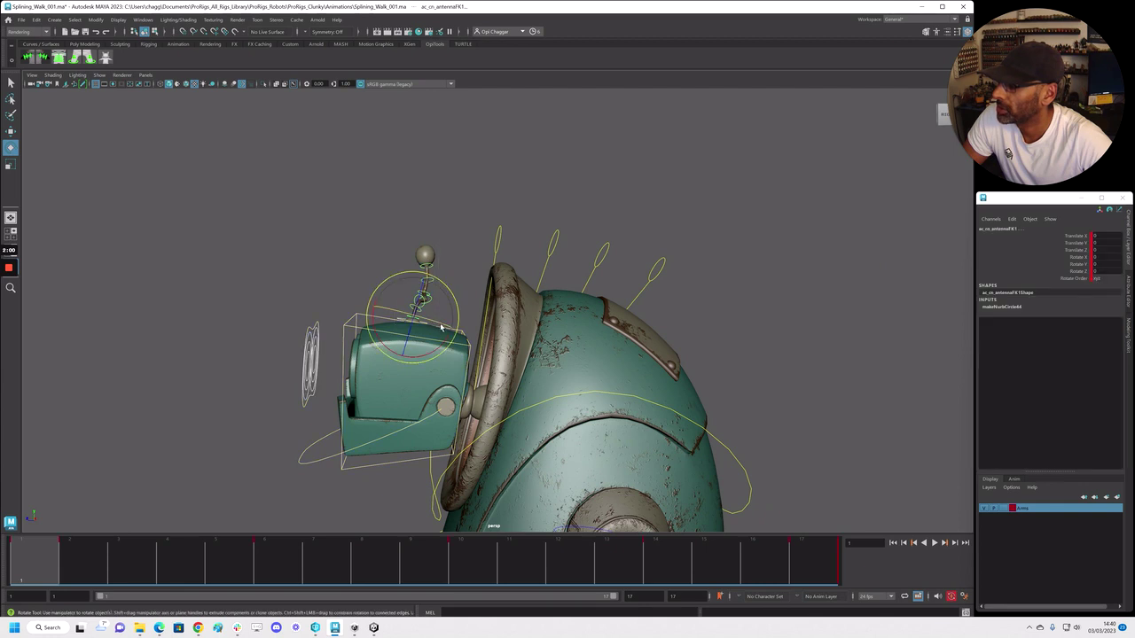
alt+drag(358, 325, 350, 271)
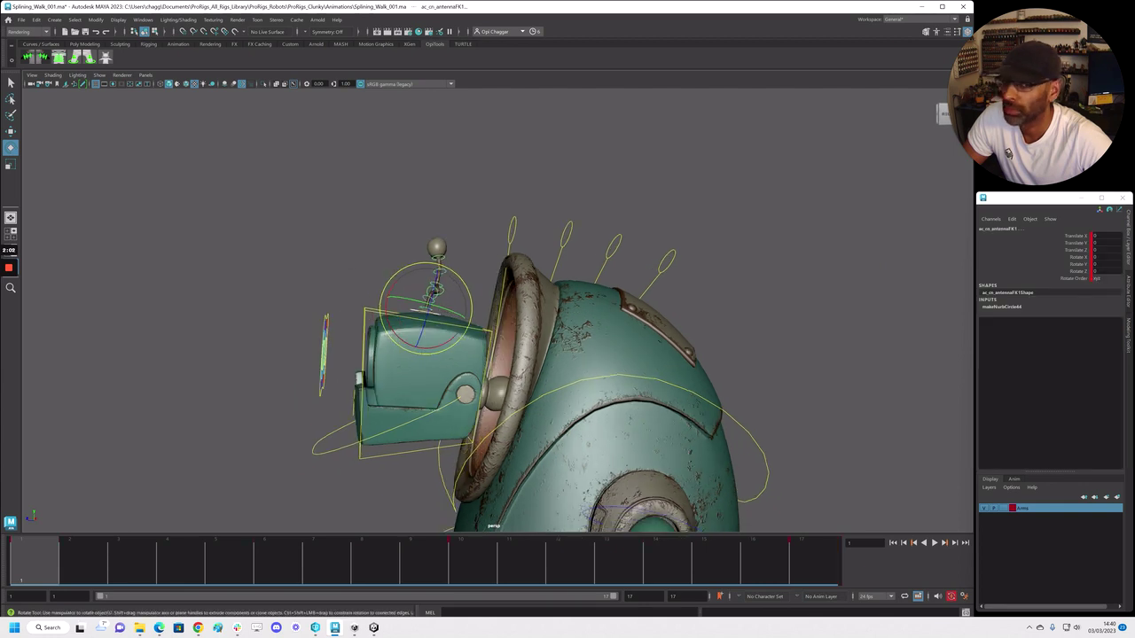
drag(1133, 81, 189, 41)
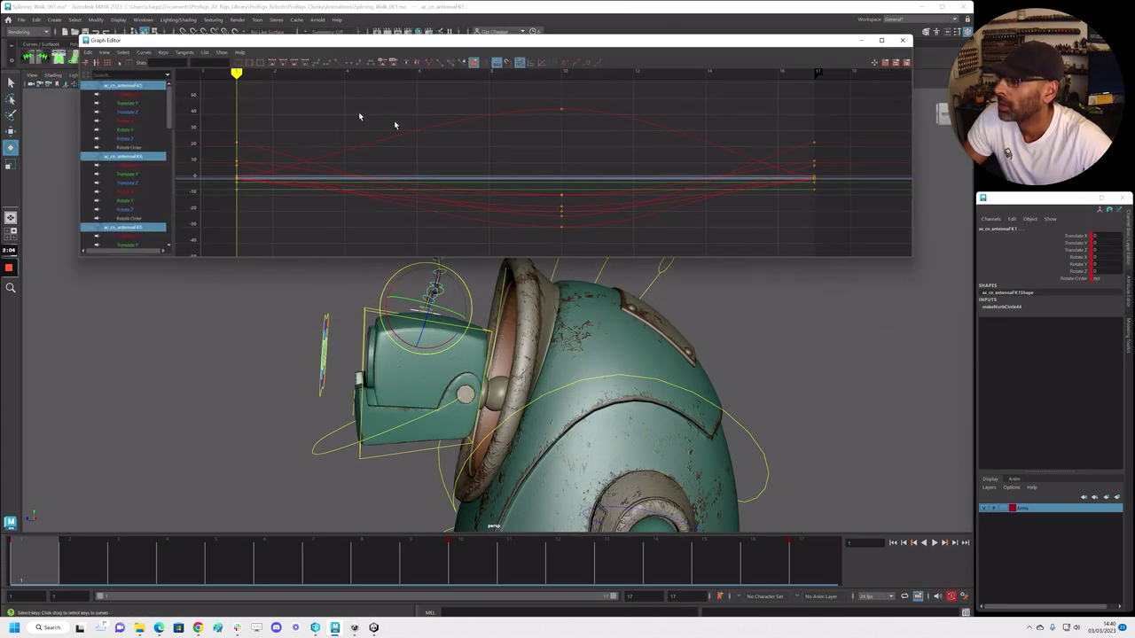
Select all keys of the antenna's FK controls and set their curves to cycle before and after the keyed range
drag(713, 222, 866, 247)
key(alt+f)
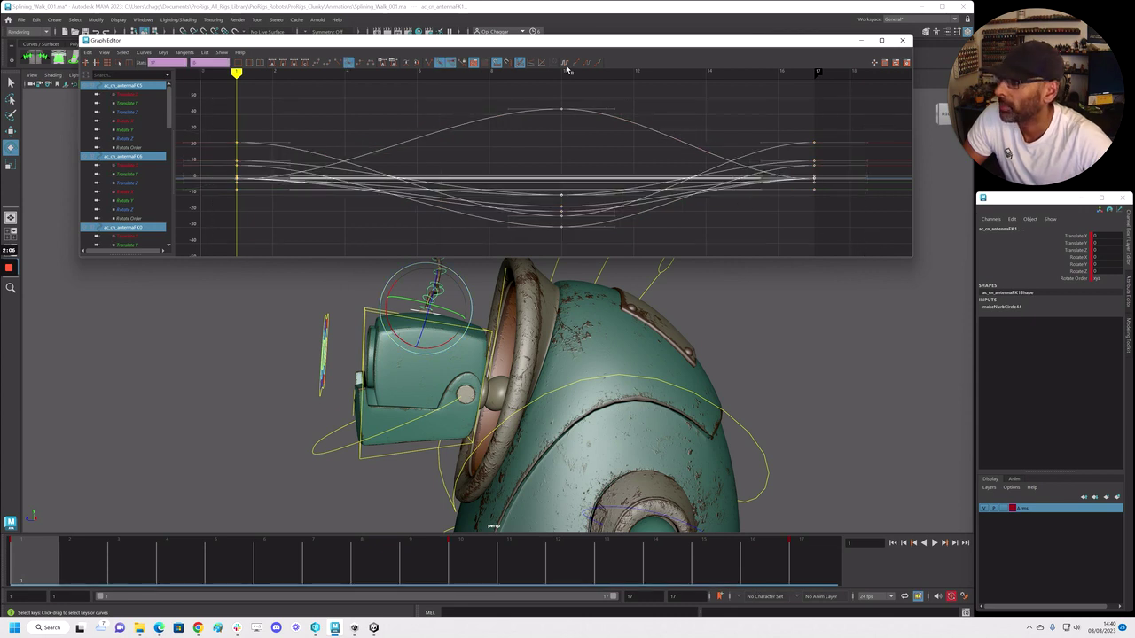
click(585, 65)
scroll(636, 152, down, 4)
Select antenna control FK3 and shift all of its keys 1 frame forward in time
alt+middle_drag(480, 304, 523, 368)
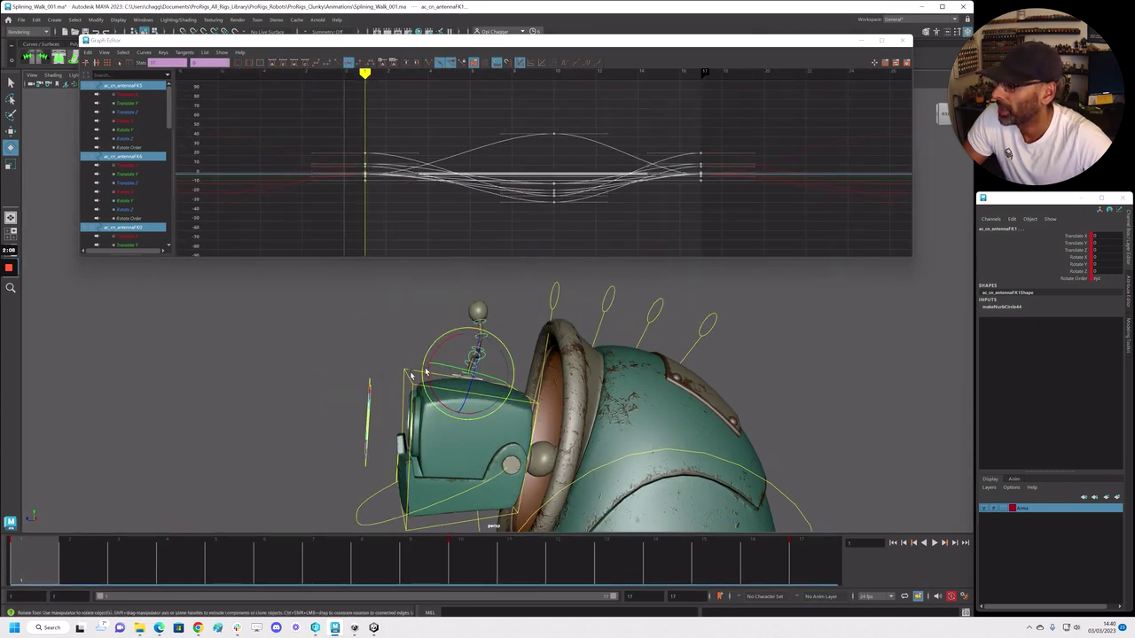
scroll(523, 368, up, 5)
click(523, 367)
alt+drag(520, 398, 445, 379)
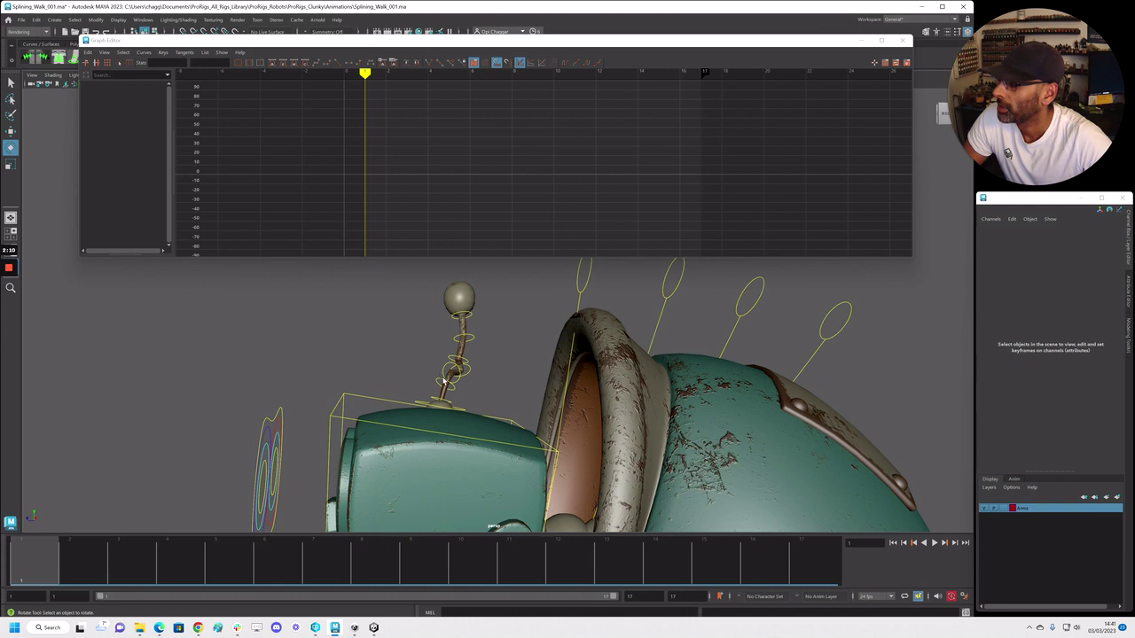
click(446, 370)
key(f)
drag(243, 94, 841, 235)
middle_drag(783, 208, 801, 208)
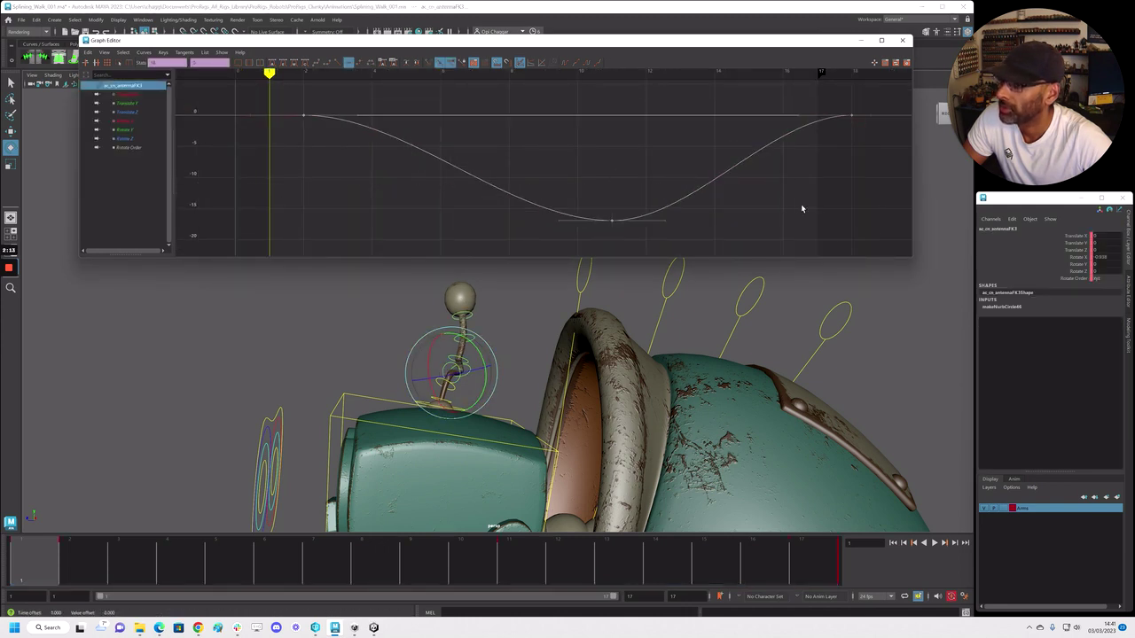
Select antenna control FK4 and offset all of its keys 2 frames forward in time
click(529, 350)
alt+drag(529, 351, 444, 436)
click(448, 432)
key(f)
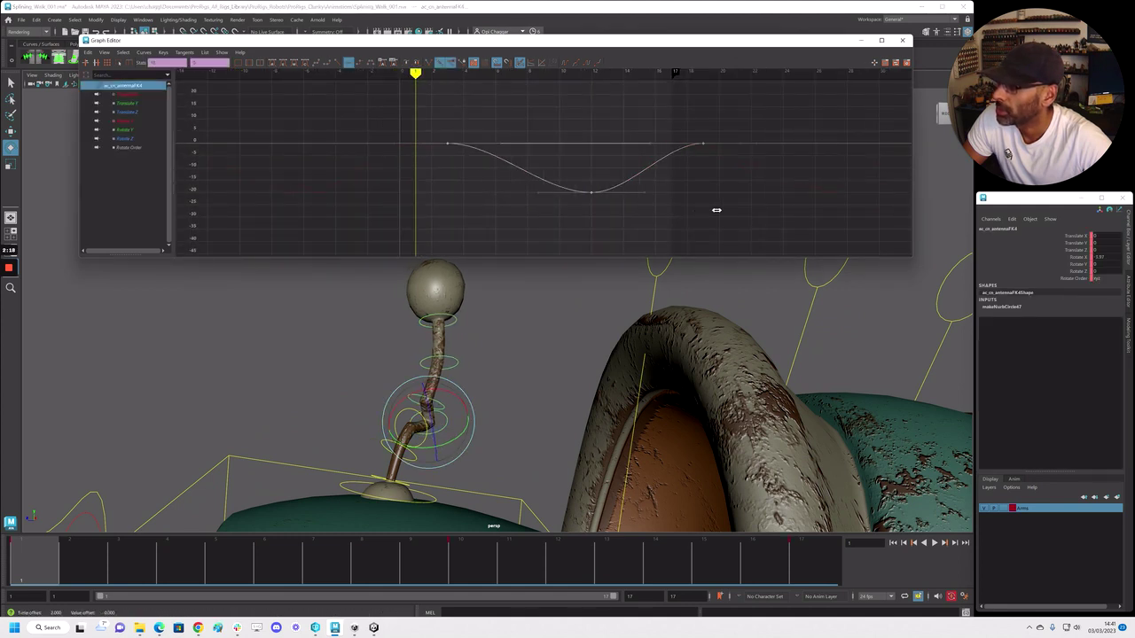
Select antenna control FK5 and offset all of its keys forward in time, past the FK4 offset
click(565, 375)
click(426, 387)
drag(369, 101, 727, 224)
key(f)
shift+middle_drag(635, 199, 711, 206)
Select antenna control FK6 and shift all of its keys forward in time, past the FK5 offset
click(491, 372)
click(470, 377)
drag(297, 101, 798, 228)
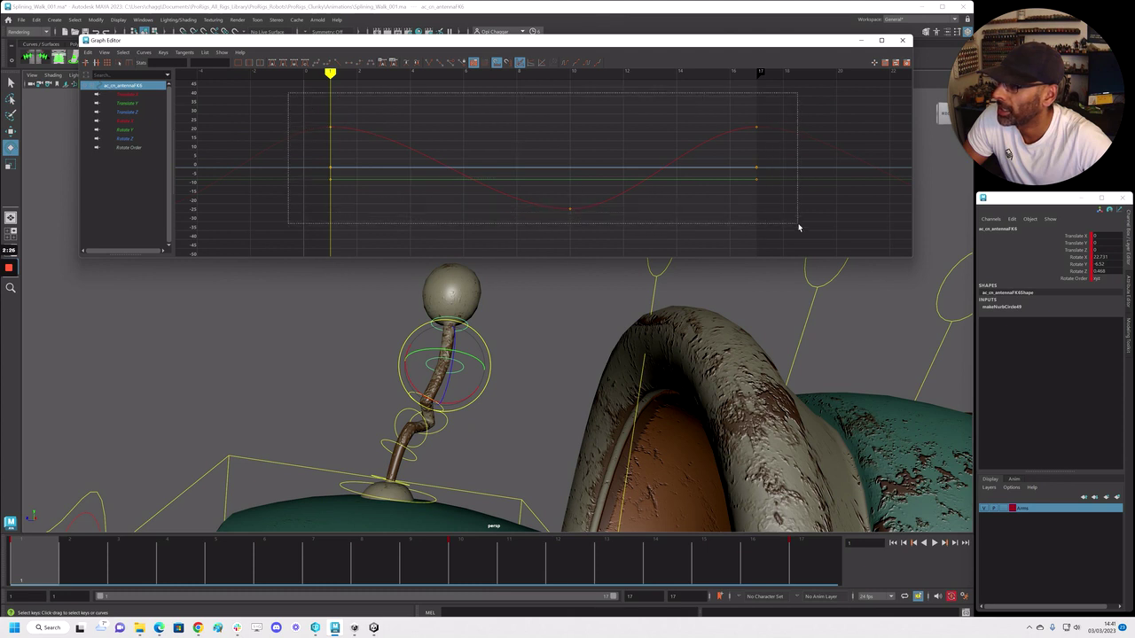
shift+middle_drag(709, 241, 768, 239)
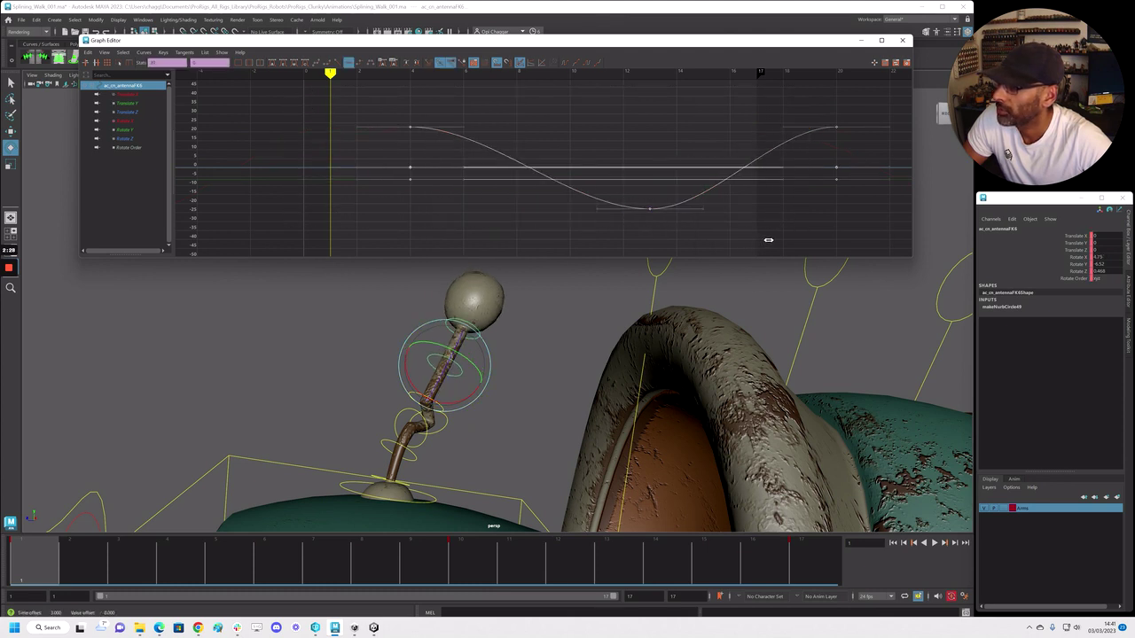
Select antenna control FK7 at the tip and offset all of its keys 5 frames forward in time
click(567, 349)
click(483, 344)
scroll(580, 186, down, 5)
drag(375, 119, 705, 216)
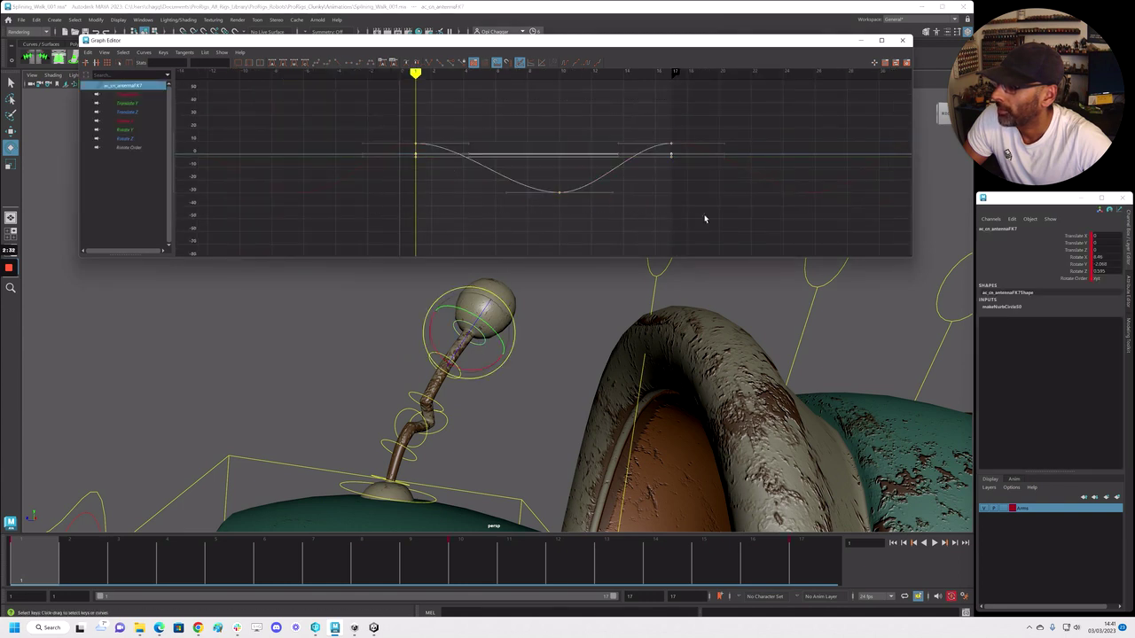
scroll(641, 206, up, 3)
shift+middle_drag(640, 202, 765, 214)
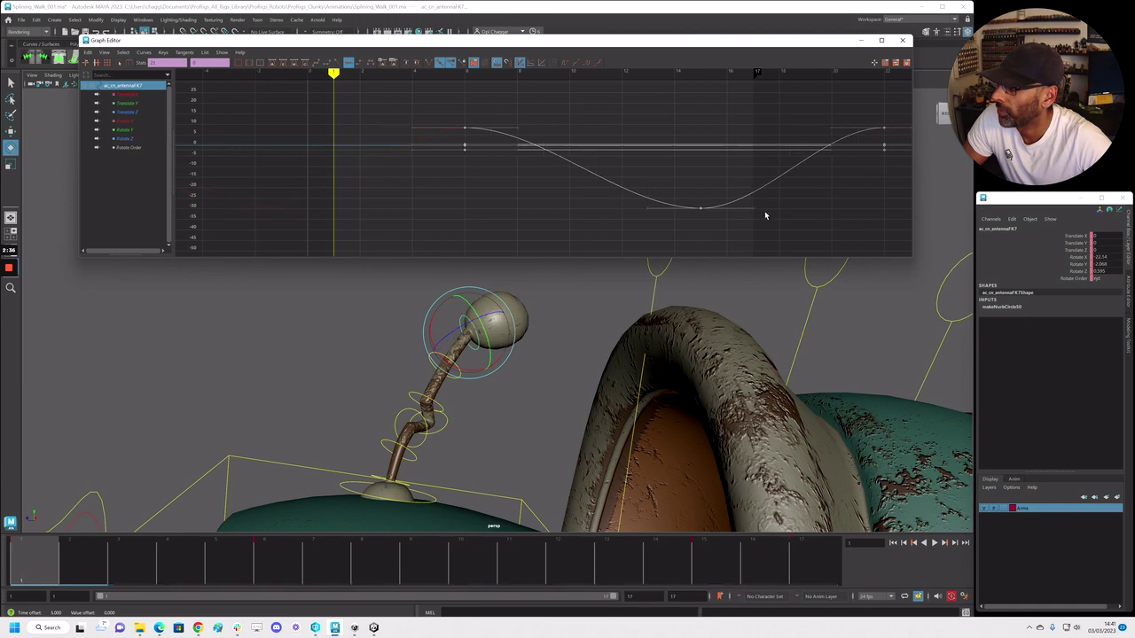
Play back the walk cycle with the whole upper body in view and close the Graph Editor
alt+right_drag(479, 329, 284, 334)
alt+drag(285, 334, 425, 341)
key(alt+v)
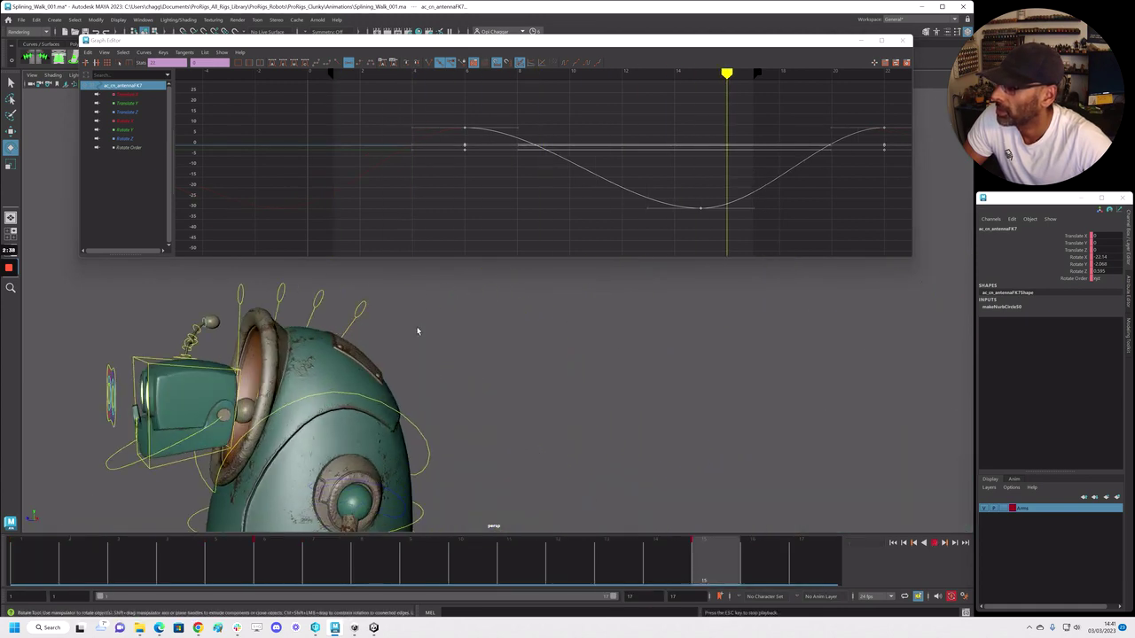
click(902, 40)
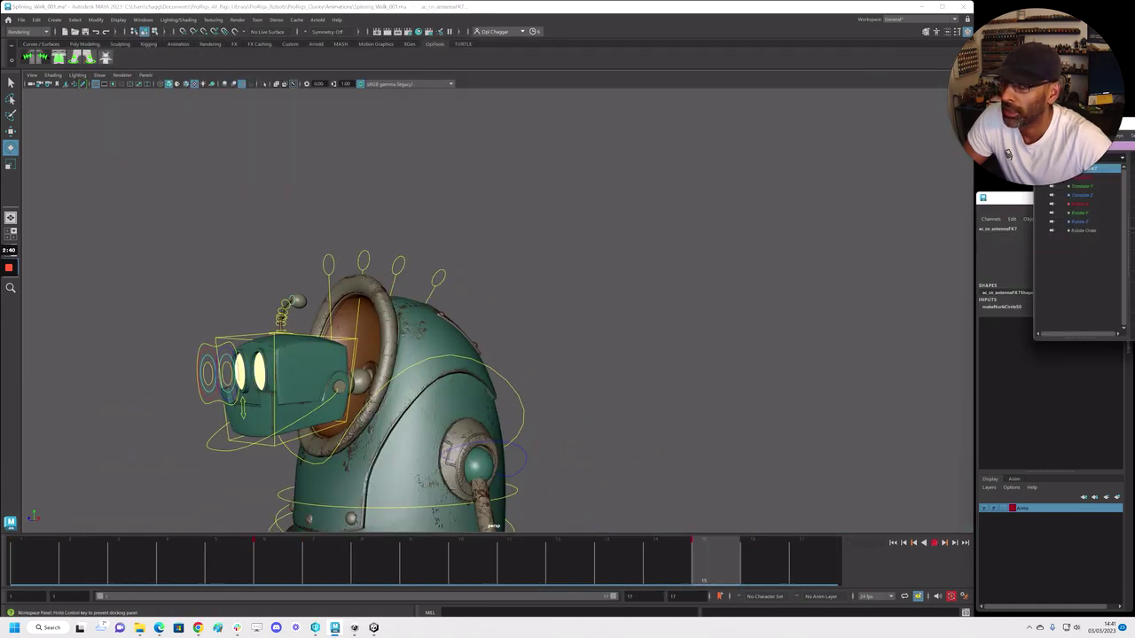
Hide the rig controls and examine the antenna's overlapping motion on the walking robot from several angles during playback
key(alt+1)
alt+right_drag(719, 318, 496, 314)
alt+middle_drag(496, 314, 669, 310)
alt+drag(669, 311, 613, 286)
alt+drag(612, 344, 519, 339)
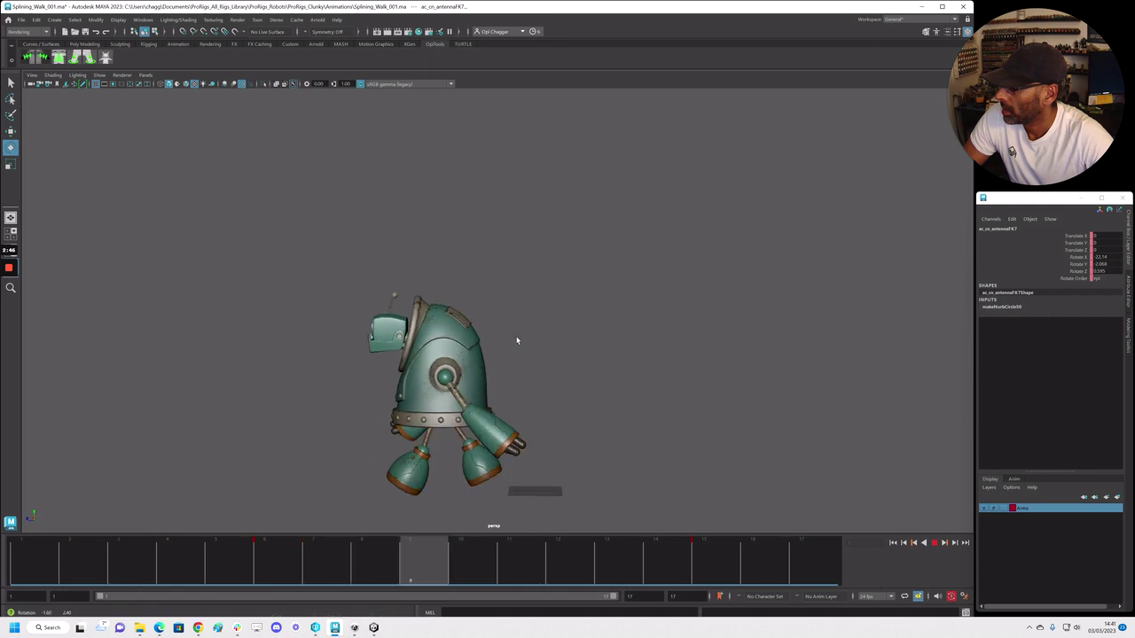
alt+right_drag(488, 333, 473, 402)
key(alt+v)
alt+middle_drag(521, 373, 619, 400)
alt+drag(527, 379, 429, 353)
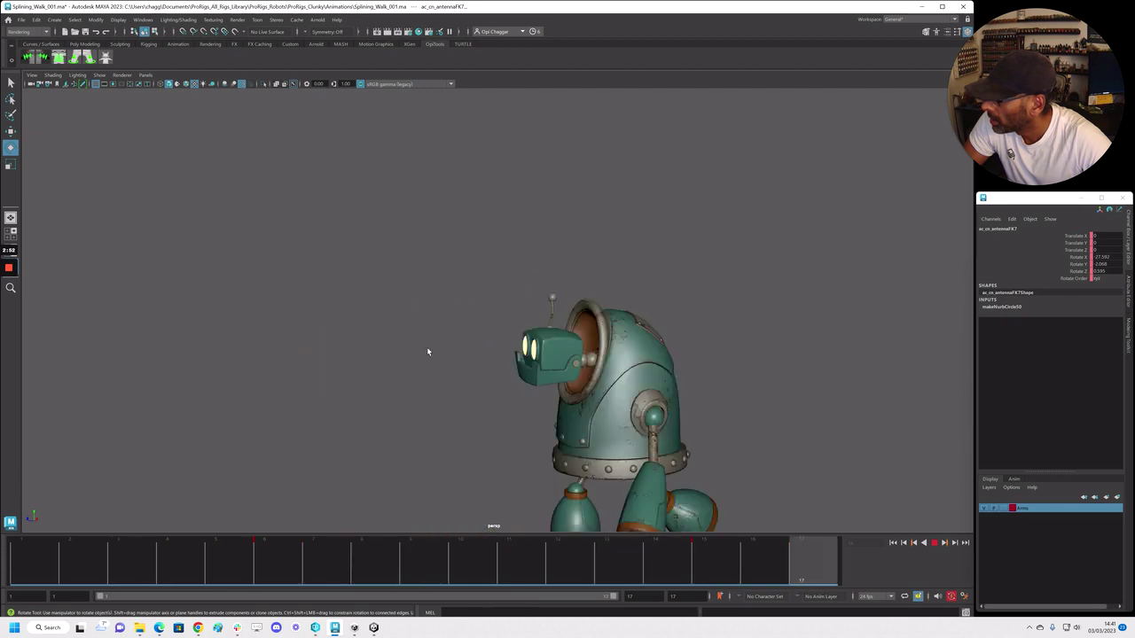
Scrub through the walk and review its playback in the front, four-view and perspective layouts, then stop playback
key(alt+v)
drag(105, 556, 538, 570)
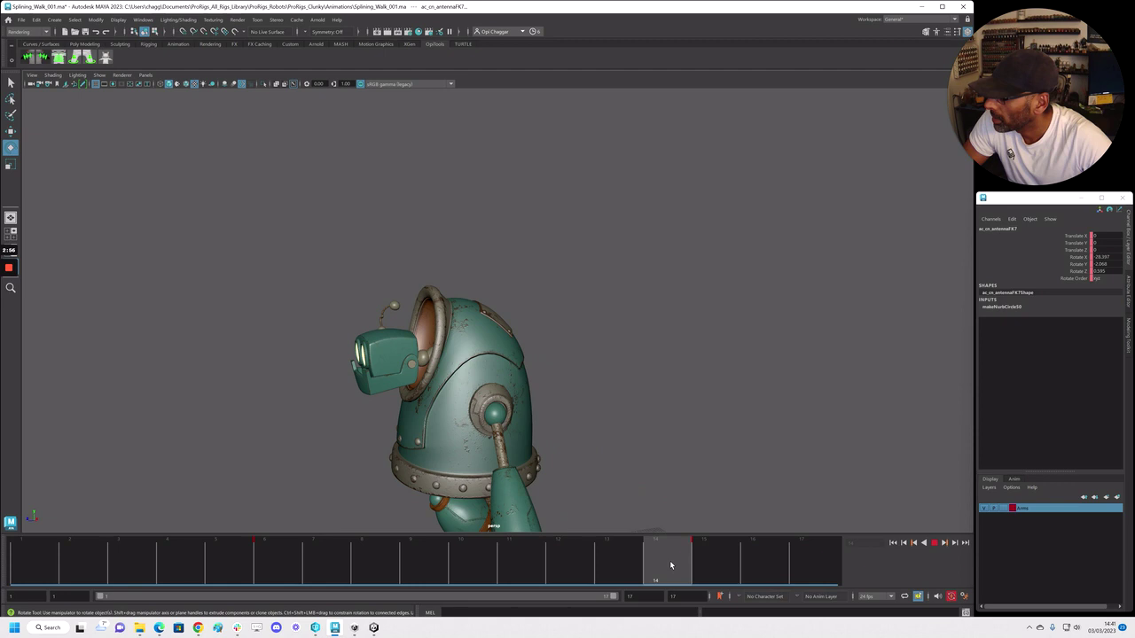
alt+drag(390, 493, 392, 391)
key(space)
key(space)
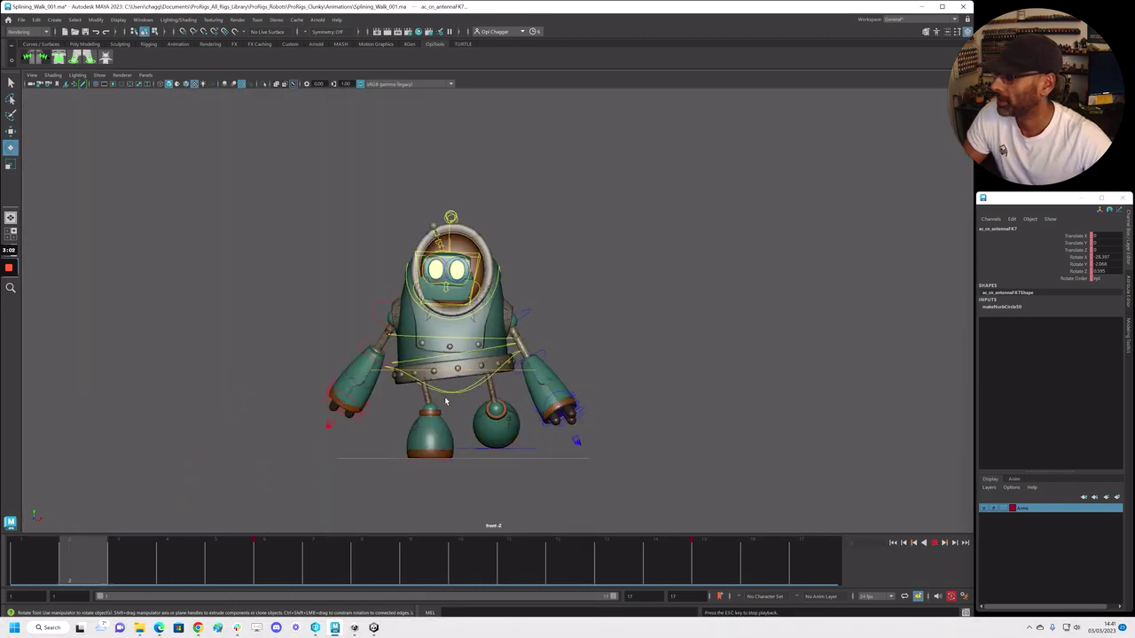
key(space)
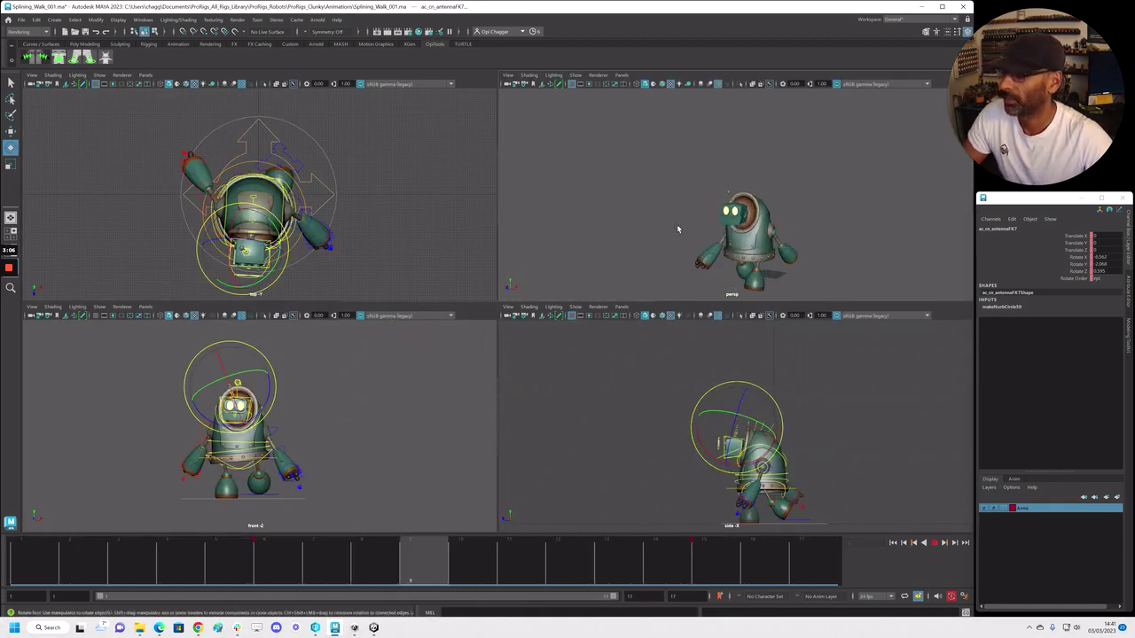
key(space)
key(alt+v)
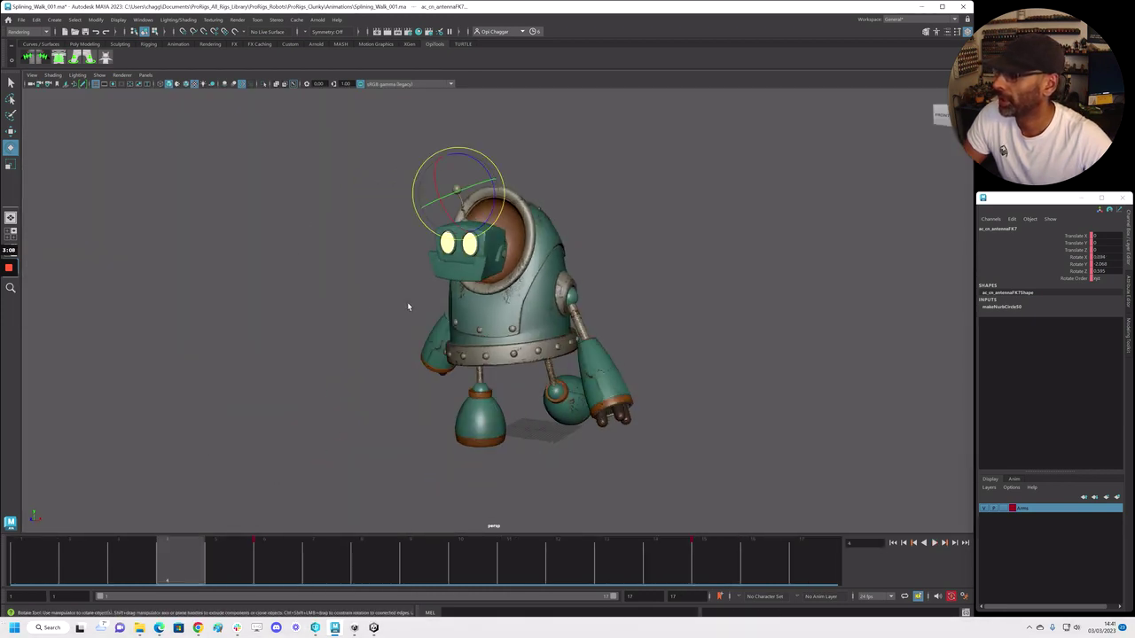
Return to frame 1, frame the robot's head closely and show the rig controls again
alt+right_drag(407, 302, 537, 307)
alt+middle_drag(538, 307, 554, 390)
alt+right_drag(554, 390, 602, 388)
alt+drag(603, 387, 326, 494)
drag(165, 565, 34, 565)
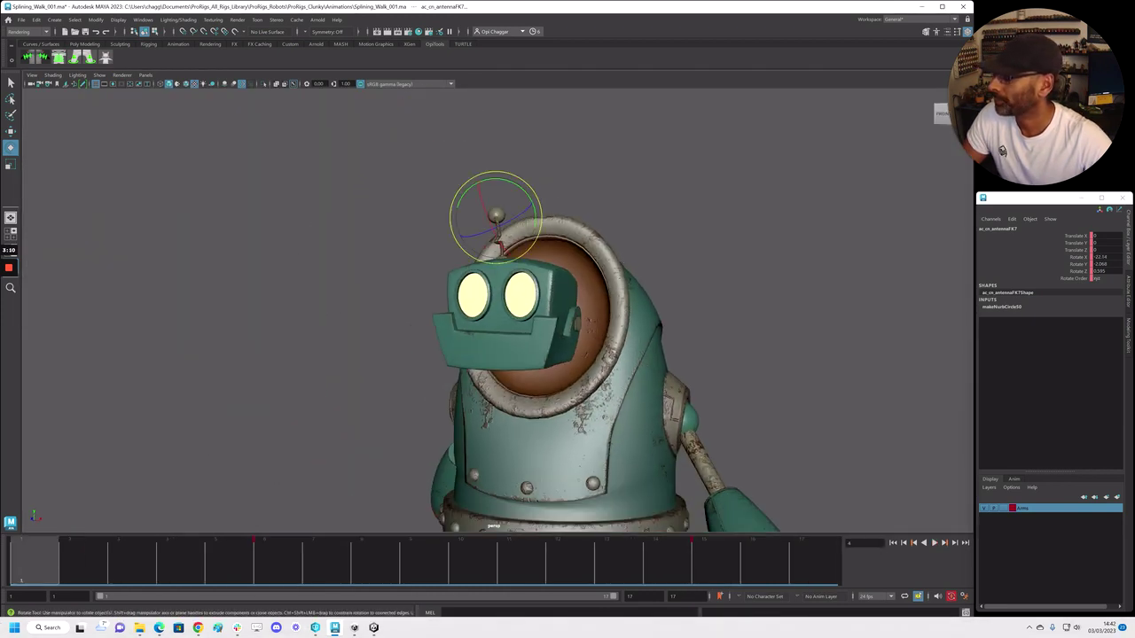
alt+right_drag(582, 420, 483, 376)
alt+middle_drag(483, 377, 385, 352)
key(alt+c)
alt+drag(356, 262, 362, 274)
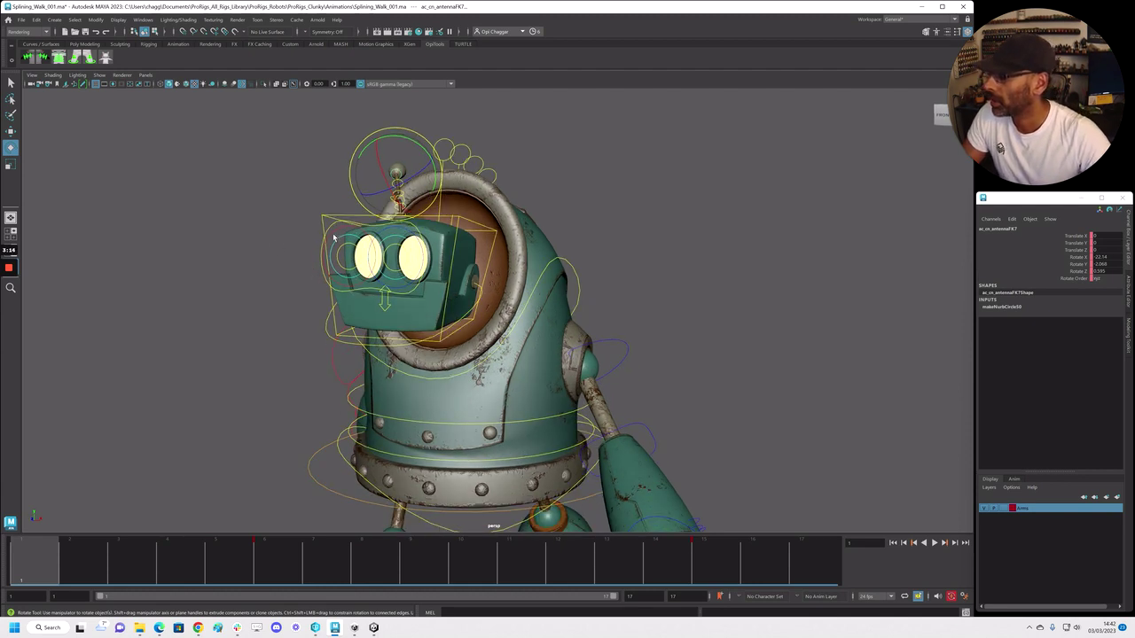
Try rotating both eyelids together through the Both Lids channel on the left and right eye lookAt controls
click(335, 235)
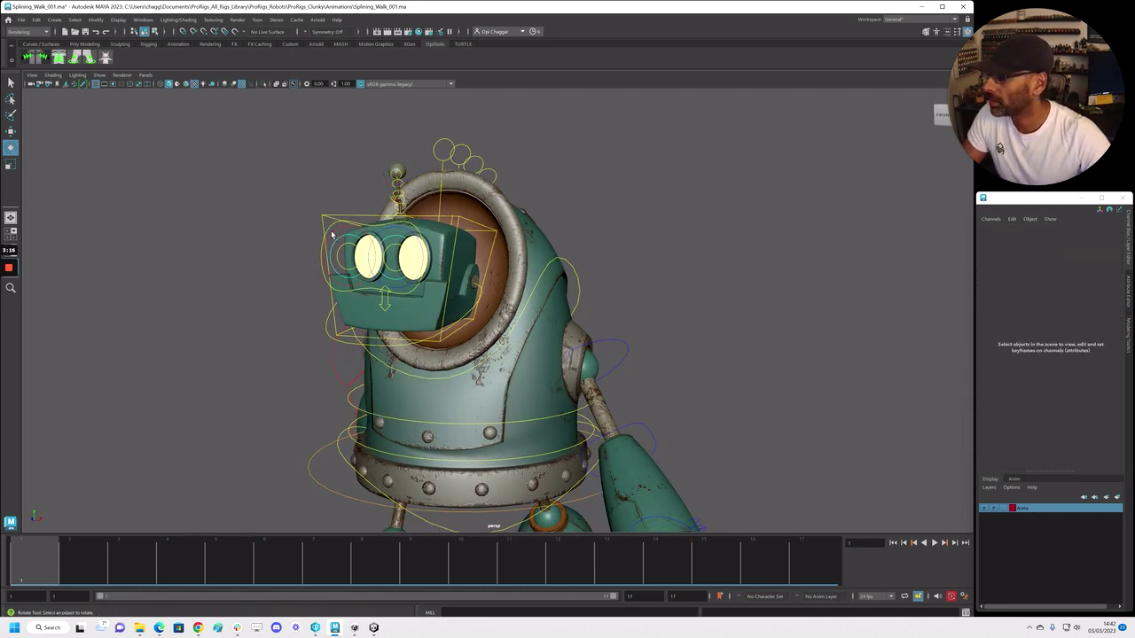
click(336, 233)
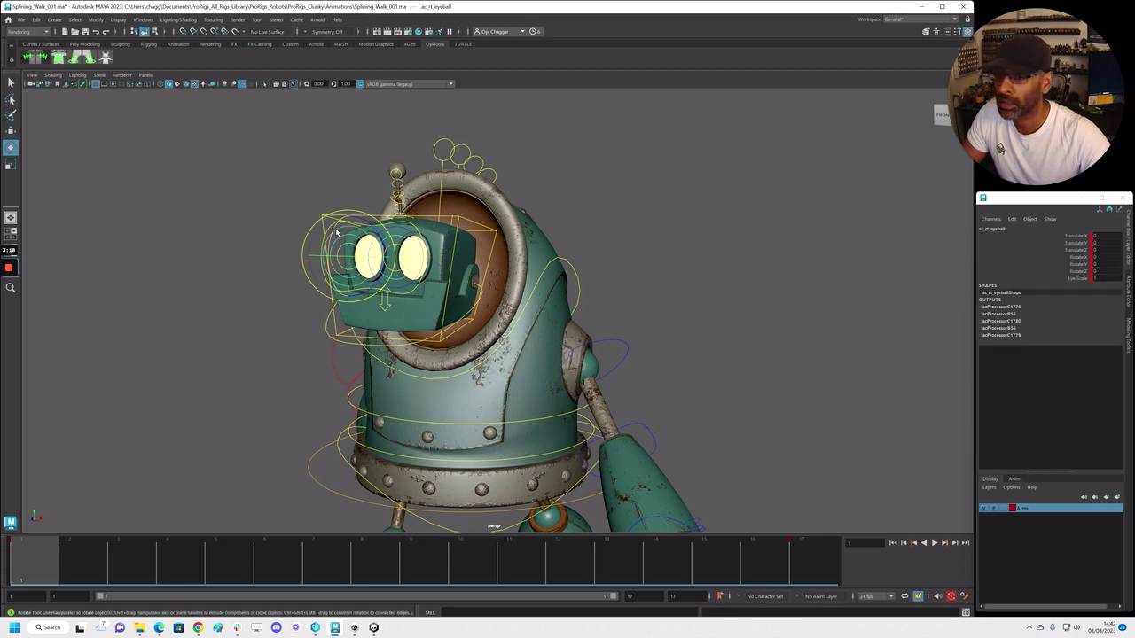
click(244, 236)
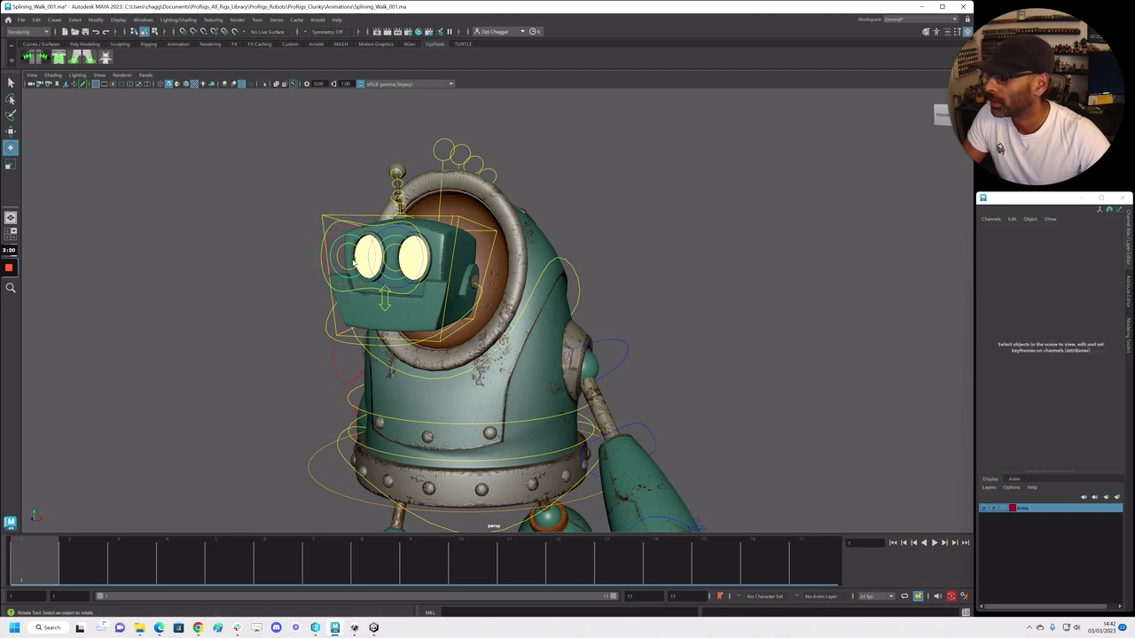
click(338, 237)
alt+drag(329, 246, 355, 228)
key(q)
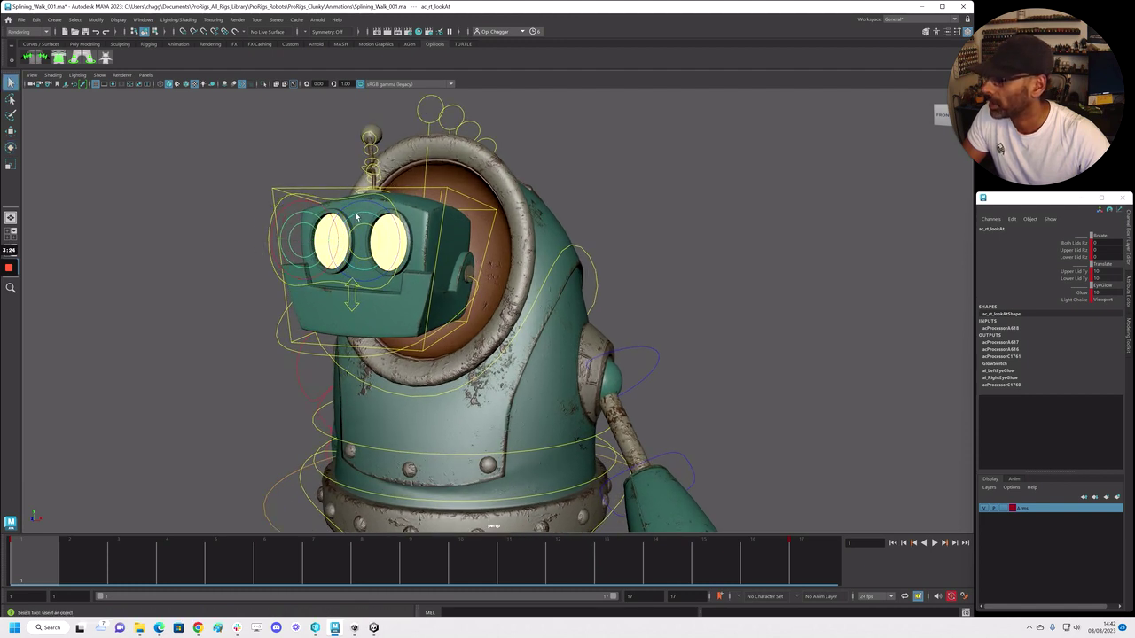
click(1069, 243)
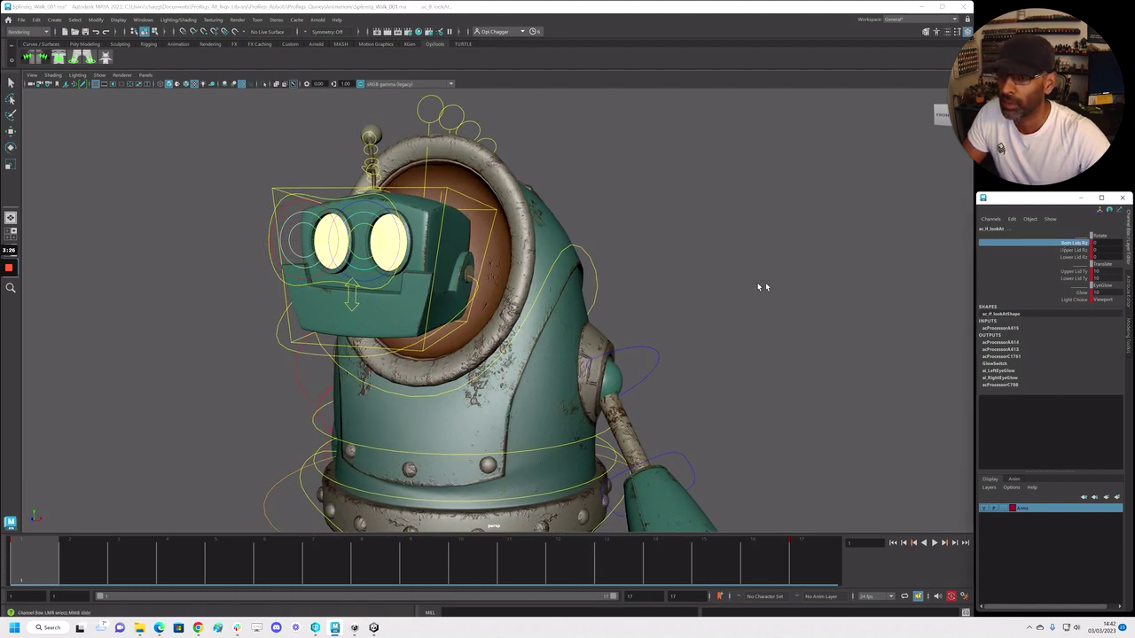
middle_drag(759, 286, 795, 277)
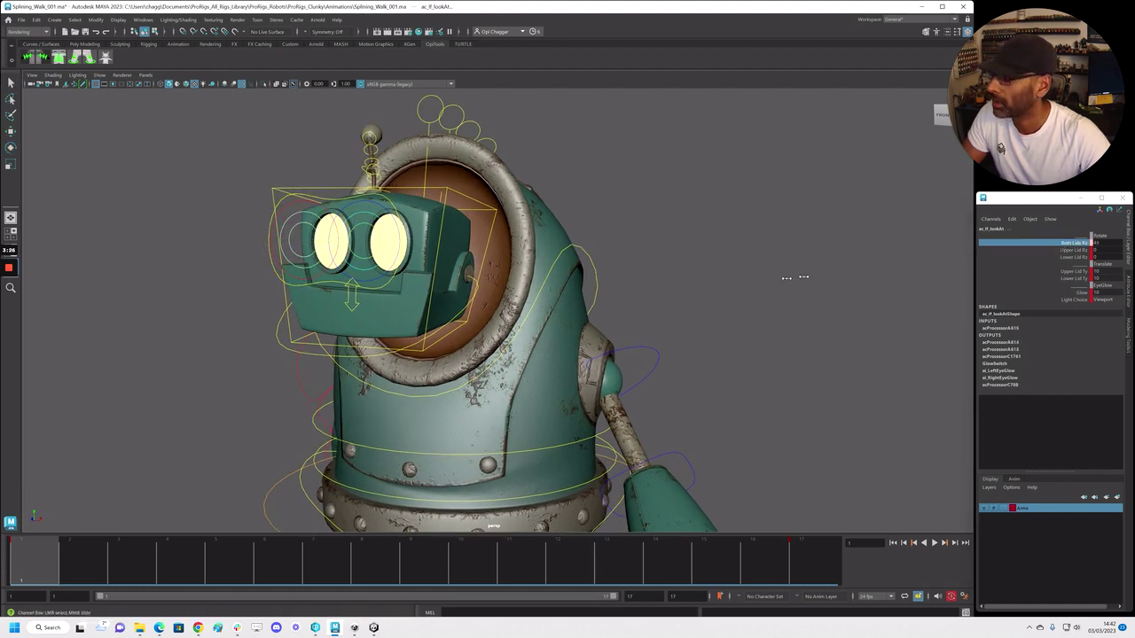
click(296, 217)
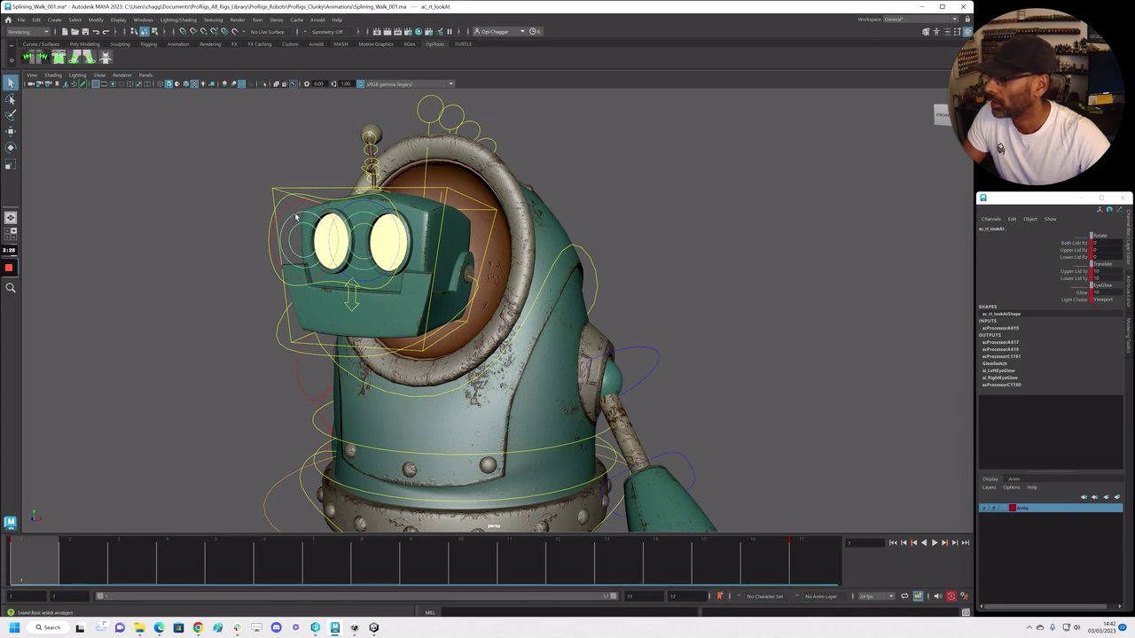
click(1072, 245)
middle_drag(753, 271, 853, 267)
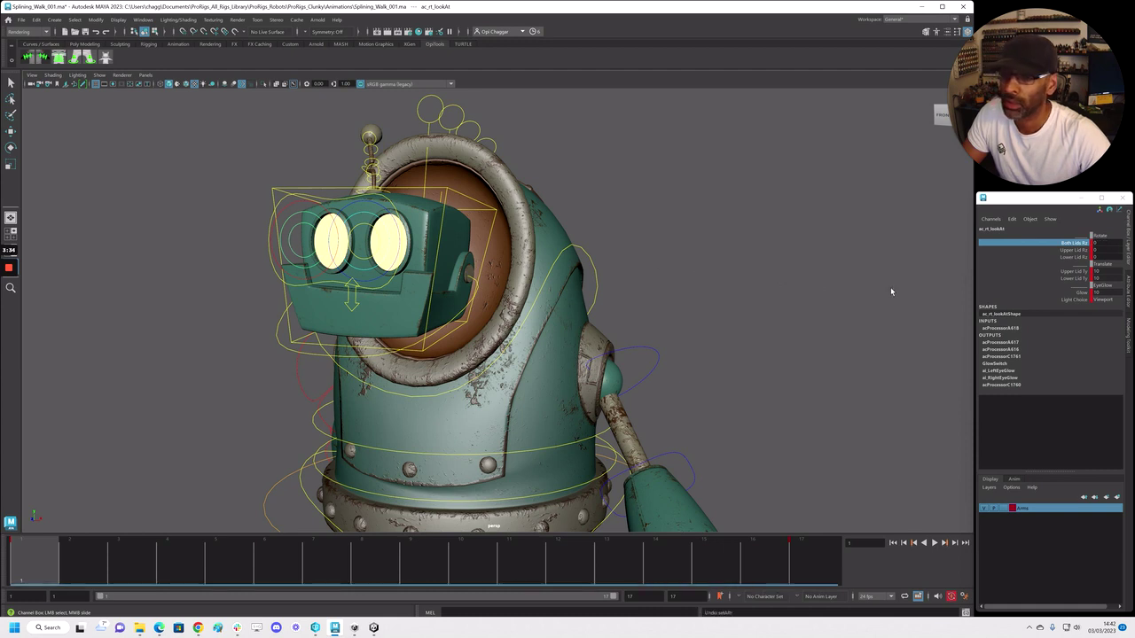
Try rotating the right eye's upper and lower lids together, and closing them with Upper and Lower Lid Ty
drag(1074, 250, 1084, 257)
middle_drag(773, 288, 878, 286)
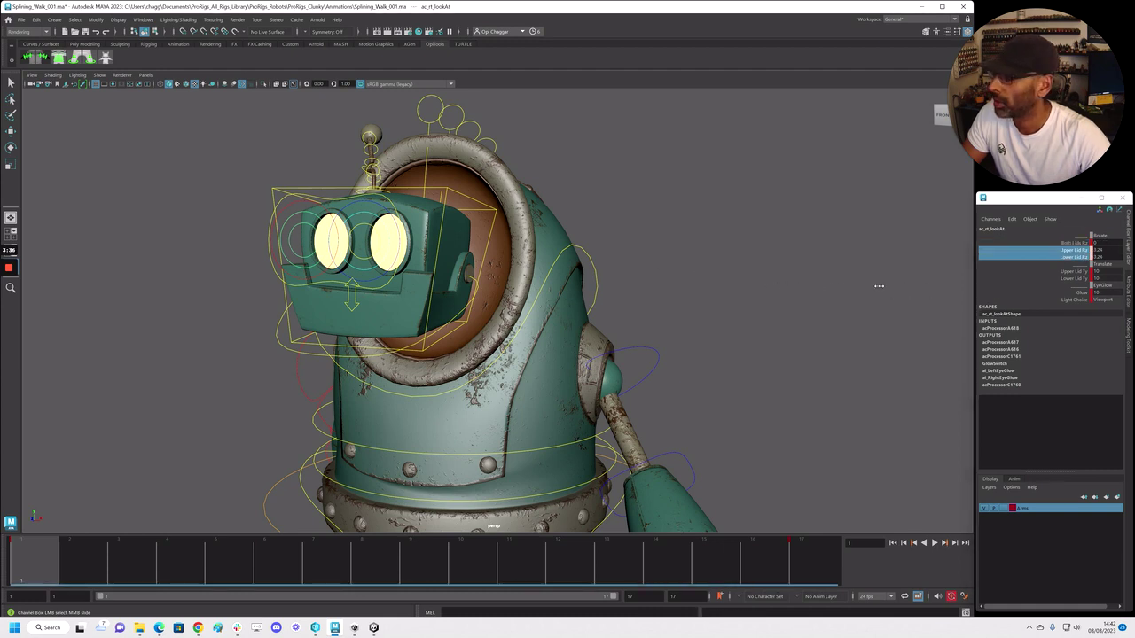
key(ctrl+z)
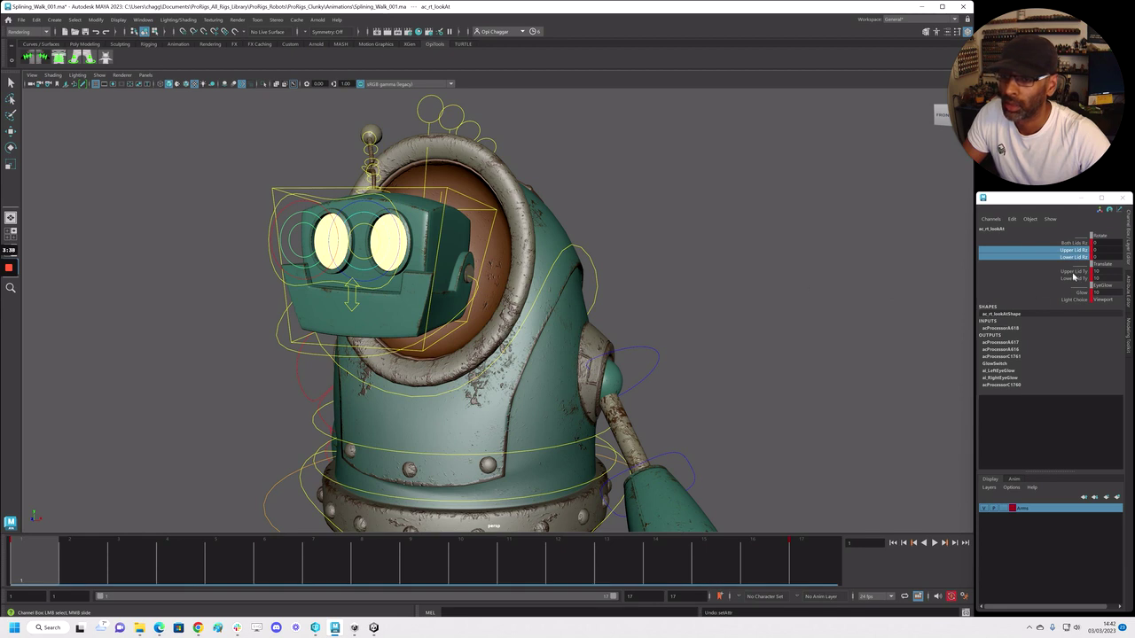
drag(1073, 277, 1075, 270)
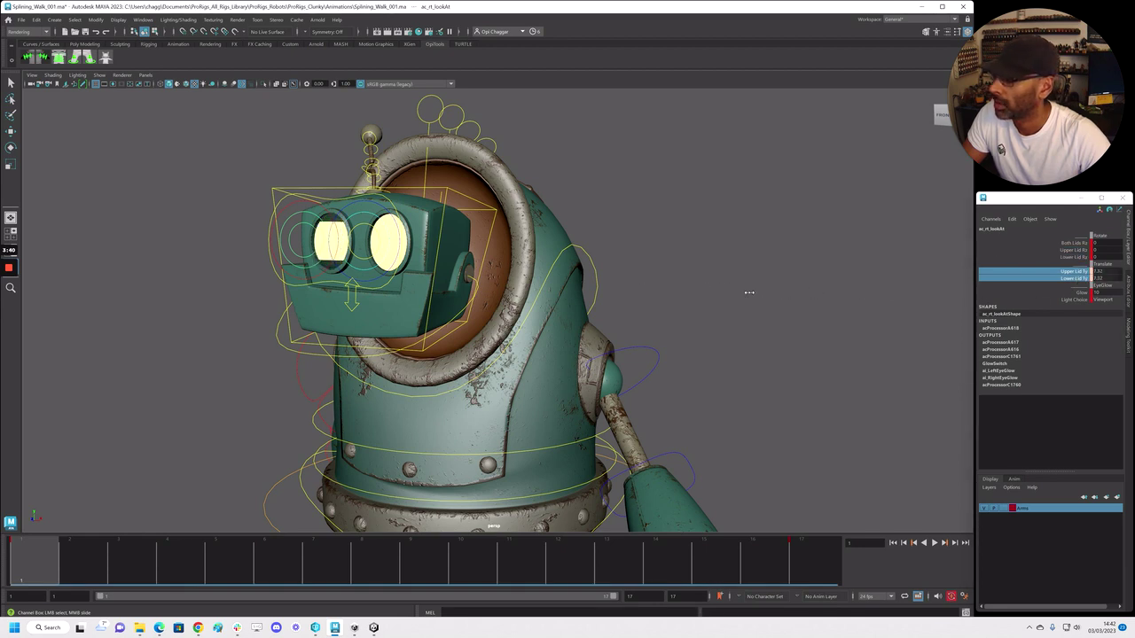
key(ctrl+z)
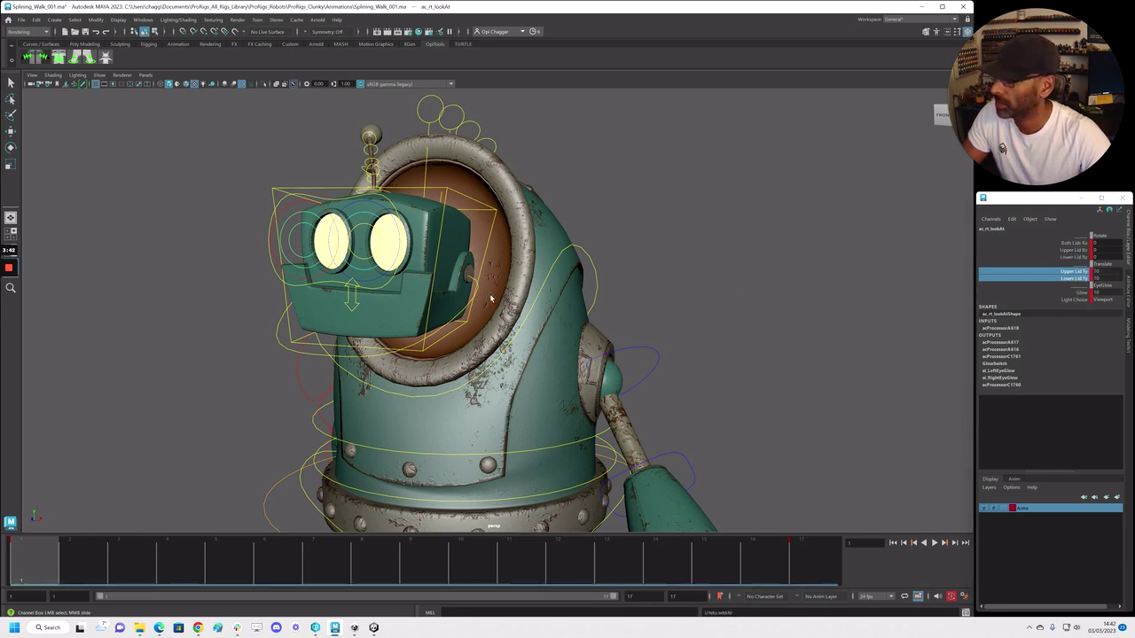
Partly close both eyes by setting Upper Lid Ty and Lower Lid Ty to about 6.58 on the lookAt controls
shift+click(367, 272)
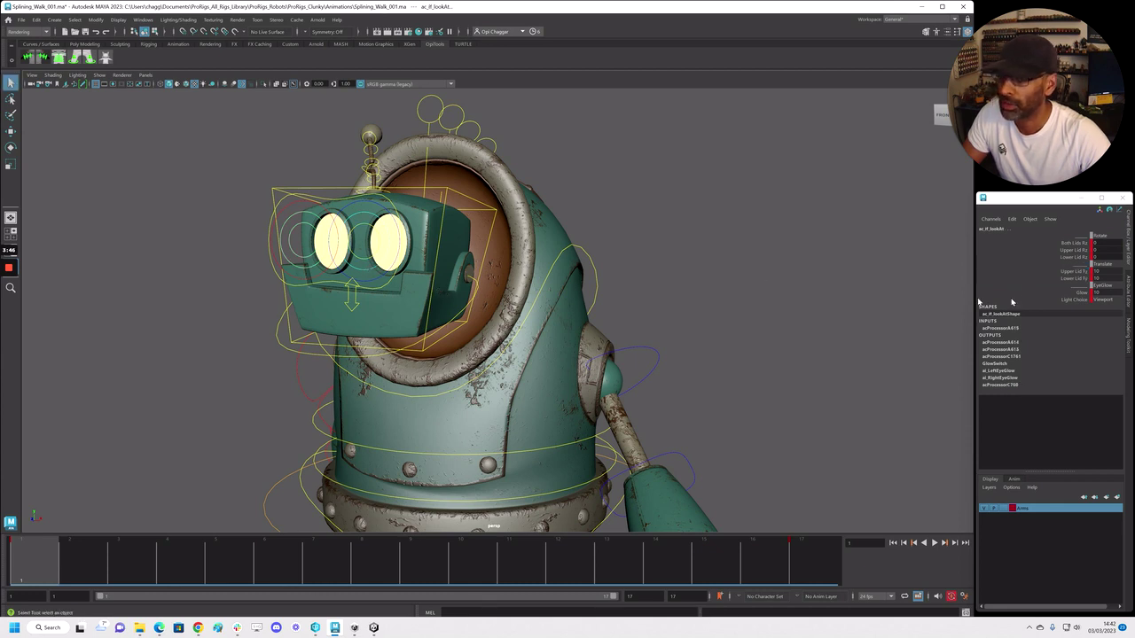
click(1079, 273)
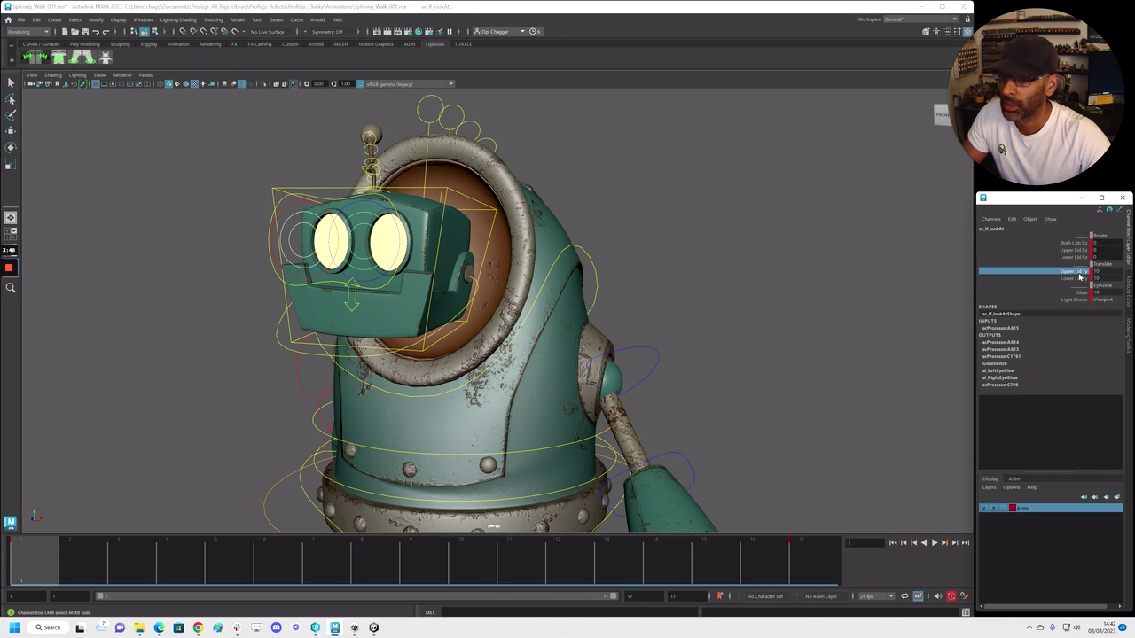
middle_drag(556, 289, 541, 293)
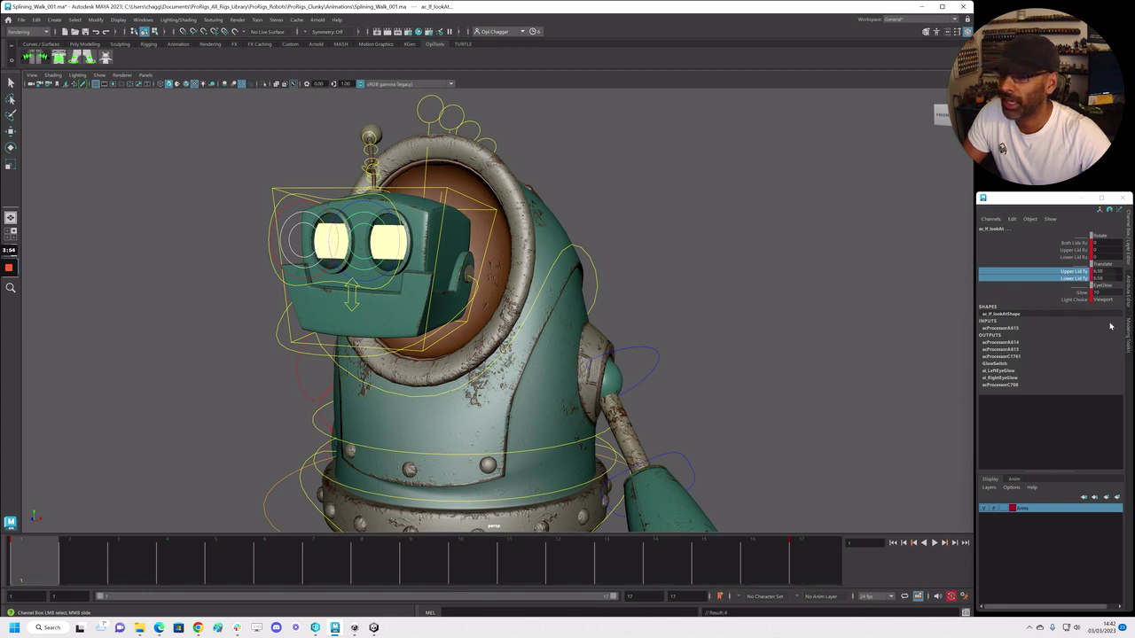
Try and undo a lower lid rotation, then rotate both eyes' upper lids to about 21.85 for an angry look
click(1072, 257)
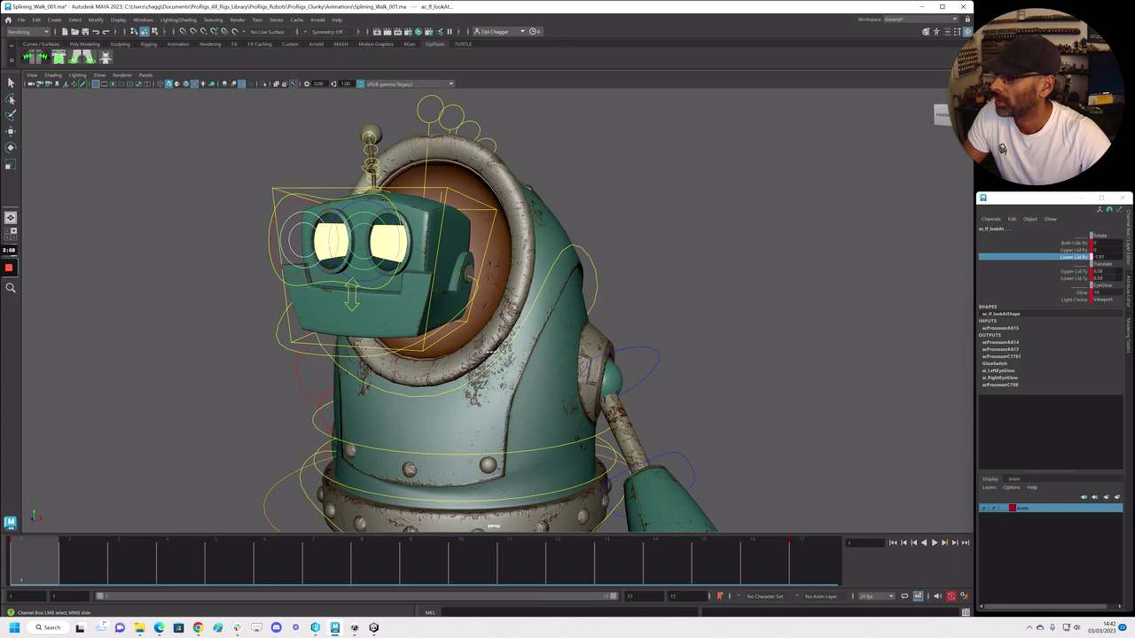
key(ctrl+z)
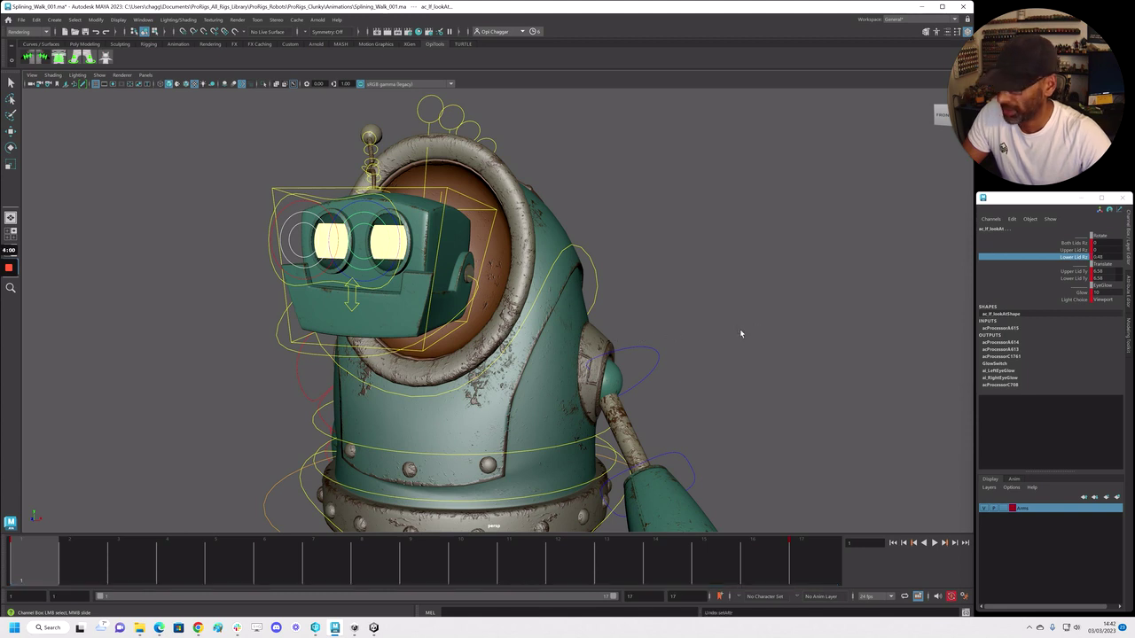
click(1069, 250)
middle_drag(679, 324, 877, 310)
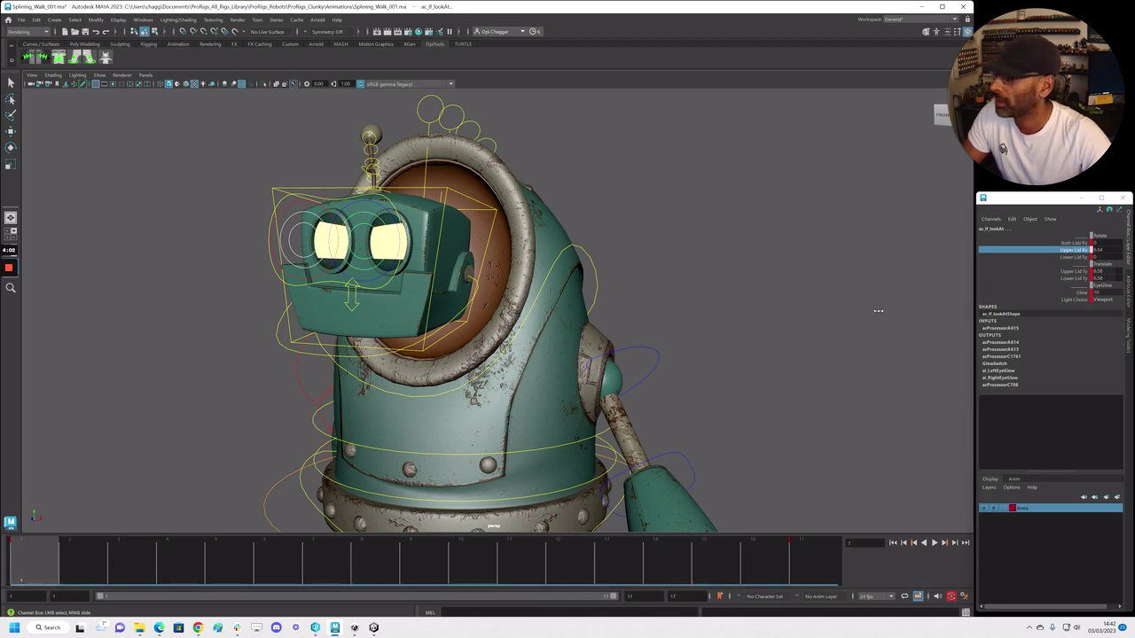
middle_drag(896, 183, 439, 325)
Play and scrub the walk with the whole robot in view to check the lid pose, returning to frame 1
alt+right_drag(777, 304, 329, 322)
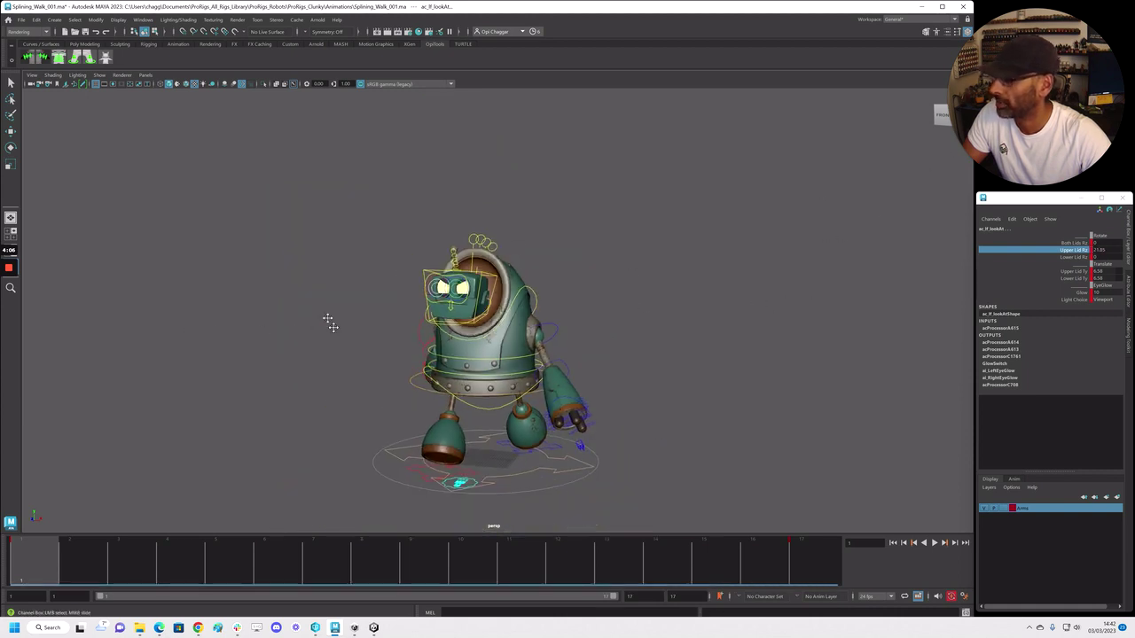
key(alt+v)
key(alt+v)
click(248, 502)
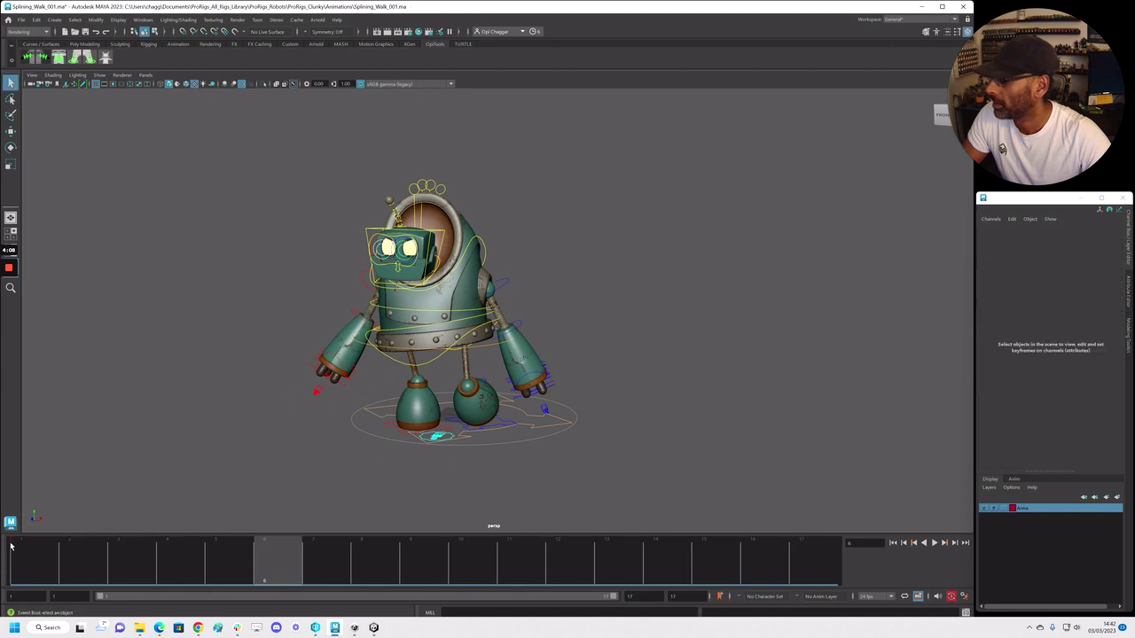
drag(780, 570, 11, 554)
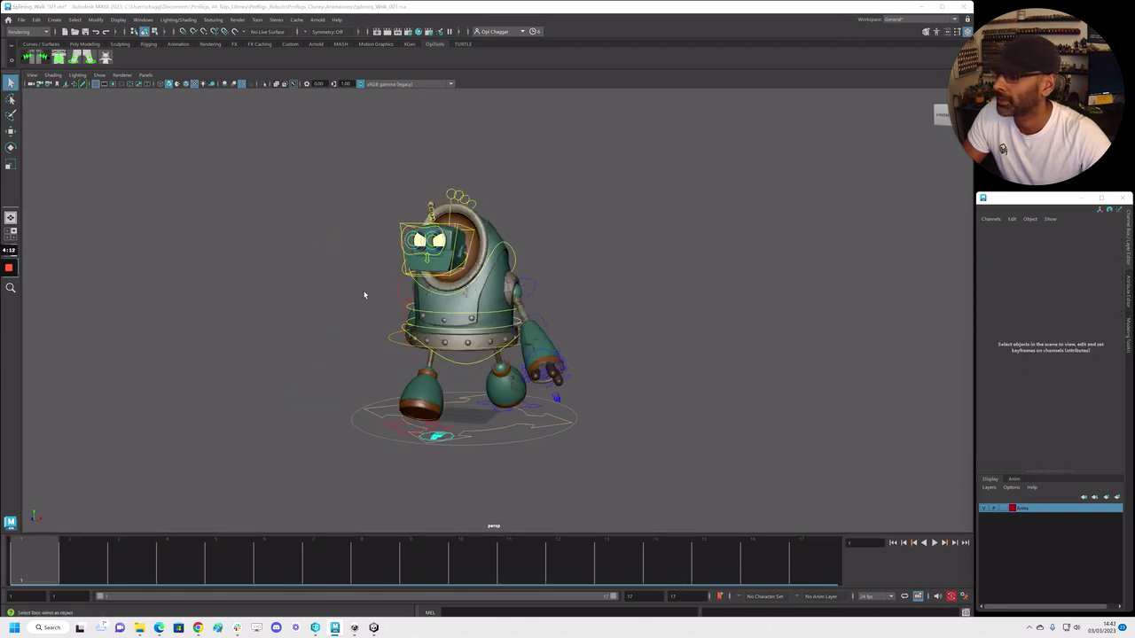
Delete the frame 17 key on the left and right eye lookAt controls
alt+right_drag(364, 295, 577, 269)
alt+middle_drag(422, 232, 586, 324)
click(509, 265)
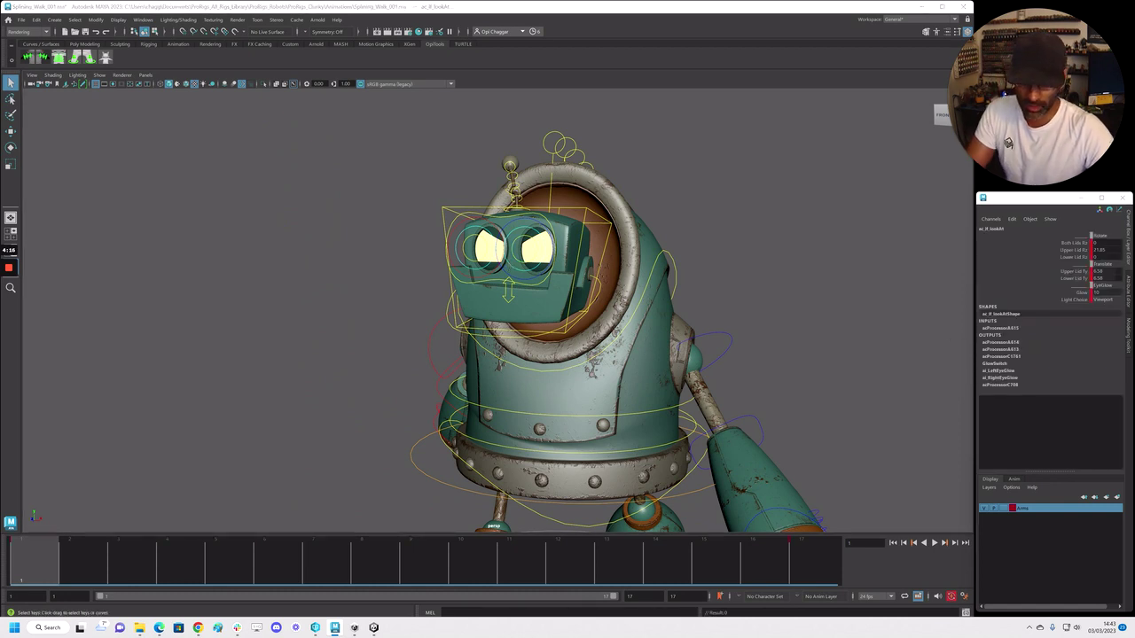
click(404, 248)
click(457, 247)
click(811, 561)
right_click(811, 561)
click(850, 413)
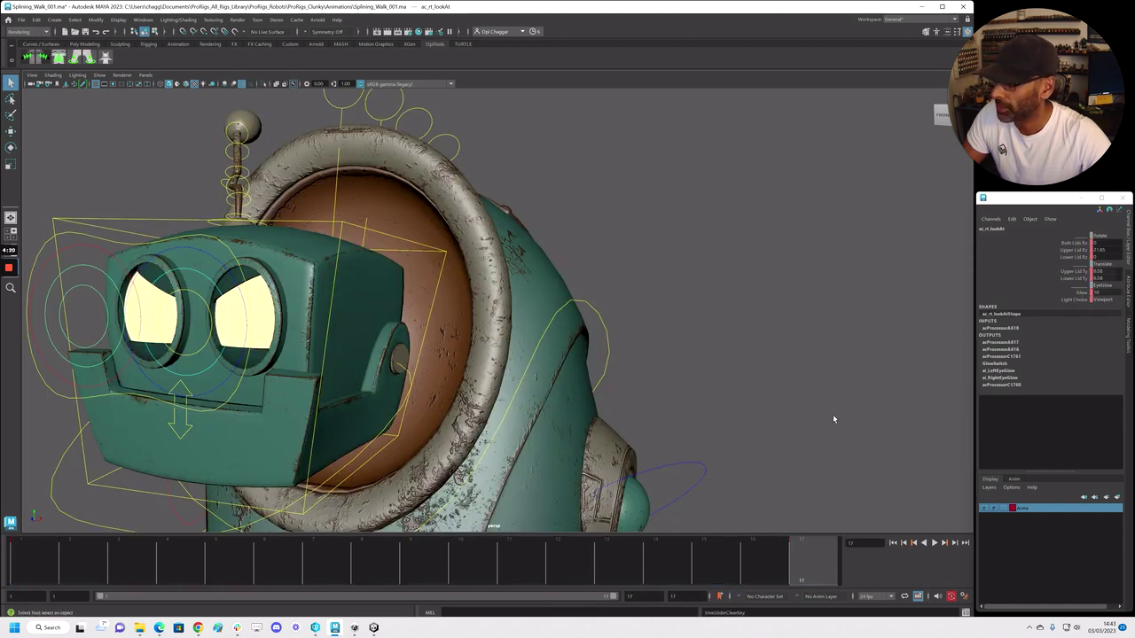
Hide the rig controls and play back the walk to review the angry eyes, then stop playback
scroll(635, 418, down, 5)
key(alt+1)
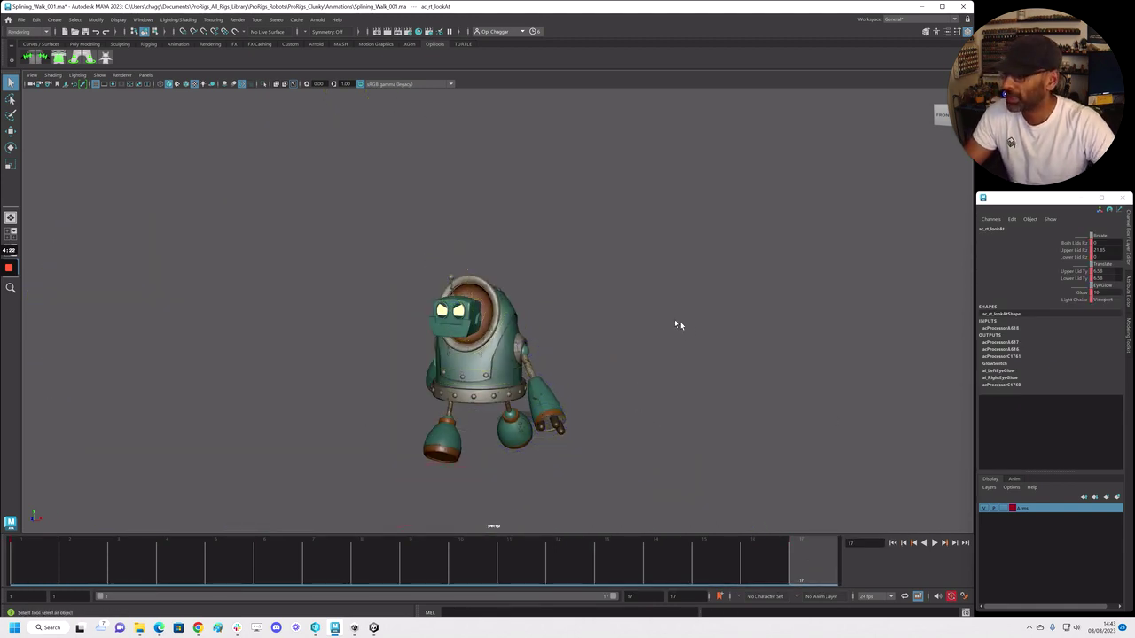
key(alt+v)
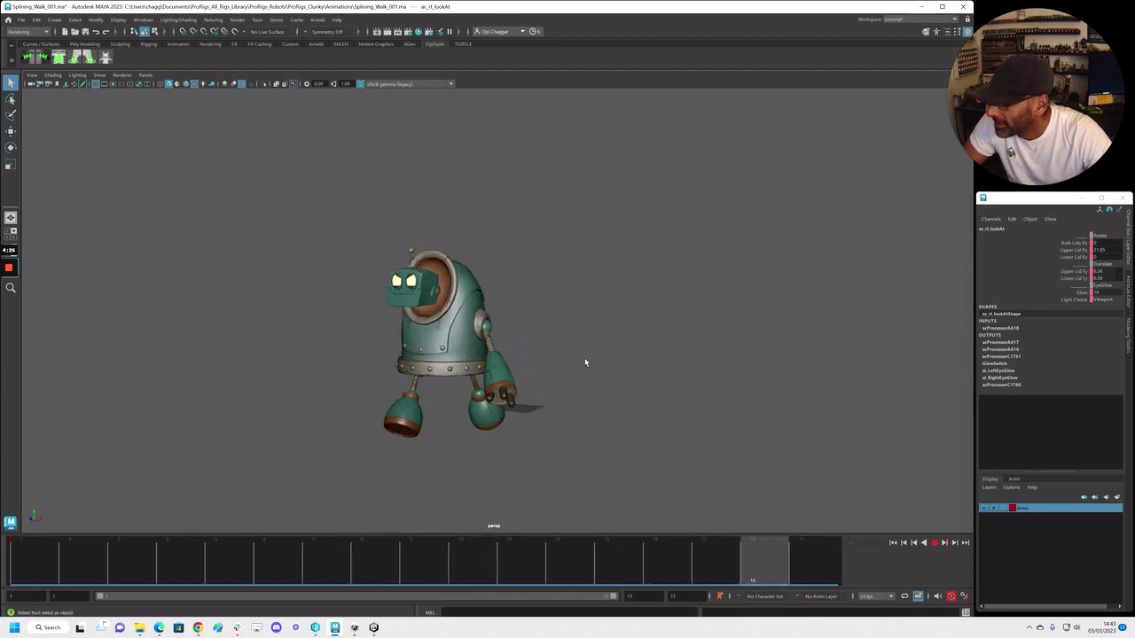
alt+right_drag(369, 385, 611, 390)
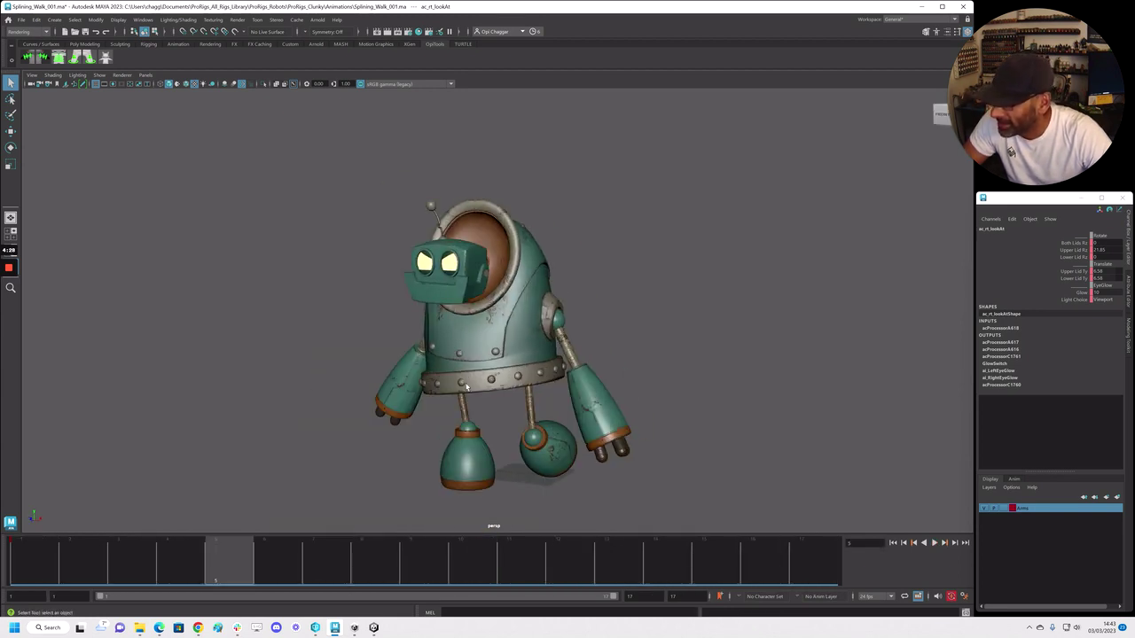
alt+right_drag(689, 367, 571, 368)
key(alt+v)
Open the robot's jaw at frame 1 by rotating the jaw control about 33.6 degrees in X
key(alt+1)
alt+drag(601, 349, 349, 324)
alt+right_drag(349, 325, 361, 322)
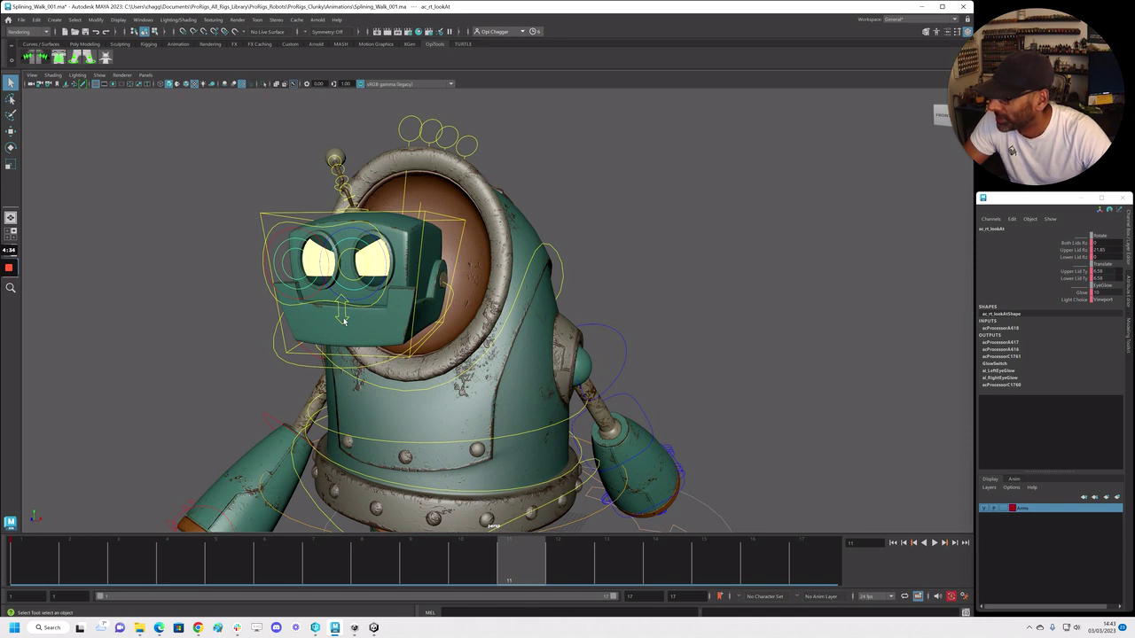
click(345, 326)
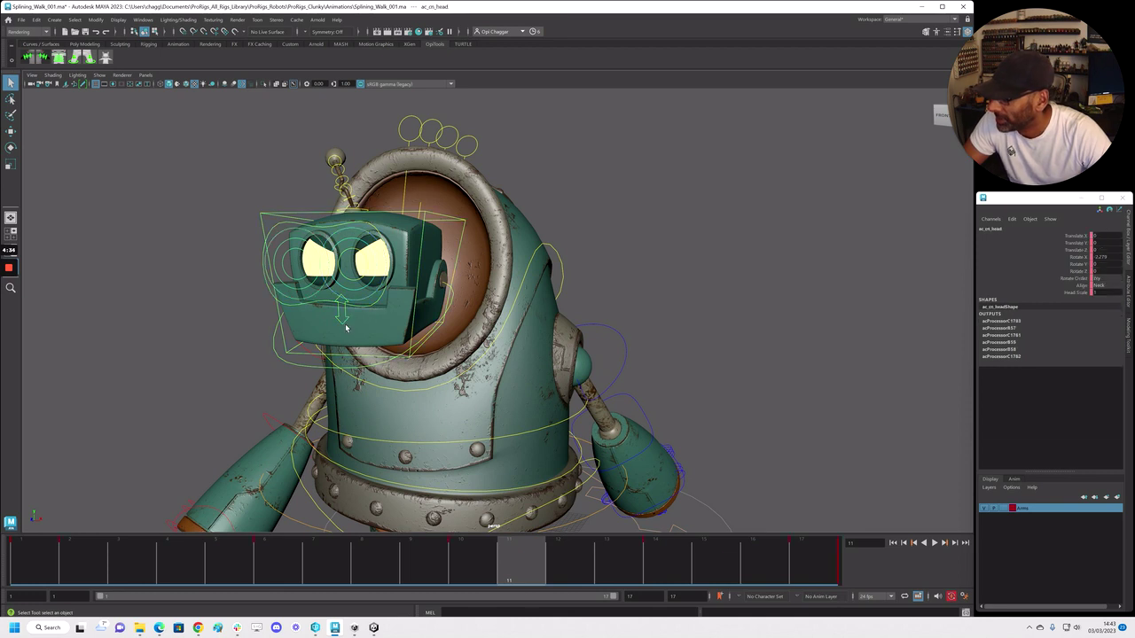
click(372, 368)
key(w)
alt+right_drag(473, 346, 354, 359)
click(19, 563)
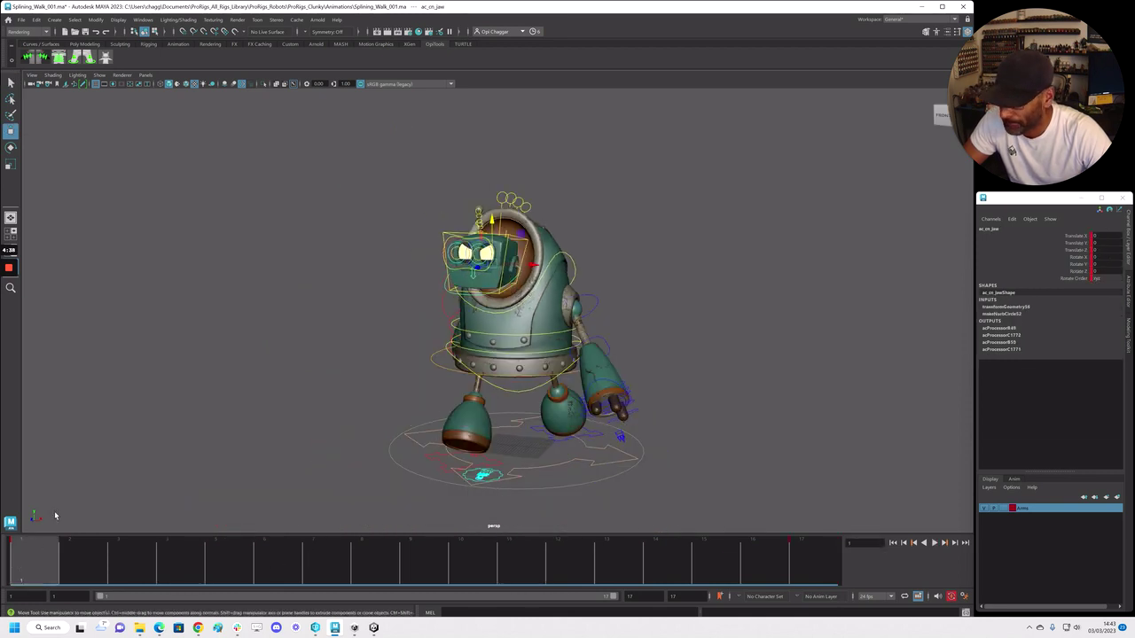
key(alt+1)
key(alt+1)
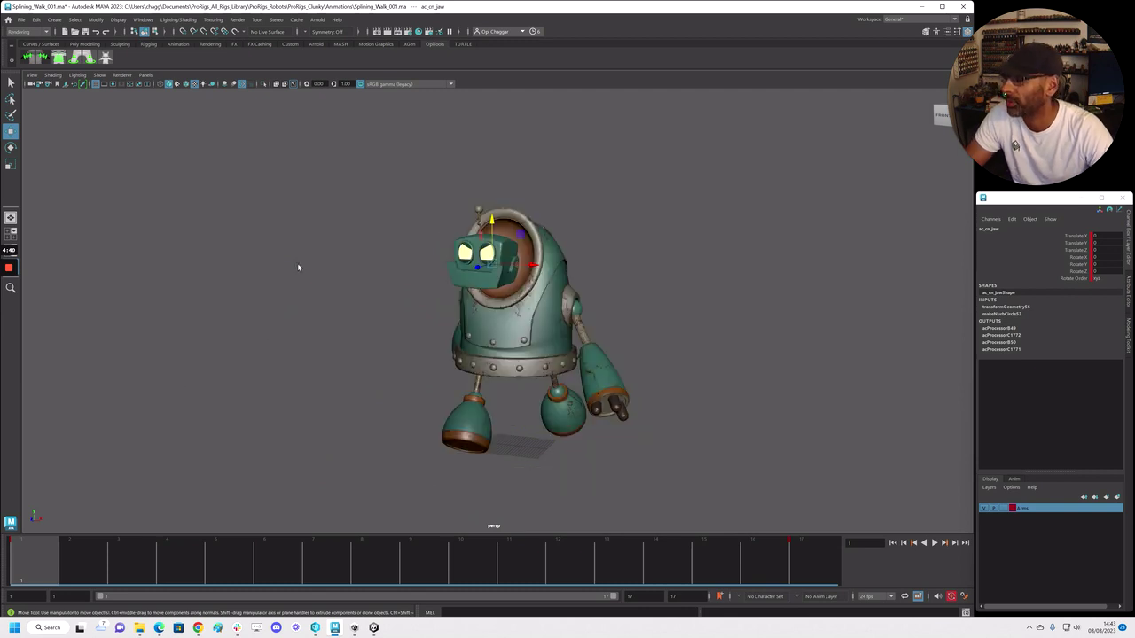
click(1073, 264)
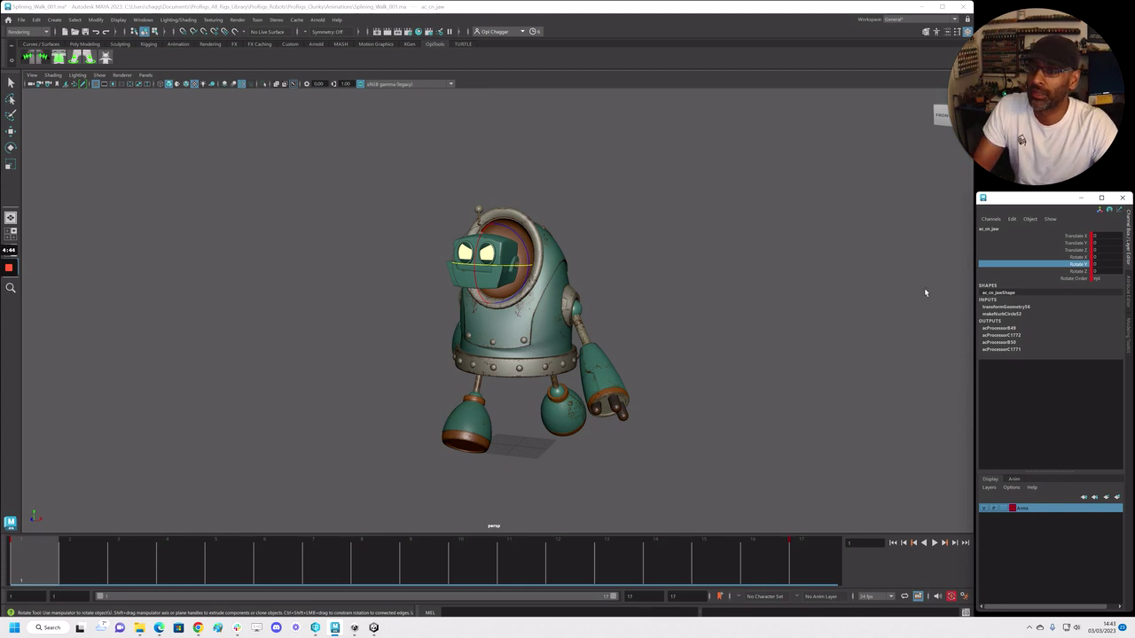
drag(486, 244, 480, 241)
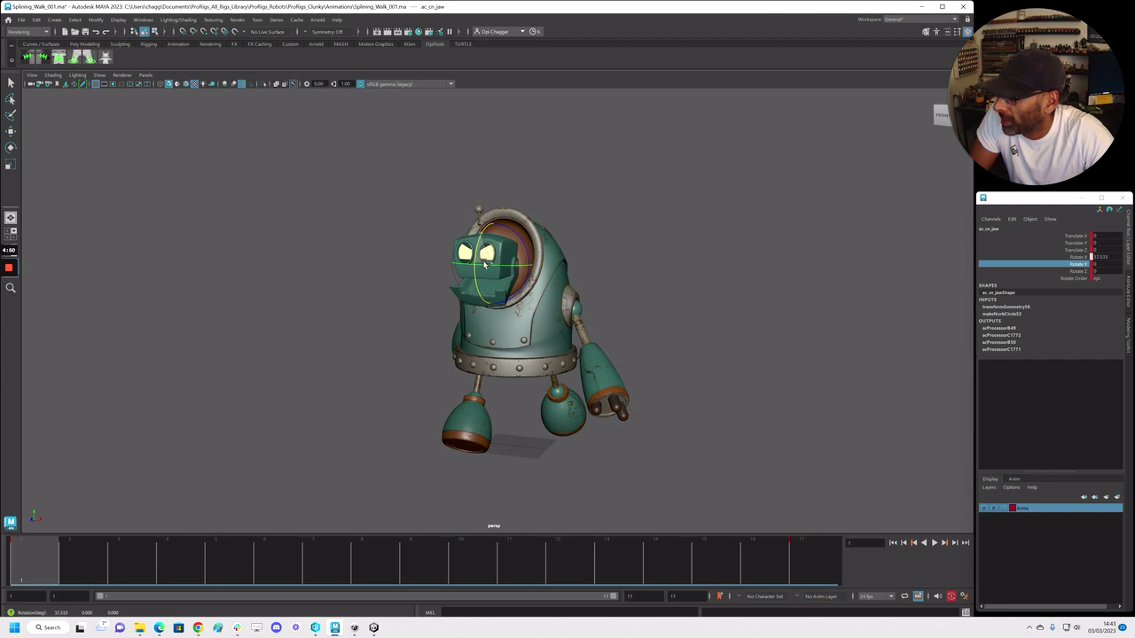
Copy the open jaw pose from frame 1 to frame 17 and key it there
click(14, 569)
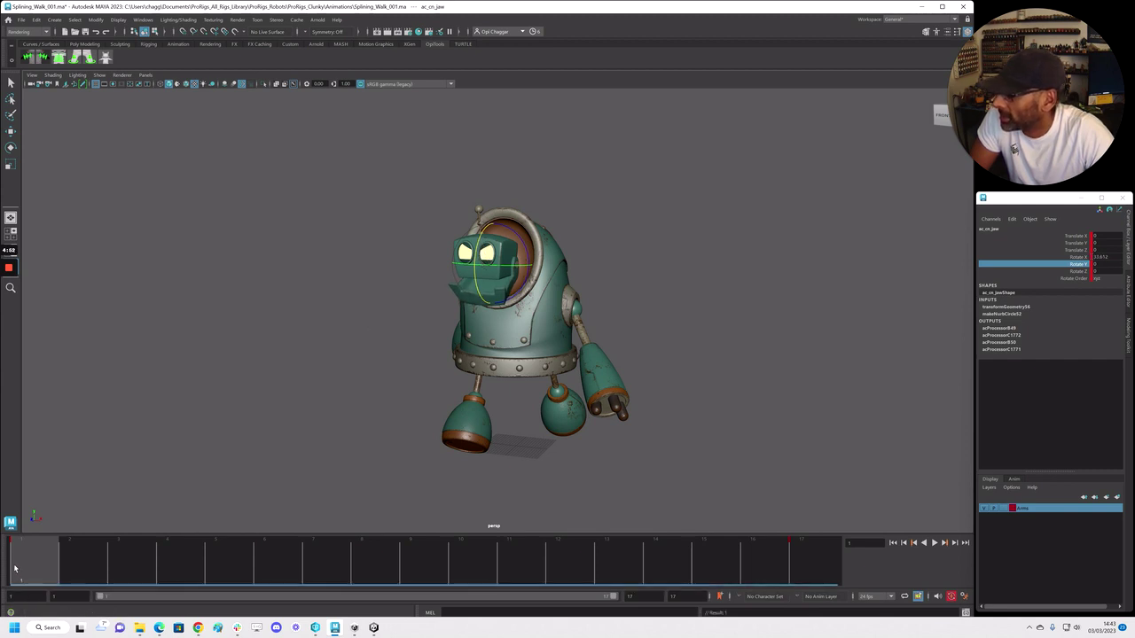
middle_drag(50, 570, 824, 575)
key(s)
Give both eyes a sad look at frames 17 and 1, rotating the upper lids to -21.72 and lower lids to -13.22
alt+right_drag(213, 233, 336, 237)
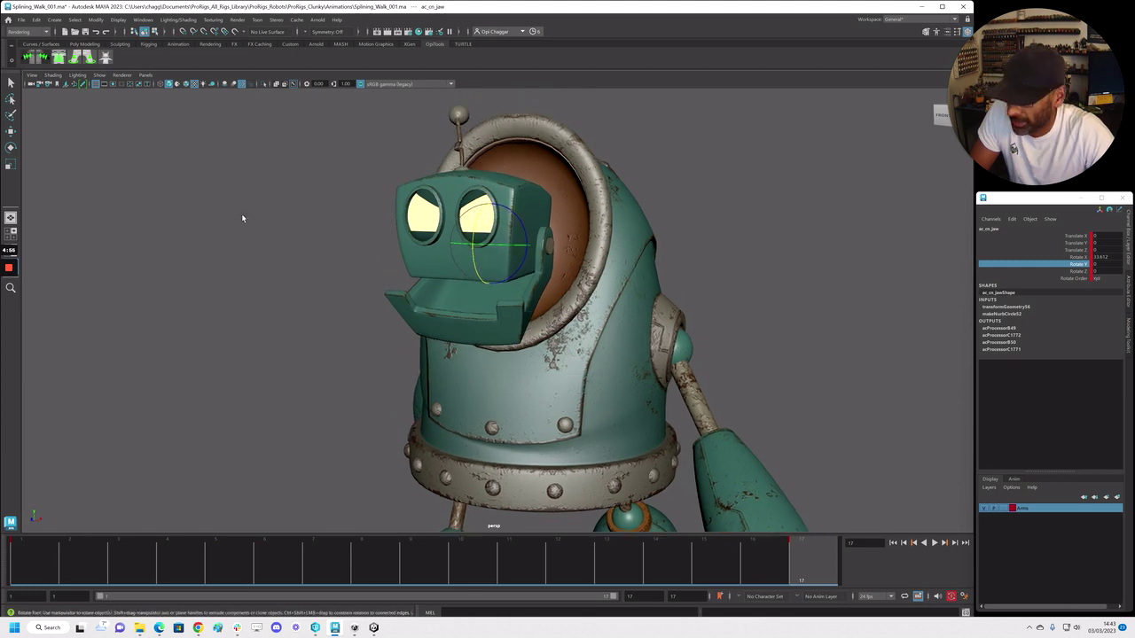
key(alt+1)
click(253, 228)
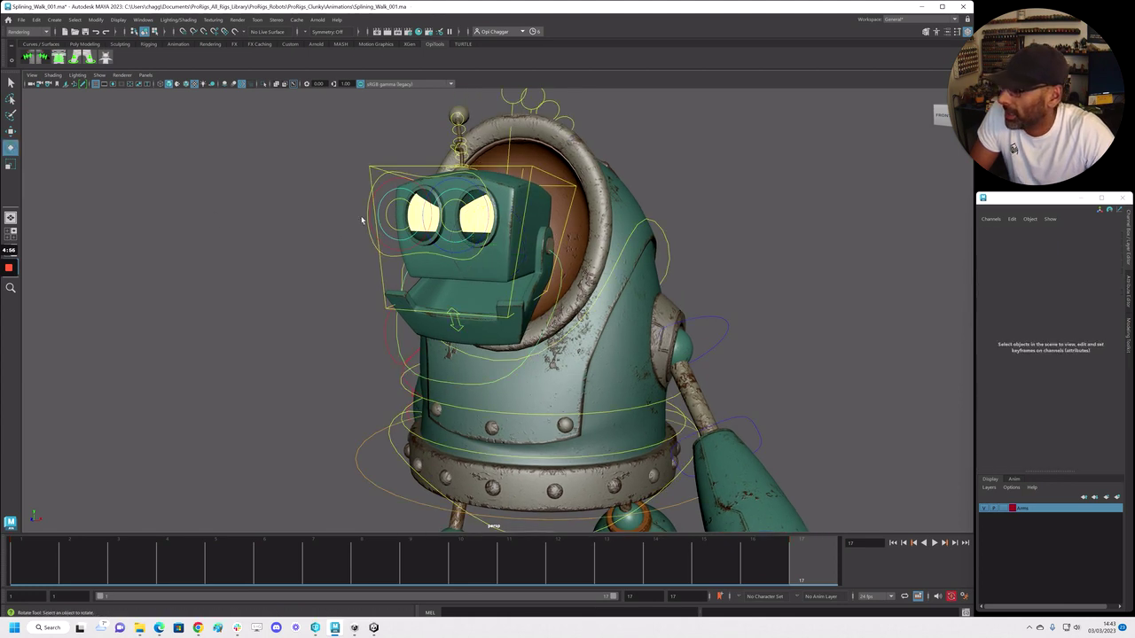
click(387, 201)
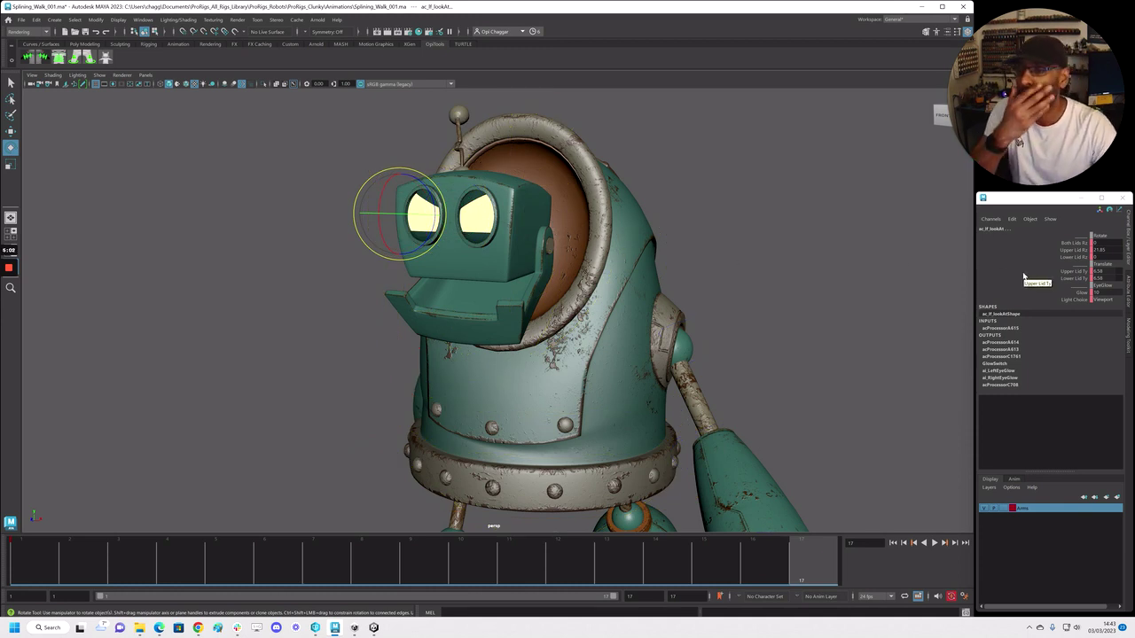
click(1077, 251)
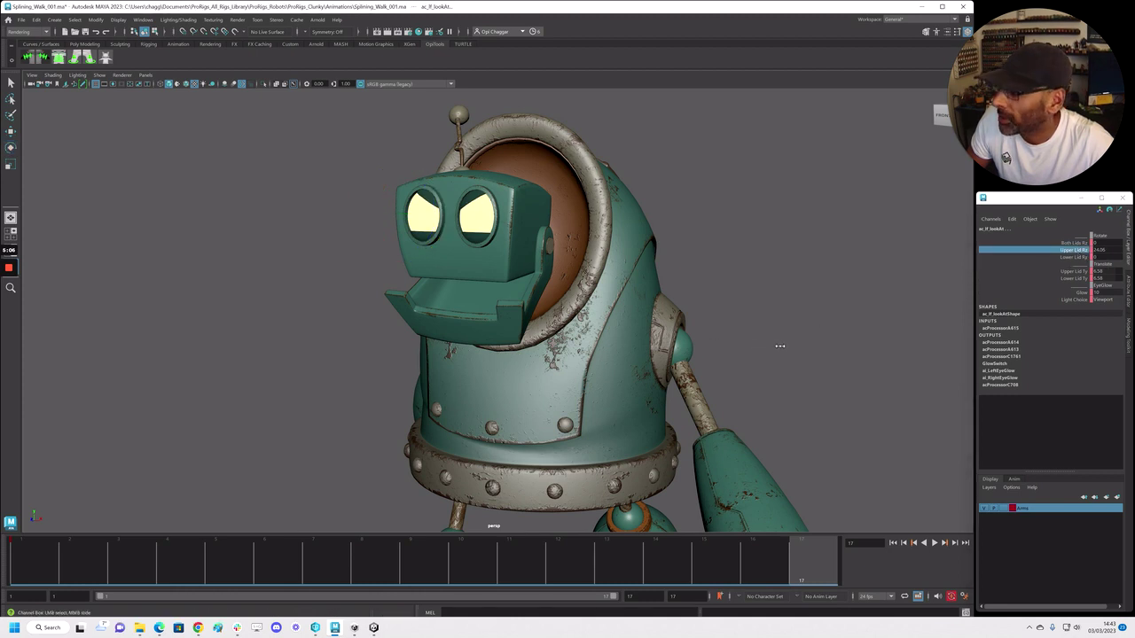
middle_drag(282, 372, 328, 372)
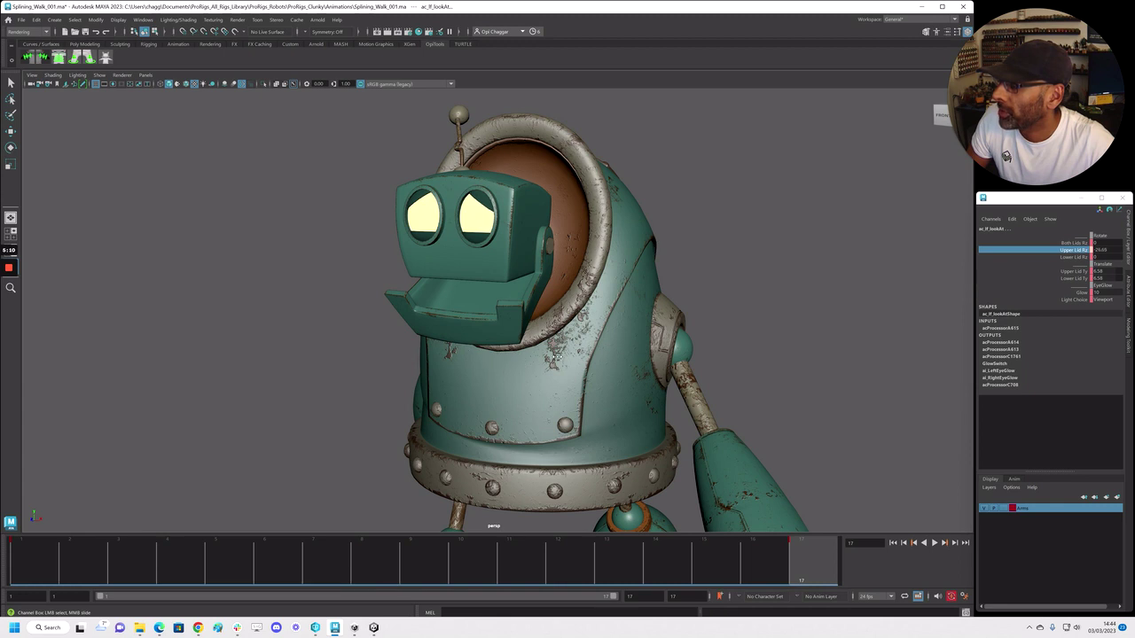
click(1074, 272)
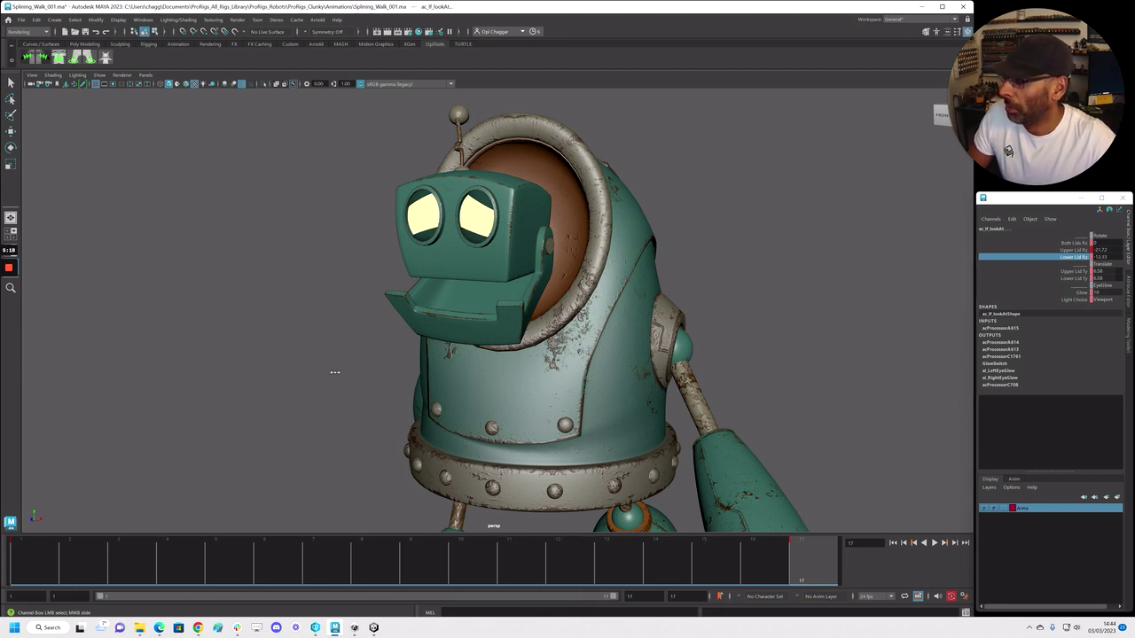
alt+right_drag(599, 370, 473, 350)
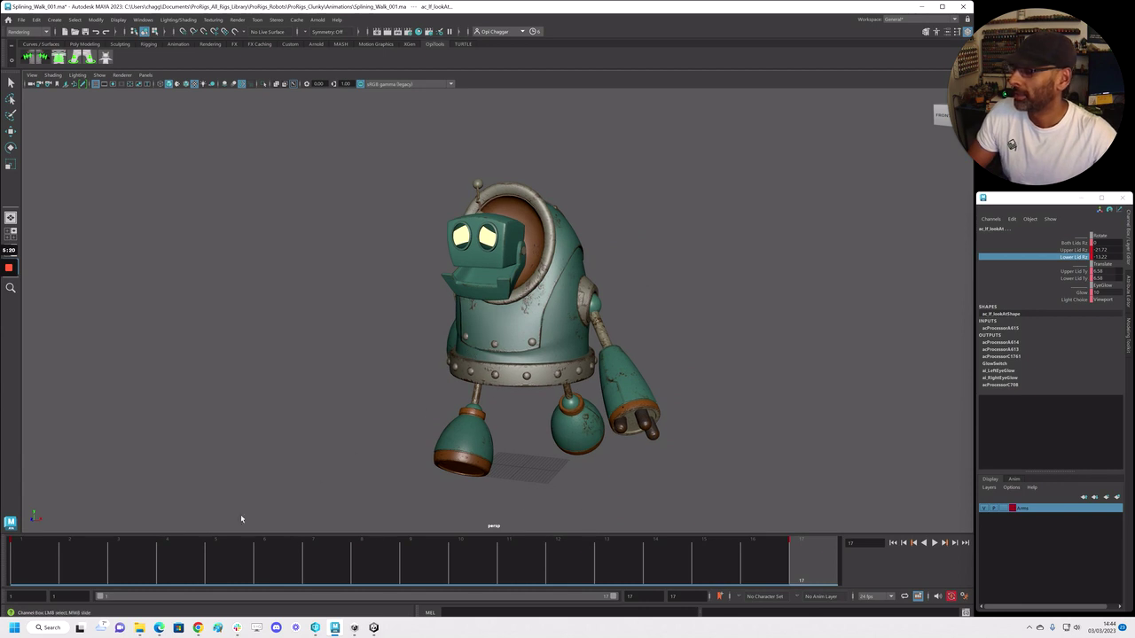
Play back the walk to review the sad eyes and open jaw, and view the stopped pose from other angles
key(alt+v)
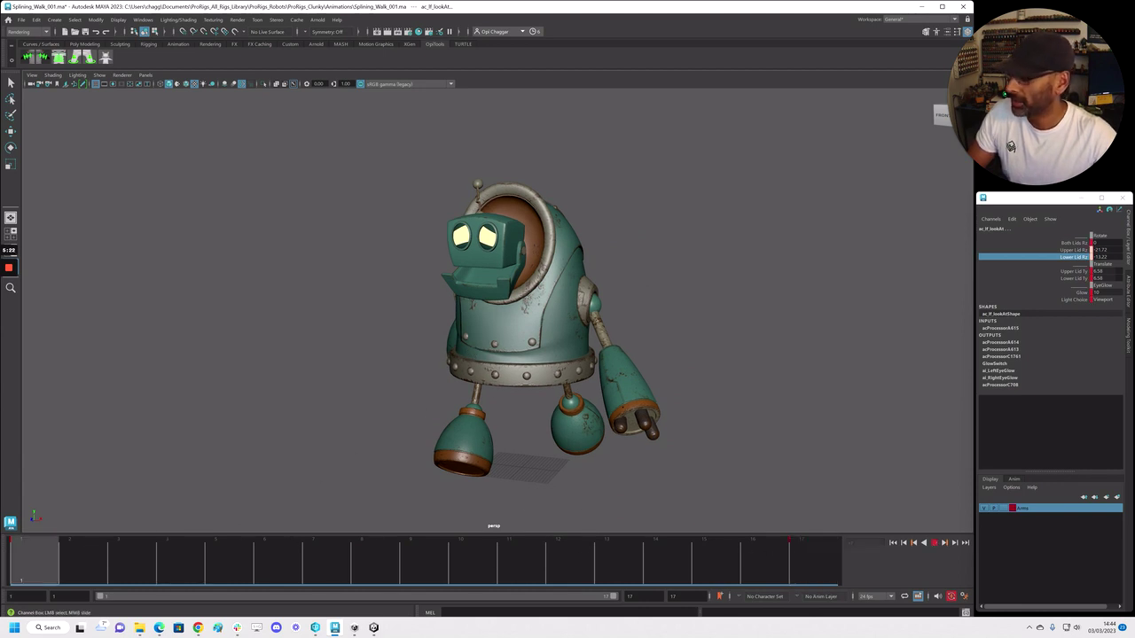
key(alt+v)
alt+right_drag(612, 416, 352, 385)
alt+drag(365, 385, 420, 399)
alt+right_drag(351, 390, 421, 383)
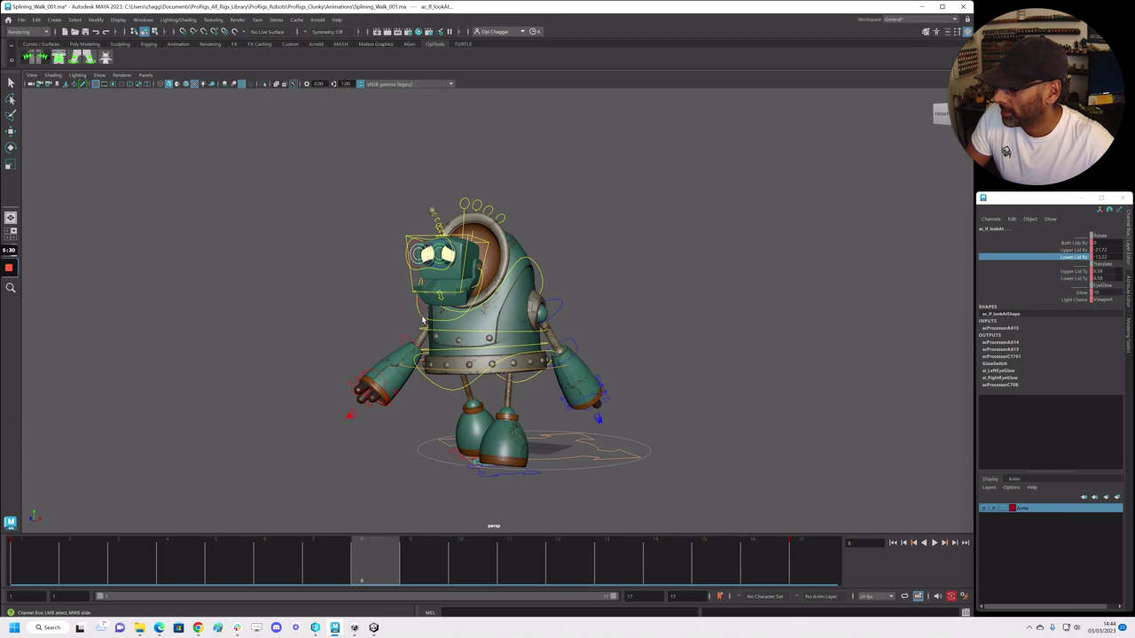
Animate the jaw control's X rotation, closing it to about 19.5 at frame 5, reopening to about 34 at frame 9, and closing to about 22 at frame 13
click(420, 320)
key(e)
key(5)
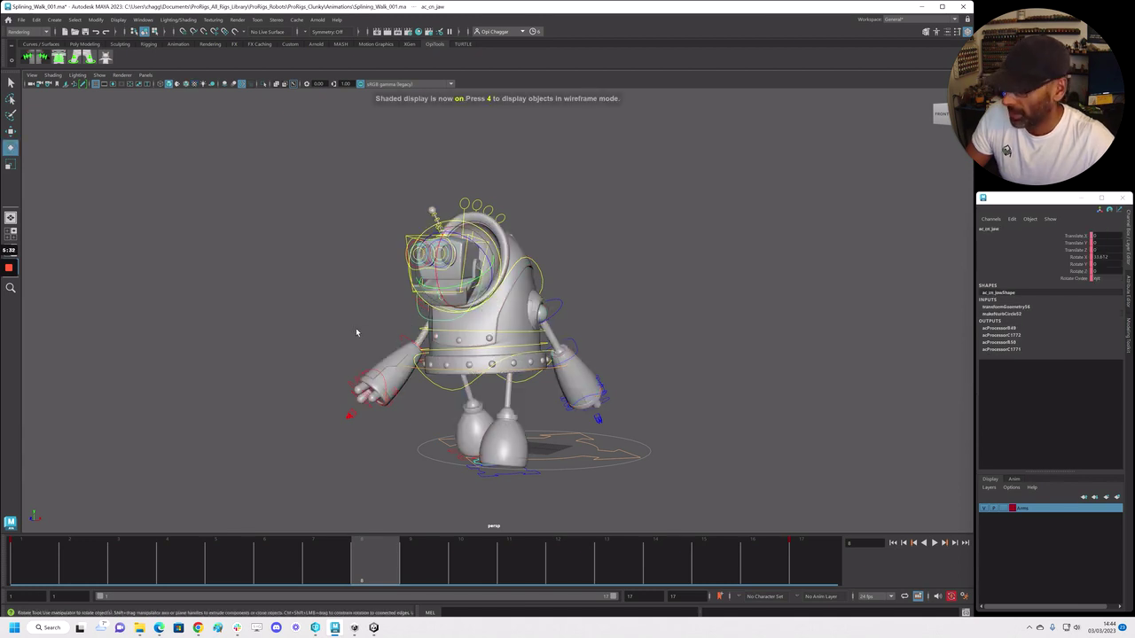
key(6)
key(alt+1)
key(alt+v)
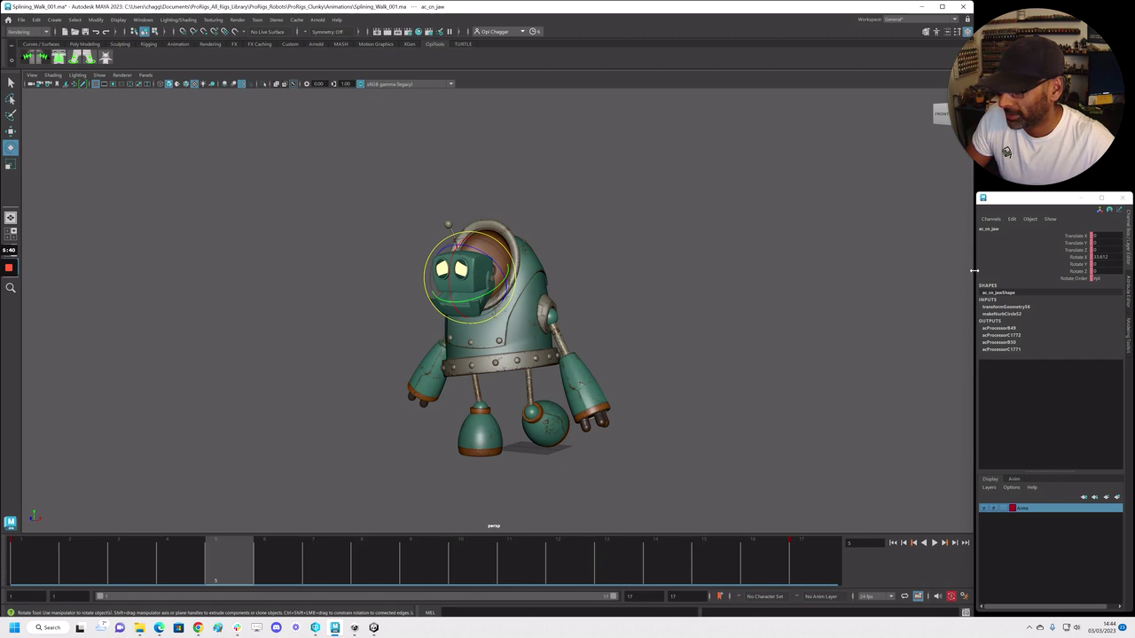
click(1035, 265)
drag(462, 316, 460, 314)
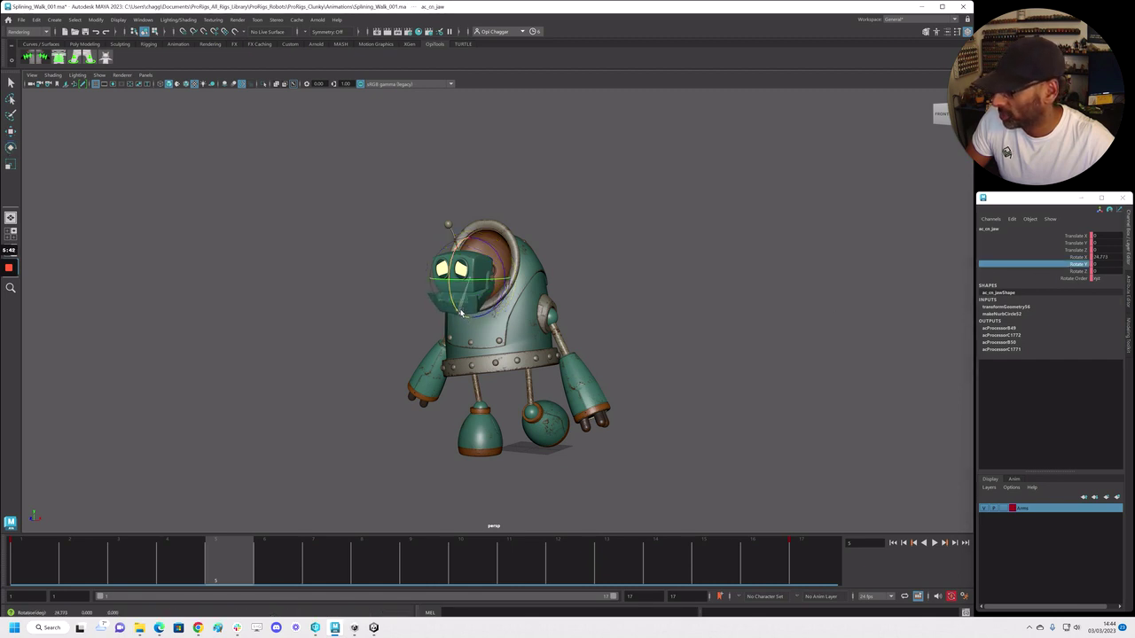
drag(52, 544, 421, 560)
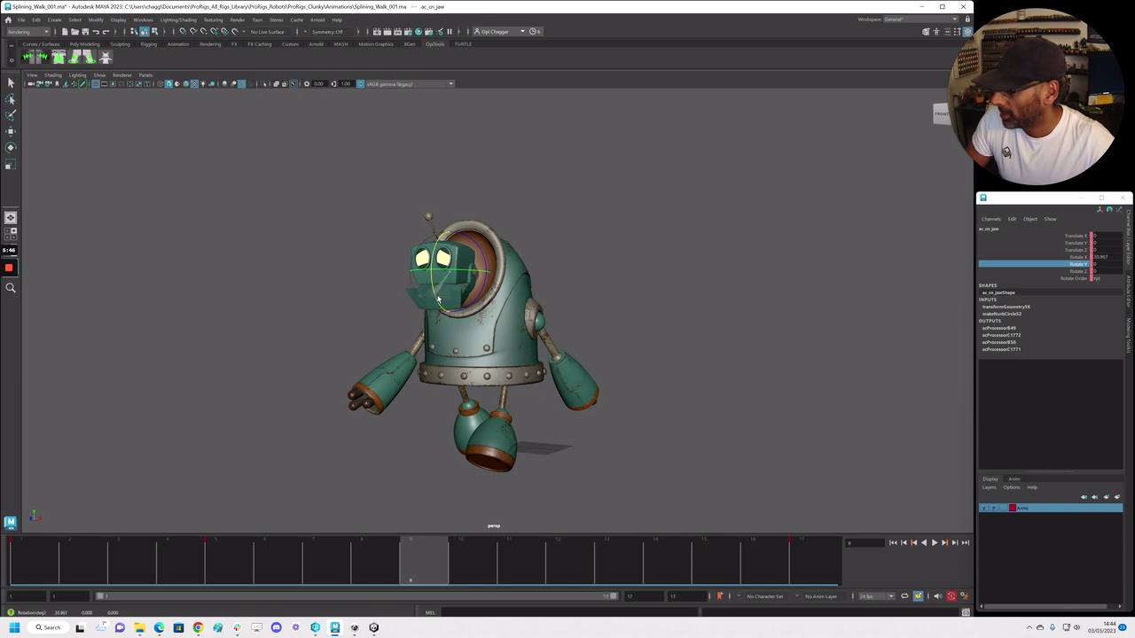
drag(514, 552, 609, 565)
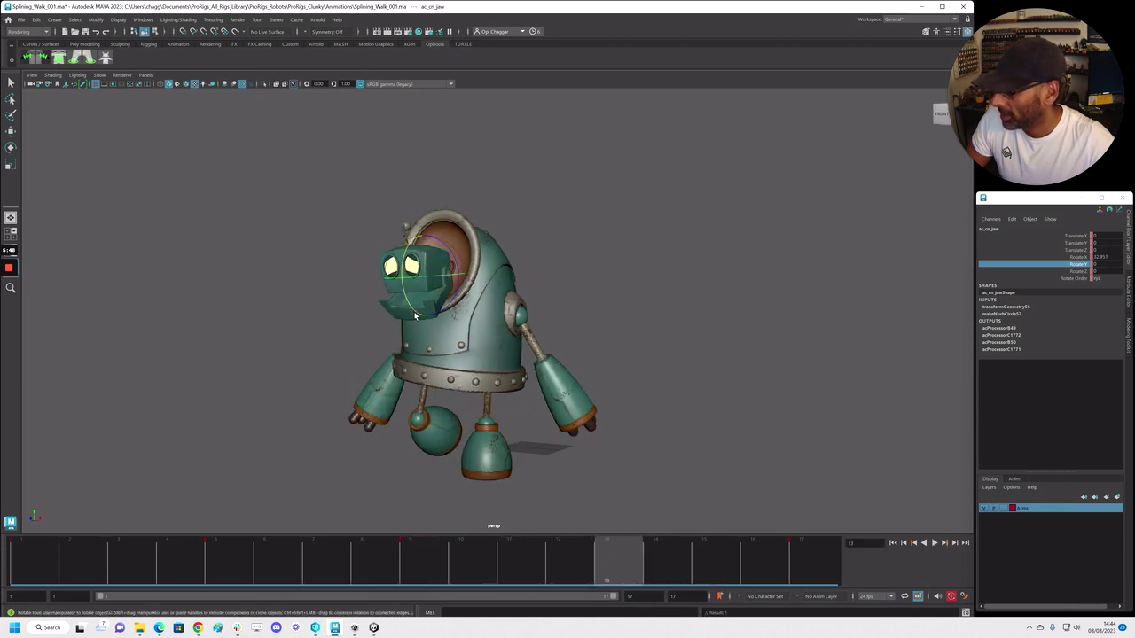
Cycle the jaw's animation curves and offset its keys during playback, trying two frames later and settling on one frame later
key(alt+v)
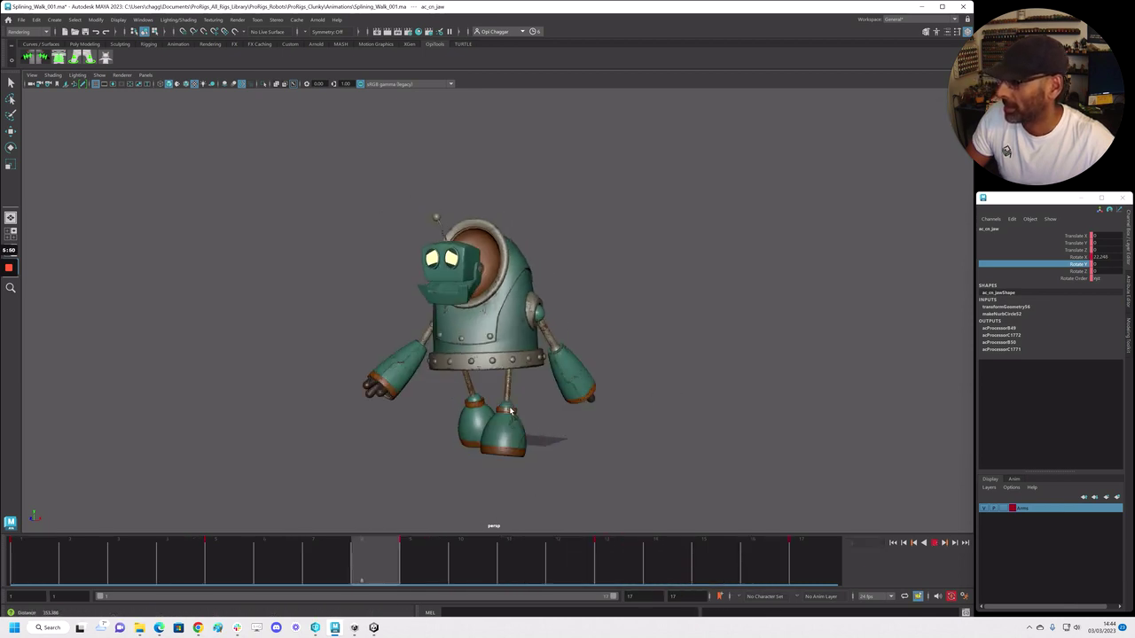
key(alt+v)
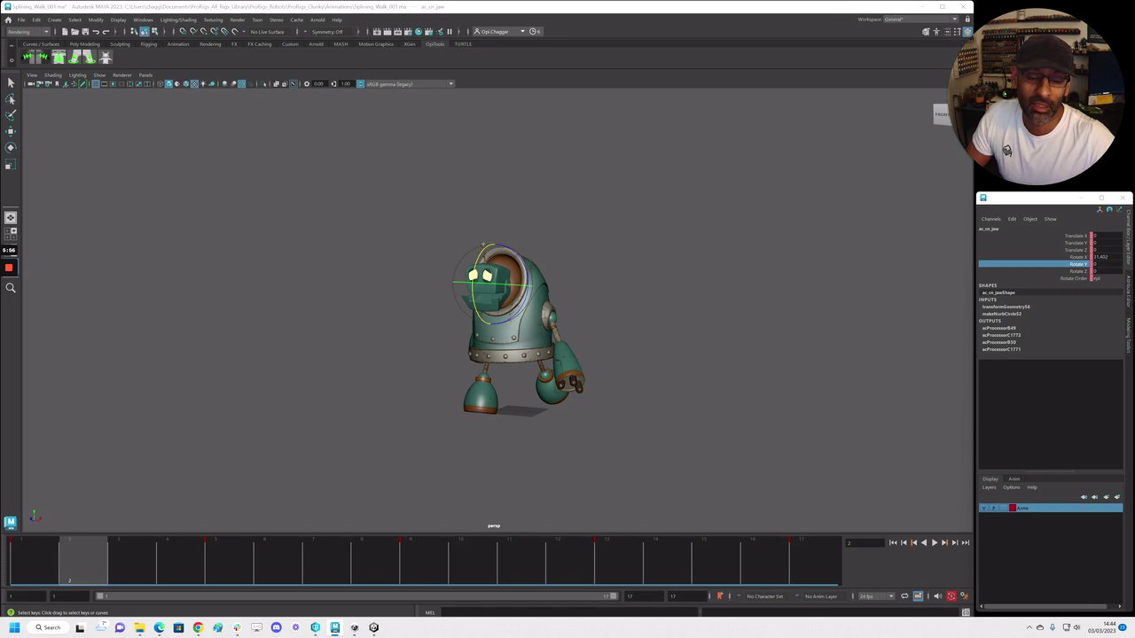
key(alt+c)
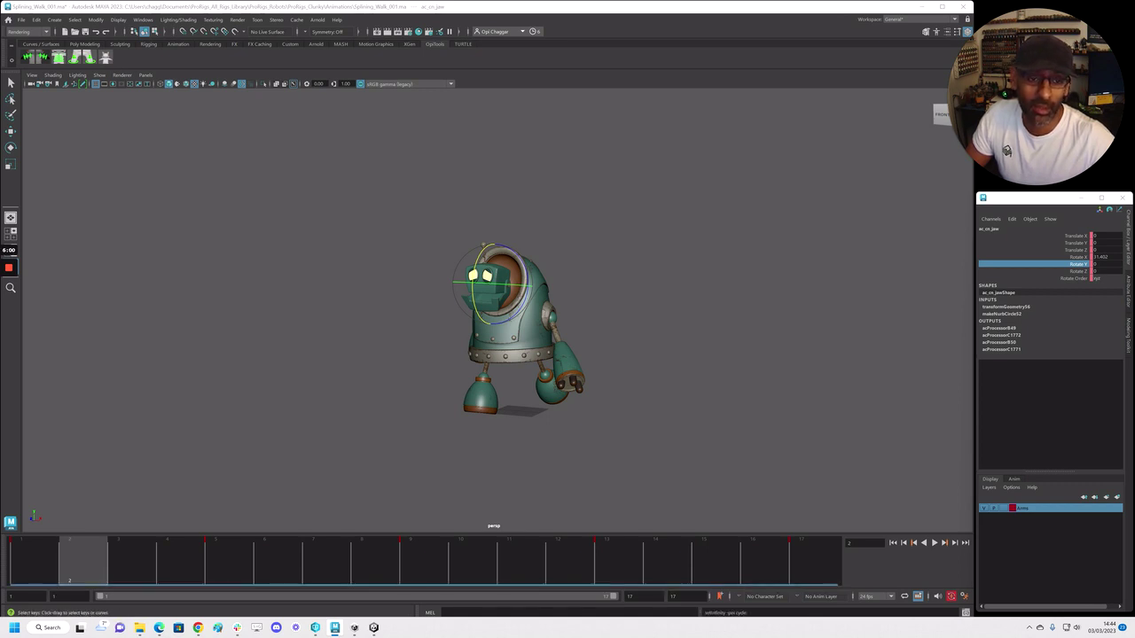
key(alt+v)
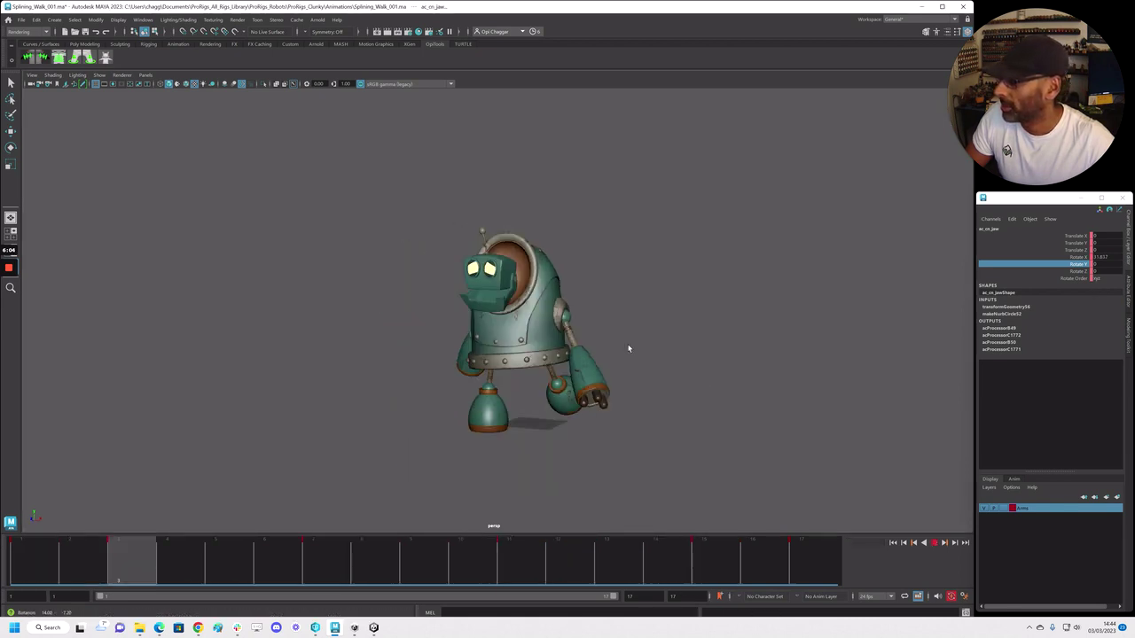
key(alt+v)
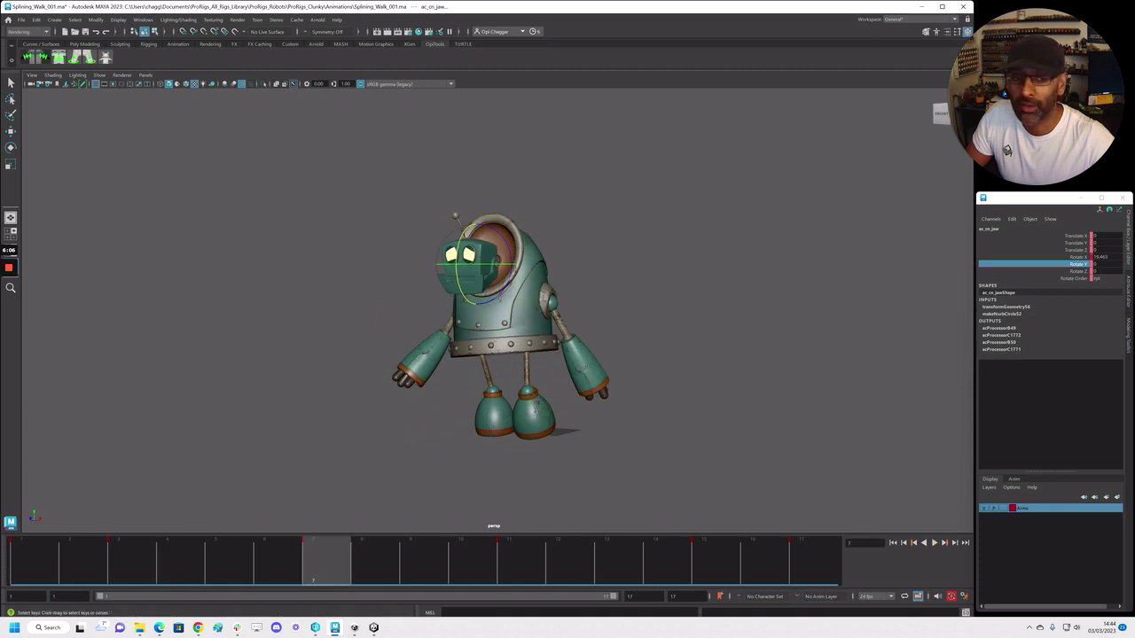
key(alt+v)
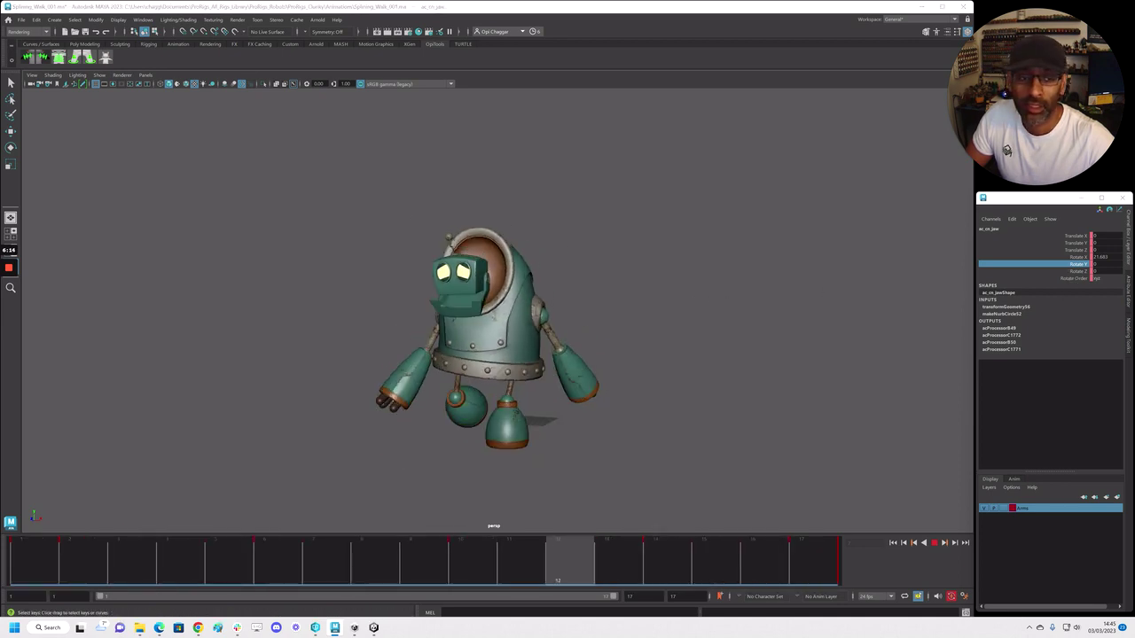
Compare two-frame and one-frame delays of the jaw's curves in the Graph Editor, leaving the keys at frames 2, 6, 10, 14 and 18
drag(1134, 98, 339, 54)
shift+middle_drag(527, 153, 506, 151)
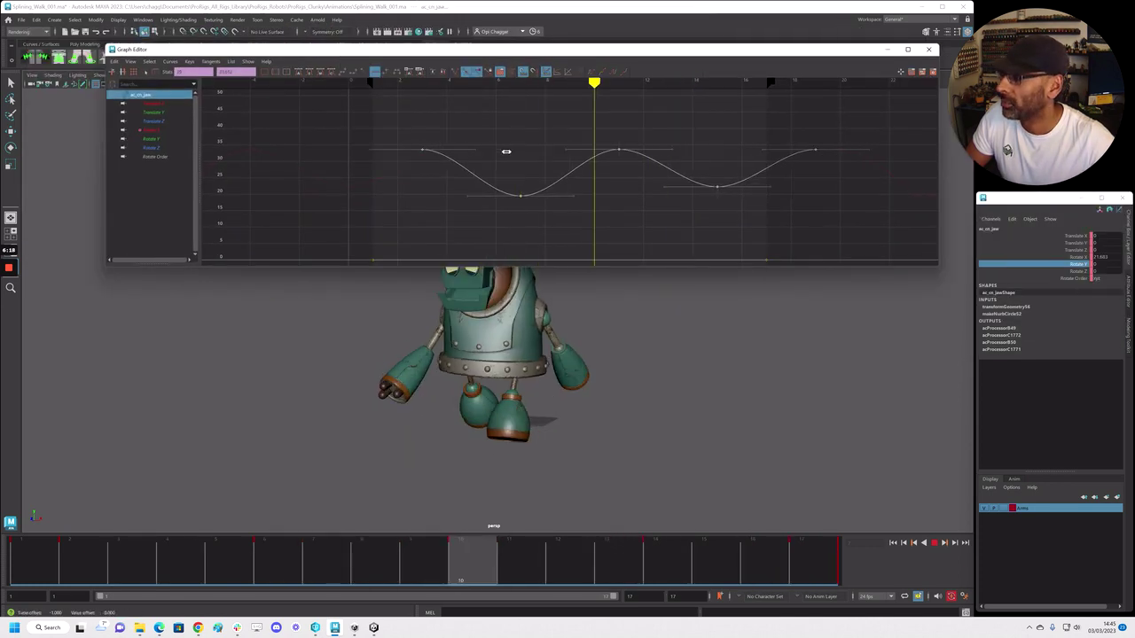
alt+middle_drag(582, 373, 585, 377)
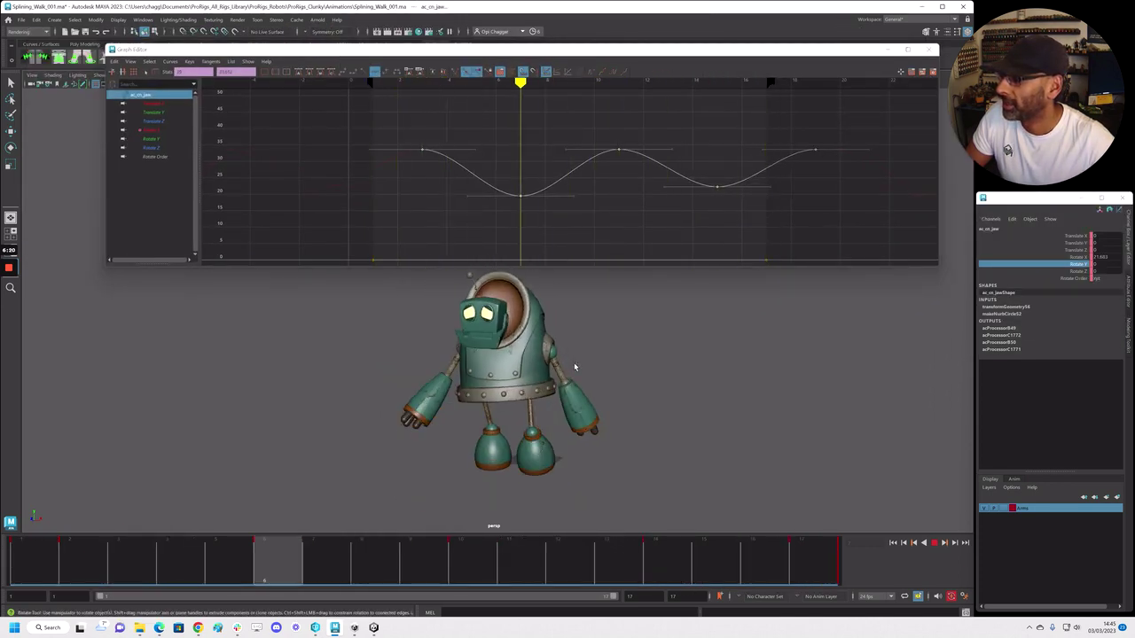
shift+middle_drag(546, 231, 570, 223)
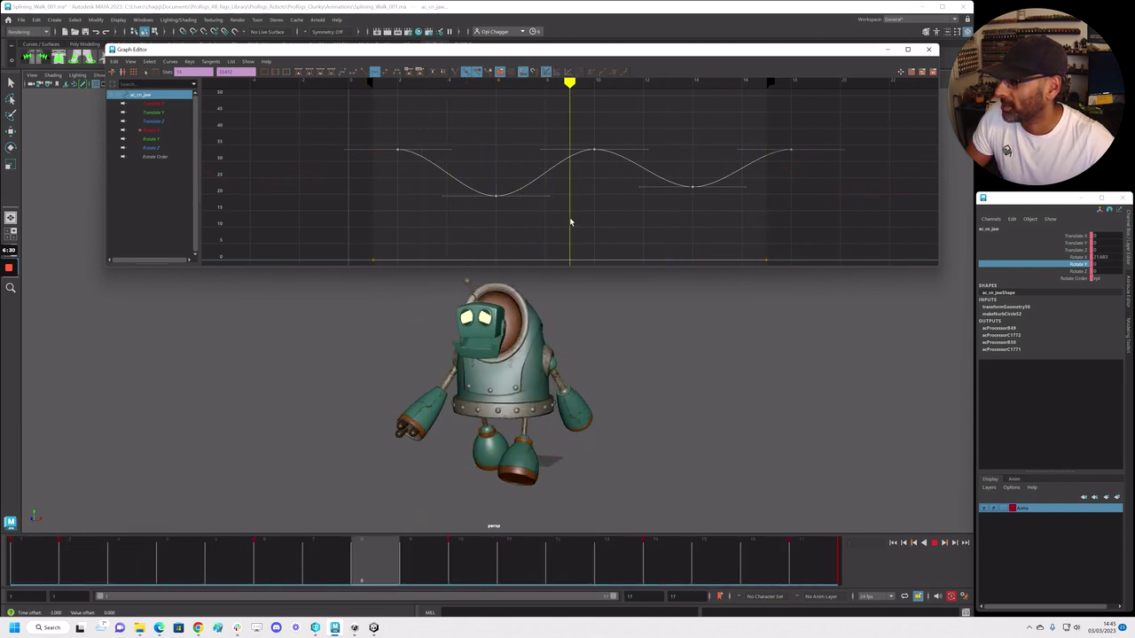
alt+middle_drag(570, 223, 587, 218)
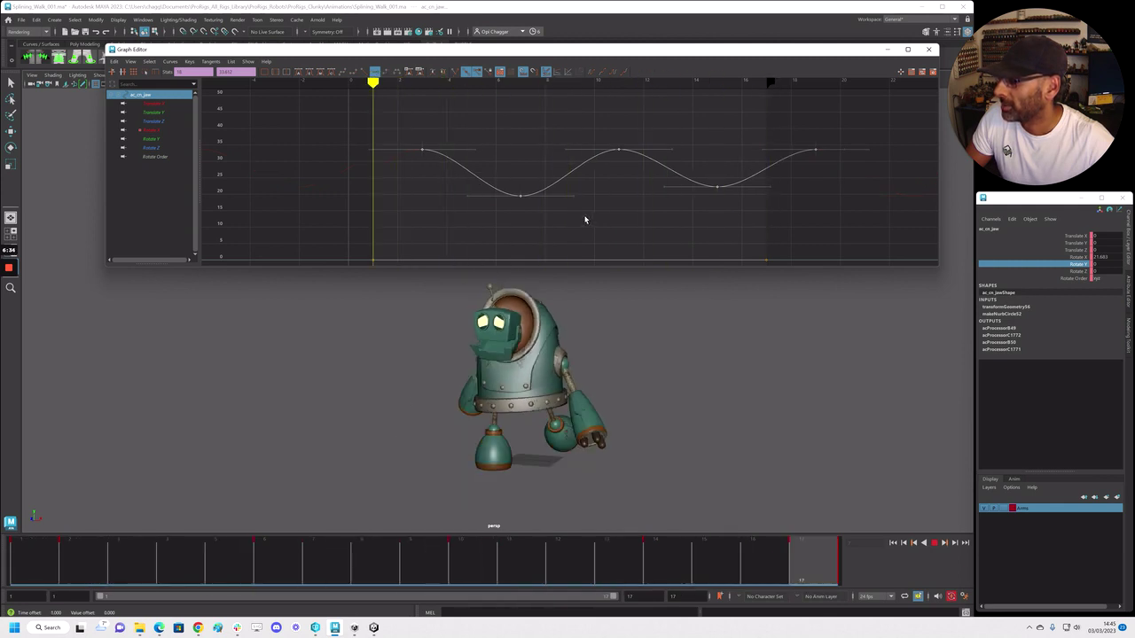
alt+middle_drag(585, 215, 562, 213)
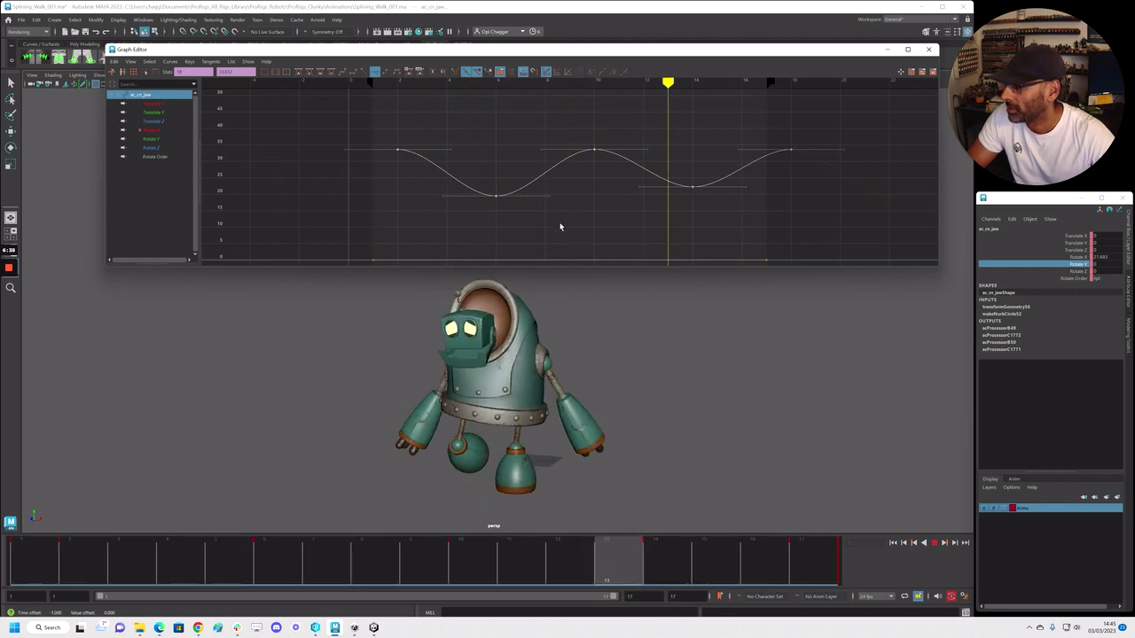
Try a wider jaw swing, raising the Rotate X peaks to about 39 and lowering the dips to between about 6 and 9
drag(601, 149, 811, 168)
key(w)
shift+middle_drag(798, 199, 800, 178)
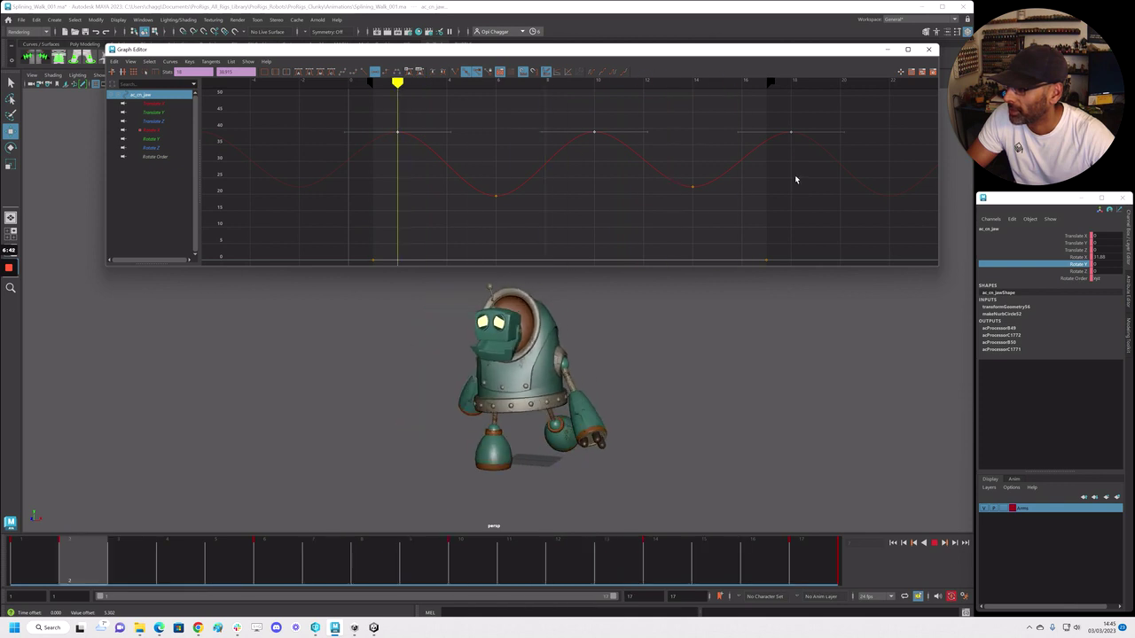
drag(471, 181, 734, 217)
shift+middle_drag(735, 220, 737, 264)
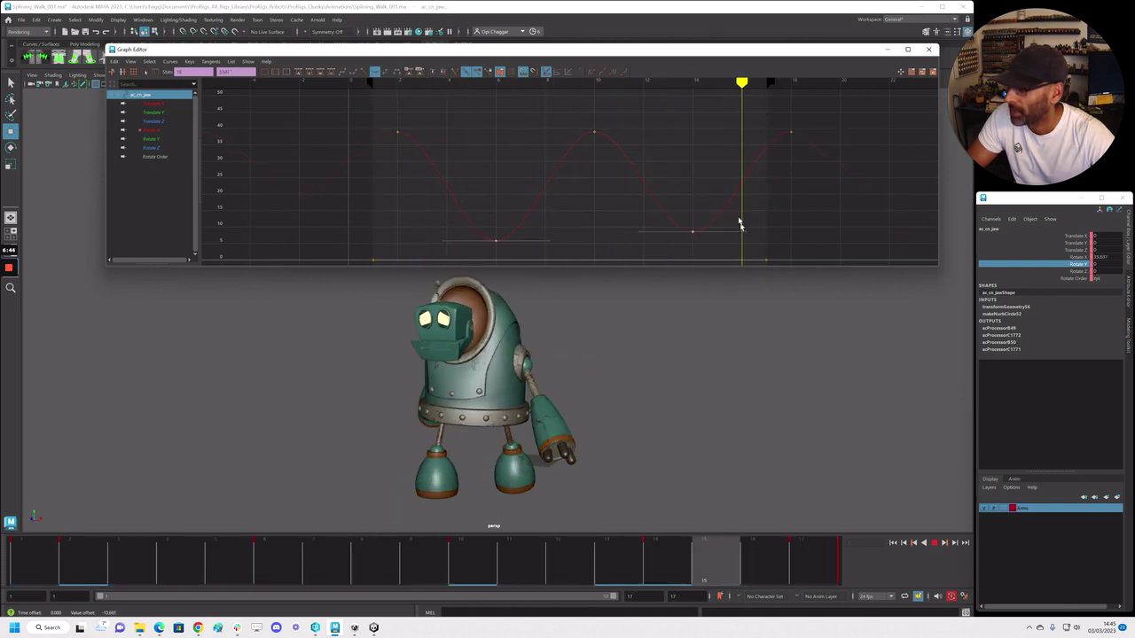
Reduce the jaw swing, lowering the Rotate X peaks to about 33 and evening out both dips at about 17
middle_drag(719, 200, 719, 169)
drag(345, 113, 824, 167)
middle_drag(824, 166, 824, 184)
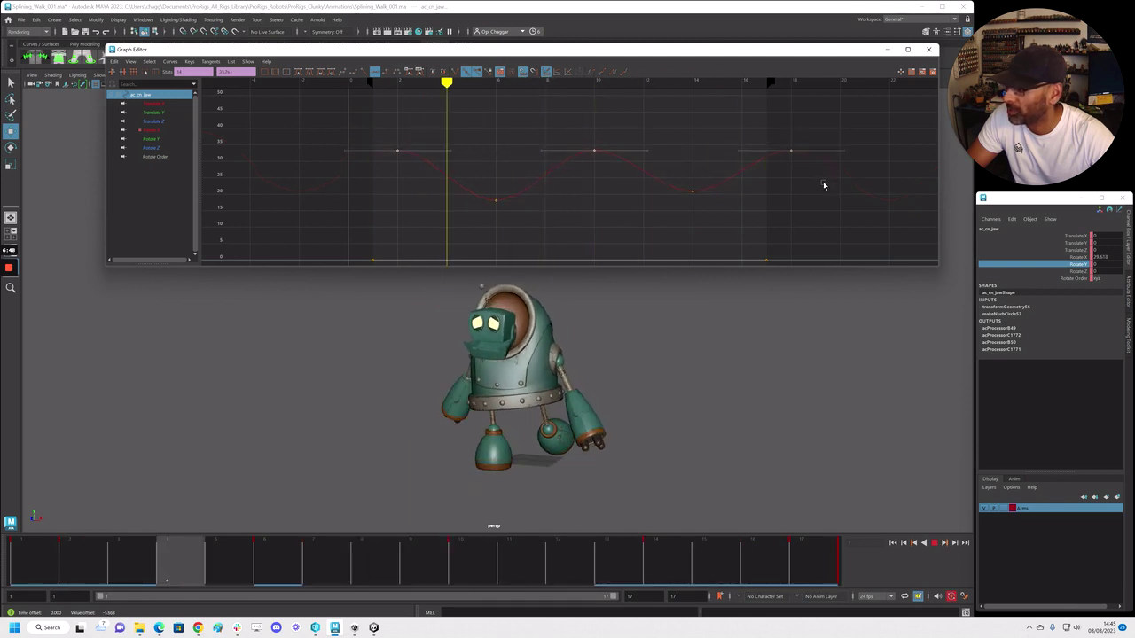
drag(516, 190, 482, 213)
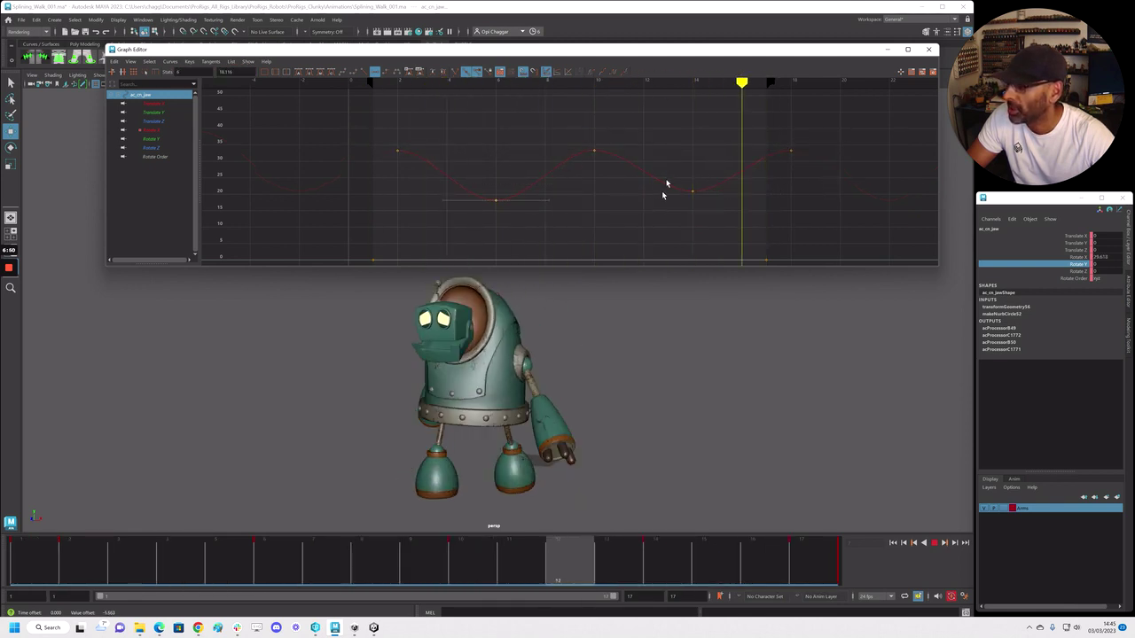
drag(666, 183, 712, 211)
shift+middle_drag(712, 213, 713, 222)
drag(466, 178, 733, 223)
shift+middle_drag(731, 222, 730, 228)
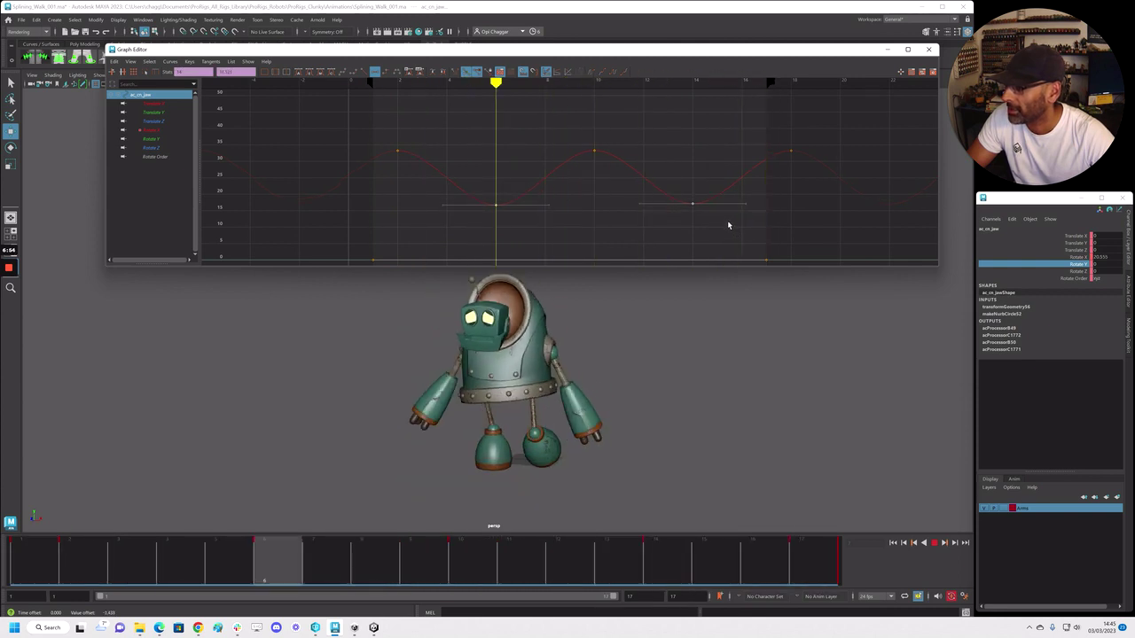
Soften the jaw opening by lowering the Rotate X peaks to about 29 and the dips to about 15, and close the Graph Editor
drag(381, 119, 828, 167)
middle_drag(828, 167, 825, 180)
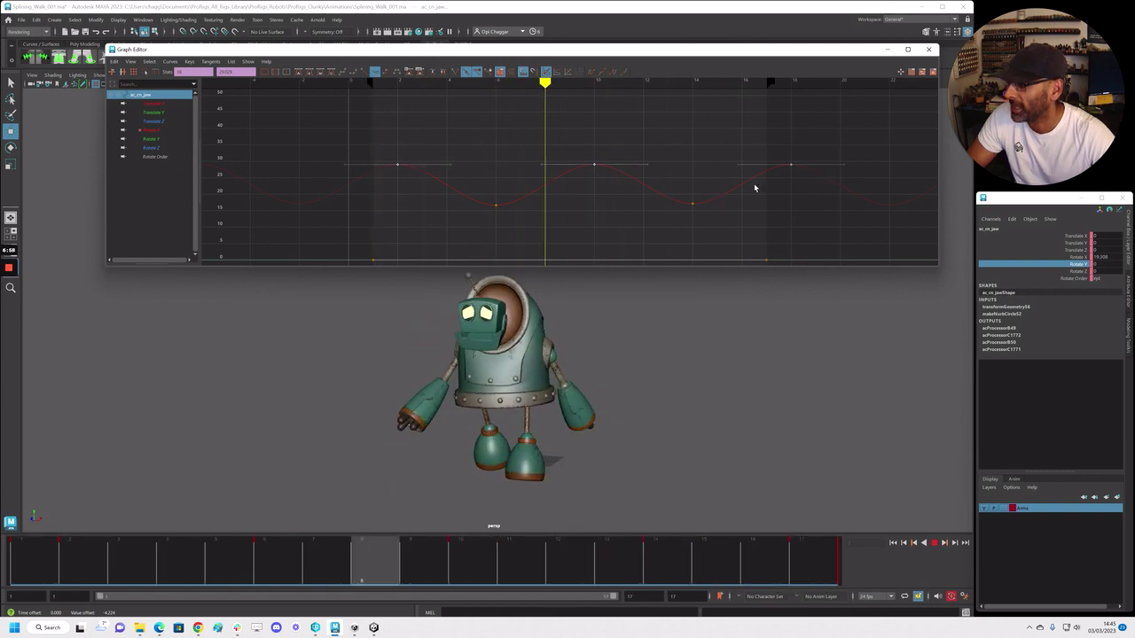
drag(469, 188, 734, 222)
middle_drag(734, 218, 734, 225)
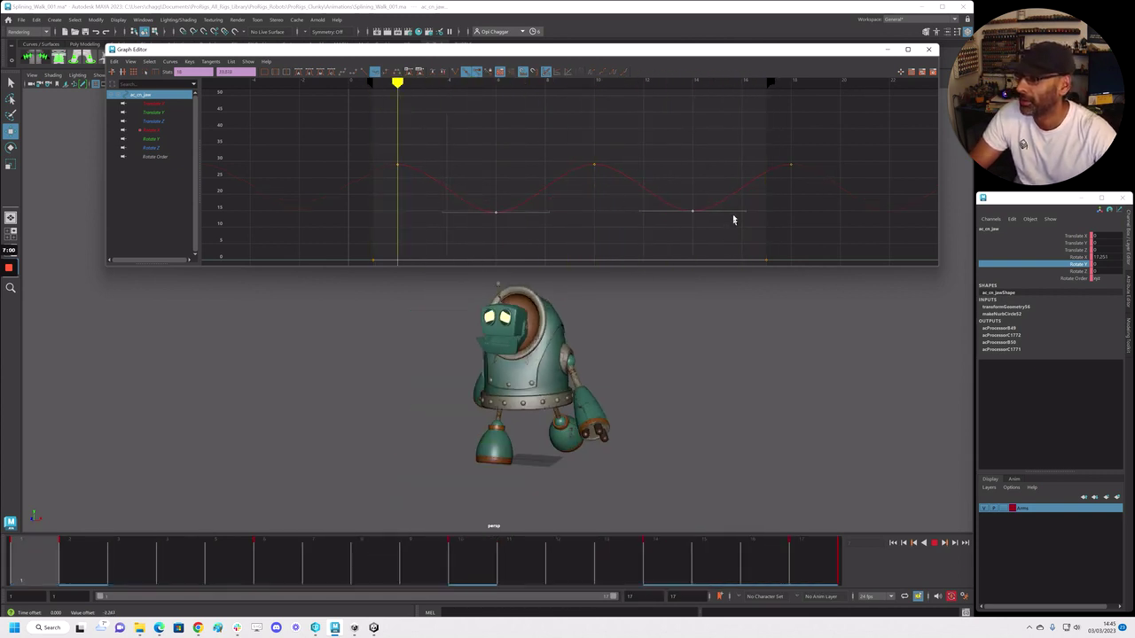
click(928, 50)
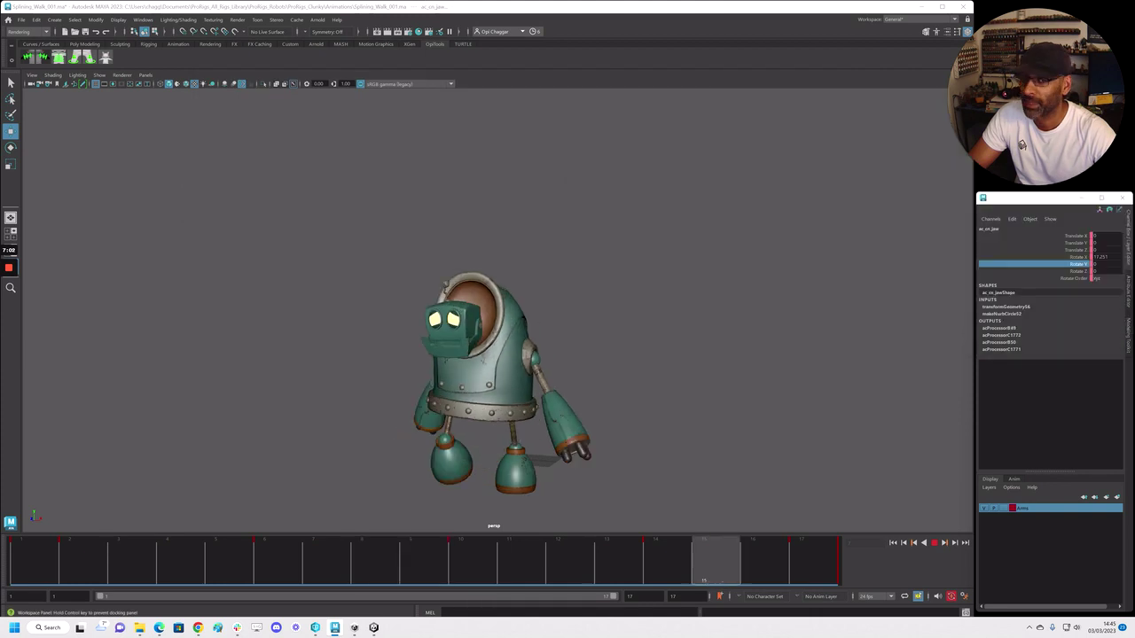
Play back the walk and review the adjusted jaw motion from a more sideways angle
key(Escape)
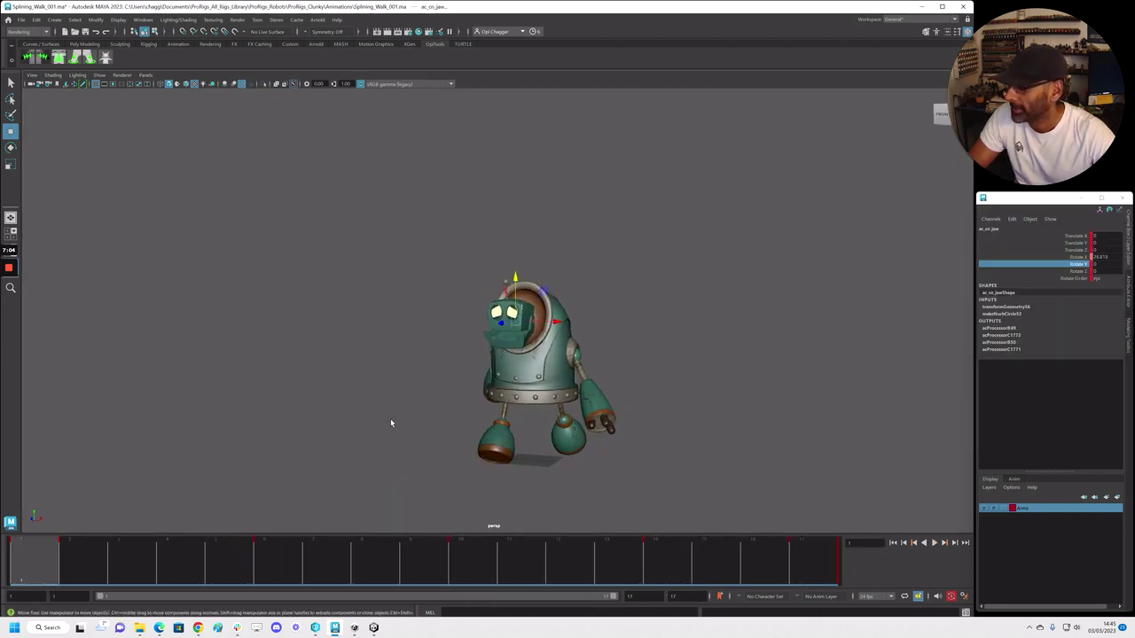
key(alt+v)
alt+drag(480, 375, 476, 379)
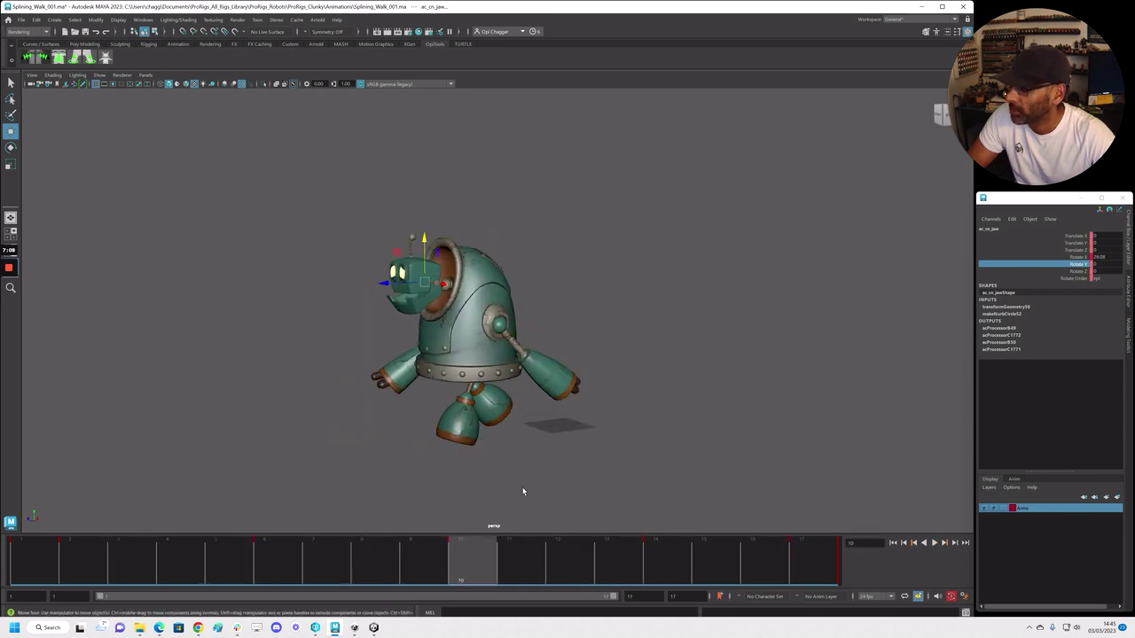
Show the rig controls again and open the Graph Editor above a closer view of the robot's feet
key(alt+1)
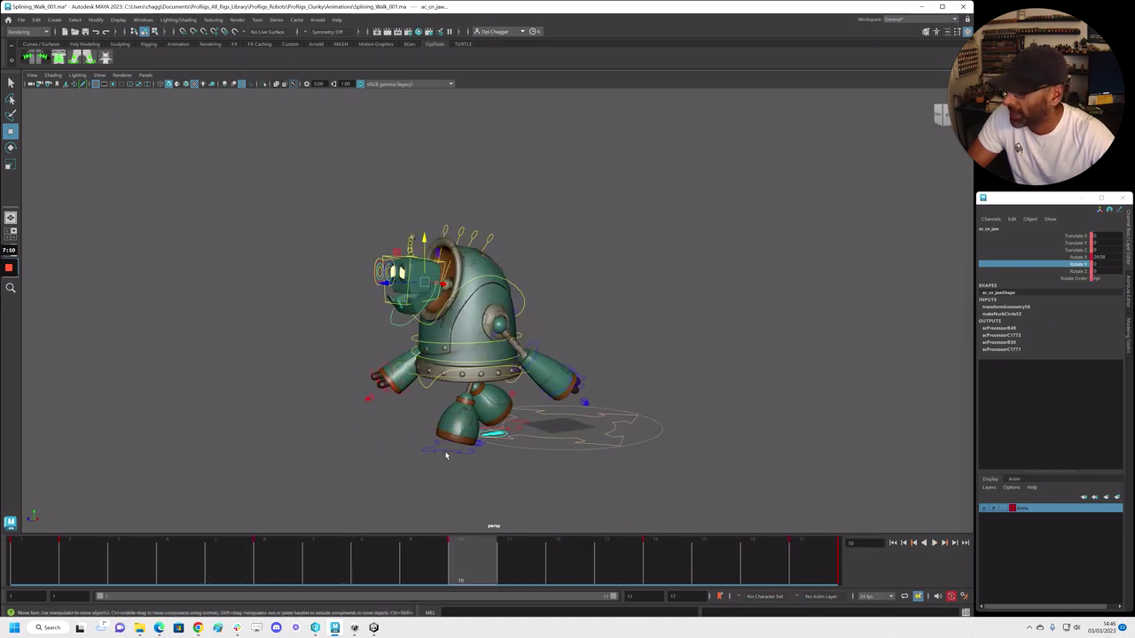
click(453, 462)
drag(1133, 186, 339, 62)
scroll(386, 397, up, 1)
alt+middle_drag(386, 397, 398, 424)
alt+right_drag(398, 424, 514, 406)
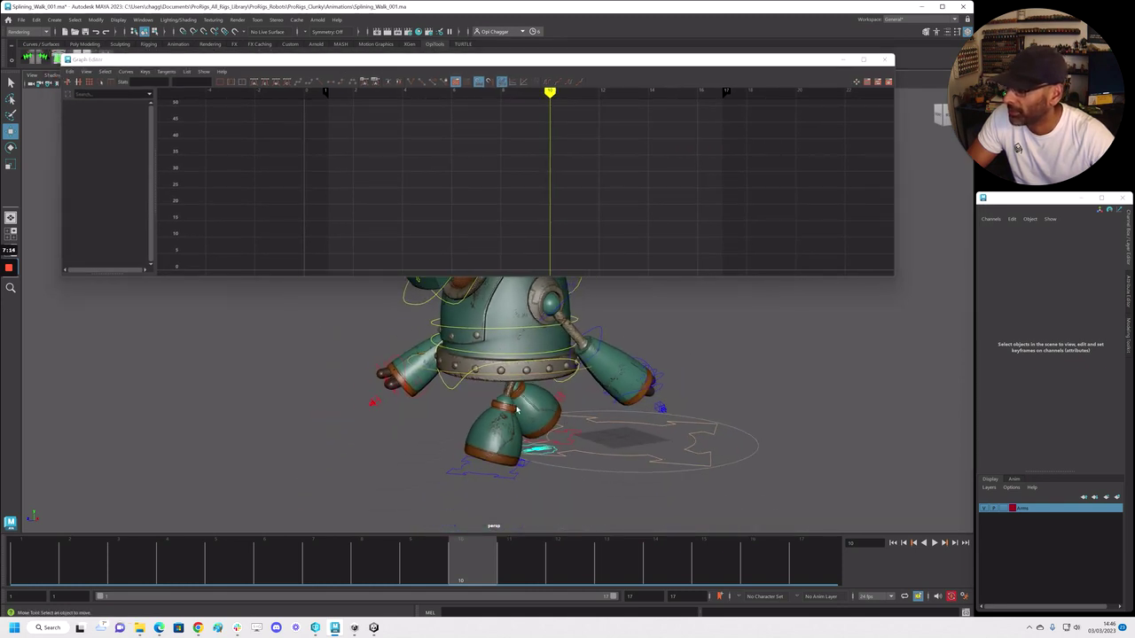
Examine the foot contact pose at frame 1 in the side view and the four-view layout
key(space)
key(space)
alt+middle_drag(638, 456, 656, 398)
alt+right_drag(331, 431, 694, 414)
alt+middle_drag(695, 414, 731, 313)
alt+middle_drag(652, 409, 671, 429)
drag(181, 547, 32, 560)
alt+middle_drag(528, 414, 342, 405)
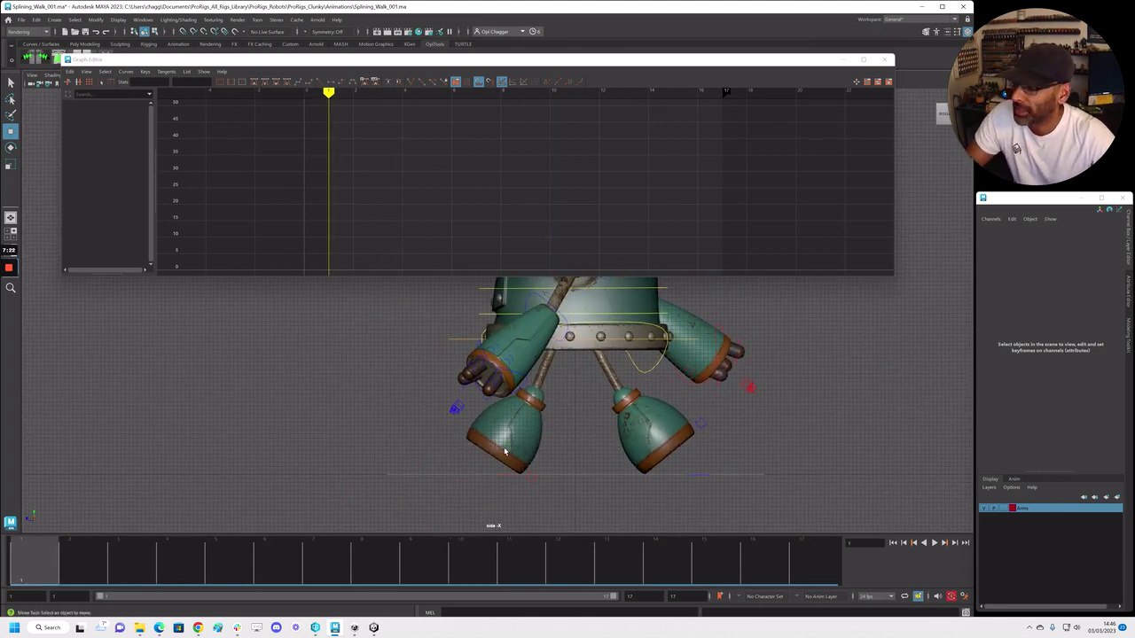
key(space)
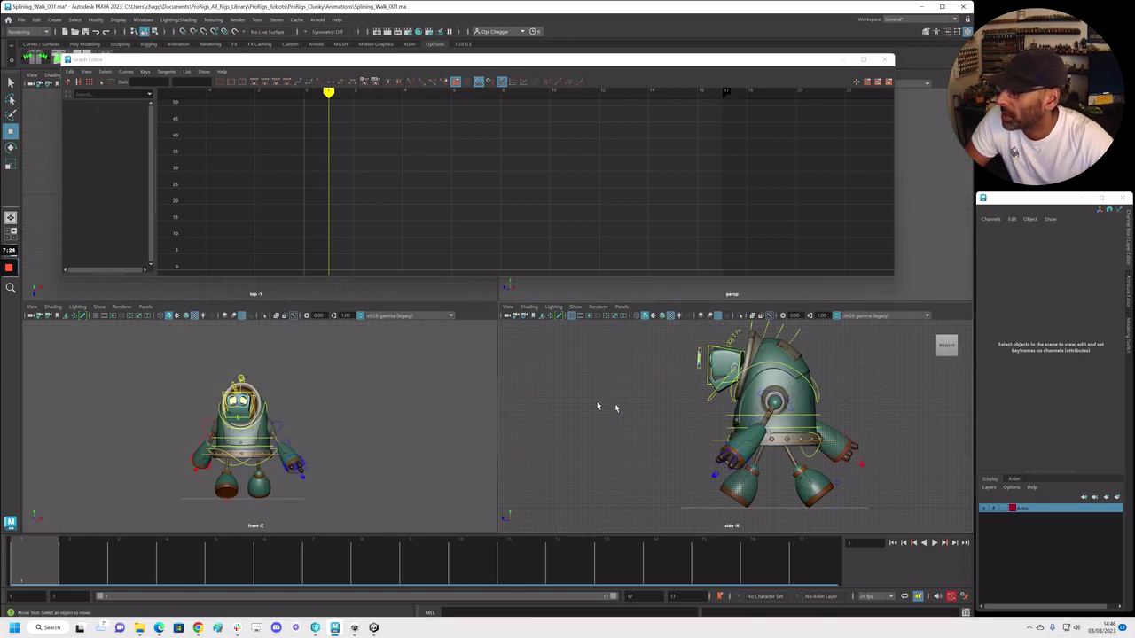
Select the right foot IK control and isolate its Foot Roll curve in the Graph Editor
drag(728, 64, 723, 42)
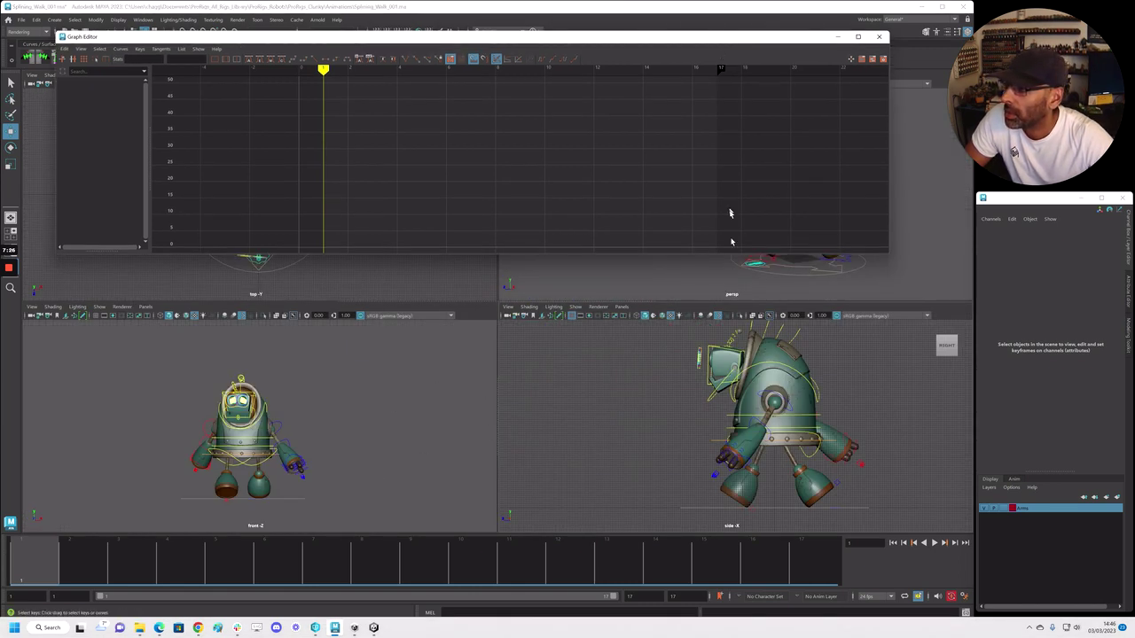
alt+drag(769, 277, 696, 291)
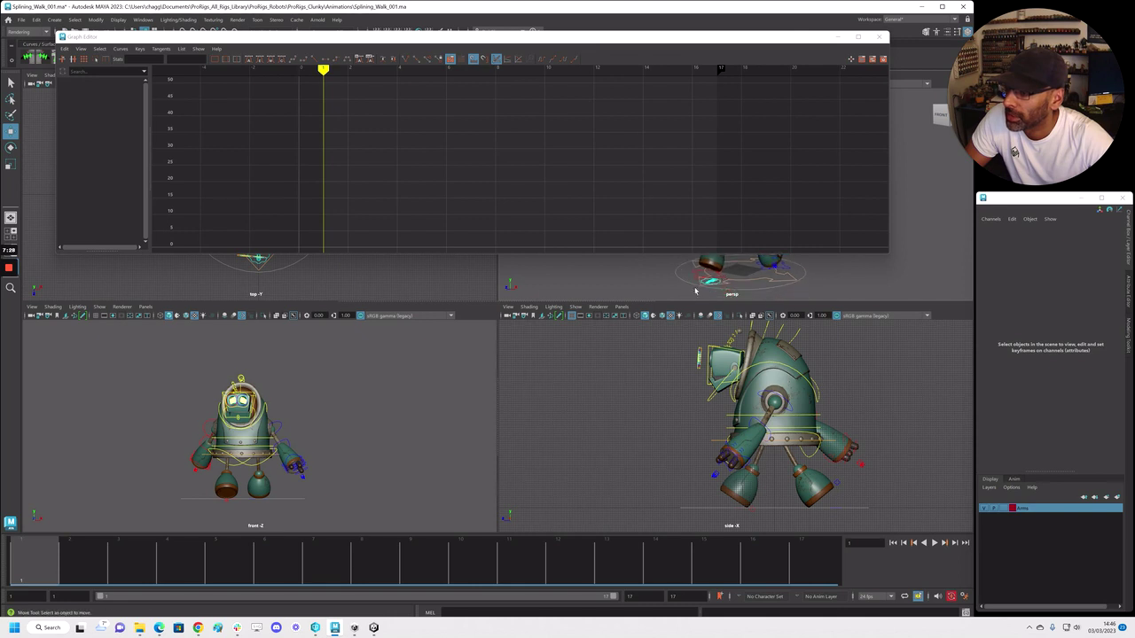
click(694, 274)
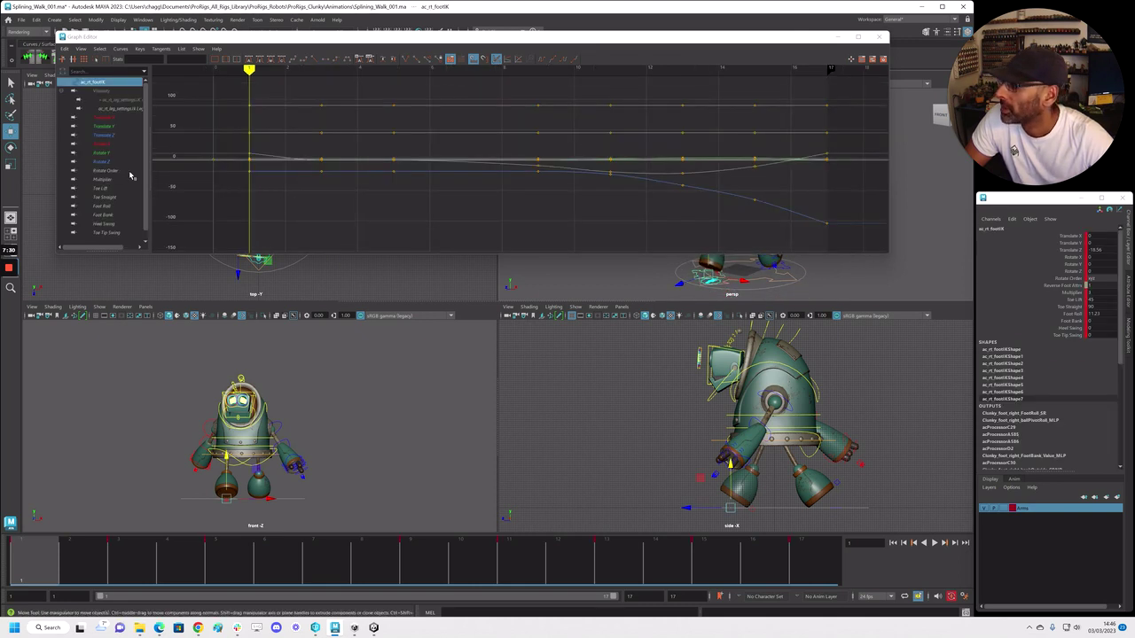
click(107, 208)
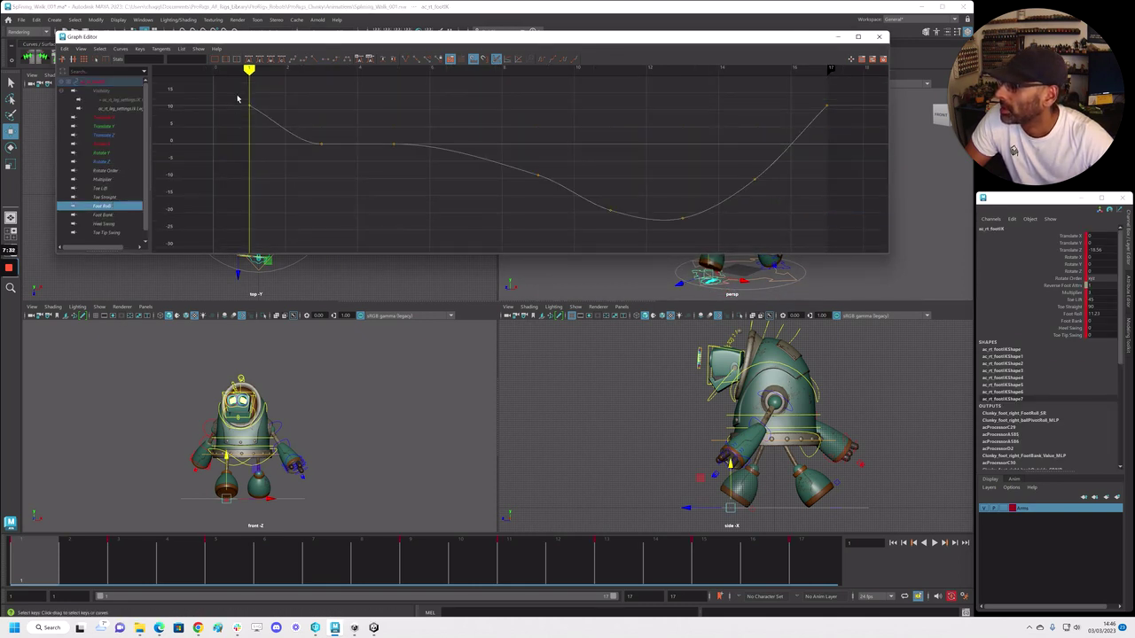
Reshape the right Foot Roll tangents at frames 1 and 3 so the curve falls steeply from contact and eases into flat
drag(246, 99, 274, 119)
key(w)
key(b)
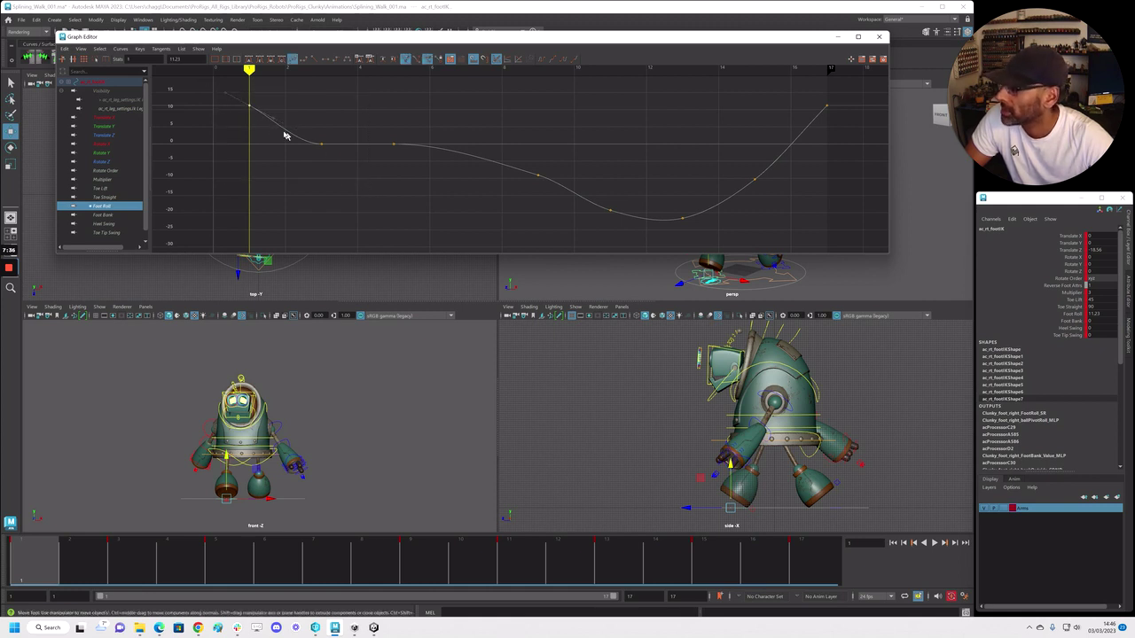
drag(275, 124, 309, 145)
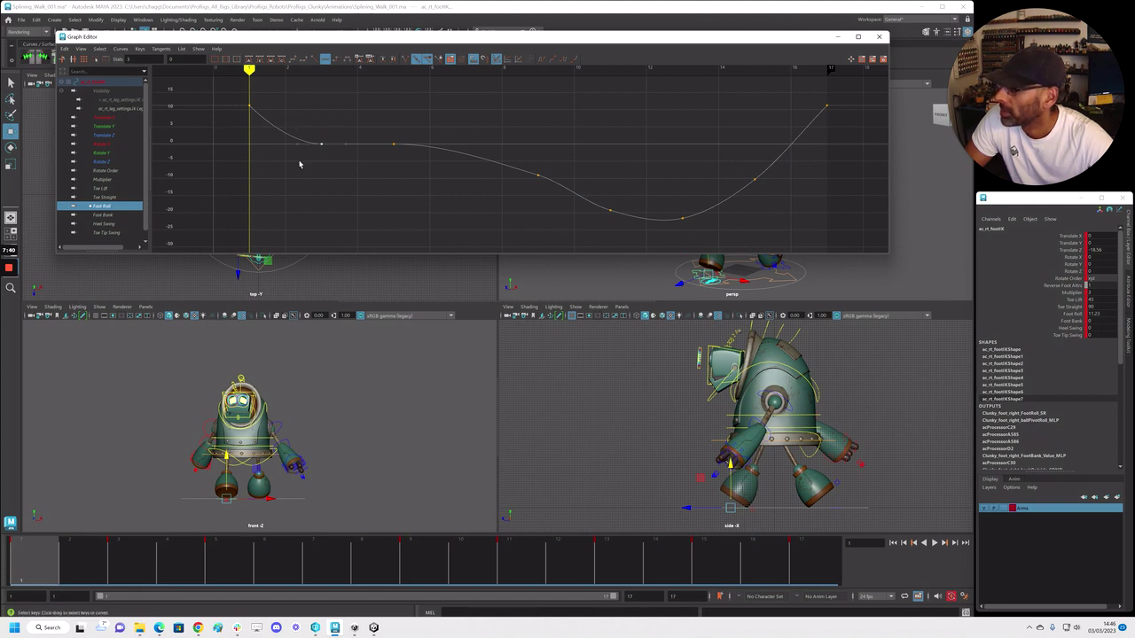
drag(318, 164, 317, 162)
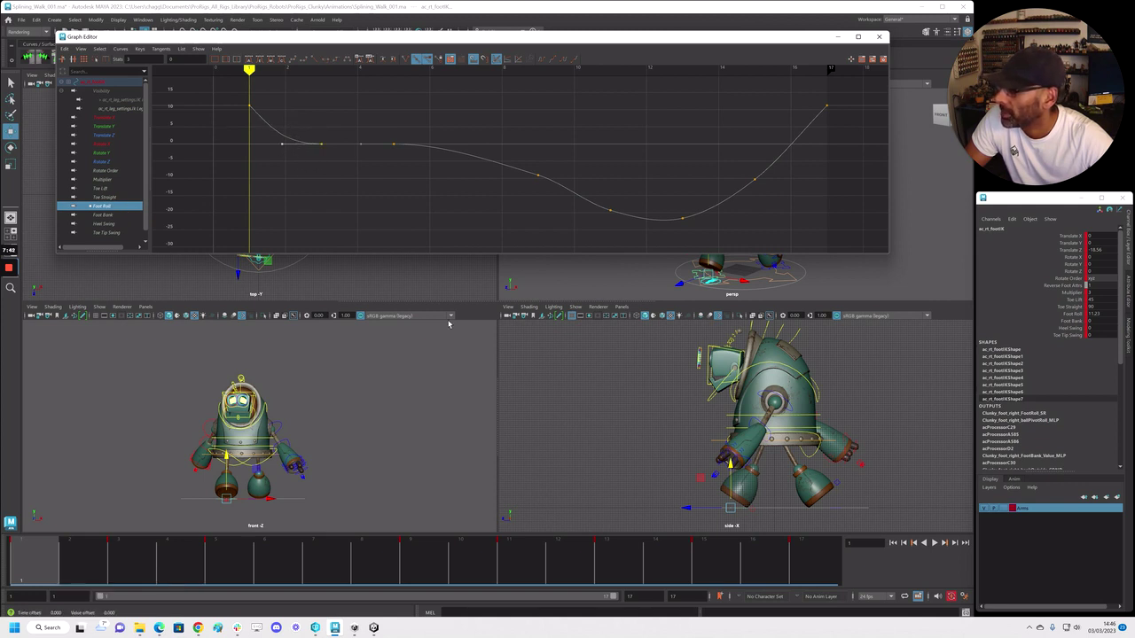
drag(225, 103, 269, 135)
middle_drag(270, 134, 256, 142)
drag(255, 141, 258, 133)
Scrub the walk in the enlarged side view to check the right foot's roll at contact
drag(90, 546, 13, 547)
key(space)
drag(67, 578, 37, 560)
drag(416, 546, 358, 547)
drag(103, 575, 160, 572)
mouse_move(362, 578)
mouse_down()
mouse_move(322, 580)
mouse_move(824, 545)
mouse_up()
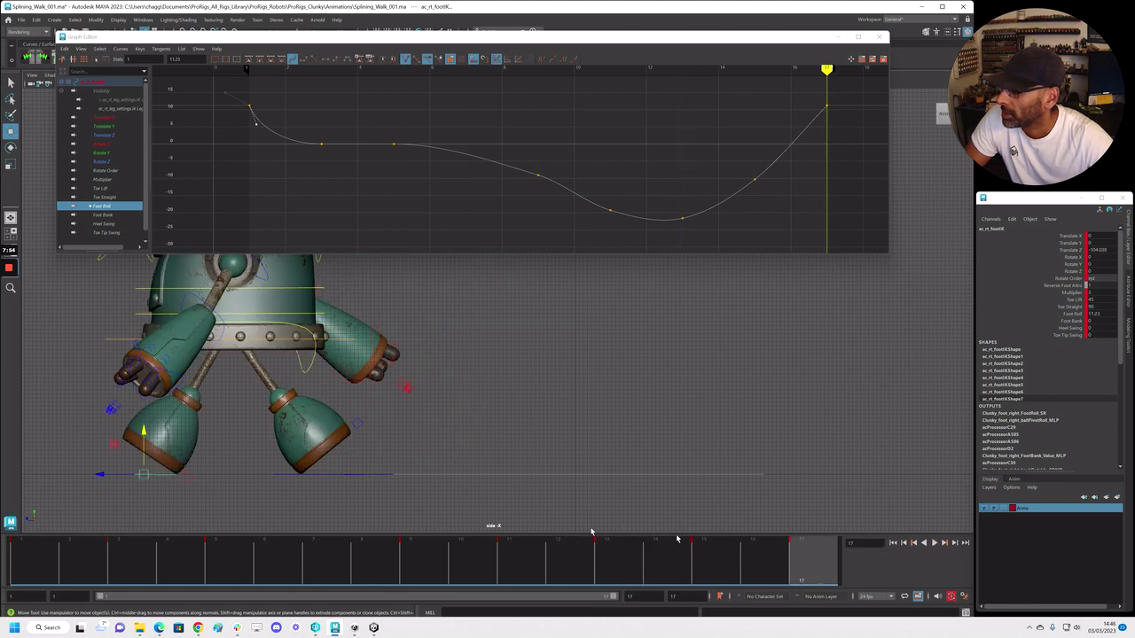
Examine the right foot's Rotate X and Translate Y curves while scrubbing from frame 1 to frame 17
key(alt+shift+v)
click(101, 144)
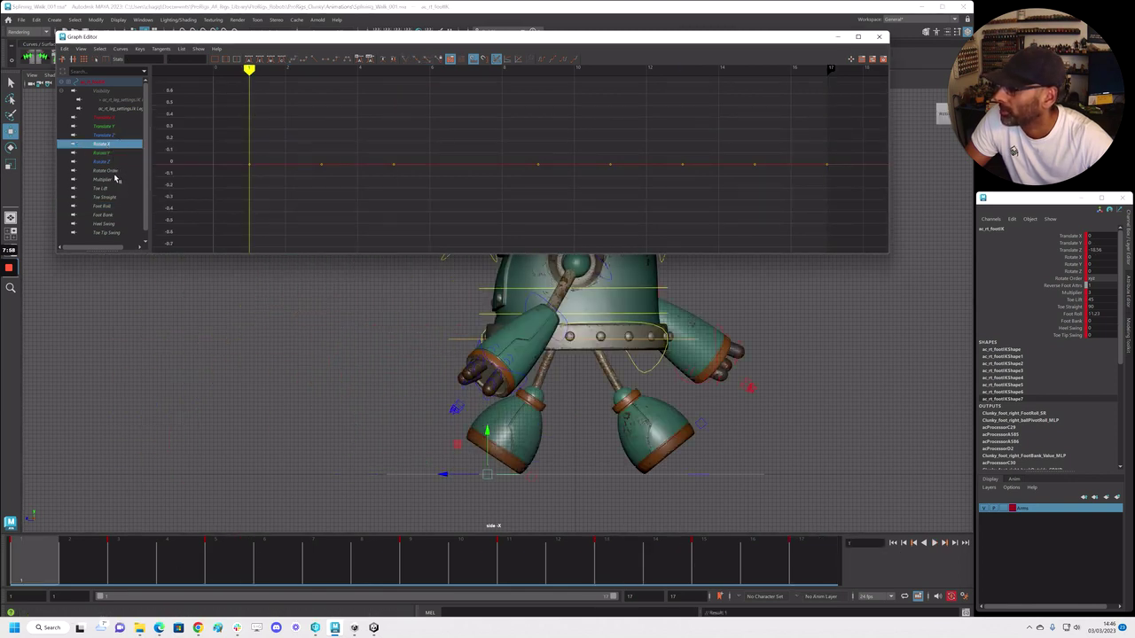
drag(111, 171, 111, 235)
click(111, 127)
mouse_move(136, 534)
mouse_down()
mouse_move(431, 573)
mouse_move(803, 577)
mouse_up()
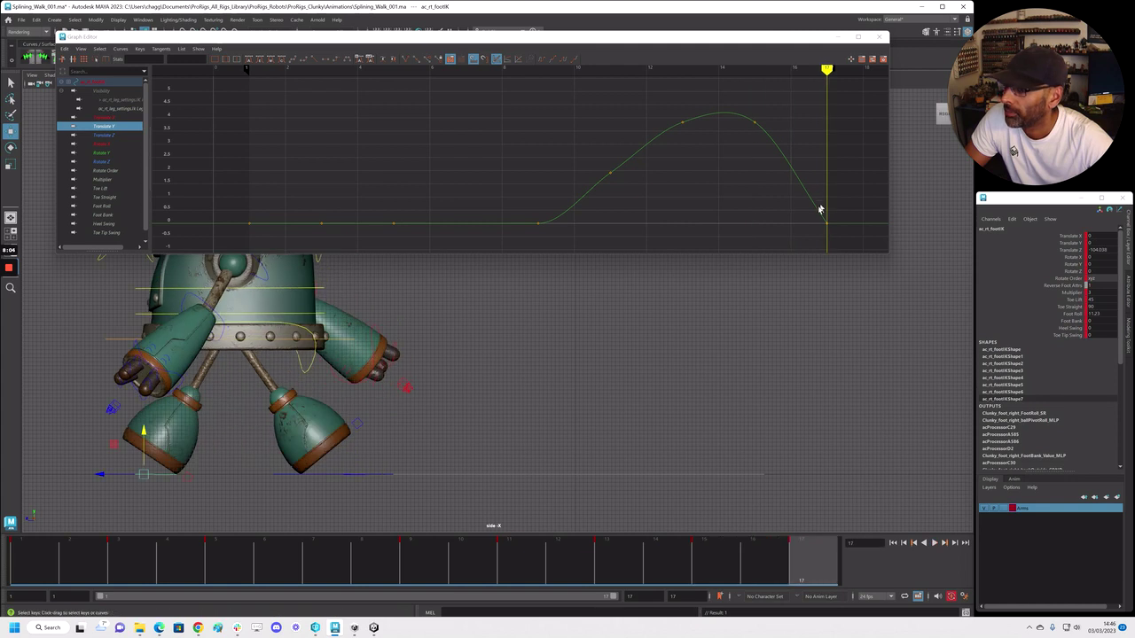
scroll(709, 156, down, 1)
click(539, 59)
click(563, 61)
Select the left foot IK control, isolate its Foot Roll curve and go to frame 9
click(360, 476)
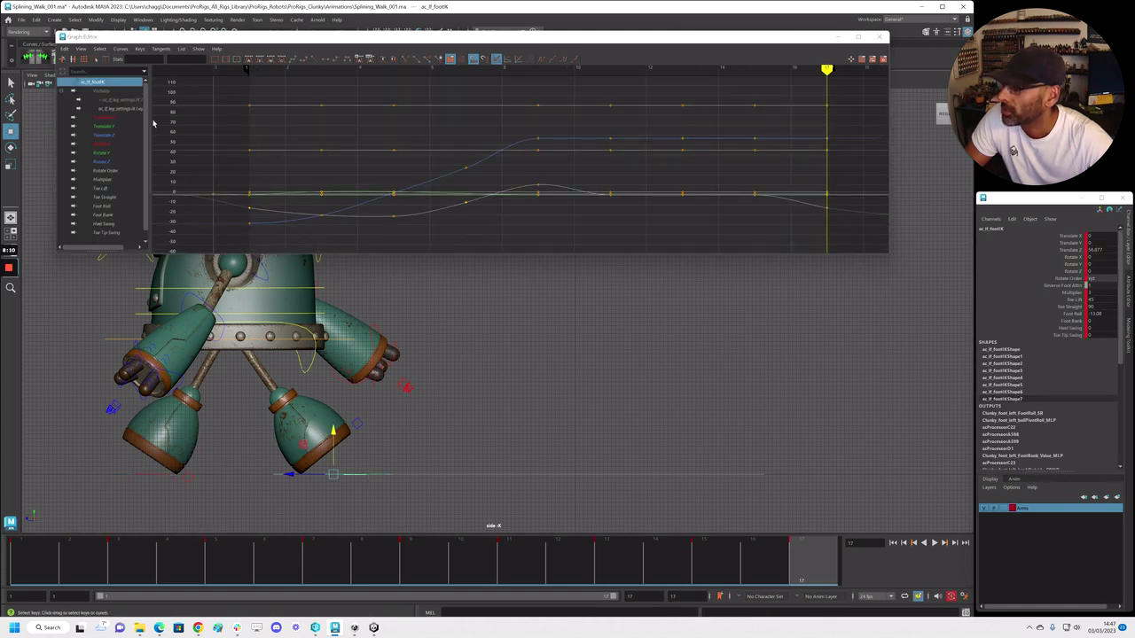
click(105, 197)
click(103, 206)
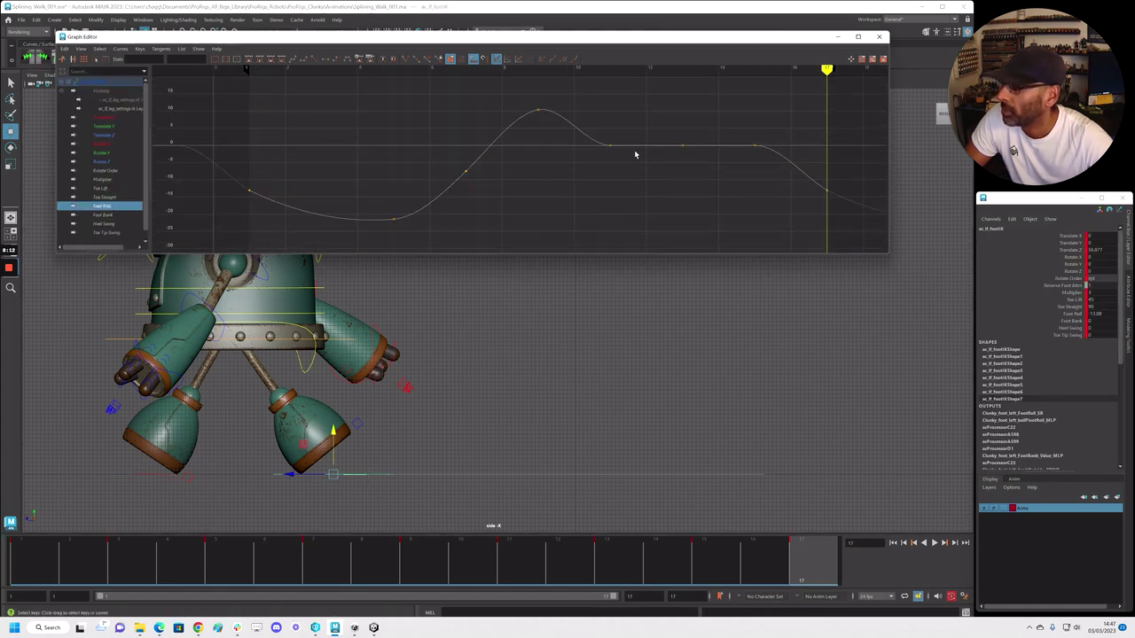
drag(490, 560, 433, 555)
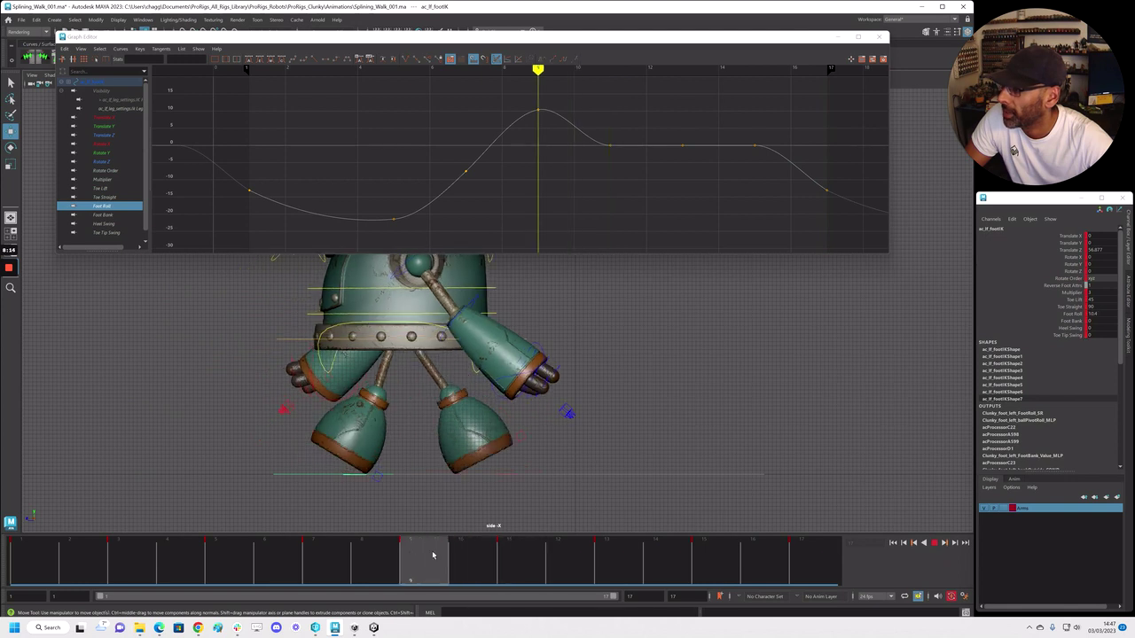
Flatten and break the tangents of the left Foot Roll key at frame 9
click(538, 108)
click(590, 183)
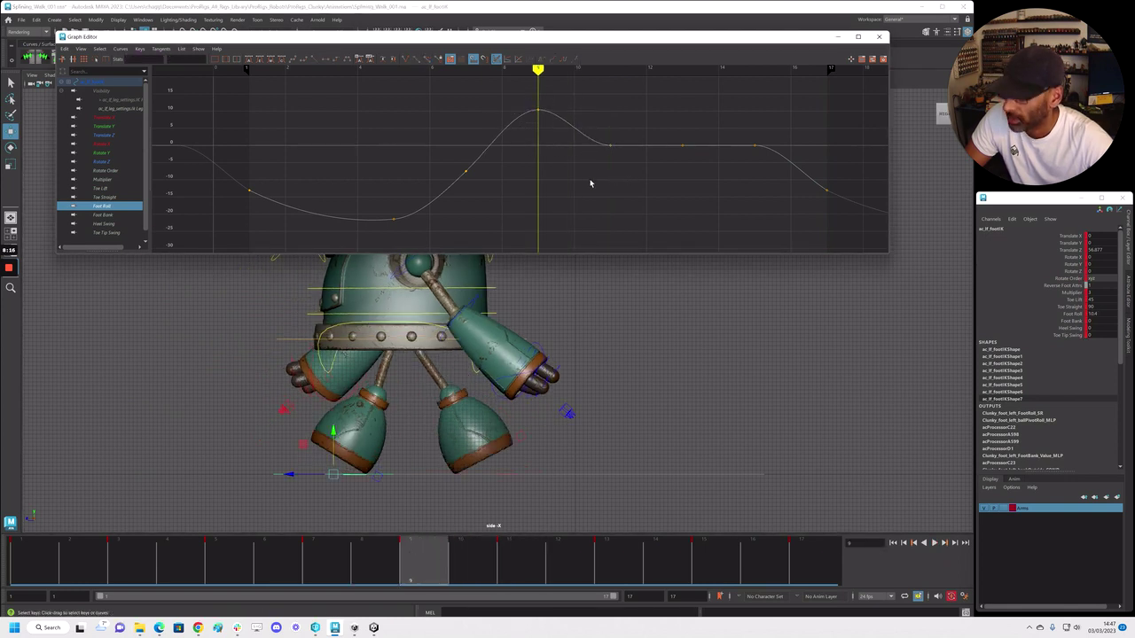
drag(557, 129, 597, 131)
middle_drag(595, 133, 593, 121)
click(325, 59)
click(405, 61)
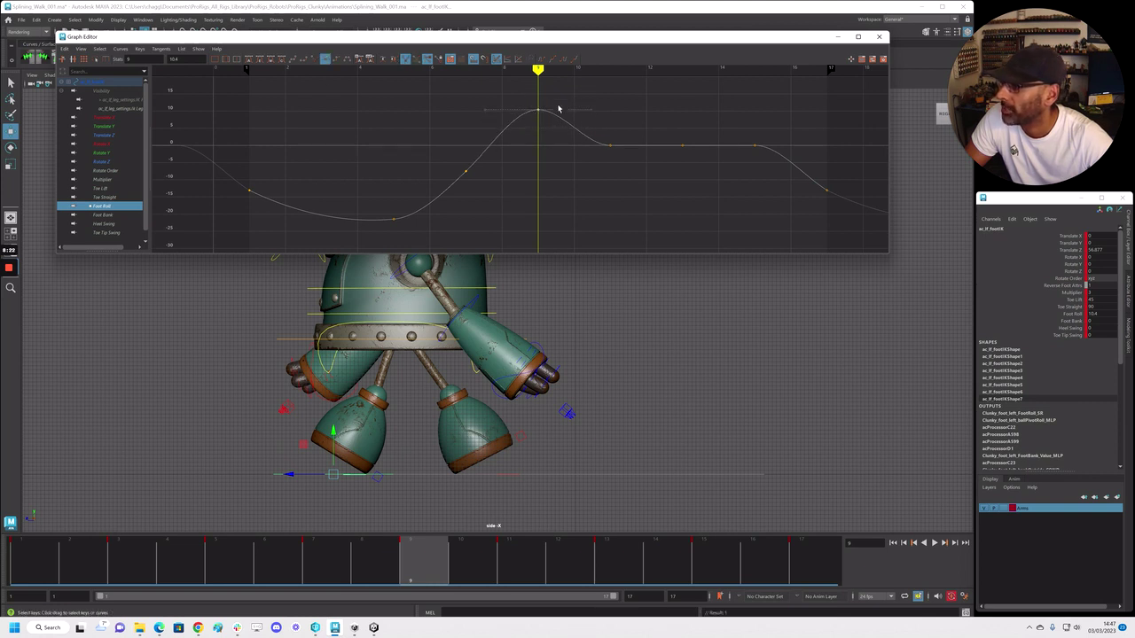
Convert the left Foot Roll curve to weighted tangents
click(124, 51)
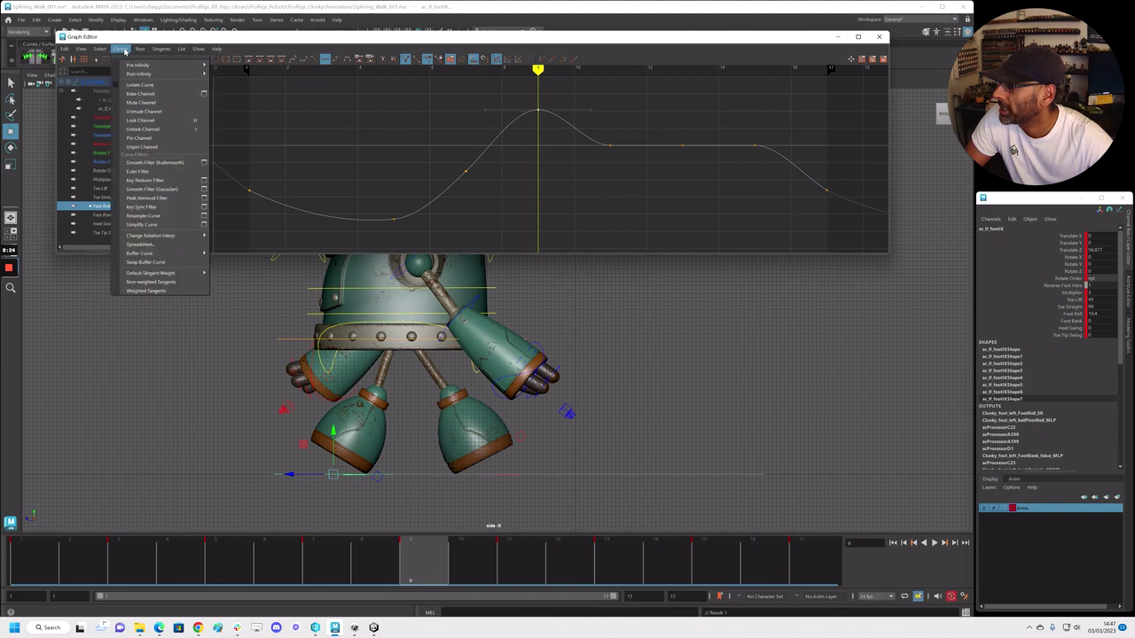
click(148, 289)
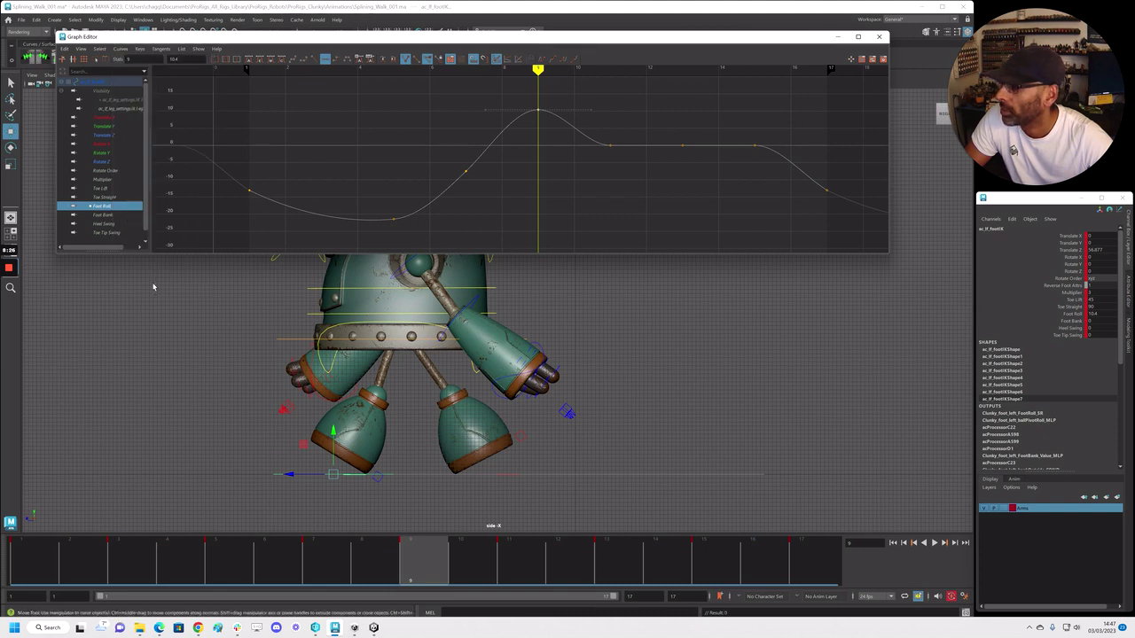
click(140, 49)
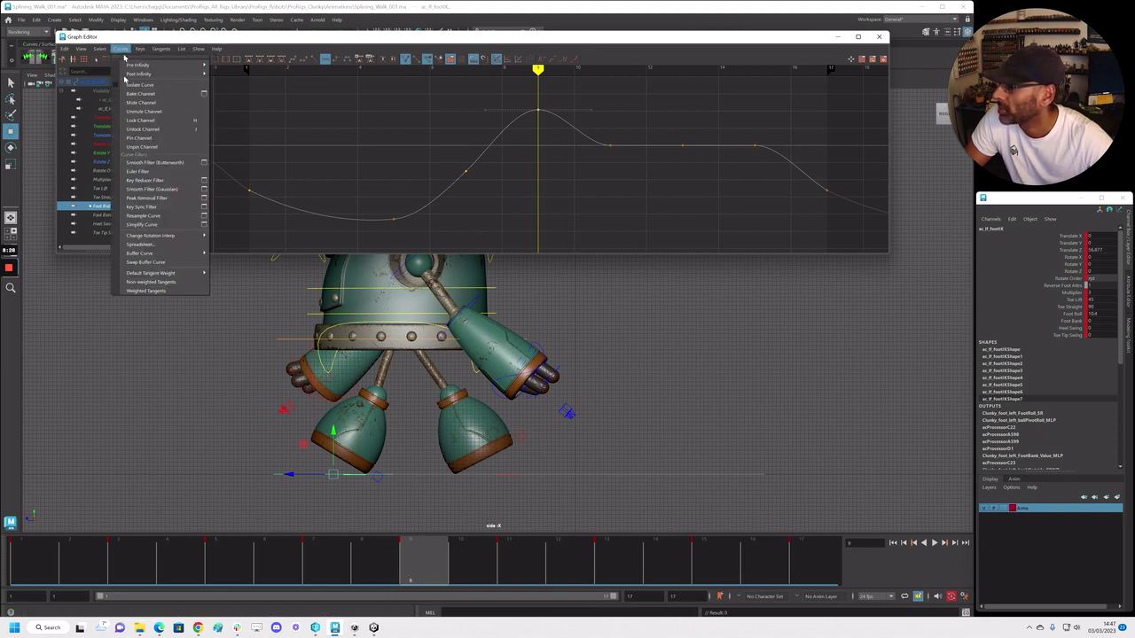
click(168, 289)
Shape the left Foot Roll tangents between frames 9 and 11 into a rounded hold with a steep drop, and check the playback
mouse_move(572, 140)
middle_down()
mouse_move(643, 109)
mouse_move(509, 177)
mouse_move(580, 127)
mouse_move(565, 141)
middle_up()
key(ctrl+z)
click(545, 100)
drag(583, 138, 622, 164)
middle_drag(606, 144, 613, 136)
key(ctrl+z)
middle_drag(594, 160, 588, 132)
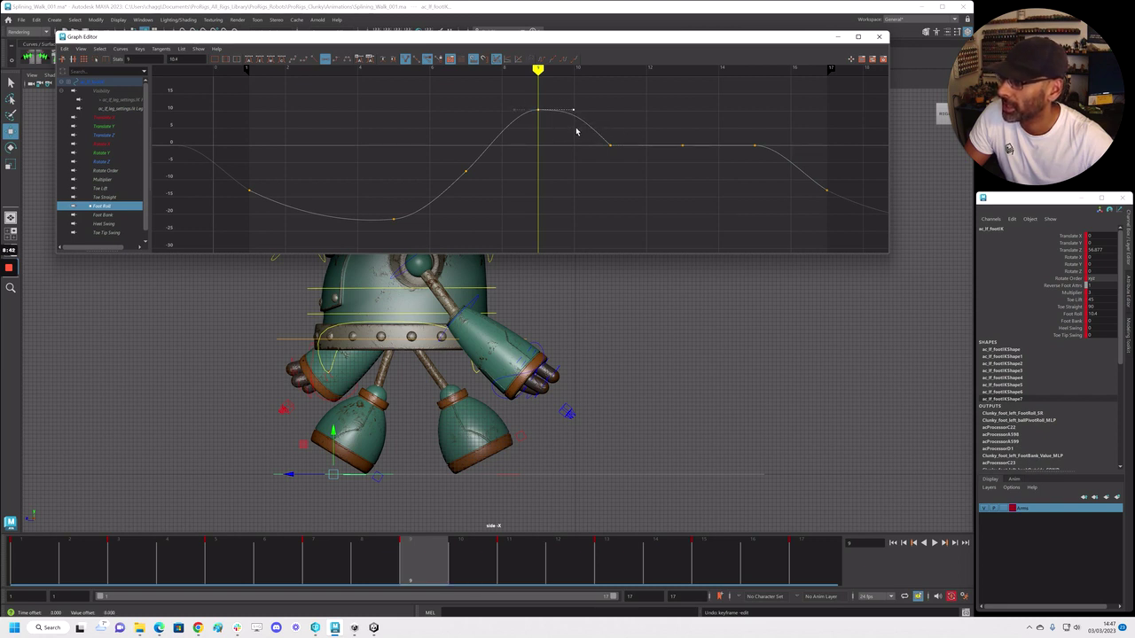
middle_drag(585, 126, 589, 133)
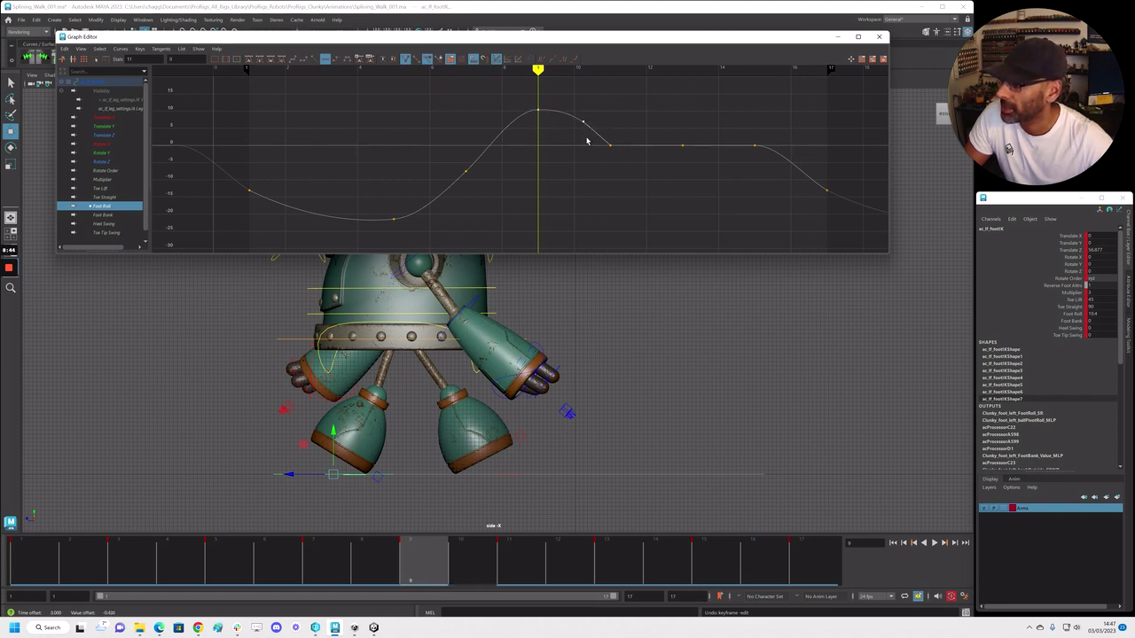
key(alt+v)
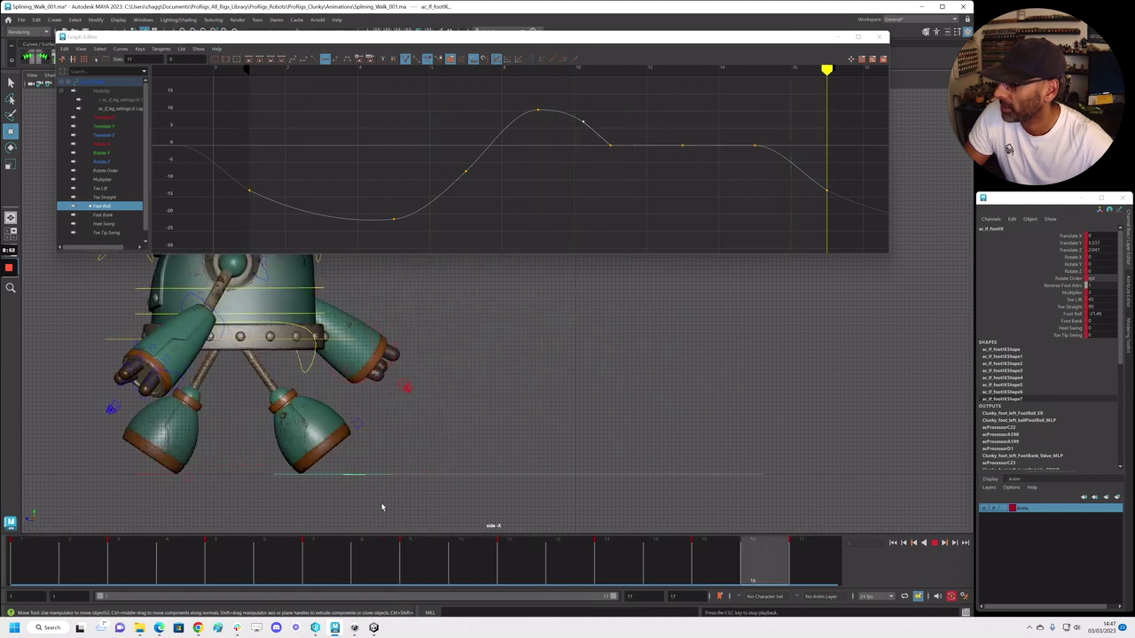
key(Escape)
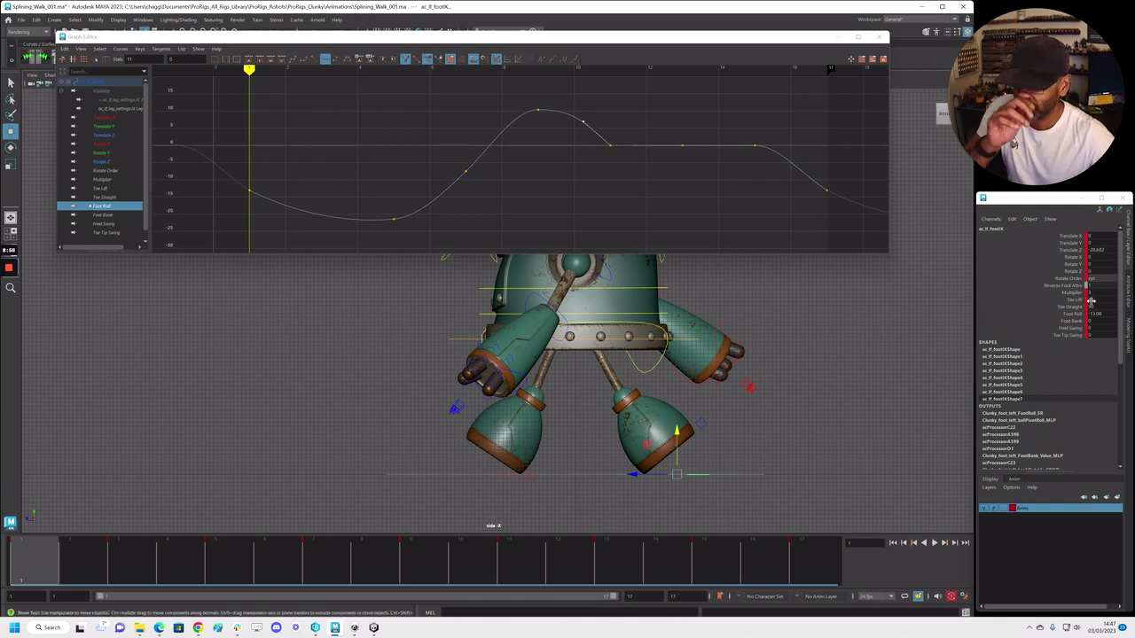
Set the left foot's Foot Roll to about -12 at frame 1 and lower it slightly at frame 9
click(1019, 314)
mouse_move(728, 439)
middle_down()
mouse_move(753, 433)
mouse_move(712, 431)
middle_up()
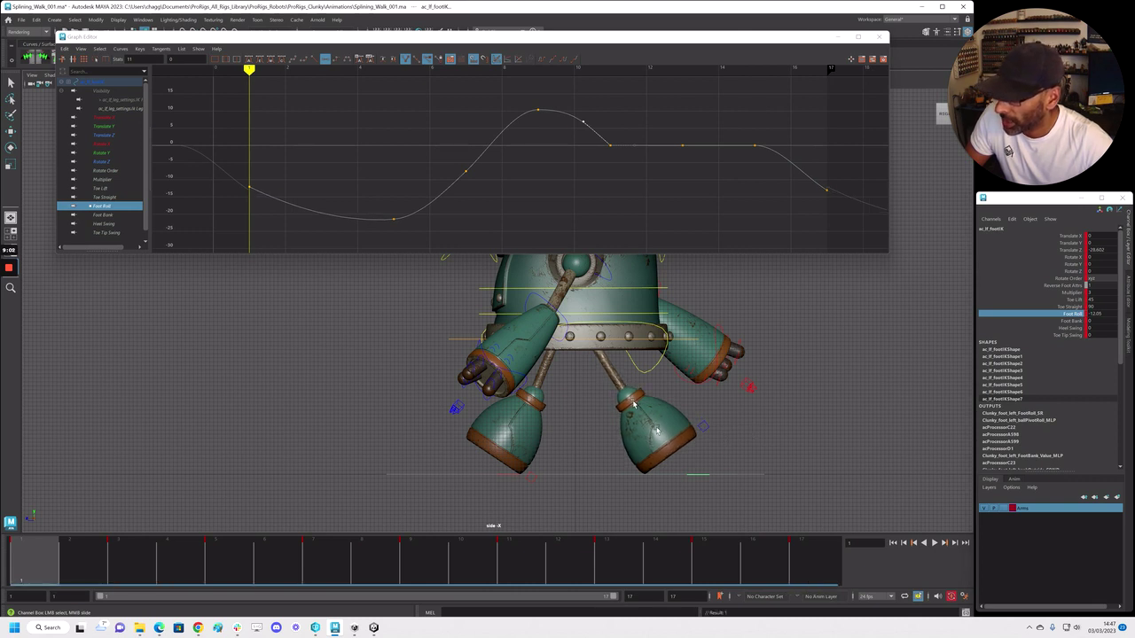
drag(131, 578, 415, 578)
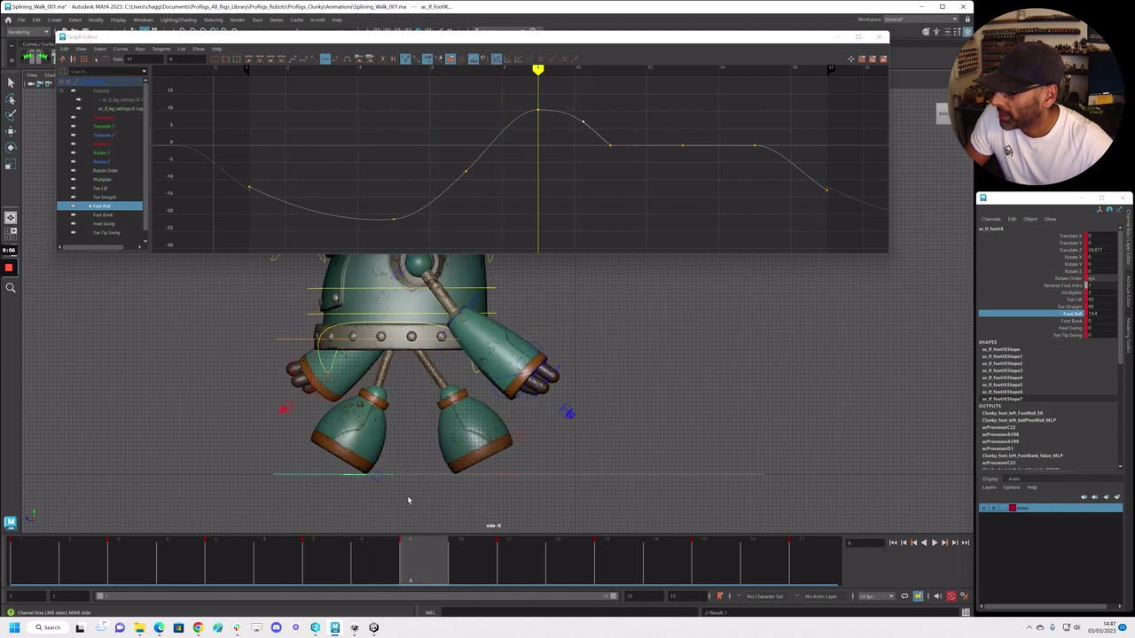
middle_drag(417, 435, 371, 441)
drag(420, 576, 672, 561)
drag(789, 569, 33, 552)
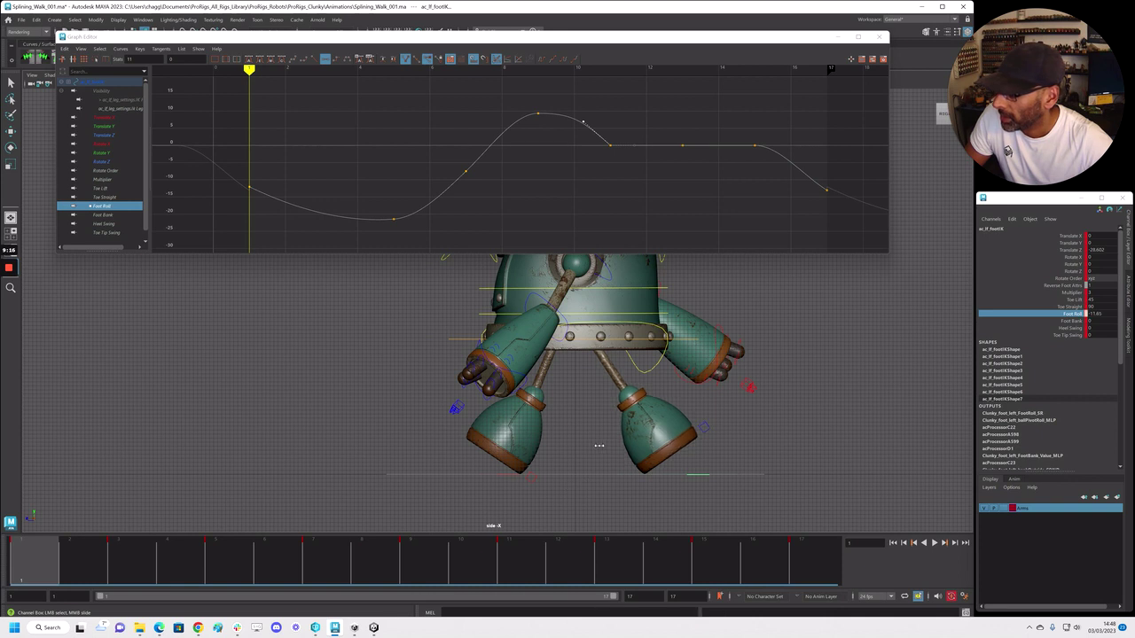
Select the right foot IK control and lower its Foot Roll slightly at frame 1
click(506, 477)
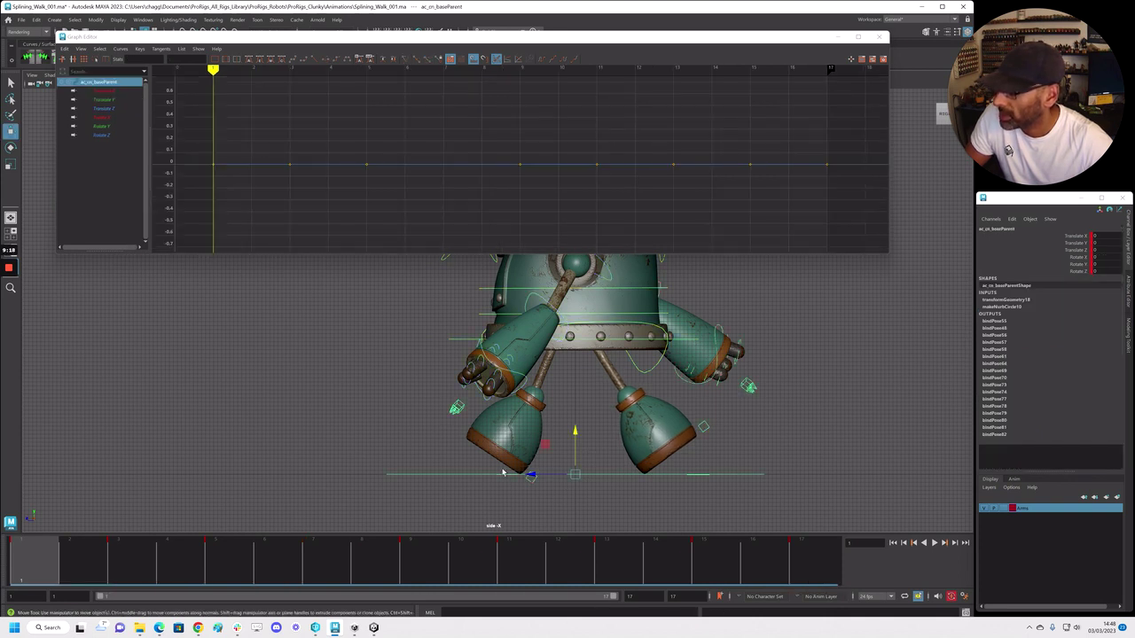
click(500, 494)
key(space)
click(689, 281)
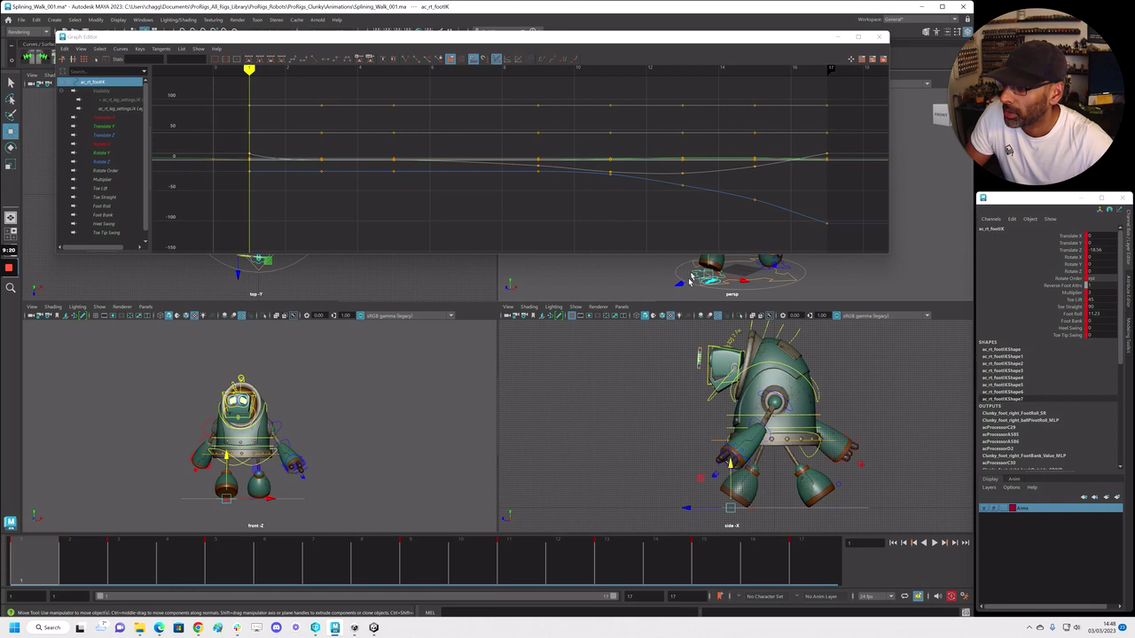
key(space)
click(1073, 314)
middle_drag(706, 402, 707, 402)
Copy the right foot's Foot Roll value from frame 1 to frame 17 so the loop matches
mouse_move(29, 565)
mouse_down()
mouse_move(180, 560)
mouse_move(32, 560)
mouse_up()
click(1105, 314)
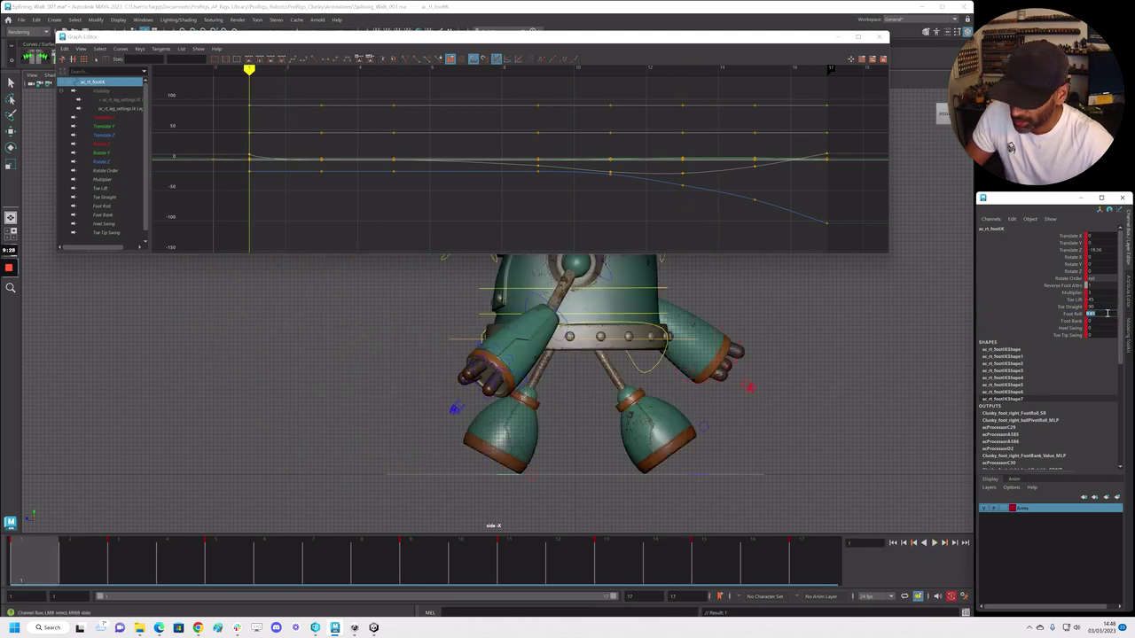
click(813, 561)
double_click(1096, 314)
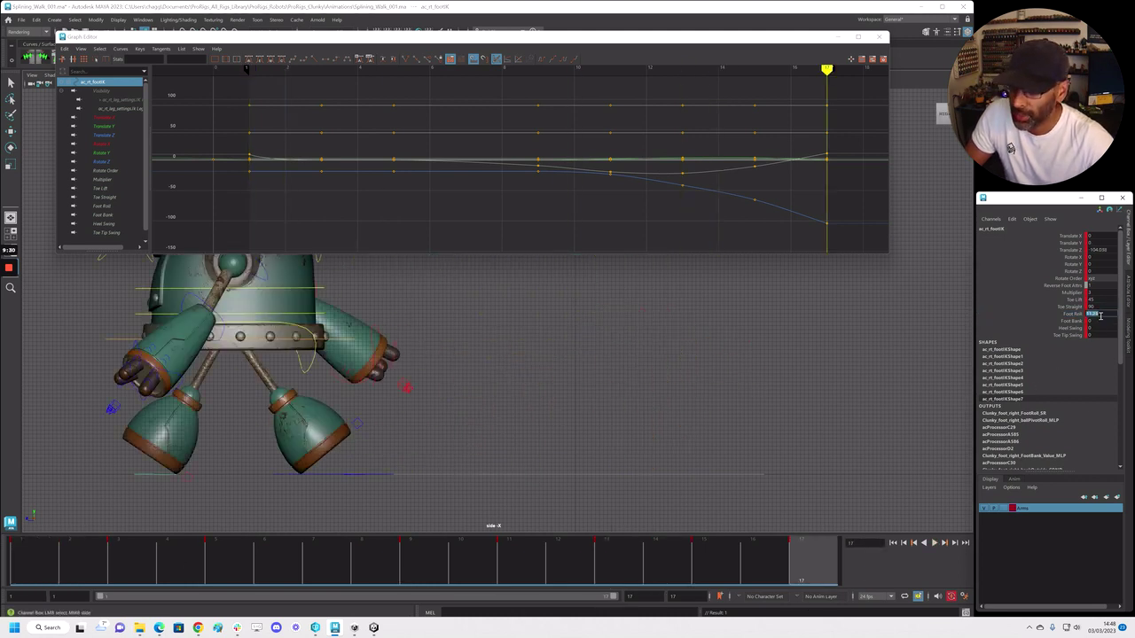
key(Return)
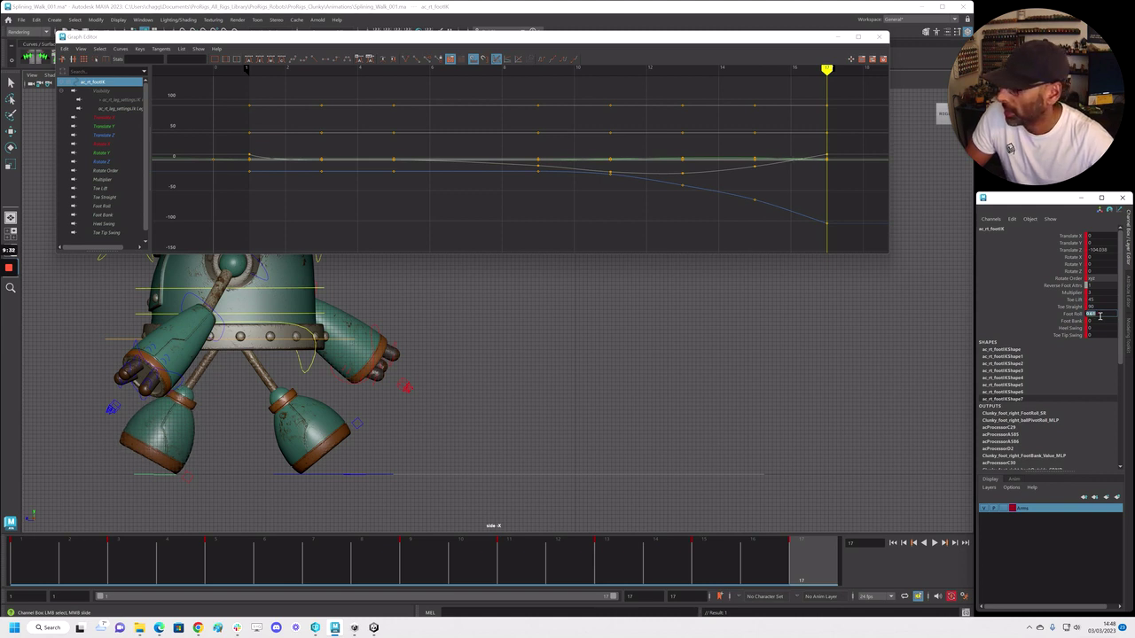
Raise the right foot's Foot Roll slightly at frame 13 and play back the walk in the side view
mouse_move(752, 566)
mouse_down()
mouse_move(84, 559)
mouse_move(118, 553)
mouse_up()
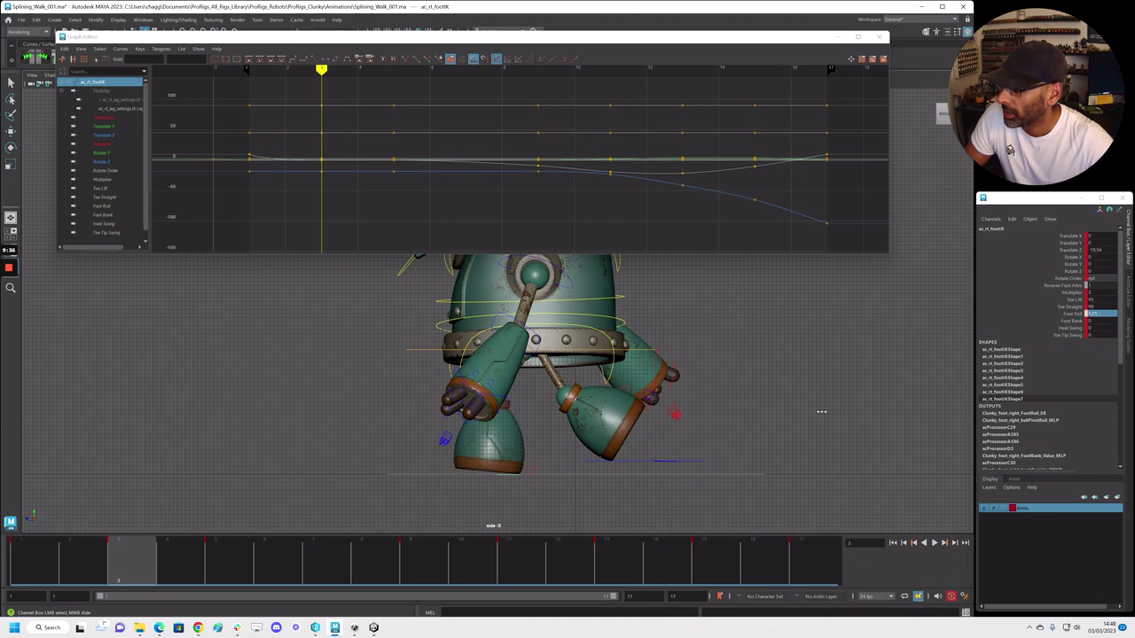
drag(186, 568, 588, 594)
middle_drag(520, 419, 726, 428)
click(607, 568)
middle_drag(550, 453, 608, 451)
drag(589, 574, 767, 560)
key(alt+shift+v)
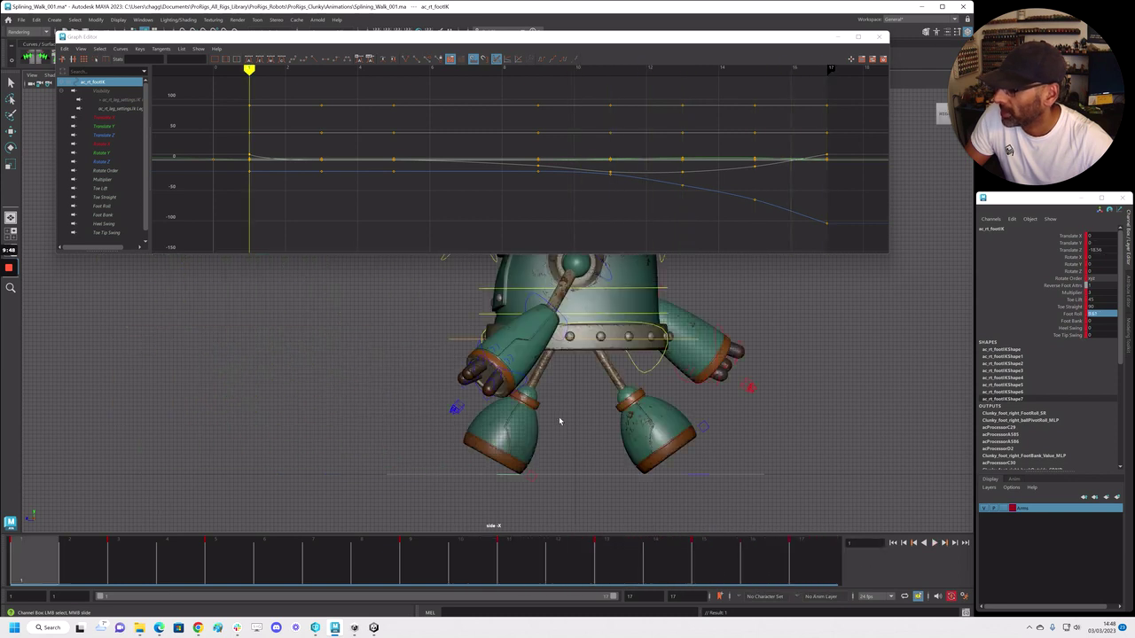
key(alt+v)
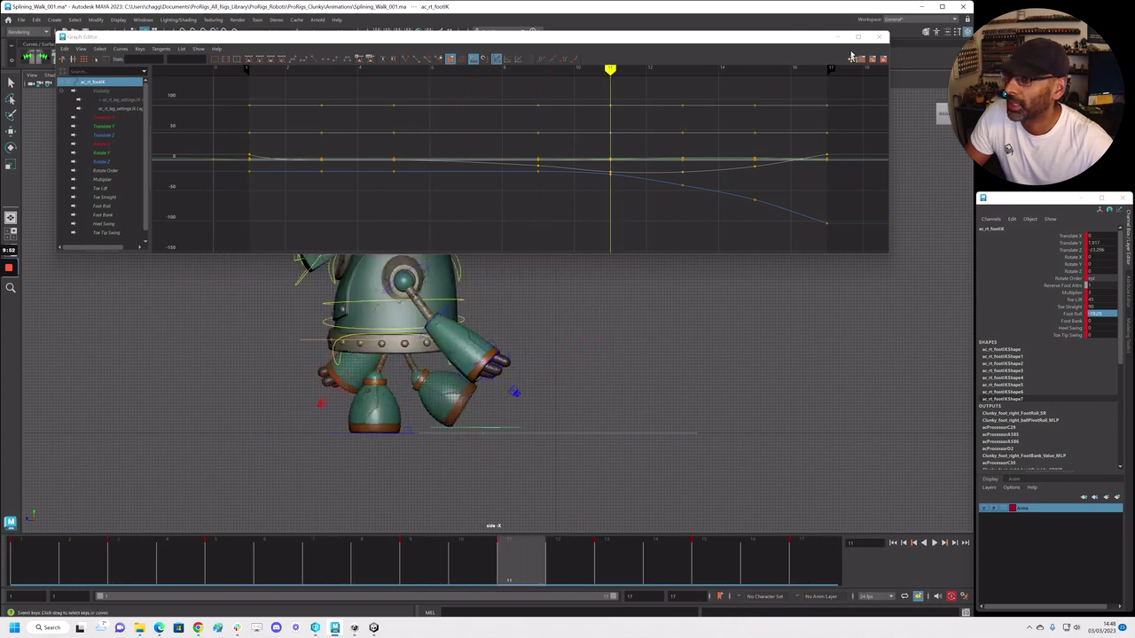
Close the Graph Editor and return to the perspective view with the whole robot framed
click(878, 36)
click(587, 266)
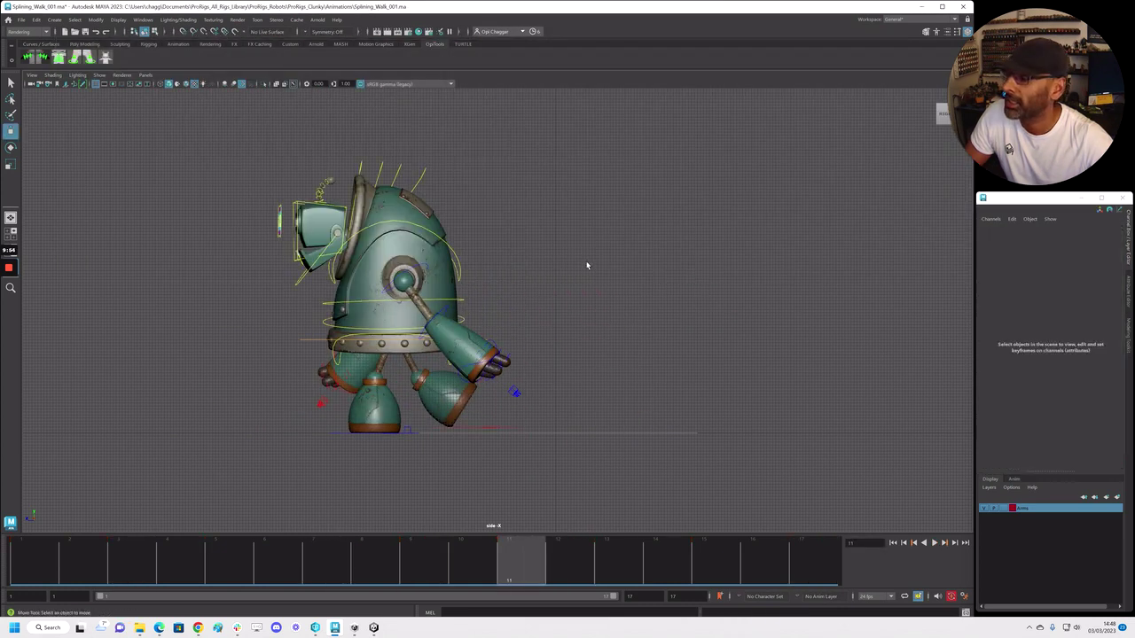
key(space)
key(space)
scroll(667, 265, down, 3)
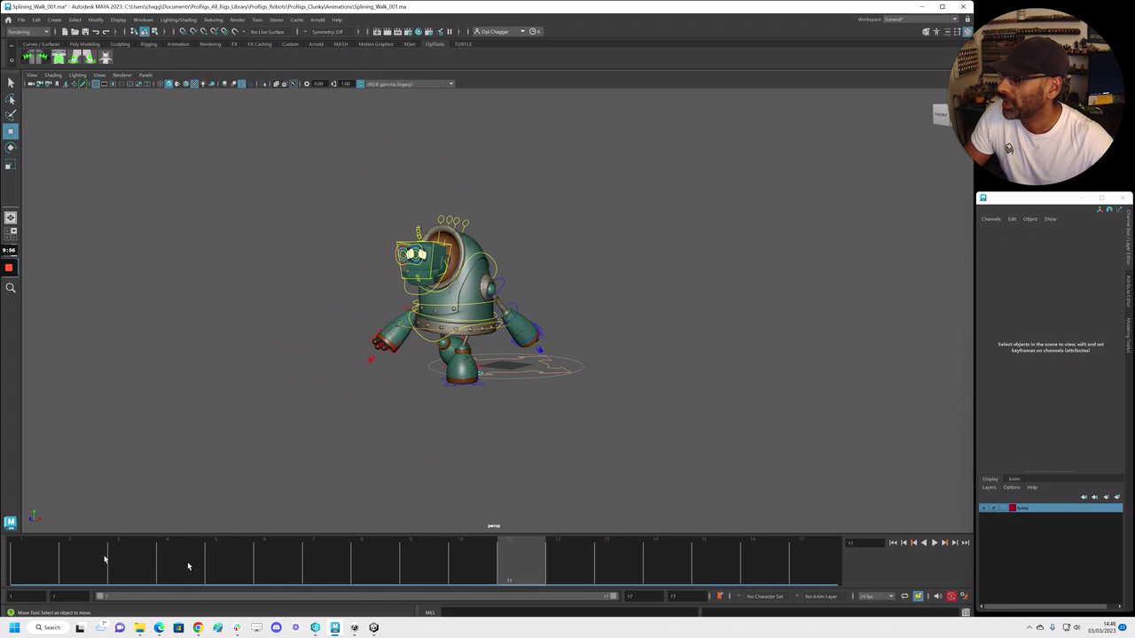
Return to frame 1 and save the scene as a new file named Polishing_001
click(39, 559)
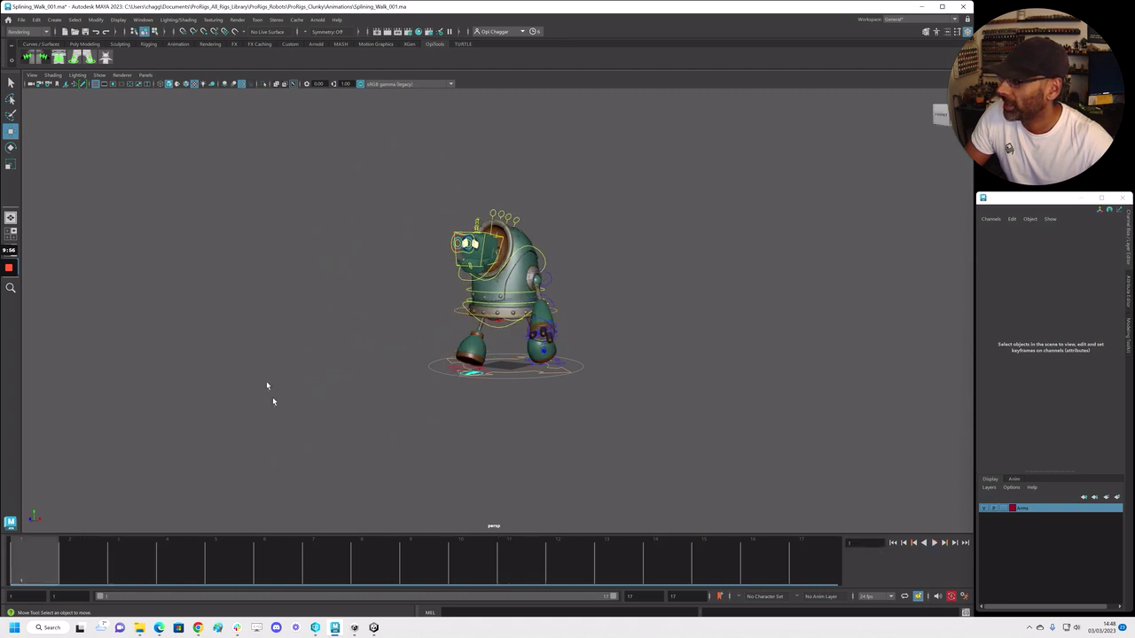
click(21, 19)
click(45, 66)
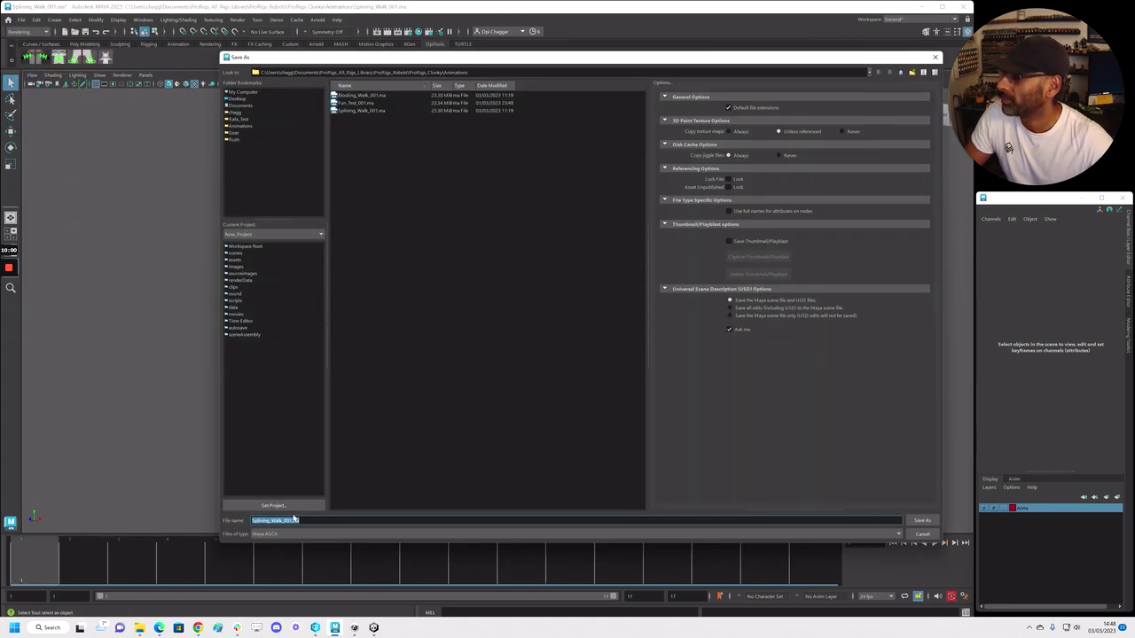
text(Ru)
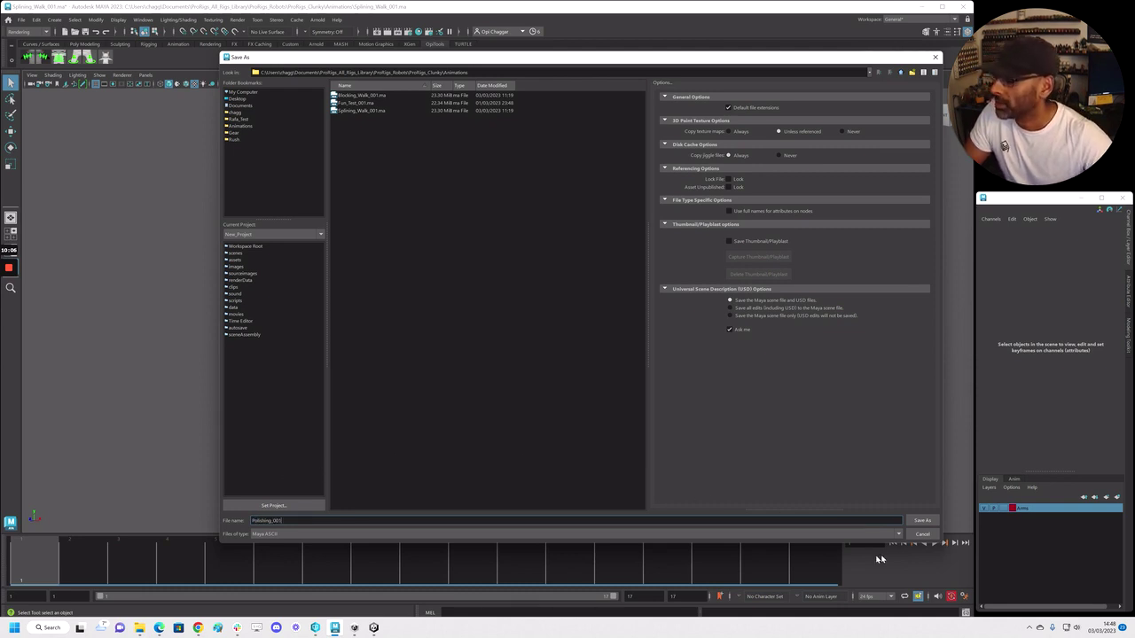
click(922, 520)
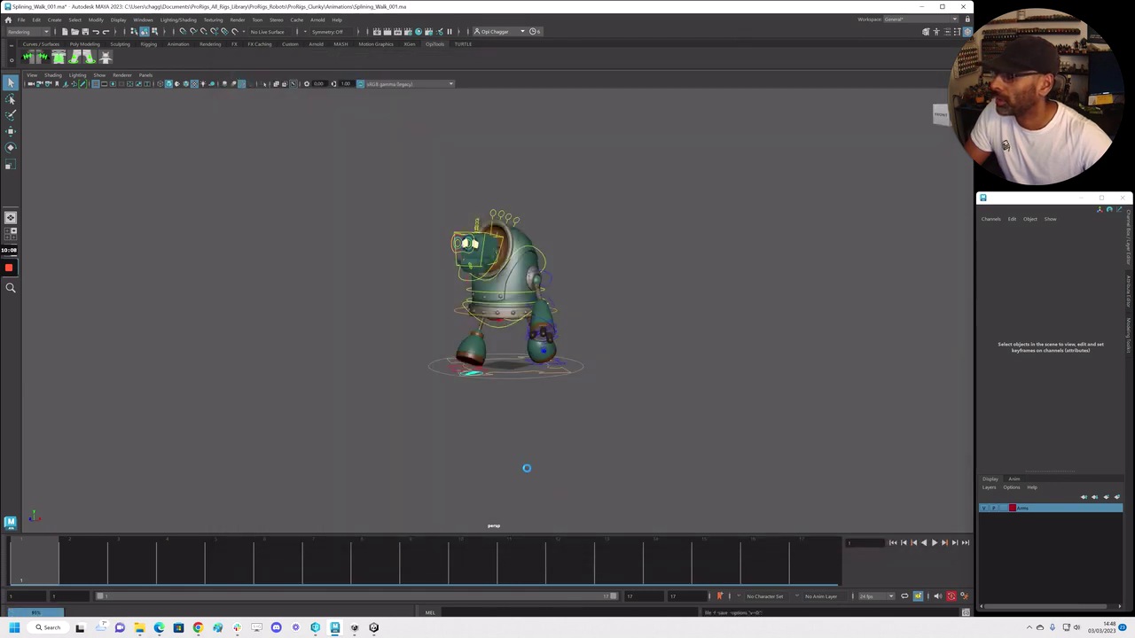
Play back the walk with the robot framed closer in the perspective view
key(w)
alt+right_drag(185, 436, 532, 448)
key(alt+v)
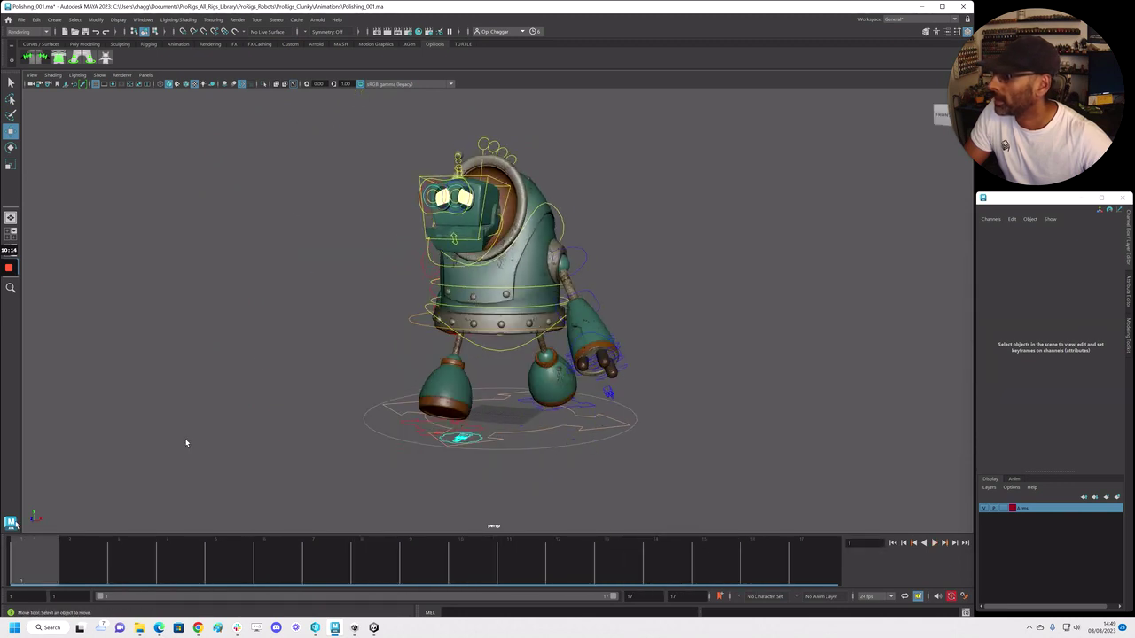
key(alt+v)
Match the mouth control's frame 17 pose to frame 1, offset the mouth vertically at frame 9, and play back the result
click(470, 277)
drag(471, 255, 474, 228)
key(ctrl+z)
alt+drag(405, 294, 450, 242)
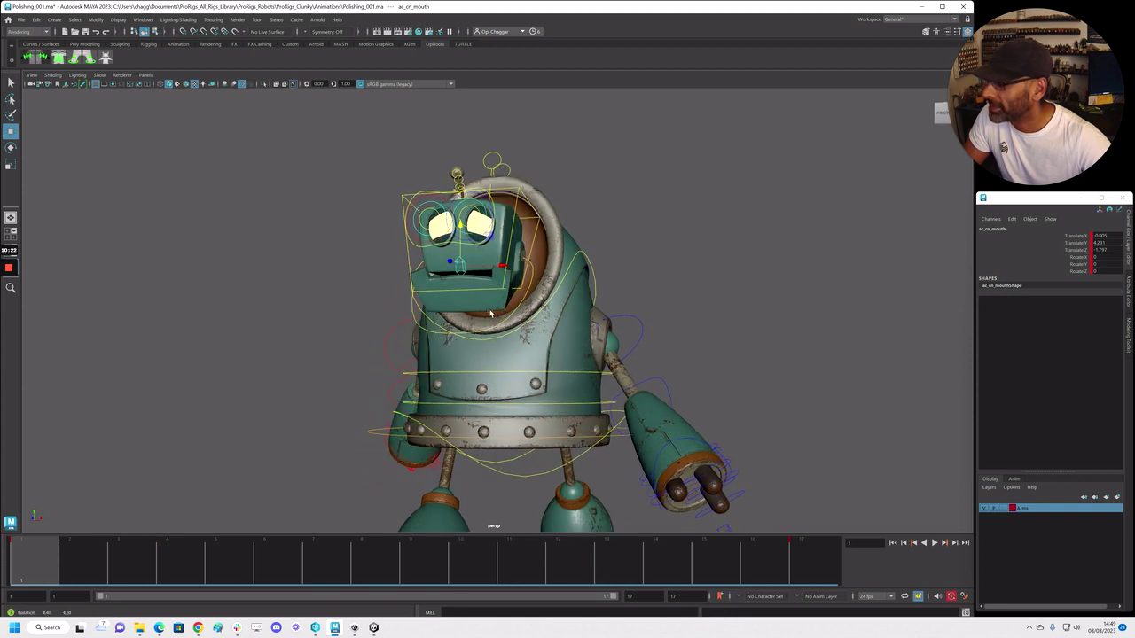
drag(44, 553, 1011, 608)
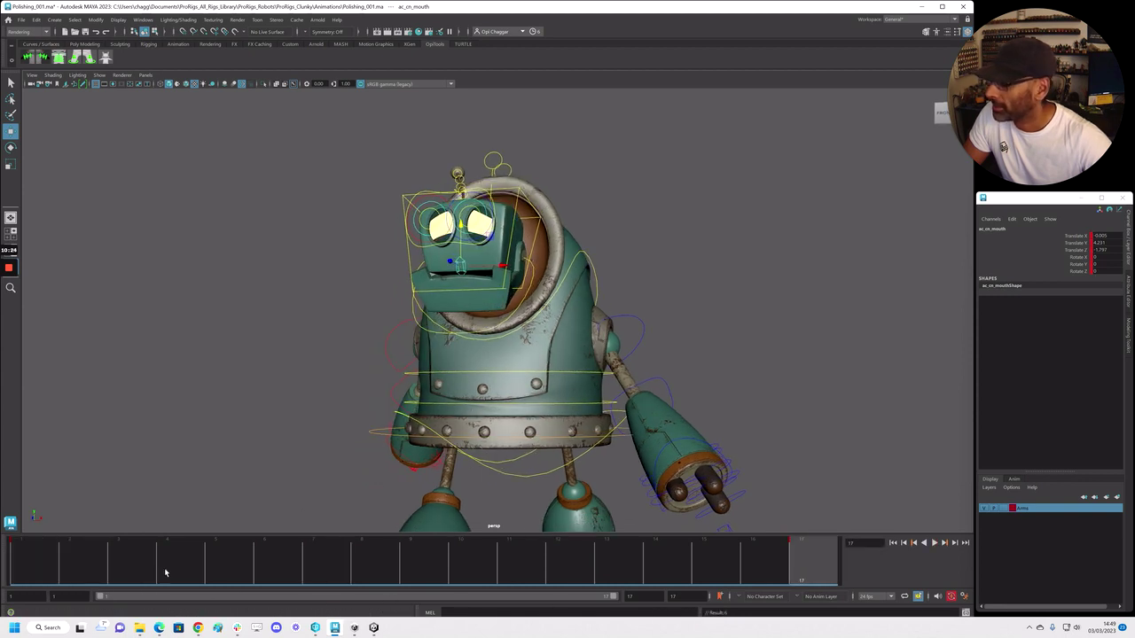
drag(279, 567, 417, 560)
drag(404, 203, 408, 188)
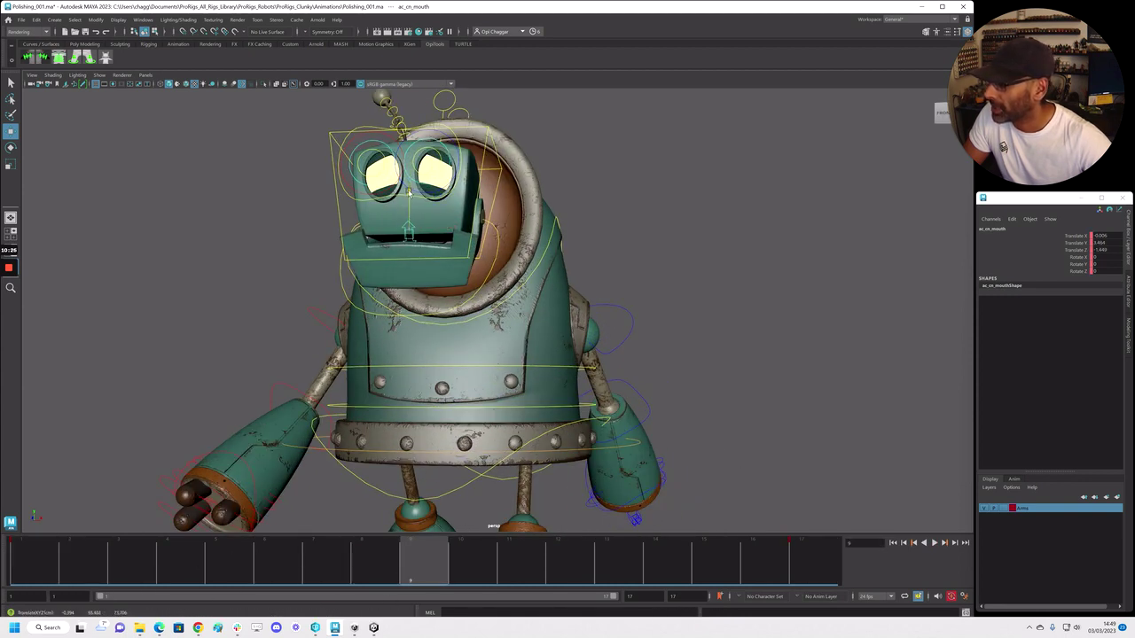
key(alt+v)
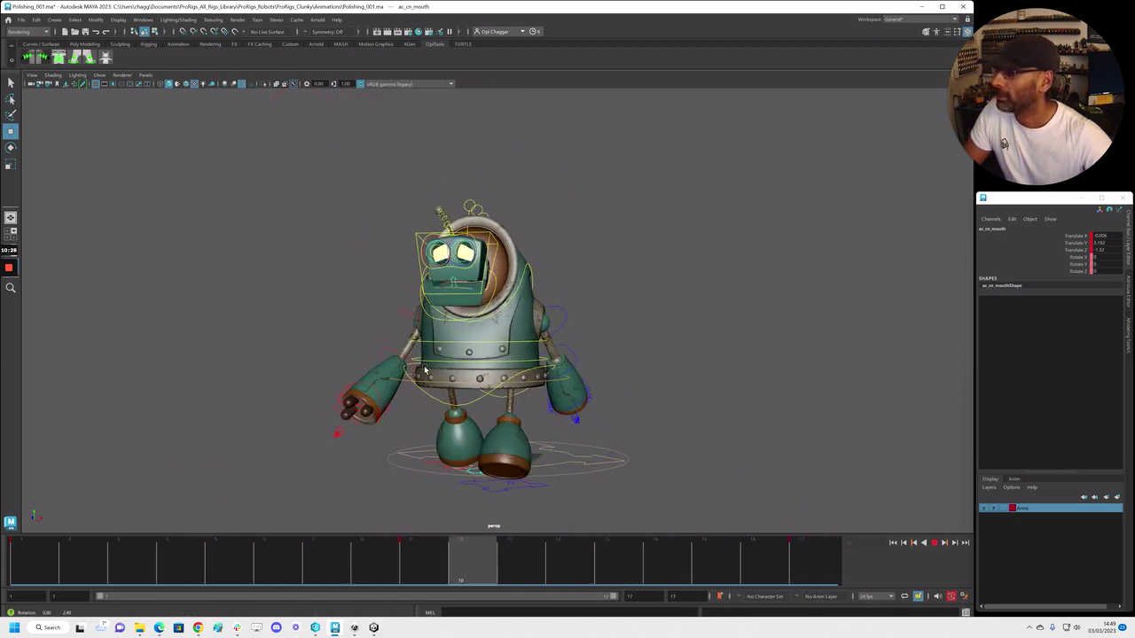
key(alt+v)
click(36, 556)
Try enlarging the robot's right eye with its Eye Scale attribute at frame 1, and undo the change
alt+right_drag(448, 408, 523, 381)
alt+drag(510, 337, 487, 294)
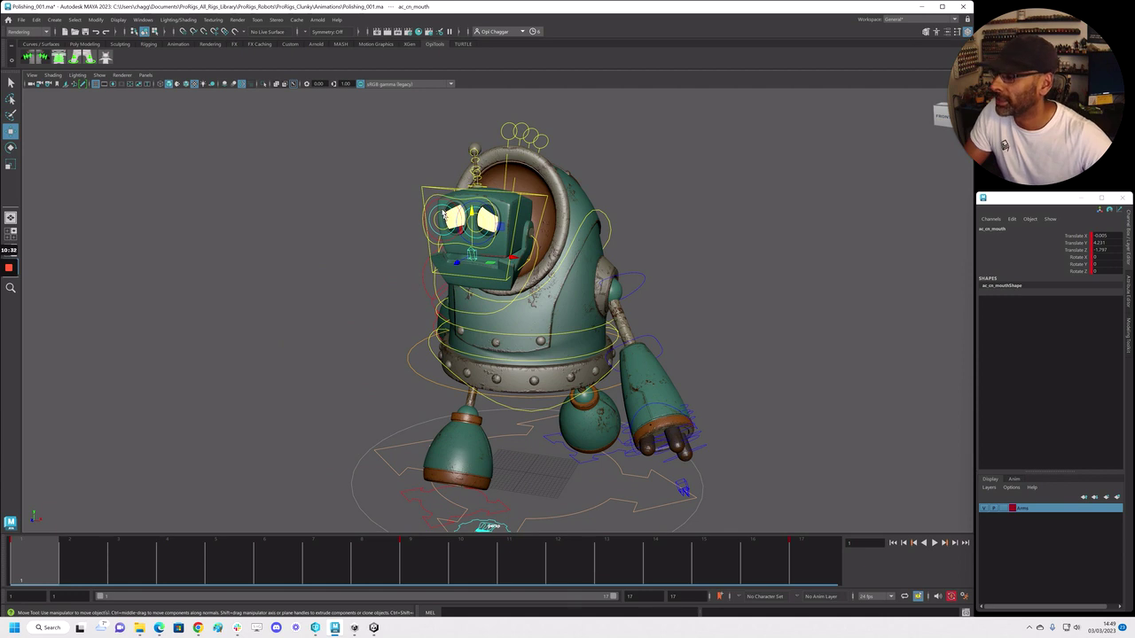
click(438, 203)
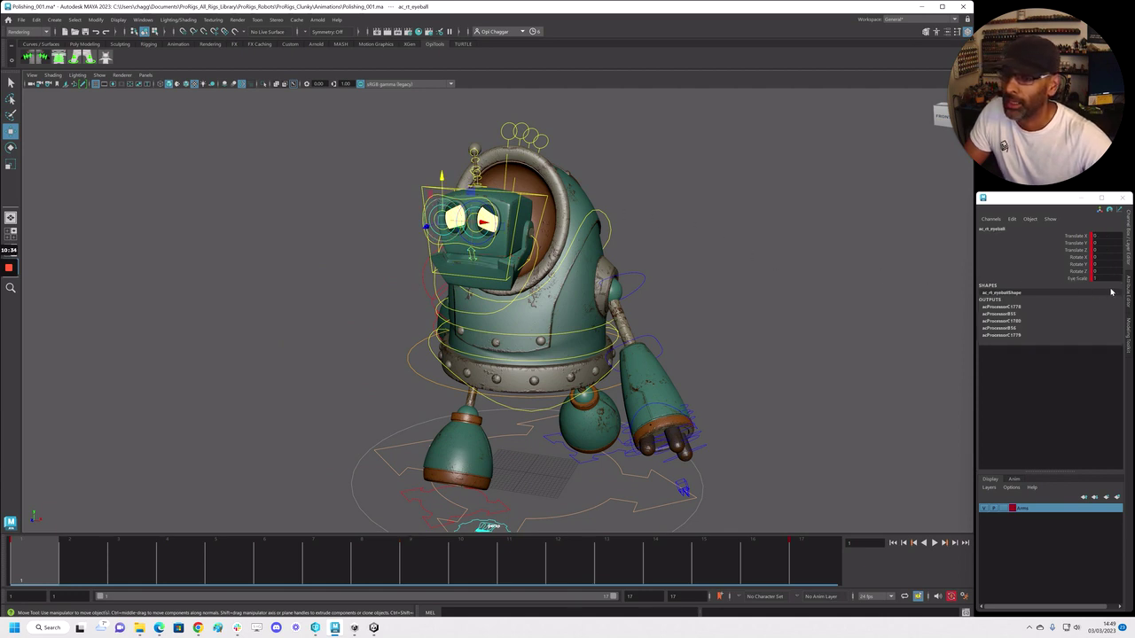
click(1077, 278)
middle_drag(646, 310, 678, 312)
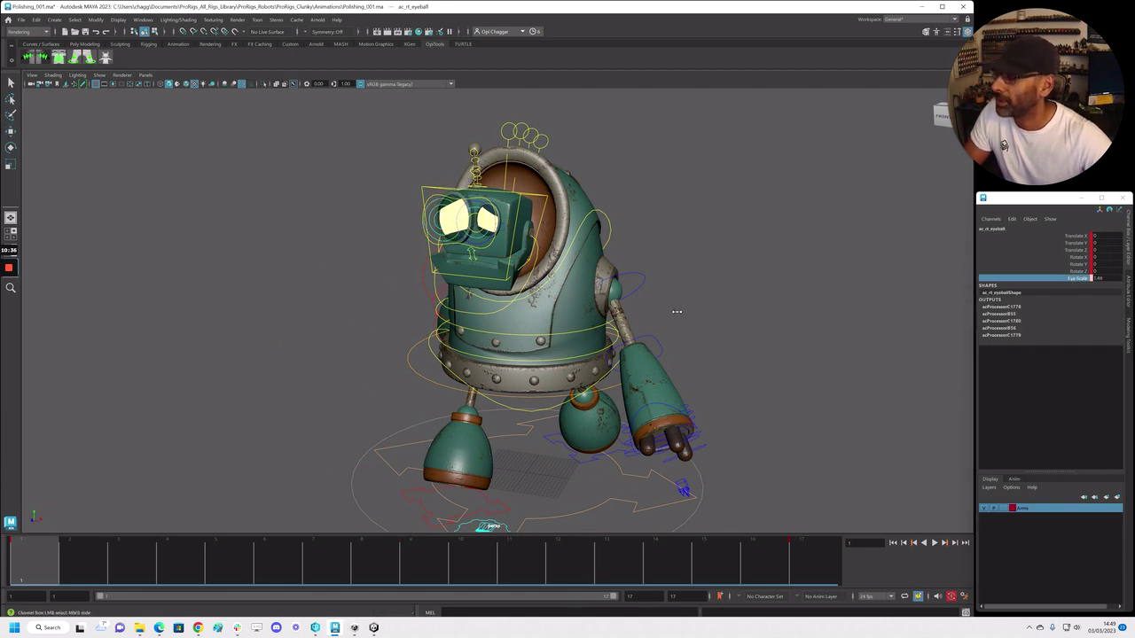
key(ctrl+z)
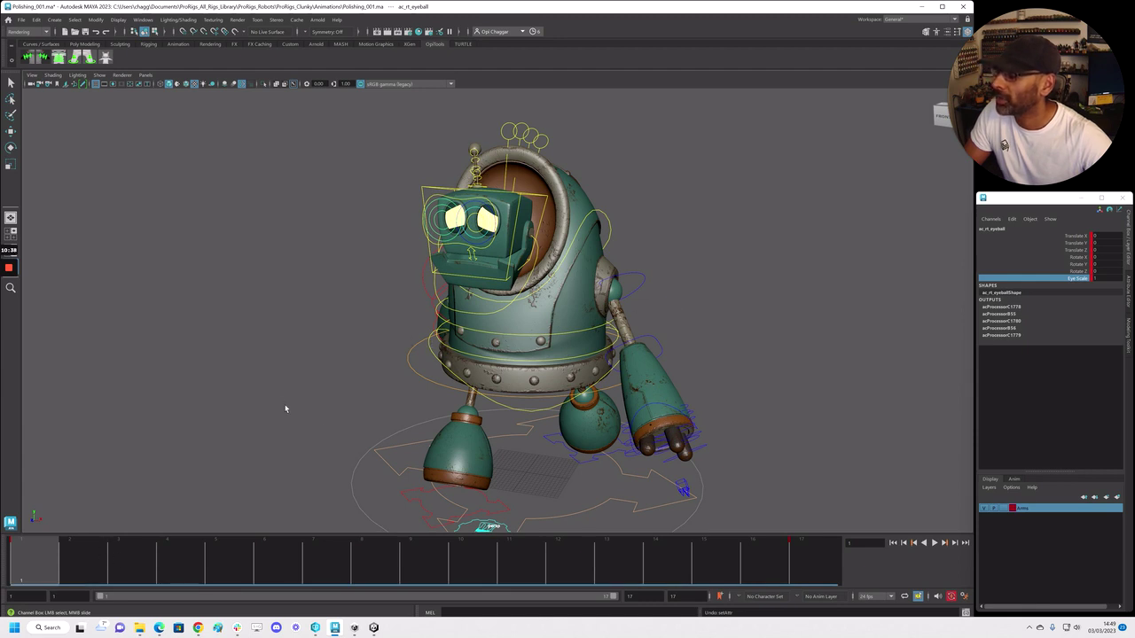
key(ctrl+z)
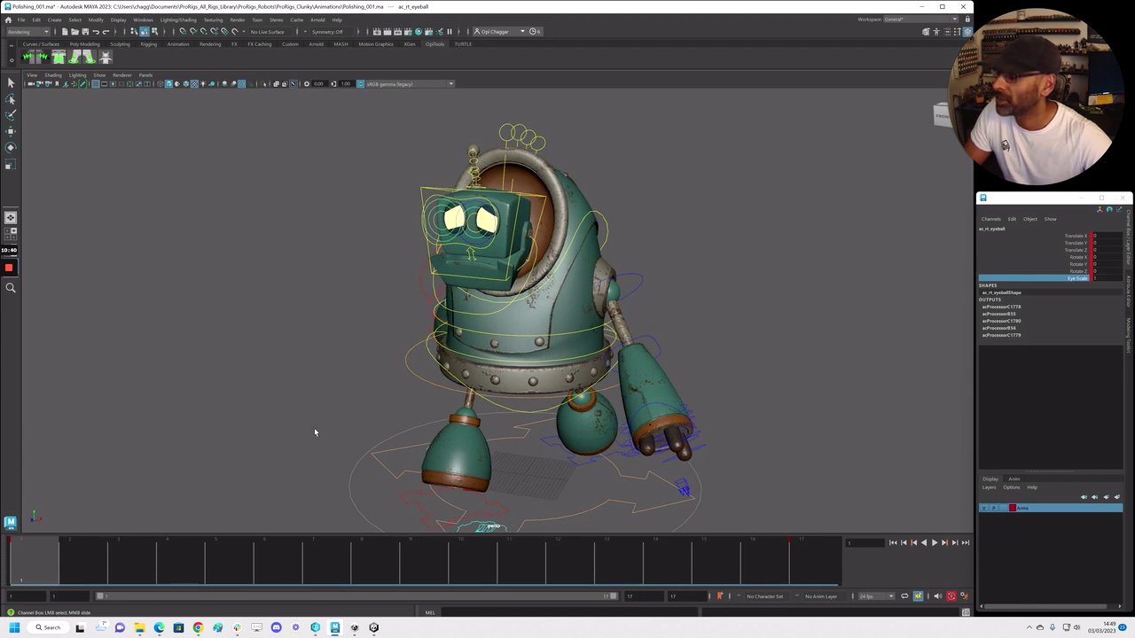
Play back the walk from a side angle to review the forward movement
alt+drag(316, 388, 399, 342)
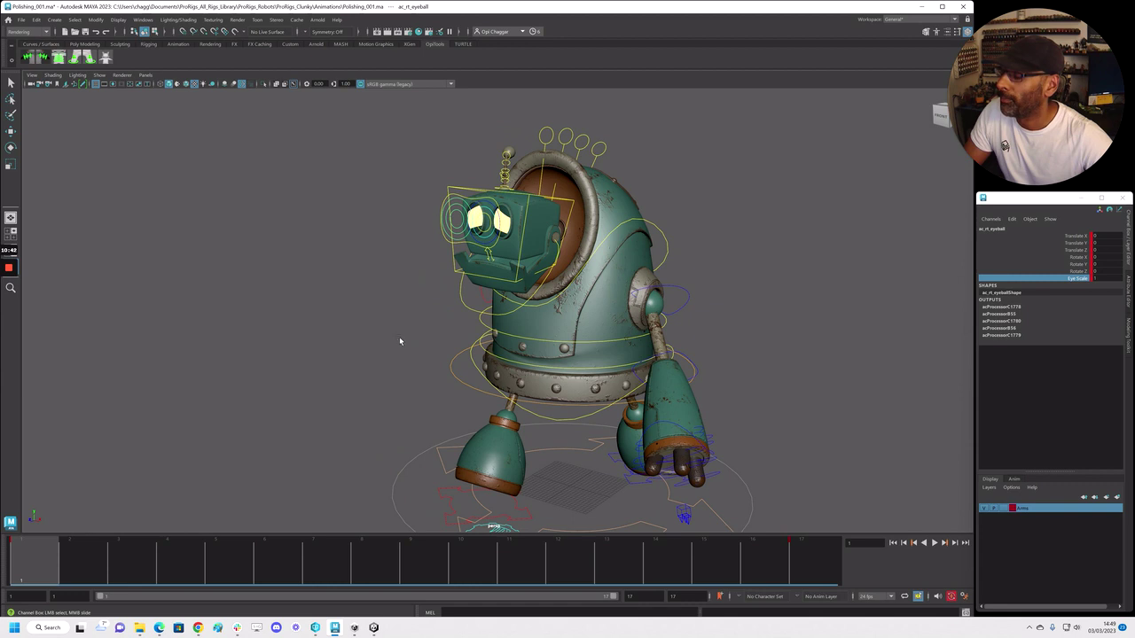
key(alt+v)
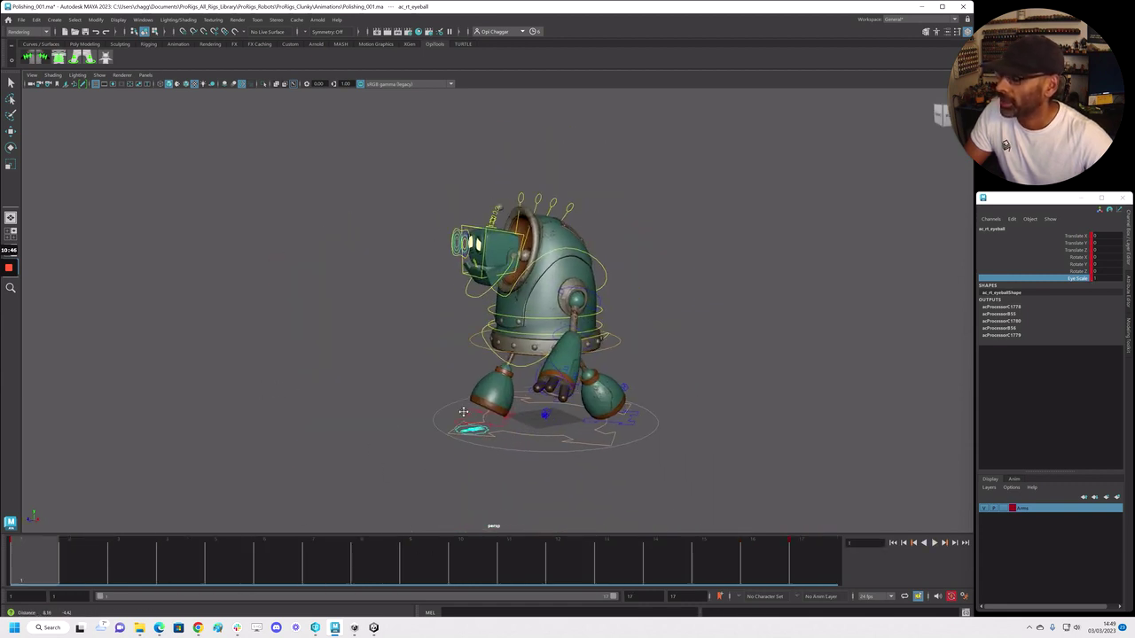
key(alt+v)
Set the root control's Translate Z curve to cycle with offset before and after its keys in the Graph Editor
click(532, 312)
key(w)
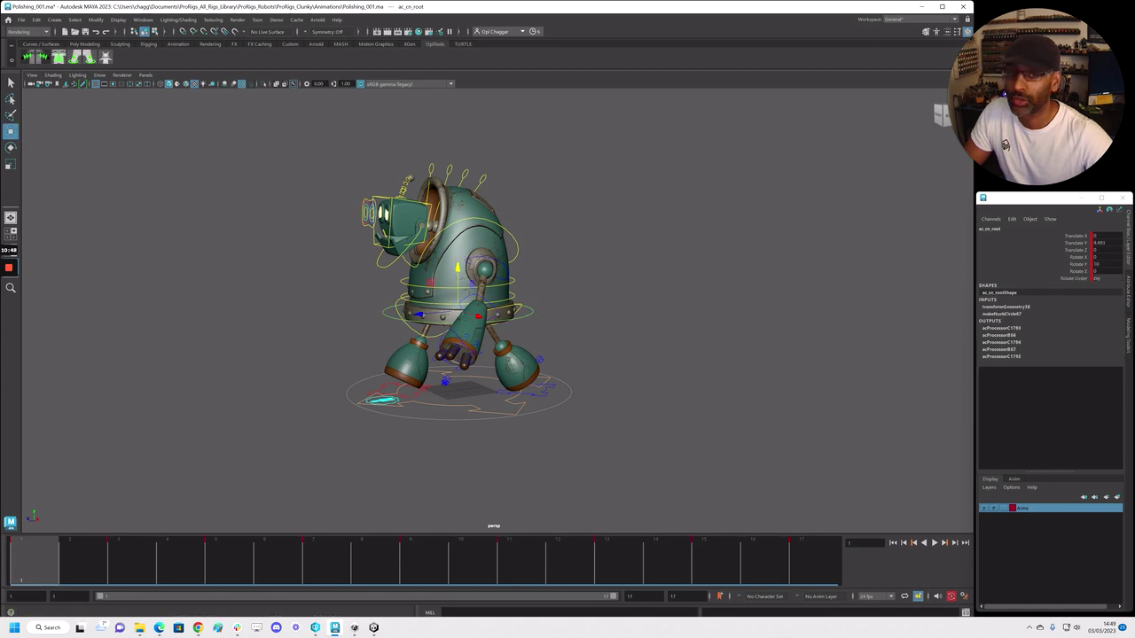
key(ctrl+g)
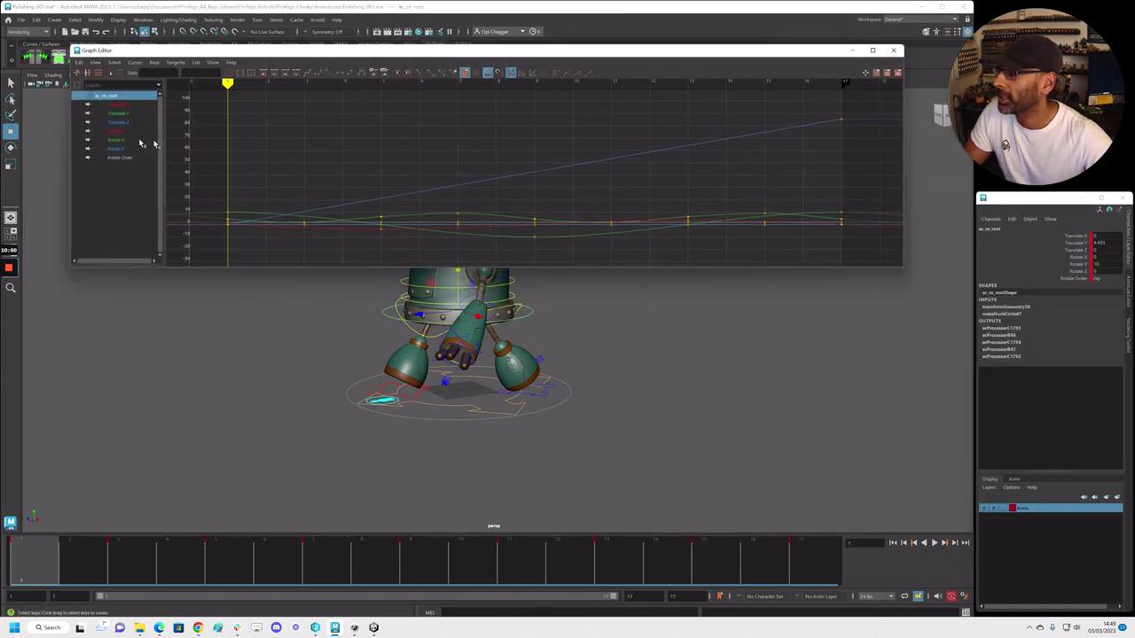
click(127, 124)
key(f)
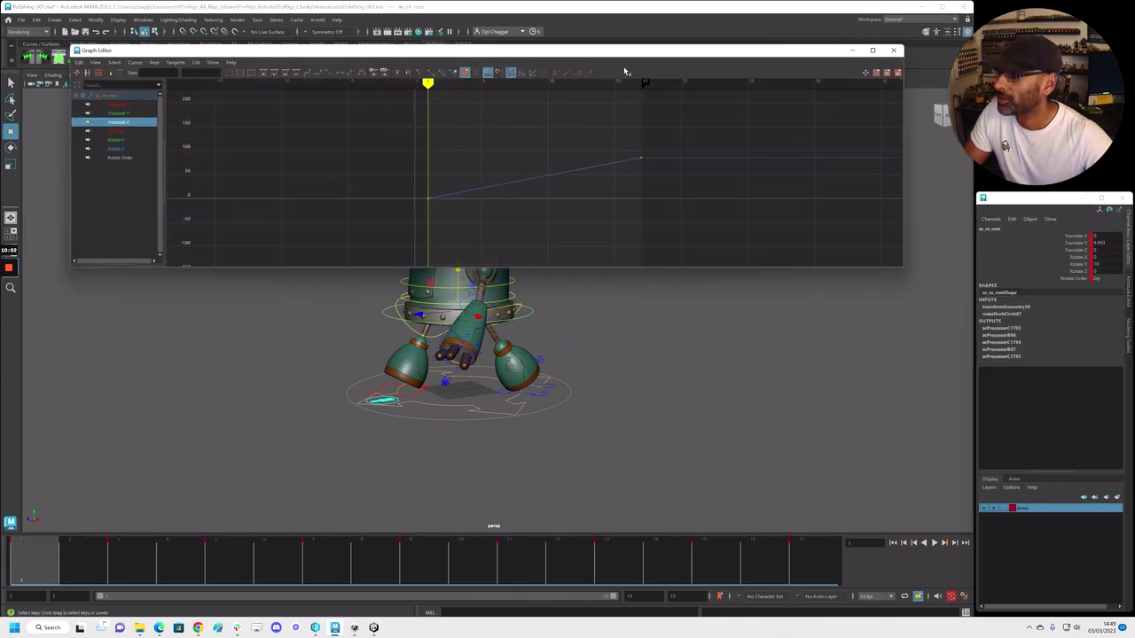
click(558, 77)
click(585, 75)
Copy all keys of the root control's Translate Z curve
drag(316, 135, 709, 226)
click(79, 62)
click(97, 109)
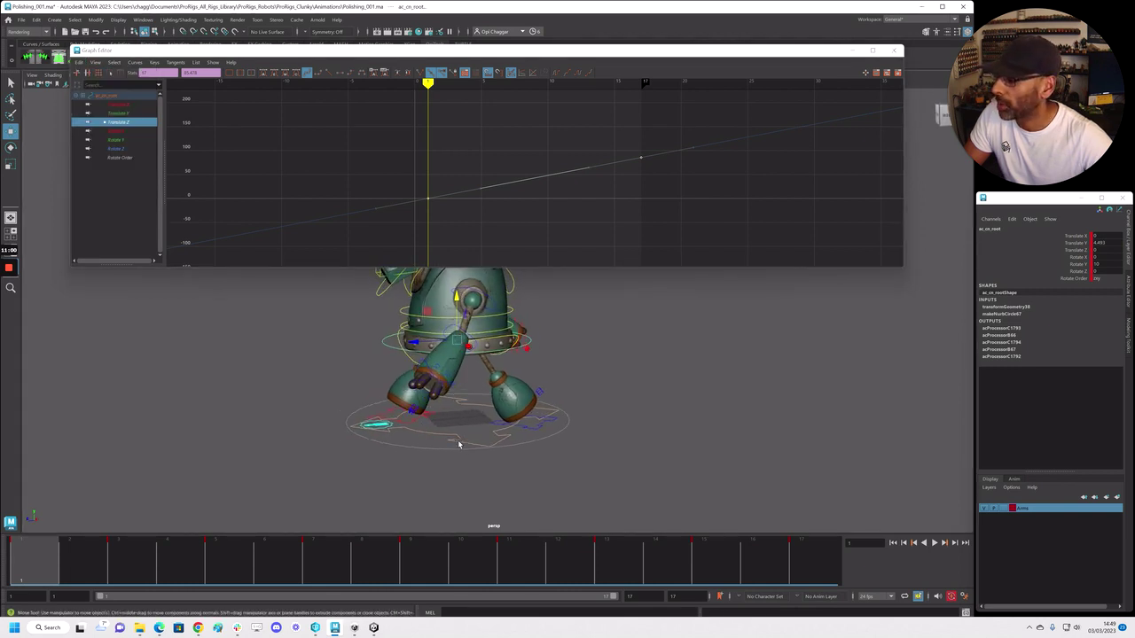
Select the base control and paste the copied root keys onto its Translate Z curve at frame 1
click(436, 459)
alt+drag(415, 486, 478, 492)
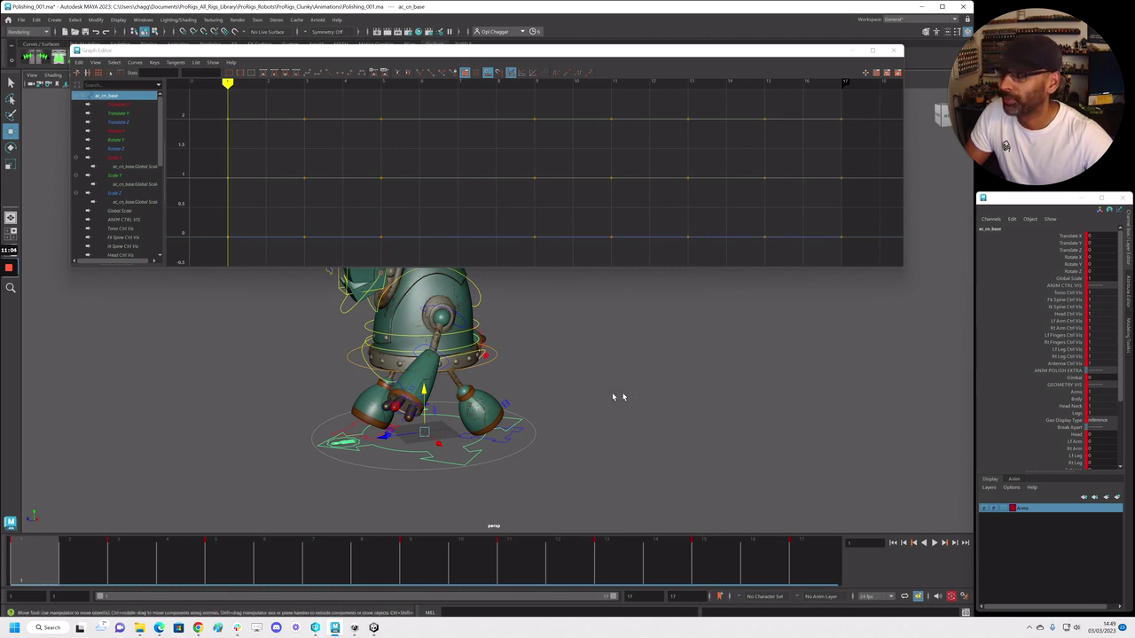
alt+middle_drag(412, 491, 423, 500)
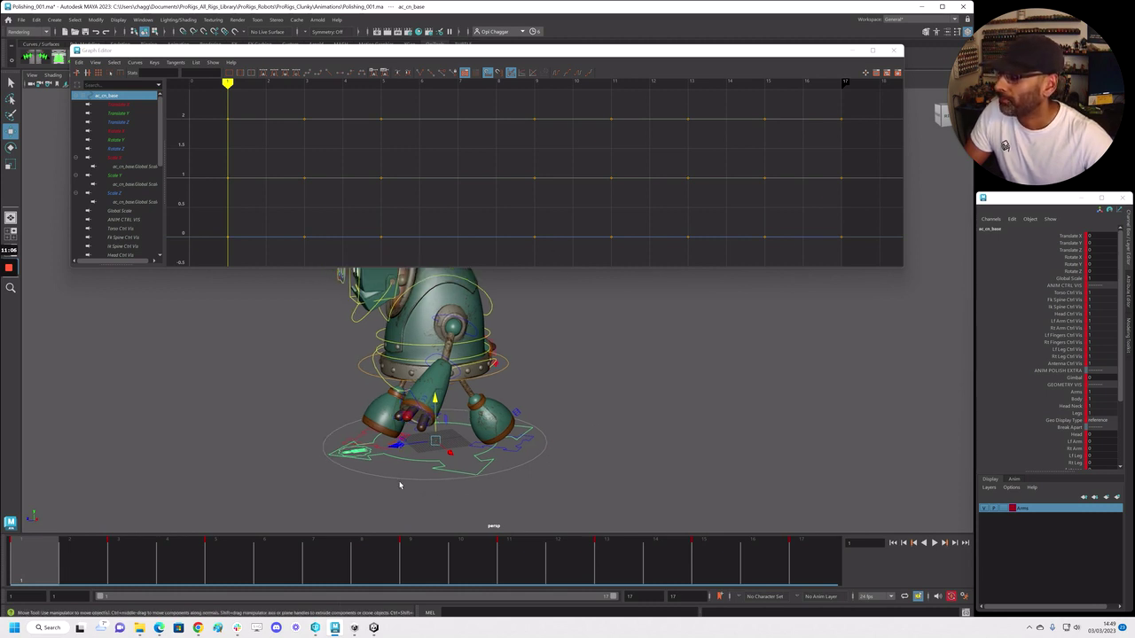
click(411, 458)
click(412, 460)
click(124, 124)
key(f)
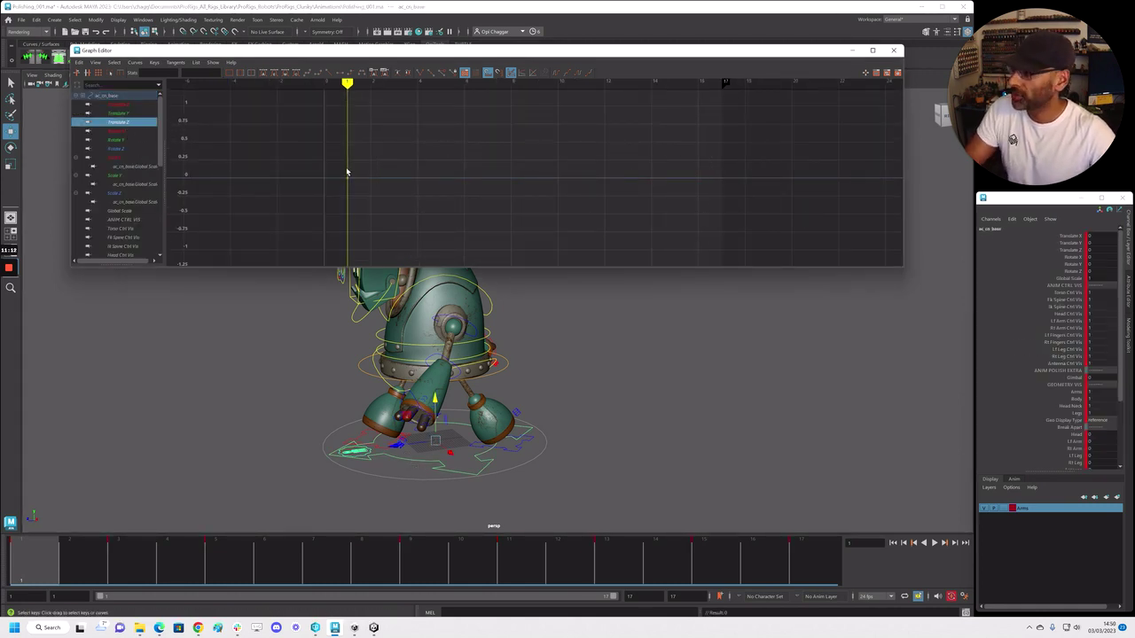
click(79, 62)
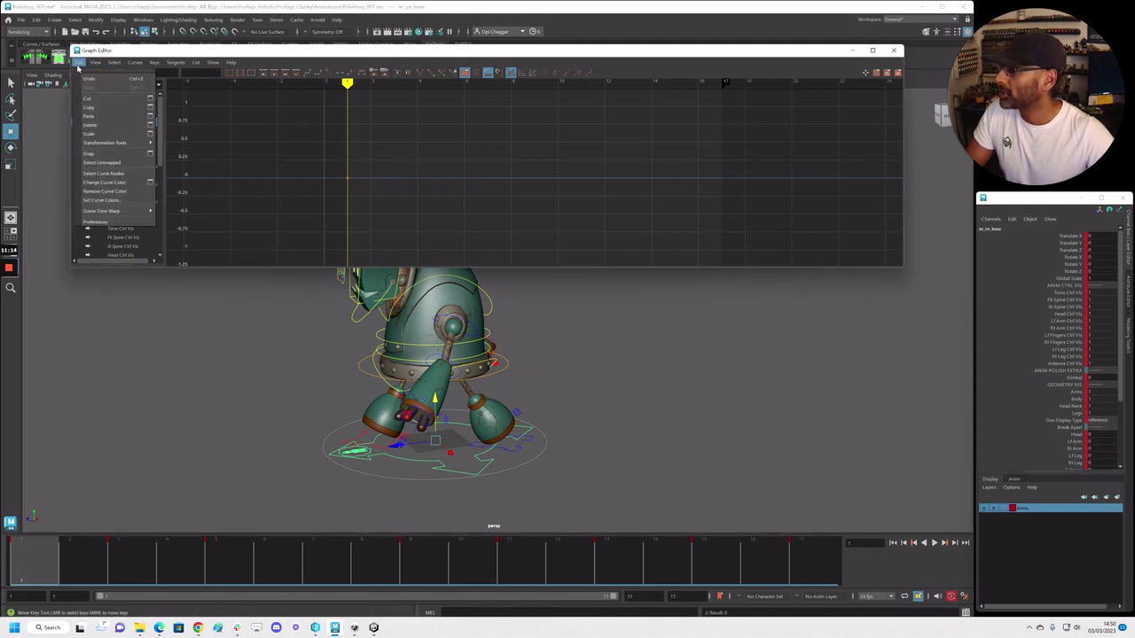
click(104, 117)
key(f)
key(f)
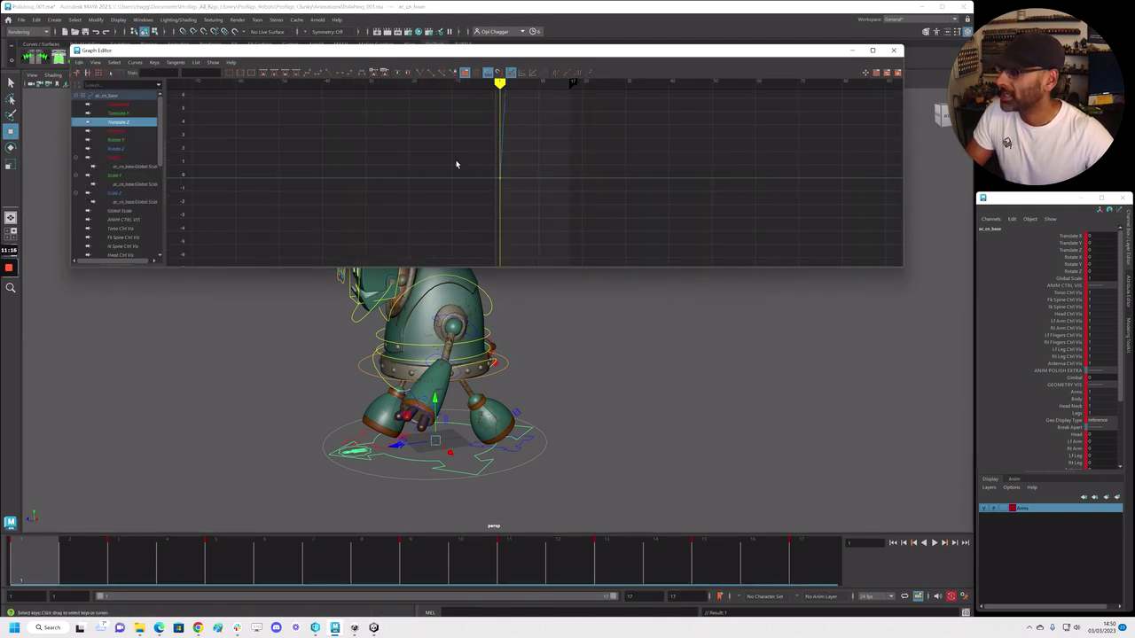
scroll(763, 159, down, 2)
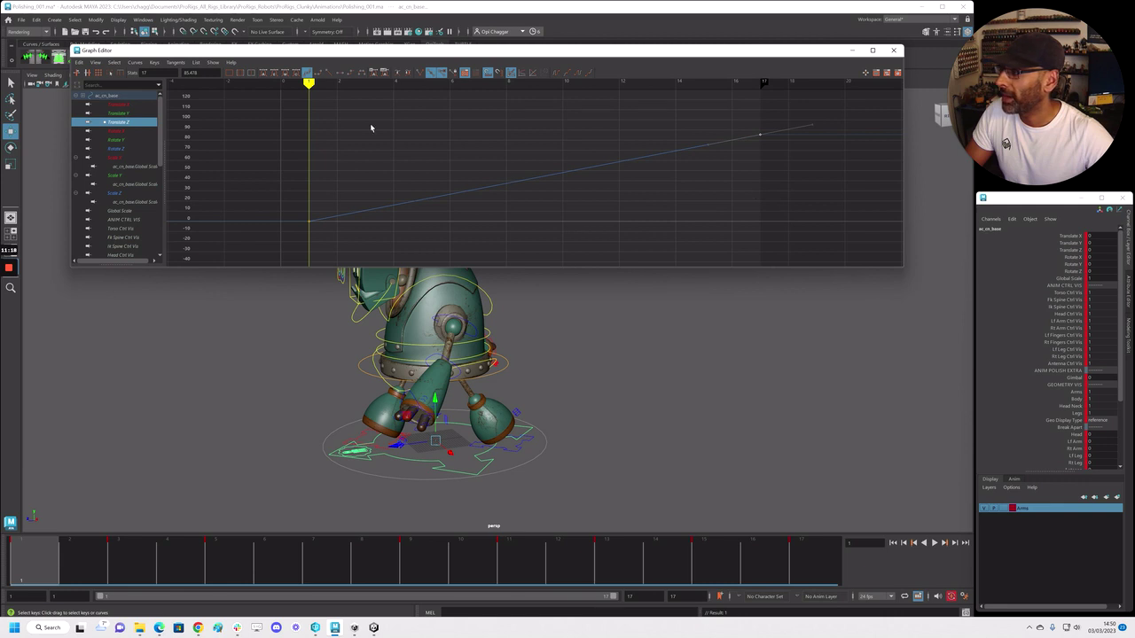
Set the base's Translate Z key at frame 17 to -85.478 and make the curve cycle with offset in both directions
text(-85.478)
key(Return)
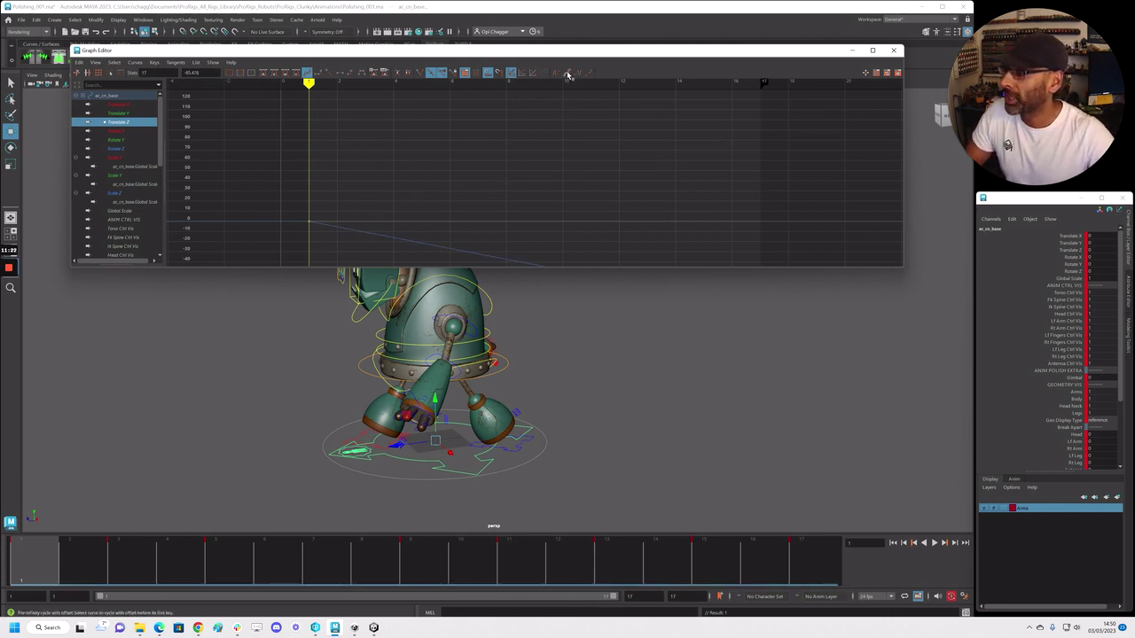
click(588, 74)
scroll(549, 173, down, 5)
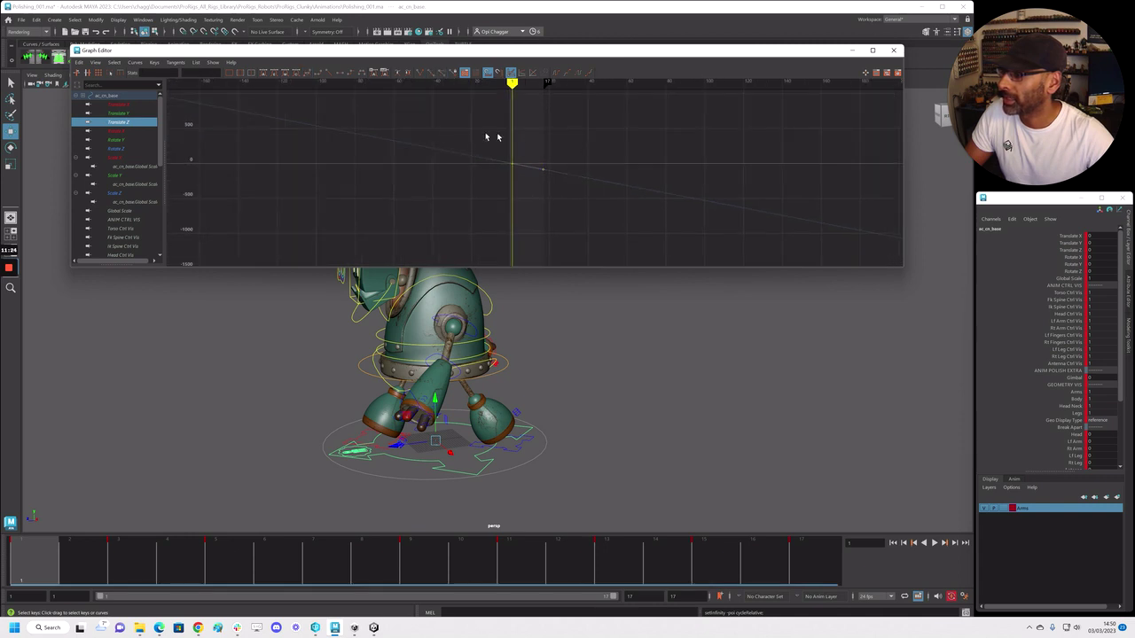
Move the Graph Editor out of the way, play back the walk in place, and return to frame 1
drag(726, 53, 1134, 107)
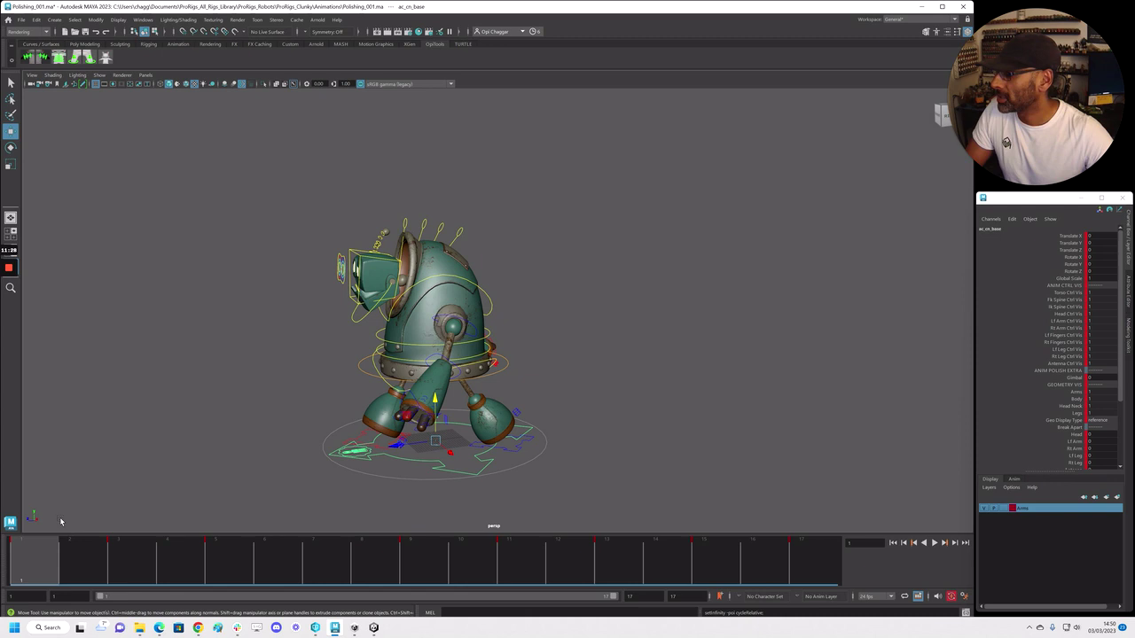
key(alt+v)
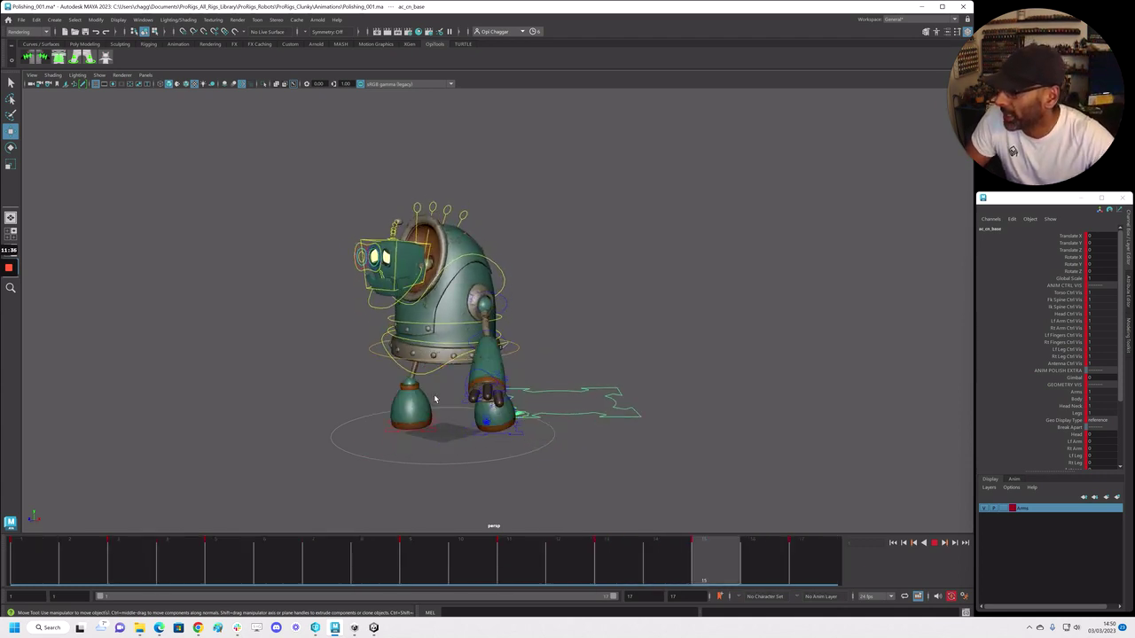
key(alt+v)
click(36, 571)
Select both of the robot's eyeball controls at frame 1
alt+right_drag(214, 384, 305, 373)
alt+middle_drag(305, 372, 457, 422)
alt+drag(212, 275, 300, 252)
alt+right_drag(288, 253, 317, 248)
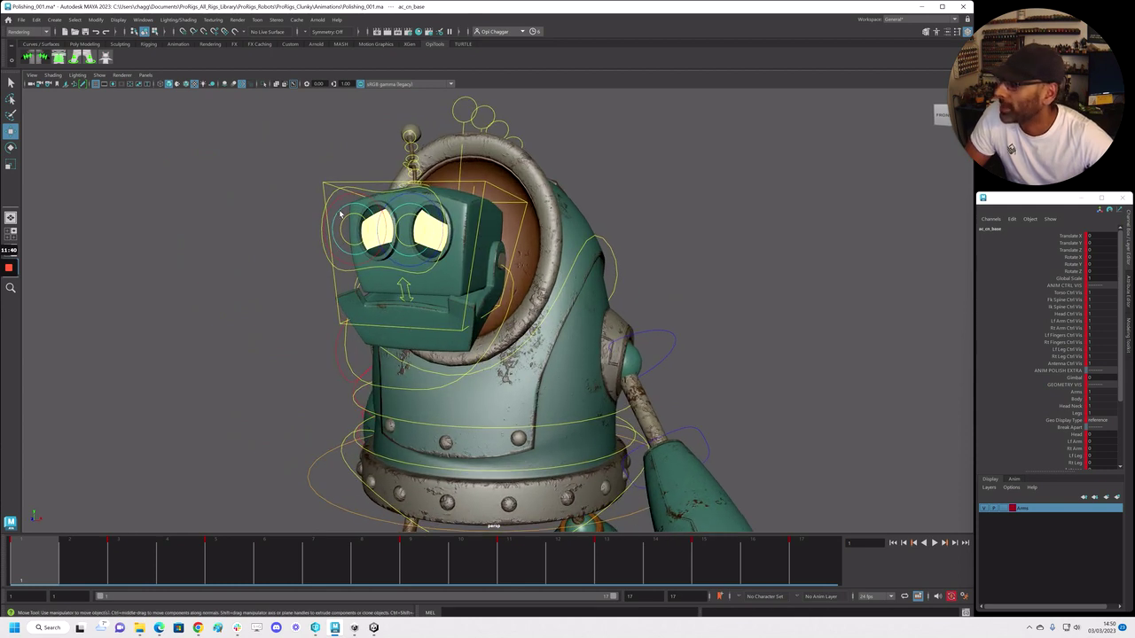
click(352, 216)
click(331, 210)
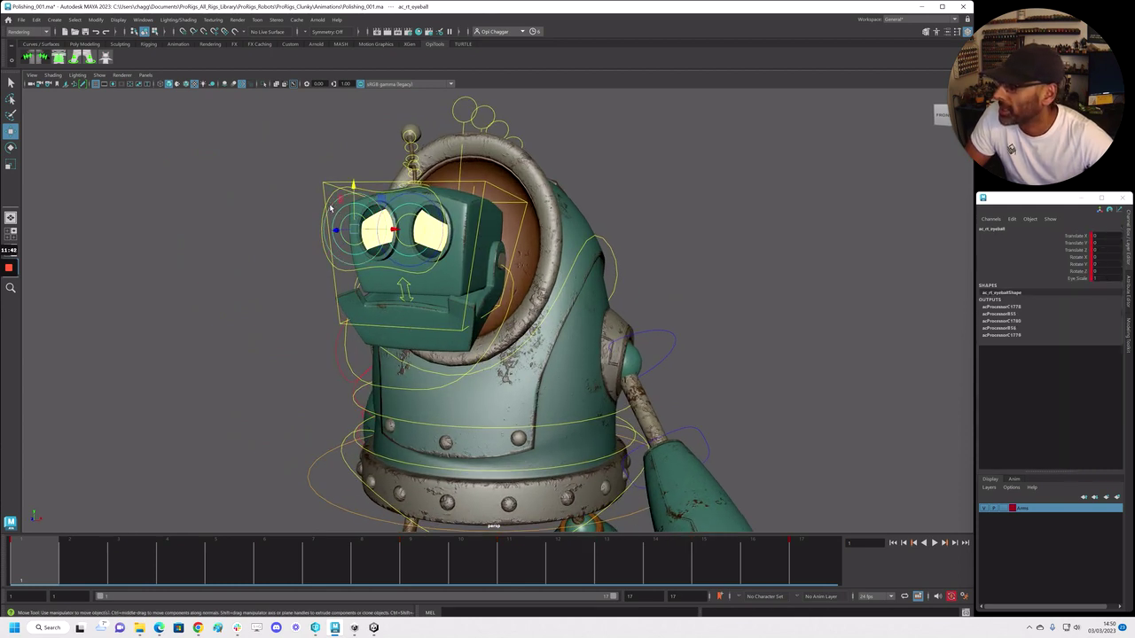
click(426, 201)
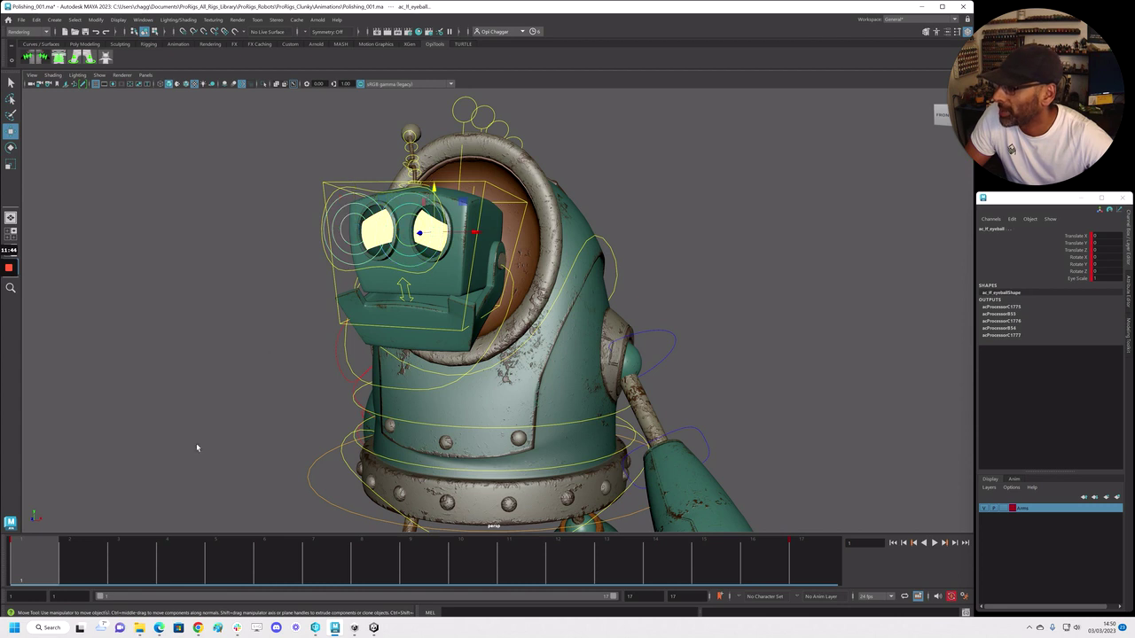
Key the Eye Scale of both eyeballs at frame 3, and key a larger Eye Scale at frame 4
alt+right_drag(584, 325, 523, 333)
drag(62, 559, 125, 566)
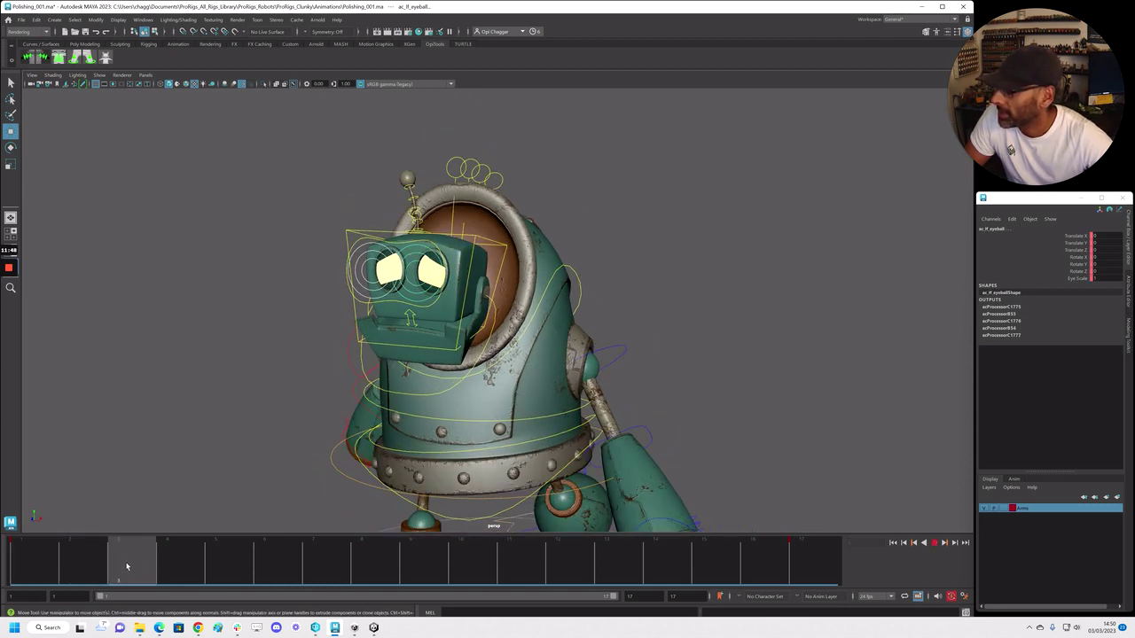
scroll(678, 425, down, 3)
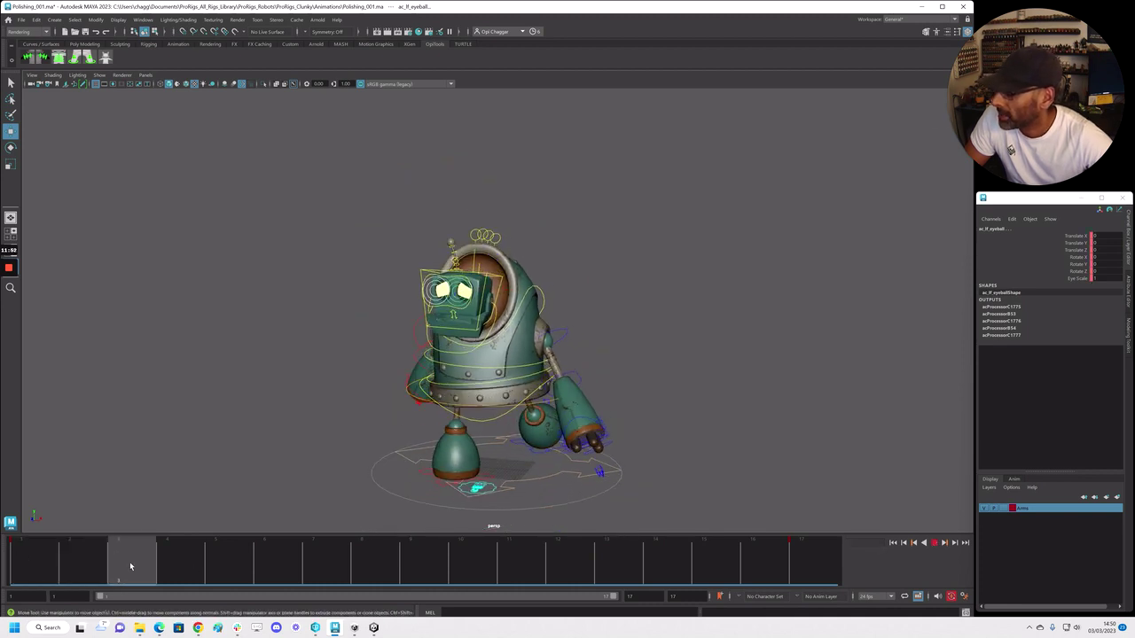
click(1080, 280)
right_click(1081, 280)
click(1083, 296)
drag(127, 554, 198, 565)
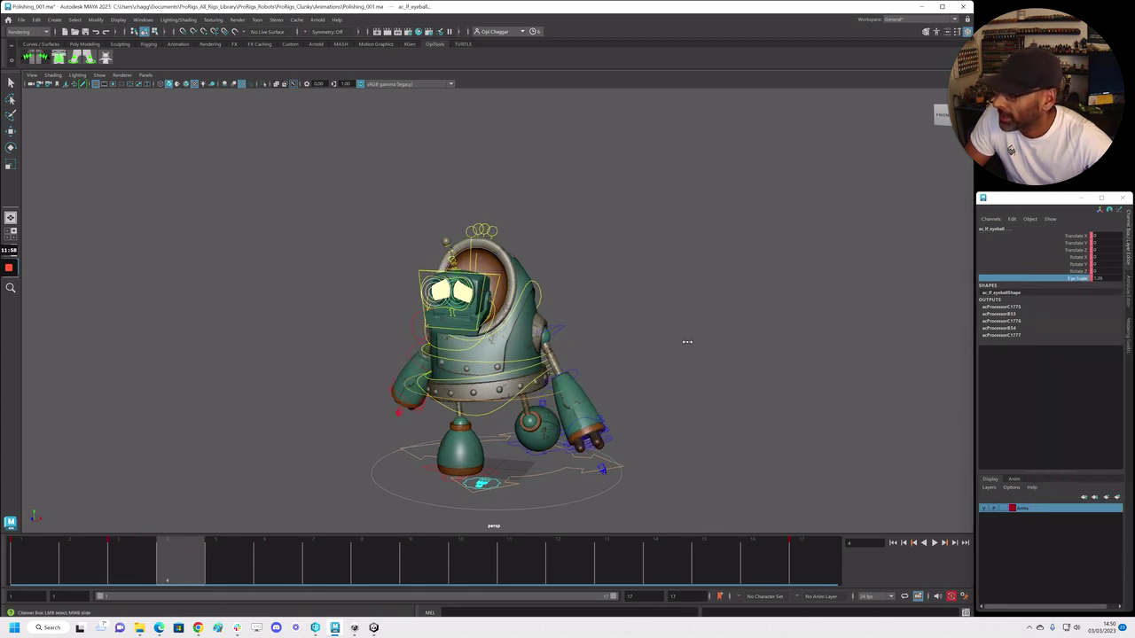
key(s)
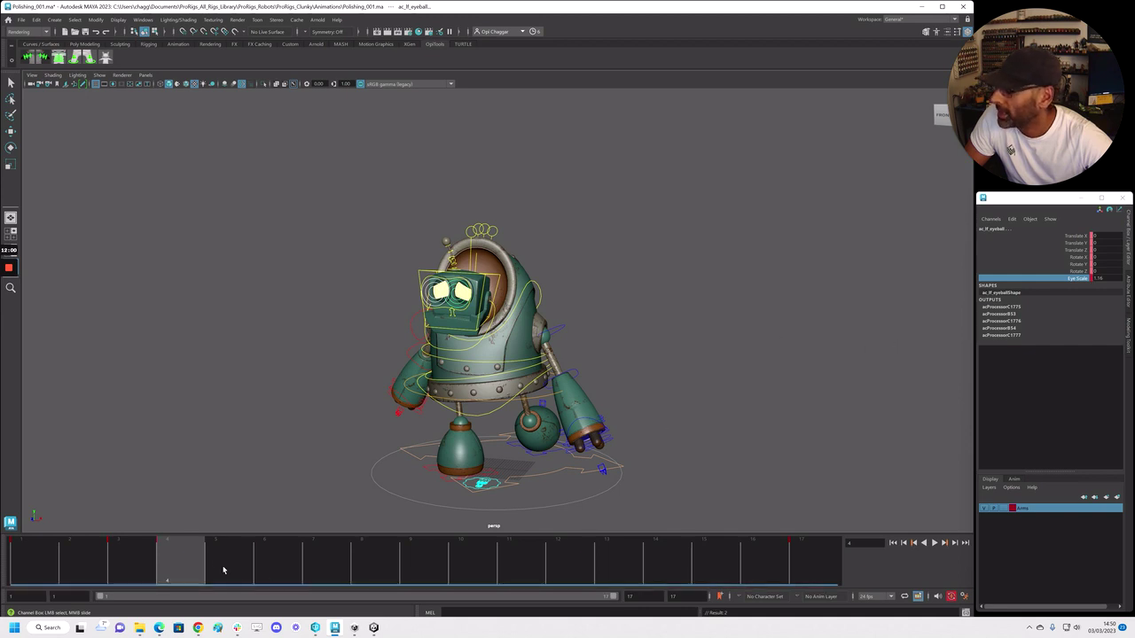
Bring both eyes back to their frame 1 size by keying that Eye Scale value at frame 6
click(223, 570)
click(273, 563)
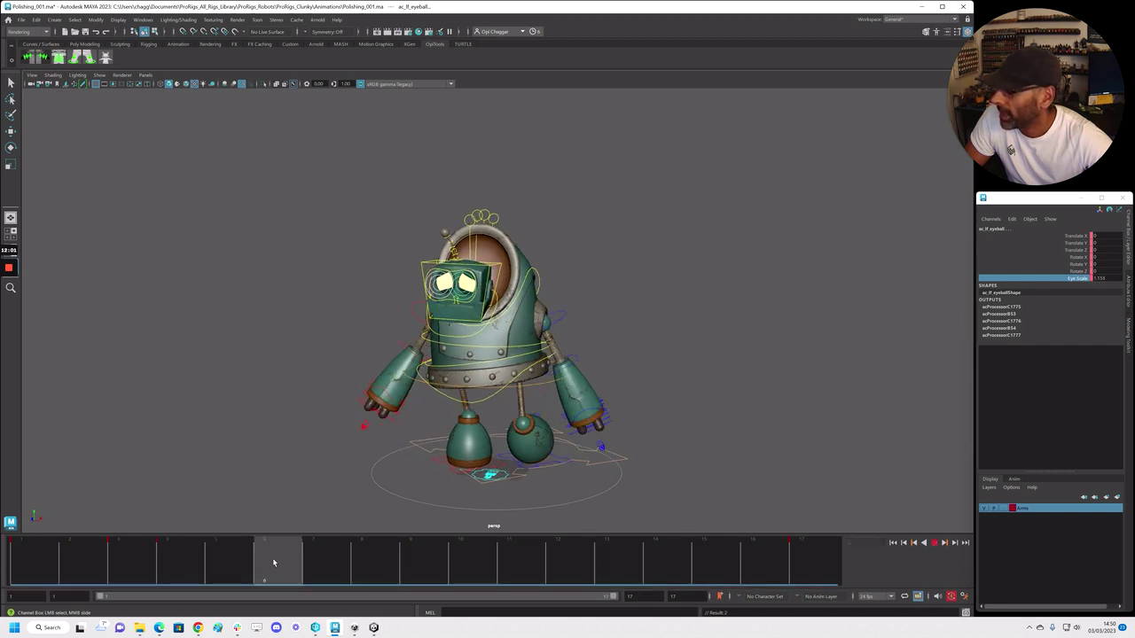
double_click(1103, 279)
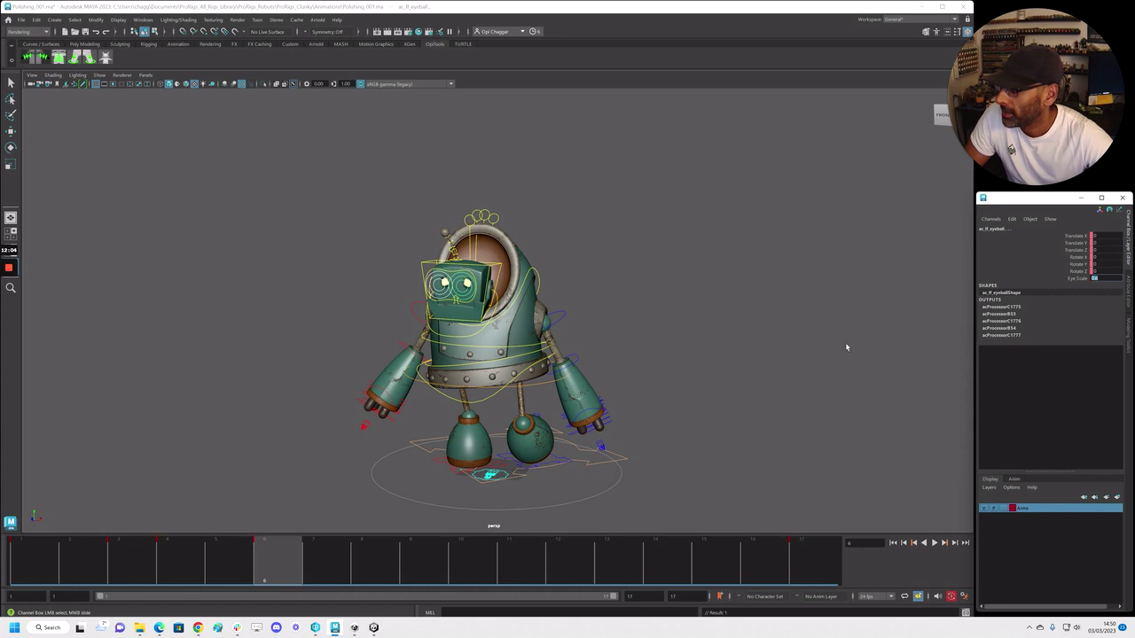
click(25, 570)
middle_drag(38, 572, 263, 581)
key(s)
drag(61, 562, 280, 568)
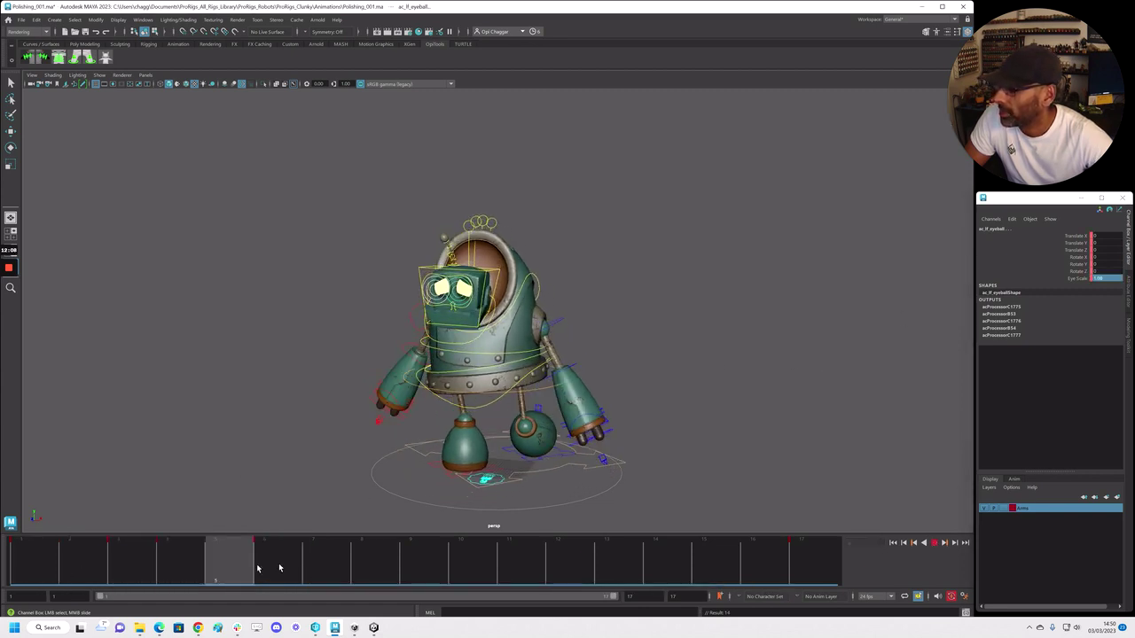
Copy the eyeball keys from frames 3 to 6 and paste them at frame 12 for the second step
key(alt+v)
drag(140, 547, 572, 566)
right_click(267, 570)
click(282, 412)
right_click(572, 566)
mouse_move(638, 412)
click(695, 413)
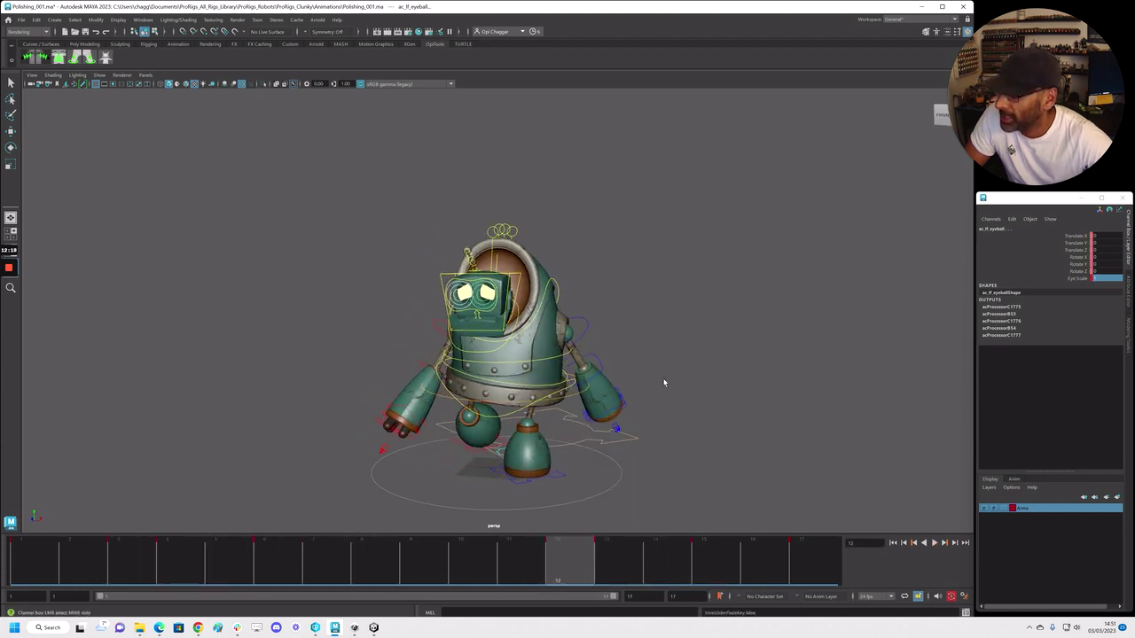
Deselect the eyeballs and play back the walk with the controls hidden to review the eye motion
key(w)
click(673, 391)
key(alt+v)
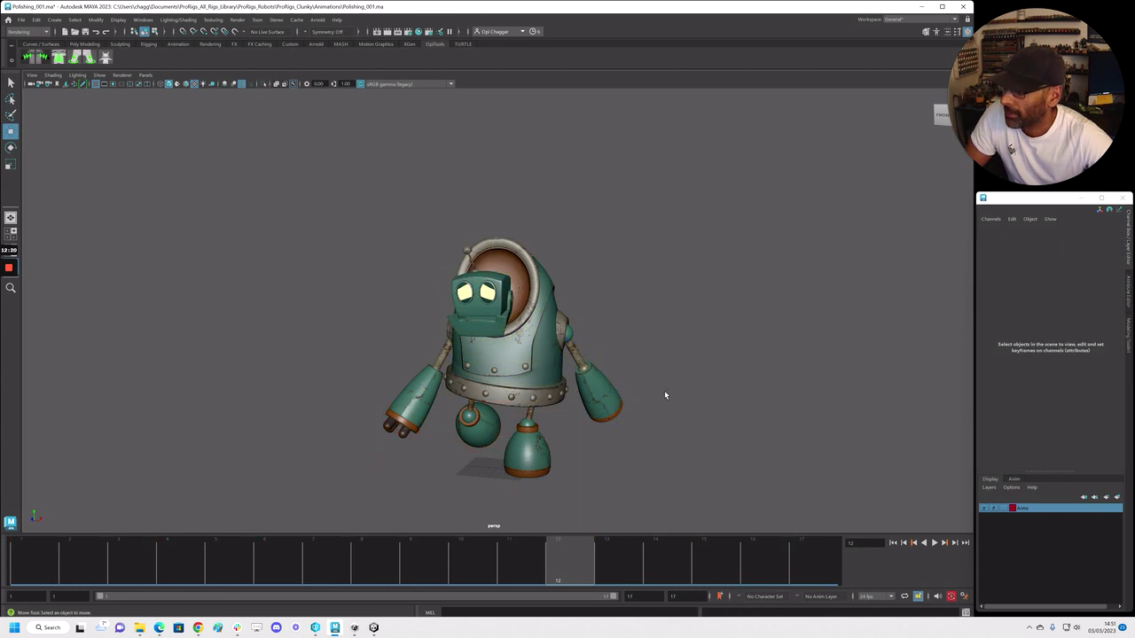
key(alt+v)
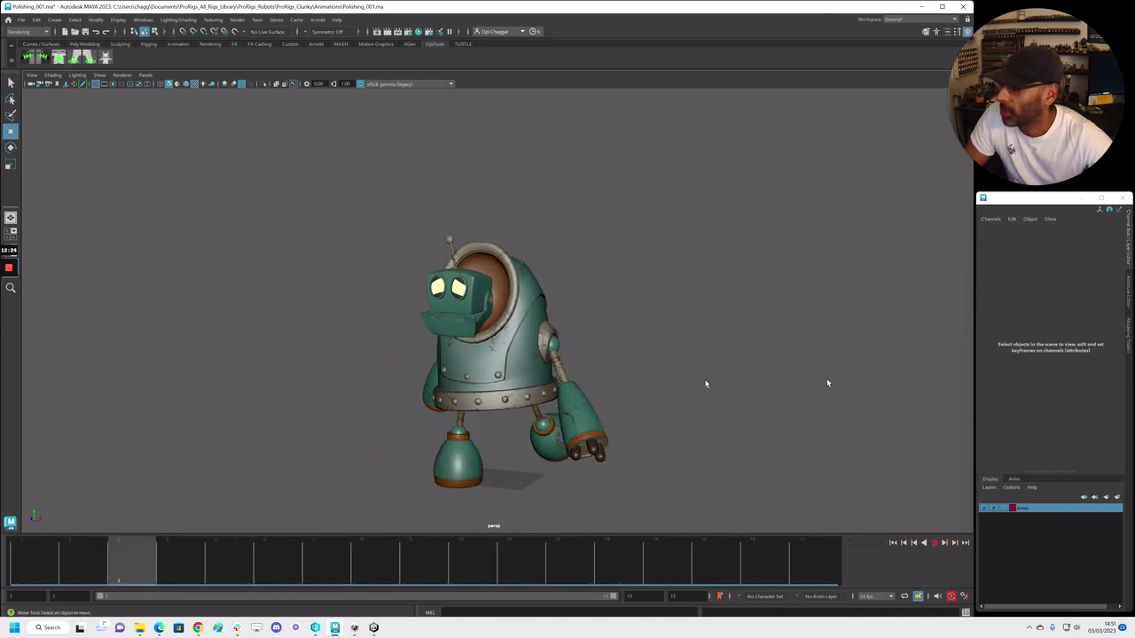
key(alt+v)
Show the rig controls again, reselect both eyeball controls and go to frame 12
key(alt+1)
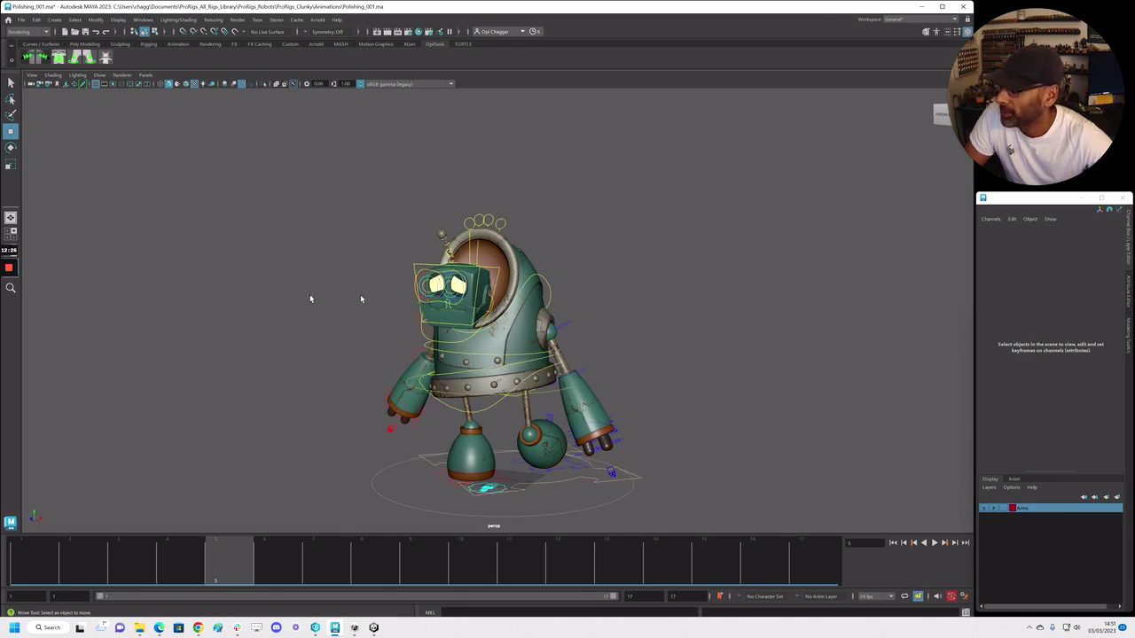
scroll(362, 275, up, 3)
click(370, 249)
key(q)
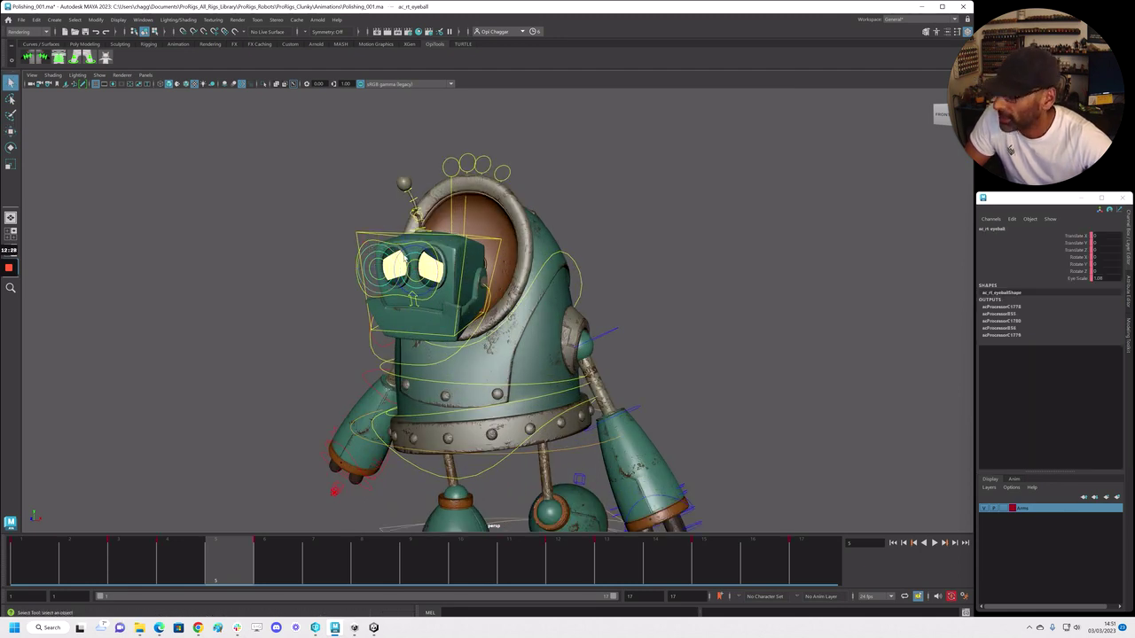
drag(253, 550, 581, 566)
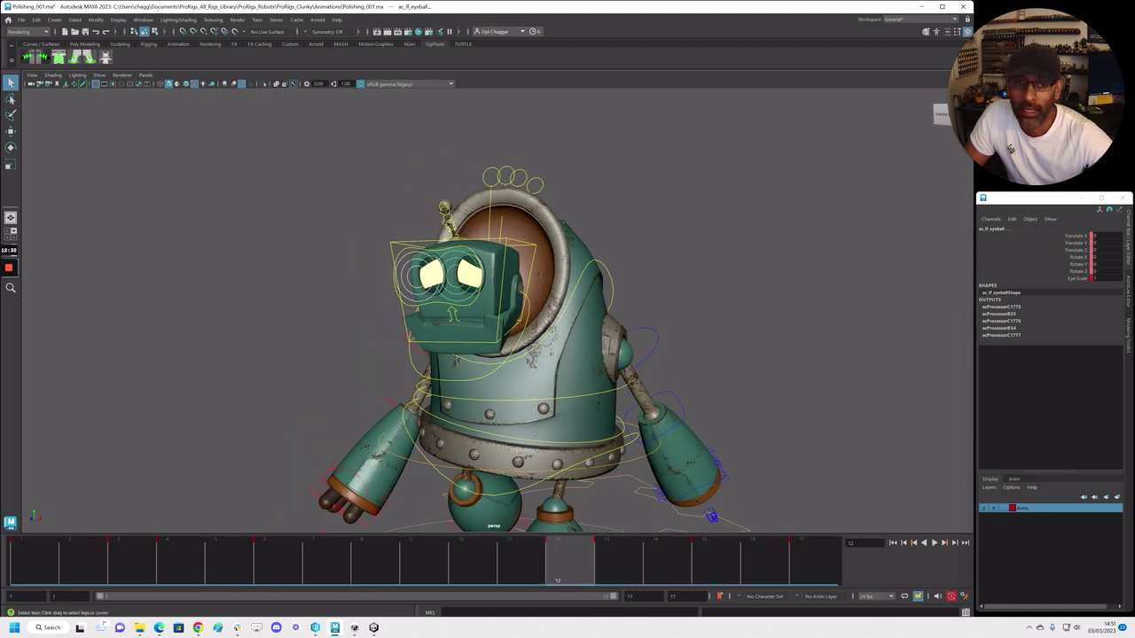
Lower the Eye Scale peaks at frames 4 and 13 to about 1.074 in the Graph Editor
drag(1134, 111, 414, 75)
drag(350, 133, 742, 175)
key(f)
drag(284, 128, 826, 174)
middle_drag(550, 174, 548, 250)
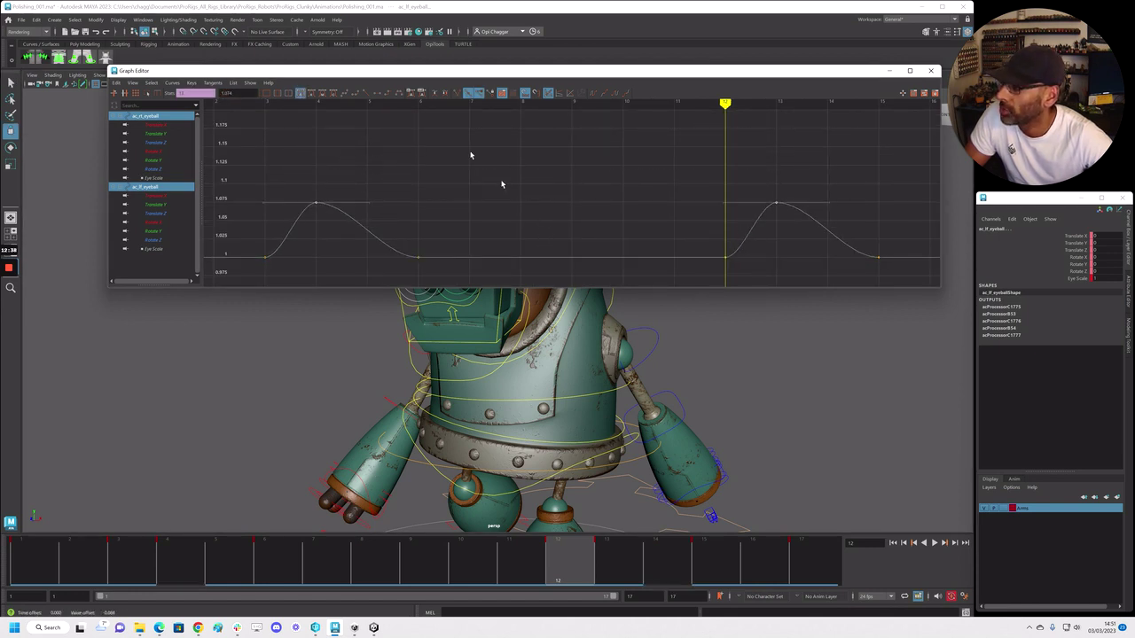
Move the Graph Editor clear of the robot's head and play back the walk to check the eye scaling
drag(433, 74, 418, 52)
alt+middle_drag(450, 368, 456, 405)
alt+right_drag(456, 405, 203, 407)
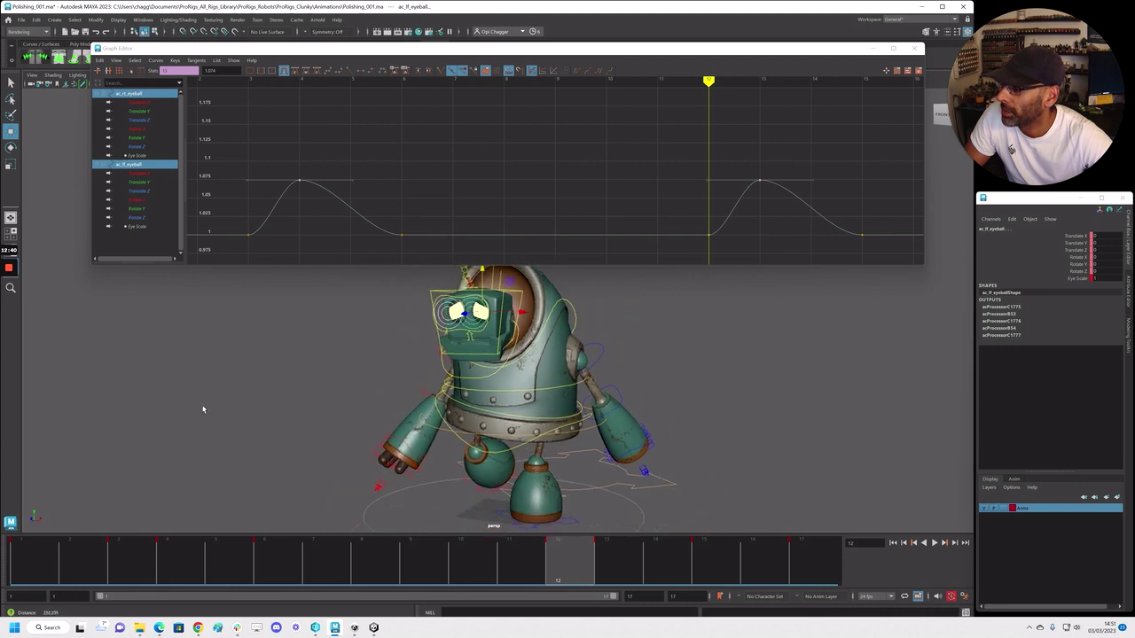
alt+middle_drag(340, 399, 330, 422)
key(alt+v)
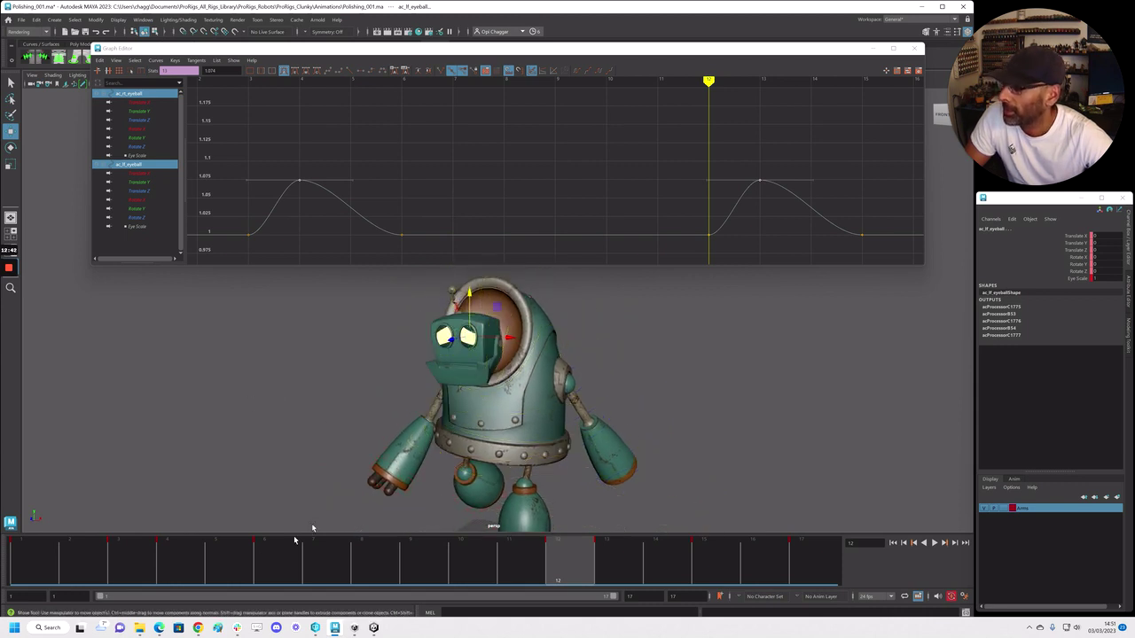
key(alt+v)
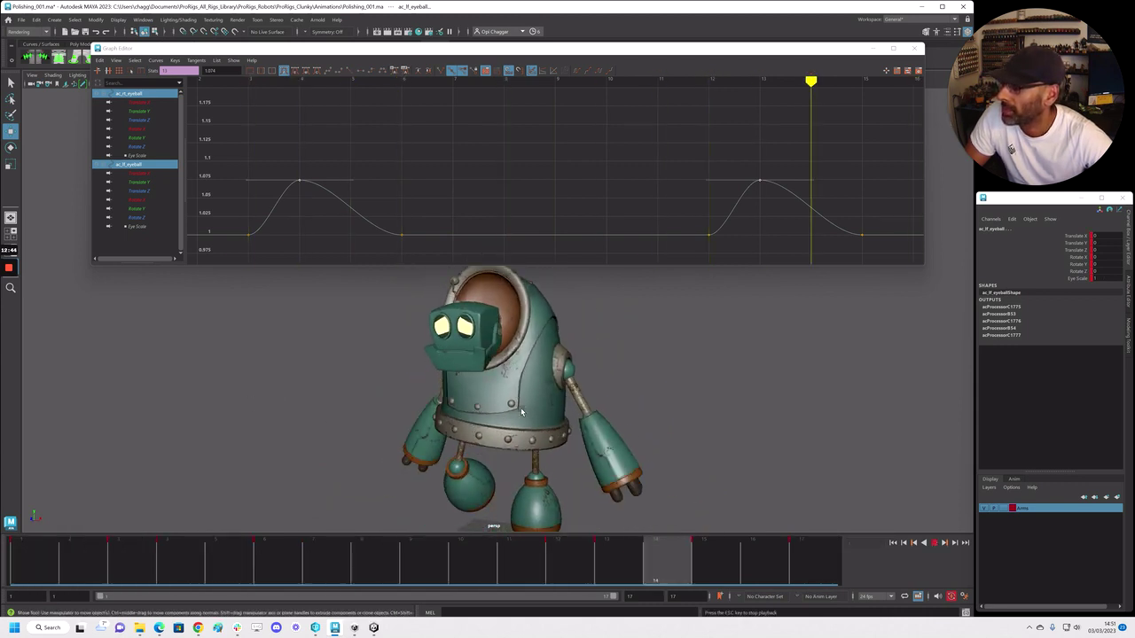
Lower both Eye Scale peaks further to about 1.055 and move the Graph Editor out of the way
shift+middle_drag(484, 189, 484, 201)
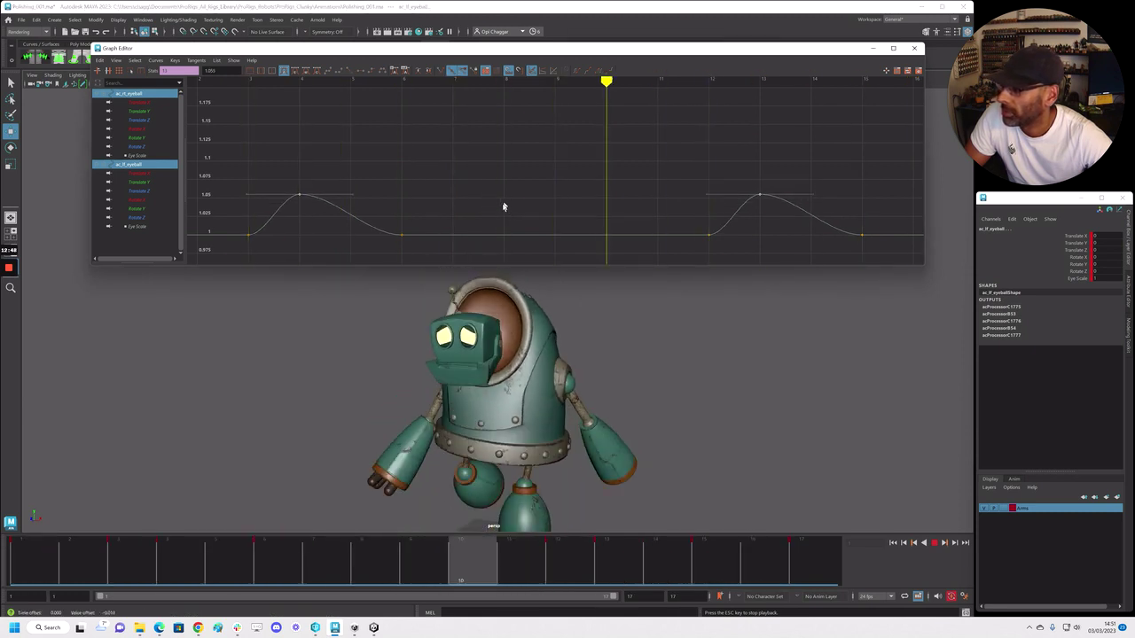
key(alt+v)
drag(482, 49, 1134, 62)
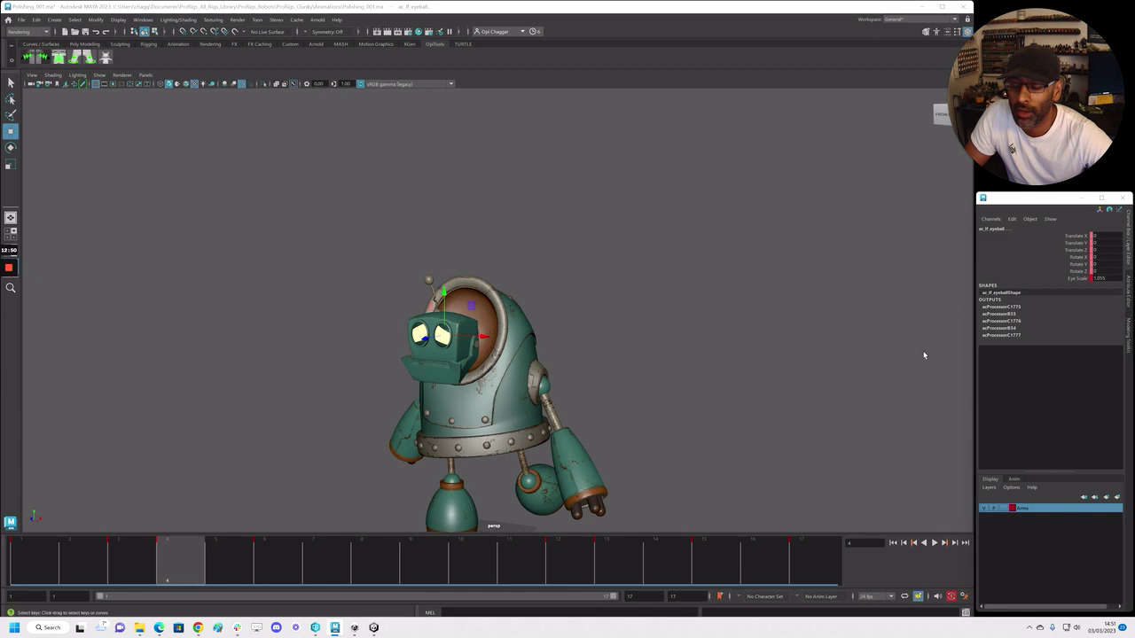
Play back the walk from frame 1 with the whole robot in view to review the reduced eye motion
drag(169, 561, 34, 561)
alt+middle_drag(383, 302, 337, 284)
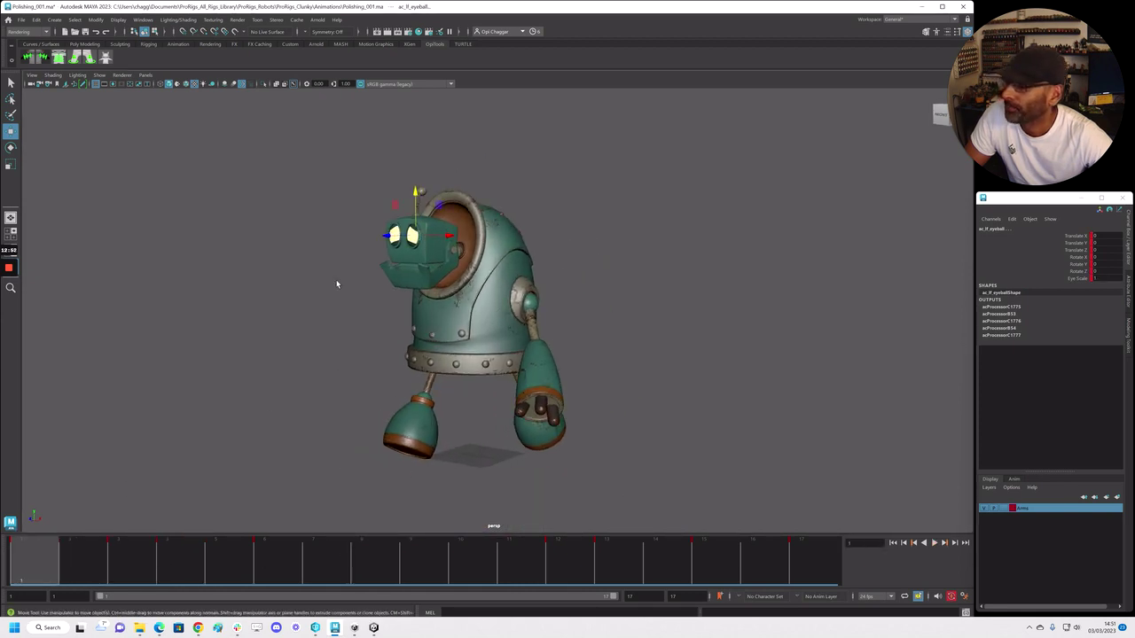
key(alt+v)
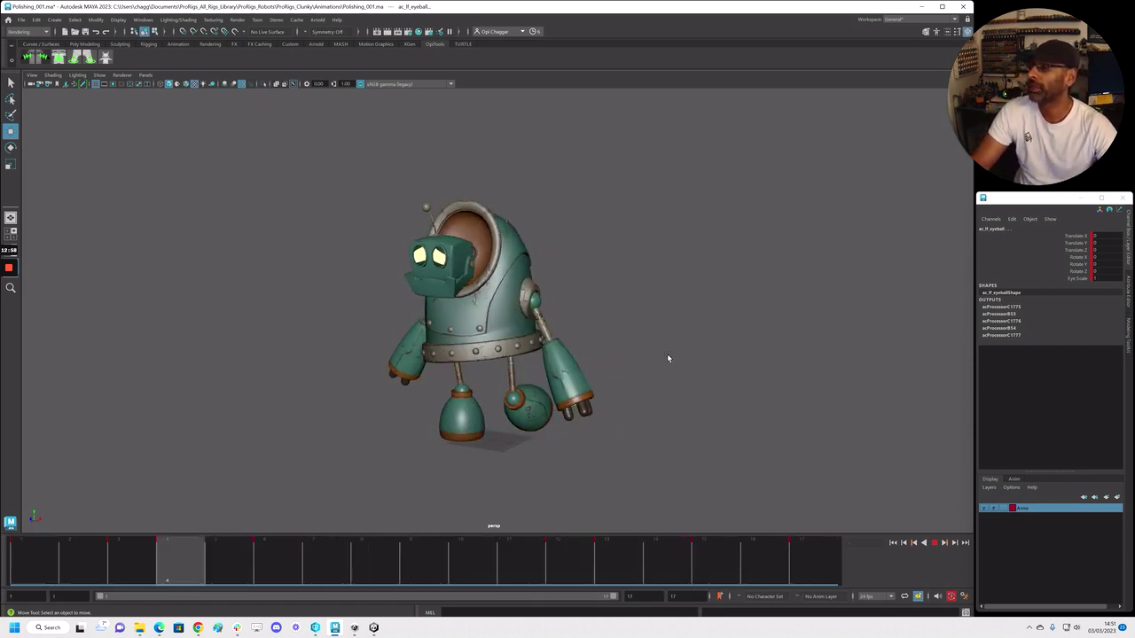
click(632, 369)
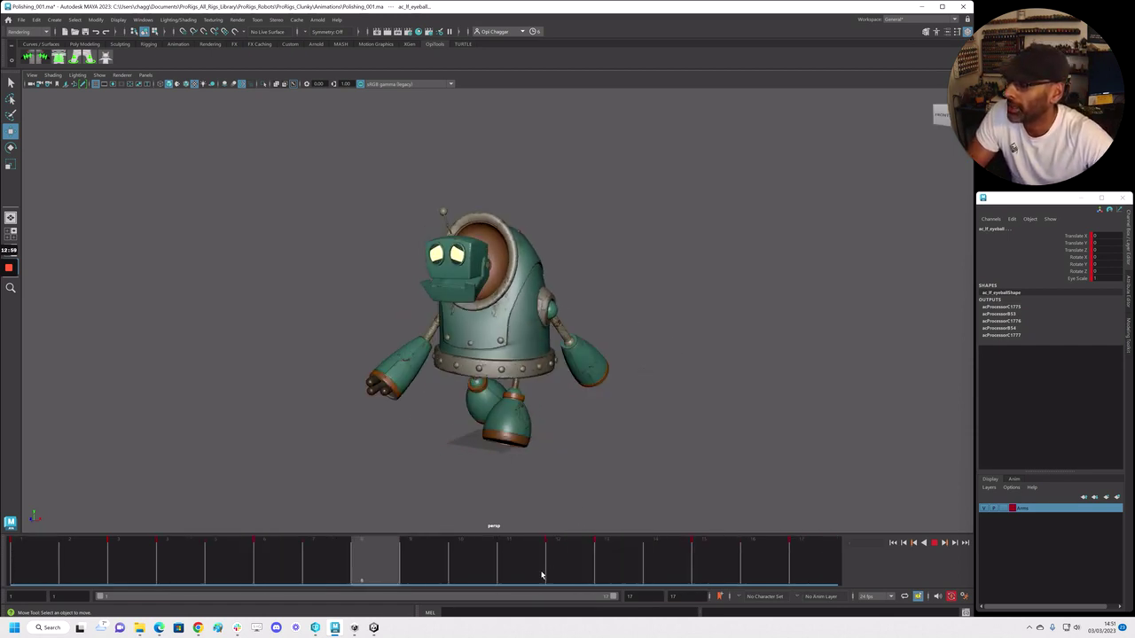
Show the controls at frame 1, select the whole rig and set the playback end frame to 50
click(46, 561)
key(alt+1)
key(alt+1)
key(alt+1)
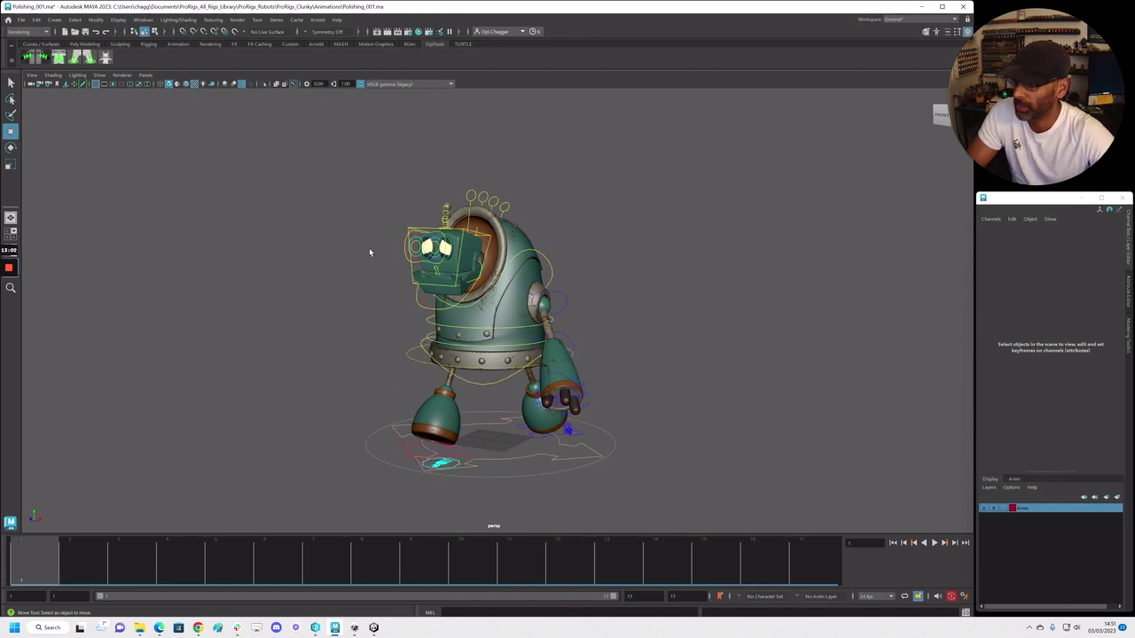
drag(260, 151, 700, 495)
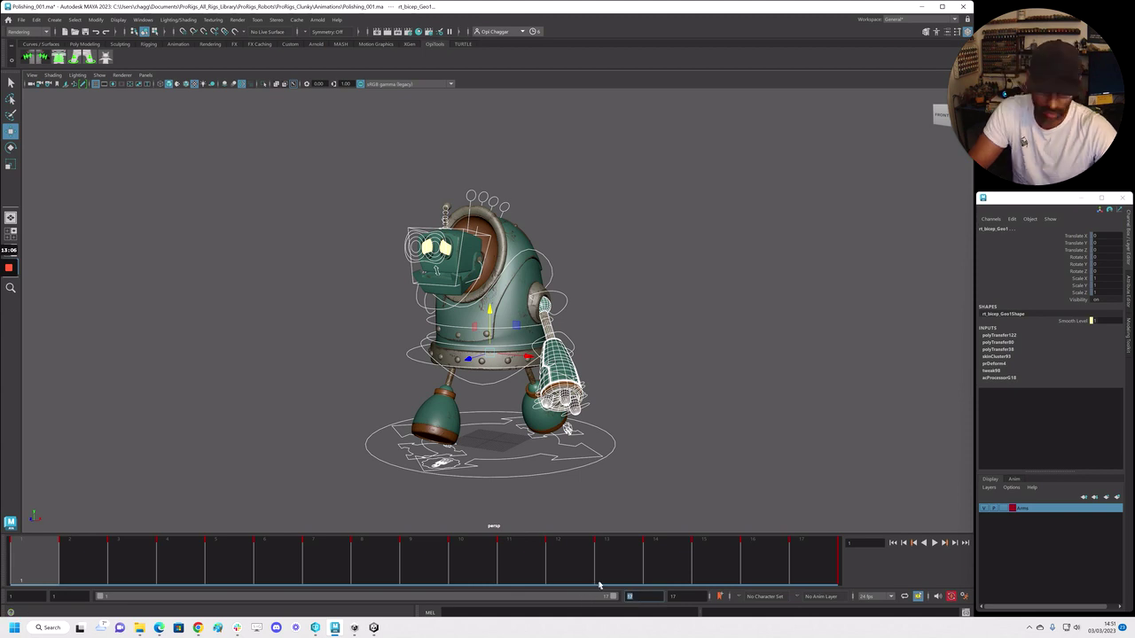
text(50)
key(Return)
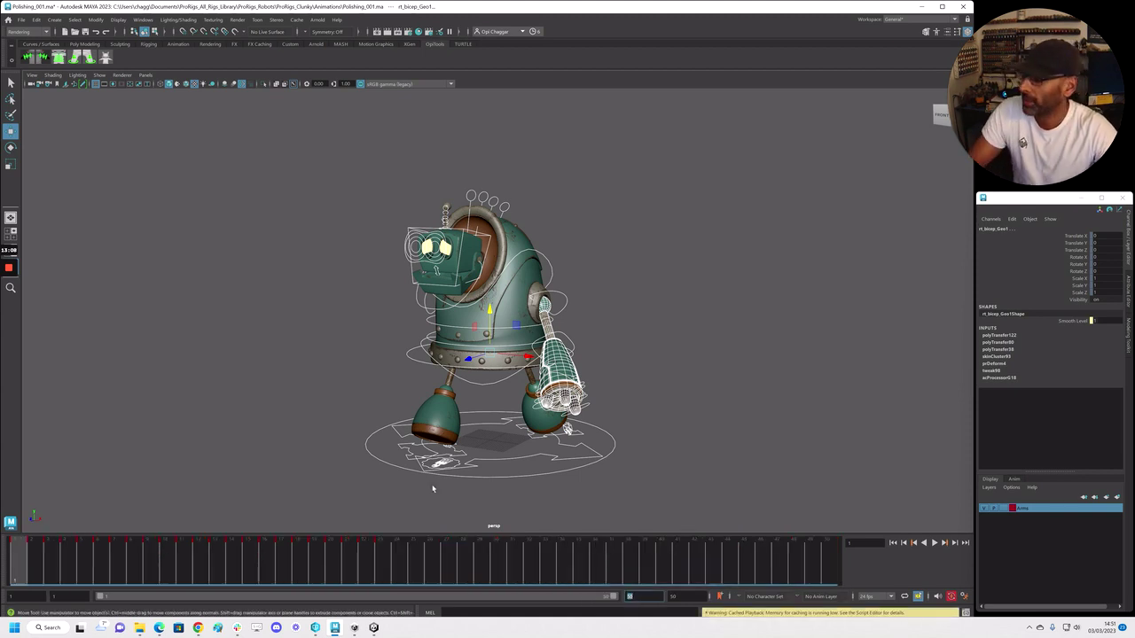
Stretch all of the rig's keys so the walk cycle ends at about frame 30, and play it back
drag(34, 562, 396, 570)
key(alt+v)
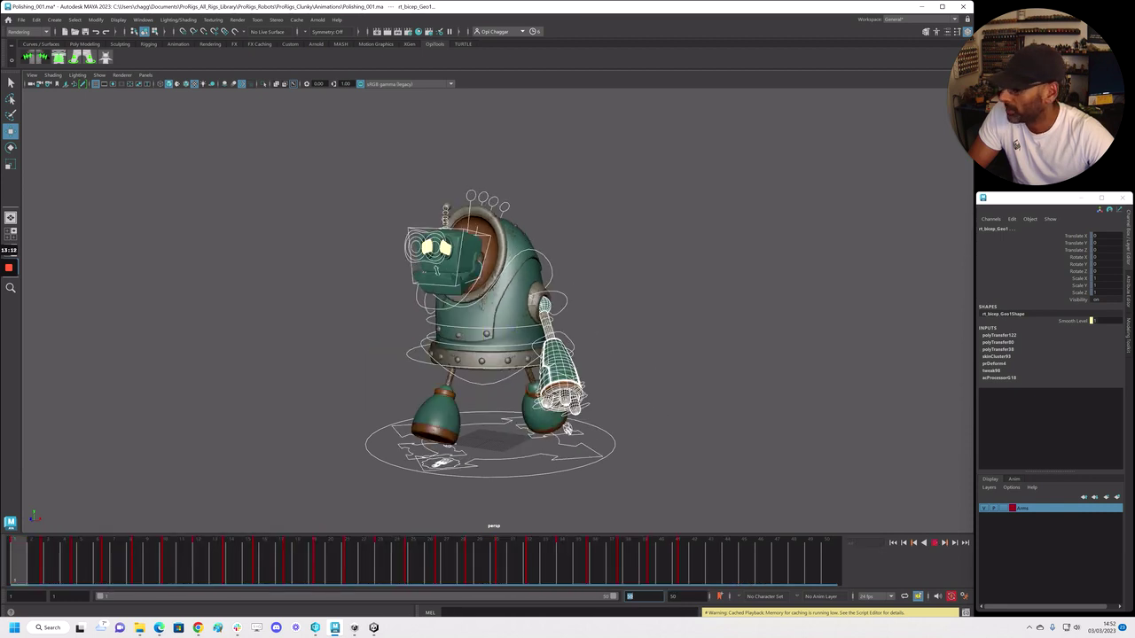
click(697, 330)
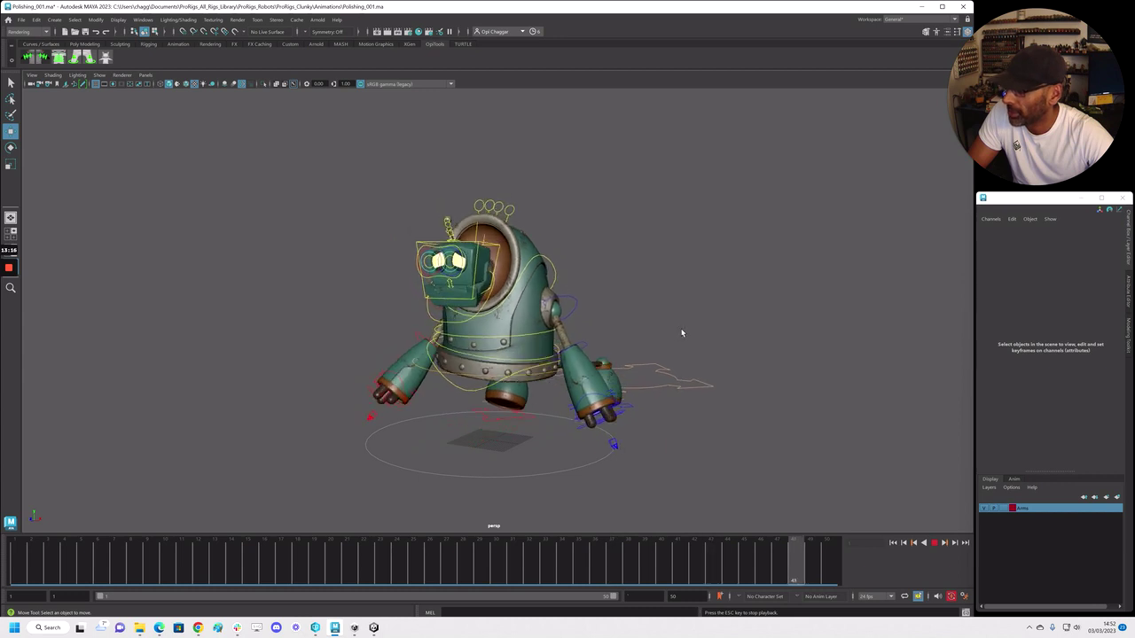
Select the base control and inspect its keys around frames 30 and 31
click(653, 572)
drag(653, 572, 523, 578)
drag(680, 432, 676, 435)
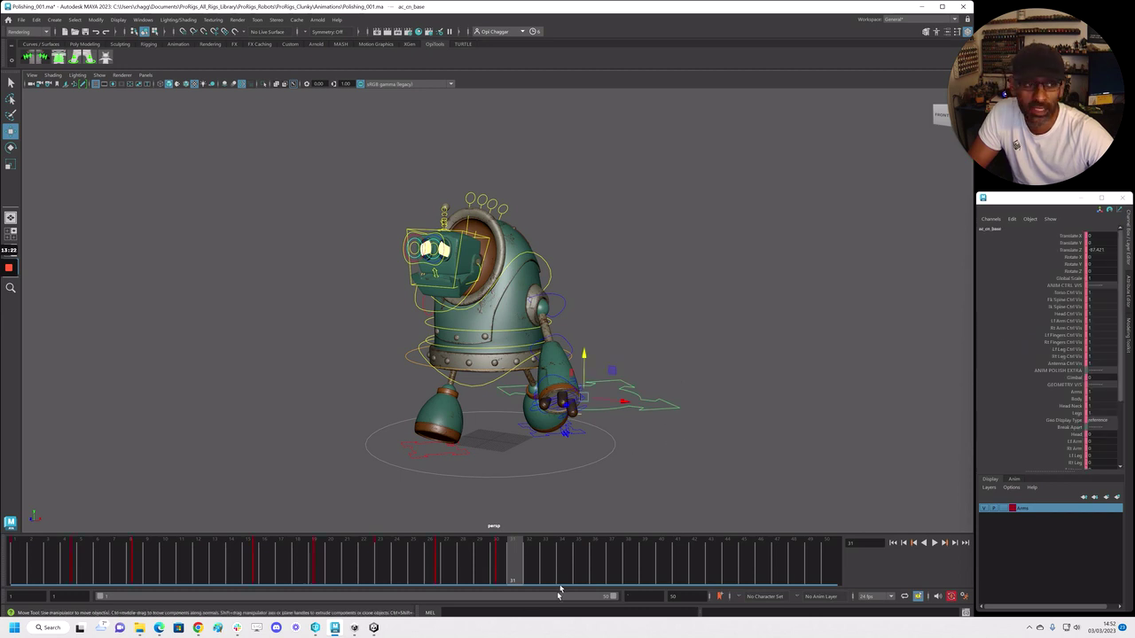
double_click(506, 564)
Select the whole rig with all its keys and snap the keys to whole frames
drag(288, 150, 785, 506)
double_click(494, 559)
right_click(495, 559)
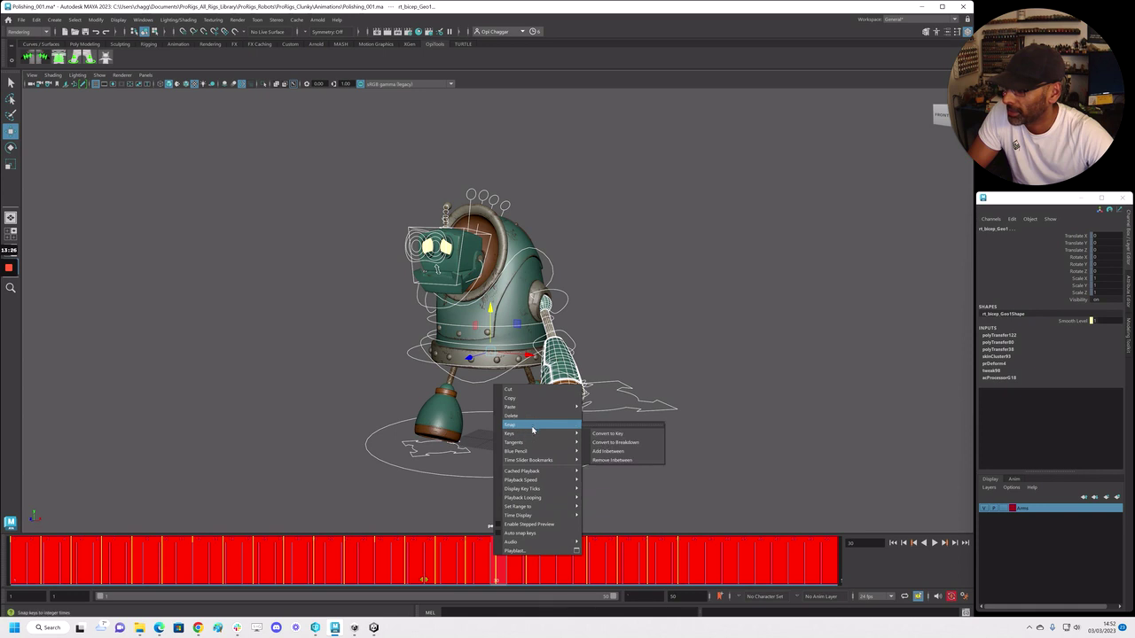
click(533, 428)
drag(439, 568, 511, 567)
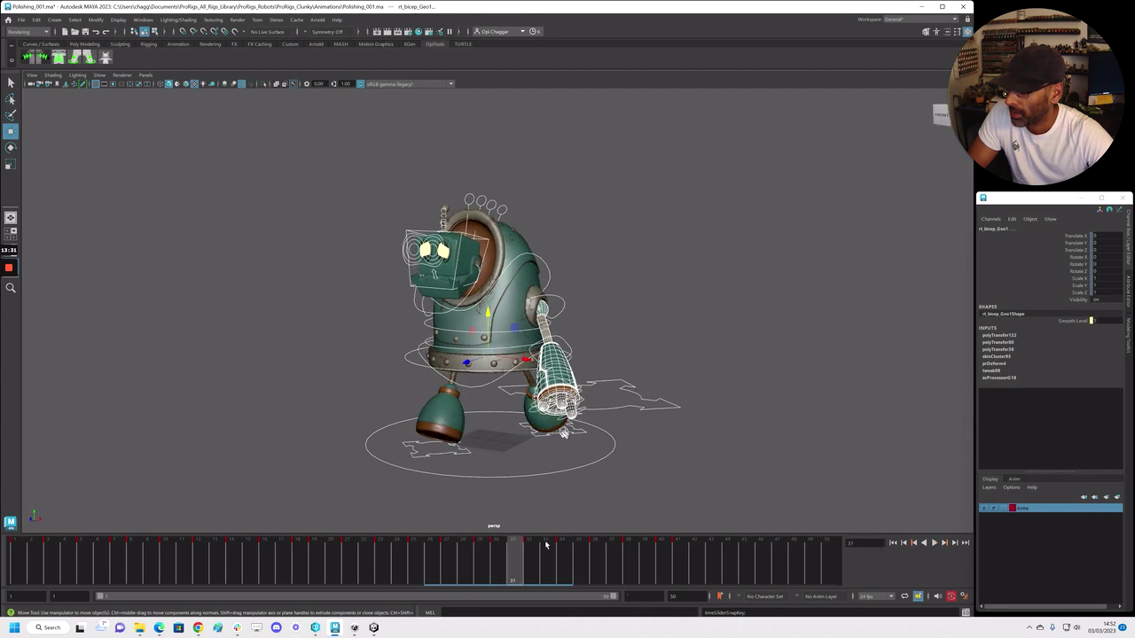
Select the base control, check its curves at frame 30 and set the playback end frame to 30
click(677, 408)
drag(1134, 69, 174, 67)
click(503, 565)
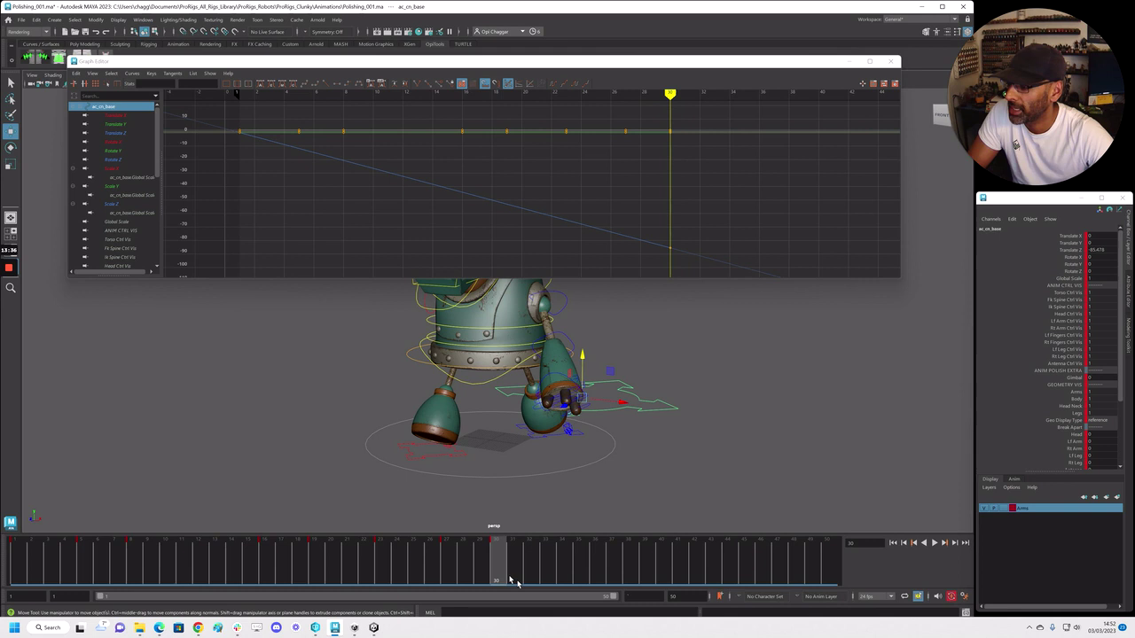
text(3)
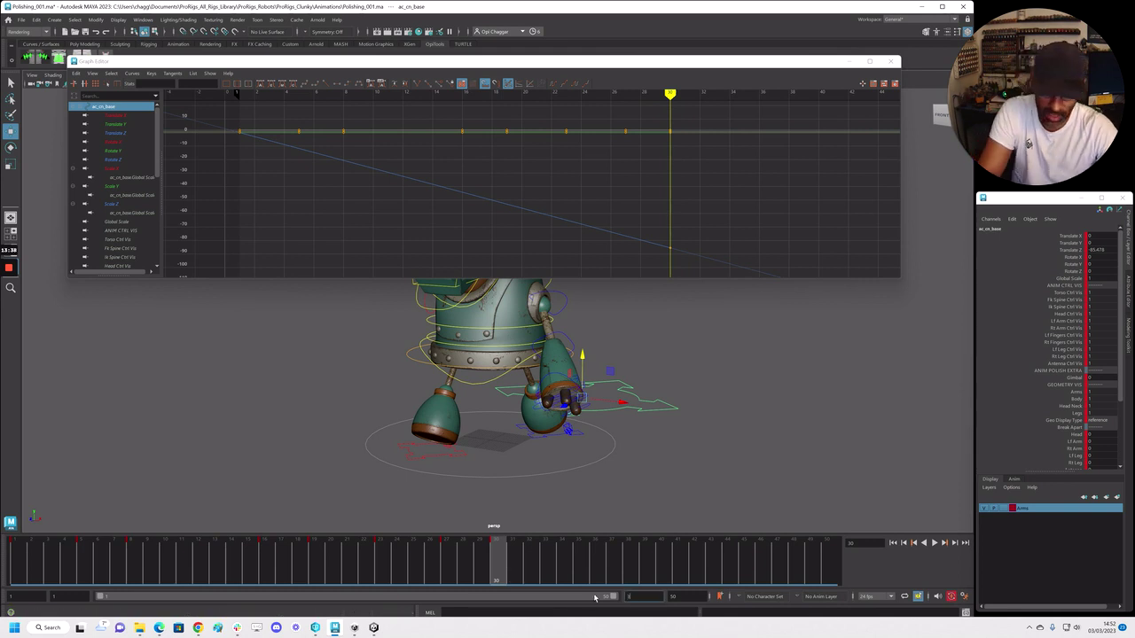
text(0)
key(Return)
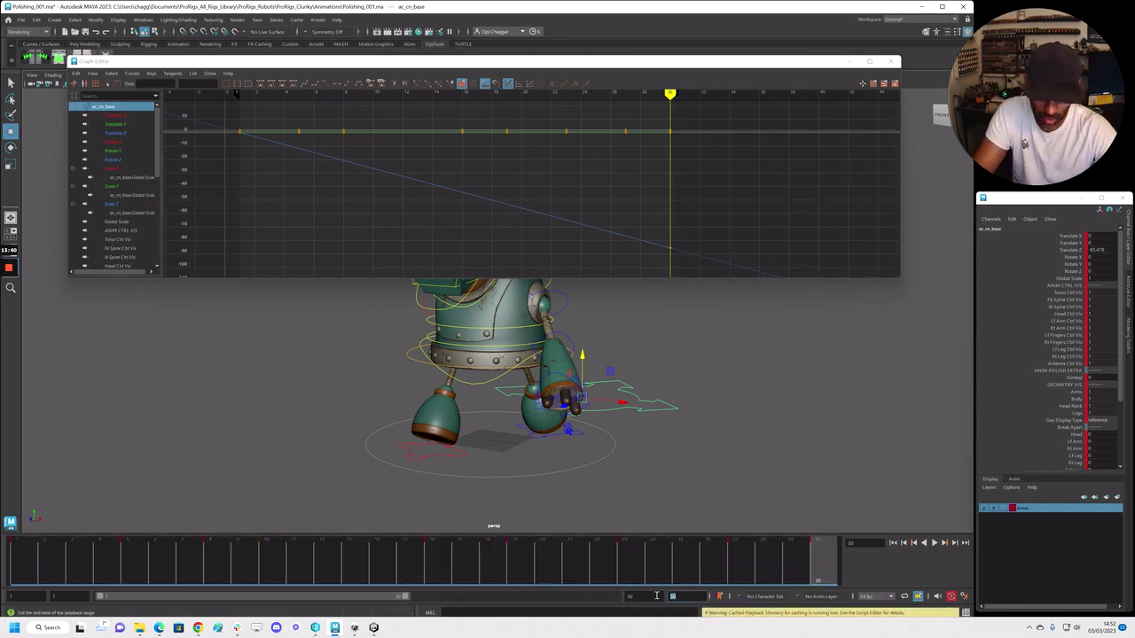
key(Return)
drag(513, 65, 512, 1)
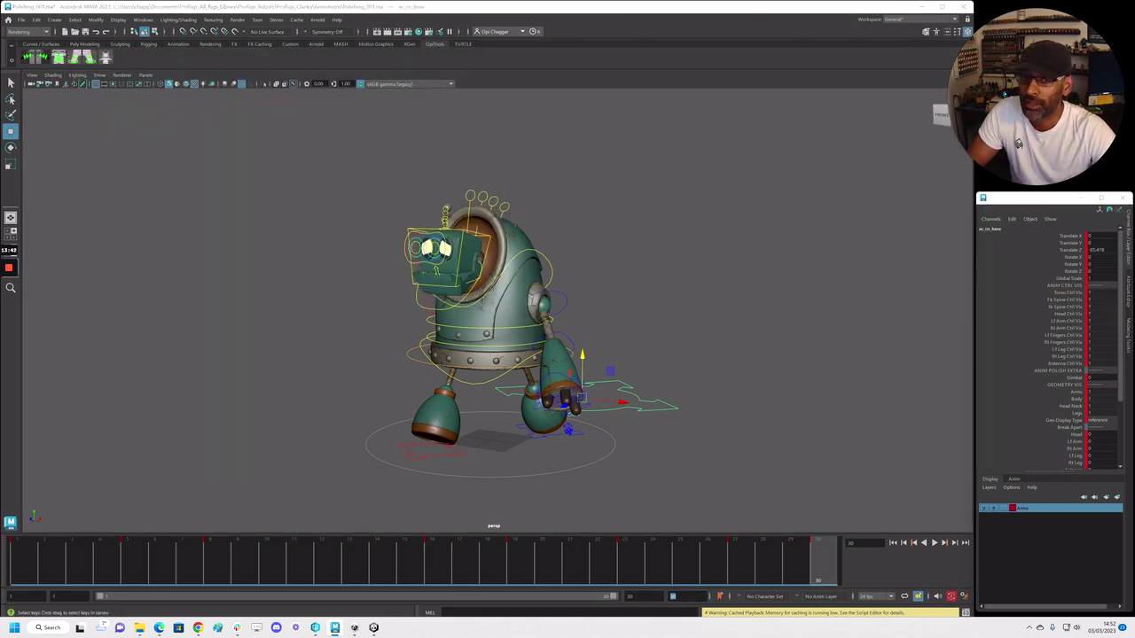
Play back and scrub through the 30-frame walk cycle to review its motion
key(alt+v)
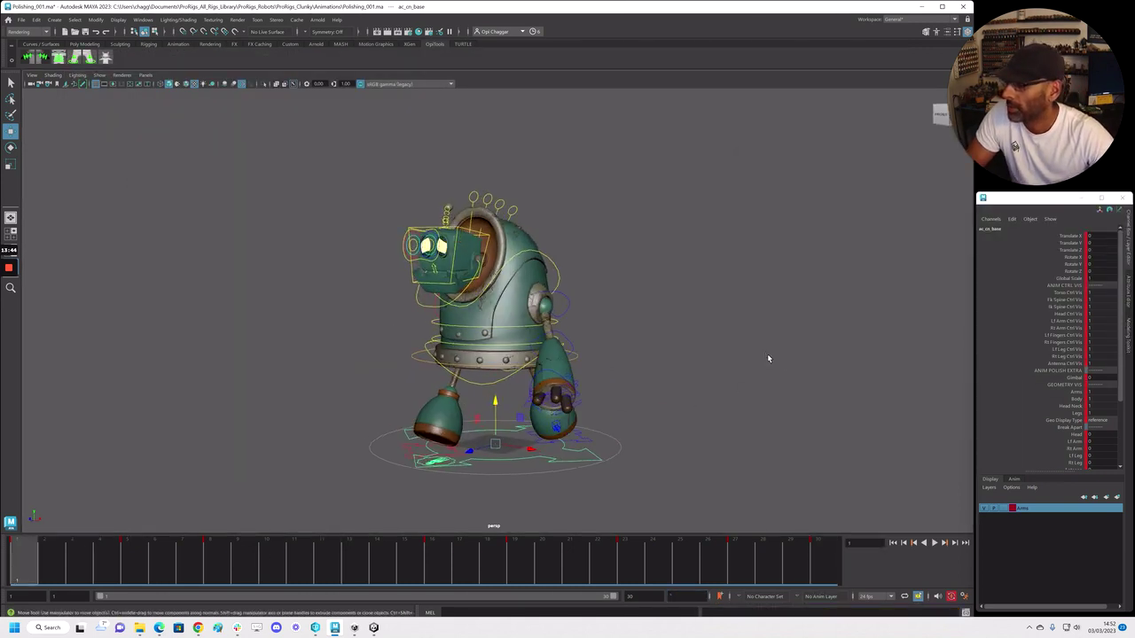
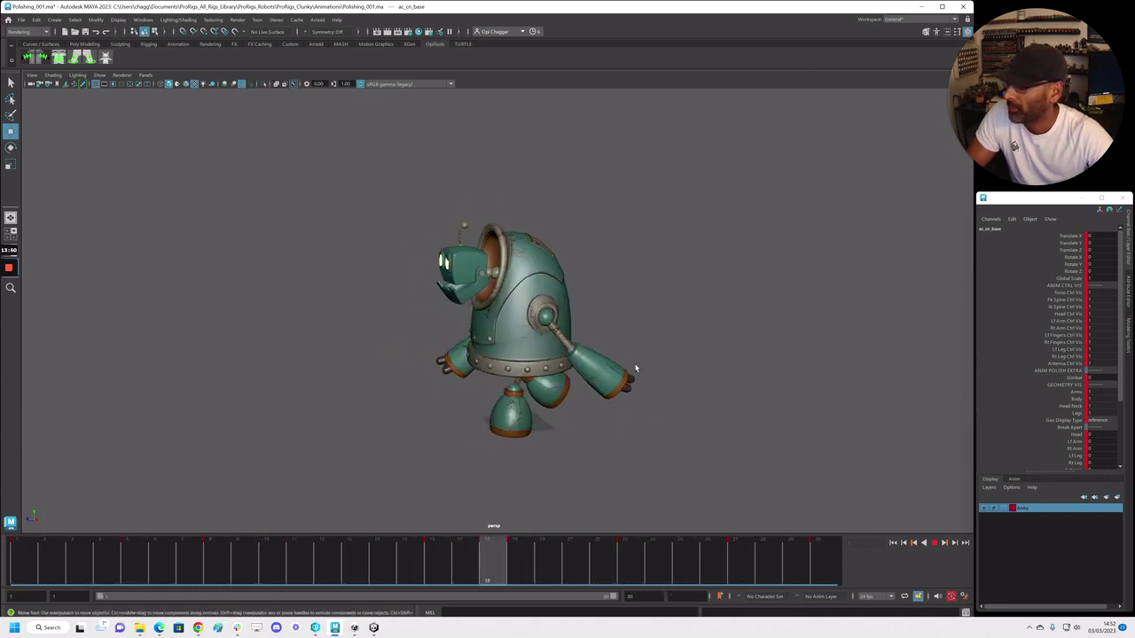
key(alt+v)
drag(554, 565, 863, 565)
key(alt+v)
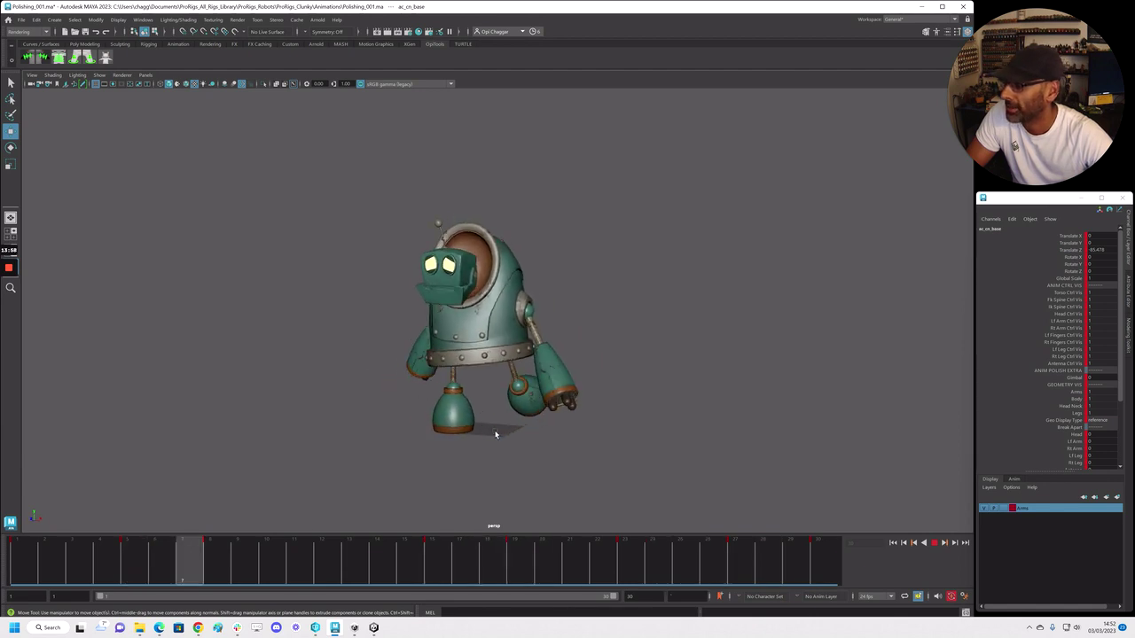
key(Escape)
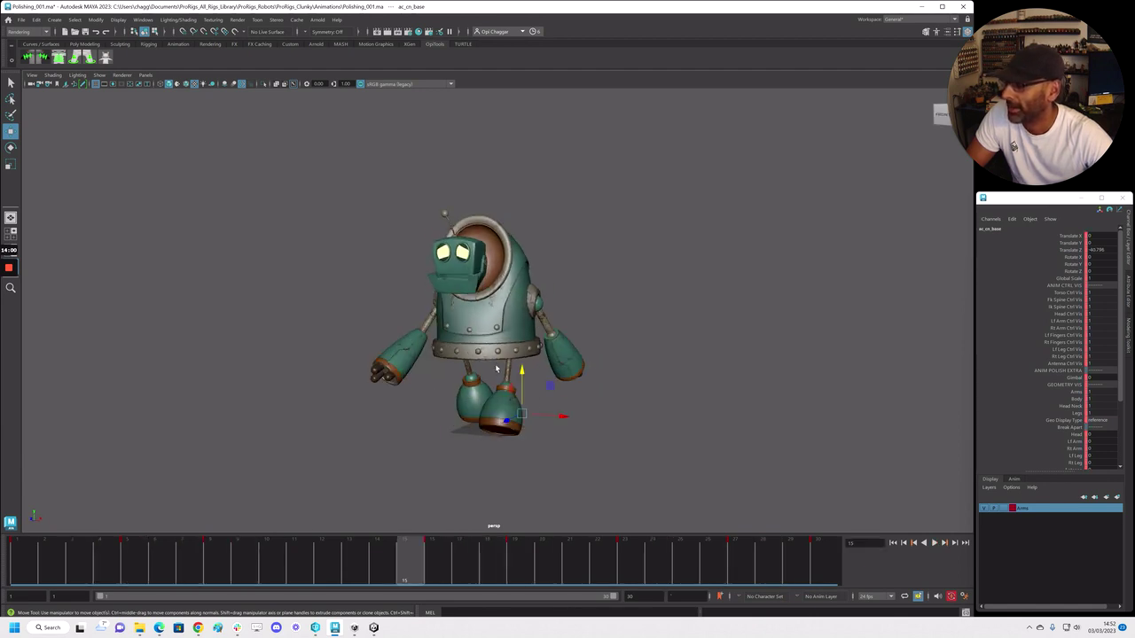
Enable display of NURBS surfaces in the viewport and toggle the NURBS curves on and back off
click(100, 75)
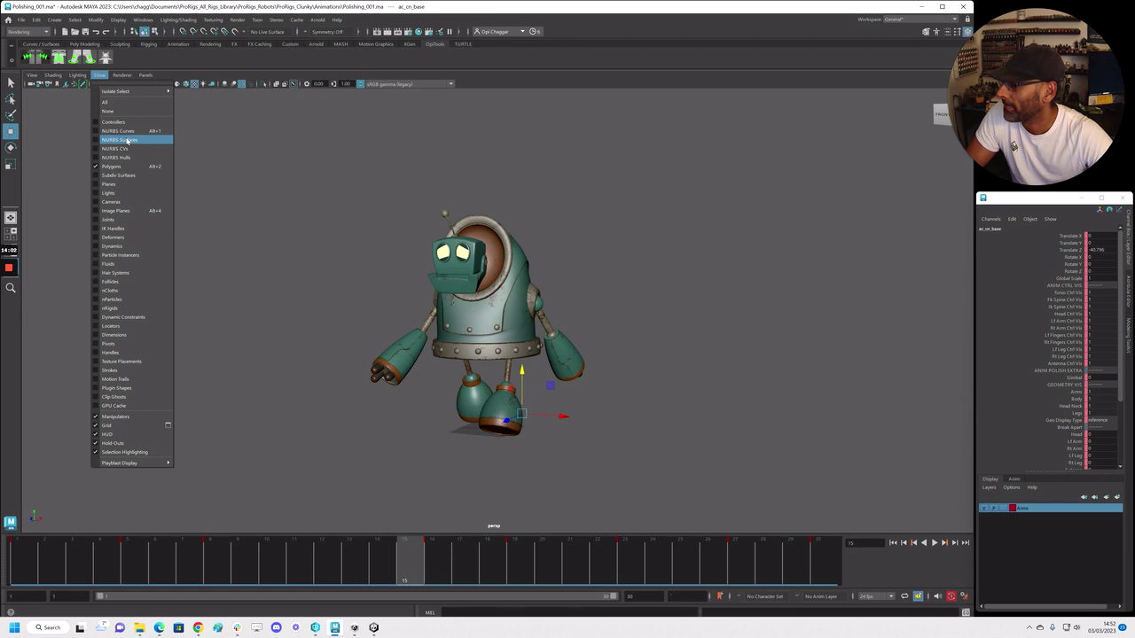
click(127, 142)
click(99, 75)
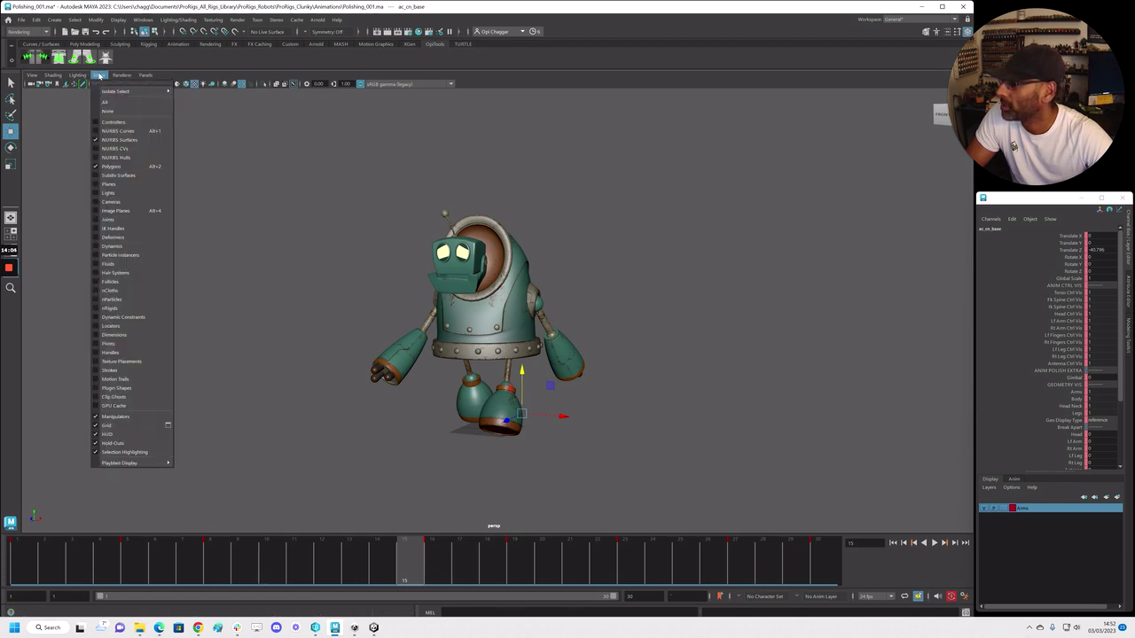
click(118, 131)
click(334, 260)
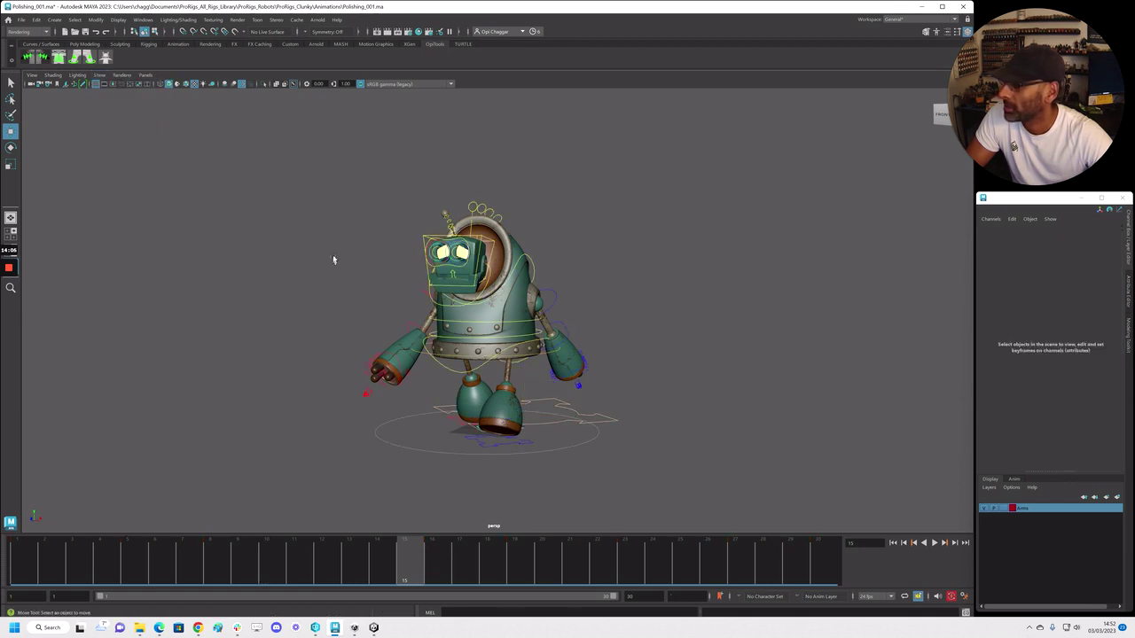
click(100, 76)
click(117, 132)
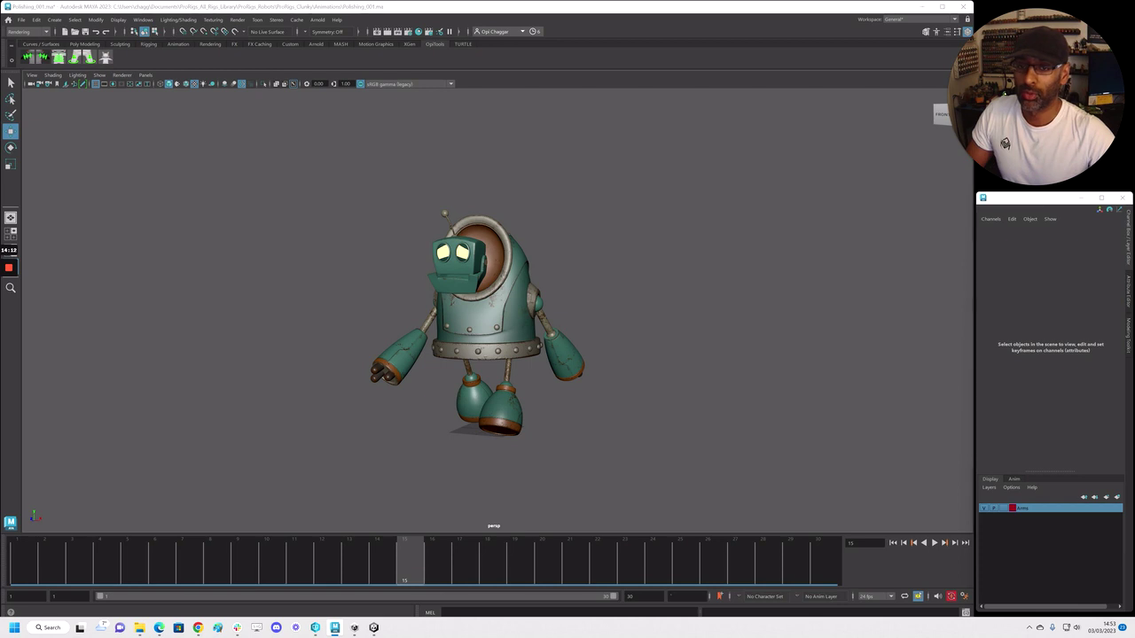
Duplicate all of the robot's geometry in its frame 1 pose and group the four duplicated geometry groups
drag(341, 182, 610, 460)
click(27, 564)
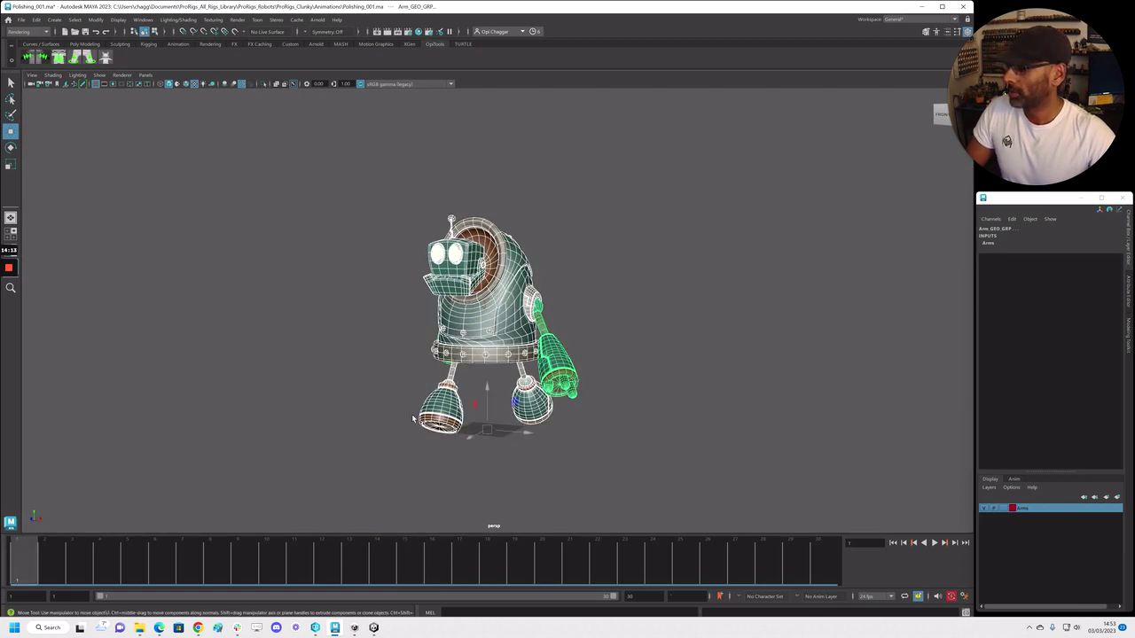
alt+drag(550, 396, 464, 406)
key(ctrl+d)
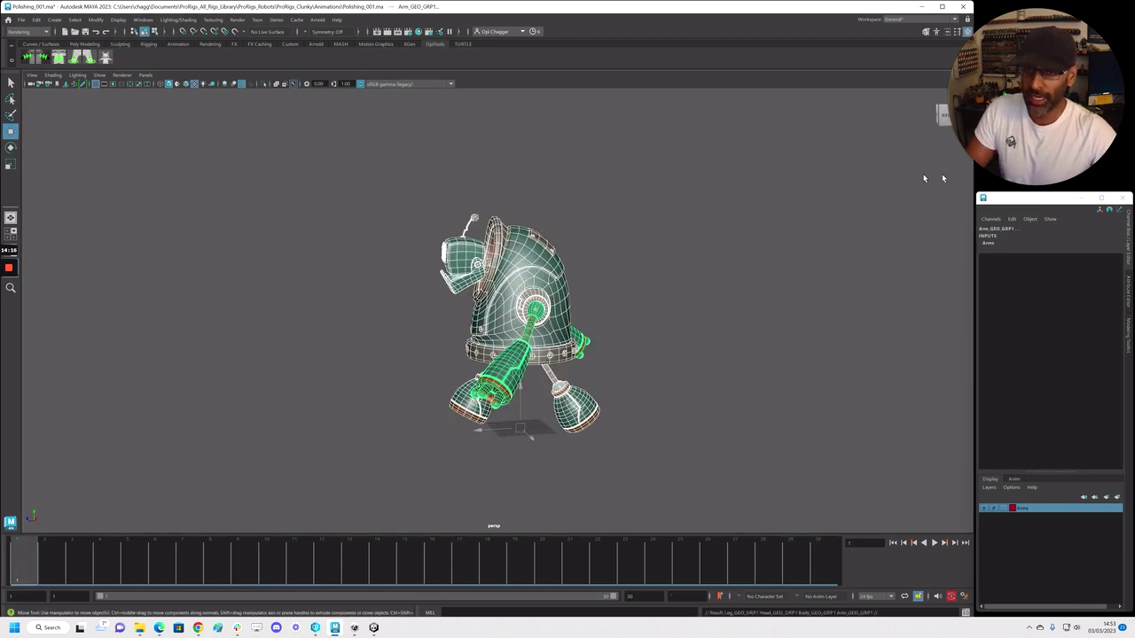
drag(1133, 93, 743, 93)
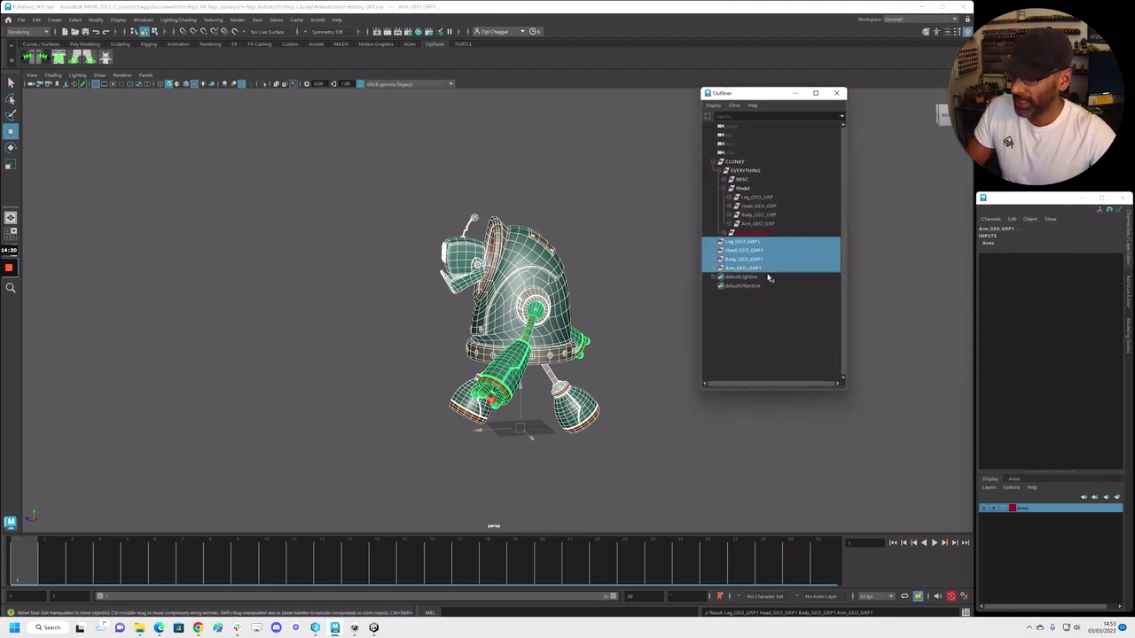
key(ctrl+g)
Try a second grouped duplicate of the four original geometry groups outside the rig hierarchy and delete it
drag(765, 198, 771, 223)
key(ctrl+d)
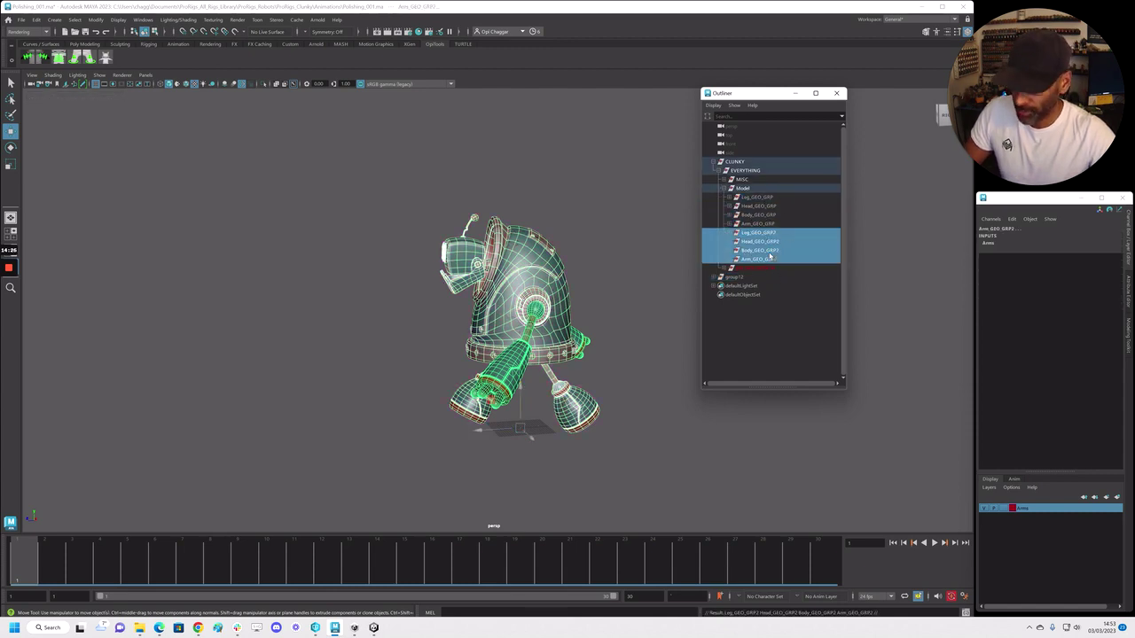
key(shift+p)
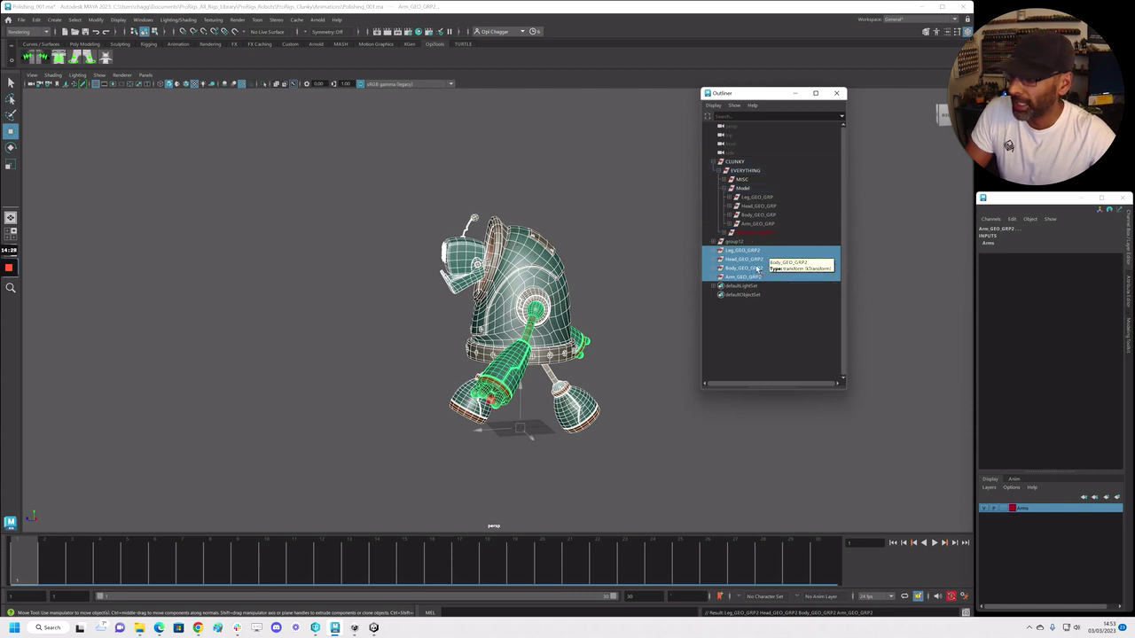
key(ctrl+g)
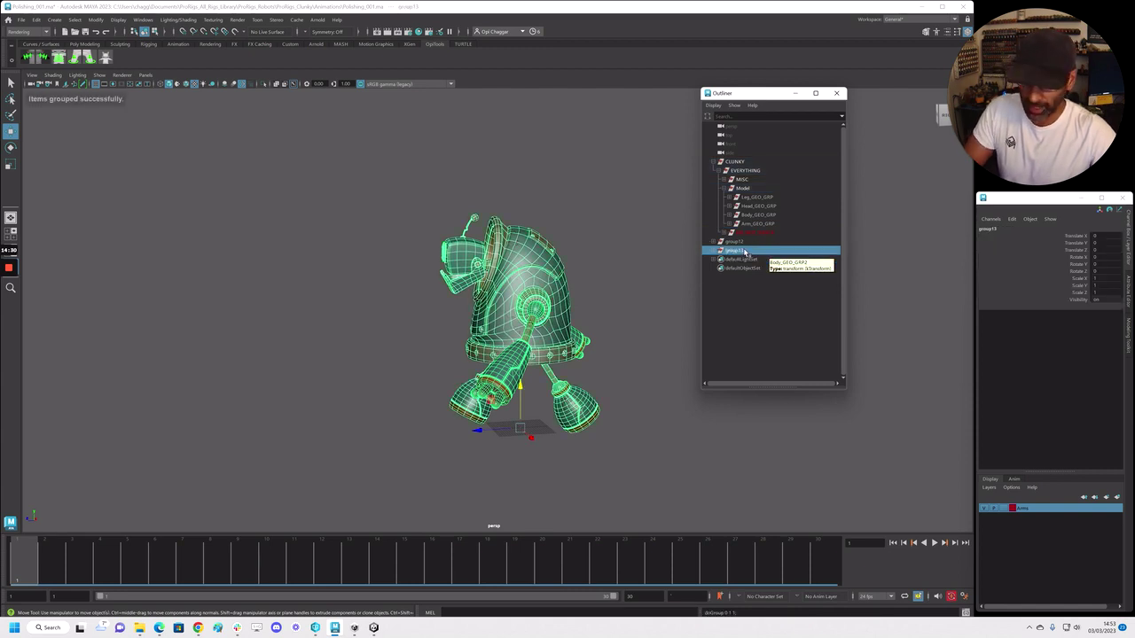
click(737, 242)
click(737, 251)
key(Delete)
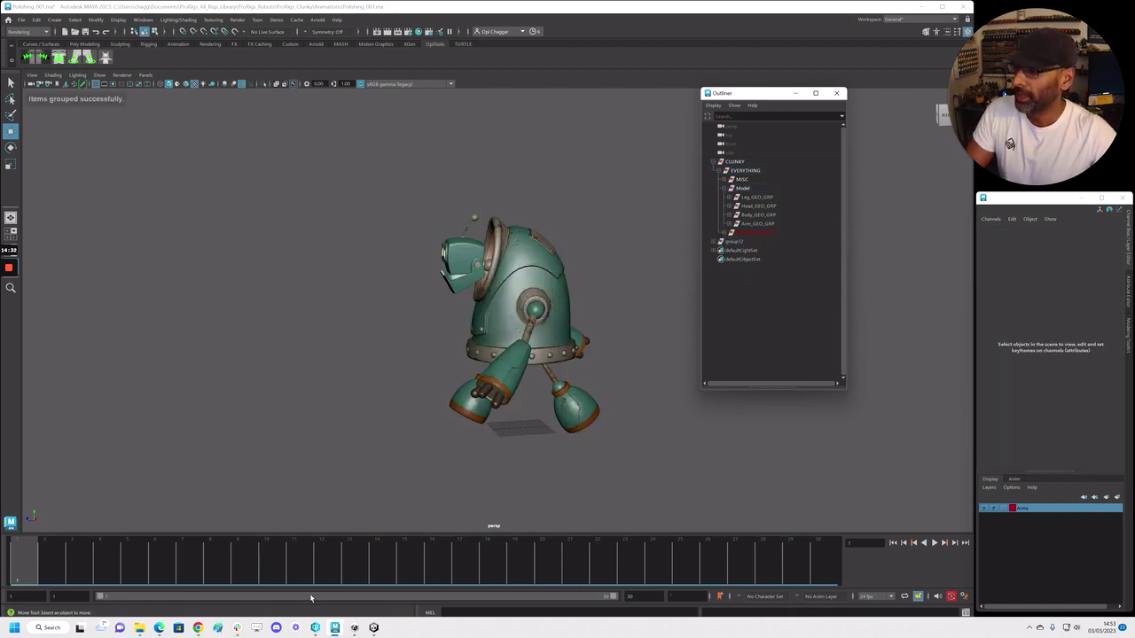
Set the playback end frame to 40 and compare the walk against the static duplicate around frame 30 and in playback
drag(762, 95, 1132, 190)
drag(220, 560, 375, 573)
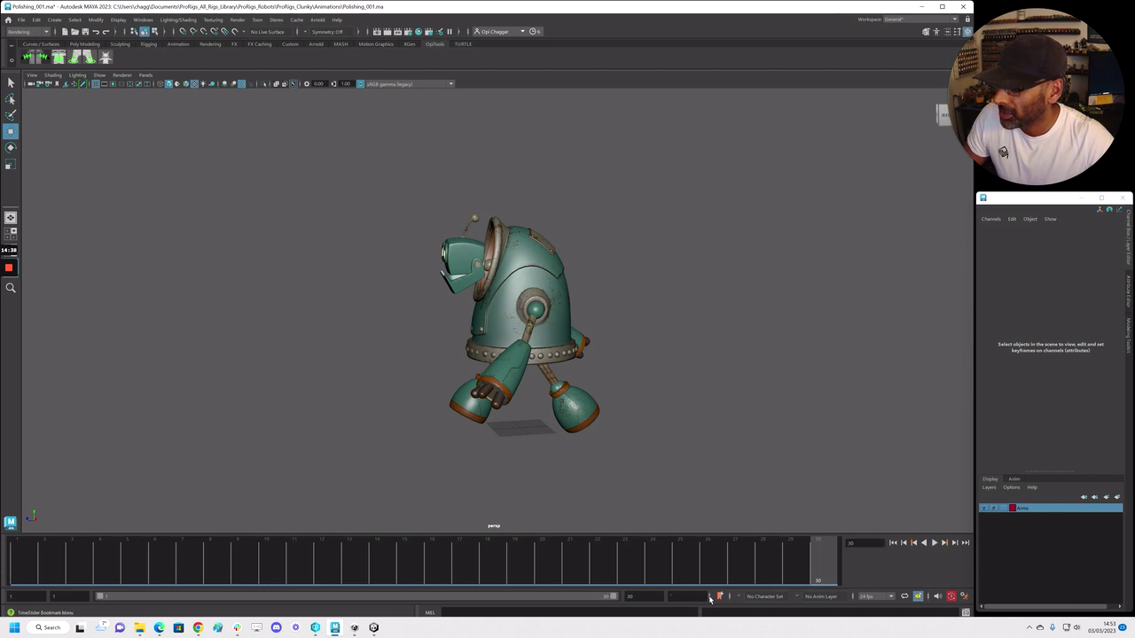
drag(657, 595, 608, 601)
text(4)
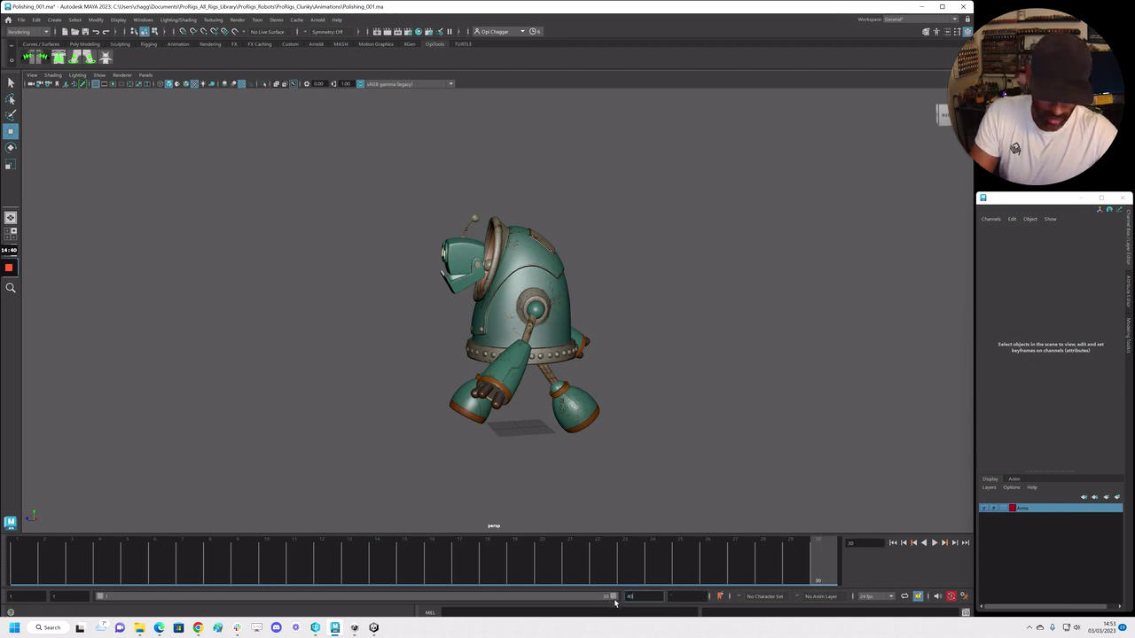
text(0)
key(Return)
mouse_move(620, 563)
mouse_down()
mouse_move(641, 563)
mouse_move(600, 561)
mouse_move(615, 561)
mouse_up()
click(577, 479)
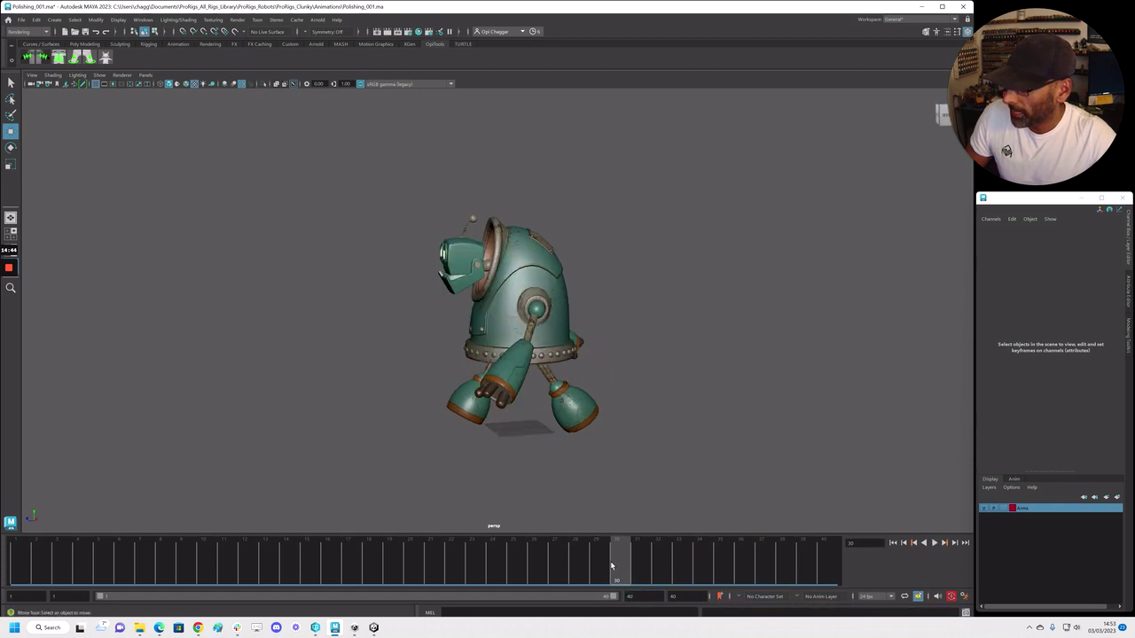
key(alt+v)
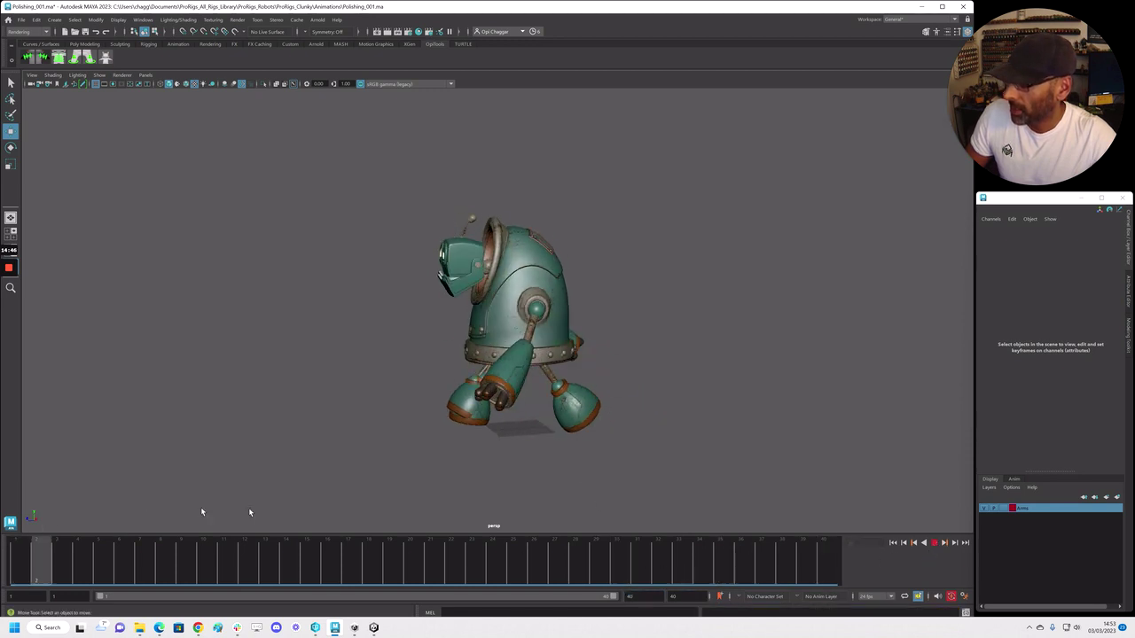
key(alt+v)
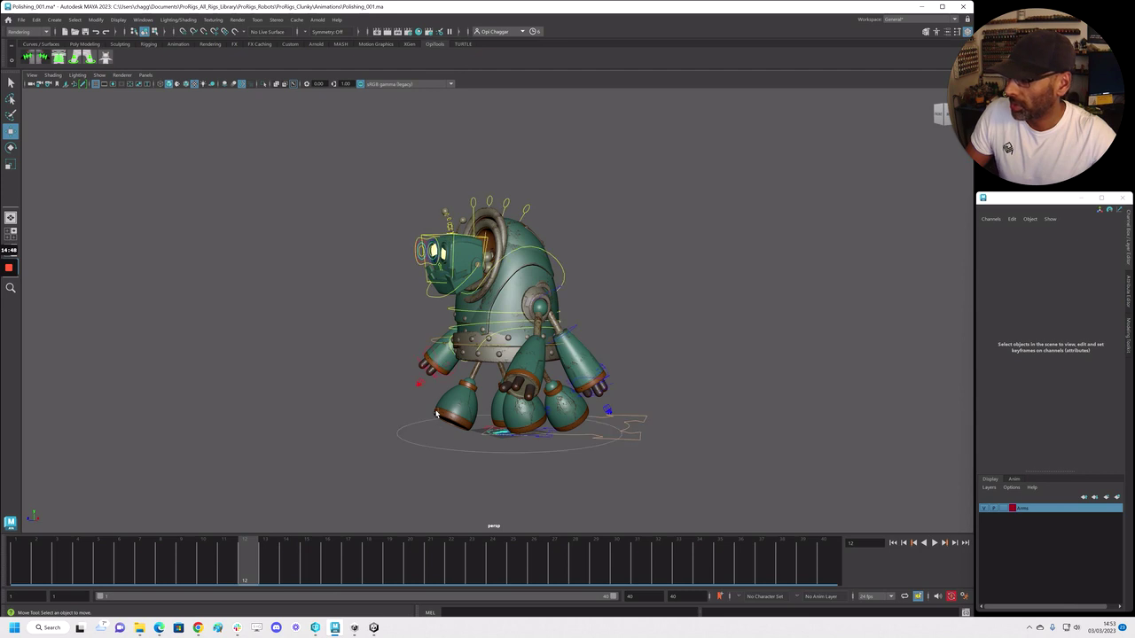
Return to frame 1 with the rig controls displayed and select the group holding the static duplicate
drag(323, 170, 803, 511)
drag(519, 544, 17, 552)
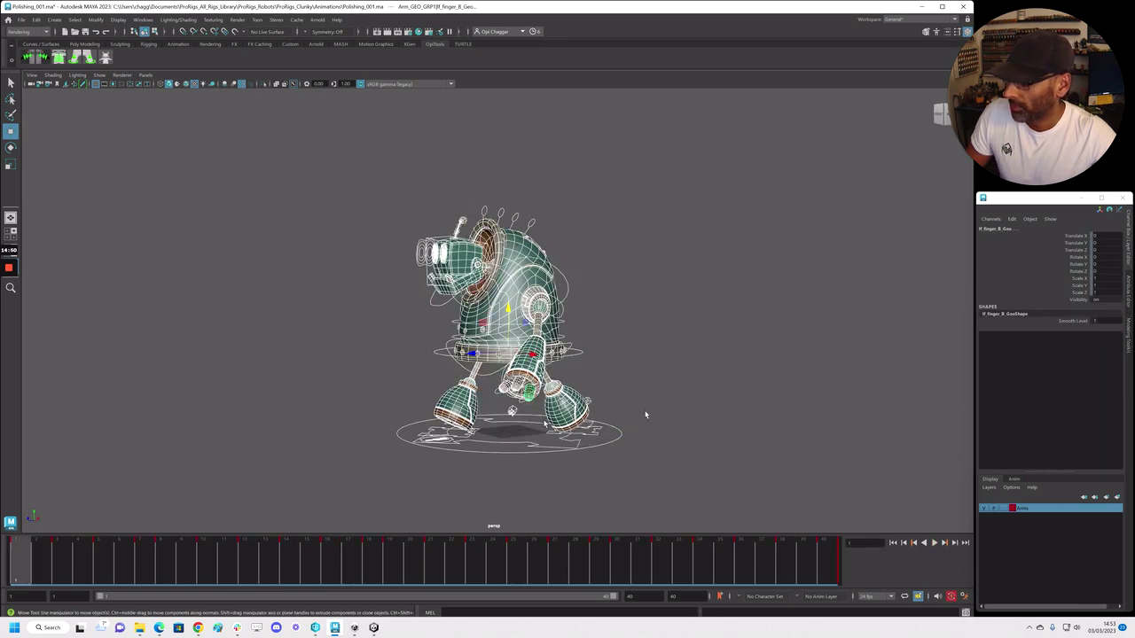
key(ctrl+g)
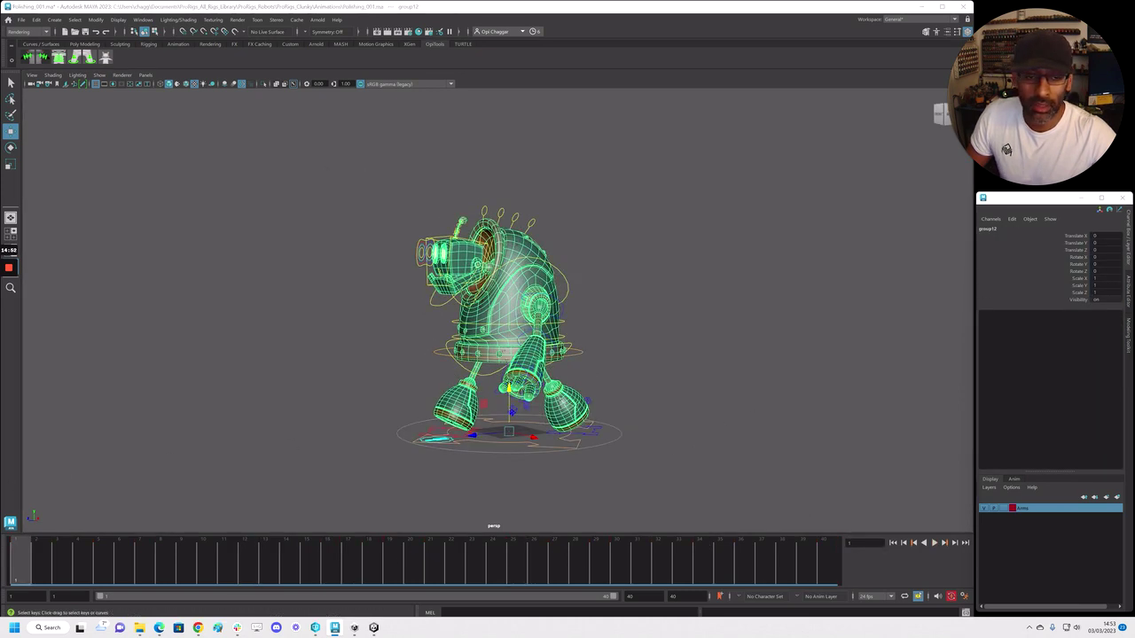
drag(347, 176, 576, 359)
click(612, 276)
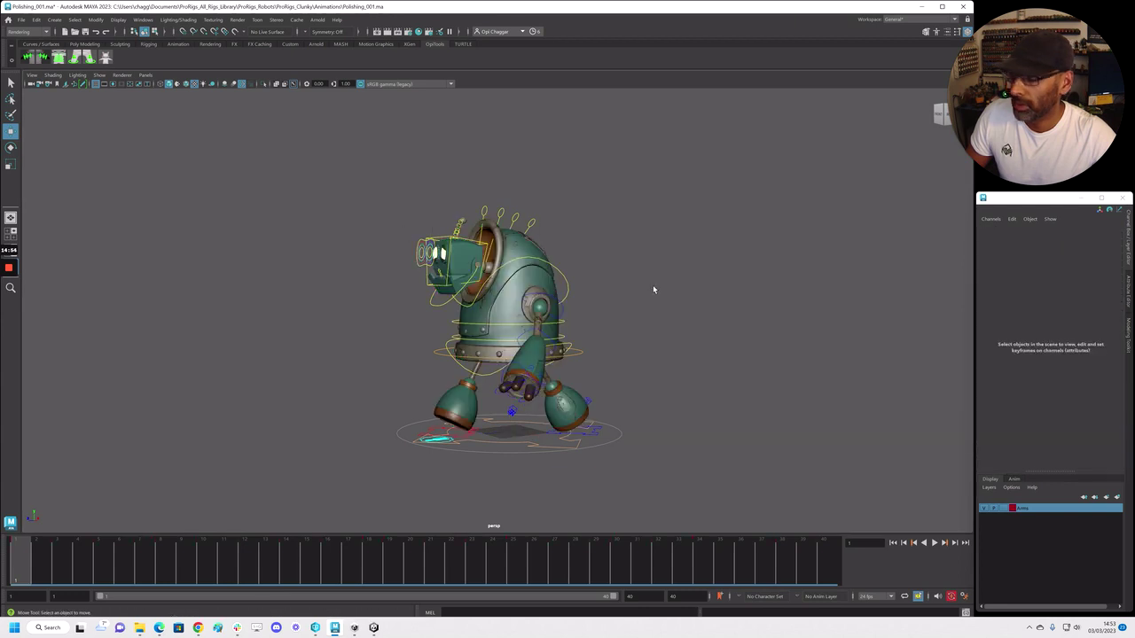
alt+drag(653, 289, 669, 298)
key(ctrl+z)
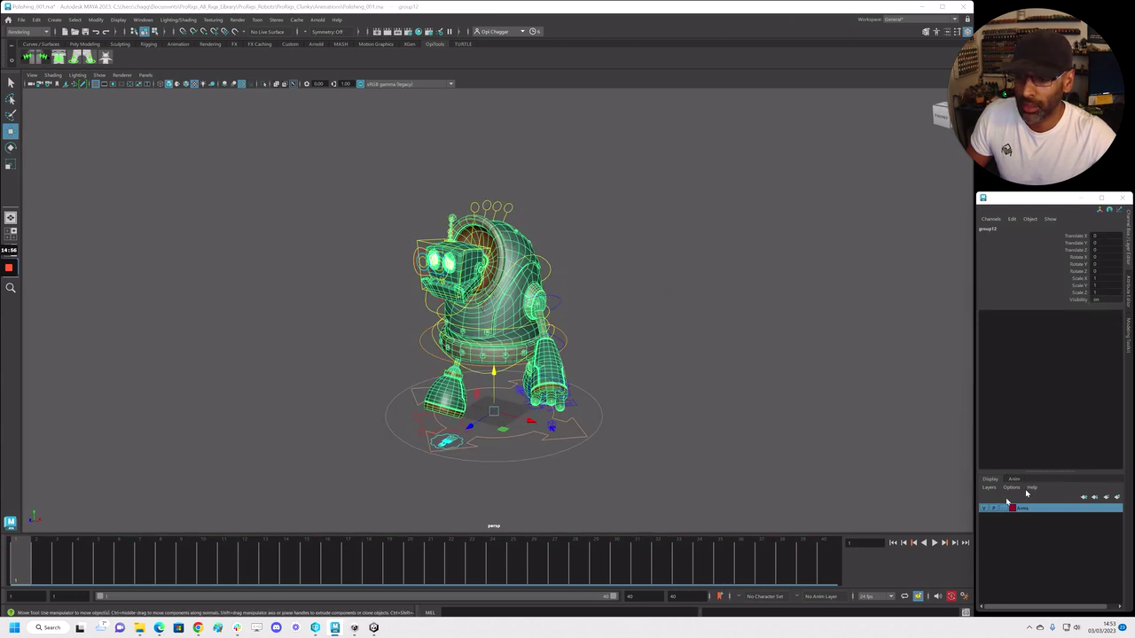
Add the duplicate group to a new display layer, change the layer's display type and hide it
click(1117, 498)
right_click(1037, 511)
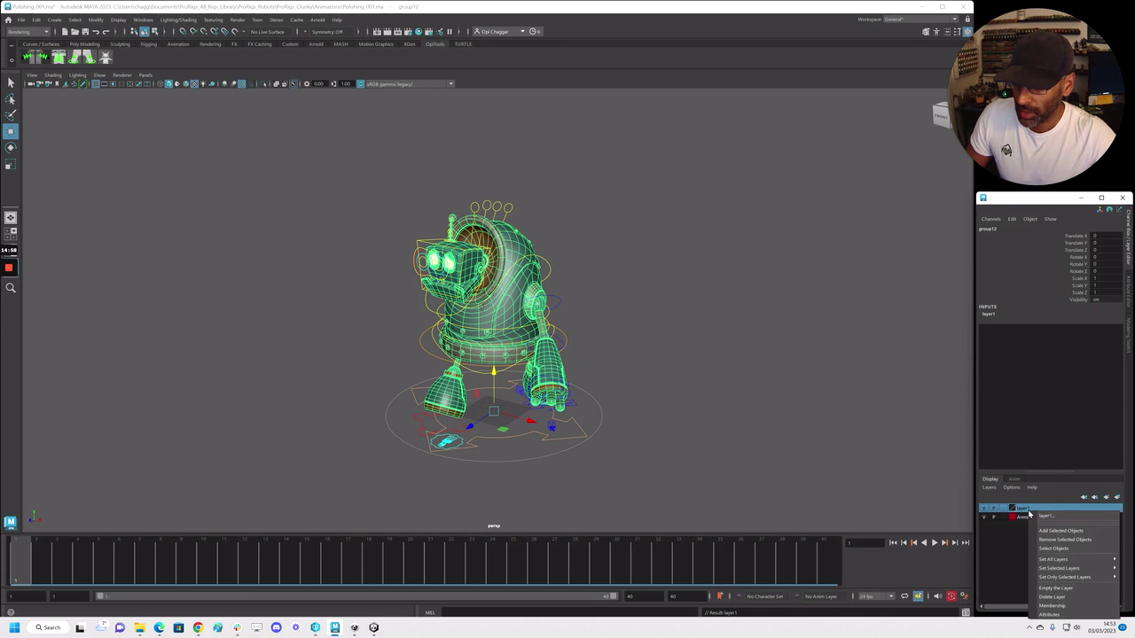
click(1051, 531)
click(1003, 512)
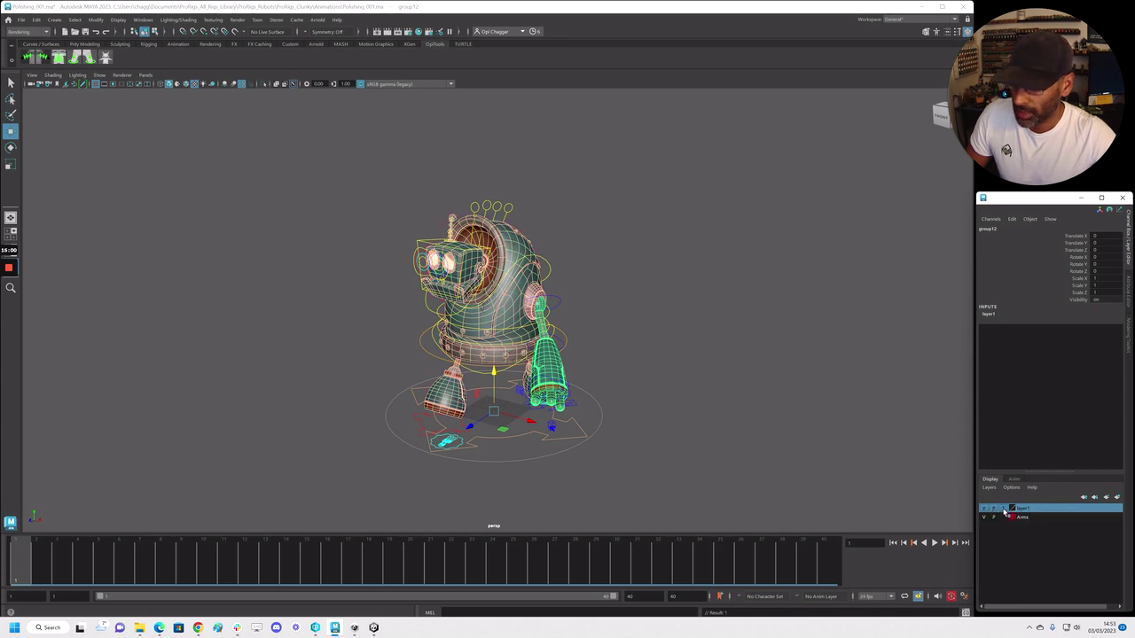
click(986, 511)
Select all of the rig's controls and open their animation curves in the Graph Editor
drag(329, 168, 719, 504)
alt+drag(719, 504, 663, 477)
click(646, 423)
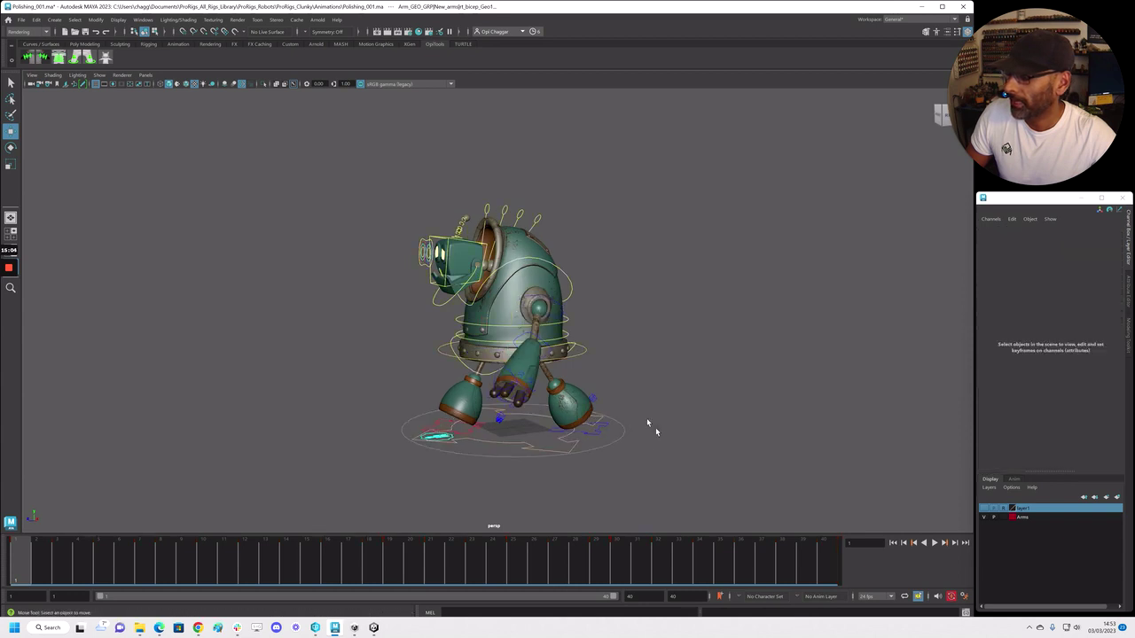
drag(316, 147, 795, 492)
key(g)
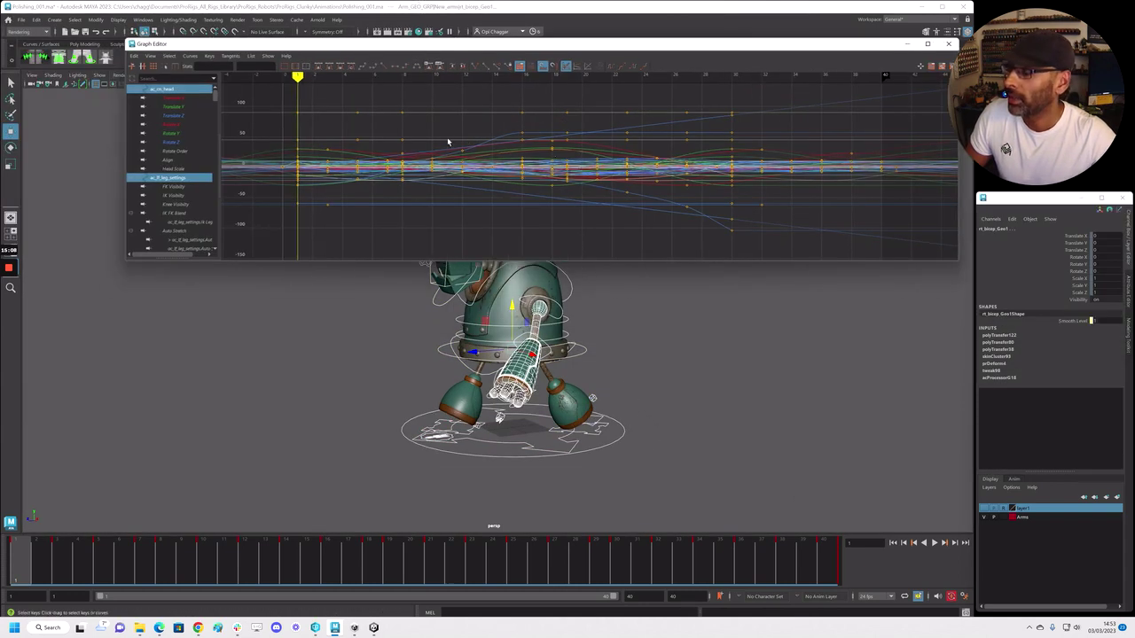
Select the left foot IK control and set its animation curves to cycle in pre-infinity
click(604, 317)
click(592, 360)
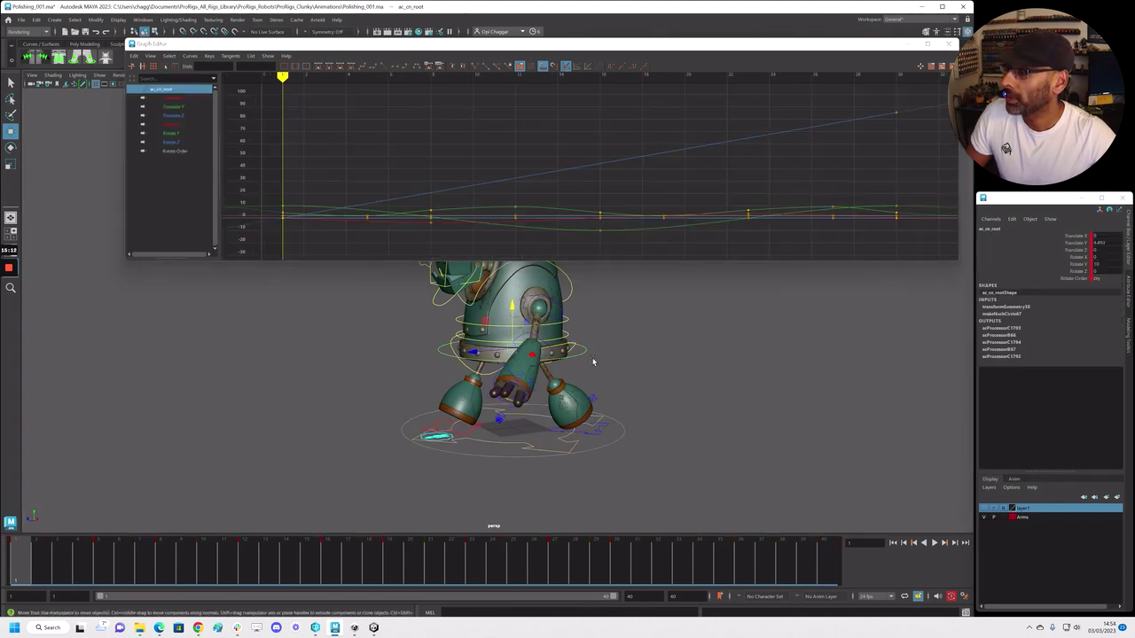
click(589, 437)
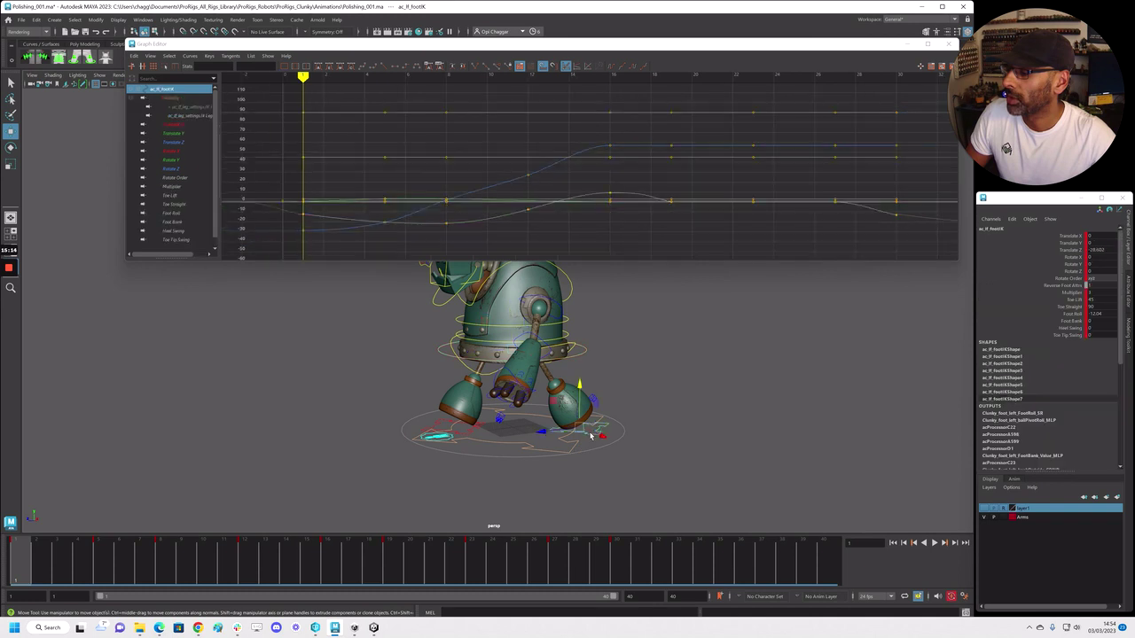
click(611, 68)
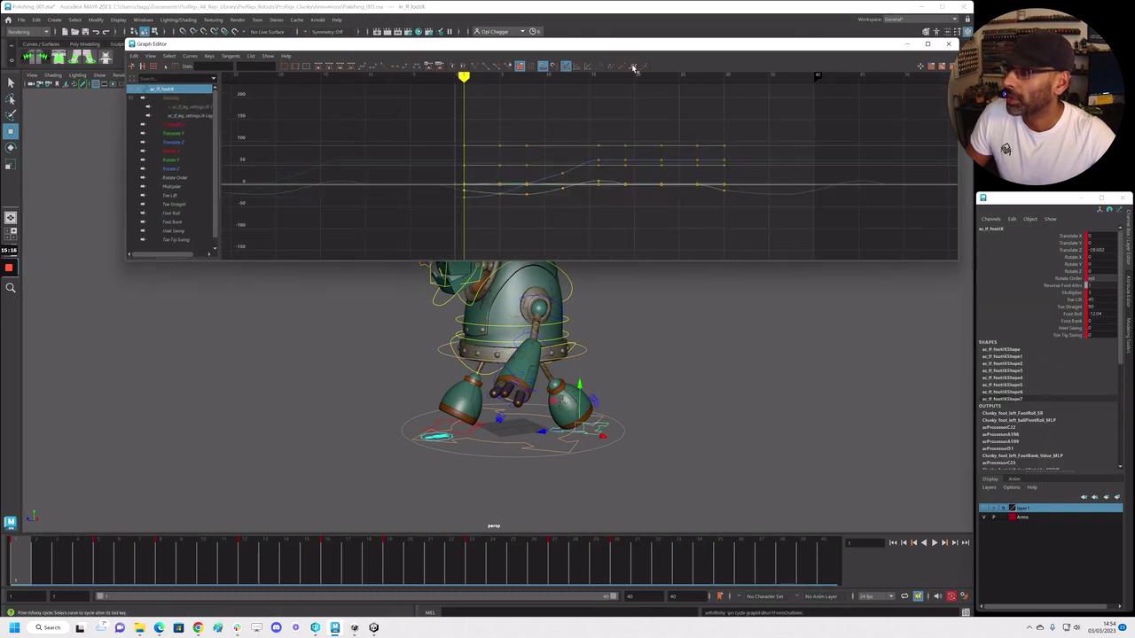
Set the right foot IK control's animation curves to cycle in post-infinity and play the walk
click(441, 426)
click(638, 67)
drag(596, 46, 1134, 131)
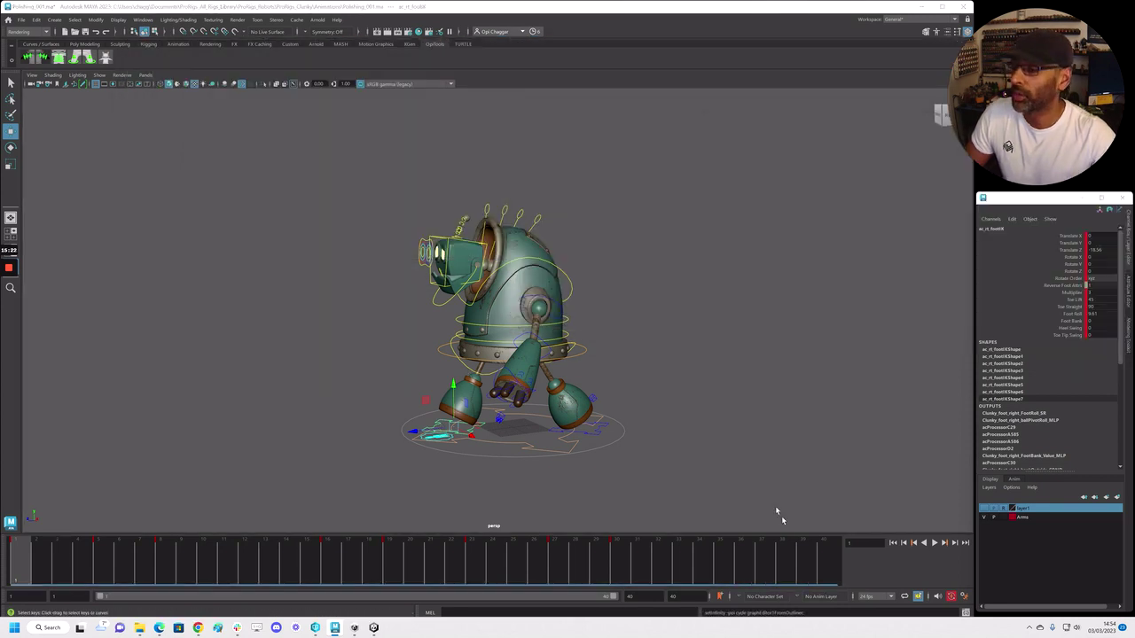
key(alt+v)
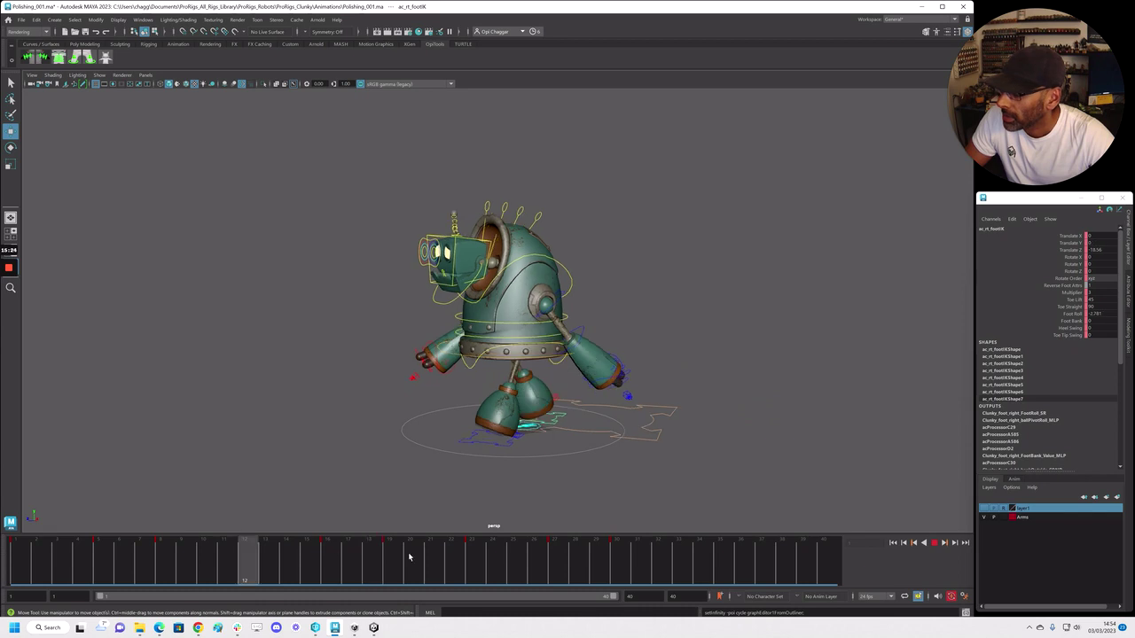
key(alt+v)
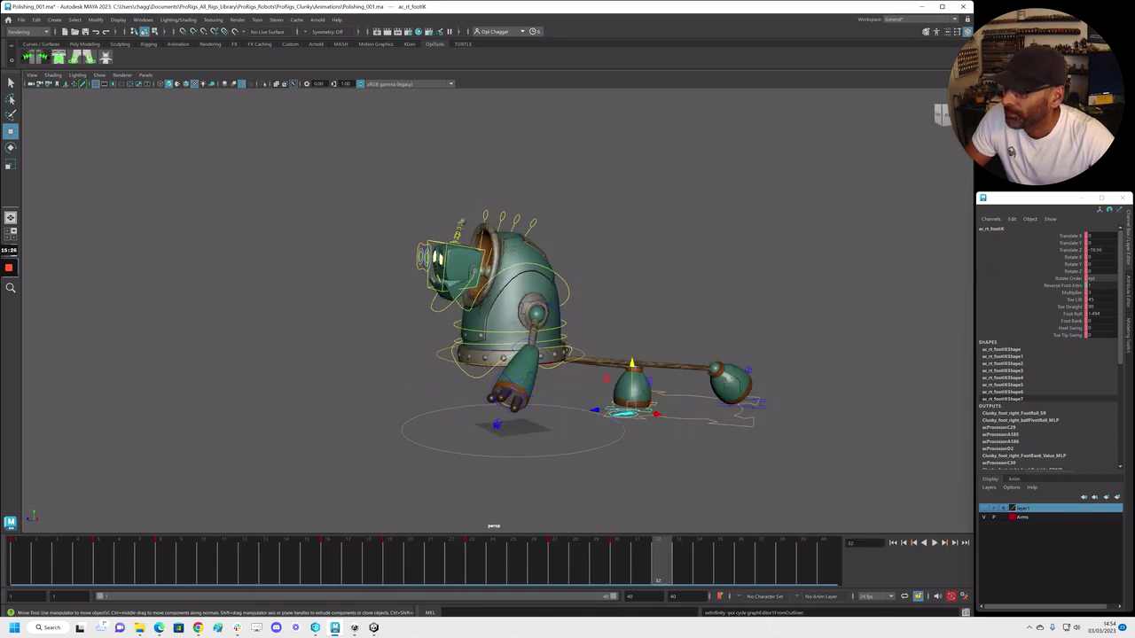
Set both foot IK controls' curves to cycle with offset in post-infinity and play back the walk
drag(332, 110, 277, 78)
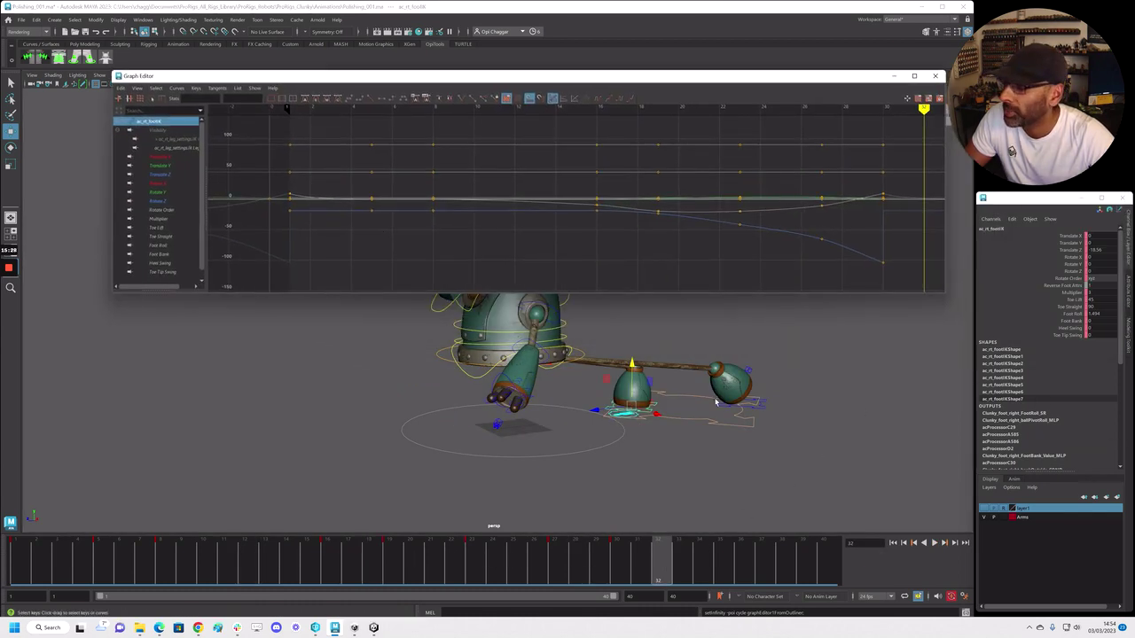
shift+click(760, 408)
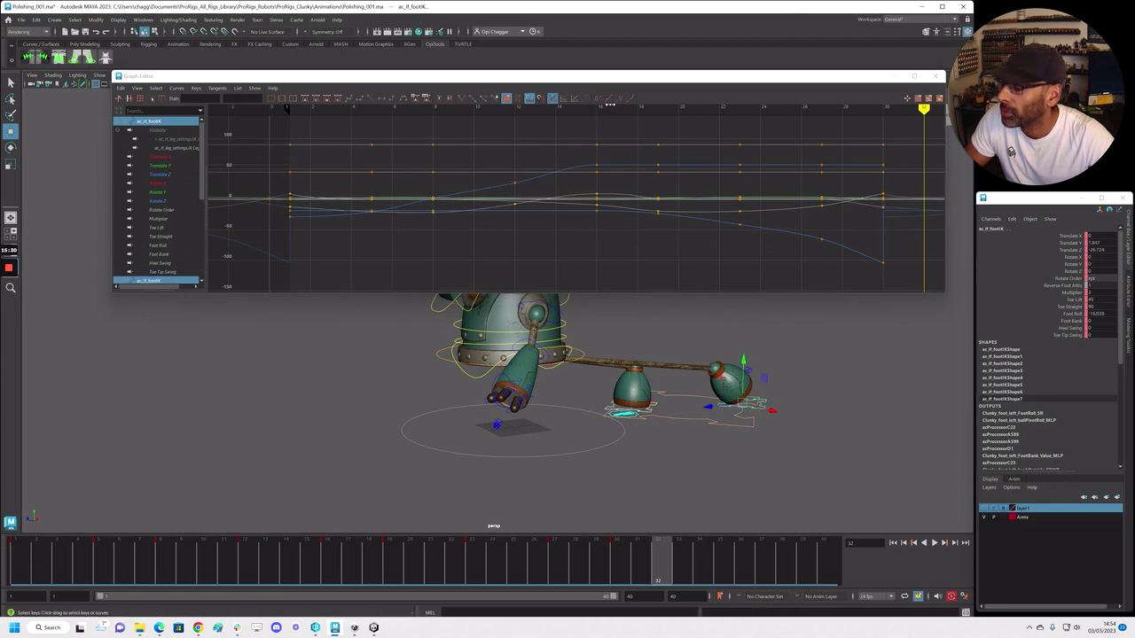
click(630, 99)
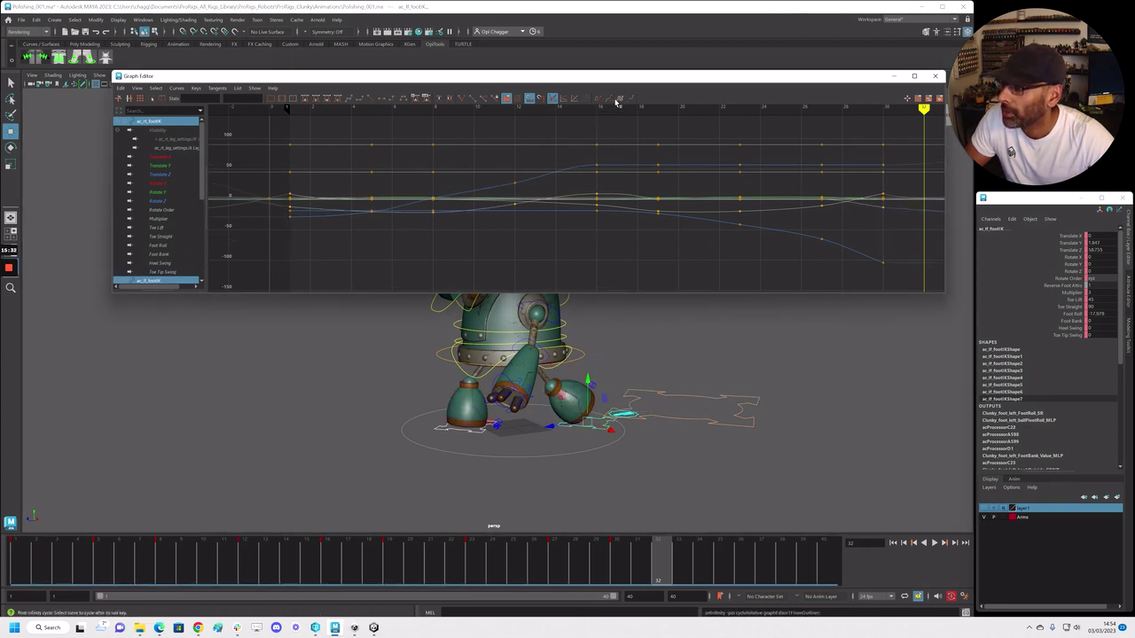
drag(537, 75, 1133, 381)
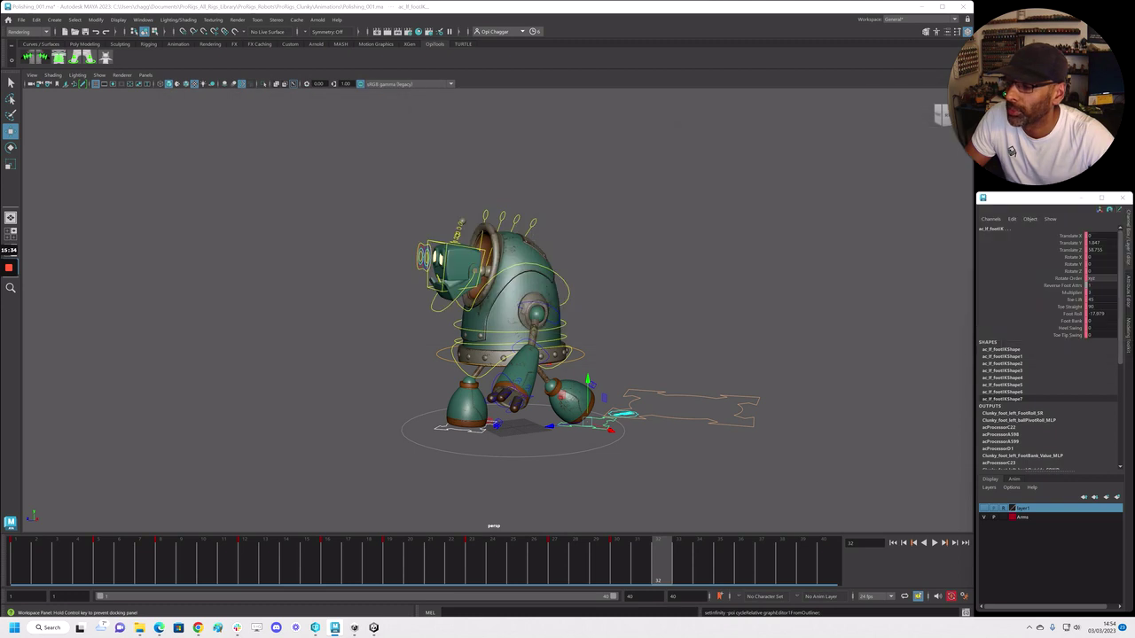
key(alt+v)
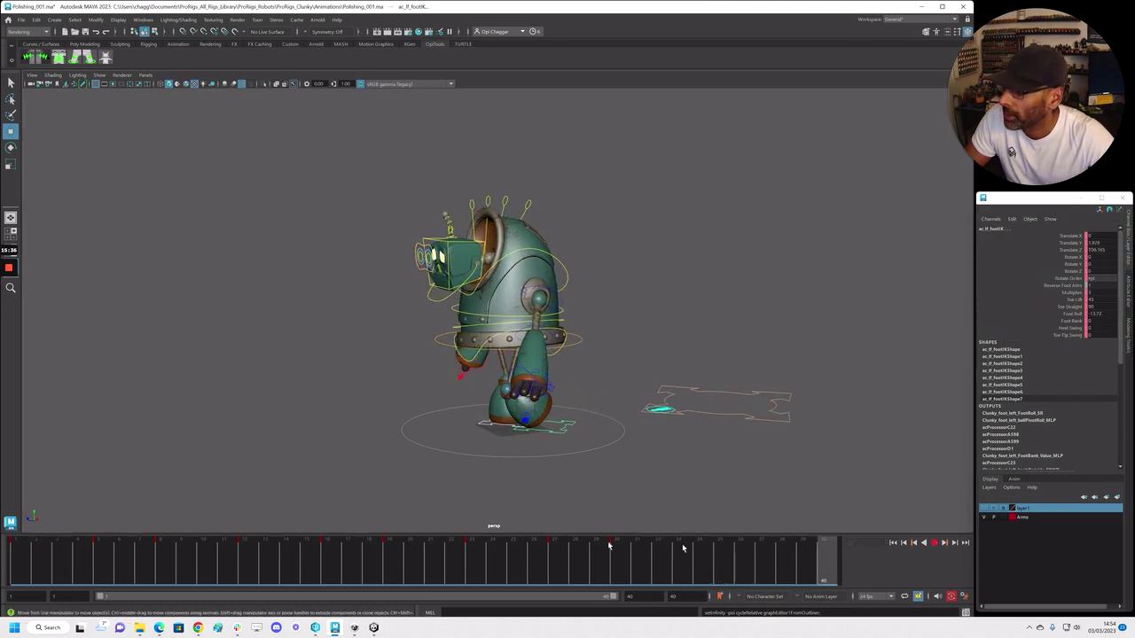
key(alt+v)
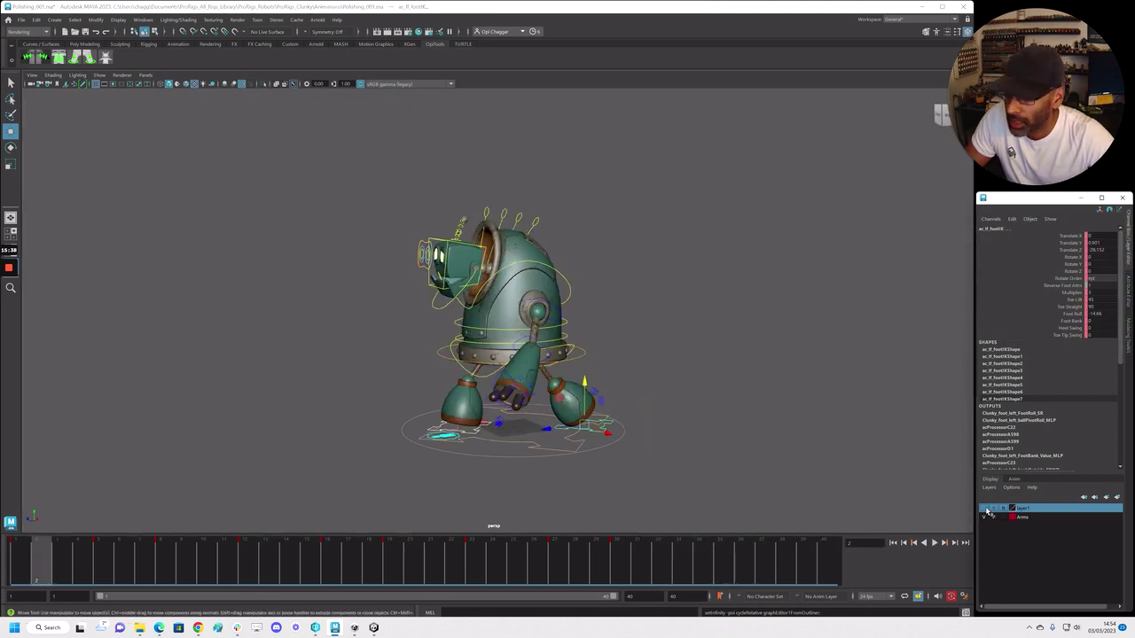
Show the static duplicate's display layer and view the robot from the side in wireframe
click(985, 509)
key(space)
key(space)
scroll(488, 385, up, 5)
scroll(466, 344, down, 5)
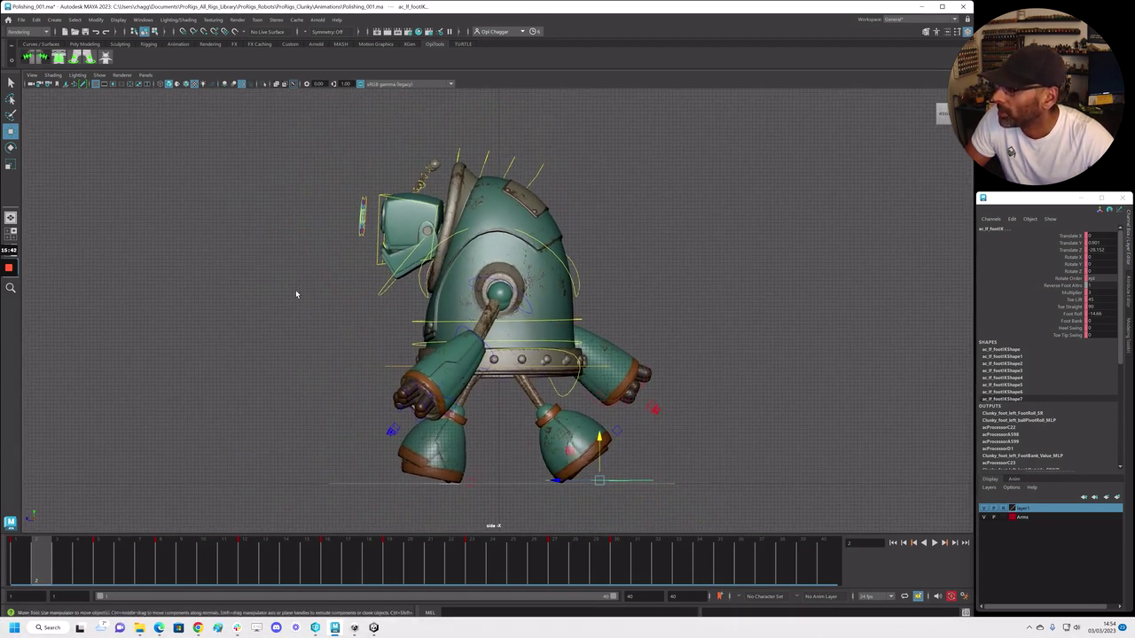
click(55, 76)
click(64, 91)
scroll(236, 236, up, 2)
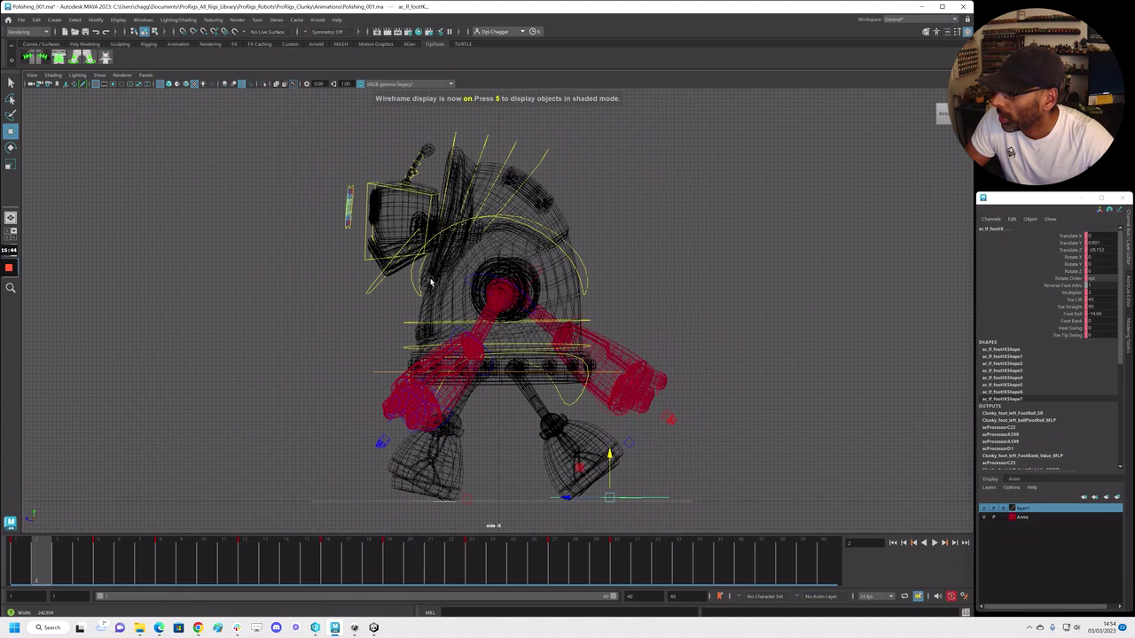
Extend the playback range to frame 100, play the walk and stop at frame 59
drag(413, 547, 849, 558)
text(100)
key(Return)
key(alt+v)
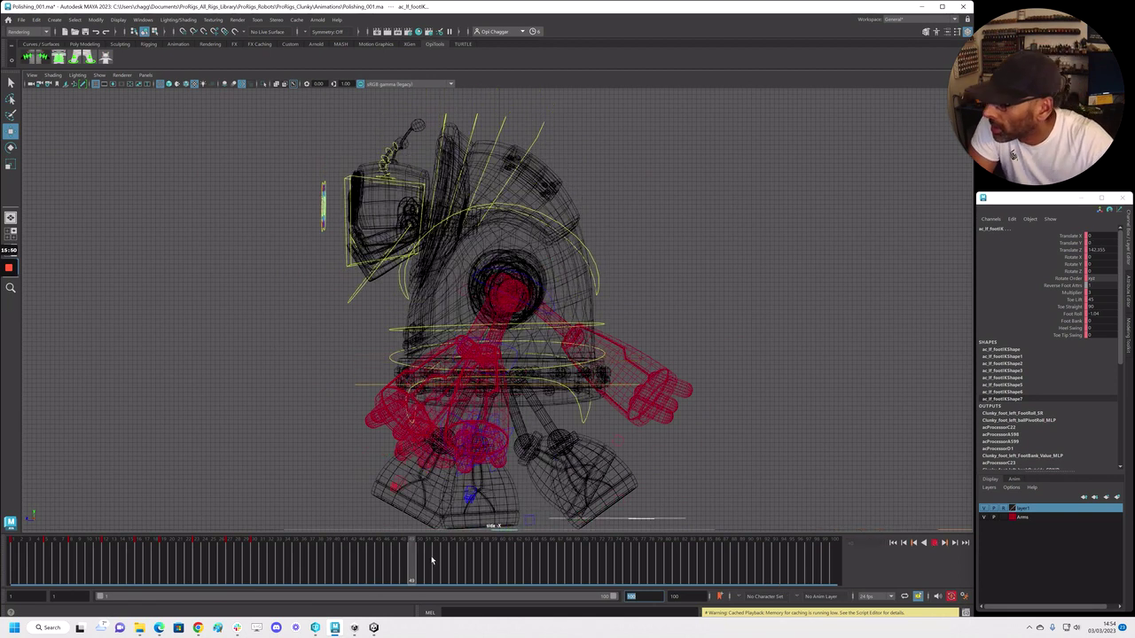
drag(521, 565, 494, 571)
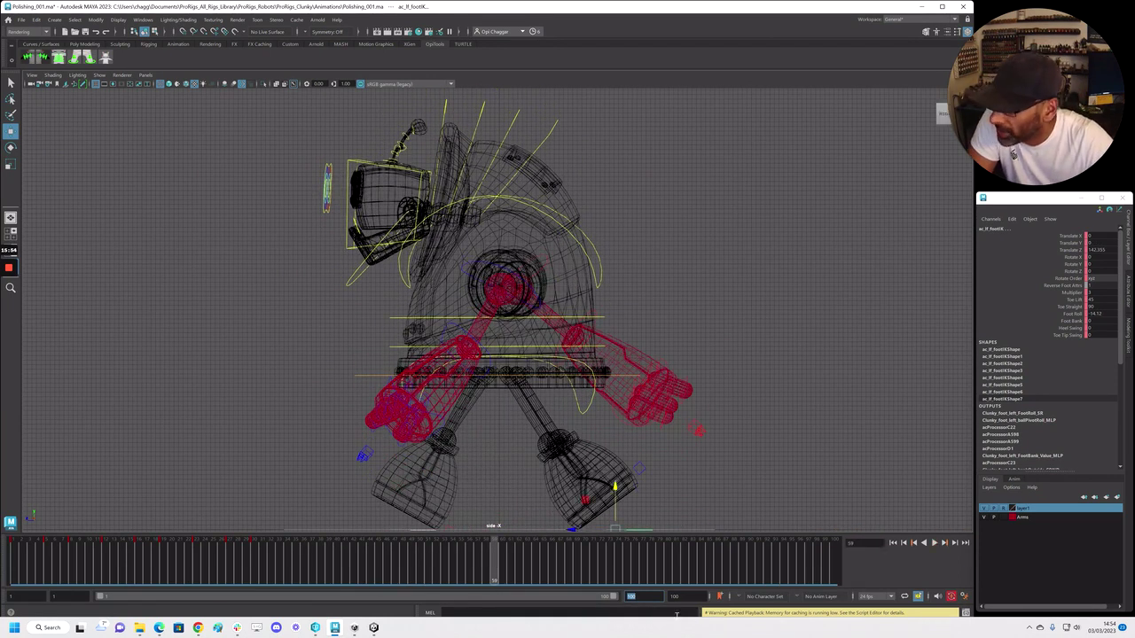
Set the end of the playback range and of the animation to frame 59 and clear the selection
text(60)
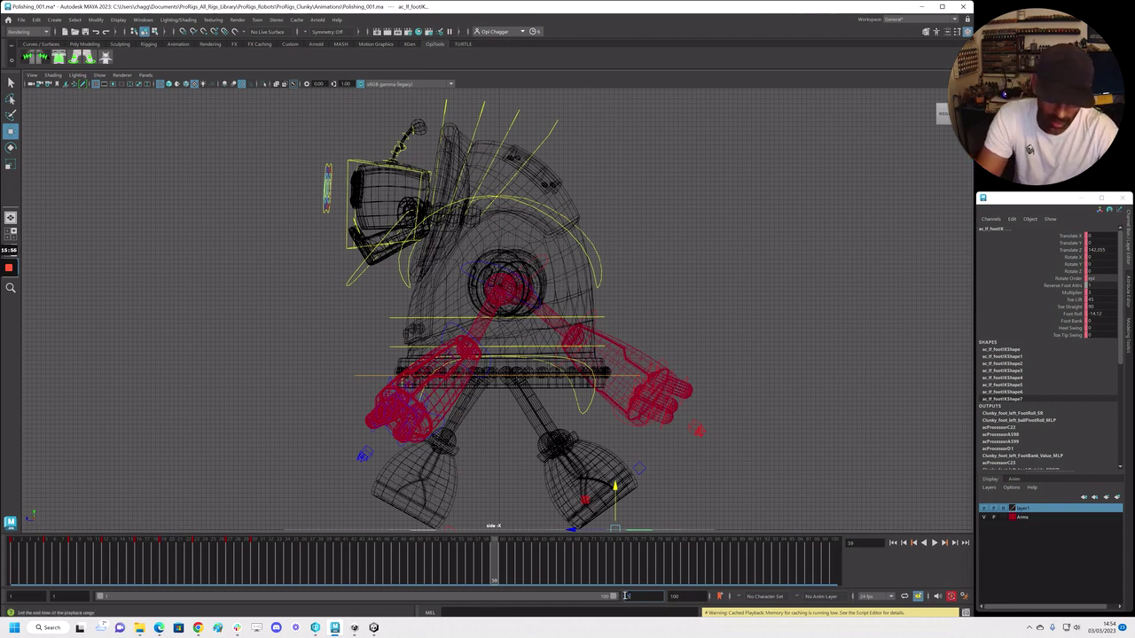
key(Return)
drag(688, 596, 657, 597)
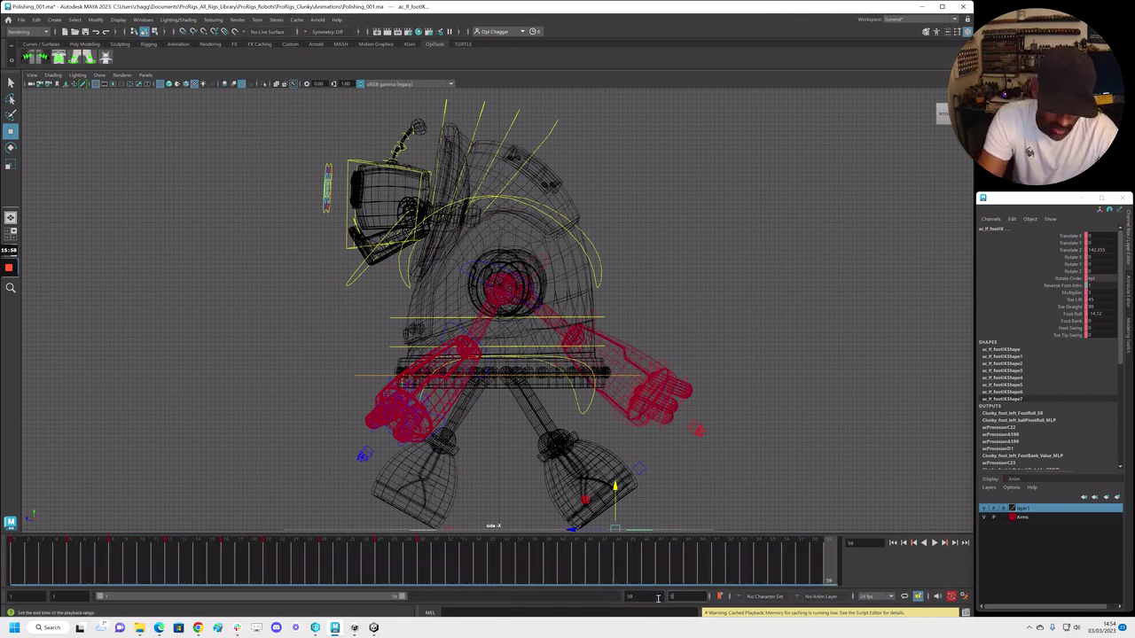
click(753, 322)
Return to the perspective view and play the walk together with the static duplicate
key(space)
key(space)
key(alt+v)
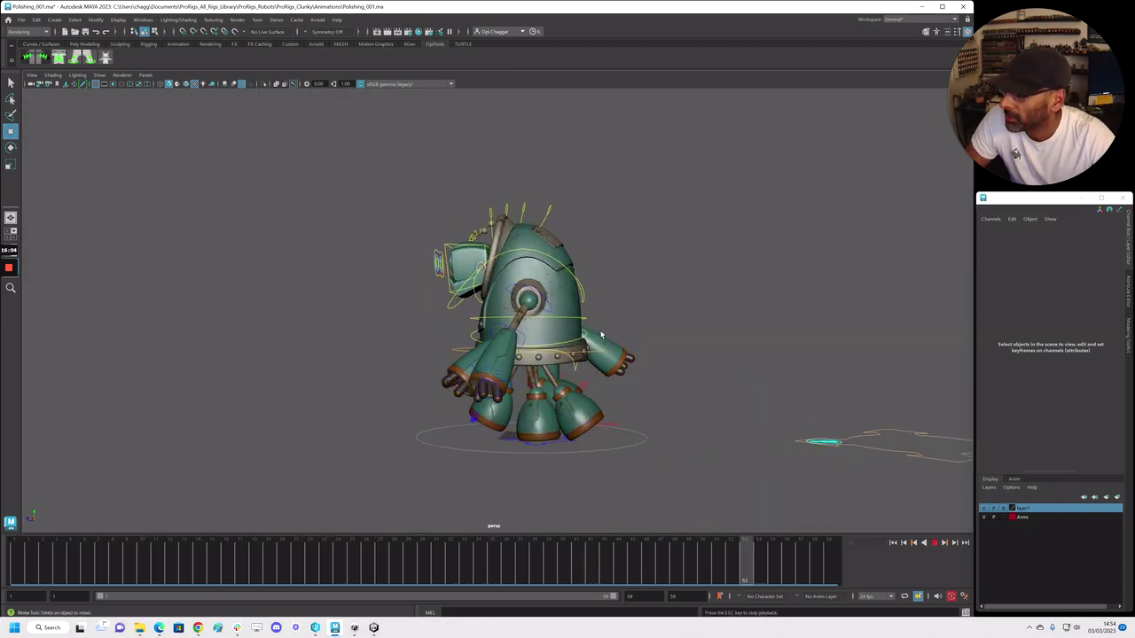
key(alt+v)
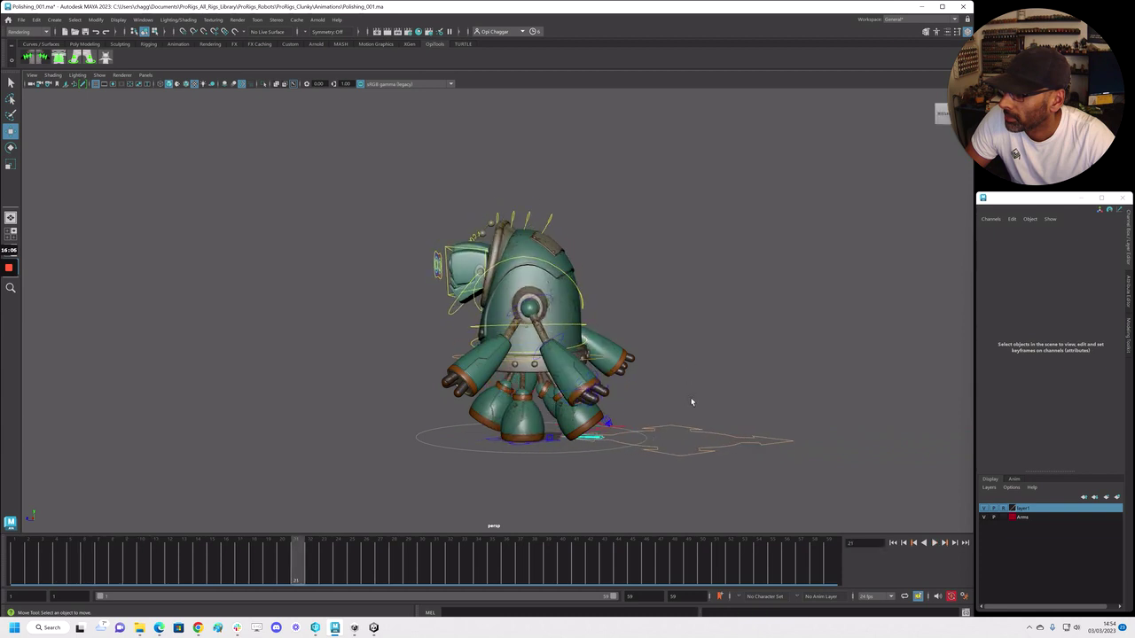
Select the rig's base control, scrub through the frames and replay the walk
drag(723, 442, 726, 446)
drag(497, 570, 282, 585)
key(alt+v)
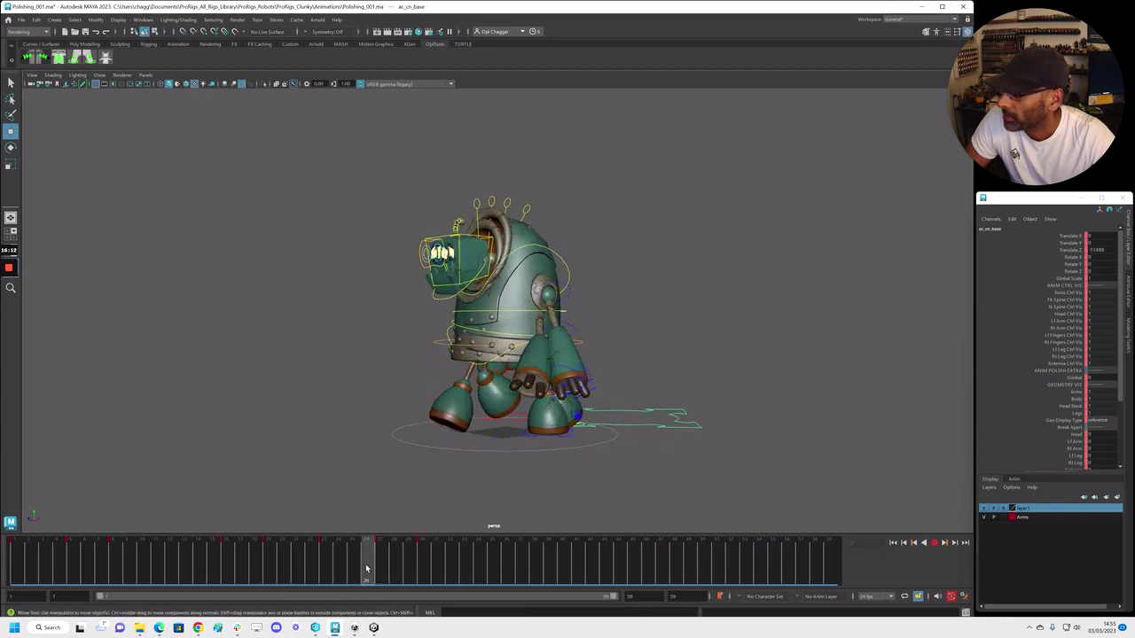
key(alt+v)
Set the curves of the rig's controls, except the body and foot ones, to cycle in post-infinity and play the walk
drag(326, 179, 741, 483)
shift+click(577, 352)
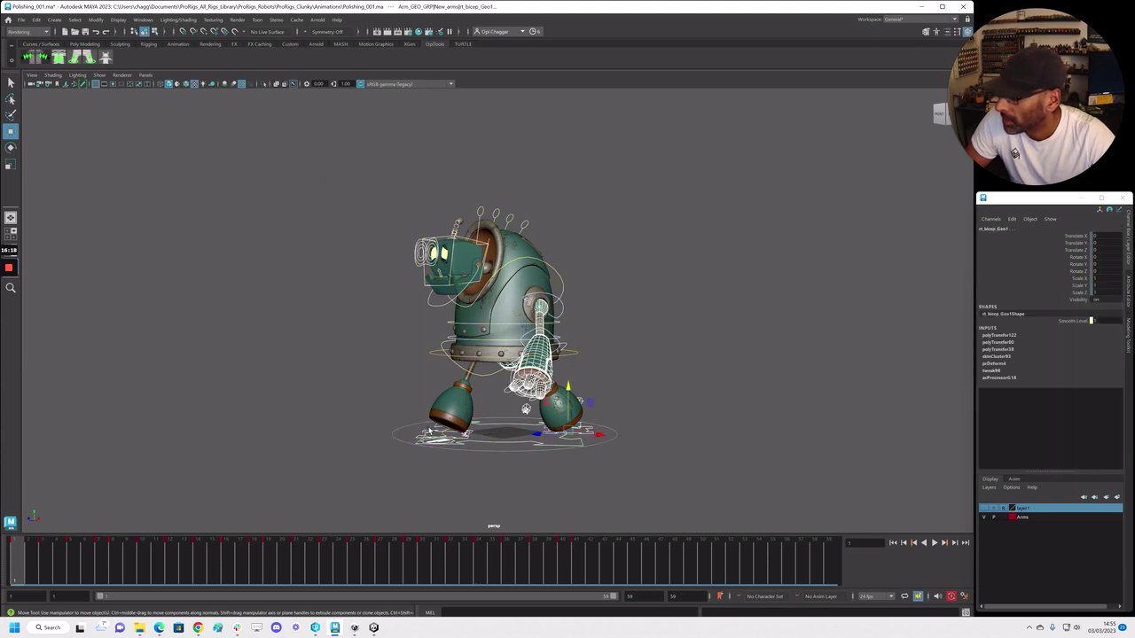
shift+click(590, 429)
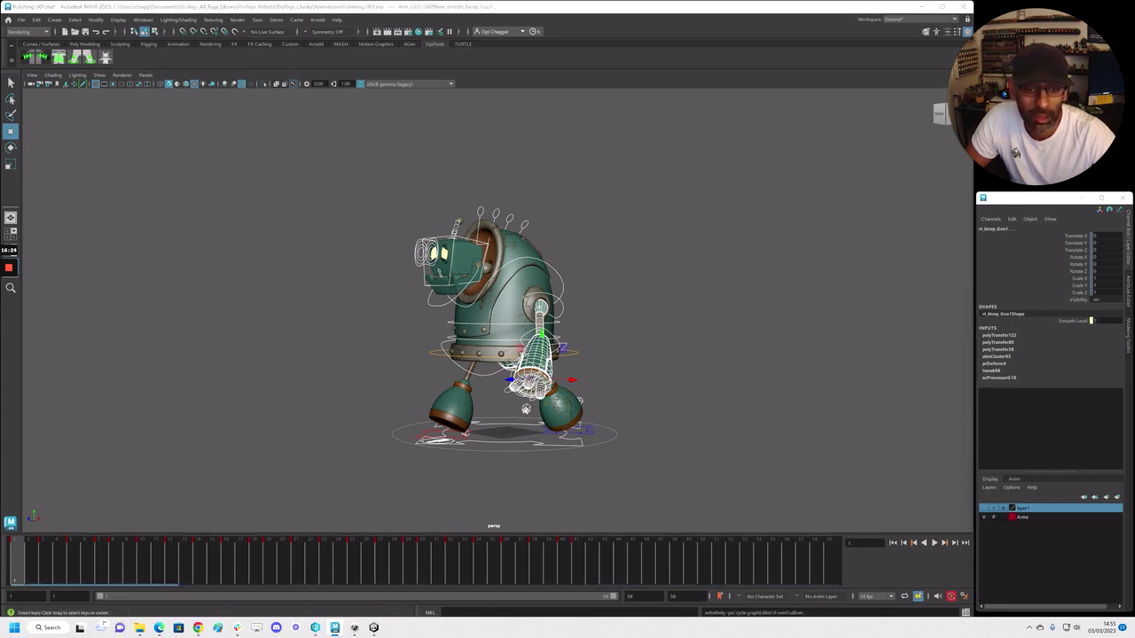
click(680, 351)
key(alt+v)
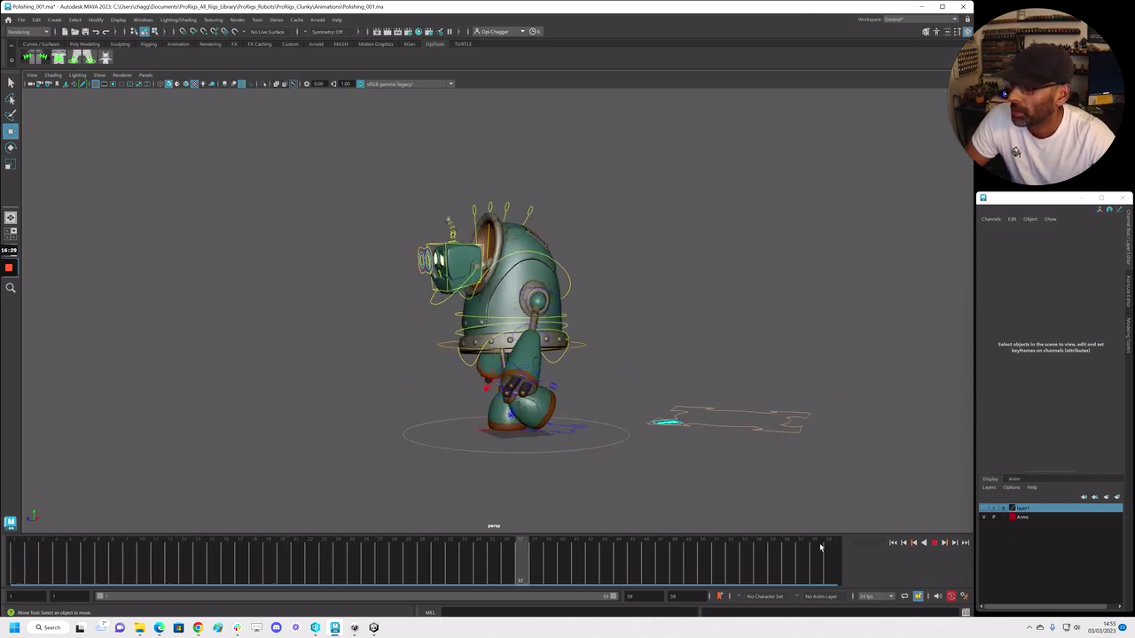
Compare the robot's pose at frames 1 and 59 and inspect the last frame from the other side
click(828, 563)
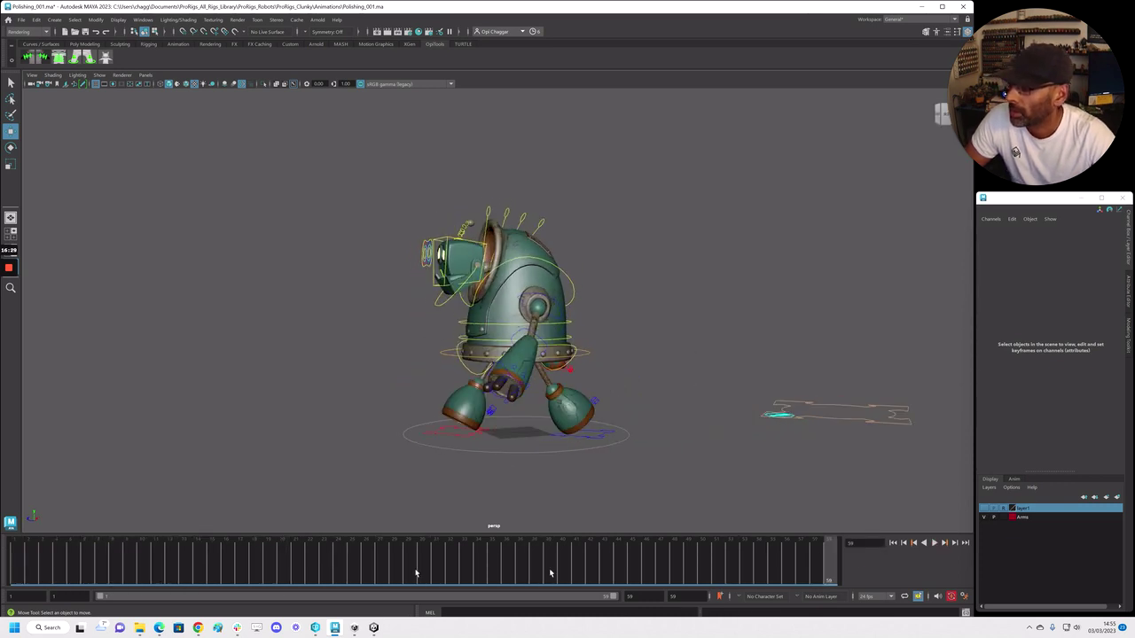
click(23, 556)
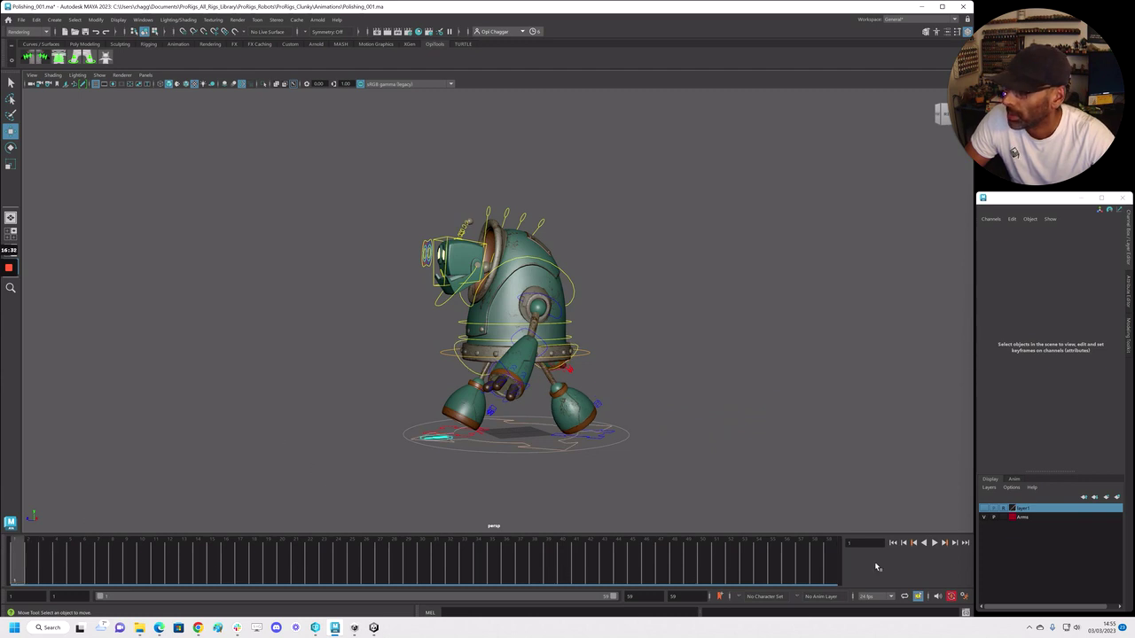
click(831, 556)
alt+drag(515, 435, 477, 391)
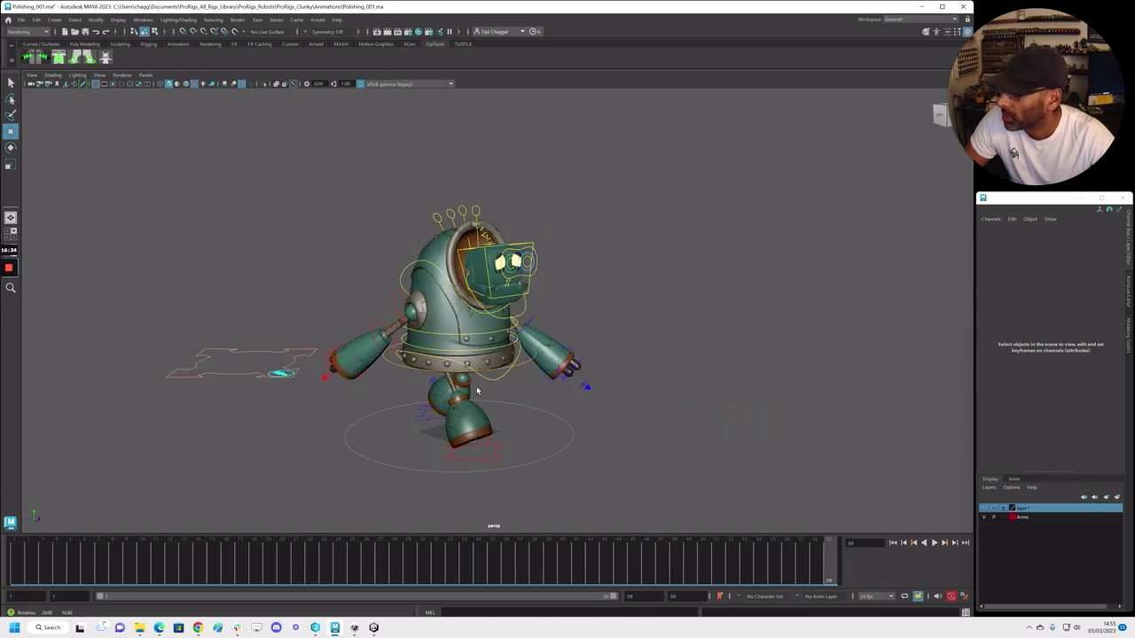
Select the hips control and examine its Rotate Y curve in the Graph Editor at frames 1, 30 and 5
click(493, 383)
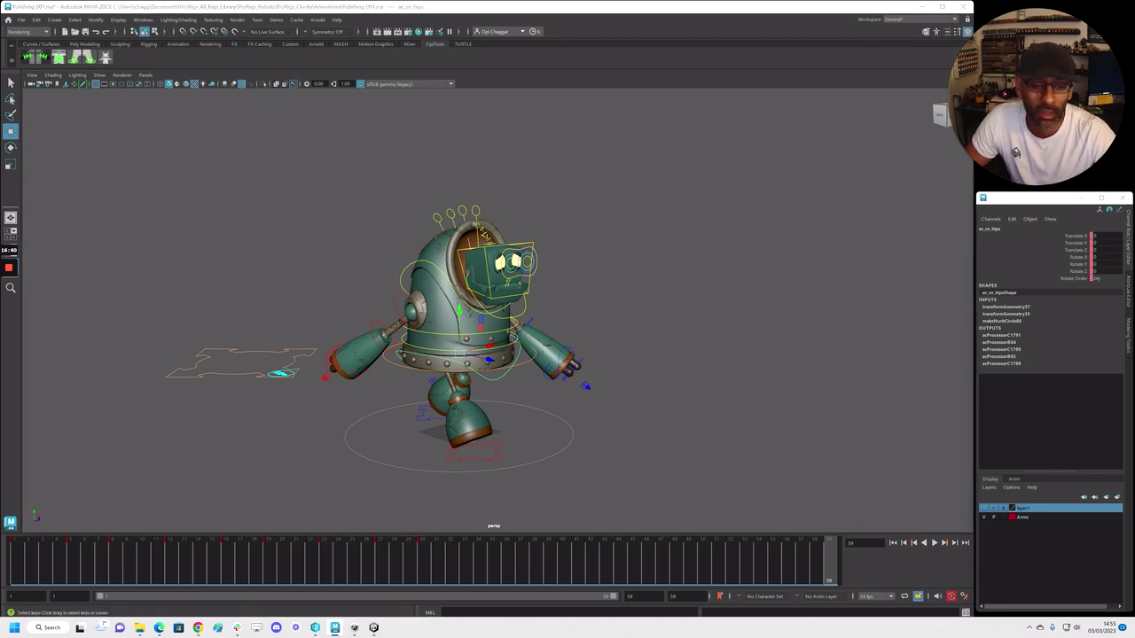
drag(1133, 142, 370, 66)
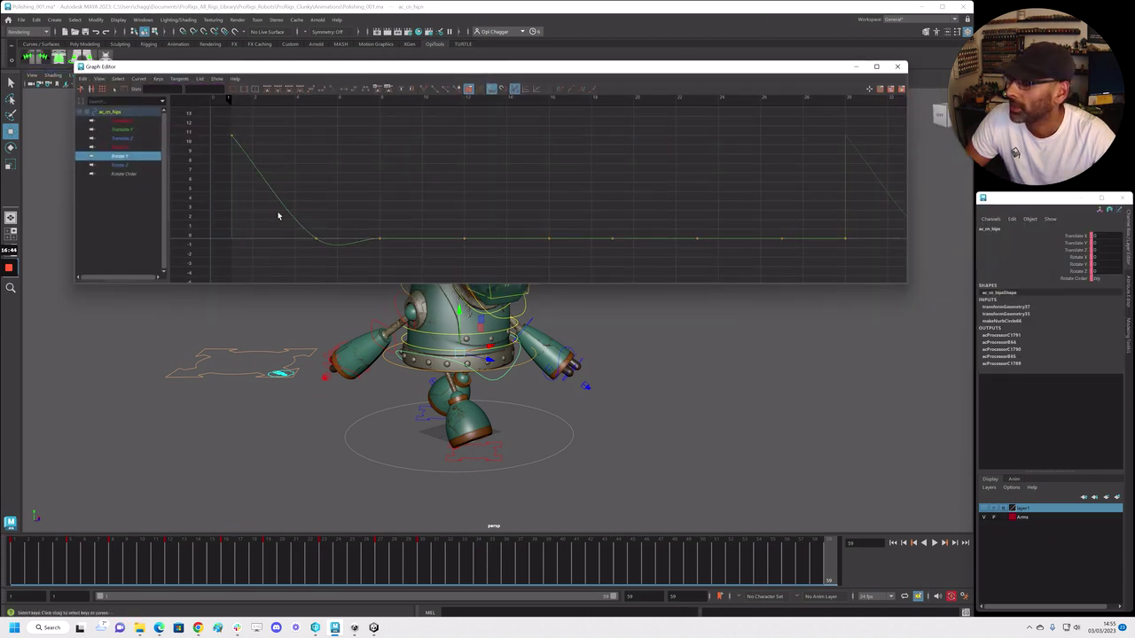
drag(75, 564, 16, 562)
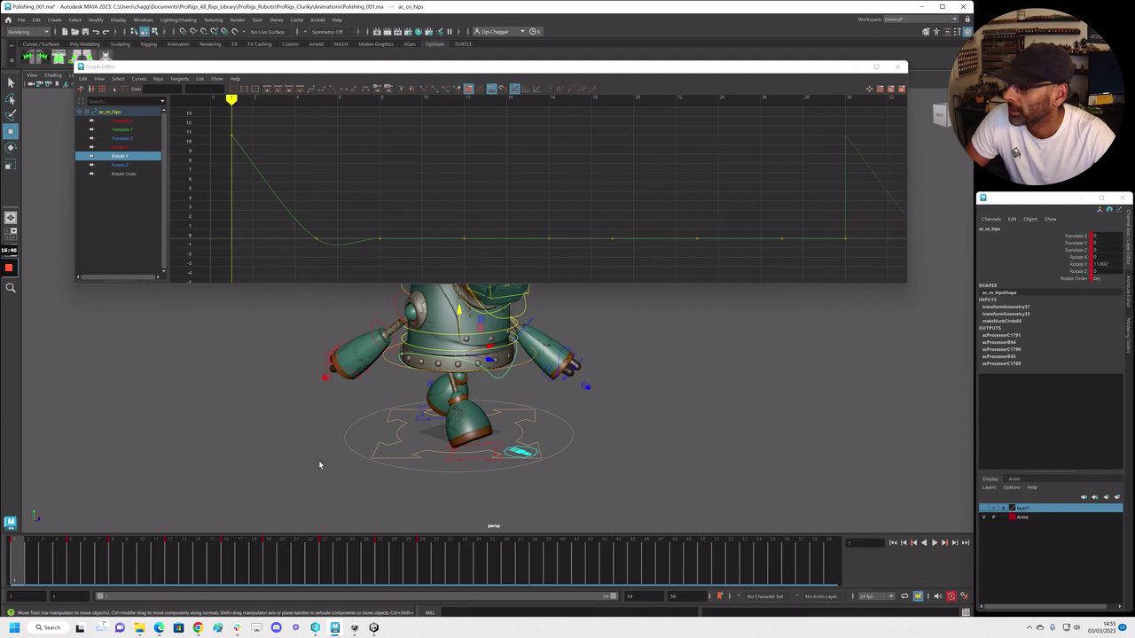
click(424, 560)
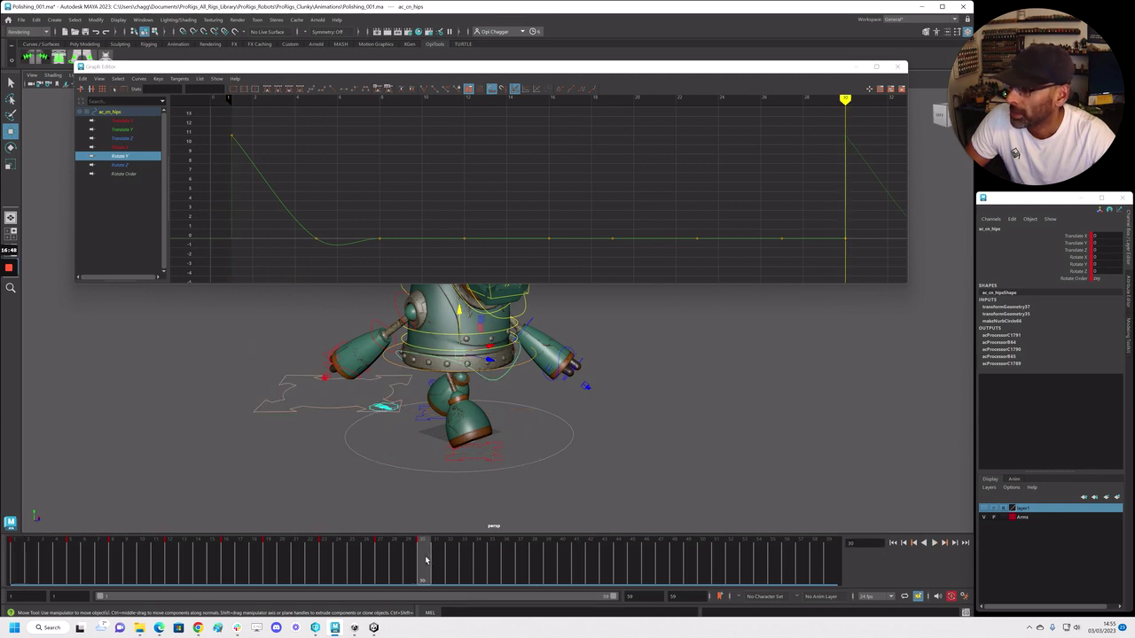
mouse_move(413, 563)
mouse_down()
mouse_move(57, 562)
mouse_move(79, 560)
mouse_up()
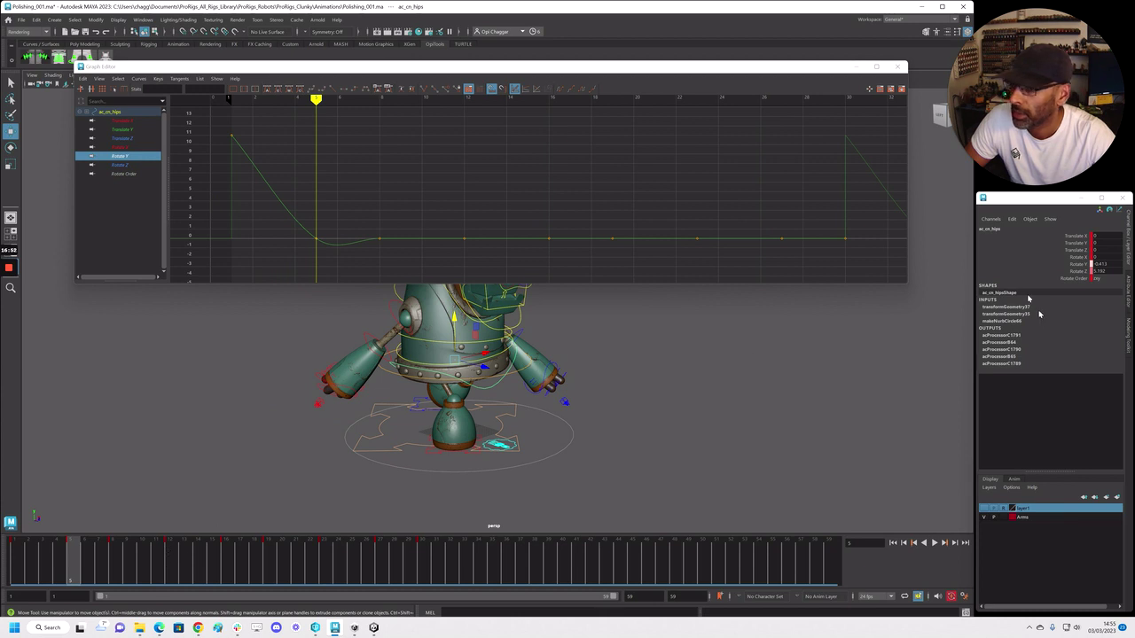
key(e)
click(1077, 265)
middle_drag(550, 454, 580, 435)
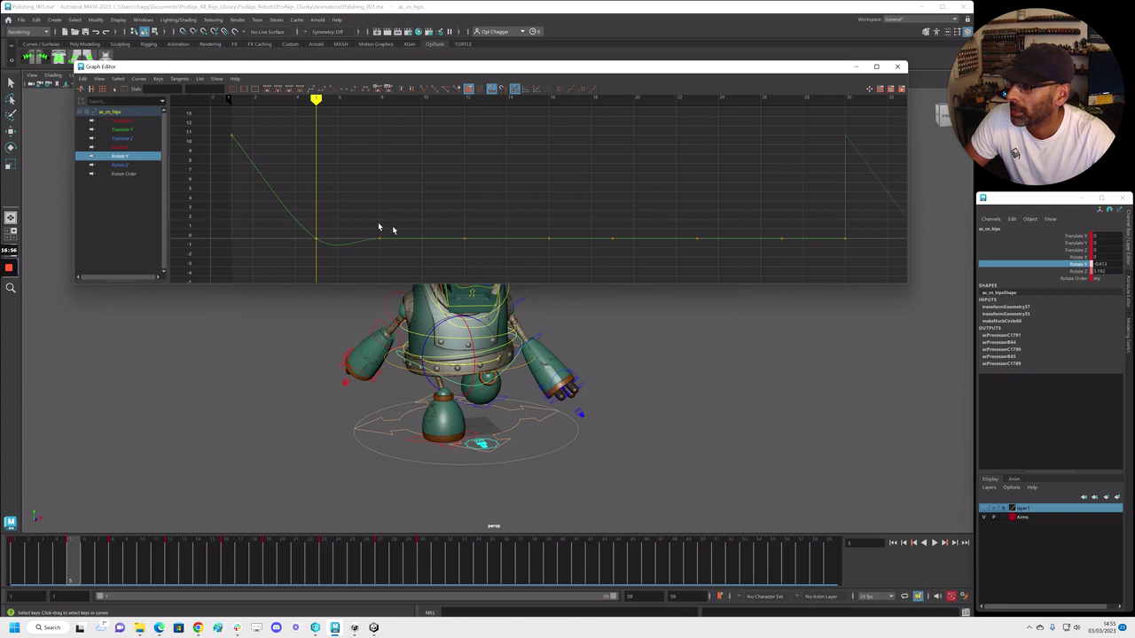
Delete the hips' Rotate Y keys between frames 1 and 30, keeping only the one at frame 16
drag(283, 218, 511, 256)
key(Delete)
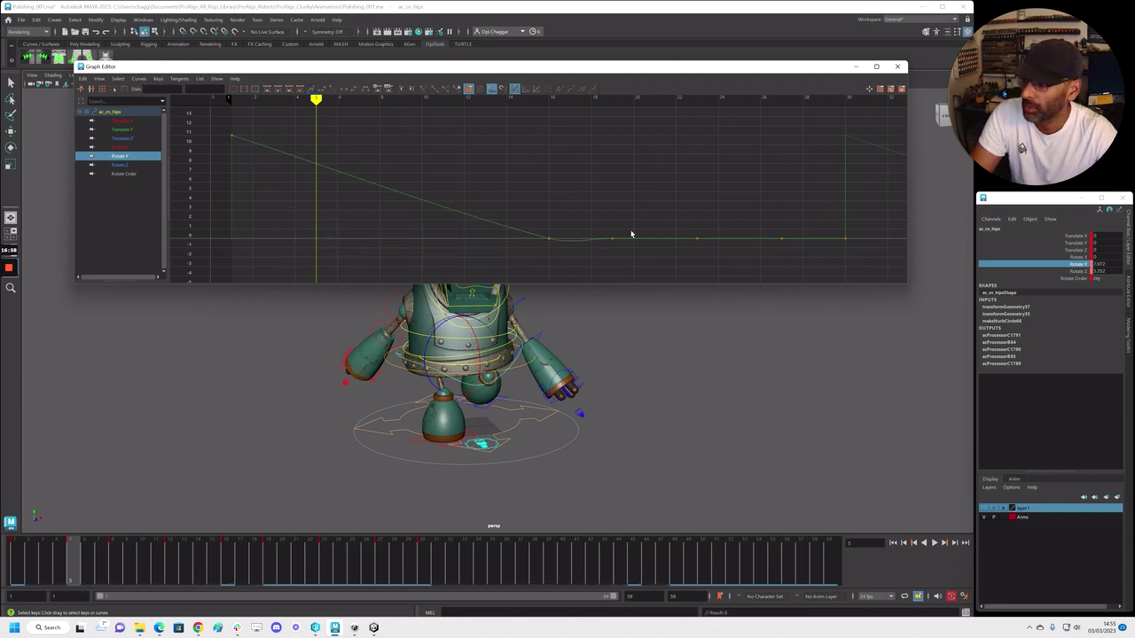
drag(576, 217, 797, 260)
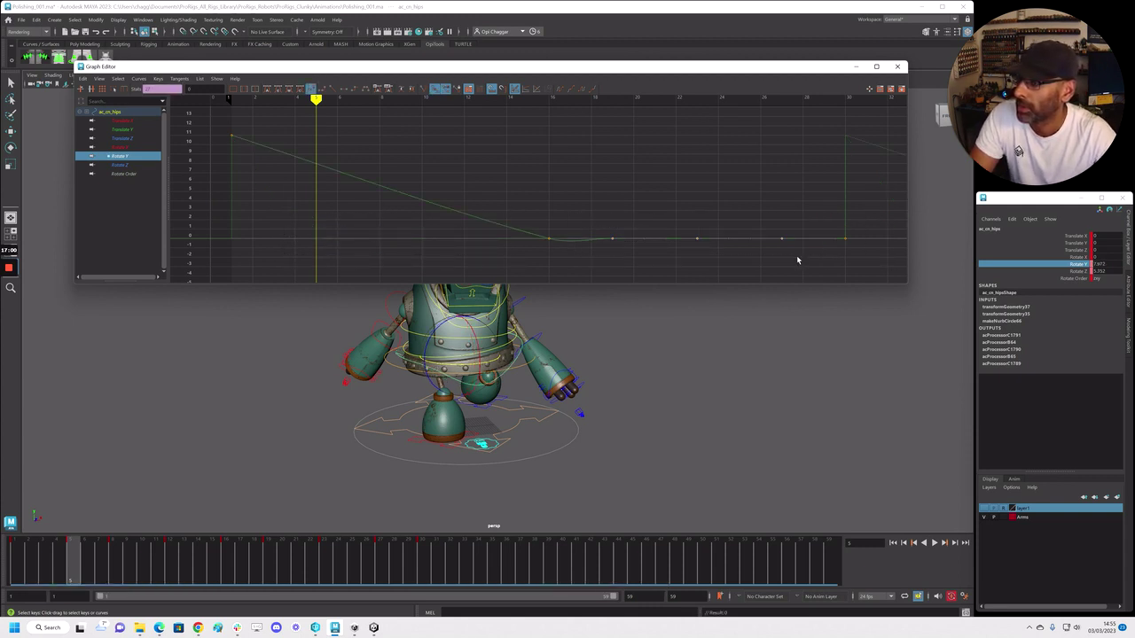
drag(595, 210, 808, 260)
key(Delete)
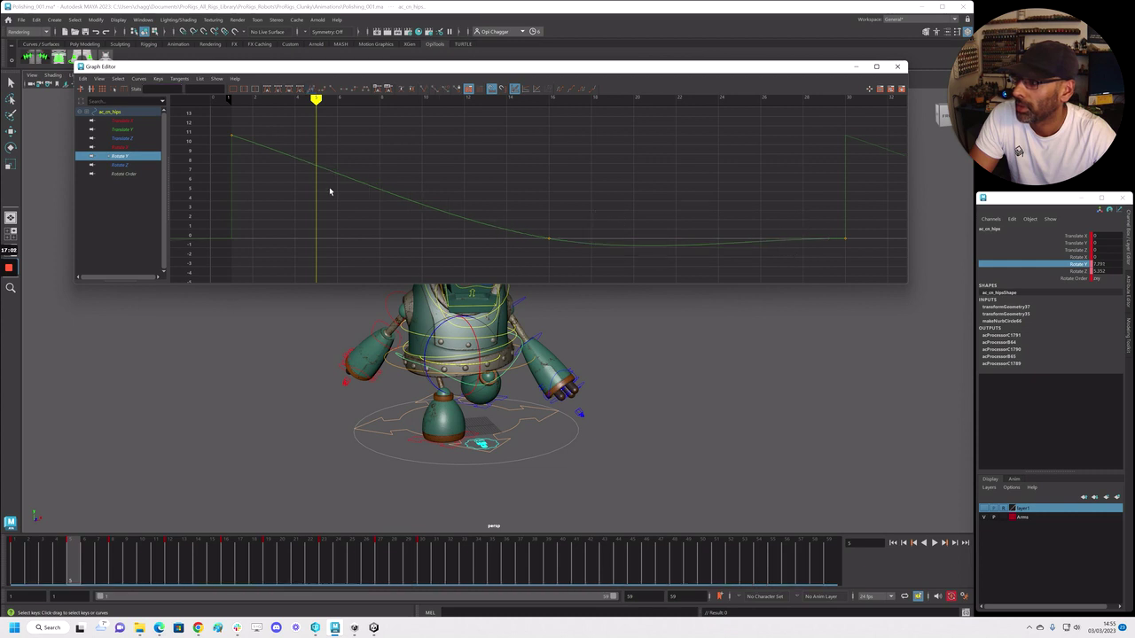
Set the hips' Rotate Y key at frame 30 to 11.002, matching the value copied from the frame 1 key
drag(530, 234, 568, 252)
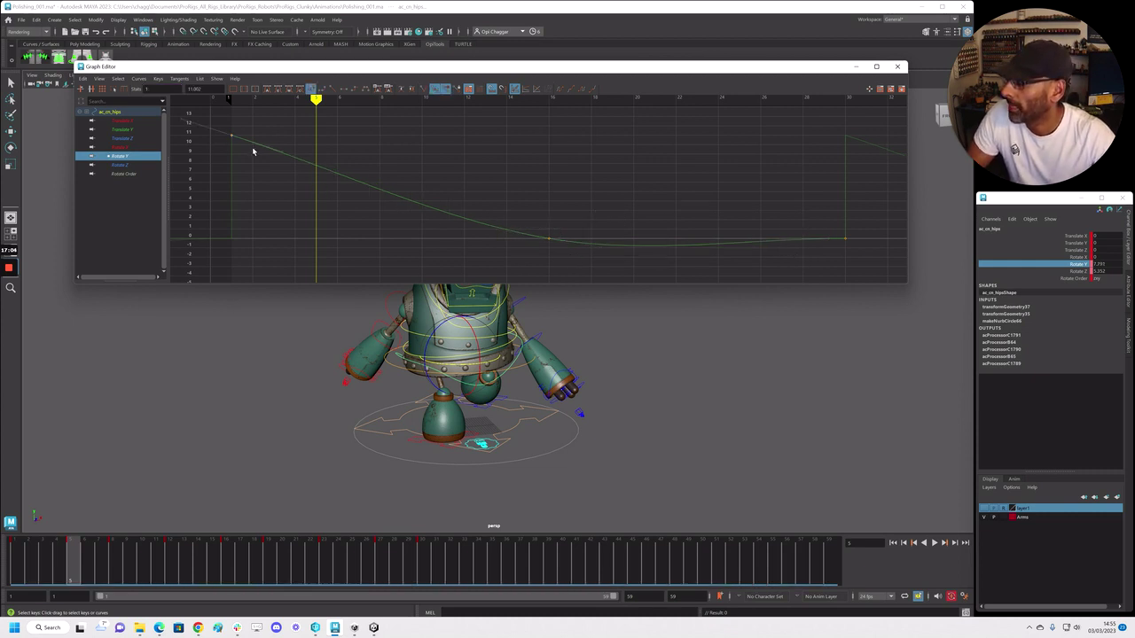
drag(212, 89, 177, 86)
key(ctrl+c)
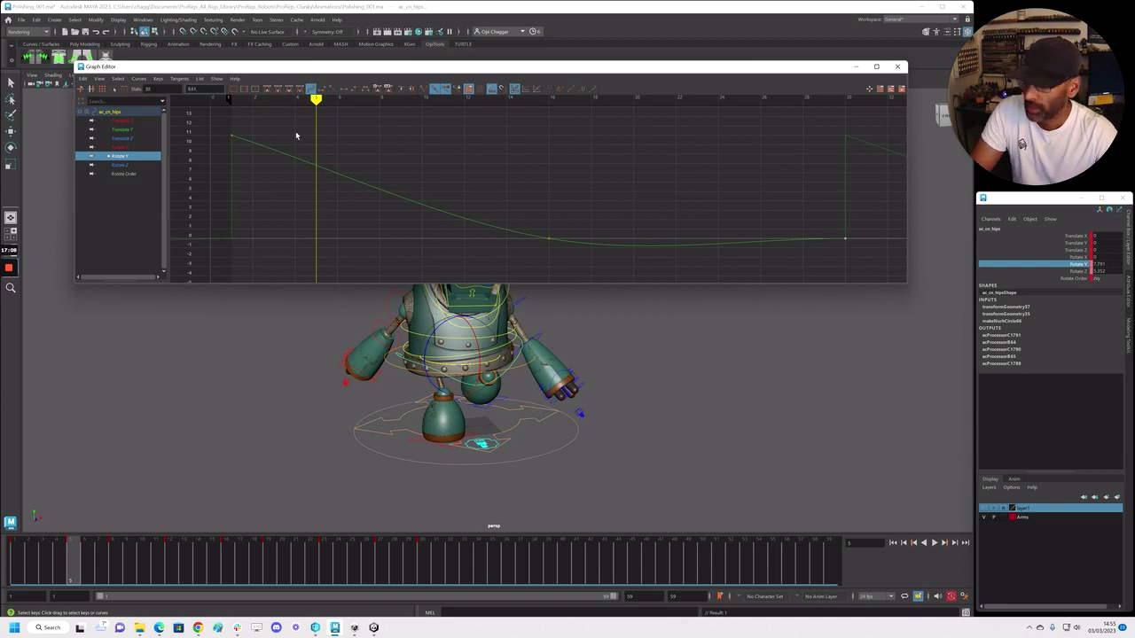
key(Return)
drag(240, 146, 188, 88)
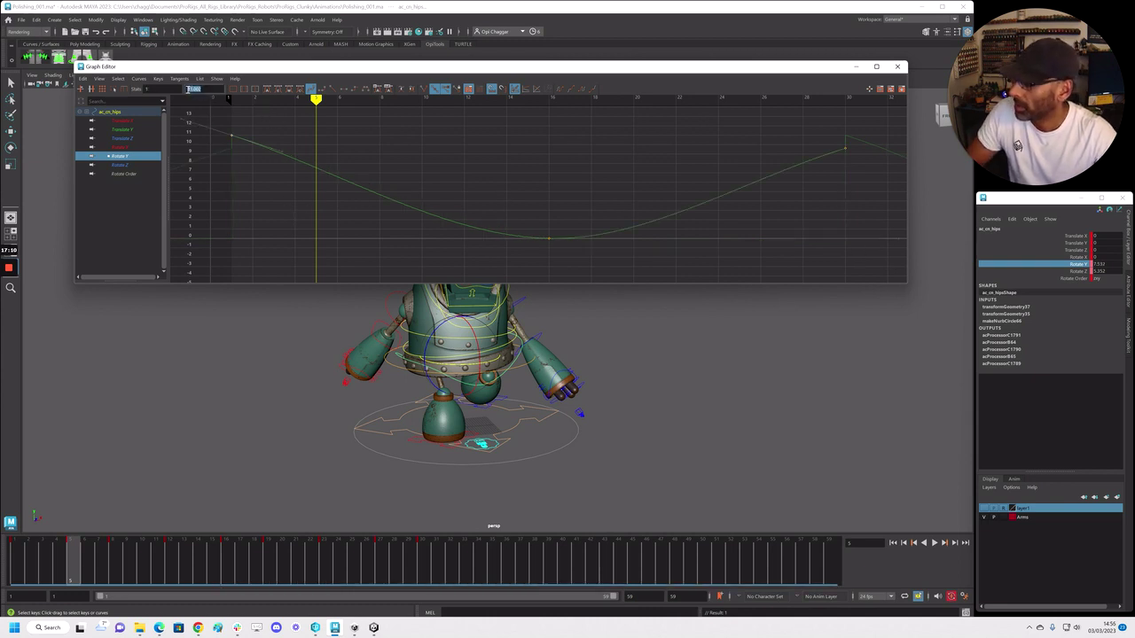
click(844, 147)
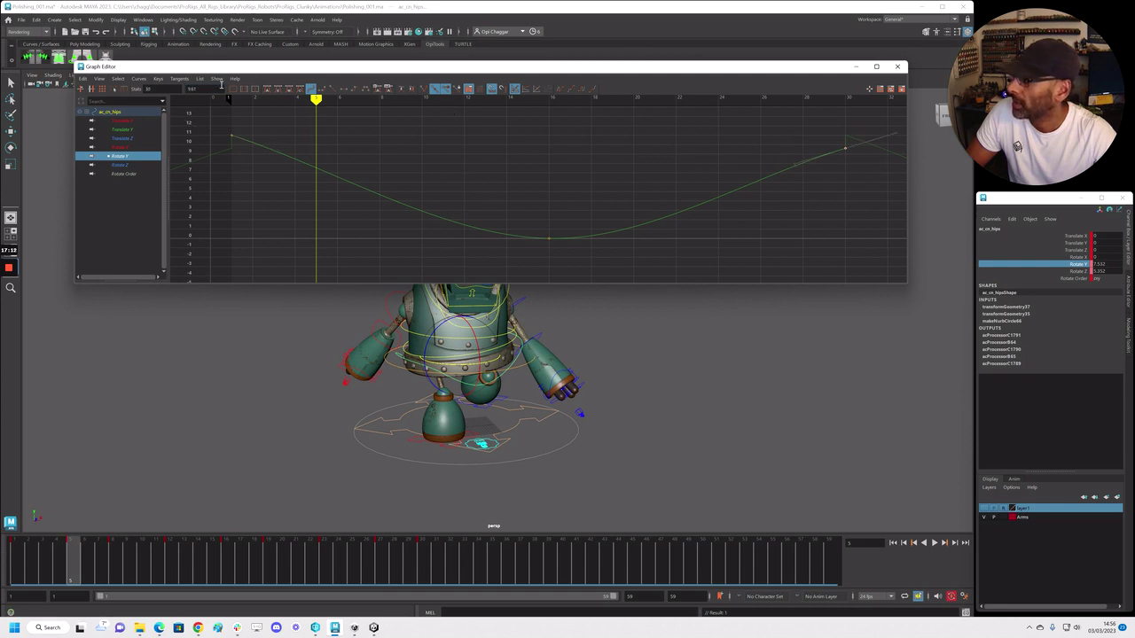
drag(219, 88, 180, 90)
key(ctrl+v)
key(Return)
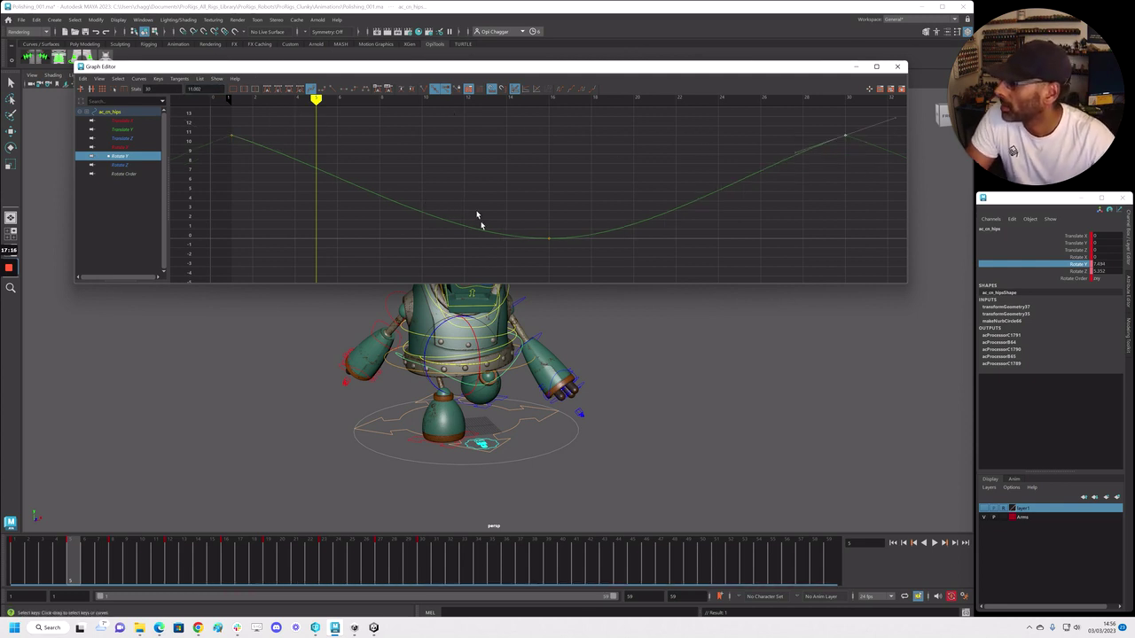
Flatten the tangents of the hips' Rotate Y keys at frames 1, 16 and 30 and play the walk to check the hips
drag(212, 126, 882, 236)
key(shift+s)
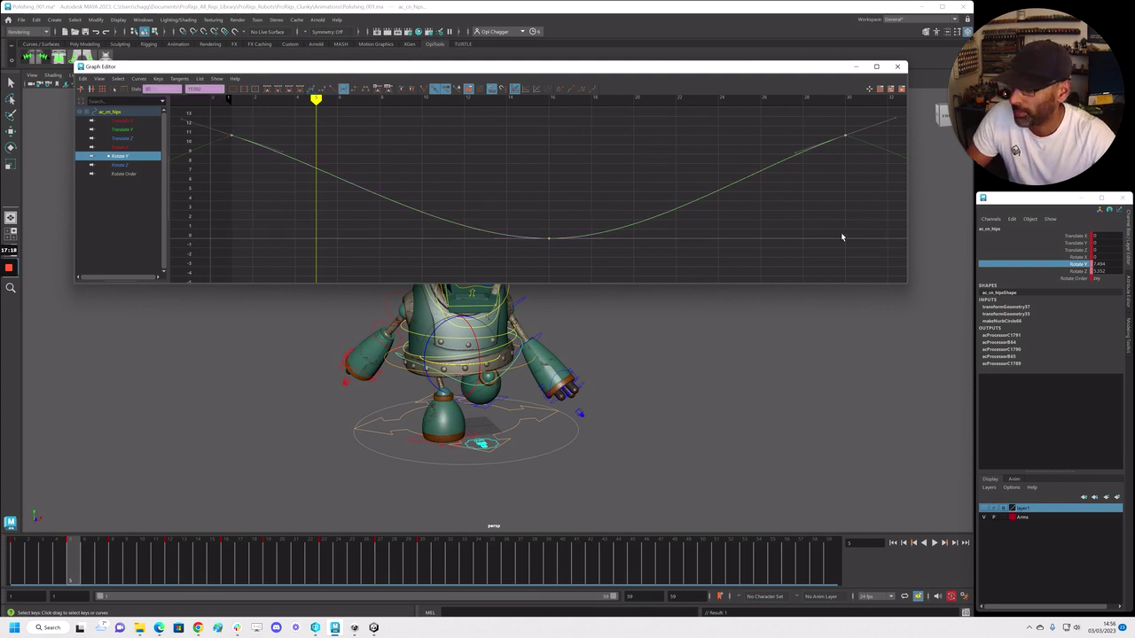
key(alt+v)
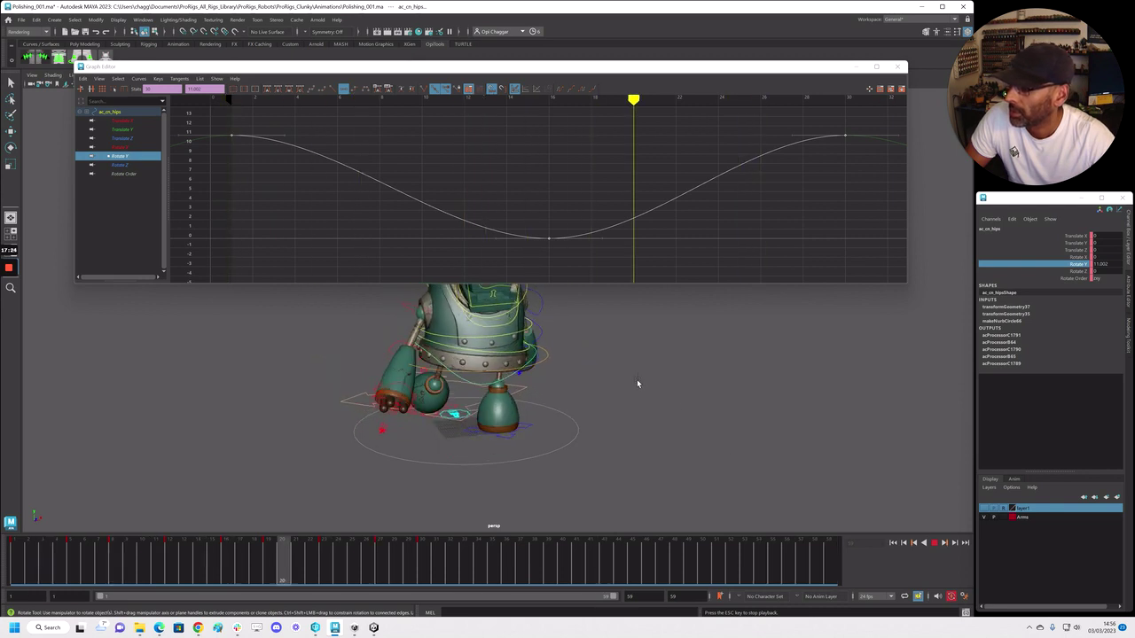
drag(723, 67, 1133, 168)
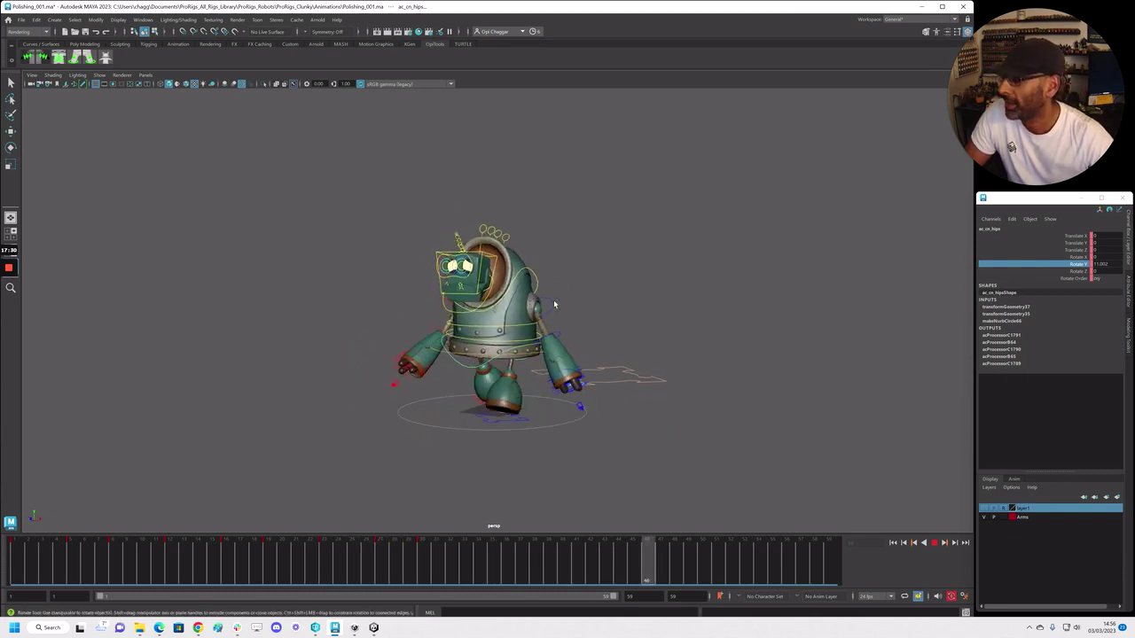
key(Escape)
Return to frame 1, clear the selection and play the walk again to review the loop
drag(307, 186, 701, 465)
drag(391, 564, 23, 563)
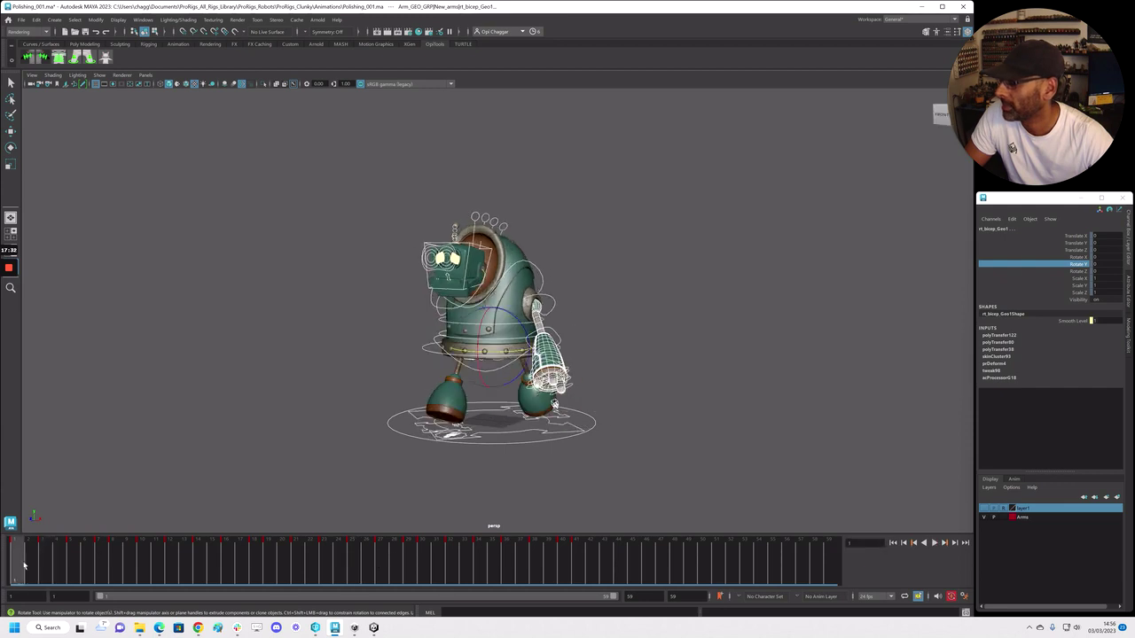
click(640, 370)
alt+drag(640, 369, 639, 371)
alt+middle_drag(639, 371, 632, 341)
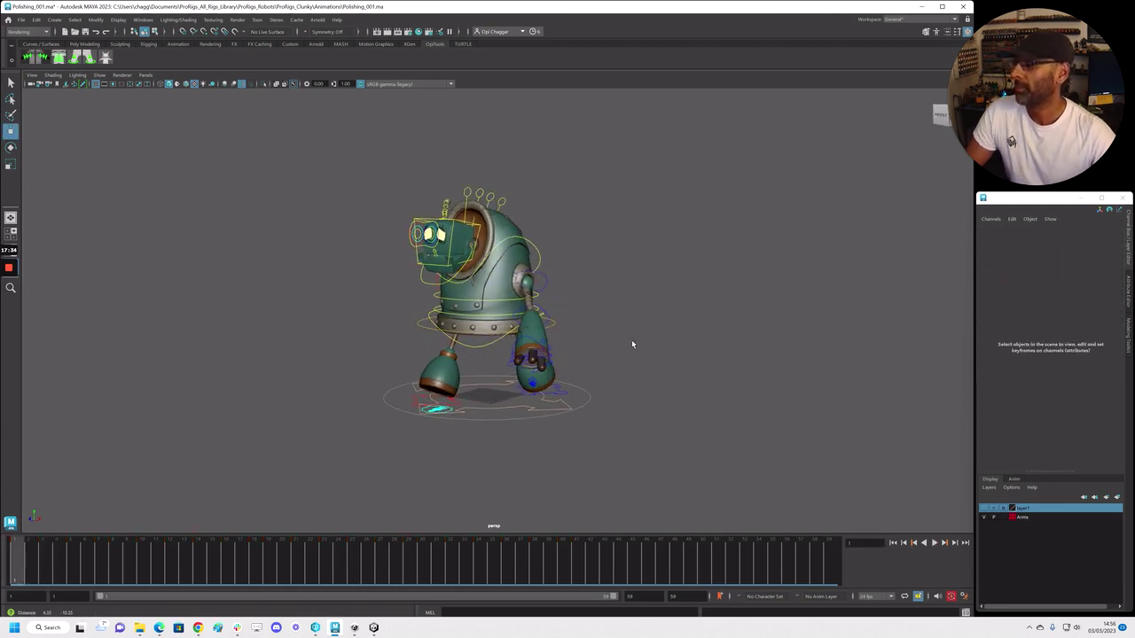
alt+drag(632, 342, 631, 342)
key(alt+v)
key(alt+v)
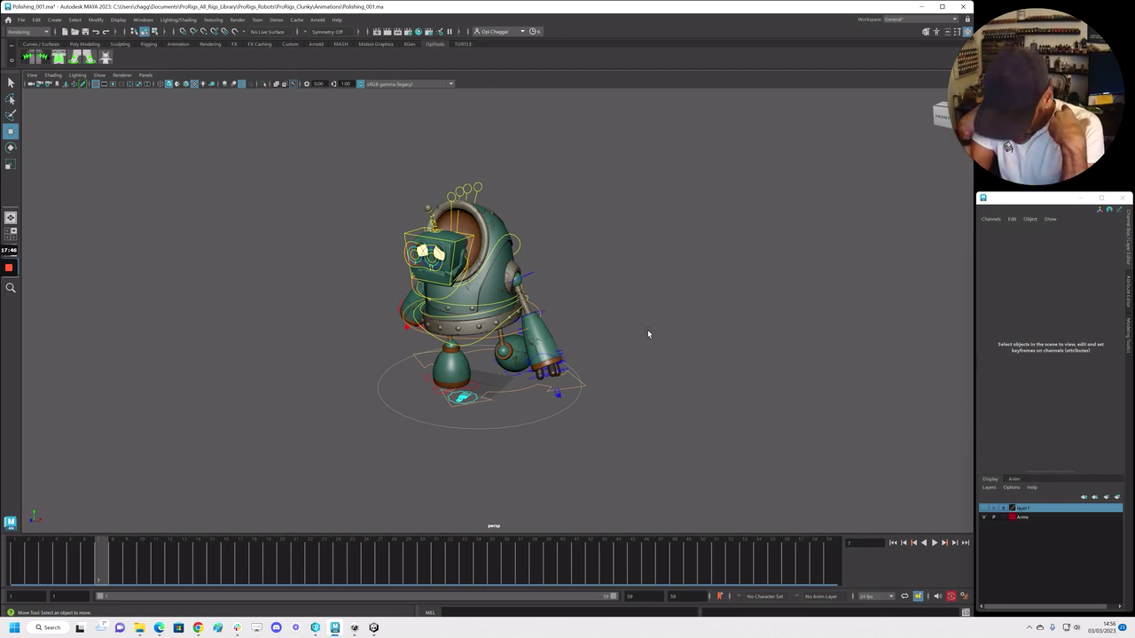
Select the top chest control at frame 1 and frame its Rotate X curve in the Graph Editor while the walk plays
click(18, 561)
alt+right_drag(261, 416, 471, 310)
alt+drag(471, 310, 507, 254)
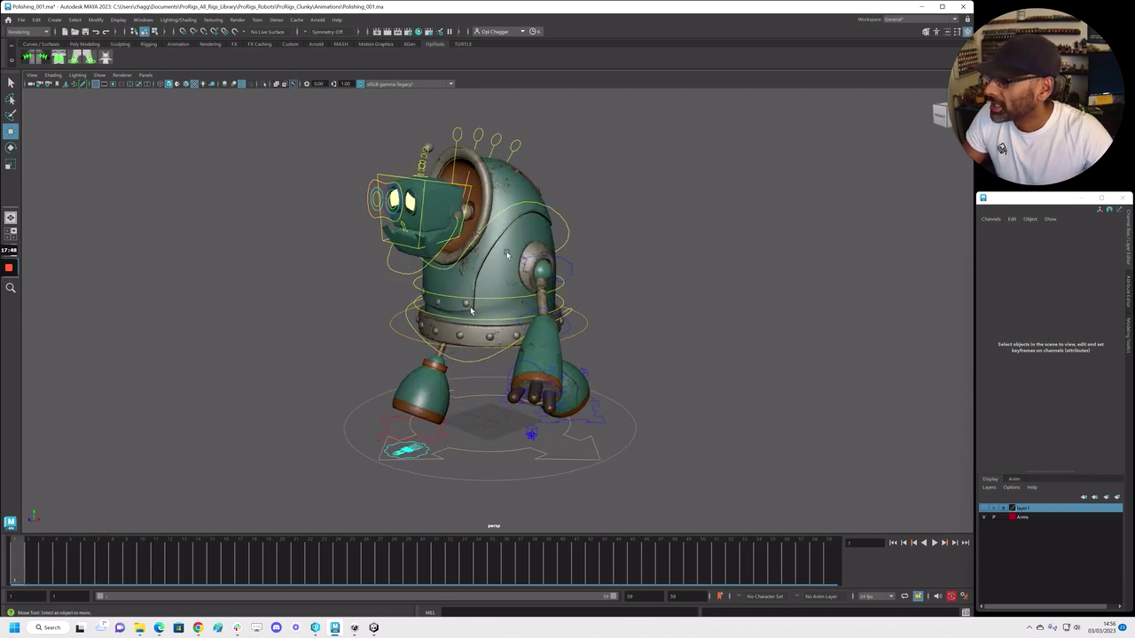
click(568, 228)
alt+right_drag(567, 228, 546, 279)
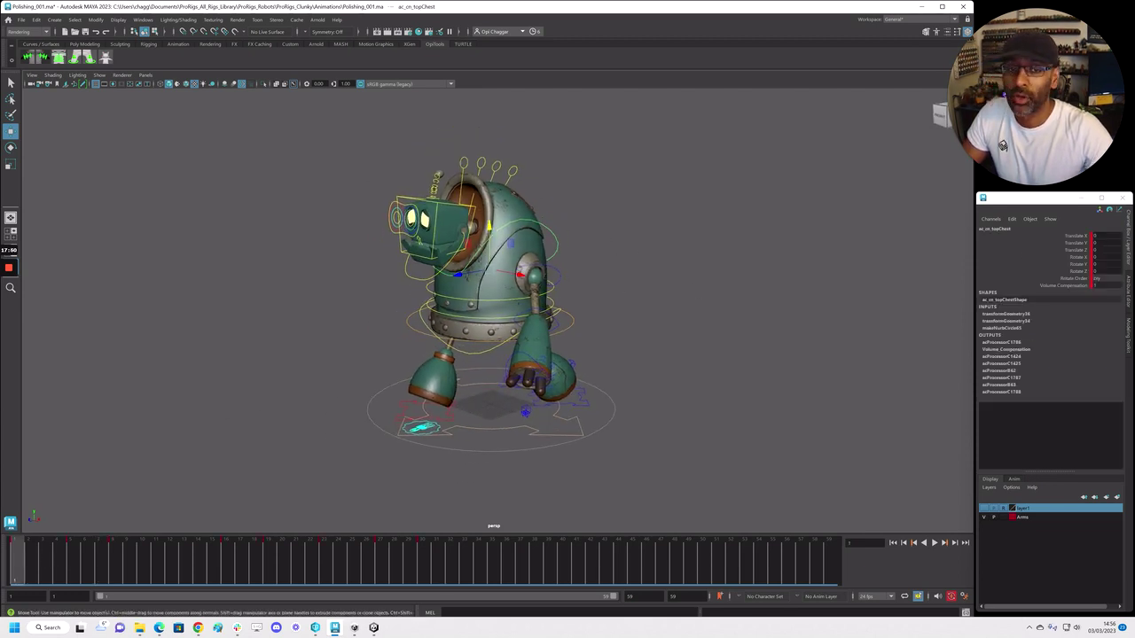
key(ctrl+g)
drag(480, 148, 286, 67)
alt+middle_drag(567, 411, 632, 489)
key(alt+v)
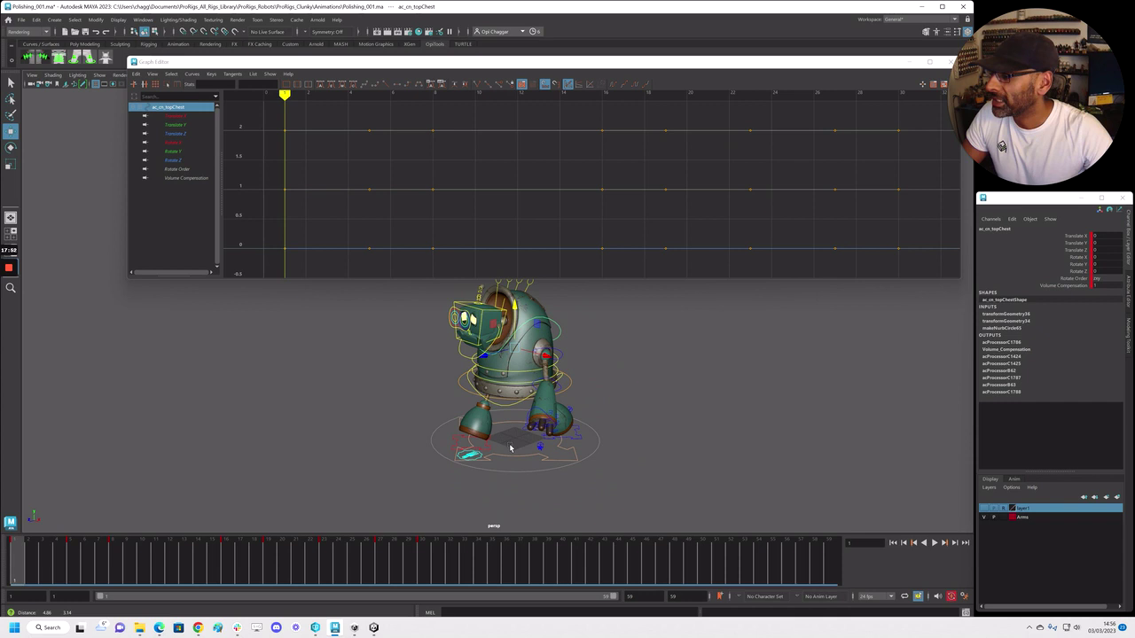
click(188, 143)
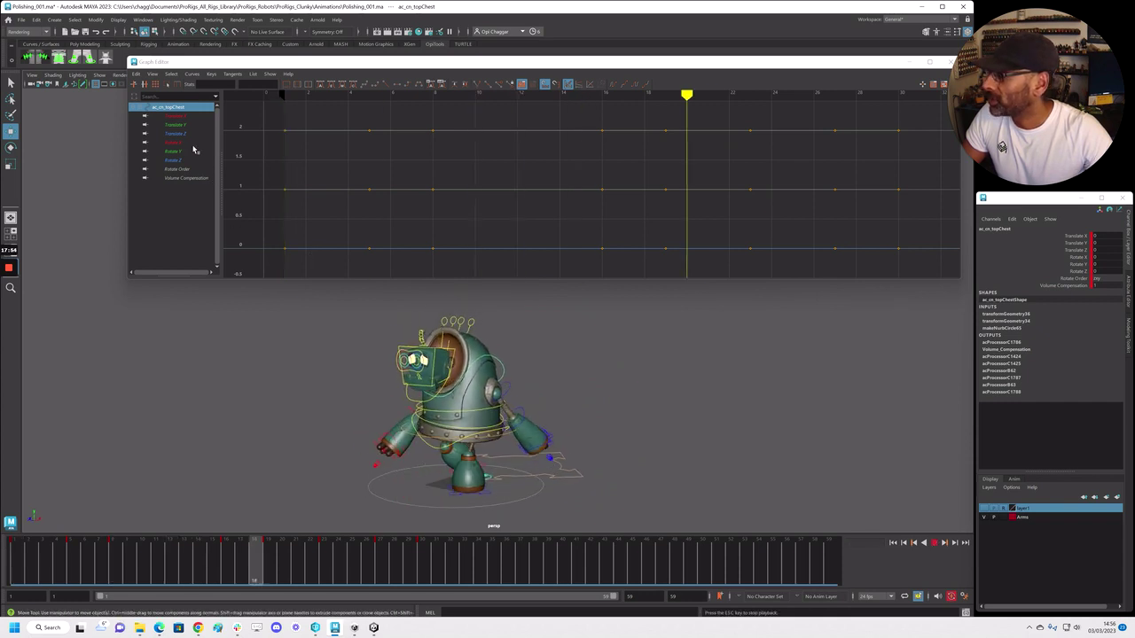
key(f)
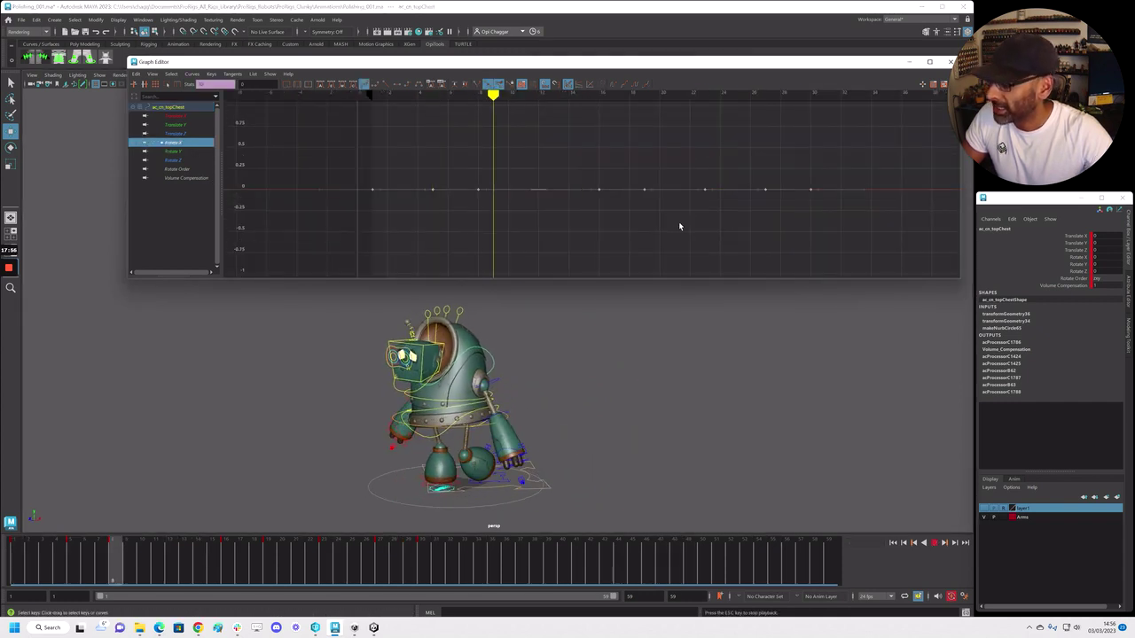
Raise the top chest's whole Rotate X curve to about 28 so the robot leans forward throughout the walk
shift+middle_drag(603, 185, 632, 177)
scroll(591, 203, down, 10)
scroll(654, 224, down, 8)
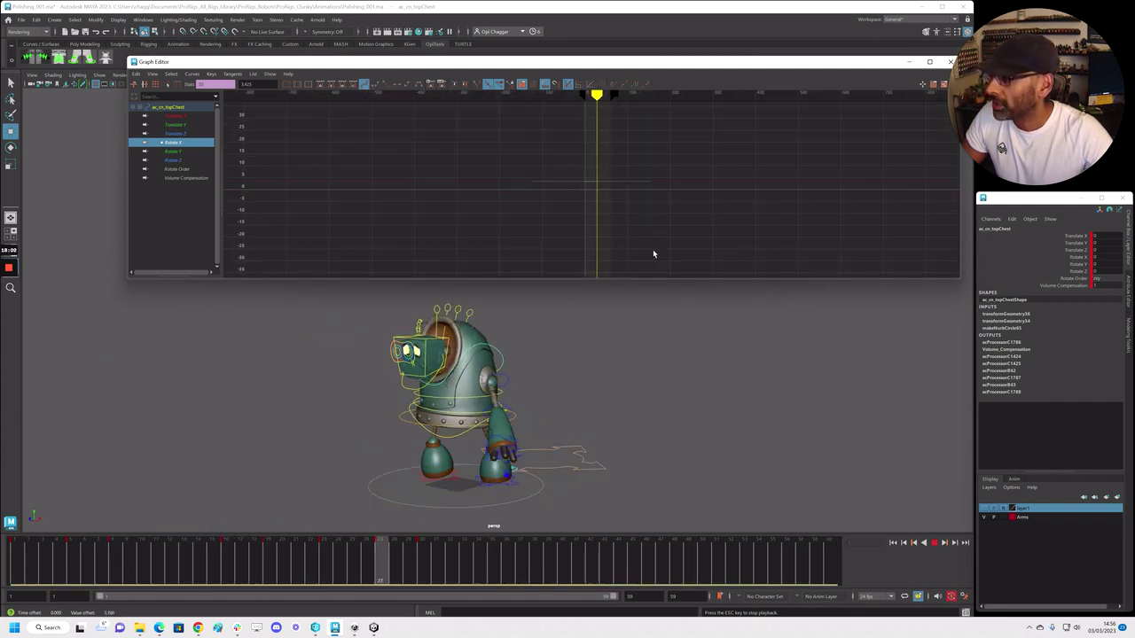
shift+middle_drag(654, 251, 660, 218)
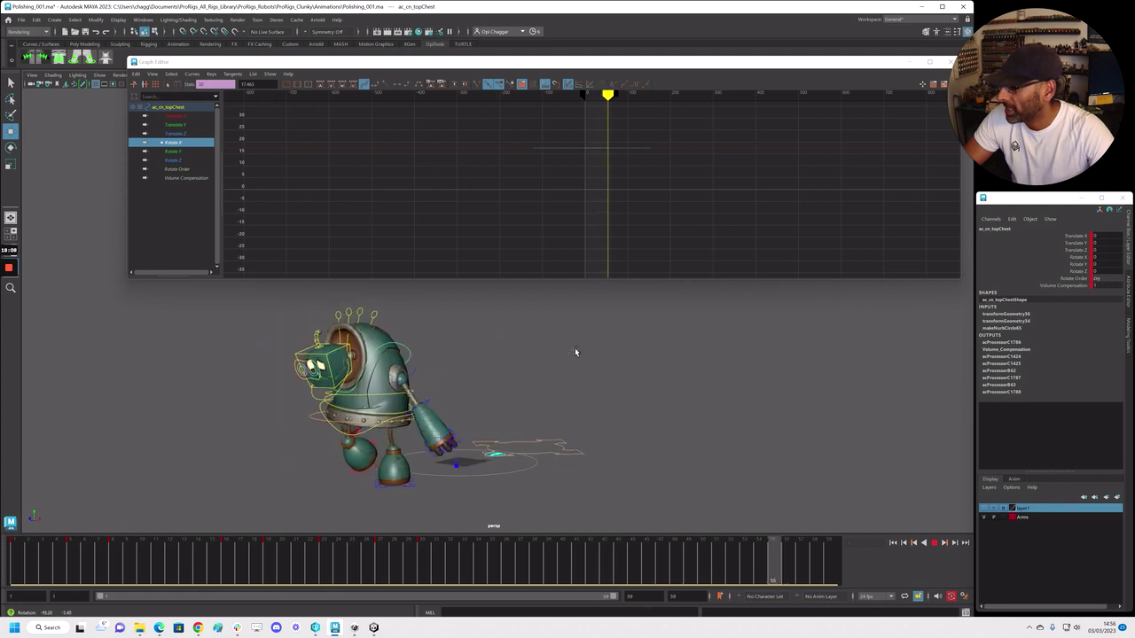
shift+middle_drag(590, 232, 594, 204)
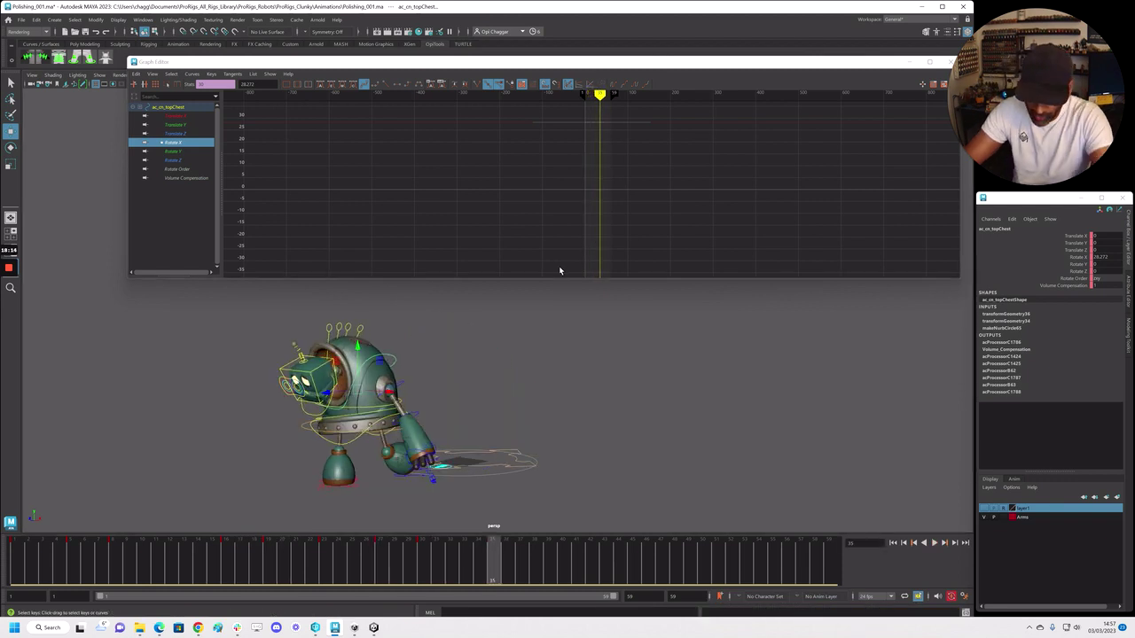
Switch to component selection, close the Graph Editor and return to frame 1
key(F8)
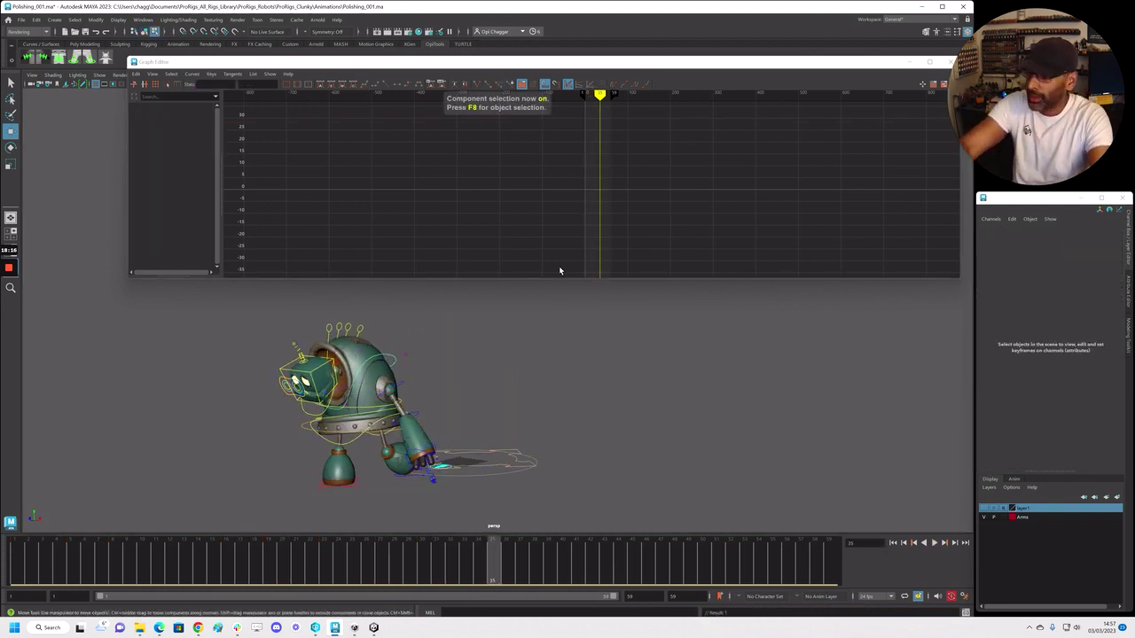
click(951, 62)
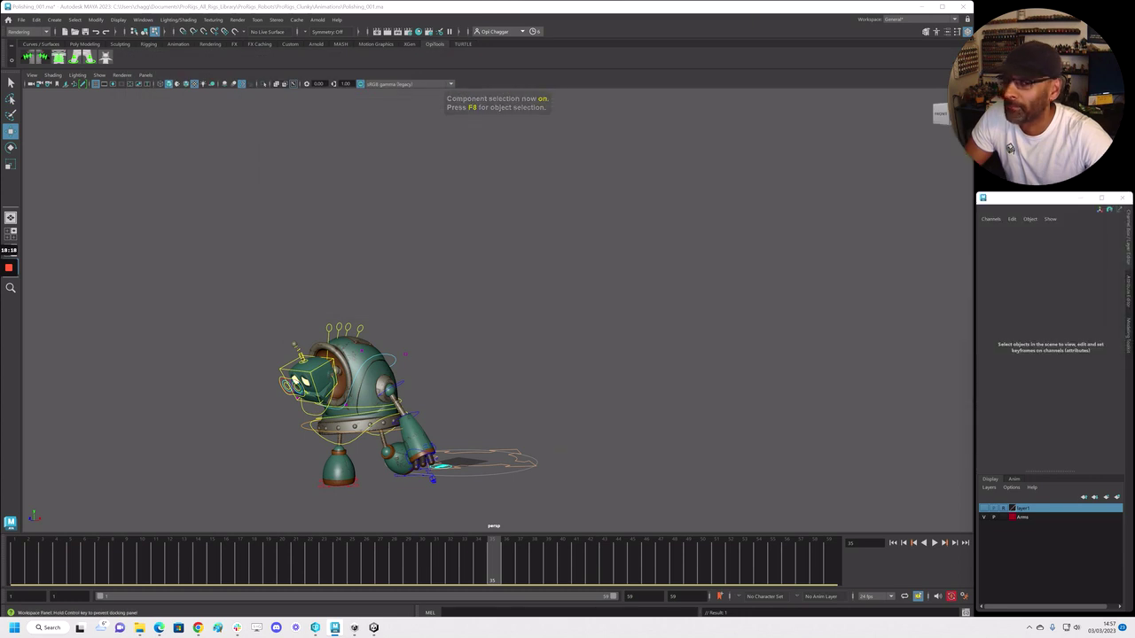
alt+middle_drag(456, 342, 507, 316)
drag(242, 558, 9, 546)
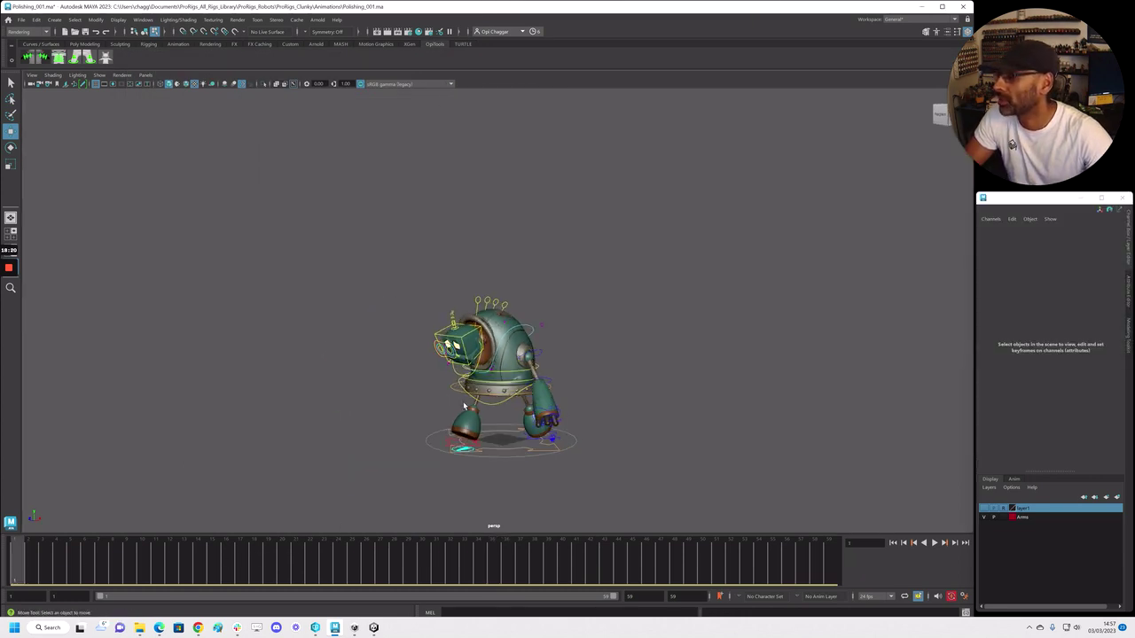
alt+middle_drag(466, 405, 401, 399)
alt+right_drag(401, 400, 489, 399)
alt+drag(488, 401, 516, 383)
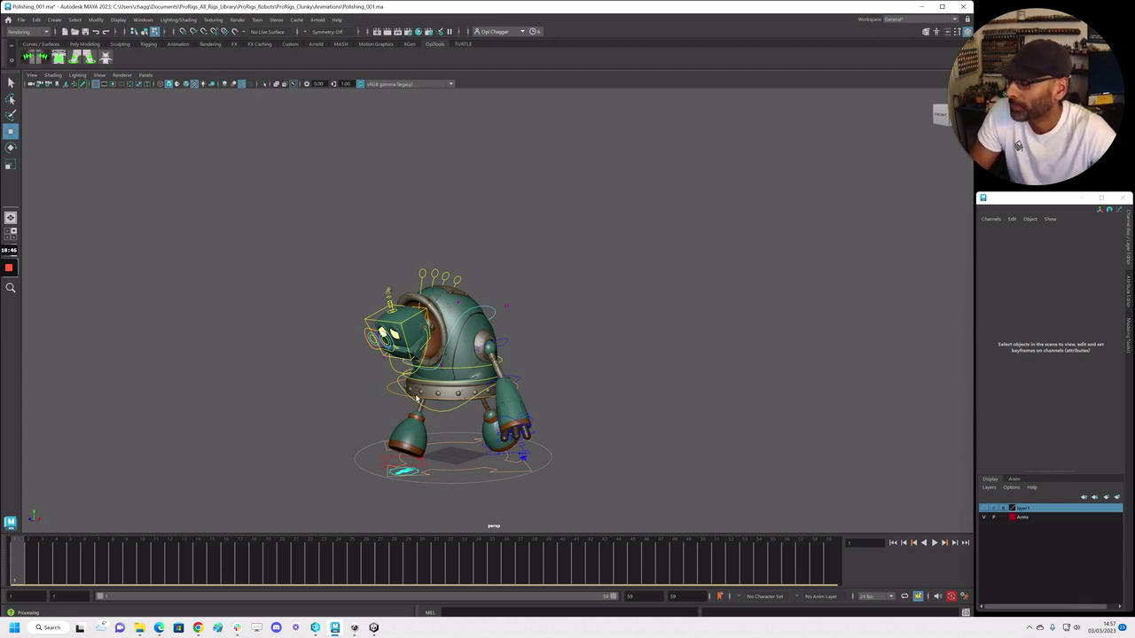
alt+middle_drag(404, 375, 420, 362)
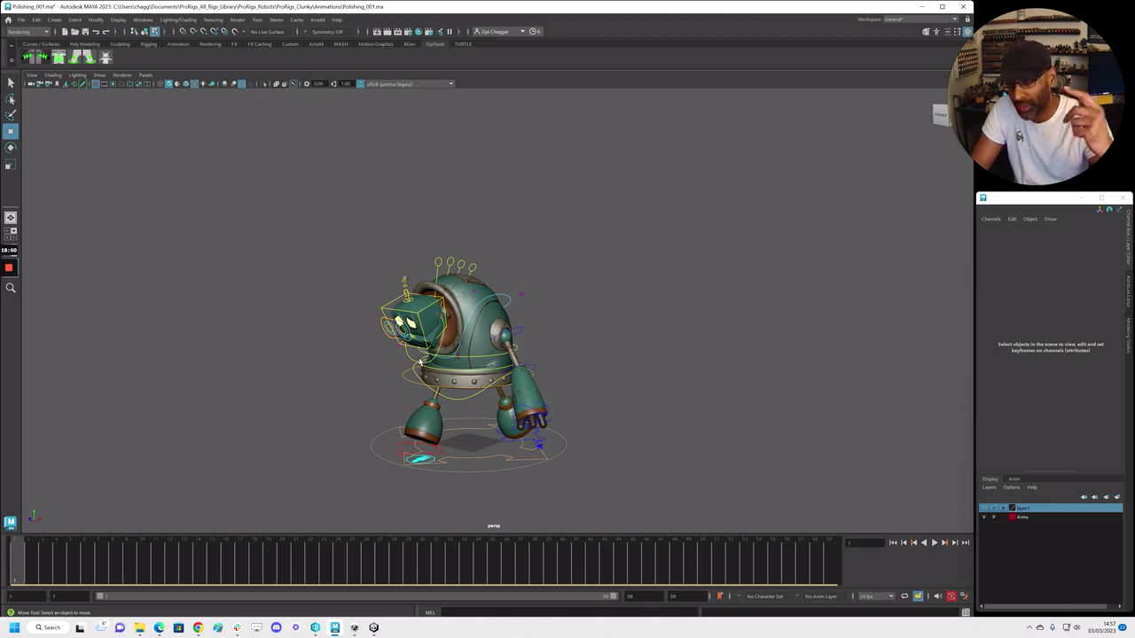
key(comma)
key(period)
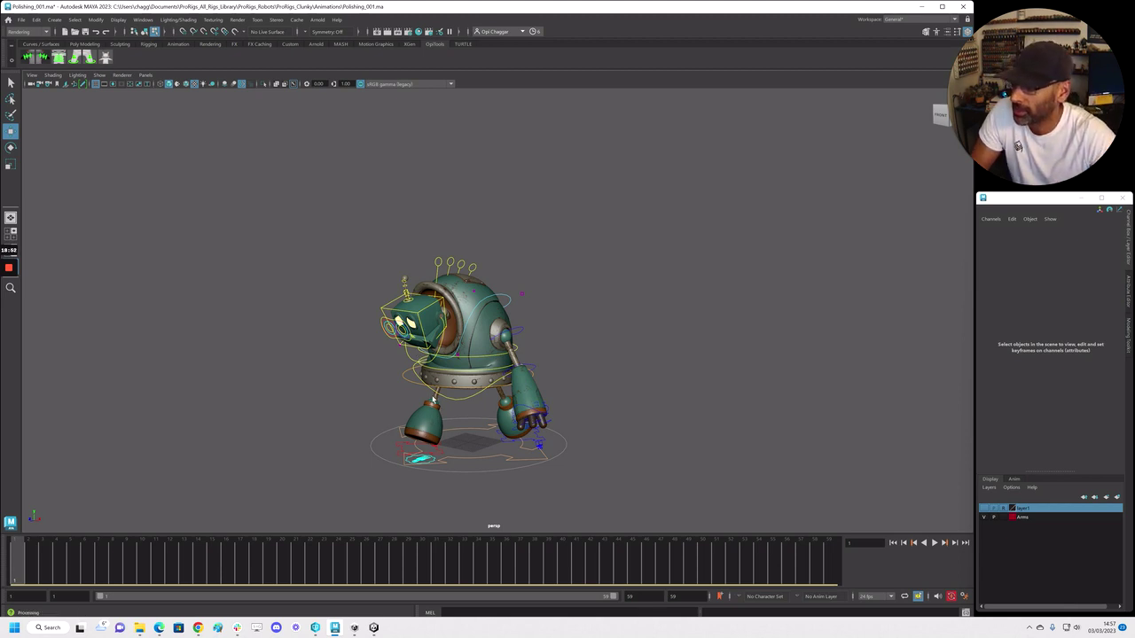